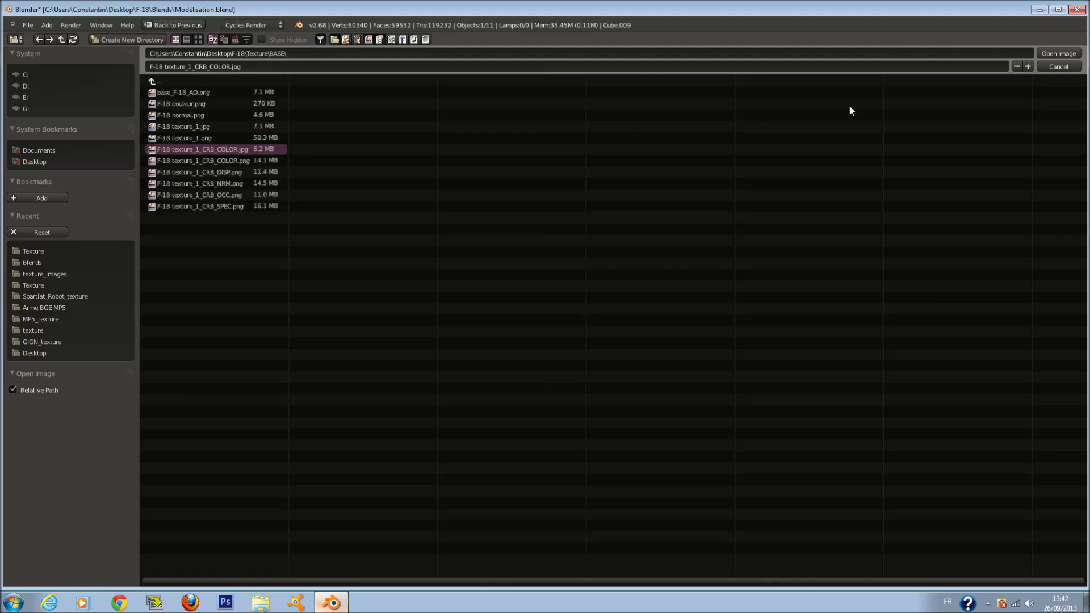
Step: Load F-18 texture_1_CRB_COLOR.jpg into the fuselage's Image Texture node and Roue_avant_texture1_CRB_COLOR.jpg into the front landing gear's
click(1061, 54)
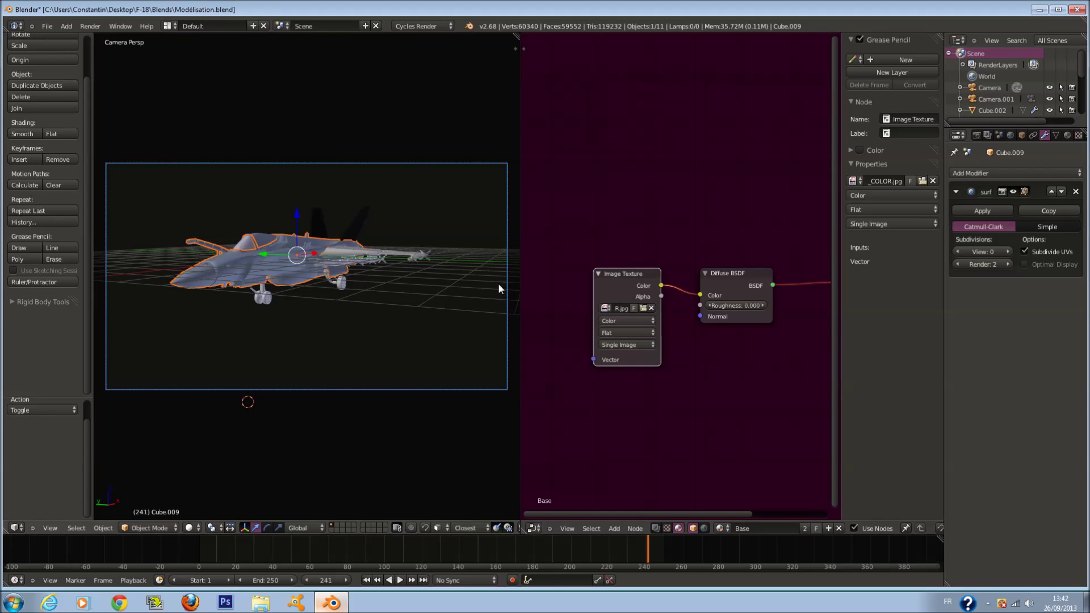
right_click(254, 306)
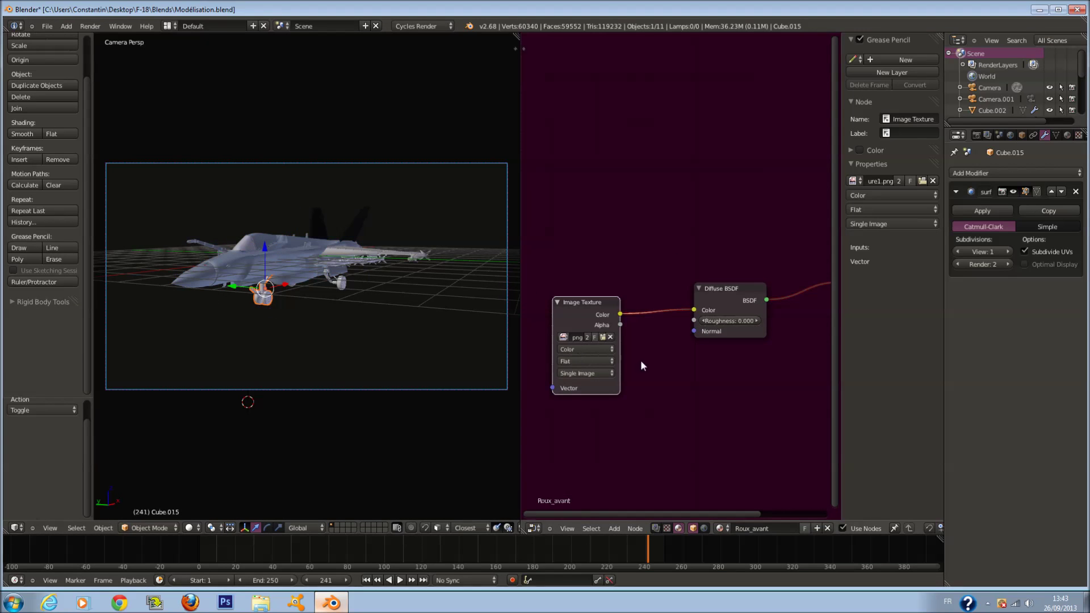
click(603, 337)
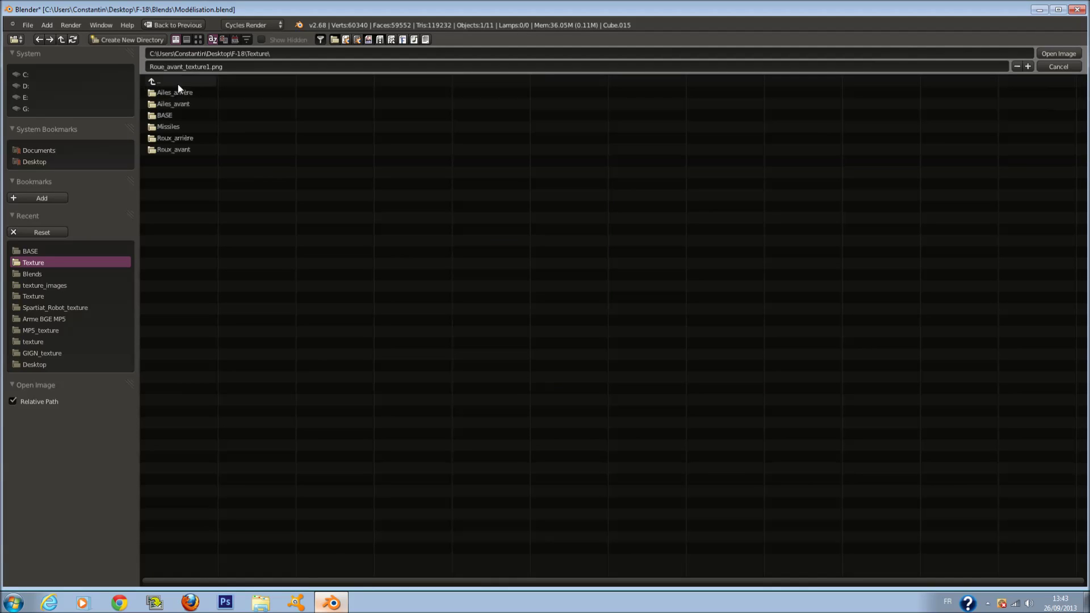
click(193, 150)
click(281, 138)
click(1073, 54)
scroll(326, 221, up, 2)
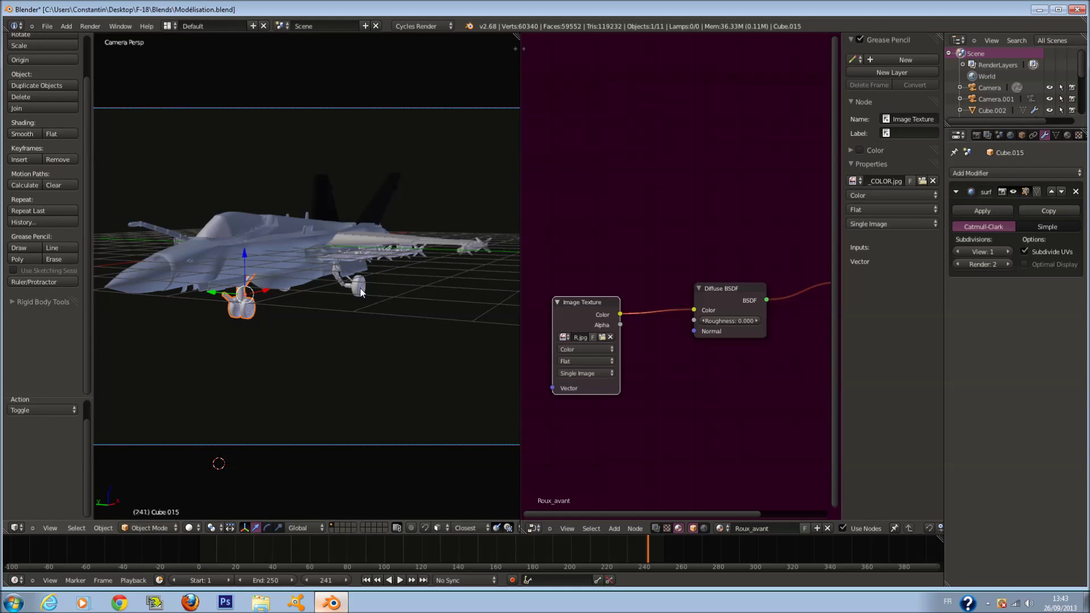
right_click(360, 288)
click(584, 314)
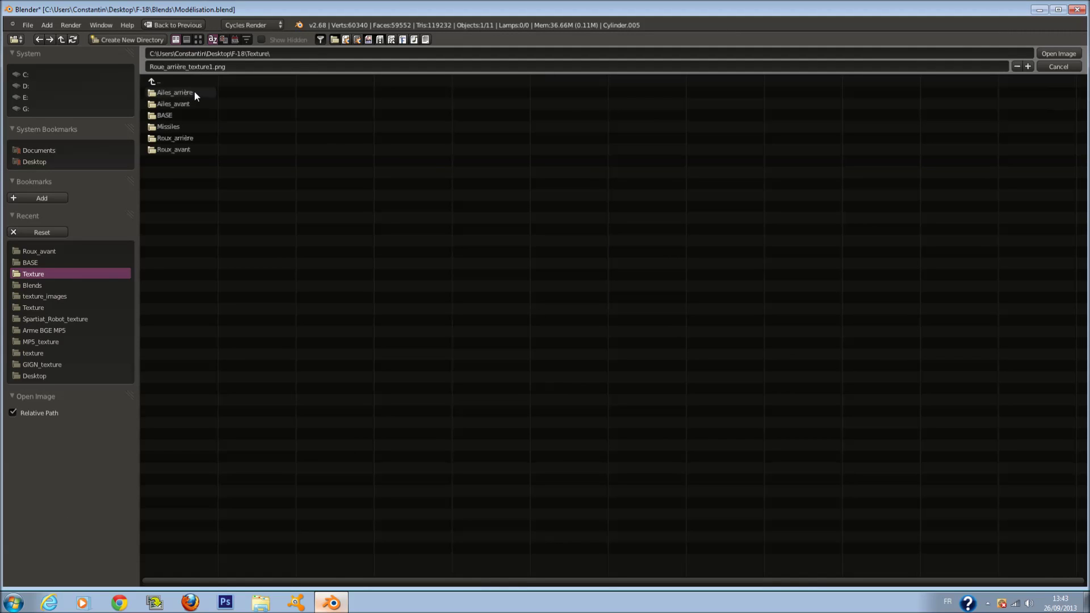
click(1058, 67)
right_click(236, 301)
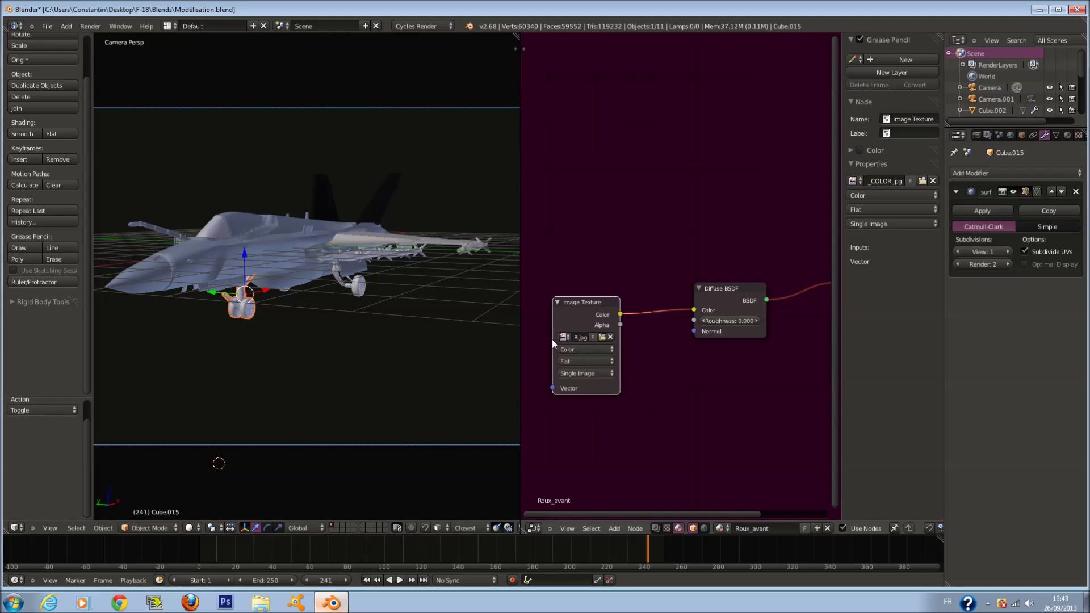
click(610, 337)
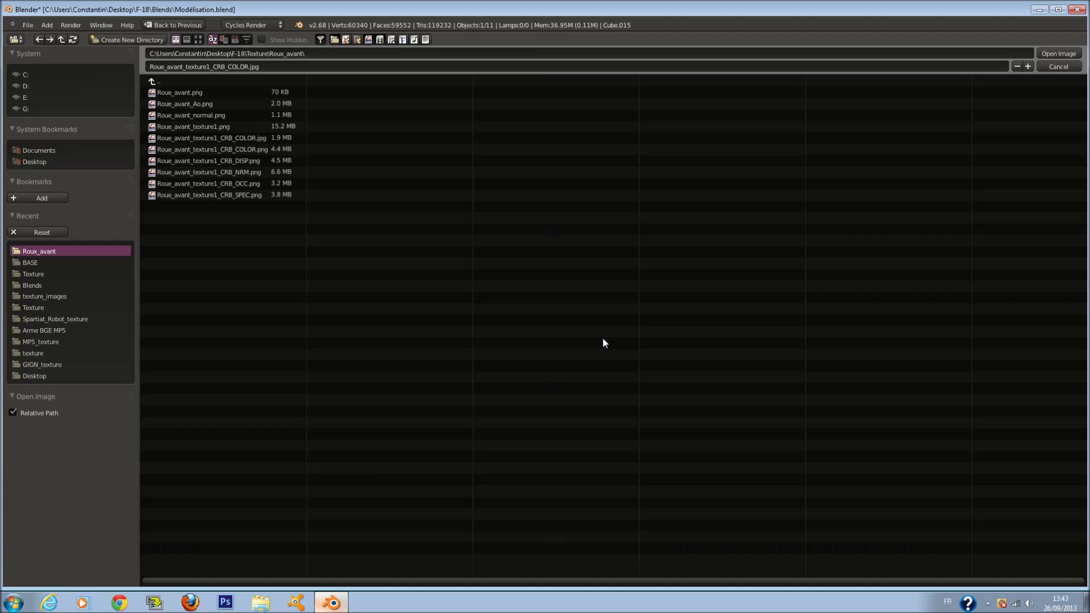
click(1078, 68)
Step: Load Roue_arrière_texture1_CRB_COLOR.jpg from the Roux_arrière folder into the rear landing gear's Image Texture node
right_click(348, 283)
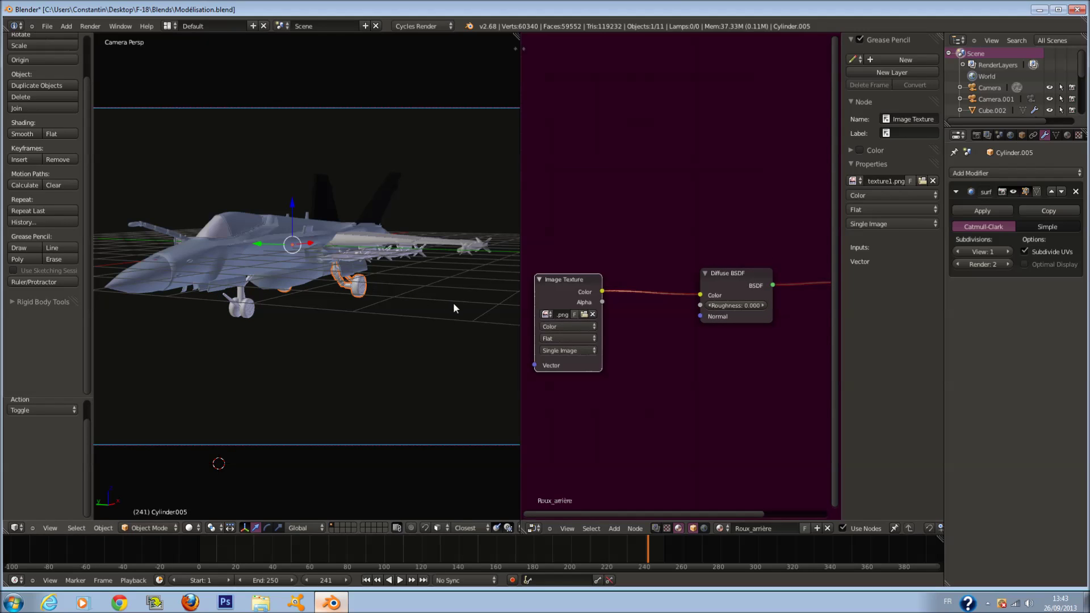
click(584, 314)
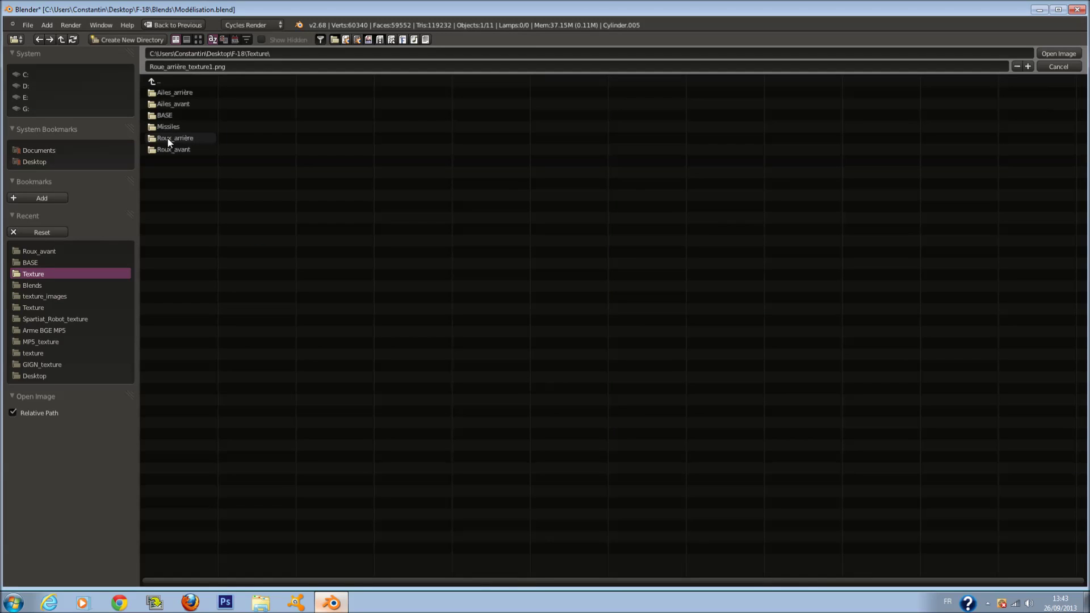
click(183, 138)
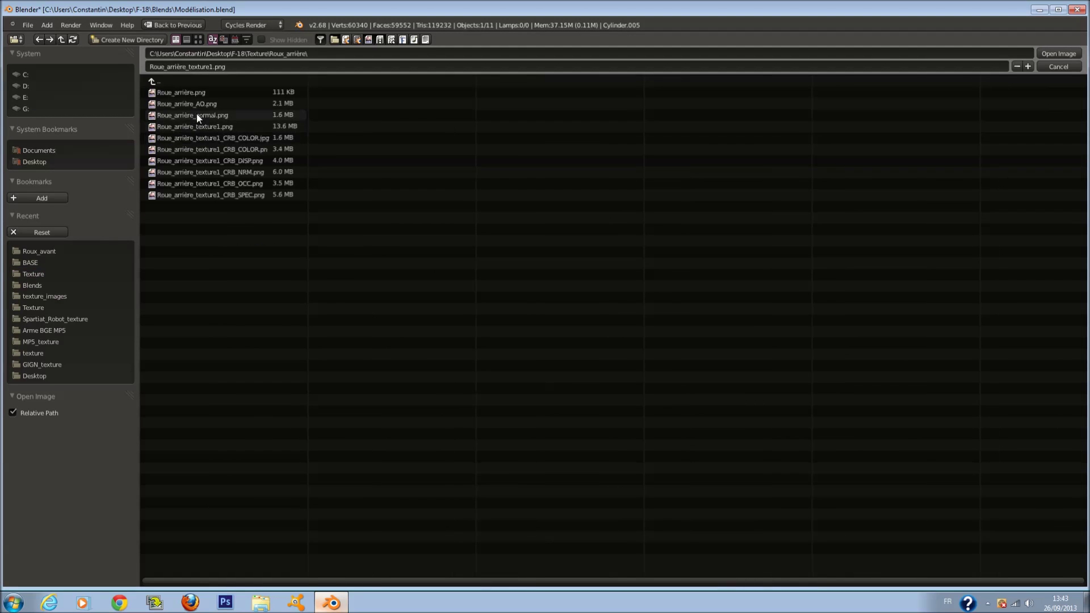
click(275, 138)
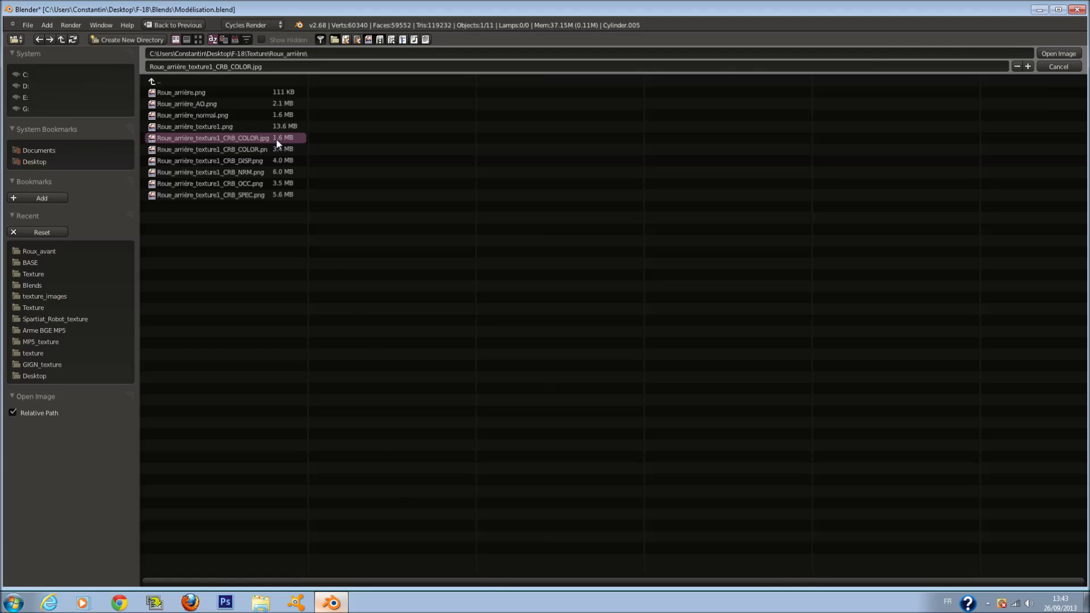
click(1059, 53)
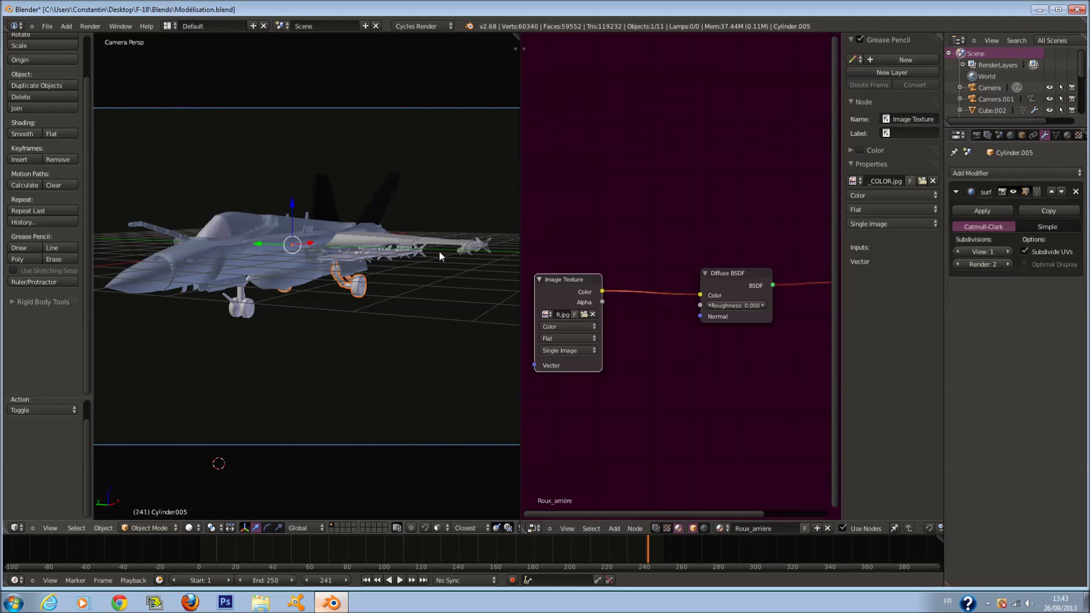
Step: Replace the main wings' image texture with the COLOR.jpg file from the Ailes_avant folder
right_click(466, 244)
click(580, 317)
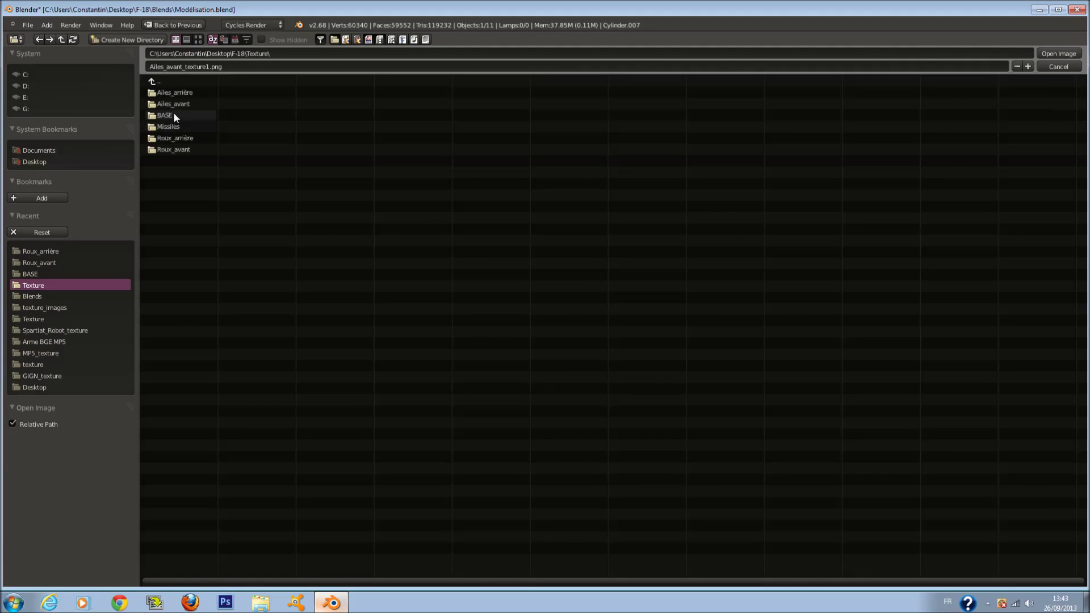
click(186, 105)
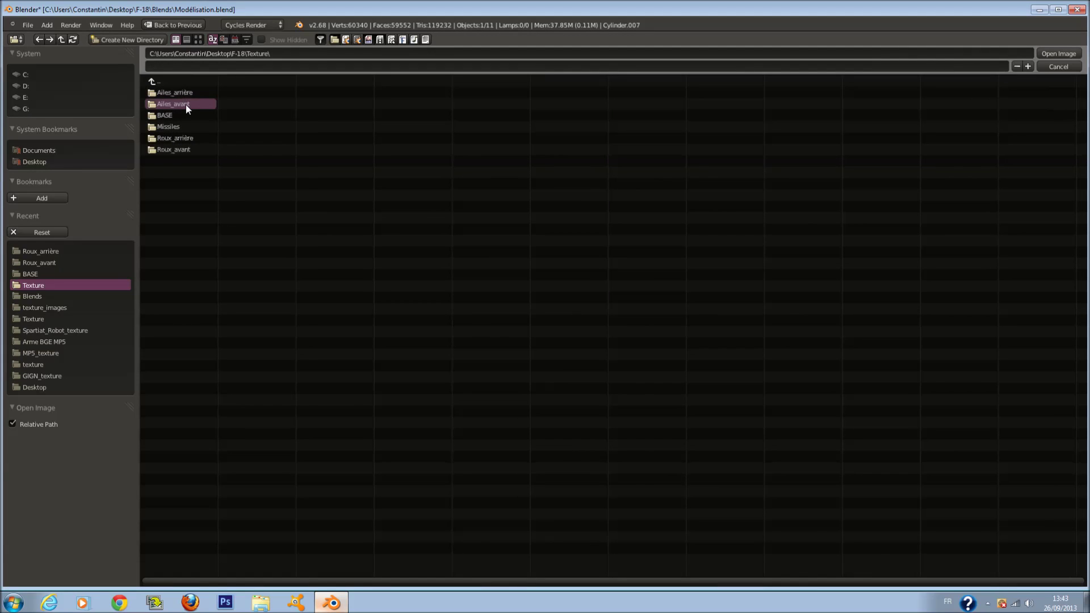
click(272, 138)
click(1049, 54)
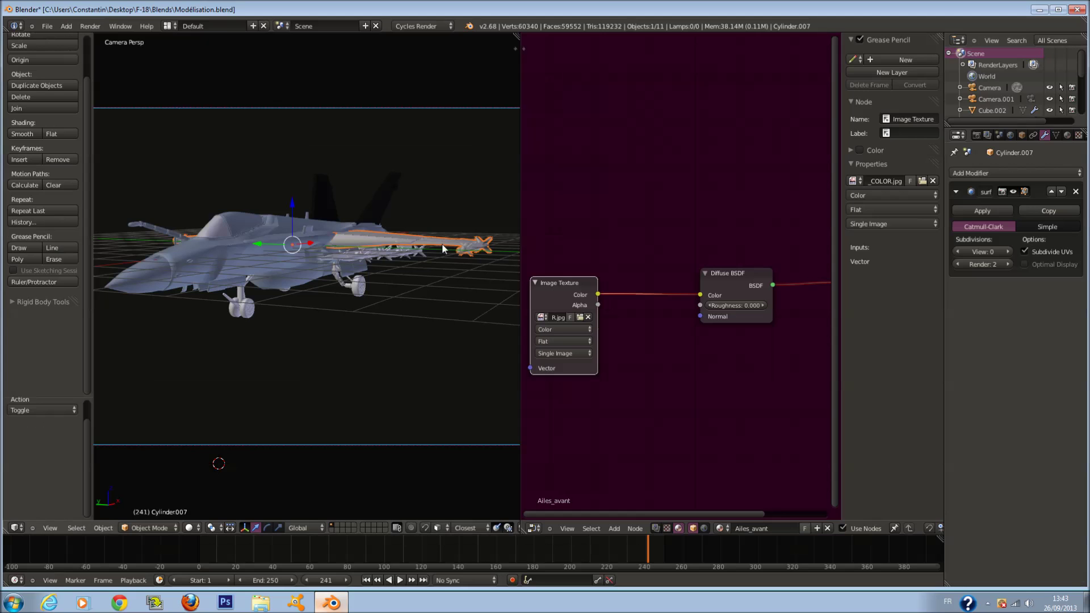
Step: Load Missiles_texture1_CRB_COLOR.jpg from the Missiles folder into the missiles' Image Texture node
right_click(418, 260)
click(565, 323)
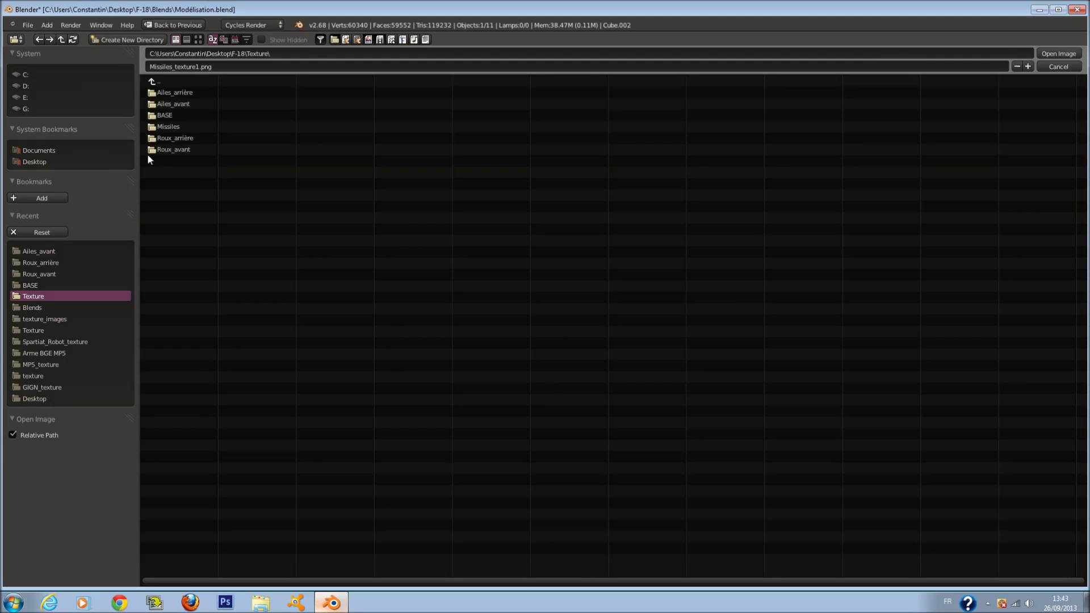
click(172, 121)
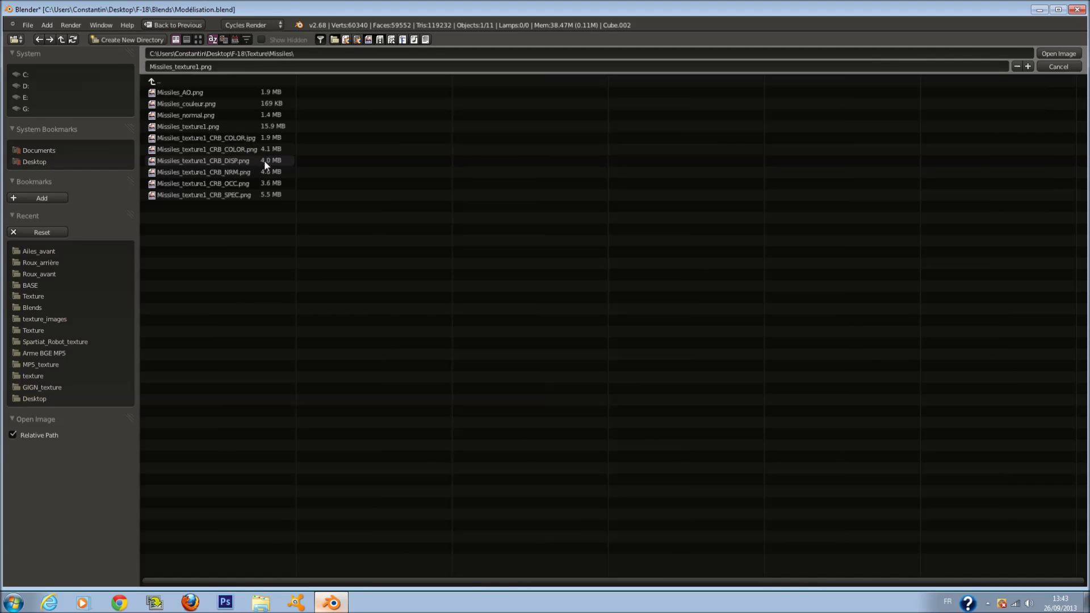
click(261, 137)
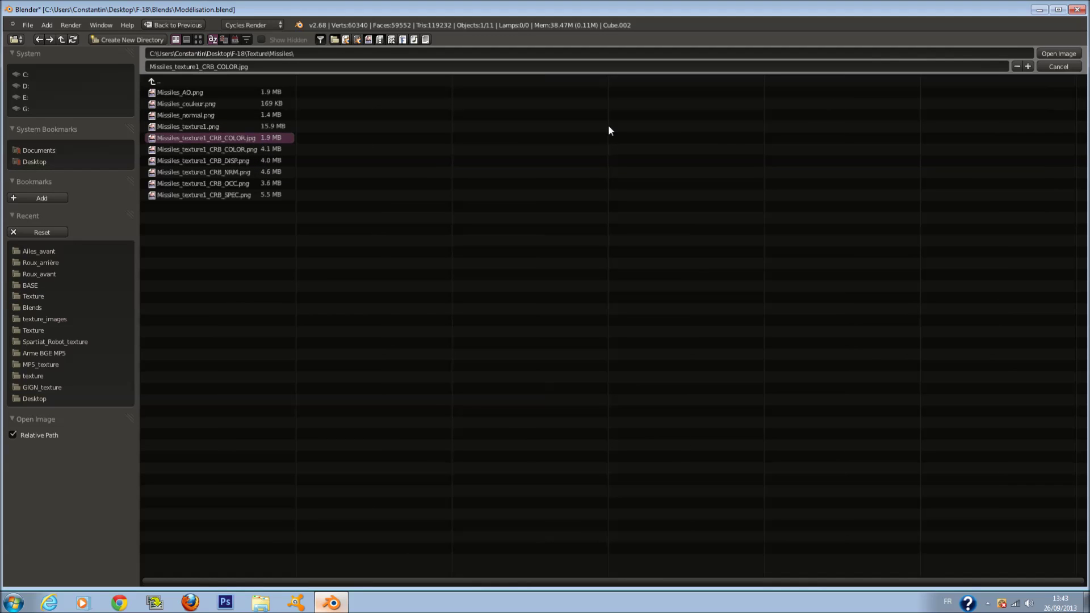
click(1059, 54)
Step: Replace the tail fins' image texture with the COLOR.jpg file from the Ailes_arrière folder
middle_drag(449, 232, 426, 266)
scroll(345, 234, up, 6)
right_click(411, 197)
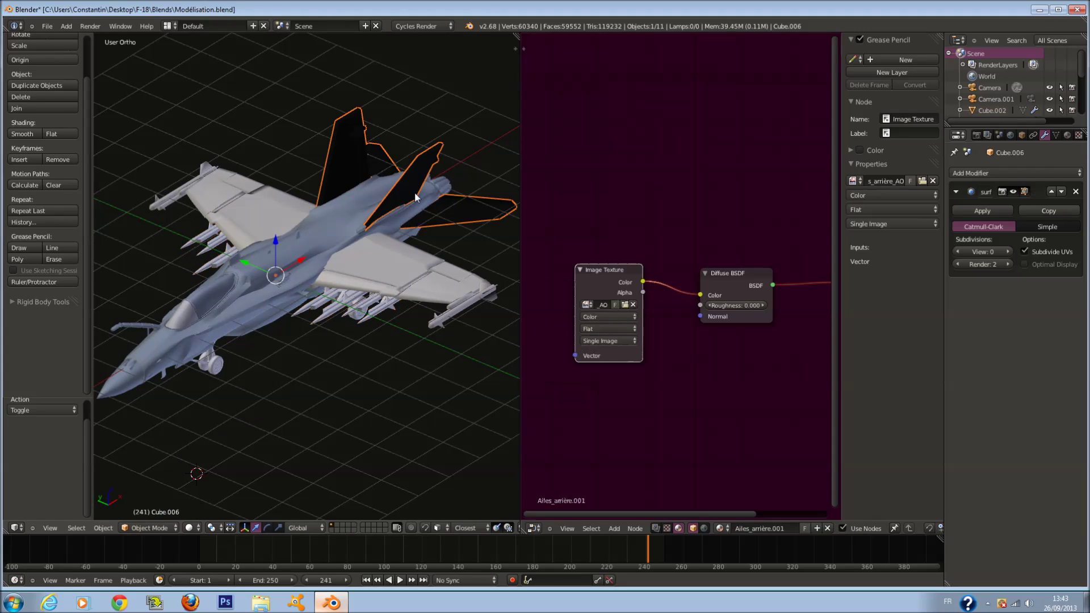
click(624, 305)
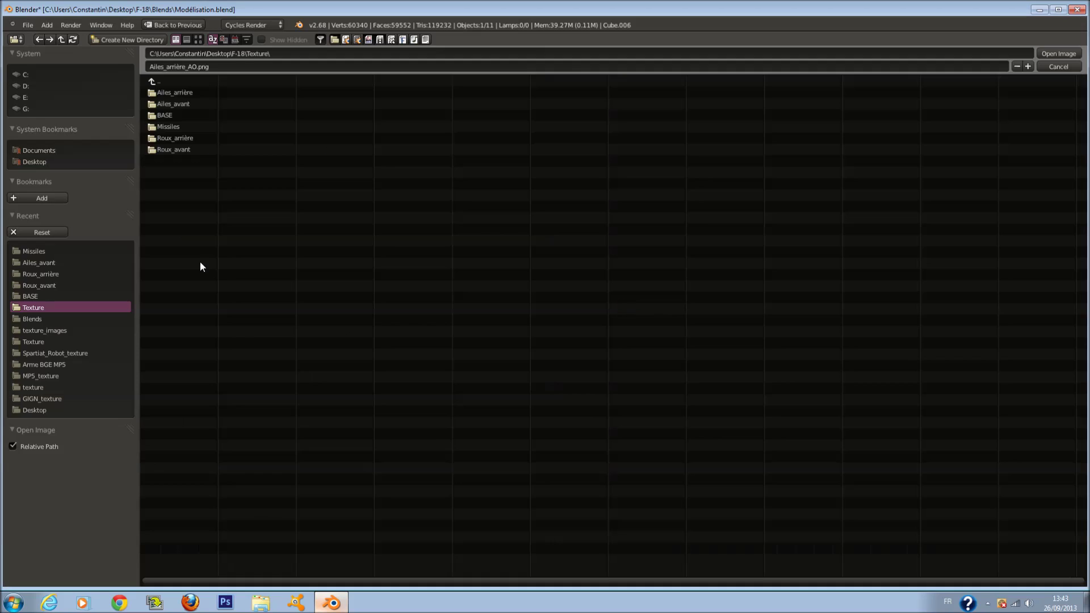
click(187, 93)
click(284, 137)
click(1058, 54)
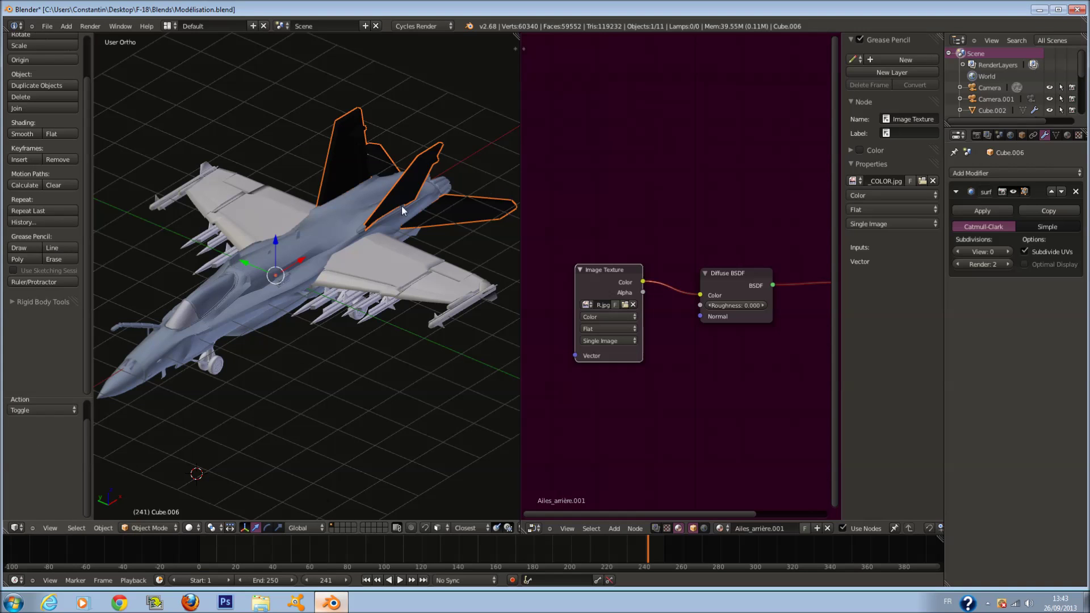
Step: Show the aircraft through the camera in Rendered viewport shading and save the blend file
key(KP_0)
click(193, 528)
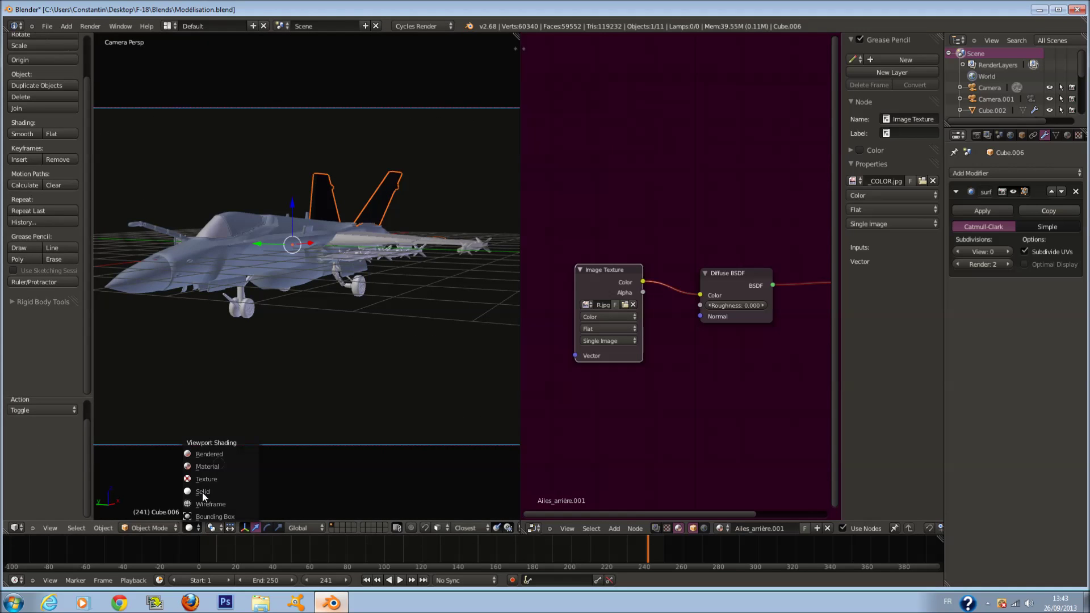
click(216, 451)
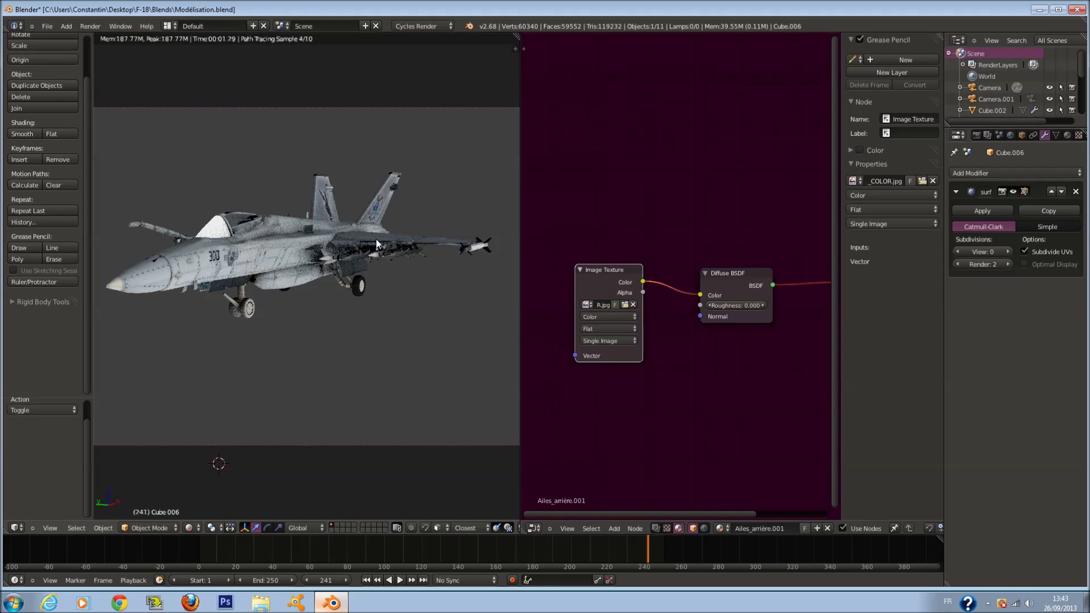
key(ctrl+s)
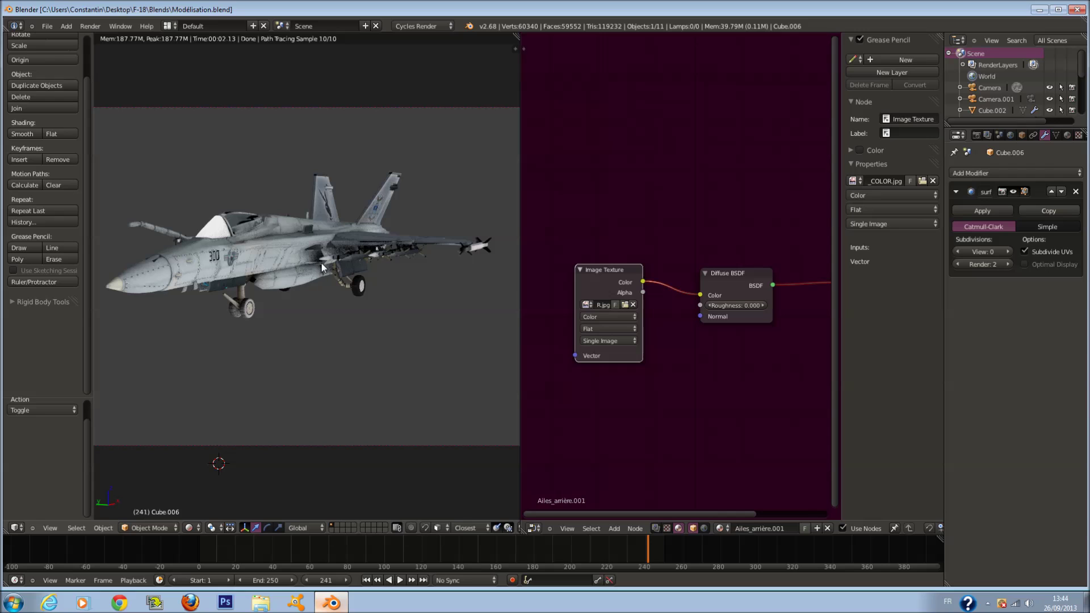
Step: Inspect the rendered aircraft's textures up close and from the side, ending in the camera view
scroll(320, 264, up, 3)
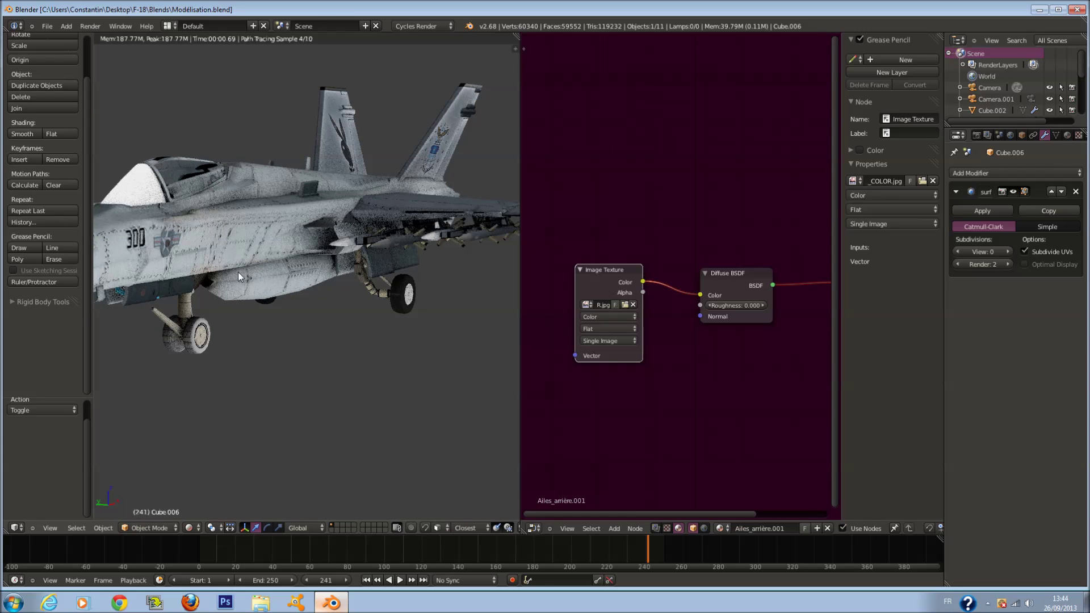
scroll(237, 272, down, 3)
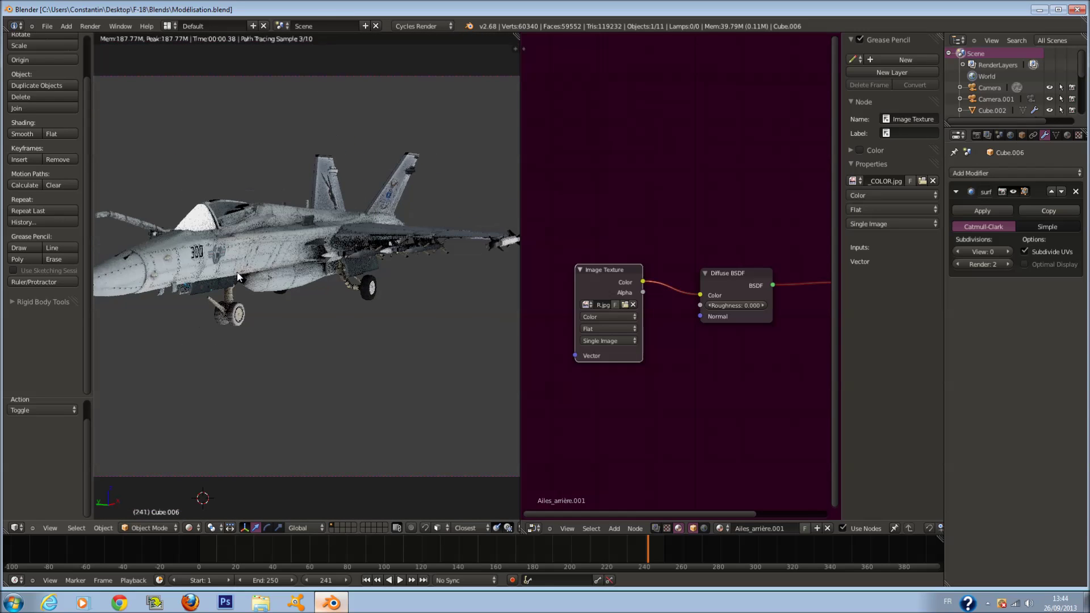
scroll(237, 277, down, 1)
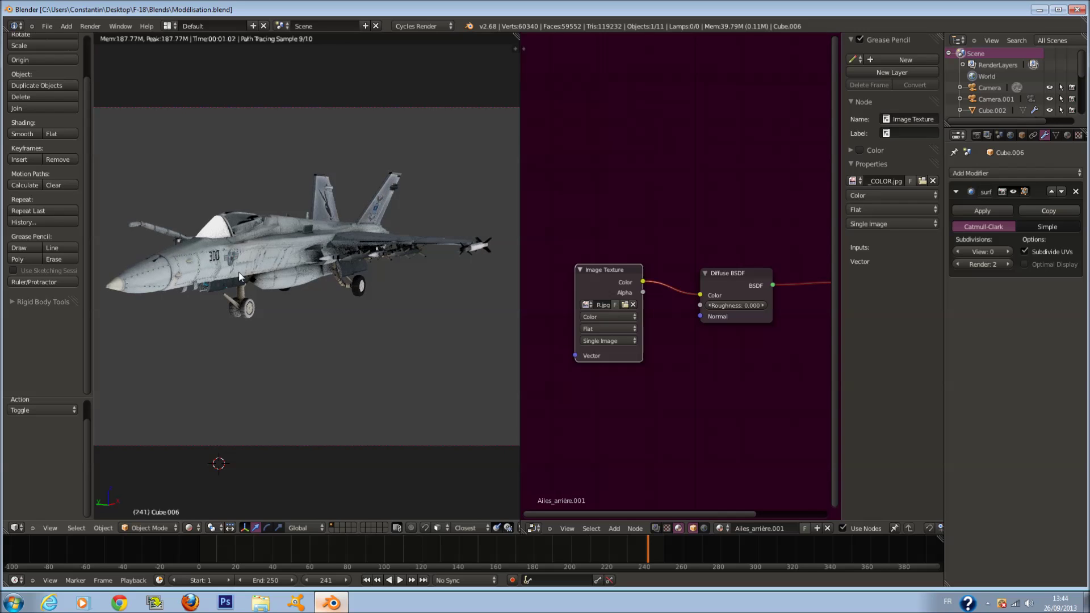
middle_drag(239, 276, 463, 287)
middle_drag(311, 299, 444, 282)
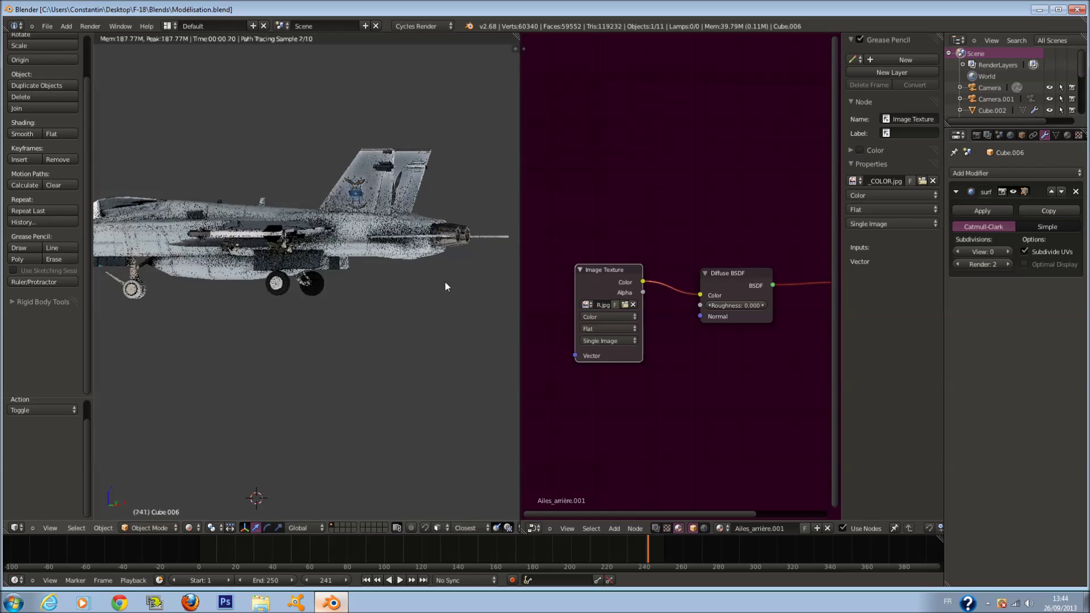
key(KP_0)
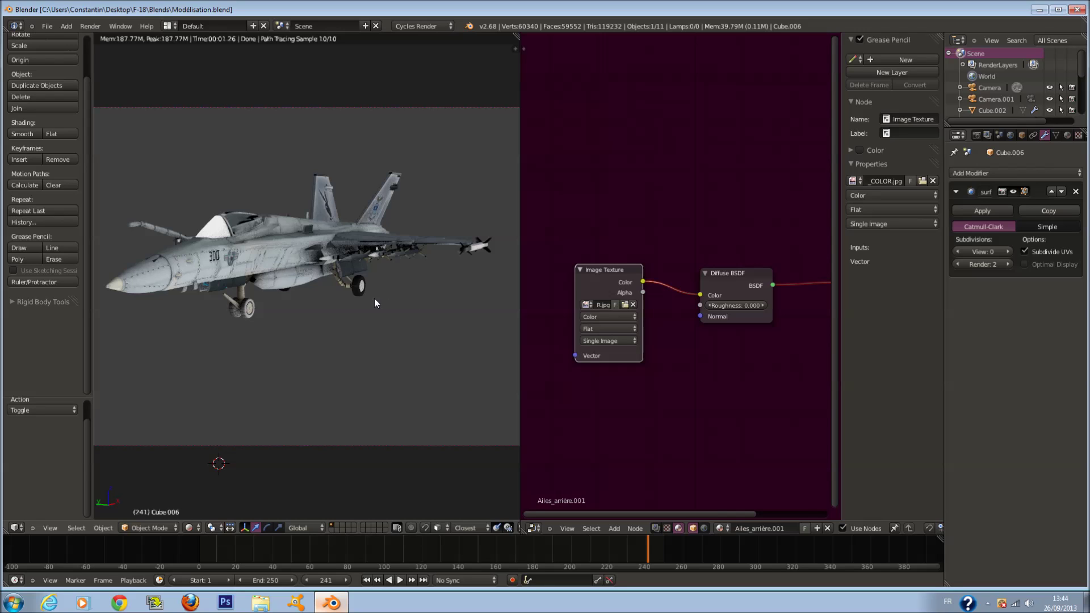
Step: Replace the rear cockpit canopy's Base material with a new material named Glass
key(z)
right_click(244, 216)
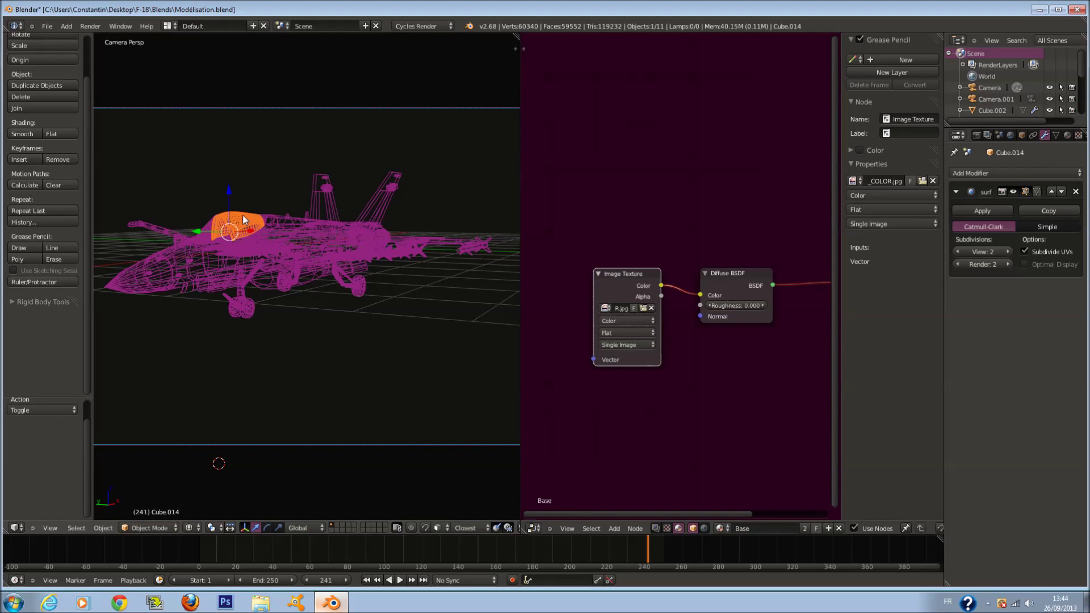
key(KP_Decimal)
key(z)
scroll(245, 220, down, 4)
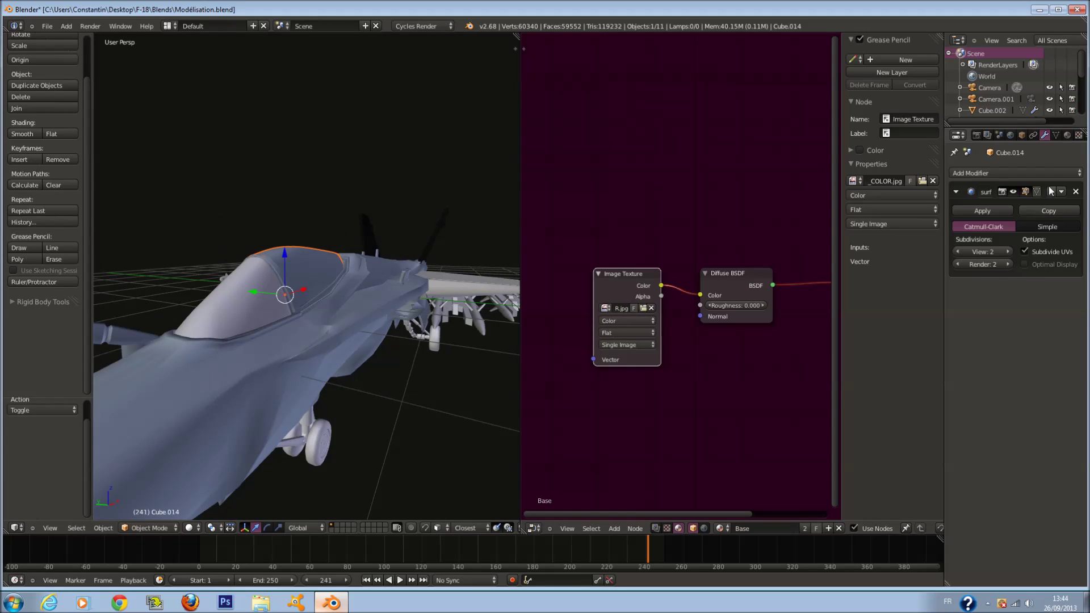
click(1066, 135)
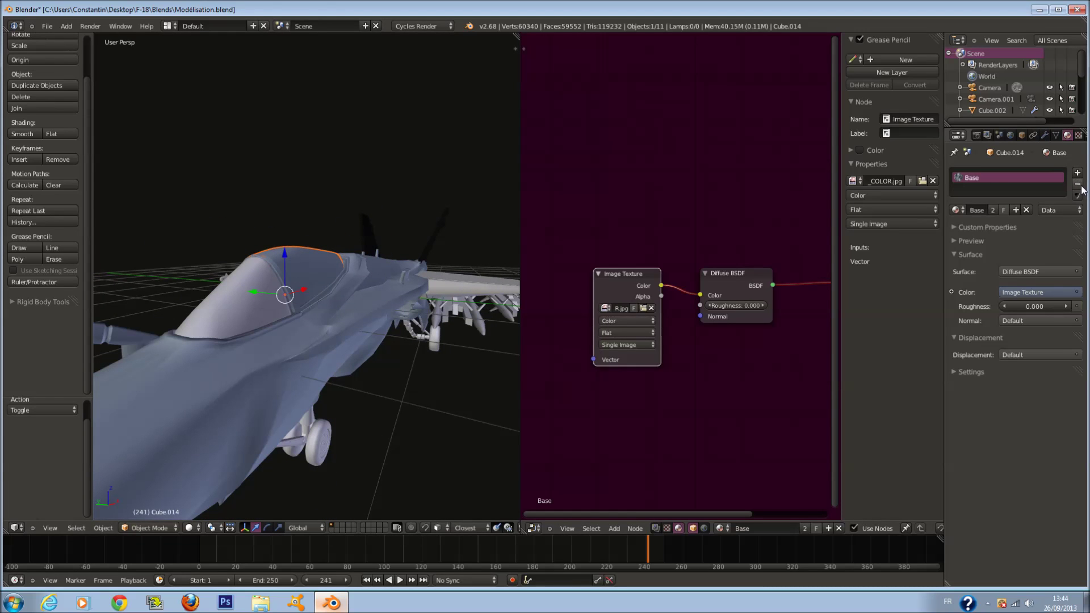
click(1077, 184)
click(1077, 172)
click(991, 210)
text(Glass)
key(Return)
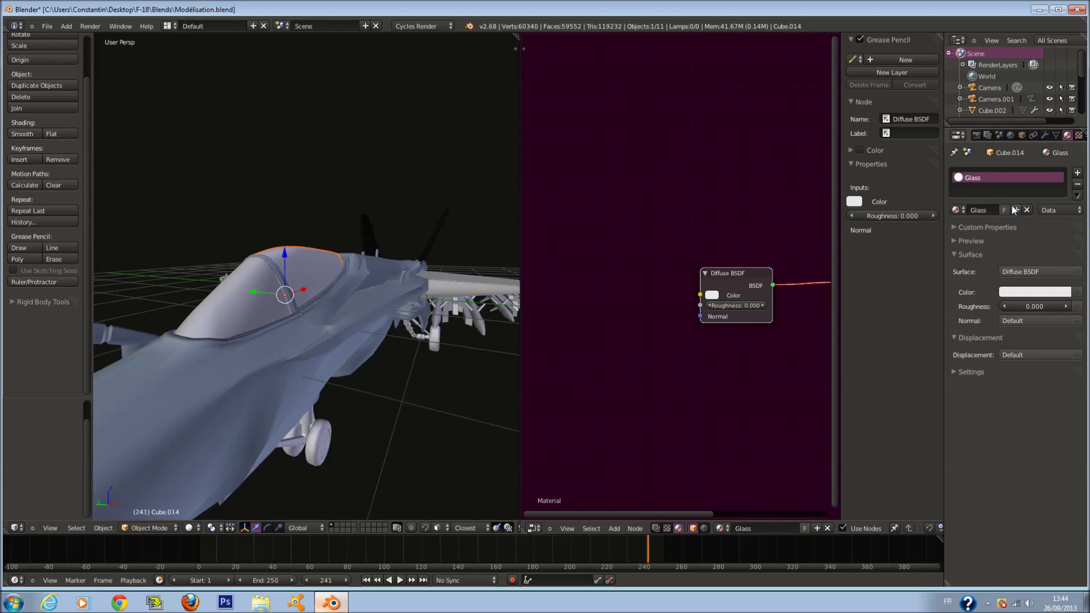
Step: Assign the existing Glass material to the front windshield of the cockpit
right_click(237, 285)
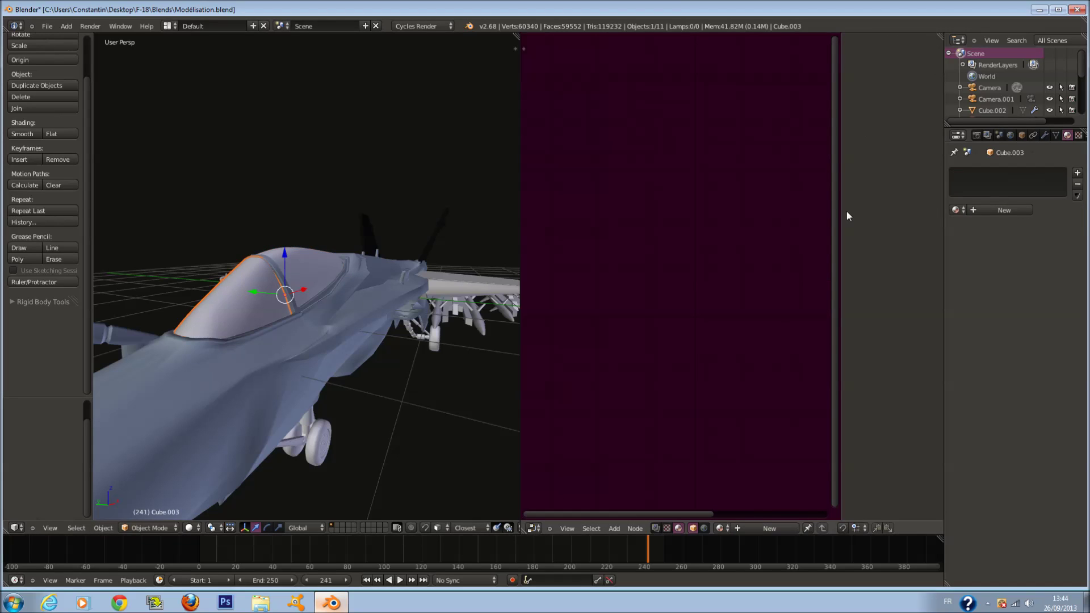
click(955, 210)
click(977, 227)
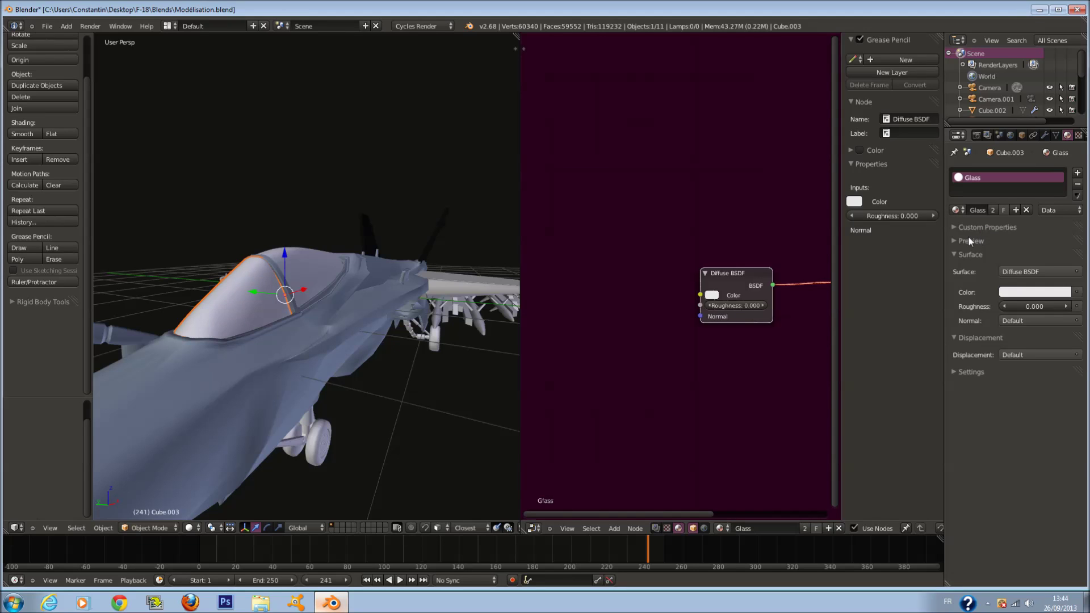
Step: Add a Mix Shader to the Glass material in place of the Diffuse BSDF and connect it to the output's Surface
key(shift+a)
mouse_move(628, 333)
click(710, 333)
click(694, 293)
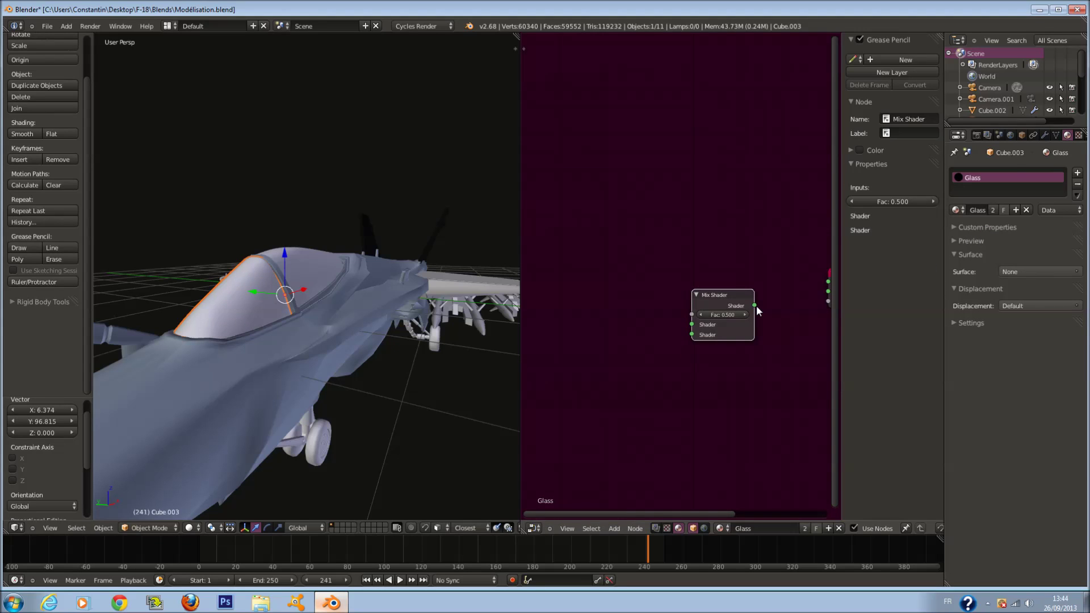
drag(754, 305, 829, 282)
drag(721, 295, 736, 258)
Step: Add a Glass BSDF feeding the Mix Shader's first shader input and place an unconnected Translucent BSDF below it
key(shift+a)
mouse_move(648, 334)
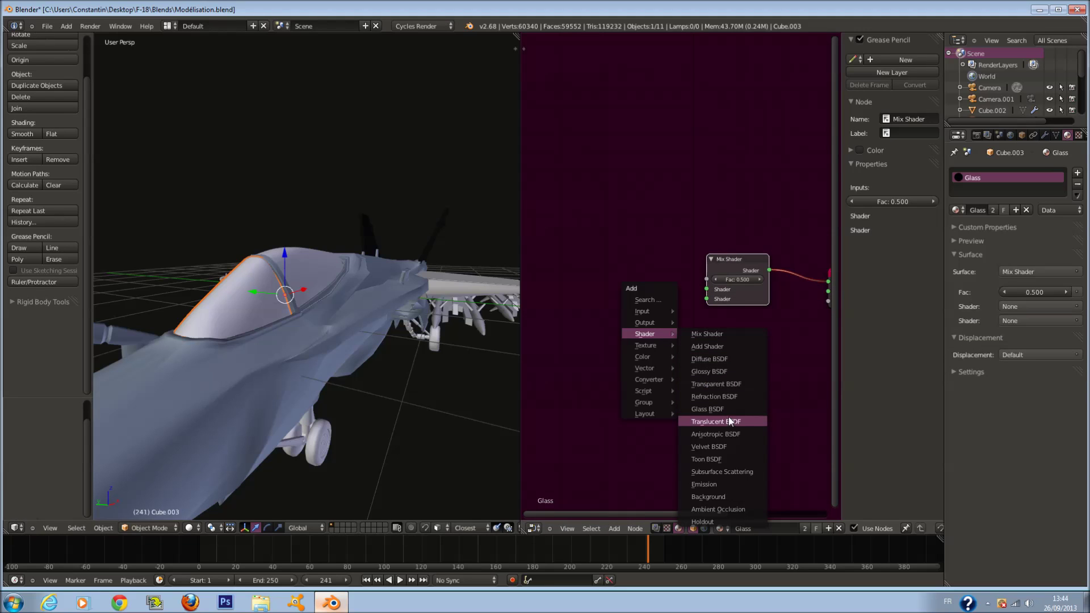
click(709, 409)
click(612, 280)
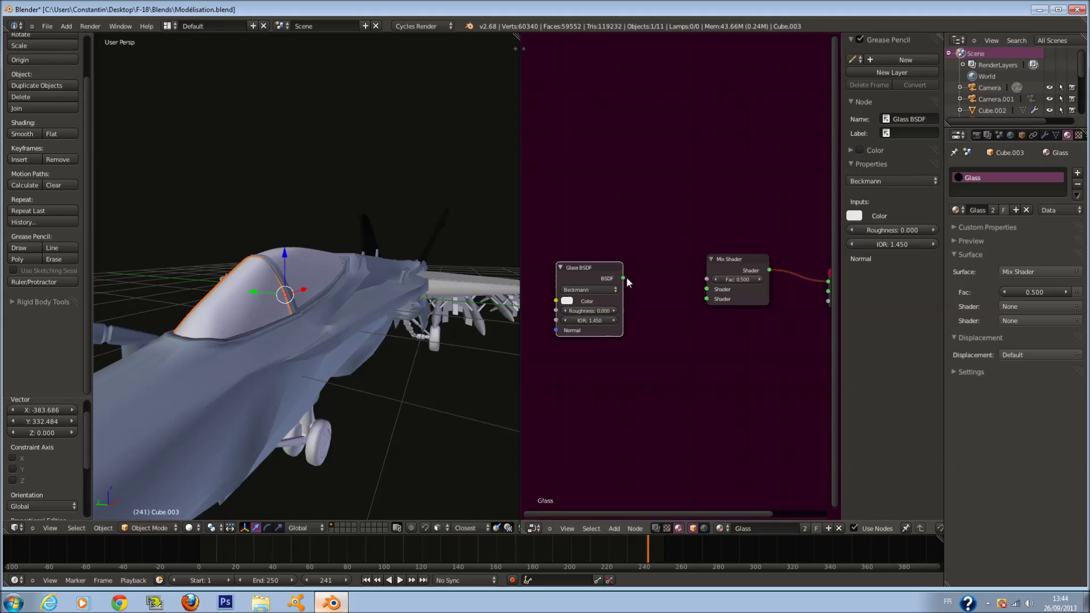
drag(717, 281, 718, 286)
key(shift+a)
mouse_move(672, 368)
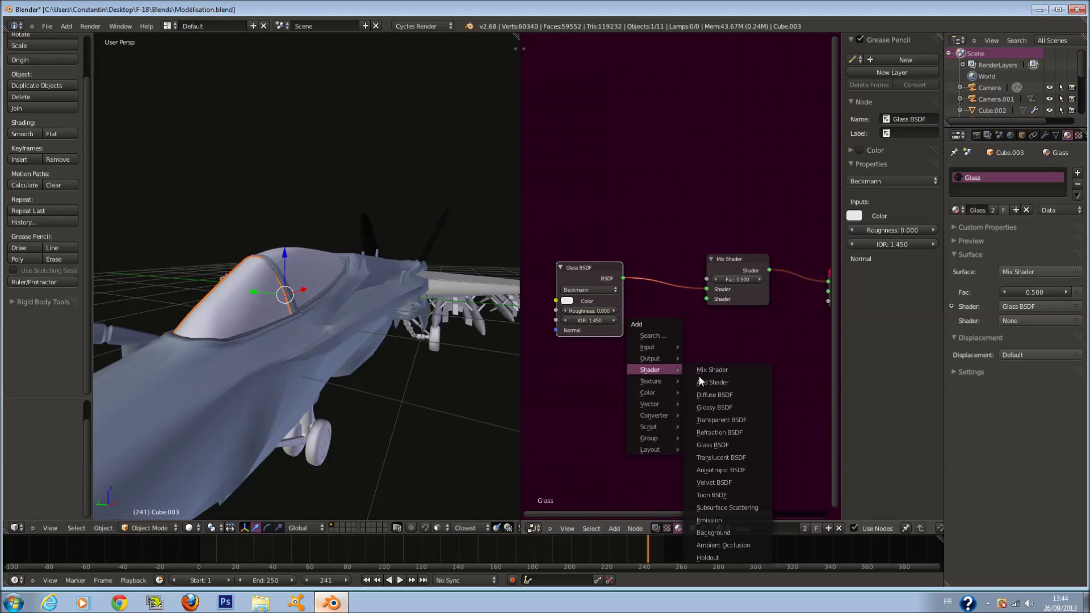
click(745, 457)
click(551, 376)
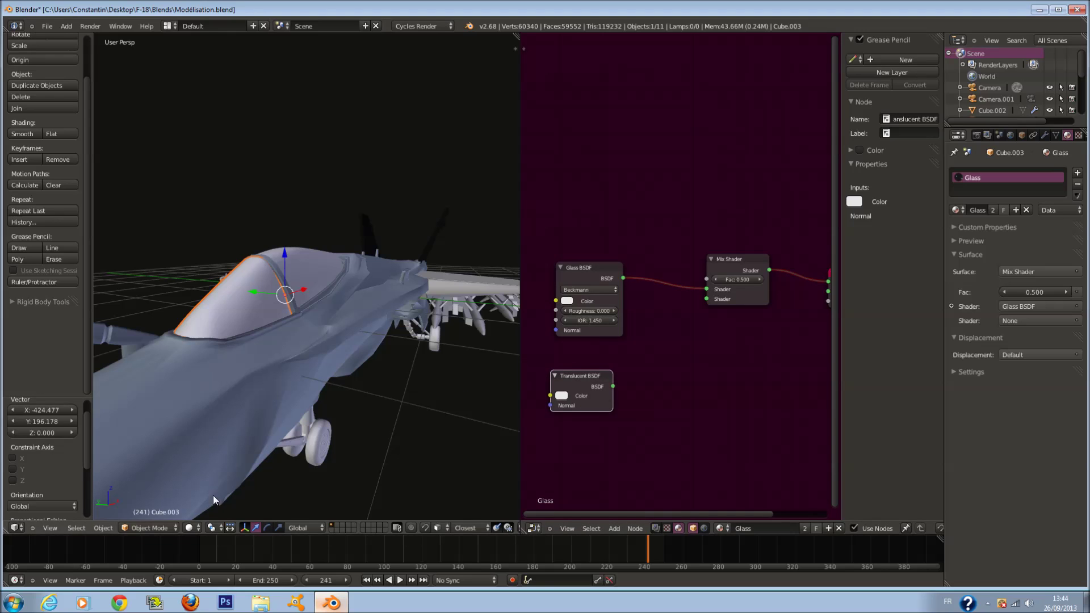
Step: Switch the viewport to Rendered shading and view the cockpit canopy more from the side
click(191, 527)
click(219, 453)
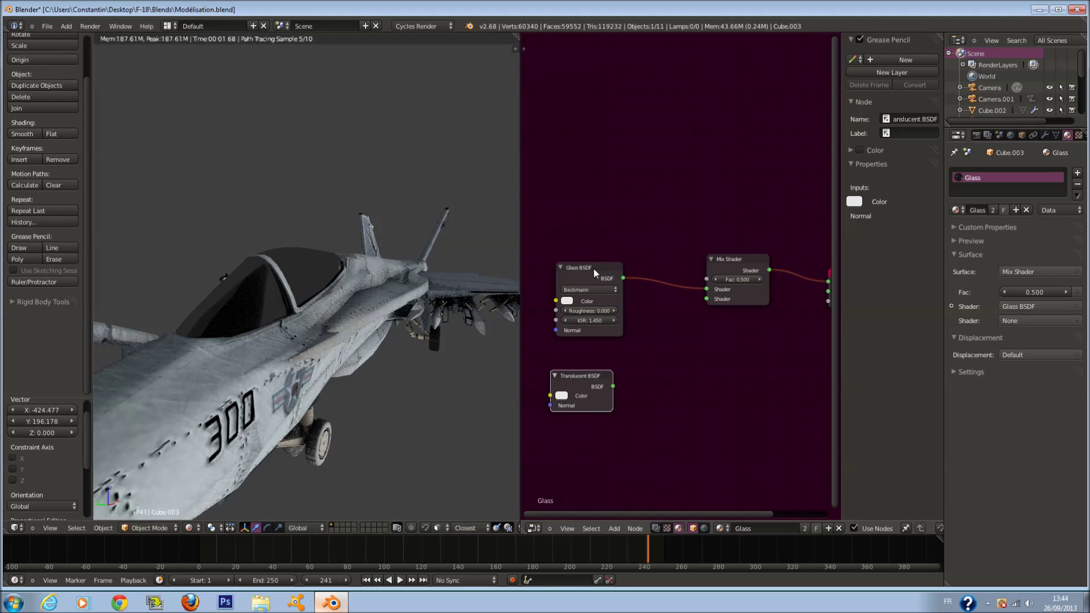
middle_drag(392, 277, 344, 306)
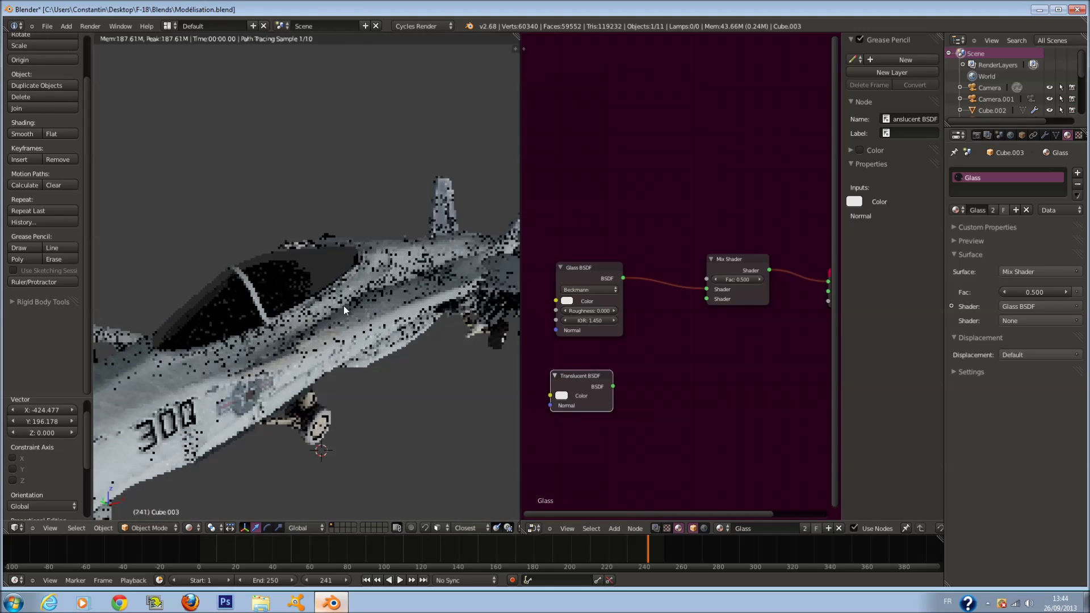
Step: Delete the Glass BSDF, Translucent BSDF and Mix Shader nodes from the Glass material
click(574, 269)
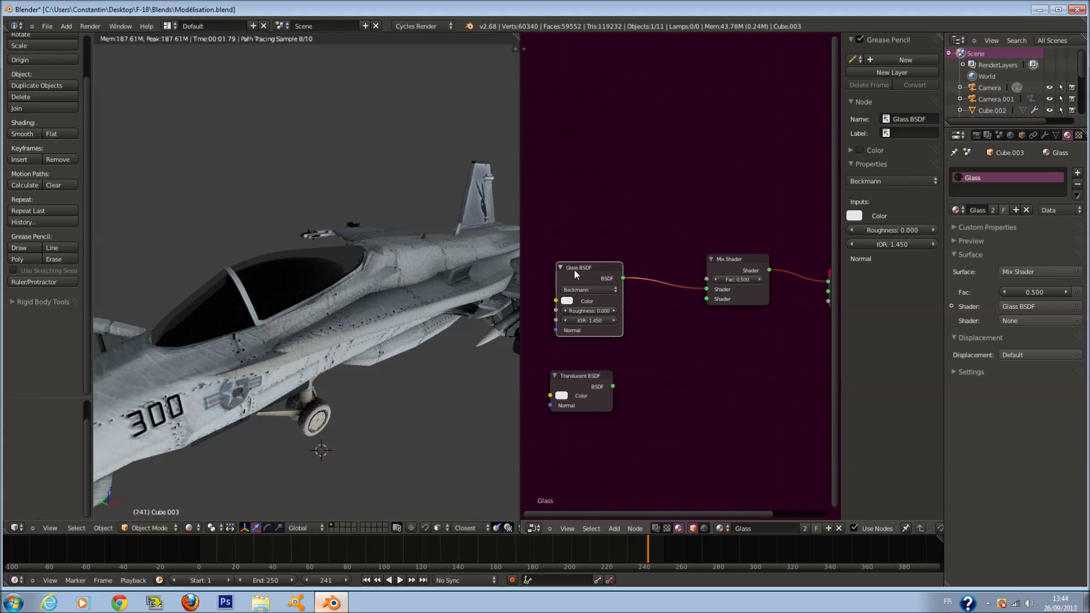
key(x)
click(593, 373)
key(x)
click(720, 266)
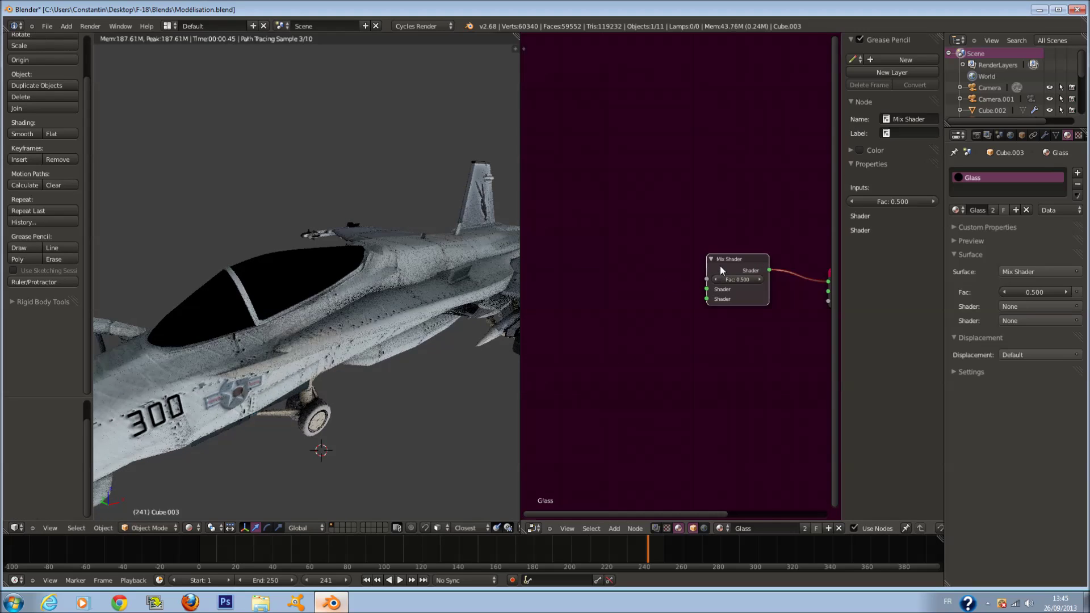
key(x)
Step: Add a Glossy BSDF to the Glass material and connect it to the material output's Surface
key(shift+a)
mouse_move(676, 321)
click(724, 355)
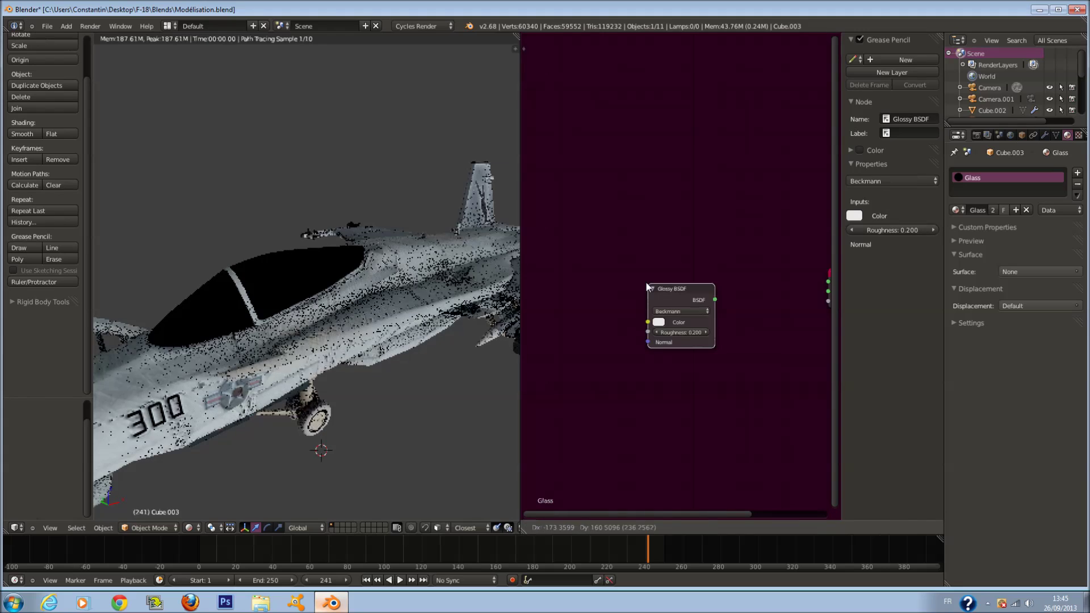
click(703, 288)
drag(703, 283, 828, 282)
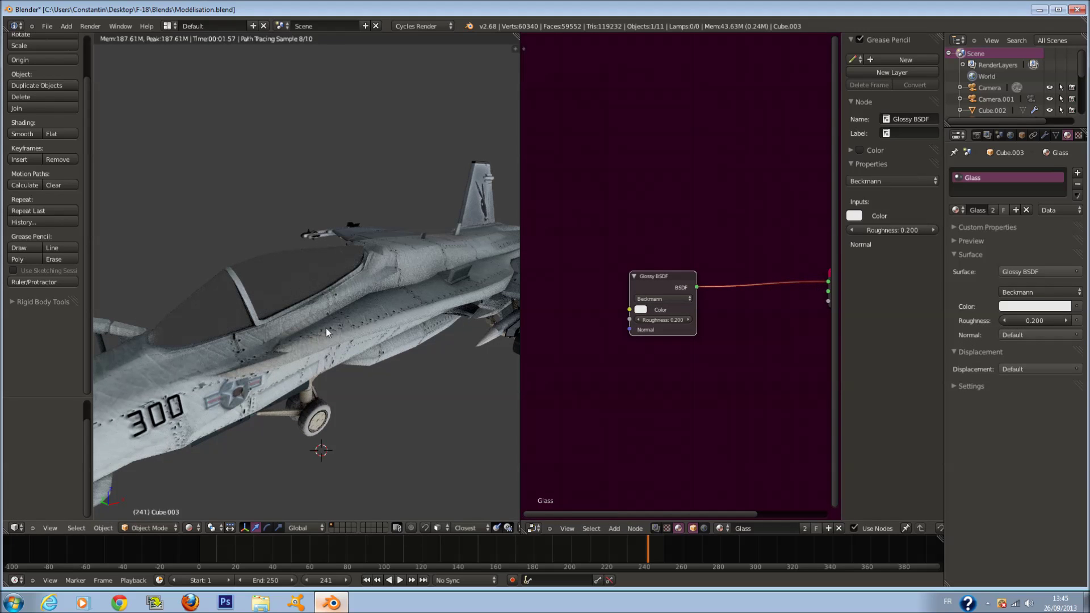
Step: Set the Glossy BSDF's roughness to 0 and tint its colour to a slightly pinkish white
drag(682, 319, 570, 318)
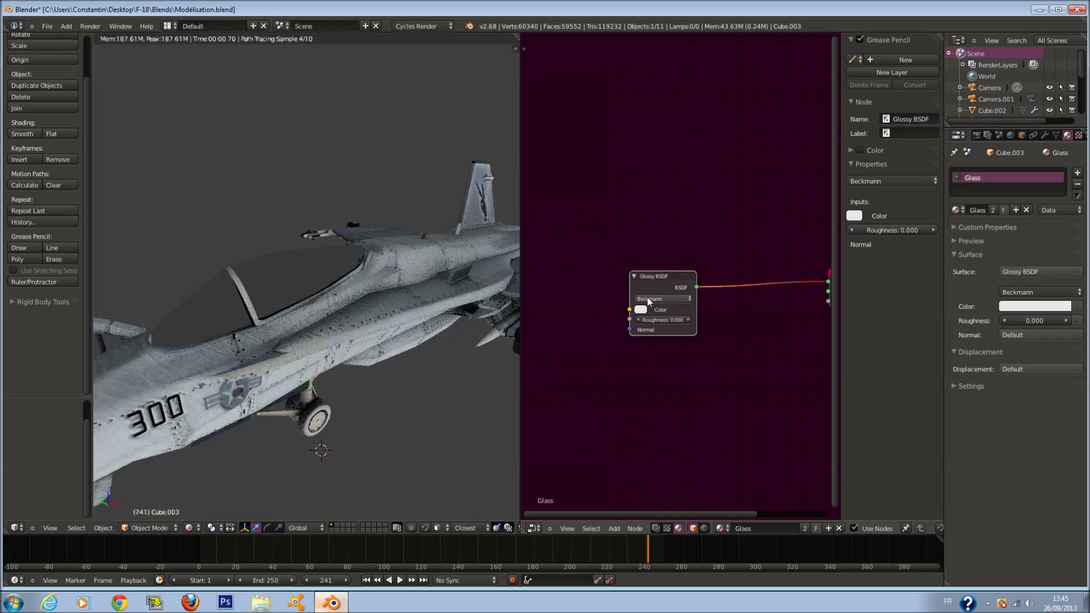
middle_drag(368, 302, 317, 333)
scroll(316, 333, down, 1)
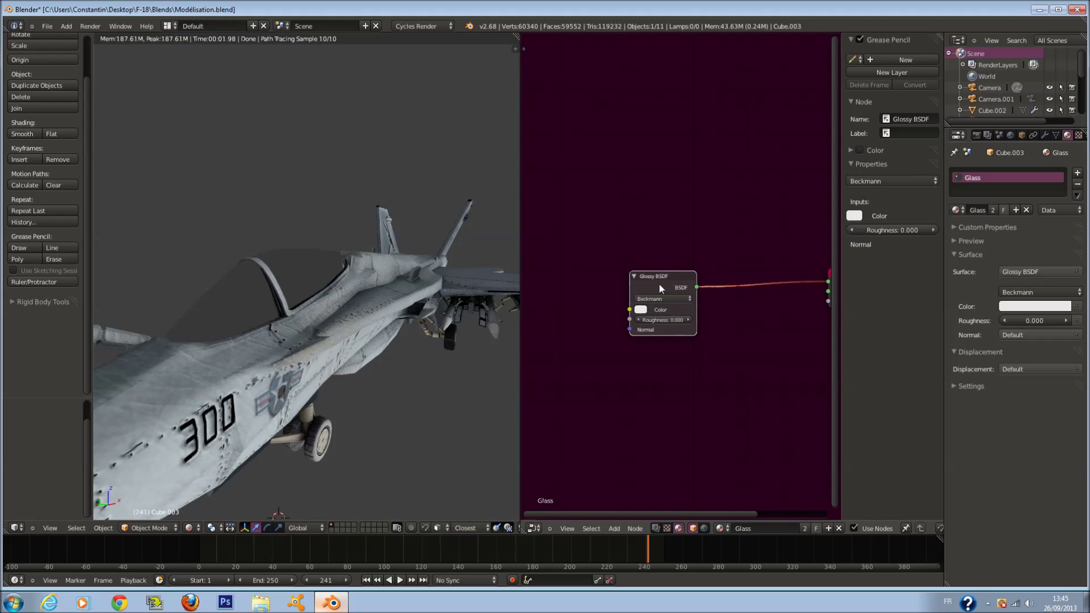
click(640, 310)
drag(670, 223, 673, 216)
Step: Move the Glossy BSDF node lower and add a Transparent BSDF above it
drag(659, 281, 603, 336)
key(shift+a)
mouse_move(616, 290)
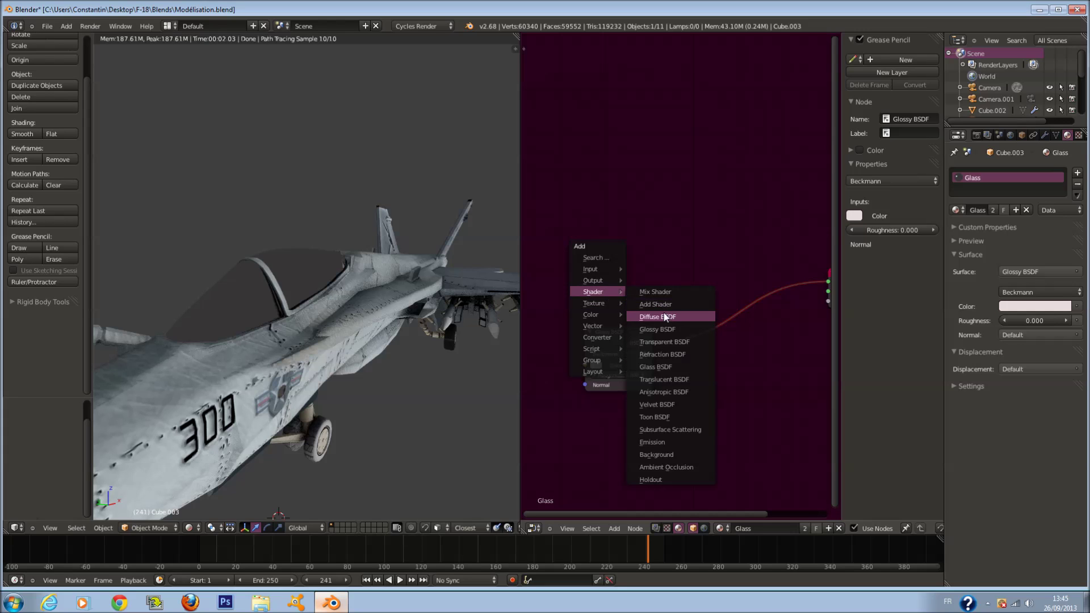
click(687, 342)
click(587, 265)
Step: Insert a Mix Shader before the material output, combining the Transparent BSDF as first shader with the Glossy BSDF as second
key(shift+a)
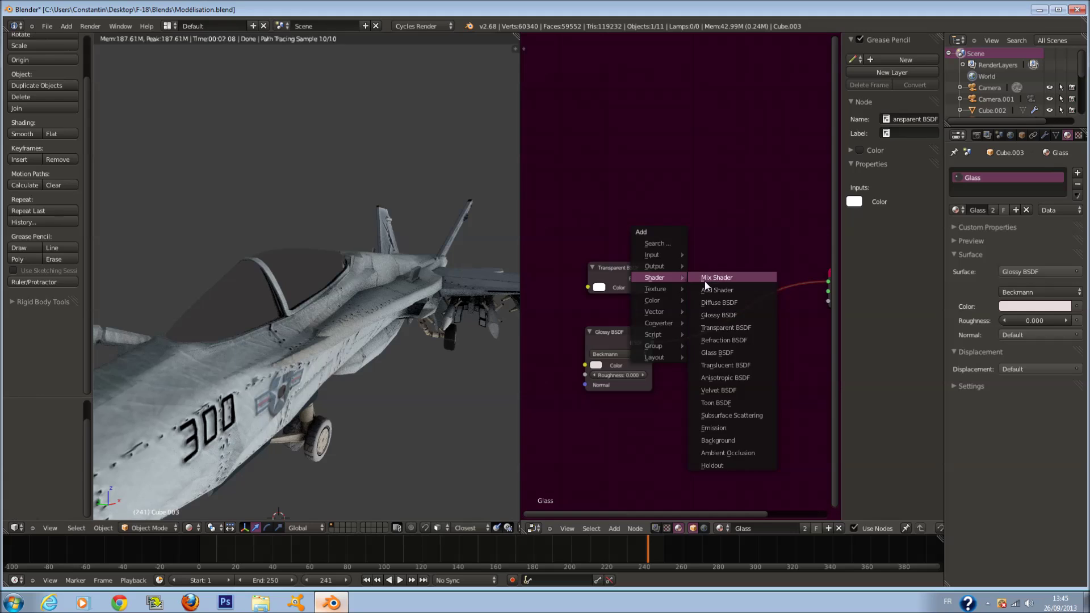
click(707, 278)
click(689, 292)
drag(651, 278, 697, 323)
Step: Darken the Transparent BSDF's colour to a light grey of about 0.788 and save the blend file from the camera view
click(599, 287)
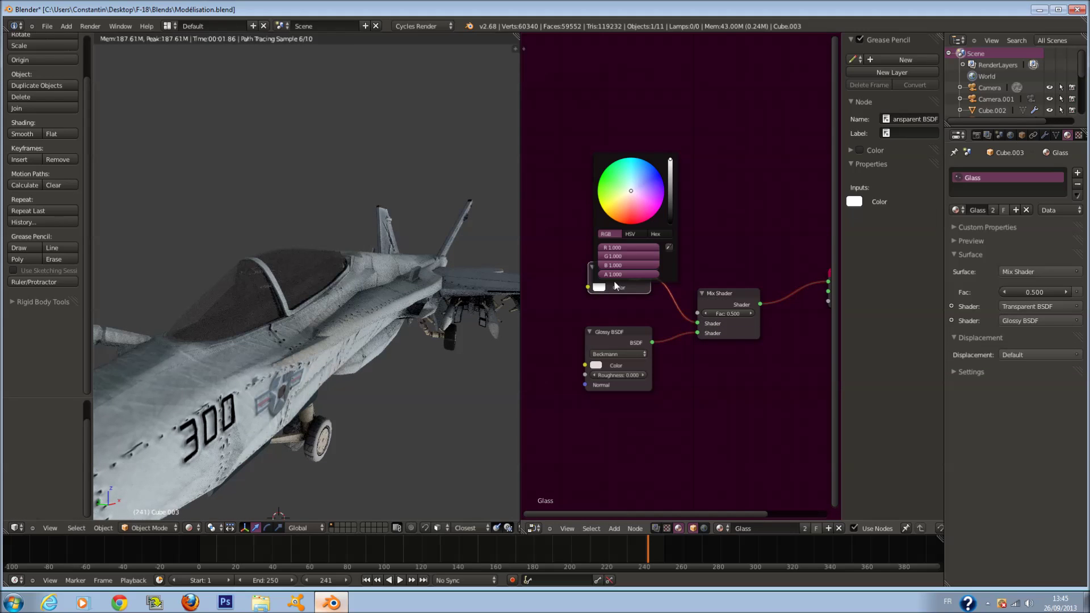
drag(669, 175, 669, 180)
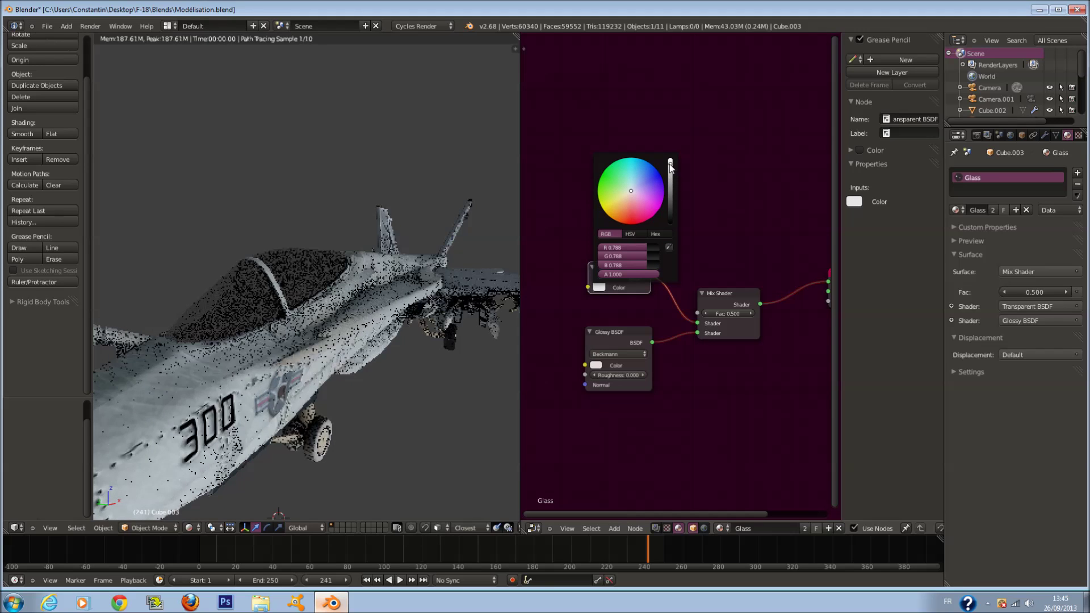
key(KP_0)
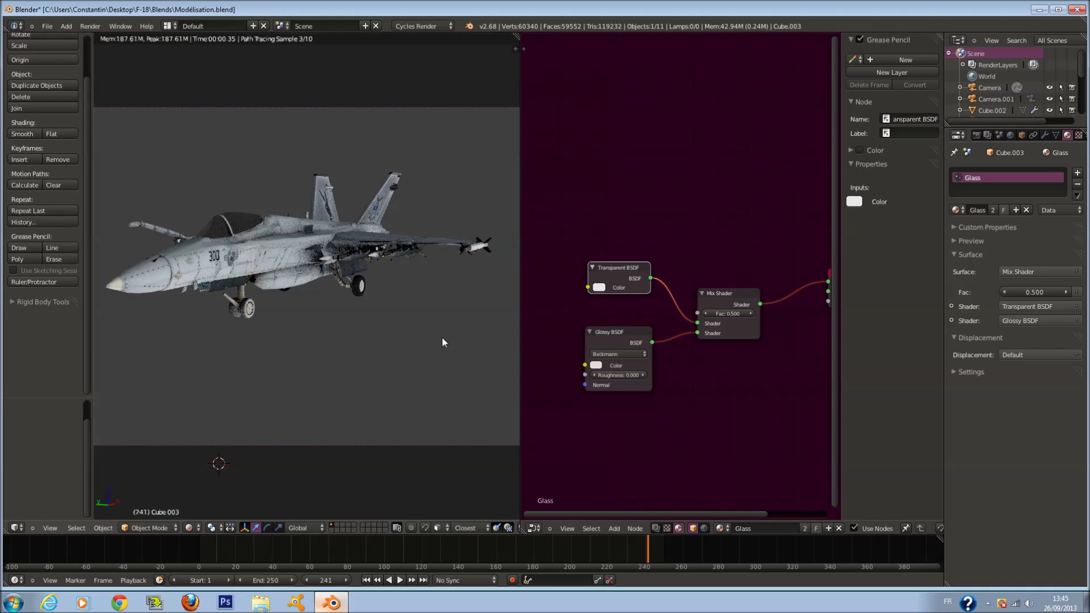
key(ctrl+s)
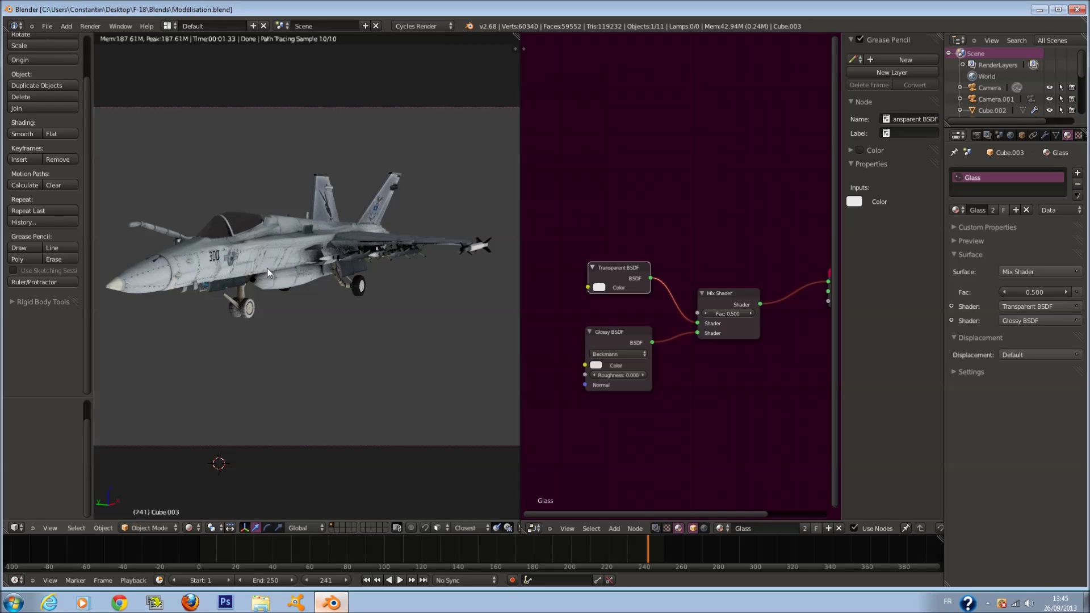
Step: Return the viewport to Solid shading, deselect everything and save the blend file
right_click(268, 268)
scroll(267, 268, down, 2)
scroll(672, 303, down, 2)
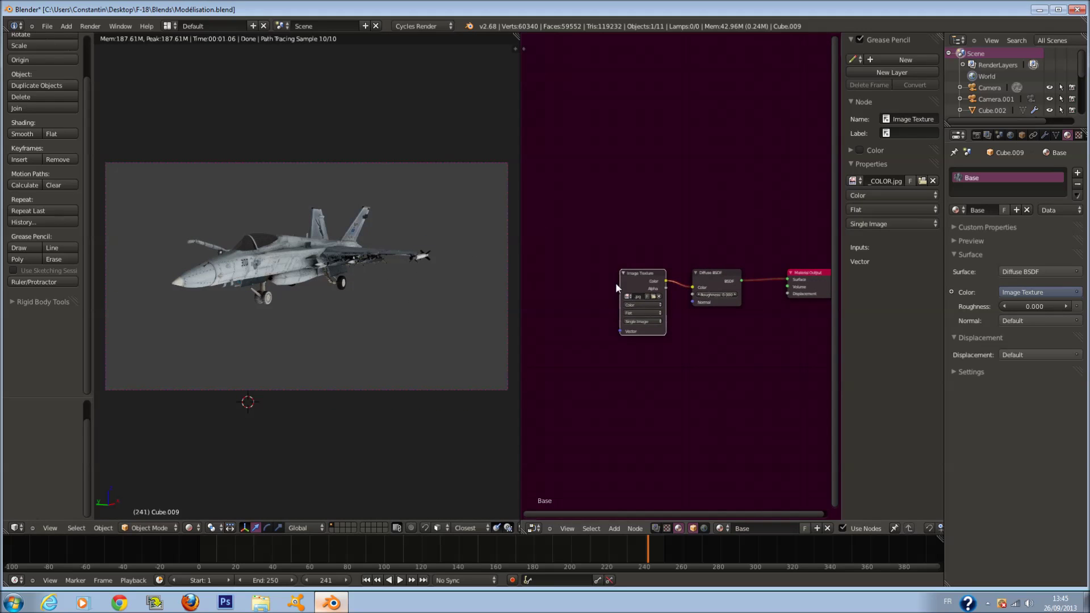
mouse_move(474, 280)
middle_down()
mouse_move(409, 288)
mouse_move(457, 297)
middle_up()
key(z)
scroll(463, 293, down, 4)
key(a)
key(ctrl+s)
Step: Look over the whole aircraft from above and in perspective with nothing selected
click(398, 290)
key(KP_7)
key(a)
mouse_move(358, 336)
middle_down()
mouse_move(406, 264)
mouse_move(436, 250)
middle_up()
scroll(408, 262, up, 5)
key(z)
scroll(999, 96, down, 2)
scroll(998, 93, up, 3)
key(a)
scroll(367, 264, down, 5)
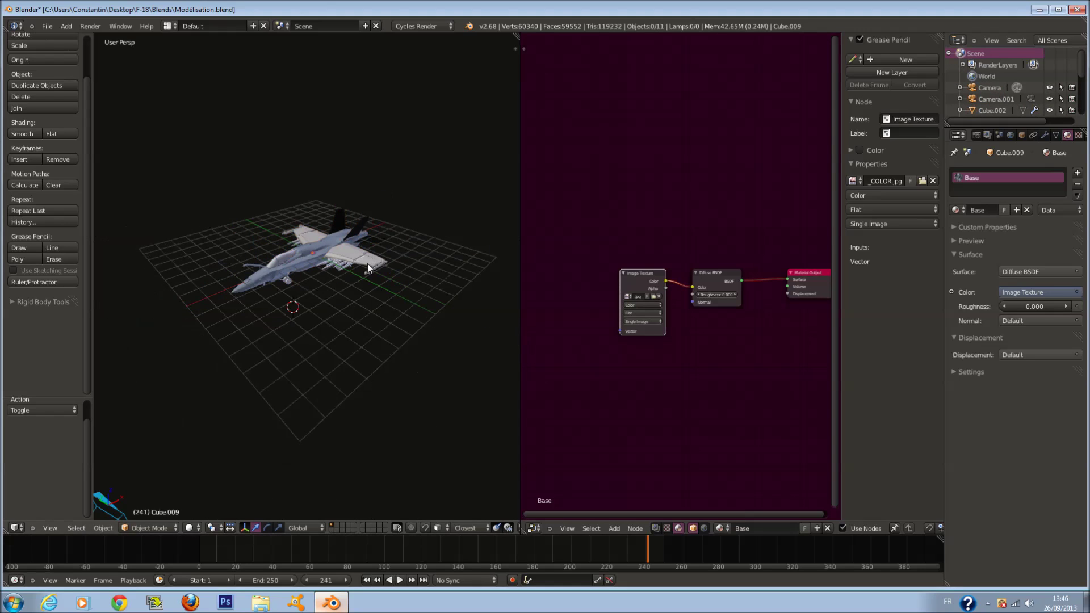
Step: Add a Sun lamp at the scene origin and move it 9.213 units along negative X, ahead of the nose
key(shift+a)
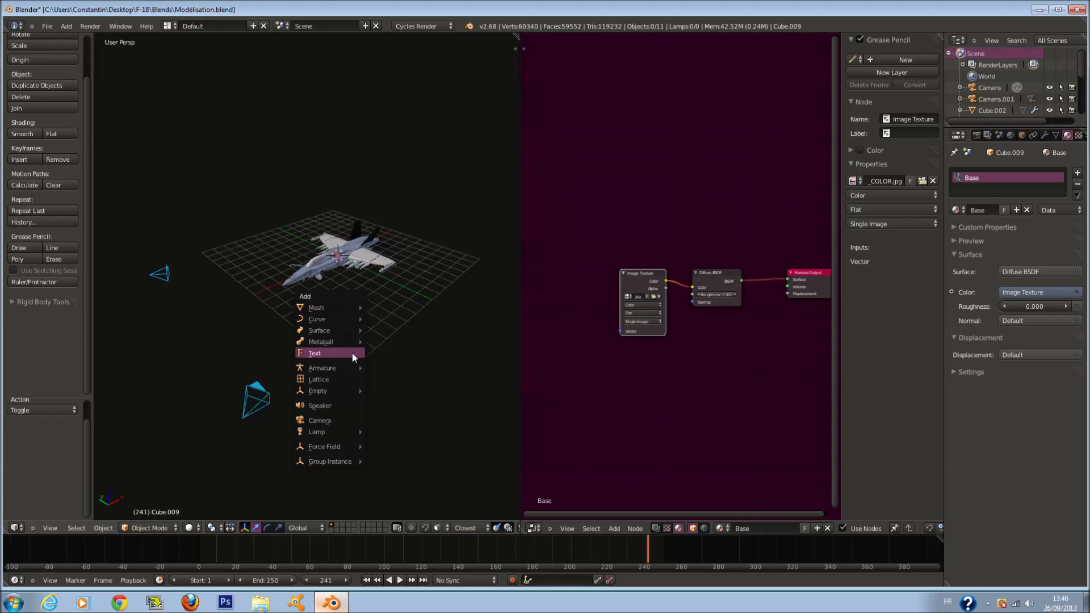
mouse_move(348, 431)
click(407, 445)
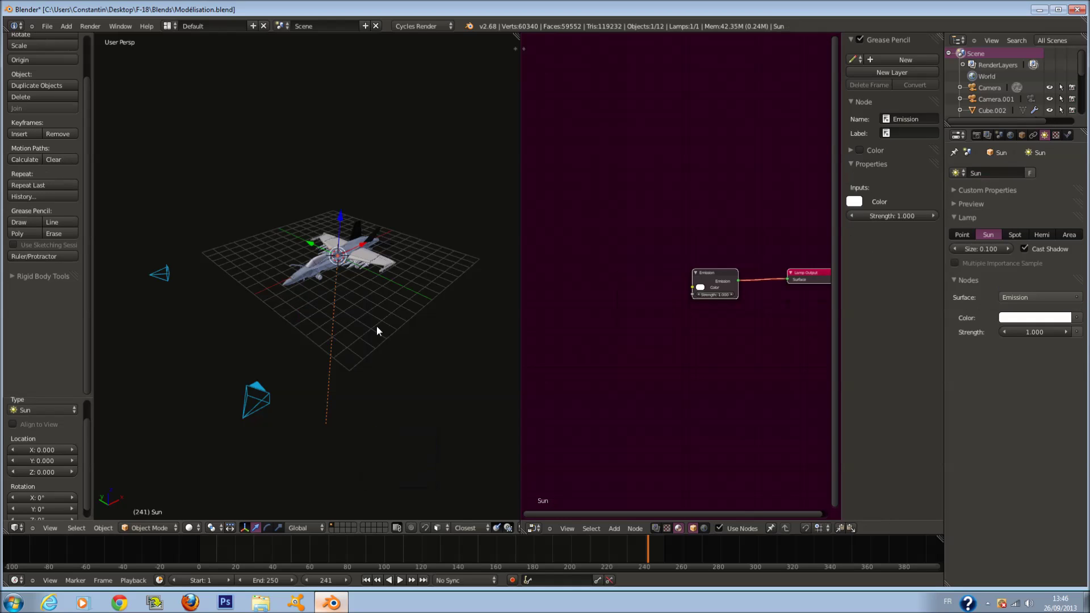
drag(356, 249, 282, 304)
Step: In front view, tilt the Sun lamp toward the aircraft and raise it 10.646 units along Z
key(KP_1)
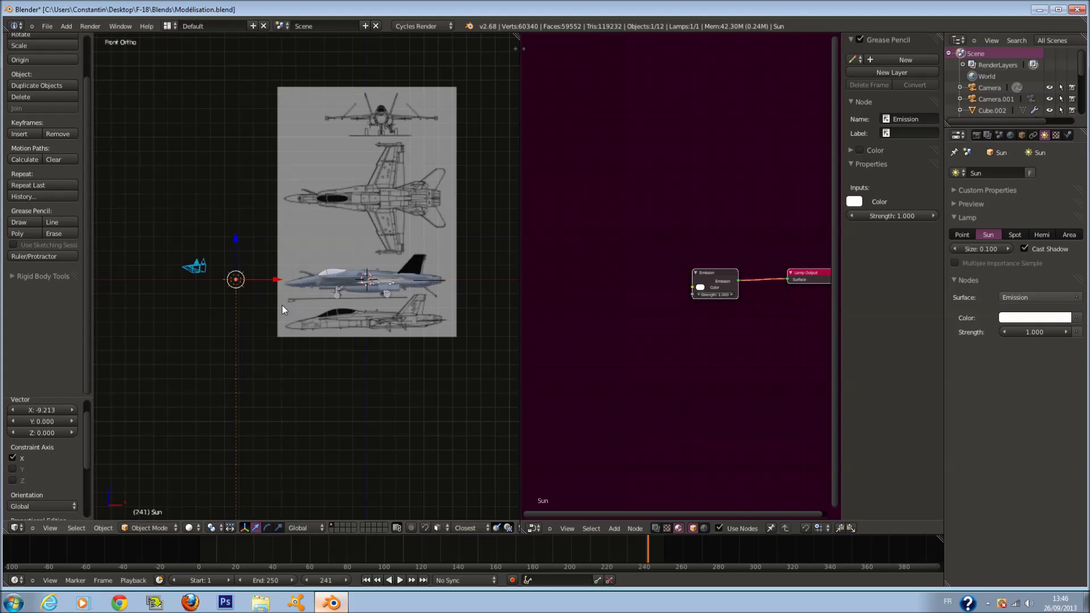
key(r)
click(336, 230)
key(g)
key(z)
click(254, 83)
Step: In top view, rotate the Sun lamp 25.932° about the Z axis
key(KP_7)
key(r)
key(z)
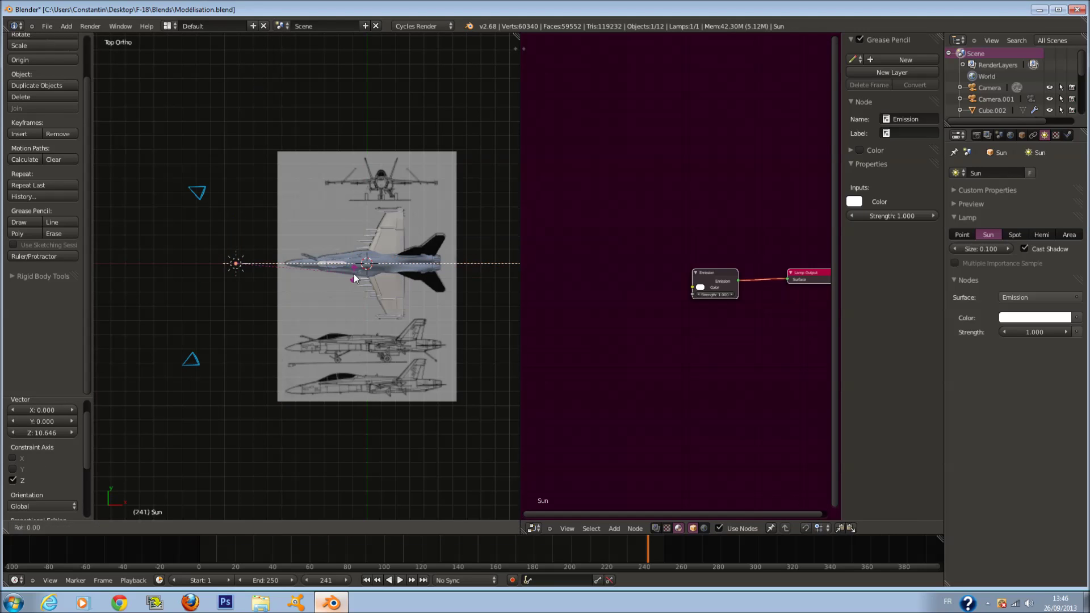
click(377, 211)
Step: Set the Sun lamp's strength to 2 and its colour to pale yellow while viewing through the camera
key(KP_0)
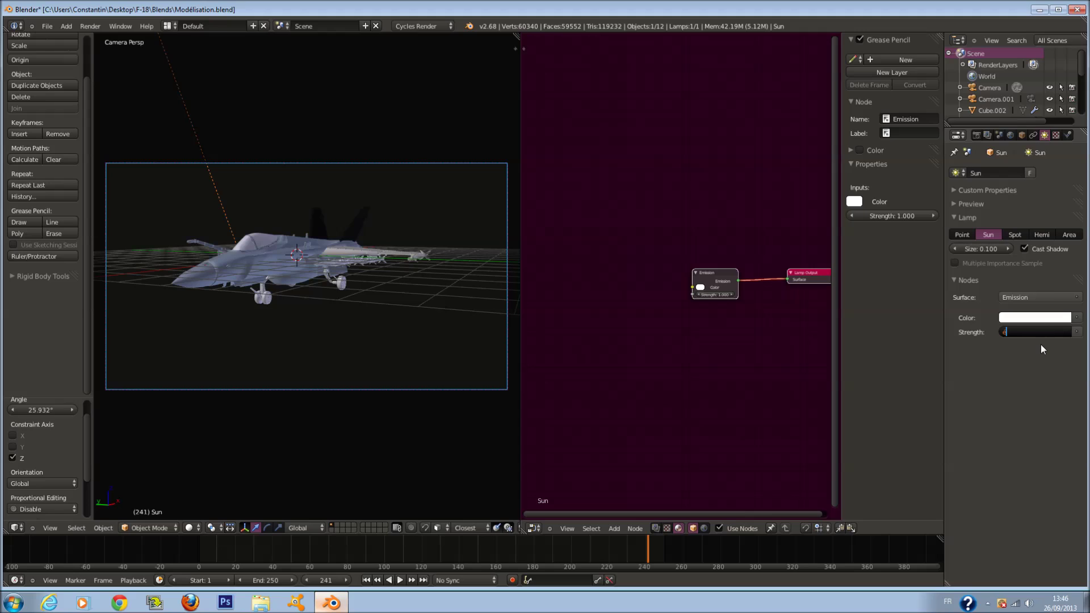
key(Return)
click(1038, 317)
click(1003, 201)
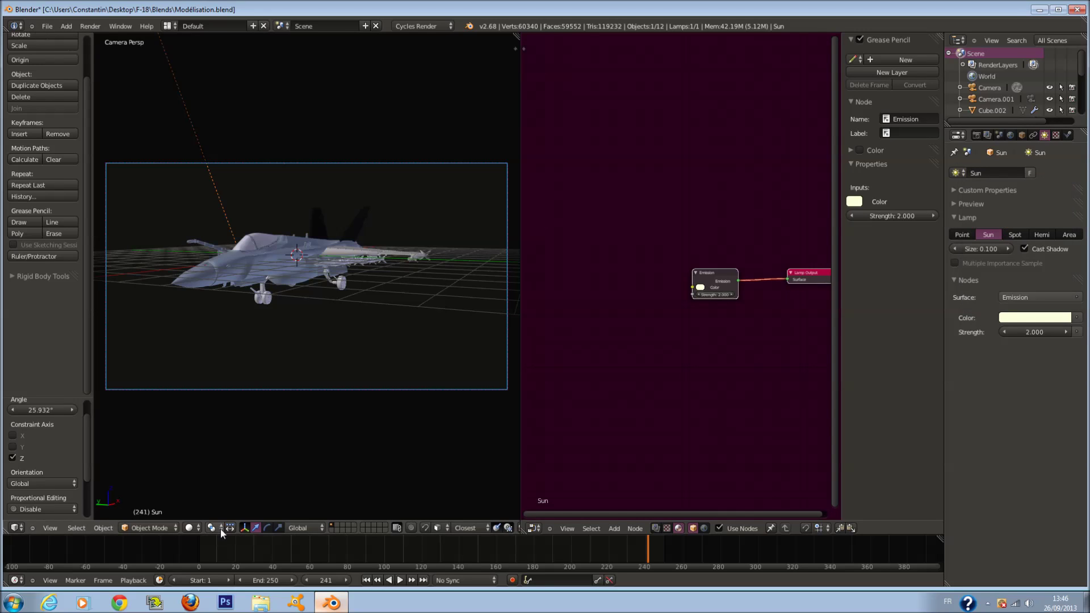
Step: Show the sunlit aircraft through the camera in Rendered shading and save the blend file
click(193, 528)
click(221, 449)
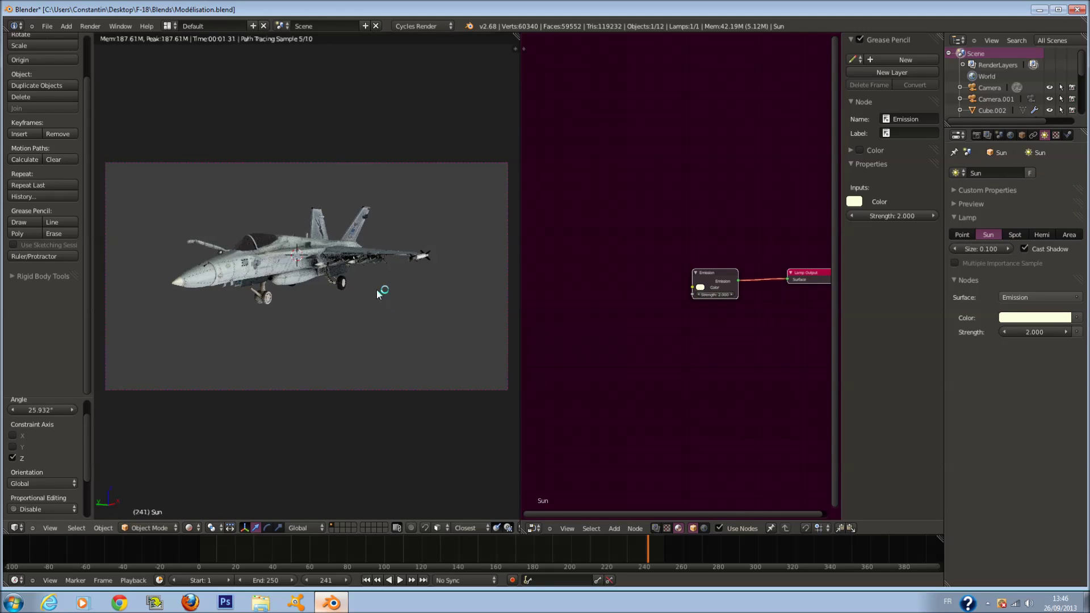
scroll(376, 289, up, 1)
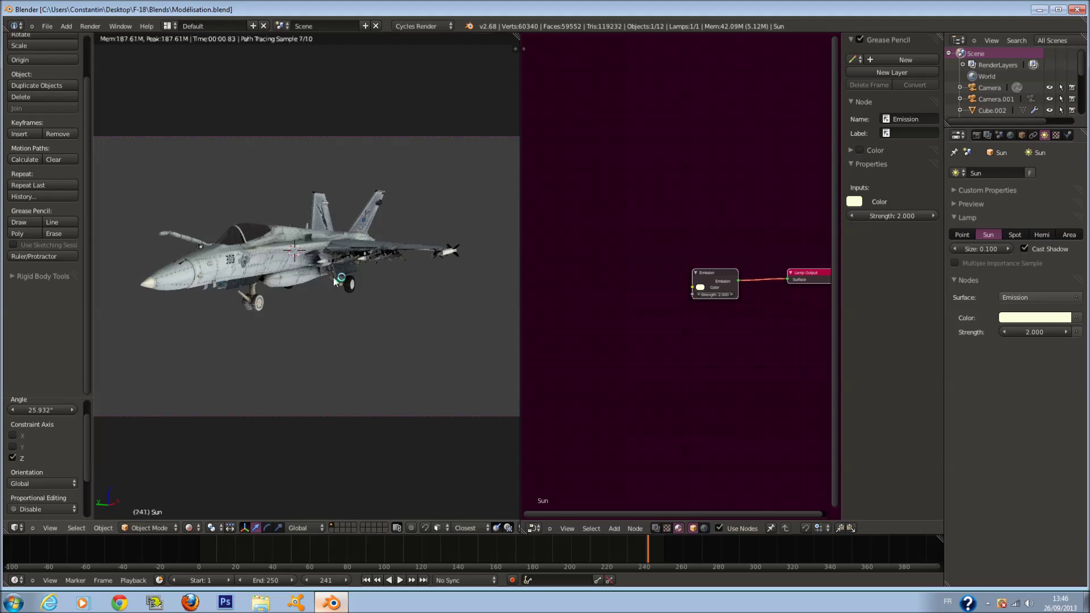
scroll(288, 274, up, 1)
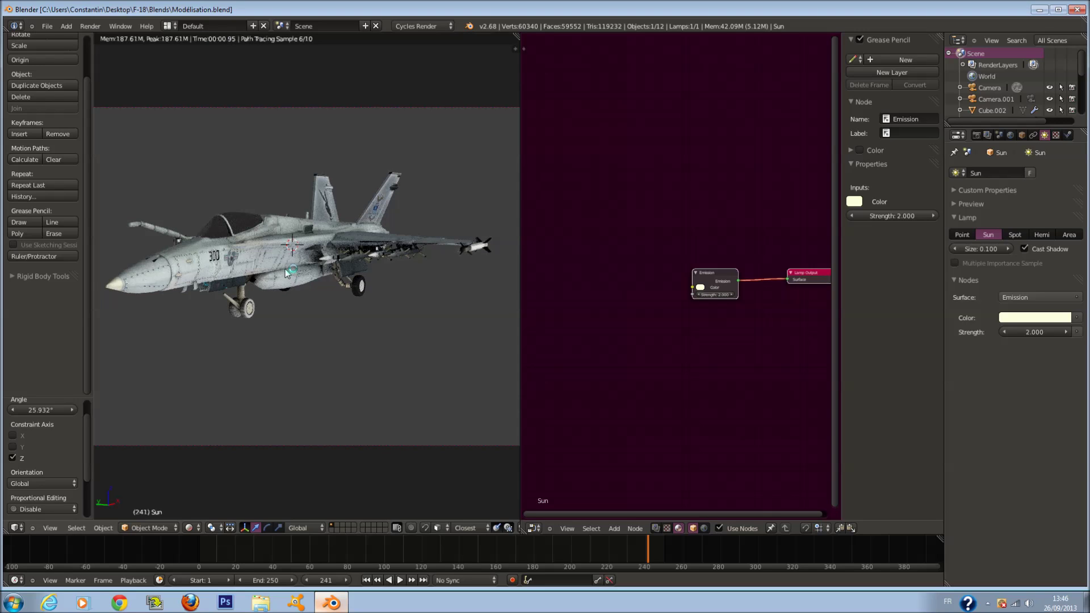
Step: Select the fuselage and spread out its Base material nodes, leaving room between the Diffuse BSDF and the Material Output
right_click(270, 259)
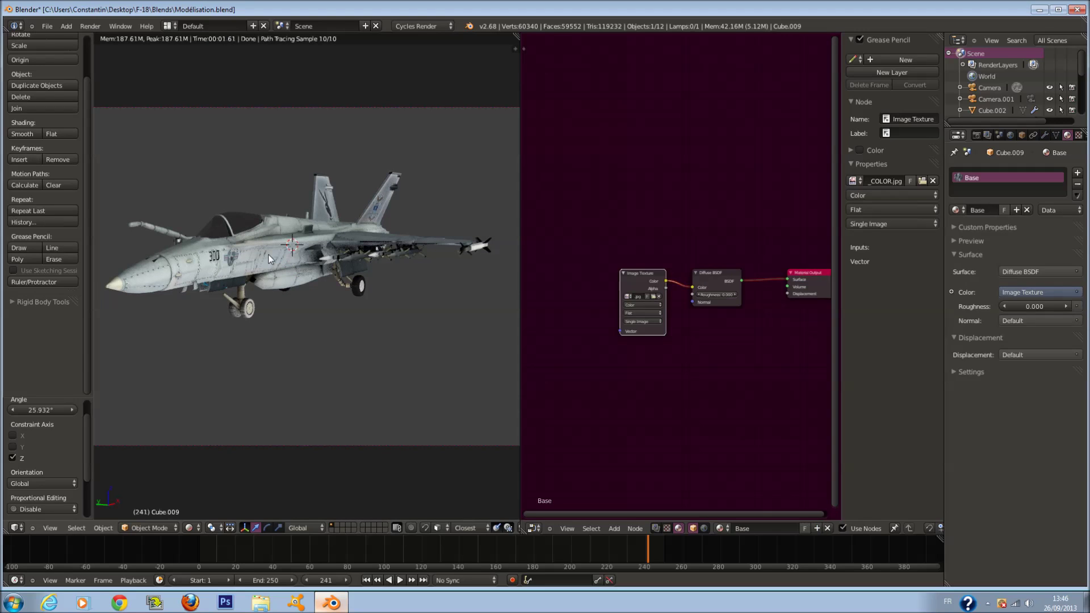
middle_drag(697, 276, 557, 281)
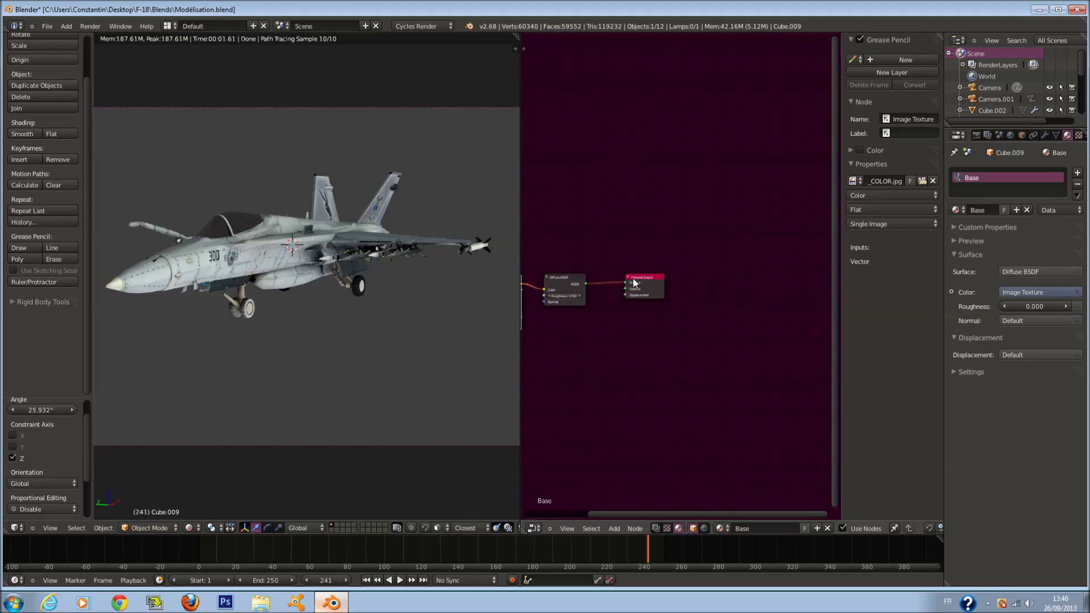
drag(634, 282, 713, 282)
middle_drag(580, 284, 674, 291)
click(660, 287)
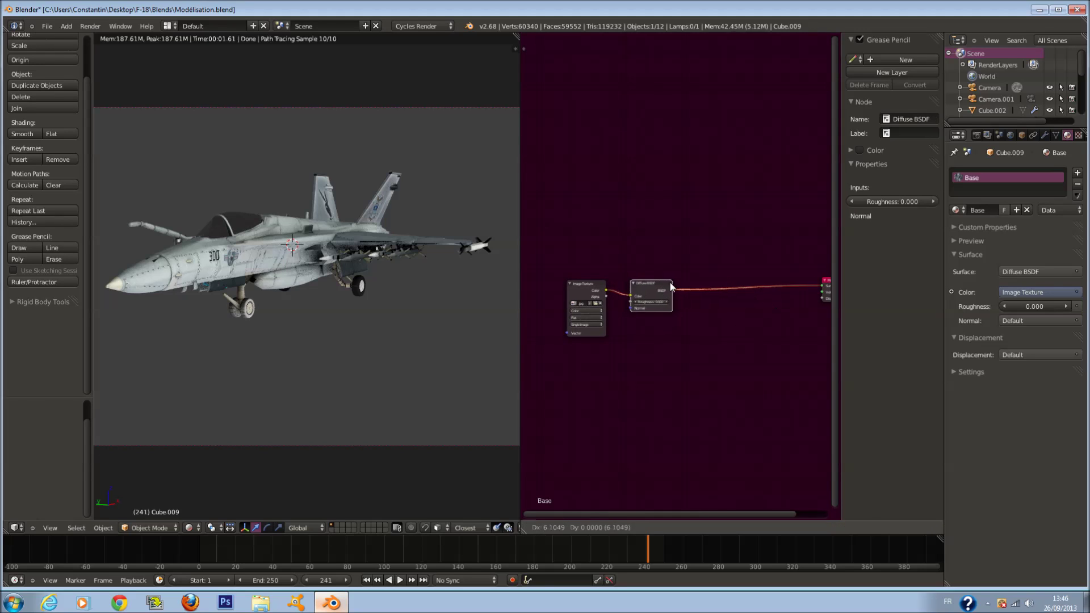
Step: Insert a Mix Shader node into the link between the Diffuse BSDF and the Material Output
scroll(697, 341, up, 3)
key(shift+a)
mouse_move(684, 389)
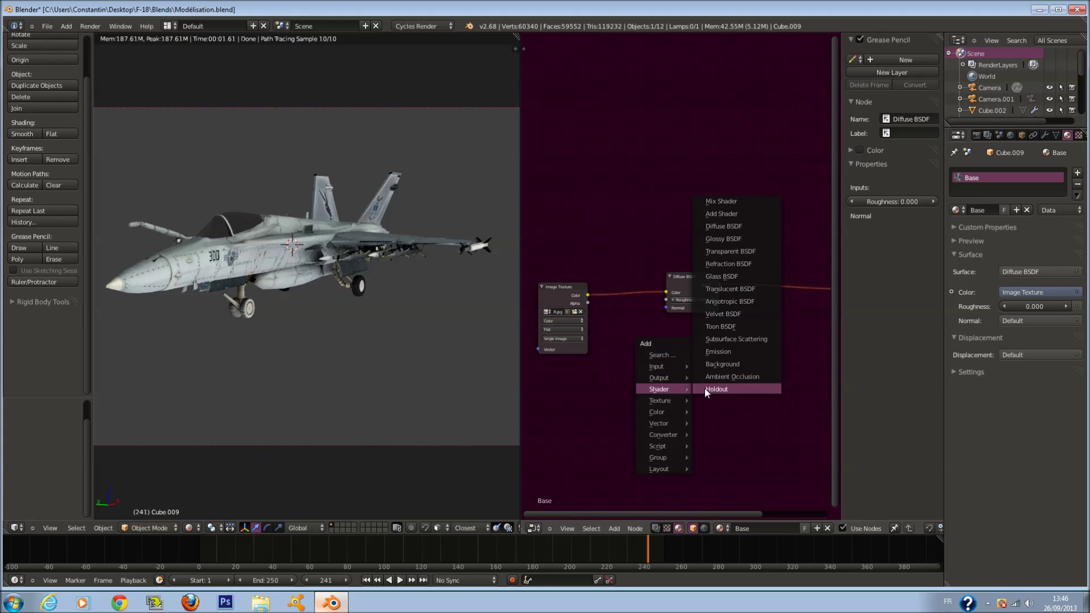
click(733, 207)
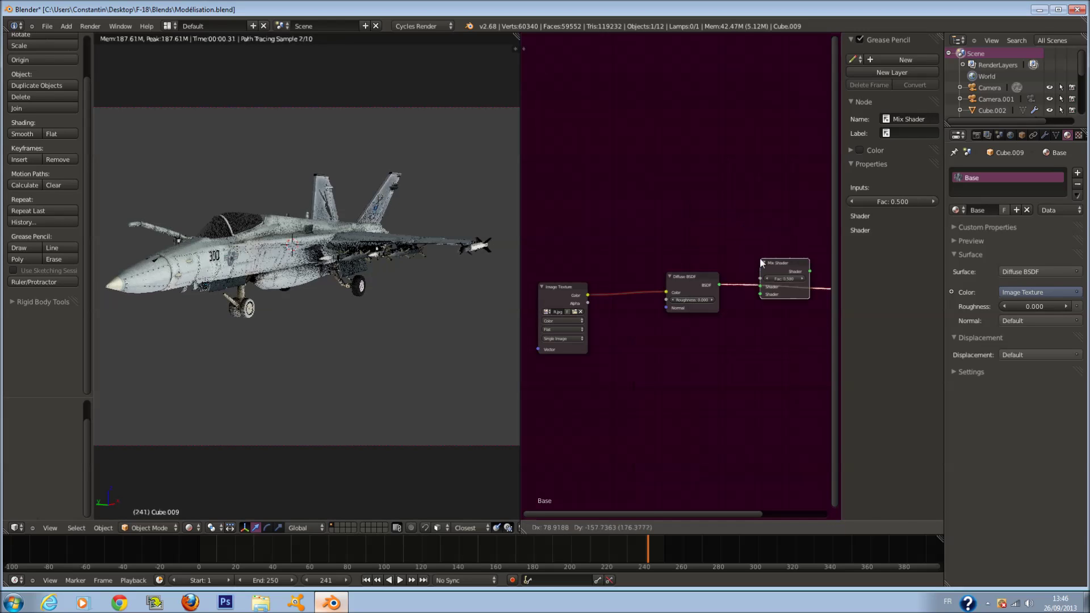
click(761, 264)
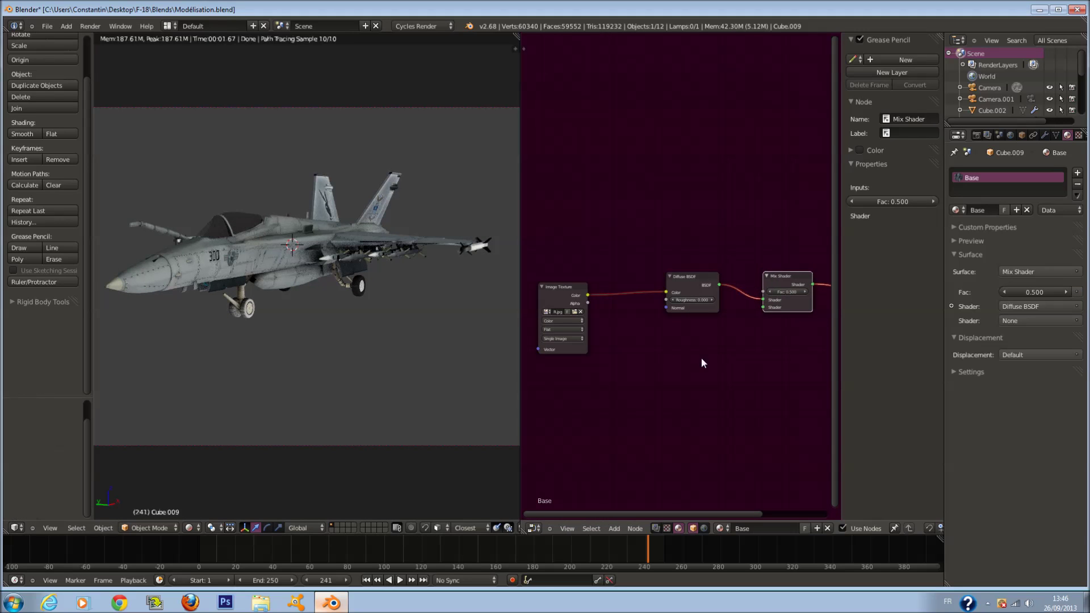
Step: Add a Glossy BSDF node below the Diffuse BSDF and connect it to the Mix Shader's second shader input
key(shift+a)
mouse_move(701, 361)
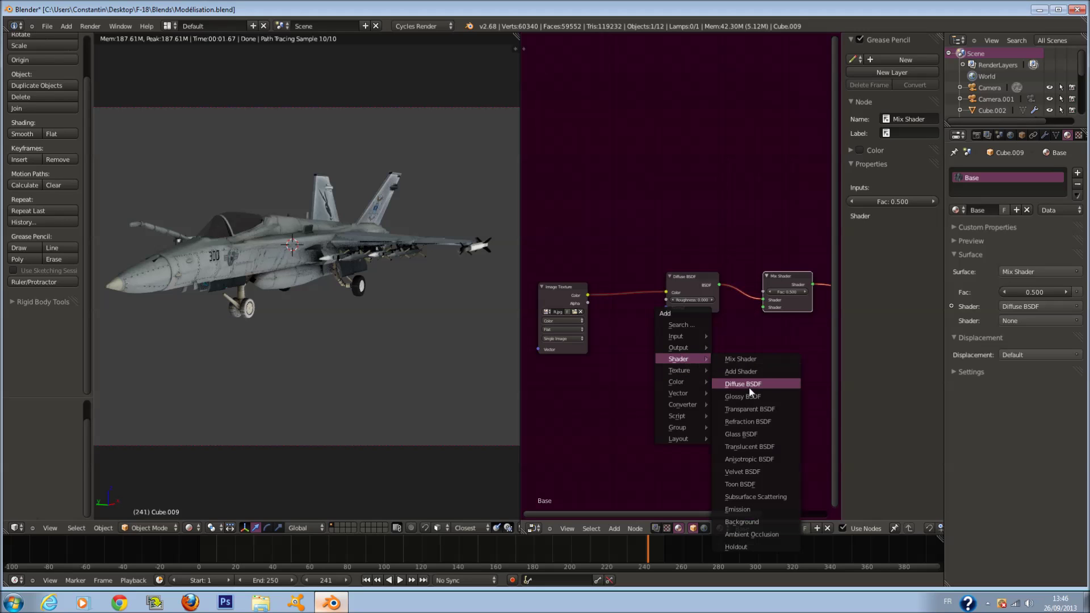
click(748, 386)
click(718, 349)
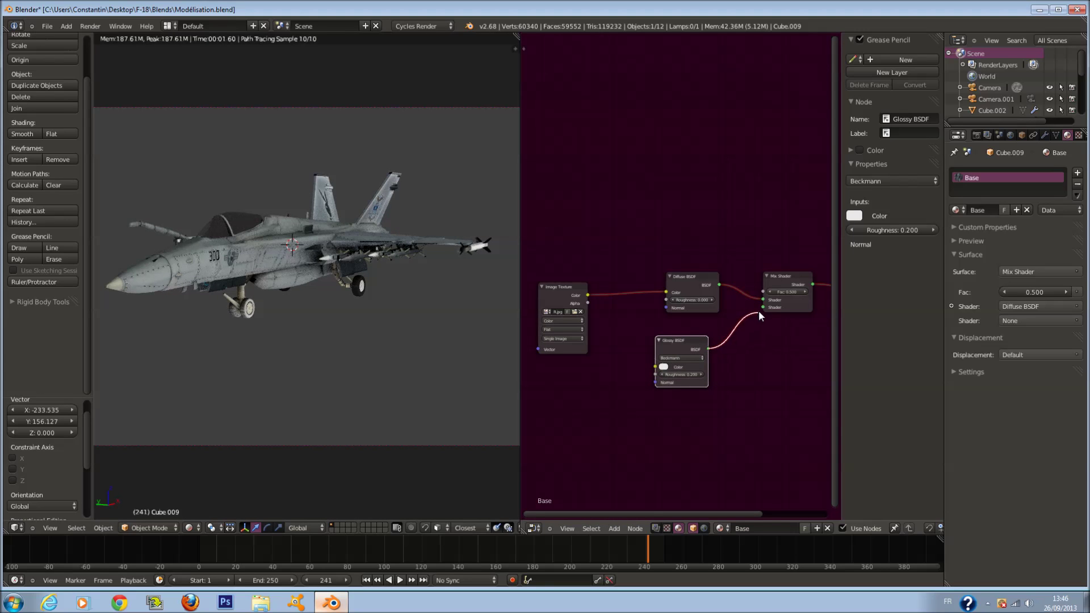
drag(759, 311, 762, 307)
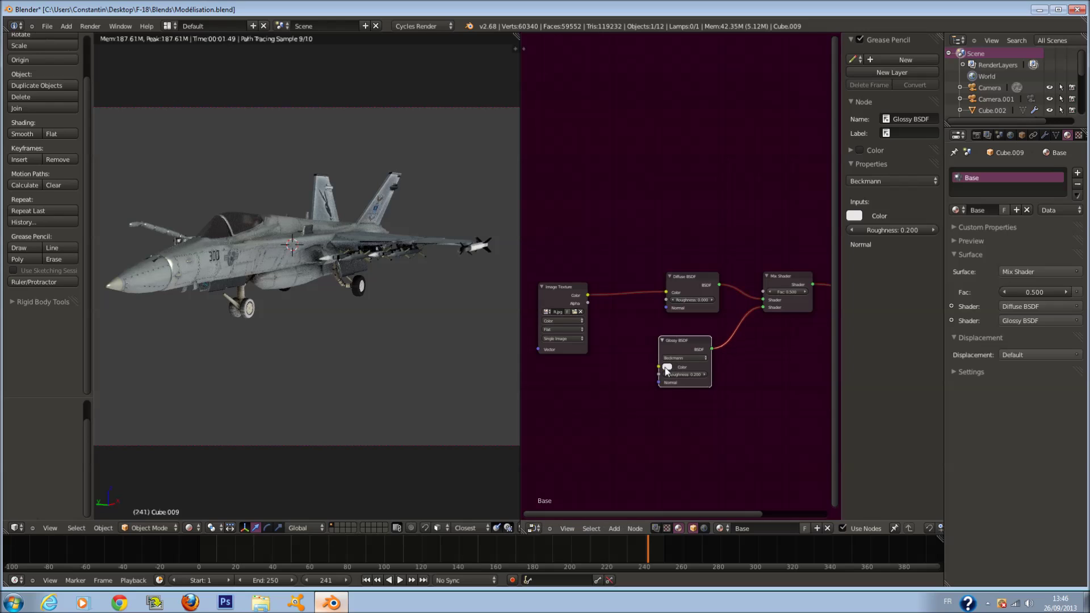
Step: Set the Glossy BSDF's roughness to 0.01
scroll(675, 380, up, 2)
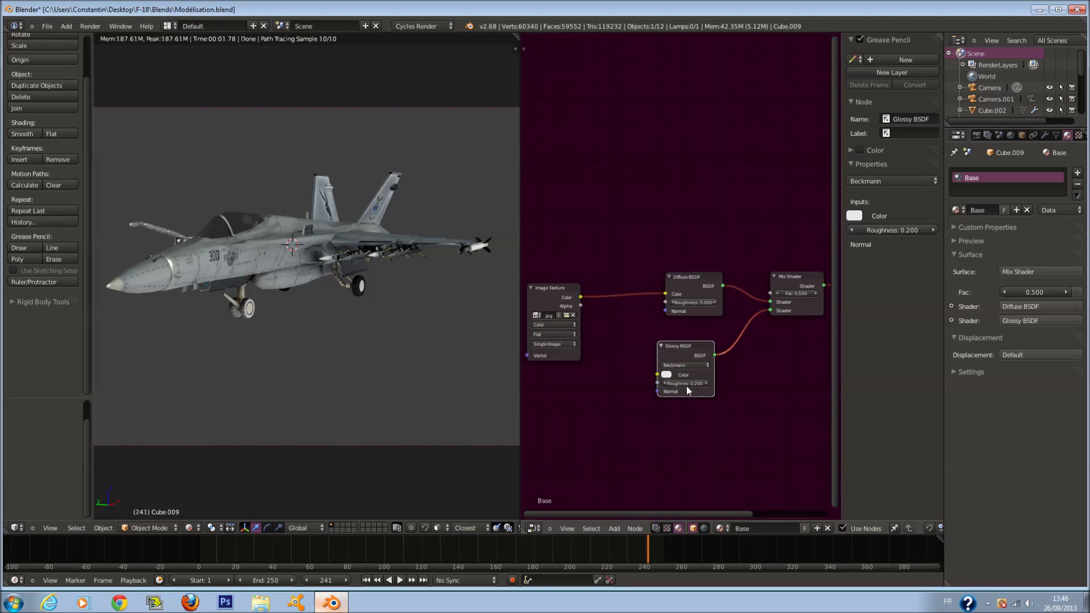
drag(696, 391, 572, 406)
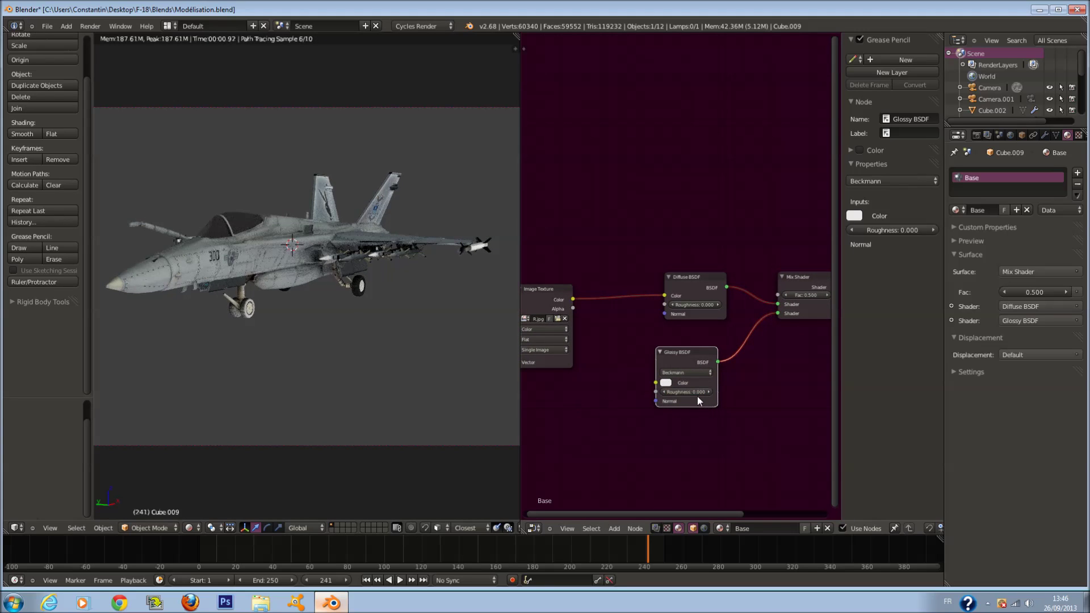
key(BackSpace)
text(0.01)
key(Return)
Step: Try Mix Shader factors of 0, 0.1 and 1 in the rendered view, and return the factor to 0.5
middle_drag(781, 325, 742, 334)
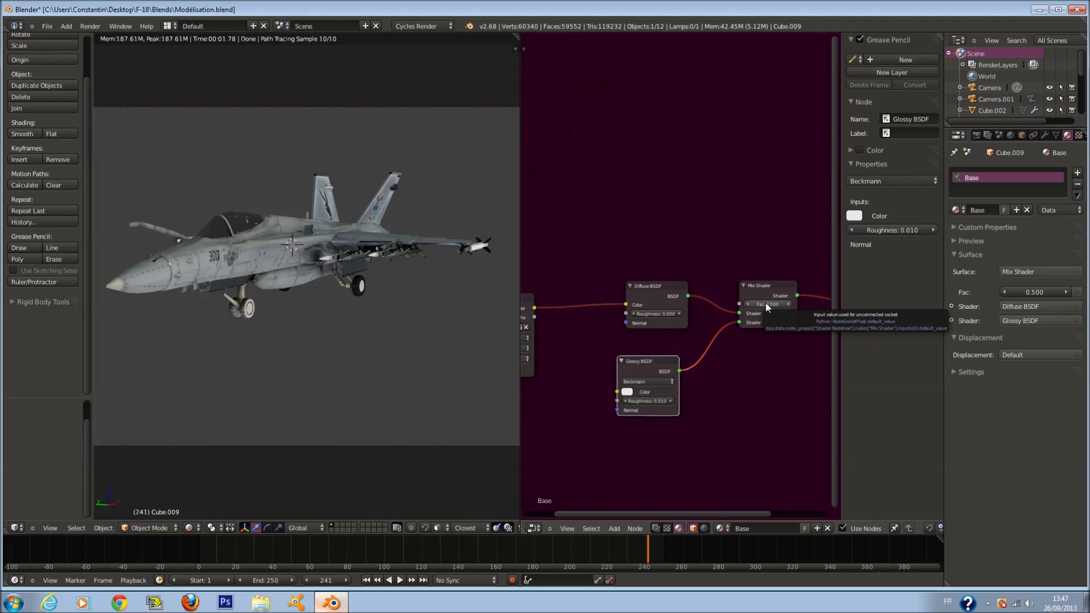
drag(773, 303, 609, 311)
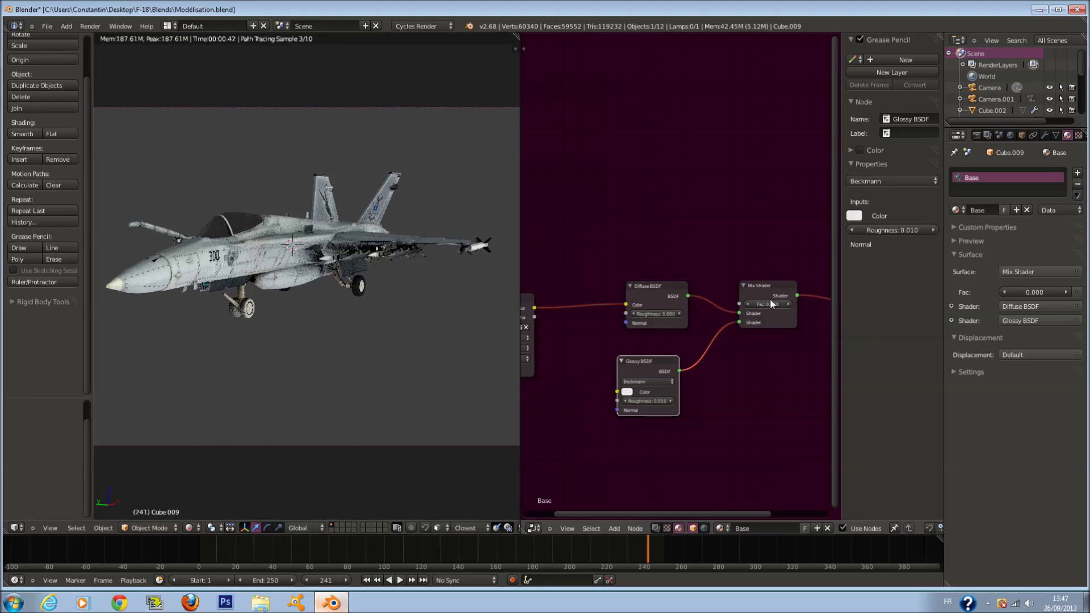
click(786, 303)
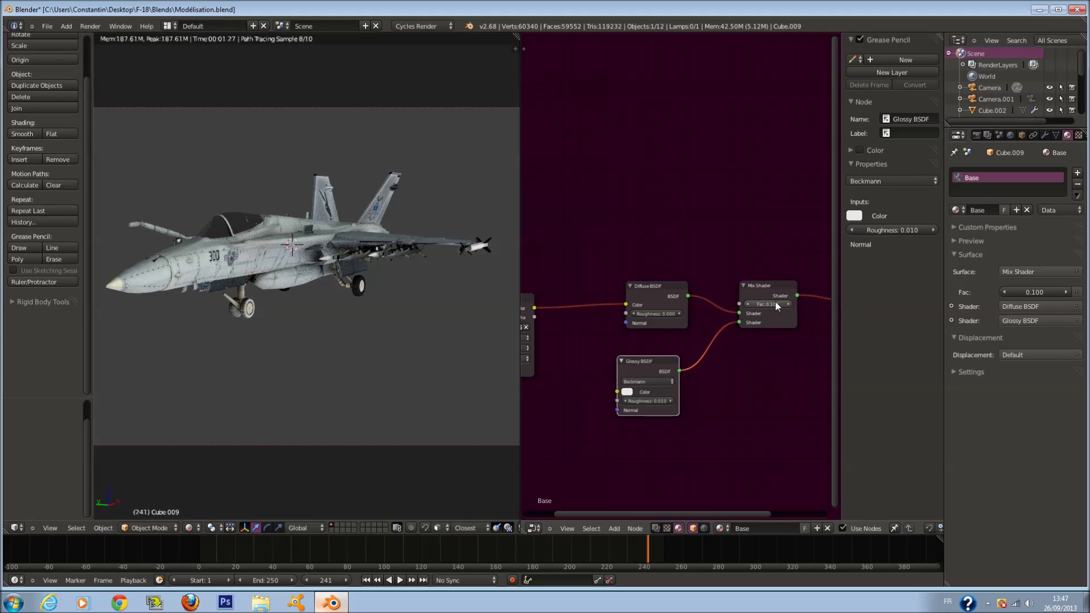
click(772, 303)
text(1)
key(Return)
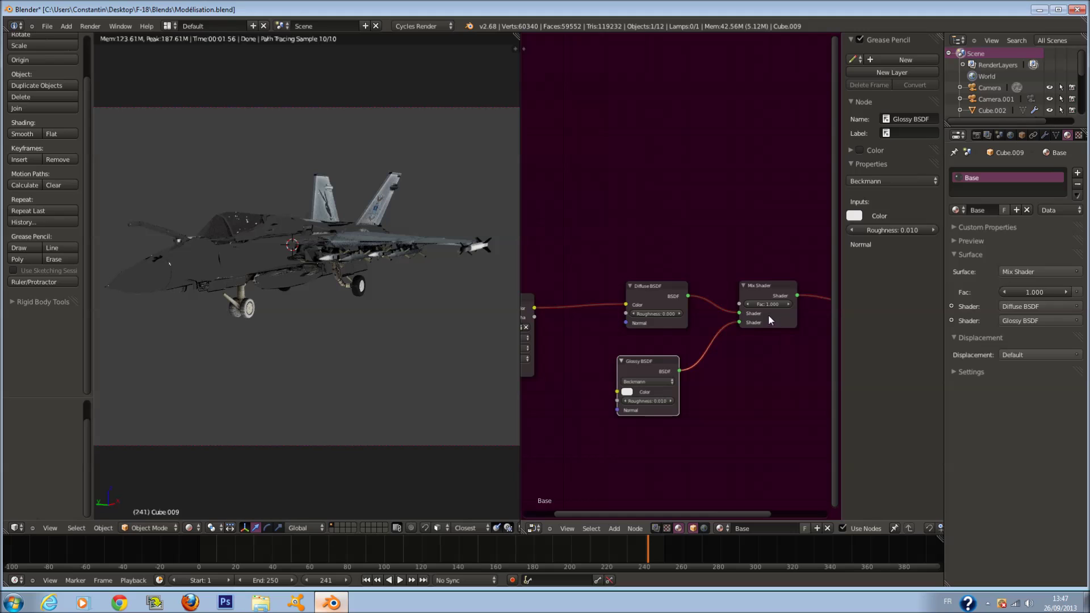
click(752, 305)
click(751, 305)
click(751, 304)
click(751, 305)
click(751, 304)
click(752, 304)
Step: Add an Image Texture node above the colour texture and connect its Color output to the Mix Shader's Fac input
middle_drag(599, 272, 642, 295)
key(shift+a)
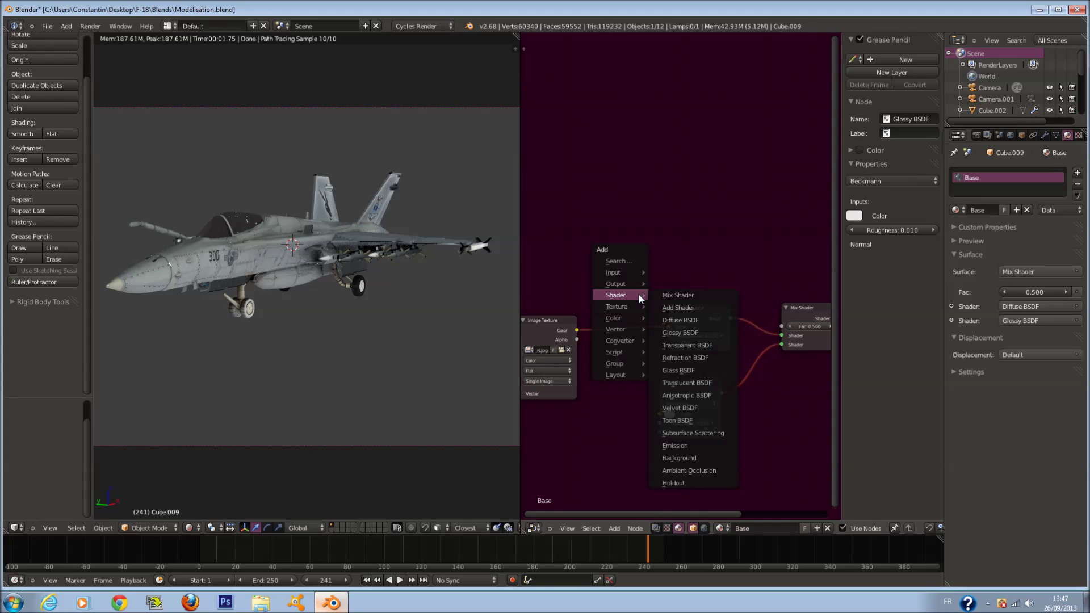
mouse_move(619, 306)
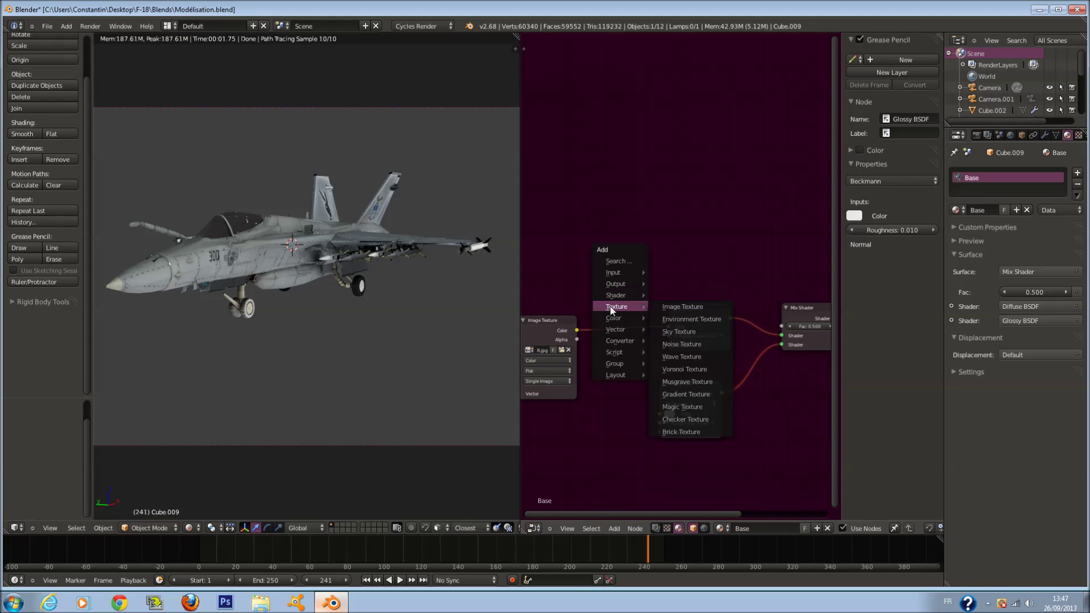
click(679, 305)
click(508, 219)
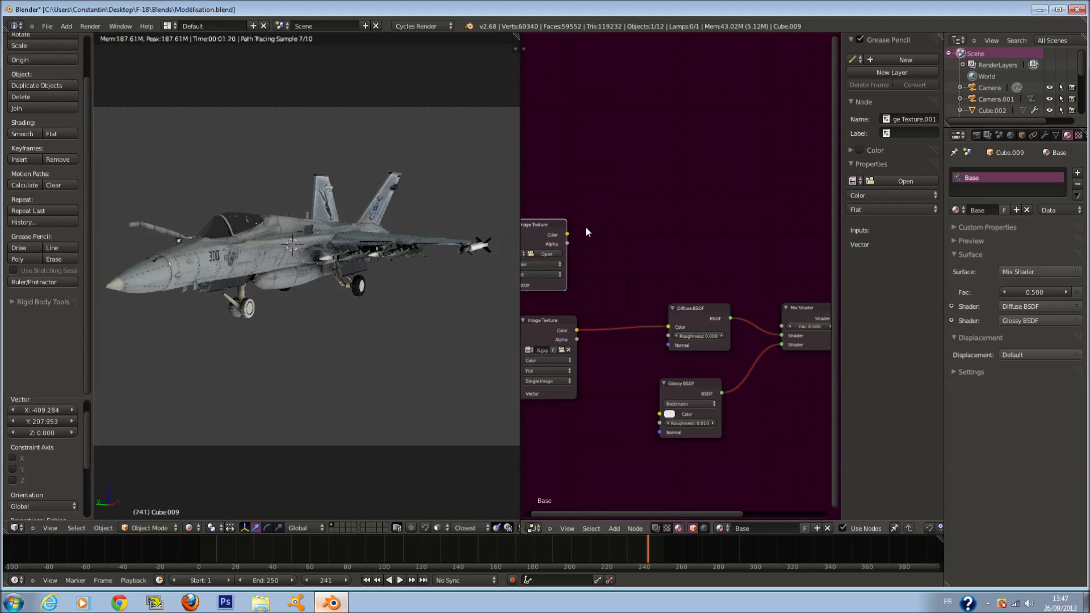
drag(567, 234, 782, 326)
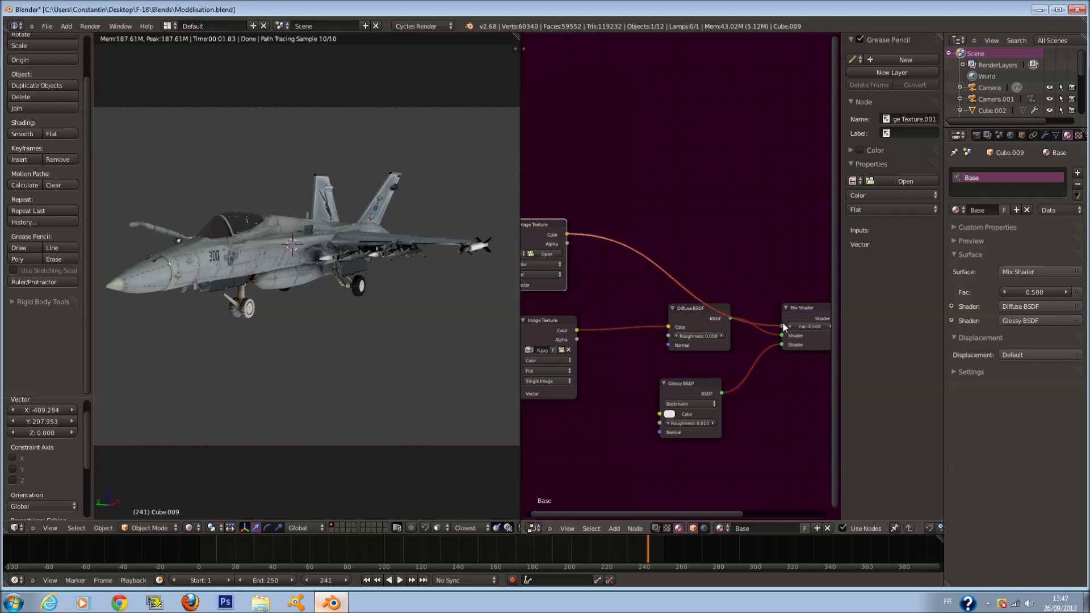
Step: Set the new Image Texture node to Non-Color Data and load F-18 texture_1_CRB_SPEC.png from the BASE folder
key(shift+a)
mouse_move(689, 264)
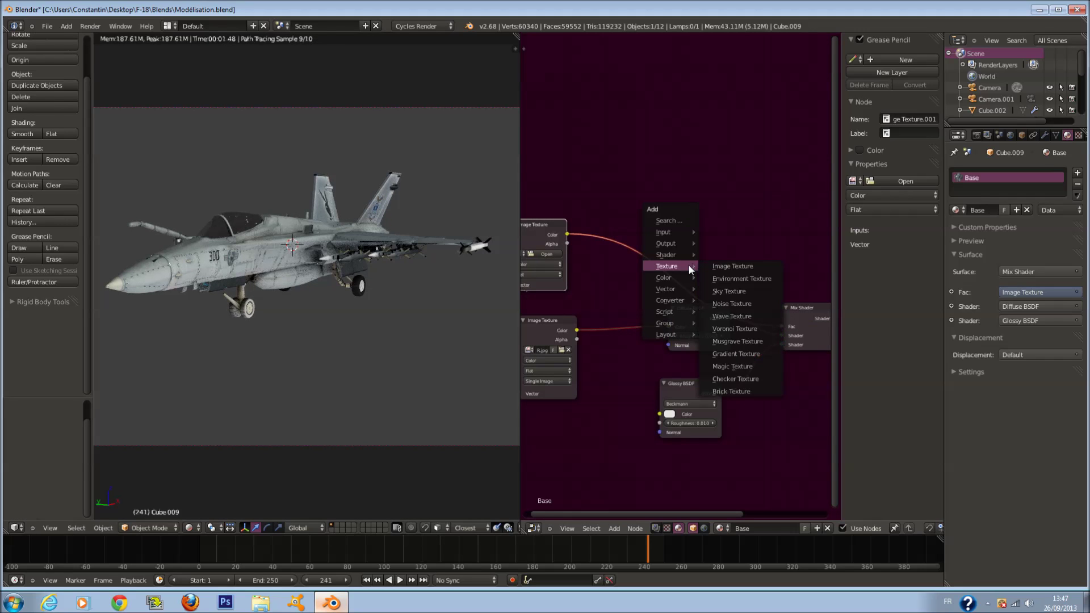
click(554, 265)
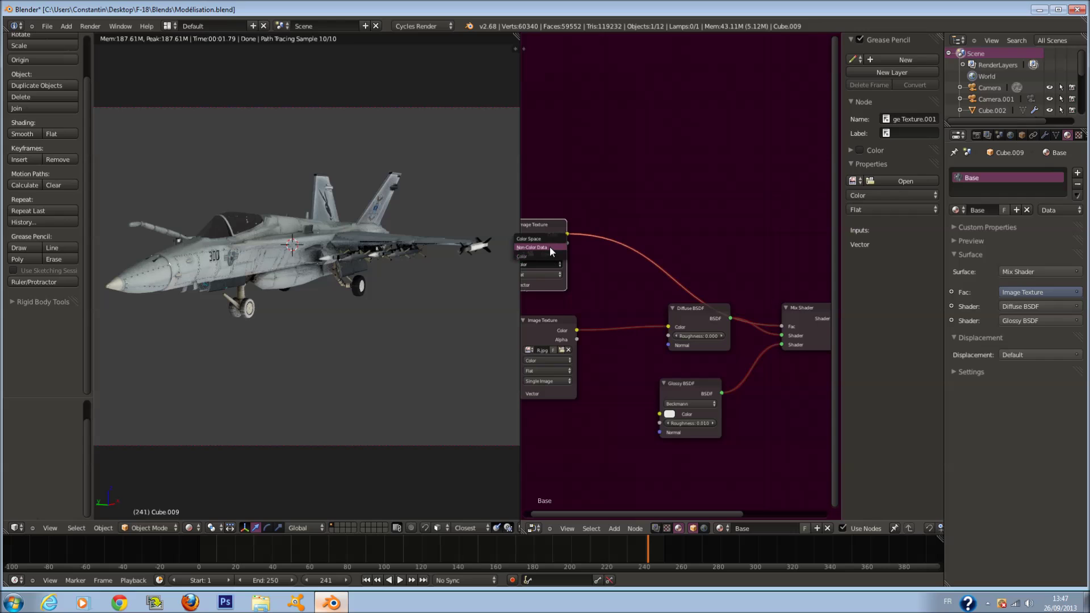
click(549, 247)
click(552, 253)
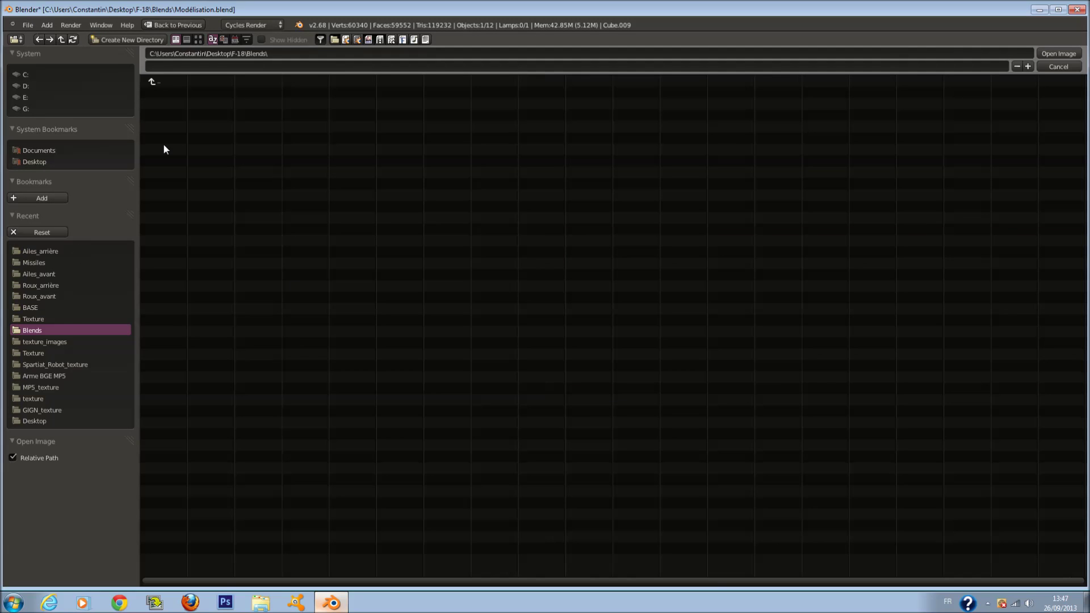
click(58, 306)
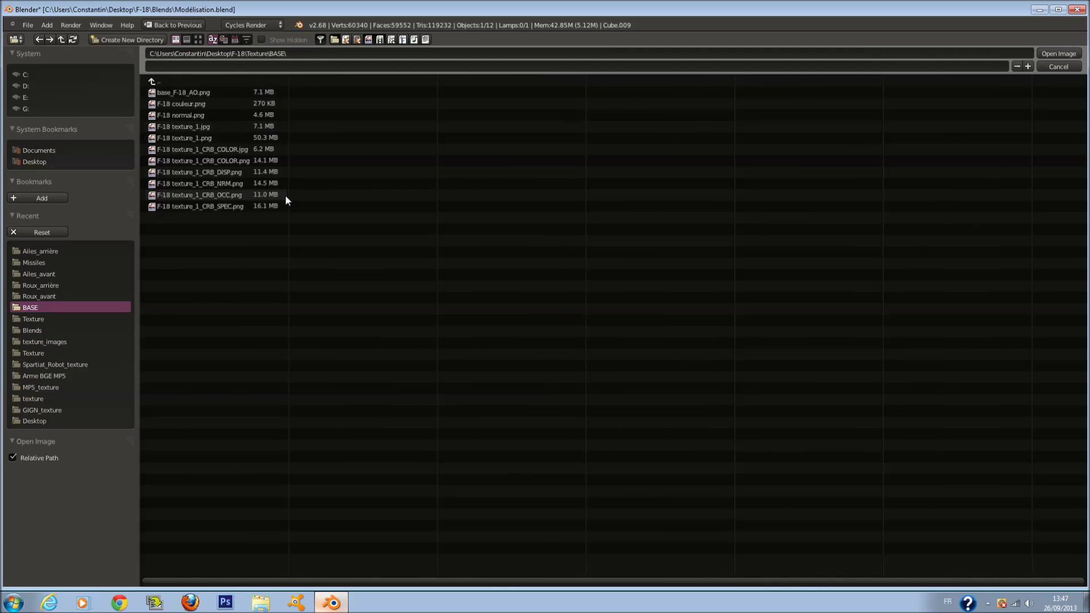
click(273, 208)
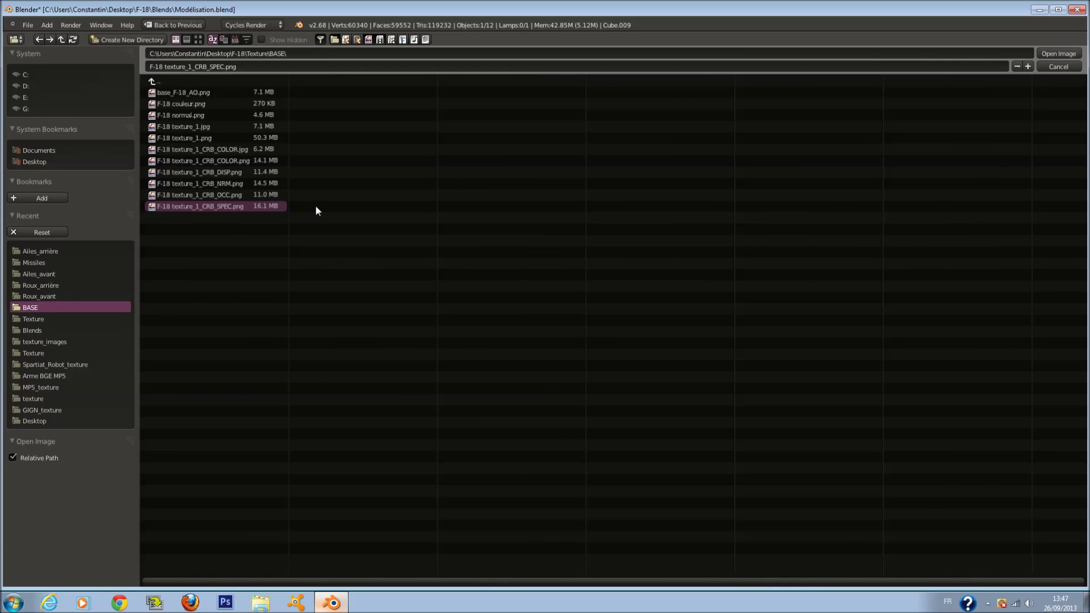
click(1058, 53)
Step: Insert a ColorRamp node between the specular Image Texture and the Mix Shader's Fac input
key(shift+a)
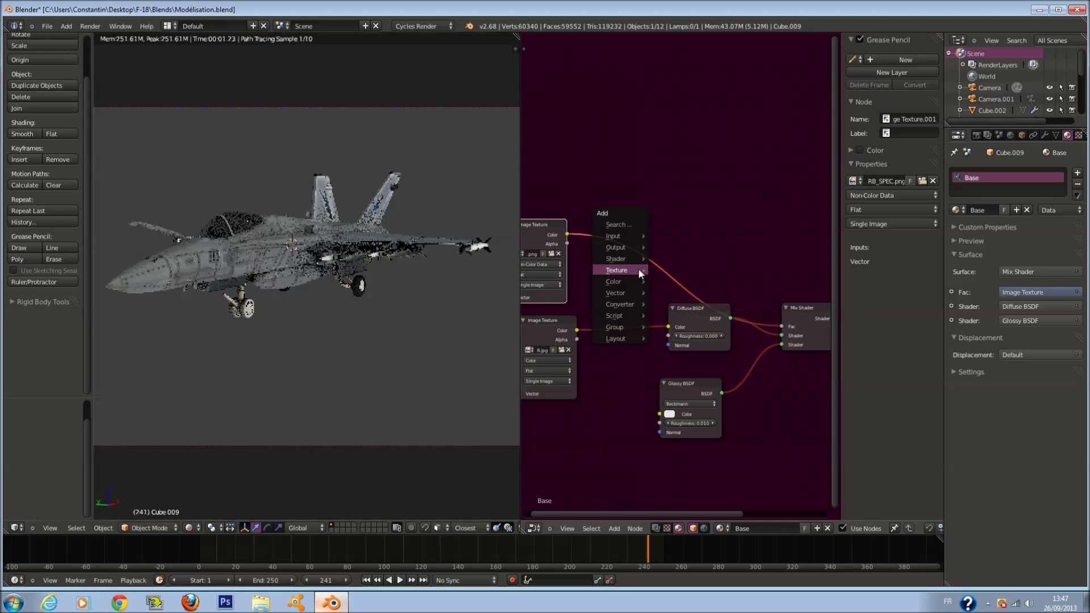
mouse_move(638, 268)
mouse_move(620, 304)
click(676, 317)
click(627, 210)
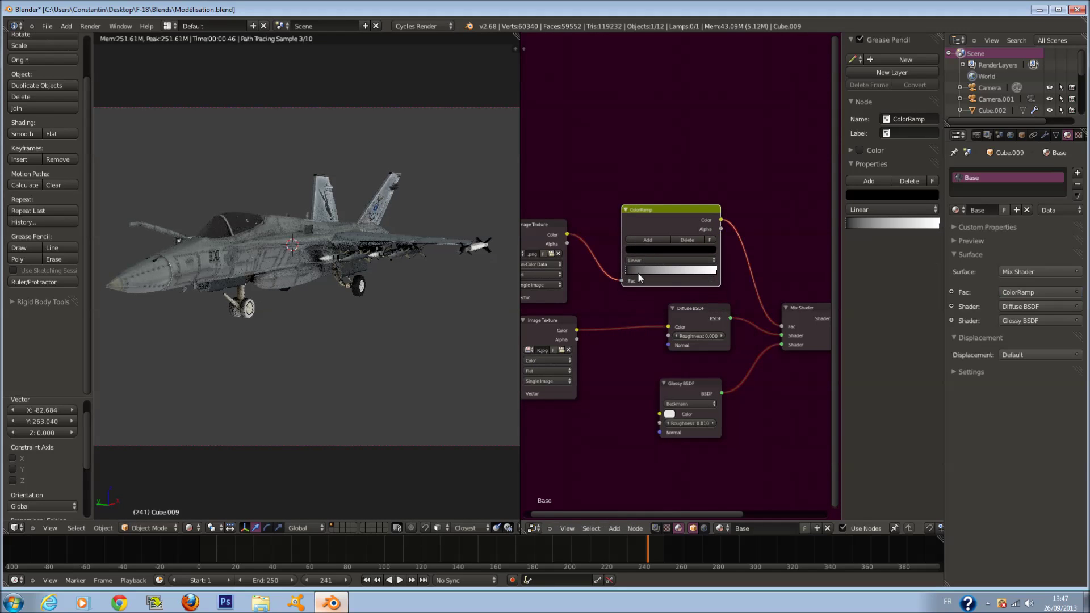
Step: Move the ColorRamp's black stop toward the white one and set the interpolation to B-Spline
drag(629, 270, 665, 271)
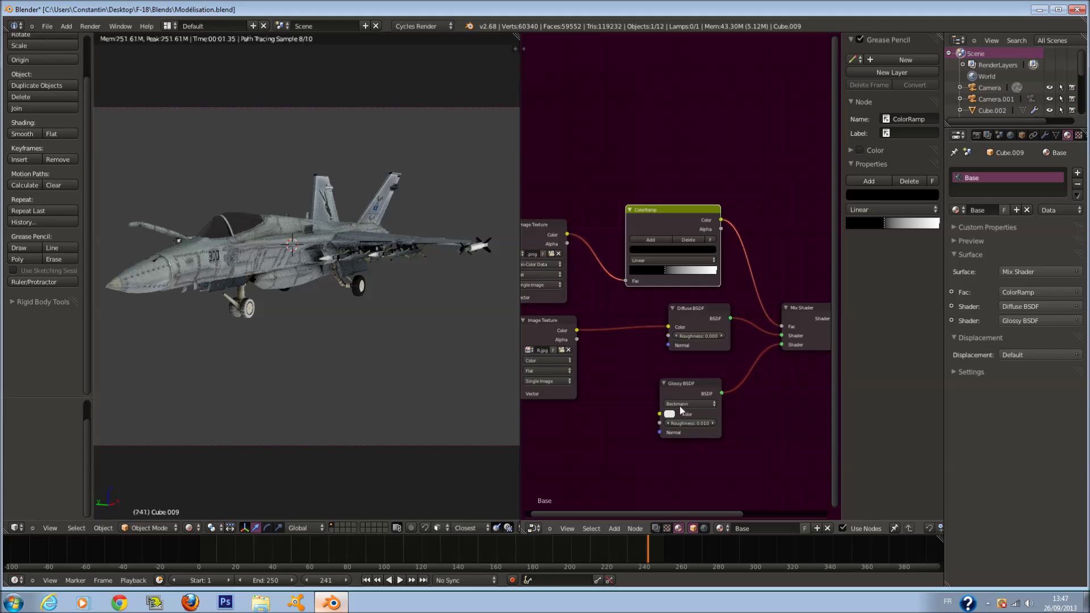
mouse_move(714, 269)
mouse_down()
mouse_move(694, 272)
mouse_move(712, 277)
mouse_up()
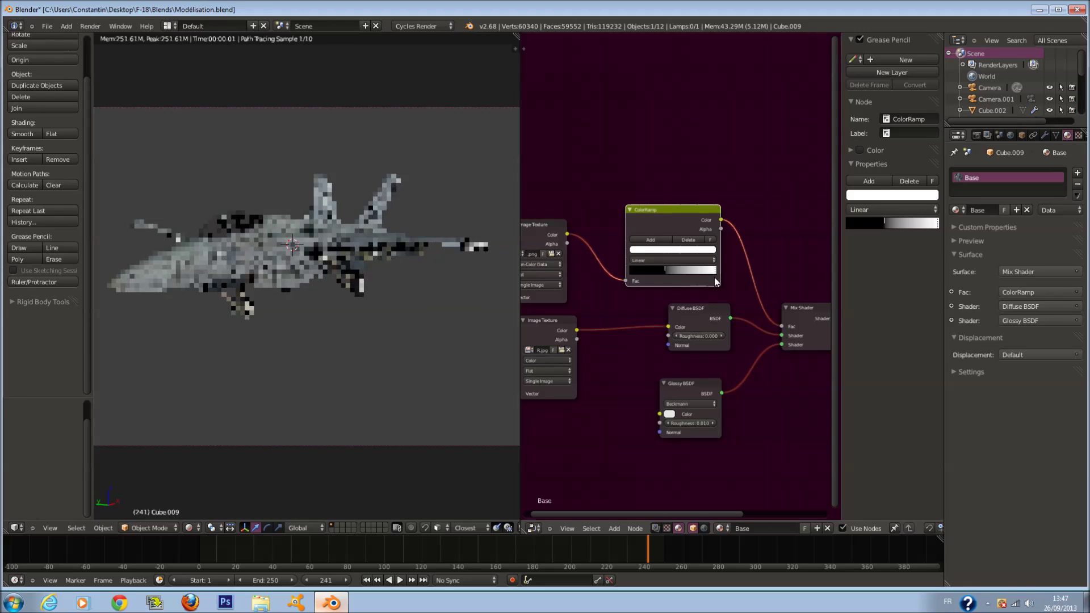
click(682, 251)
click(683, 260)
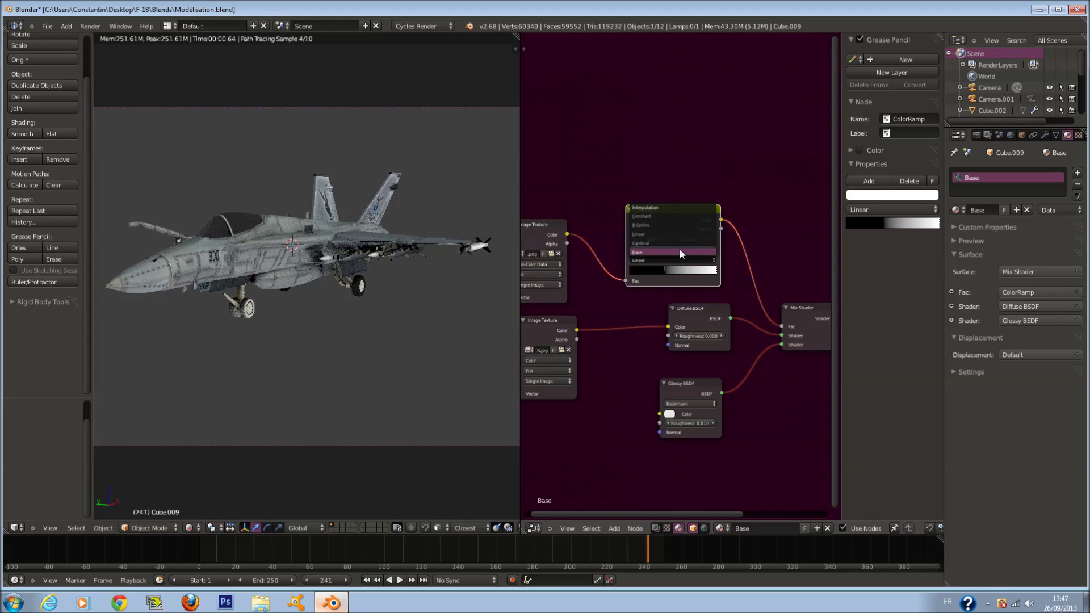
click(673, 226)
drag(663, 271, 693, 276)
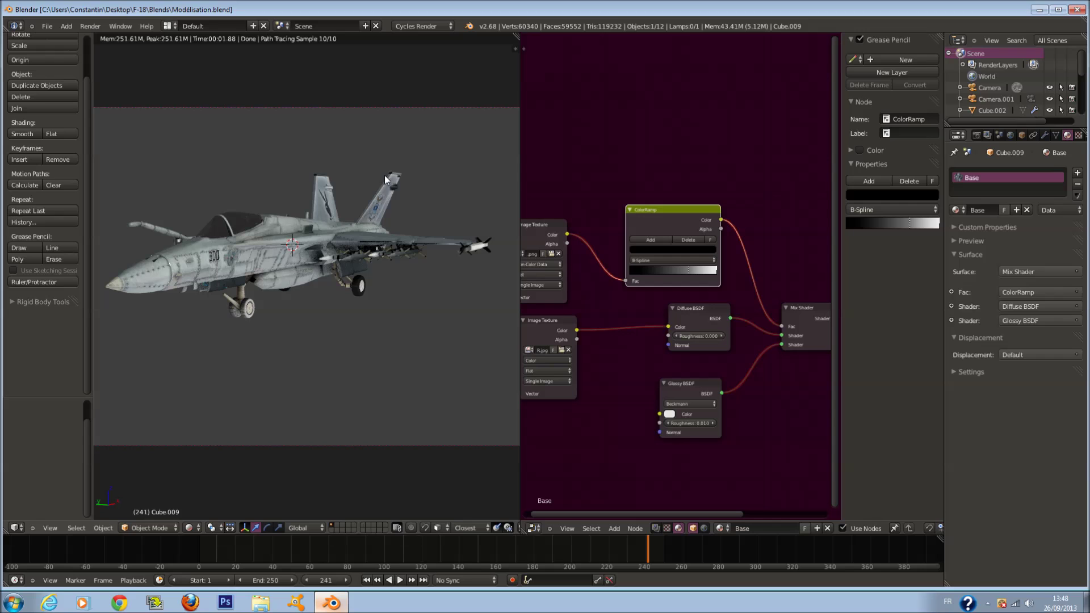
Step: Duplicate the colour Image Texture node, place the copy below, and connect its Color output to the Material Output's Displacement
scroll(638, 302, down, 3)
middle_drag(639, 304, 621, 265)
click(551, 287)
key(shift+d)
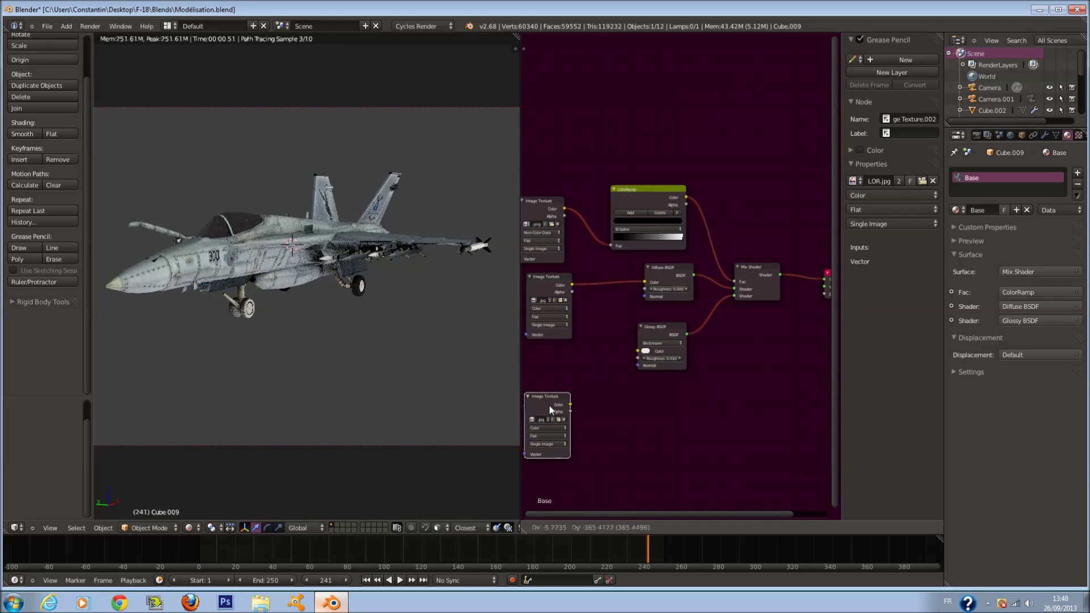
click(550, 407)
drag(573, 408, 825, 294)
Step: Insert a Normal Map node between the duplicated Image Texture and the Material Output's Displacement input
scroll(559, 412, up, 1)
middle_drag(559, 412, 664, 339)
scroll(602, 388, up, 3)
middle_drag(602, 388, 598, 408)
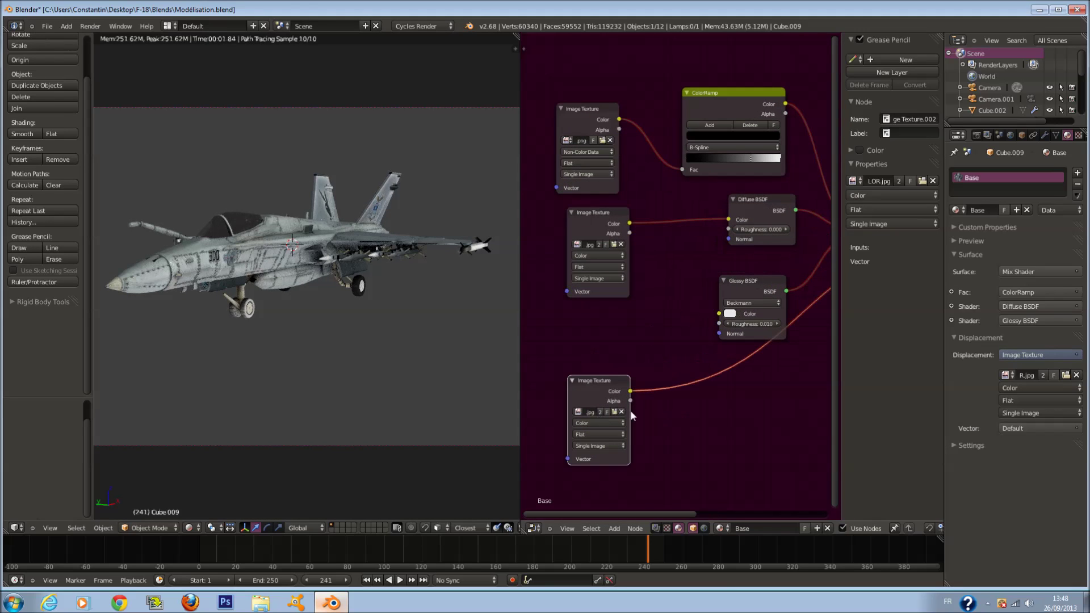
drag(601, 384, 578, 411)
key(shift+a)
mouse_move(619, 407)
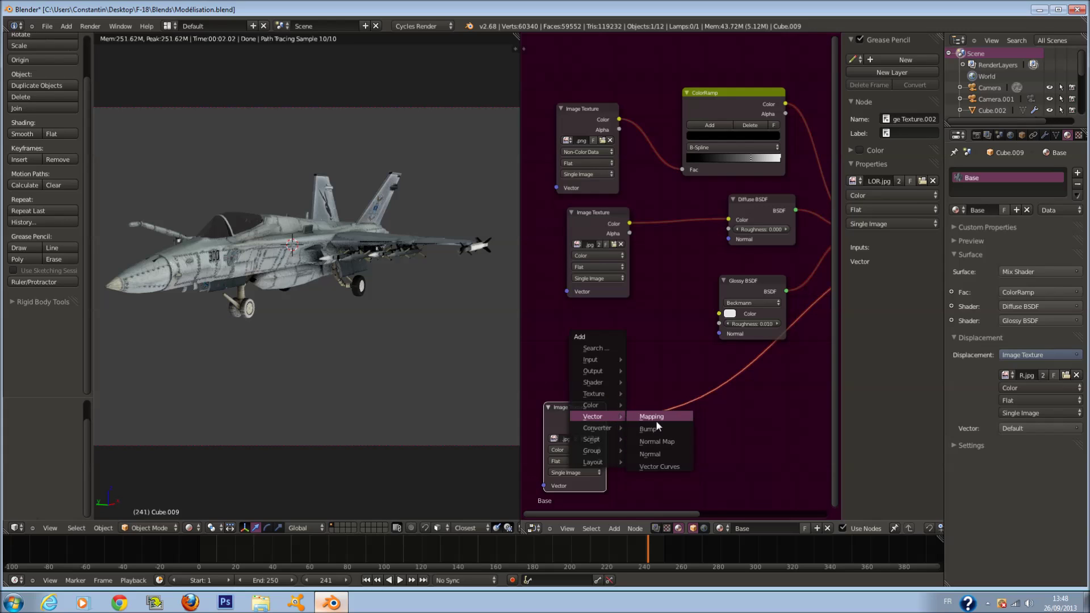
click(657, 441)
click(649, 393)
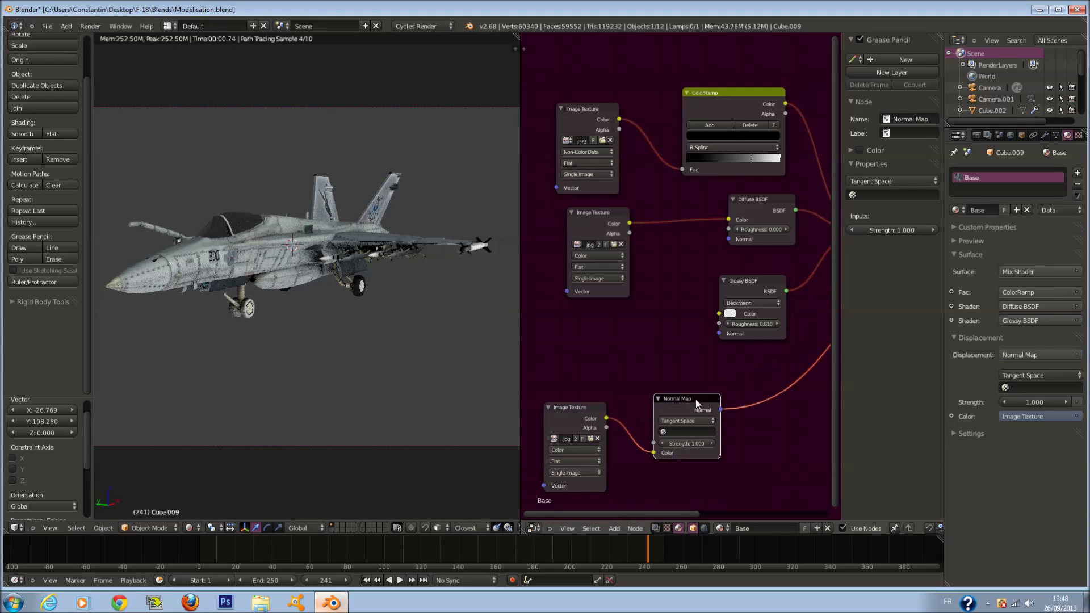
Step: Reposition the duplicated Image Texture and Normal Map nodes together and connect the Normal Map to the Diffuse BSDF's Normal input
middle_drag(619, 405, 669, 383)
right_click(638, 394)
shift+right_click(724, 386)
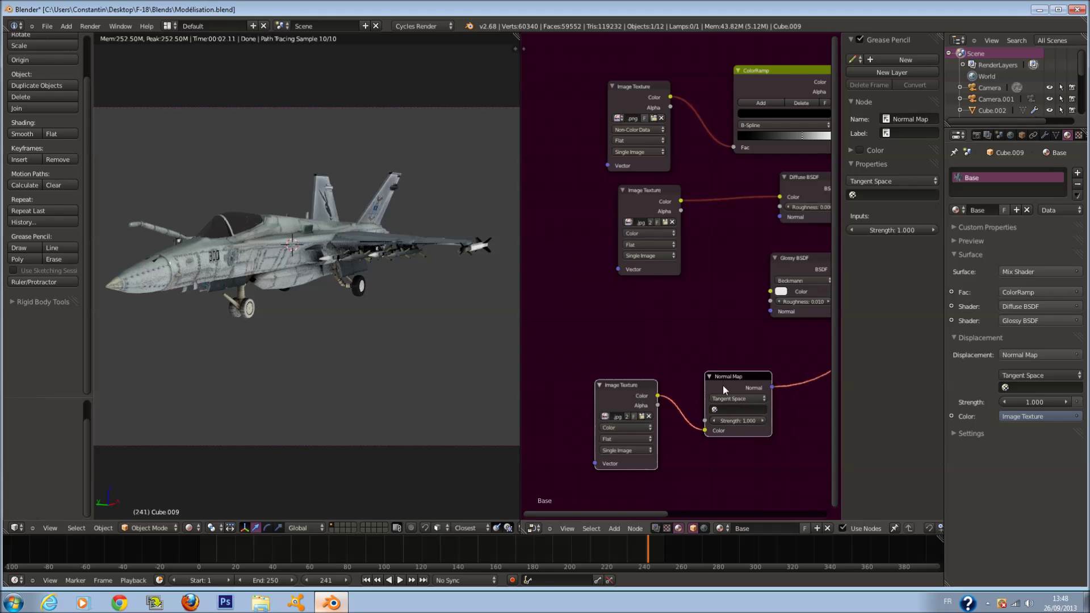
key(g)
click(652, 404)
drag(703, 407, 781, 216)
scroll(763, 248, down, 2)
middle_drag(746, 254, 720, 270)
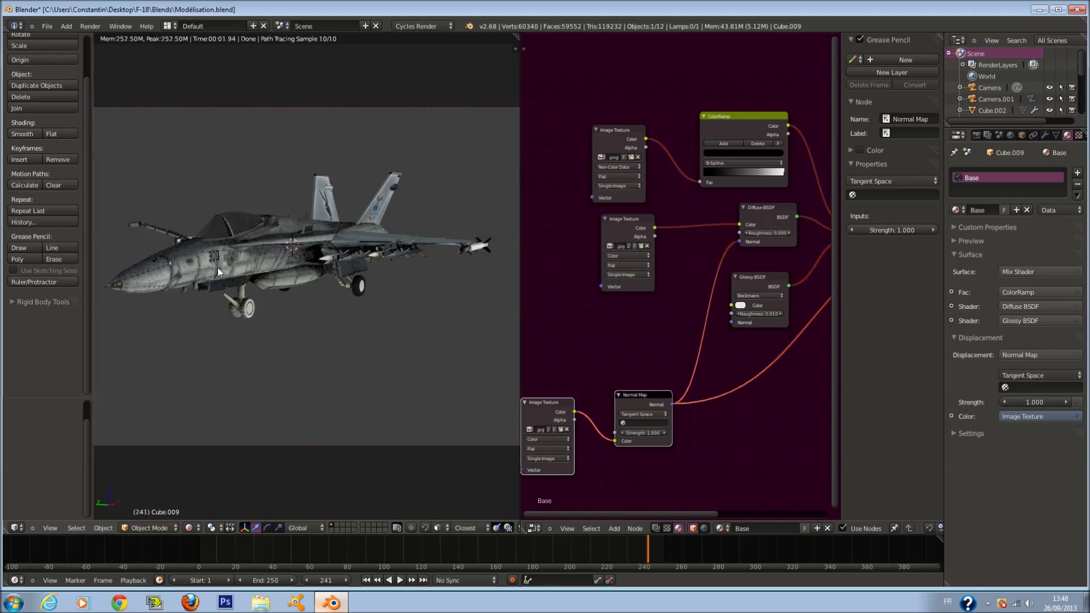
Step: Set the Image Texture feeding the Normal Map to Non-Color Data and load F-18 texture_1_CRB_NRM.png into it
middle_drag(625, 342, 663, 313)
scroll(663, 313, up, 2)
click(582, 434)
click(579, 414)
drag(589, 392, 612, 373)
click(609, 403)
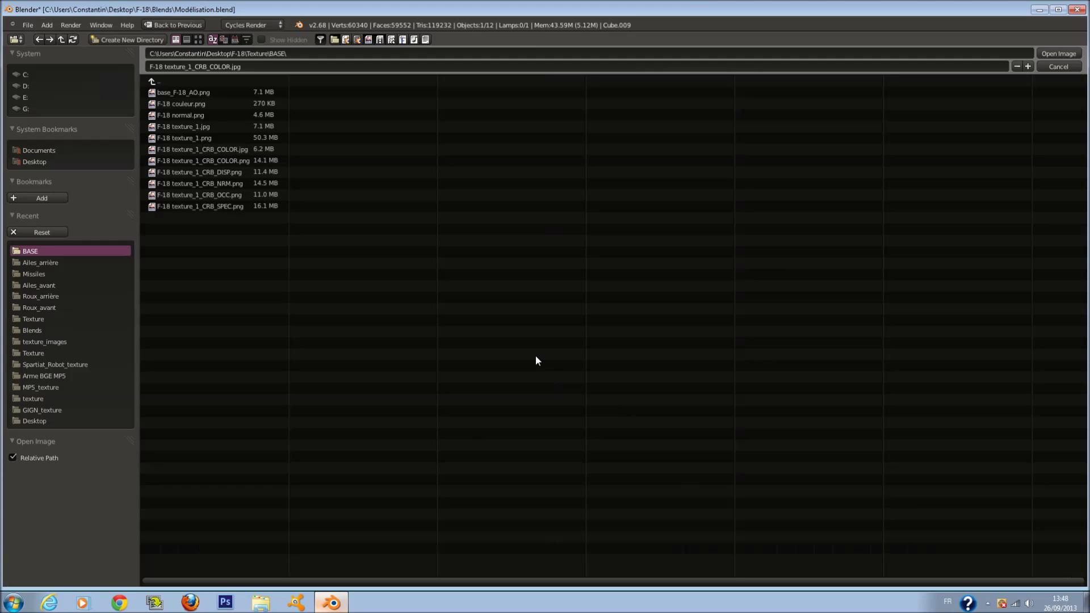
click(258, 182)
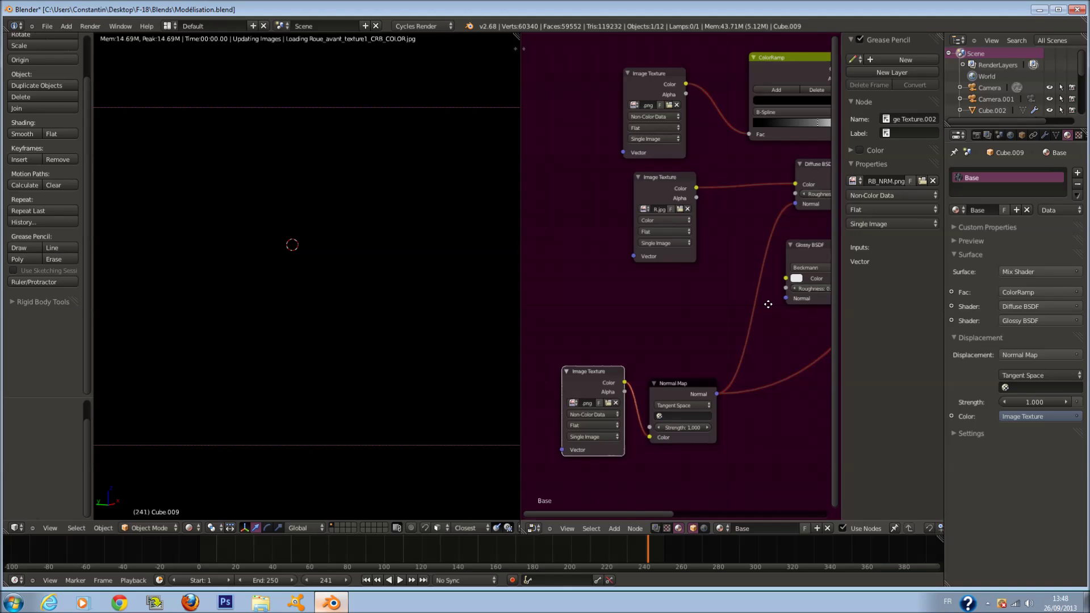
Step: Save the file, inspect the textured jet from above in the rendered view, and return to the camera view
middle_drag(768, 304, 716, 303)
key(ctrl+s)
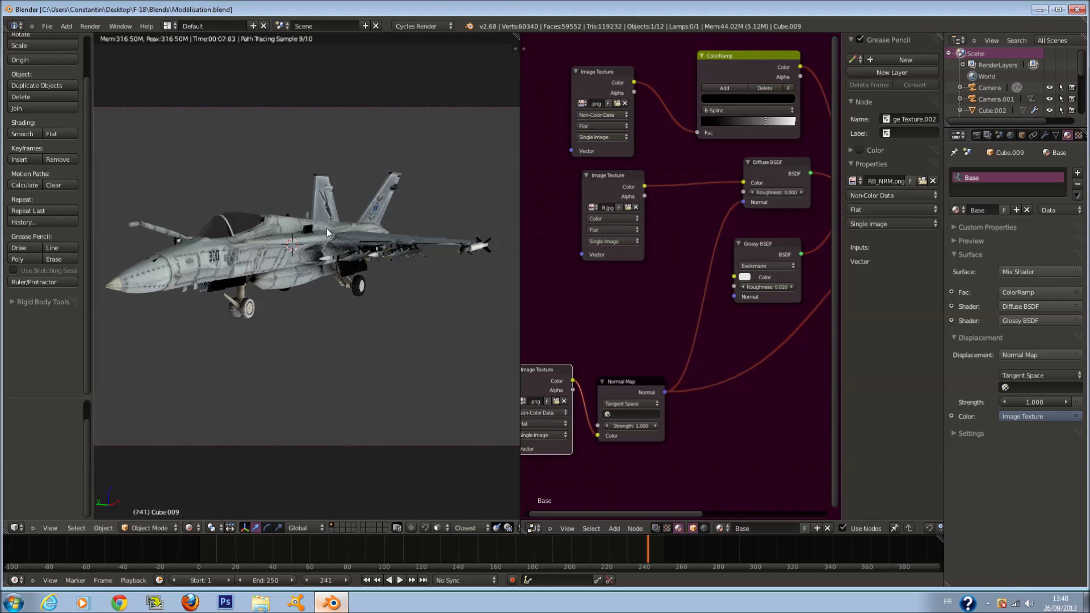
mouse_move(352, 247)
middle_down()
mouse_move(382, 291)
mouse_move(364, 241)
middle_up()
scroll(364, 240, up, 4)
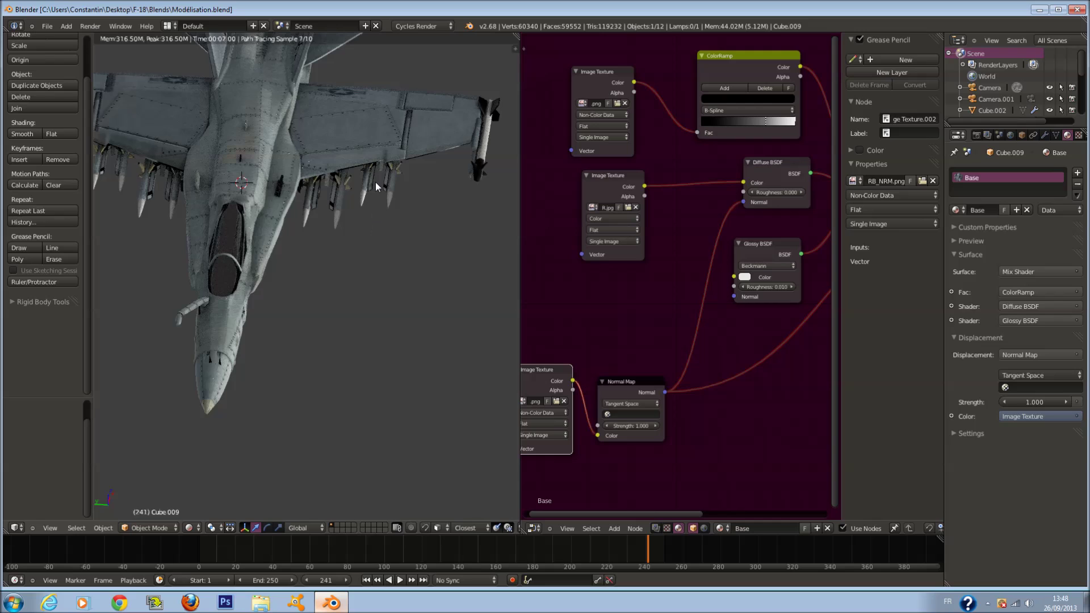
scroll(376, 187, down, 1)
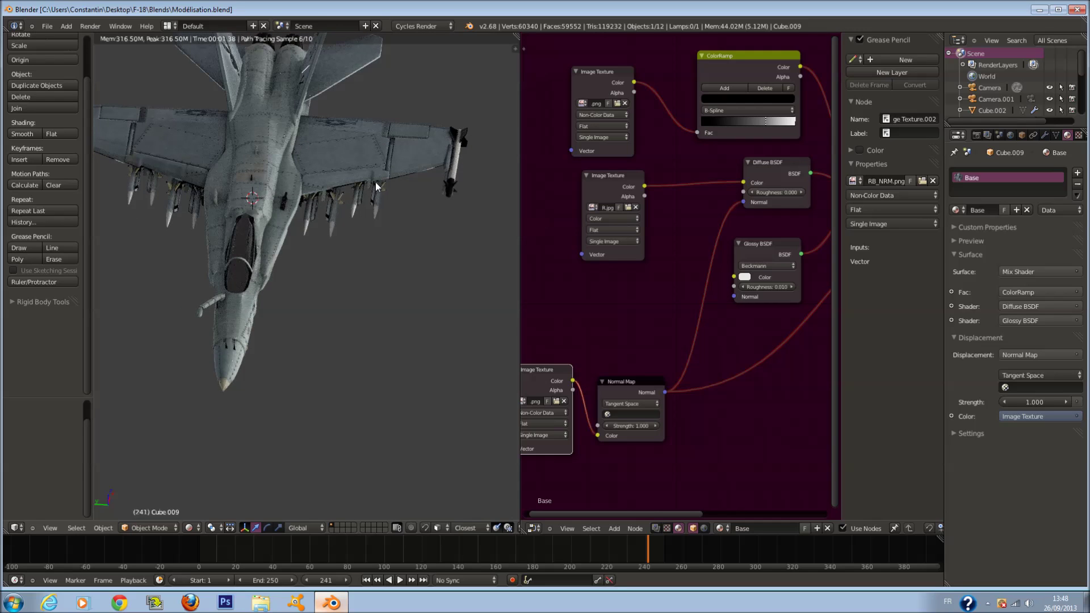
scroll(376, 186, down, 1)
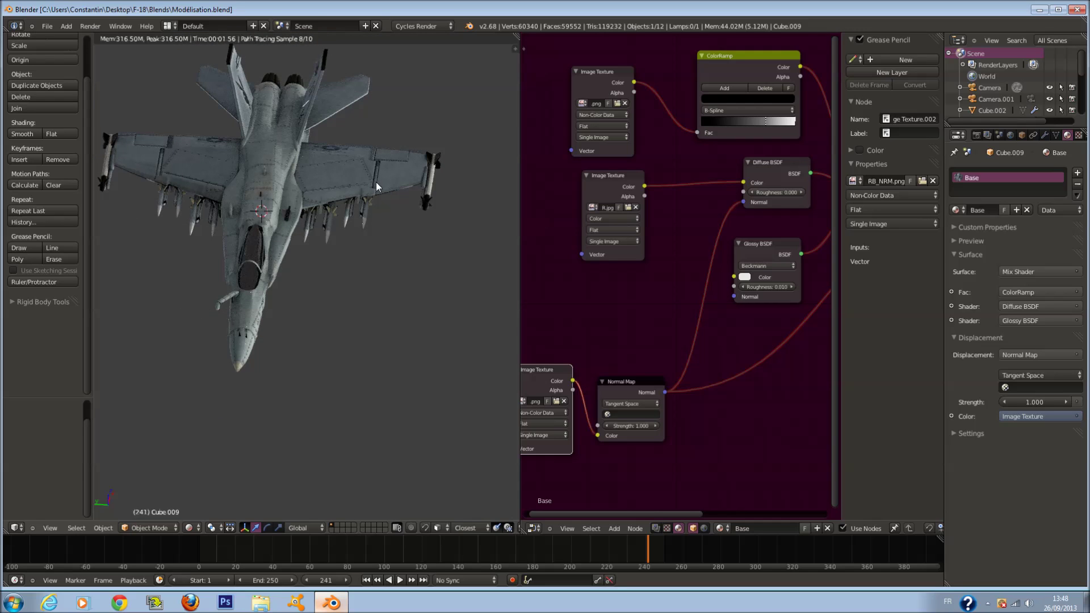
key(KP_0)
key(ctrl+s)
Step: Select the jet's tail fins and toggle the viewport to solid display and back to Rendered shading
click(398, 184)
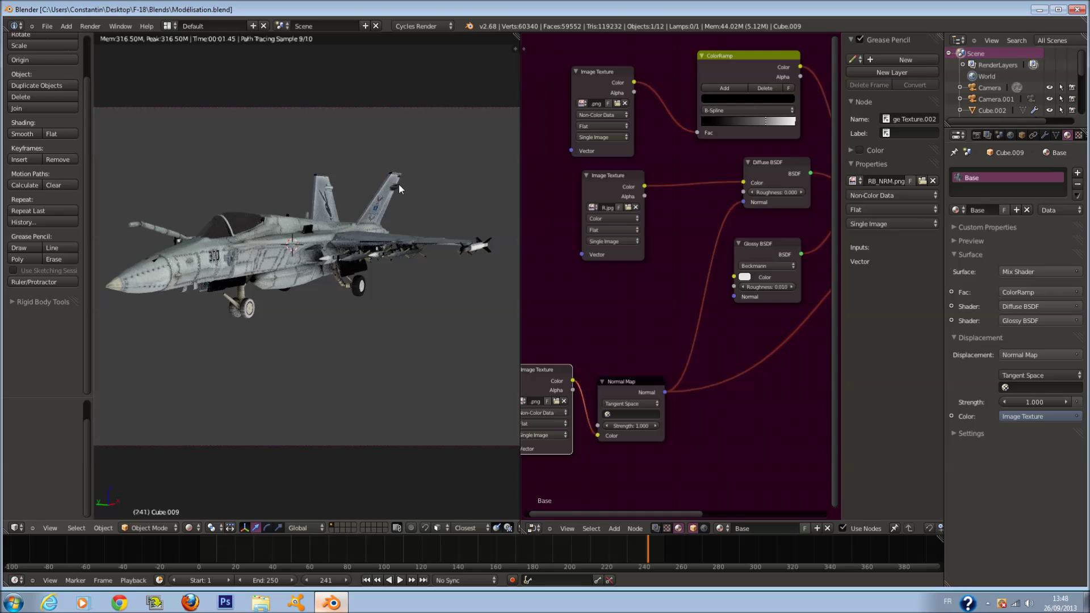
right_click(394, 183)
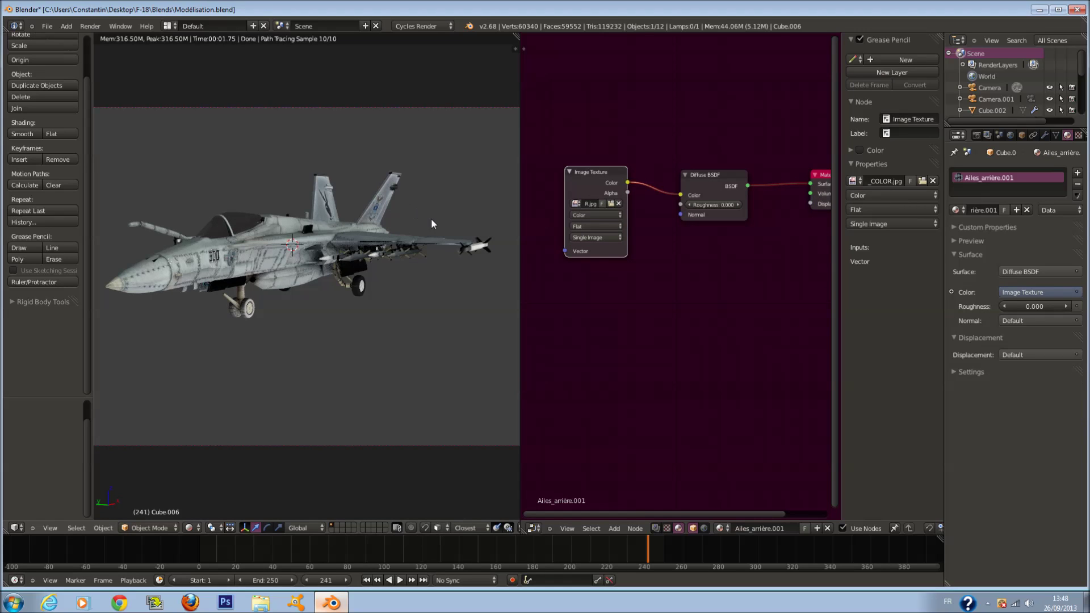
scroll(696, 123, down, 4)
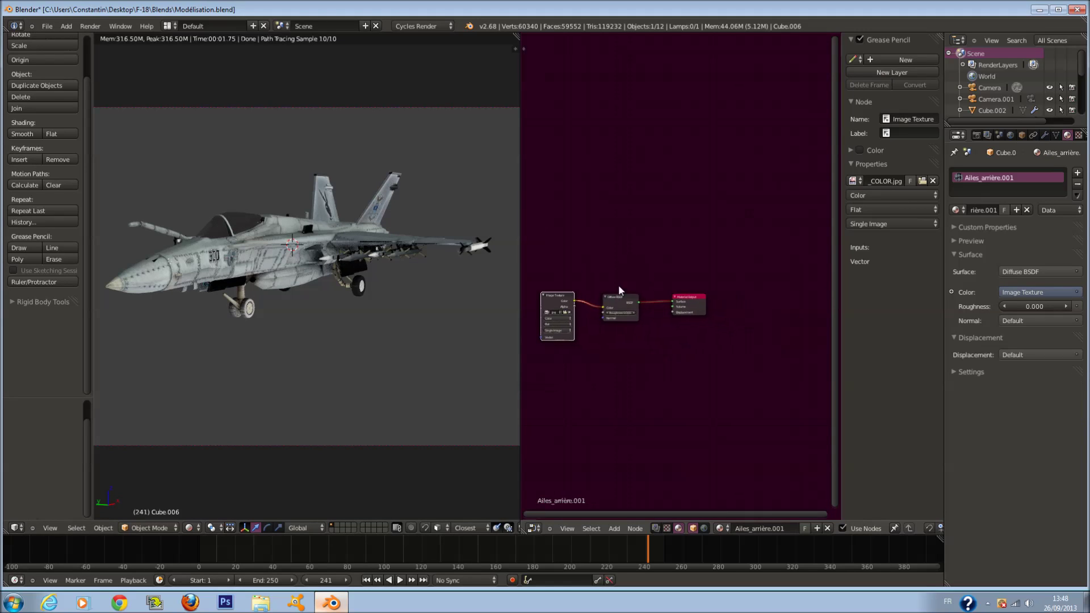
key(shift+z)
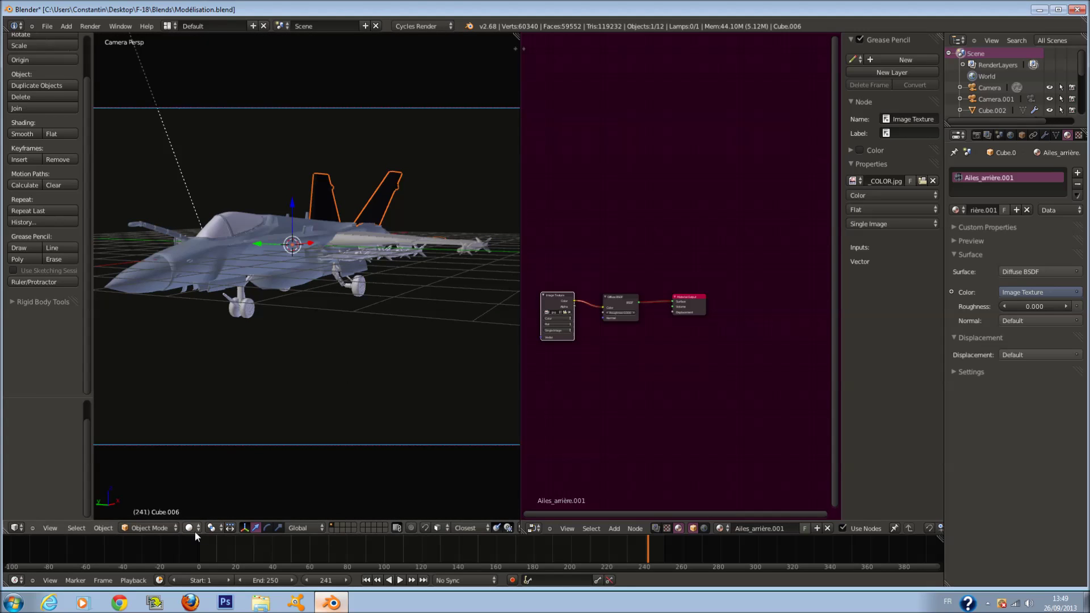
click(193, 529)
click(219, 457)
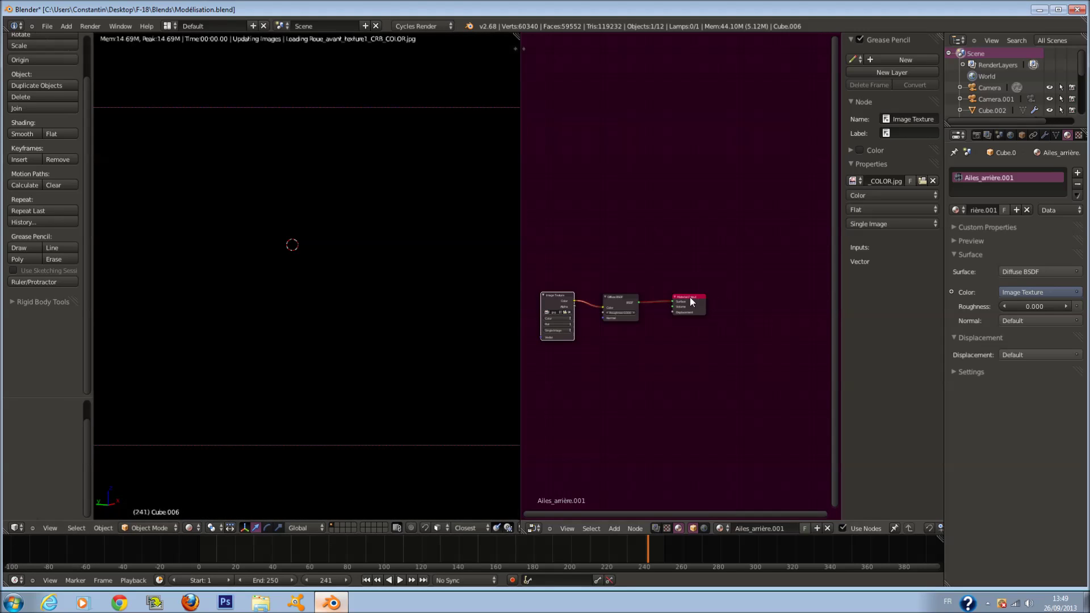
Step: Insert a Mix Shader between the Diffuse BSDF and the Material Output in the tail-fin material Ailes_arrière.001
click(690, 298)
click(618, 305)
scroll(683, 352, up, 3)
key(shift+a)
mouse_move(674, 319)
click(720, 319)
click(760, 309)
Step: Add a Glossy BSDF below the Diffuse BSDF, connect it to the Mix Shader's second Shader input, set its roughness to 0.010, and save
key(shift+a)
mouse_move(635, 343)
click(677, 379)
click(637, 394)
drag(702, 404, 765, 349)
drag(662, 436, 621, 456)
text(1)
key(Return)
middle_drag(706, 340, 723, 315)
scroll(722, 316, up, 1)
key(ctrl+s)
click(721, 317)
scroll(712, 261, up, 2)
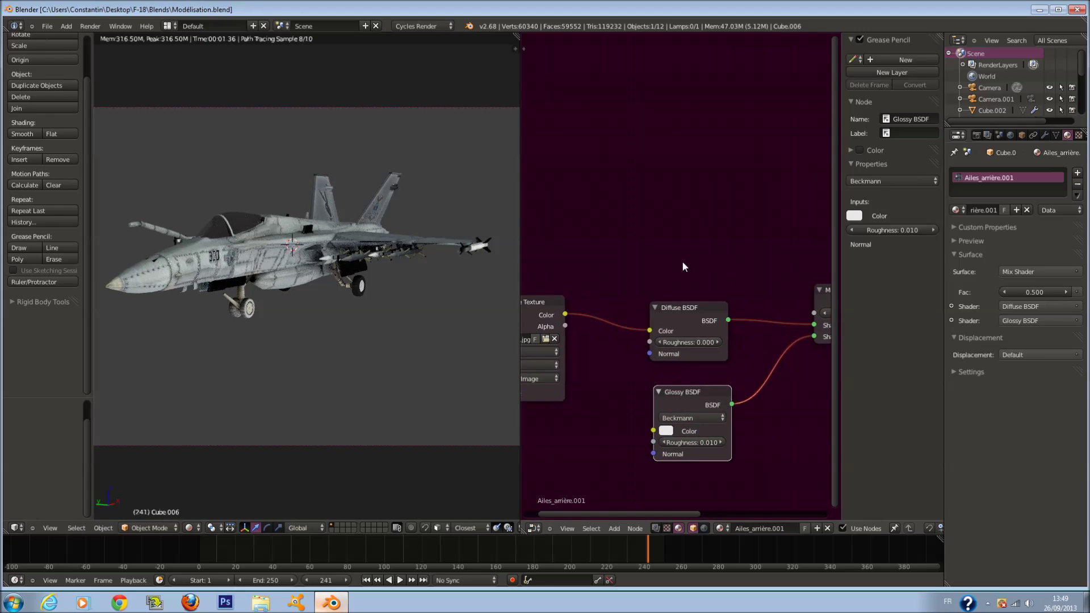
Step: Duplicate the colour Image Texture above the original, set it to Non-Color Data, and connect its Color output to the Mix Shader's Fac
key(shift+a)
click(540, 300)
key(shift+d)
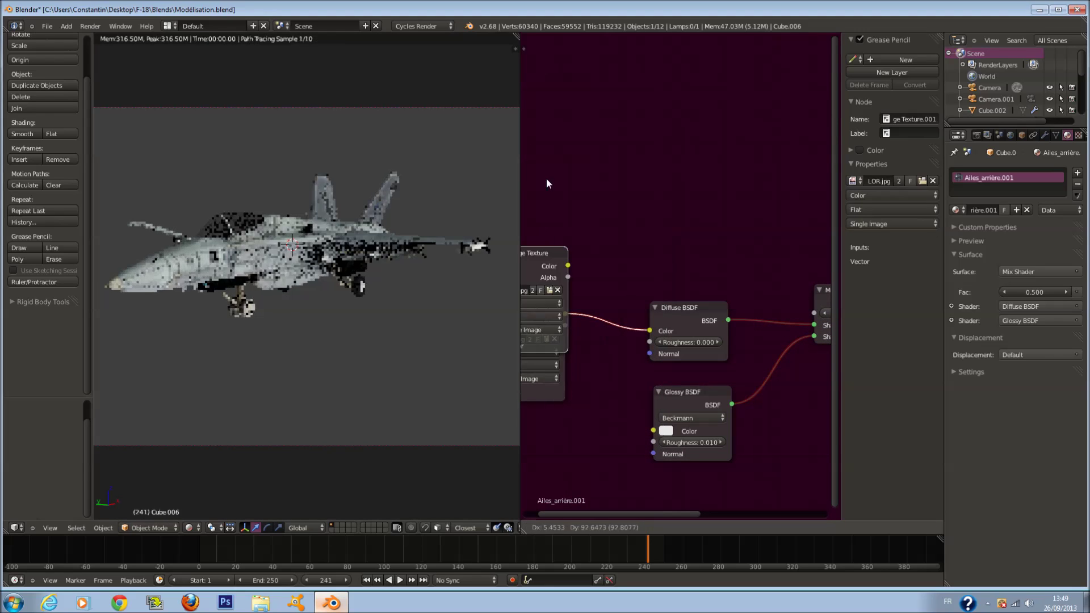
click(546, 180)
click(545, 225)
click(546, 205)
drag(568, 190, 815, 312)
middle_drag(653, 257, 695, 258)
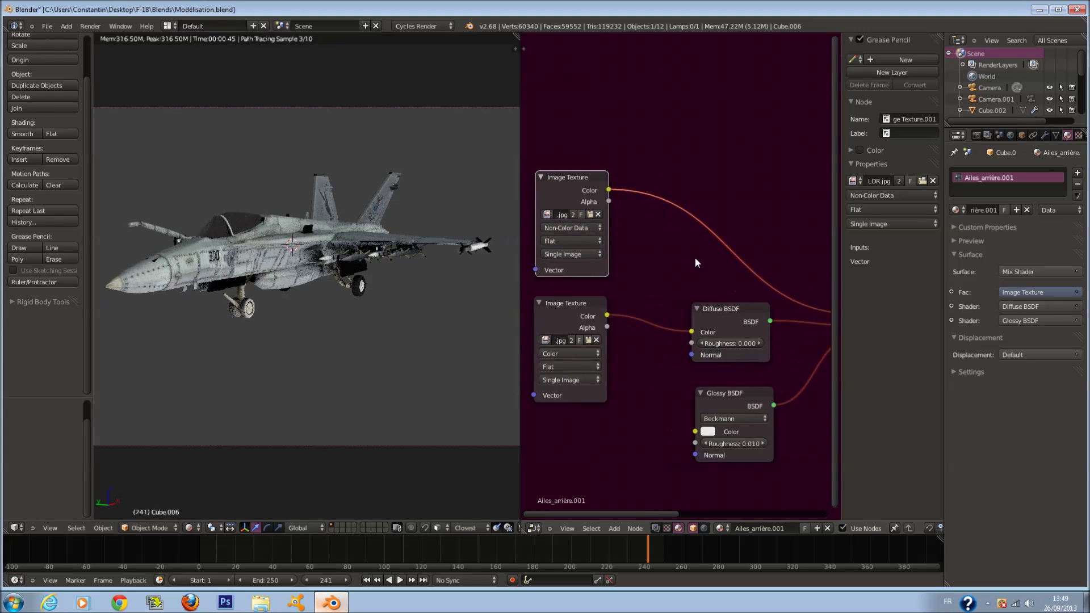
scroll(676, 256, up, 1)
Step: Load Ailes_arrière_texture1_CRB_SPEC.png into the Image Texture that drives the Mix Shader's Fac
click(582, 210)
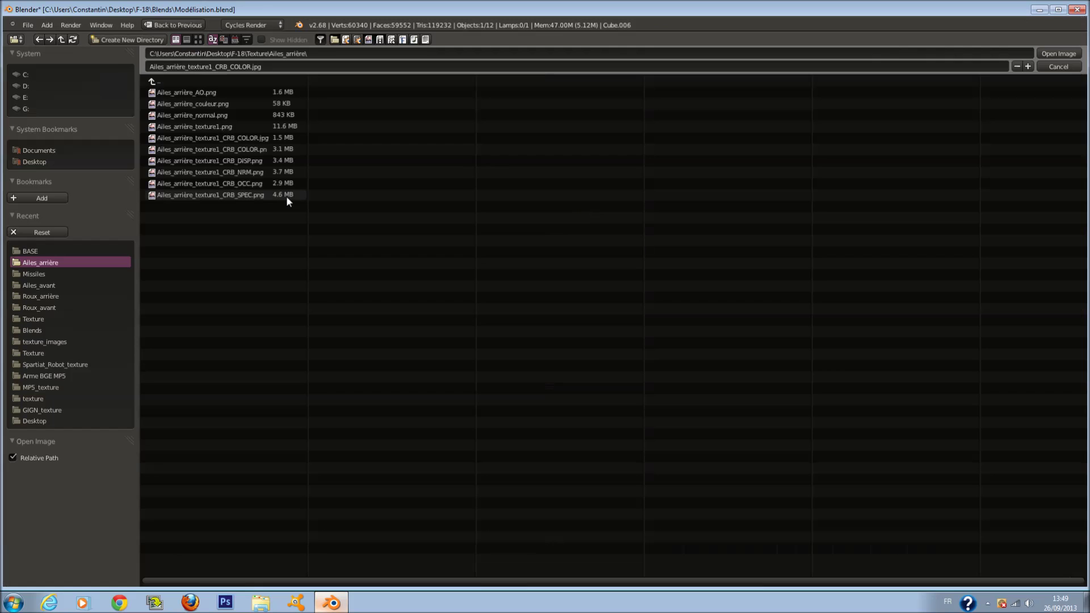
click(286, 193)
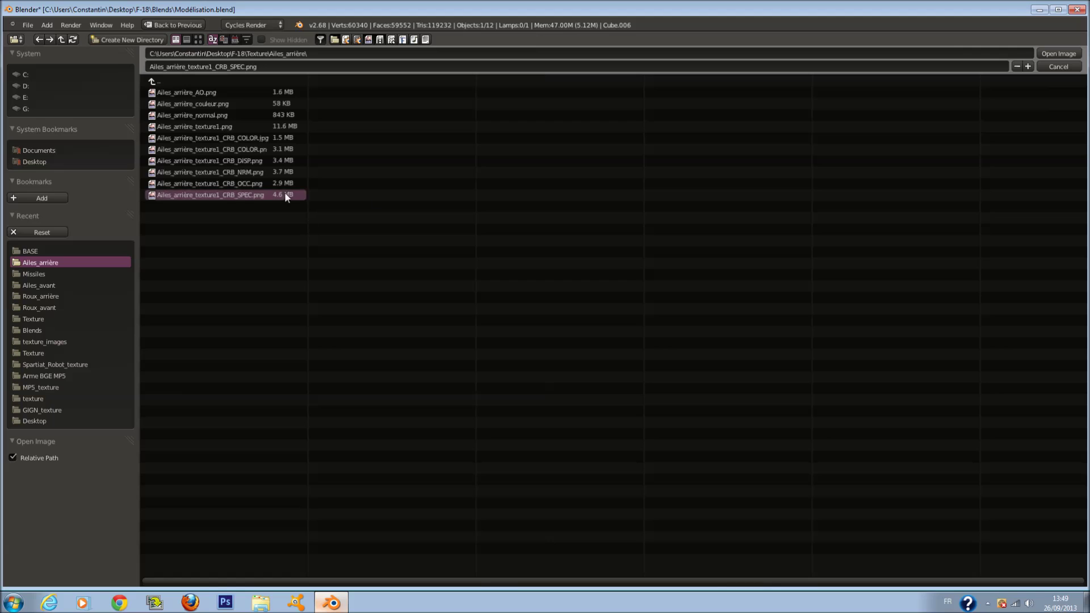
click(1057, 54)
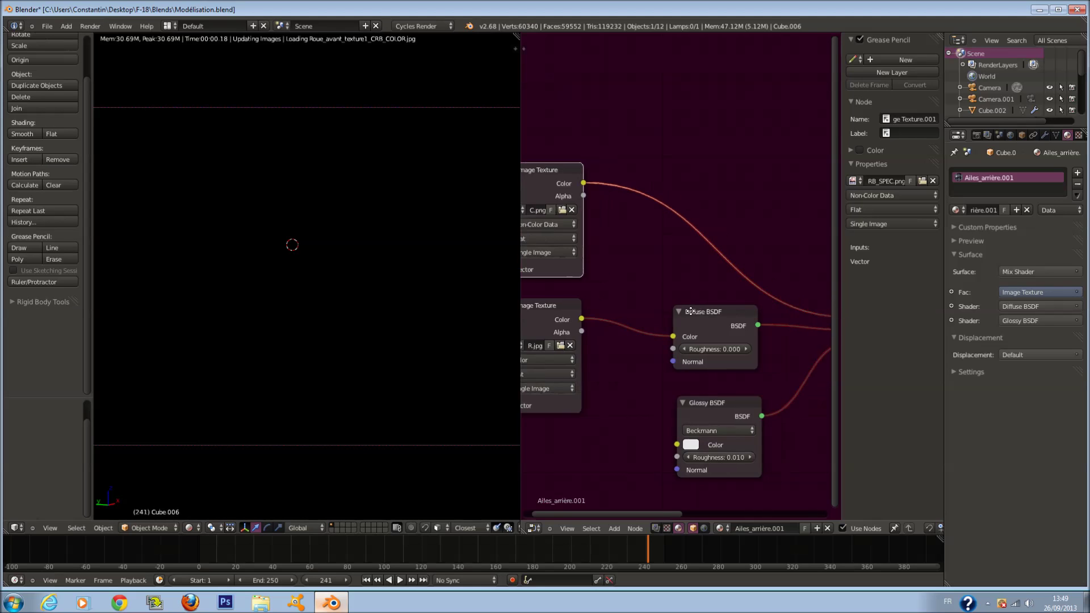
Step: Insert a ColorRamp between the specular texture and the Mix Shader's Fac, with B-Spline interpolation and the black stop near the middle
key(shift+a)
mouse_move(639, 296)
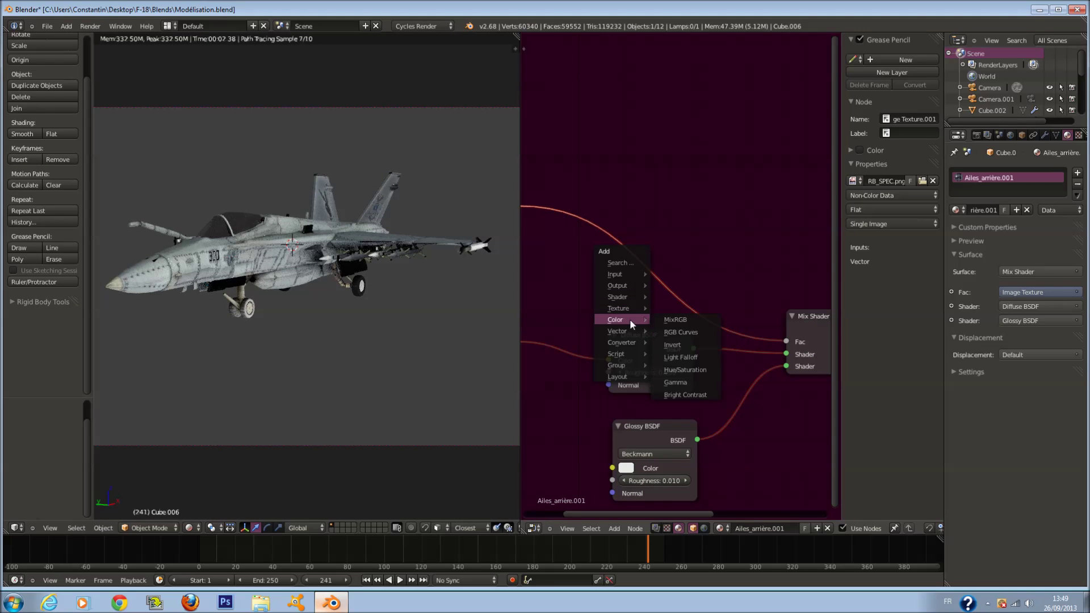
mouse_move(621, 344)
click(680, 355)
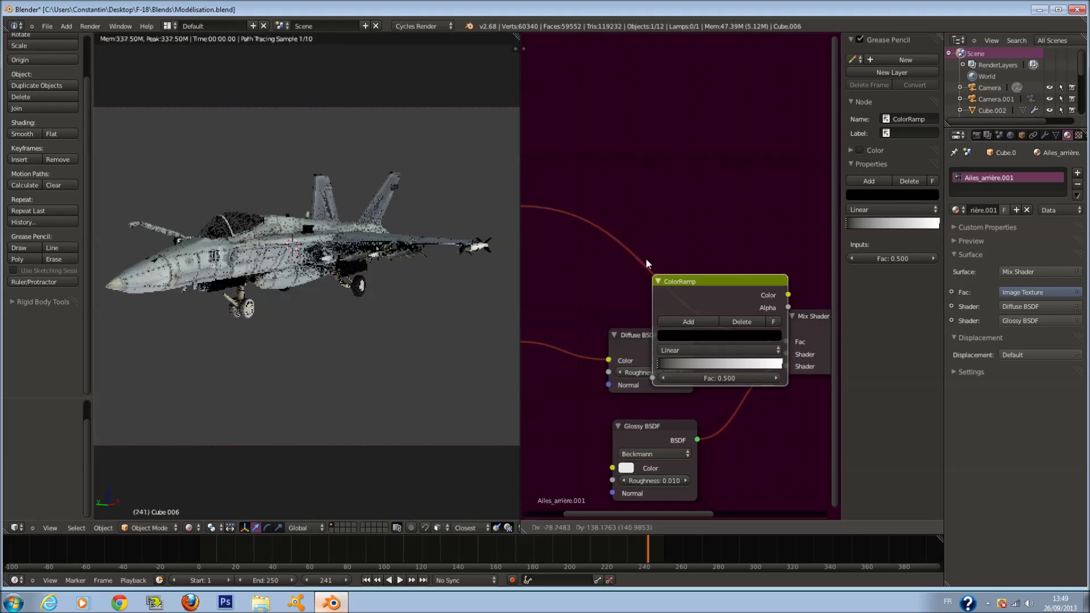
click(593, 173)
drag(602, 267, 648, 277)
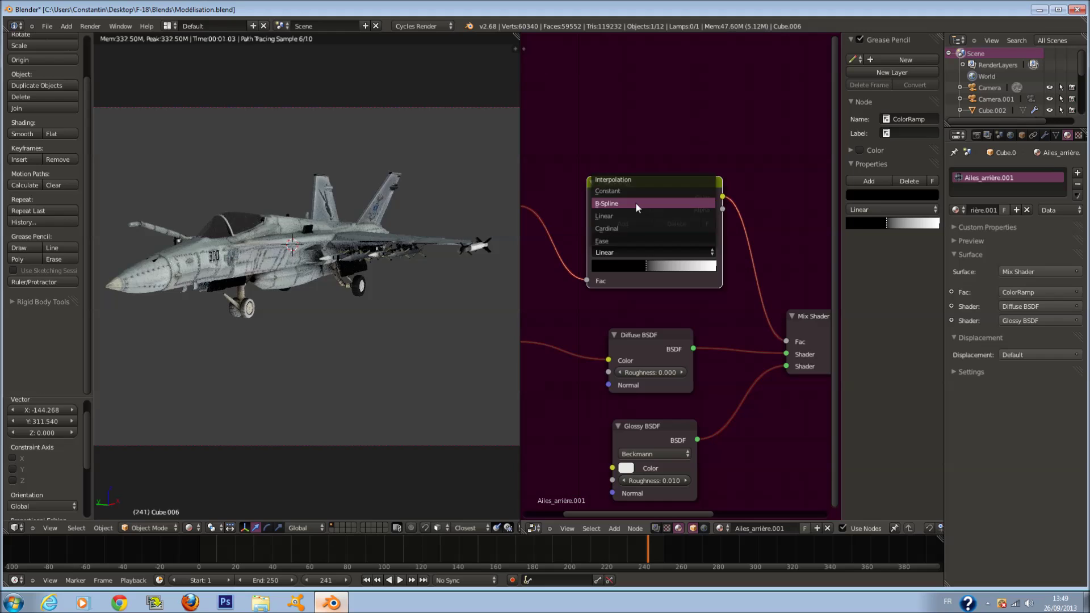
click(635, 203)
mouse_move(649, 264)
mouse_down()
mouse_move(694, 270)
mouse_move(654, 261)
mouse_up()
Step: Try rerouting the ColorRamp and Diffuse BSDF links among the Mix Shader's inputs
drag(787, 342, 786, 354)
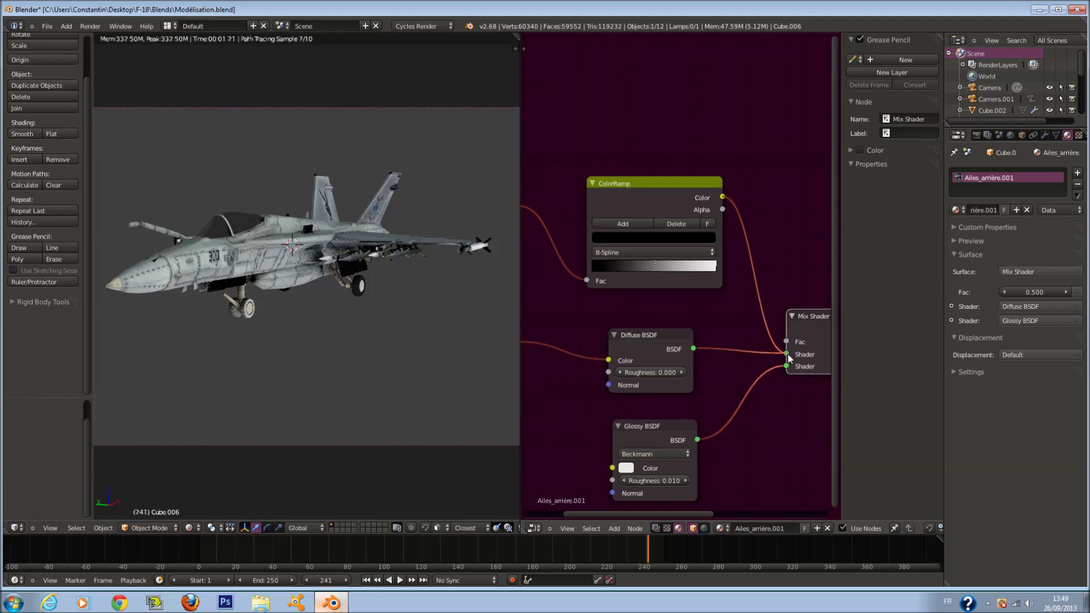
drag(707, 268, 734, 281)
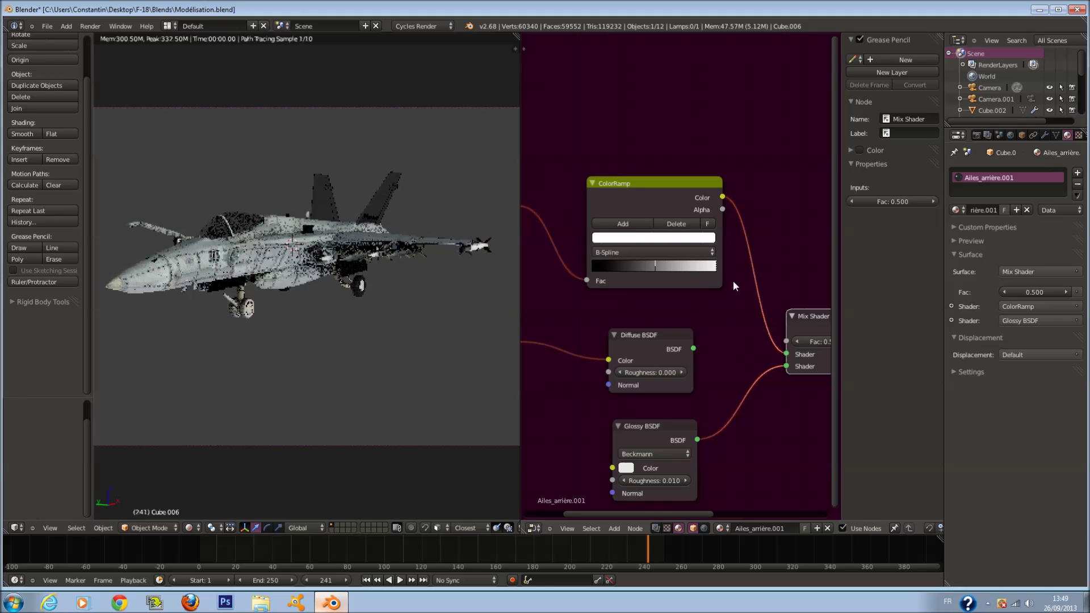
drag(786, 354, 787, 342)
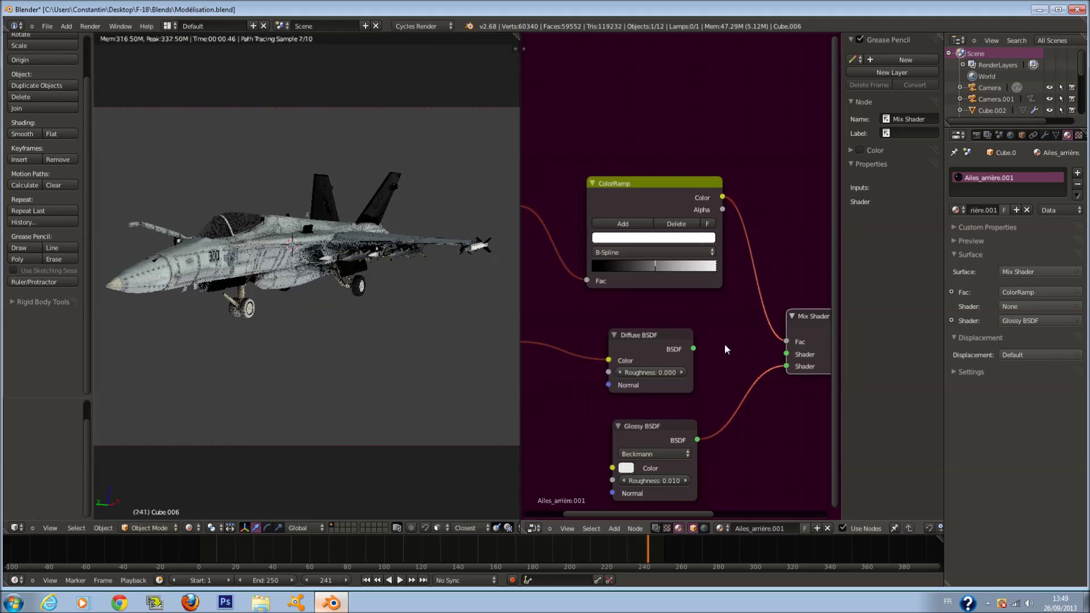
drag(695, 348, 785, 367)
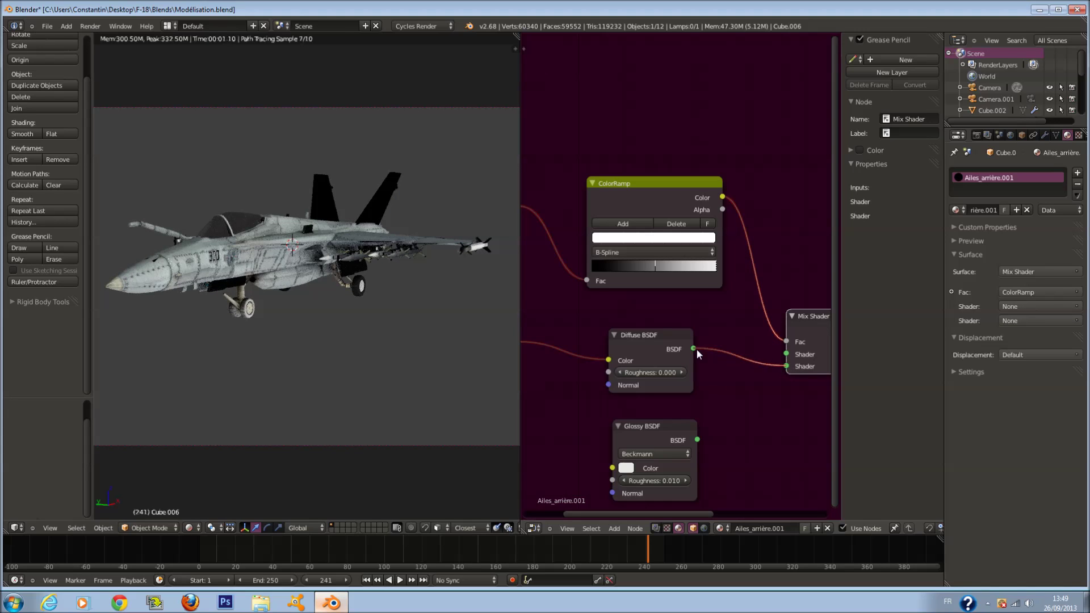
Step: Fine-tune the ColorRamp's black and white stops and link the Diffuse and Glossy BSDFs to the Mix Shader's first and second Shader inputs
click(657, 263)
drag(710, 267, 704, 266)
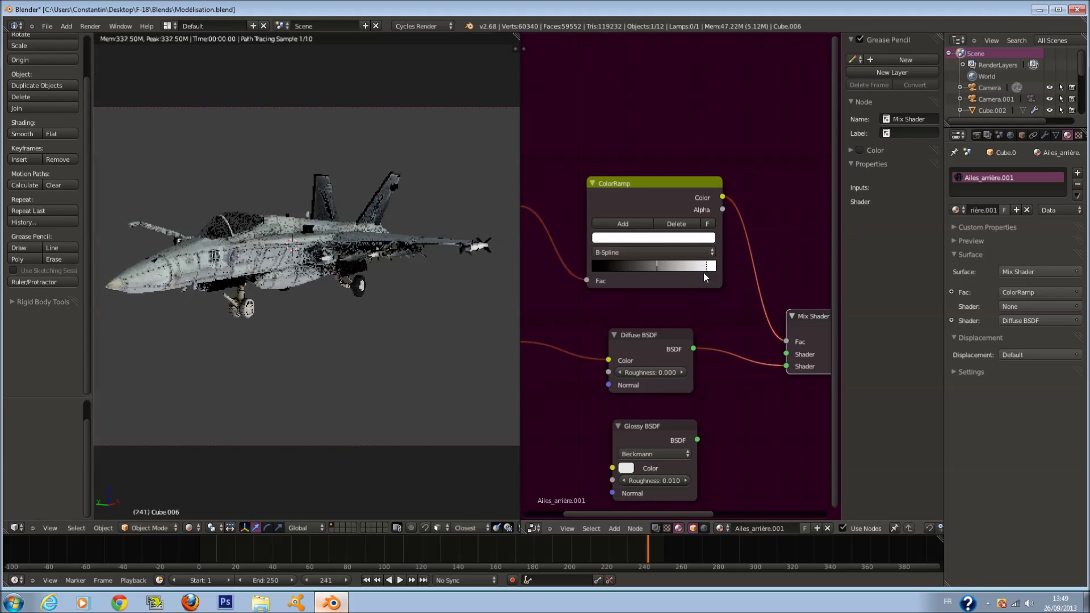
drag(697, 440, 785, 366)
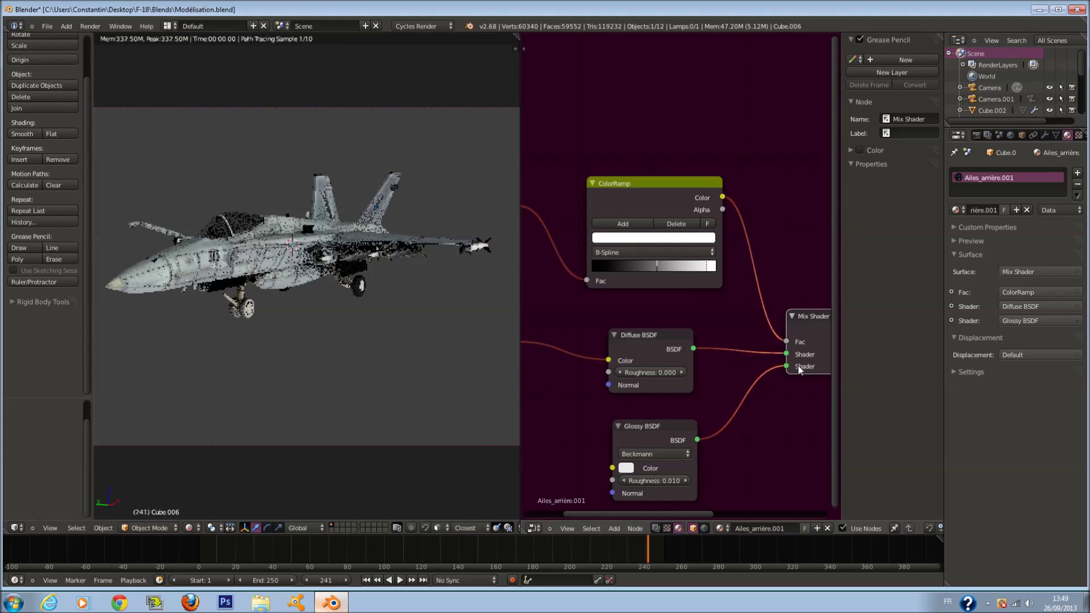
scroll(663, 328, down, 1)
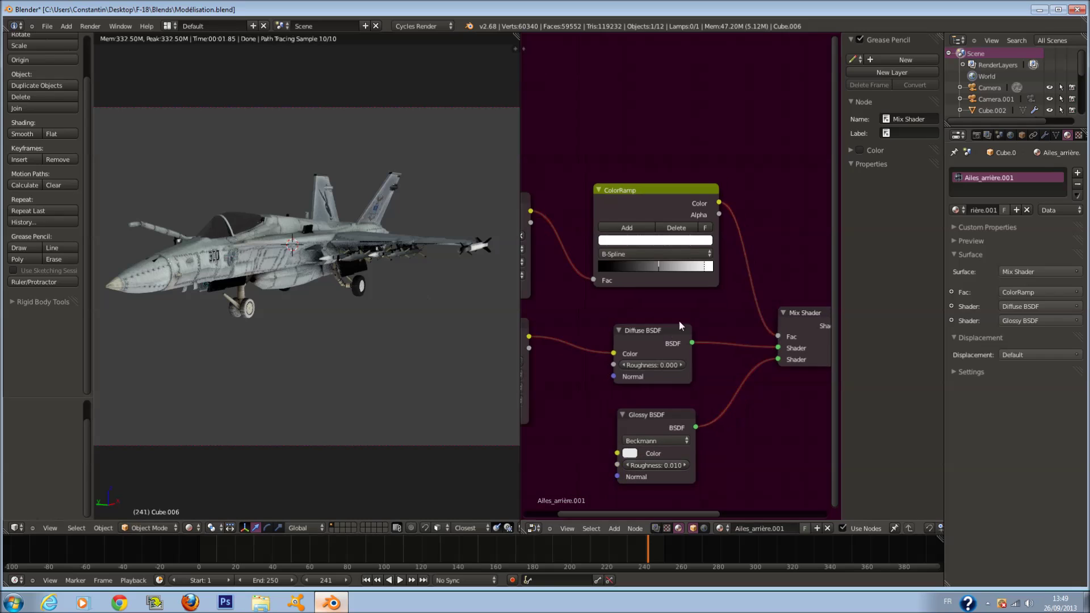
click(662, 267)
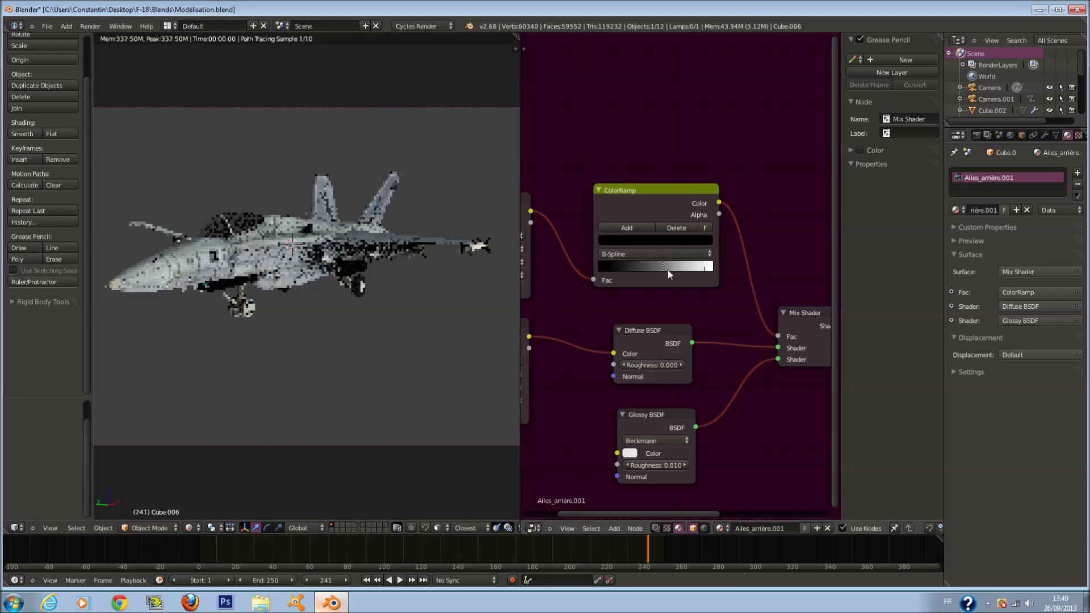
right_click(465, 245)
right_click(425, 224)
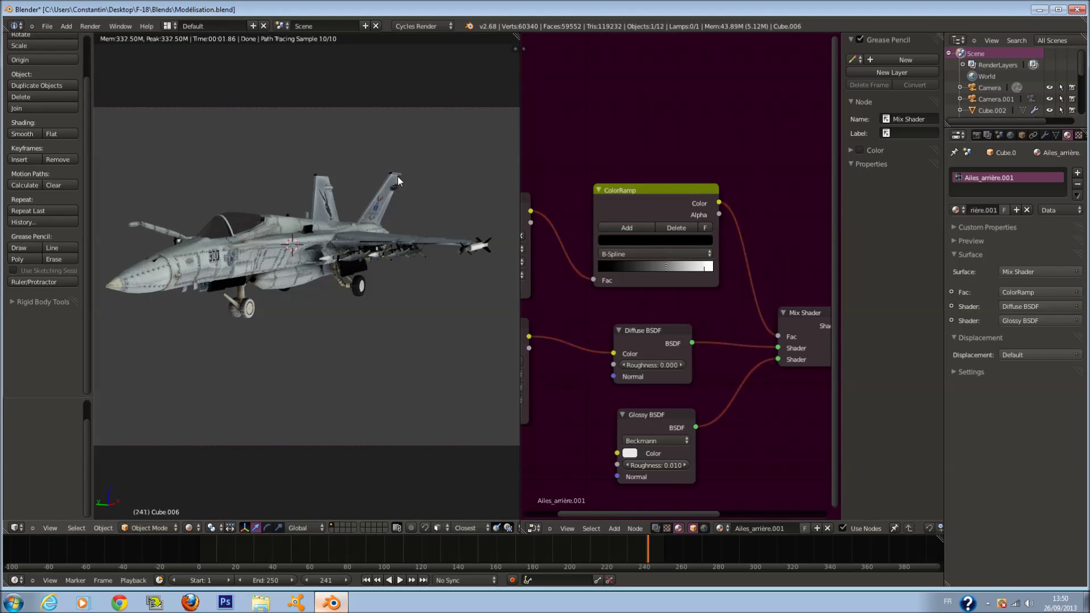
Step: Duplicate the colour Image Texture below the other nodes, connect its Color output to the Material Output's Displacement, and set it to Non-Color Data
scroll(678, 326, down, 4)
key(shift+d)
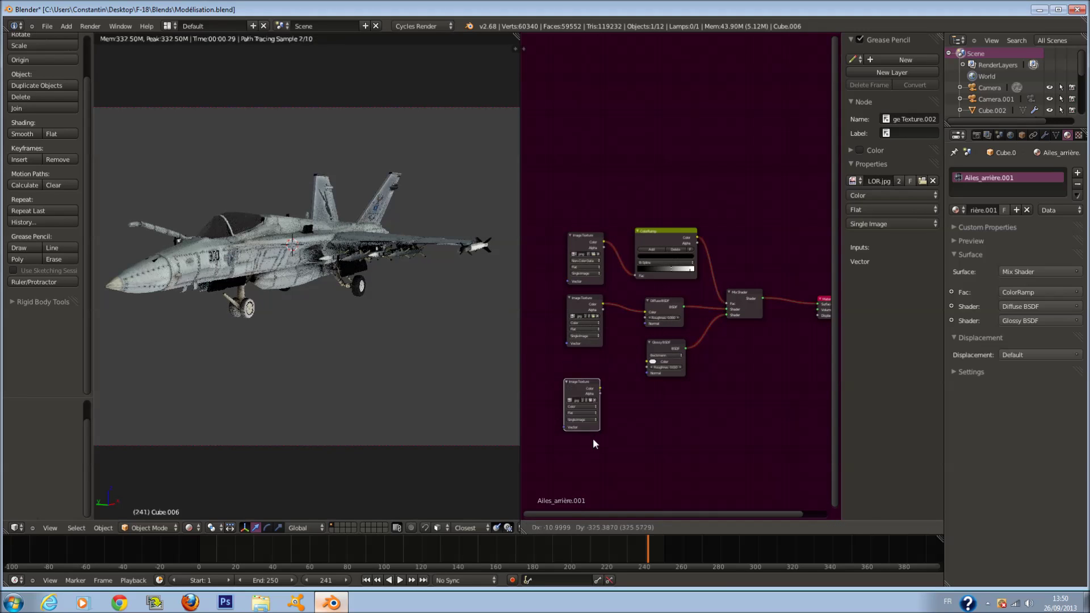
click(596, 471)
drag(603, 423, 828, 317)
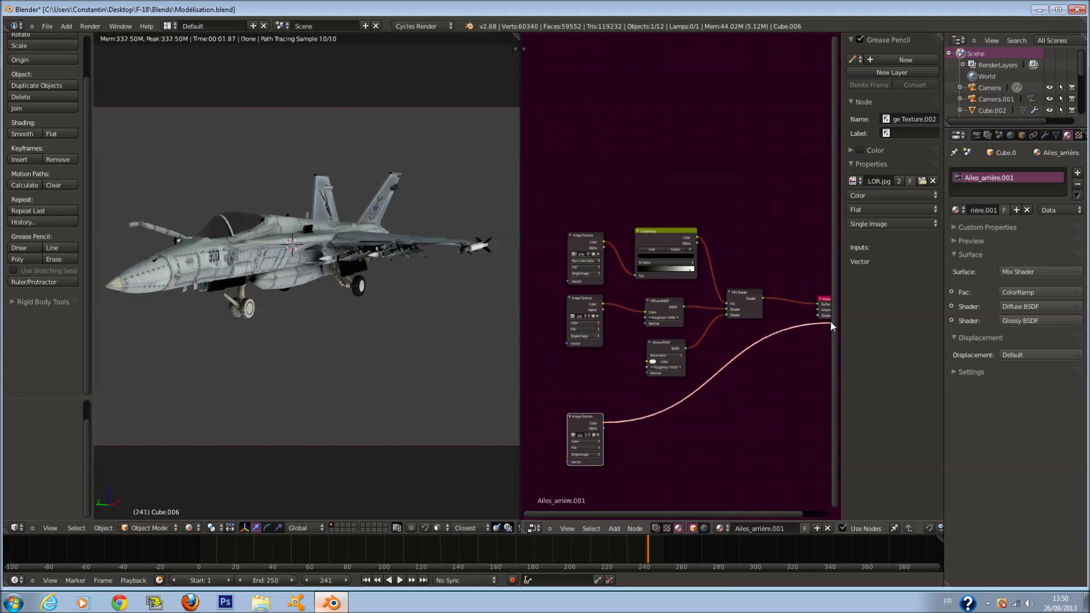
scroll(742, 287, up, 3)
middle_drag(743, 288, 727, 352)
scroll(727, 352, up, 2)
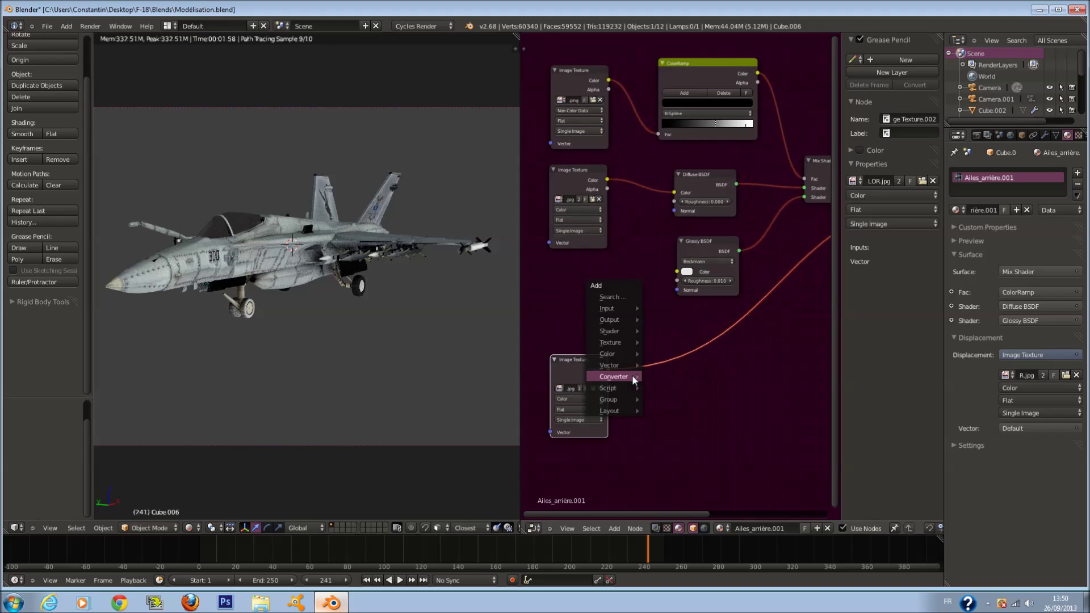
click(570, 398)
click(569, 381)
Step: Insert a Normal Map node after the new Image Texture and also connect its Normal output to the Diffuse BSDF's Normal input
key(shift+a)
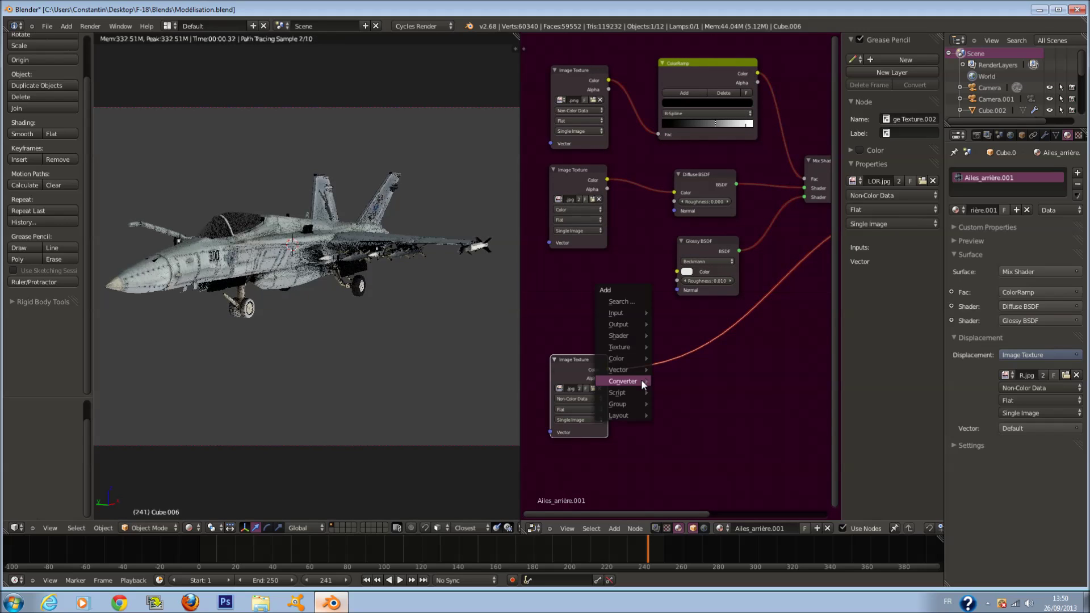
mouse_move(621, 361)
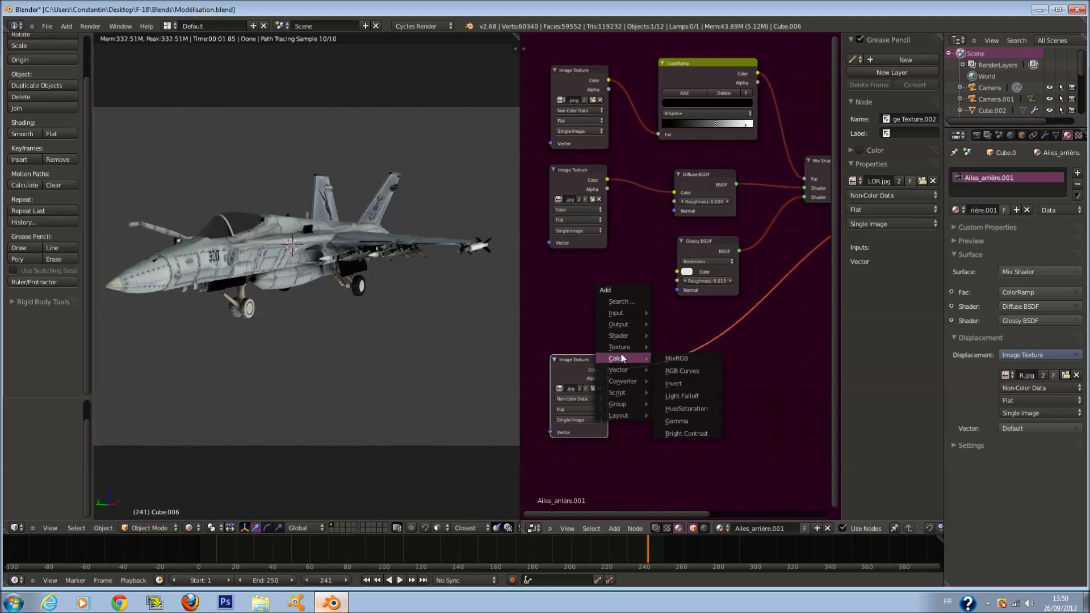
mouse_move(621, 340)
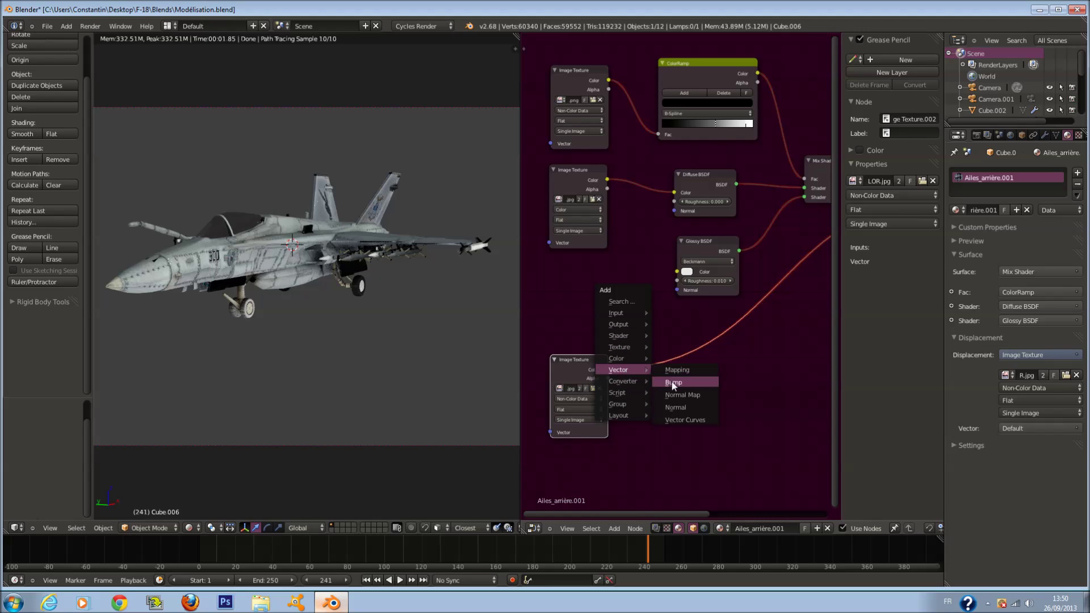
click(682, 395)
click(714, 370)
drag(714, 370, 723, 218)
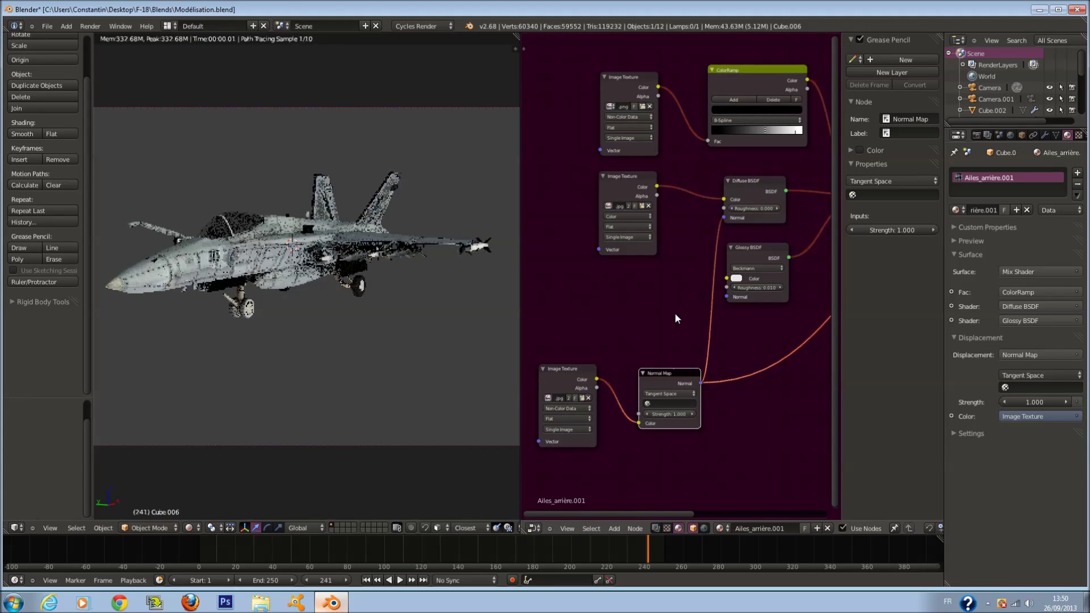
Step: Load Ailes_arrière_texture1_CRB_NRM.png into the Image Texture node that feeds the tail fin material's Normal Map
scroll(674, 312, up, 1)
click(574, 407)
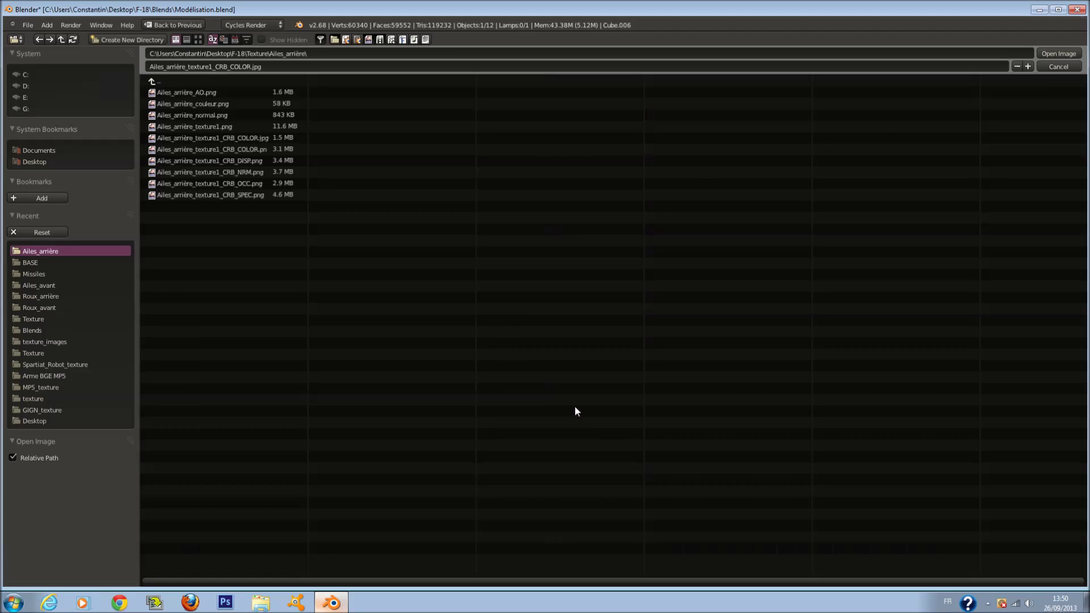
click(278, 172)
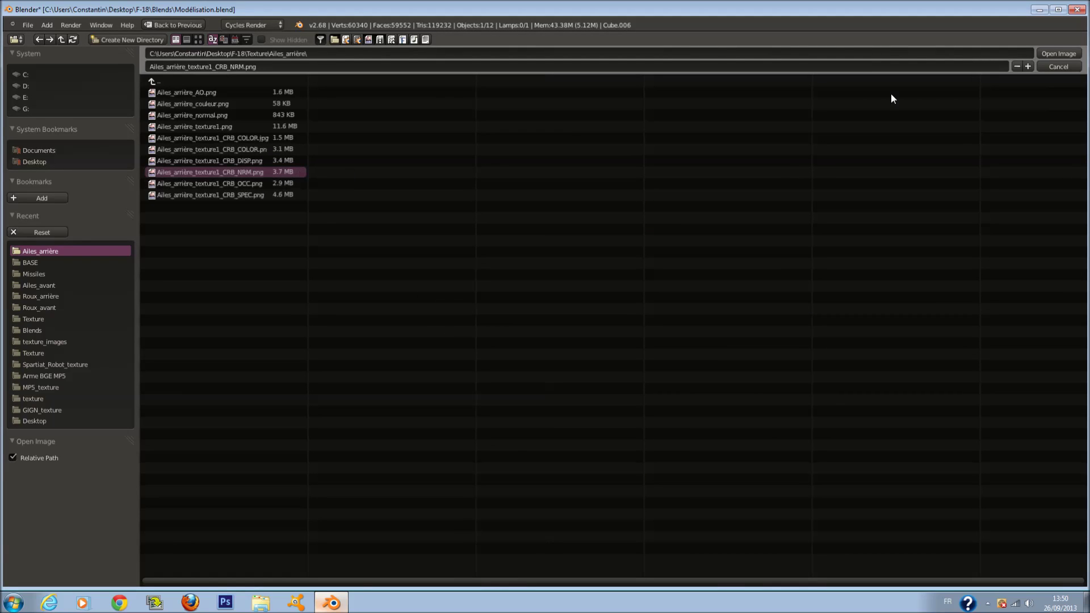
click(1056, 55)
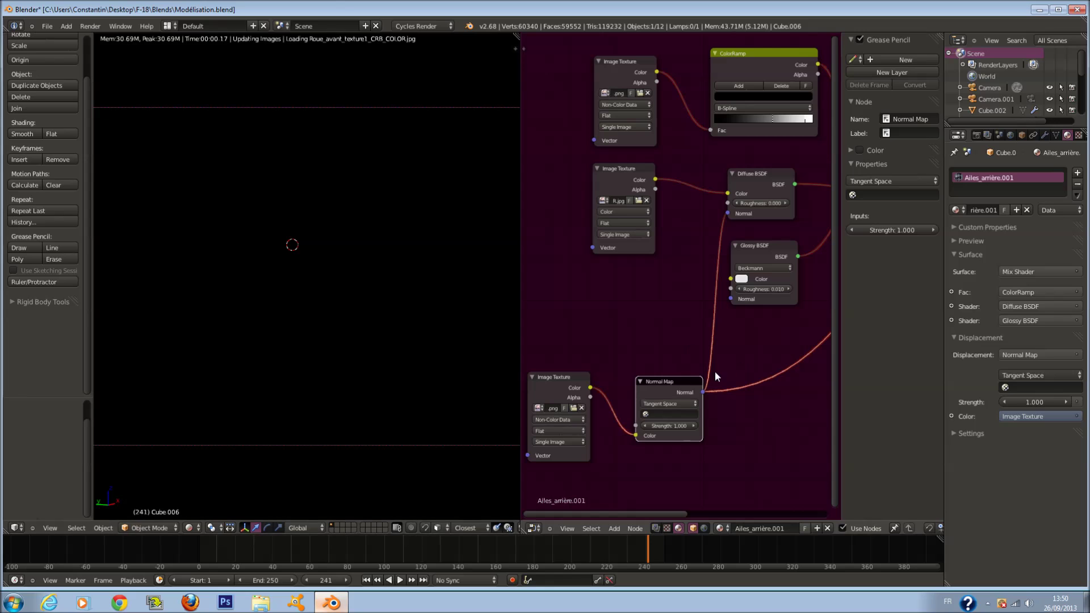
scroll(745, 309, up, 1)
middle_drag(746, 302, 659, 326)
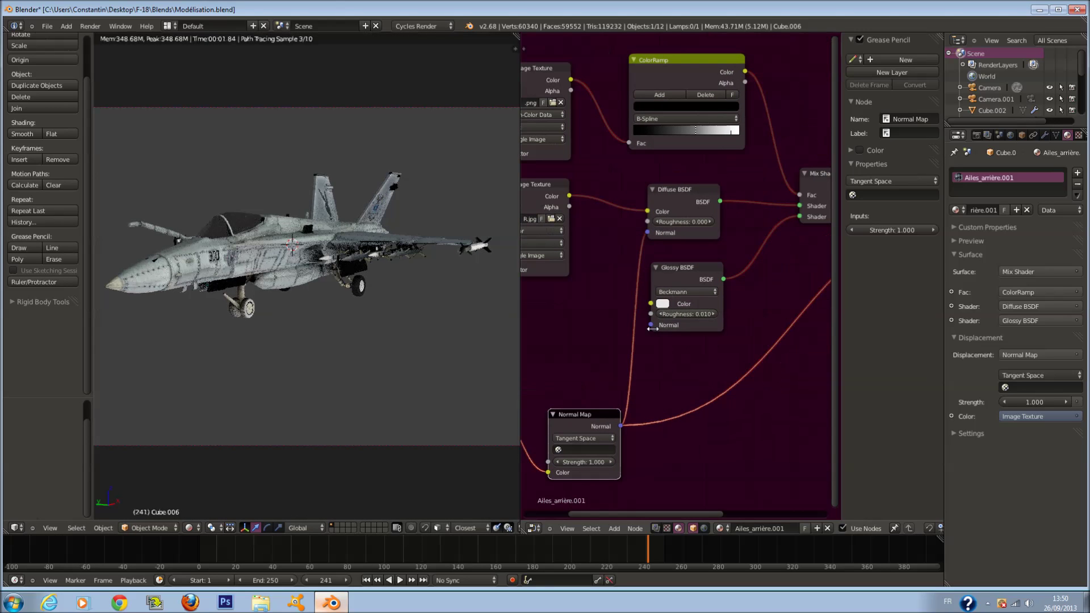
Step: In the fuselage material, link the Normal Map's Normal output to the Glossy BSDF's Normal input and set the Glossy roughness to 0.1
right_click(271, 258)
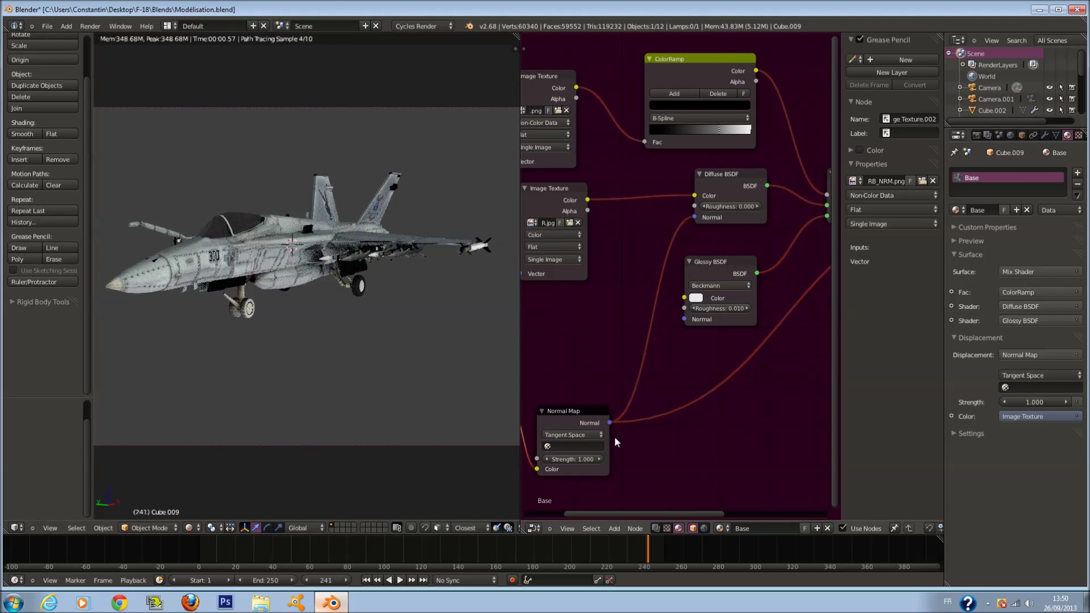
drag(610, 423, 685, 320)
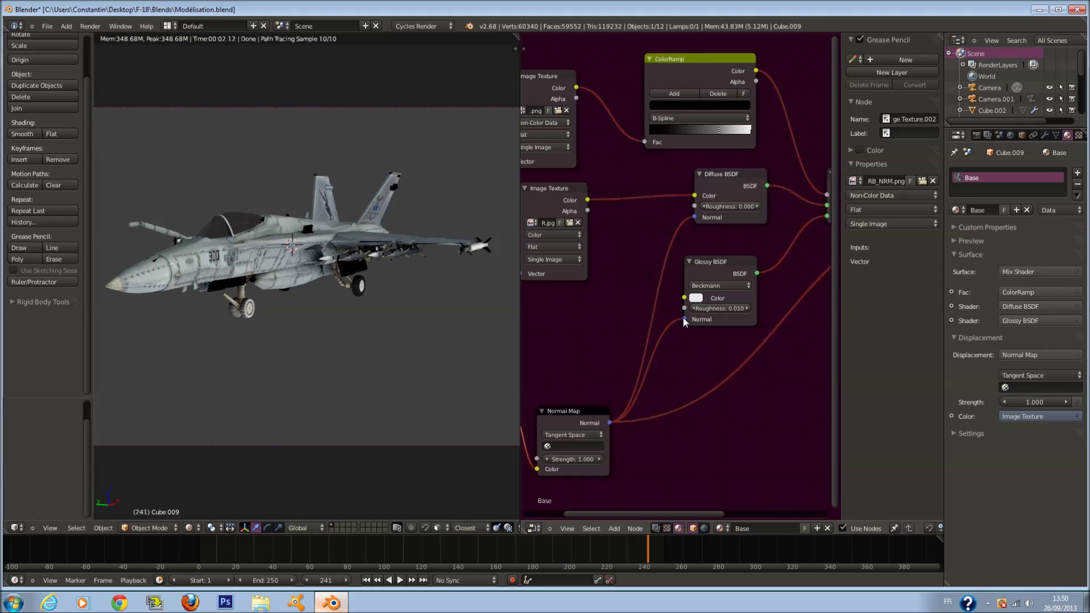
mouse_move(683, 318)
mouse_down()
mouse_move(667, 325)
mouse_move(685, 318)
mouse_up()
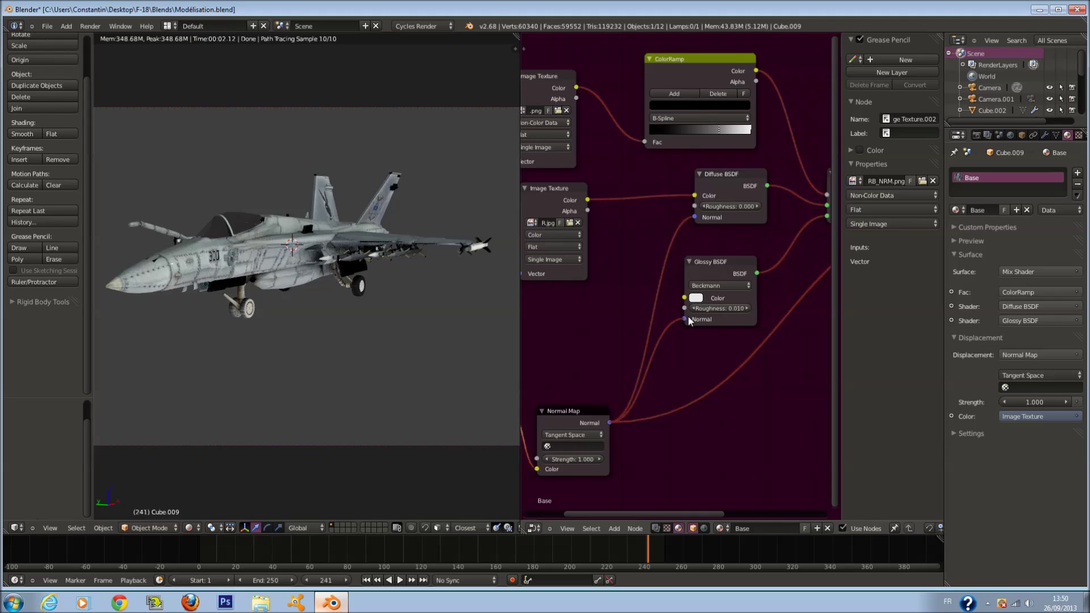
click(745, 309)
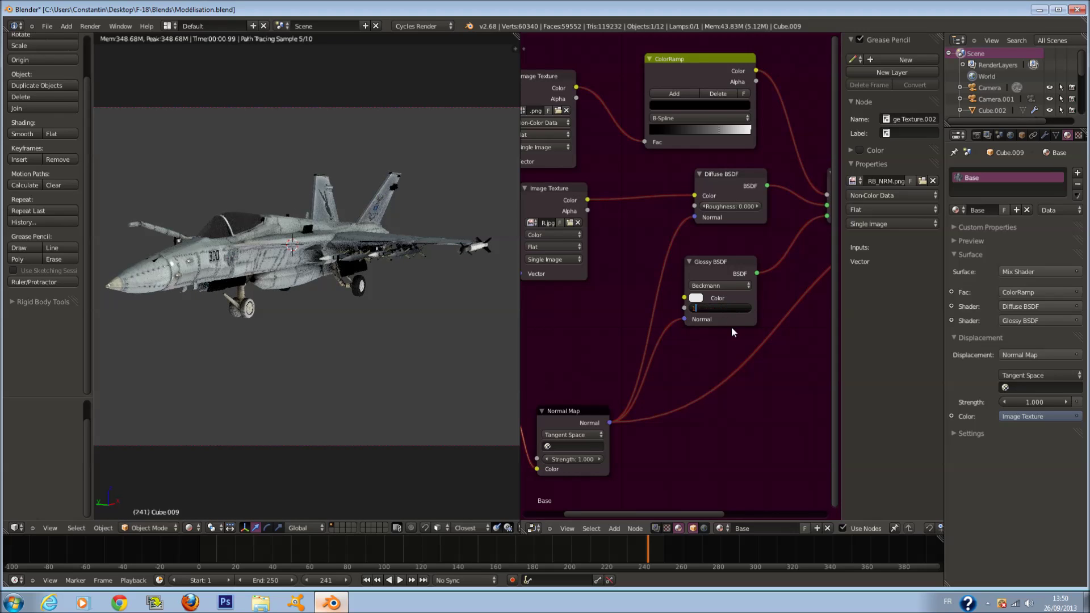
key(Return)
click(727, 311)
text(.1)
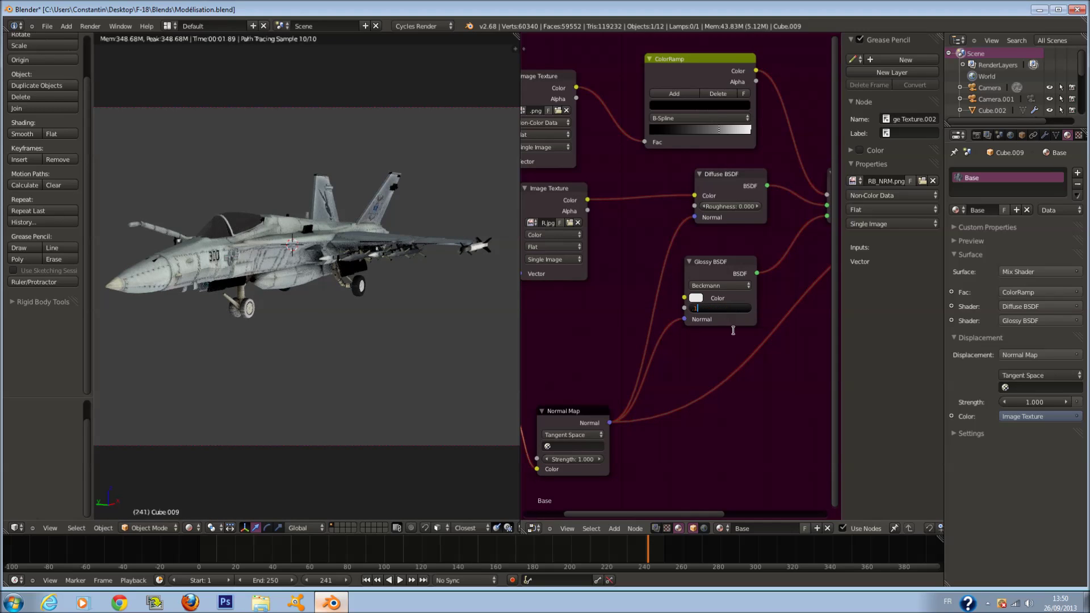
key(Return)
Step: Set the tail fin material's Glossy BSDF roughness to 0.110 and adjust the black stop of its ColorRamp
right_click(442, 255)
click(700, 315)
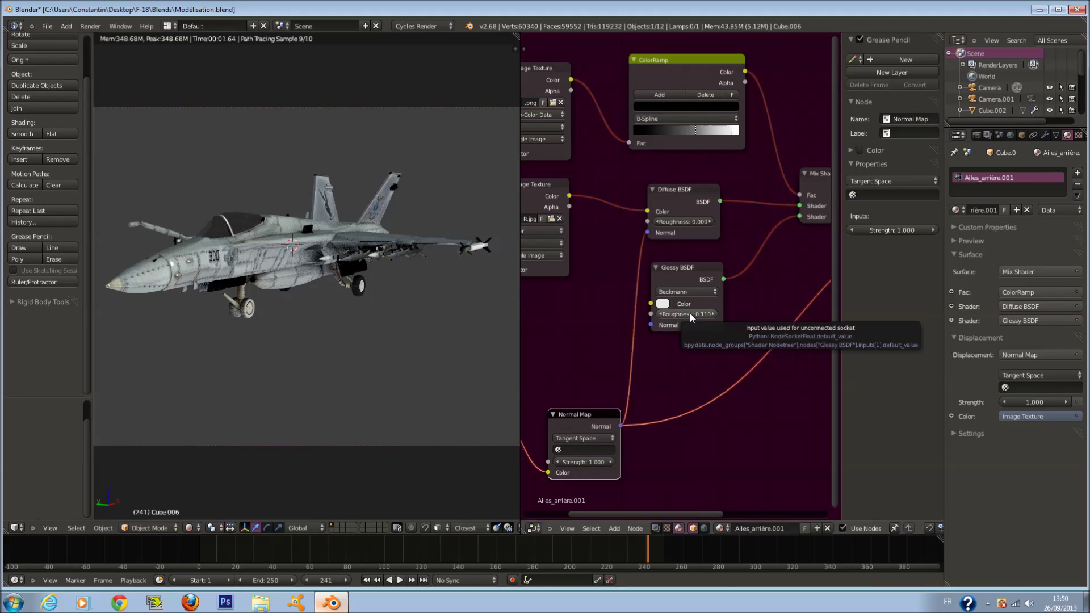
drag(696, 131, 679, 129)
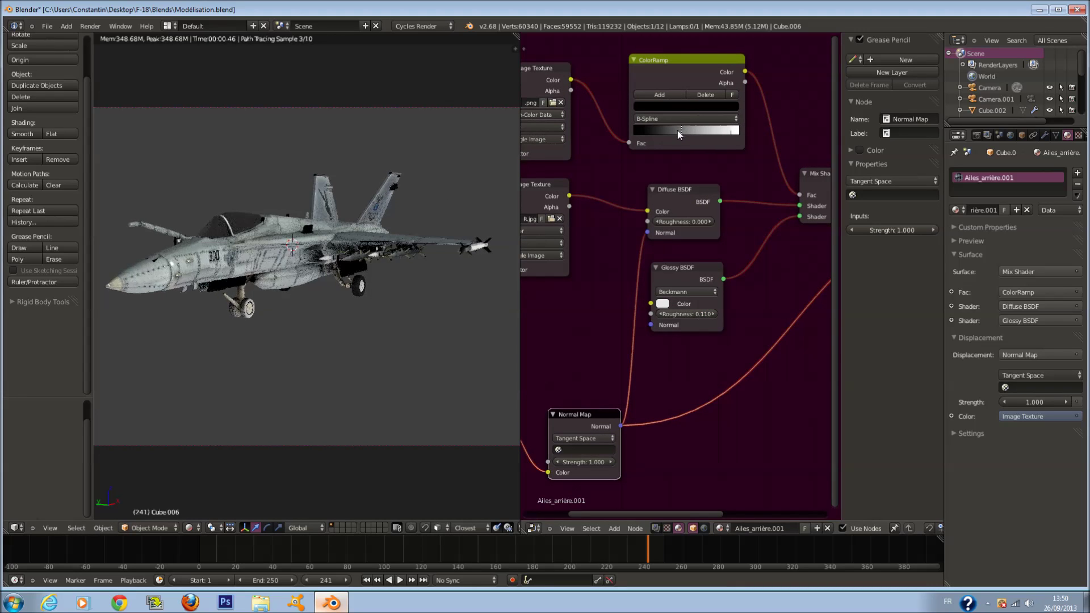
right_click(415, 248)
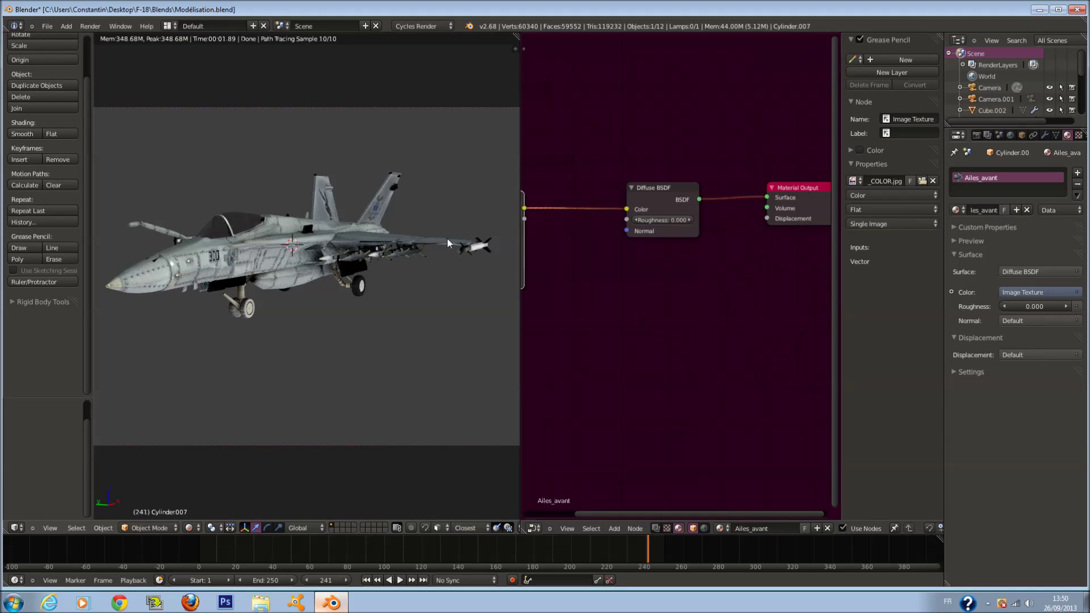
Step: Fine-tune the stops of the fuselage material's ColorRamp and save the file
right_click(170, 273)
mouse_move(718, 130)
mouse_down()
mouse_move(706, 130)
mouse_move(739, 130)
mouse_up()
key(ctrl+s)
click(596, 265)
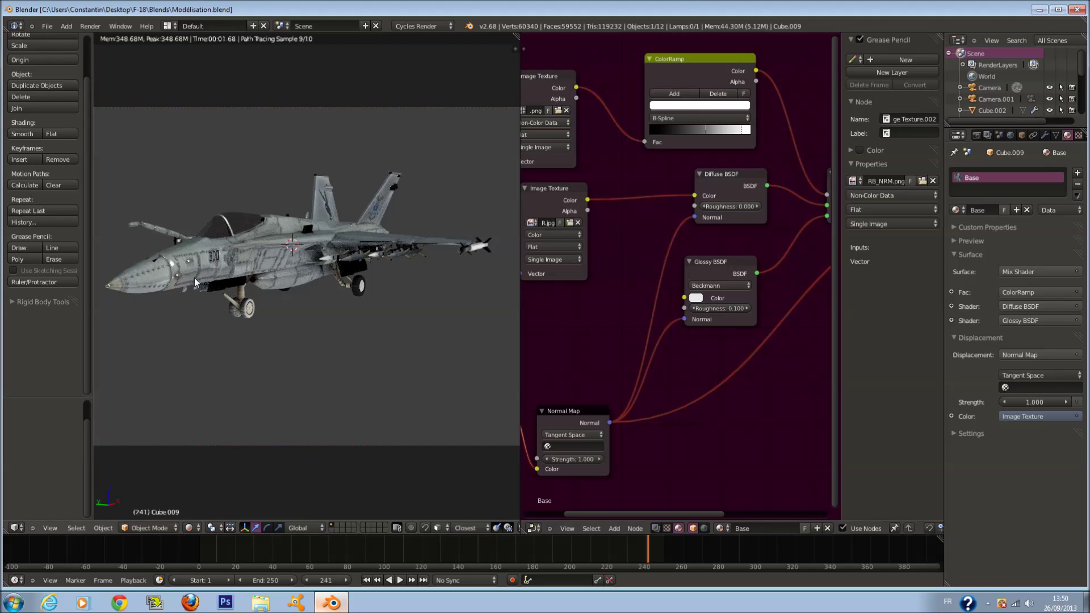
drag(741, 131, 744, 130)
Step: In the front wing material, space out the nodes and insert a Mix Shader between the Diffuse BSDF and the Material Output
right_click(392, 173)
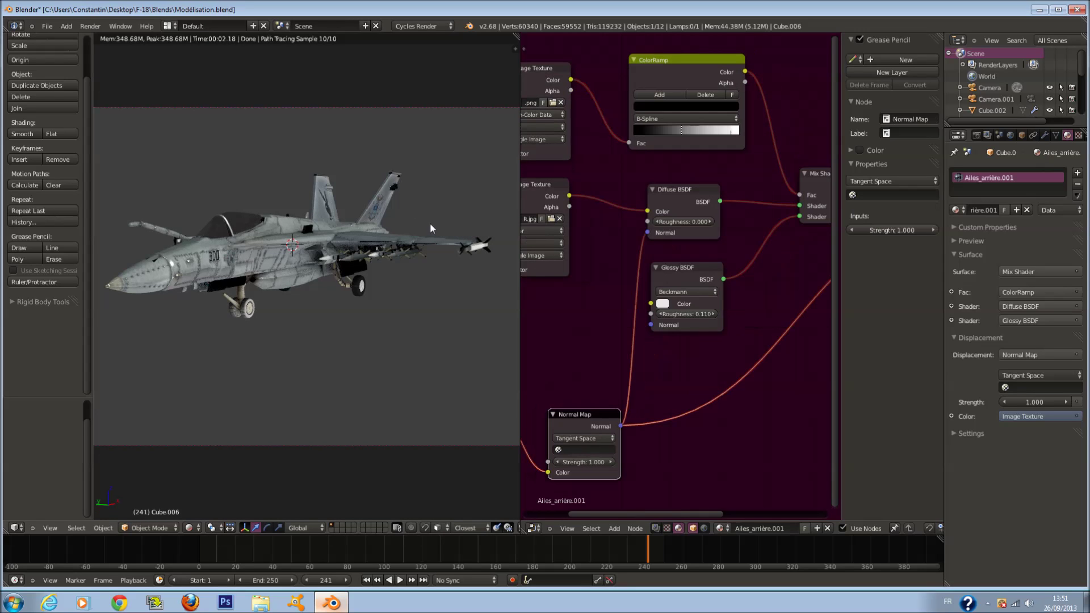
right_click(459, 240)
scroll(608, 246, down, 2)
middle_drag(628, 237, 596, 243)
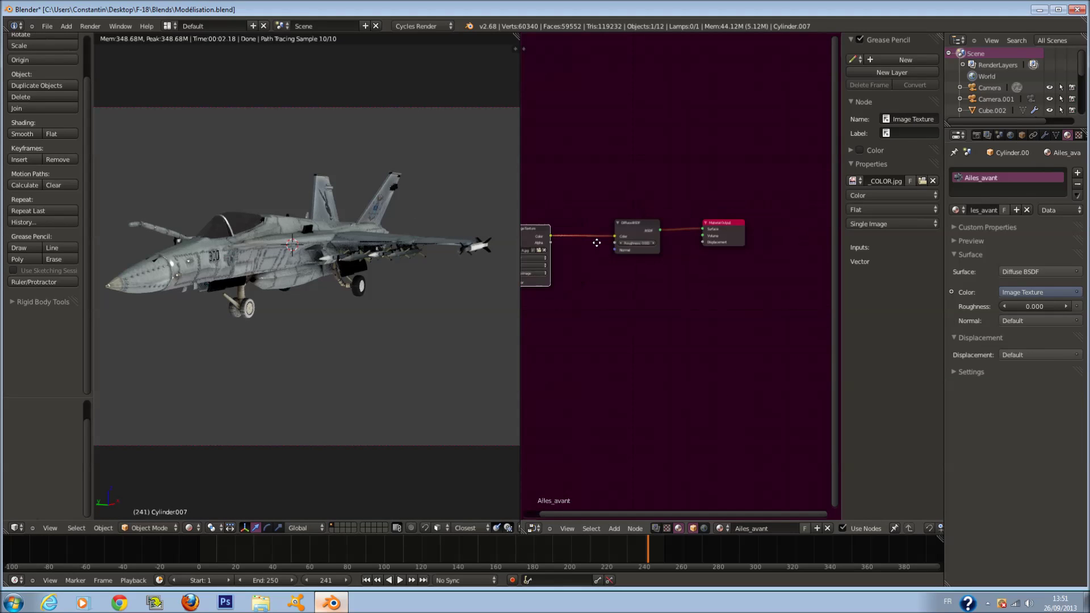
drag(741, 226, 818, 237)
drag(634, 233, 612, 225)
key(shift+a)
mouse_move(665, 281)
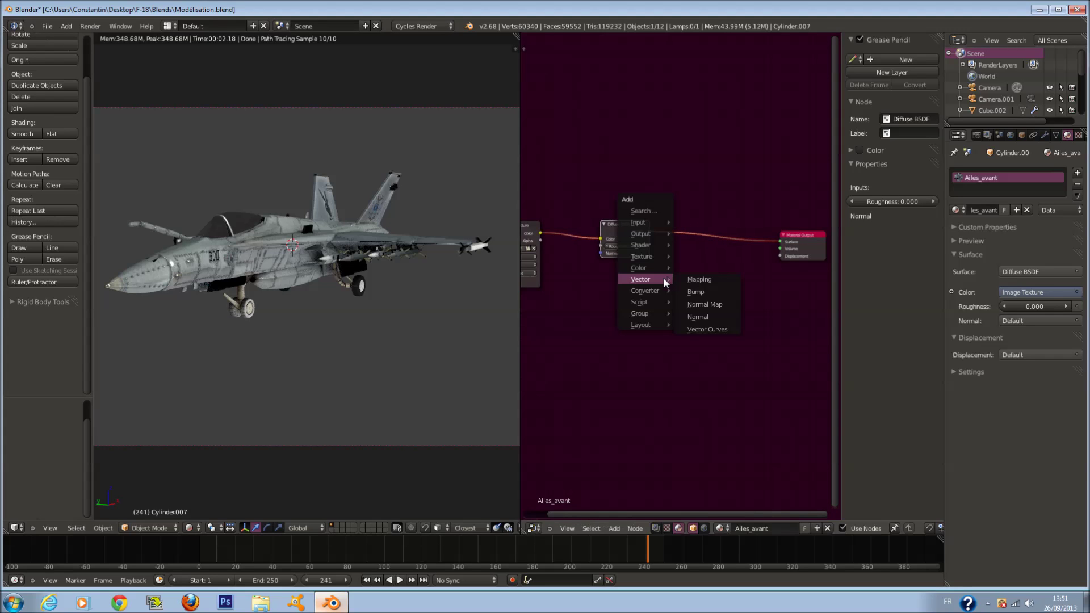
mouse_move(642, 245)
click(701, 243)
click(699, 214)
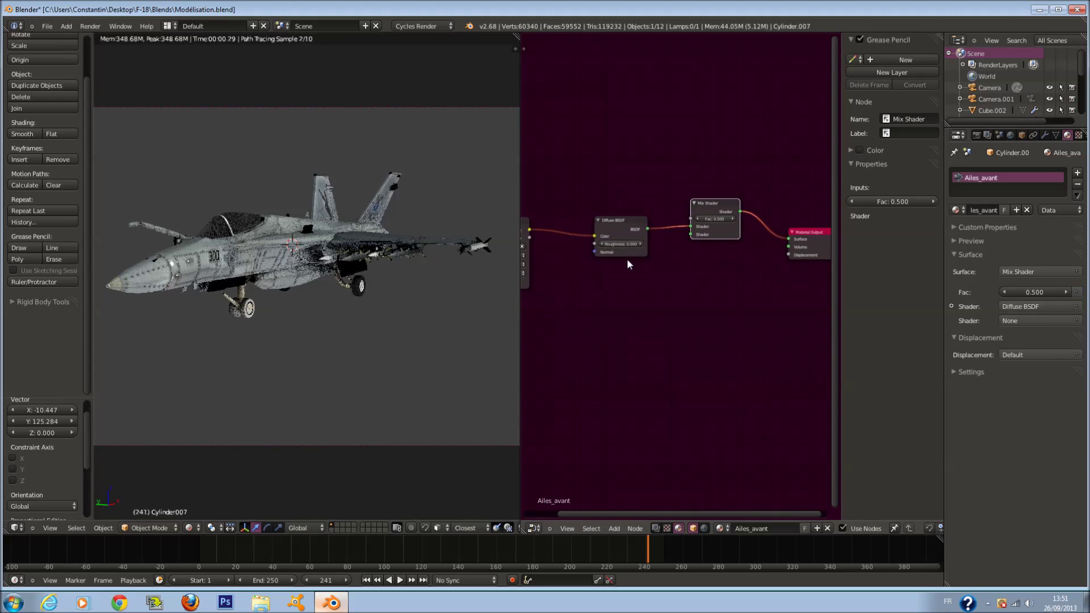
scroll(627, 260, up, 1)
middle_drag(627, 260, 670, 291)
key(shift+a)
mouse_move(567, 376)
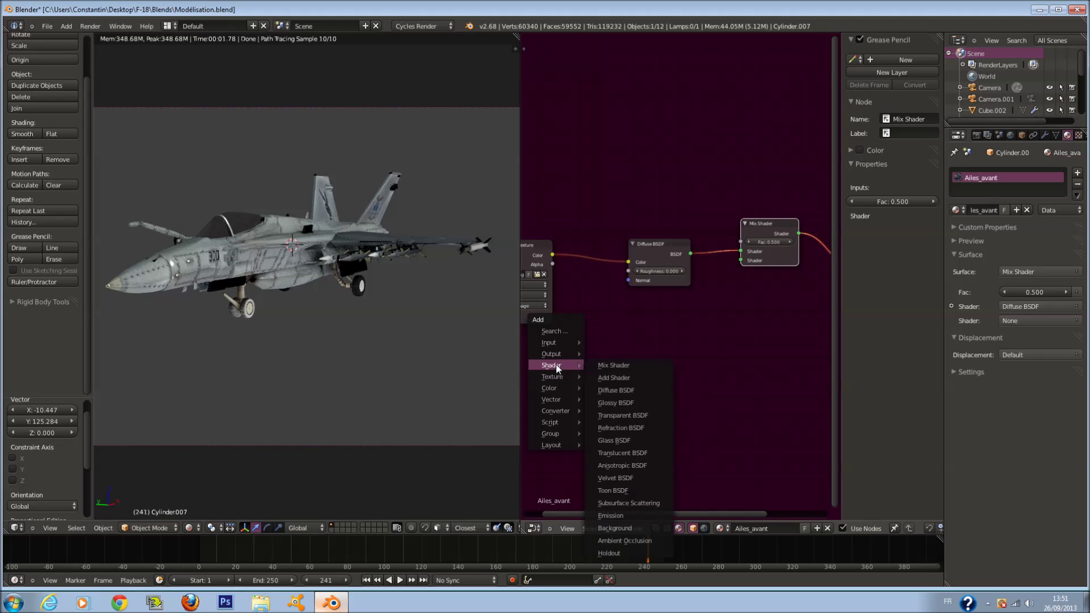
click(624, 366)
right_click(662, 330)
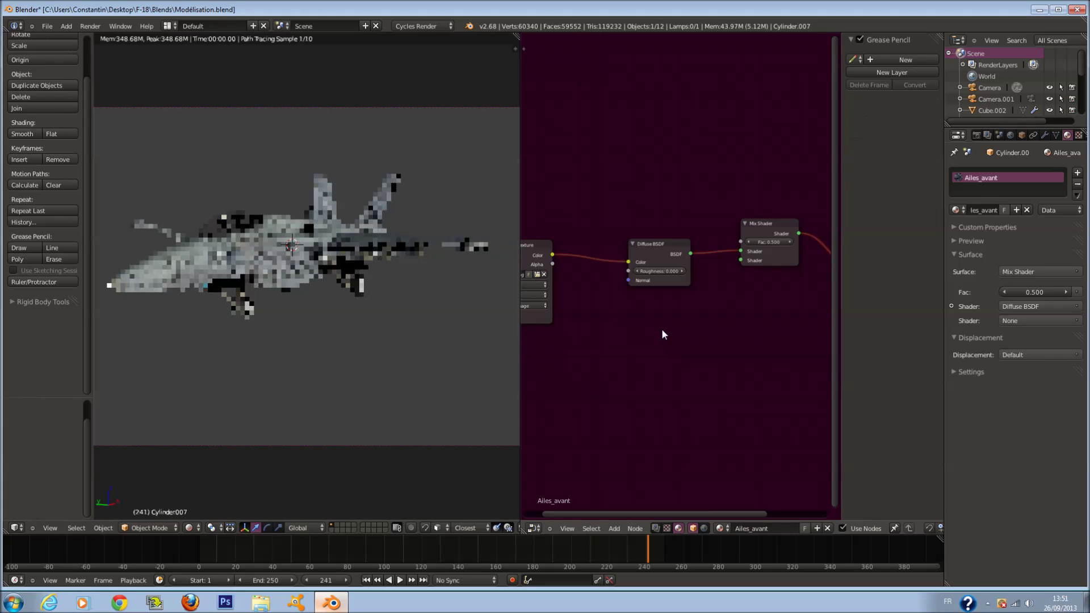
Step: Add a Glossy BSDF below the Diffuse BSDF and link it to the Mix Shader's second Shader input
key(shift+a)
mouse_move(662, 328)
click(703, 368)
click(680, 341)
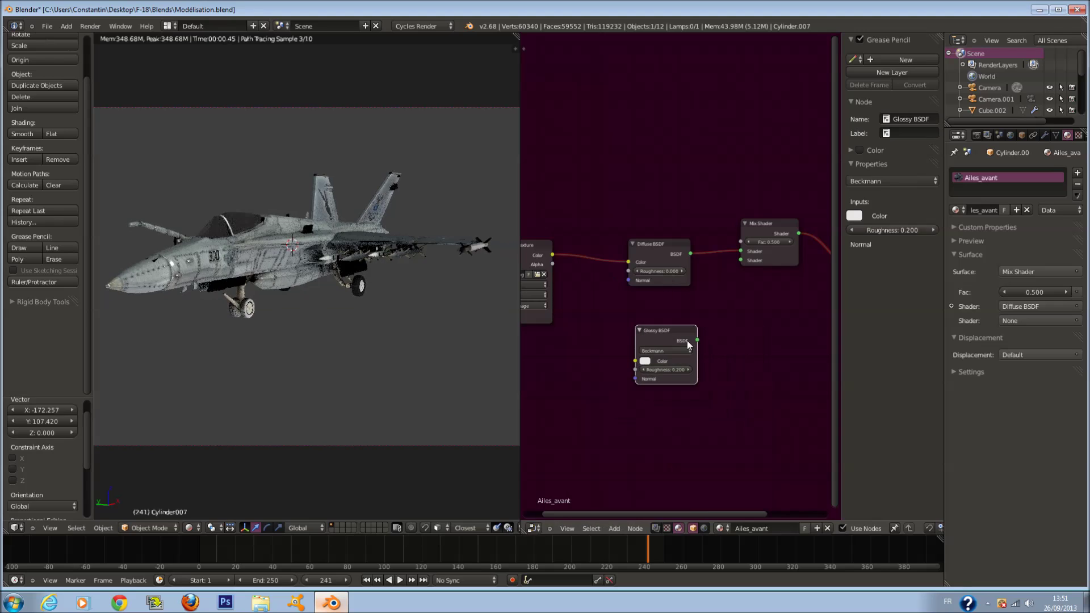
key(g)
drag(735, 264, 739, 261)
scroll(642, 261, up, 1)
Step: Duplicate the wing's colour Image Texture above the original and connect the copy's Color output to the Mix Shader's Fac input
key(shift+a)
mouse_move(545, 171)
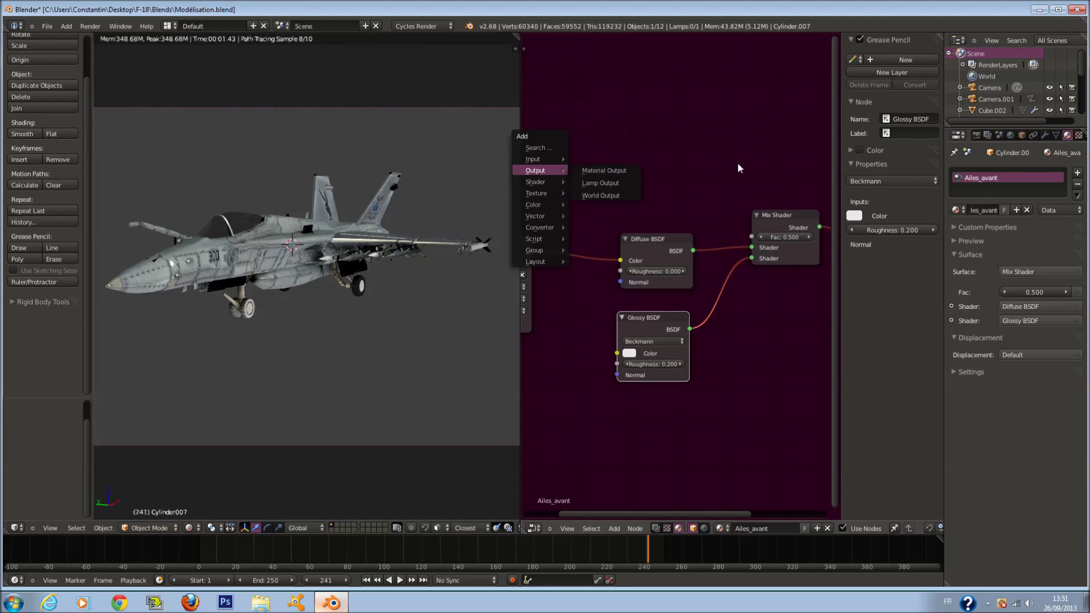
middle_drag(660, 277, 709, 343)
click(572, 310)
key(shift+d)
click(566, 195)
drag(575, 201, 802, 303)
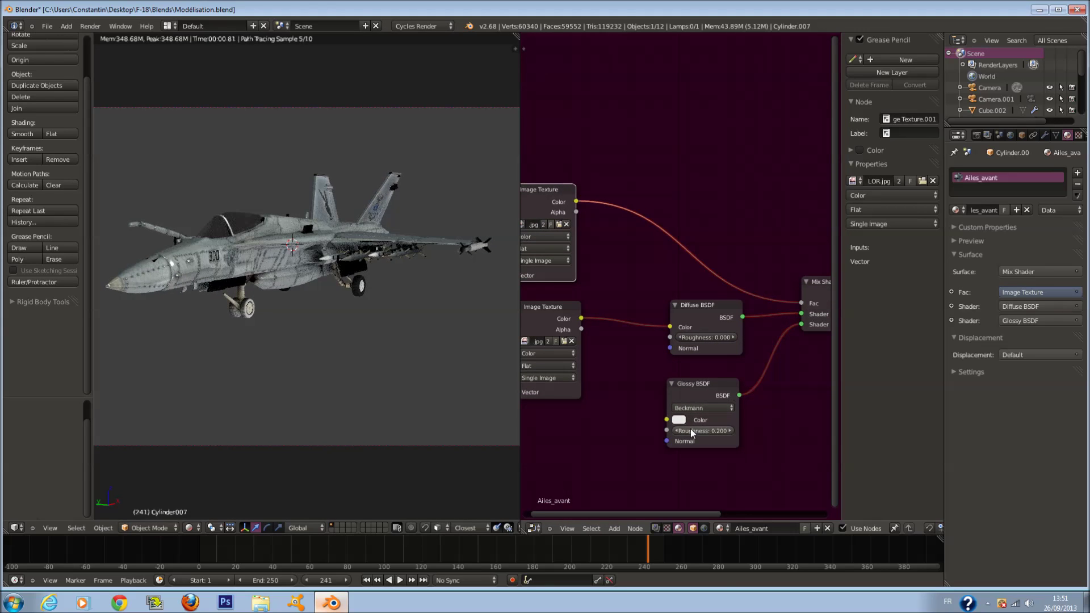
Step: Insert a ColorRamp between the upper Image Texture and the Mix Shader's Fac input, and save the file
key(shift+a)
mouse_move(639, 255)
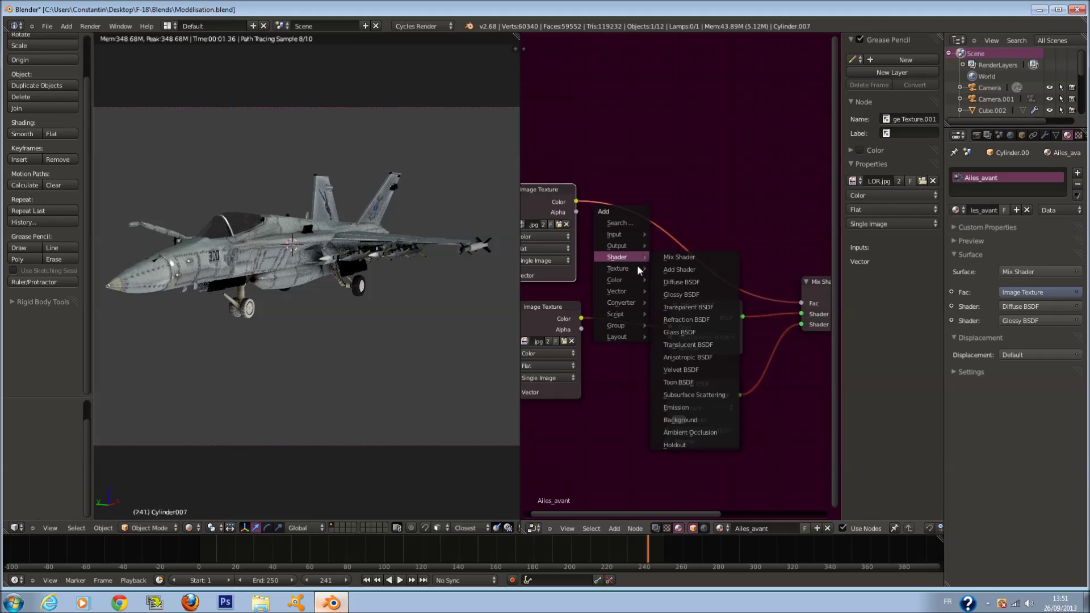
mouse_move(645, 301)
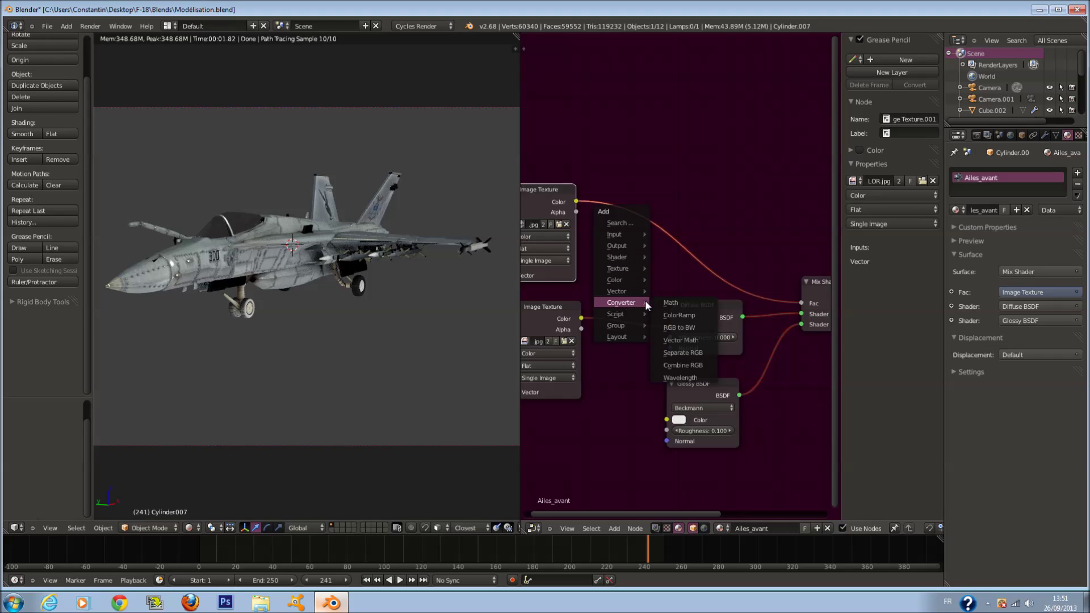
click(679, 315)
click(652, 142)
middle_drag(500, 216, 406, 230)
key(ctrl+s)
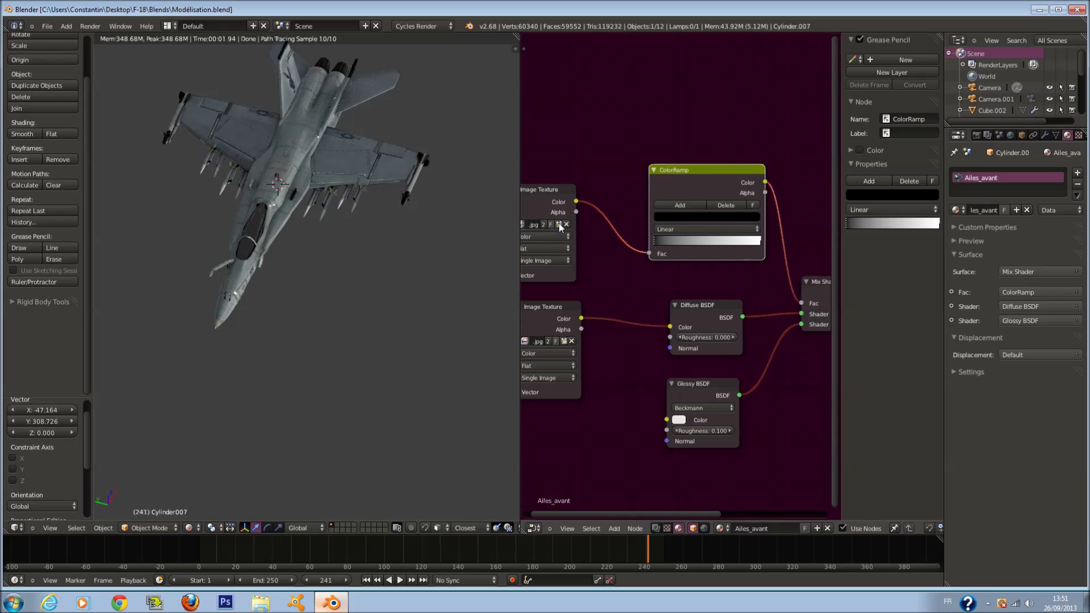
Step: Set the upper Image Texture to Non-Color Data and load Ailes_avant_texture1_CRB_SPEC.png into it
click(554, 236)
click(551, 223)
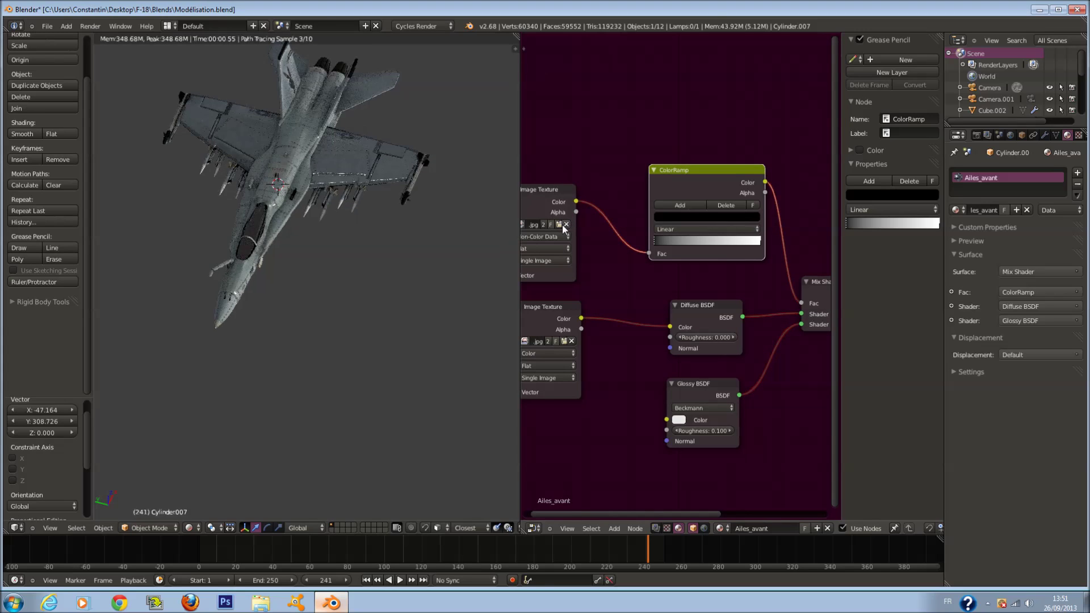
click(559, 225)
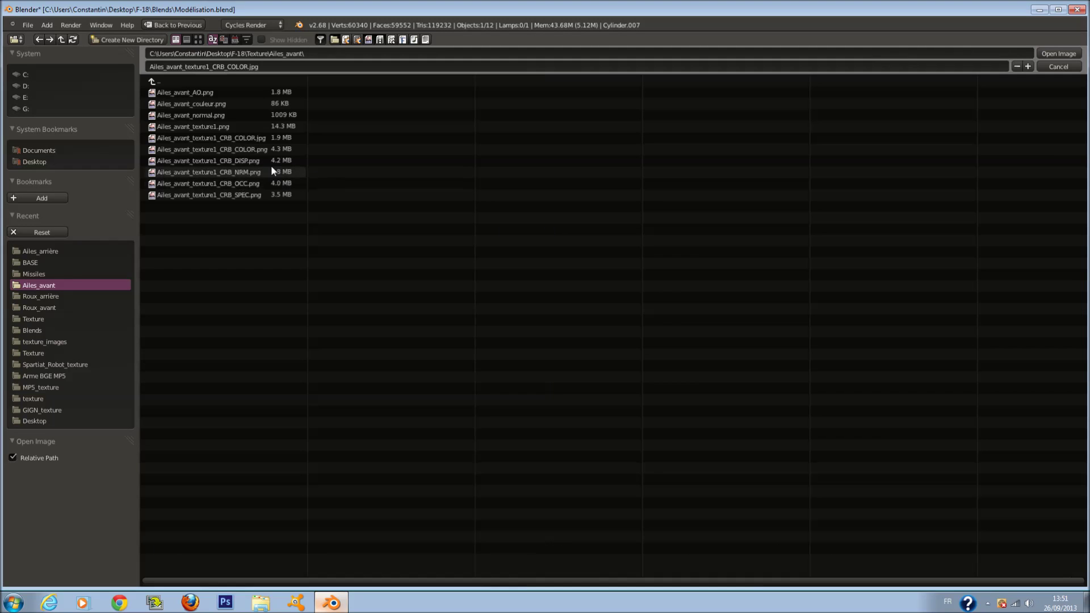
click(273, 196)
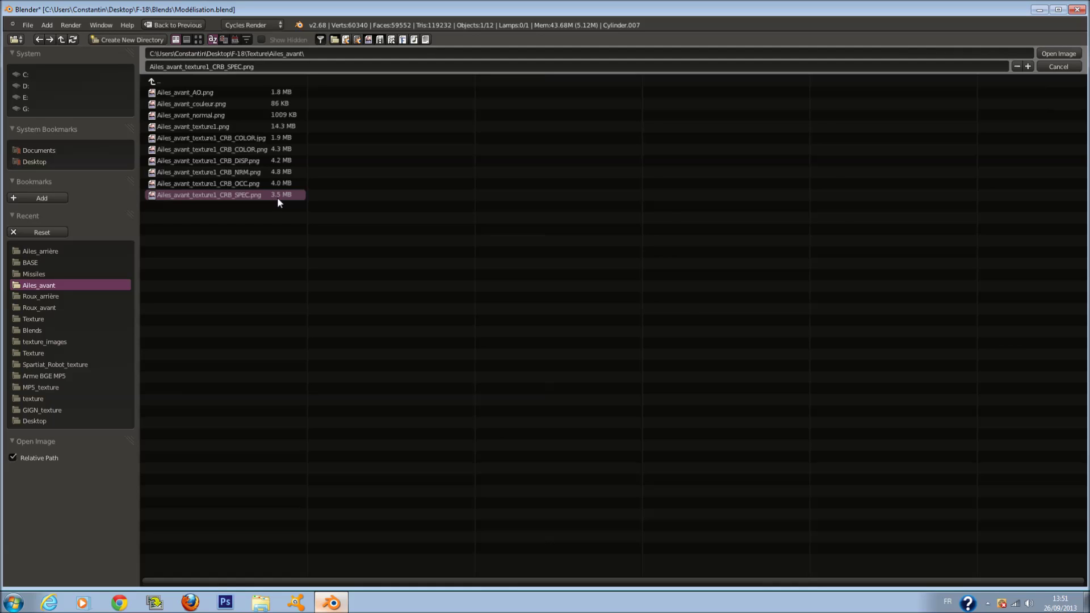
click(1058, 55)
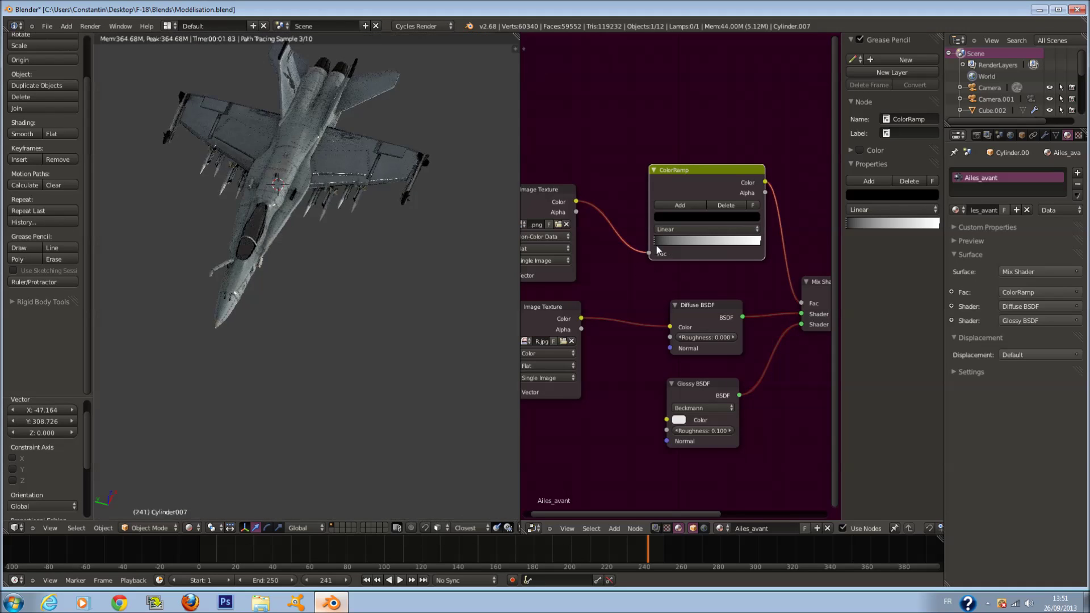
Step: Move the wing ColorRamp's black stop about a third of the way along and change the ramp's interpolation mode
drag(656, 241, 692, 241)
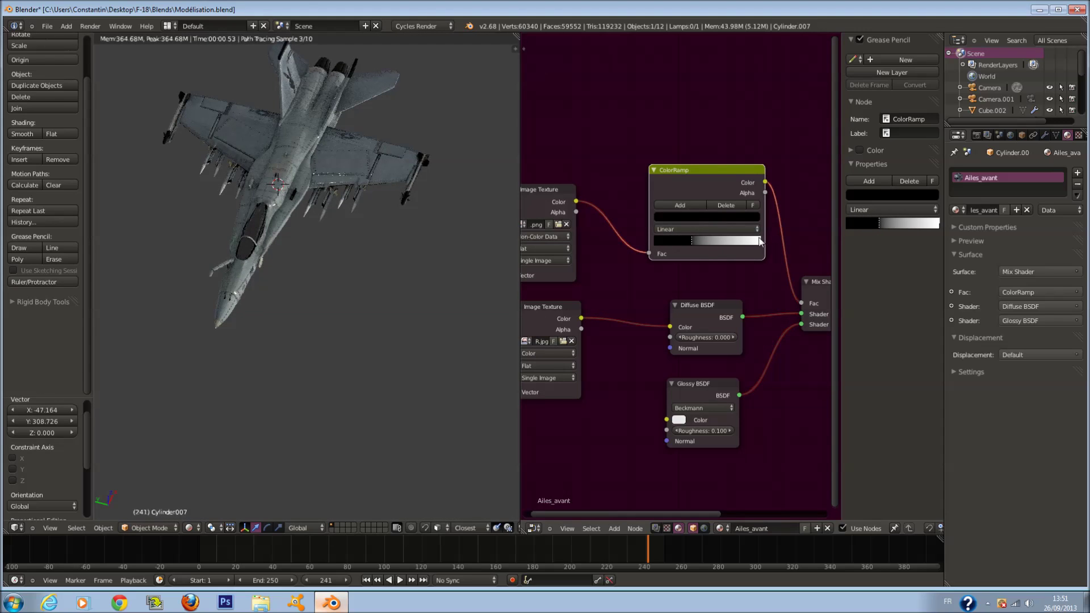
click(716, 229)
click(691, 185)
Step: Select the fuselage, readjust the stops of its material's ColorRamp, and save the file
middle_drag(346, 236, 352, 215)
right_click(352, 210)
scroll(352, 210, up, 5)
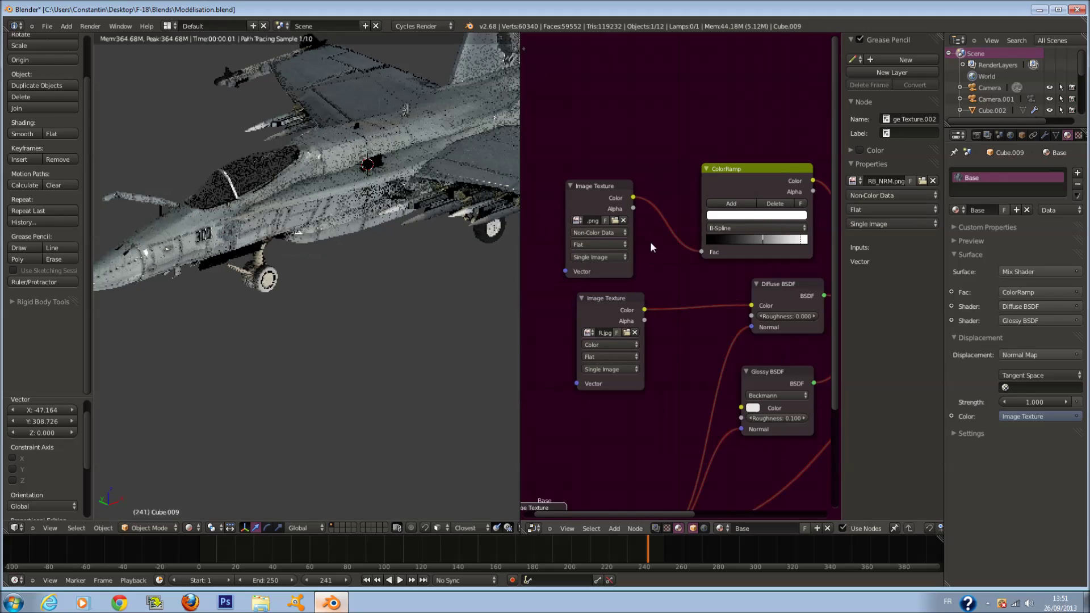
mouse_move(750, 241)
mouse_down()
mouse_move(737, 240)
mouse_move(789, 247)
mouse_move(752, 245)
mouse_up()
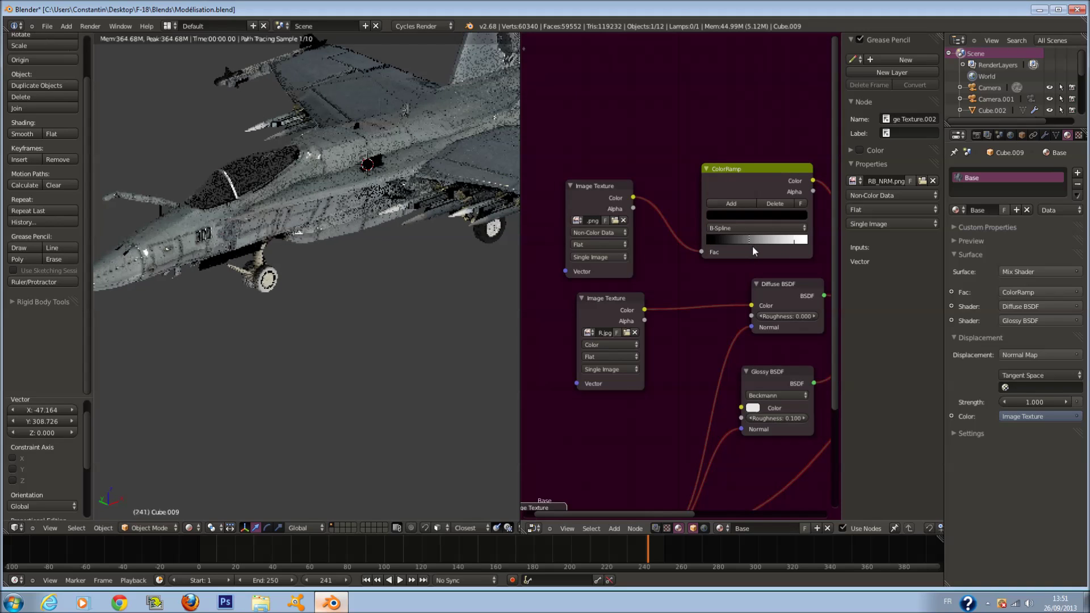
key(ctrl+s)
click(527, 318)
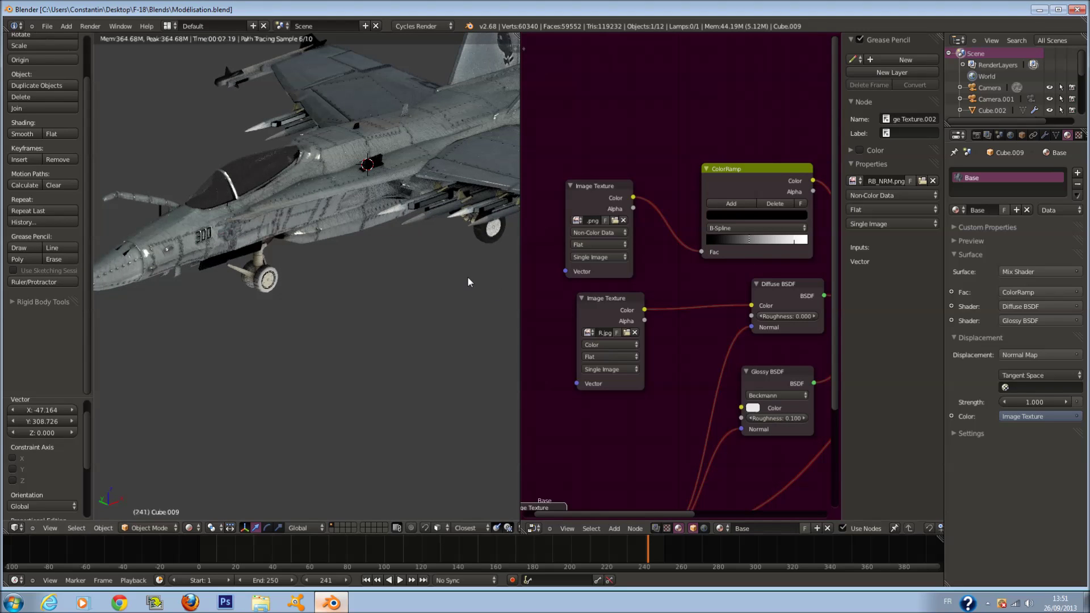
Step: Examine the aircraft's rendered preview from the camera angle and at closer range
key(KP_0)
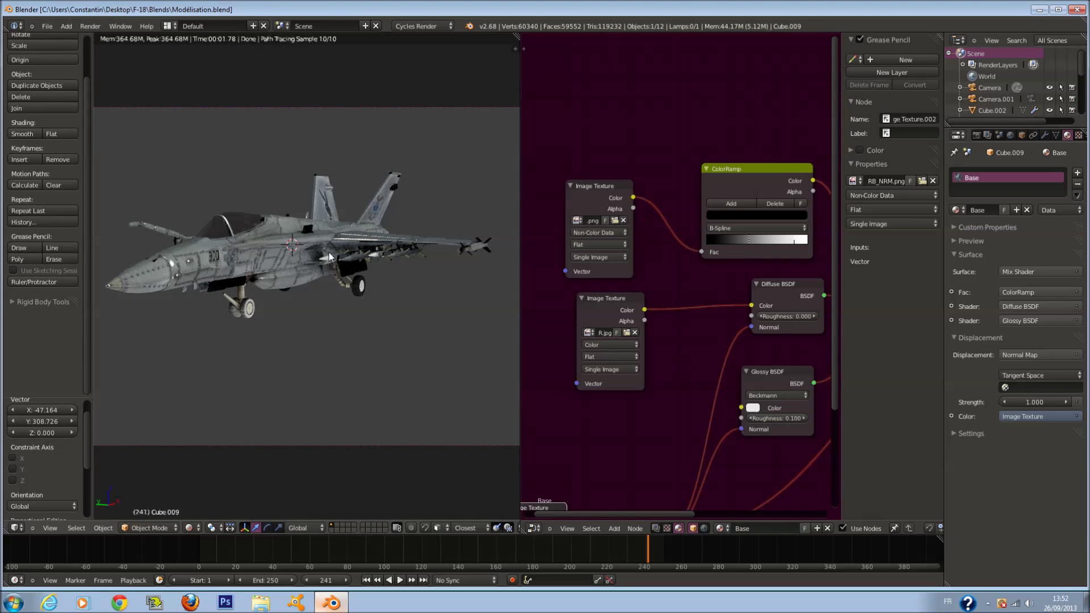
scroll(299, 263, up, 1)
scroll(298, 264, up, 1)
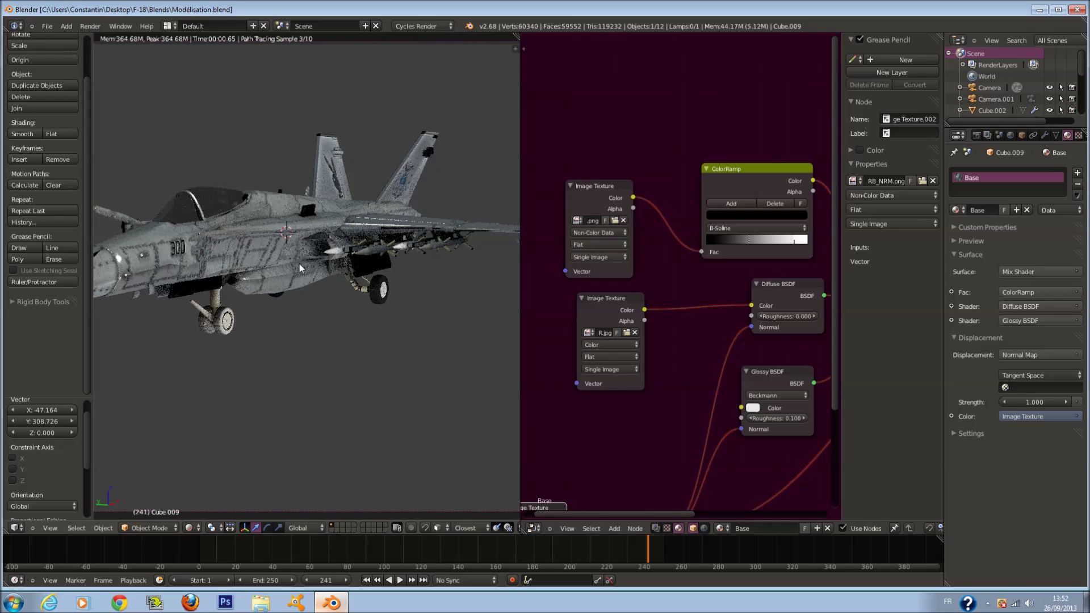
Step: Readjust the light stop of the fuselage material's ColorRamp while viewing the aircraft from the camera angle
scroll(298, 263, down, 2)
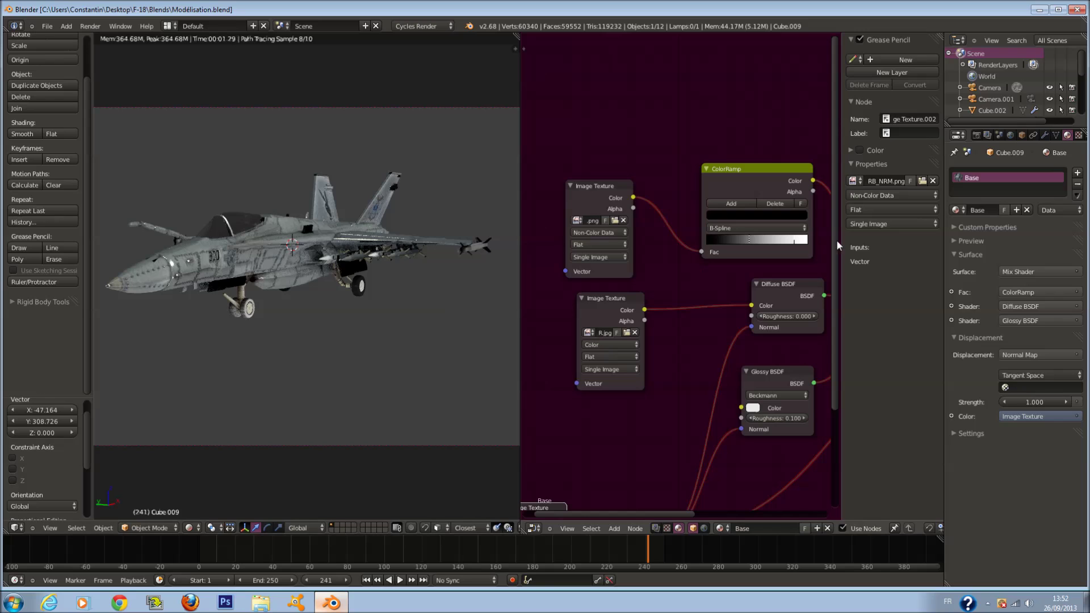
drag(797, 241, 759, 243)
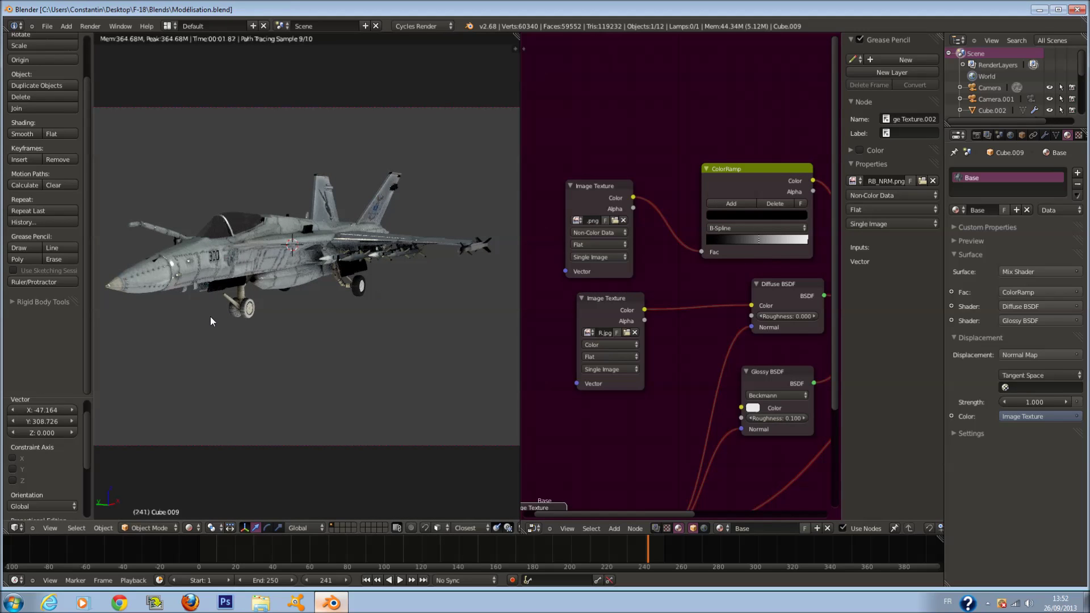
Step: Compare the material nodes of the front wheel, missiles, front wing and fuselage by selecting each part in the rendered preview
right_click(241, 306)
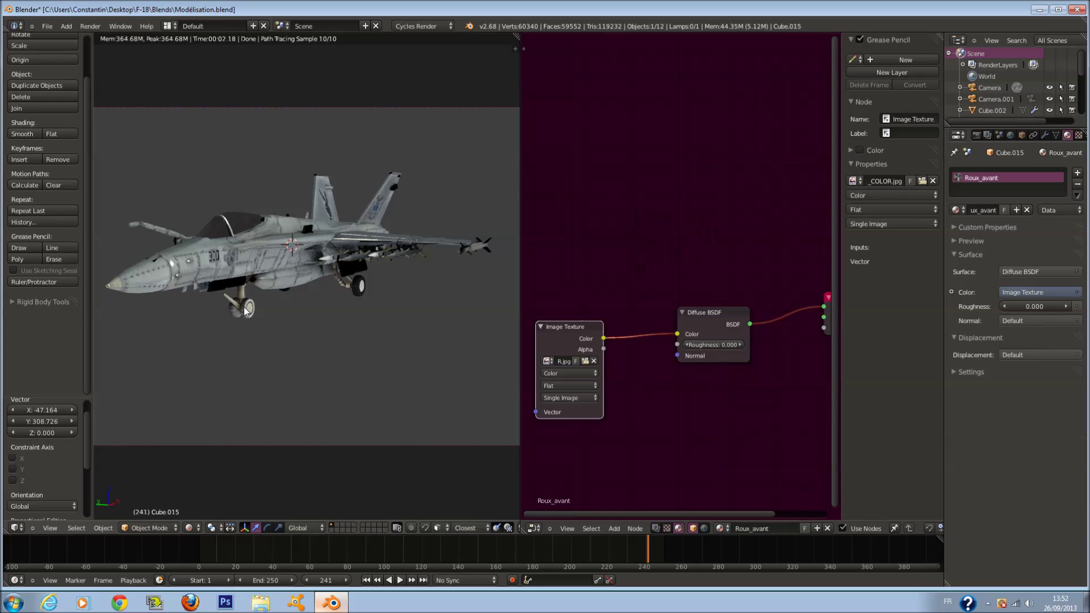
right_click(407, 253)
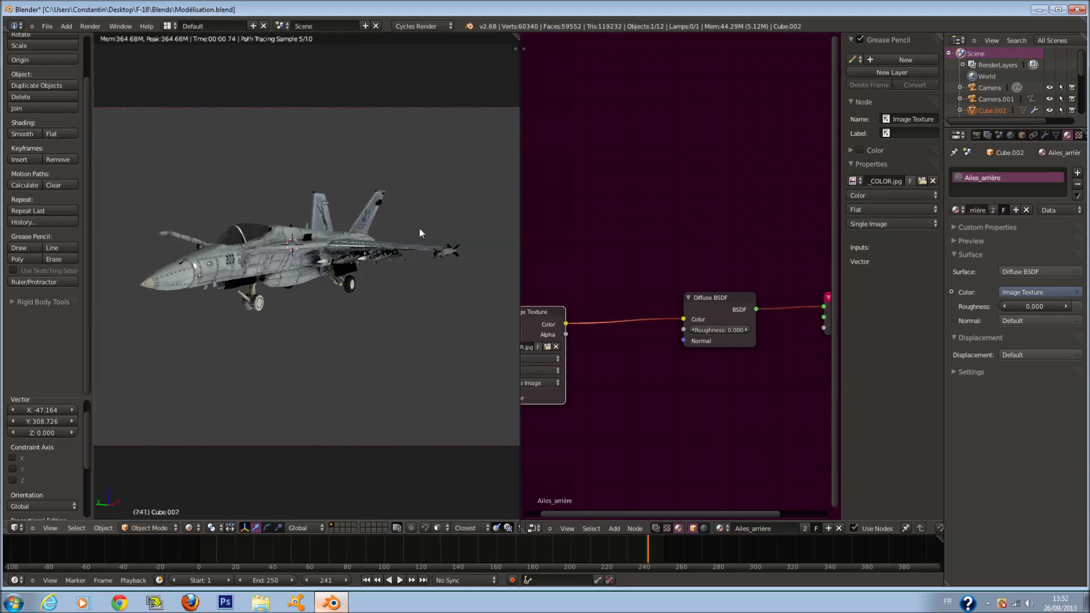
right_click(435, 230)
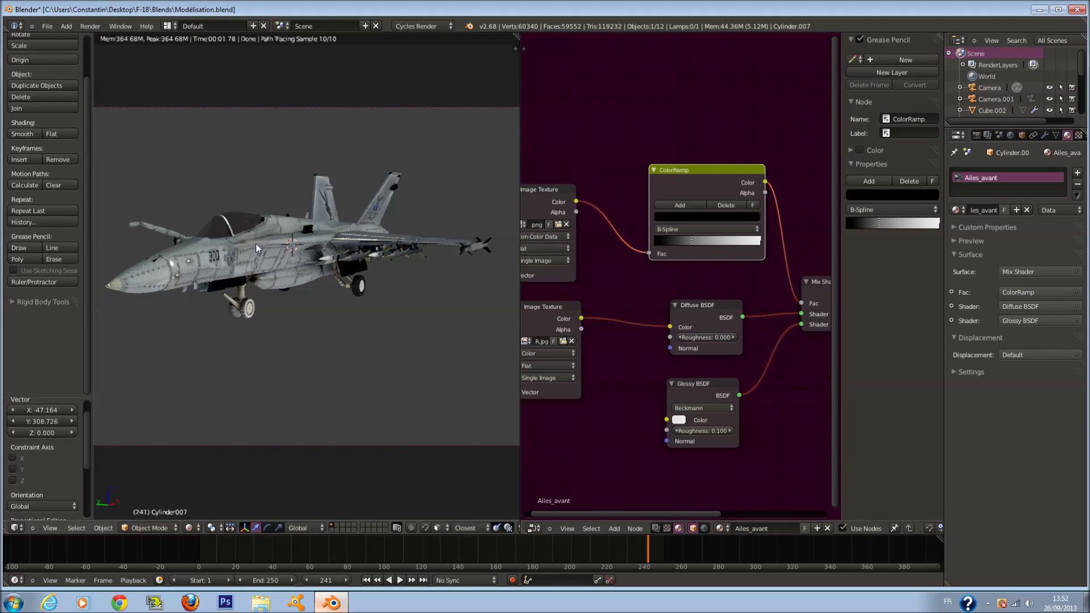
right_click(255, 243)
scroll(387, 291, up, 5)
middle_drag(383, 270, 428, 288)
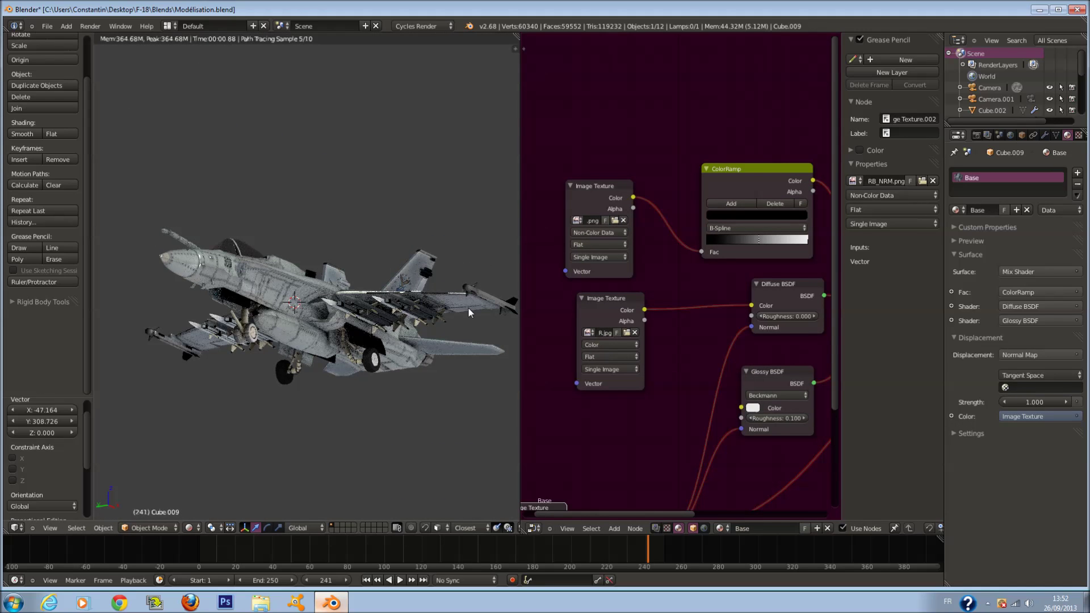
right_click(468, 299)
scroll(704, 383, down, 1)
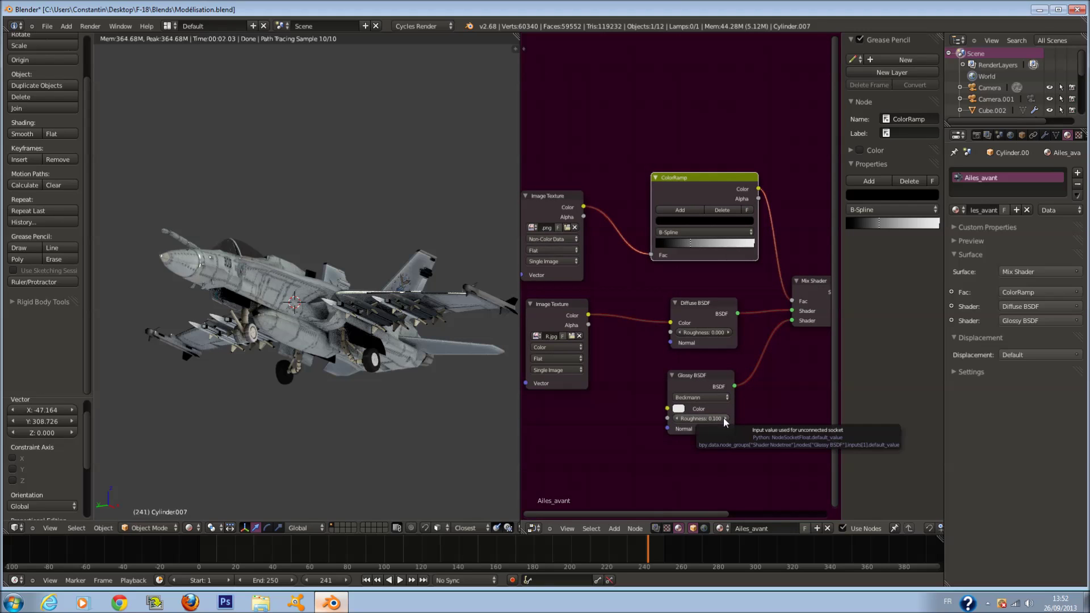
Step: Select the fuselage, move the white stop of its ColorRamp close to the light end, and save the file
right_click(323, 274)
middle_drag(783, 295, 710, 237)
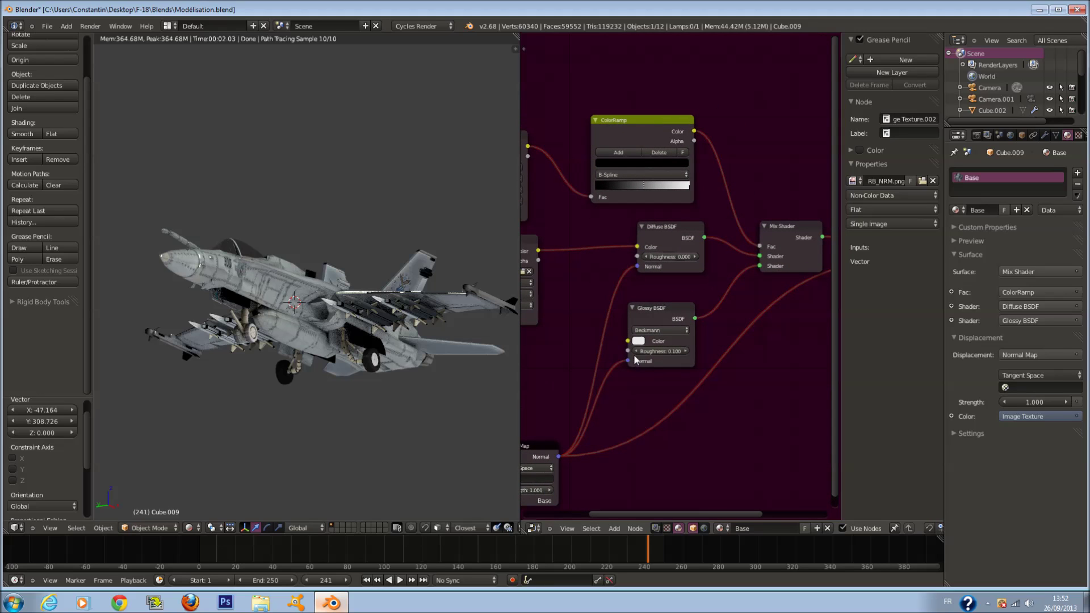
drag(644, 185, 680, 204)
key(ctrl+s)
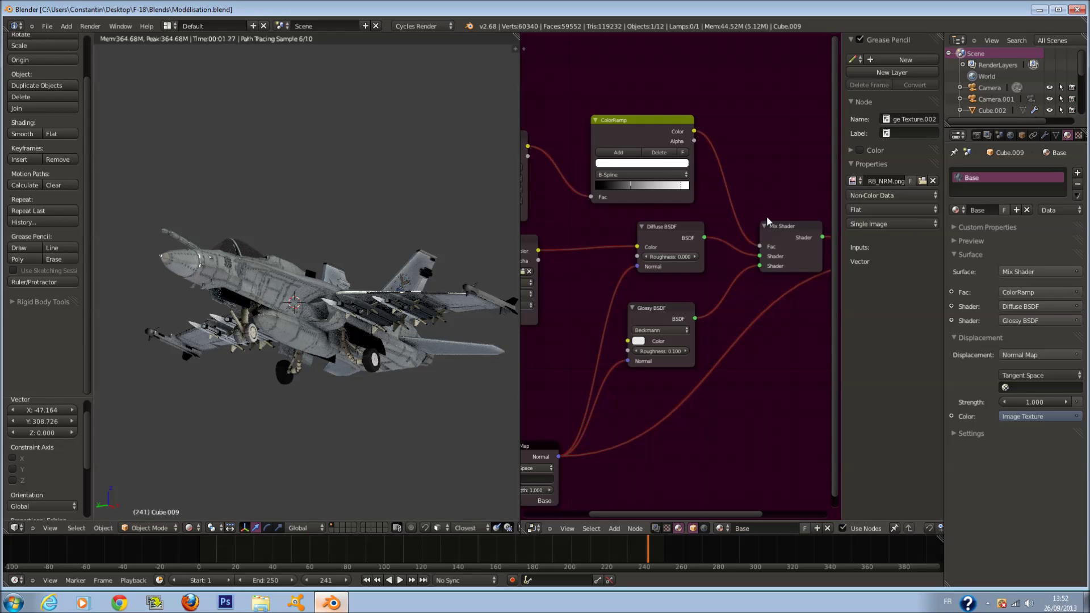
Step: Try swapping the Mix Shader's inputs, move the ColorRamp's black stop toward the light end, and restore the Diffuse and Glossy links
mouse_move(760, 256)
mouse_down()
mouse_move(760, 267)
mouse_move(745, 249)
mouse_up()
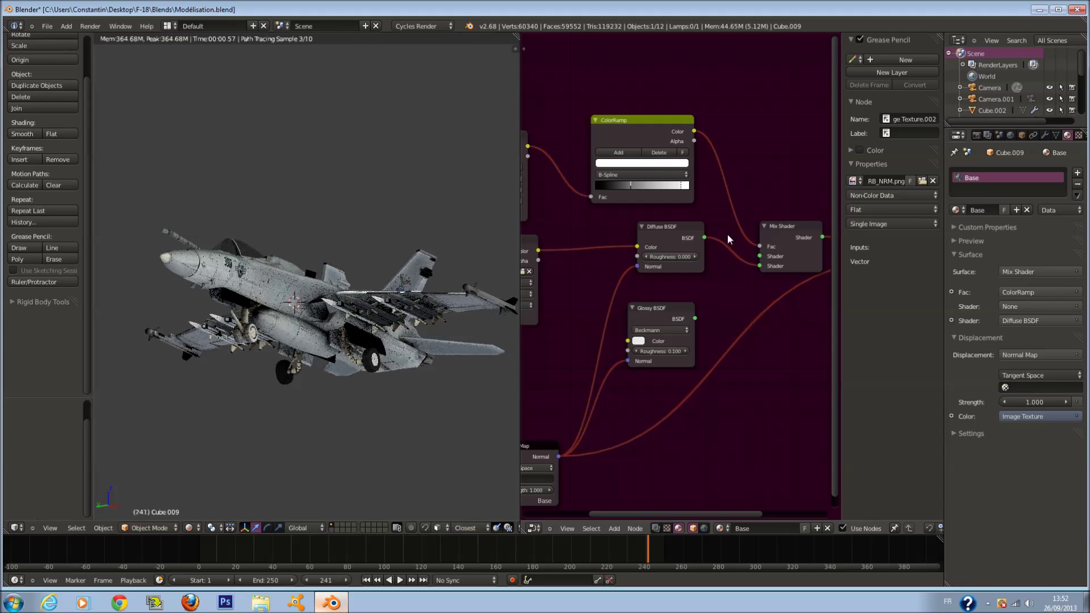
drag(631, 186, 659, 195)
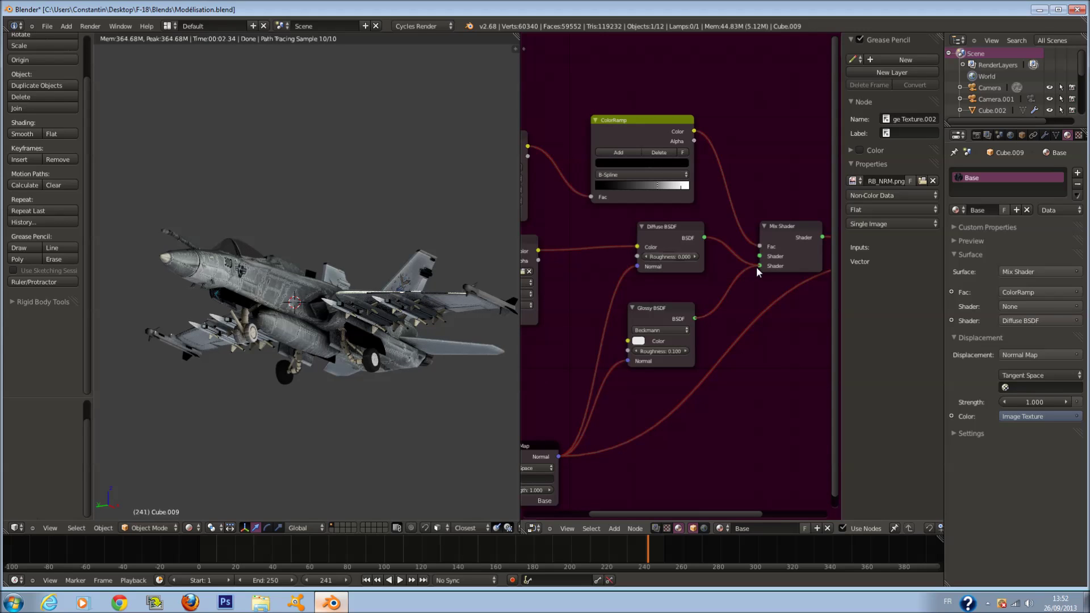
drag(759, 267, 759, 265)
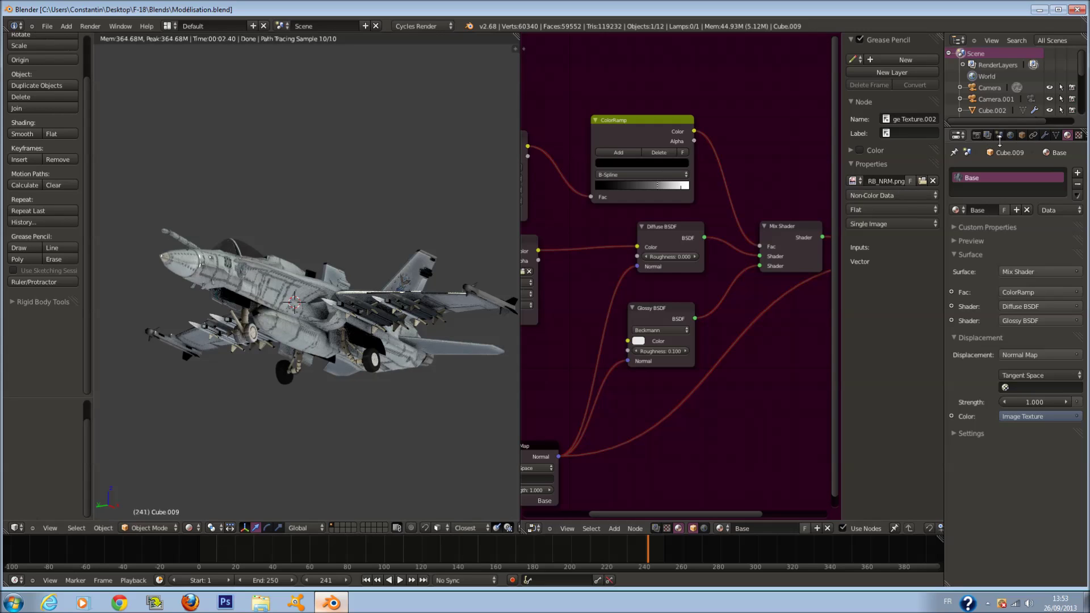
Step: Enable nodes for the World, set its background colour to black and the Ambient Occlusion factor to 0.05
click(1010, 135)
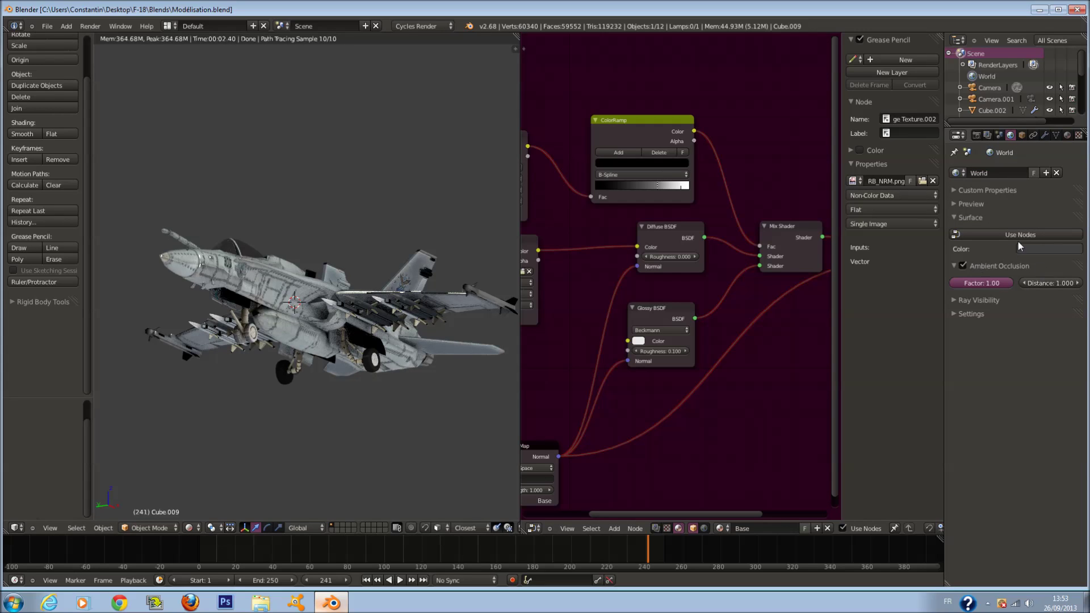
click(1019, 236)
click(1036, 256)
drag(1062, 152, 1064, 214)
click(989, 305)
key(BackSpace)
text(.05)
key(Return)
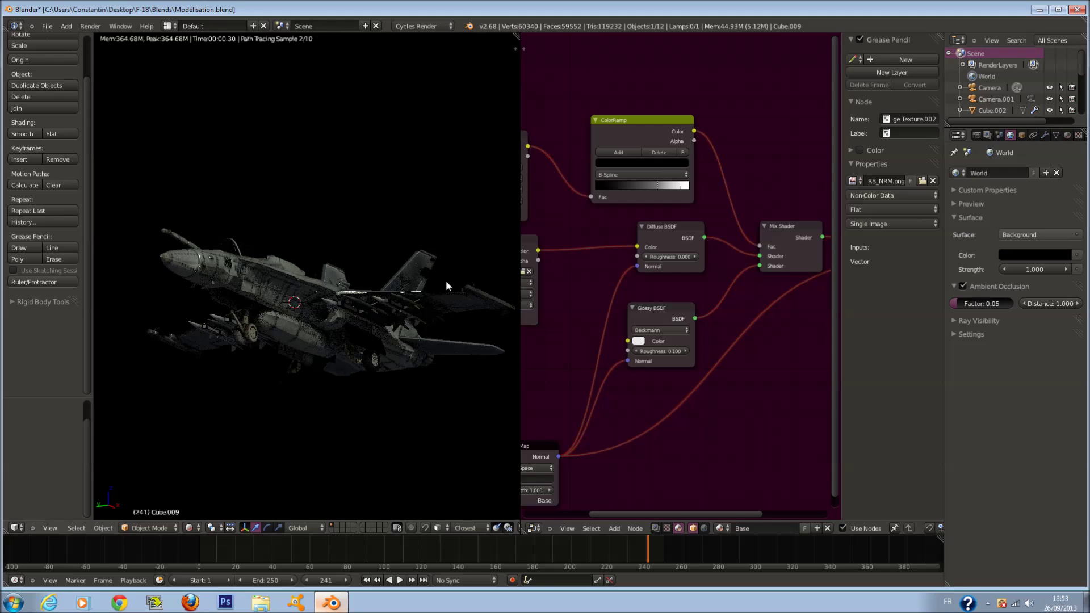
Step: Select the missiles under the wings, display the scene in wireframe, and save the file
mouse_move(443, 243)
middle_down()
mouse_move(446, 255)
mouse_move(398, 195)
middle_up()
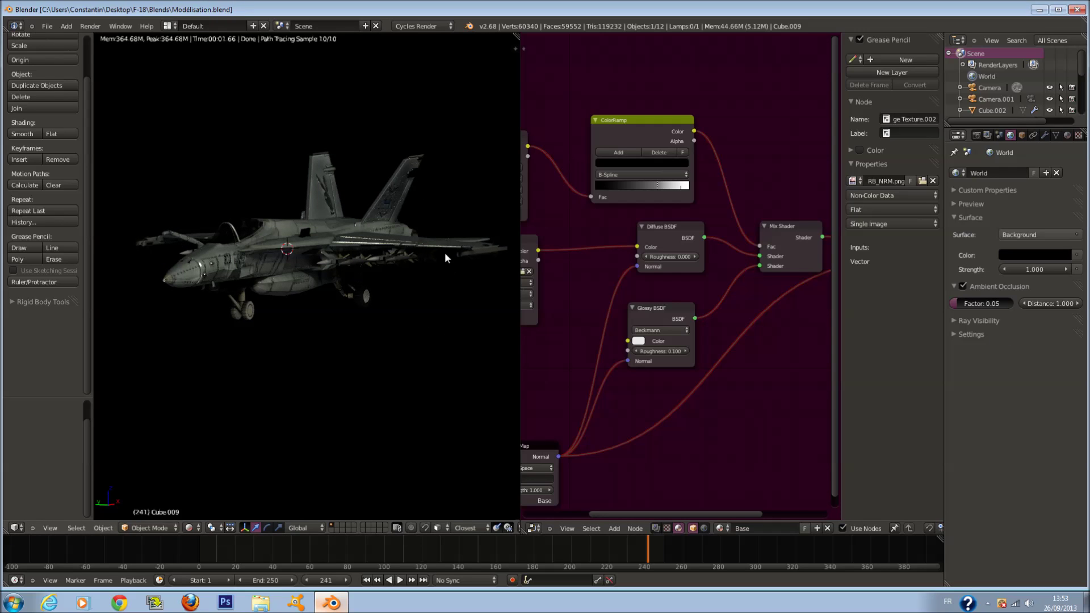
right_click(356, 291)
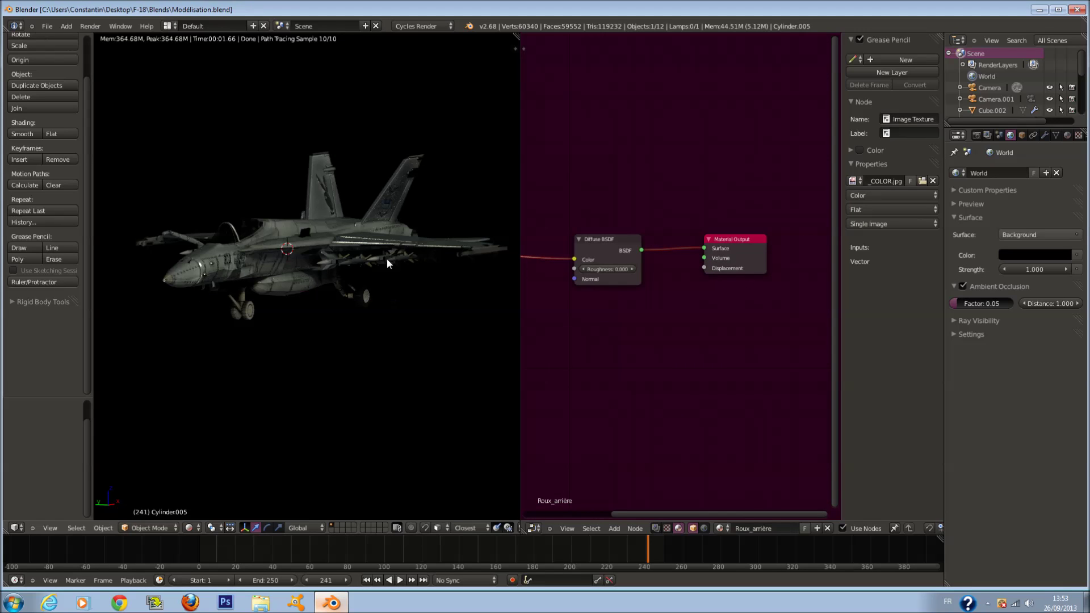
key(Home)
key(z)
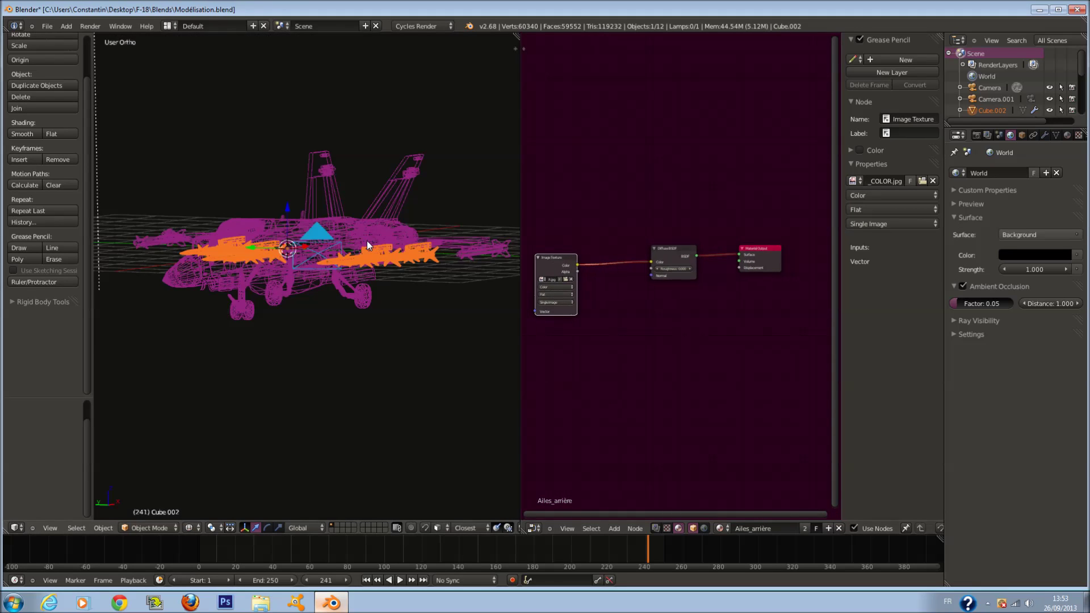
key(KP_5)
key(ctrl+s)
click(374, 266)
scroll(538, 250, down, 1)
Step: Move the Material Output away, insert a Mix Shader between it and the missiles' Diffuse BSDF, and save the file
drag(686, 269, 771, 281)
click(771, 281)
scroll(653, 303, up, 1)
key(shift+a)
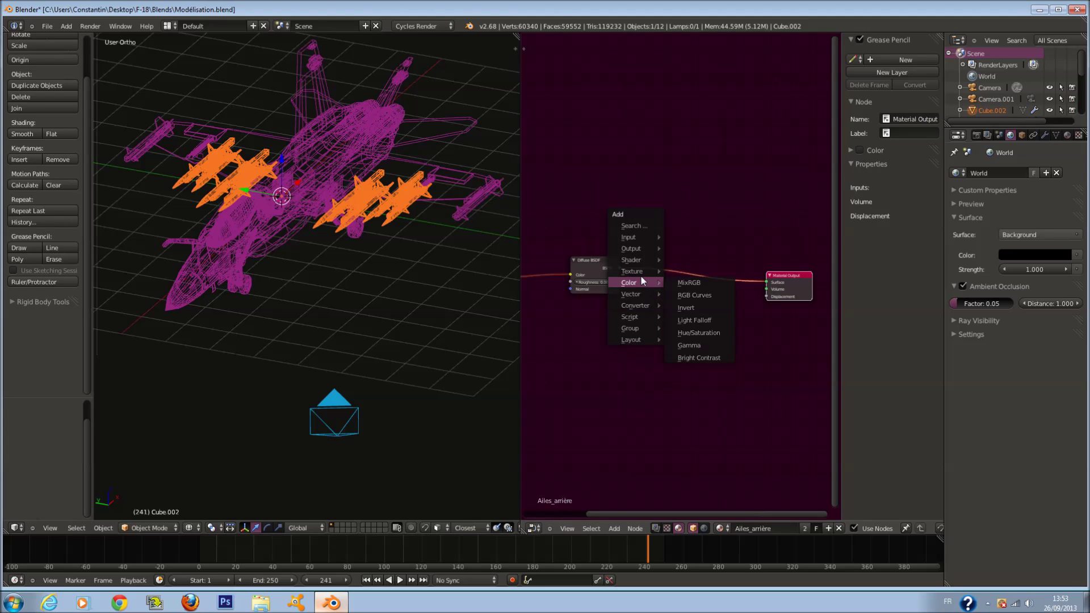
click(677, 260)
click(667, 255)
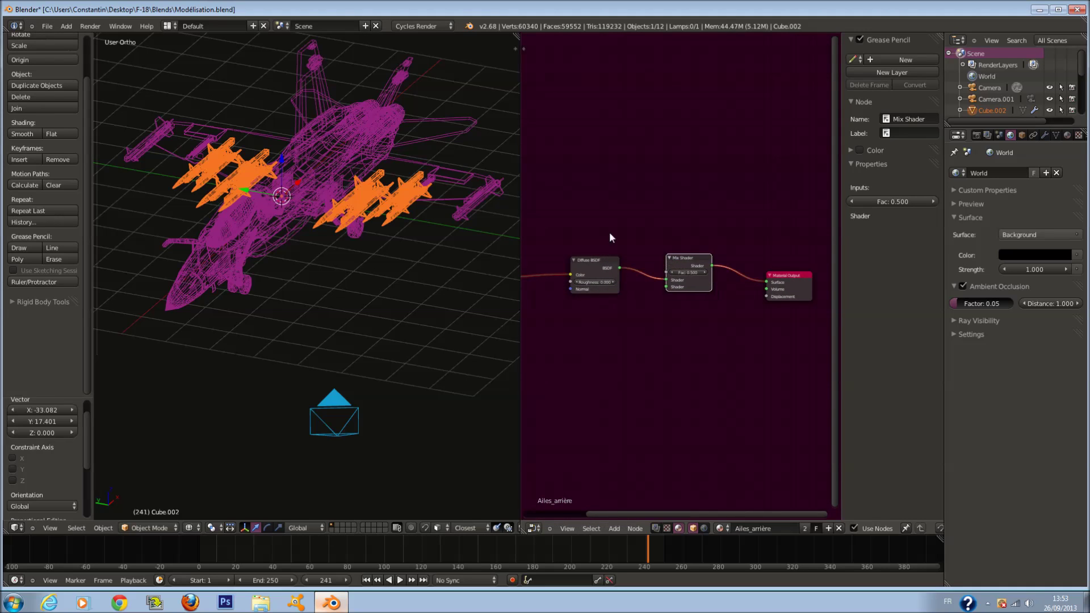
middle_drag(573, 225, 624, 252)
key(ctrl+s)
click(622, 282)
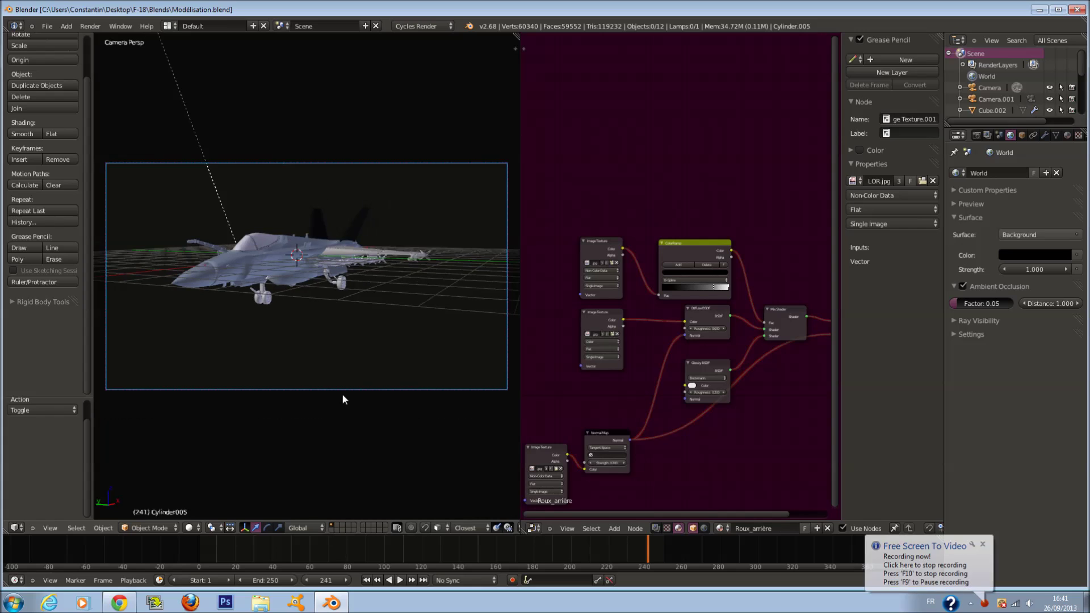
Step: Switch to the top orthographic view and extend the 3D viewport over the node editor
key(KP_7)
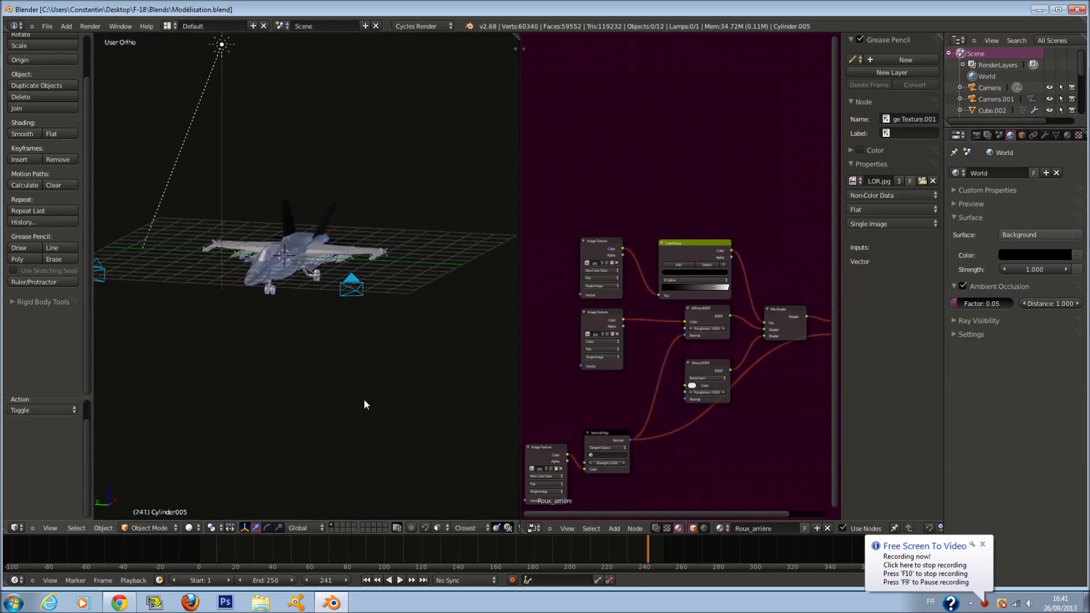
scroll(397, 322, down, 7)
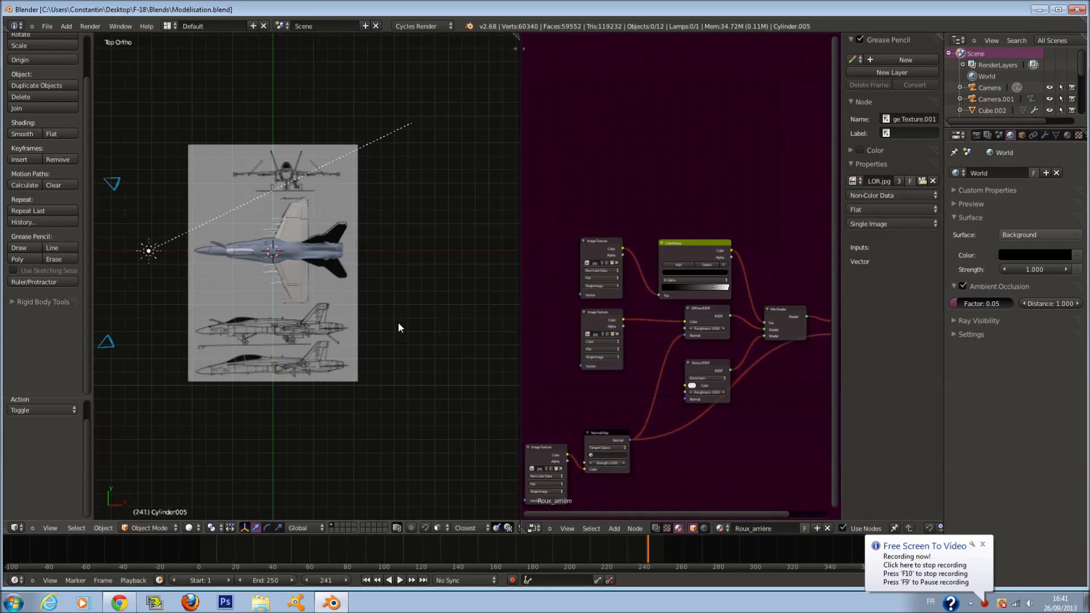
drag(517, 36, 670, 59)
shift+middle_drag(709, 228, 607, 229)
scroll(605, 230, down, 5)
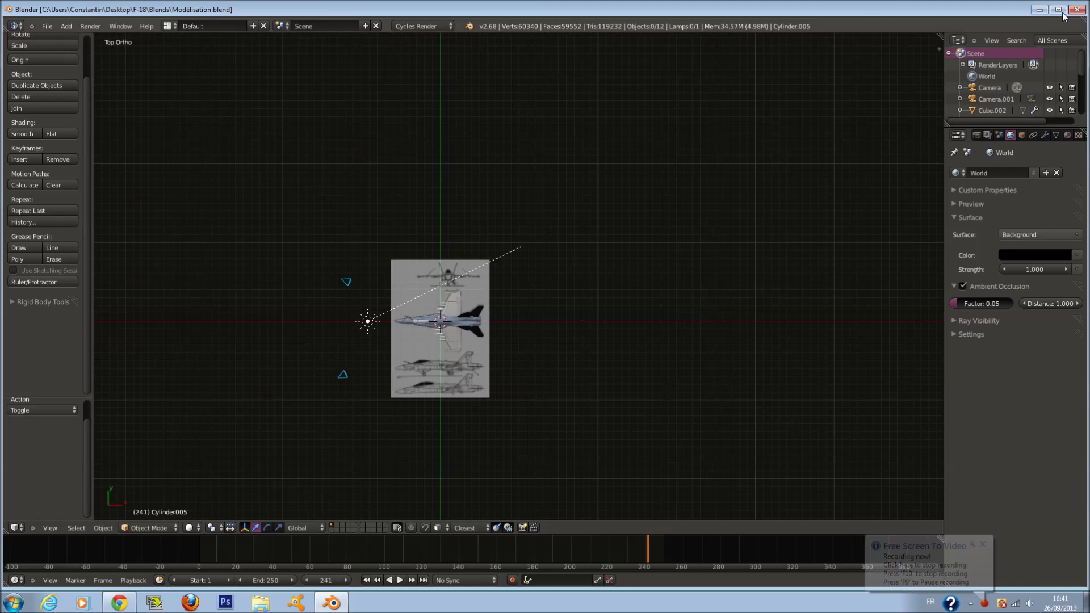
Step: Minimise Blender, open the desktop's F-18 folder, and move the porte image from texture_images to the desktop
click(1040, 10)
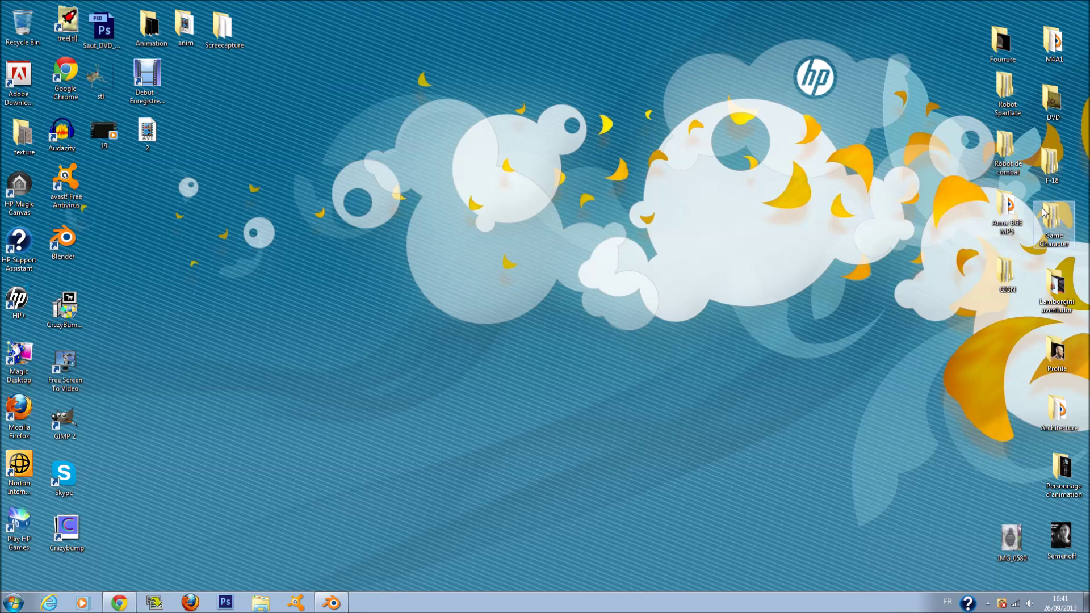
double_click(1071, 168)
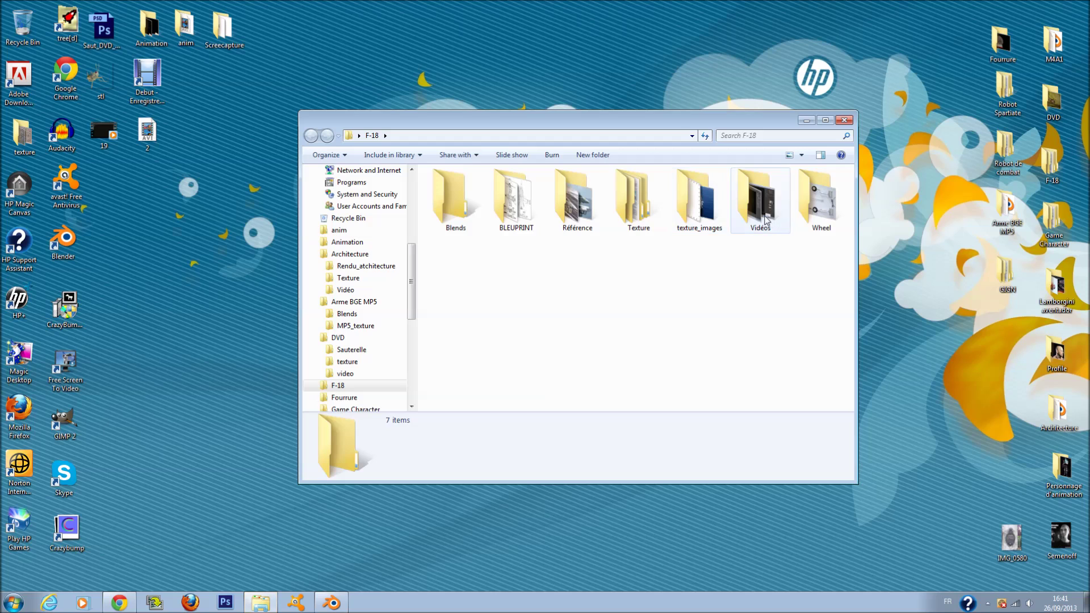
click(576, 199)
double_click(697, 201)
drag(517, 300, 168, 272)
click(312, 137)
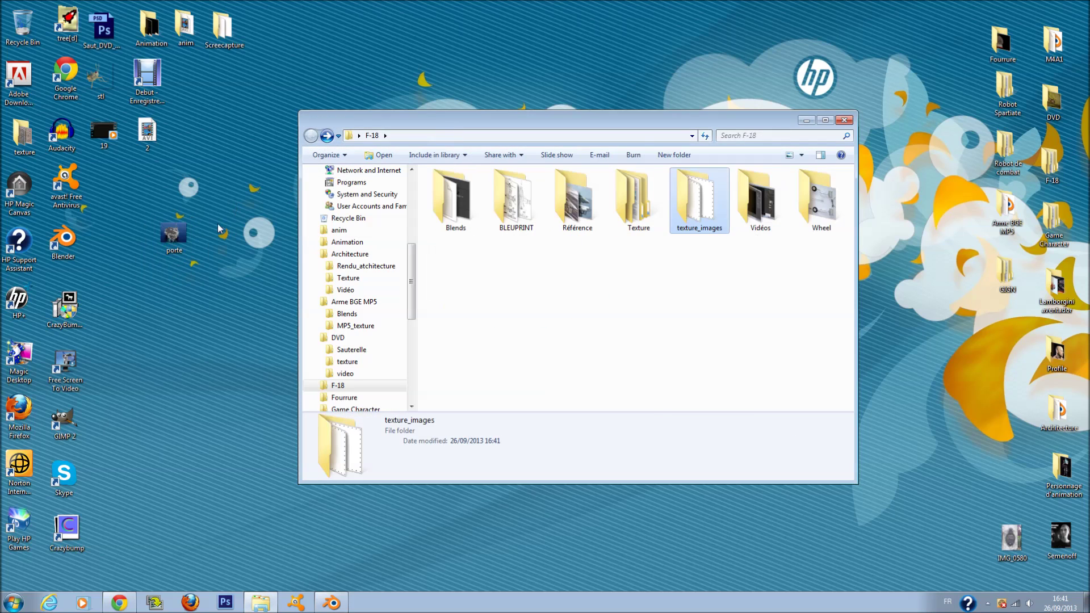
Step: Move the porte image from the desktop into the F-18 Référence folder, close the folder window, and return to Blender
drag(173, 233, 565, 202)
click(845, 119)
click(332, 602)
Step: Open the porte image from the F-18 Référence folder in Windows Photo Viewer and examine the aircraft carrier deck closely
click(261, 602)
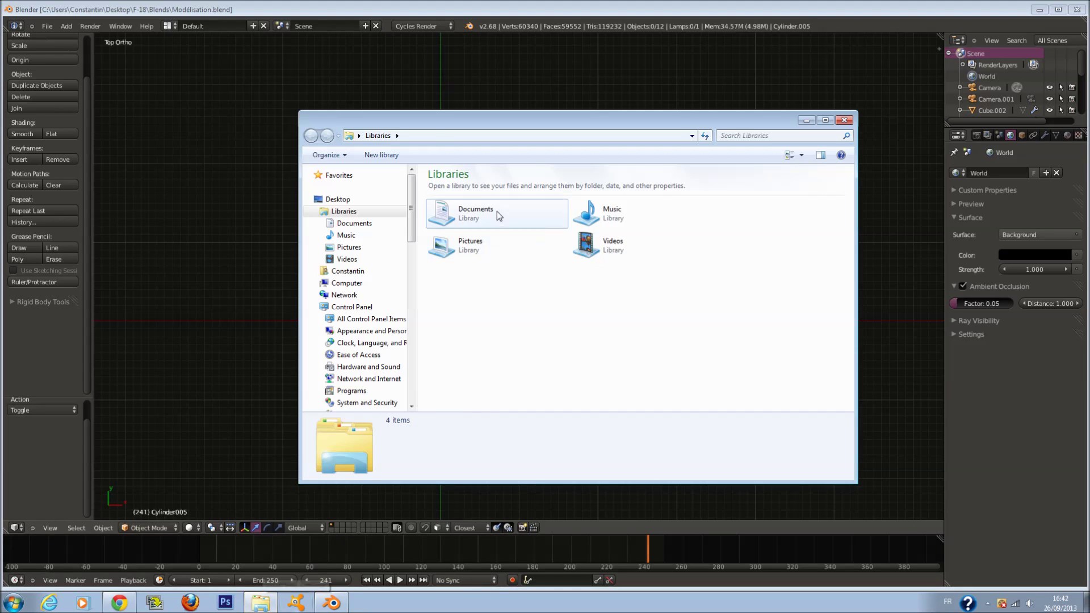
double_click(496, 211)
drag(846, 257, 850, 324)
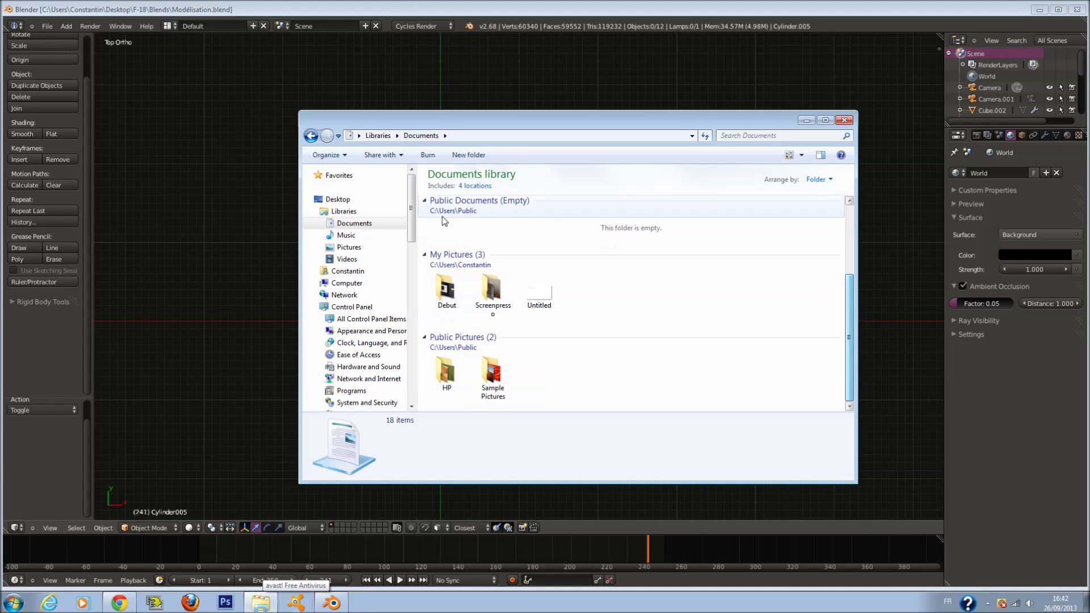
click(343, 211)
drag(413, 236, 413, 319)
click(338, 313)
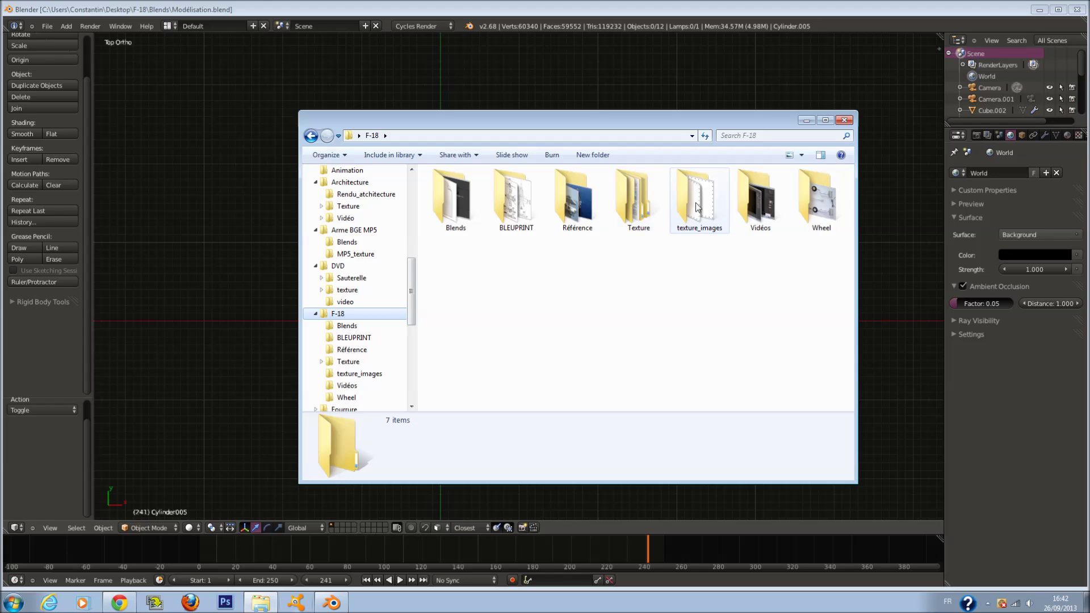
double_click(559, 200)
double_click(516, 270)
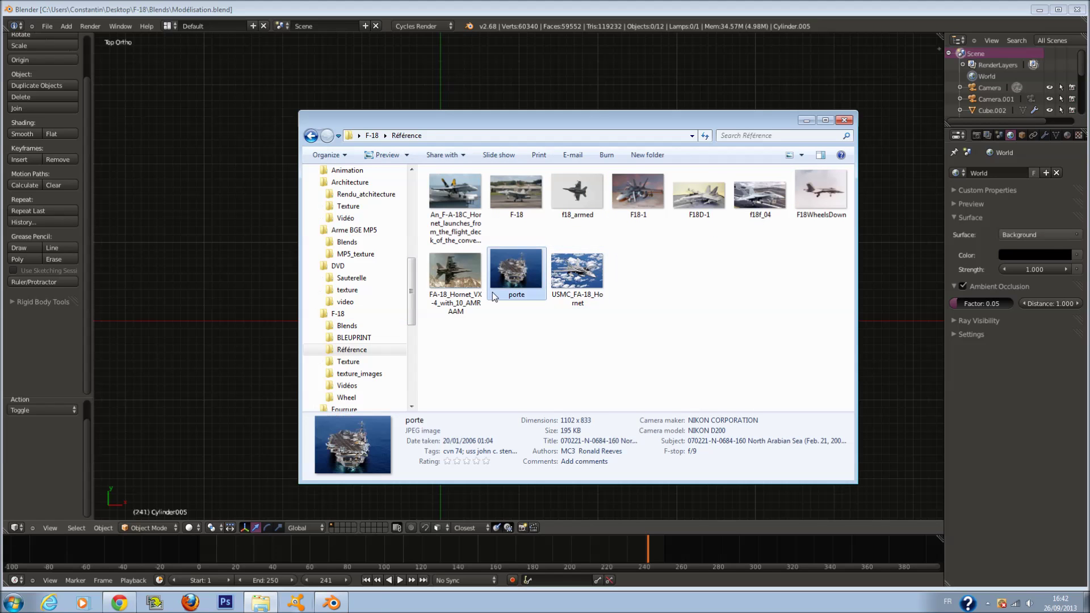
scroll(529, 298, up, 5)
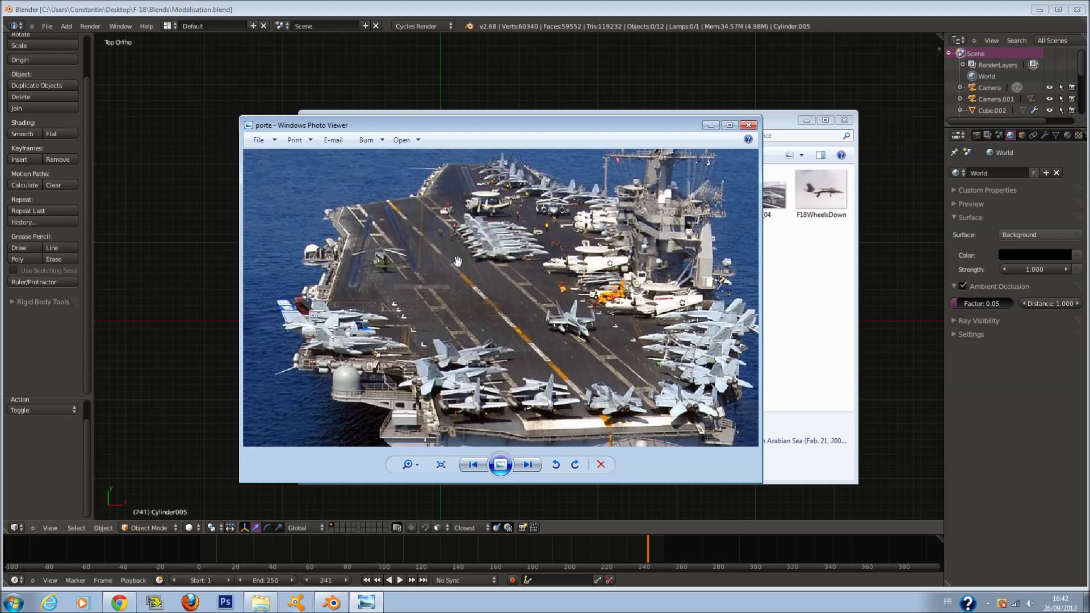
Step: Return to Blender, reset the 3D cursor to the scene centre, and add a cube there
click(197, 297)
scroll(454, 301, down, 3)
key(a)
key(a)
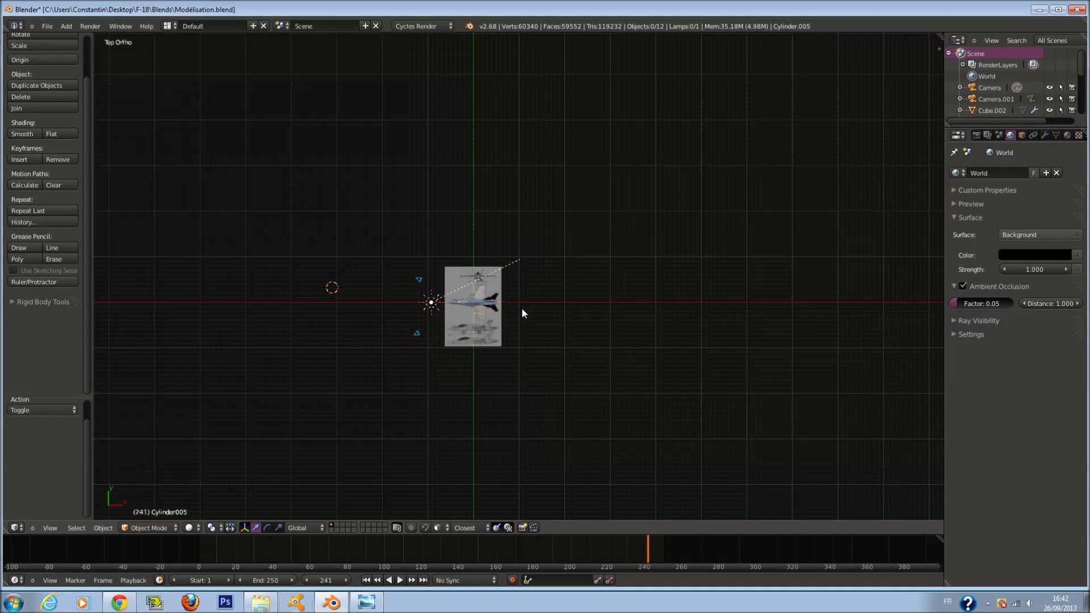
key(shift+c)
scroll(522, 310, down, 5)
key(shift+a)
mouse_move(521, 274)
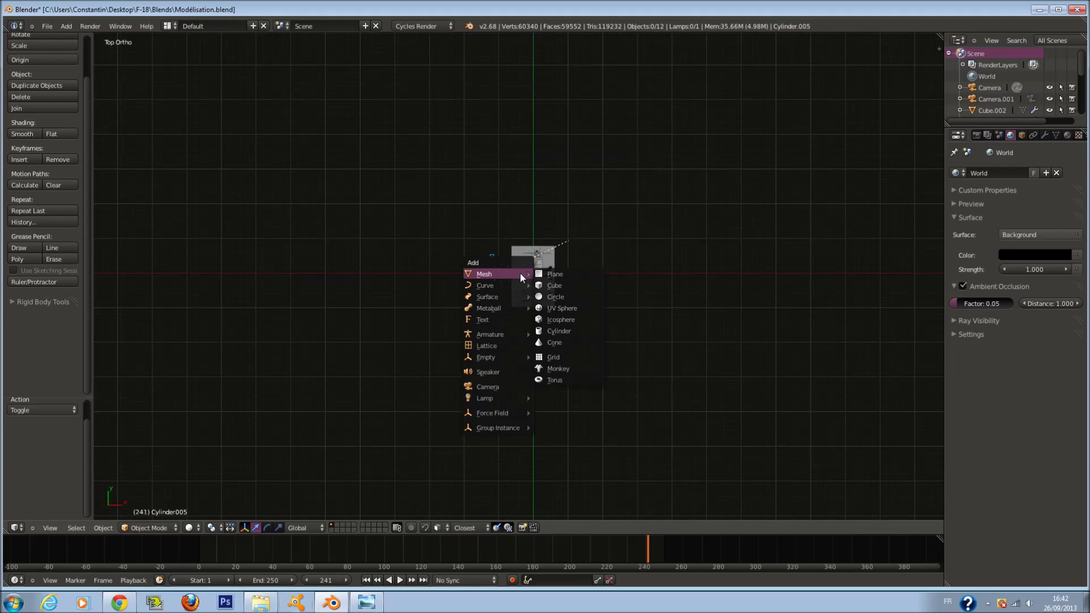
click(557, 282)
Step: In a wireframe side view, lower the cube to just beneath the wheels and shift it about 1.8 units toward the nose
key(KP_1)
key(KP_Decimal)
scroll(564, 283, down, 6)
drag(518, 241, 522, 369)
key(z)
scroll(545, 397, up, 2)
drag(546, 469, 413, 482)
key(KP_Decimal)
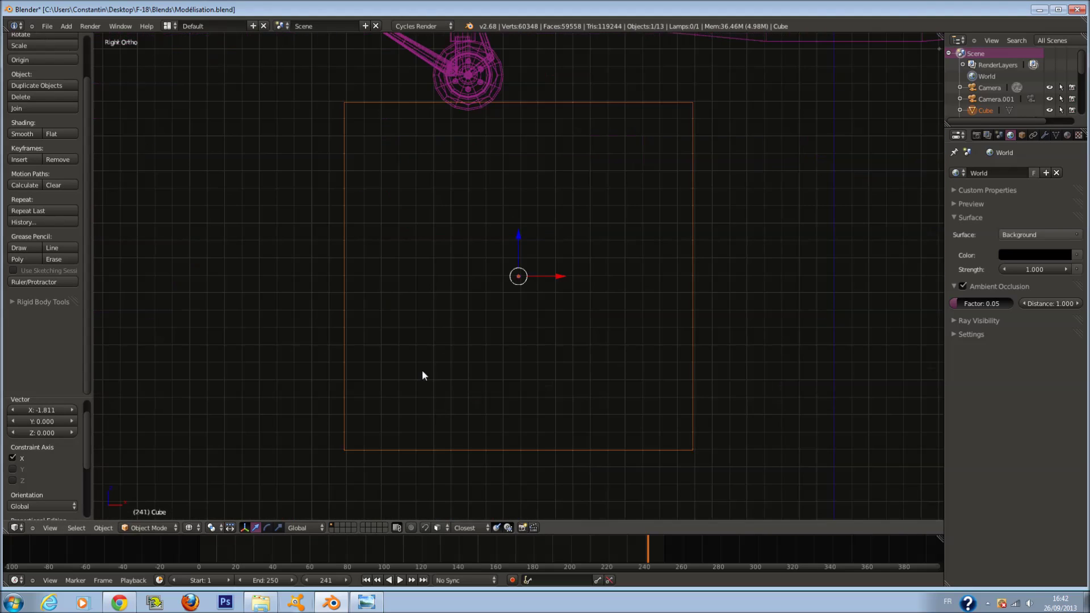
drag(517, 239, 519, 254)
Step: Scale the cube along the X axis by a factor of about 4.58
scroll(519, 253, down, 5)
key(s)
key(x)
click(888, 335)
scroll(659, 358, down, 4)
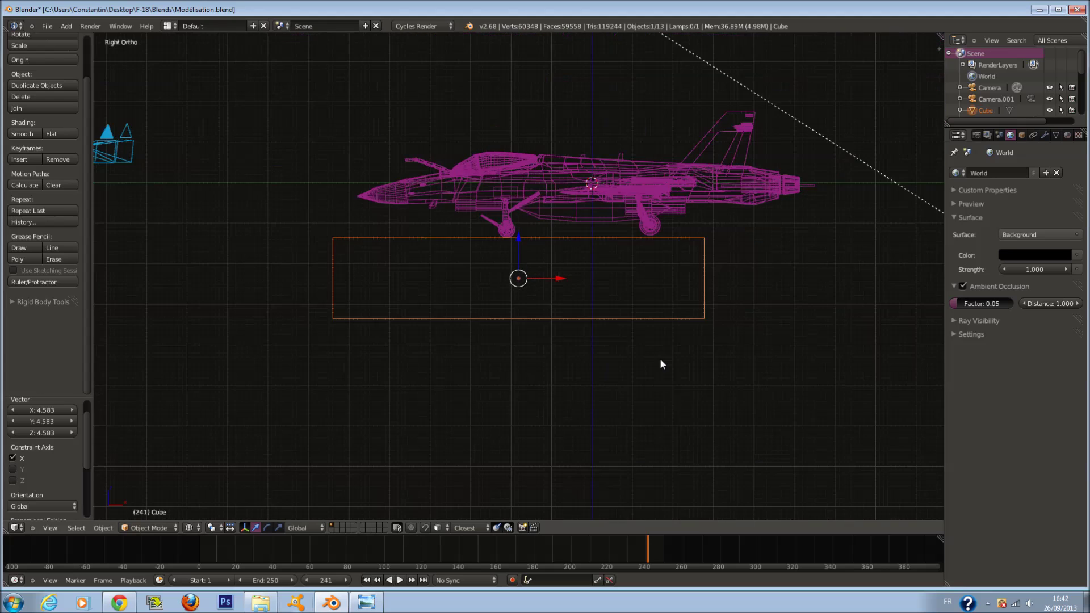
Step: In a shaded top view, scale the cube along the X axis by a factor of 10
scroll(648, 342, up, 1)
key(z)
key(KP_7)
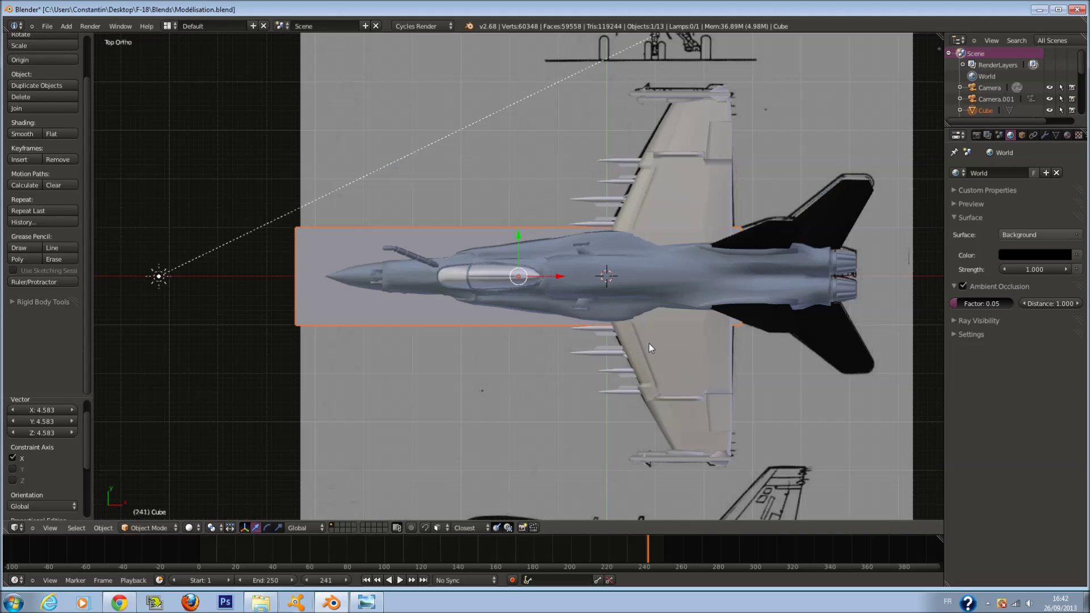
scroll(649, 343, down, 8)
key(s)
text(x)
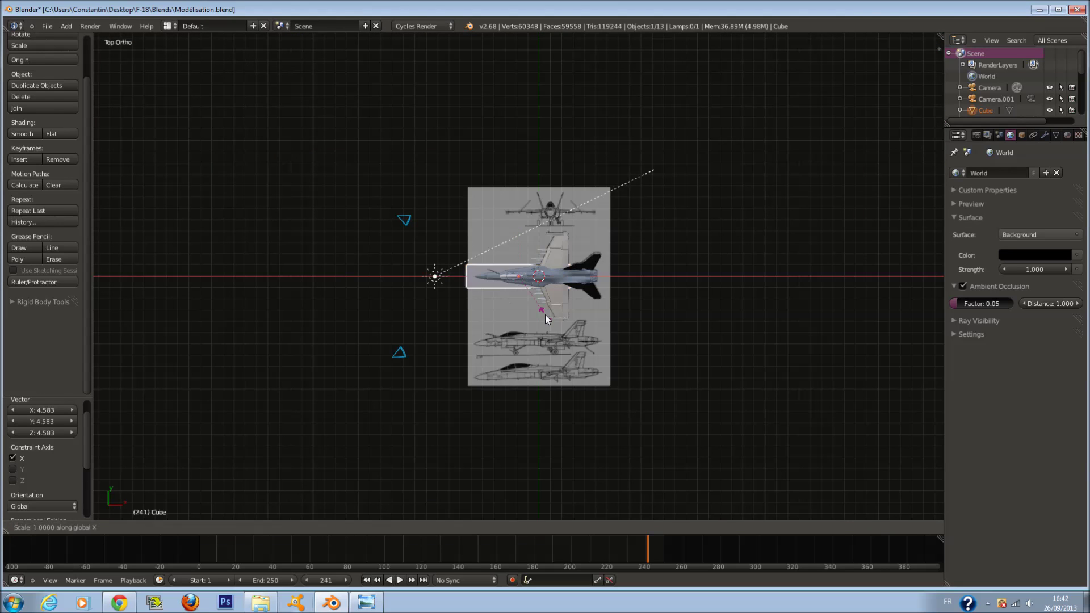
text(10)
key(Return)
scroll(545, 315, down, 5)
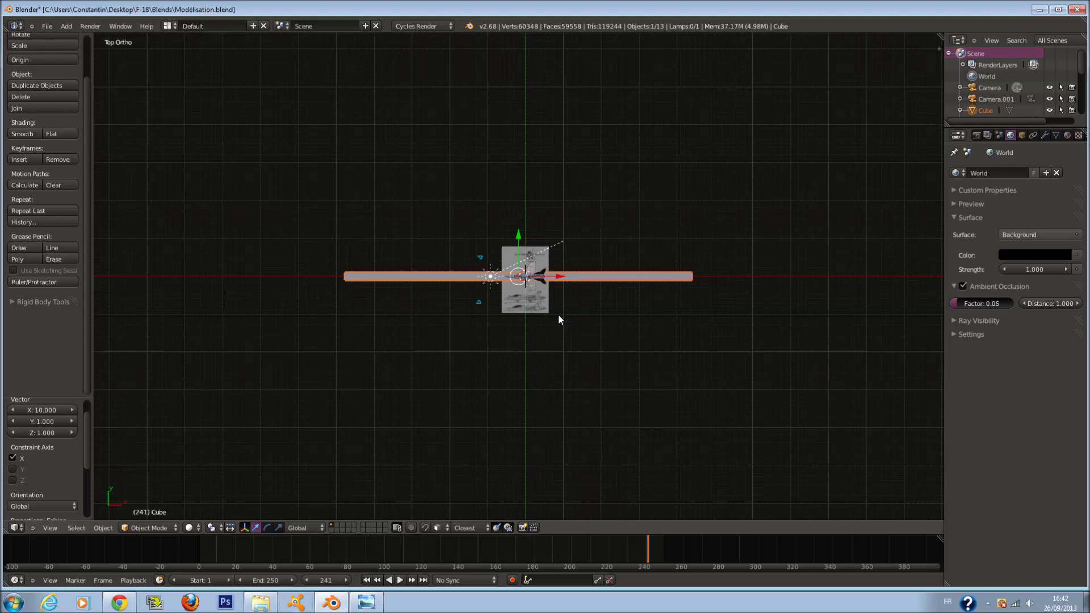
Step: Scale the cube along the Y axis by a factor of 109
scroll(558, 319, up, 2)
key(s)
key(y)
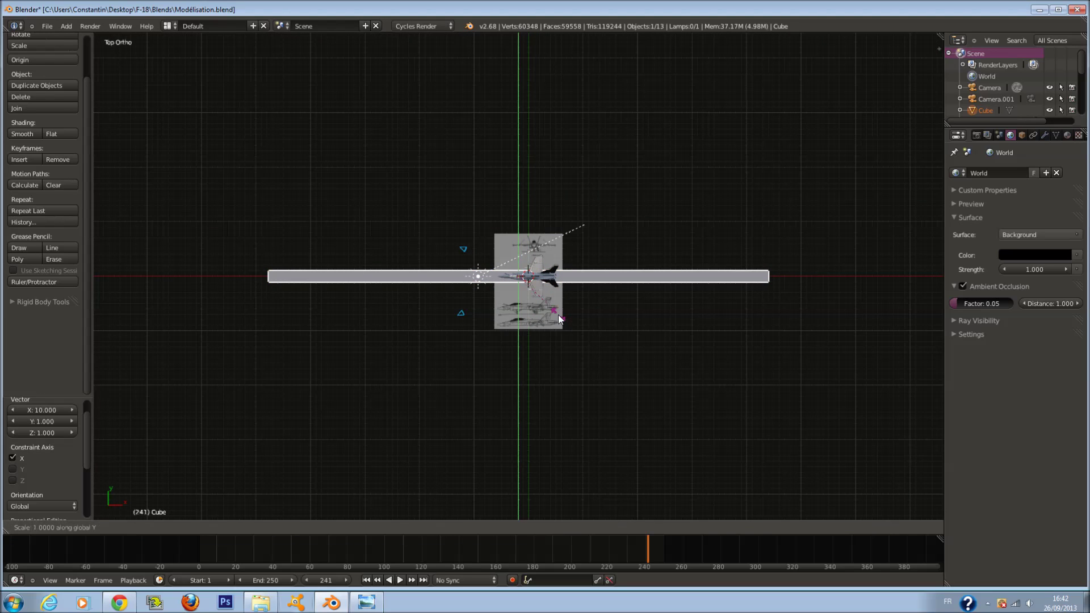
text(109)
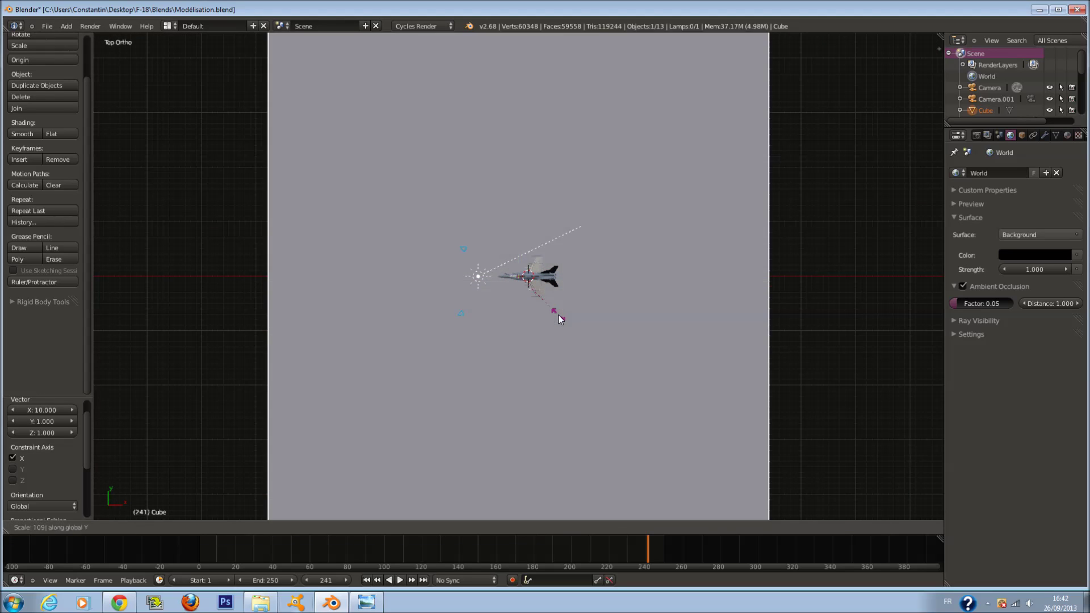
key(Return)
Step: Rotate the slab 90° in the top view so its long side runs along the X axis
scroll(558, 315, down, 6)
text(r)
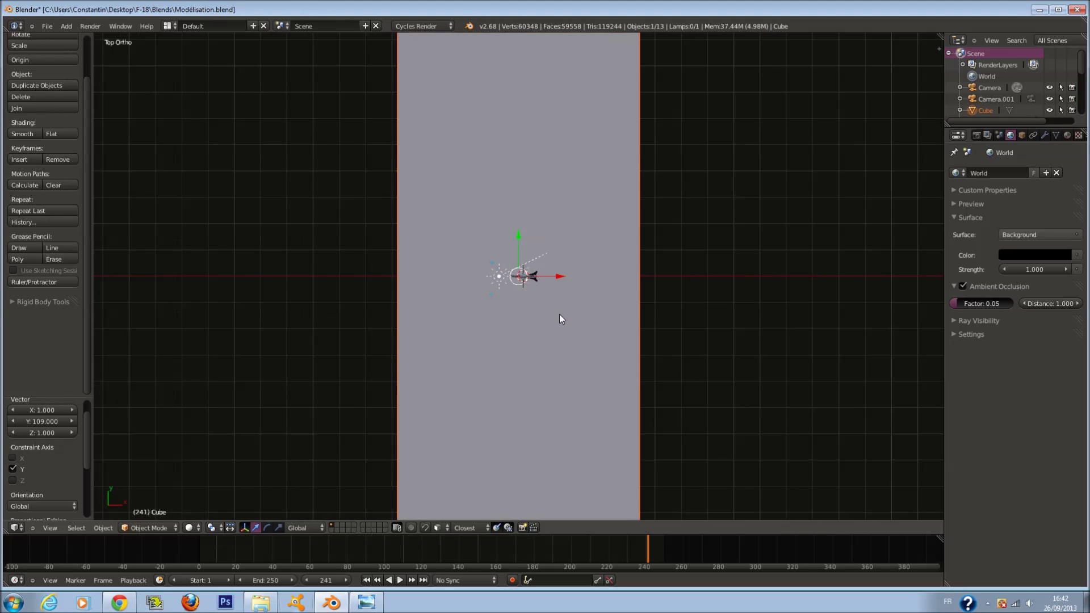
text(90)
key(Return)
middle_drag(566, 318, 702, 214)
key(KP_7)
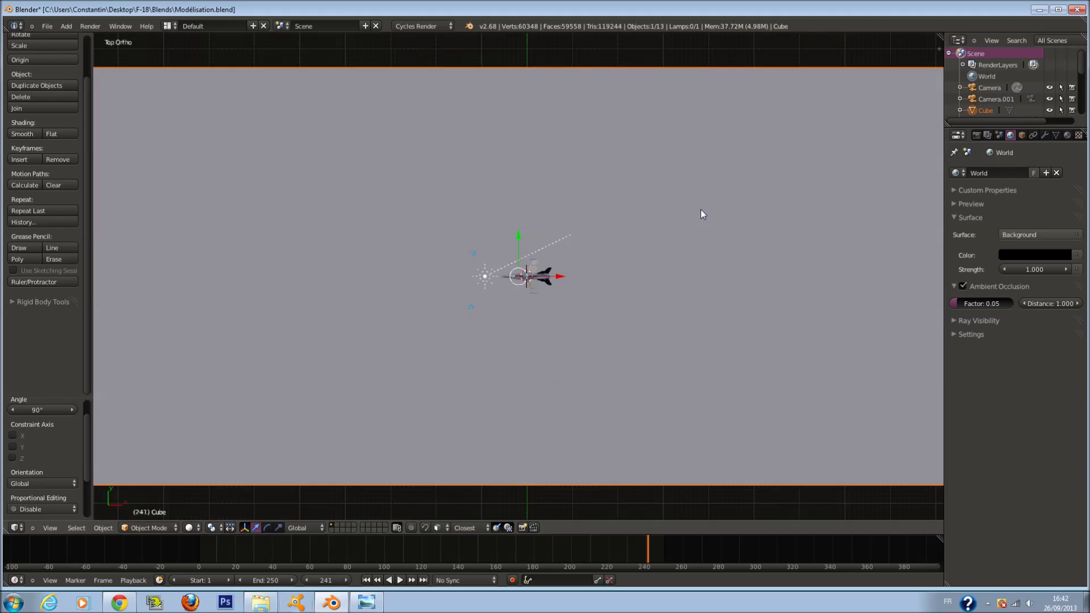
Step: Compare the slab with the carrier photo and scale it uniformly by about 0.844
click(372, 605)
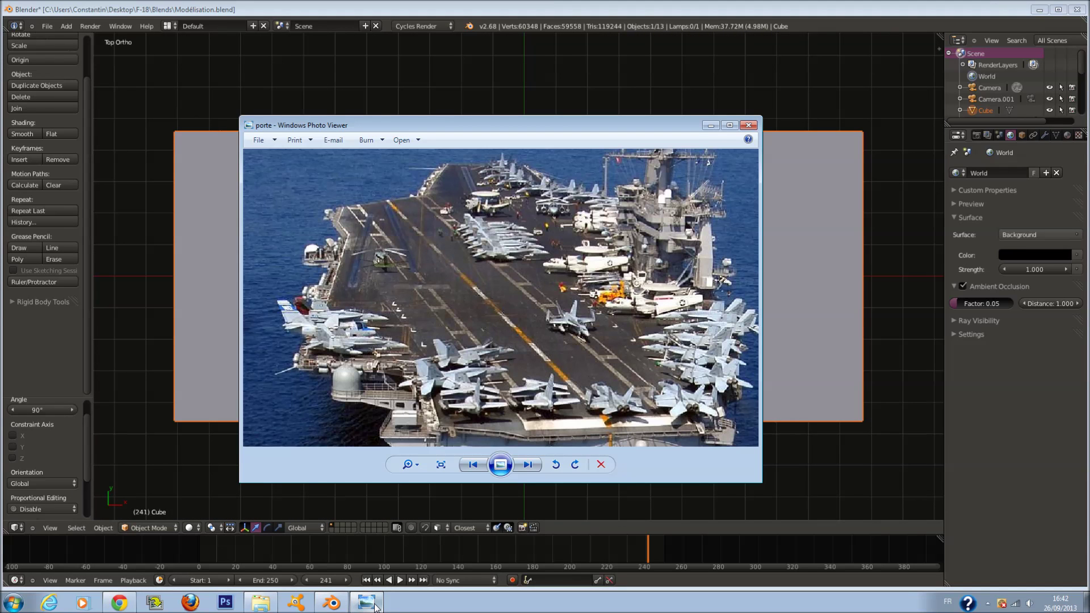
click(375, 605)
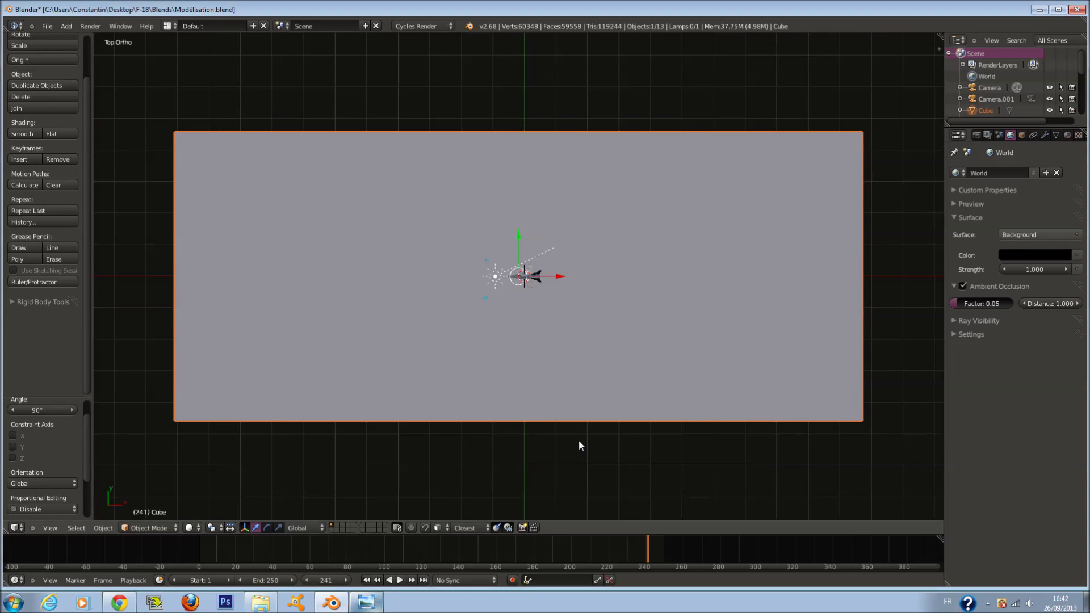
key(s)
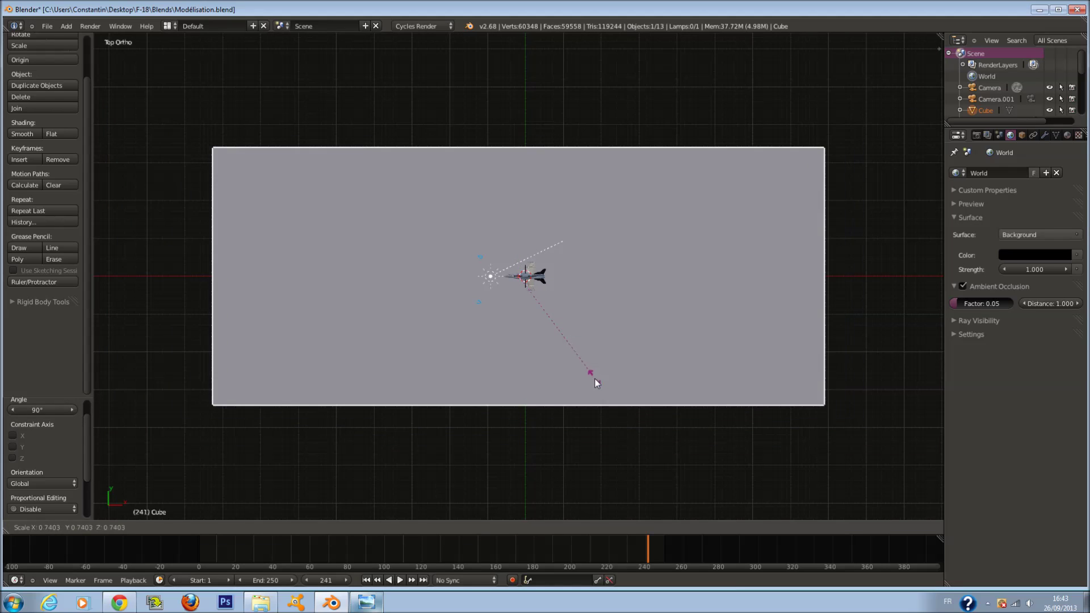
click(605, 391)
click(368, 604)
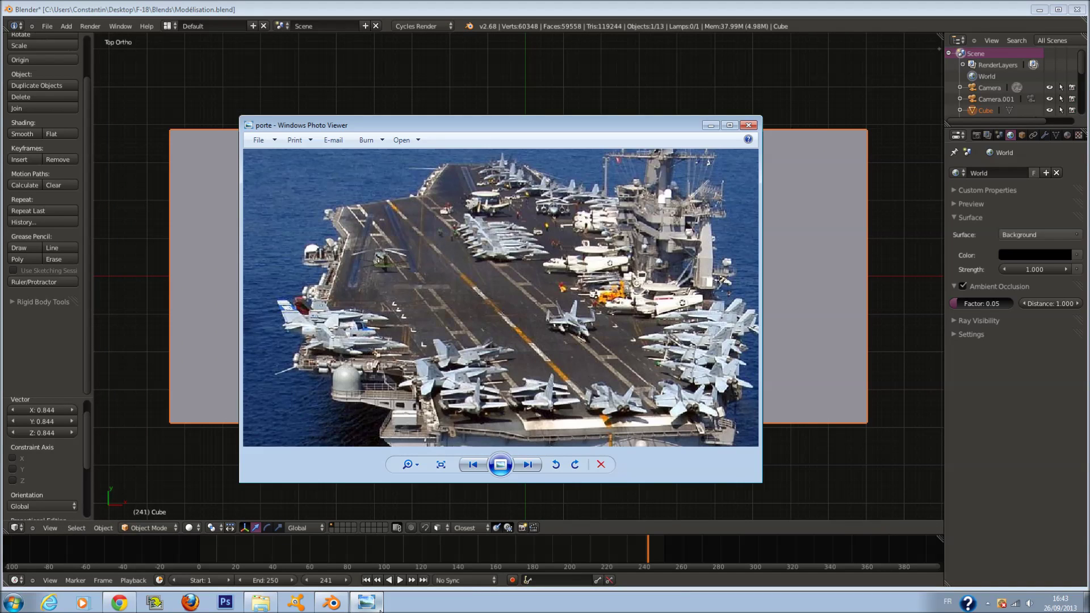
click(375, 603)
Step: In Edit Mode, add one loop cut across the slab's length, slid by a factor of about -0.185
key(Tab)
key(a)
key(ctrl+r)
click(698, 142)
click(624, 301)
Step: Check the photo, then in wireframe move the vertices at the slab's +X, +Y corner about 21.5 units inward along Y
click(368, 603)
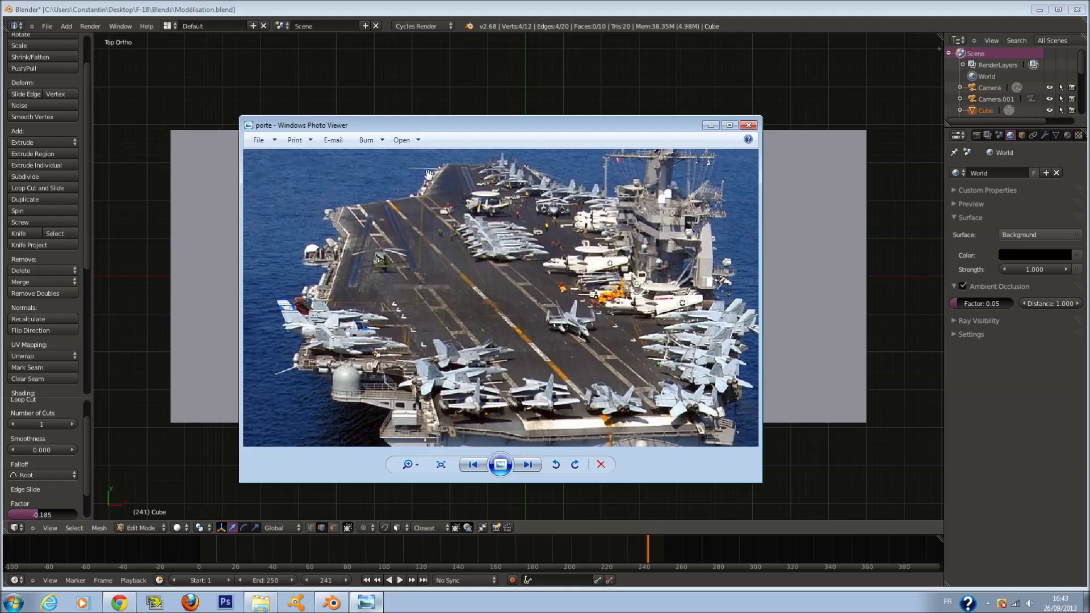
click(888, 191)
key(z)
key(a)
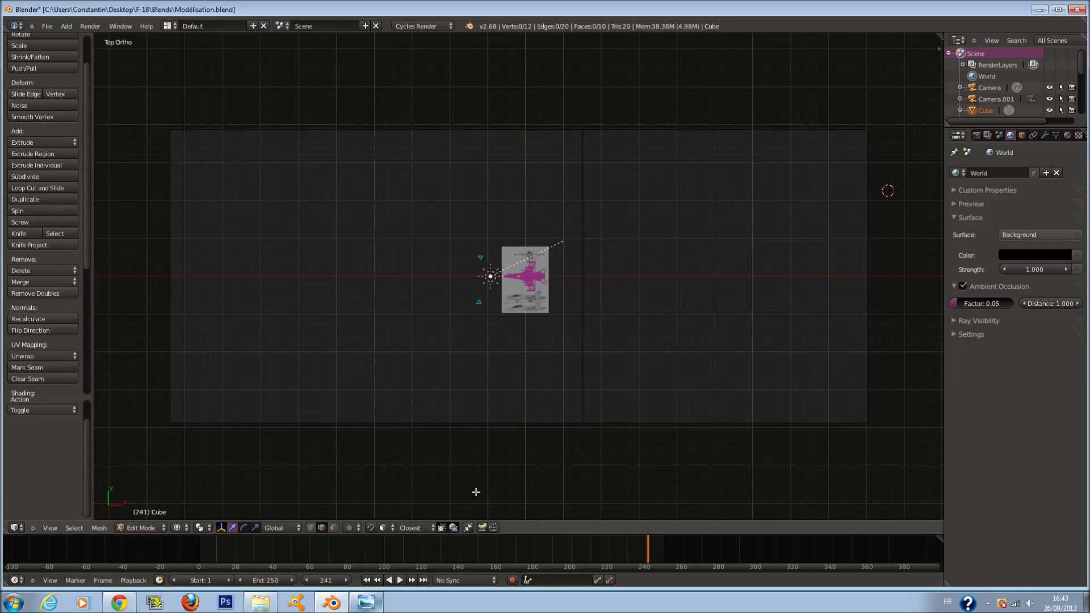
click(312, 528)
key(c)
scroll(844, 115, down, 10)
click(844, 116)
right_click(857, 94)
drag(864, 88, 867, 169)
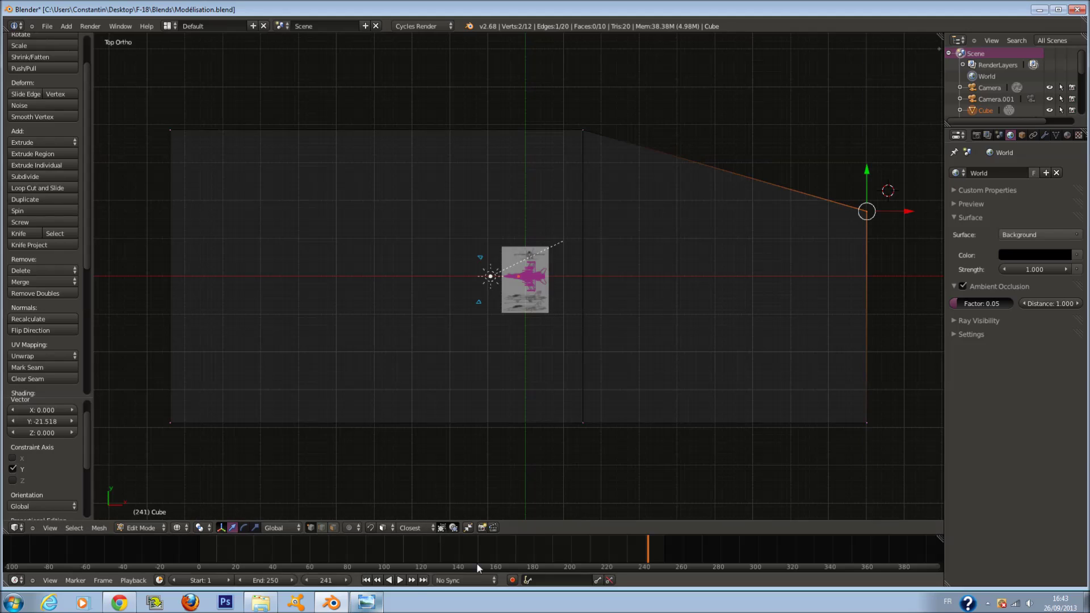
Step: Move the vertices at the +X, -Y corner about 22.9 units inward along Y to taper the deck's end
click(379, 607)
click(382, 609)
key(a)
key(c)
click(866, 431)
right_click(868, 433)
drag(867, 385, 857, 297)
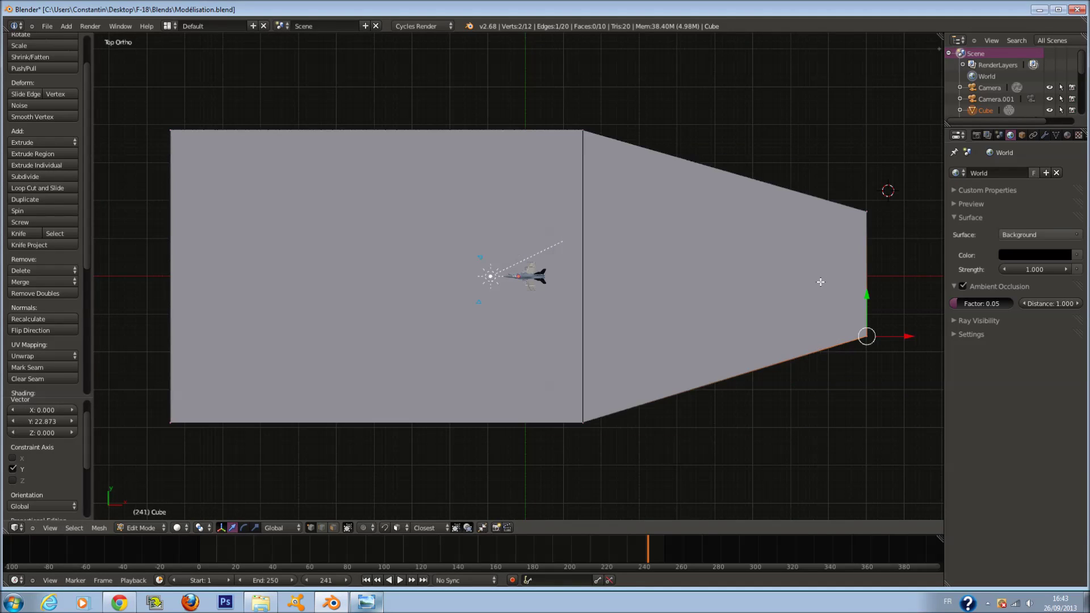
click(362, 609)
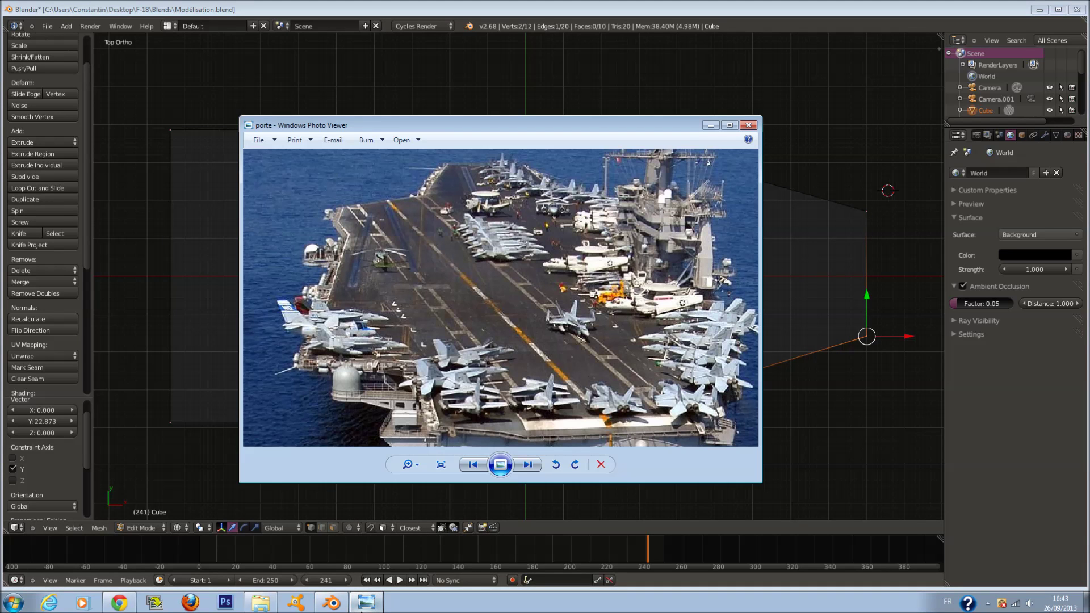
click(362, 610)
key(a)
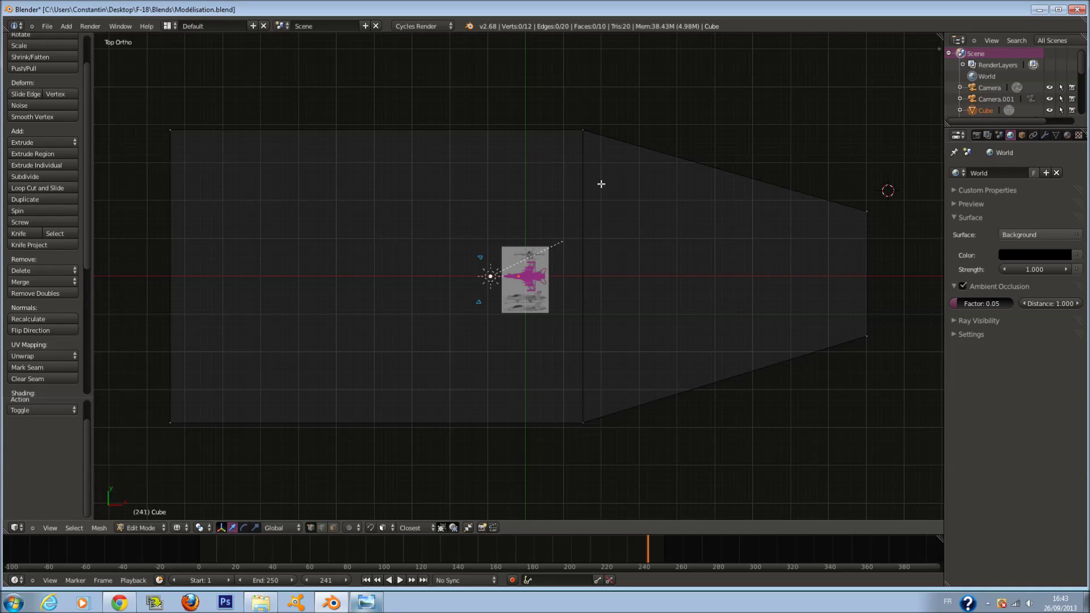
key(ctrl+r)
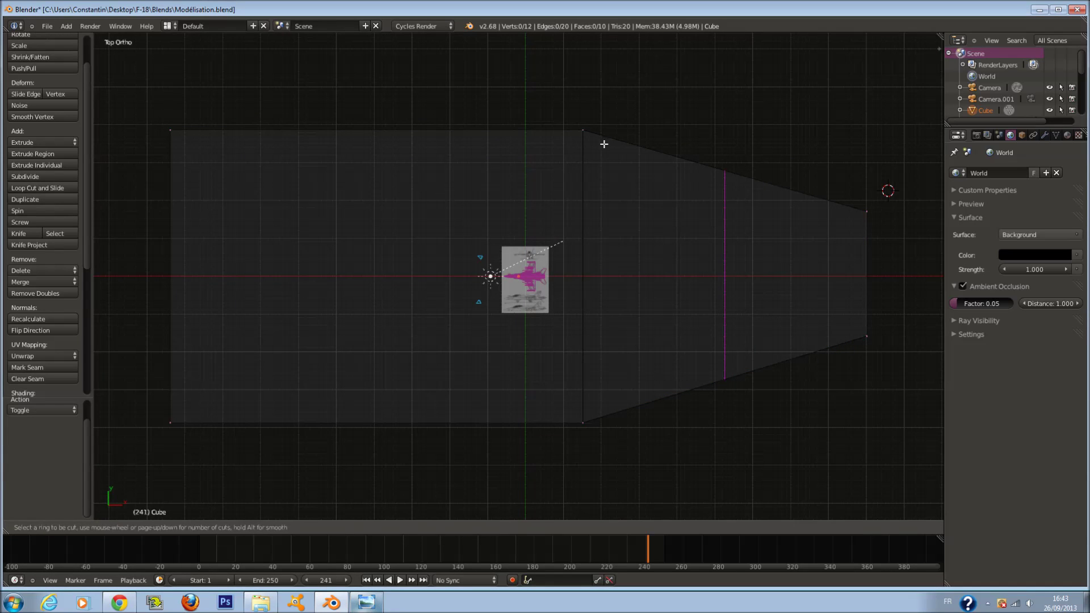
click(558, 167)
Step: Extrude the +Y side face of the wide section outward about 25 units along Y
right_click(591, 130)
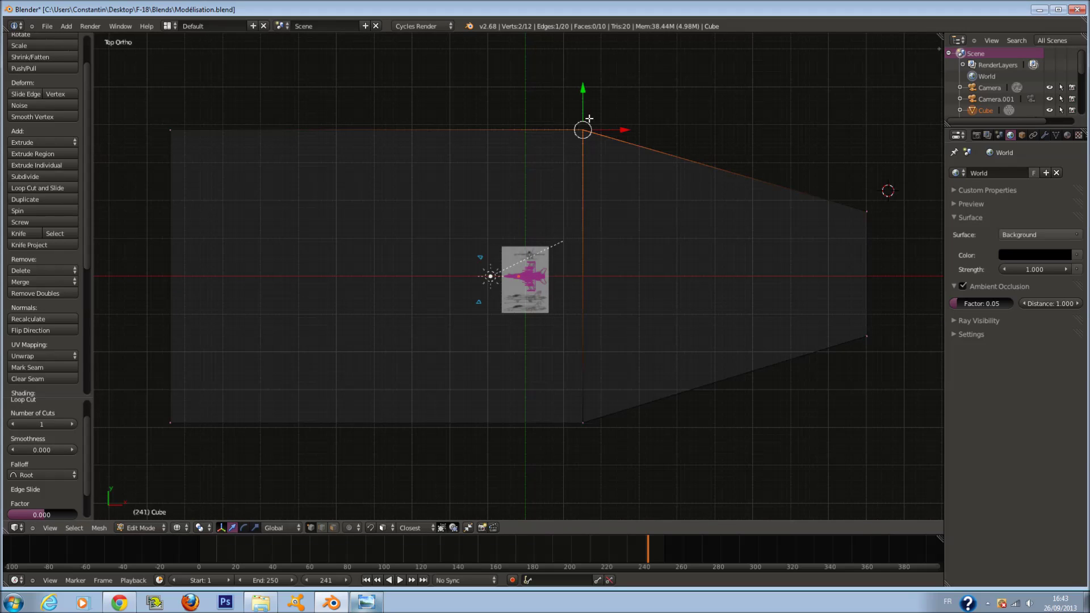
key(c)
click(219, 110)
right_click(219, 109)
mouse_move(377, 94)
mouse_down()
mouse_move(389, 152)
mouse_move(369, 125)
mouse_move(366, 42)
mouse_up()
key(e)
right_click(432, 174)
middle_drag(365, 42, 472, 234)
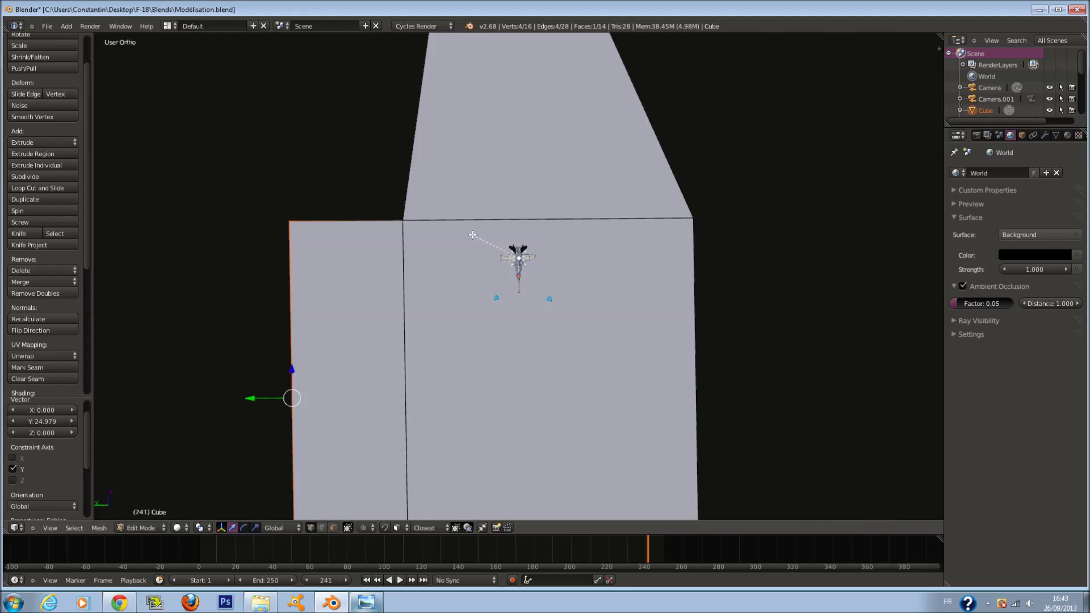
Step: Move the extrusion's outer +X corner vertices about 15.2 units back along X to slant its end, checking the photo
key(KP_7)
key(a)
right_click(592, 148)
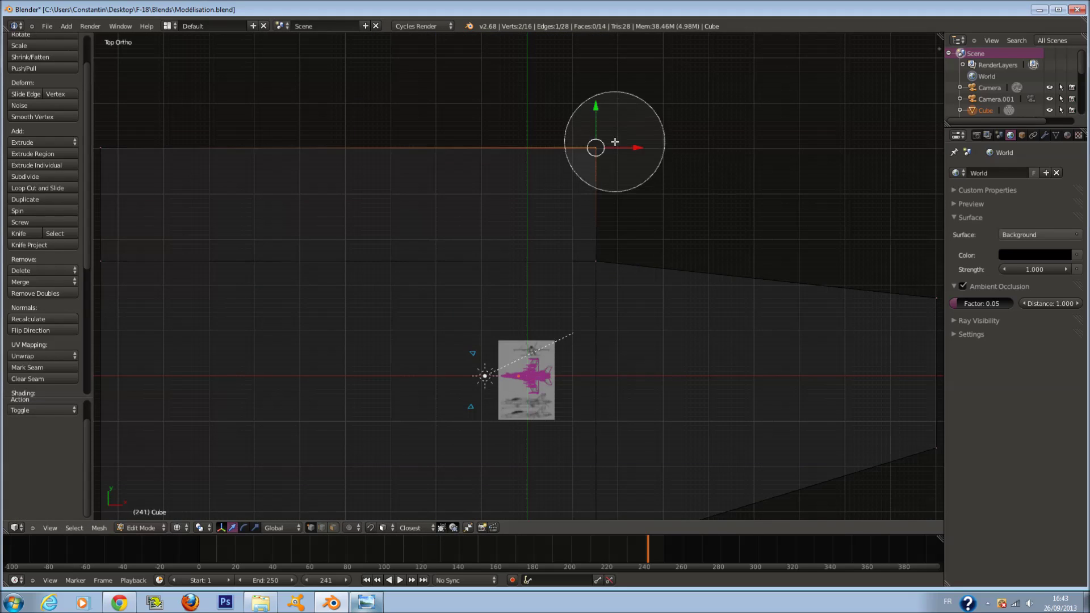
drag(631, 146, 559, 146)
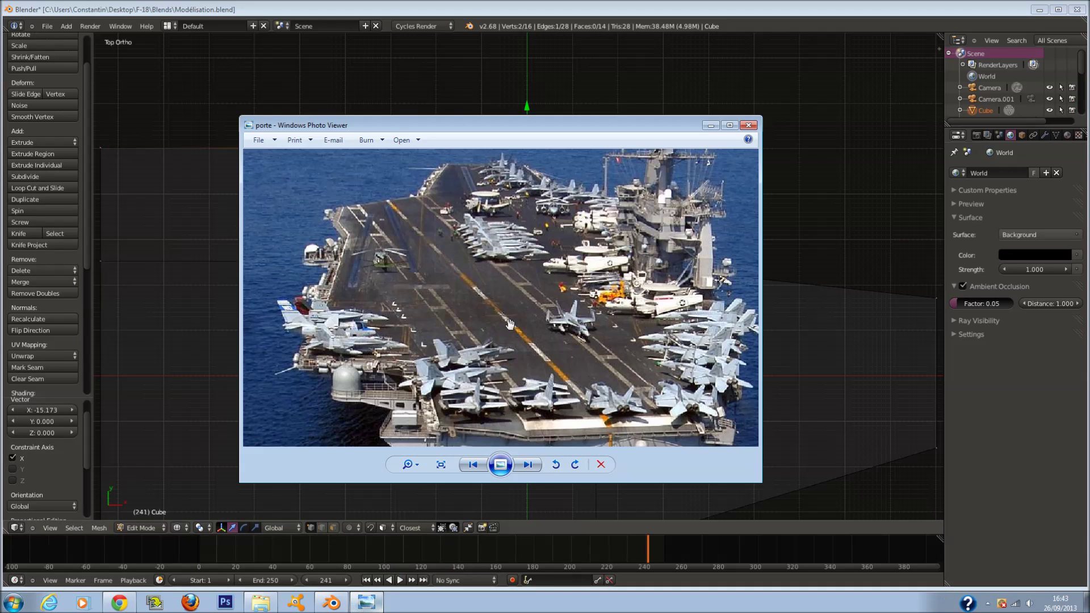
click(833, 178)
middle_drag(832, 178, 698, 192)
key(KP_7)
key(z)
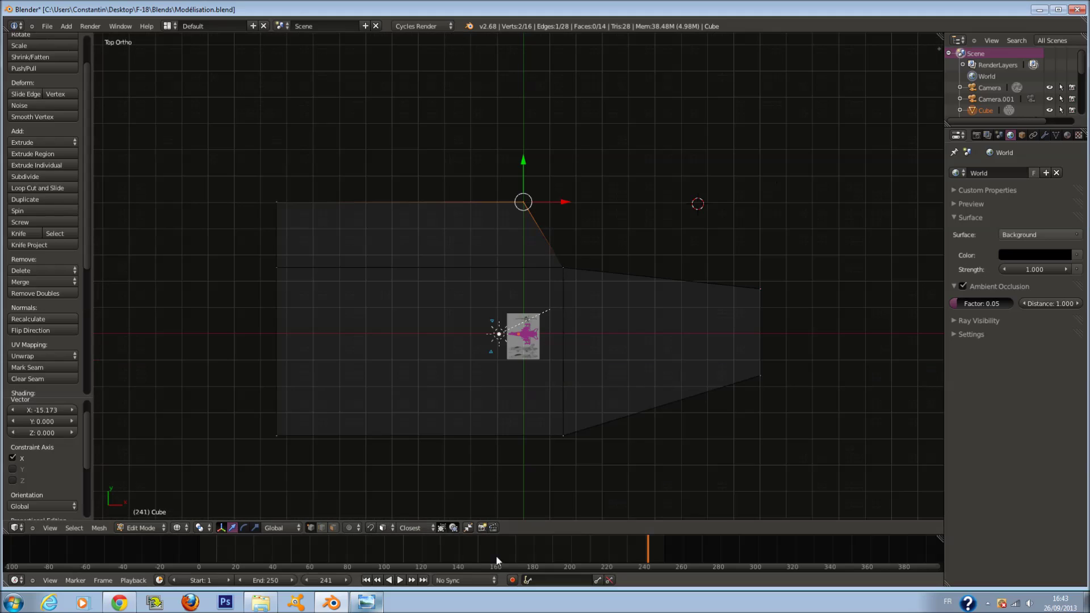
Step: Compare with the photo and move the wide section's -Y side vertices inward along Y
click(365, 603)
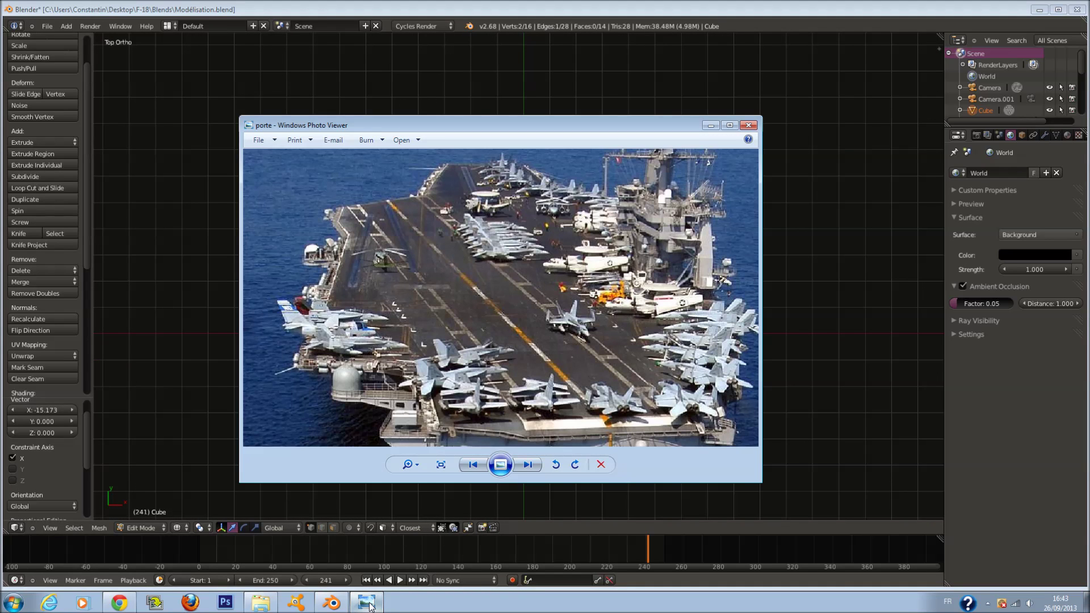
click(367, 603)
key(a)
key(c)
drag(312, 439, 589, 452)
key(Escape)
drag(422, 396, 421, 362)
Step: Return to Object Mode in solid shading, save the file, and compare the deck shape with the carrier photo
key(z)
mouse_move(421, 362)
middle_down()
mouse_move(568, 308)
mouse_move(631, 306)
middle_up()
key(Tab)
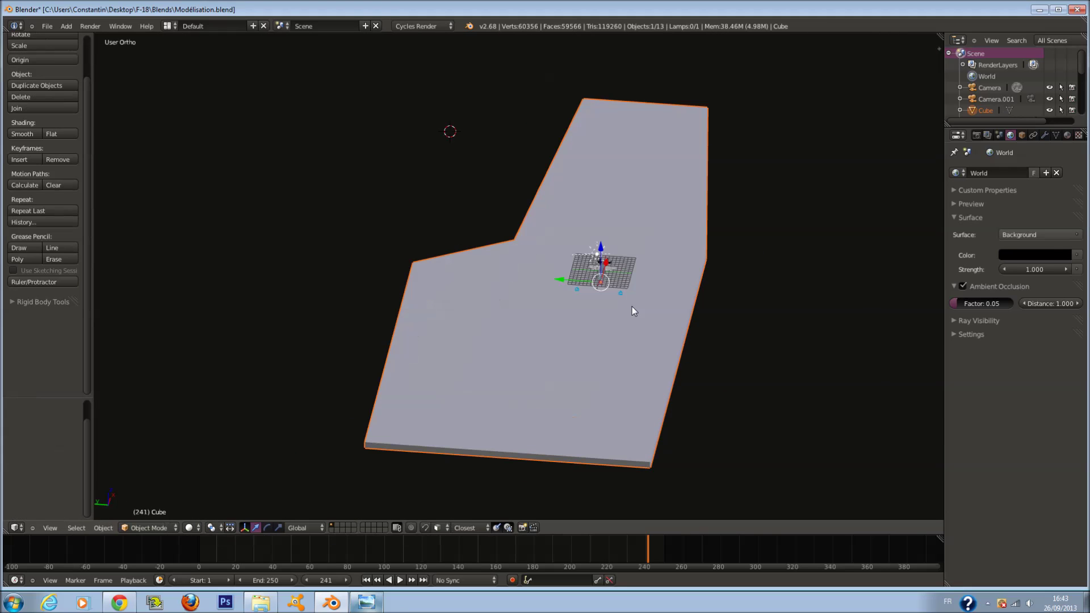
key(ctrl+s)
click(367, 607)
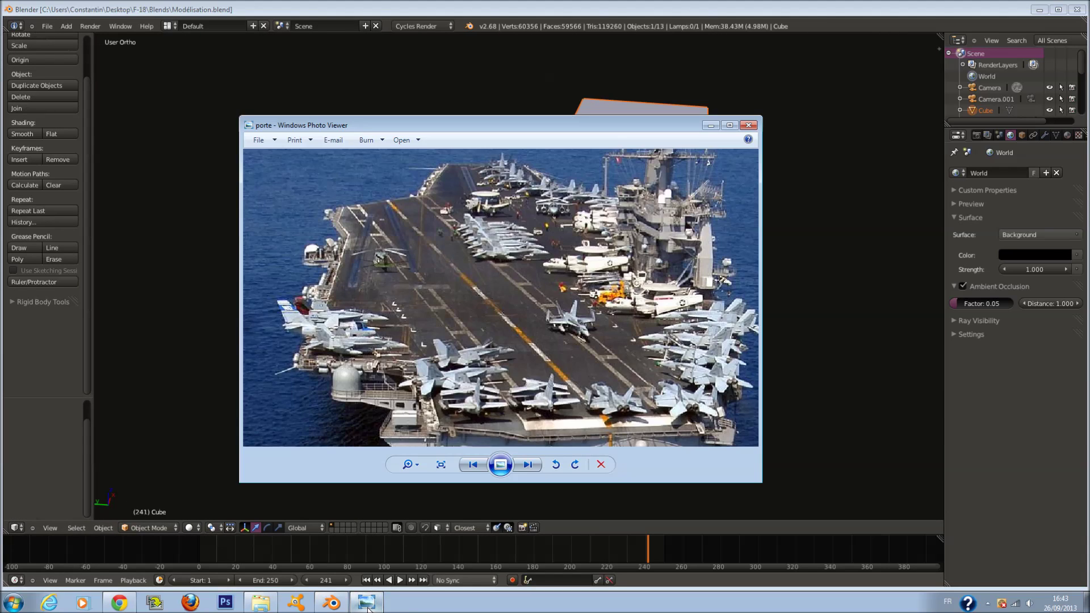
click(849, 348)
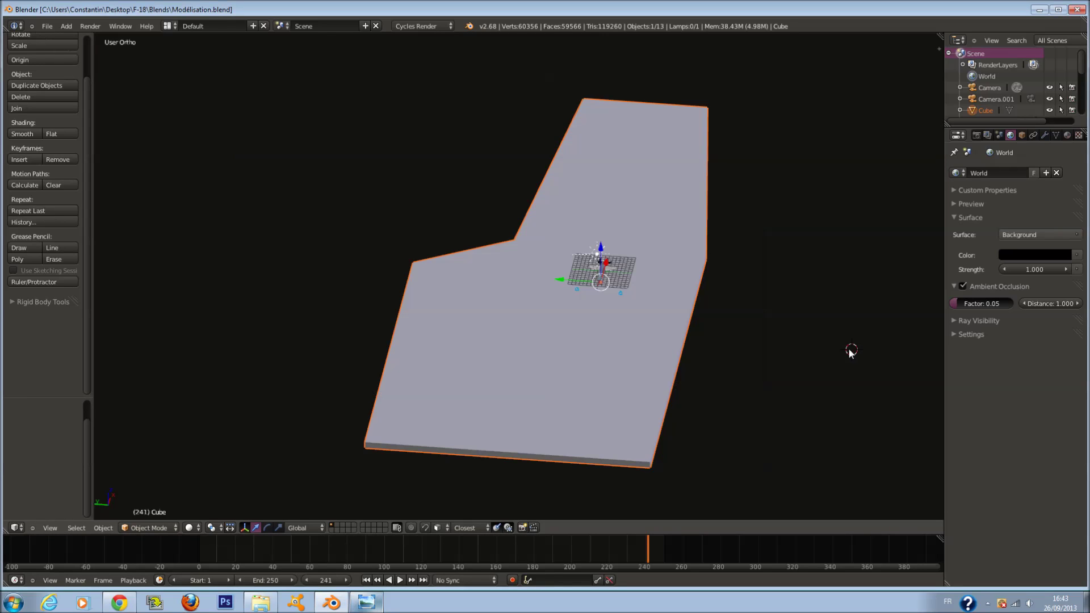
Step: In a wireframe top view, add a centred loop cut across the wide section of the deck
key(KP_7)
key(Tab)
key(z)
key(a)
key(ctrl+r)
click(406, 183)
click(405, 182)
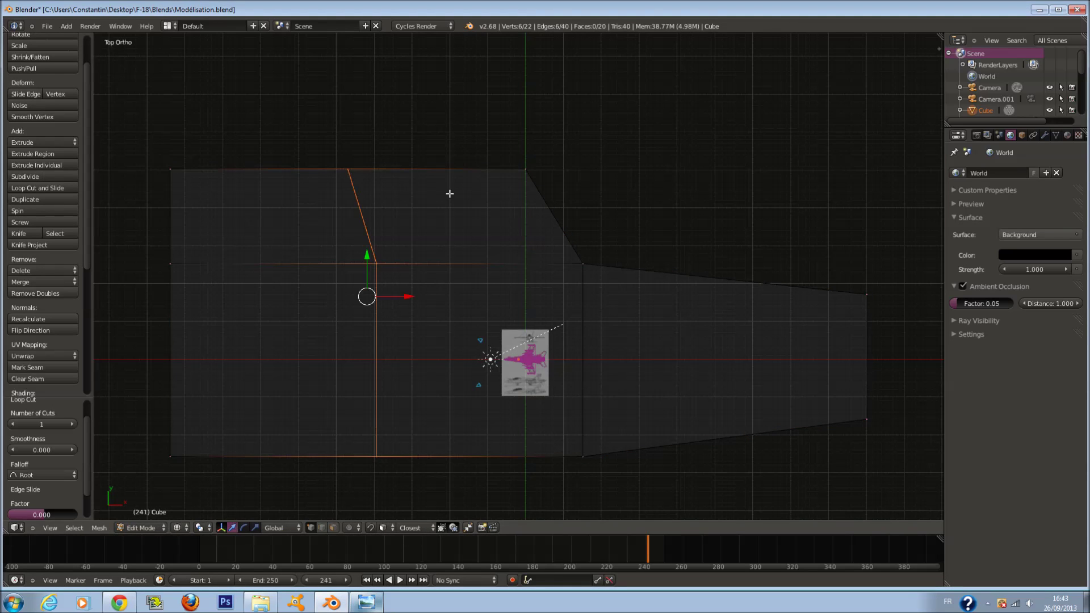
Step: Straighten the new edge loop by scaling it to 0 along the X axis
key(r)
key(s)
key(x)
key(0)
key(Return)
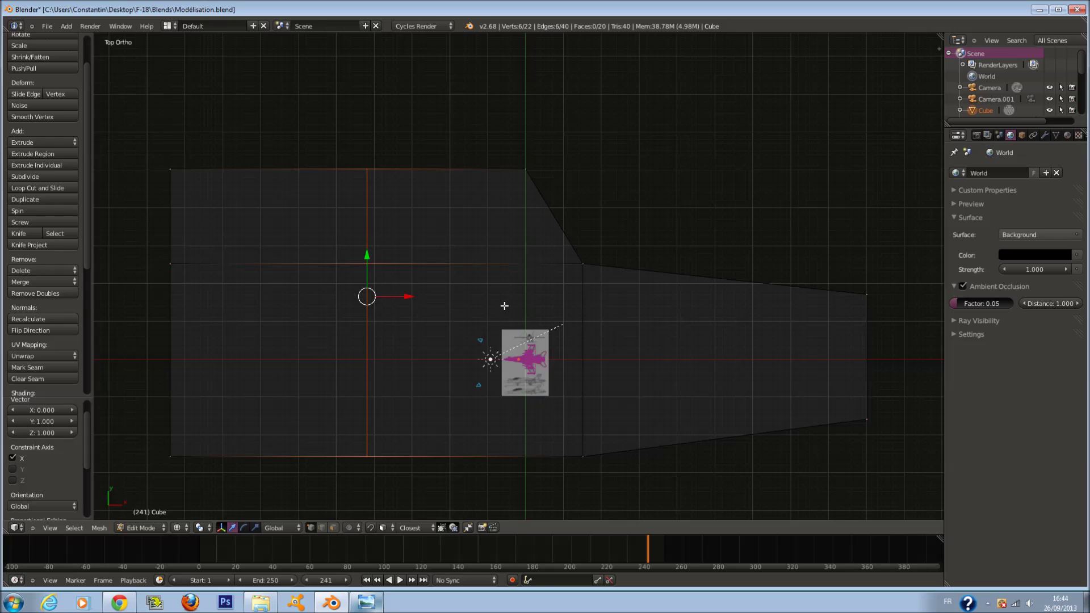
Step: Start the Screencast Keys display for the 3D view
key(n)
click(866, 277)
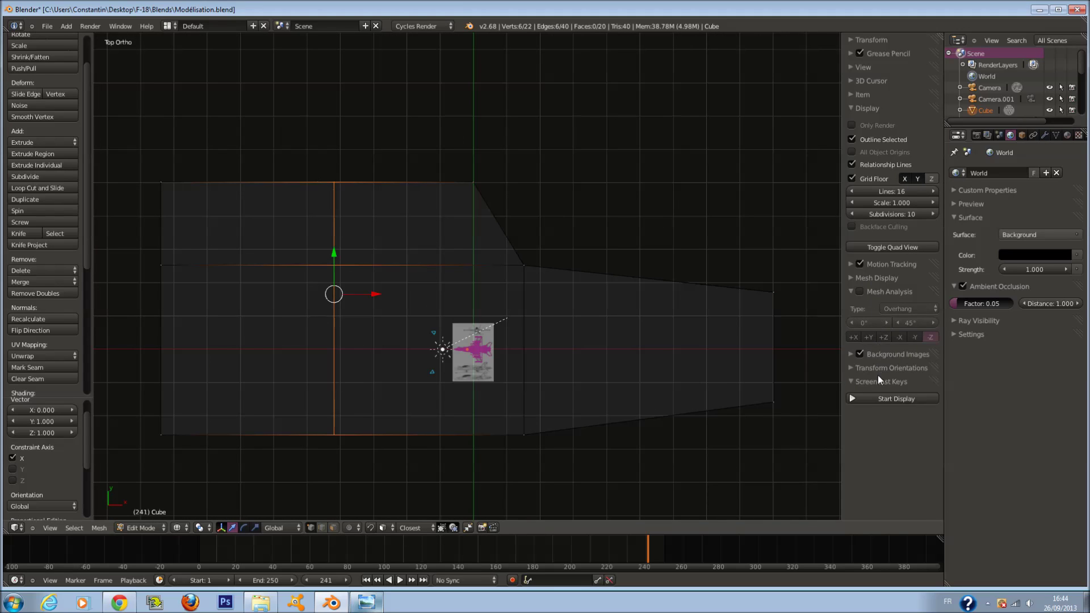
click(884, 400)
key(n)
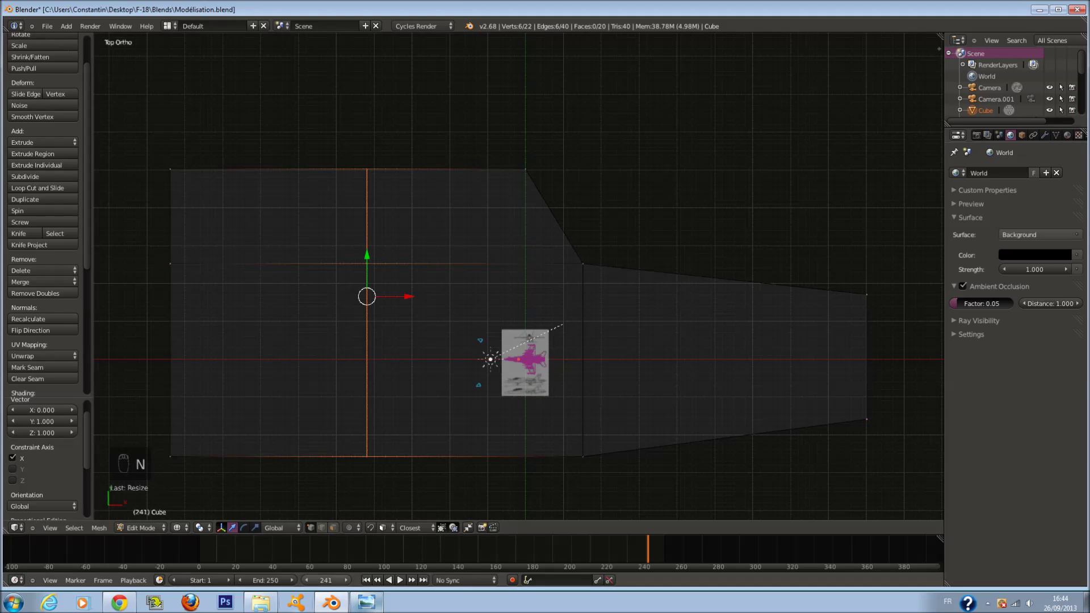
Step: Check the photo, then reselect the straightened edge loop and move it along X toward the narrow end
click(366, 602)
click(366, 601)
key(a)
key(c)
drag(372, 159, 390, 468)
right_click(392, 468)
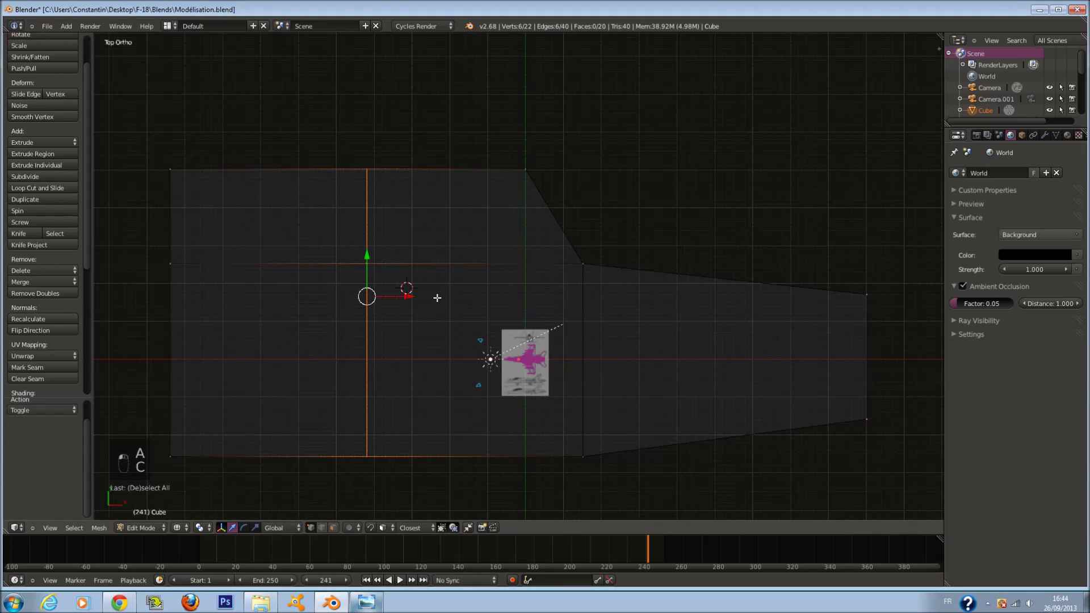
Step: Add another loop cut across the wide section, placed just behind the moved edge loop
key(ctrl+r)
click(500, 306)
click(440, 187)
Step: Move the outer +Y vertices of the wide end and the newest loop about 5.87 units inward along Y
key(a)
key(c)
drag(421, 153, 169, 151)
right_click(266, 130)
drag(284, 130, 284, 152)
Step: Check the photo, add a loop cut near the slanted corner, and straighten it by scaling to 0 along X
click(369, 603)
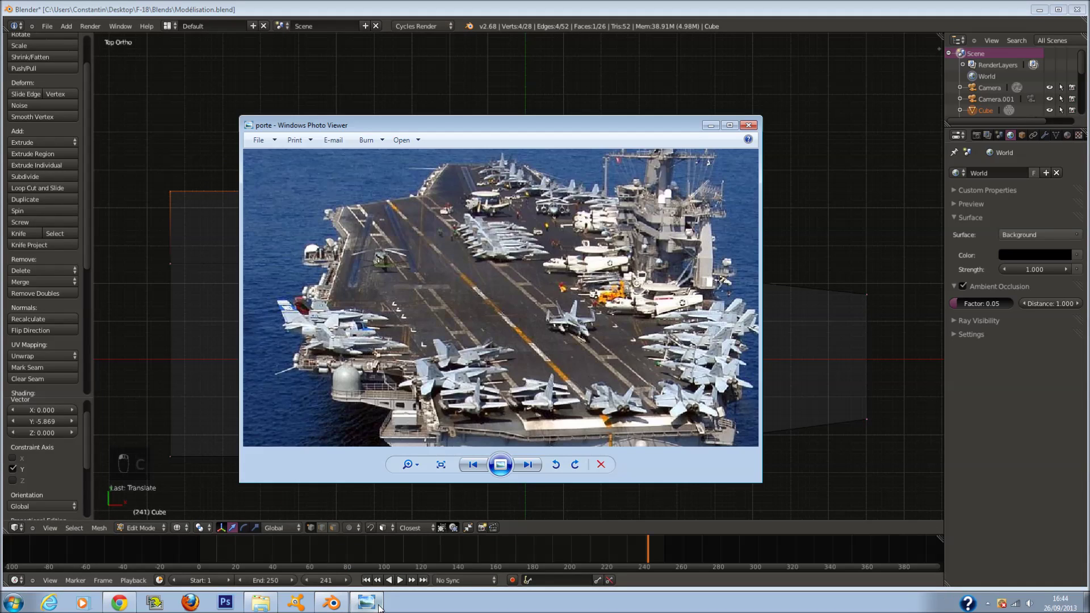
click(376, 604)
key(a)
key(c)
right_click(486, 170)
key(ctrl+r)
click(500, 170)
click(513, 180)
key(r)
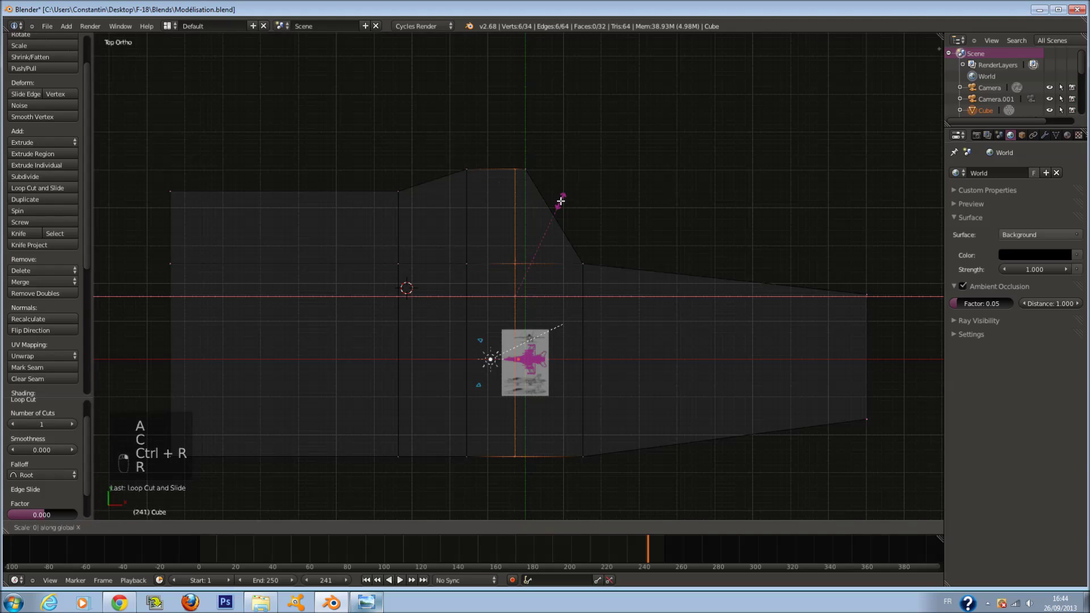
right_click(561, 201)
Step: Move the outer vertices of the new loop and the slanted corner slightly inward along Y
key(a)
key(c)
click(528, 151)
right_click(526, 154)
drag(517, 126, 516, 135)
Step: Select all outer vertices of the extruded +Y side and move them about 6.8 units inward along Y
key(c)
scroll(426, 176, down, 3)
drag(426, 175, 138, 207)
right_click(138, 207)
drag(415, 142, 418, 168)
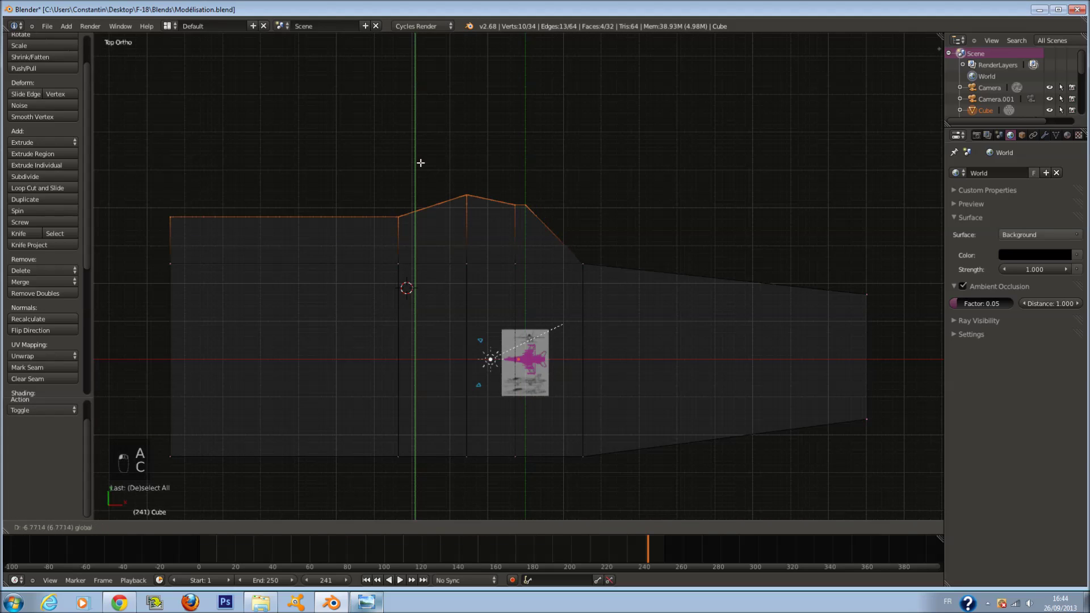
Step: Leave mesh editing, save the file, and compare the solid-shaded deck with the carrier reference photo
key(Tab)
key(ctrl+s)
key(z)
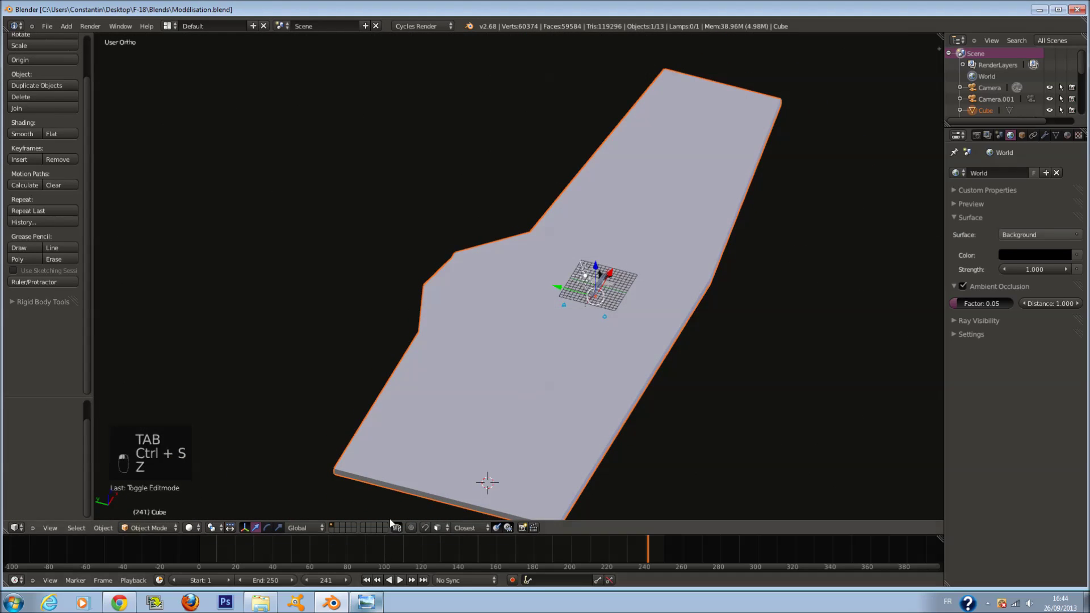
key(ctrl+s)
click(366, 603)
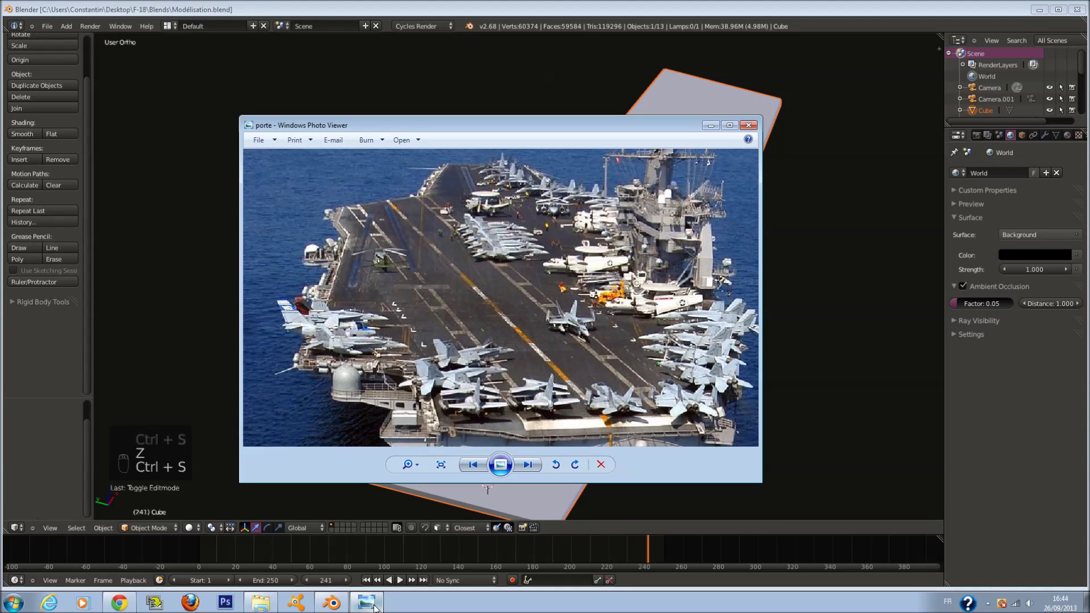
click(373, 605)
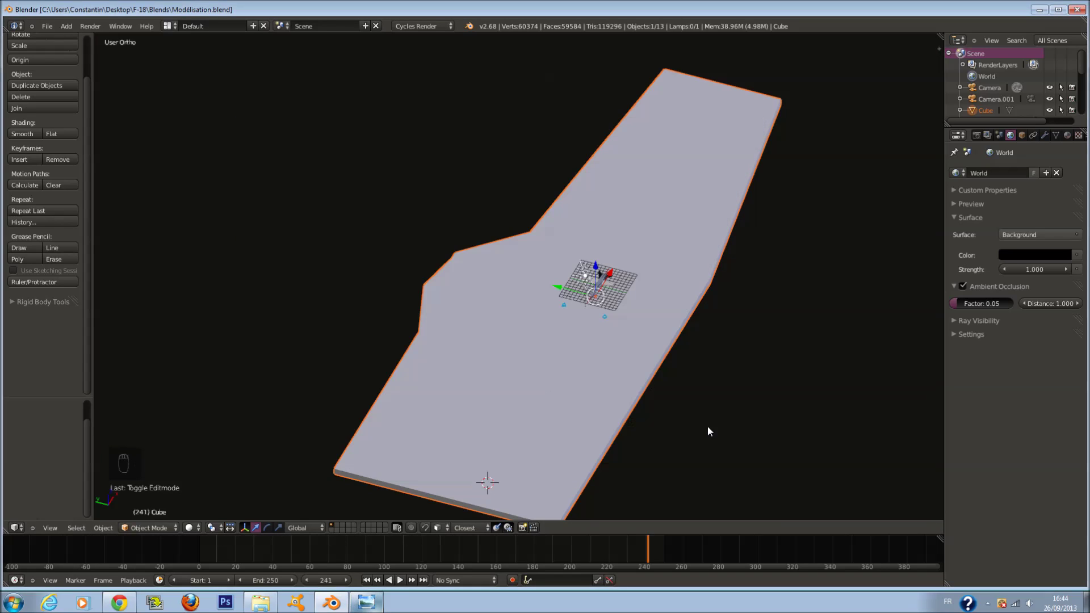
Step: In top view, add a lengthwise loop cut along the deck's main strip, slid close to the extruded +Y side
key(KP_7)
key(z)
key(Tab)
key(a)
key(a)
key(ctrl+r)
click(168, 242)
key(c)
key(c)
right_click(179, 278)
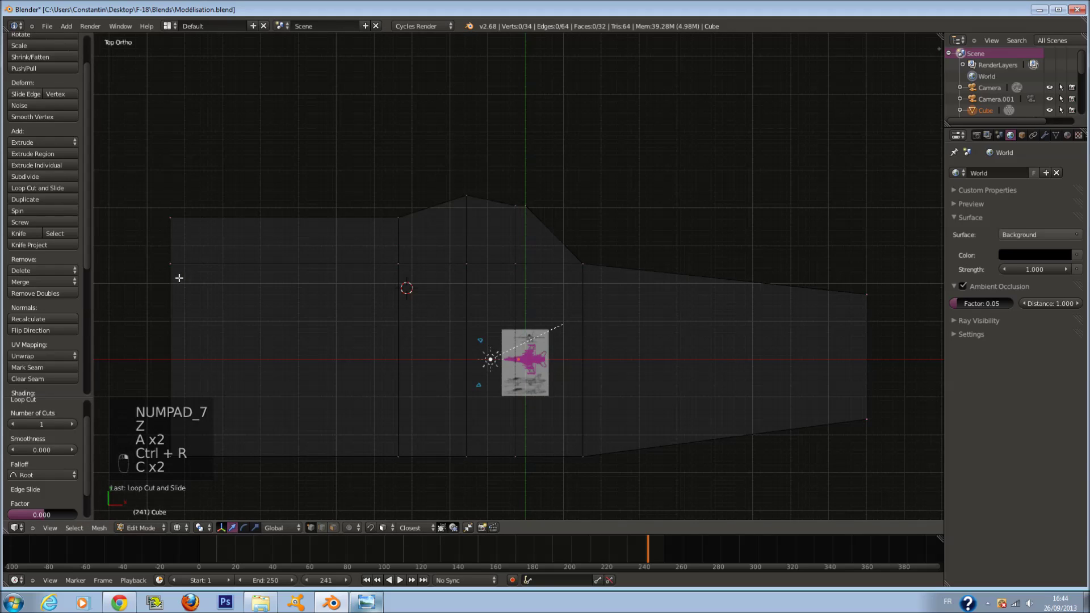
key(ctrl+r)
click(176, 281)
click(182, 203)
Step: Move the wide end's outer +Y corner vertices about 27.69 units inward along X, then save the file
key(a)
key(c)
drag(155, 231, 312, 254)
right_click(168, 238)
key(ctrl+s)
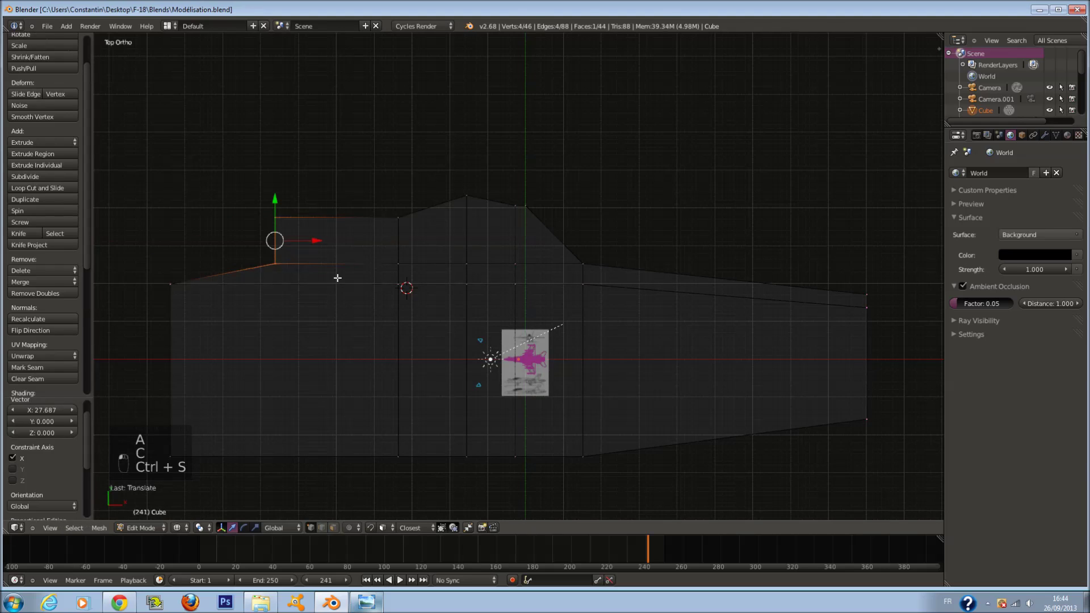
click(314, 260)
Step: Leave mesh editing, save, and check the stepped wide-end corner against the carrier photo
key(Tab)
middle_drag(445, 339, 616, 247)
key(z)
key(ctrl+s)
click(615, 247)
click(367, 603)
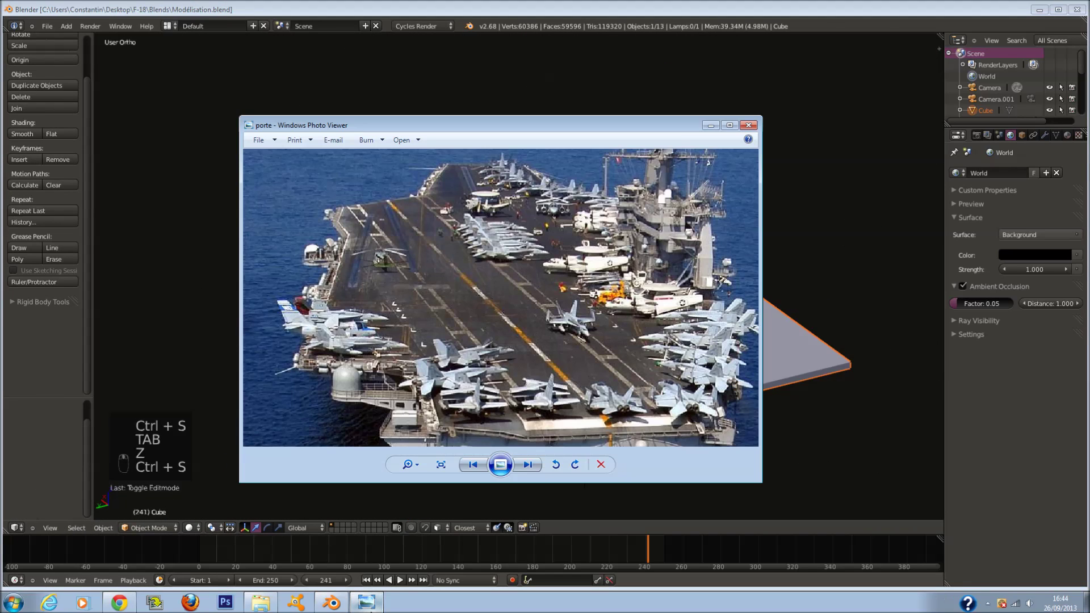
click(367, 602)
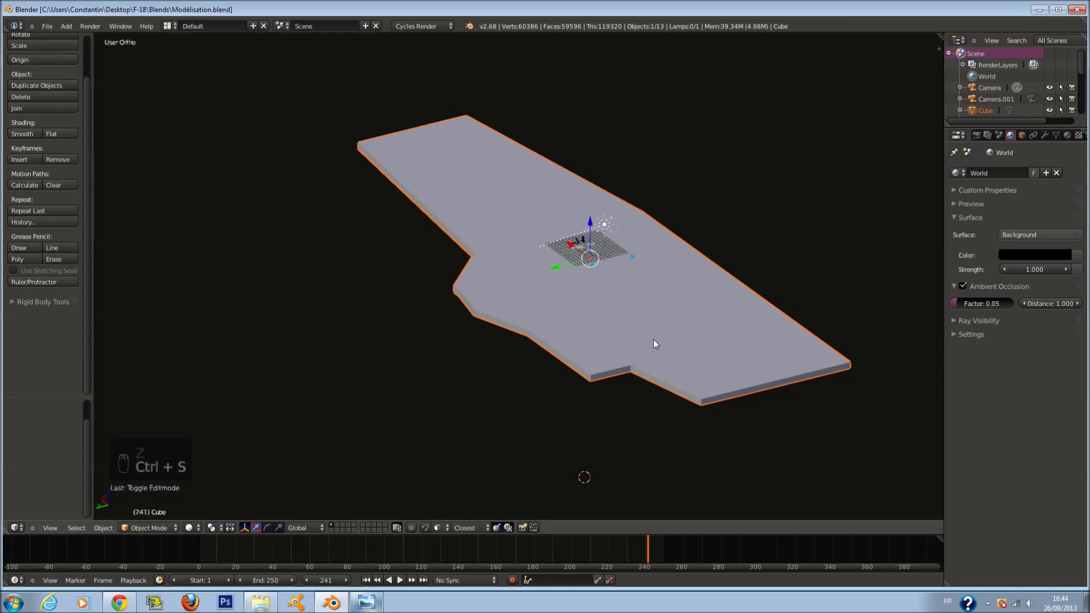
Step: Select the lengthwise loop's vertices from the wide end to the taper, plus the step's inner corner, and move them inward along Y
key(KP_7)
key(z)
key(Tab)
key(a)
key(a)
key(a)
key(a)
key(a)
key(a)
key(c)
drag(267, 271, 182, 285)
right_click(316, 279)
click(218, 229)
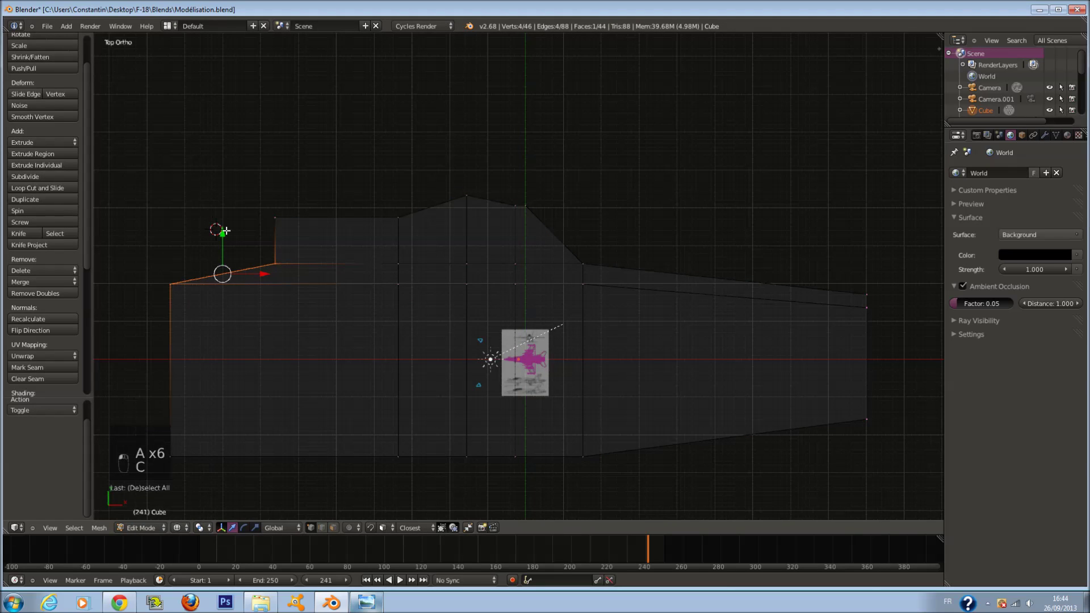
key(ctrl+z)
key(c)
drag(260, 302, 556, 309)
right_click(484, 266)
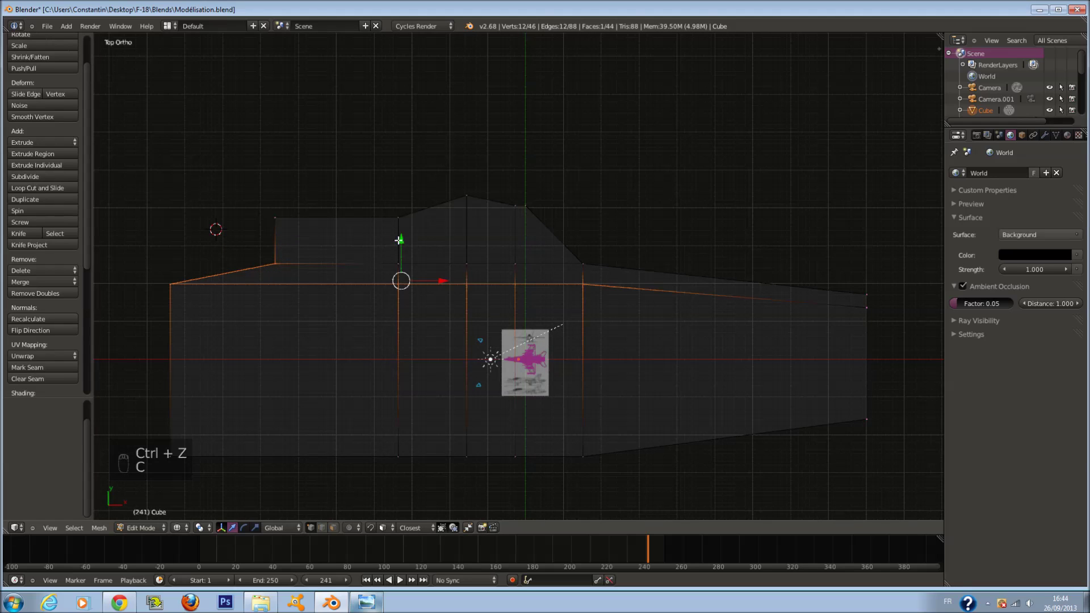
drag(399, 241, 400, 291)
Step: Switch to face selection and delete the top and bottom faces of the +Y section at the wide end
key(c)
right_click(275, 292)
key(a)
key(c)
click(333, 527)
key(c)
click(309, 312)
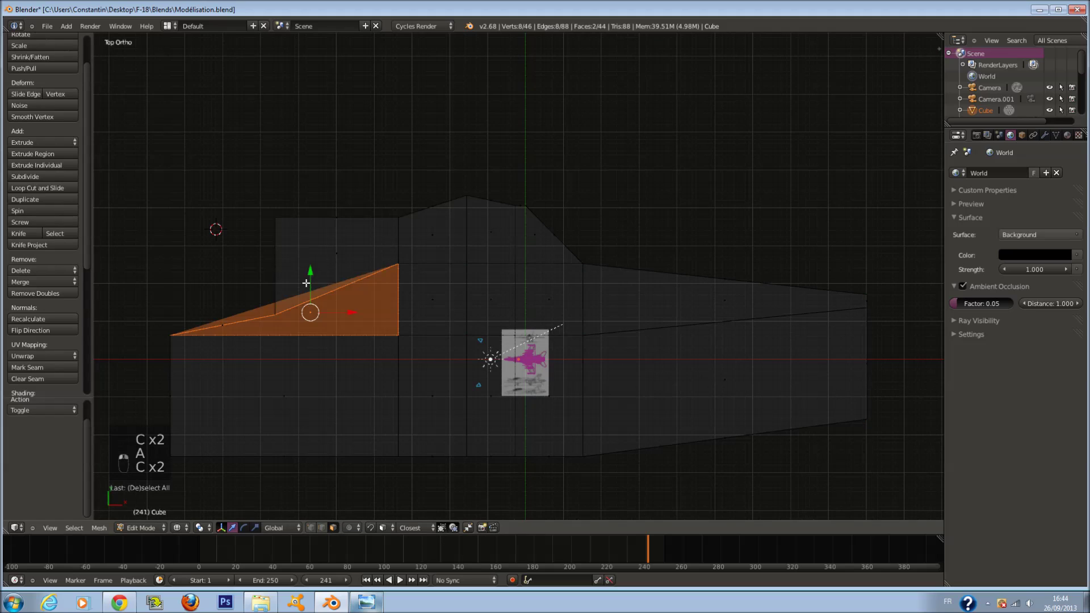
key(c)
click(318, 275)
right_click(330, 266)
key(x)
click(332, 292)
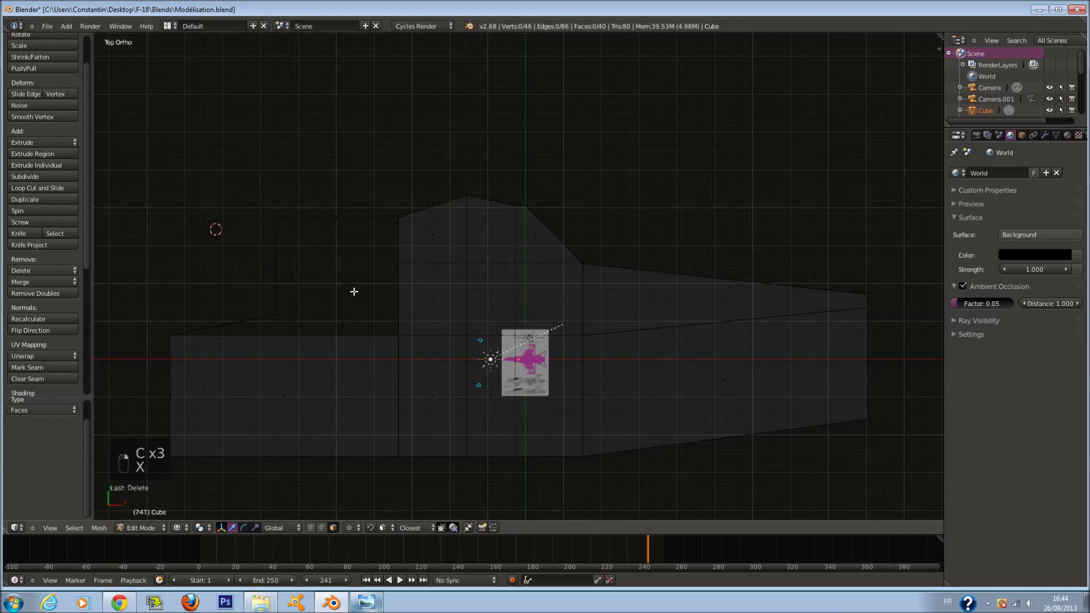
Step: Add a loop cut across the wide end's remaining strip, slid roughly level with the step's inner corner
key(a)
key(z)
key(a)
key(ctrl+r)
click(268, 335)
click(251, 336)
Step: Fill a triangular top face between the wide end's short edge and the step's inner corner
key(z)
key(a)
right_click(216, 334)
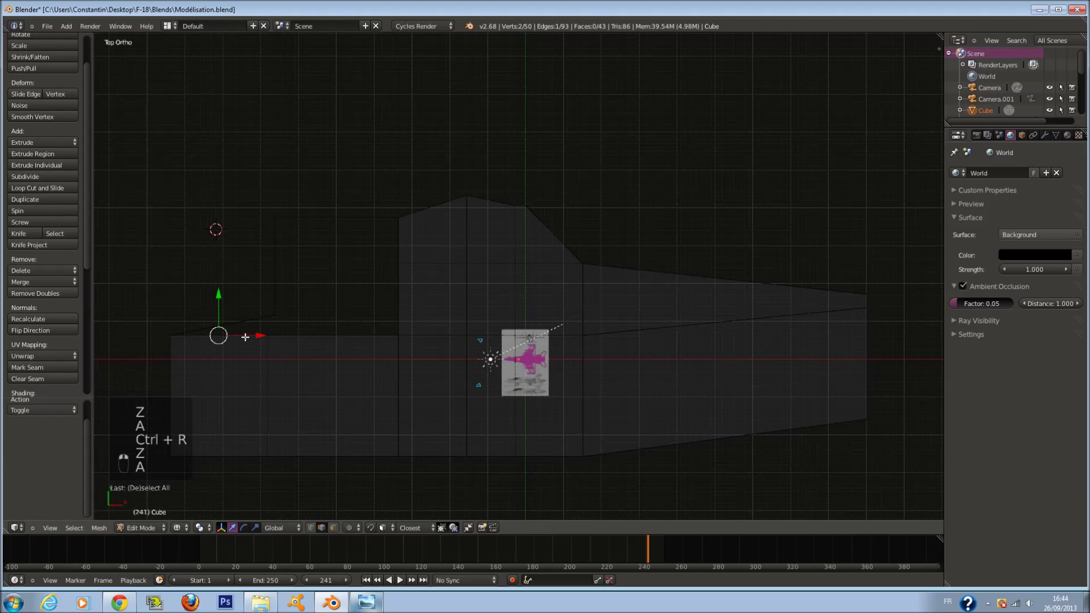
key(z)
middle_drag(224, 318, 318, 261)
scroll(319, 260, up, 1)
shift+right_click(302, 489)
key(f)
scroll(303, 487, down, 1)
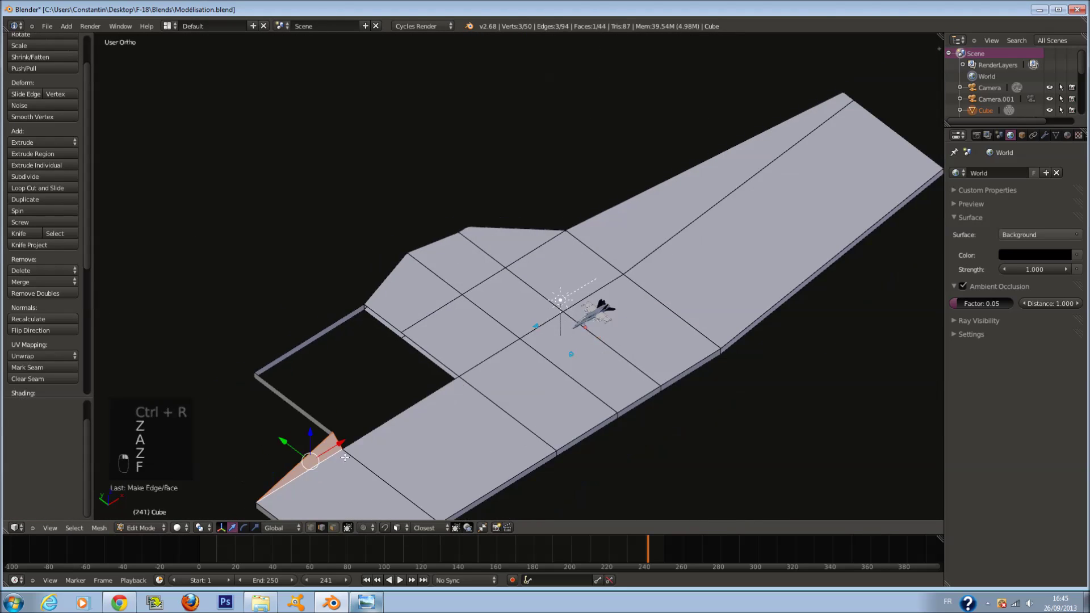
Step: Fill the matching triangular face on the deck's underside at the wide end
middle_drag(306, 482, 472, 292)
key(a)
right_click(673, 52)
middle_drag(673, 52, 734, 389)
shift+right_click(794, 358)
key(f)
scroll(732, 389, down, 2)
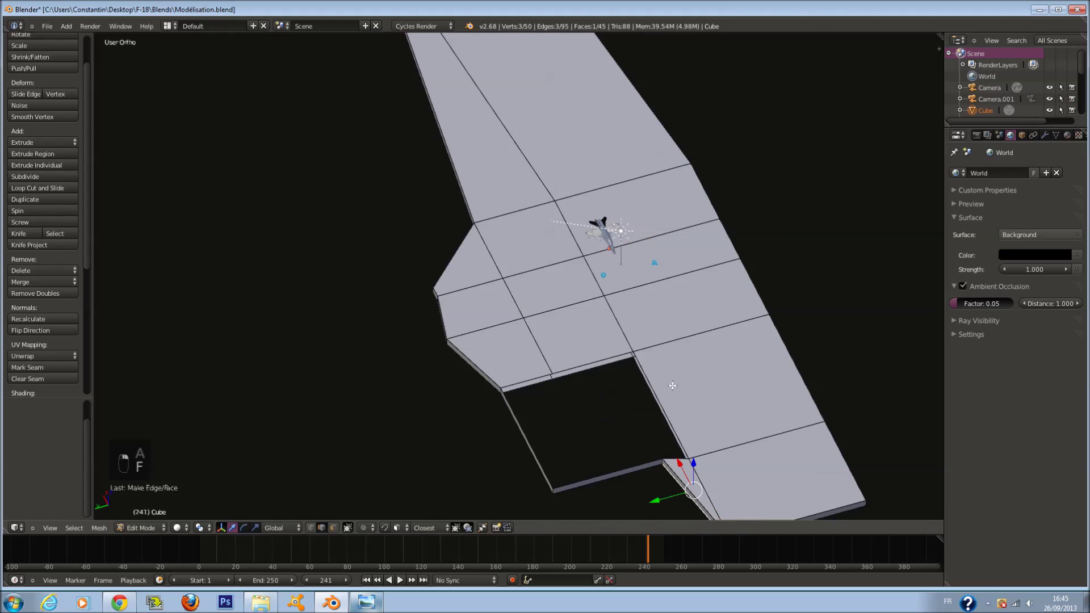
Step: Add a centred loop cut to the short end wall of the open +Y section
right_click(667, 389)
middle_drag(668, 389, 687, 414)
key(a)
key(ctrl+r)
click(645, 469)
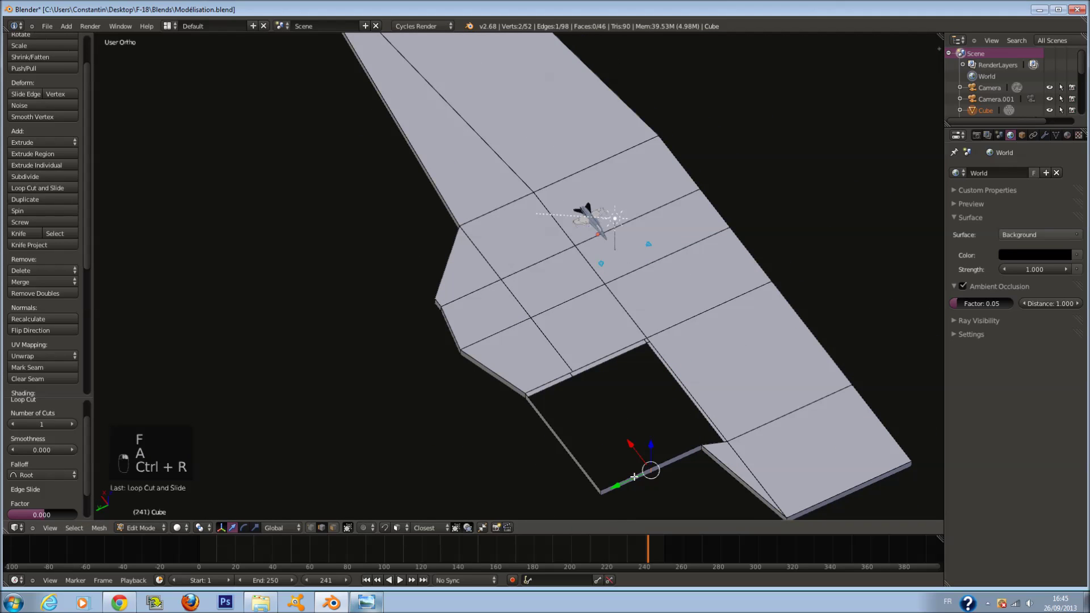
Step: Fill two top faces between the halves of the short end wall and the deck edges opposite
right_drag(635, 477, 613, 446)
right_click(559, 378)
shift+right_click(556, 380)
key(f)
right_click(614, 352)
shift+right_click(674, 454)
key(f)
Step: Fill the two matching faces of the open section on the deck's underside
middle_drag(674, 454, 645, 309)
right_click(603, 162)
shift+right_click(595, 241)
middle_drag(596, 242, 617, 262)
key(f)
right_click(611, 227)
shift+right_click(548, 273)
key(f)
Step: Switch to face selection and delete the two triangular faces beside the step, on the top and the underside
middle_drag(548, 273, 647, 411)
right_click(625, 405)
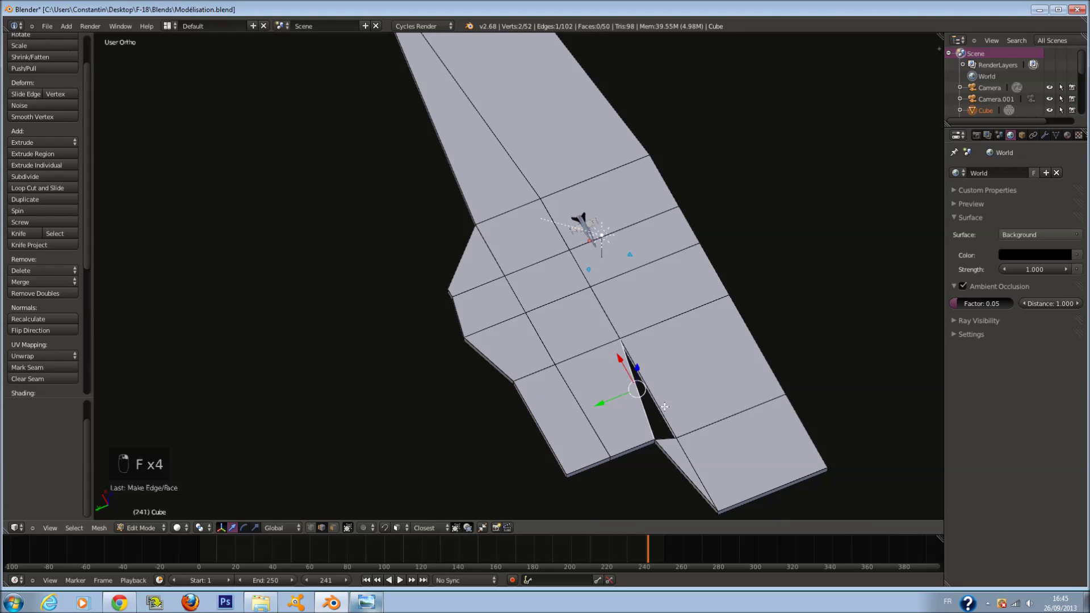
click(333, 528)
right_click(679, 456)
key(x)
click(680, 457)
middle_drag(685, 434, 696, 453)
right_click(686, 465)
key(x)
click(685, 465)
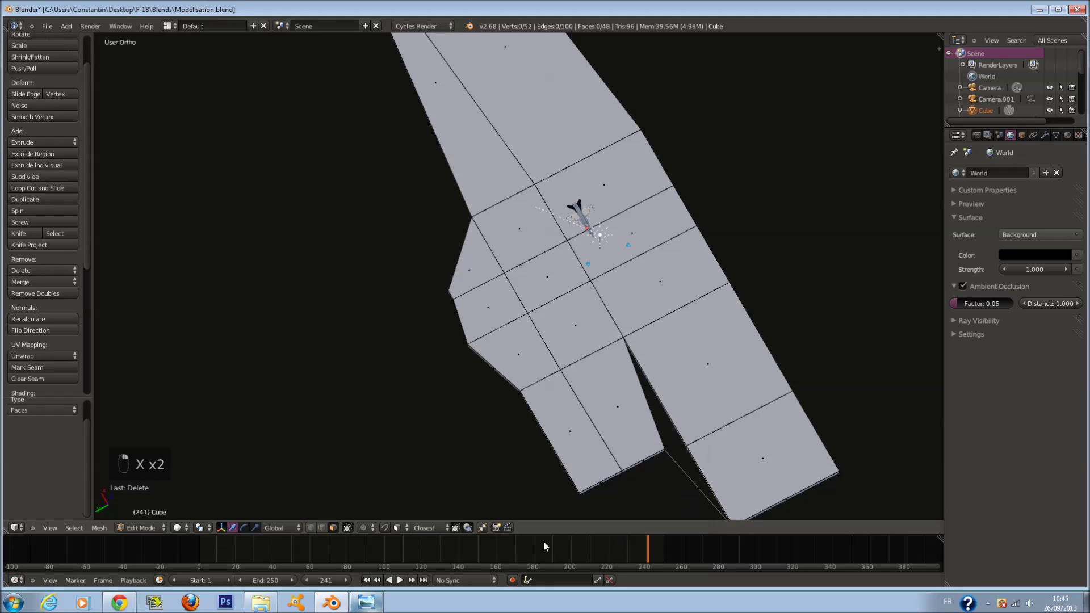
Step: Fill the remaining slanted gap beside the step with one face on top and one on the underside
right_click(653, 410)
shift+right_click(676, 424)
key(f)
middle_drag(707, 466, 470, 195)
right_click(369, 119)
shift+right_click(364, 128)
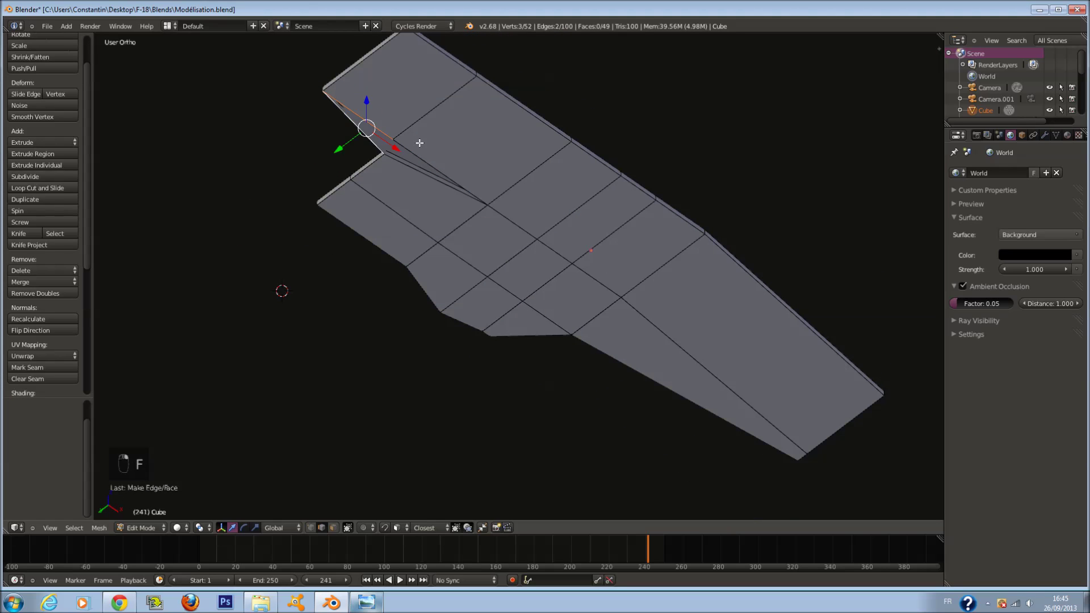
key(f)
Step: Leave mesh editing, inspect the closed deck, and save the file
key(Tab)
middle_drag(431, 146, 682, 267)
key(ctrl+s)
Step: Resume mesh editing in wireframe from the right side view and box-select all of the deck's upper vertices
key(KP_7)
key(Tab)
key(Tab)
key(Tab)
key(KP_1)
key(KP_3)
key(z)
key(a)
key(a)
key(a)
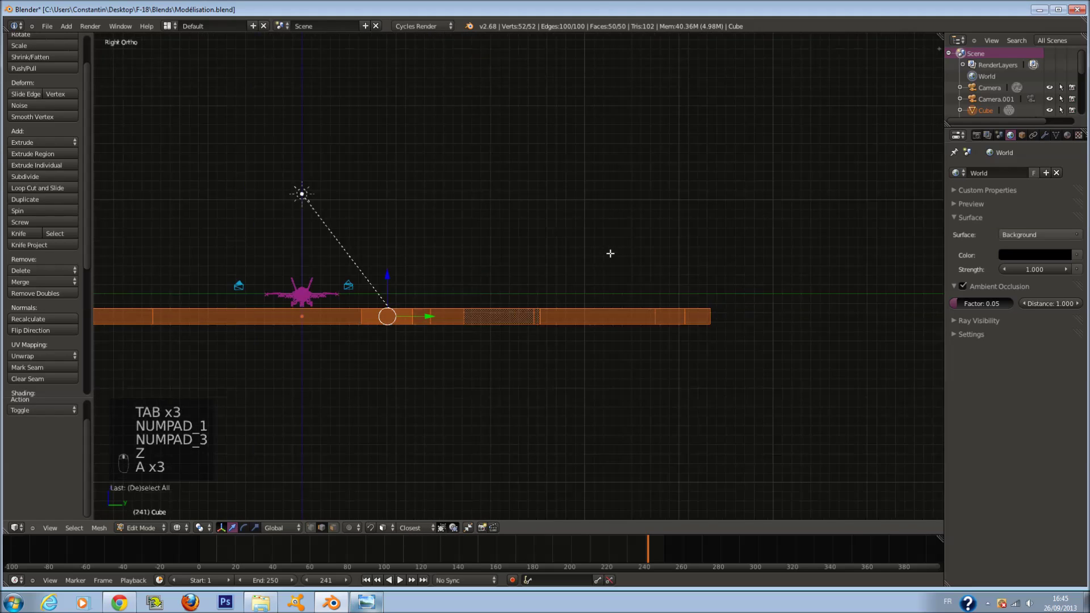
key(a)
scroll(610, 254, down, 3)
key(b)
drag(123, 264, 710, 280)
key(b)
drag(161, 183, 712, 303)
Step: Try to flatten the selected upper vertices by scaling to 0 along X, then undo the scaling
key(s)
key(x)
key(0)
click(688, 295)
key(z)
middle_drag(688, 295, 687, 341)
scroll(687, 340, down, 1)
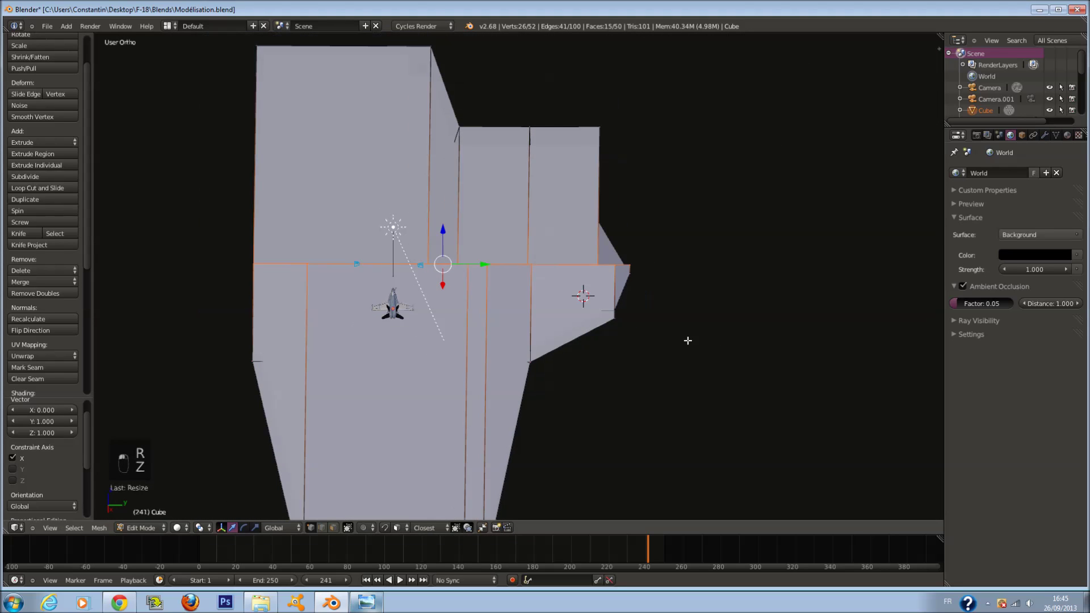
key(ctrl+z)
Step: Level the deck's upper vertices by scaling them to 0 along Z
key(s)
key(z)
key(0)
click(687, 341)
middle_drag(688, 341, 475, 284)
scroll(604, 346, up, 1)
Step: Leave mesh editing, apply smooth shading to the deck, and add an Edge Split modifier to it
key(Tab)
click(22, 135)
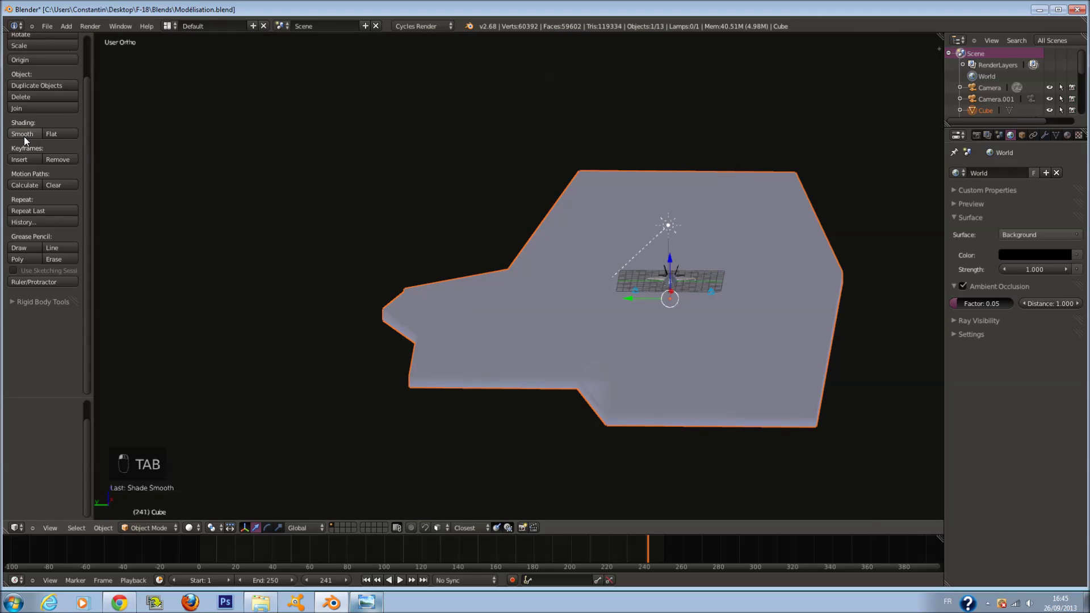
click(1045, 135)
click(1016, 172)
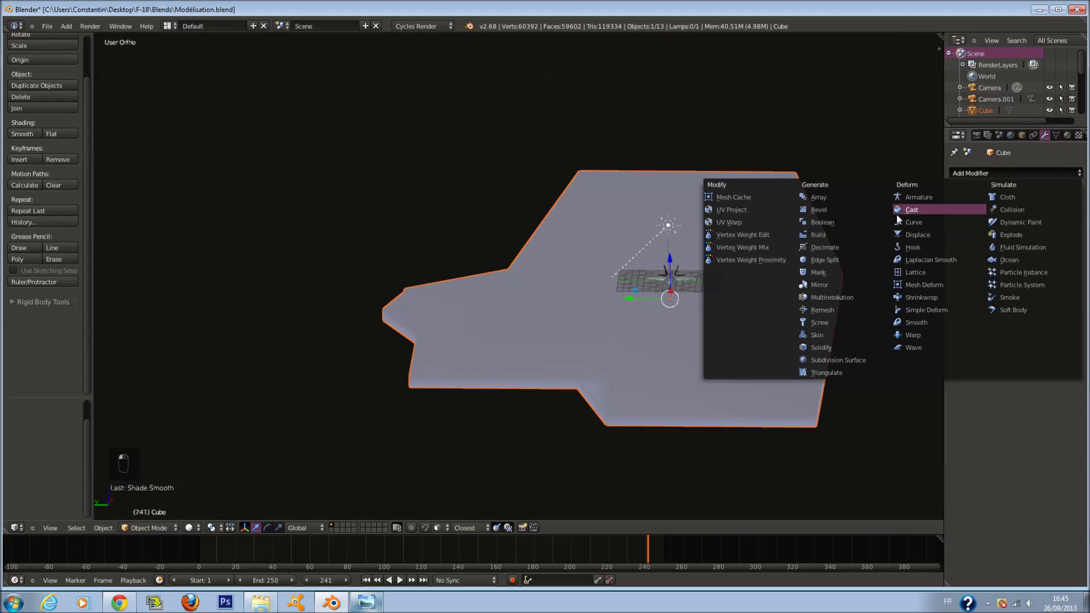
click(851, 257)
middle_drag(706, 298, 736, 355)
Step: Try moving a top-surface vertex near the deck's rear corner in mesh editing, and undo the last changes
key(Tab)
shift+scroll(734, 353, down, 4)
right_click(634, 359)
drag(590, 361, 663, 356)
key(Tab)
scroll(686, 360, down, 1)
key(Tab)
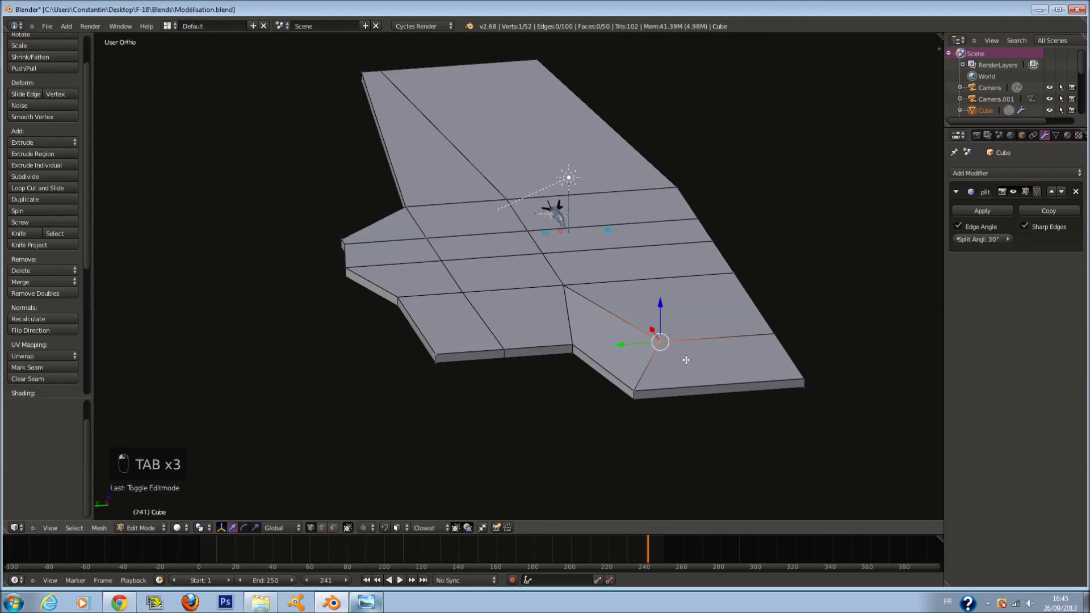
key(KP_7)
scroll(515, 336, up, 6)
scroll(515, 336, down, 5)
key(ctrl+z)
key(ctrl+z)
Step: Circle-select faces at the deck's wide end in the wireframe top view and delete them
scroll(489, 357, up, 2)
key(a)
key(z)
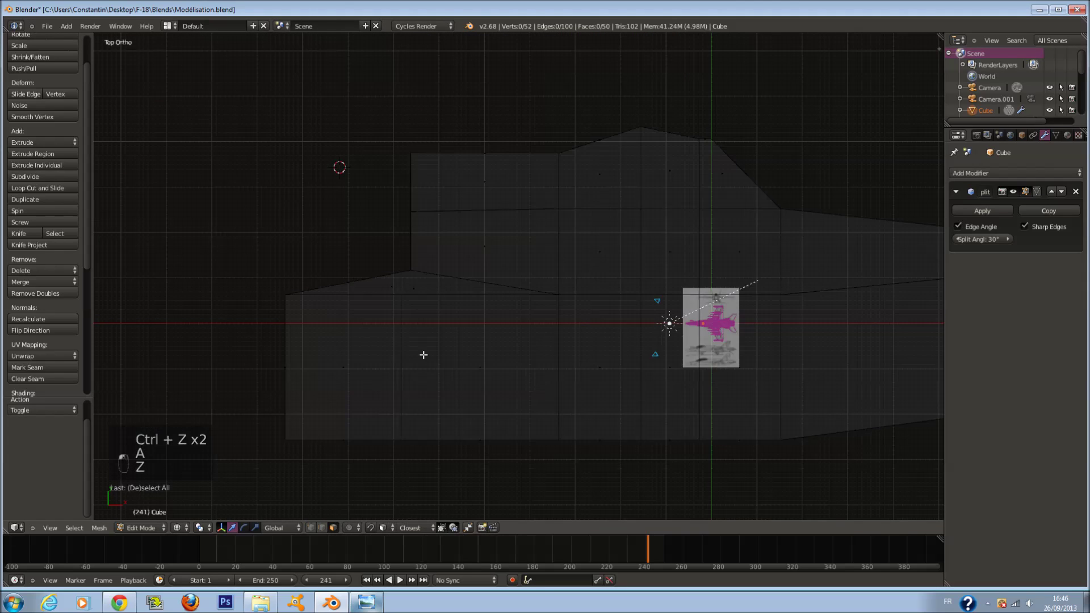
key(a)
key(a)
key(a)
key(a)
key(a)
key(c)
key(a)
key(c)
mouse_move(360, 305)
mouse_down()
mouse_move(389, 335)
mouse_move(453, 363)
mouse_up()
key(x)
click(451, 363)
key(z)
key(z)
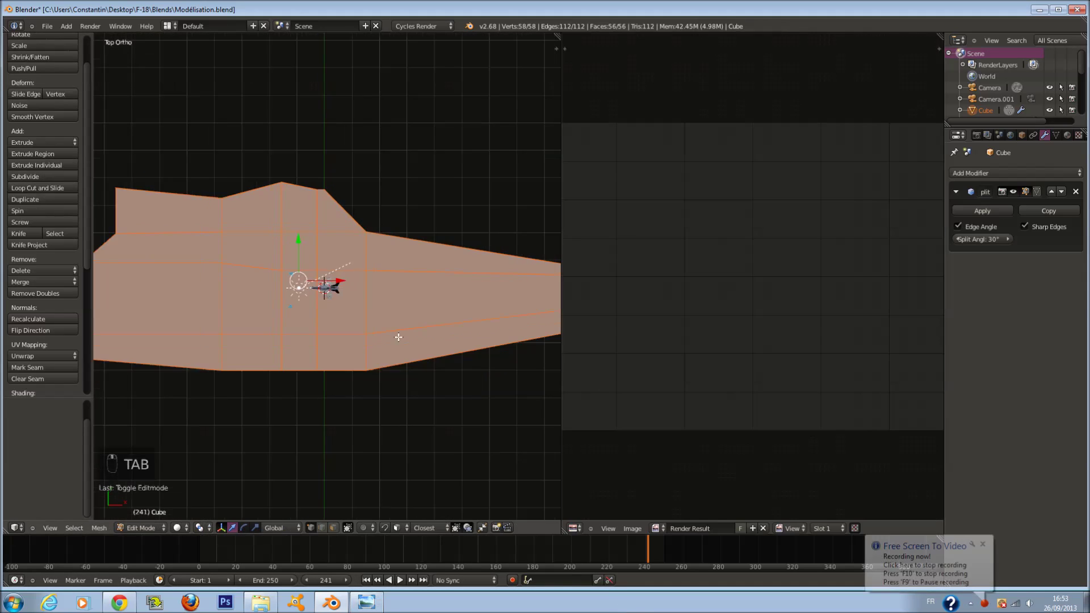
Step: Try circle-selecting several parts of the deck mesh in wireframe, clearing the selection between attempts
scroll(365, 365, down, 2)
key(z)
key(a)
key(c)
drag(257, 426, 401, 428)
right_click(401, 428)
key(z)
scroll(341, 310, down, 1)
key(z)
key(c)
scroll(151, 272, up, 3)
mouse_move(151, 272)
mouse_down()
mouse_move(159, 207)
mouse_move(147, 365)
mouse_up()
right_click(147, 366)
key(a)
key(c)
click(172, 173)
right_click(172, 173)
scroll(341, 295, down, 2)
Step: Select the whole deck mesh and unwrap it by projecting from the top view with Scale to Bounds
key(a)
key(a)
key(a)
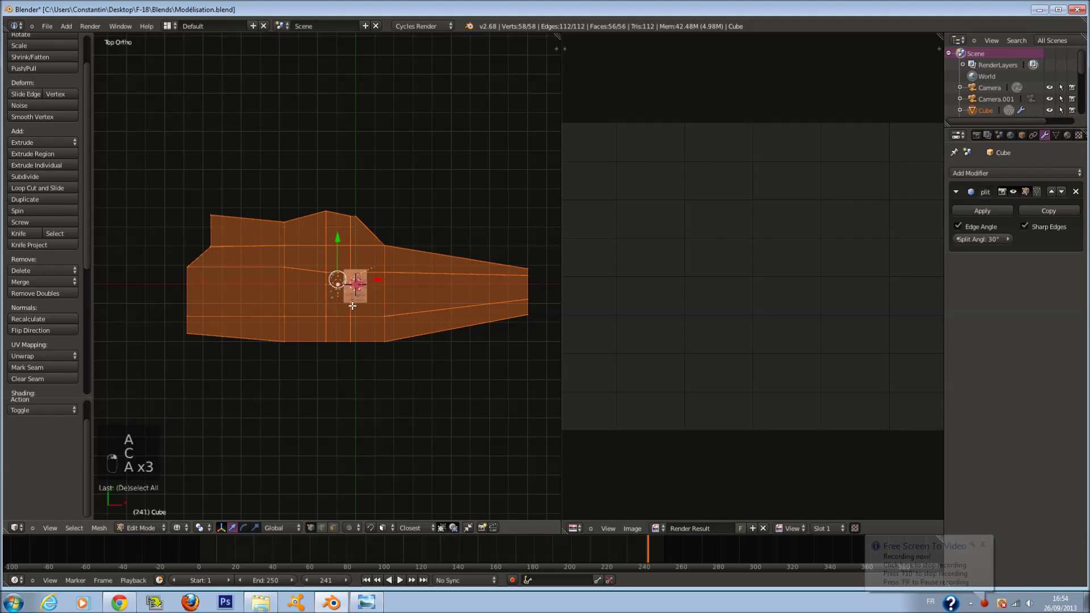
ctrl+scroll(353, 306, up, 2)
scroll(353, 307, up, 1)
key(u)
click(353, 306)
Step: Unlink the Render Result so the deck's UV layout is displayed, and move the timeline to frame 0
click(763, 528)
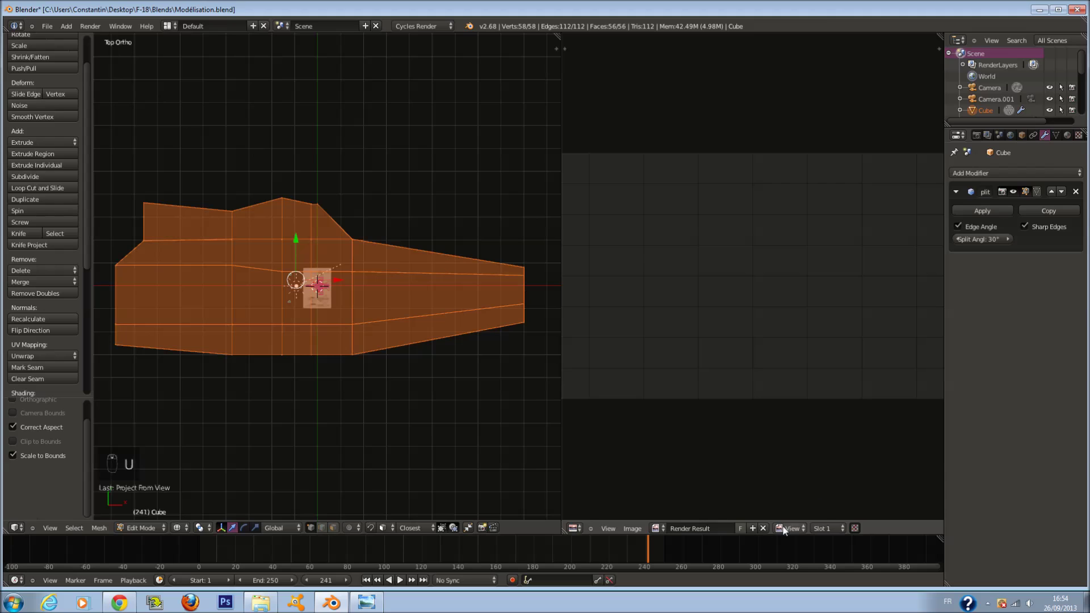
drag(598, 547, 167, 534)
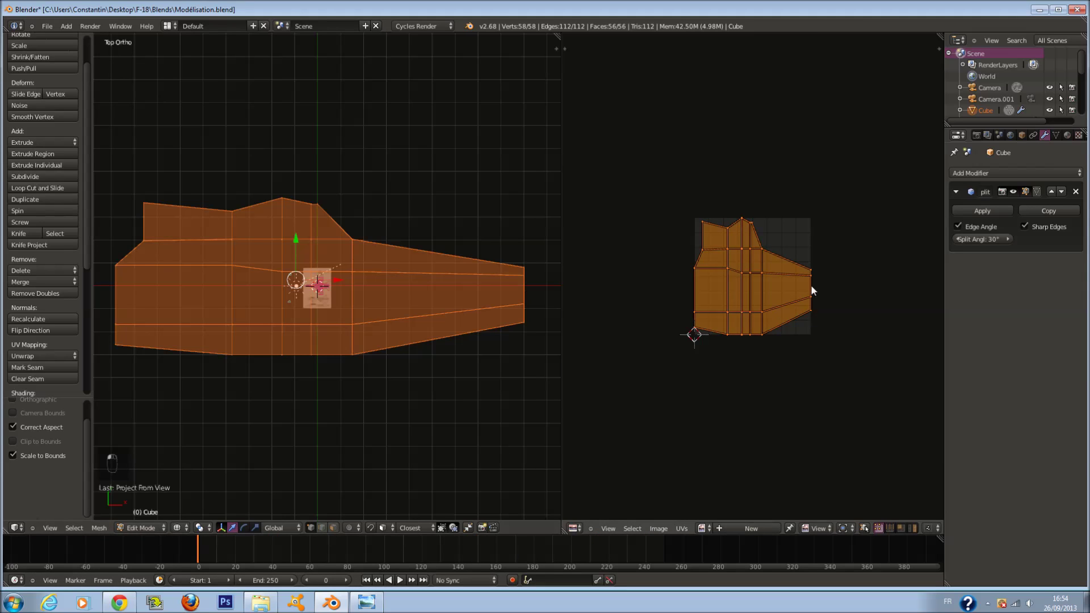
scroll(802, 281, up, 2)
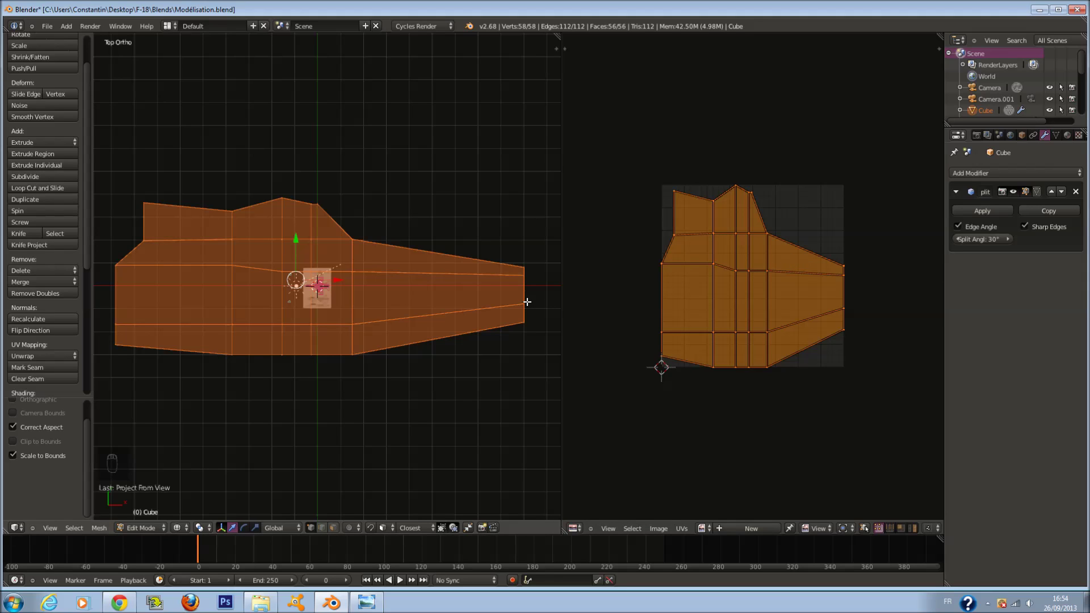
scroll(647, 306, up, 2)
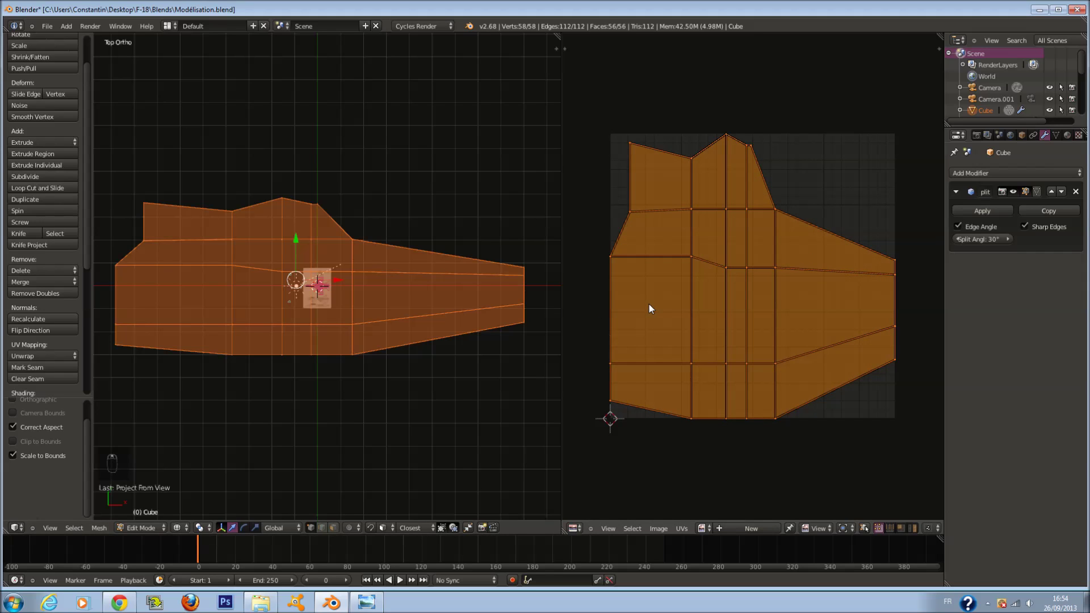
Step: Scale the deck's UV layout along Y to about 0.519, check the carrier reference photo, and compress the layout slightly more along Y
key(s)
key(y)
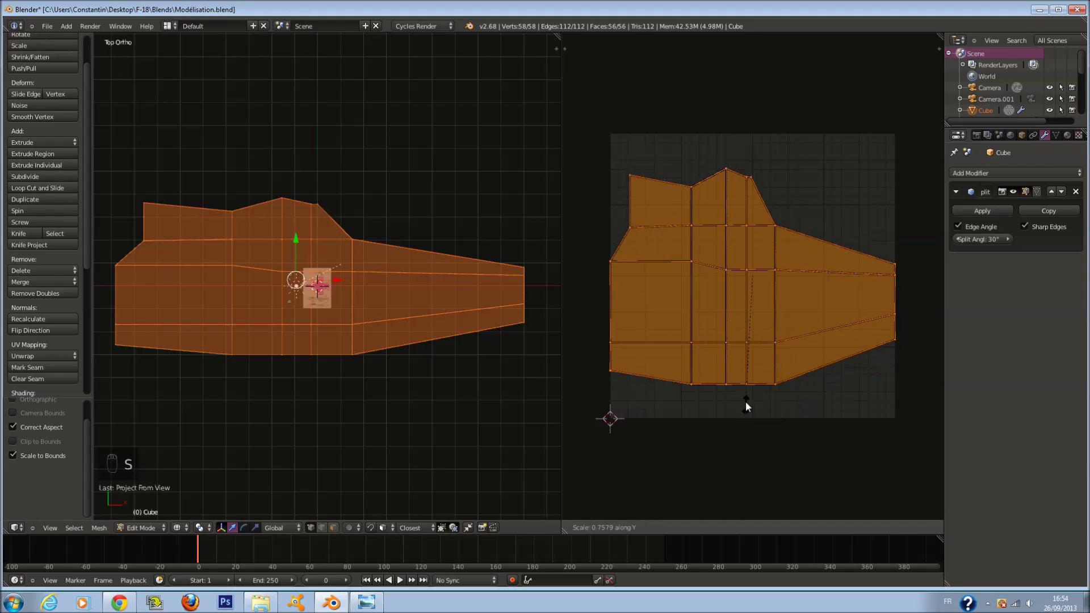
click(742, 362)
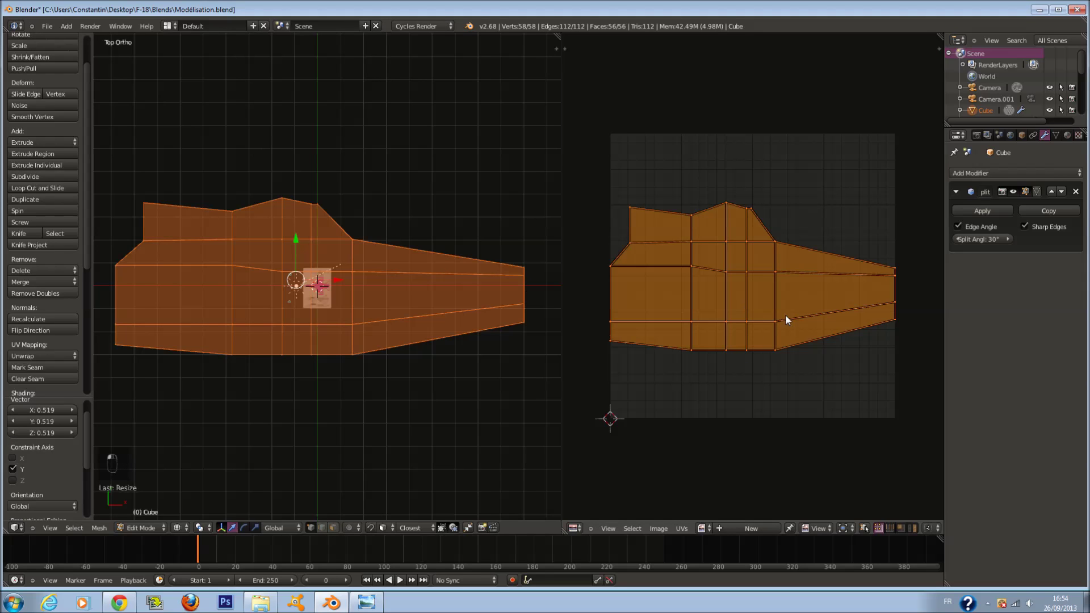
click(370, 605)
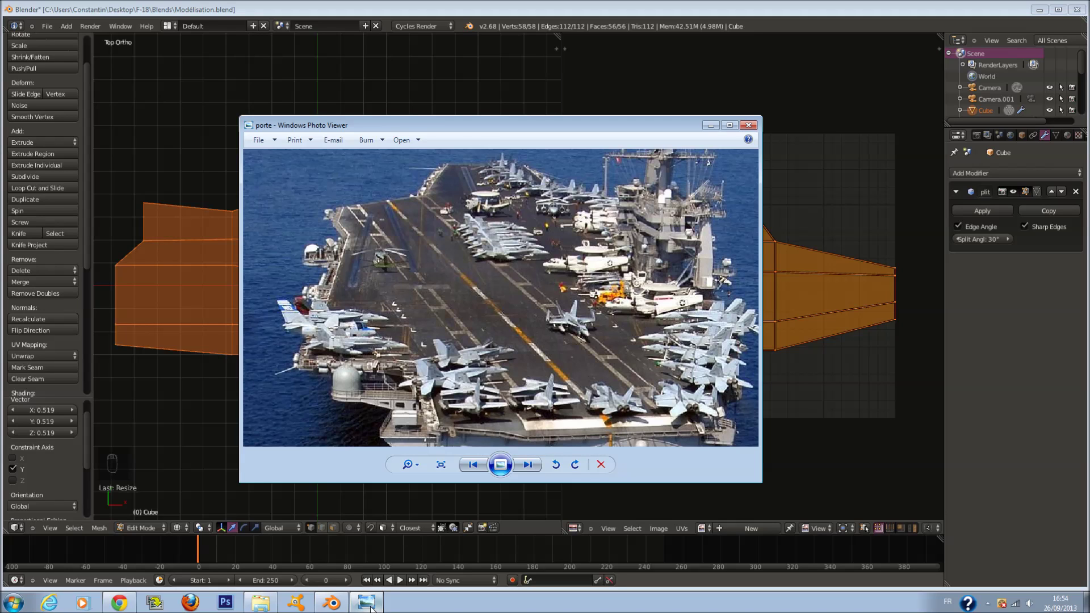
click(368, 603)
key(s)
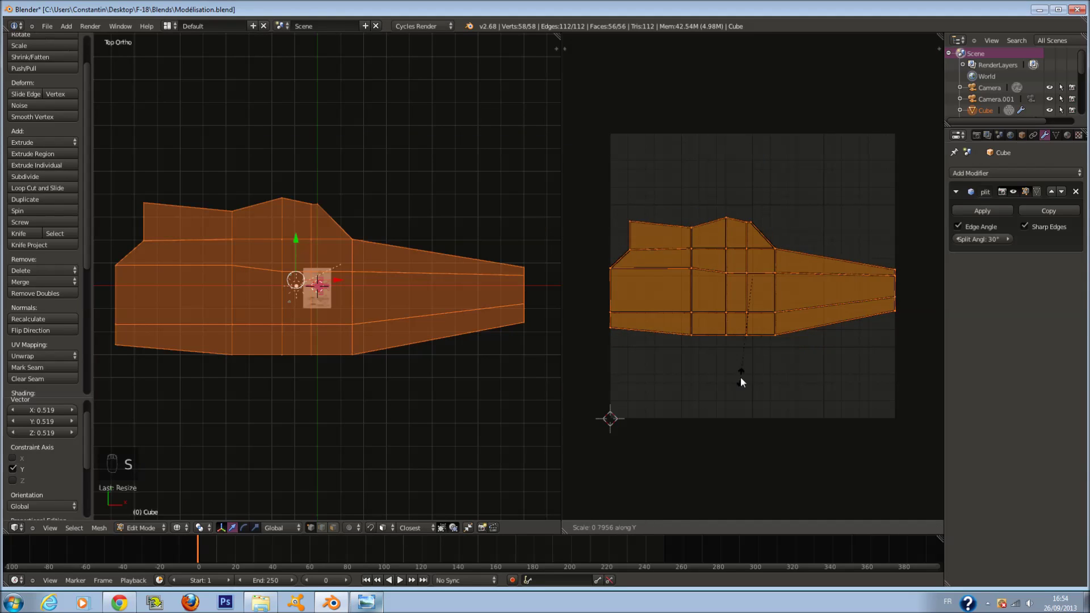
click(741, 386)
Step: Leave mesh editing and save the blend file
key(Tab)
key(ctrl+s)
key(Tab)
key(Tab)
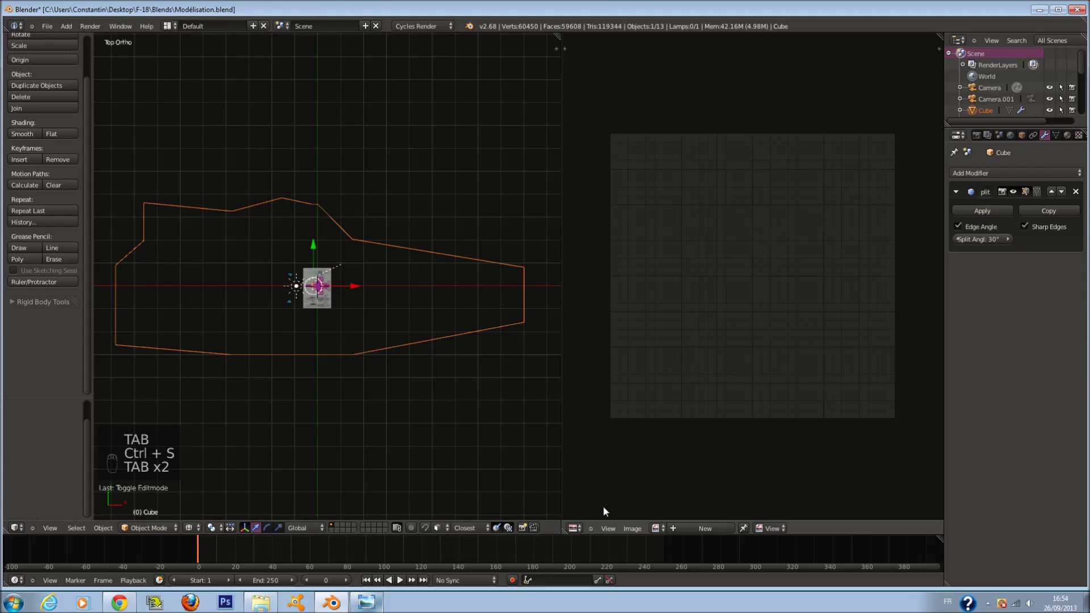
key(Tab)
key(Tab)
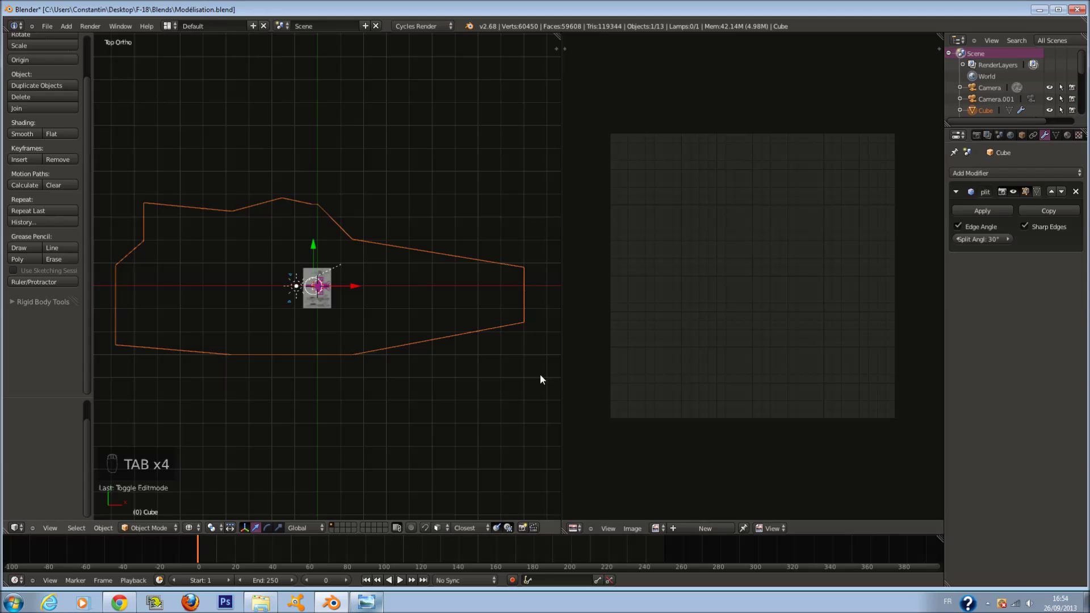
key(ctrl+s)
Step: Resume mesh editing and export the deck's UV layout to the Desktop as Porte_avion.png
key(Tab)
click(657, 528)
mouse_move(632, 528)
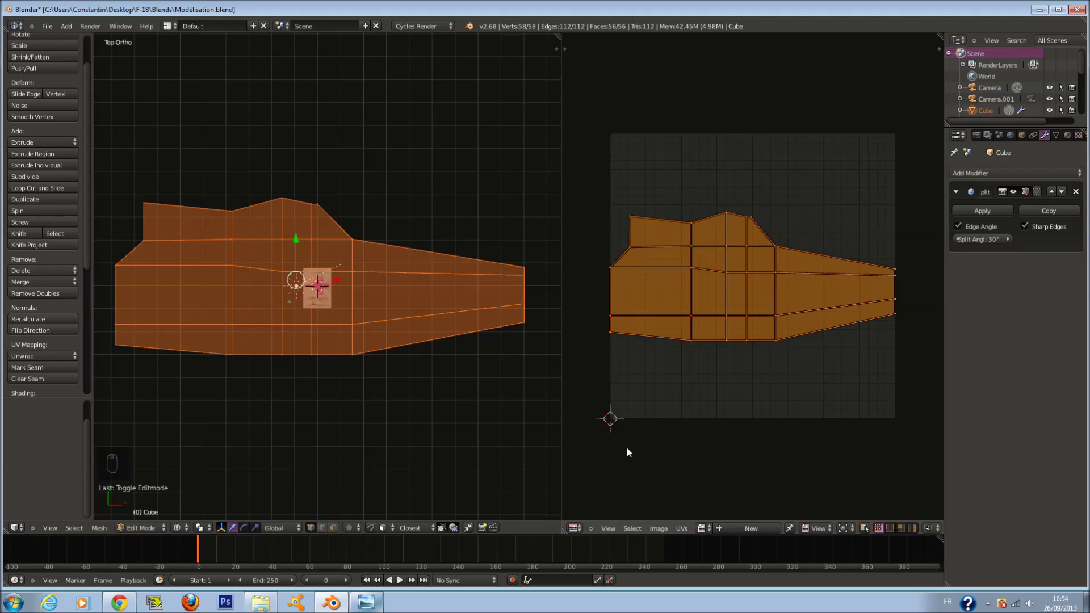
click(681, 528)
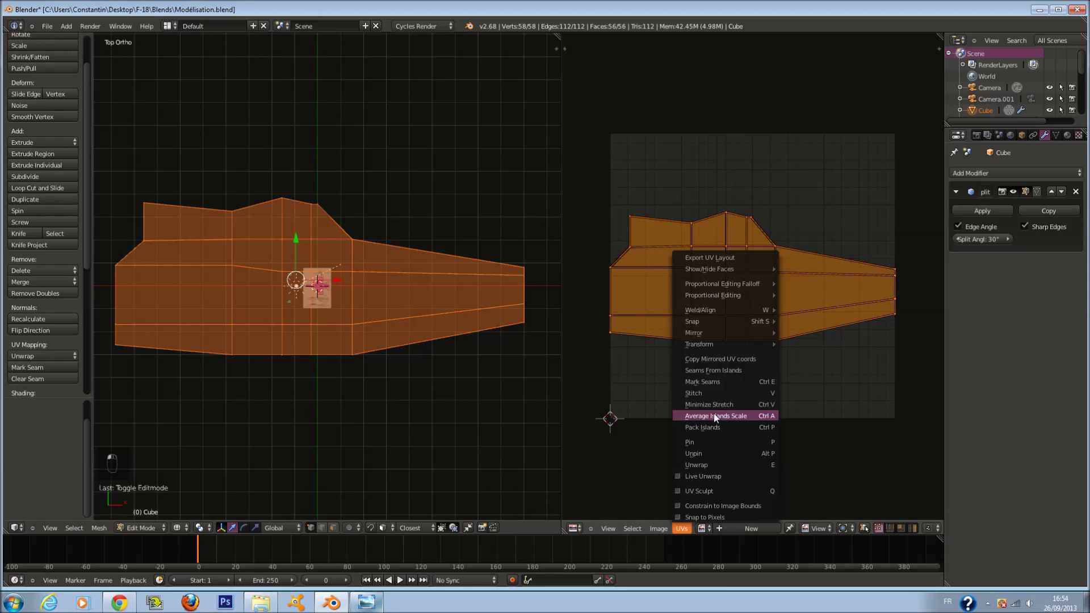
click(741, 259)
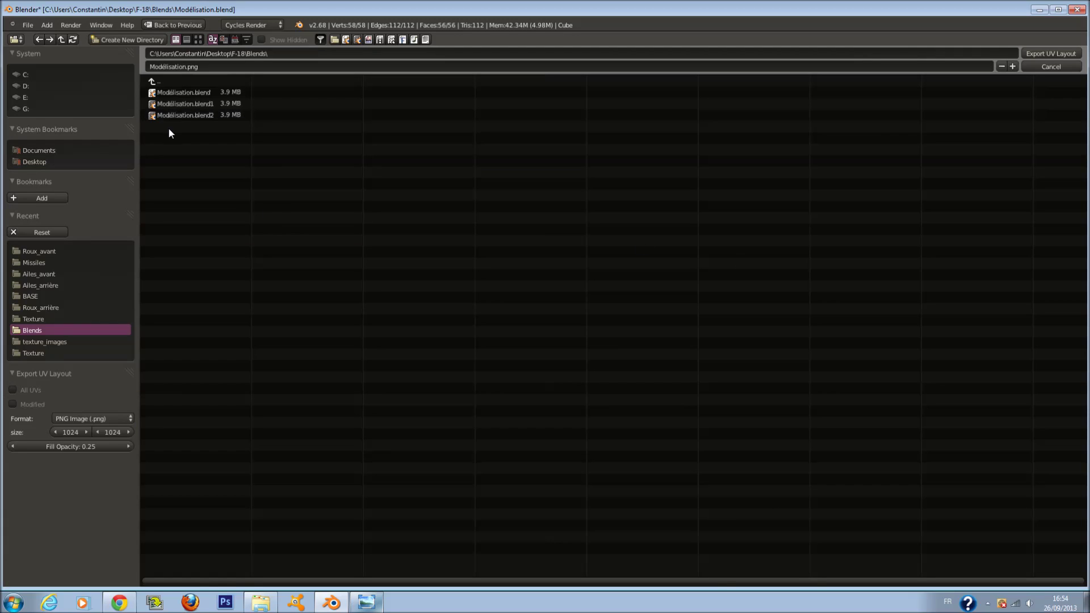
click(193, 66)
text(P)
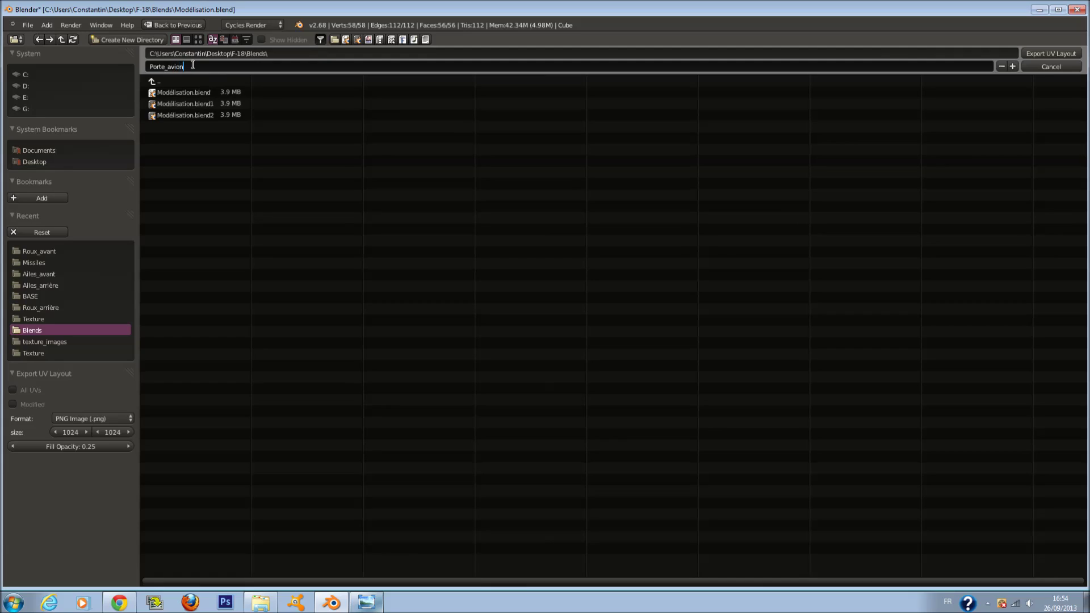
text(orte_avion)
key(Return)
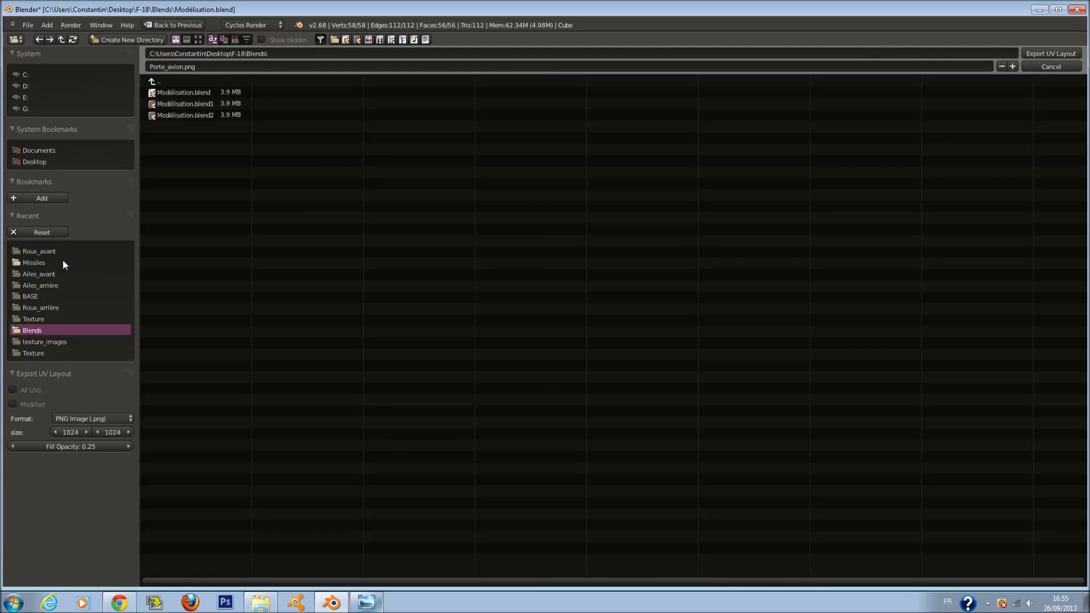
click(35, 162)
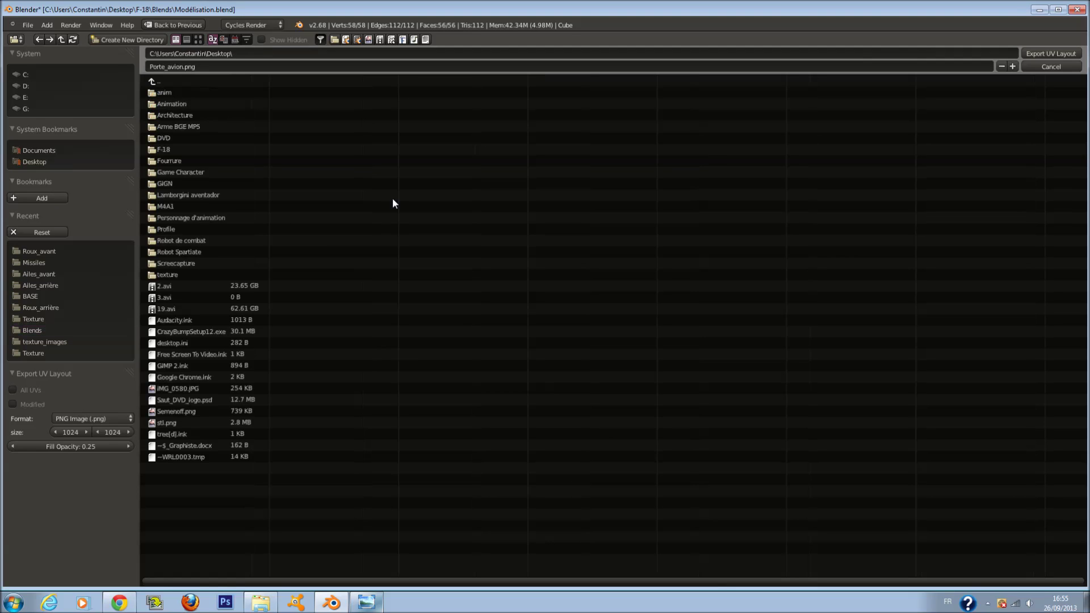
click(1054, 54)
Step: Leave mesh editing, save the blend file, go to the desktop, and close the Référence folder window
key(ctrl+s)
key(Tab)
key(ctrl+s)
click(388, 341)
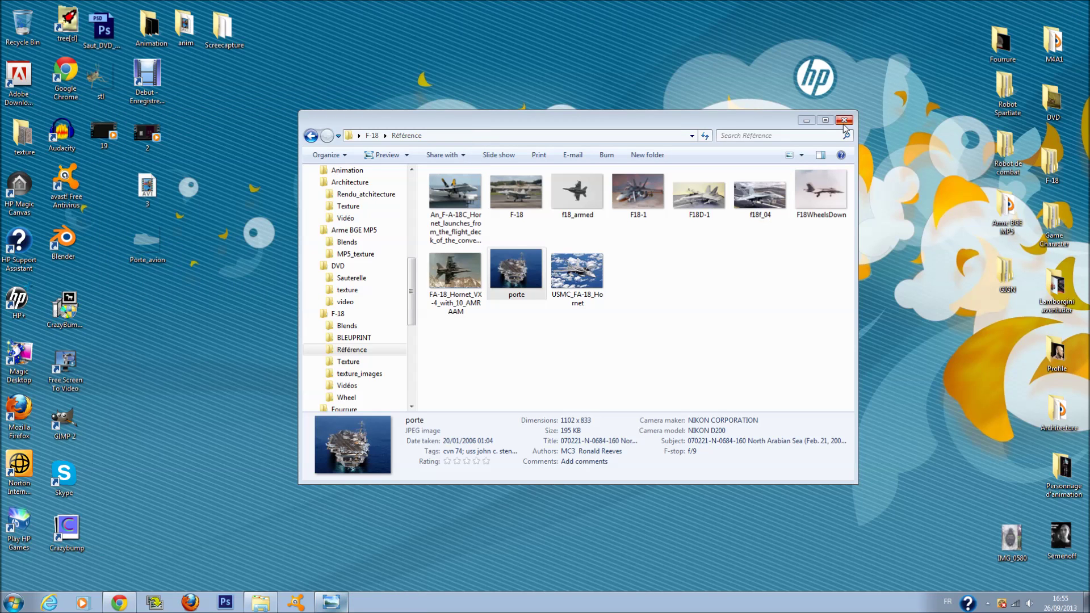
click(842, 120)
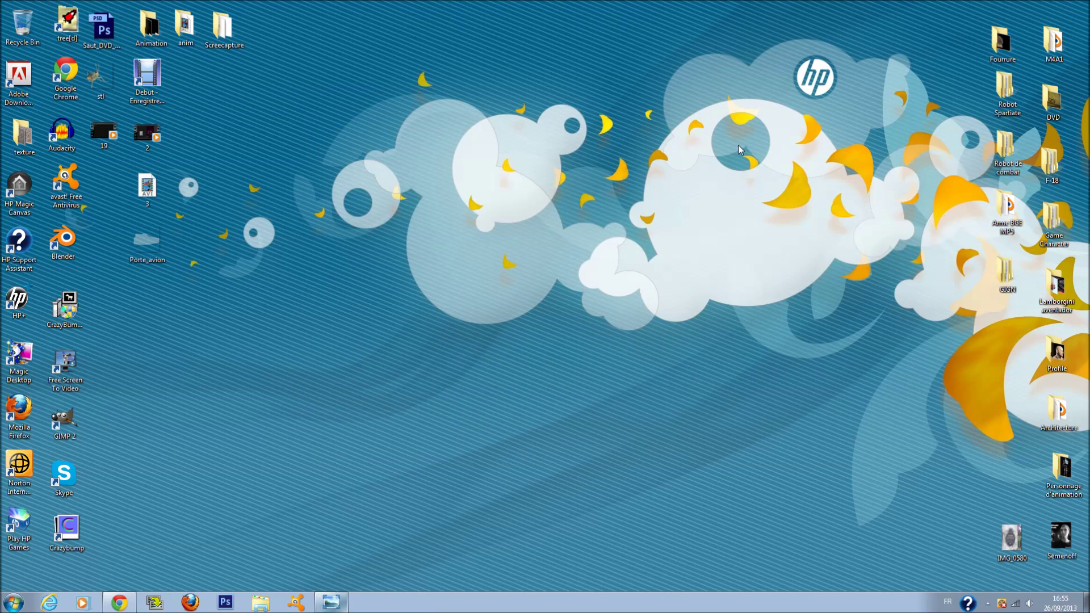
Step: Open the exported Porte_avion image from the desktop, zoom in to inspect the layout, and close it
double_click(146, 241)
scroll(543, 306, up, 3)
scroll(552, 318, down, 3)
click(746, 125)
Step: Launch Photoshop, open Porte_avion.png from the desktop in it, and minimize the carrier reference photo
click(225, 603)
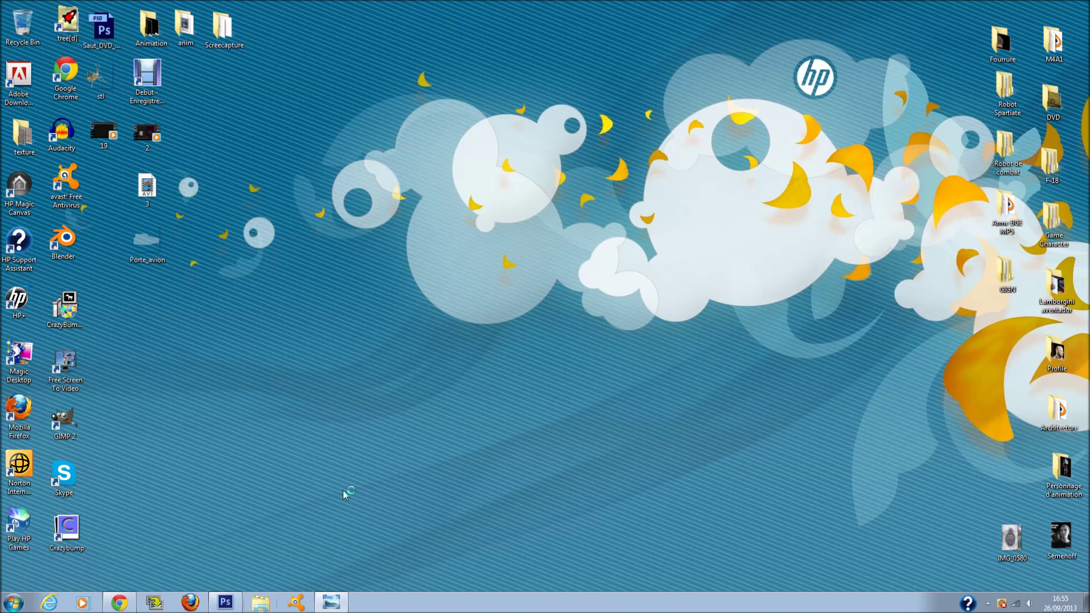
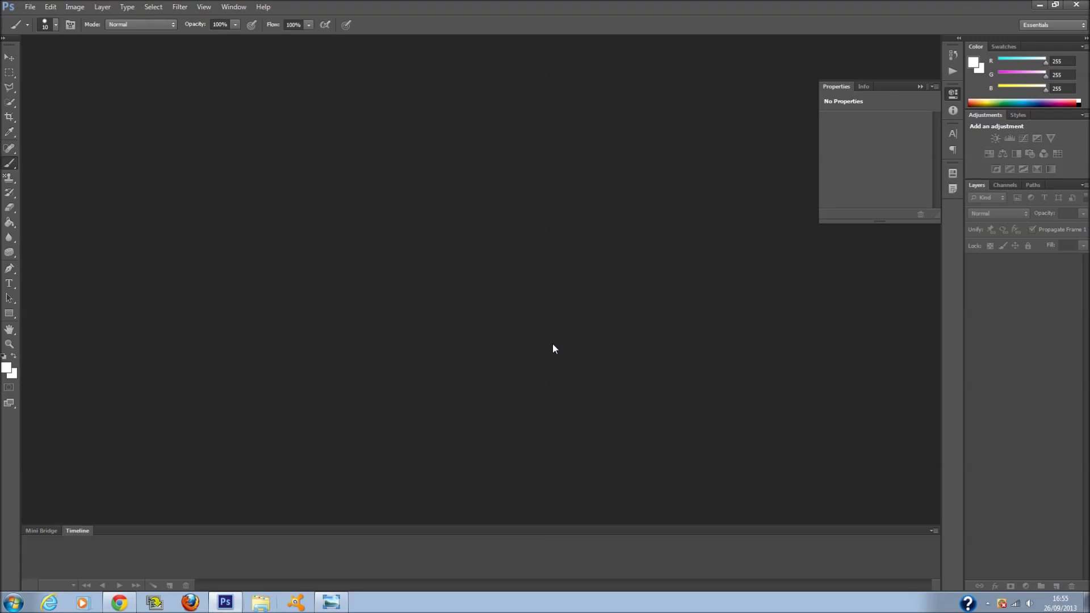
key(super+d)
drag(147, 243, 270, 562)
click(331, 607)
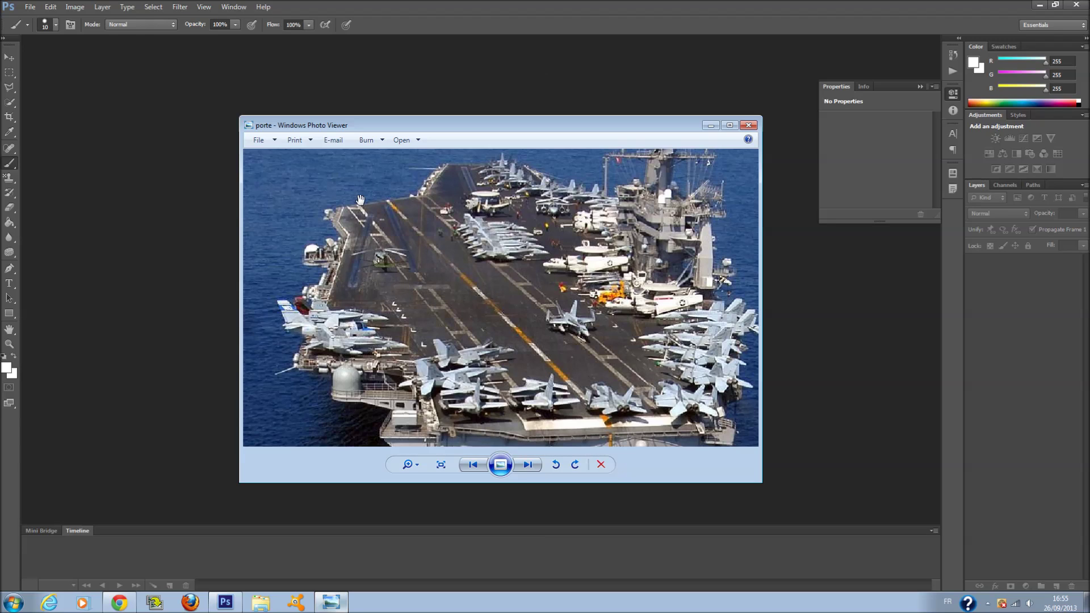
click(801, 397)
click(710, 122)
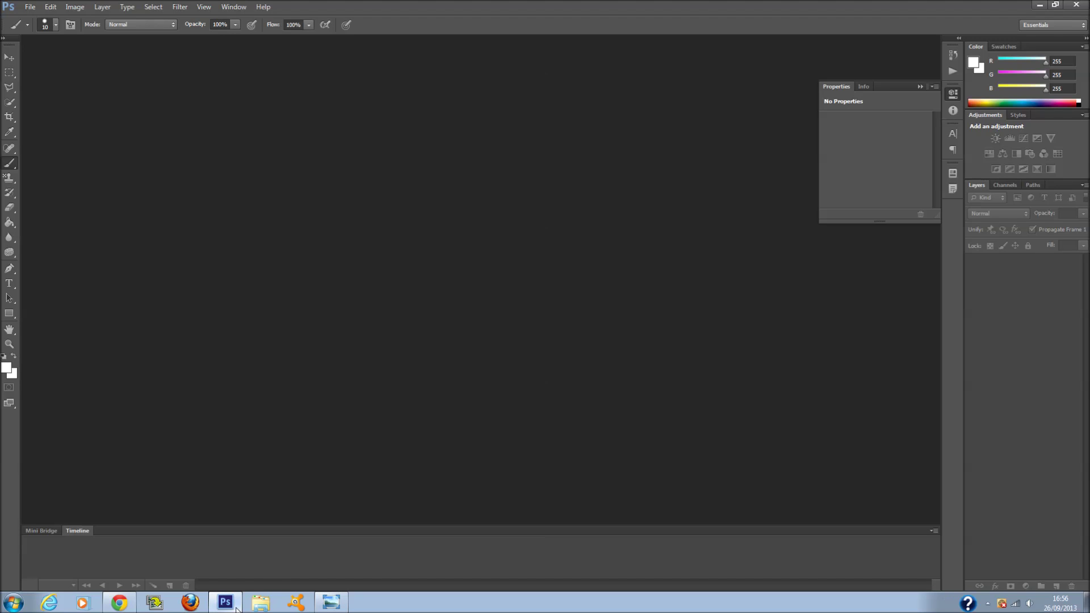
click(1040, 4)
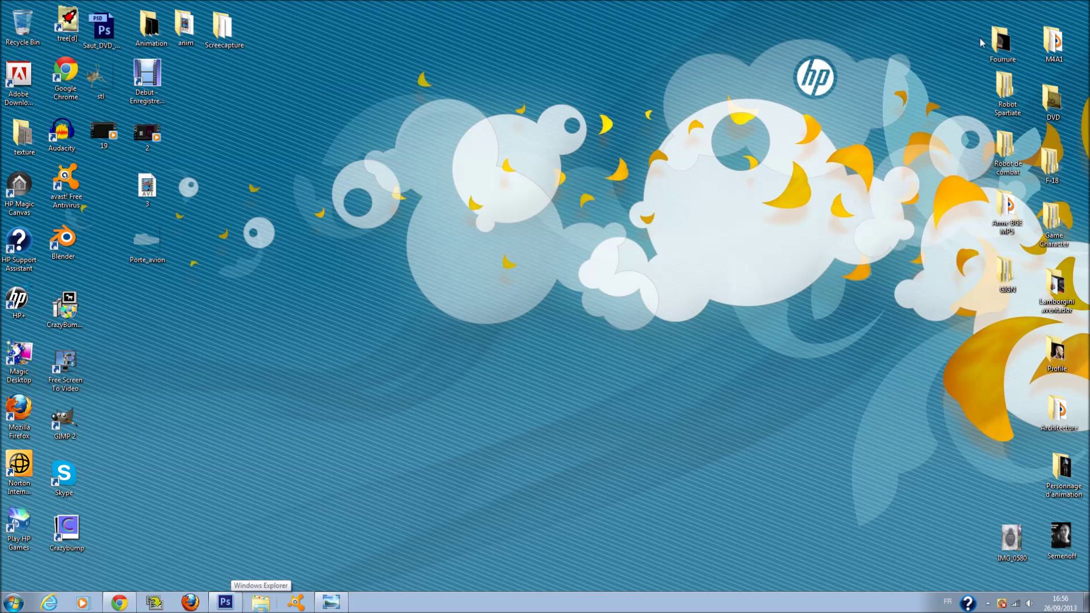
click(225, 603)
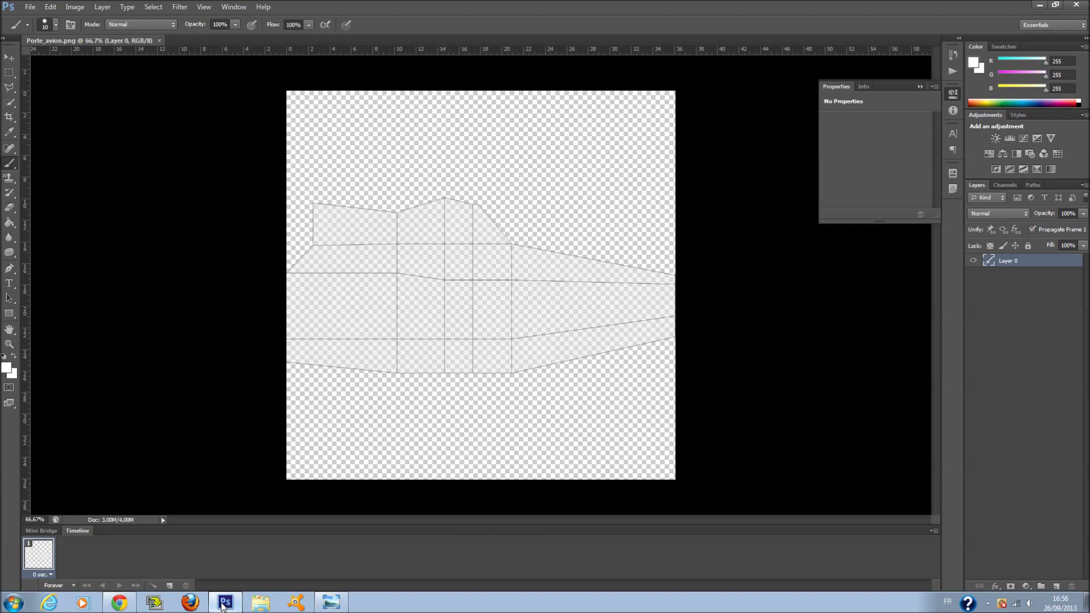
Step: Add a new layer above the UV layout, and make a white test brush stroke and undo it
click(920, 86)
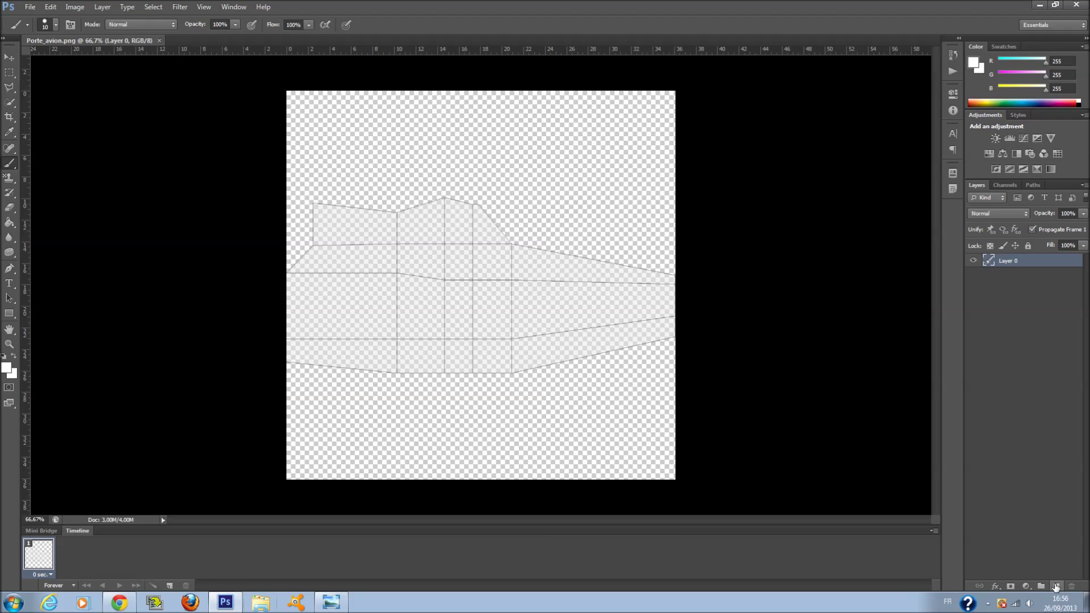
click(1056, 587)
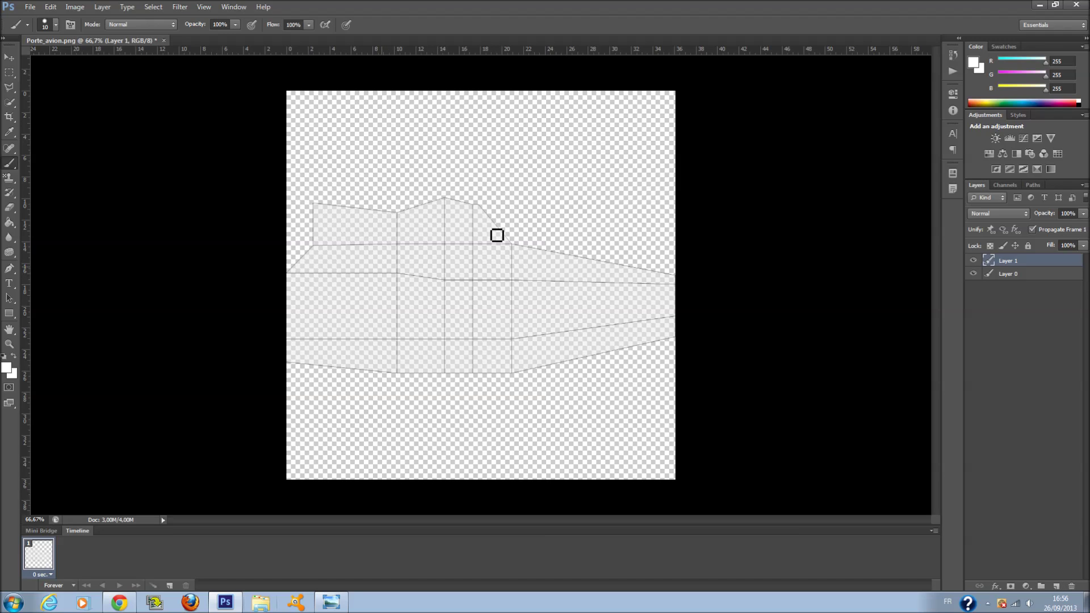
drag(487, 227, 379, 262)
key(ctrl+z)
Step: Set the foreground colour to black (000000)
click(6, 368)
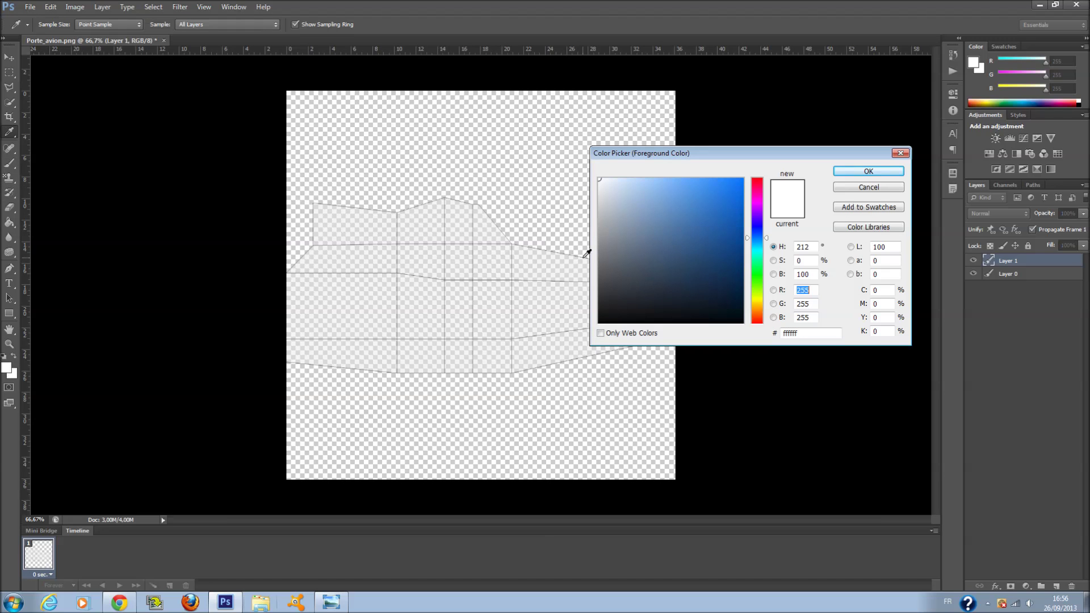
drag(640, 258, 588, 326)
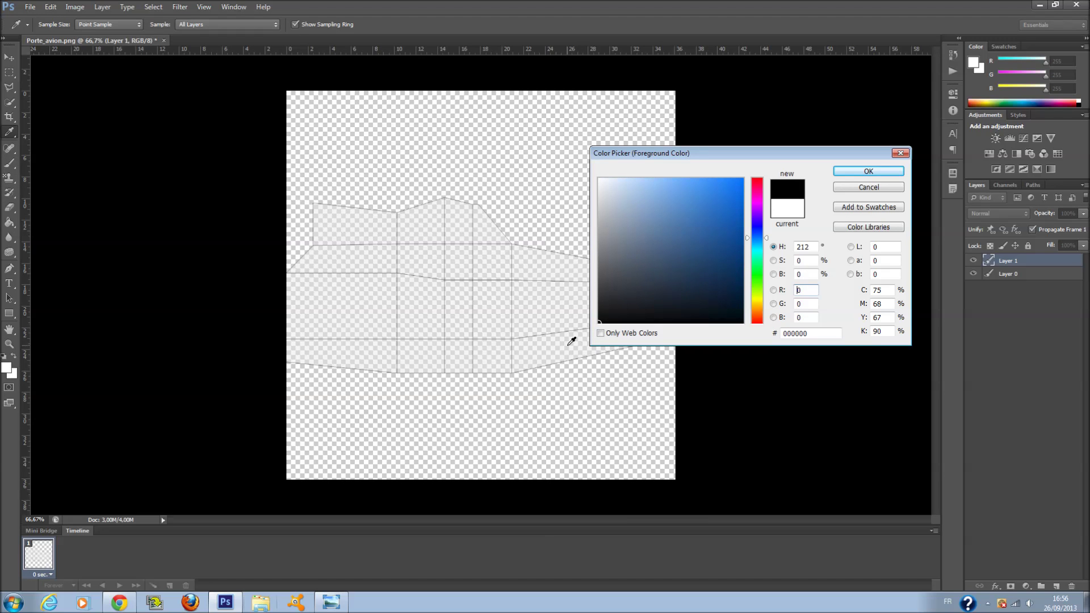
click(869, 171)
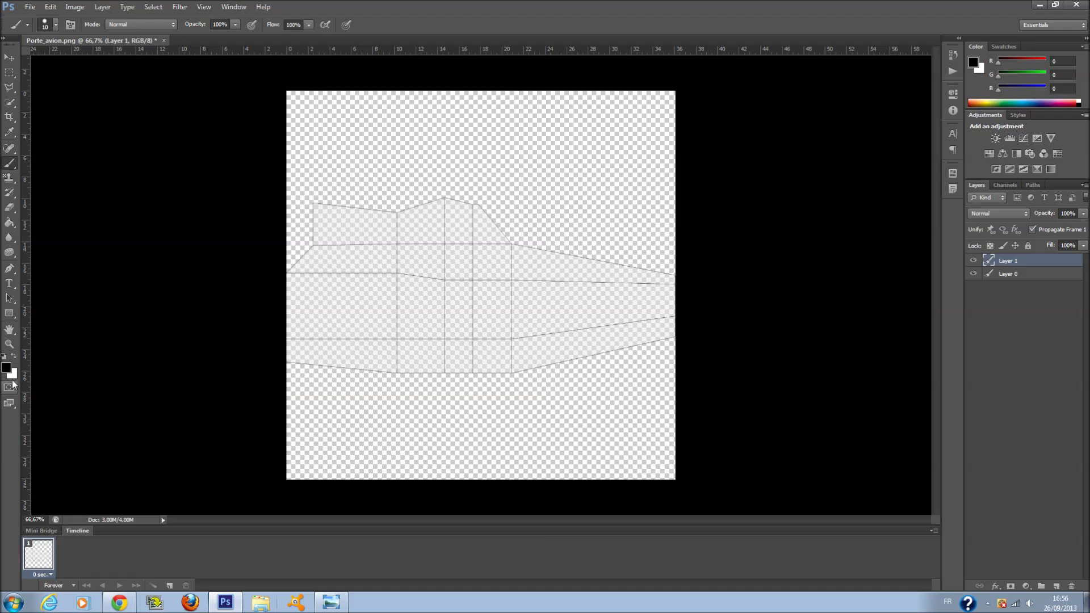
Step: Check the carrier reference photo, set the foreground colour to light grey (240, 240, 240), and activate the Brush tool
click(325, 602)
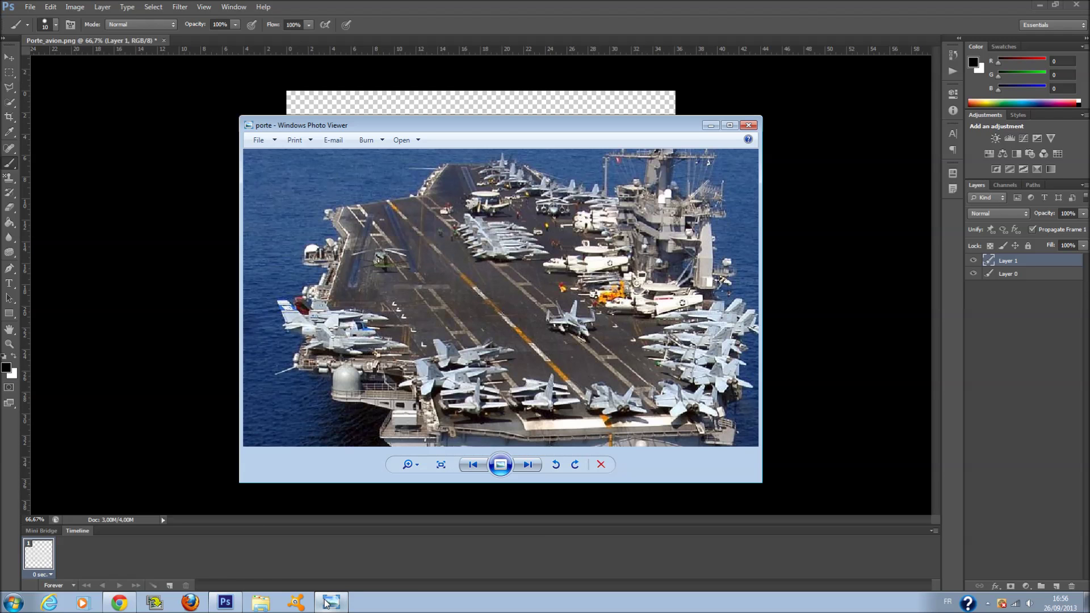
click(326, 602)
click(7, 368)
drag(666, 234, 525, 148)
drag(616, 205, 596, 186)
click(868, 171)
key(b)
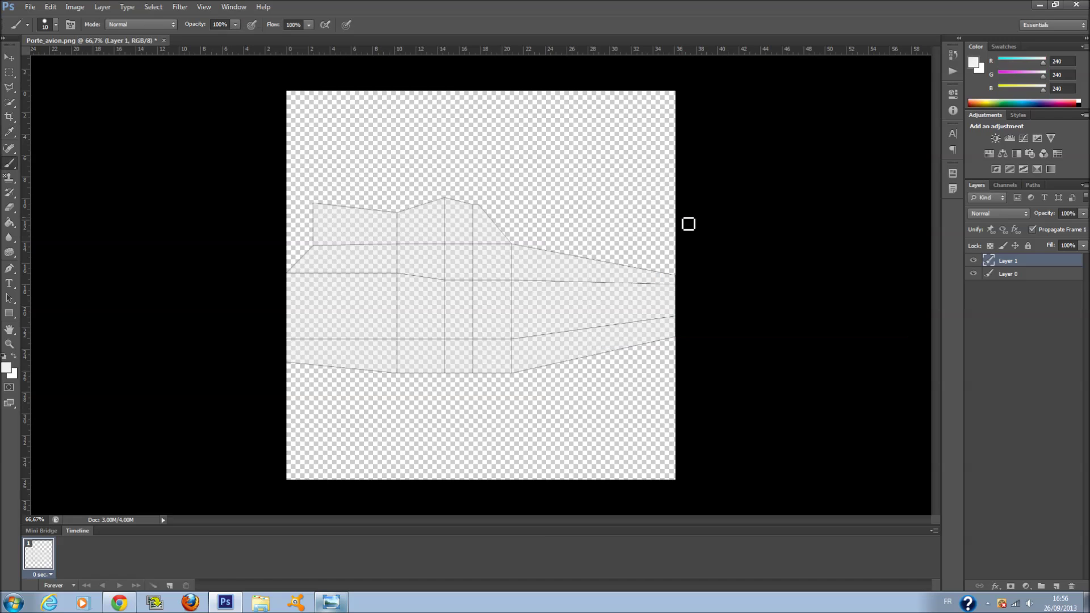
Step: Consult the carrier photo and paint a straight diagonal light grey line across the rear half of the deck layout
click(333, 608)
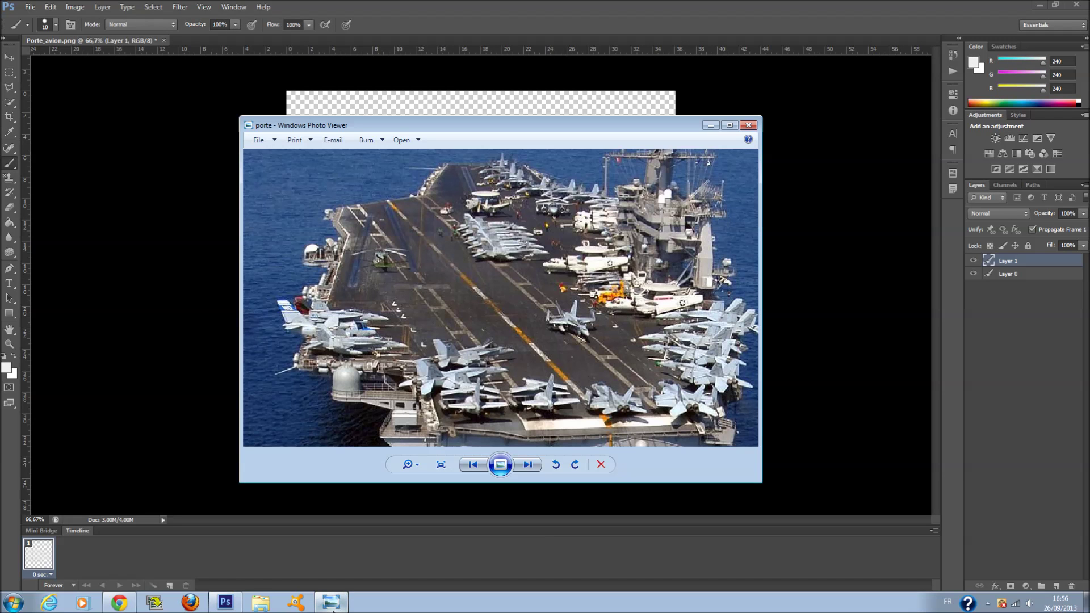
click(333, 607)
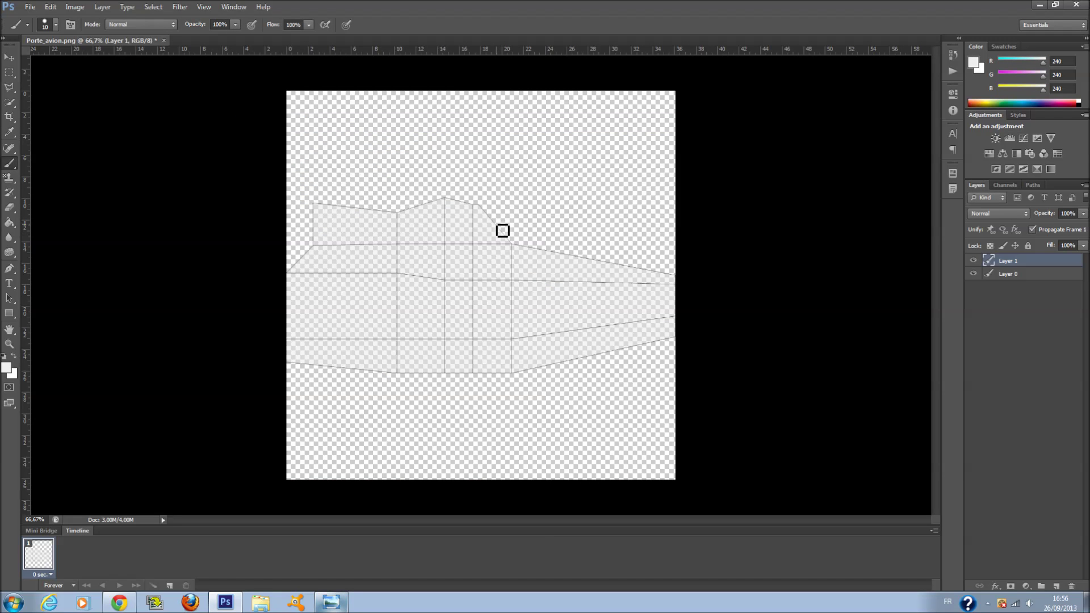
click(333, 604)
click(334, 604)
shift+click(292, 319)
Step: Set the foreground colour to yellow (f0ff00)
click(7, 367)
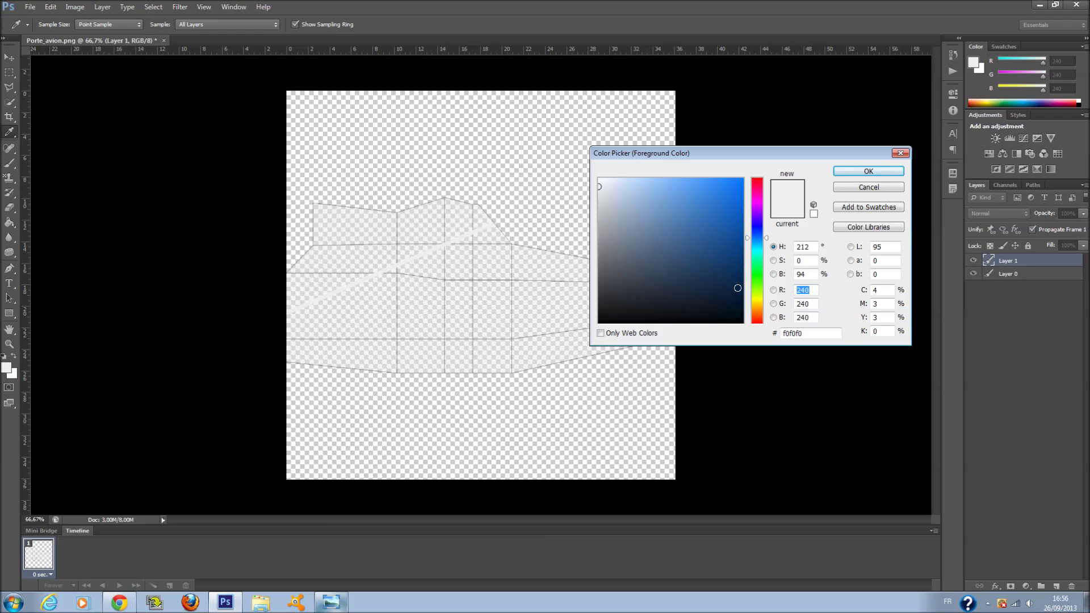
click(759, 297)
drag(713, 224, 859, 120)
click(868, 171)
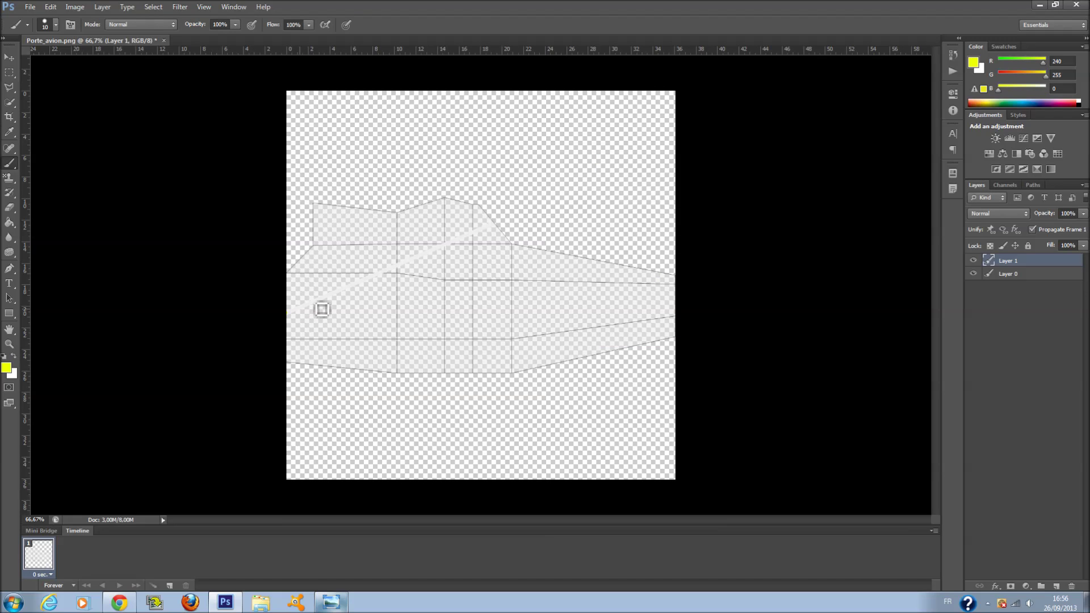
Step: Paint evenly spaced yellow dashes along the diagonal light grey line, comparing them with the carrier photo
drag(287, 311, 317, 301)
click(340, 292)
shift+click(369, 277)
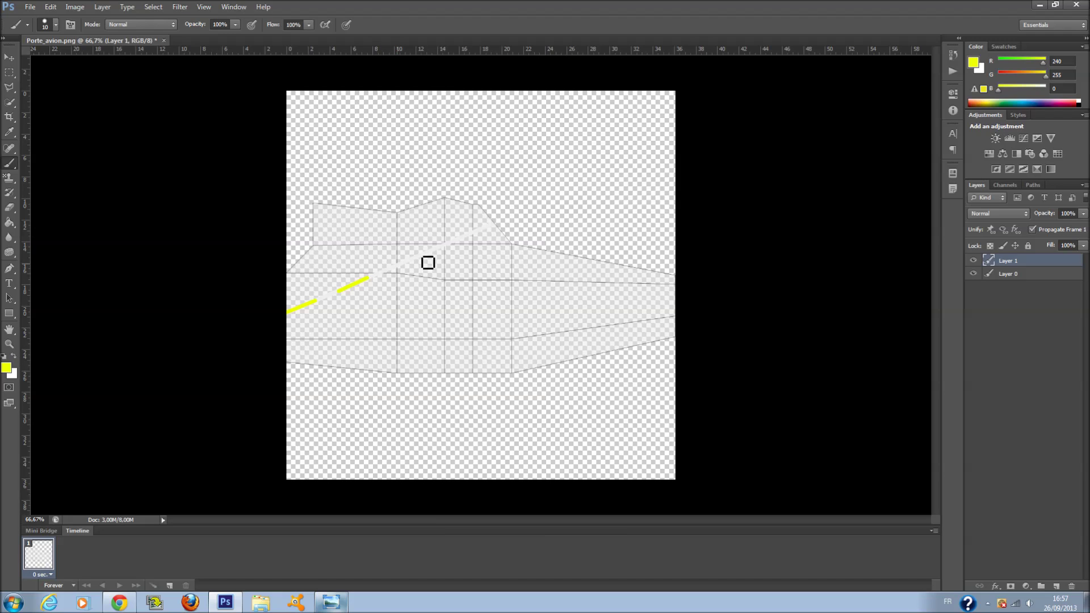
click(397, 264)
shift+click(397, 264)
click(333, 603)
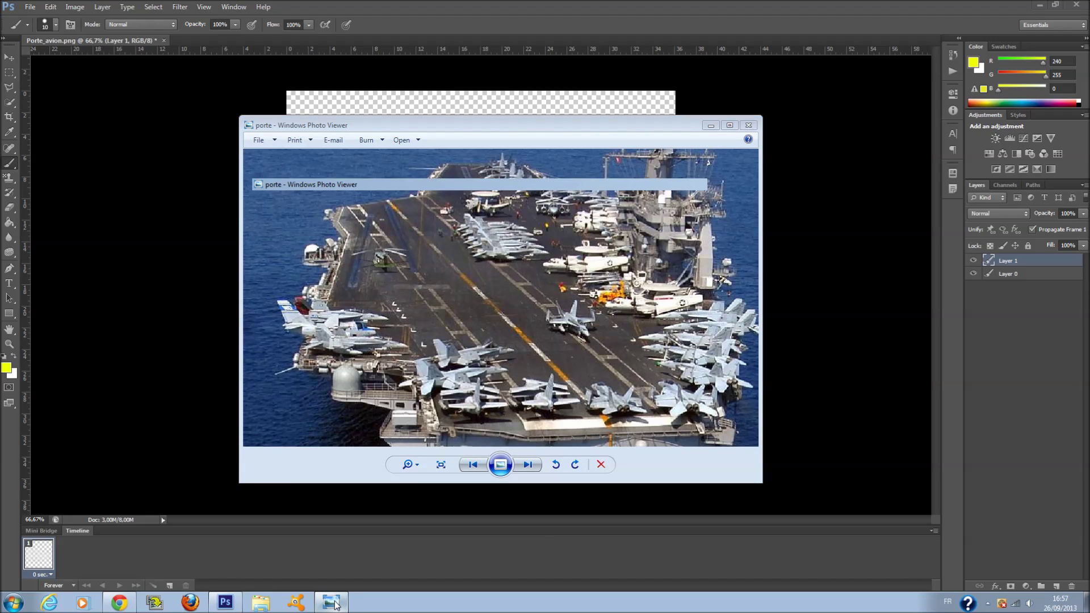
click(333, 603)
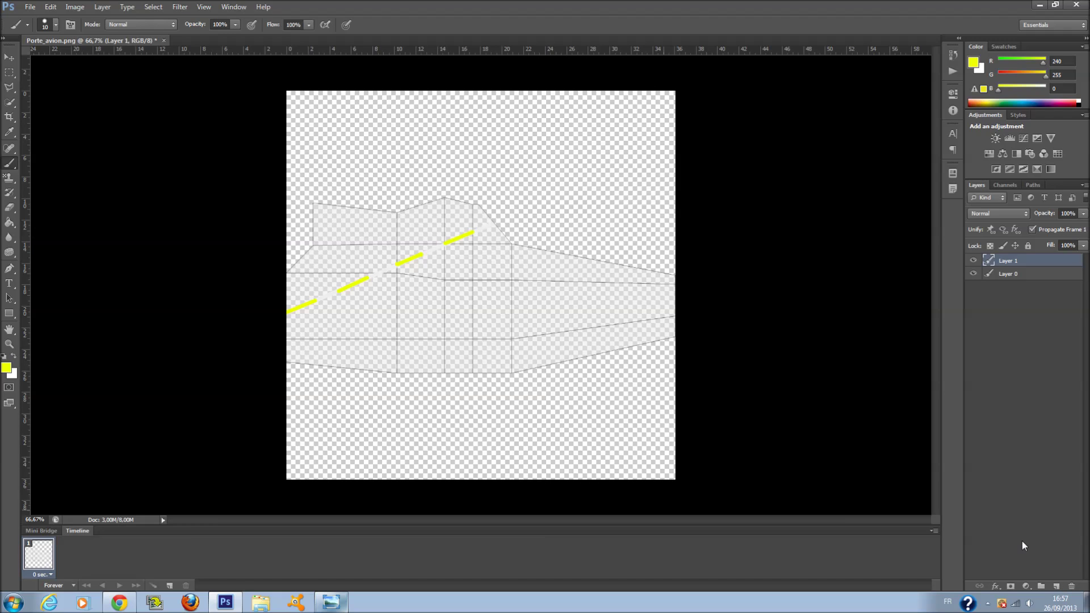
Step: Add a new layer above the dashes, set the foreground colour to grey (898989), and check the carrier photo
click(1008, 420)
click(1056, 586)
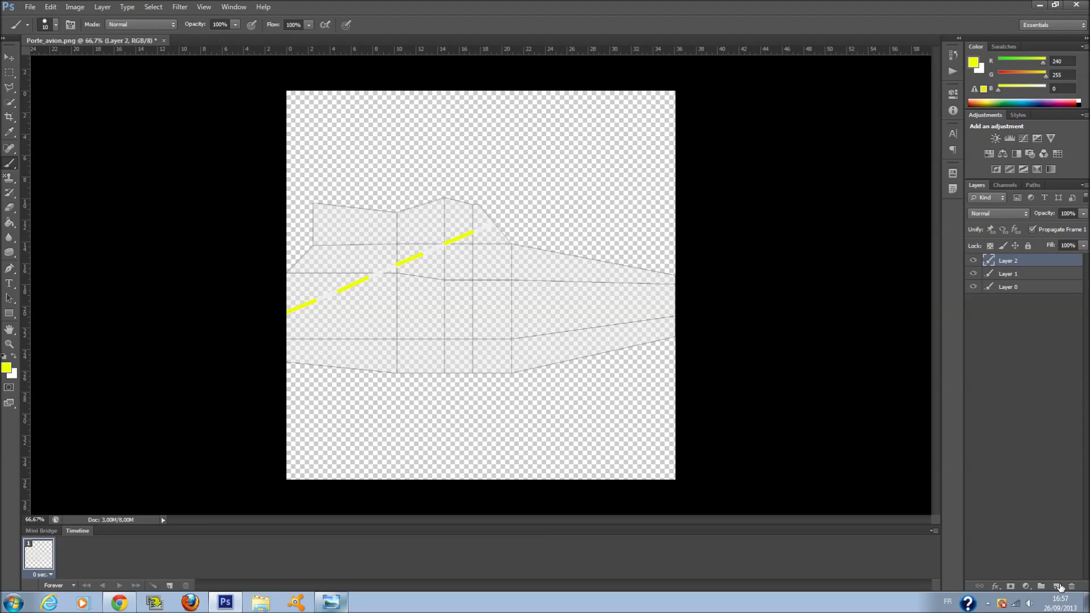
click(7, 369)
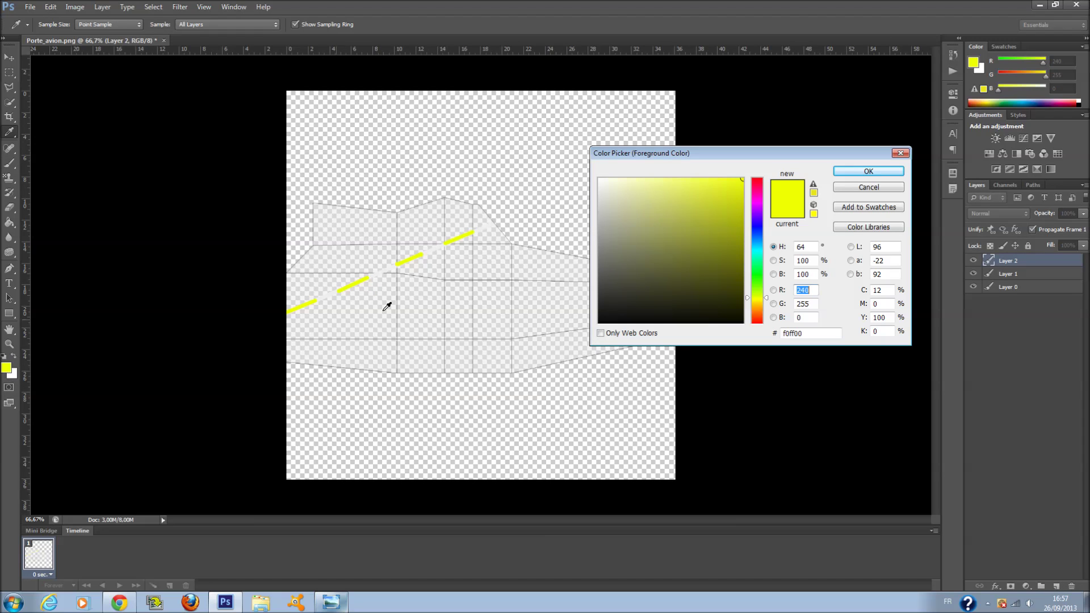
drag(631, 249, 592, 245)
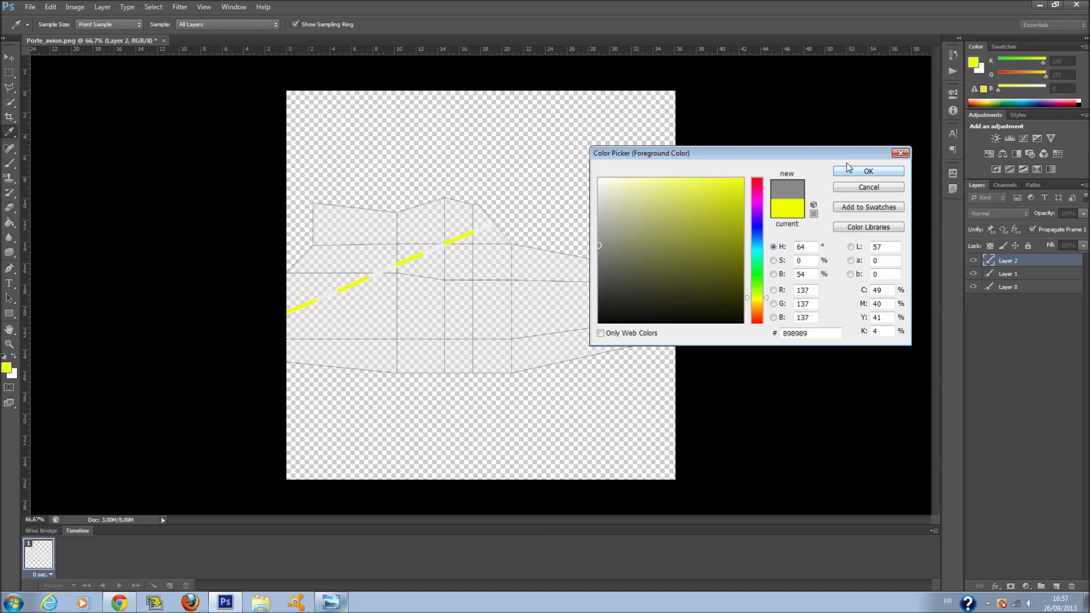
click(851, 170)
click(331, 602)
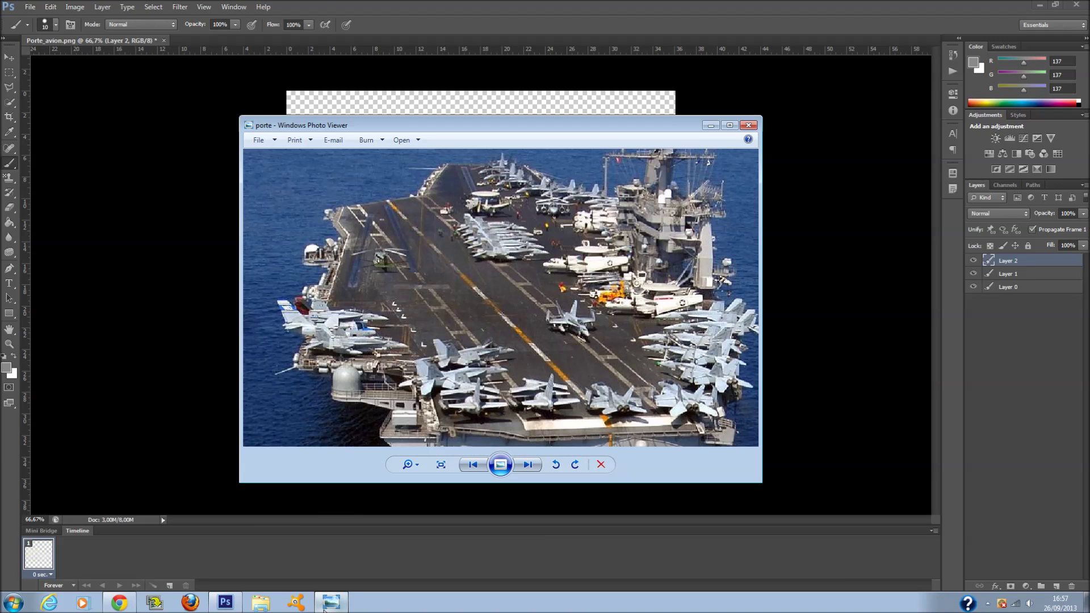
click(711, 126)
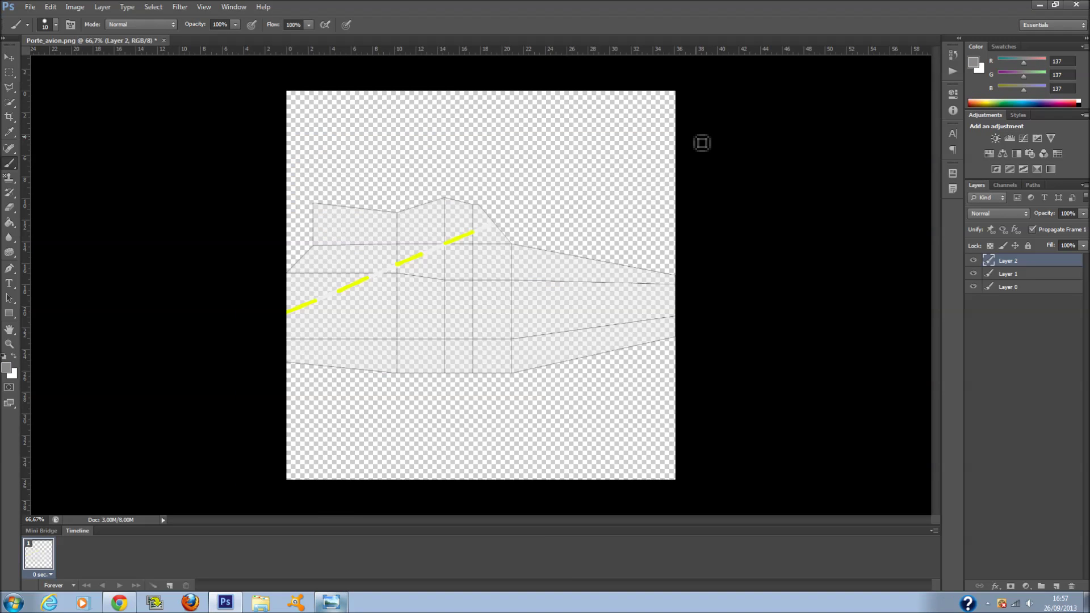
Step: Select a thin rectangular strip spanning the full canvas width over the deck's lower edge and fill it with grey
click(8, 74)
drag(286, 347, 677, 376)
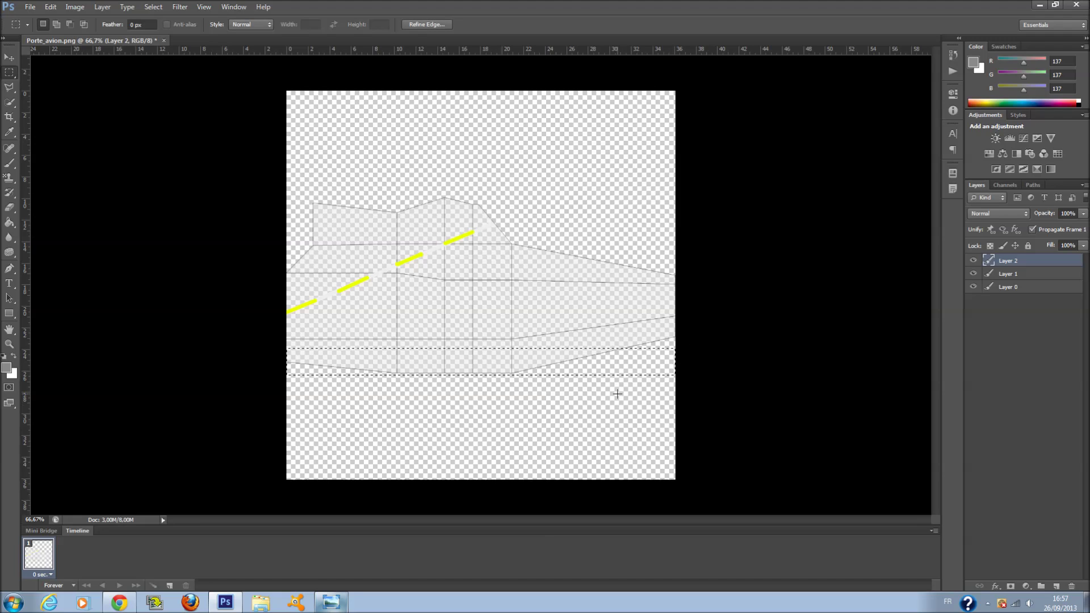
key(g)
click(436, 369)
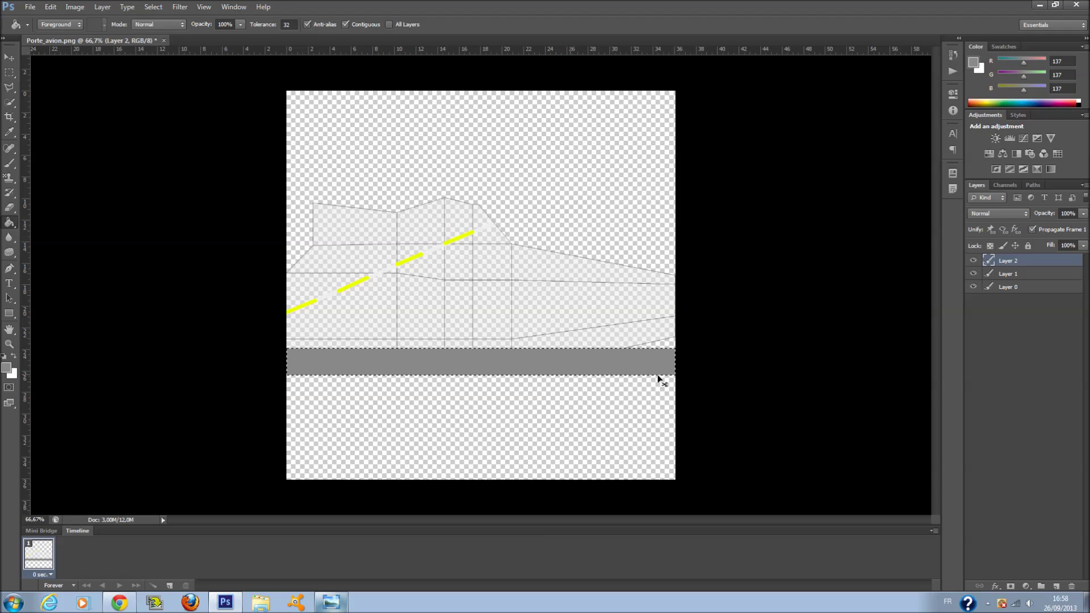
Step: Transform the grey strip to about -23.62° rotation, 58.66% width and 25.40% height, place it parallel above the yellow dashes, and deselect
key(ctrl+t)
drag(699, 389, 472, 176)
drag(550, 134, 449, 218)
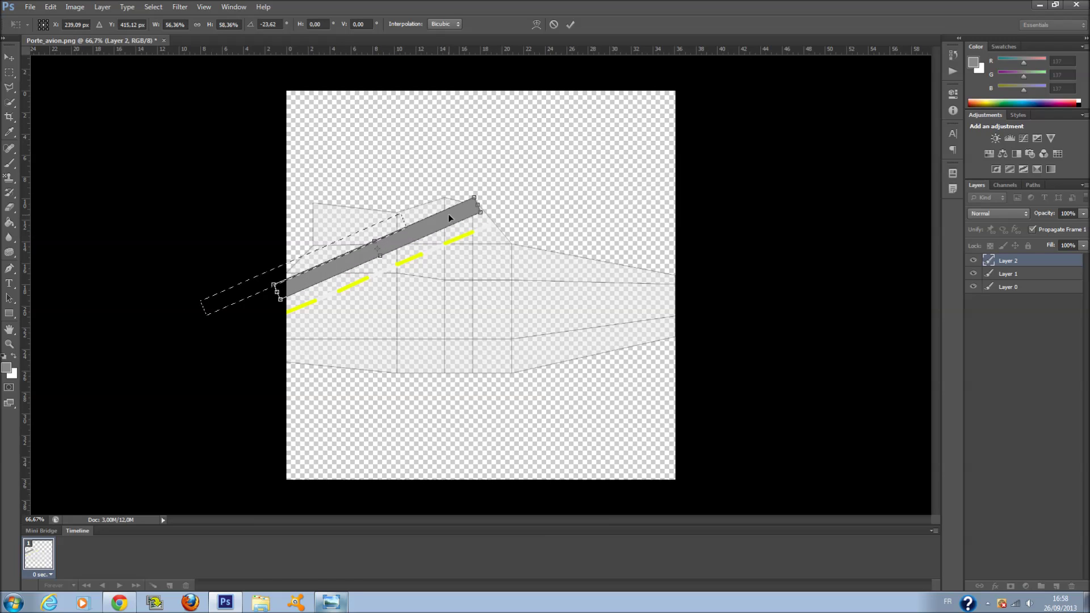
click(335, 606)
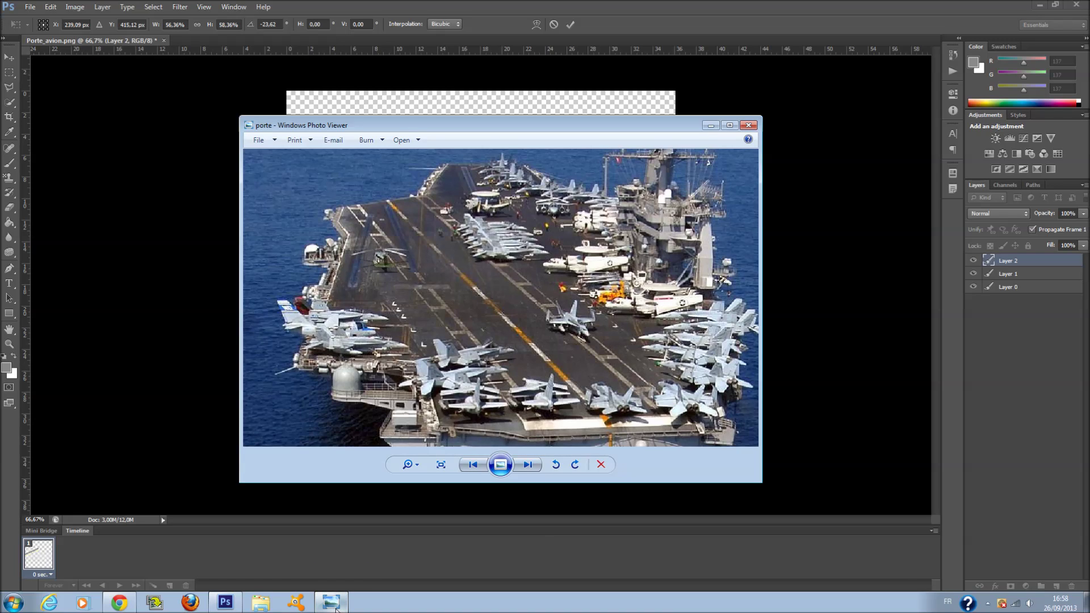
click(335, 606)
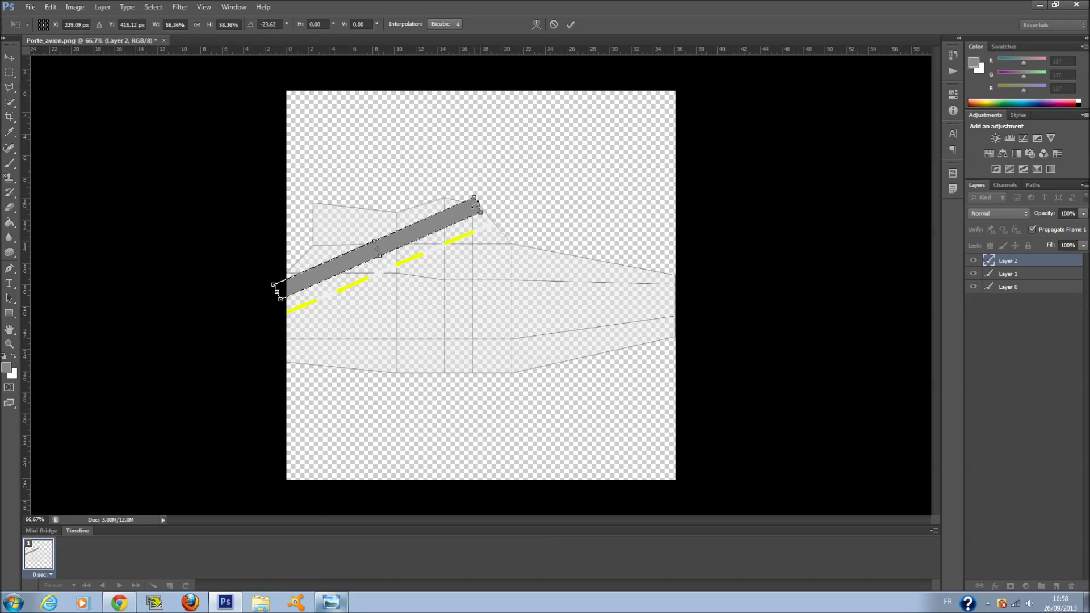
mouse_move(475, 197)
mouse_down()
mouse_move(501, 211)
mouse_move(492, 210)
mouse_up()
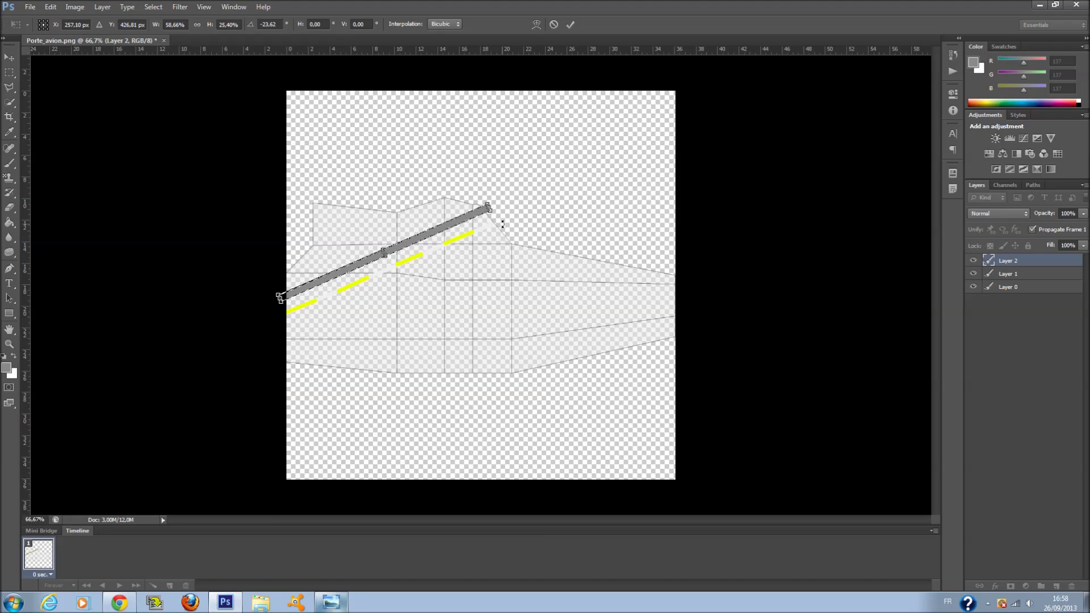
key(Return)
key(g)
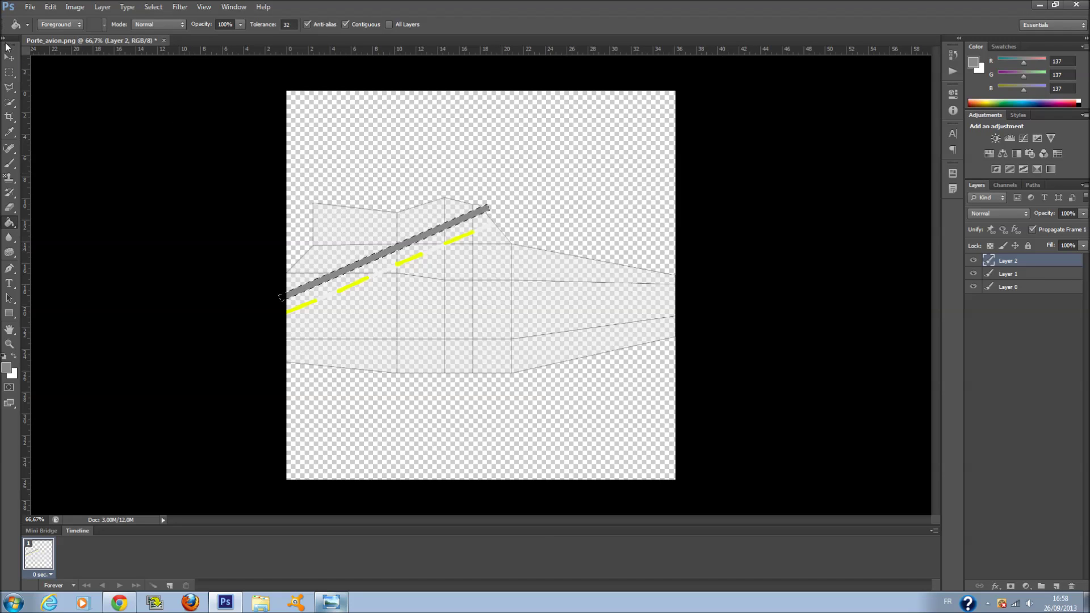
click(9, 72)
key(ctrl+d)
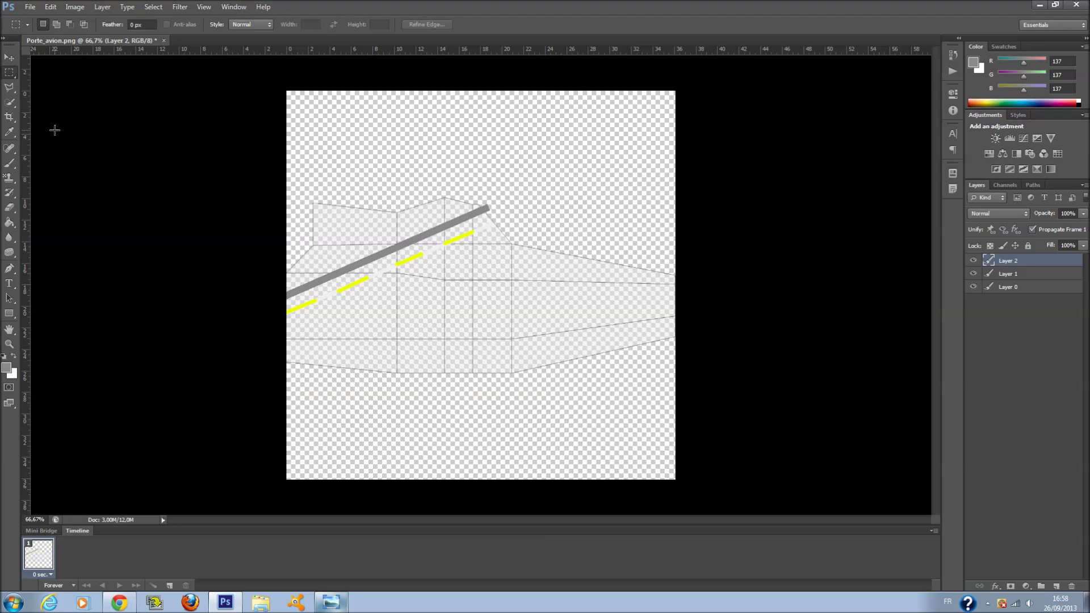
Step: Choose the size 9 brush tip, consult the carrier photo, and paint a short grey stroke across the deck's lower edge near the bow
click(12, 164)
click(52, 163)
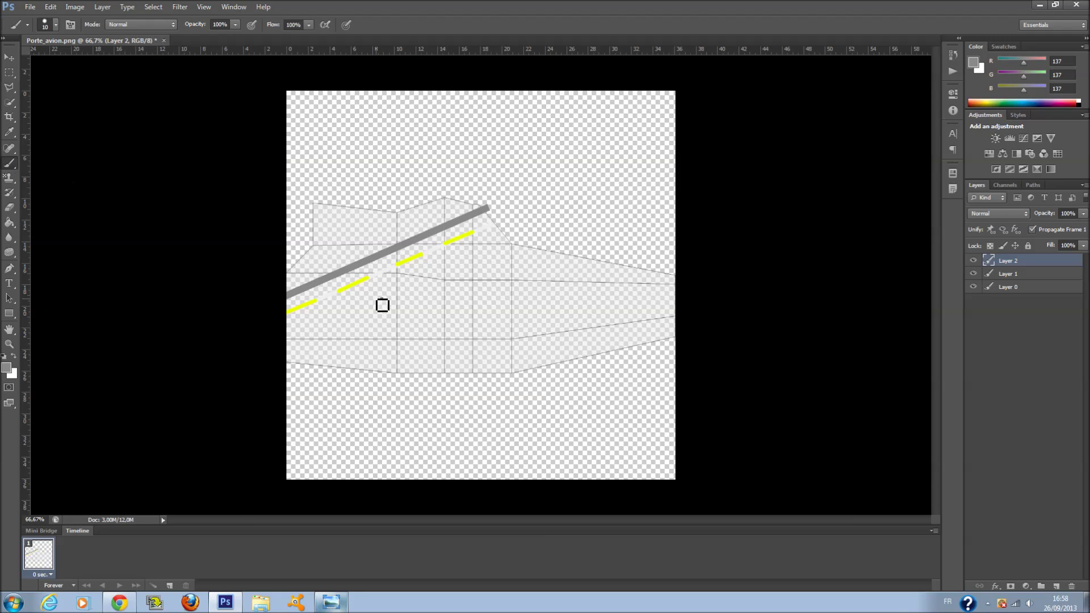
right_click(381, 300)
scroll(448, 395, down, 2)
scroll(452, 397, down, 5)
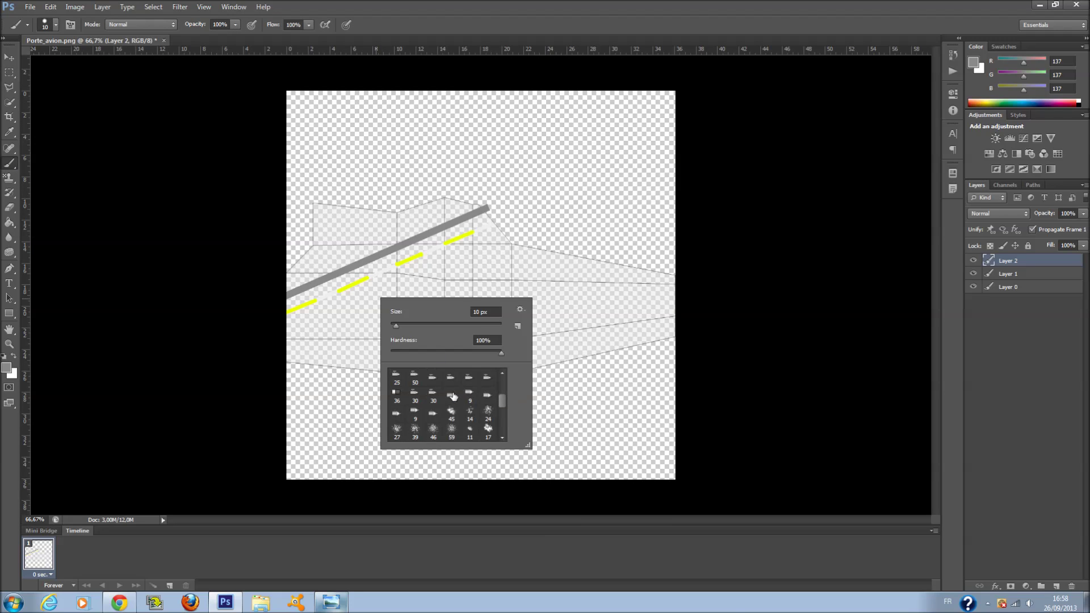
scroll(453, 396, up, 2)
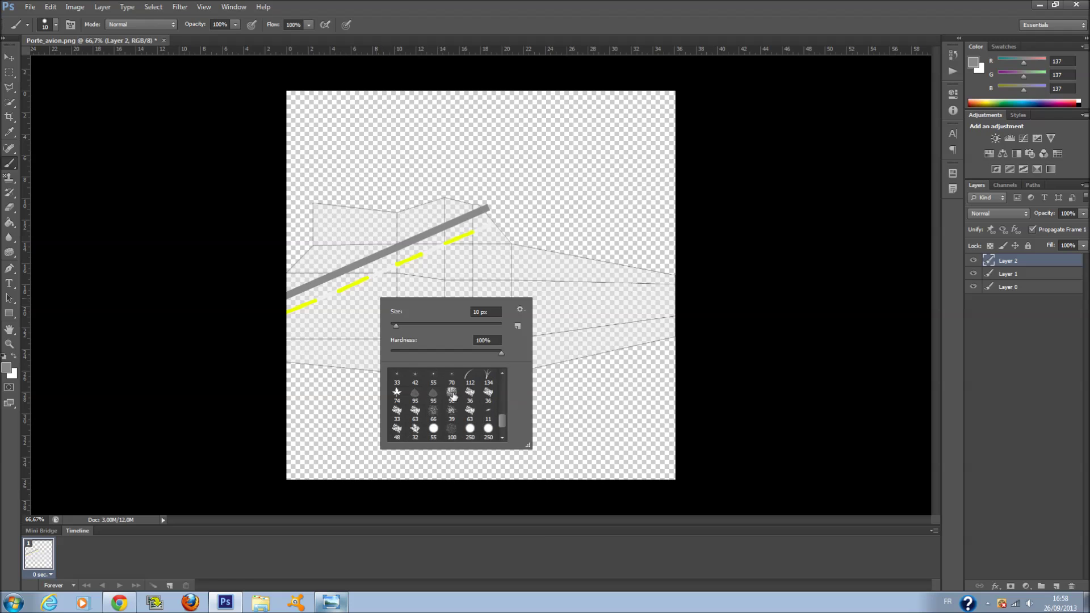
scroll(454, 396, up, 5)
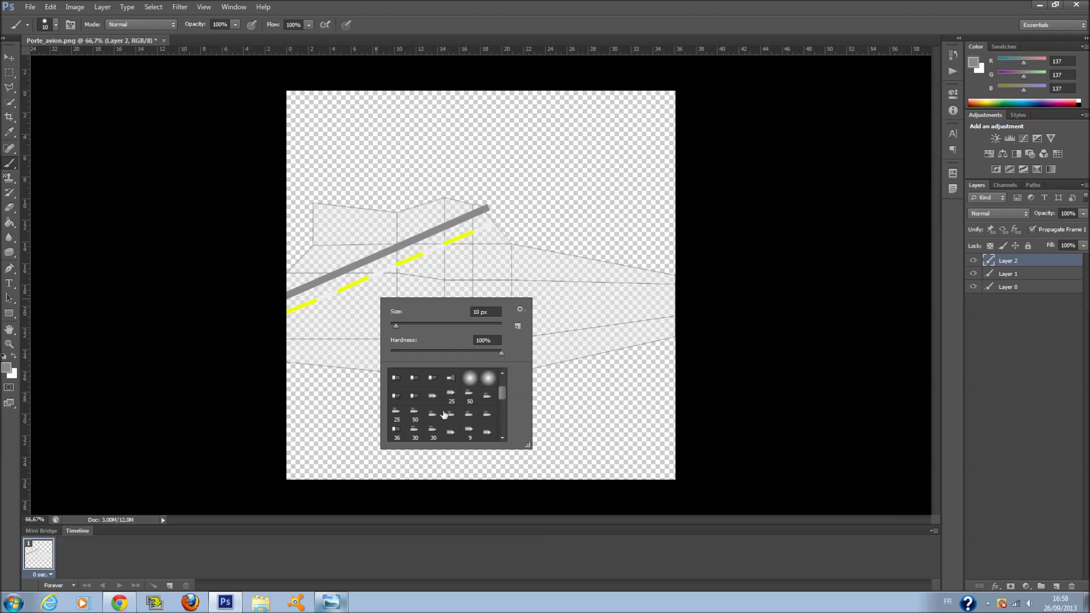
click(463, 435)
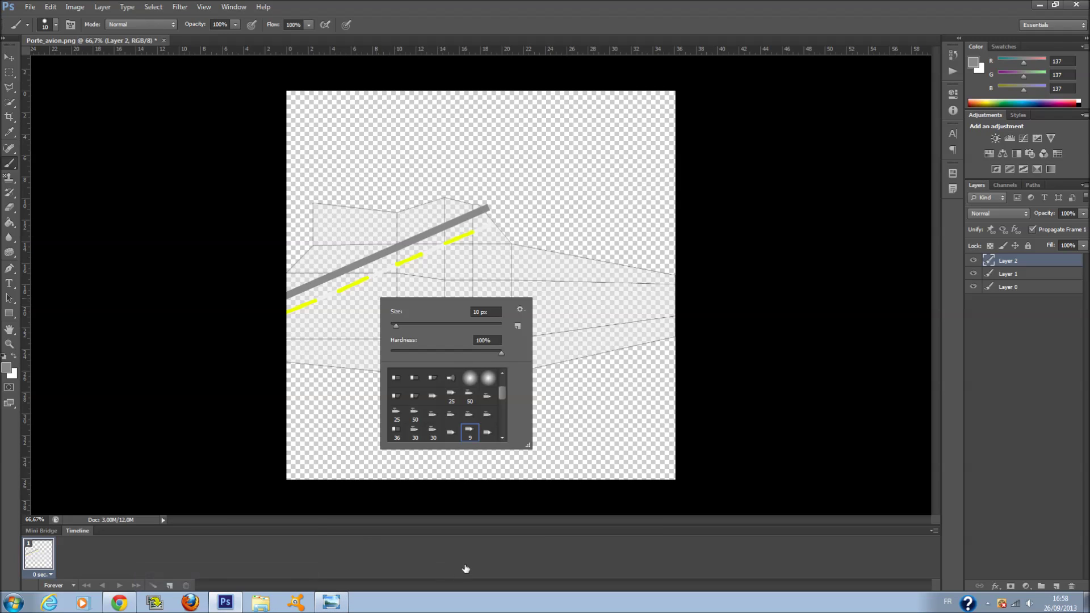
click(331, 600)
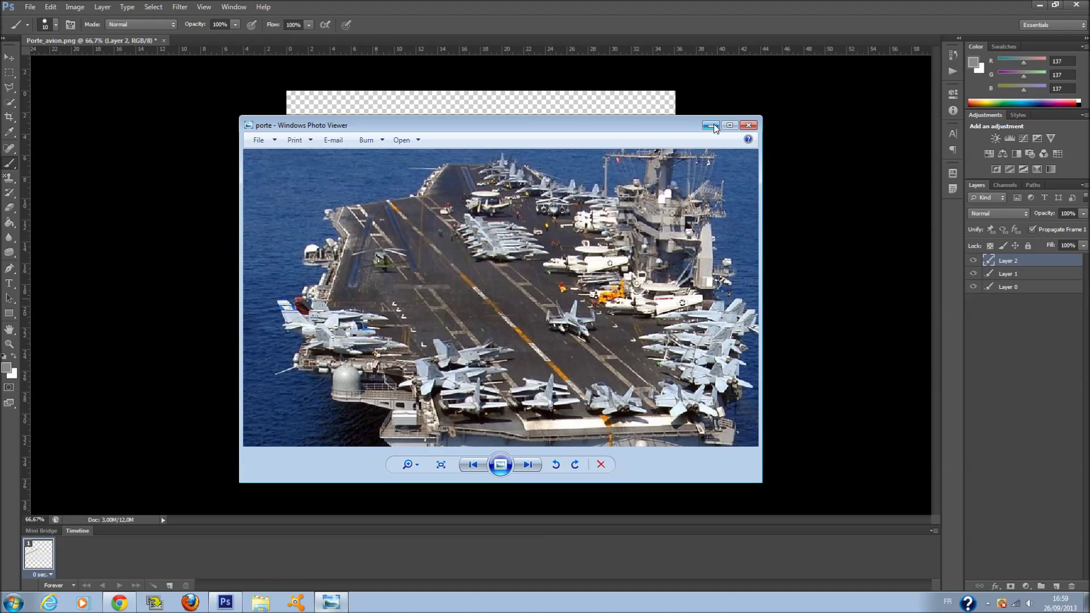
key(alt+Tab)
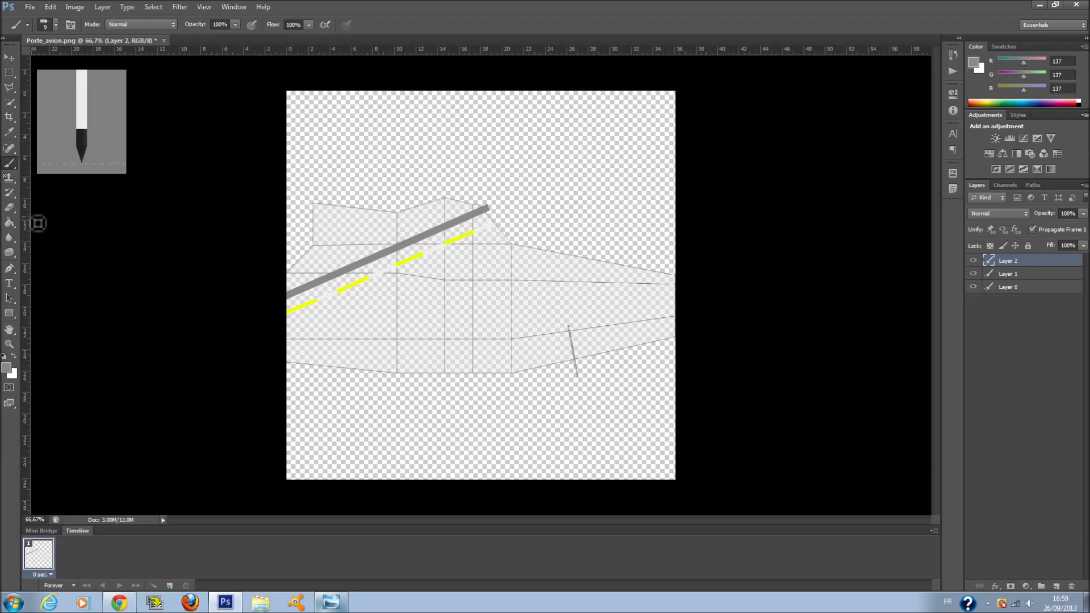
Step: Activate the Eraser tool with a flat square-ended tip and set its size to 6 px
click(10, 207)
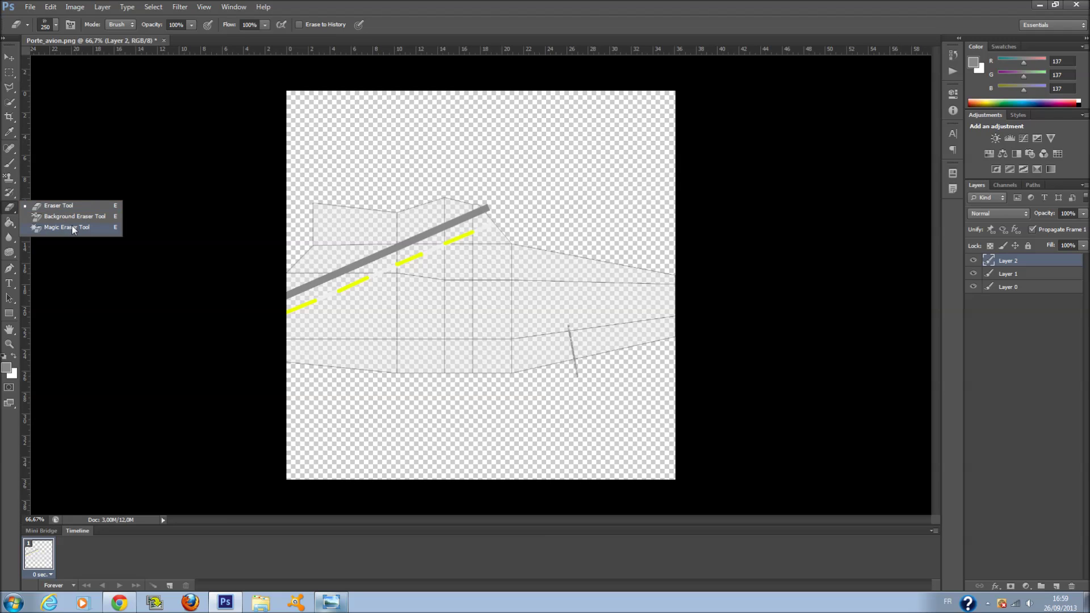
click(69, 208)
right_click(451, 287)
scroll(534, 385, up, 3)
click(521, 394)
scroll(529, 385, up, 1)
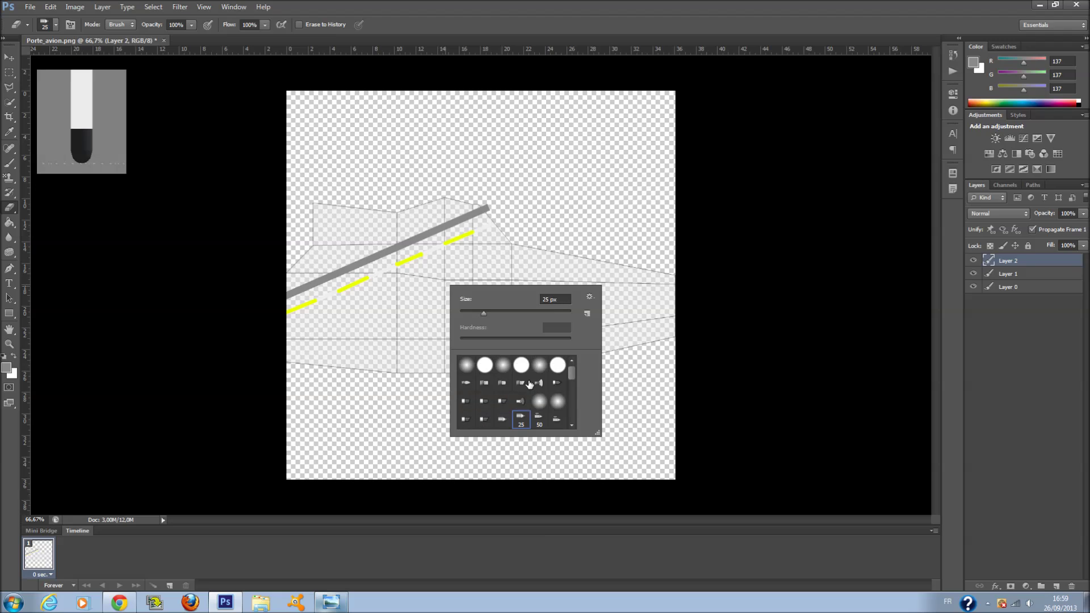
click(502, 420)
drag(478, 315, 471, 313)
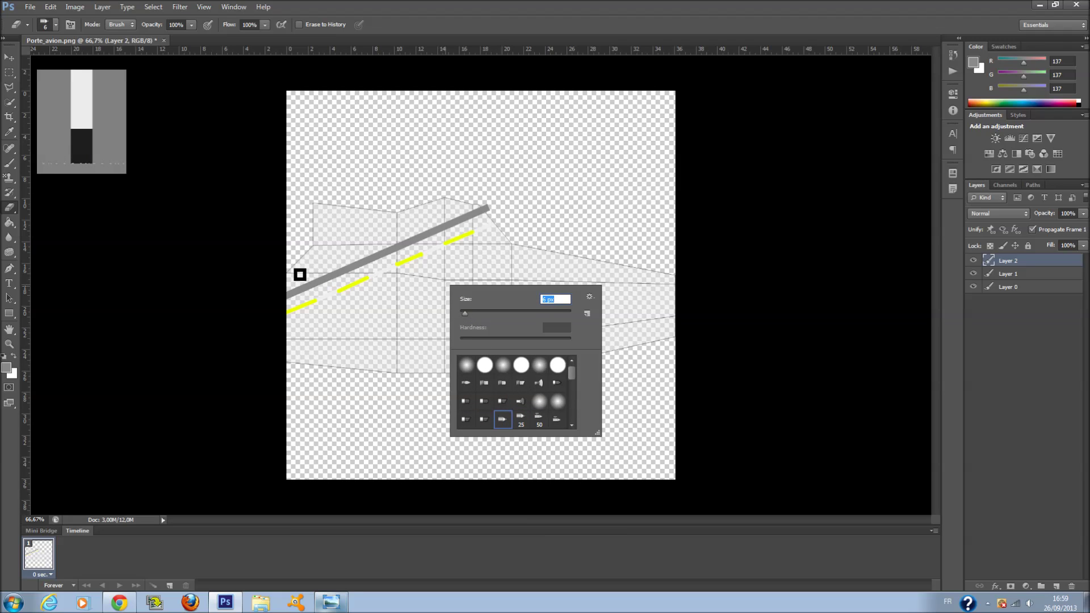
key(Return)
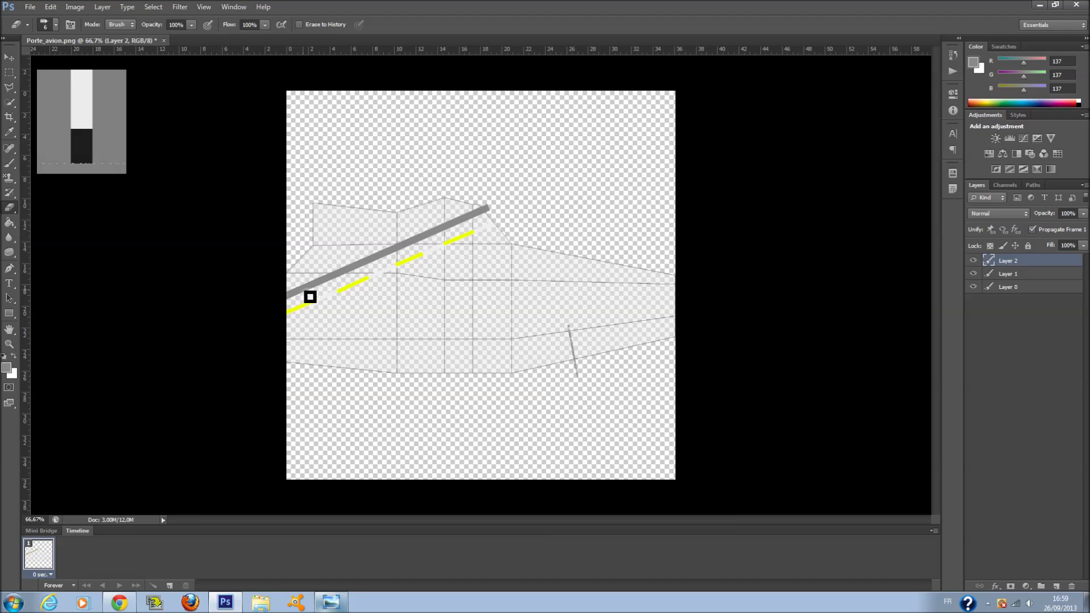
Step: Erase a thin straight line along the middle of the diagonal grey strip in connected segments to split it in two
drag(310, 296, 329, 287)
shift+click(347, 279)
shift+click(385, 258)
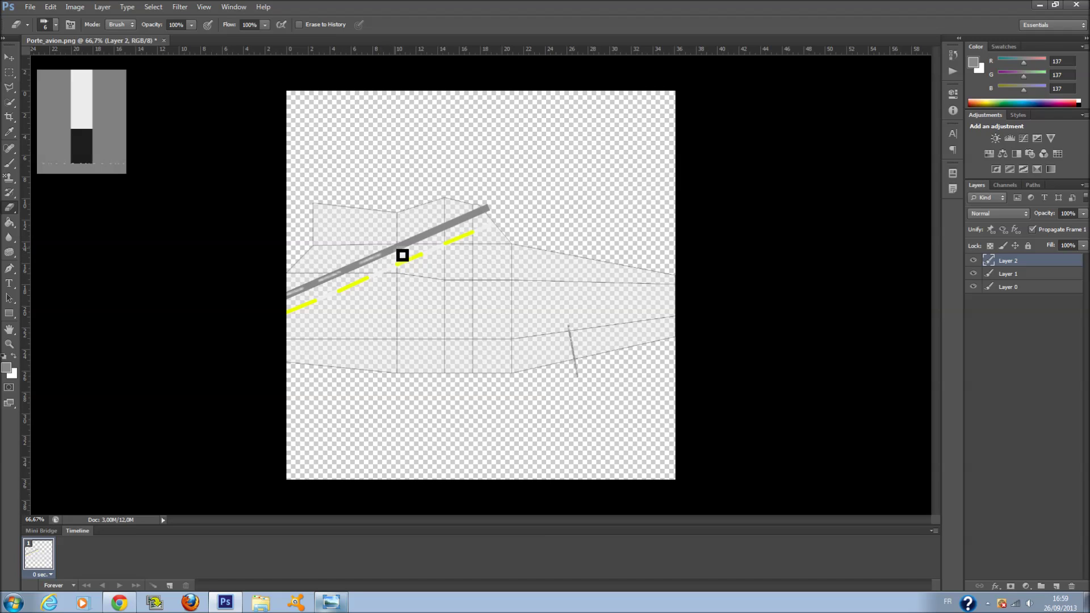
shift+click(431, 245)
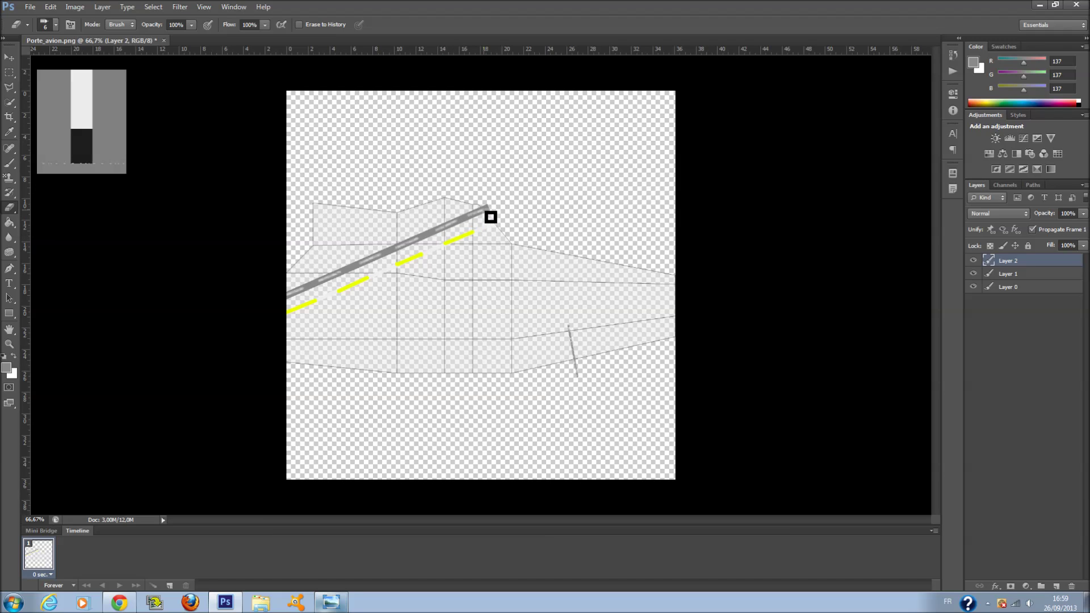
Step: Duplicate Layer 2, place the copy of the split grey strip parallel below the yellow dashes, and consult the carrier photo
right_click(1044, 262)
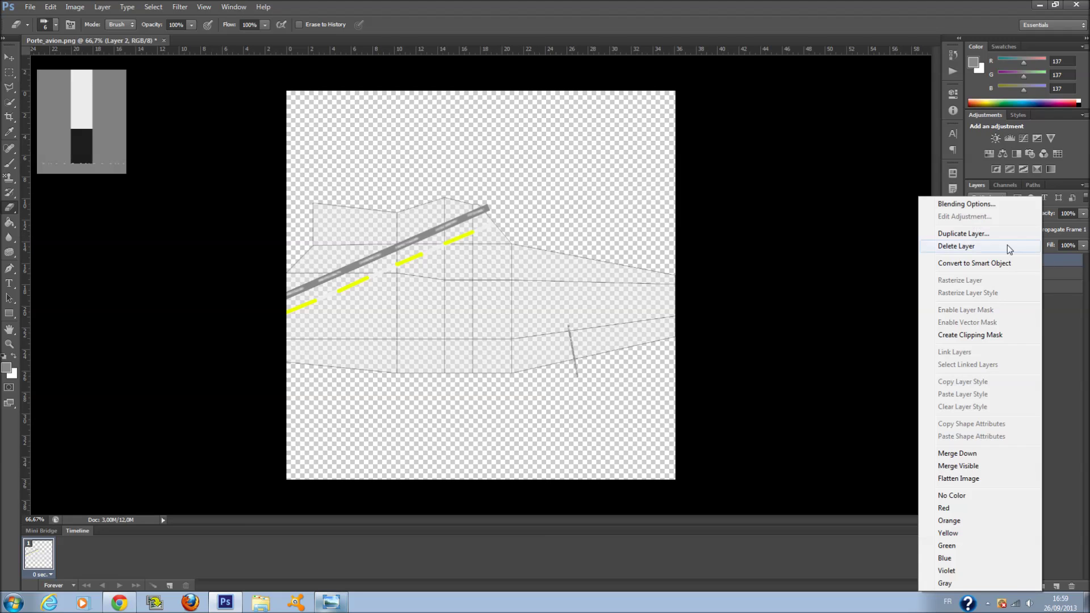
click(990, 233)
click(638, 186)
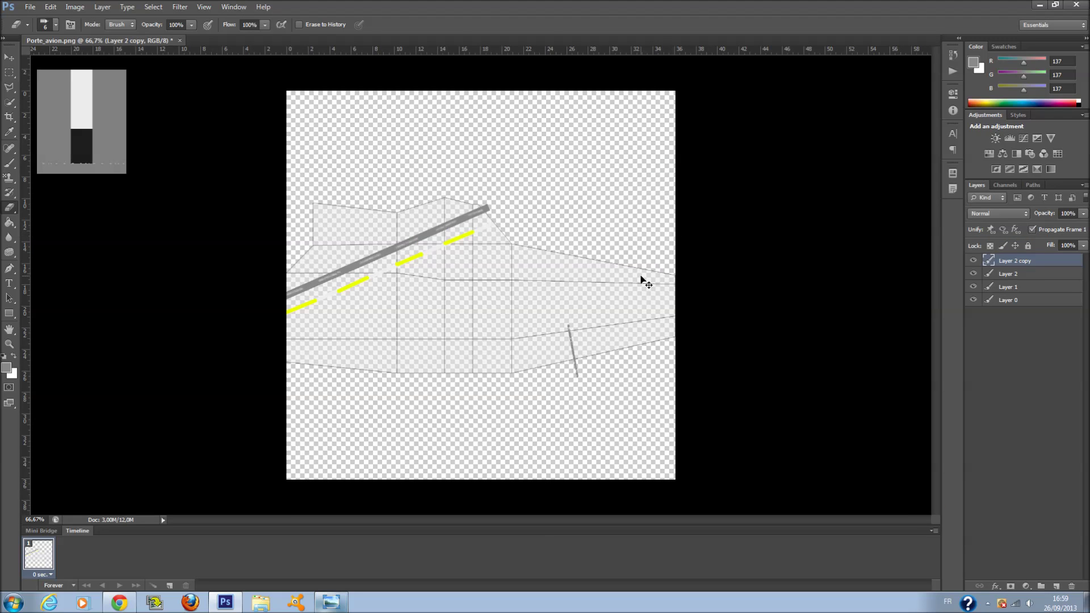
key(ctrl+t)
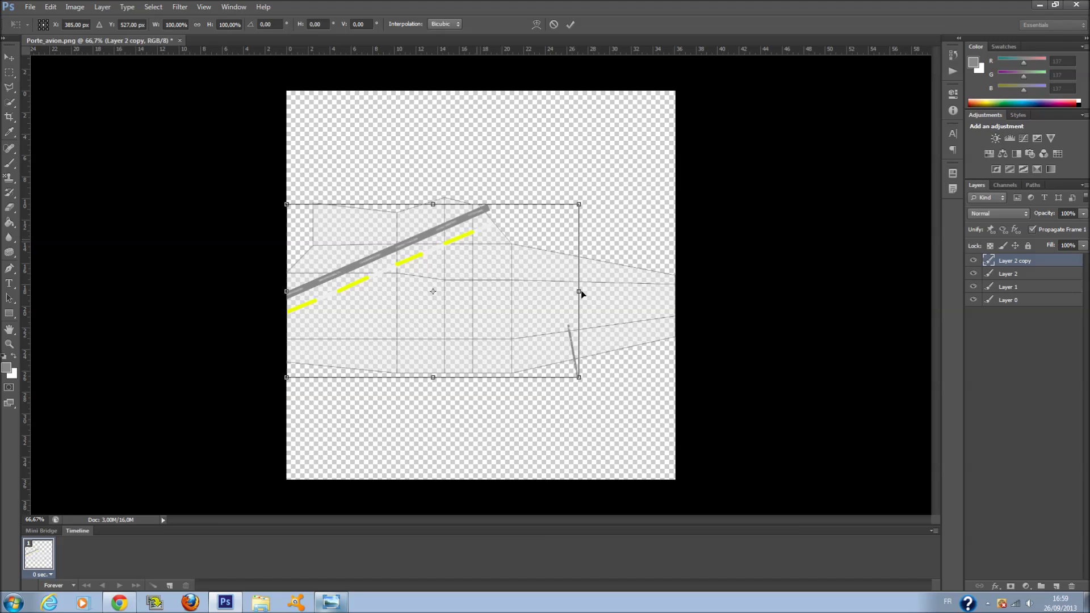
drag(476, 207, 515, 310)
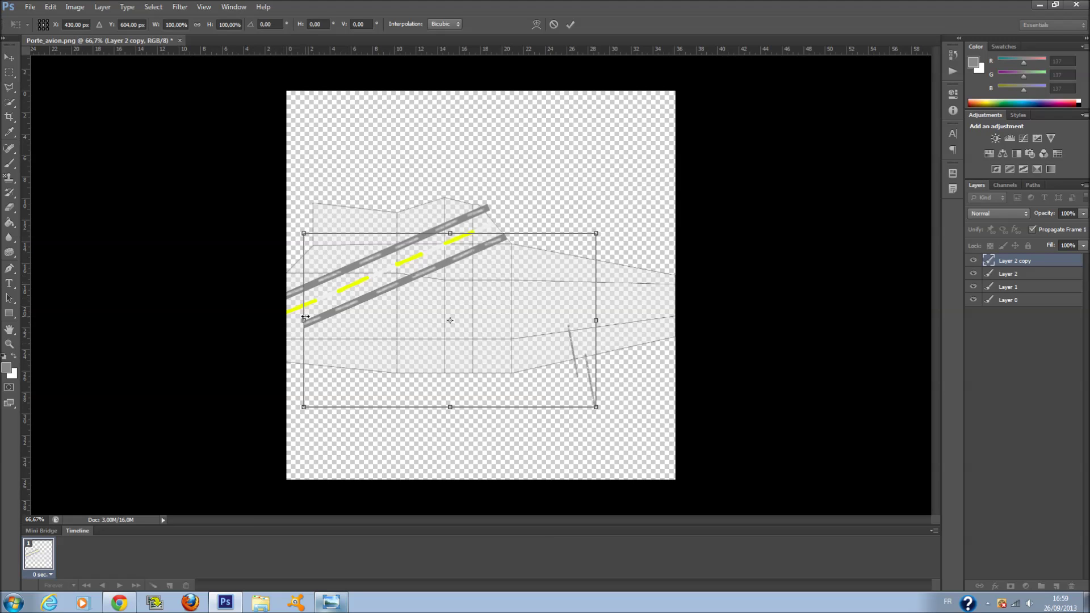
key(Return)
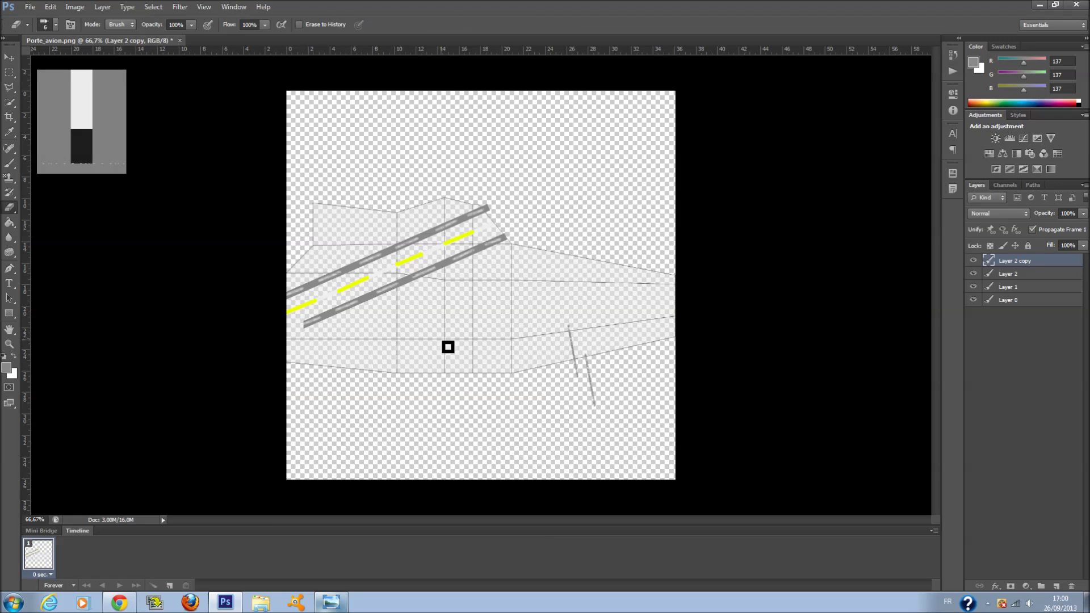
click(332, 604)
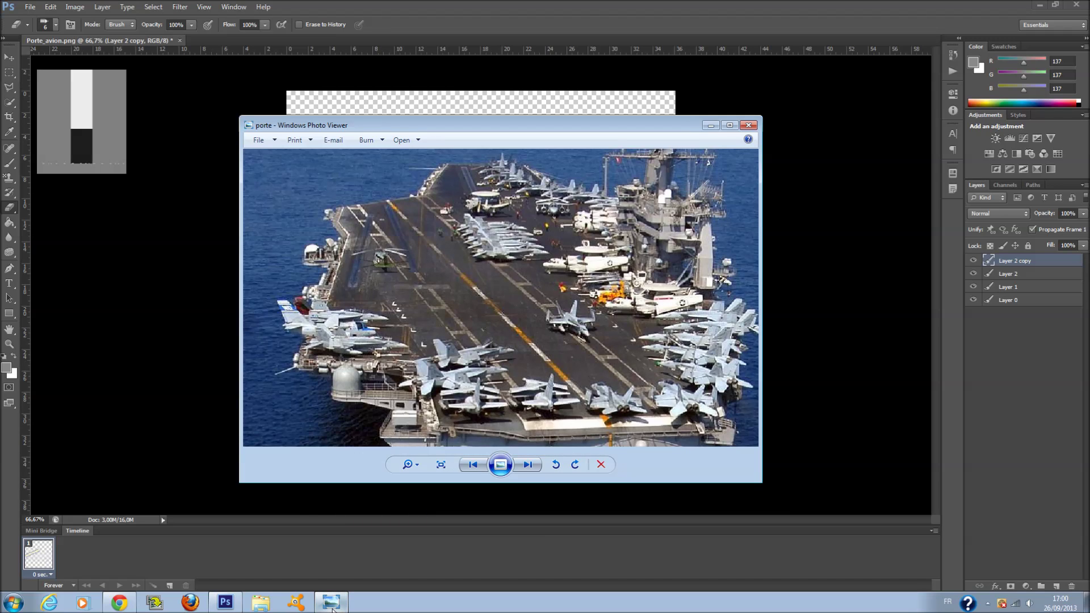
click(333, 603)
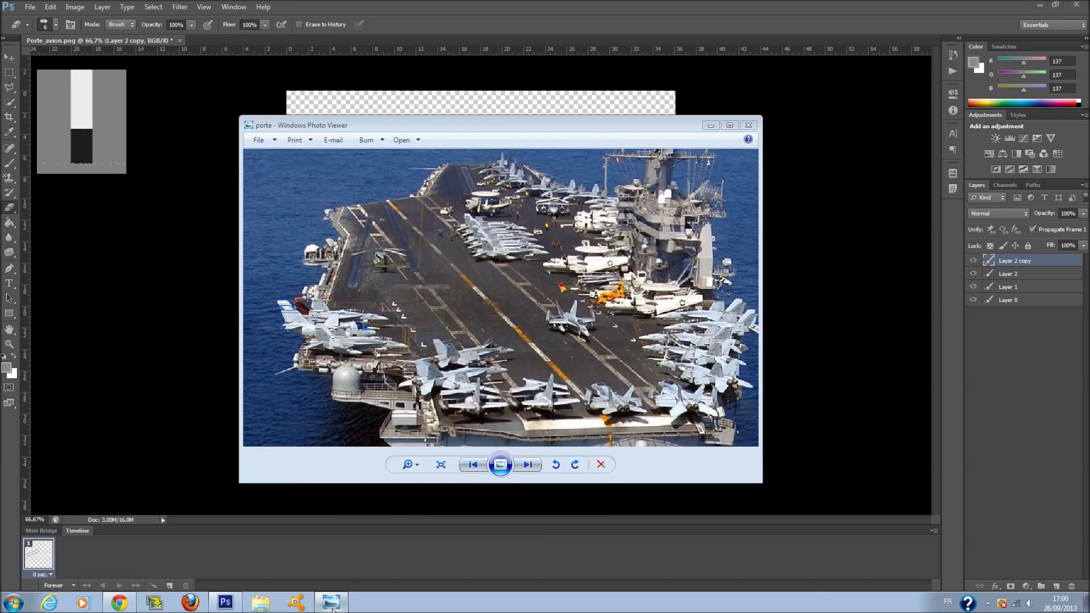
Step: Save the painted deck texture to the Desktop as Porte_avion.png in PNG format, replacing the existing file
click(29, 6)
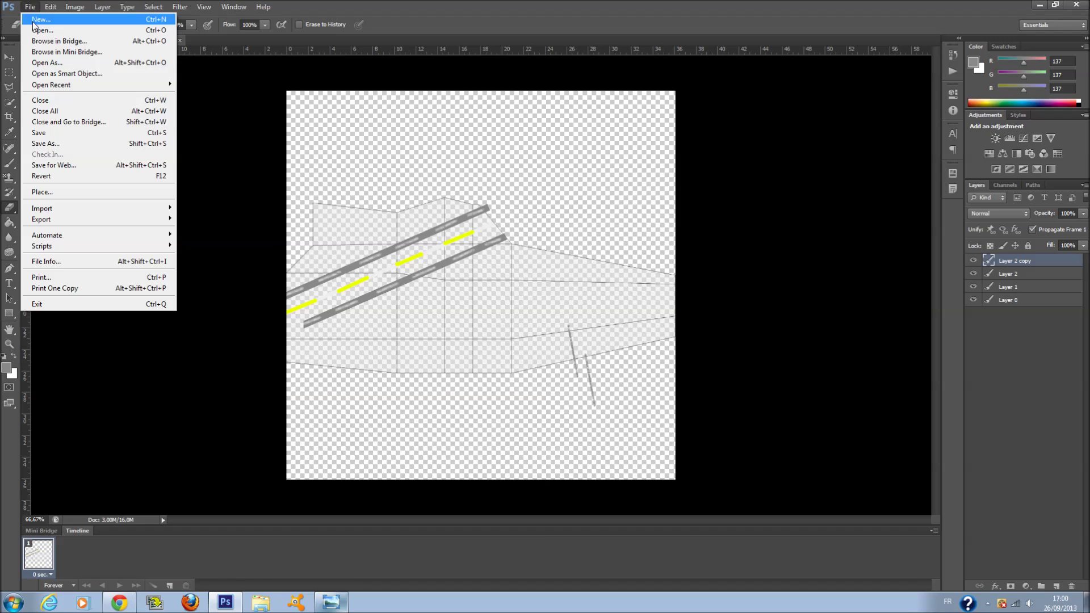
click(87, 143)
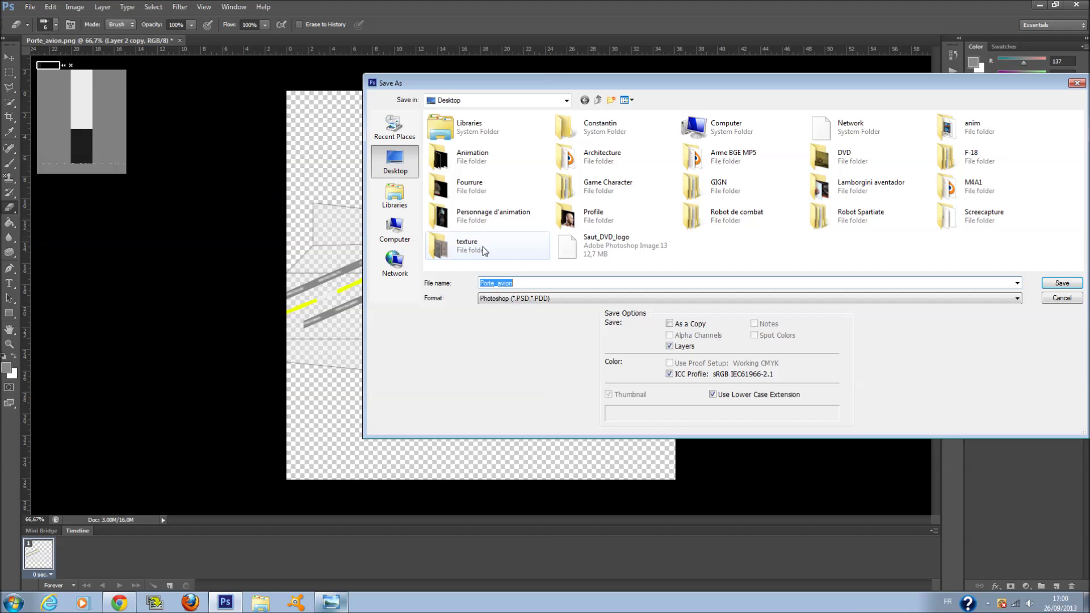
click(514, 298)
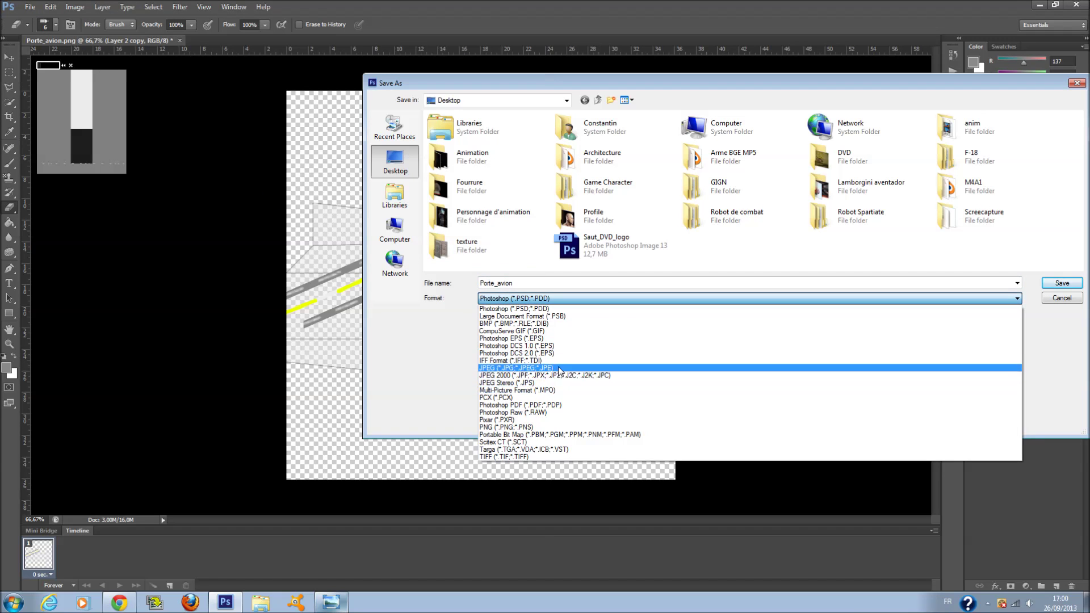
click(511, 427)
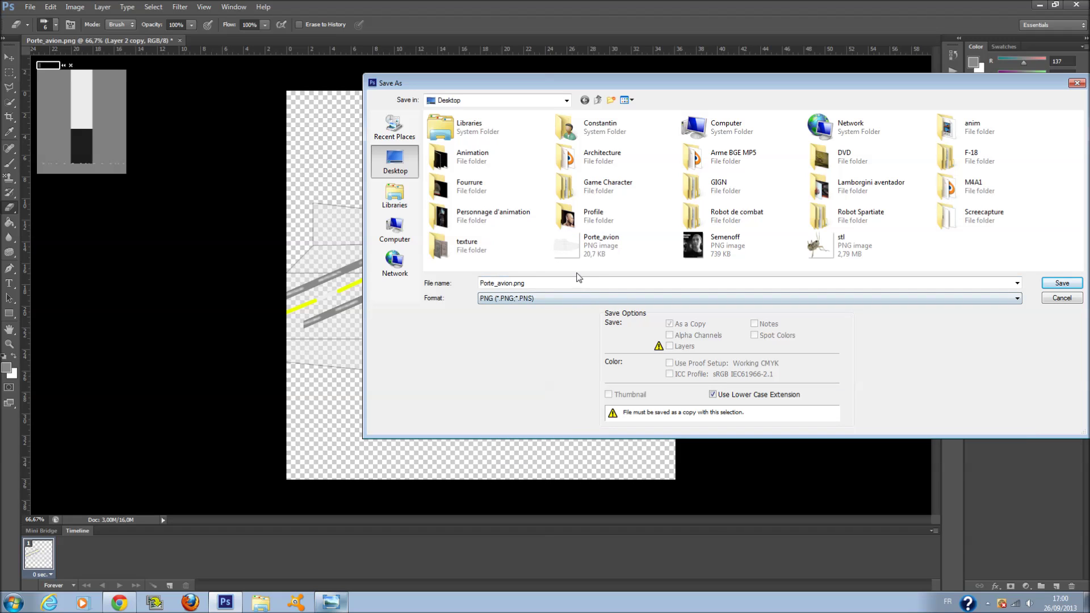
click(1060, 287)
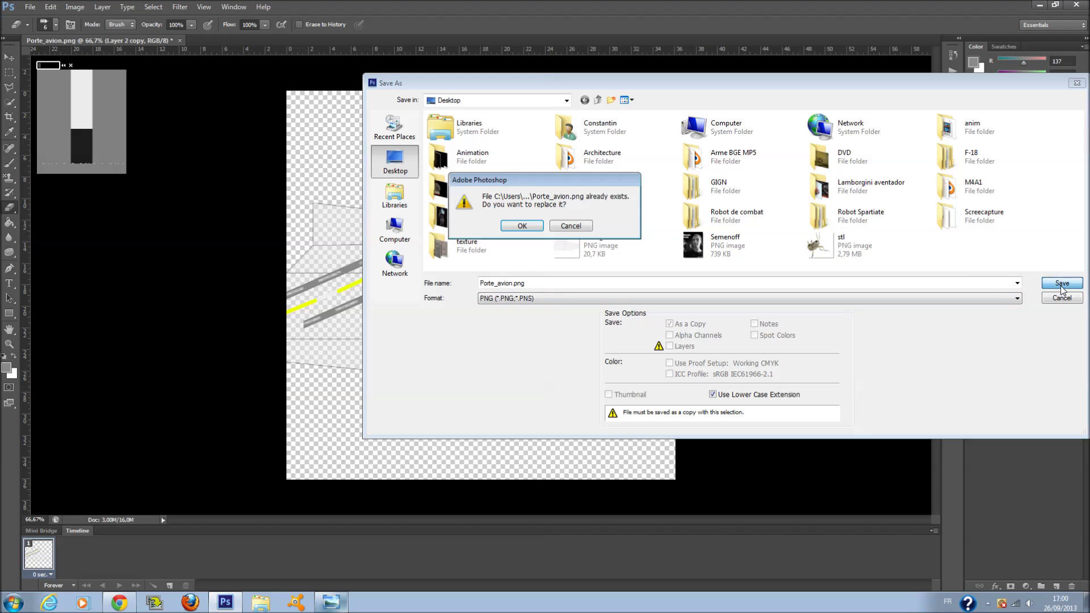
click(521, 227)
click(586, 188)
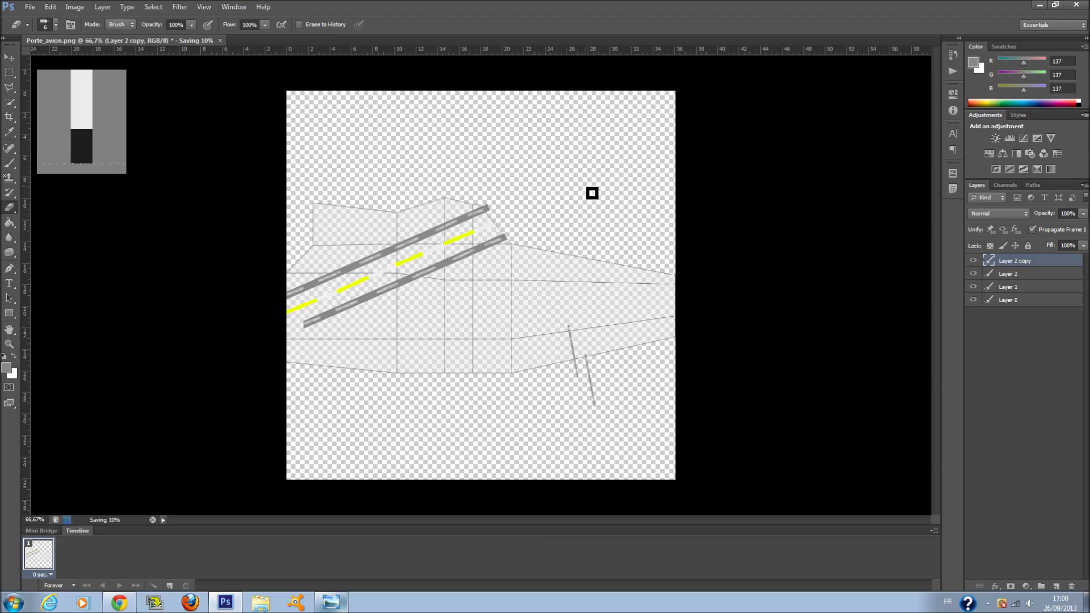
Step: Close Photoshop, start Blender, and open the recent file Modélisation.blend
click(1082, 5)
click(570, 229)
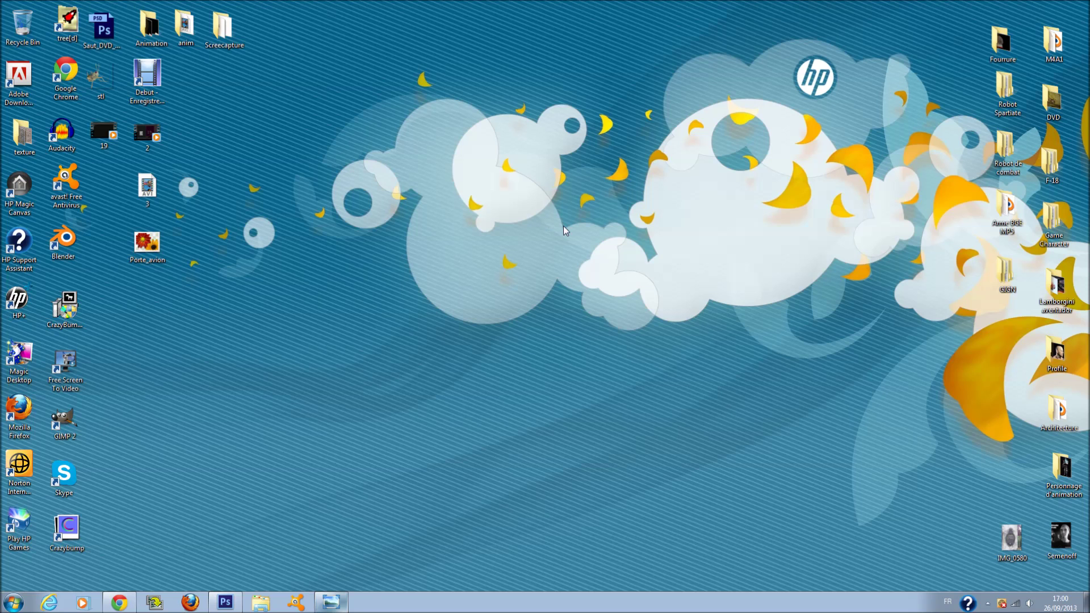
click(13, 602)
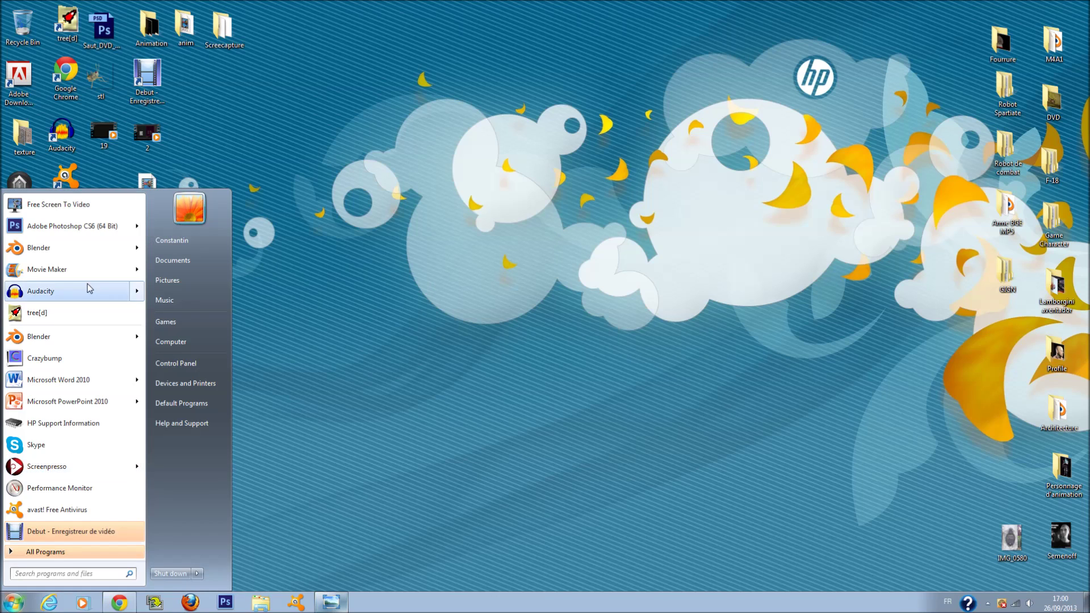
click(70, 253)
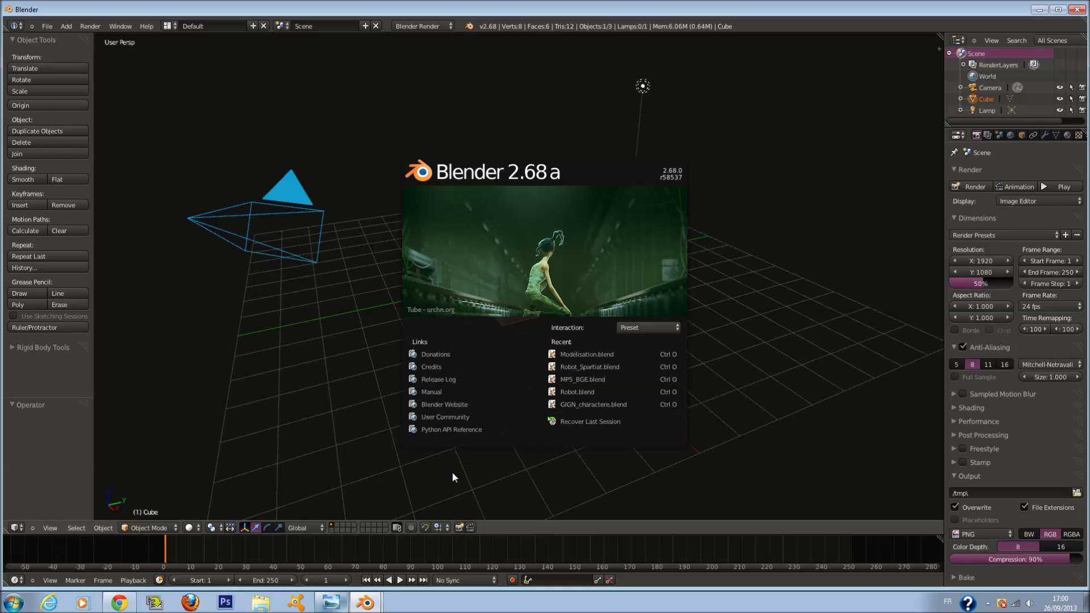
click(568, 355)
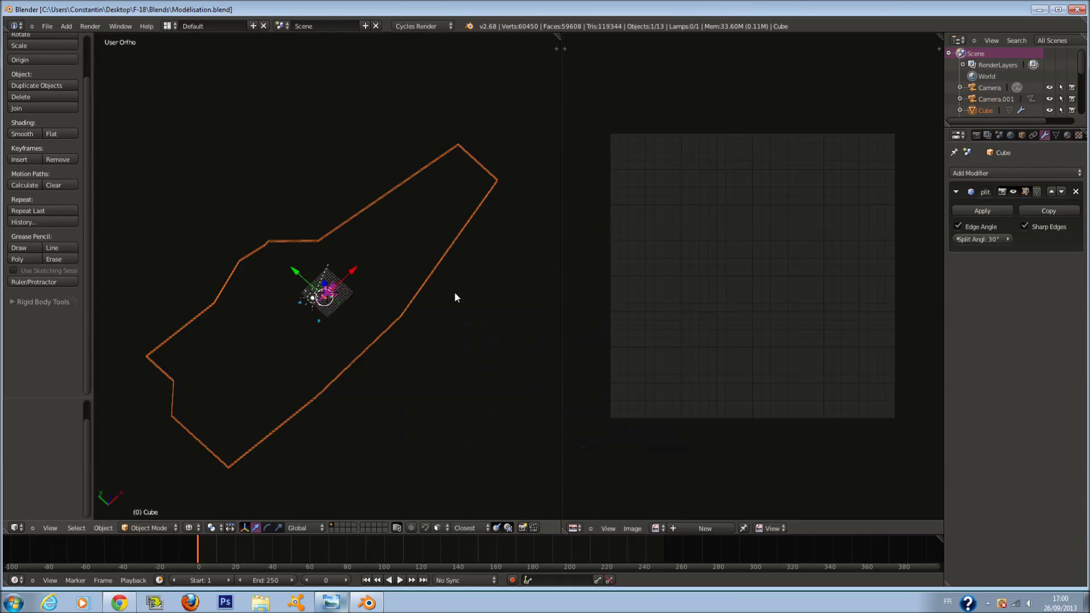
Step: Show the deck in solid shading and turn the UV/Image Editor area into a Node Editor for material nodes without its side panel
key(ctrl+s)
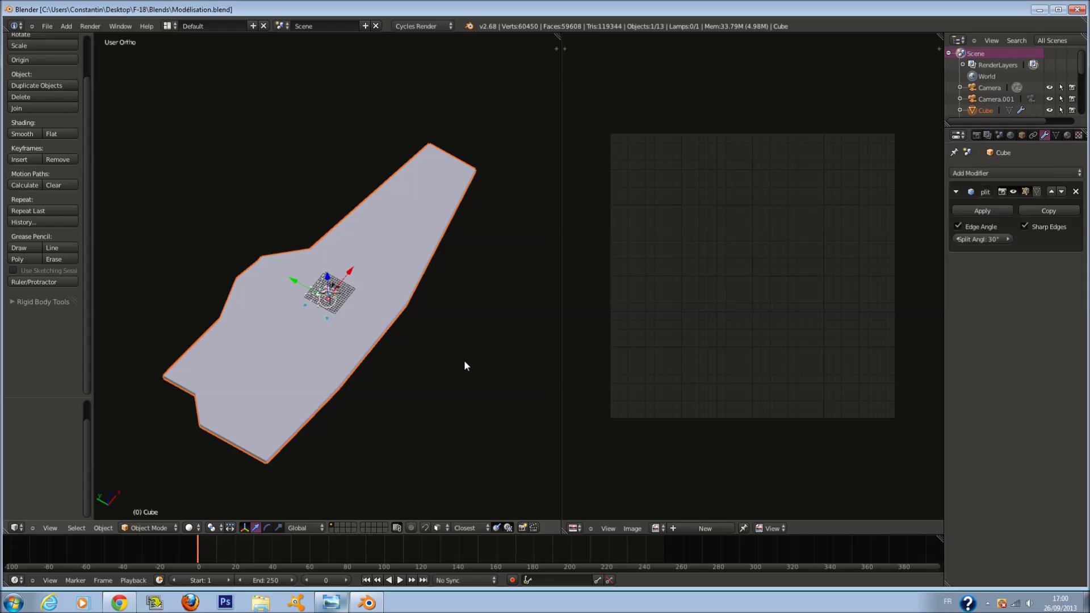
key(KP_7)
ctrl+scroll(464, 360, down, 3)
scroll(455, 376, up, 1)
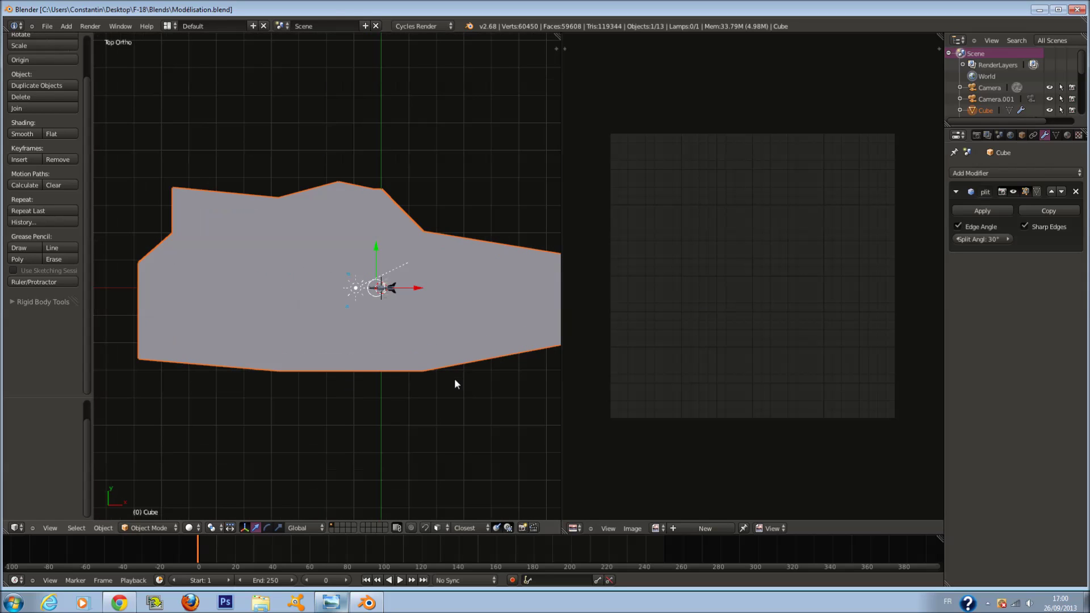
ctrl+scroll(454, 383, up, 2)
click(574, 528)
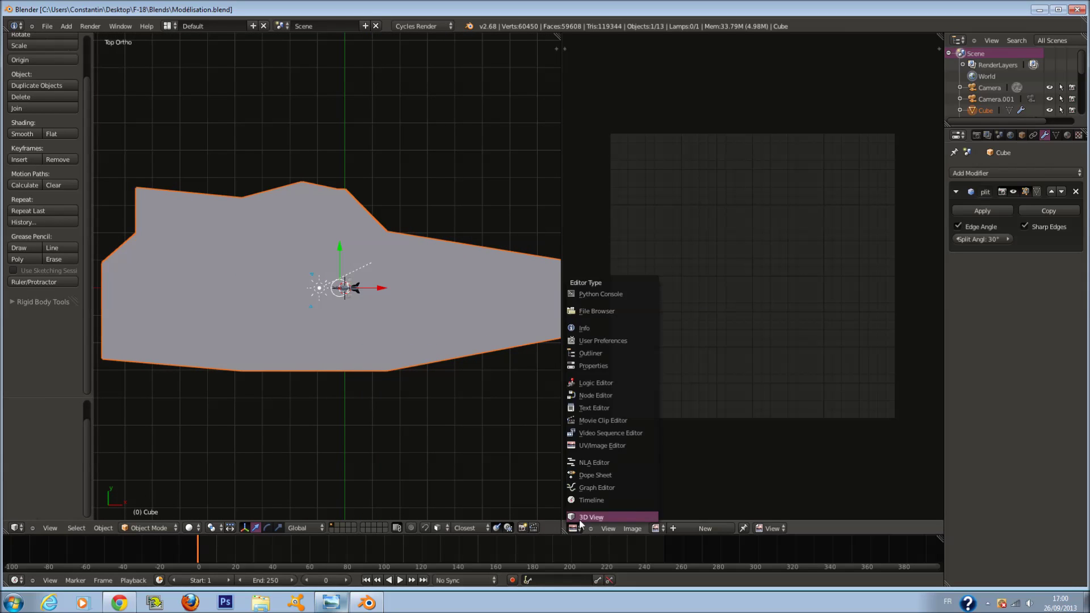
click(606, 394)
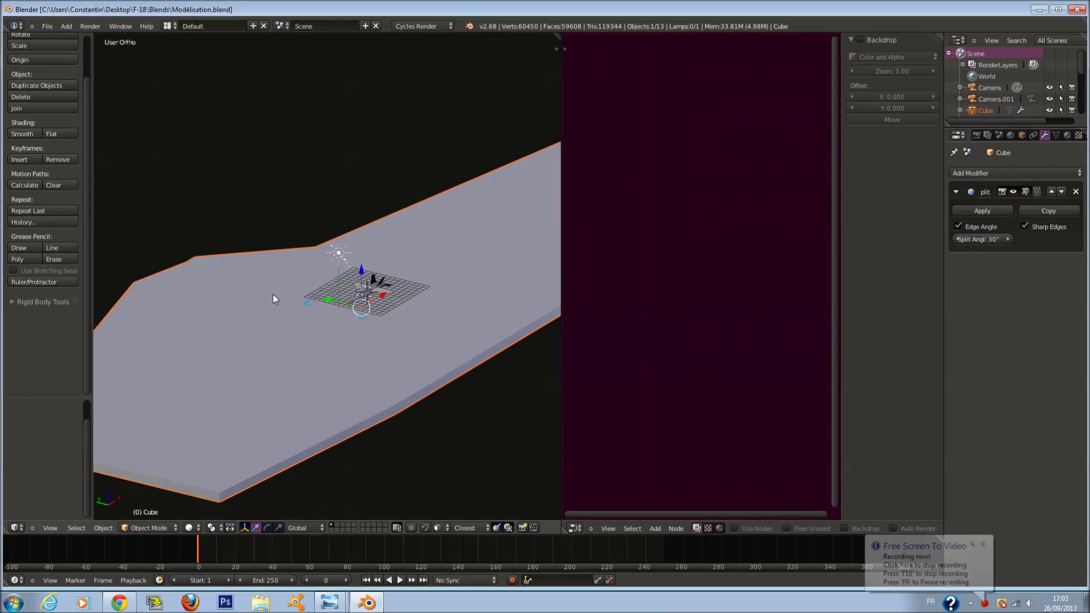
middle_drag(273, 294, 282, 295)
click(719, 528)
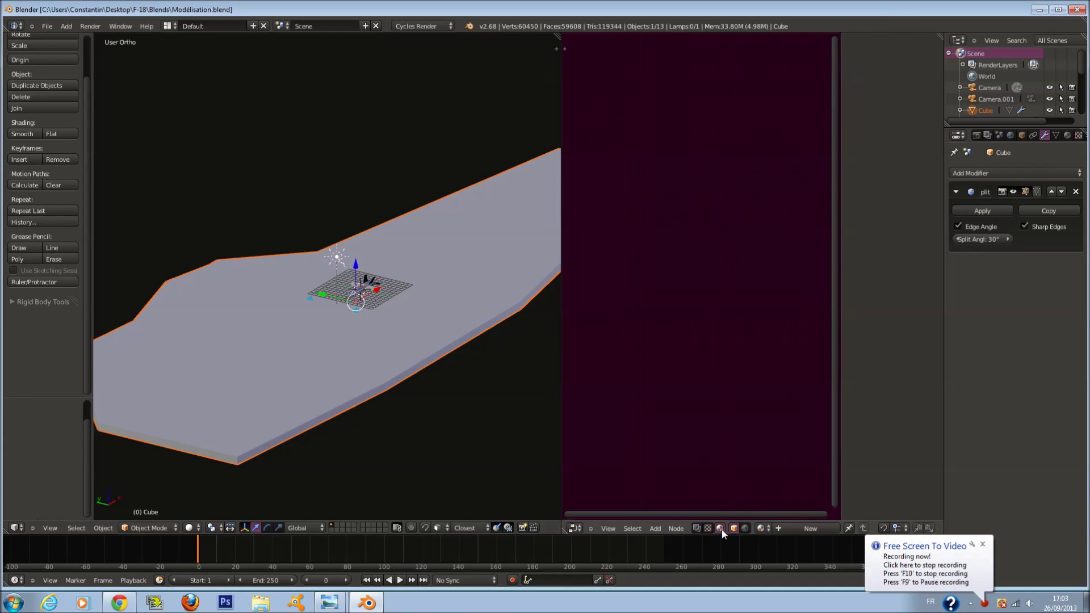
key(n)
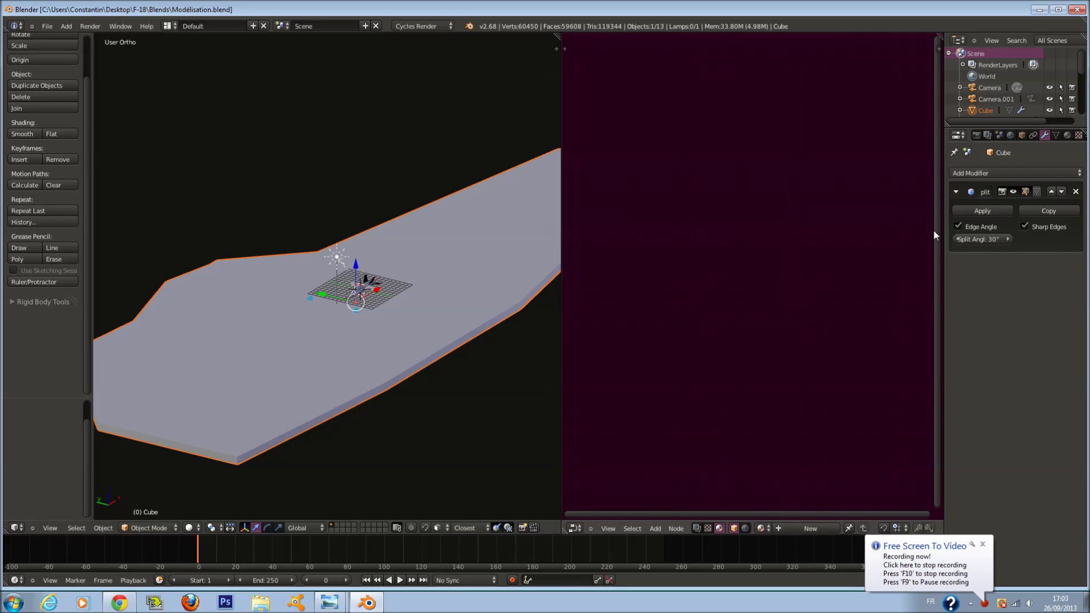
Step: Create a new material on the carrier deck and name it Porte_avion
click(1067, 135)
click(1037, 207)
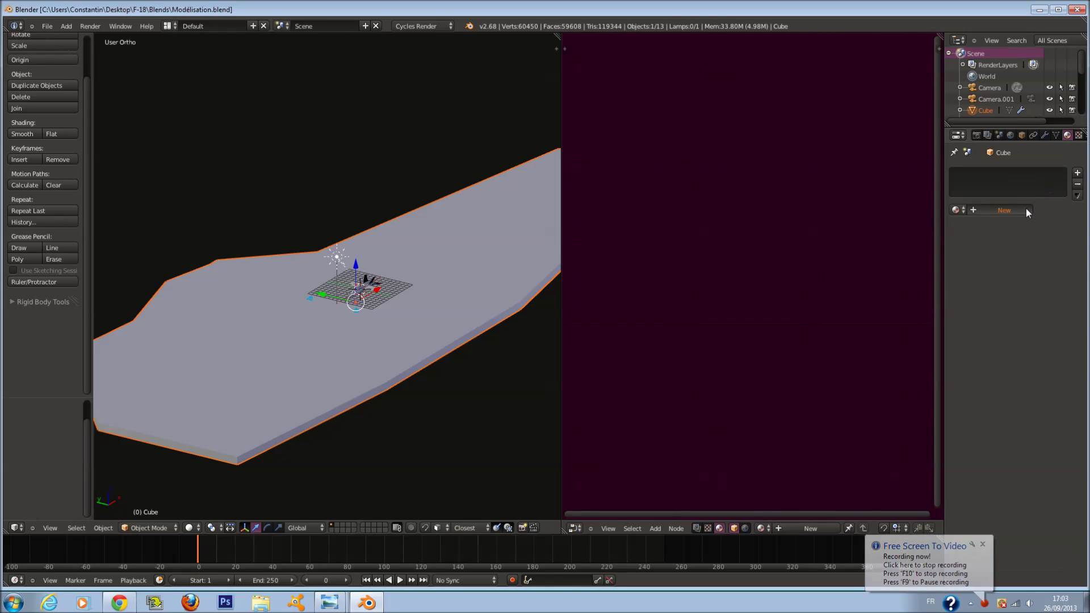
click(991, 210)
text(Port)
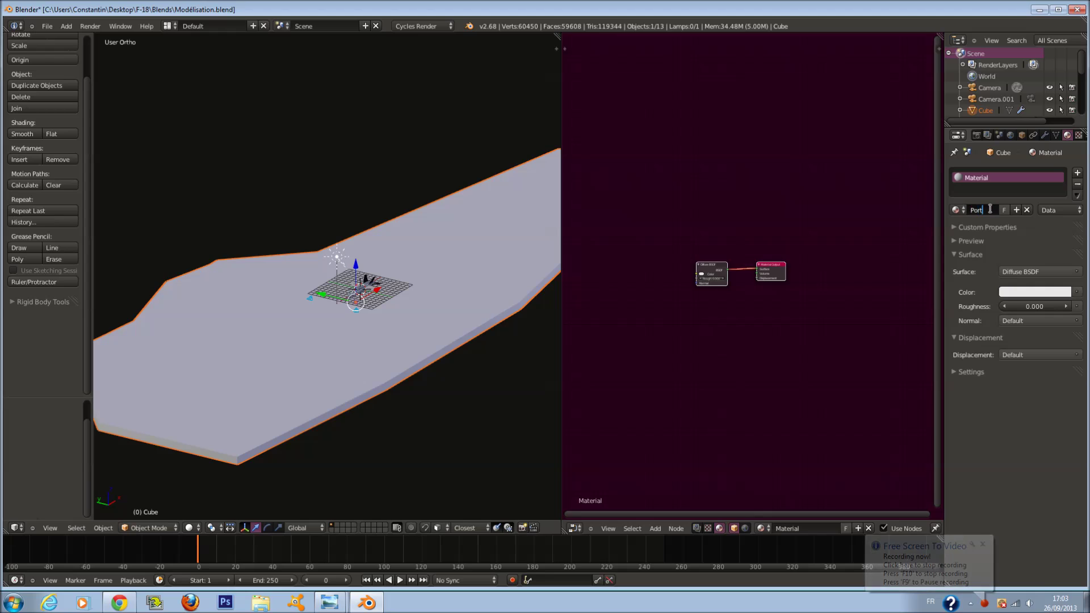
text(e_avion)
key(Return)
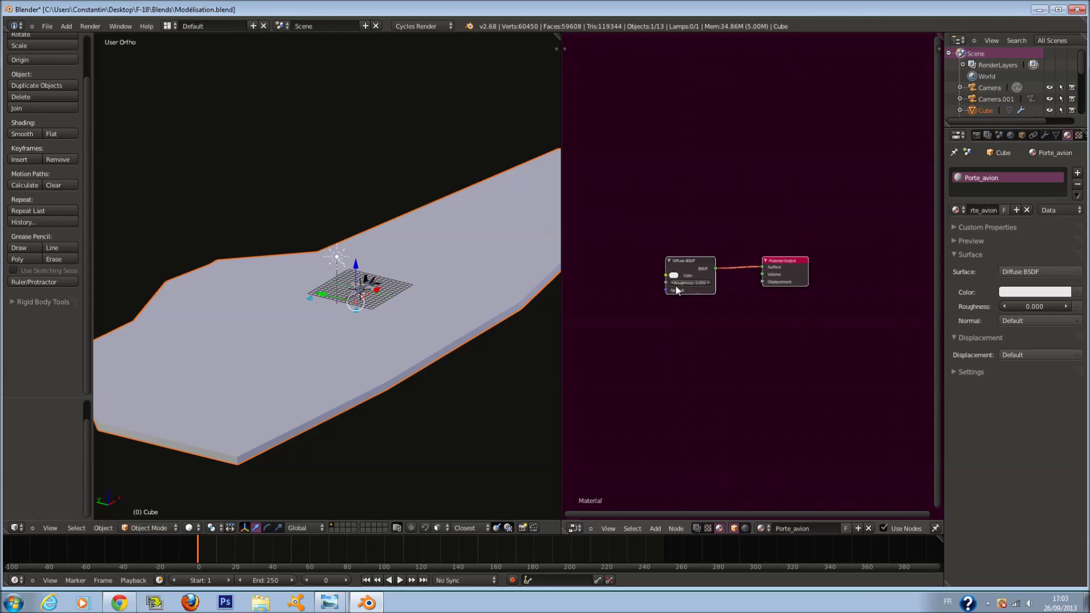
Step: Add an Image Texture node and connect its Color output to the Color input of the Diffuse BSDF
scroll(676, 285, up, 3)
key(shift+a)
mouse_move(732, 377)
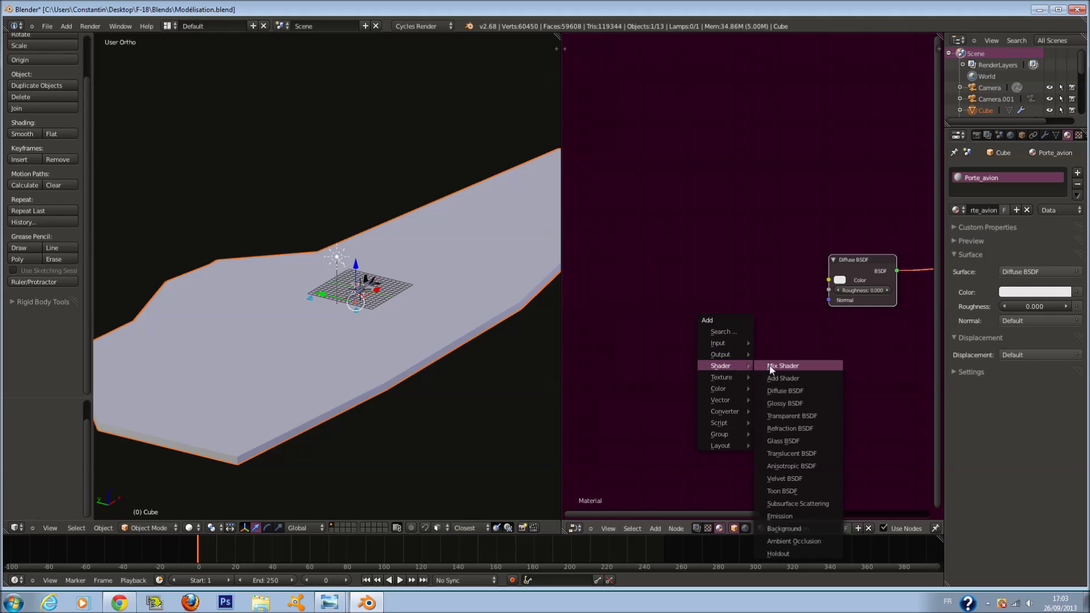
click(776, 378)
click(714, 287)
drag(701, 281, 829, 279)
Step: Load asphalt.jpg from the Asphalt folder inside F-18's texture_images into the Image Texture node
click(678, 303)
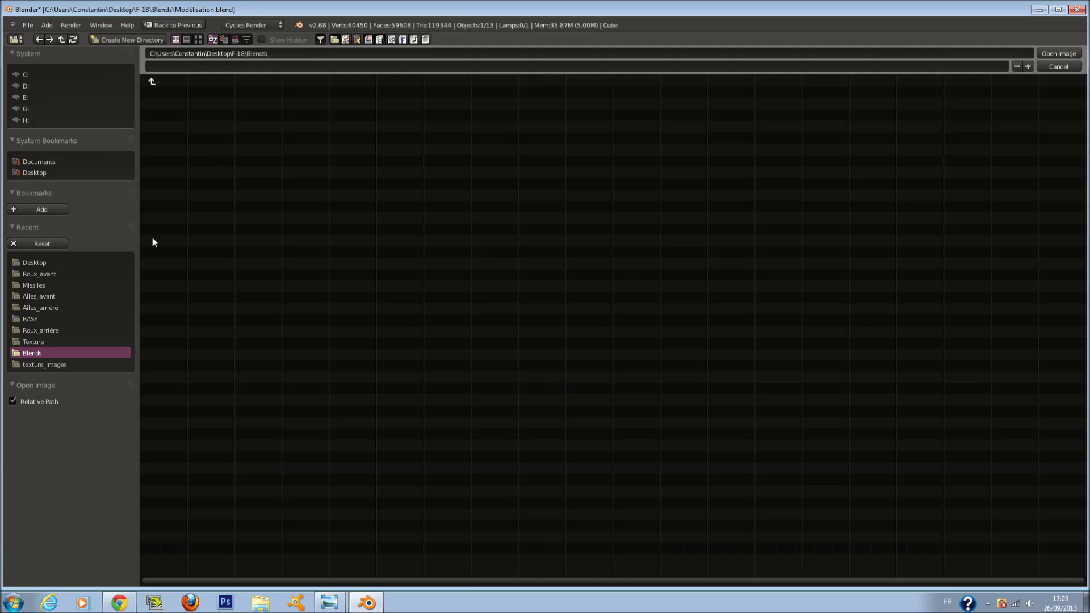
click(49, 262)
click(204, 143)
click(170, 82)
click(183, 149)
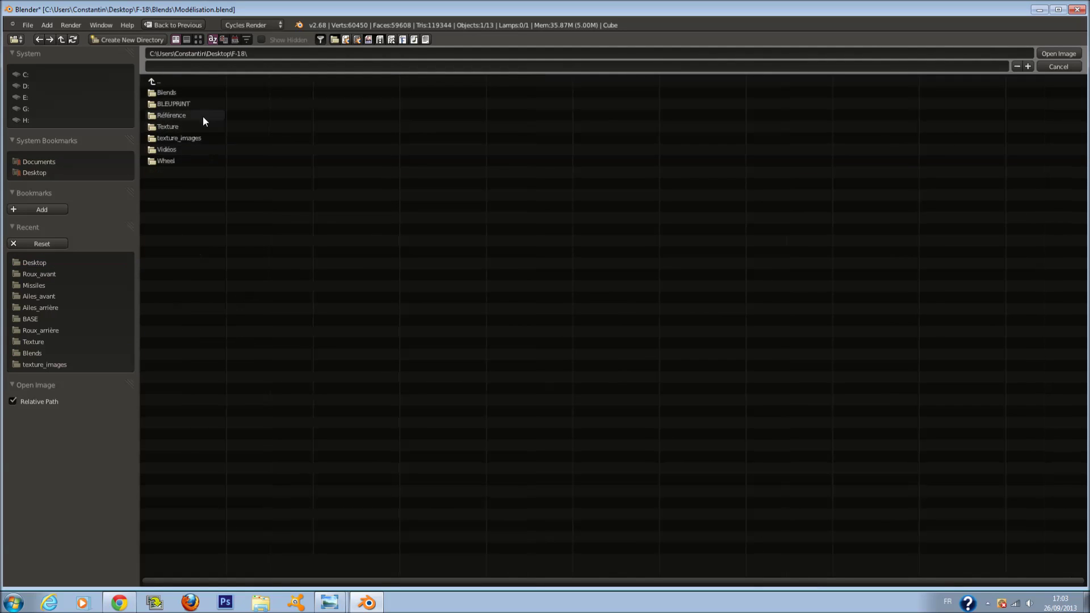
click(196, 128)
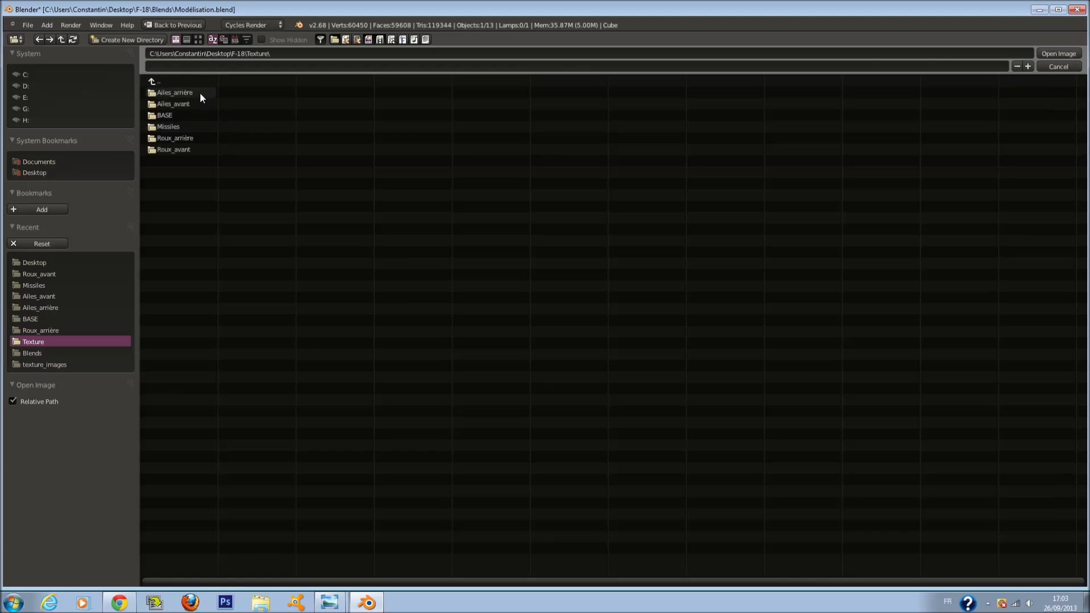
click(156, 81)
click(198, 136)
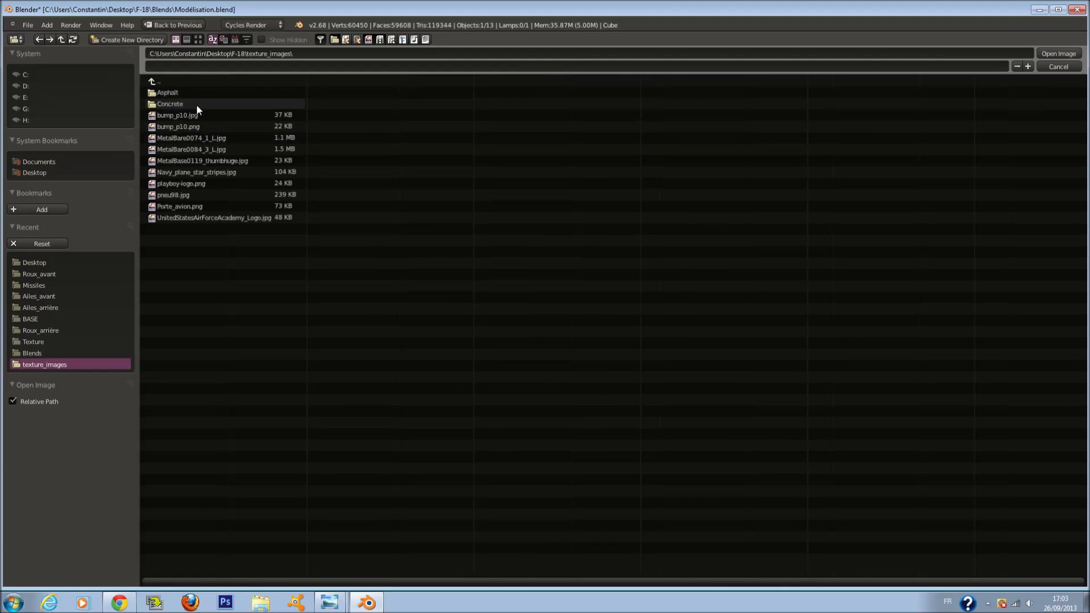
click(194, 91)
click(190, 93)
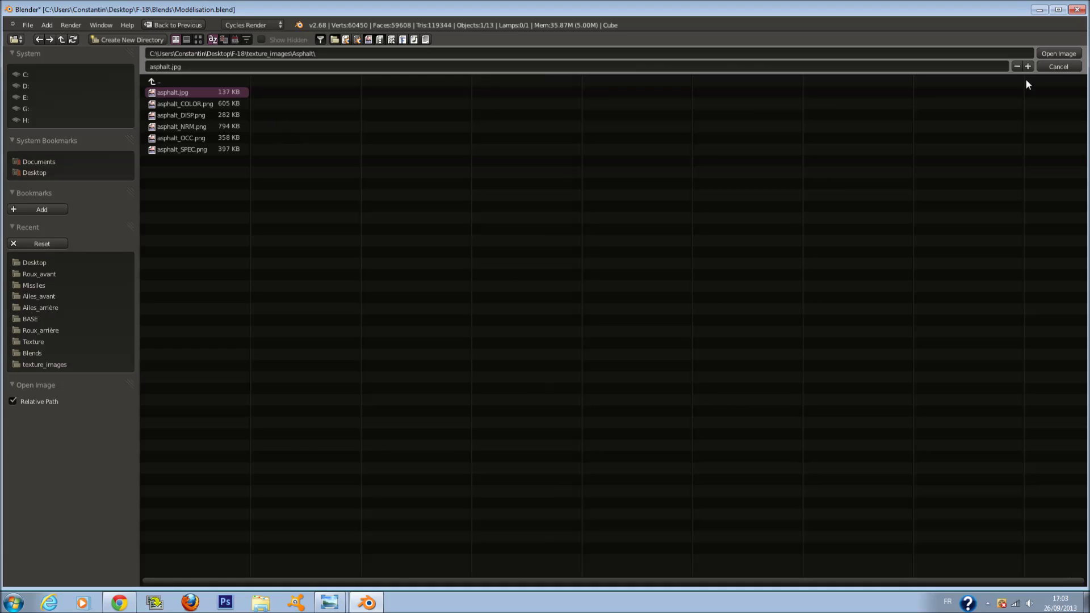
click(1059, 54)
Step: Preview the 3D view in Rendered shading through the scene camera
click(189, 528)
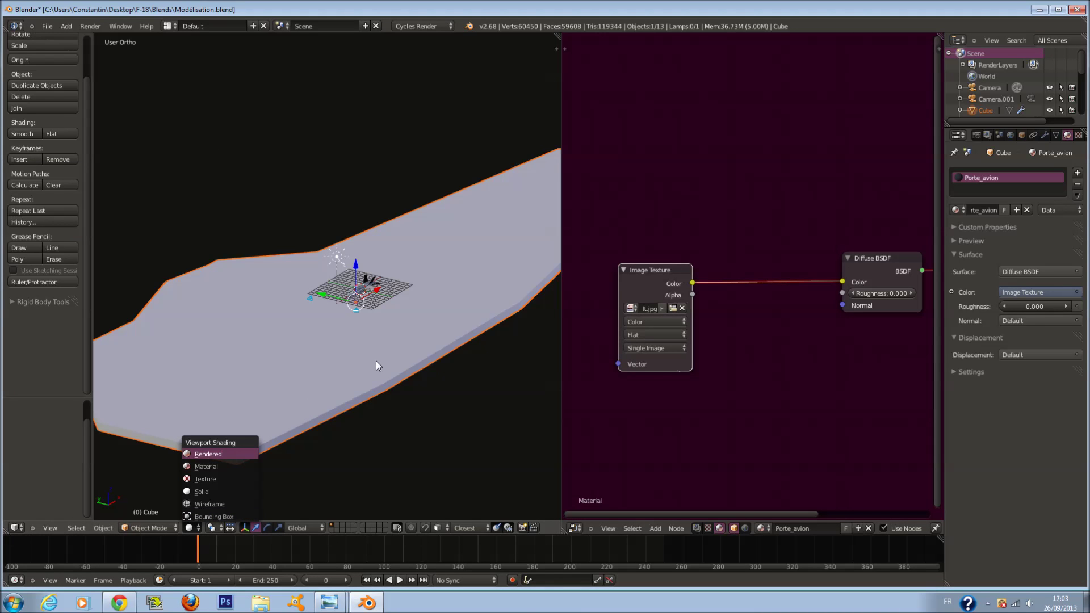
key(Return)
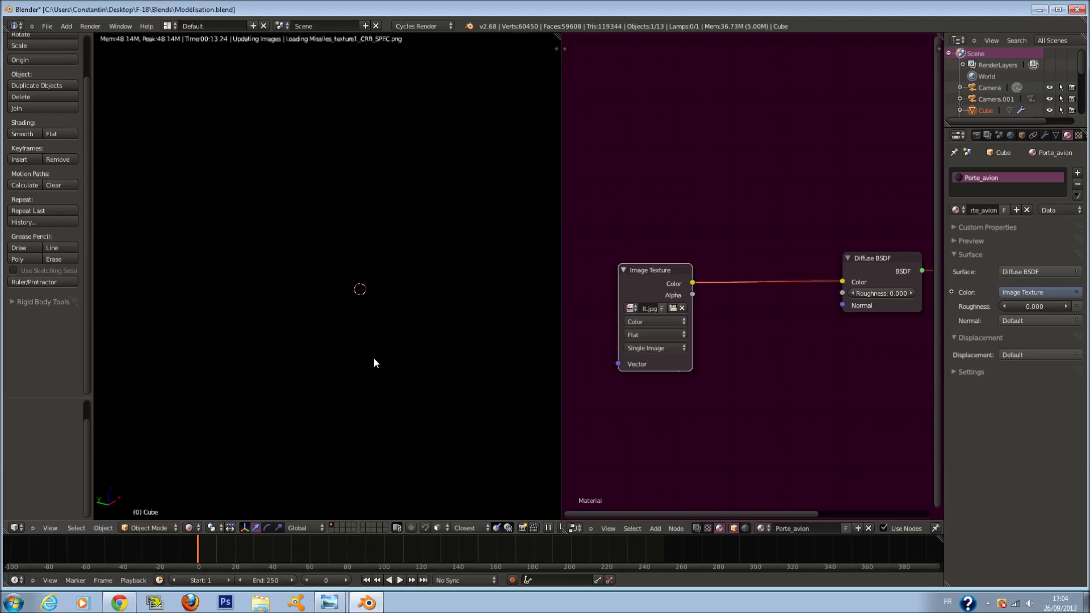
key(KP_0)
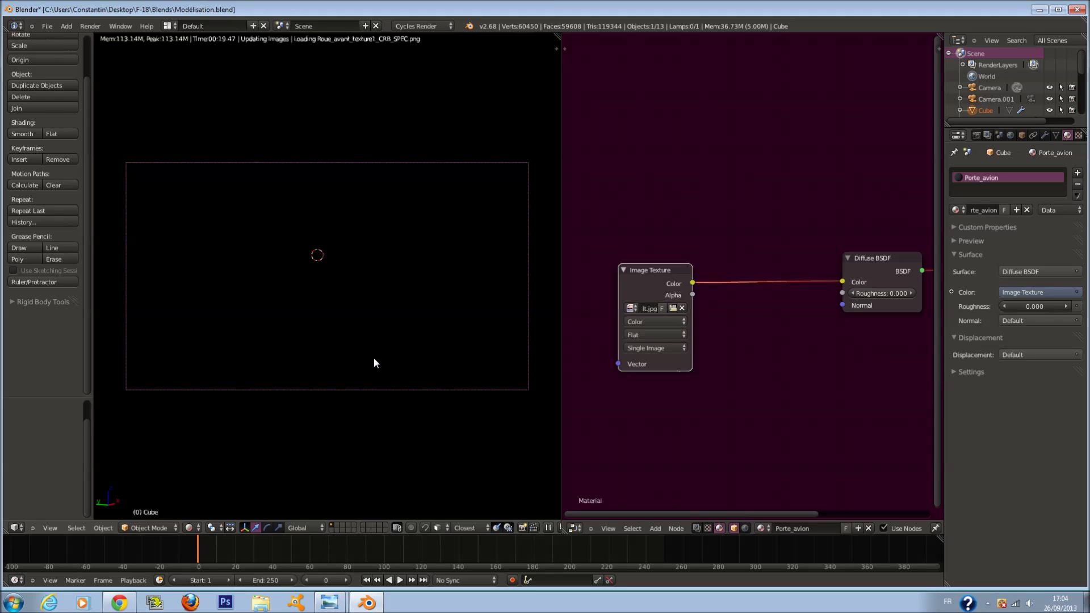
Step: Enable Cache BVH and Persistent Images in the render performance settings, keeping Dynamic BVH for the viewport
scroll(741, 363, down, 3)
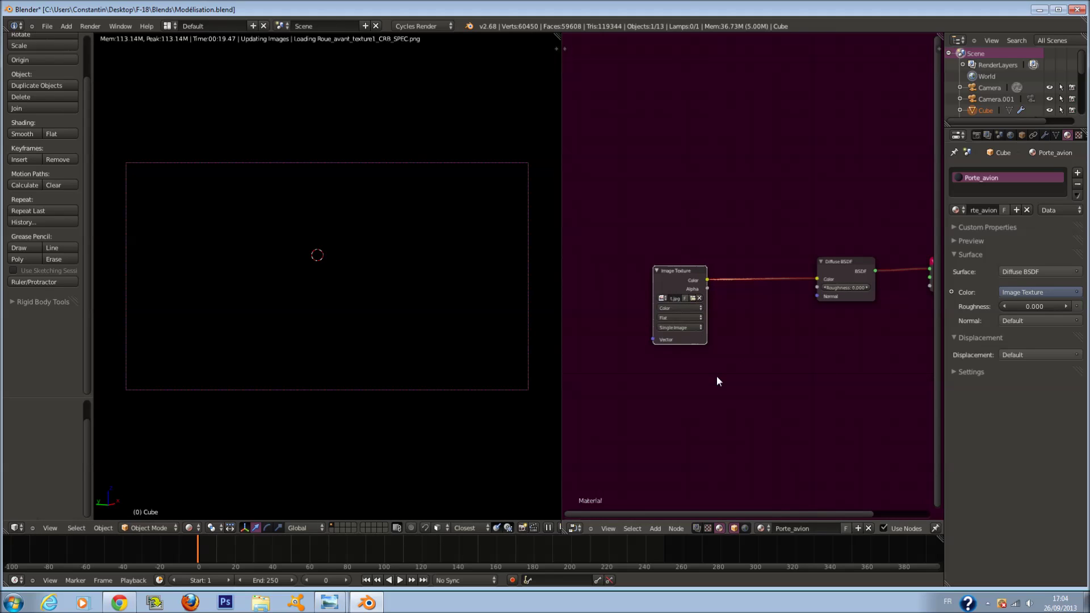
click(977, 136)
click(1000, 245)
click(1008, 328)
click(1011, 342)
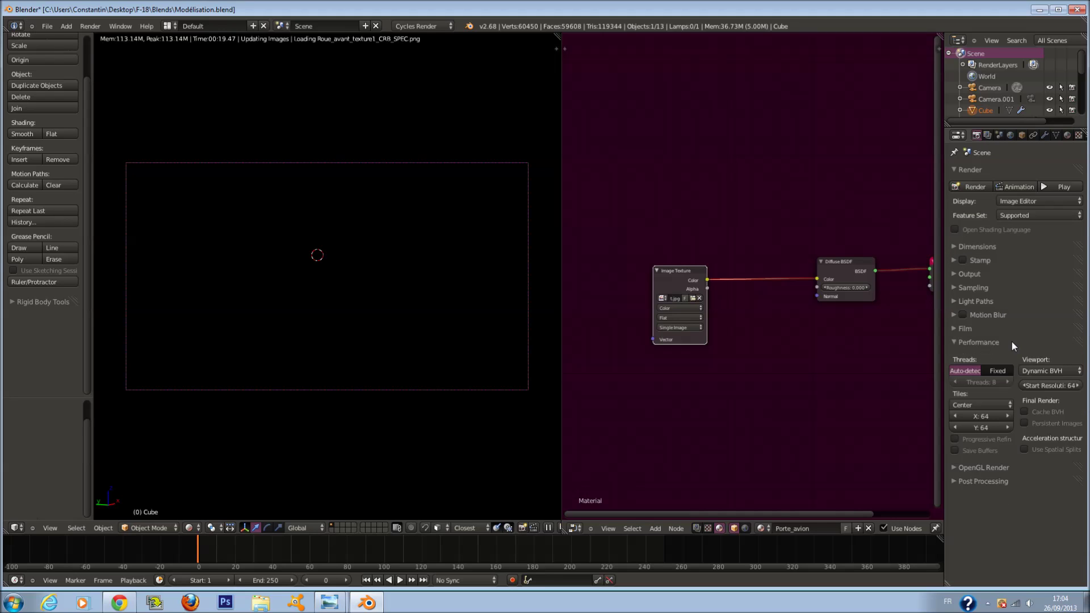
click(1025, 410)
click(1027, 421)
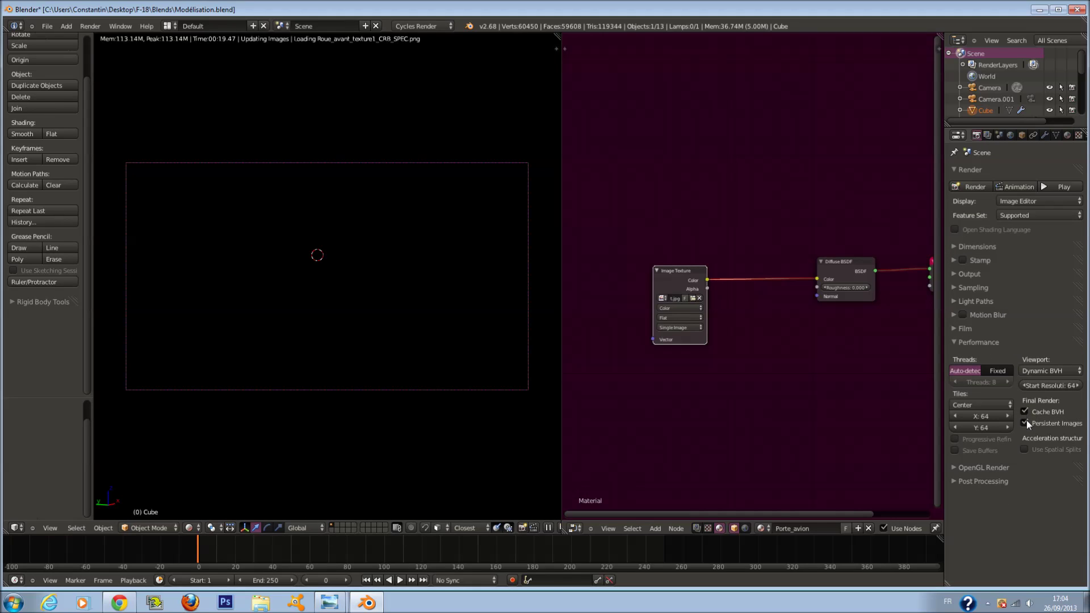
click(1032, 372)
click(1035, 358)
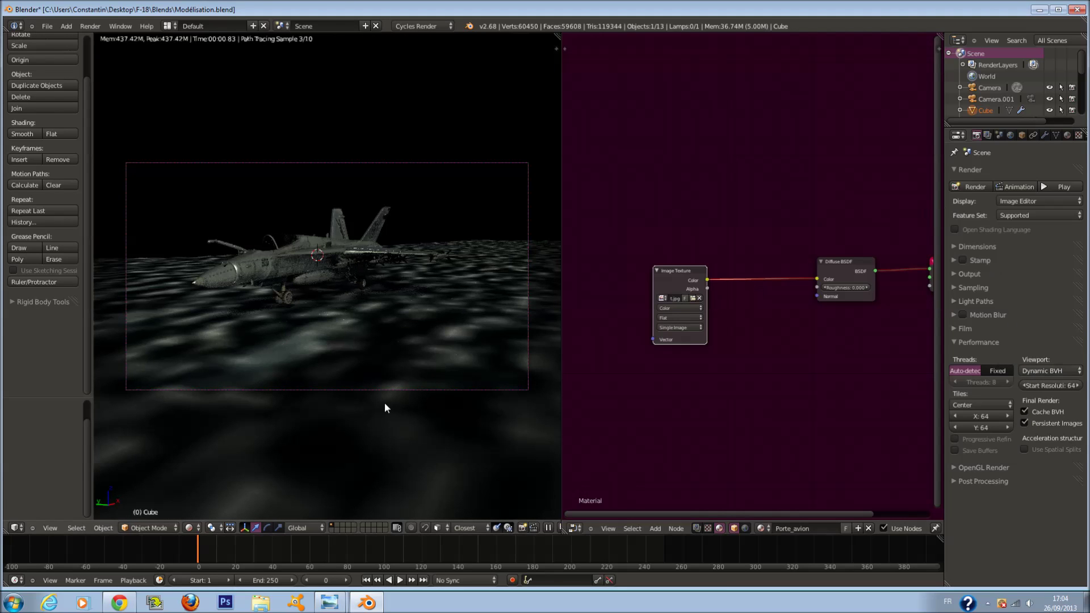
Step: Add a Texture Coordinate node and connect its UV output to the Vector input of the asphalt Image Texture node
key(Home)
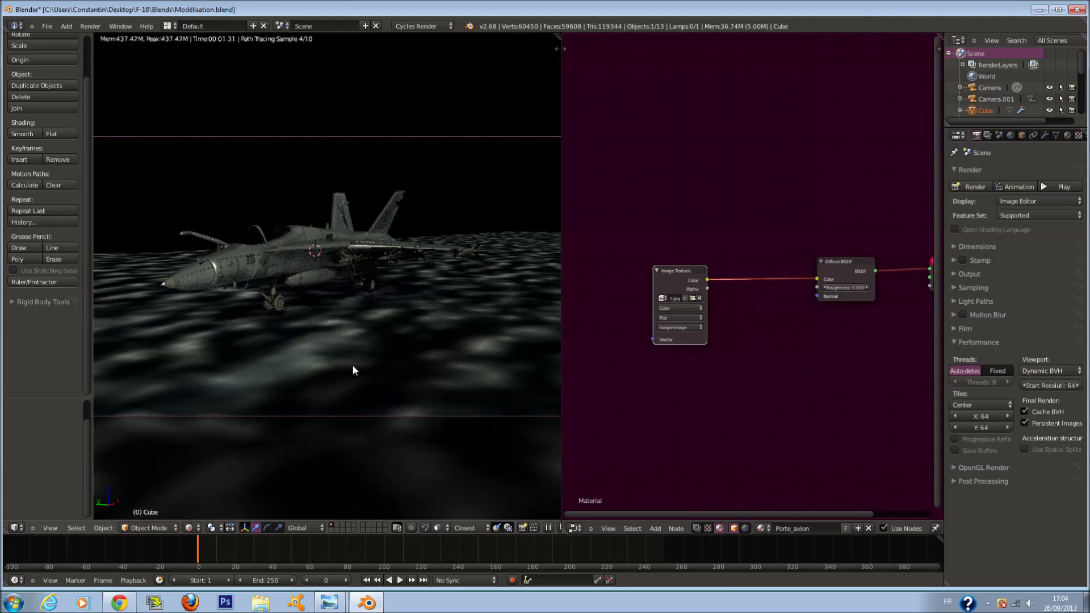
scroll(625, 335, down, 3)
scroll(693, 318, up, 4)
middle_drag(677, 284, 758, 299)
key(shift+a)
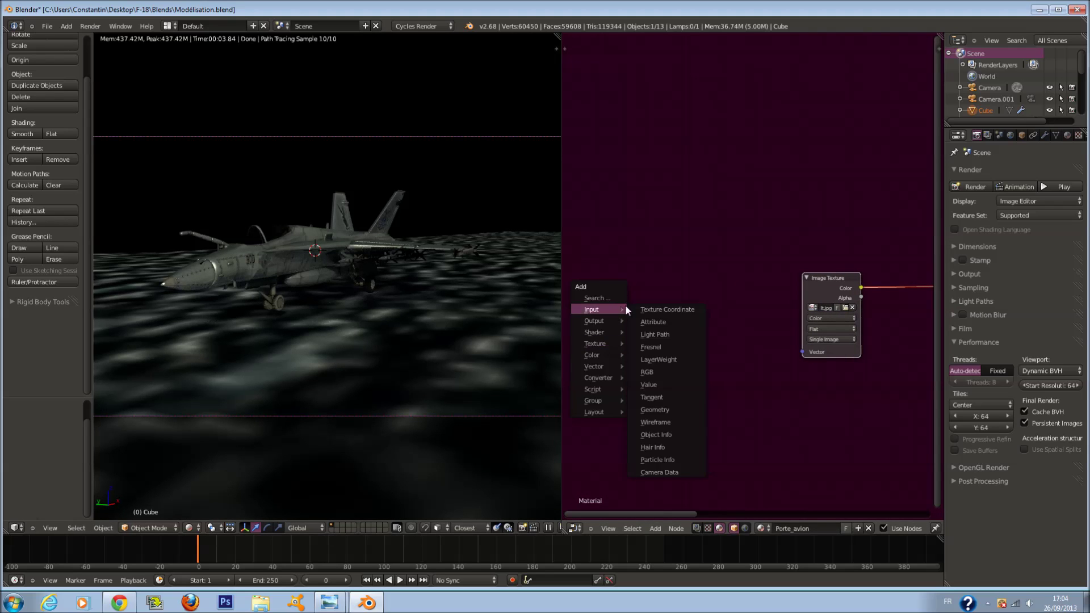
click(653, 308)
click(554, 301)
drag(612, 334, 802, 352)
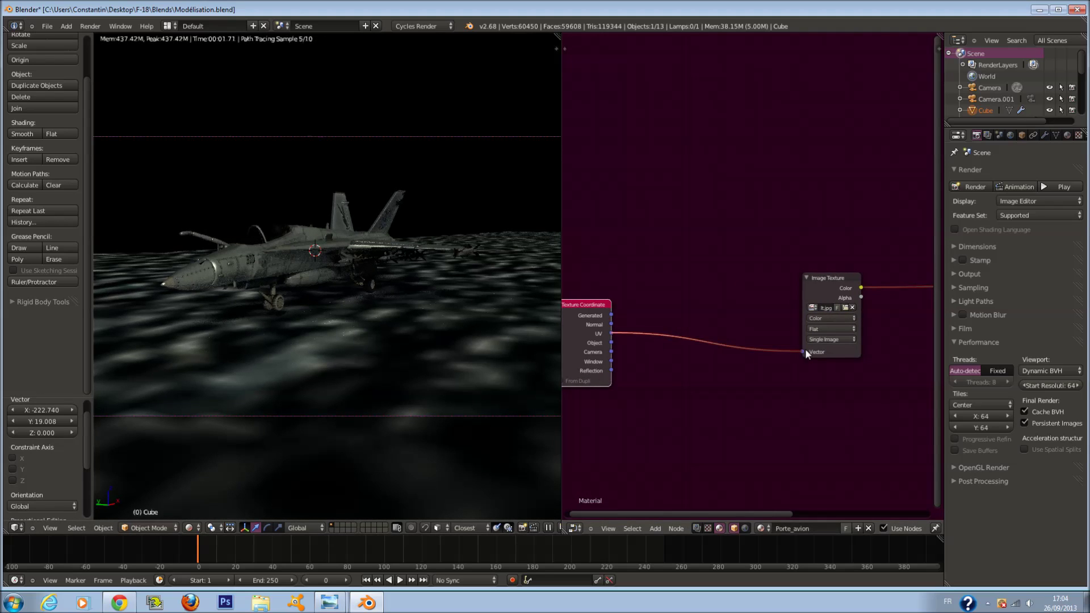
Step: Insert a Mapping node on the link between the Texture Coordinate and Image Texture nodes
scroll(657, 388, up, 1)
key(shift+a)
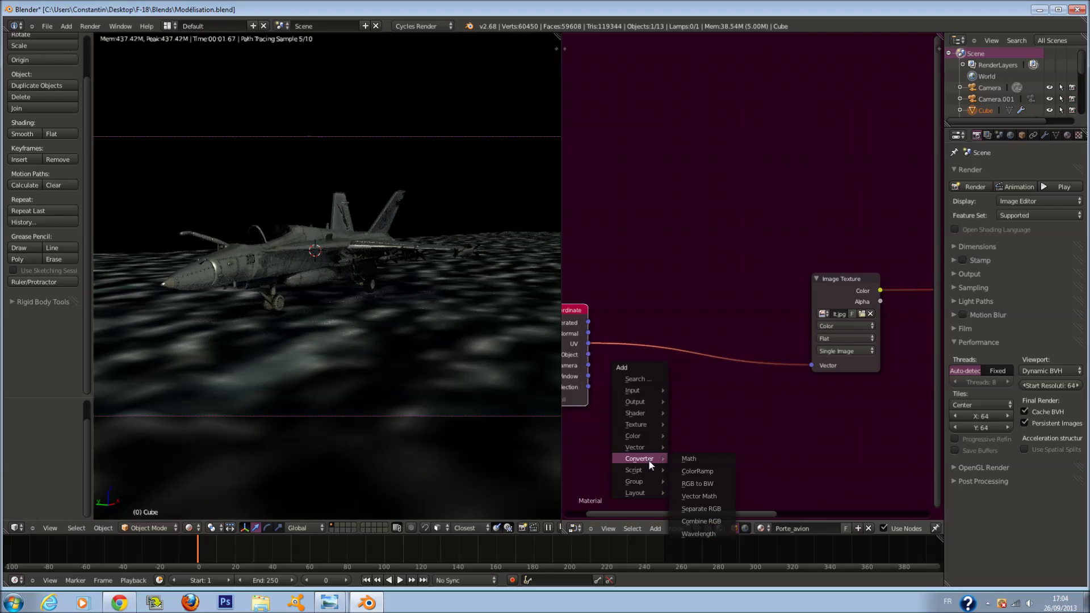
mouse_move(649, 447)
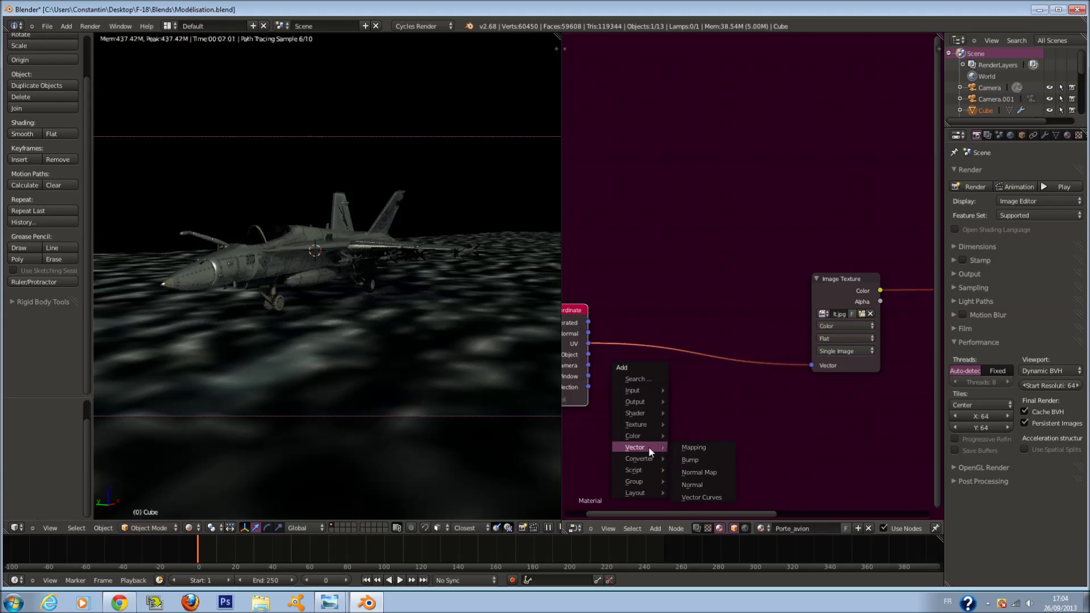
click(694, 448)
click(637, 298)
Step: Set the Mapping node's X and Y scale to 45
scroll(687, 390, up, 1)
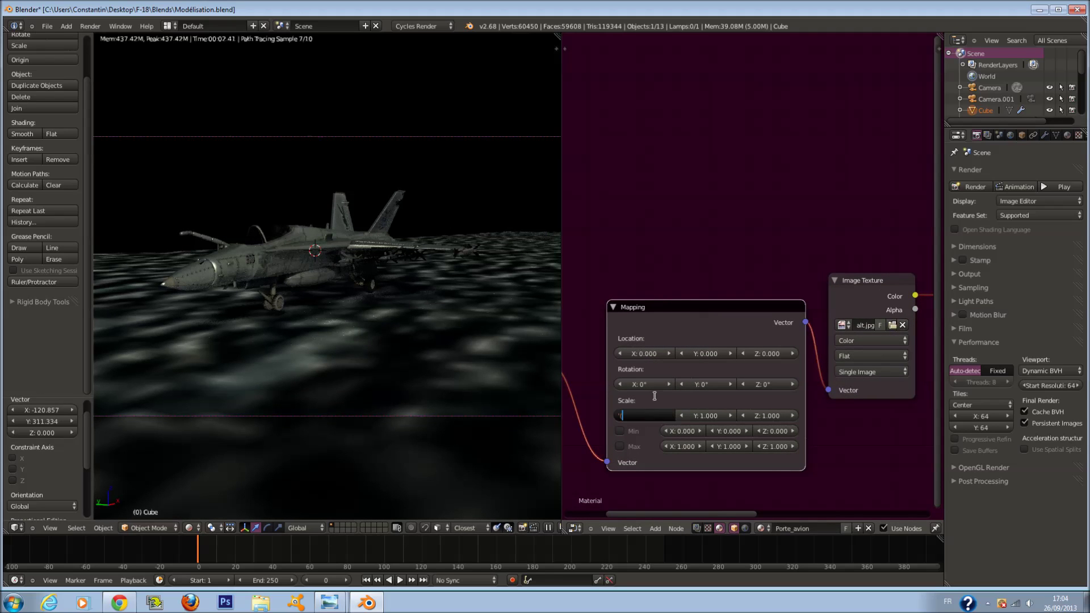
text(45)
key(Tab)
text(45)
key(Return)
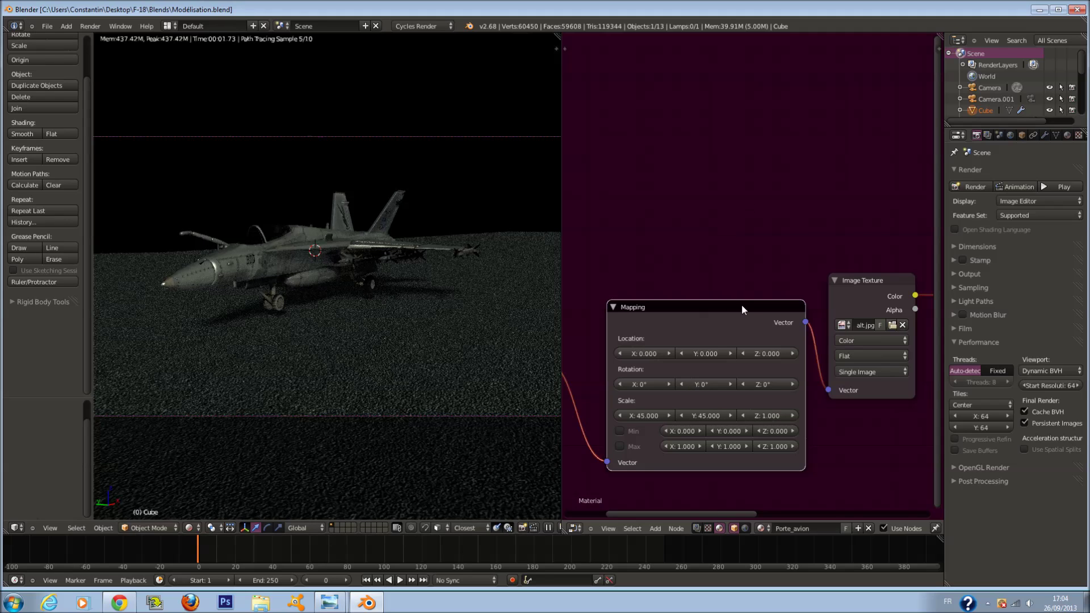
Step: Set the Mapping node's X and Y scale to 55 and save over Modélisation.blend
drag(741, 311, 724, 294)
click(629, 398)
text(55)
key(Return)
click(670, 400)
text(55)
key(Return)
key(ctrl+s)
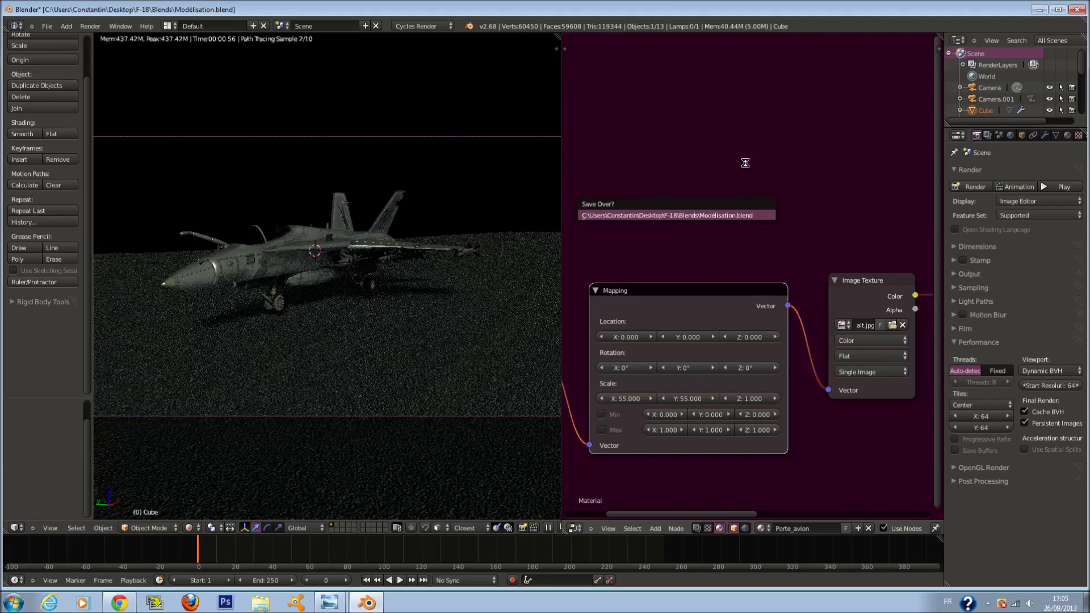
key(Return)
Step: Duplicate the asphalt Image Texture node below the original and connect the Mapping node's Vector output to the copy's Vector input
scroll(786, 261, down, 3)
ctrl+scroll(787, 261, down, 8)
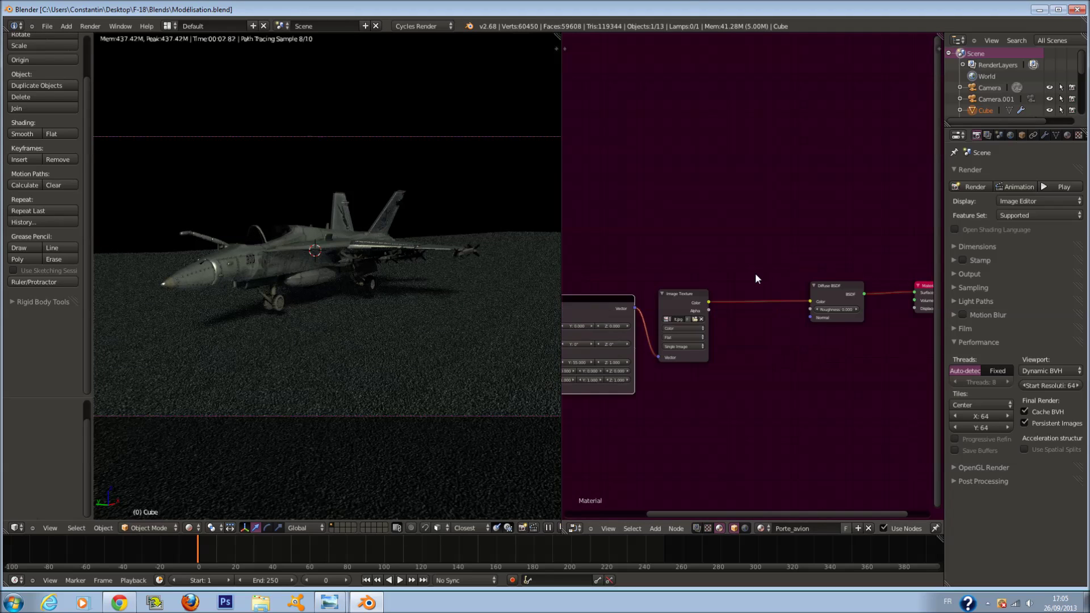
scroll(763, 321, up, 3)
ctrl+scroll(688, 306, down, 2)
scroll(737, 348, down, 2)
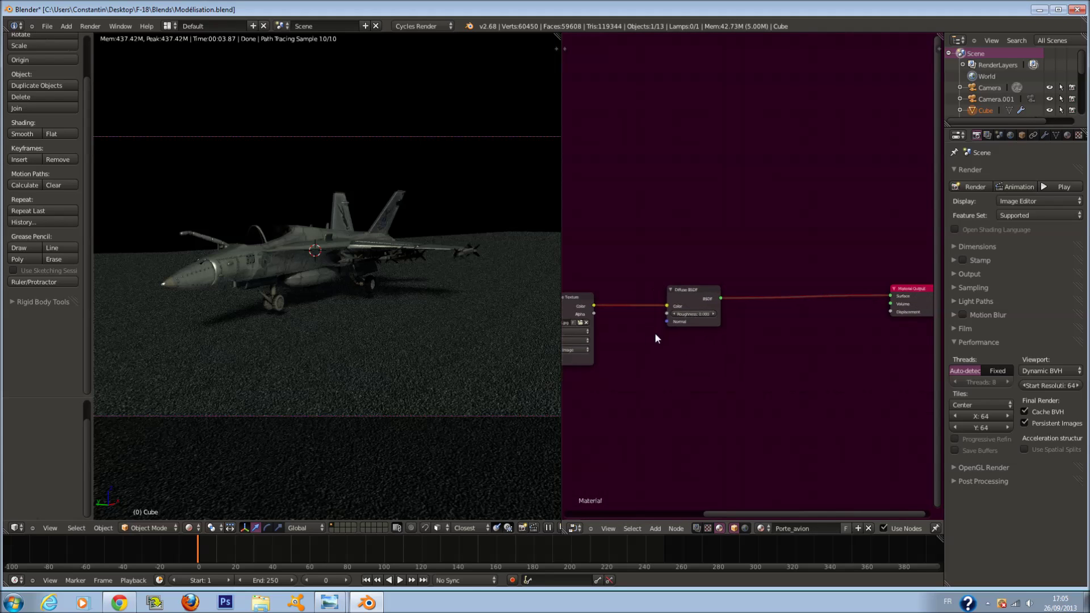
ctrl+scroll(659, 318, up, 3)
click(662, 282)
key(shift+d)
click(657, 361)
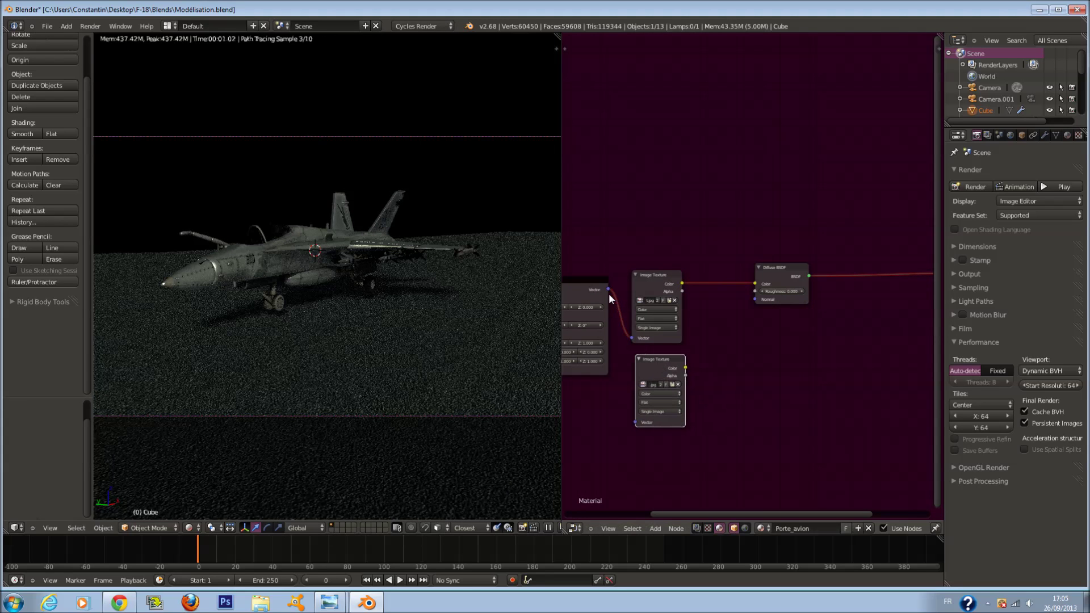
drag(608, 290, 636, 423)
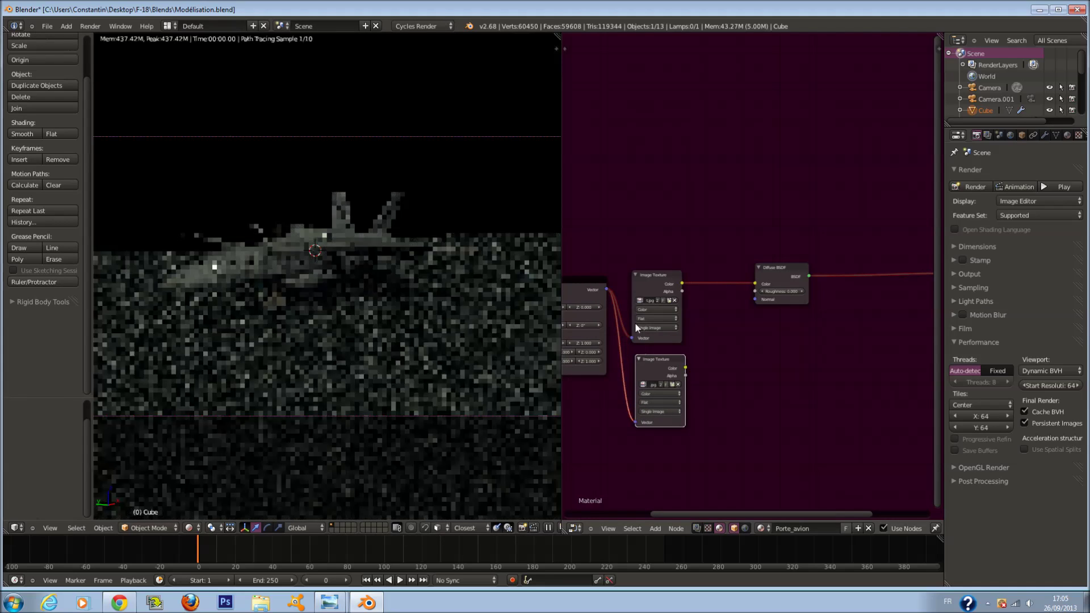
Step: Load ConcreteStucco0142_2_S.jpg from the Concrete folder inside texture_images into the duplicated Image Texture node
click(671, 385)
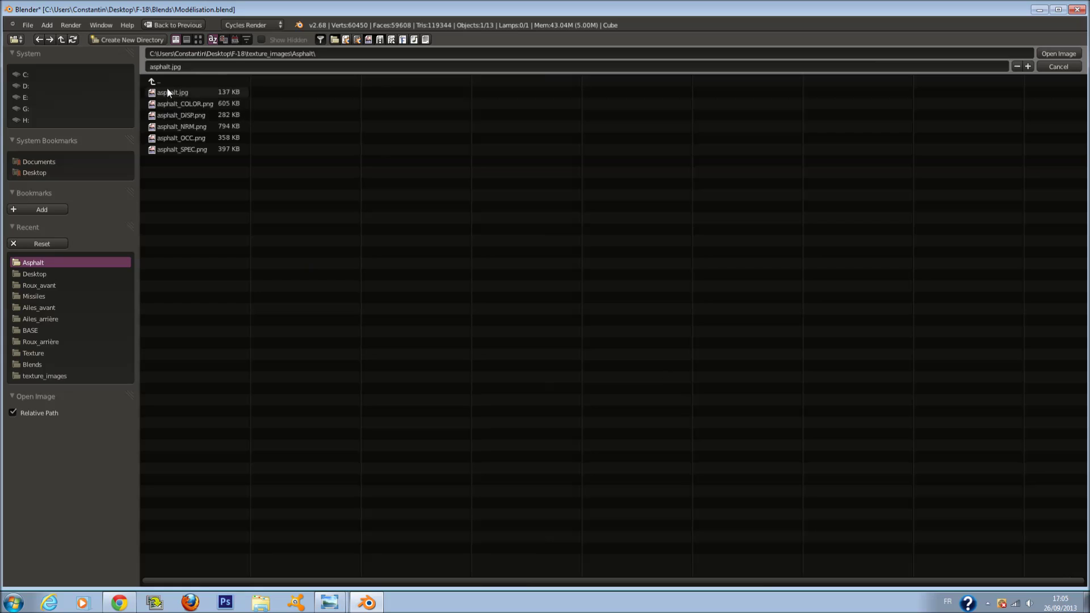
key(BackSpace)
click(190, 96)
key(BackSpace)
click(172, 102)
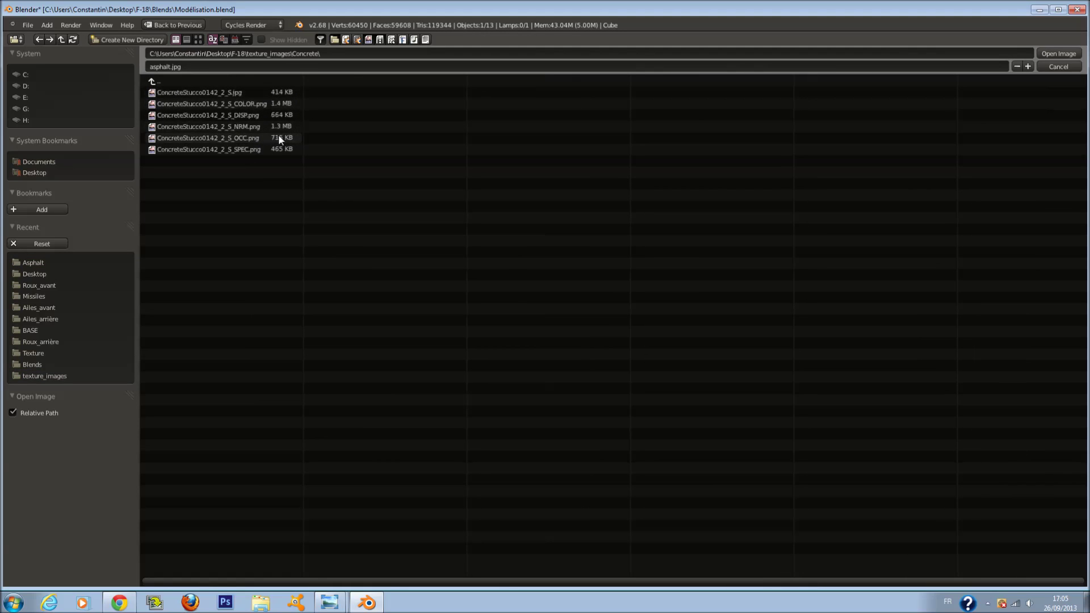
click(274, 103)
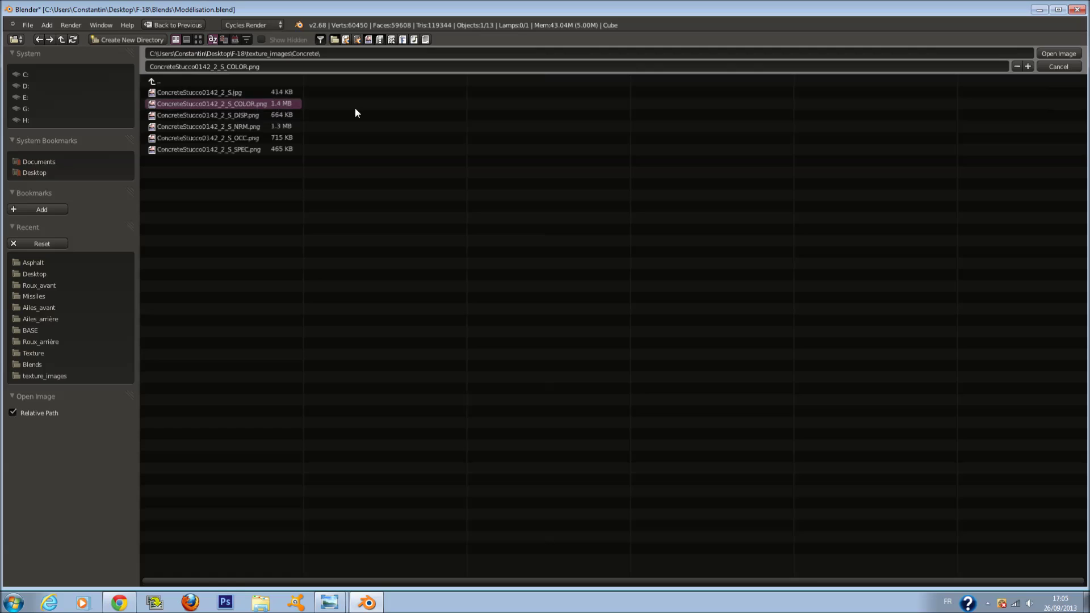
click(281, 92)
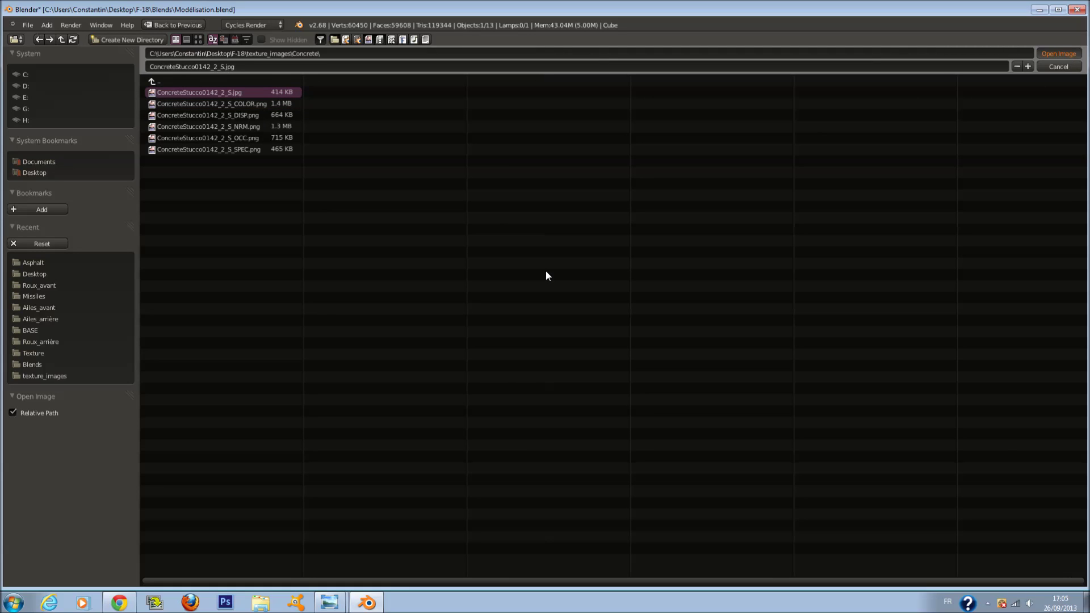
Step: Load ConcreteStucco0142_2_S.jpg into the second Image Texture node and move the Diffuse BSDF away to make room
key(Return)
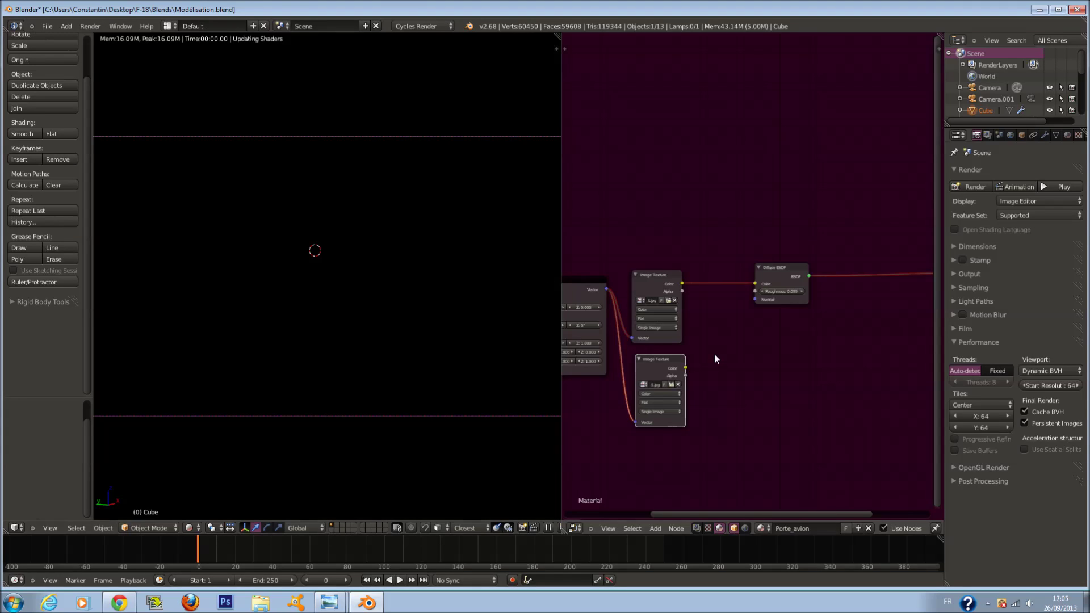
scroll(715, 349, up, 1)
middle_drag(714, 349, 659, 341)
drag(730, 268, 754, 276)
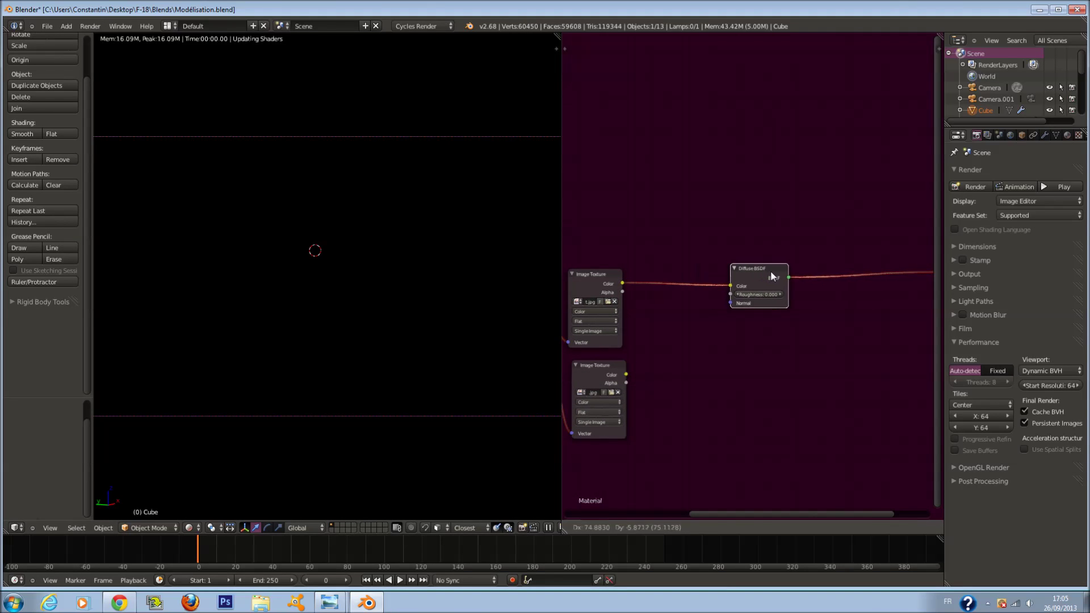
scroll(702, 317, up, 1)
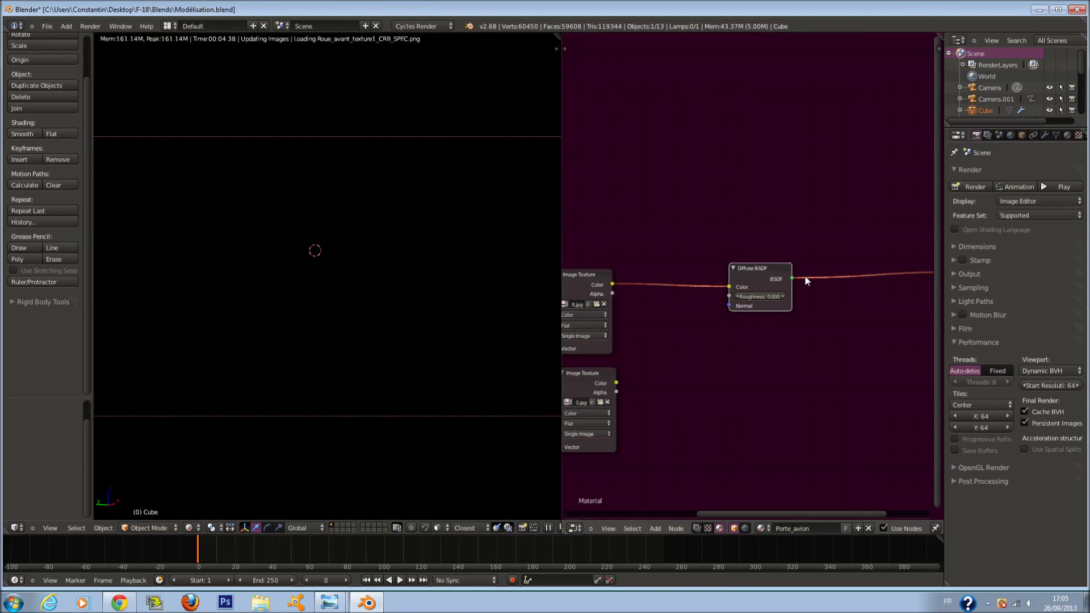
drag(754, 269, 788, 272)
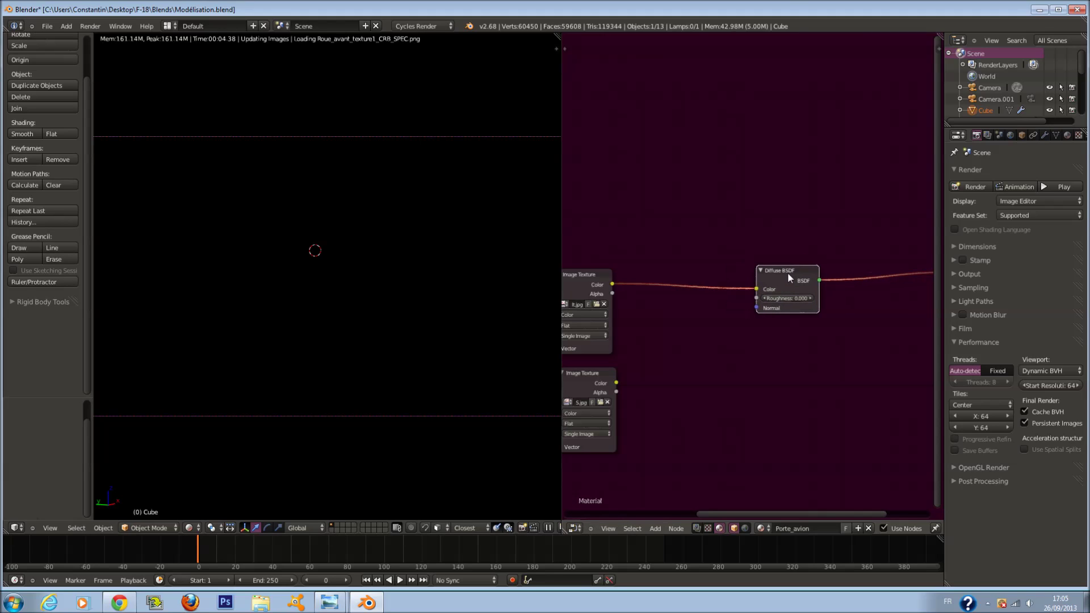
scroll(707, 338, up, 1)
Step: Insert a MixRGB node between the first Image Texture and the Diffuse BSDF, and connect the second texture's Color to Color2
key(a)
key(shift+a)
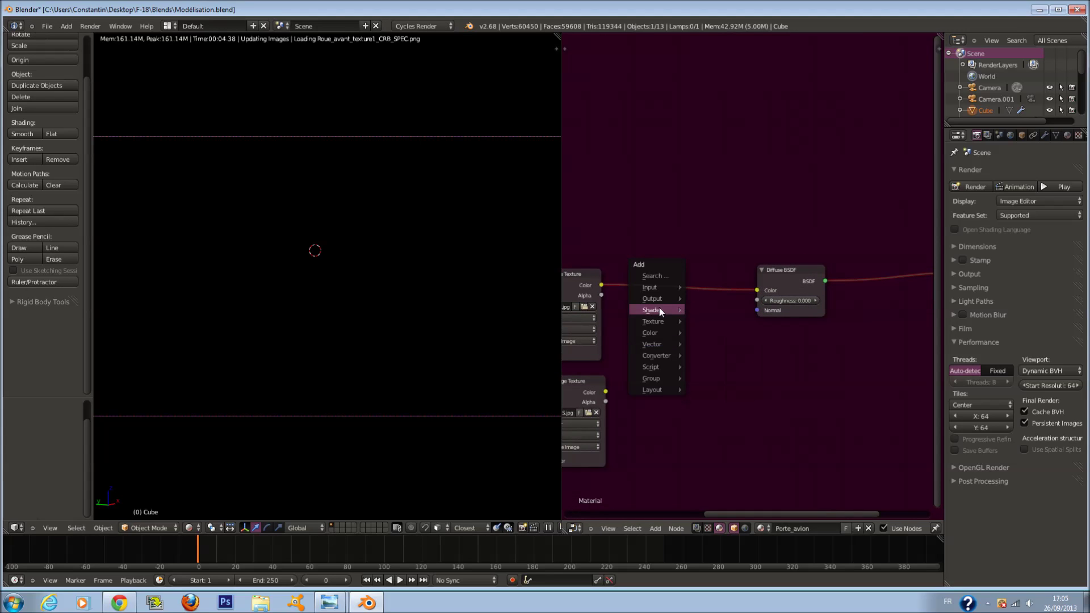
mouse_move(656, 333)
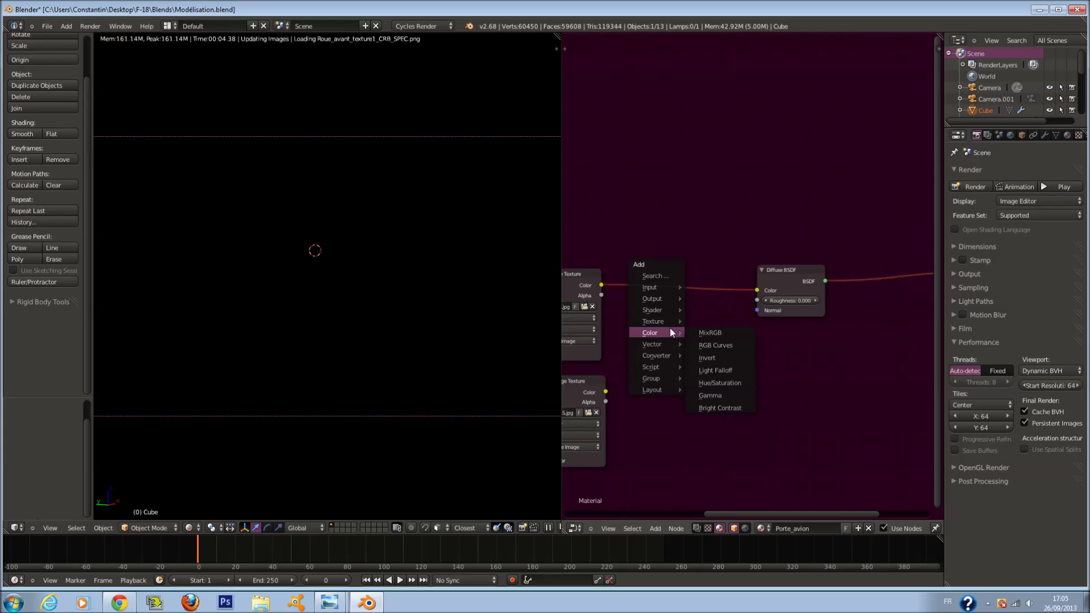
click(709, 333)
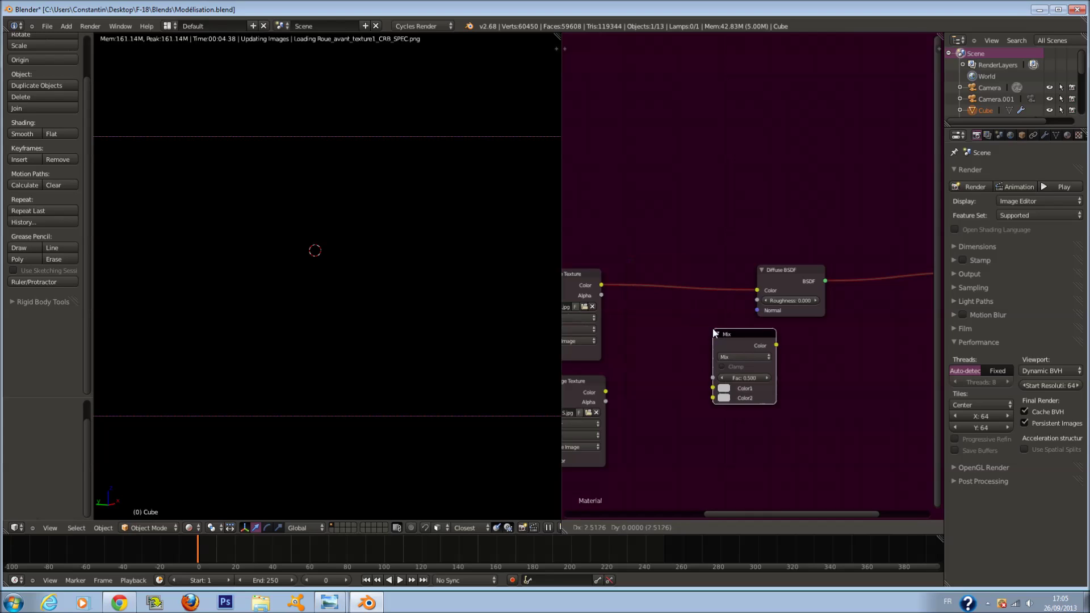
click(653, 279)
drag(606, 392, 656, 344)
key(shift+a)
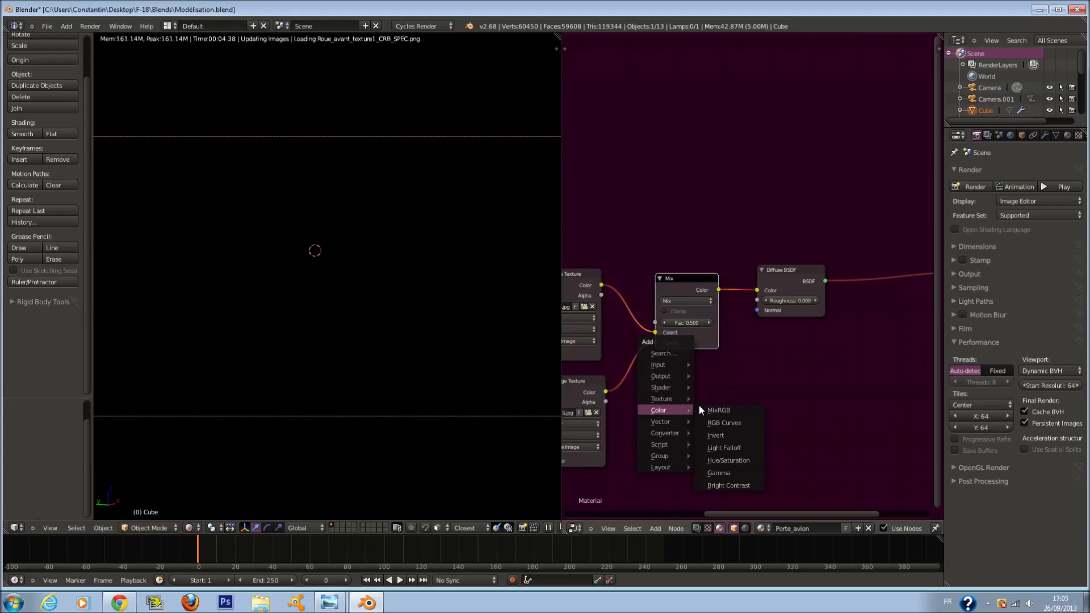
key(Escape)
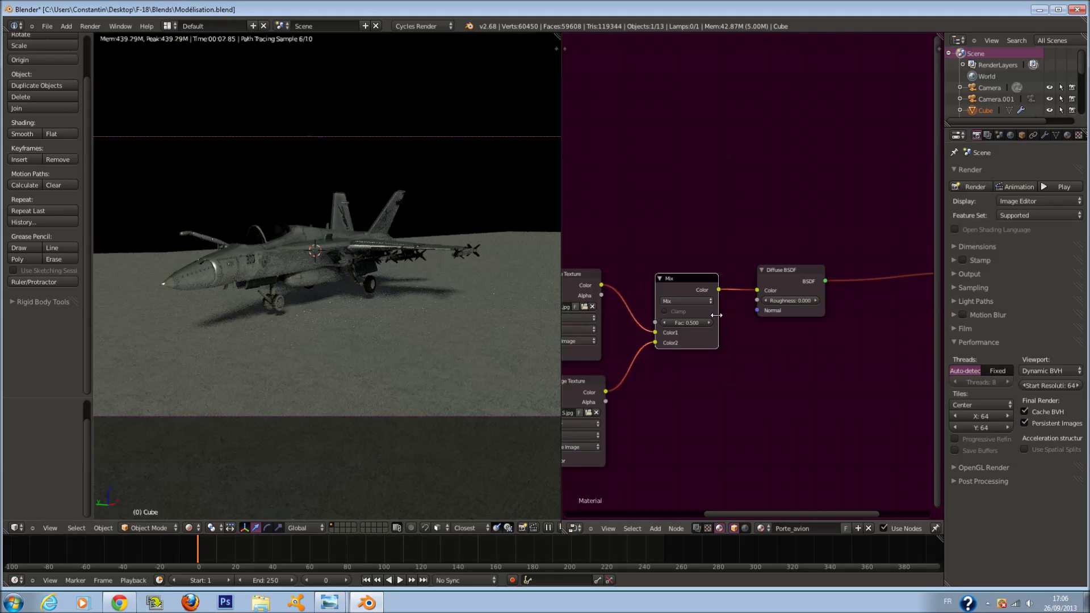
Step: Try the Mix node's factor at 0 and then at gradually higher values
drag(702, 323, 572, 333)
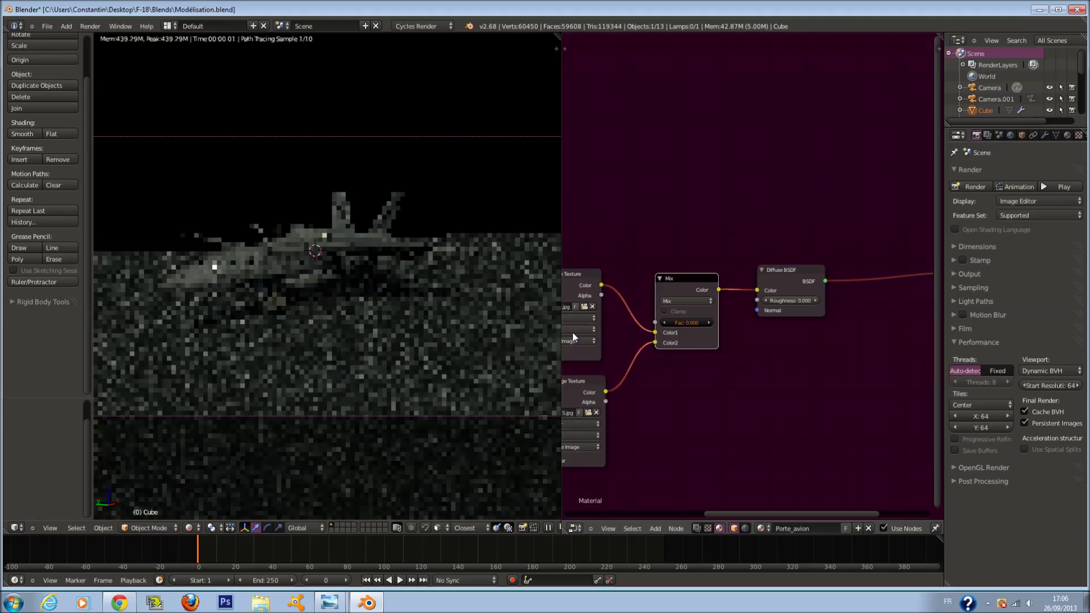
click(688, 322)
click(708, 323)
click(708, 323)
click(708, 323)
click(709, 324)
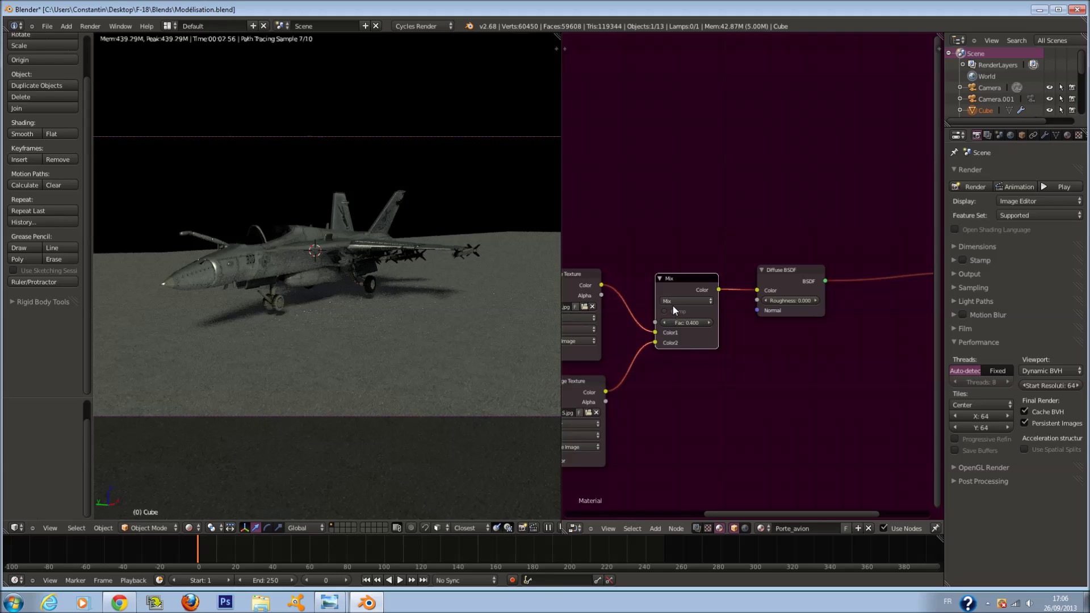
Step: Try the Add blend type on the colour mix node with a factor of 0.200
click(688, 301)
click(686, 287)
drag(702, 324, 618, 322)
click(711, 321)
click(710, 321)
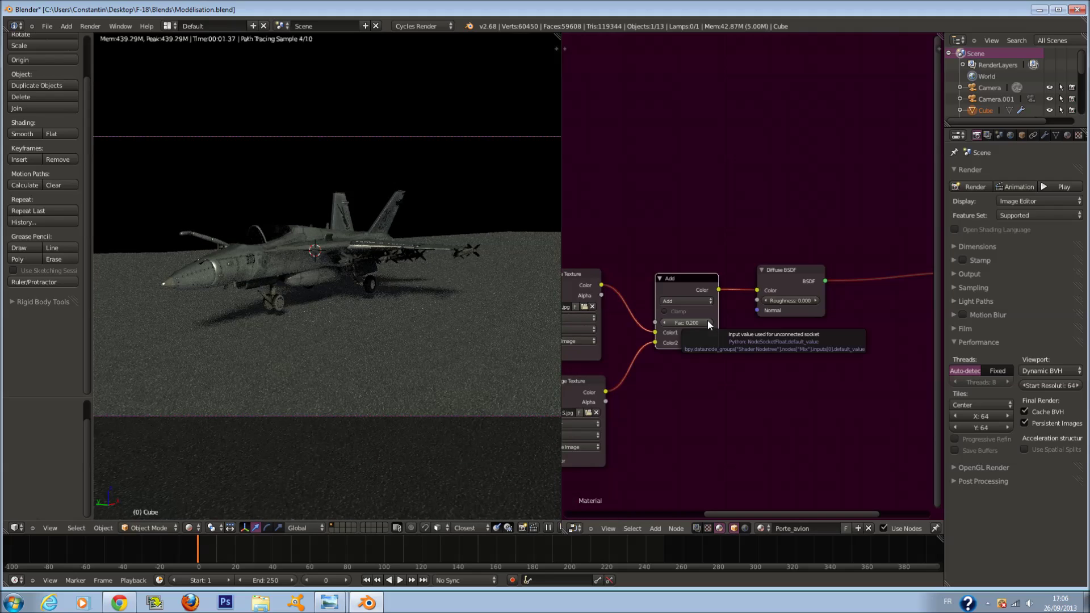
Step: Try the Multiply blend type on the colour mix node with factors of 1.000 and 0.000
click(681, 301)
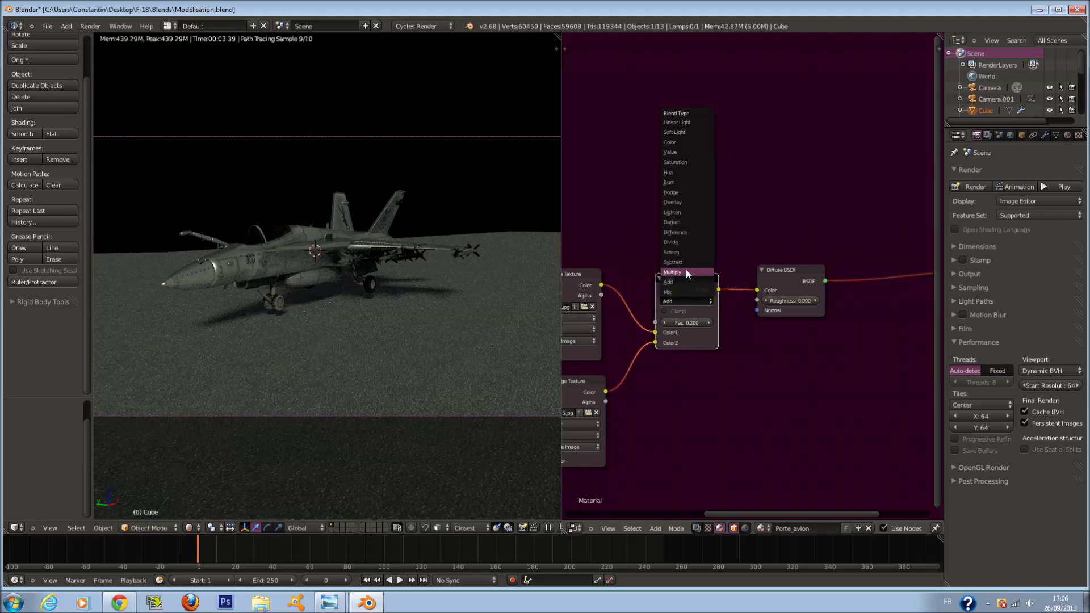
click(686, 271)
key(Return)
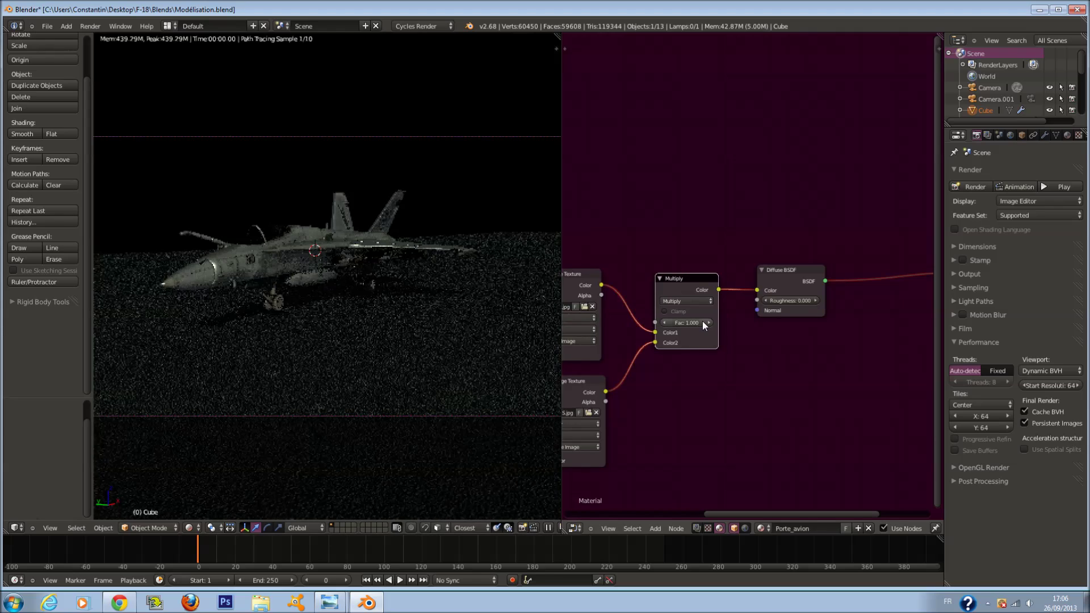
drag(701, 323, 388, 366)
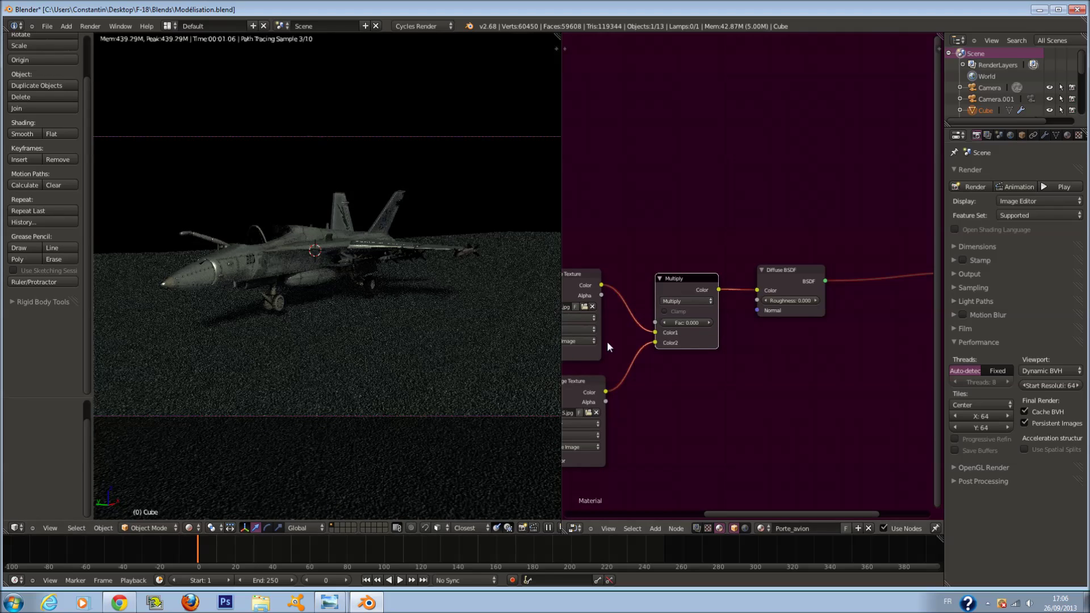
middle_drag(606, 362, 651, 377)
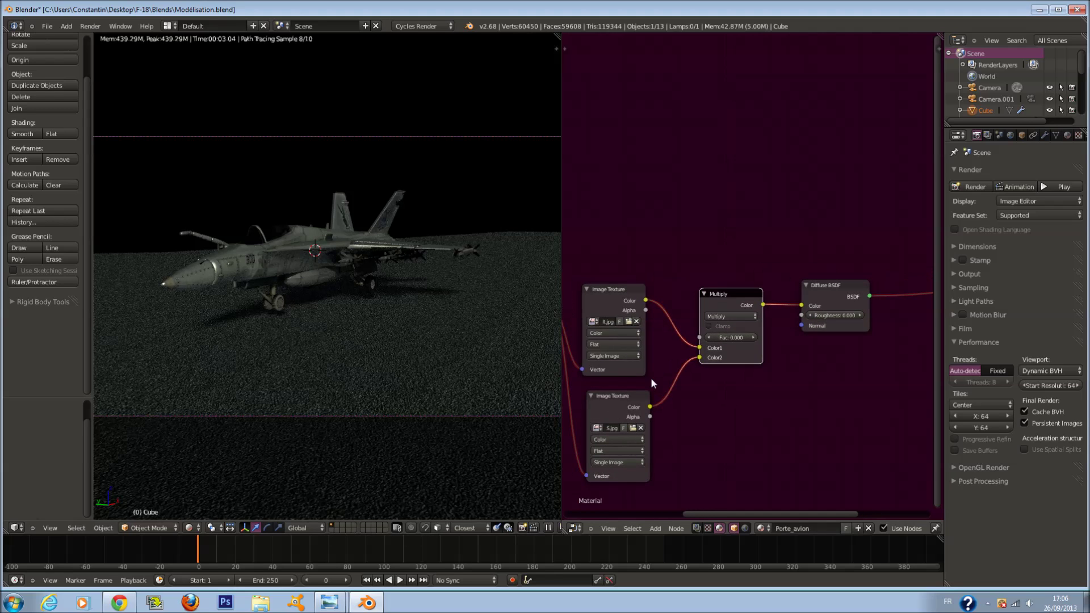
Step: Try the Screen blend type, then return the node to Mix with a factor of 1
click(744, 316)
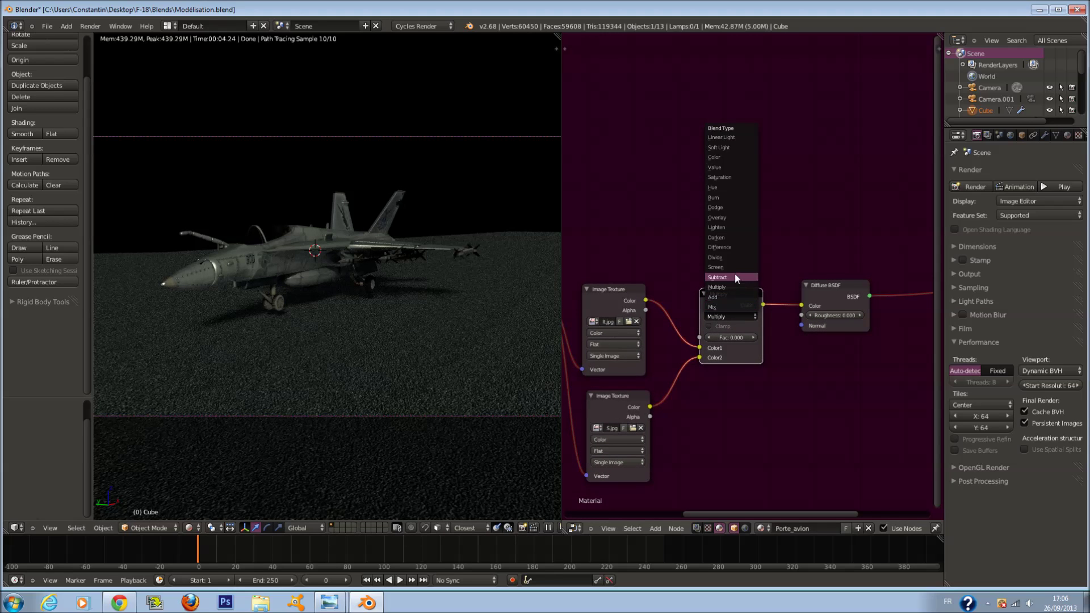
click(735, 274)
click(738, 317)
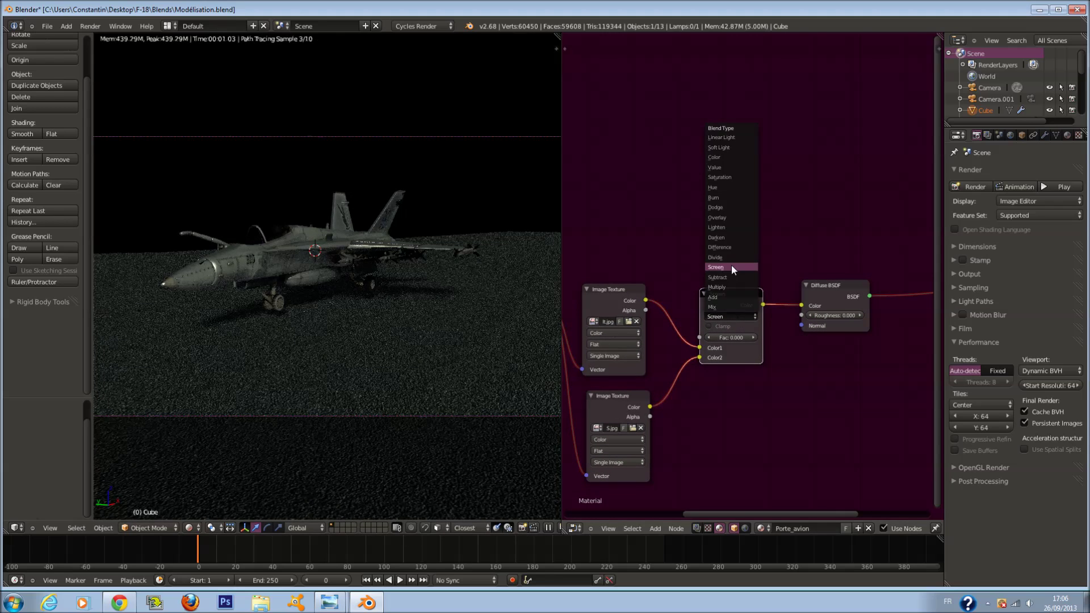
click(735, 316)
click(739, 347)
click(753, 338)
click(738, 339)
text(1)
key(Return)
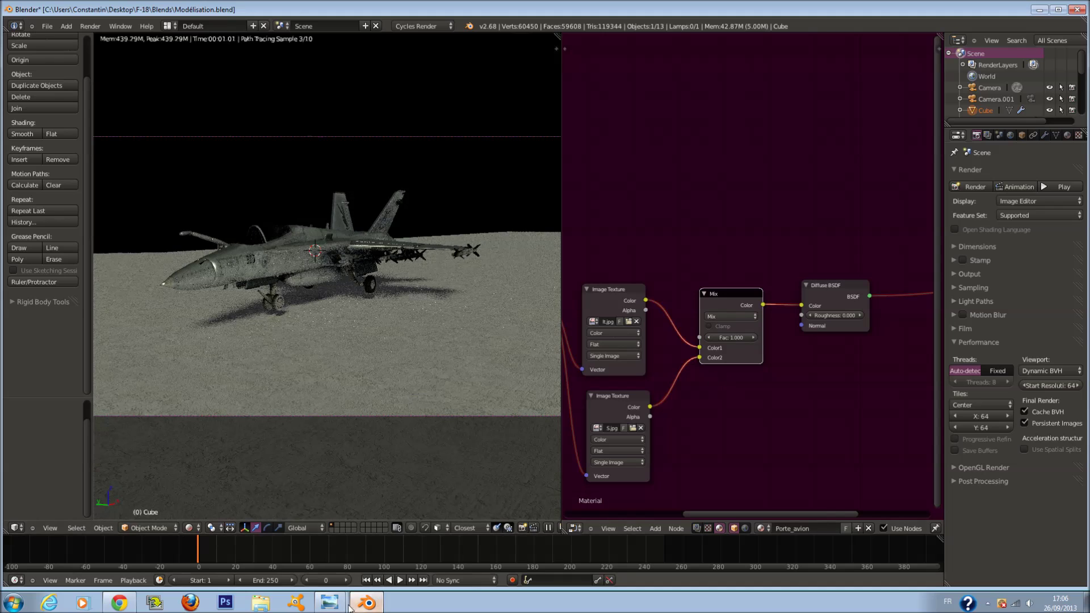
Step: Check the carrier deck in the reference photo and set the Mix node's factor to 0.300
mouse_move(335, 609)
click(339, 561)
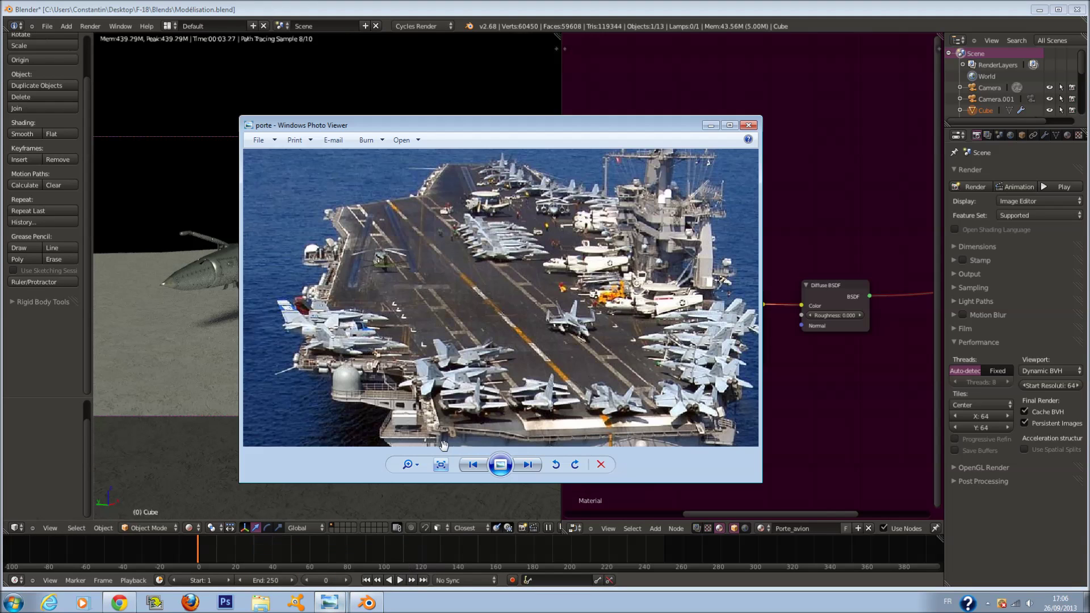
click(832, 411)
scroll(758, 353, up, 1)
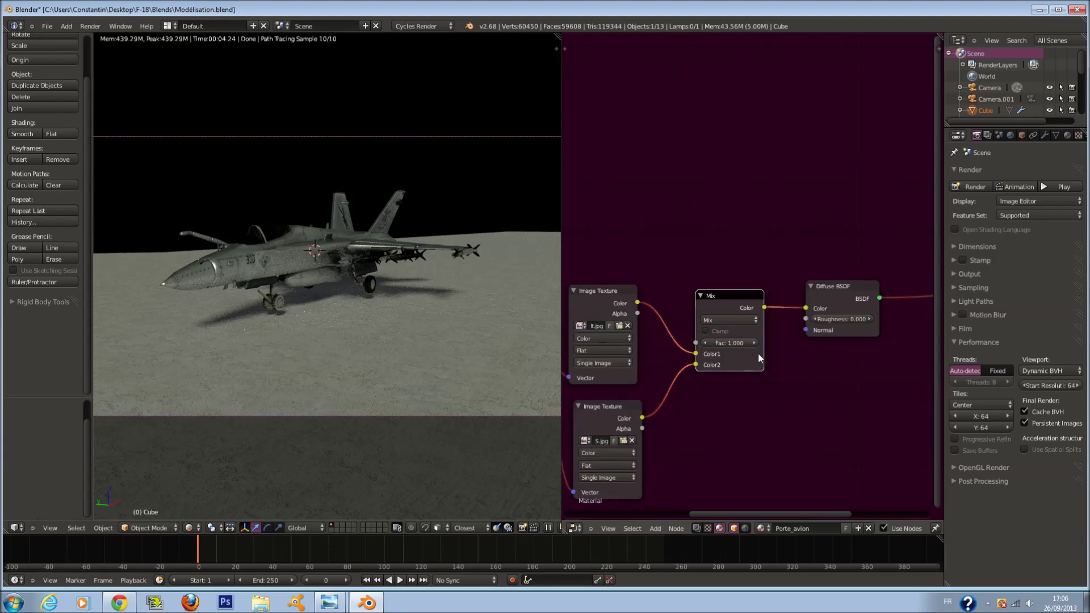
drag(746, 343, 569, 353)
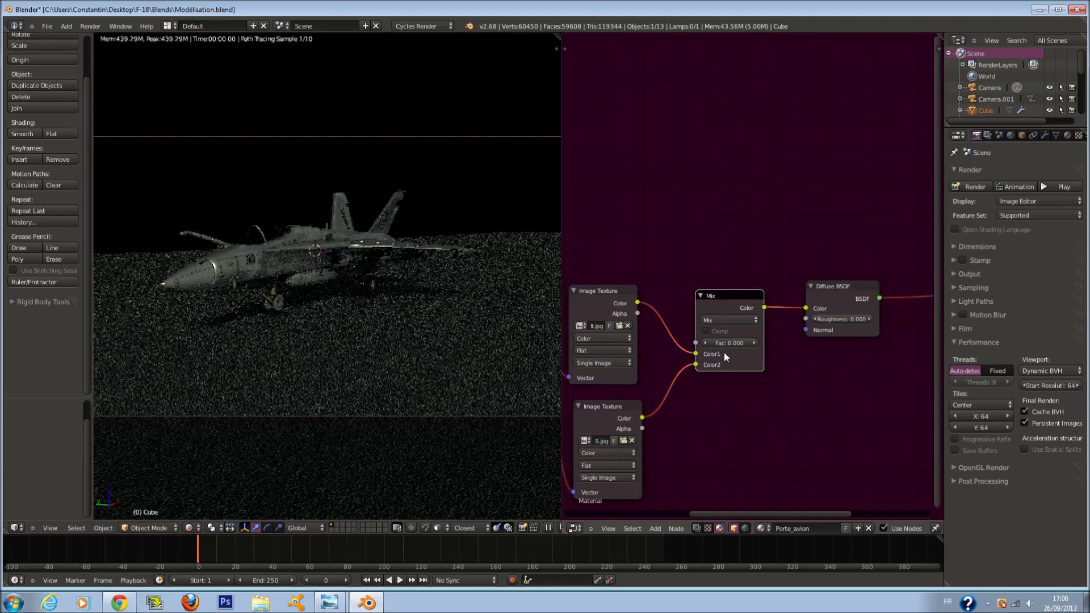
click(755, 342)
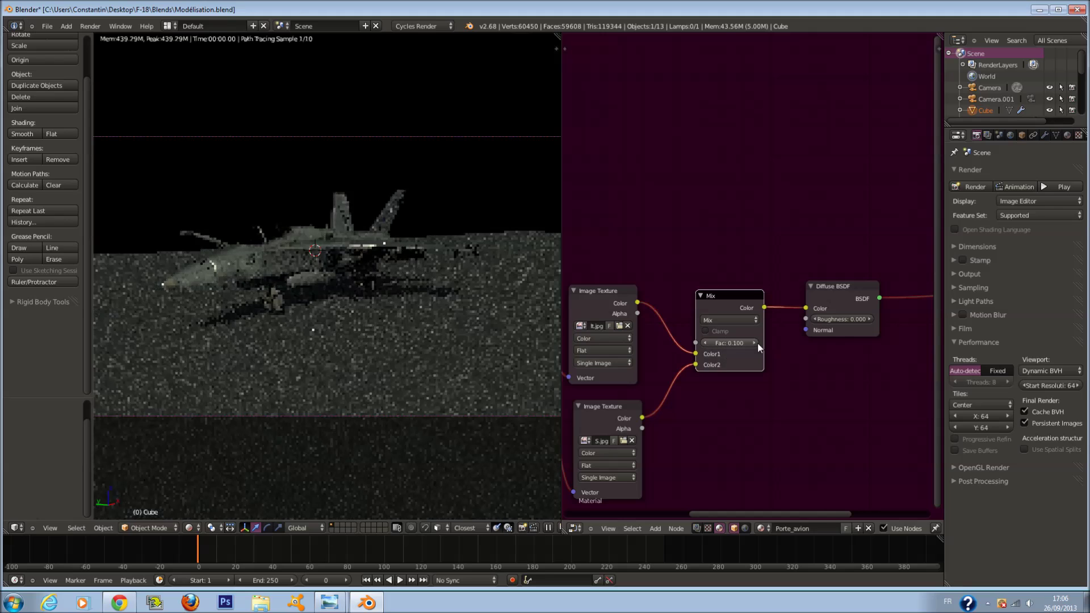
click(755, 343)
click(755, 342)
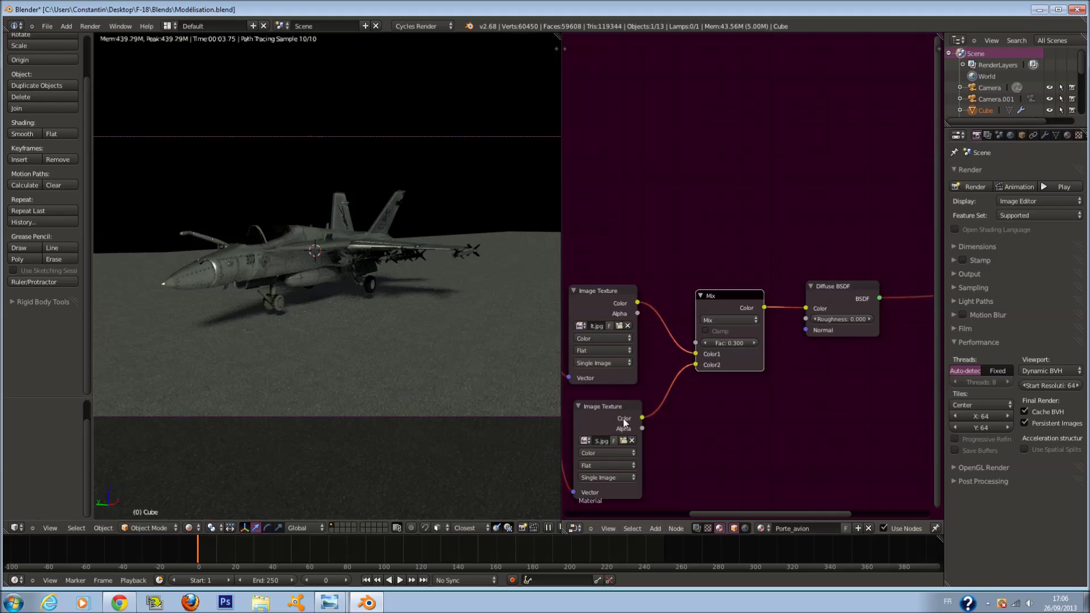
Step: Look at the reference images in Windows Photo Viewer again and set the Mix node's factor to 0.15
mouse_move(328, 603)
click(331, 577)
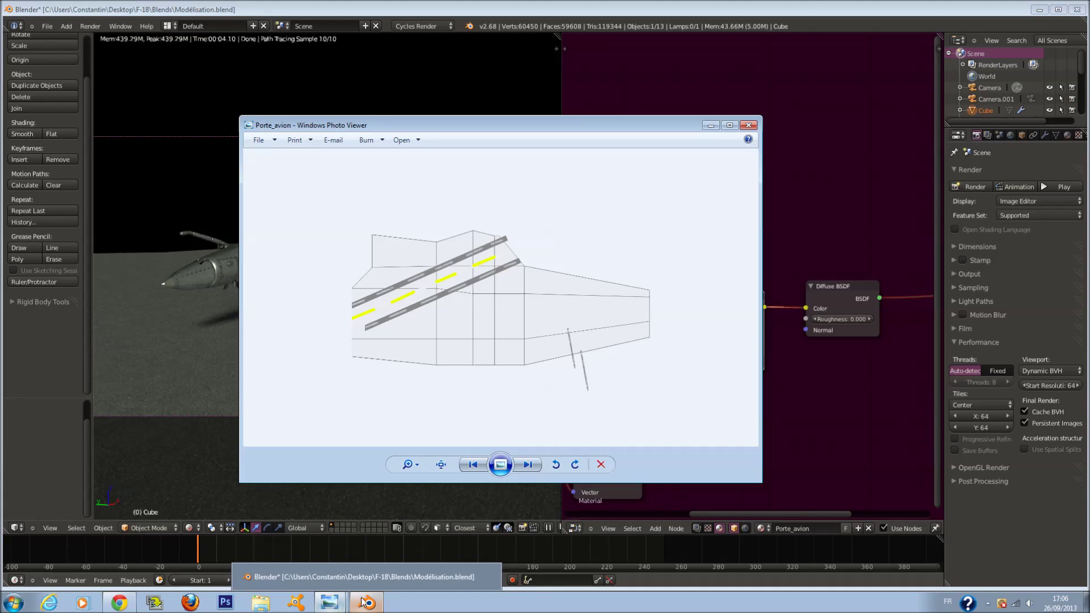
click(329, 559)
click(771, 397)
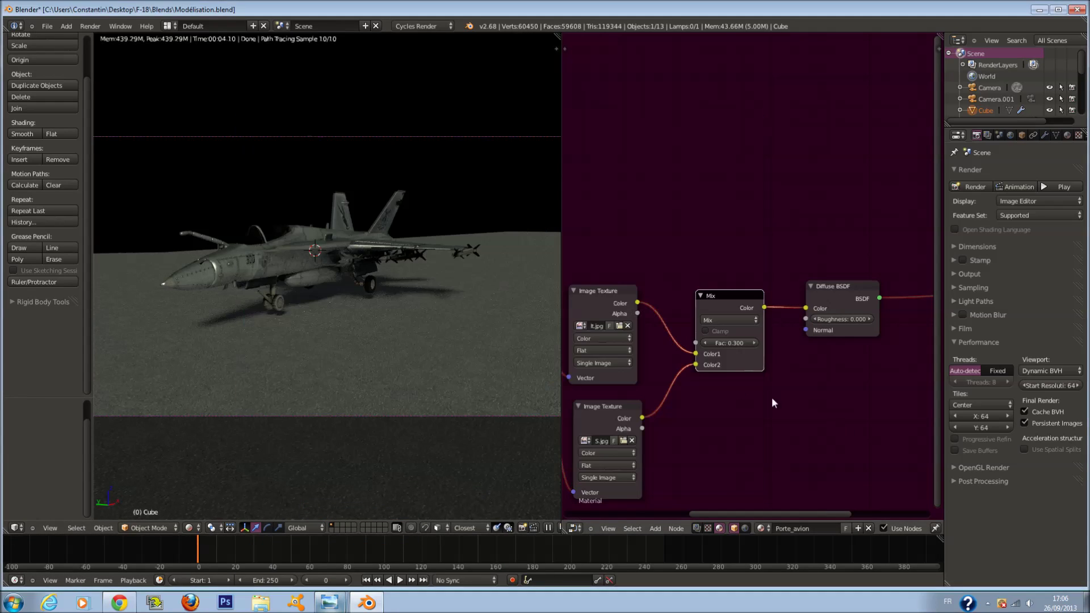
click(706, 343)
click(707, 344)
click(708, 344)
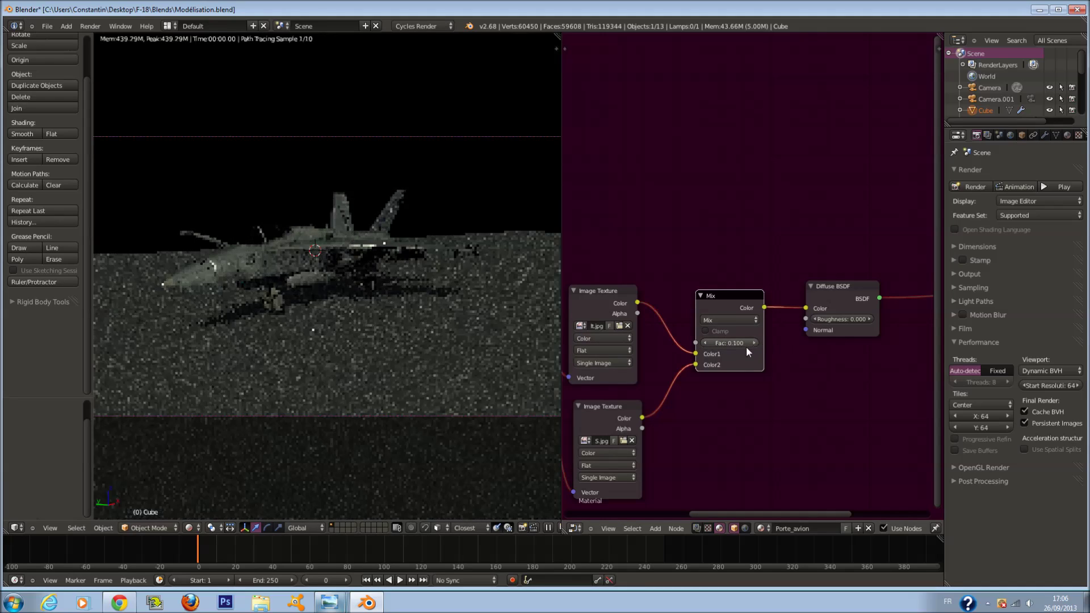
click(736, 344)
text(0.15)
key(Return)
Step: Move the Material Output node farther away and insert a Mix Shader between it and the Diffuse BSDF
scroll(824, 358, down, 1)
middle_drag(824, 358, 762, 355)
scroll(761, 356, down, 4)
scroll(889, 292, up, 1)
middle_drag(889, 293, 780, 309)
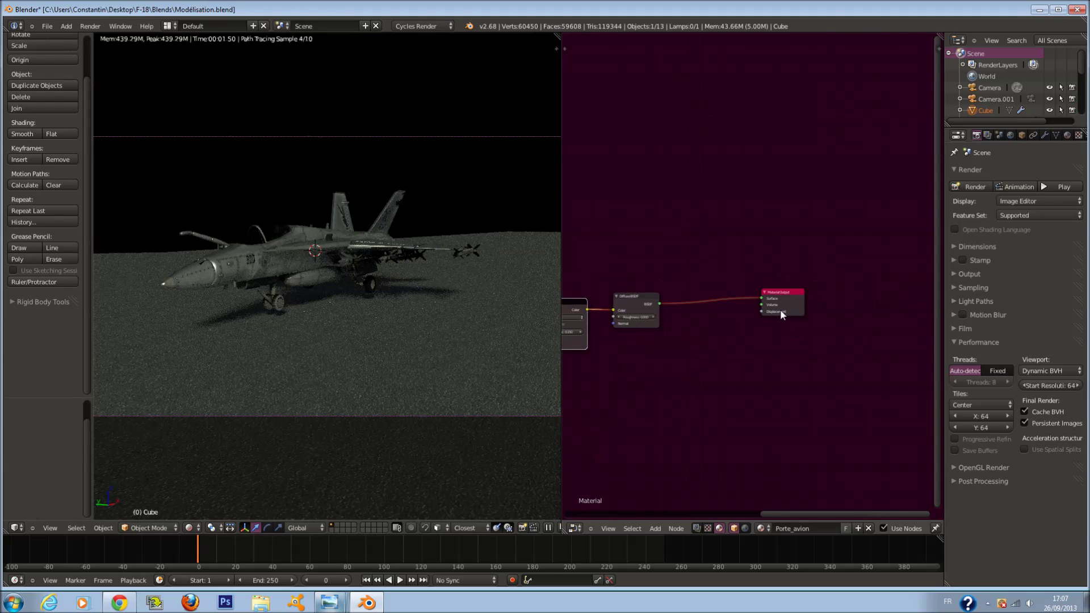
drag(781, 309, 915, 354)
middle_drag(647, 324, 728, 324)
scroll(727, 324, up, 1)
key(shift+a)
mouse_move(689, 381)
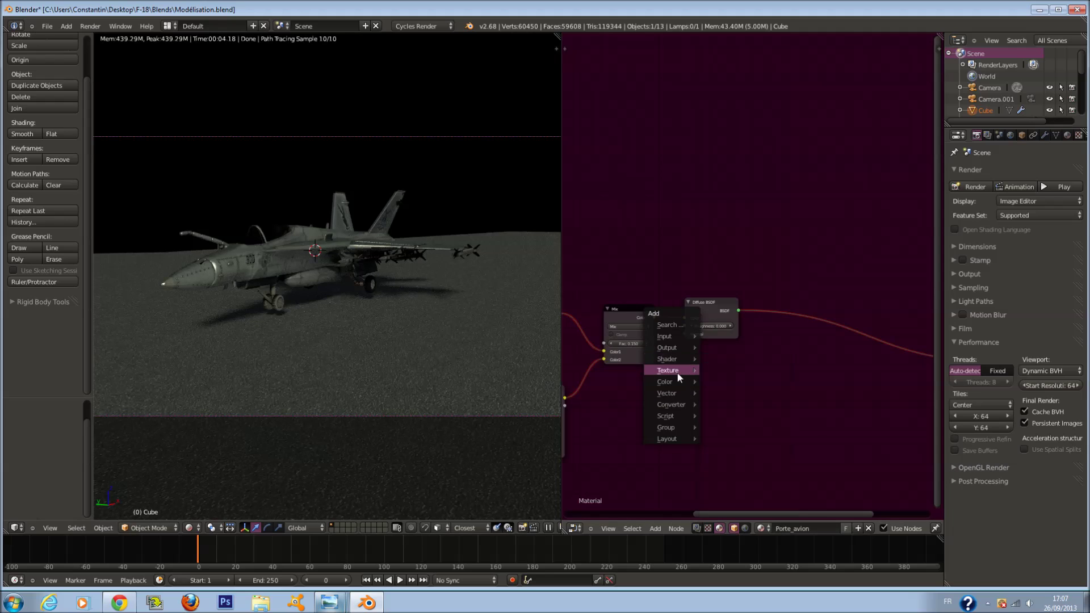
mouse_move(680, 350)
click(714, 360)
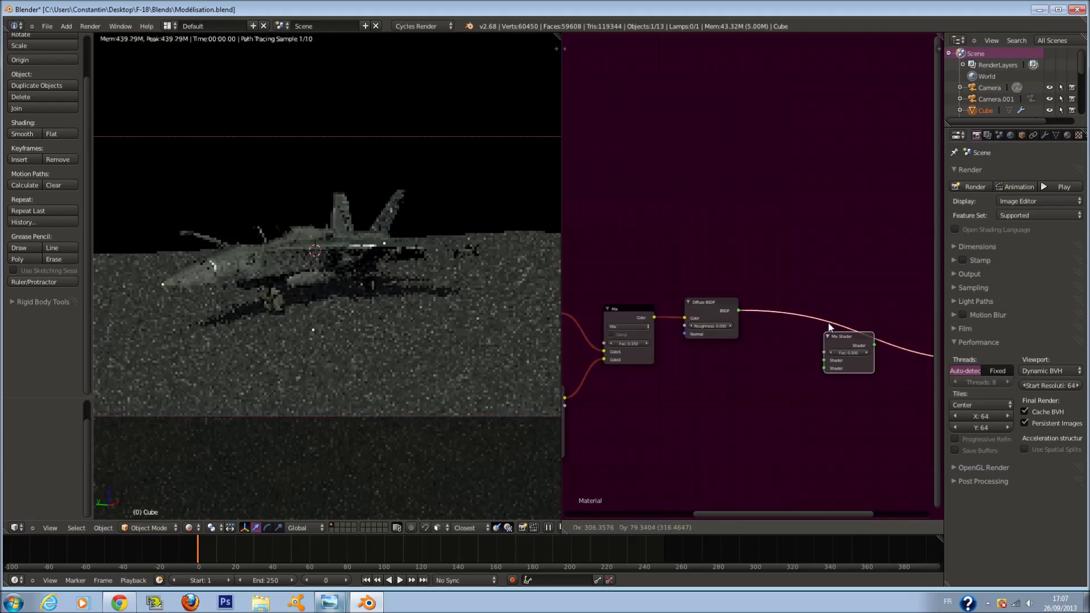
click(833, 320)
Step: Add a Glossy BSDF below the Diffuse BSDF and connect it to the Mix Shader's second shader input
key(shift+a)
mouse_move(676, 416)
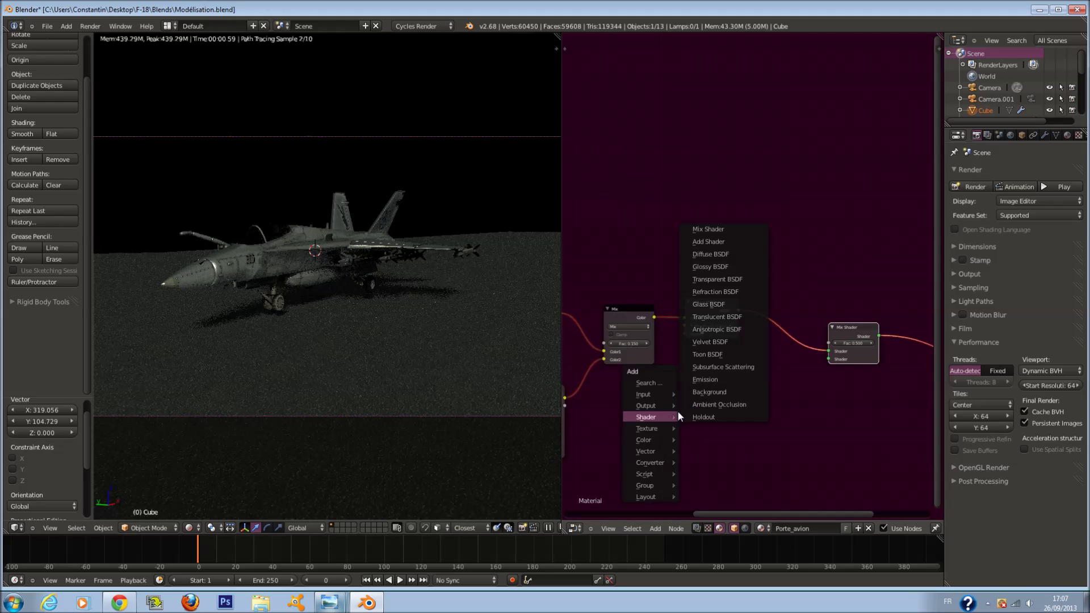
click(717, 268)
click(704, 399)
drag(748, 390, 829, 359)
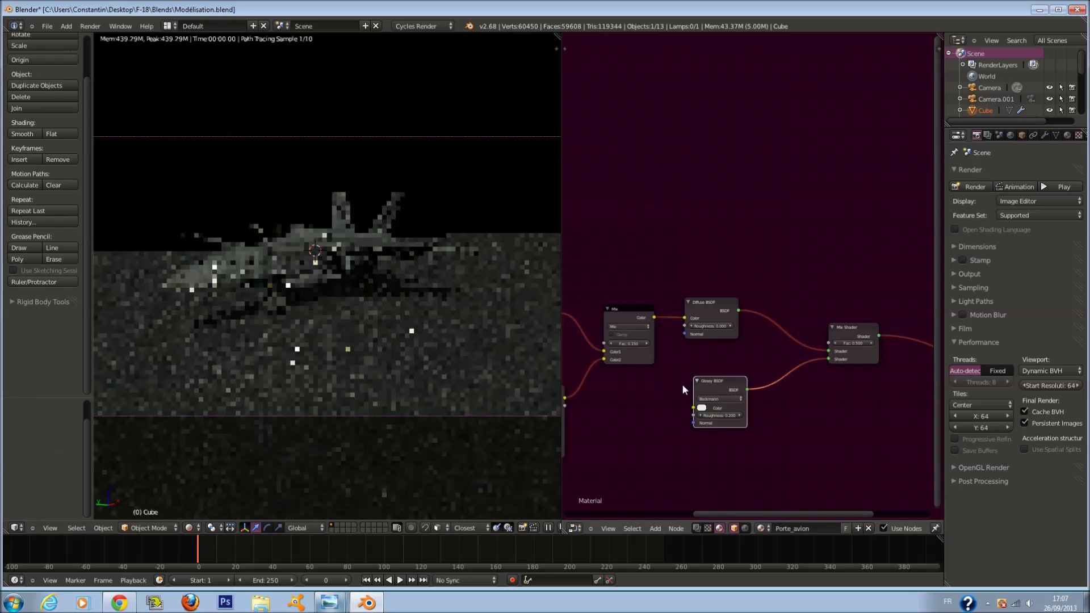
Step: Set the Glossy BSDF's roughness to 0.600 and save over Modélisation.blend
scroll(745, 372, up, 1)
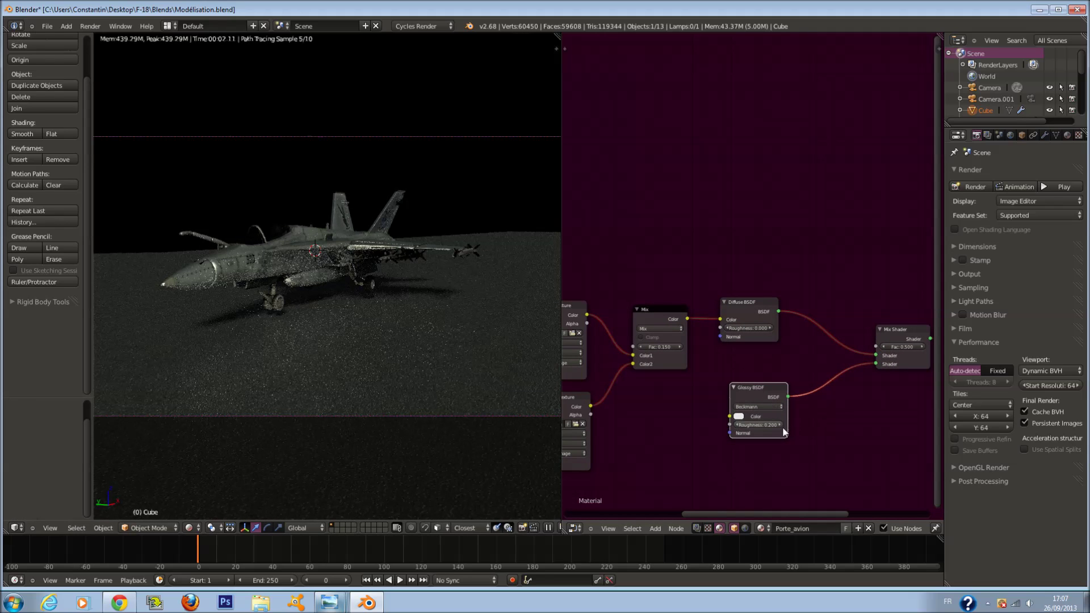
drag(782, 427, 805, 423)
key(ctrl+s)
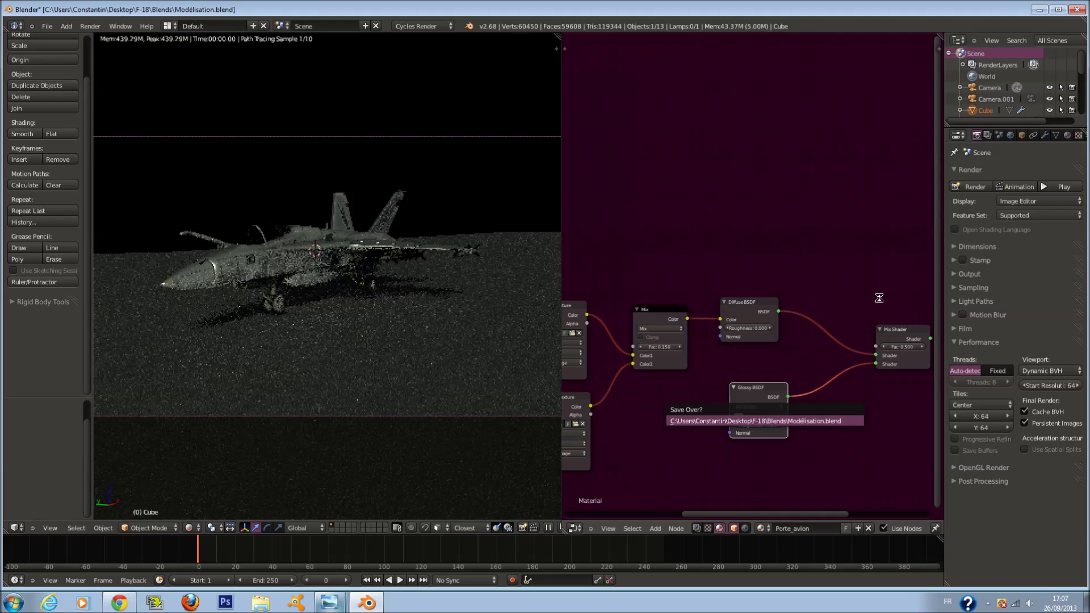
key(Return)
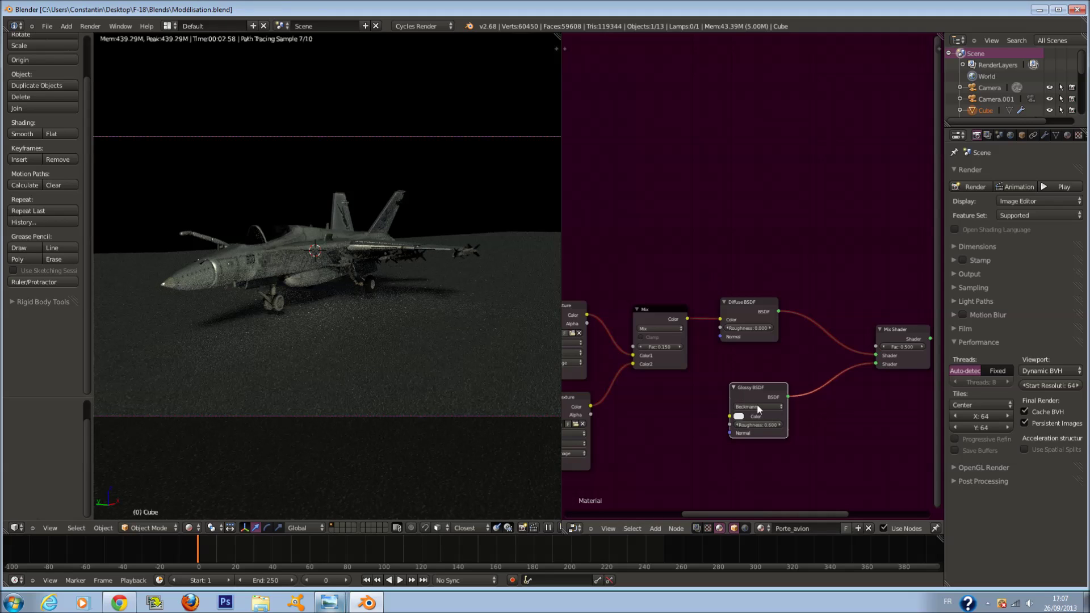
Step: Duplicate an Image Texture node above the existing two, set it to Non-Color Data and adjust its placement
click(579, 309)
key(shift+d)
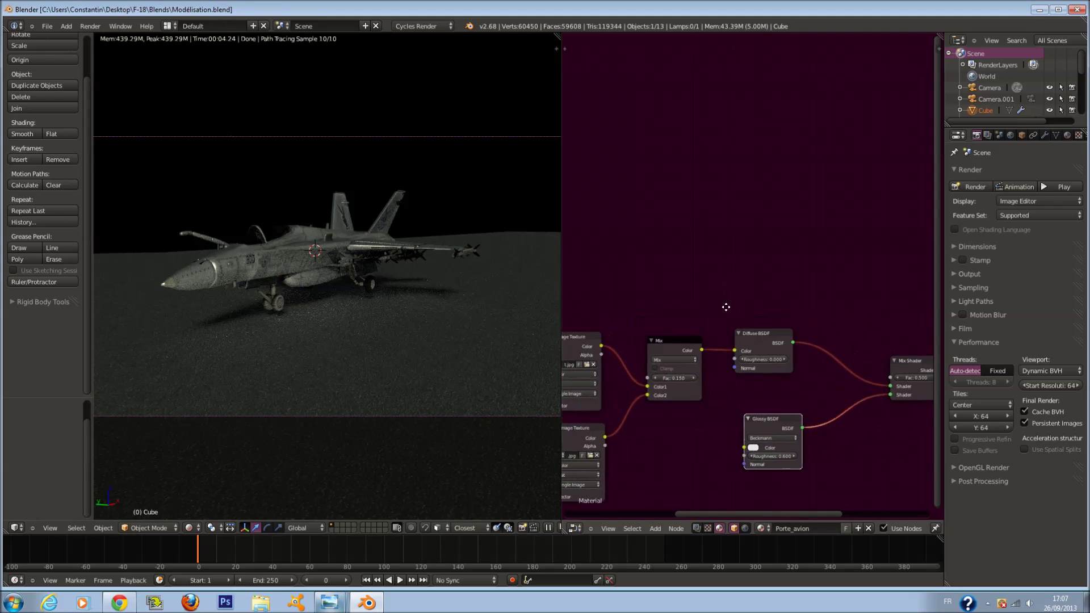
click(630, 235)
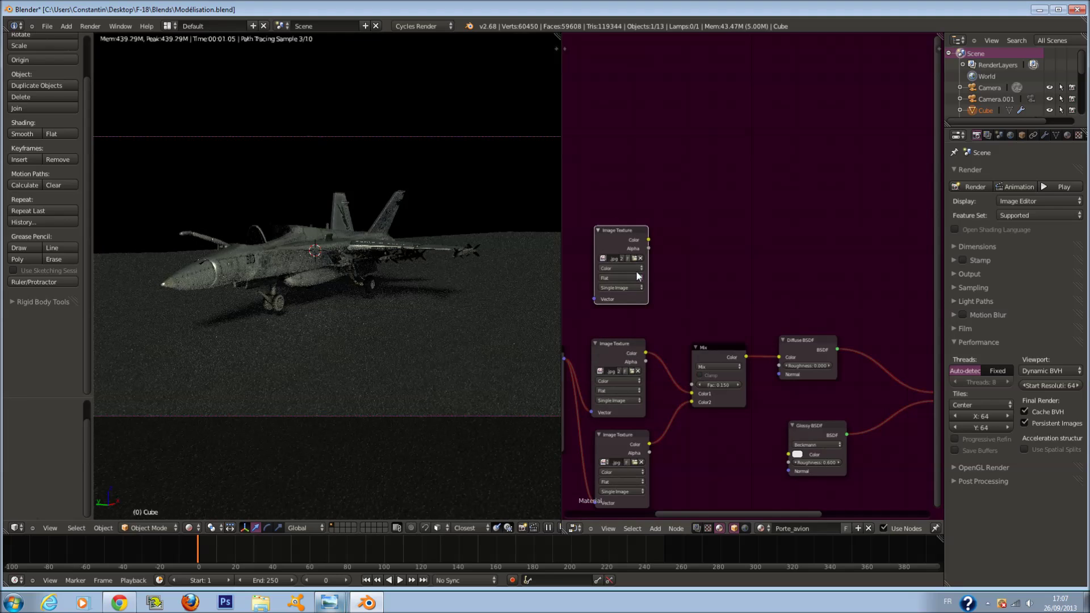
click(630, 269)
click(616, 252)
key(g)
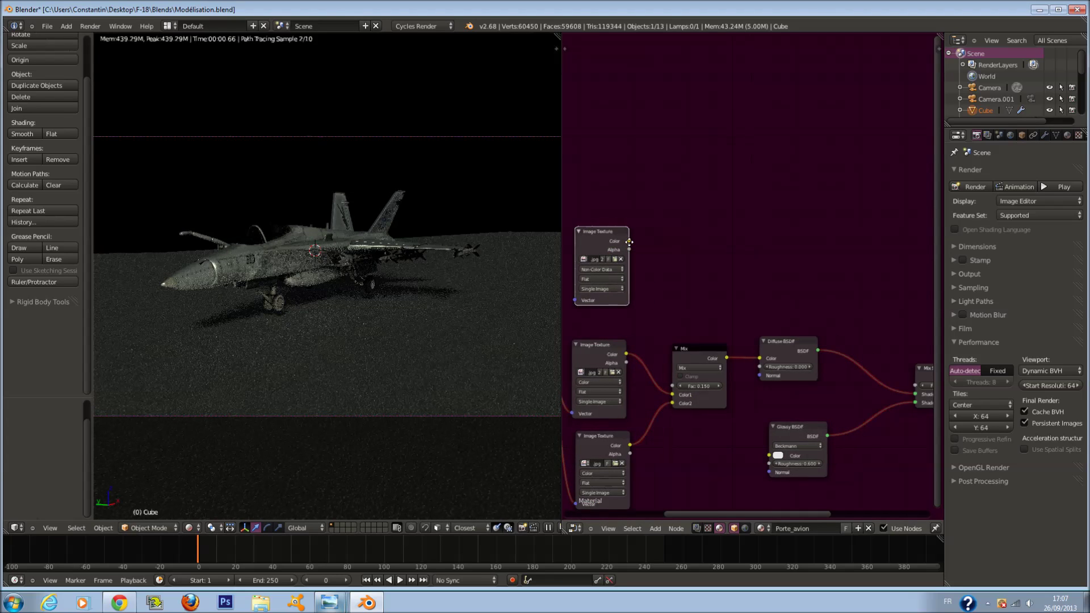
click(627, 236)
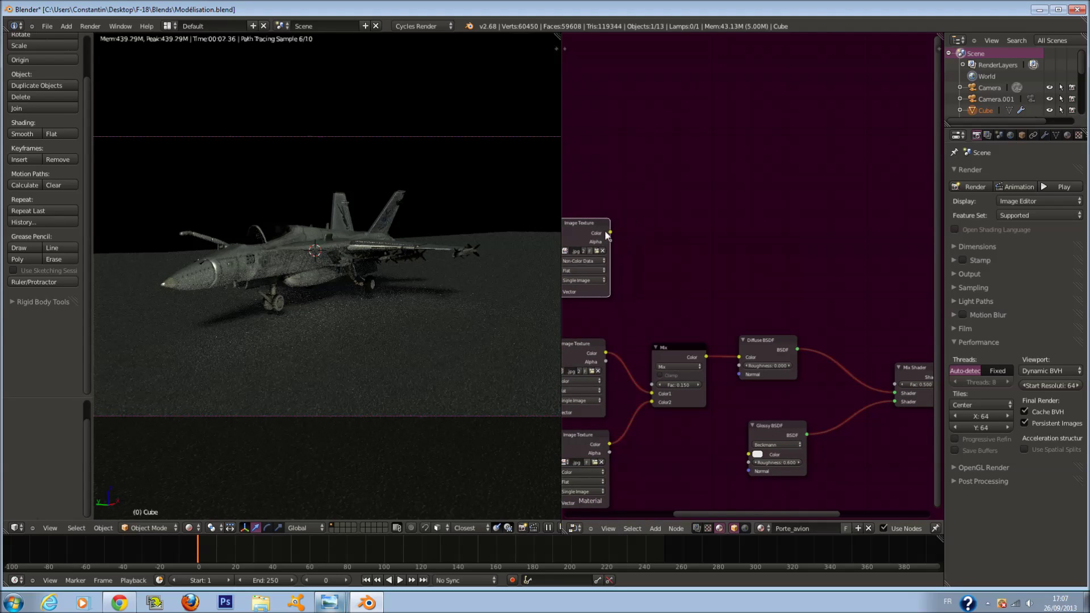
Step: Connect the new Image Texture's color to the Mix Shader's factor and the Mapping node's vector to the texture's vector input
drag(611, 233, 895, 384)
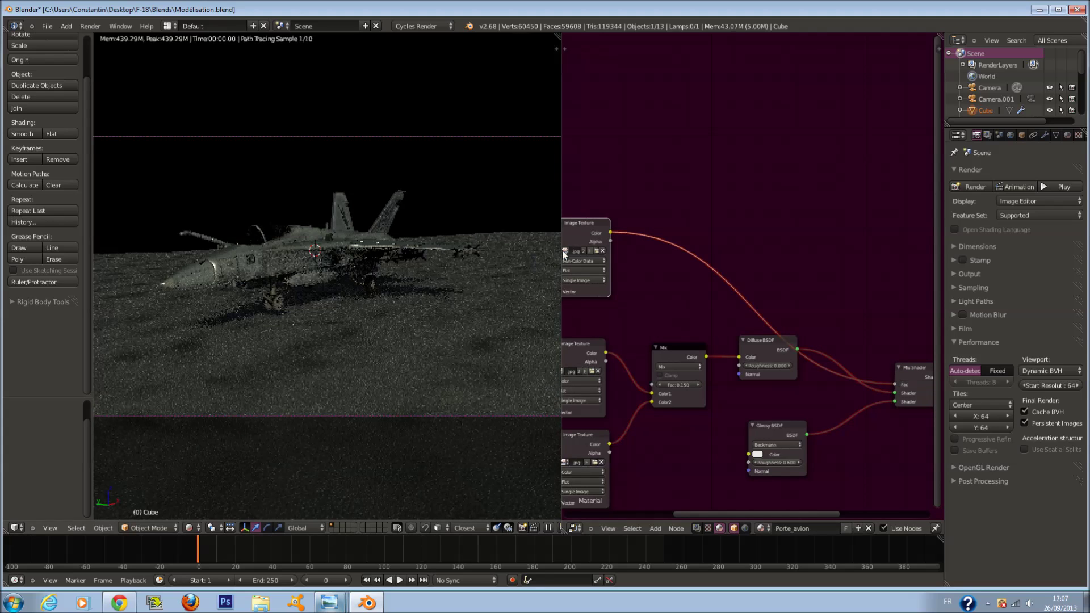
middle_drag(594, 257, 718, 262)
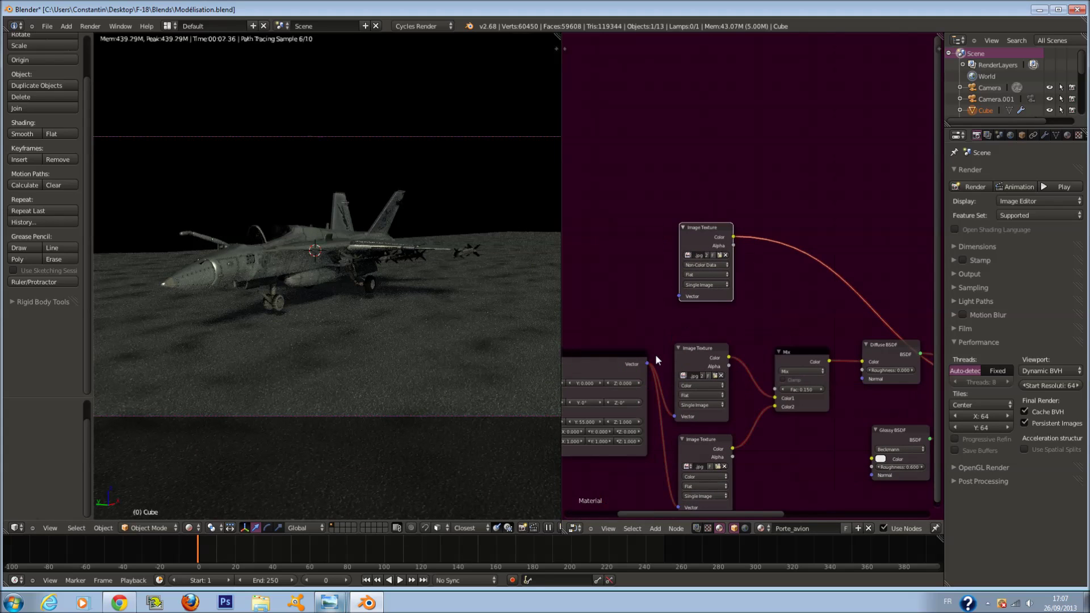
drag(647, 364, 679, 296)
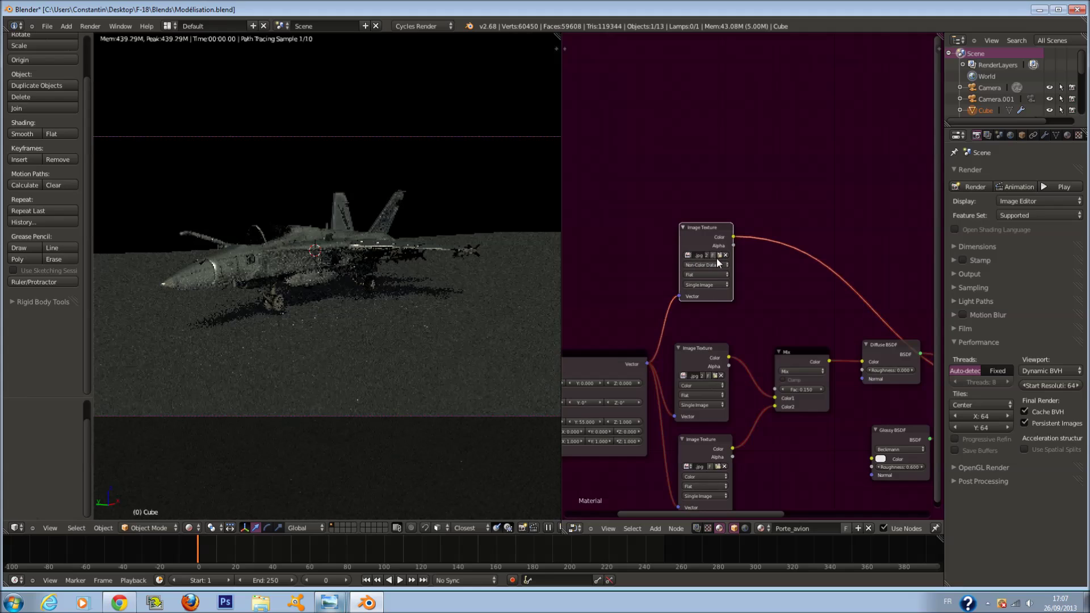
Step: Load asphalt_SPEC.png from the Asphalt folder into the new Image Texture node
click(721, 255)
click(188, 91)
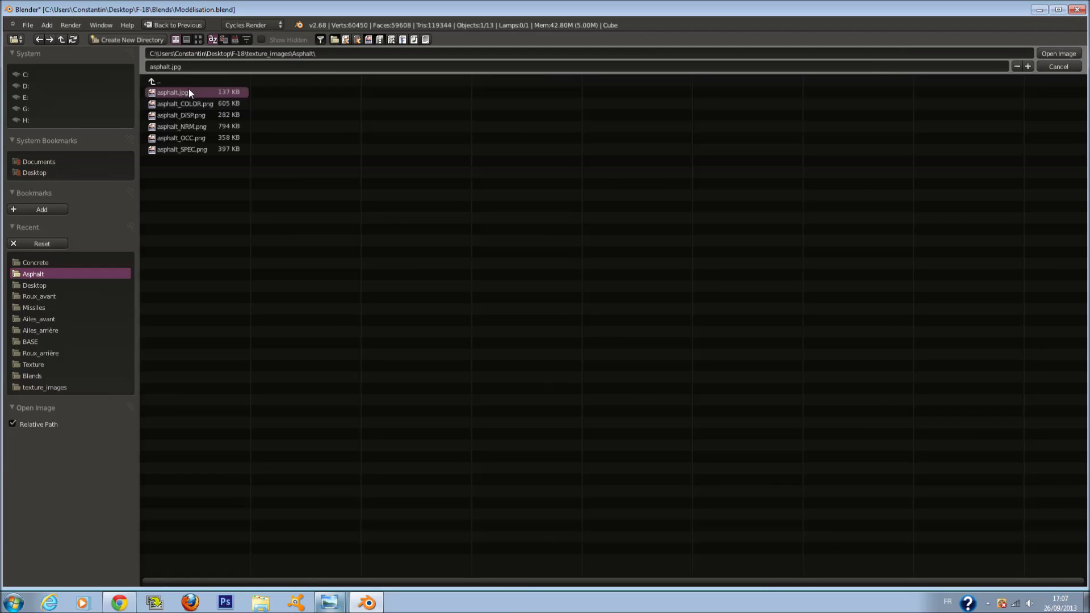
click(225, 149)
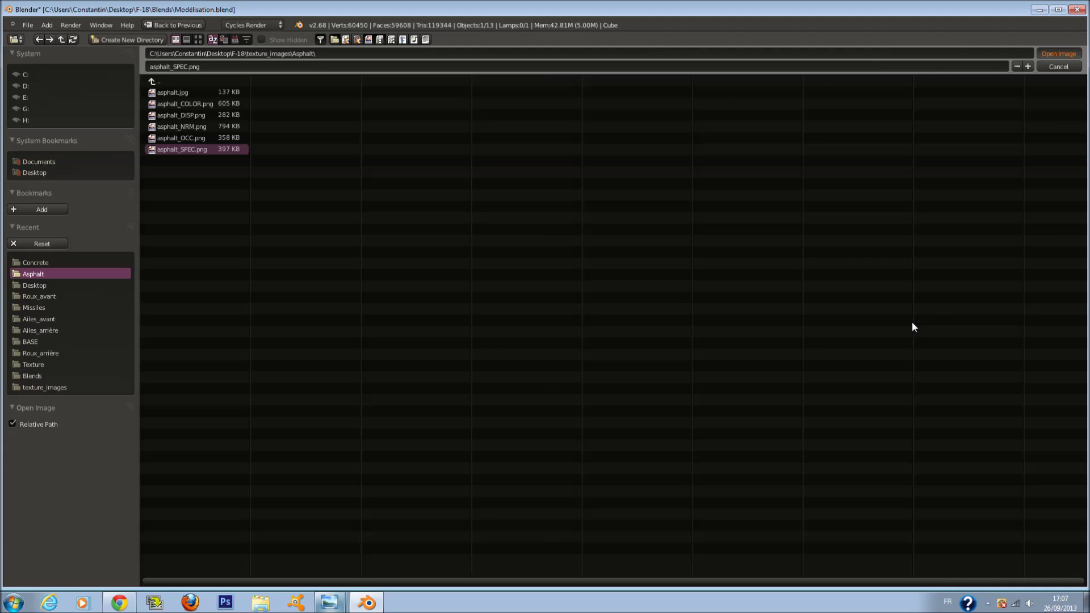
key(Return)
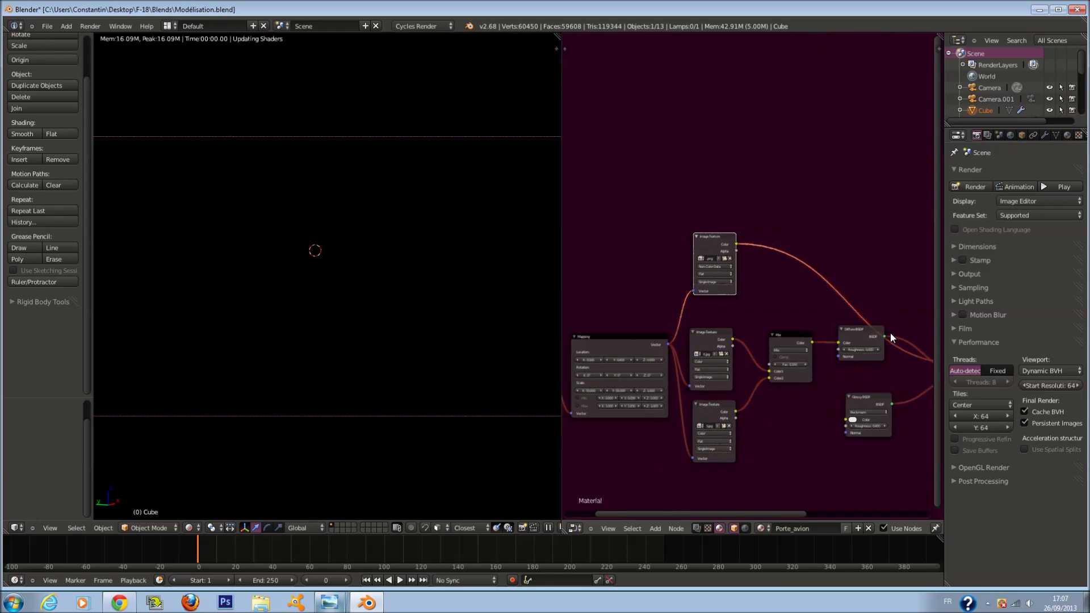
Step: Insert a ColorRamp node on the link between the asphalt_SPEC.png texture and the Mix Shader's factor
drag(820, 348, 843, 310)
middle_drag(843, 310, 906, 318)
scroll(769, 334, up, 4)
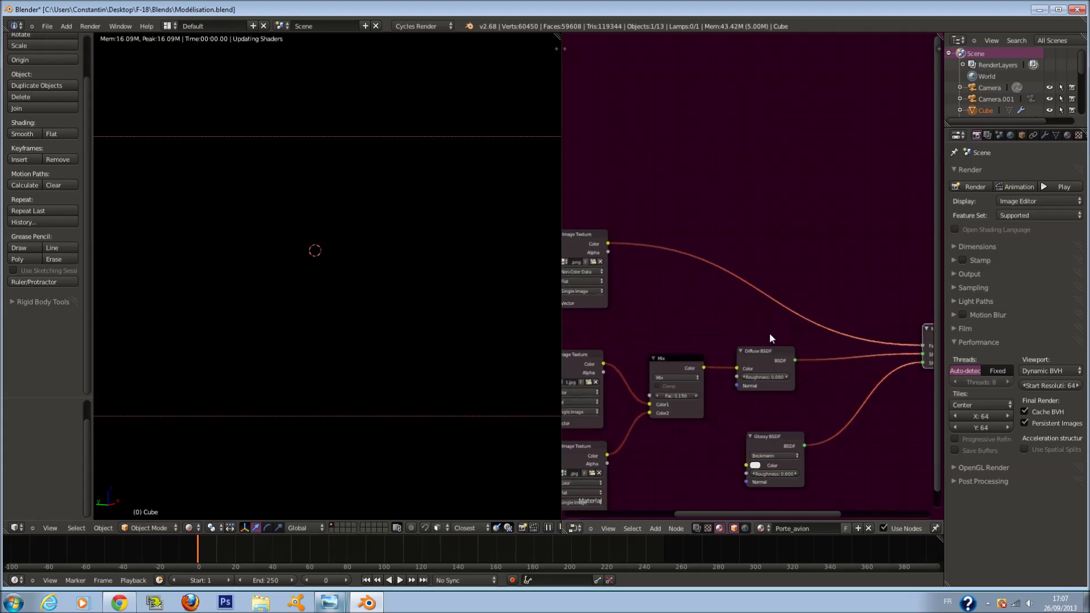
key(a)
key(shift+a)
mouse_move(692, 369)
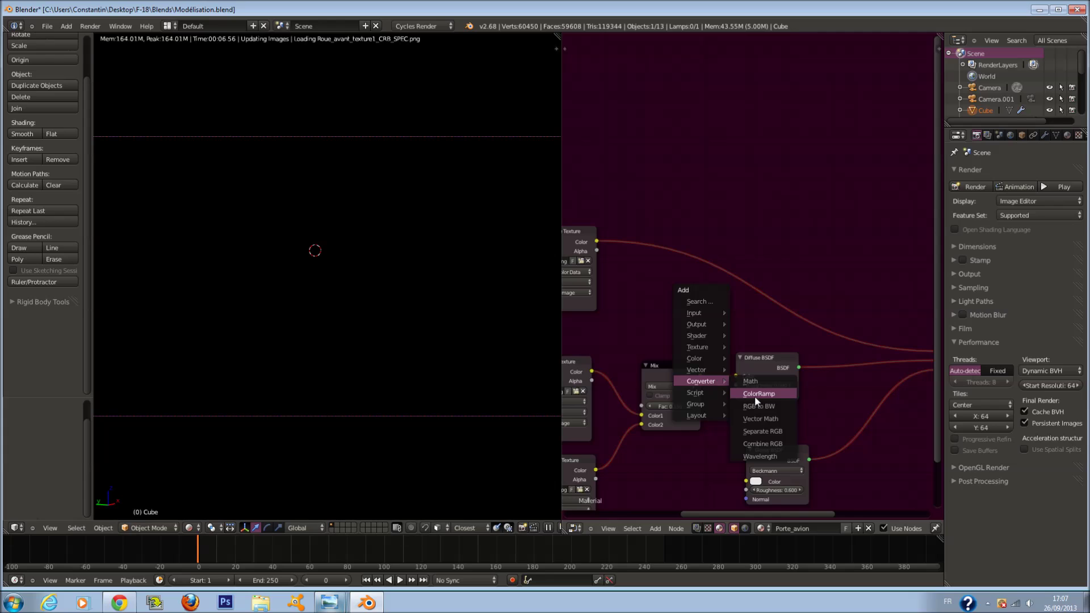
click(755, 397)
click(714, 234)
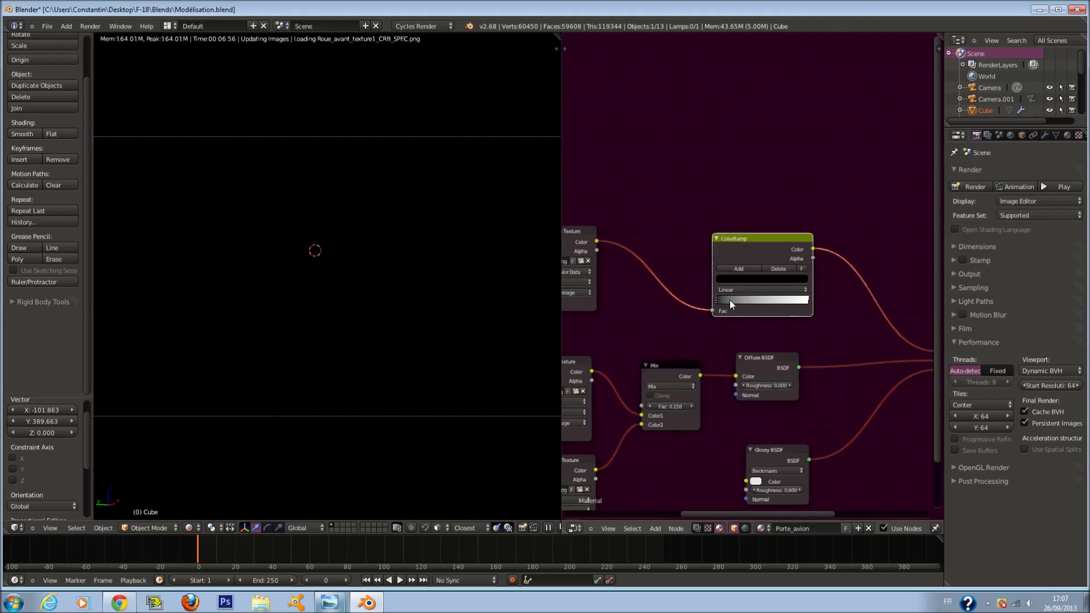
Step: Move the ColorRamp's black stop just past the middle, set the interpolation to B-Spline and save the file
drag(721, 298, 768, 300)
click(756, 287)
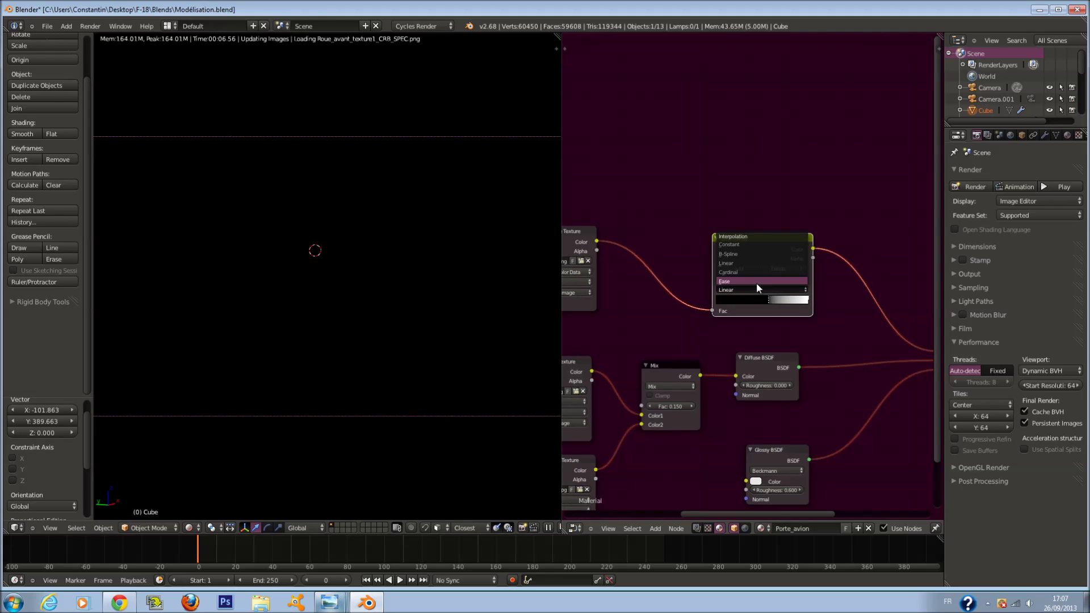
click(747, 254)
key(ctrl+s)
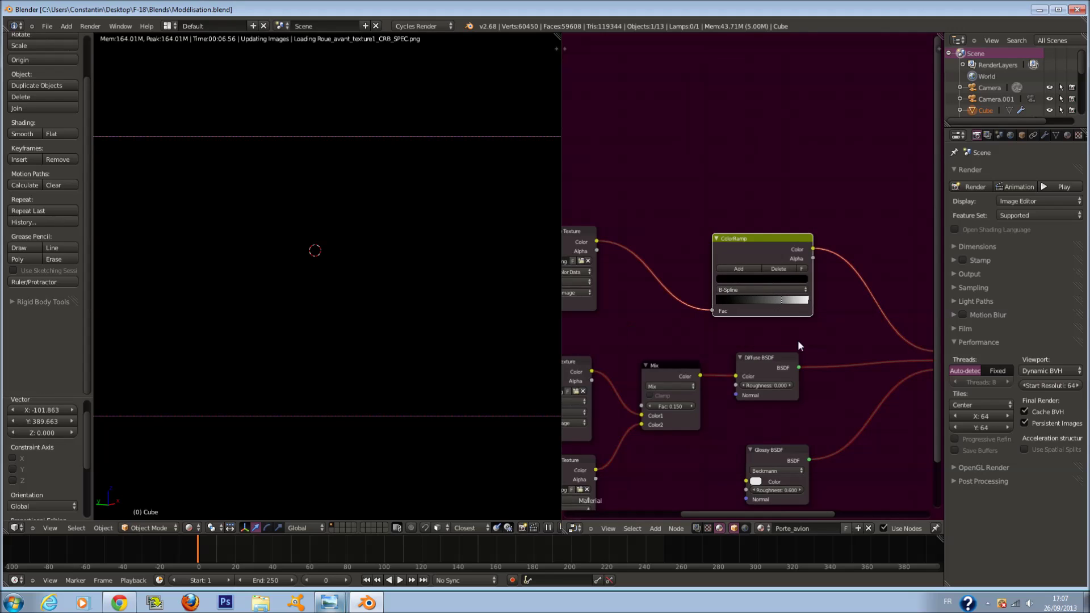
Step: Shift the ColorRamp's black stop back to slightly before the middle of the gradient
scroll(794, 346, down, 3)
scroll(796, 346, down, 6)
key(a)
scroll(797, 345, up, 3)
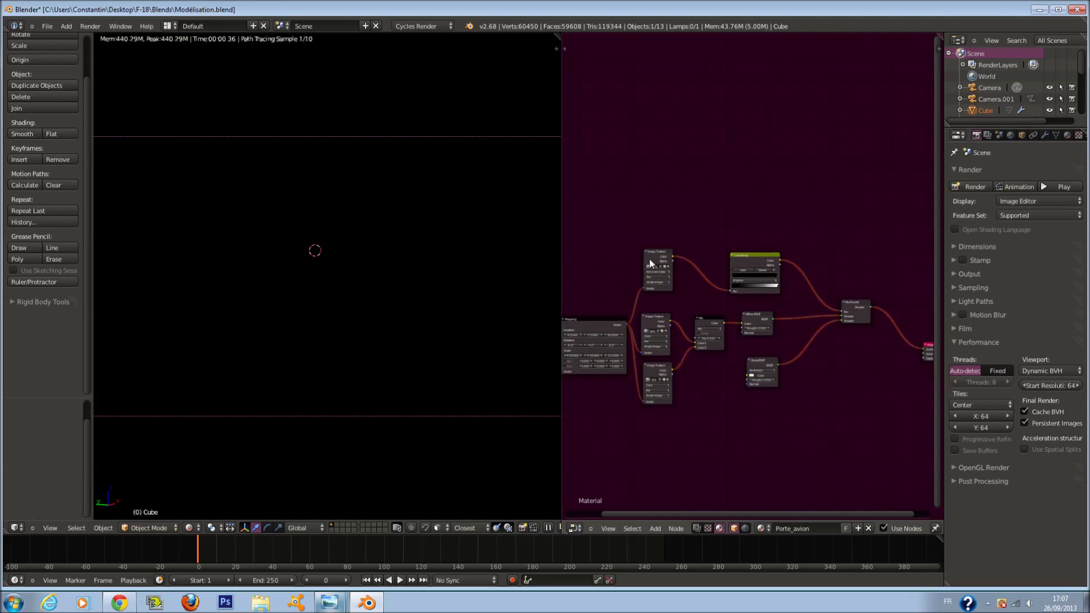
scroll(692, 292, up, 2)
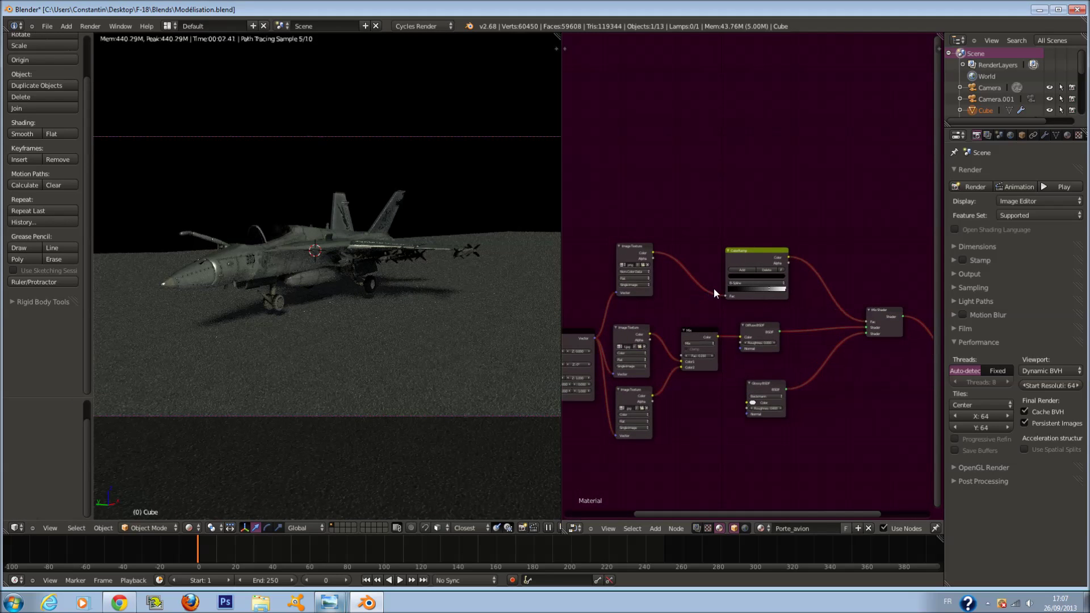
scroll(714, 288, up, 2)
drag(776, 296, 752, 294)
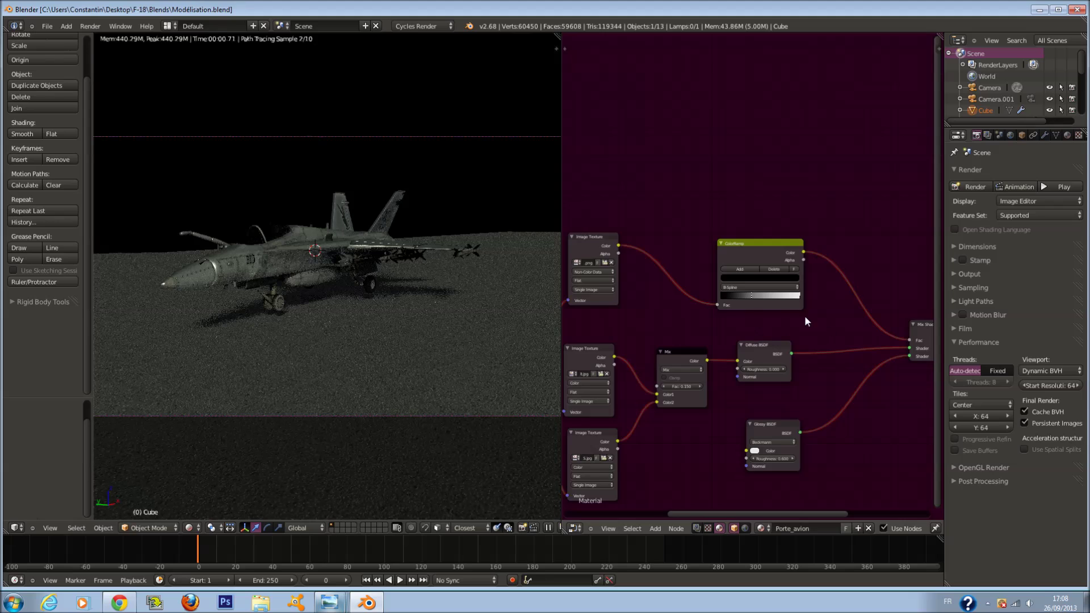
Step: Duplicate the asphalt_SPEC.png Image Texture node and place the copy below the other texture nodes
scroll(804, 316, down, 2)
click(639, 384)
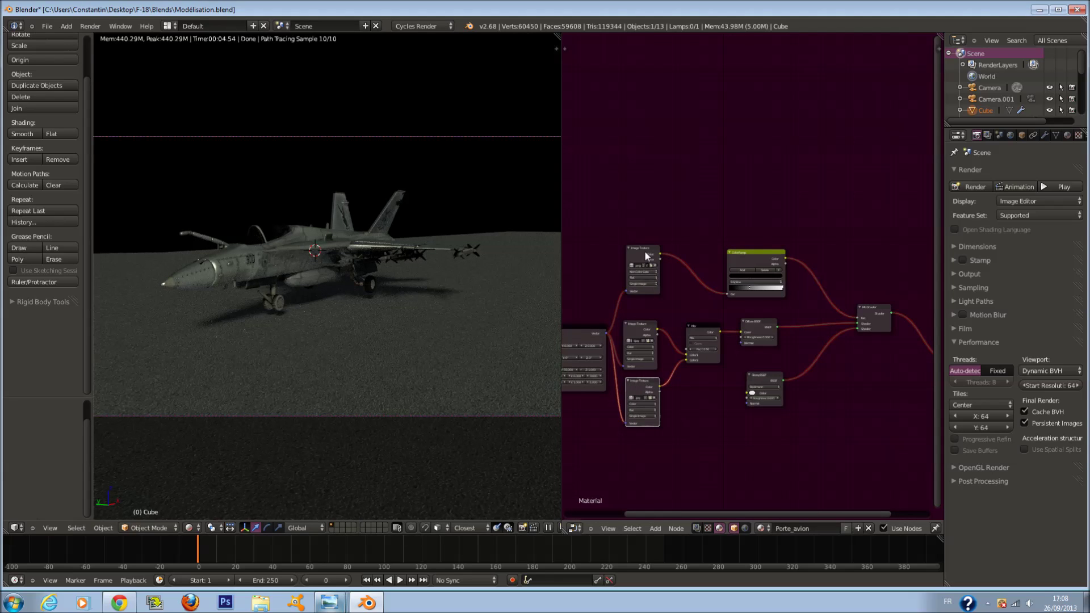
scroll(645, 266, up, 2)
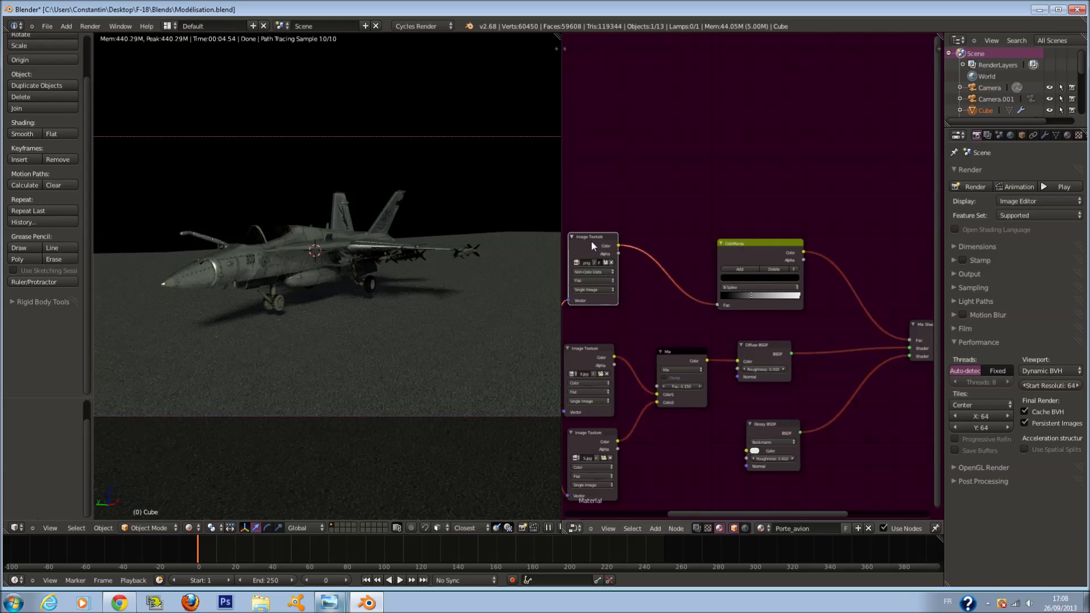
scroll(594, 251, up, 4)
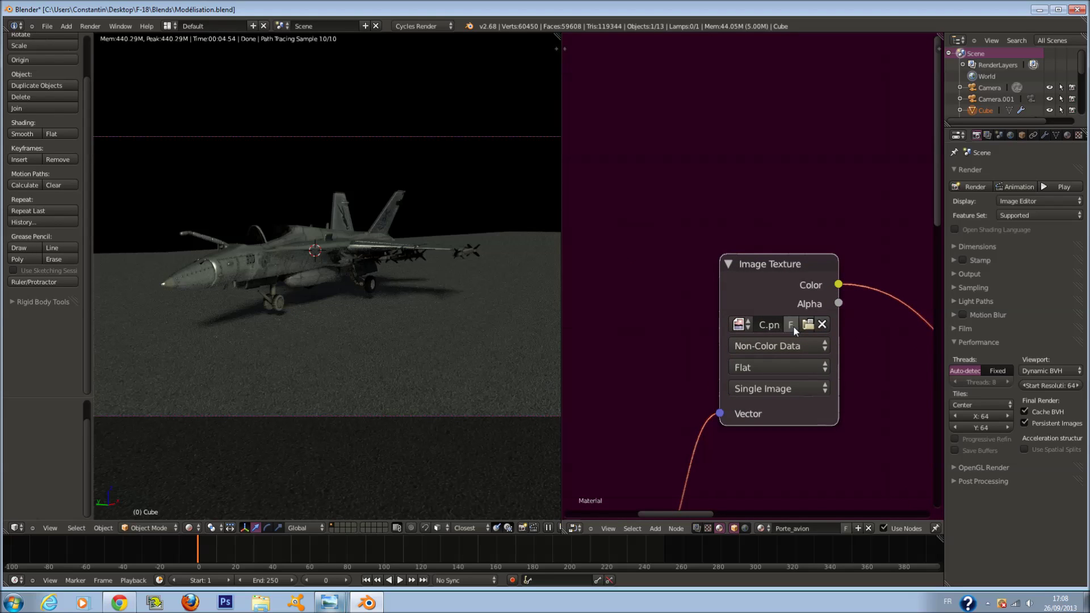
scroll(788, 301, down, 2)
scroll(779, 266, down, 4)
middle_drag(805, 335, 686, 285)
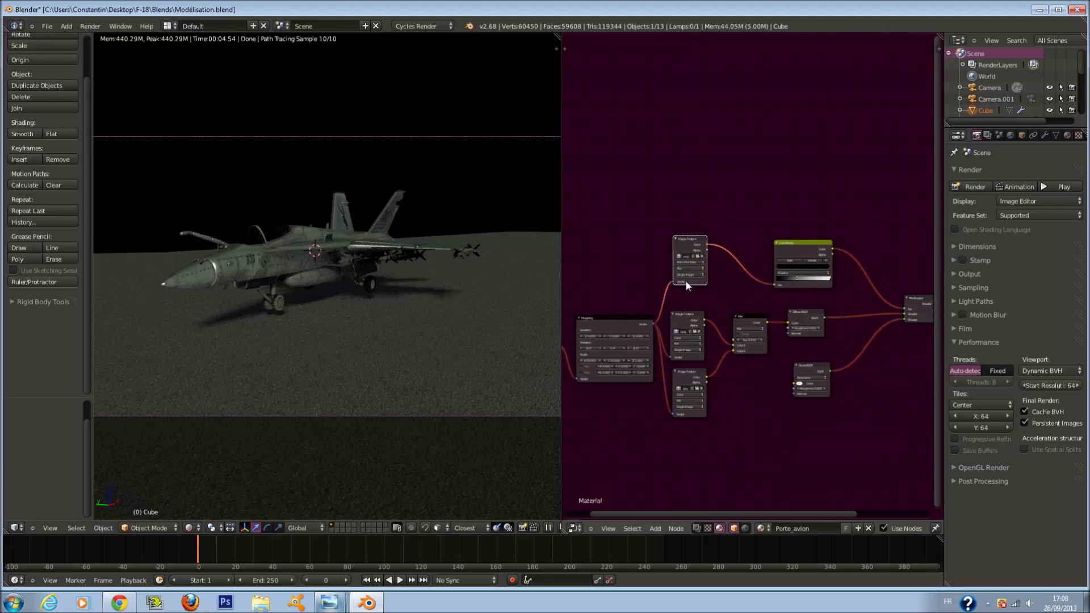
key(shift+d)
click(709, 444)
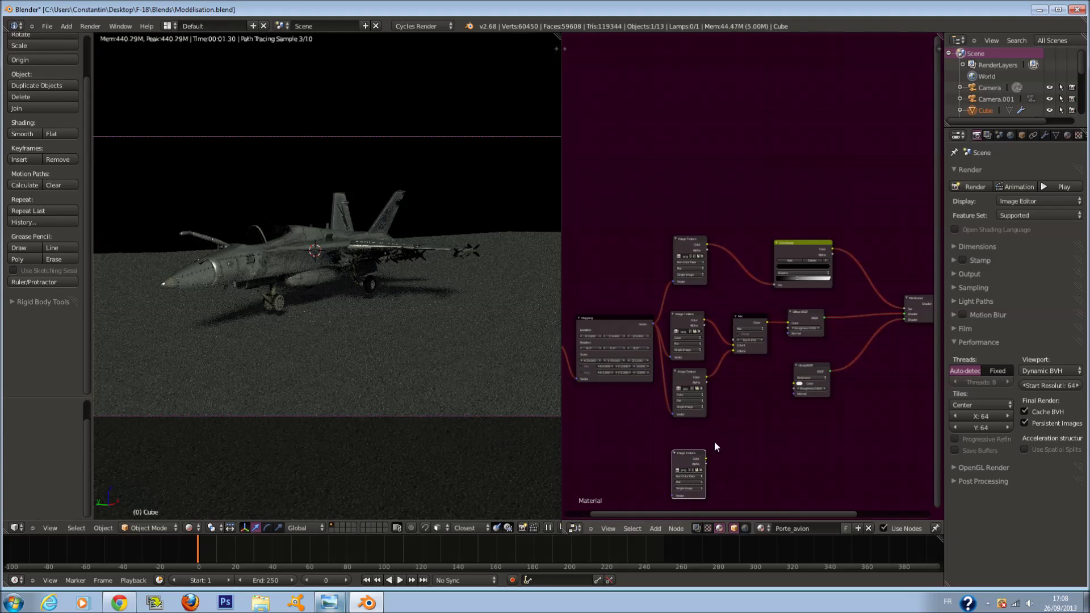
Step: Add a Normal Map node beside the lowest Image Texture and connect the texture's color to the Normal Map's color input
scroll(715, 441, up, 1)
middle_drag(714, 441, 685, 409)
key(shift+a)
mouse_move(687, 407)
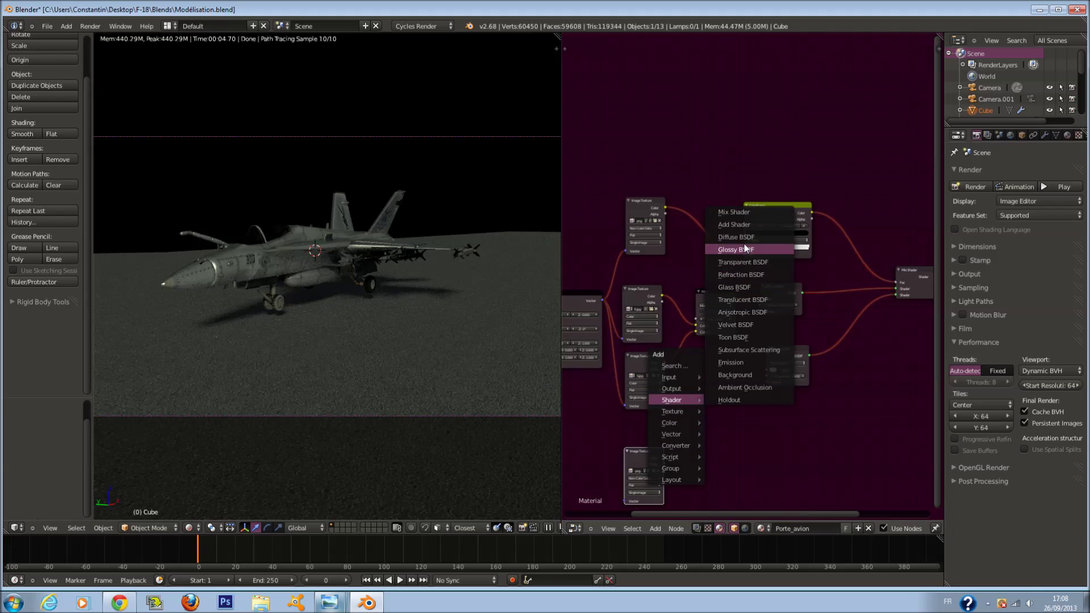
mouse_move(680, 436)
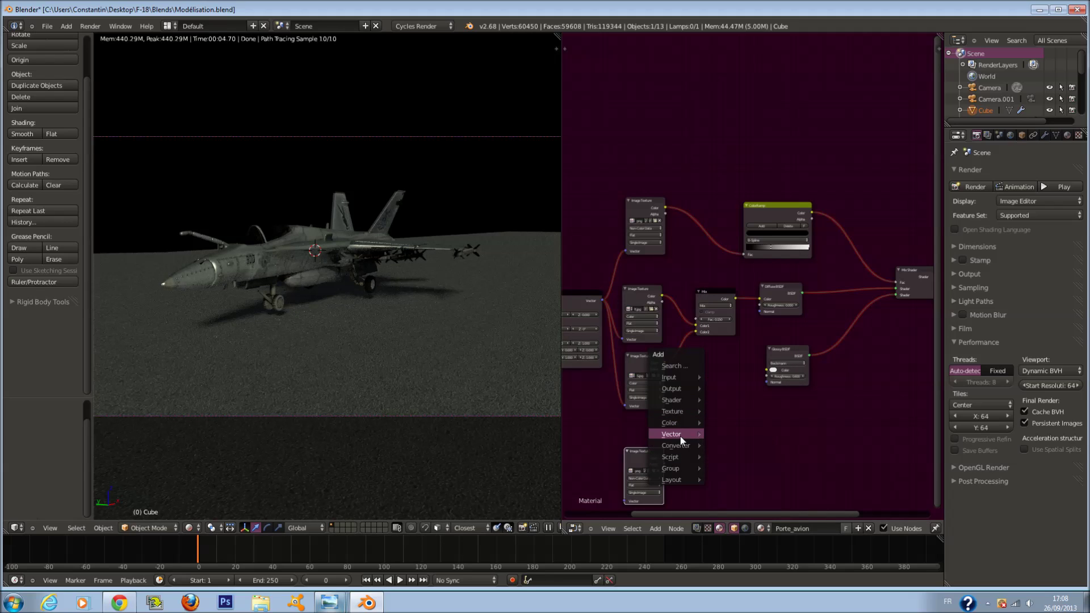
click(753, 460)
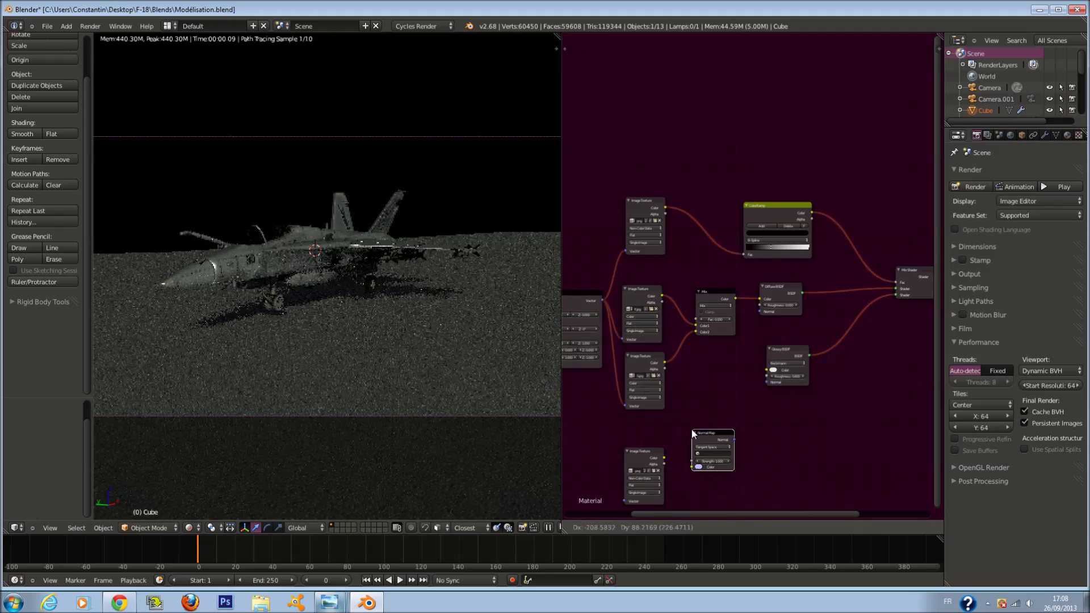
click(691, 429)
scroll(649, 473, up, 2)
middle_drag(649, 472, 631, 425)
drag(632, 458, 668, 468)
key(g)
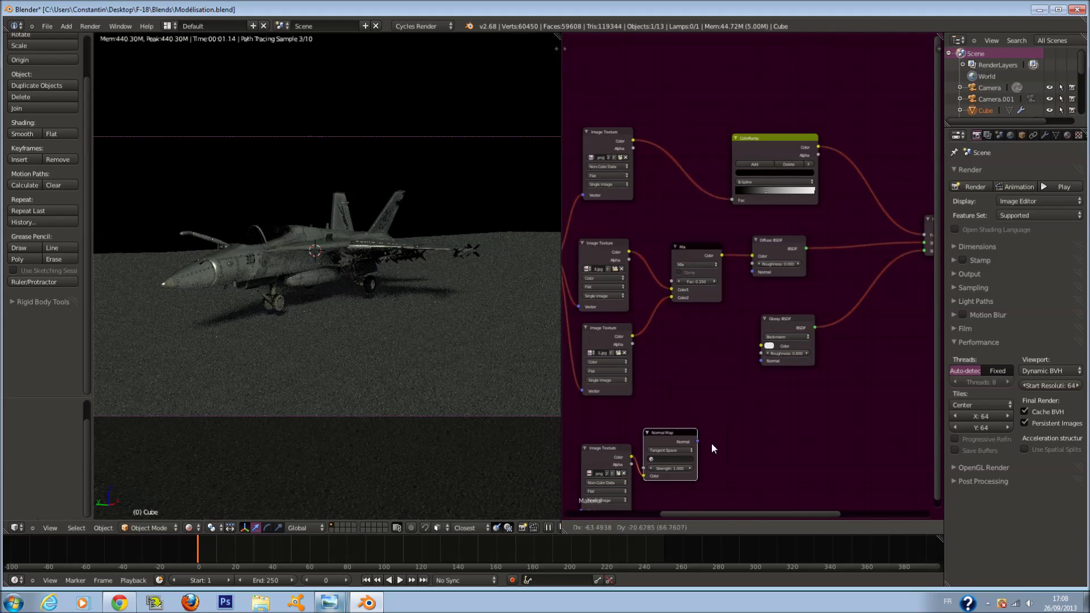
click(711, 443)
key(shift+a)
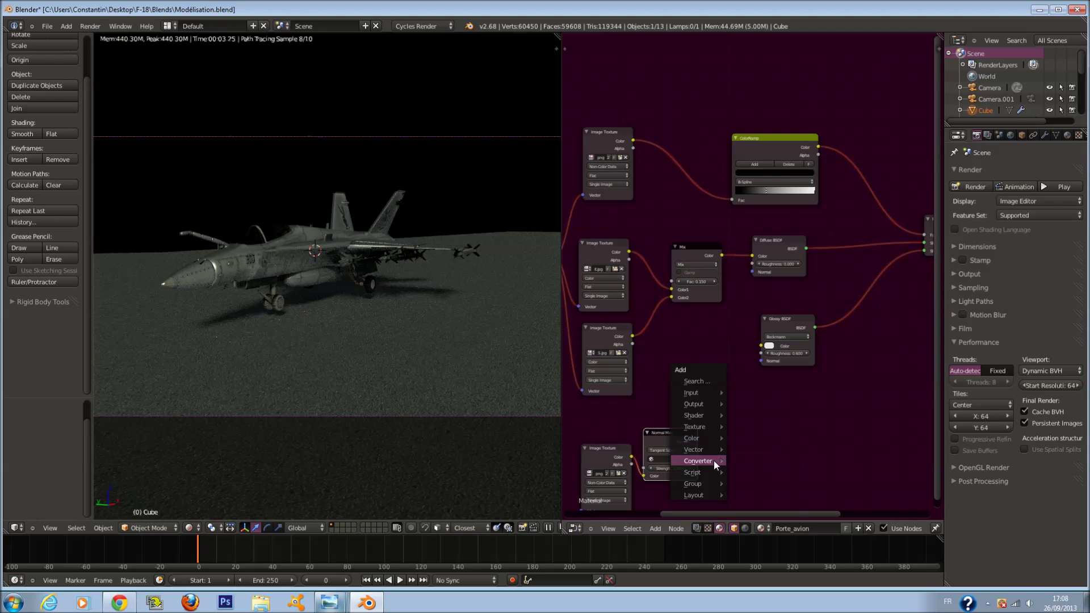
mouse_move(694, 449)
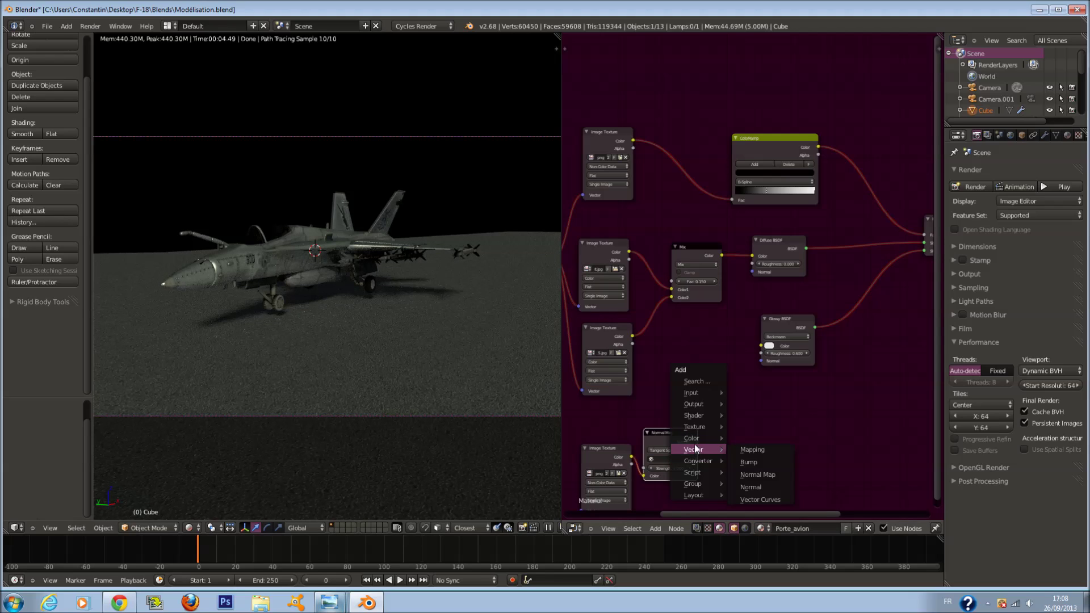
click(758, 474)
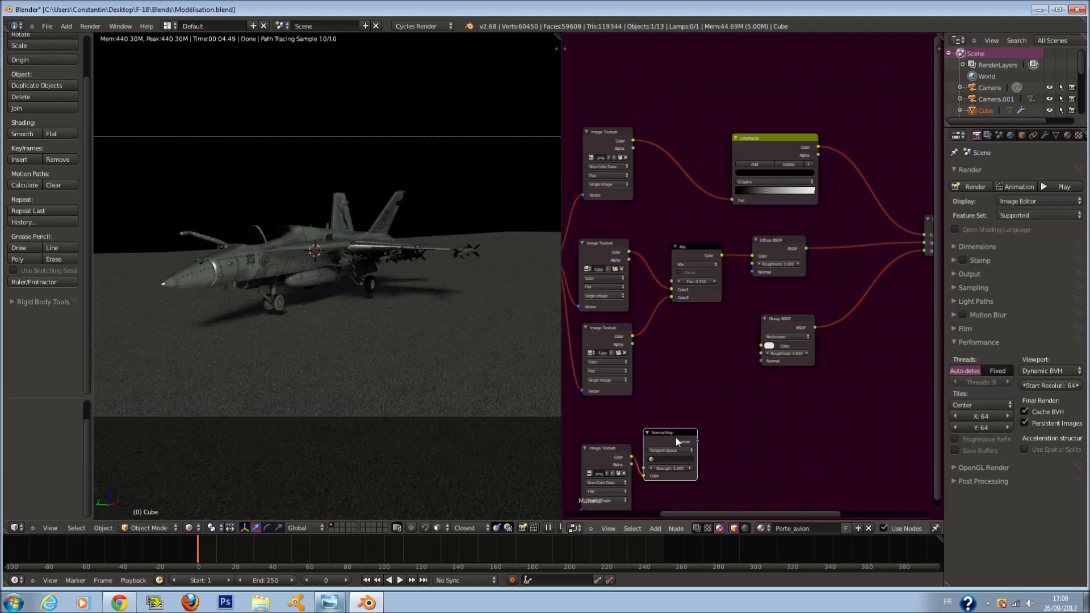
Step: Connect the Normal Map's output to the Diffuse BSDF's normal input and the Material Output's displacement input
drag(696, 442, 752, 272)
scroll(690, 356, down, 2)
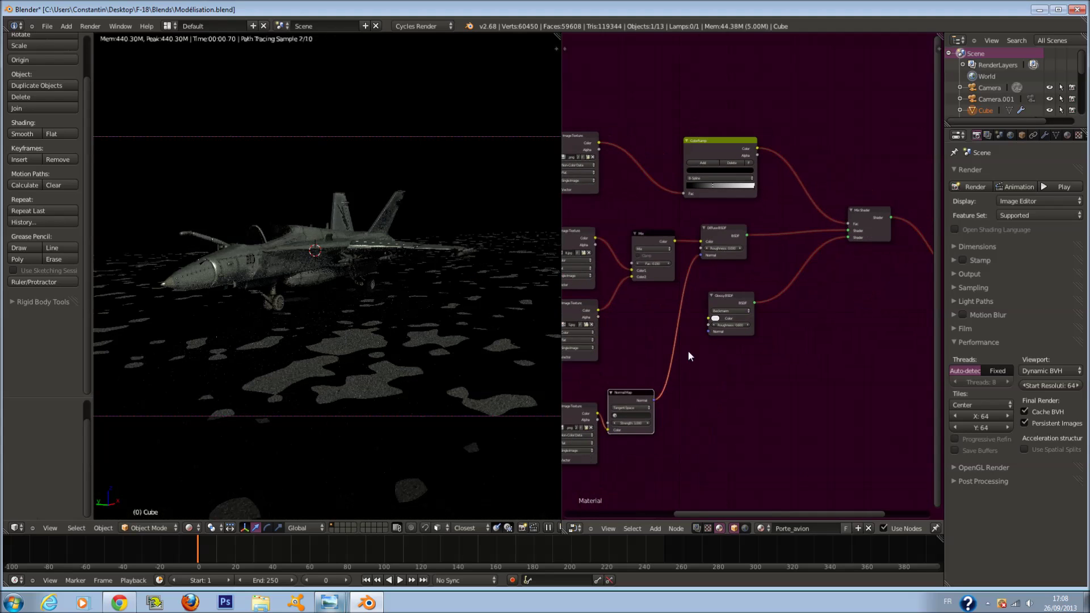
drag(655, 399, 855, 313)
middle_drag(855, 314, 797, 298)
scroll(797, 298, down, 1)
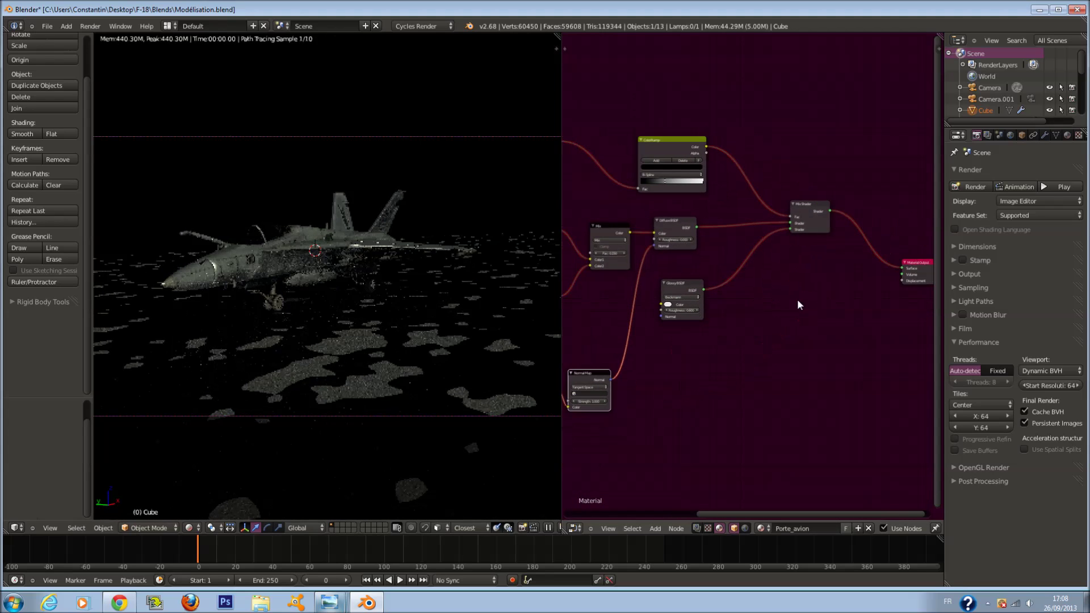
drag(609, 377, 901, 280)
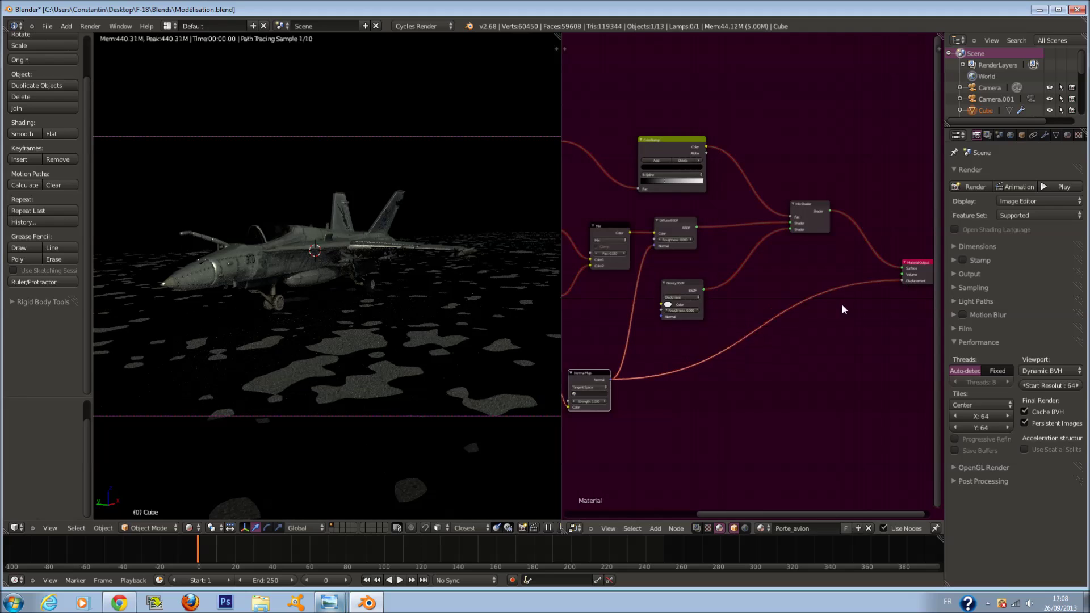
Step: Connect the Mapping node's vector output to the vector input of the Image Texture feeding the Normal Map
scroll(908, 299, up, 2)
scroll(682, 281, up, 2)
middle_drag(682, 283, 807, 295)
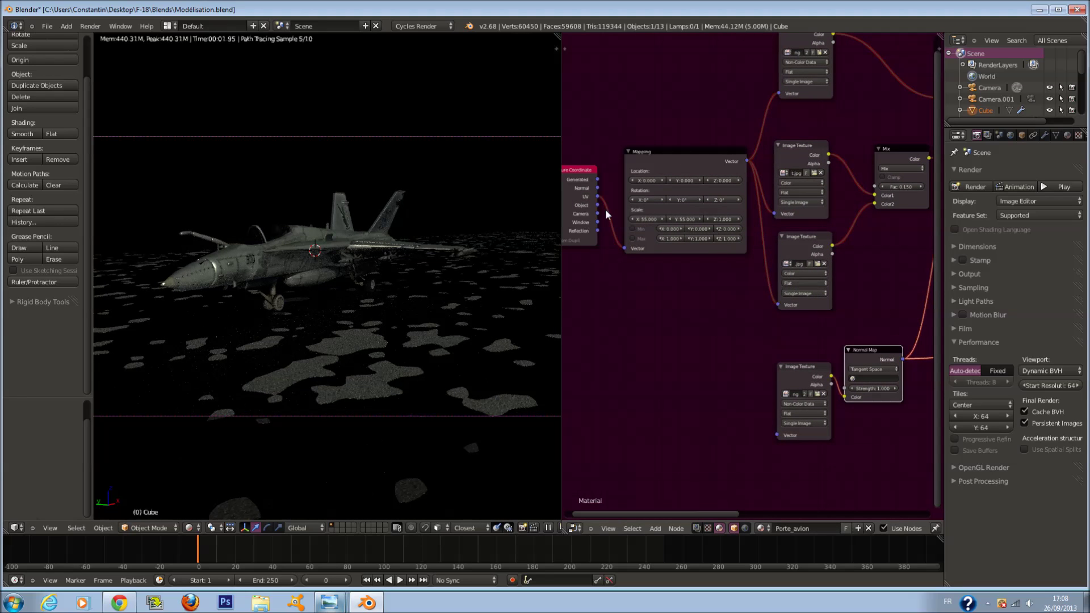
drag(748, 161, 777, 435)
scroll(855, 418, up, 1)
middle_drag(855, 418, 773, 423)
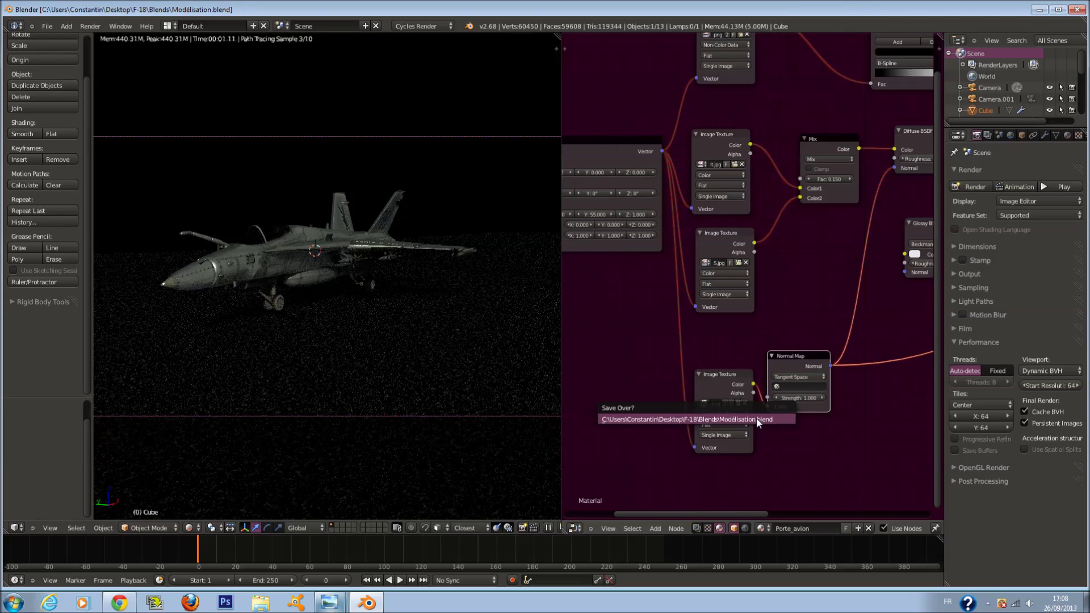
Step: Set the Normal Map strength to 0.100 and load asphalt_NRM.png into the Image Texture feeding it
drag(811, 395, 766, 396)
click(823, 398)
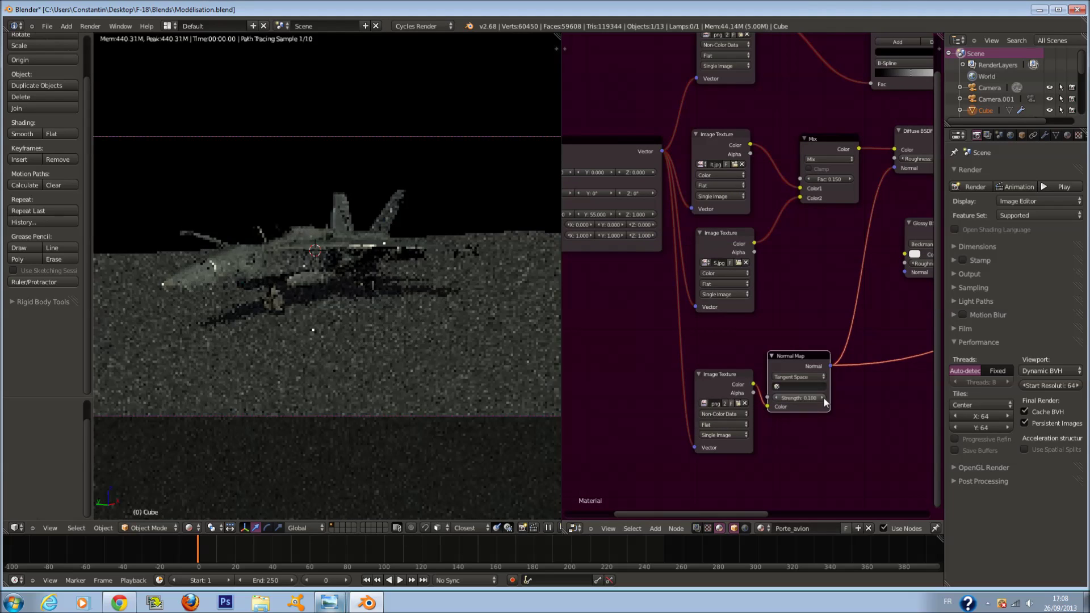
click(741, 404)
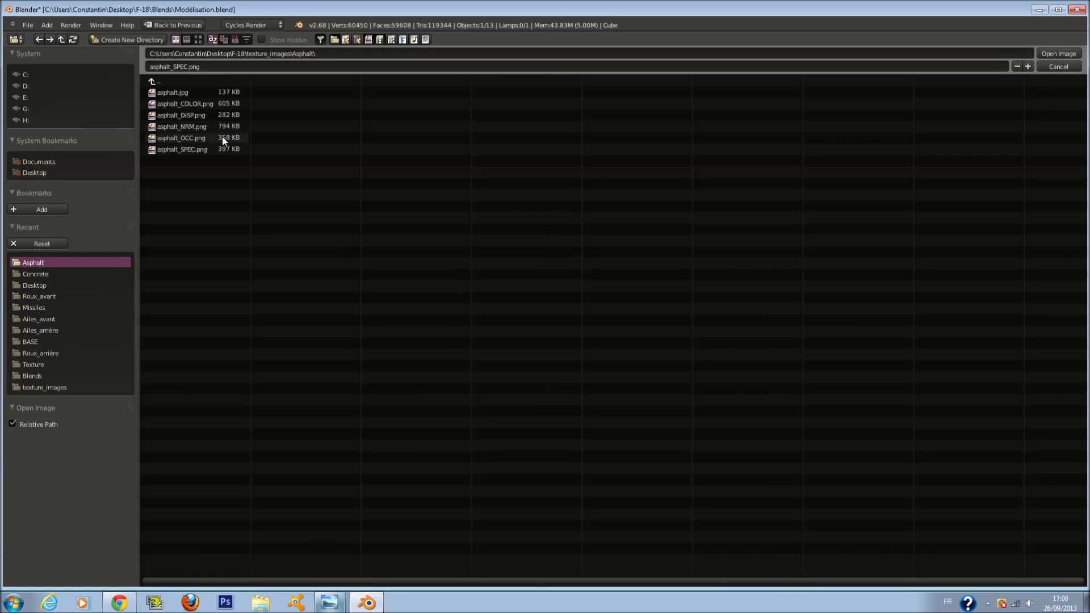
click(221, 126)
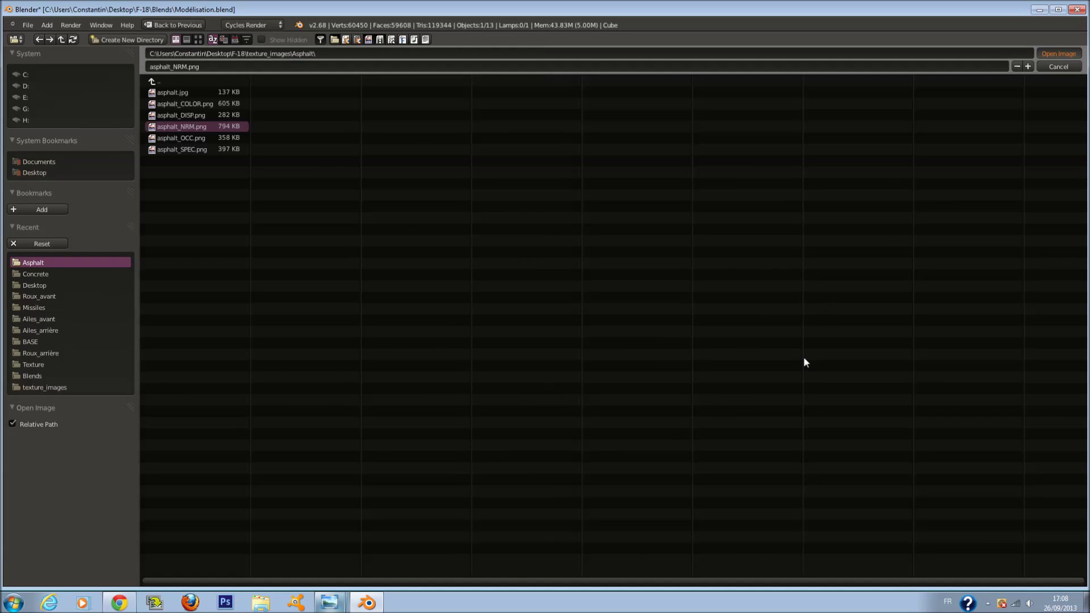
key(Return)
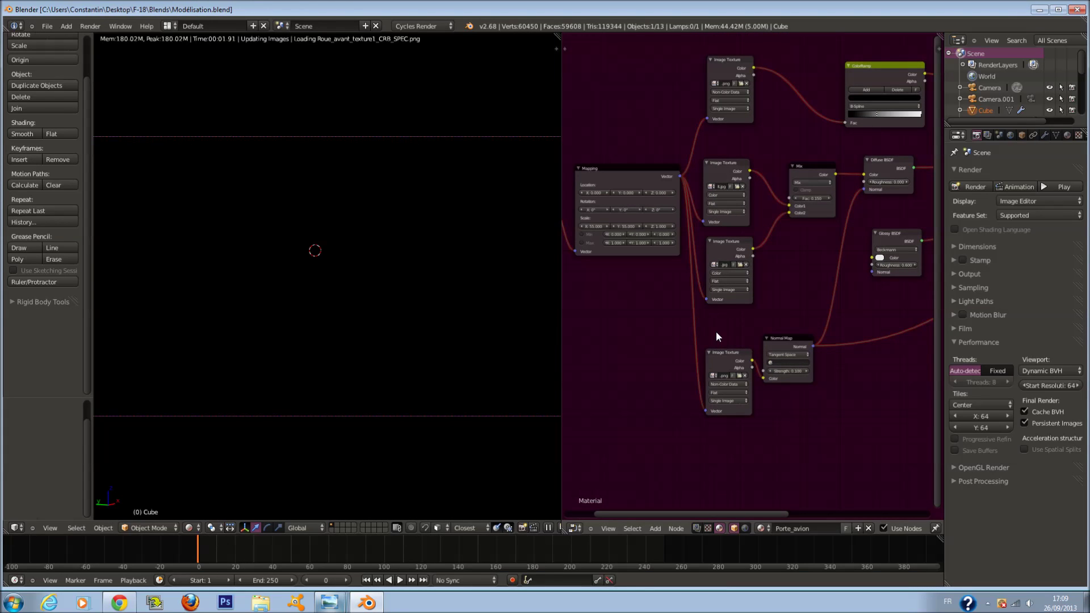
Step: Reposition the Normal Map node slightly beside its Image Texture and save the blend file
scroll(717, 336, up, 2)
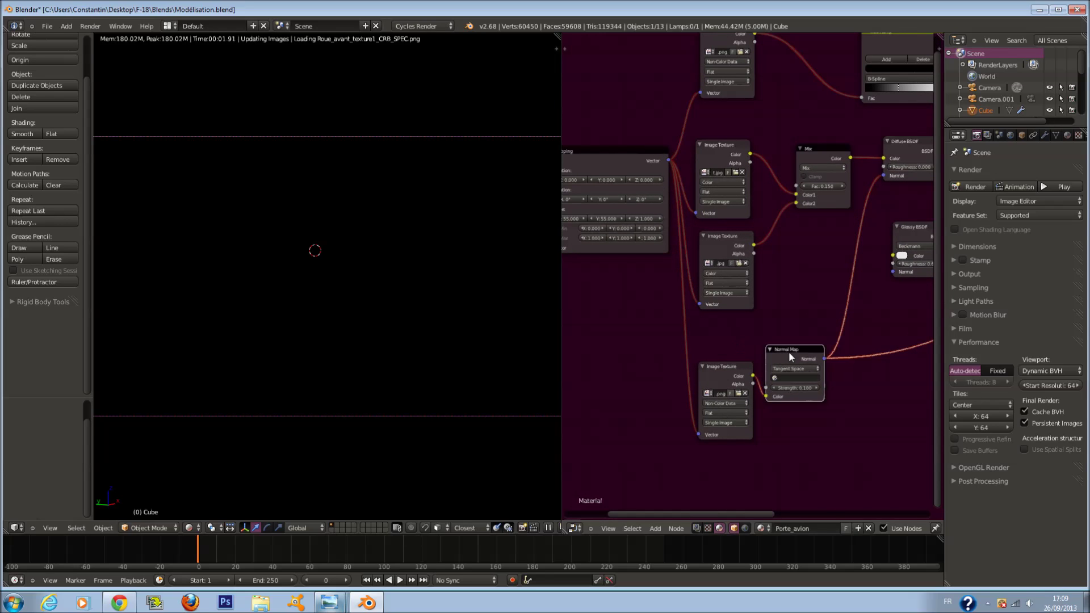
drag(788, 352, 809, 347)
middle_drag(807, 342, 767, 360)
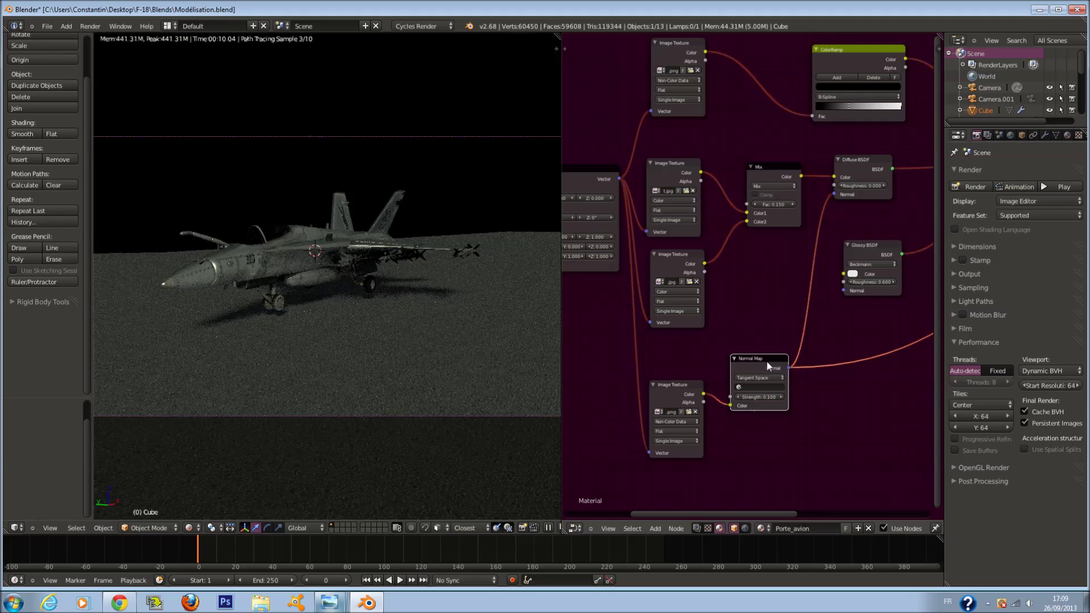
key(ctrl+s)
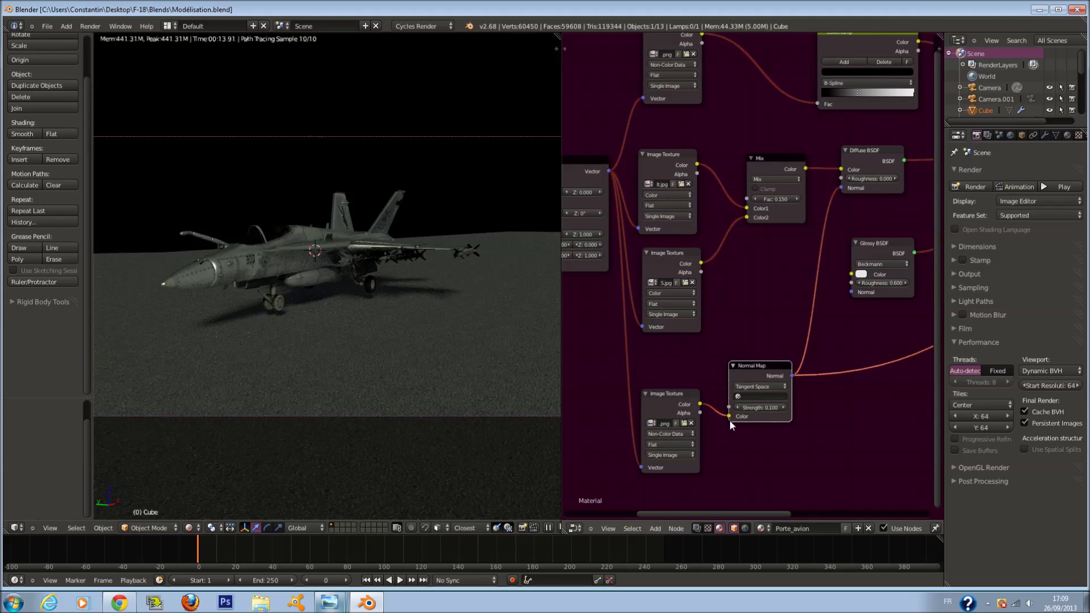
Step: Move the ColorRamp, shader and Material Output nodes together horizontally, away from the texture nodes, to make room
scroll(747, 276, down, 1)
scroll(748, 275, down, 9)
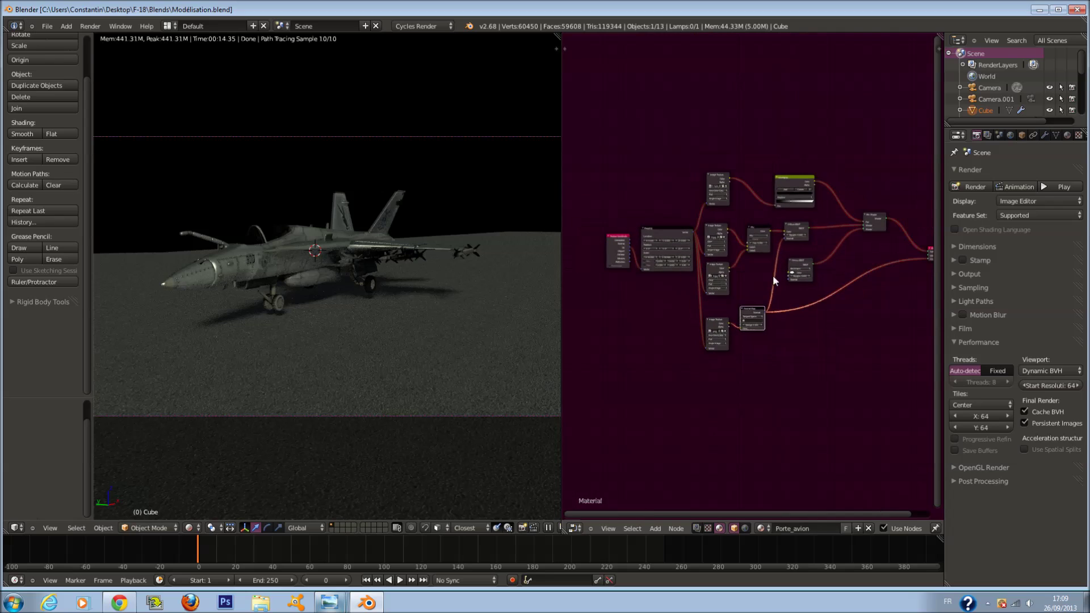
middle_drag(773, 275, 704, 279)
key(a)
key(a)
scroll(743, 172, up, 1)
key(a)
key(b)
drag(693, 139, 901, 209)
key(b)
drag(695, 159, 921, 421)
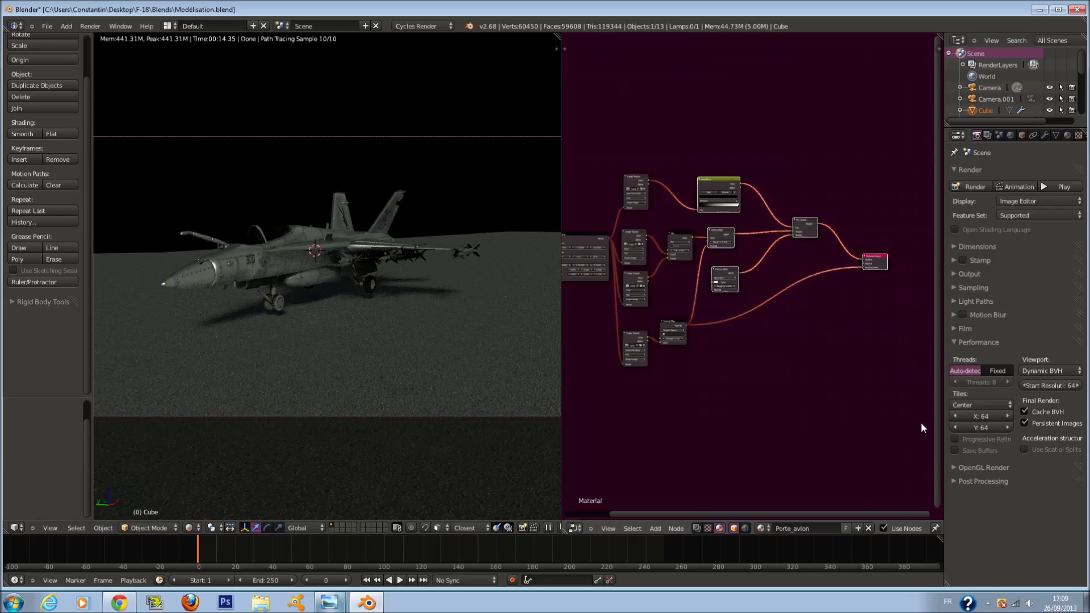
key(g)
key(x)
click(758, 345)
Step: Move the Normal Map node and its Image Texture together straight down, away from the color textures
scroll(676, 256, up, 7)
middle_drag(579, 209, 692, 257)
key(a)
scroll(691, 260, up, 1)
middle_drag(670, 327, 702, 235)
key(a)
scroll(738, 290, down, 2)
key(a)
right_click(757, 318)
shift+right_click(696, 339)
key(g)
key(y)
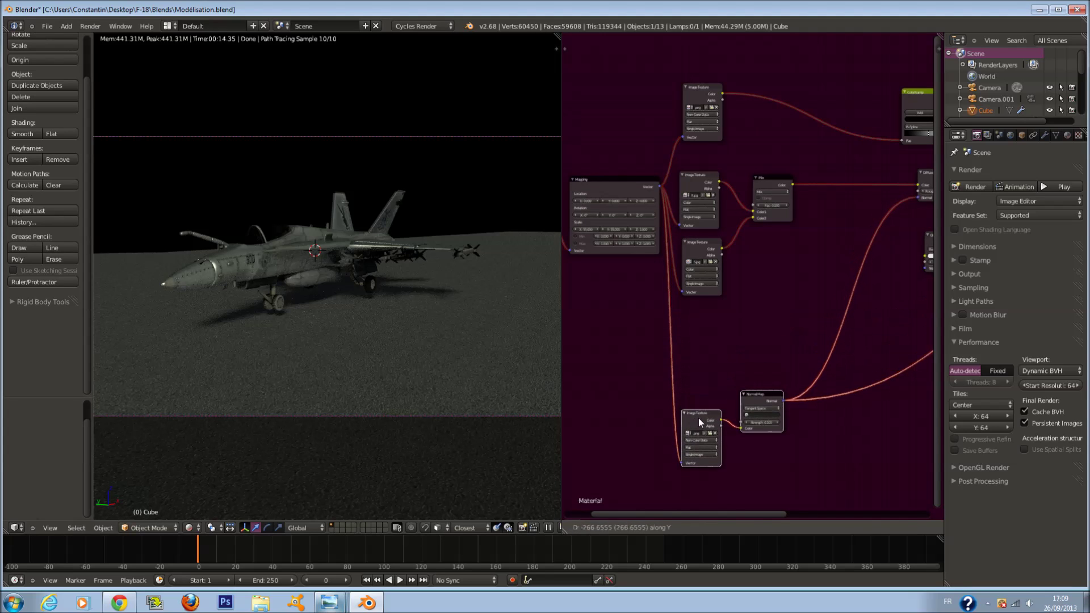
click(699, 430)
Step: Place a duplicate of the lower color Image Texture beneath it, fed by the Mapping vector and with its image unlinked
key(a)
scroll(704, 289, up, 1)
scroll(704, 284, up, 1)
right_click(694, 240)
key(shift+d)
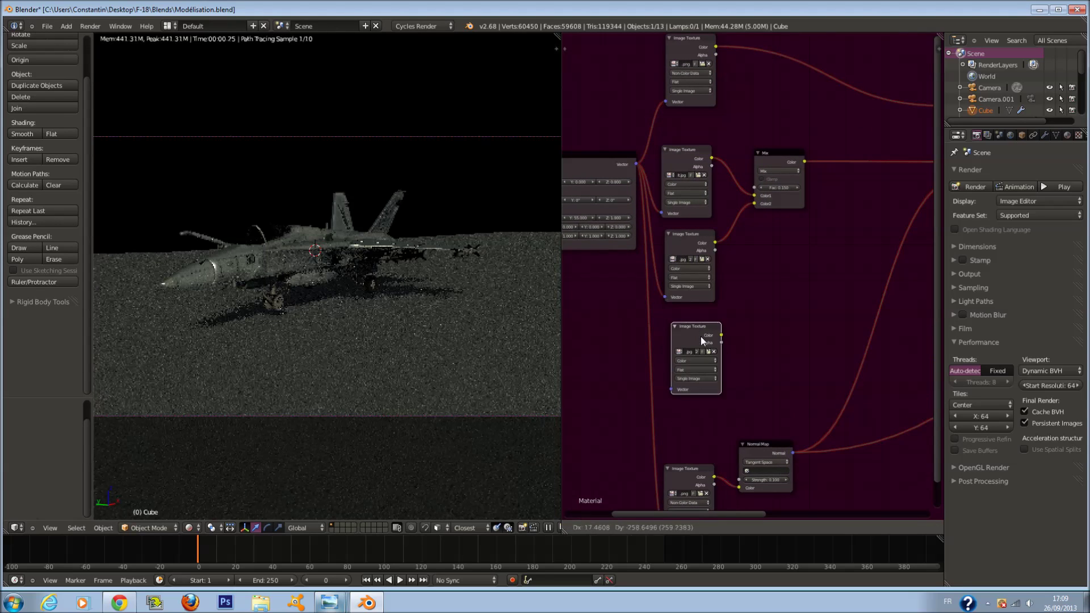
click(699, 333)
drag(638, 166, 676, 394)
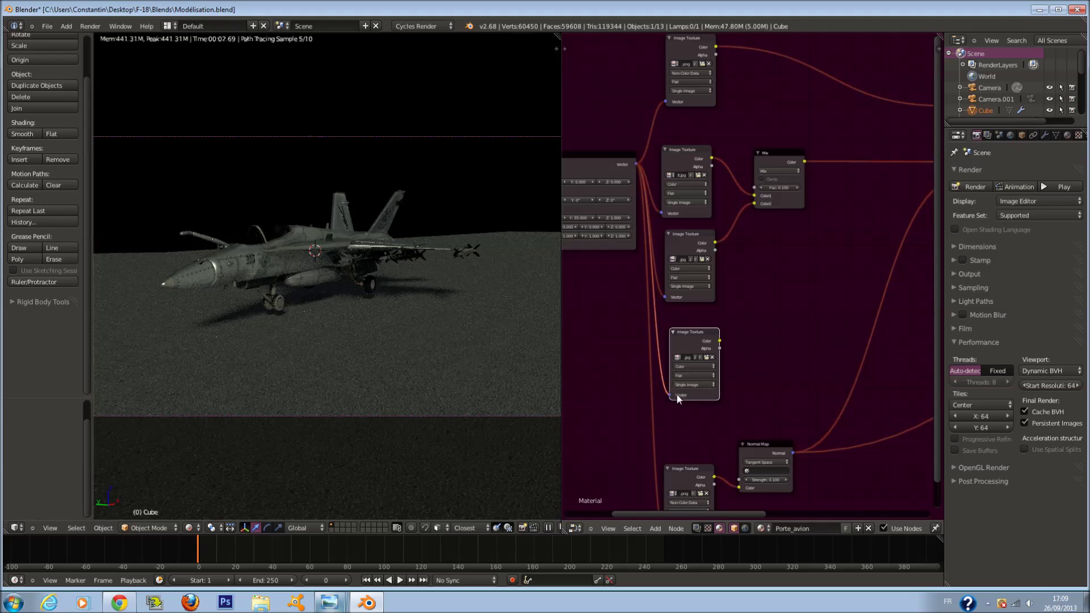
scroll(677, 394, up, 2)
click(701, 390)
Step: Insert a second Mix node after the existing one, connect the empty Image Texture's color to Color2, and set blending to Multiply
scroll(700, 394, down, 2)
key(shift+a)
mouse_move(731, 353)
click(783, 355)
click(825, 142)
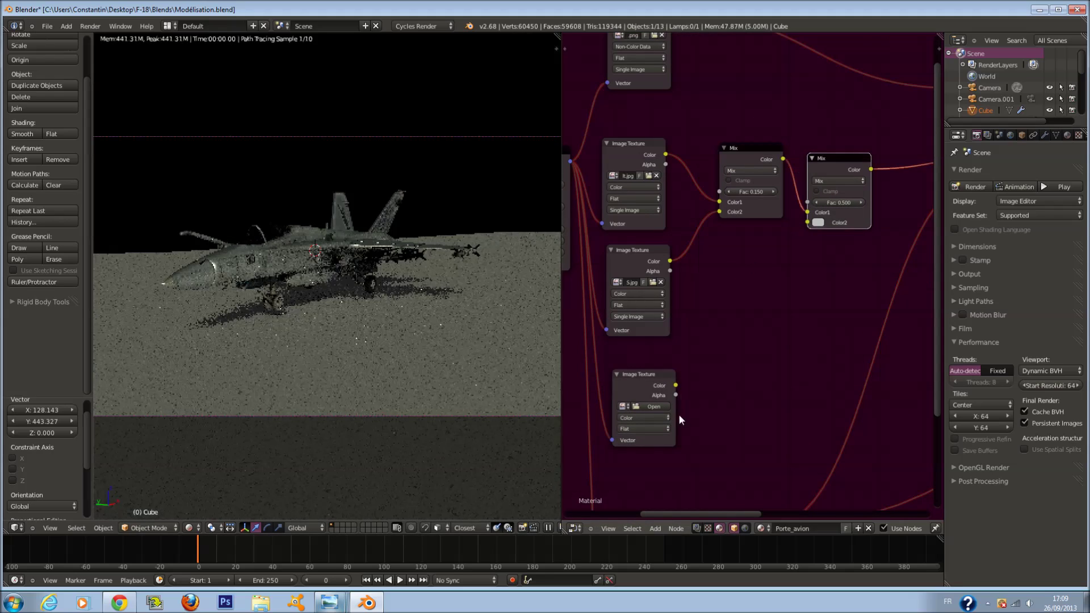
drag(676, 386, 807, 222)
click(831, 182)
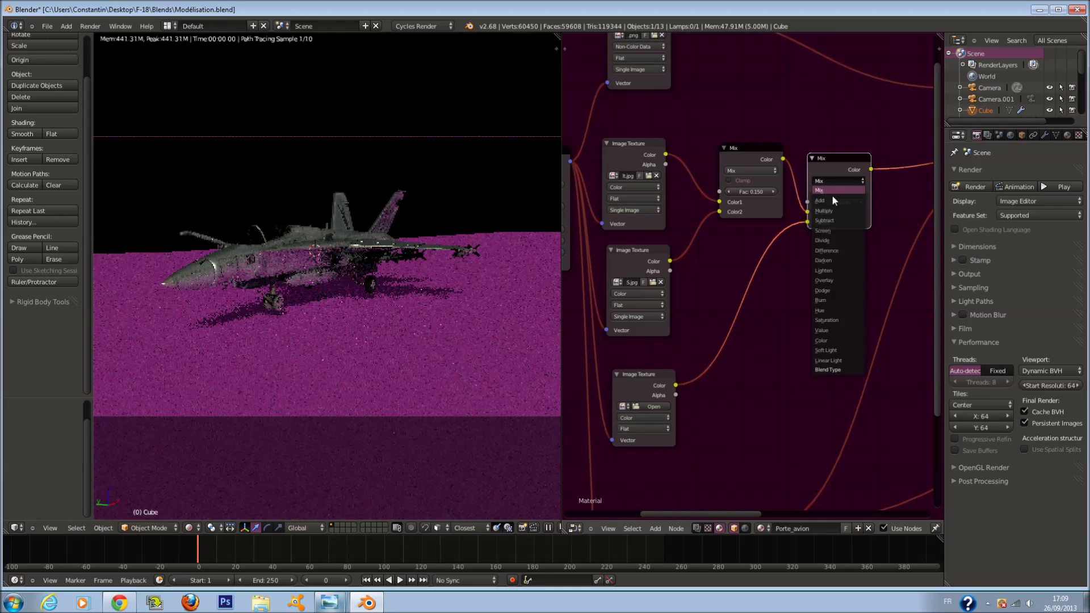
click(837, 209)
Step: Load ConcreteStucco0142_2_S_OCC.png from the texture_images\Concrete folder into the empty Image Texture node
click(659, 405)
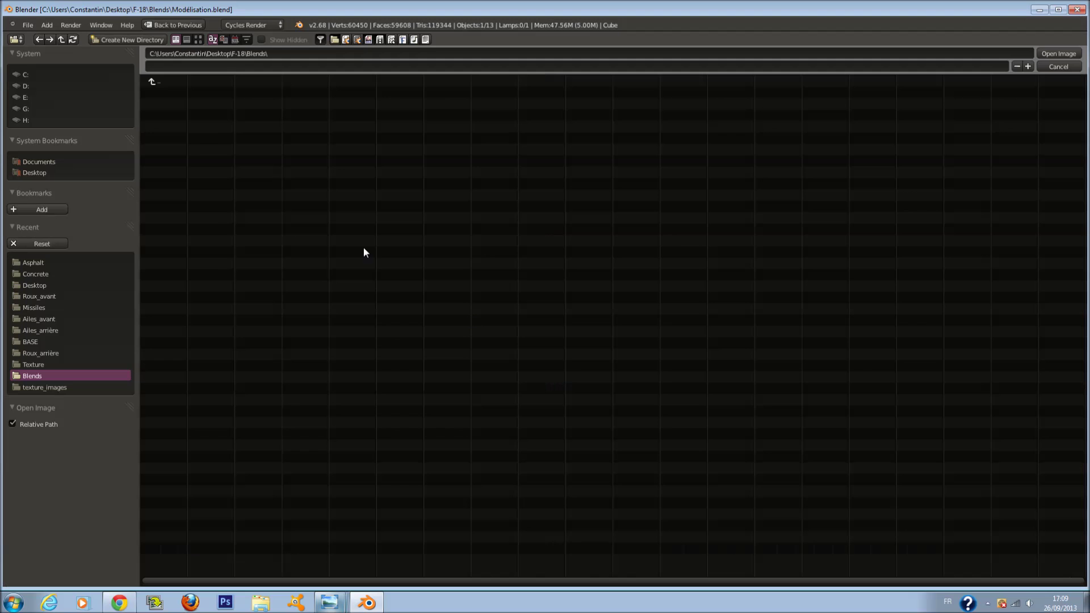
click(161, 80)
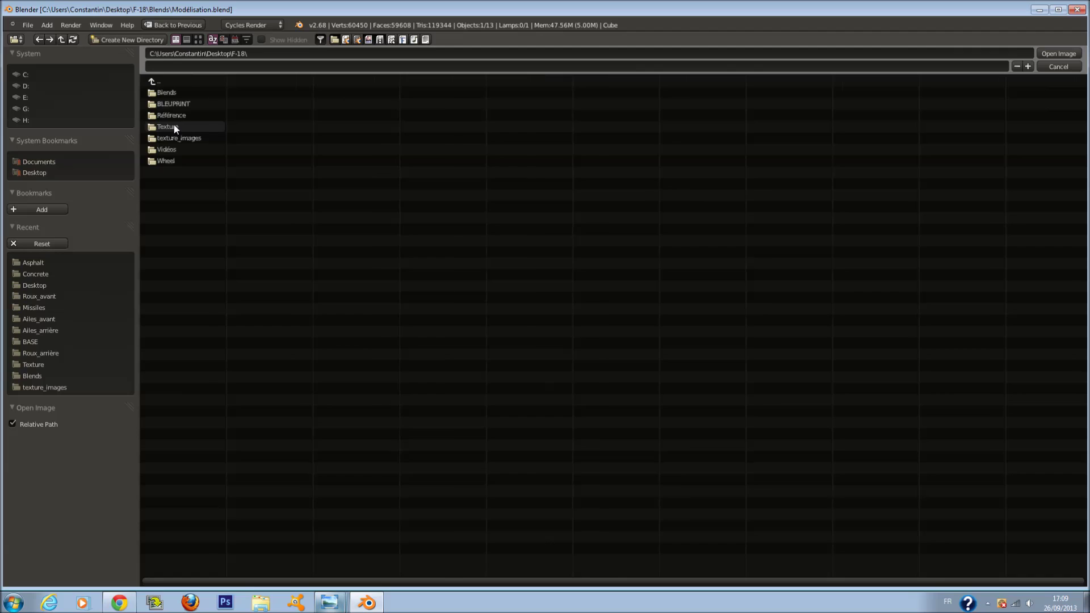
click(173, 125)
click(162, 82)
click(187, 135)
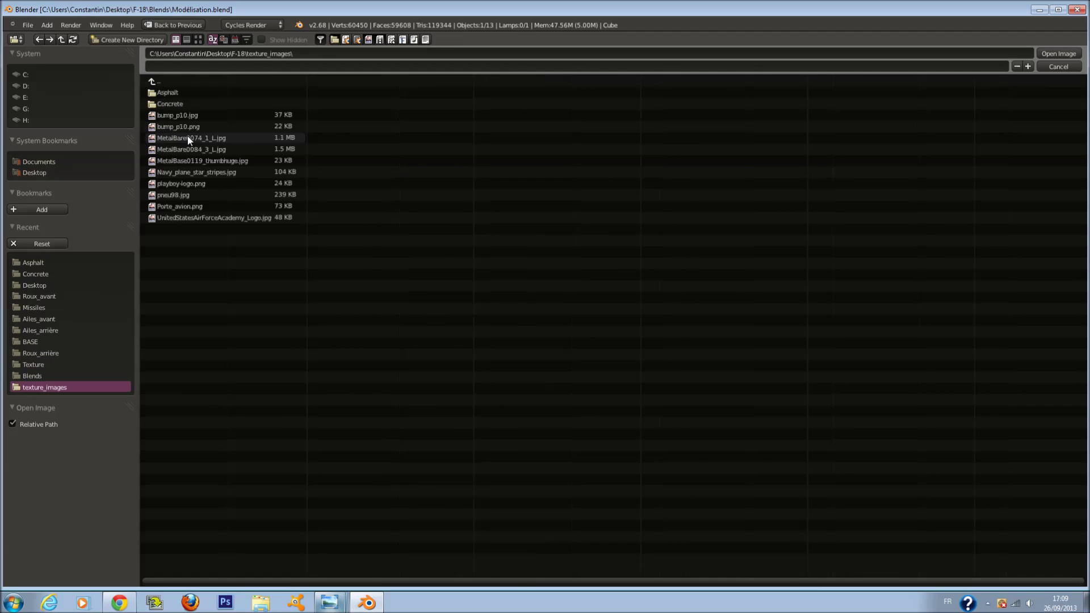
click(186, 102)
click(260, 138)
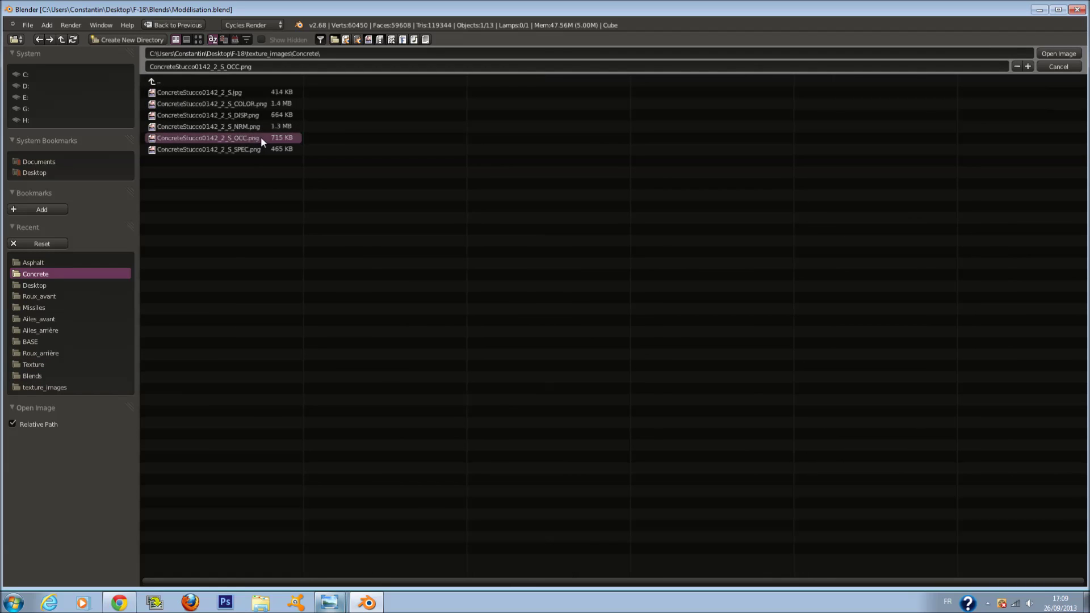
click(1051, 53)
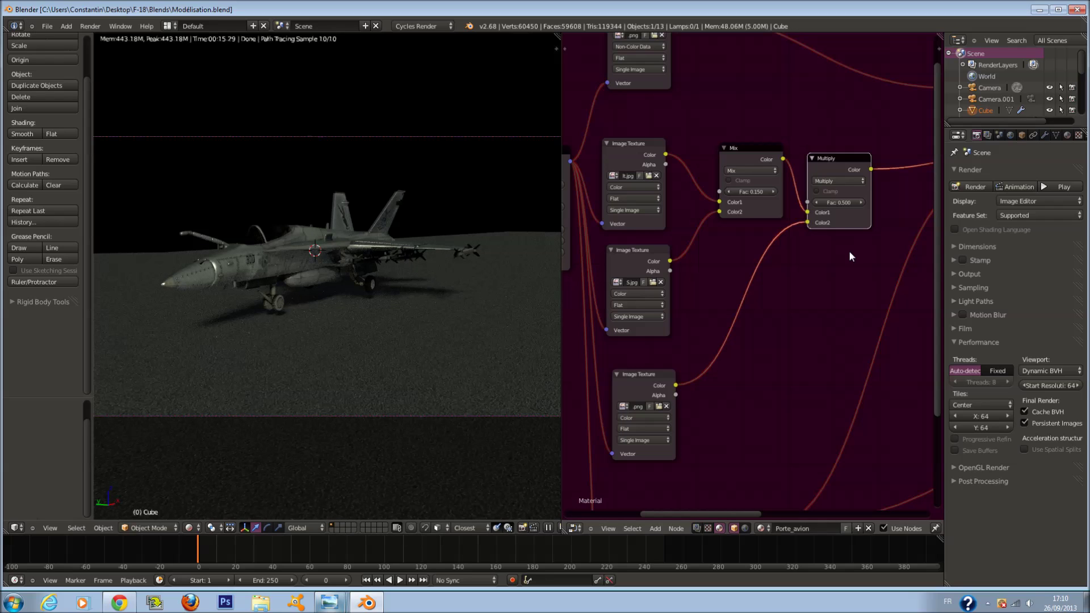
Step: Move the ColorRamp, shader and Material Output nodes farther from the Multiply node to free space for more nodes
scroll(849, 250, down, 5)
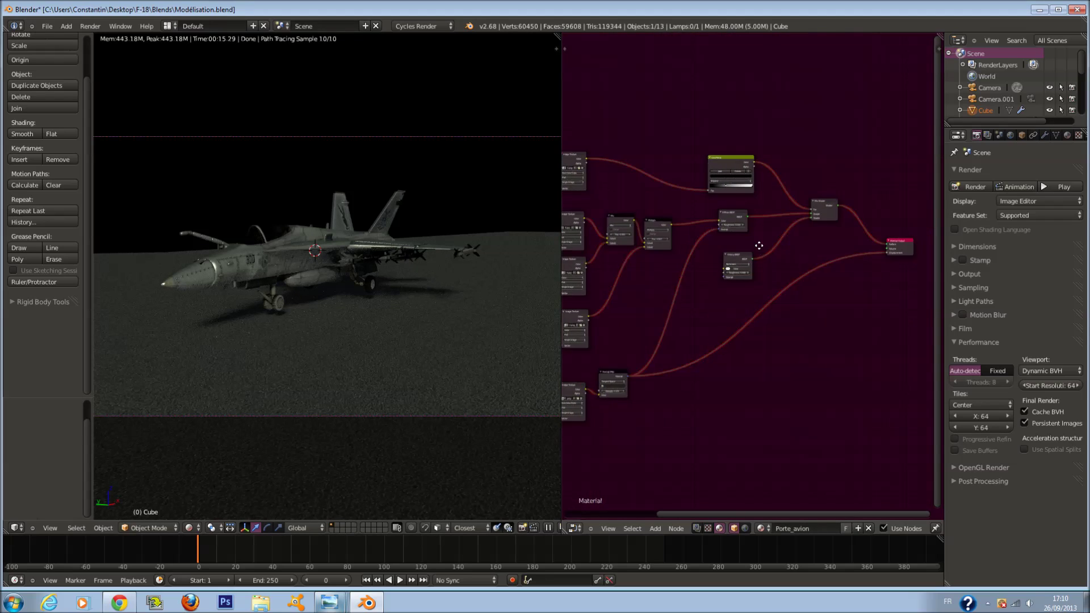
middle_drag(716, 248, 672, 253)
key(b)
drag(673, 149, 900, 348)
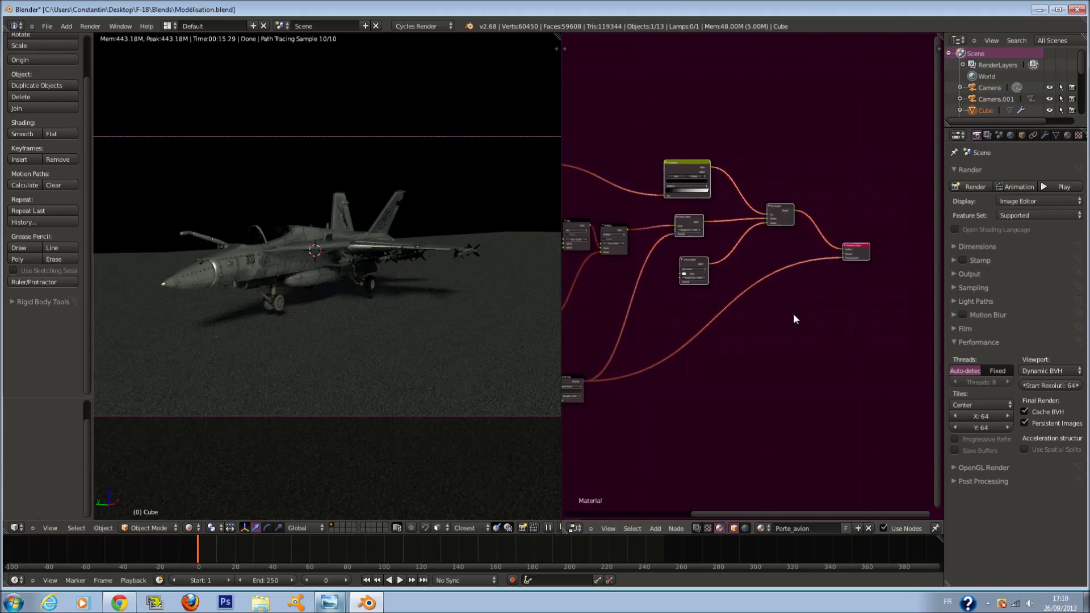
key(g)
scroll(778, 327, up, 4)
middle_drag(780, 324, 727, 340)
scroll(721, 344, up, 1)
Step: Duplicate the concrete OCC Image Texture node and place the copy beside it, below the Multiply node
click(662, 389)
key(shift+d)
click(755, 375)
scroll(797, 368, up, 1)
scroll(798, 366, up, 1)
middle_drag(797, 365, 759, 369)
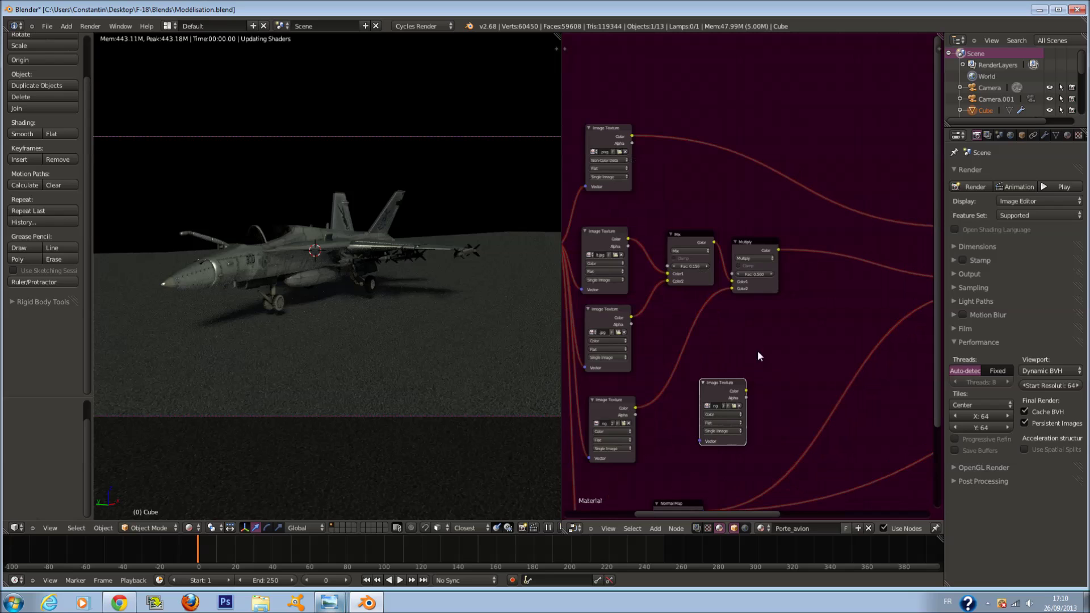
Step: Load Porte_avion.png from the texture_images folder into the duplicated Image Texture node
click(737, 406)
click(183, 83)
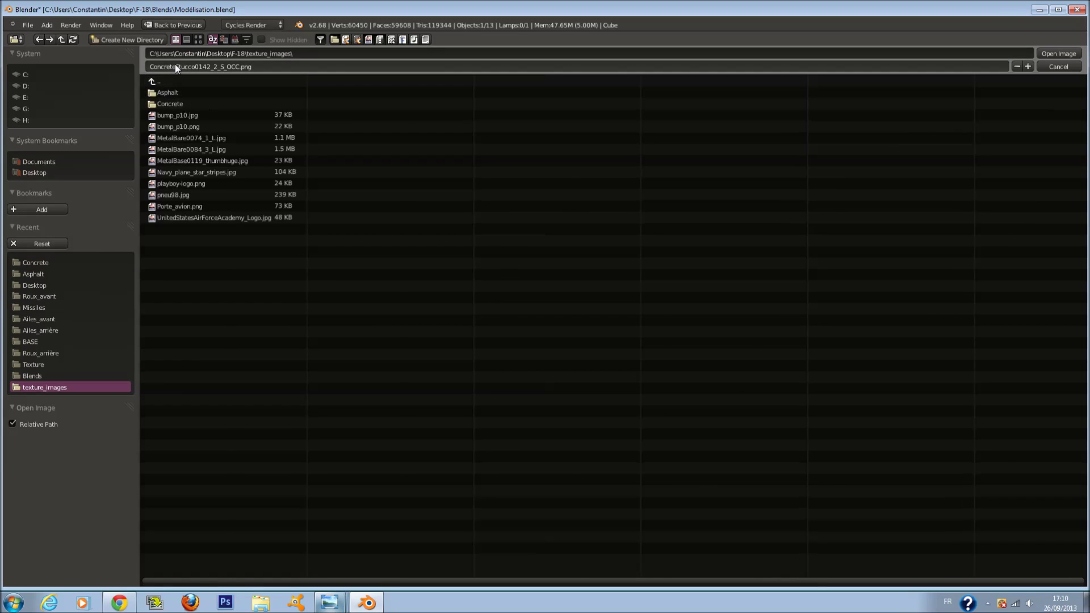
click(176, 80)
click(210, 136)
click(198, 40)
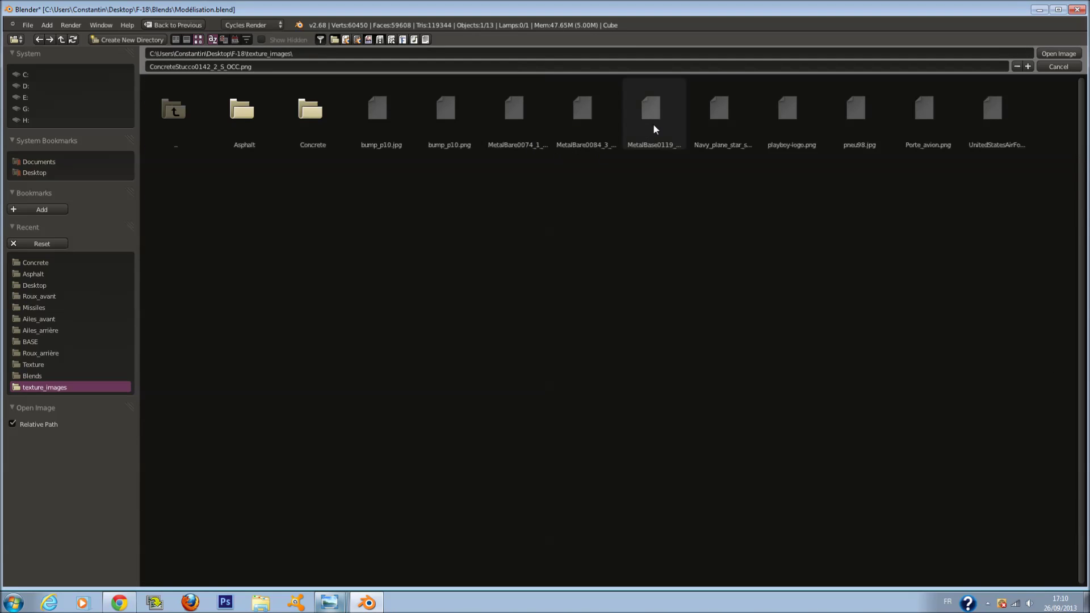
click(925, 130)
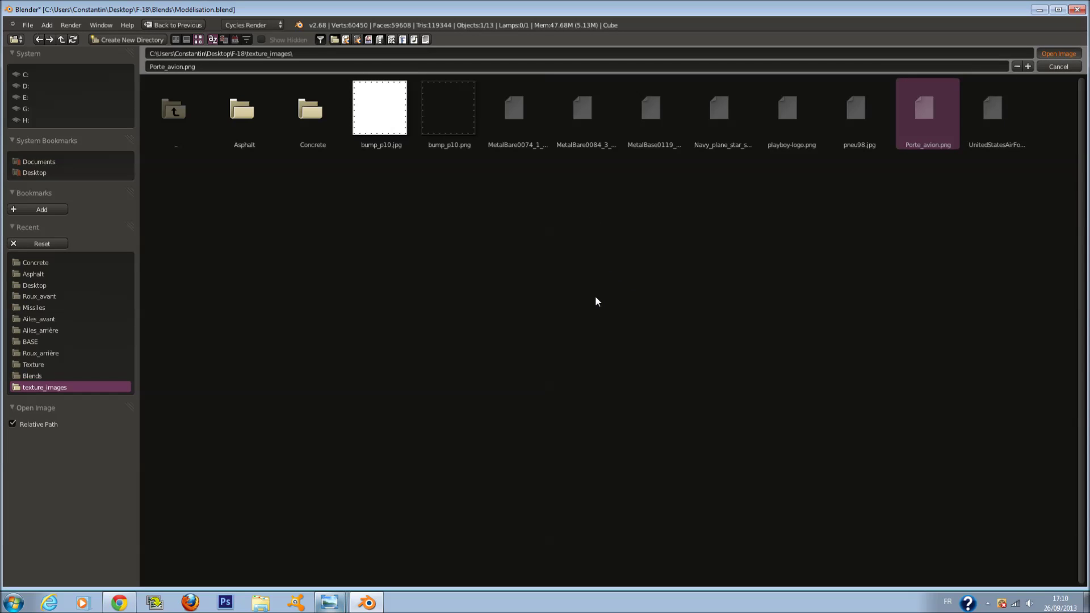
key(Return)
Step: Insert a duplicate of the Multiply node after the original and connect the Porte_avion.png texture's color to its Color2 input
scroll(700, 267, up, 3)
click(694, 250)
key(shift+d)
click(775, 259)
drag(677, 418, 743, 307)
scroll(746, 337, up, 1)
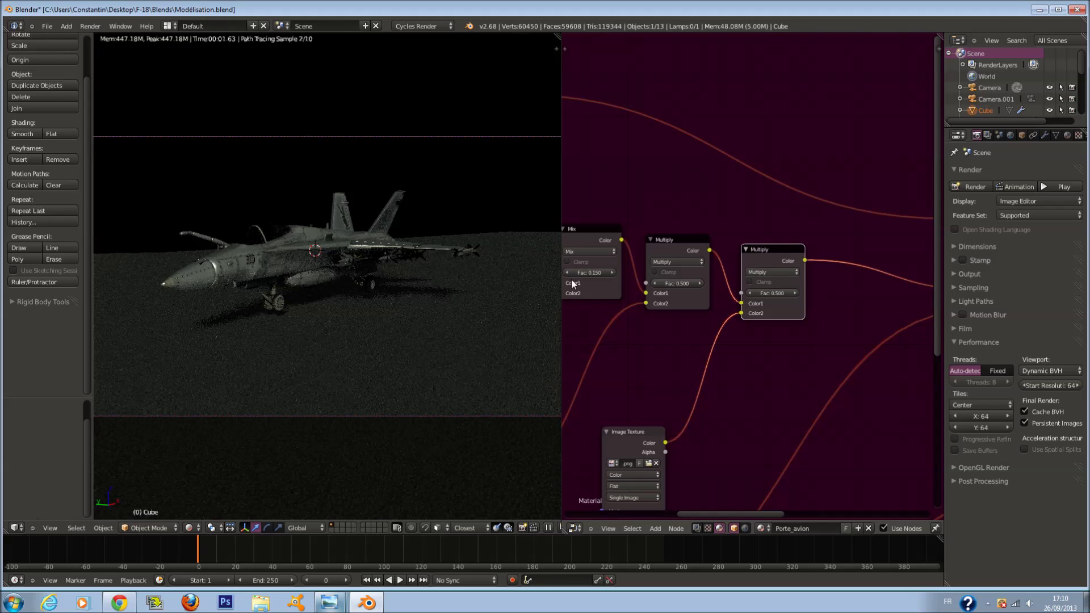
Step: Set the blend type of the last Multiply node to Add
click(787, 274)
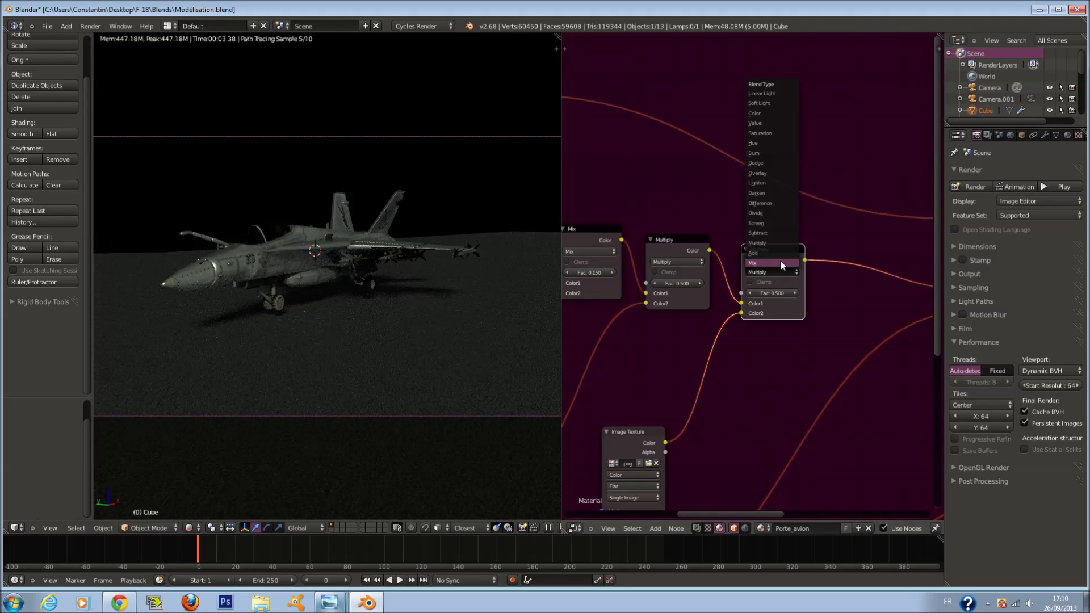
click(774, 249)
scroll(418, 360, down, 5)
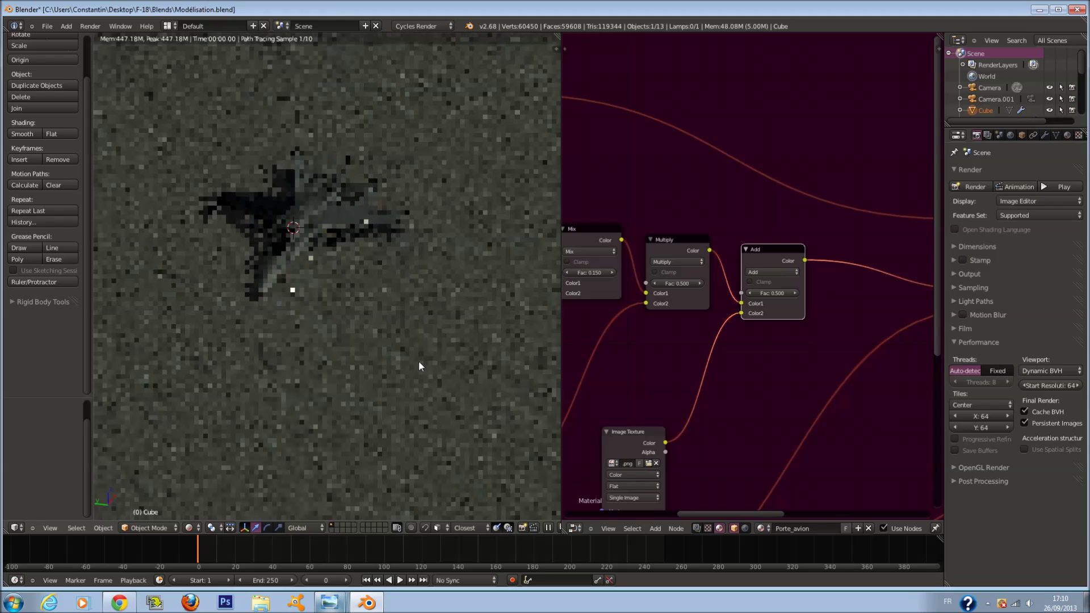
middle_drag(417, 352, 247, 353)
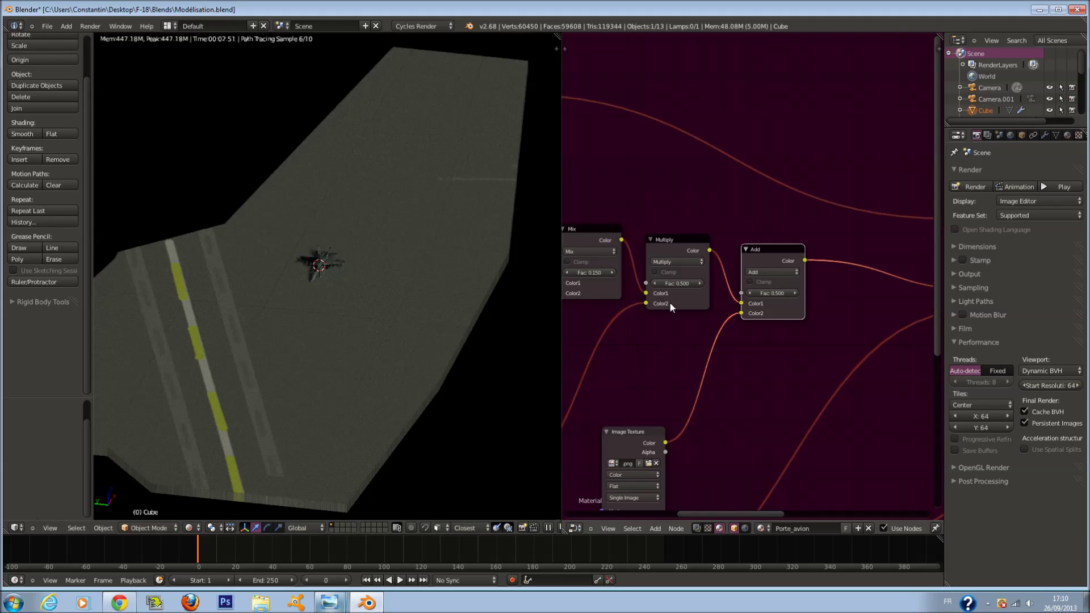
Step: Try the Mix, Multiply and Overlay blend types on the deck-marking mix node and return it to Add
click(766, 272)
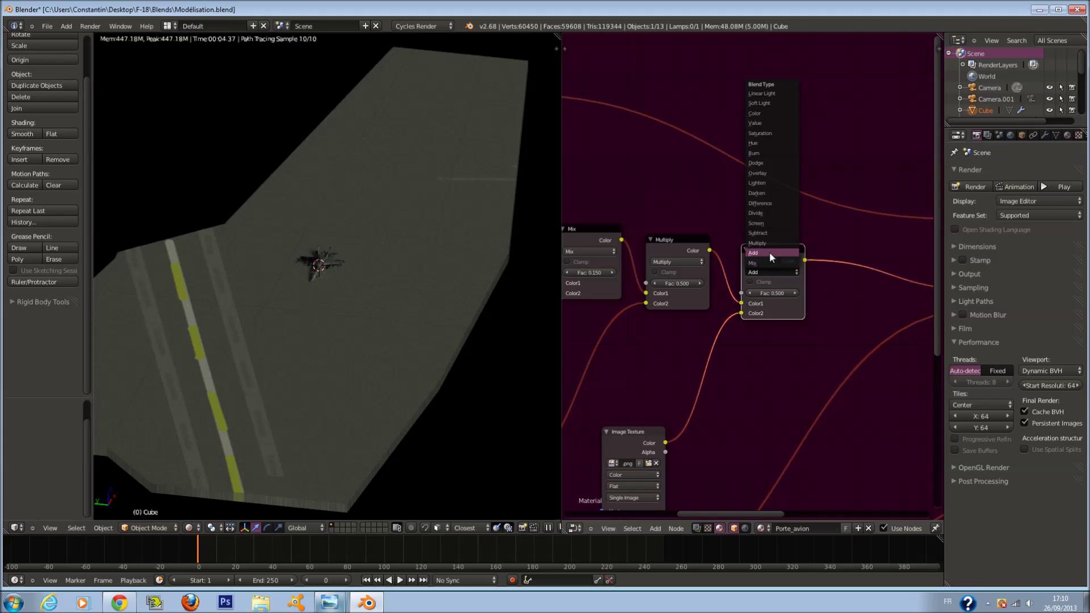
click(775, 261)
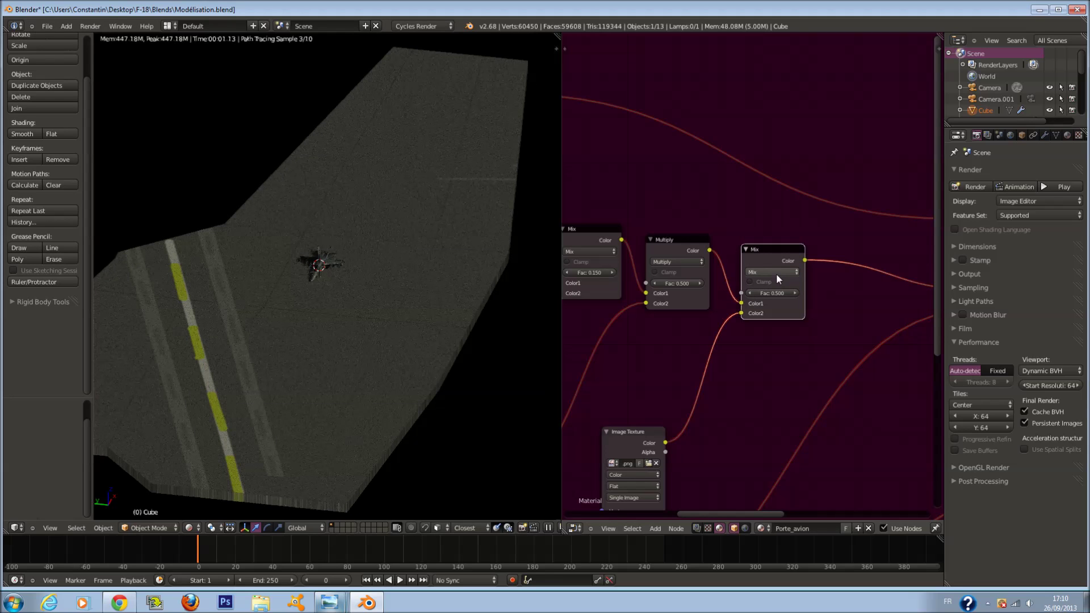
click(778, 271)
click(772, 241)
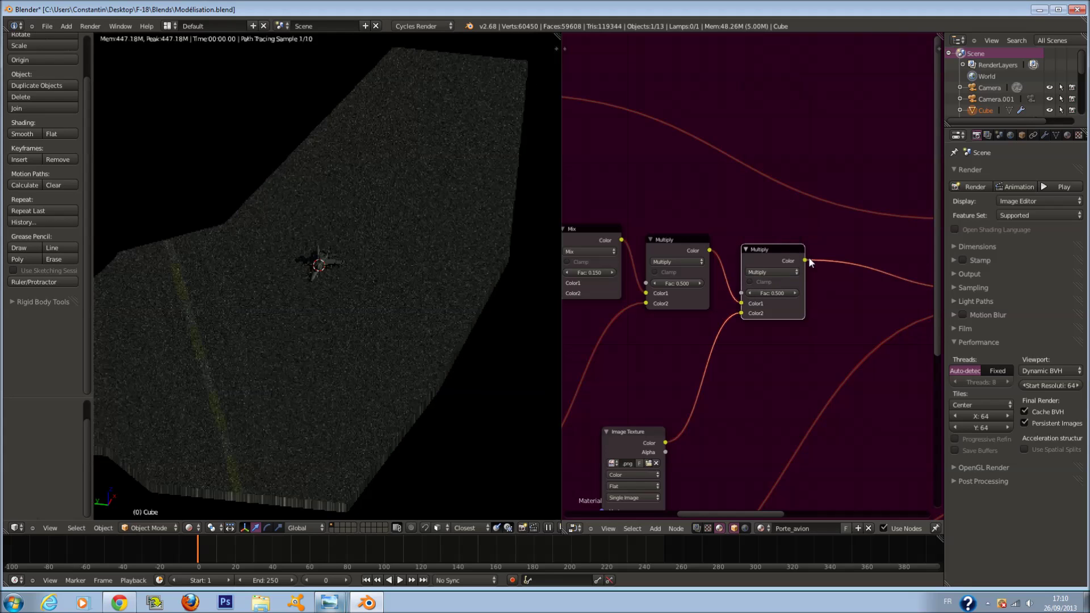
click(776, 272)
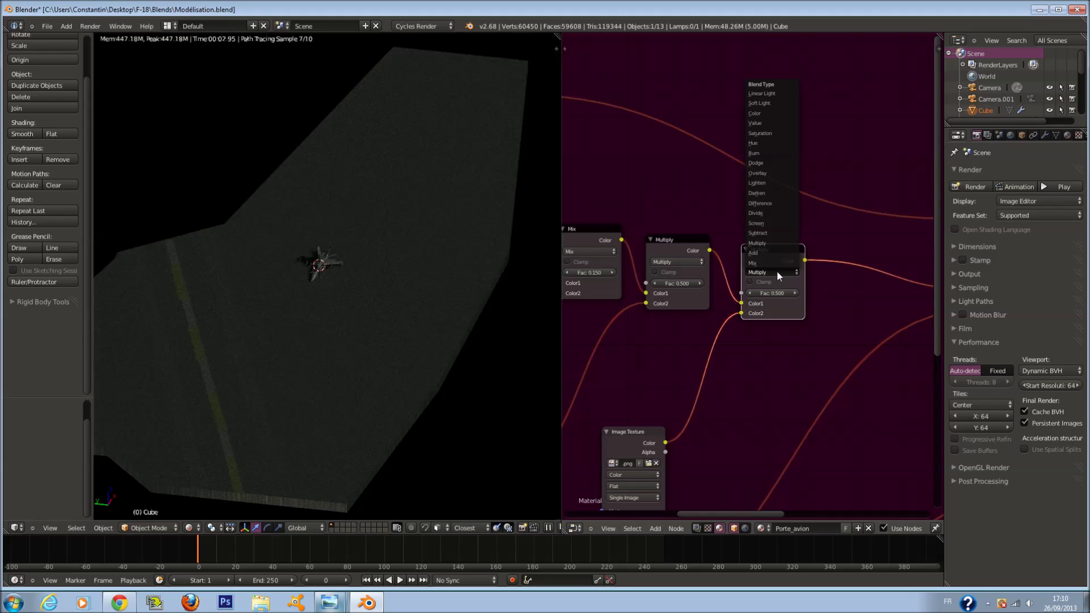
click(773, 170)
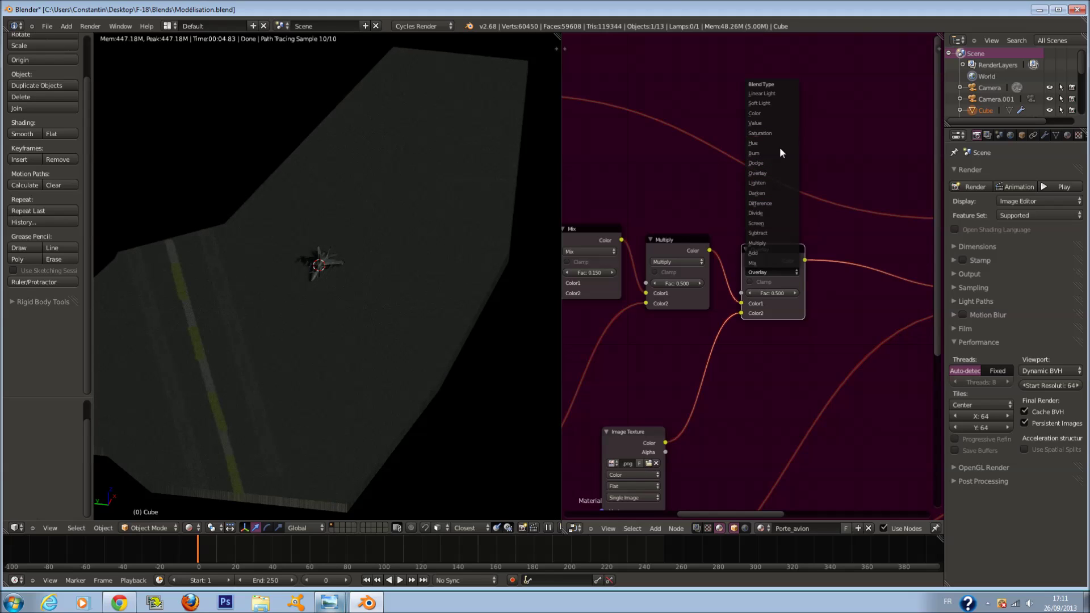
click(786, 229)
click(768, 269)
click(772, 252)
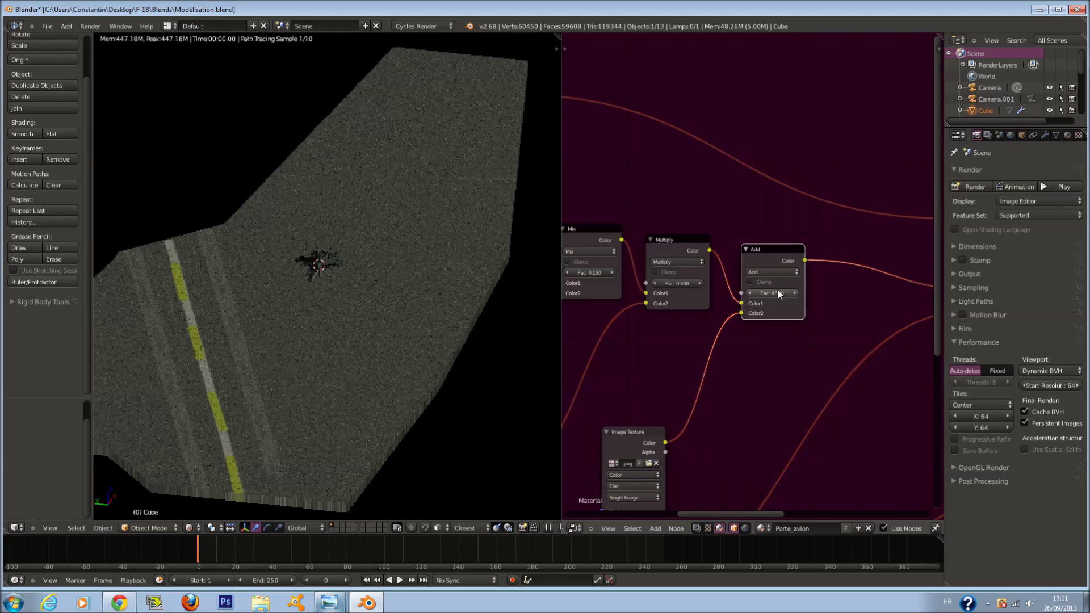
Step: Set the factor of the deck-marking Add node to 0.200
click(778, 293)
text(1)
key(Return)
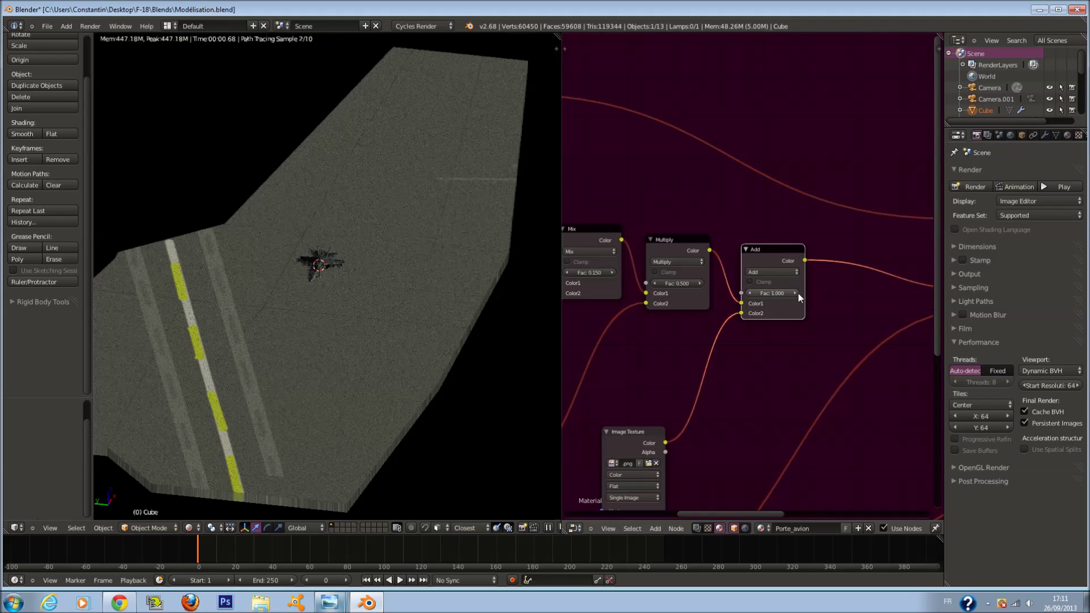
click(753, 295)
click(752, 295)
click(750, 293)
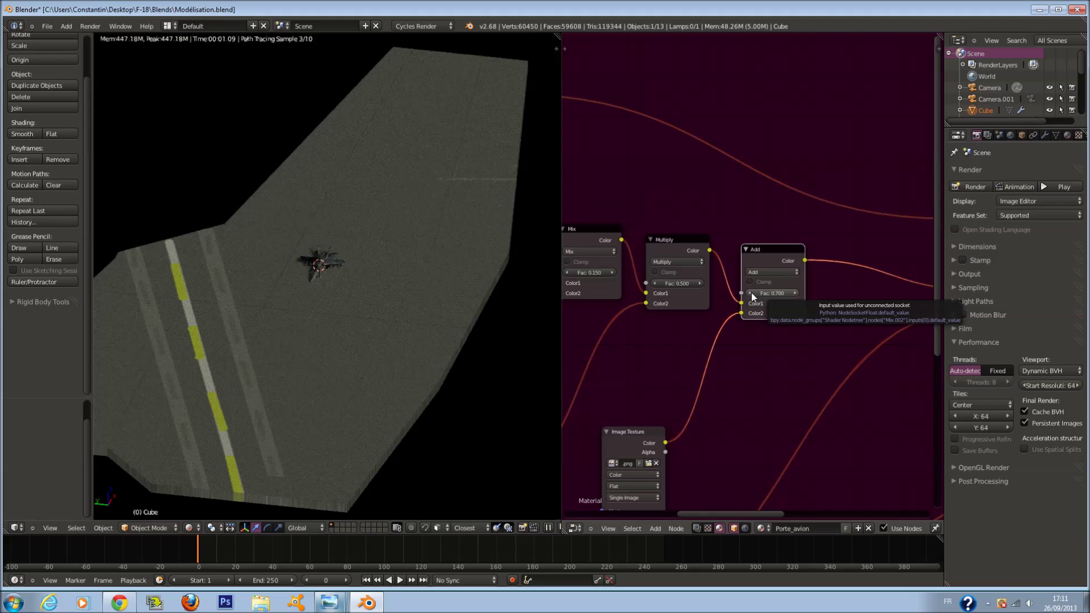
click(751, 293)
click(751, 293)
click(751, 294)
click(752, 294)
click(751, 294)
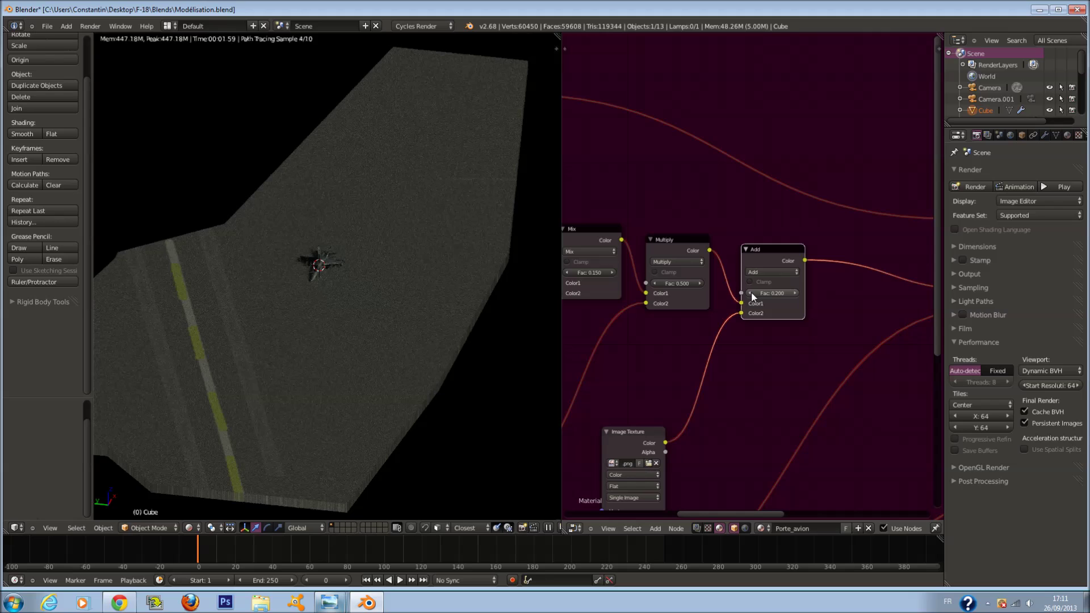
Step: Save over Modélisation.blend and switch the 3D viewport to Solid shading
key(ctrl+s)
scroll(449, 309, down, 1)
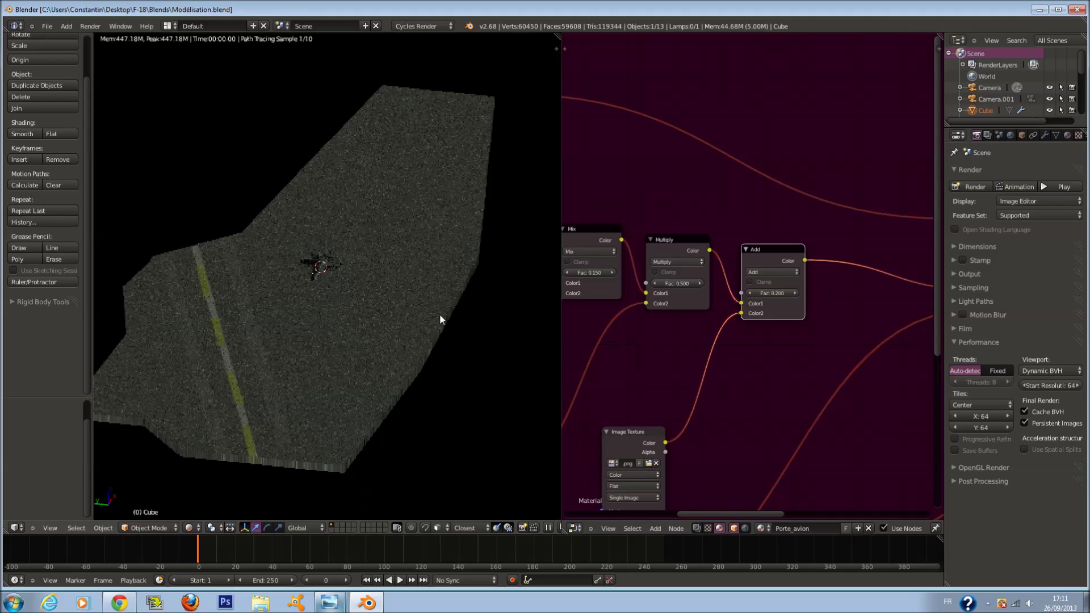
click(192, 527)
click(206, 492)
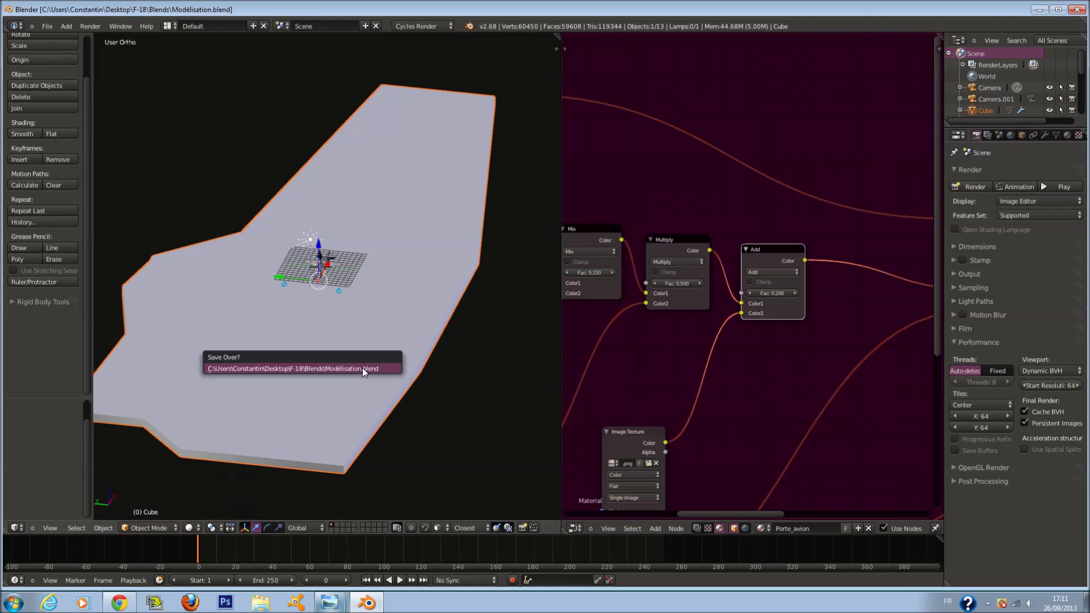
Step: In top view, select the F-18 with its lamp and the nearby camera, leaving the deck and the other camera unselected
key(KP_7)
ctrl+scroll(392, 338, up, 3)
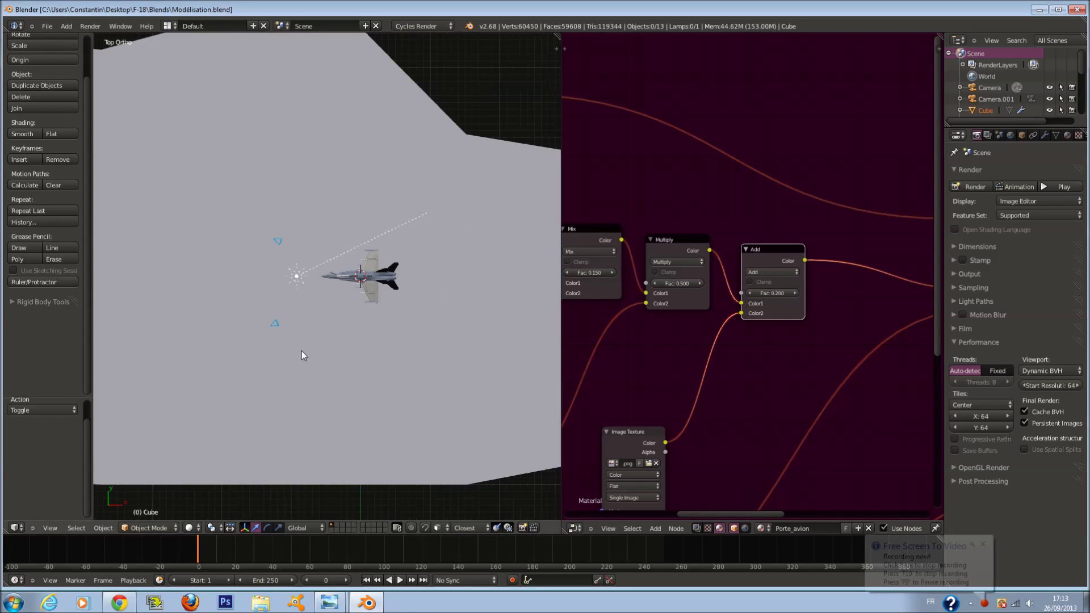
click(191, 528)
click(205, 478)
ctrl+scroll(379, 332, up, 4)
key(c)
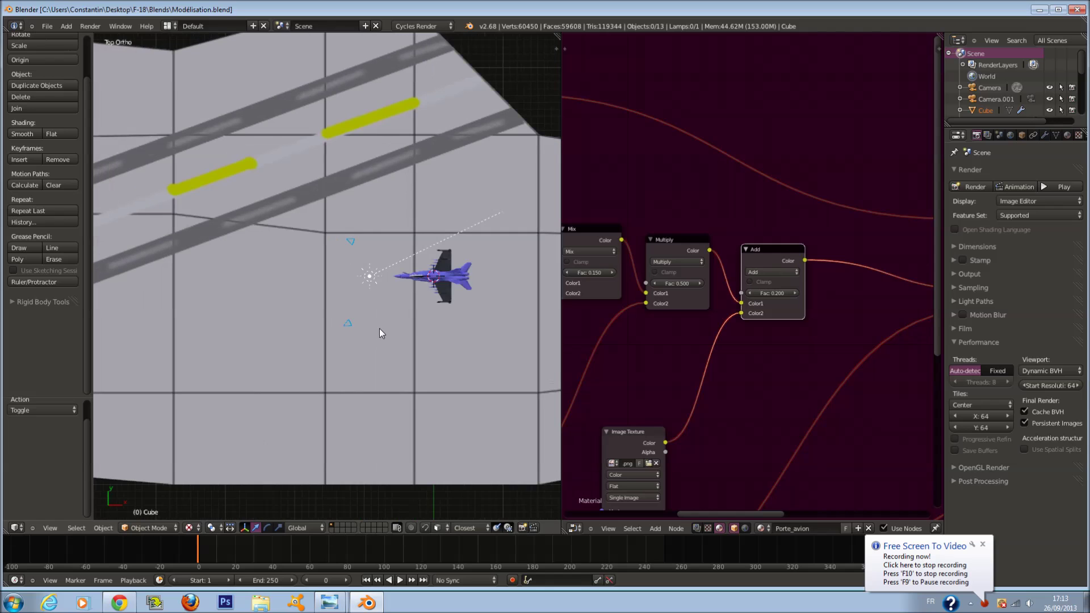
click(452, 274)
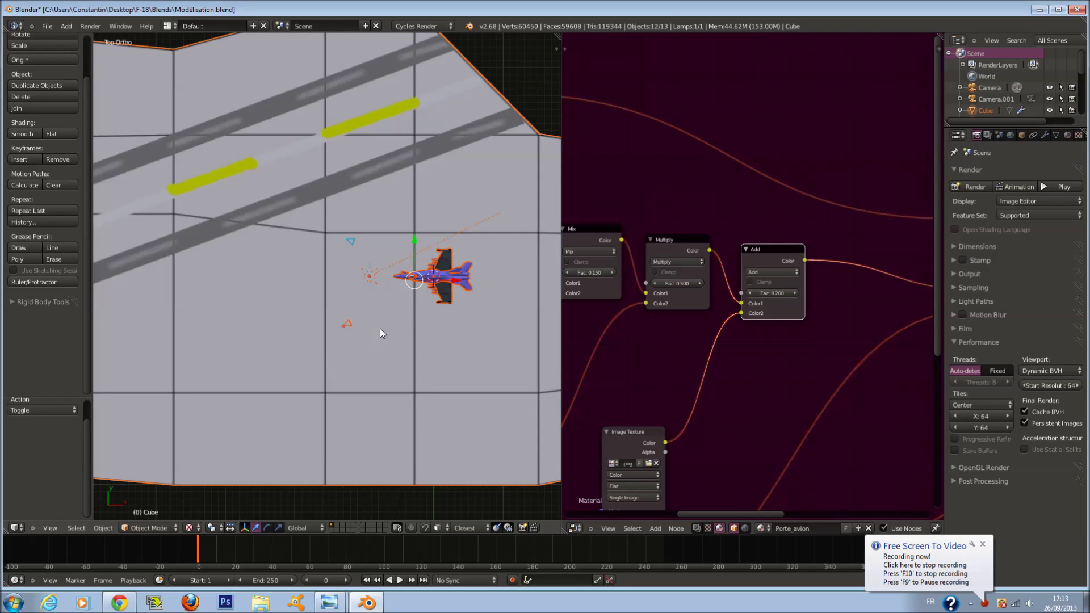
key(z)
scroll(431, 318, up, 2)
scroll(484, 319, down, 4)
shift+right_click(439, 383)
Step: With textures displayed in top view, move the selected aircraft, lamp and camera about -9.8 on X and 20.55 on Y onto the painted runway
scroll(445, 358, up, 2)
key(z)
key(z)
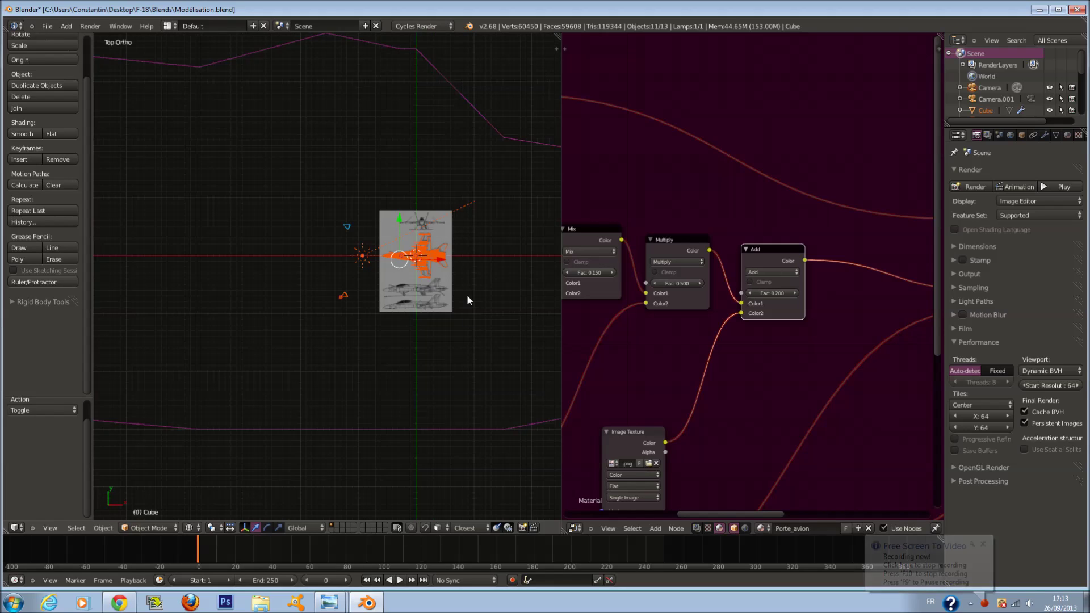
scroll(466, 295, up, 1)
scroll(449, 289, down, 2)
key(z)
click(189, 528)
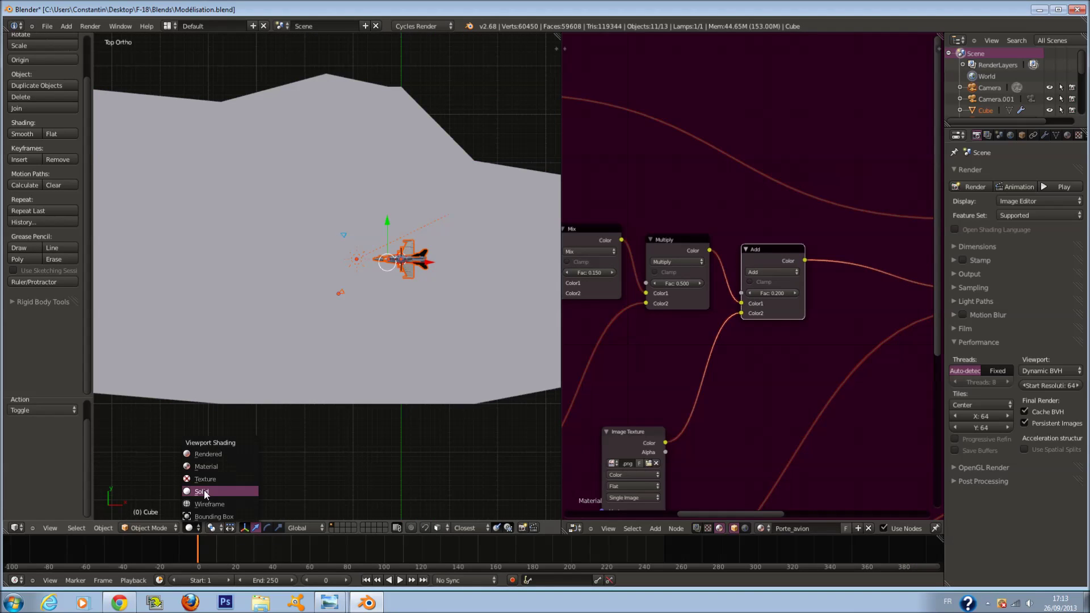
click(206, 479)
shift+scroll(206, 479, up, 5)
key(g)
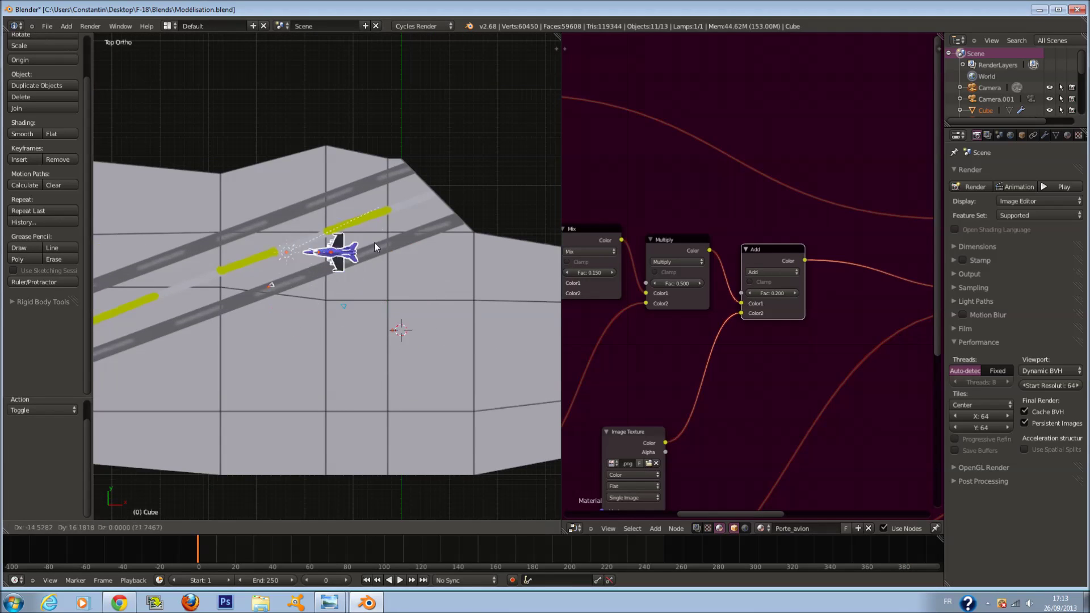
click(379, 229)
key(KP_0)
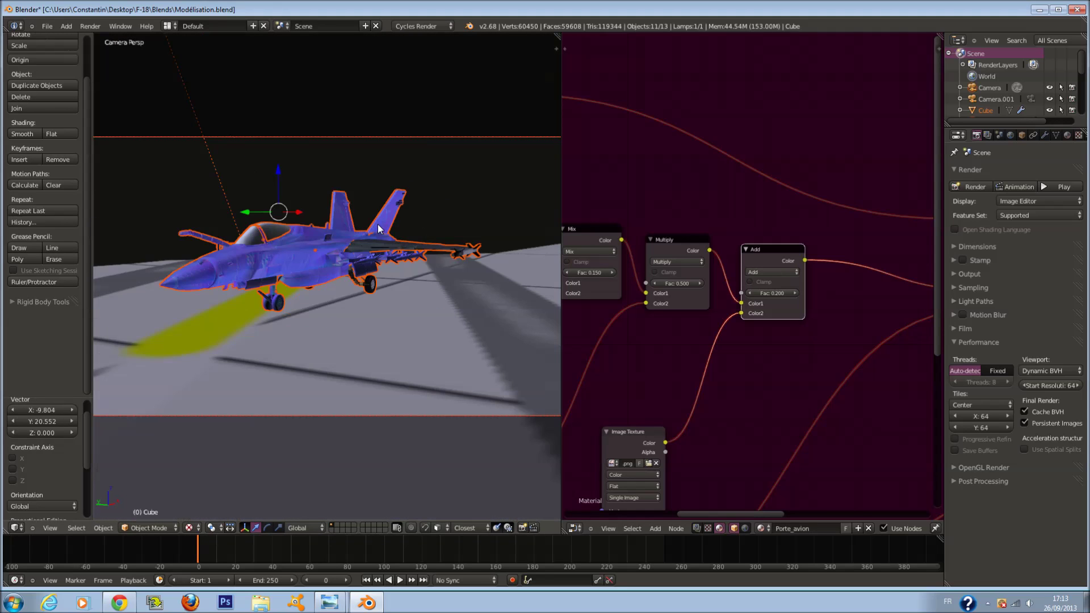
Step: Shift the selected aircraft, lamp and camera by about 12 on X and 5.5 on Y in top view
key(r)
right_click(413, 214)
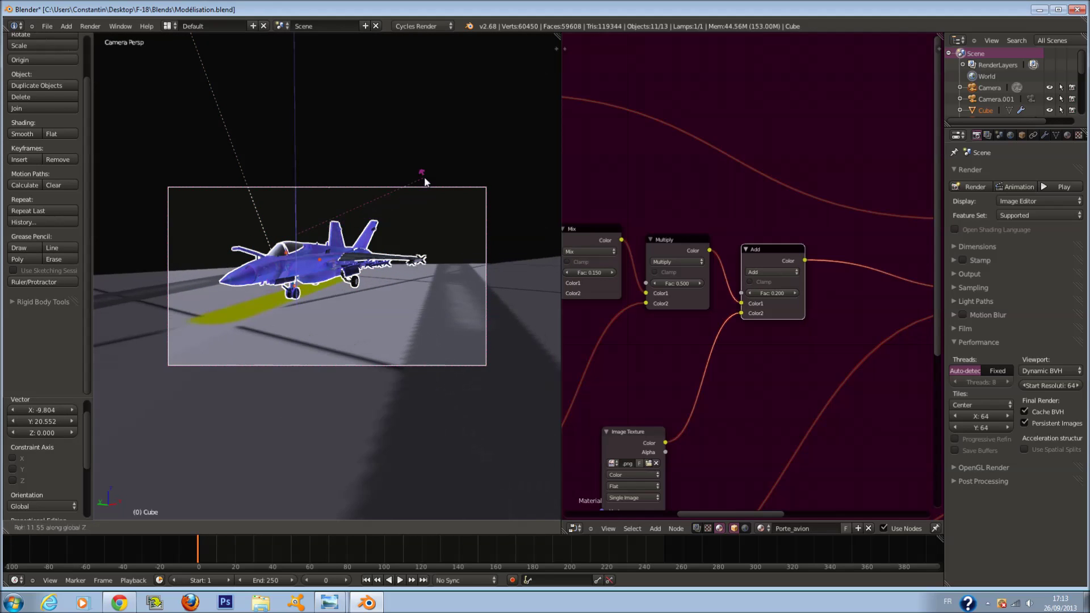
key(KP_7)
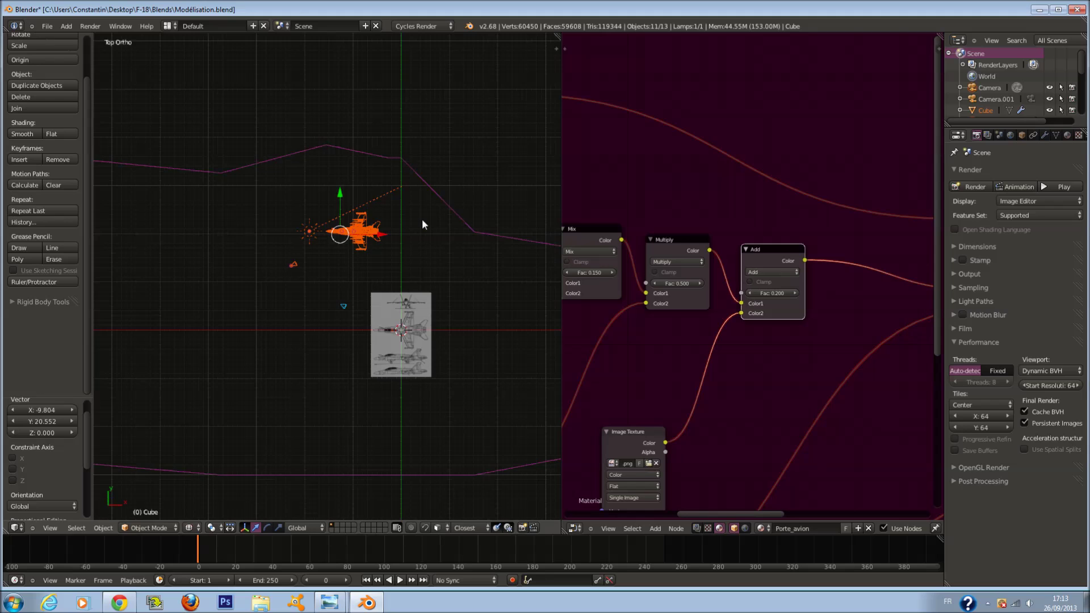
key(g)
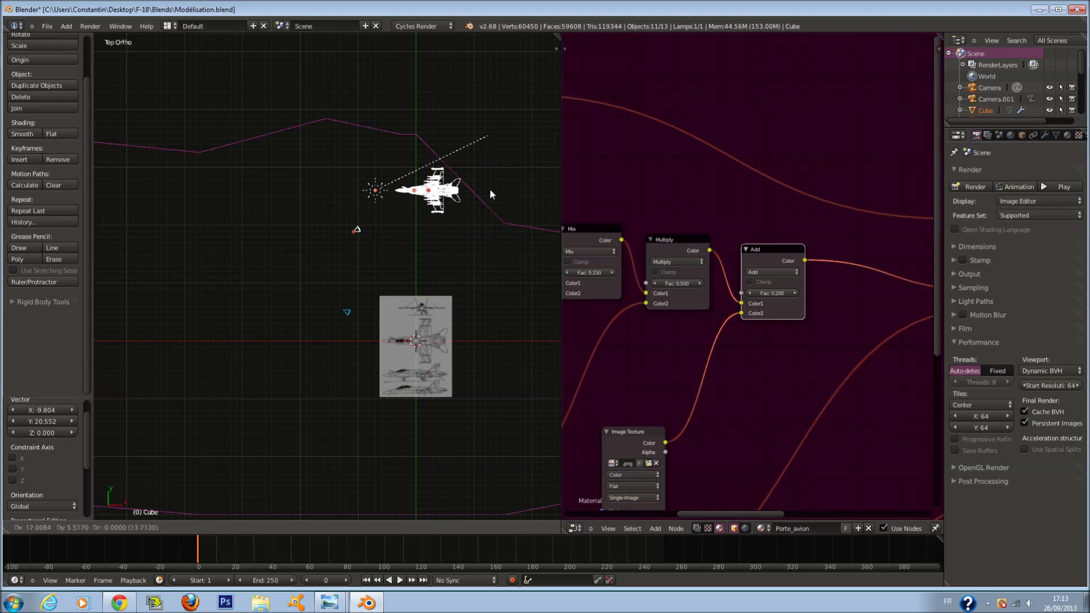
click(490, 188)
key(KP_0)
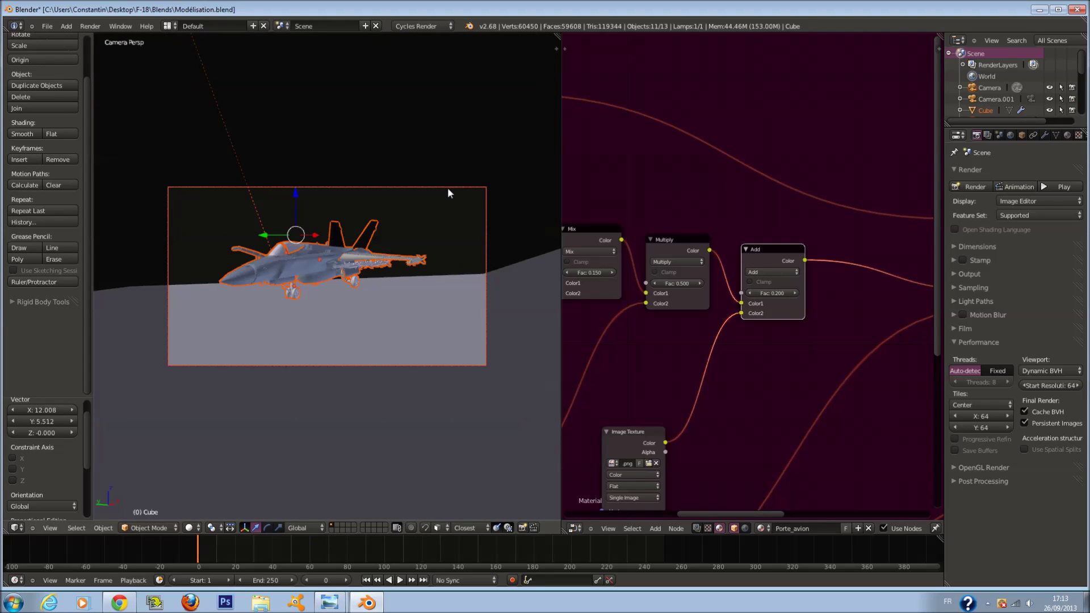
Step: Preview the aircraft and deck markings through the camera in Material shading
click(187, 528)
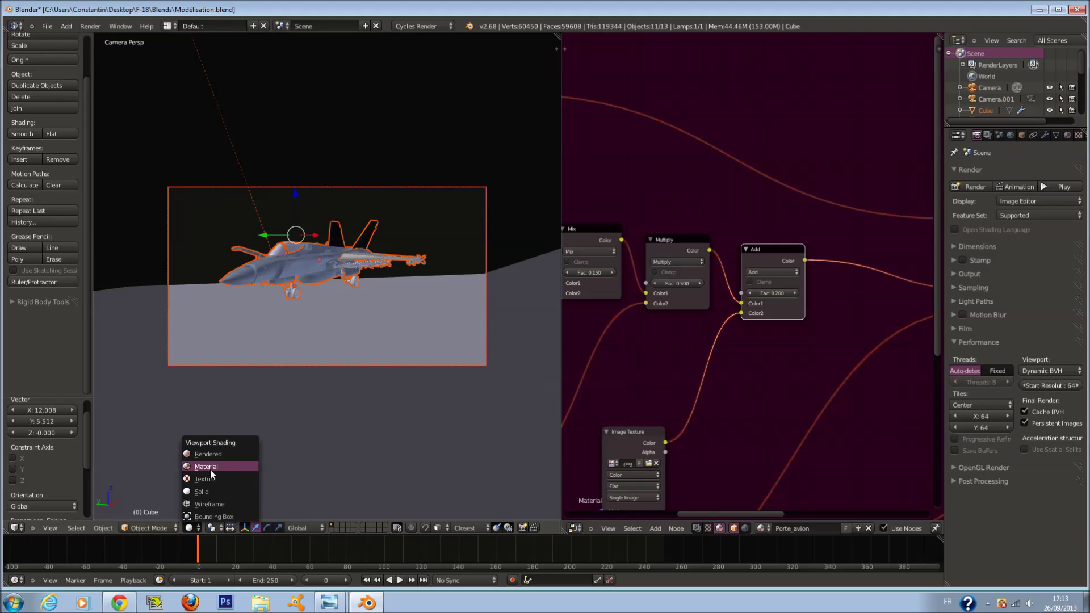
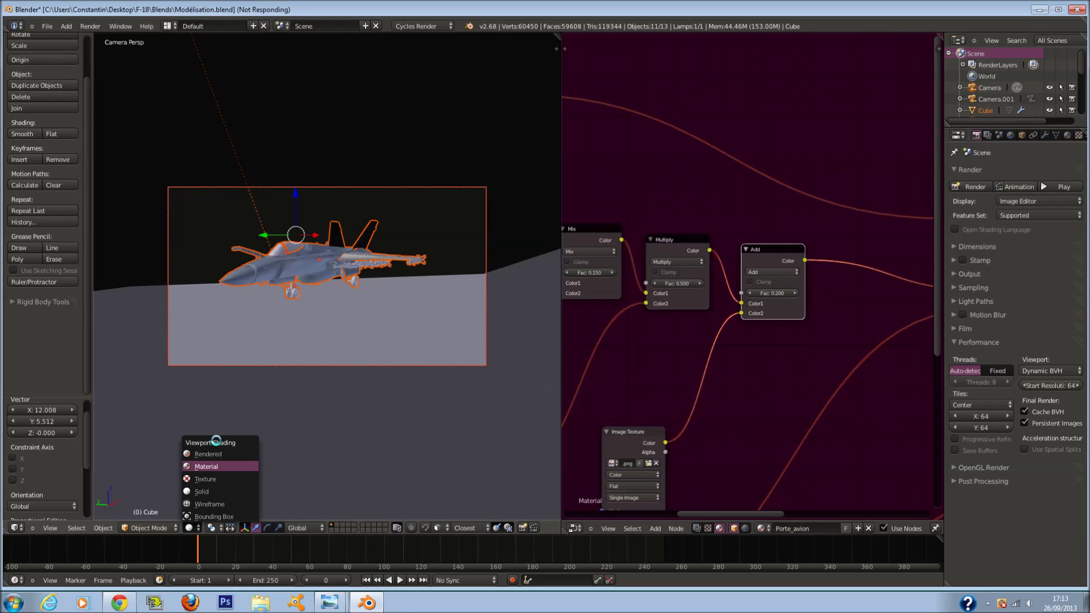
scroll(254, 435, up, 3)
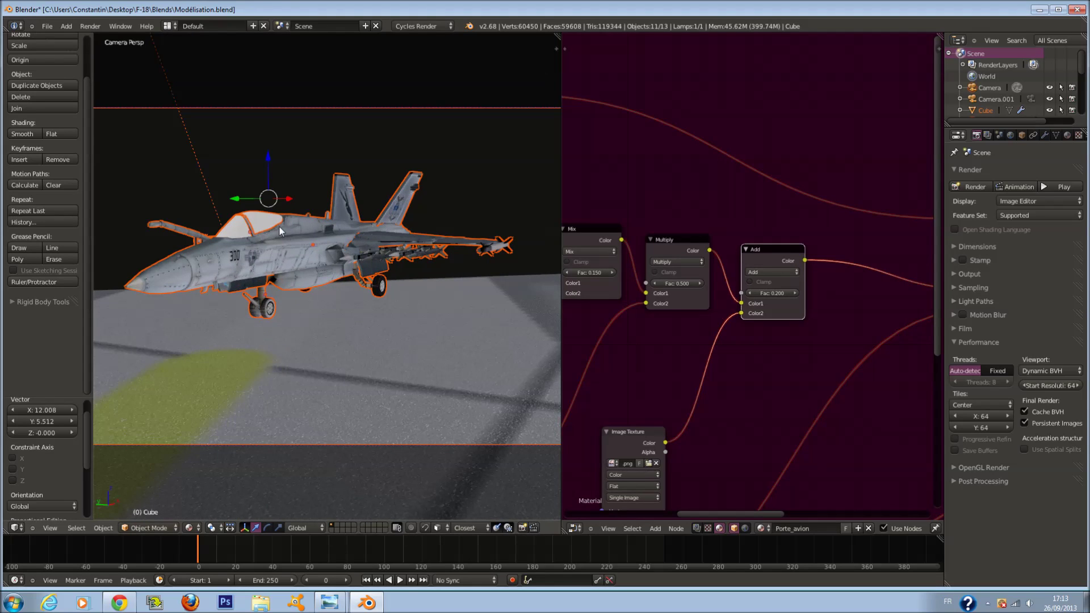
scroll(279, 230, down, 2)
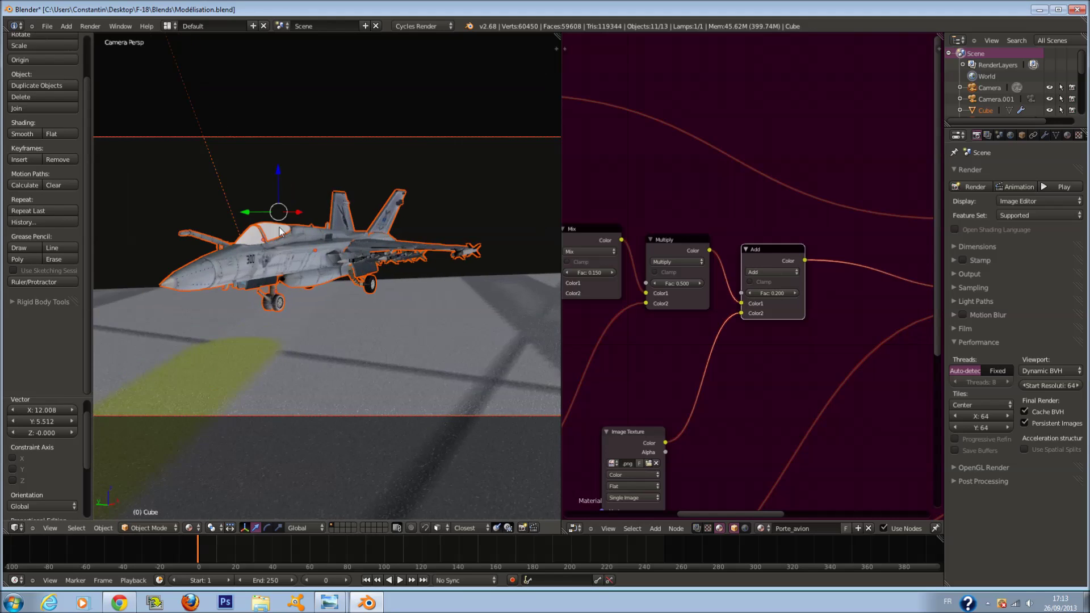
Step: Select only the aircraft parts in the front wireframe view, without the lamp and camera
key(KP_1)
key(z)
ctrl+scroll(245, 230, up, 7)
scroll(244, 231, up, 5)
ctrl+scroll(315, 251, down, 4)
scroll(316, 251, up, 6)
key(a)
key(c)
mouse_move(264, 246)
mouse_down()
mouse_move(250, 233)
mouse_move(411, 245)
mouse_up()
right_click(411, 245)
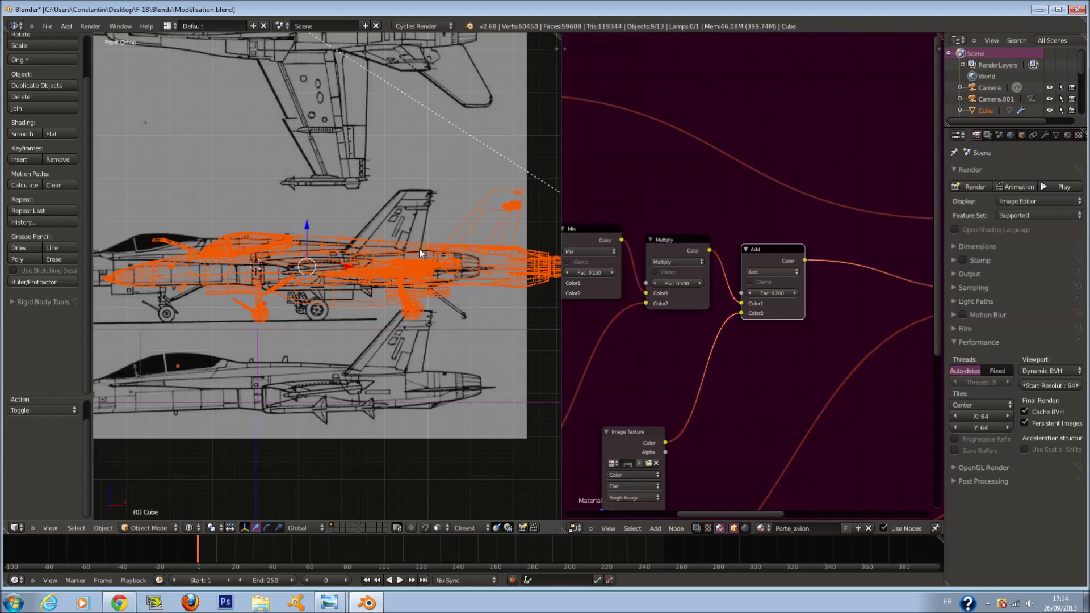
Step: Lower the aircraft about 0.166 along Z, rotate it about 1.1° in front view, and return to the solid camera view
scroll(368, 243, up, 2)
drag(298, 224, 380, 243)
key(r)
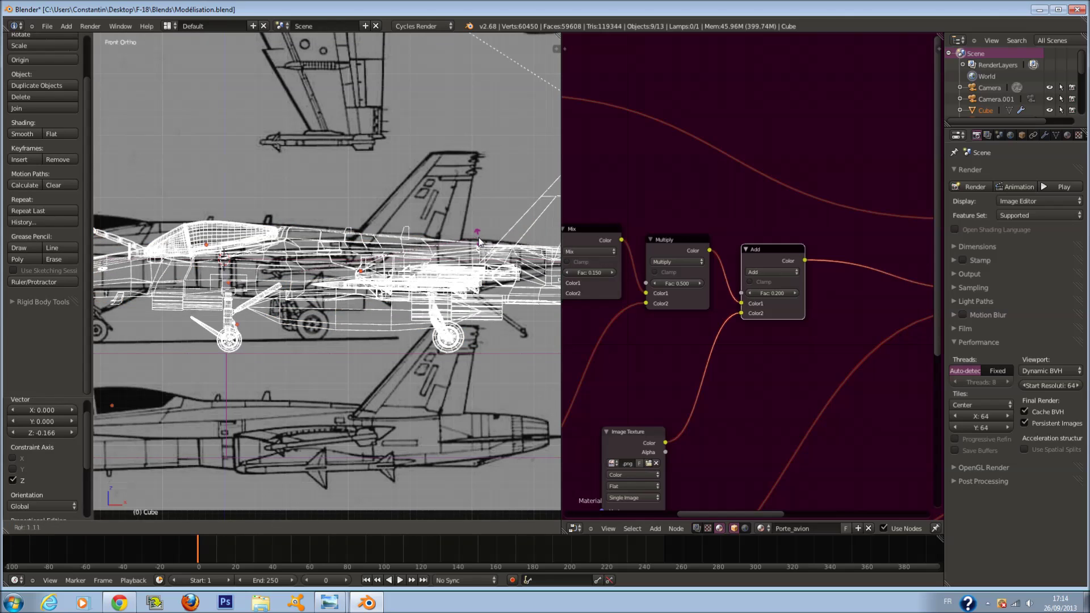
click(479, 242)
key(z)
key(KP_0)
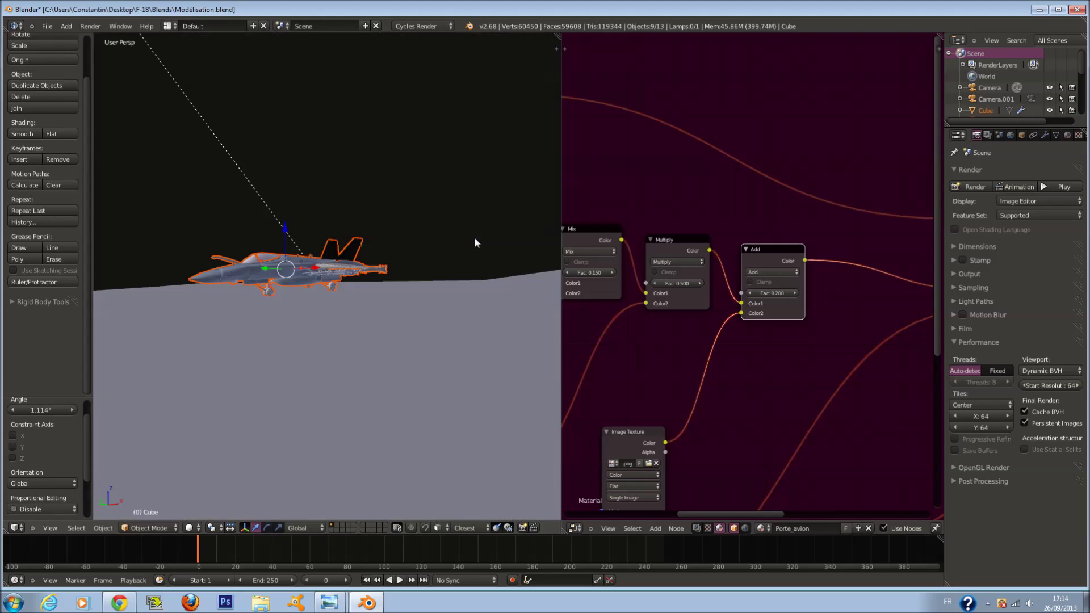
scroll(475, 236, down, 1)
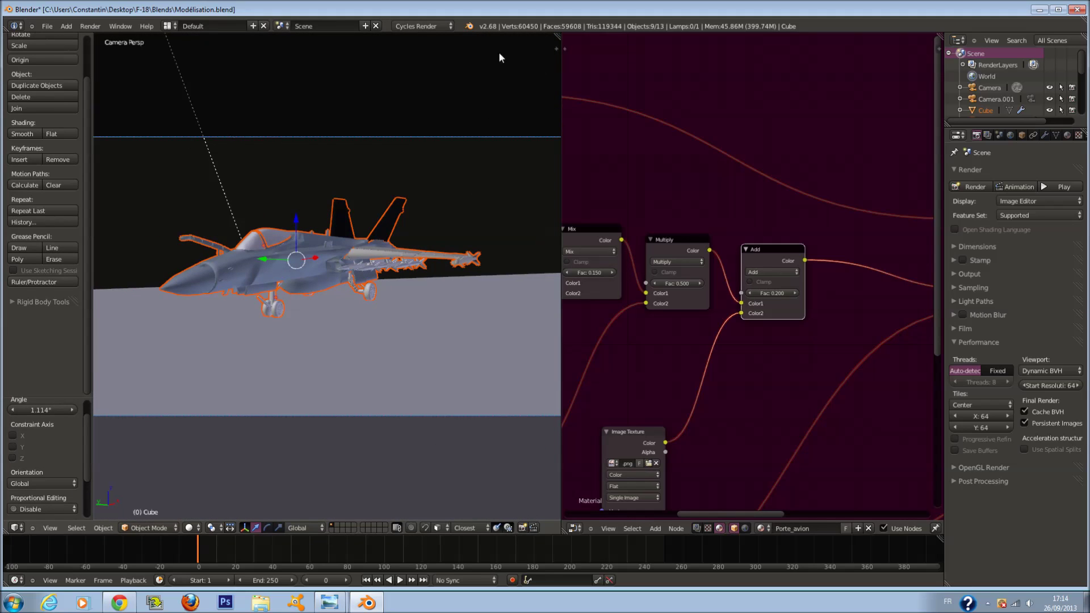
Step: Expand the 3D viewport over the node editor and select the active camera
drag(559, 37, 594, 125)
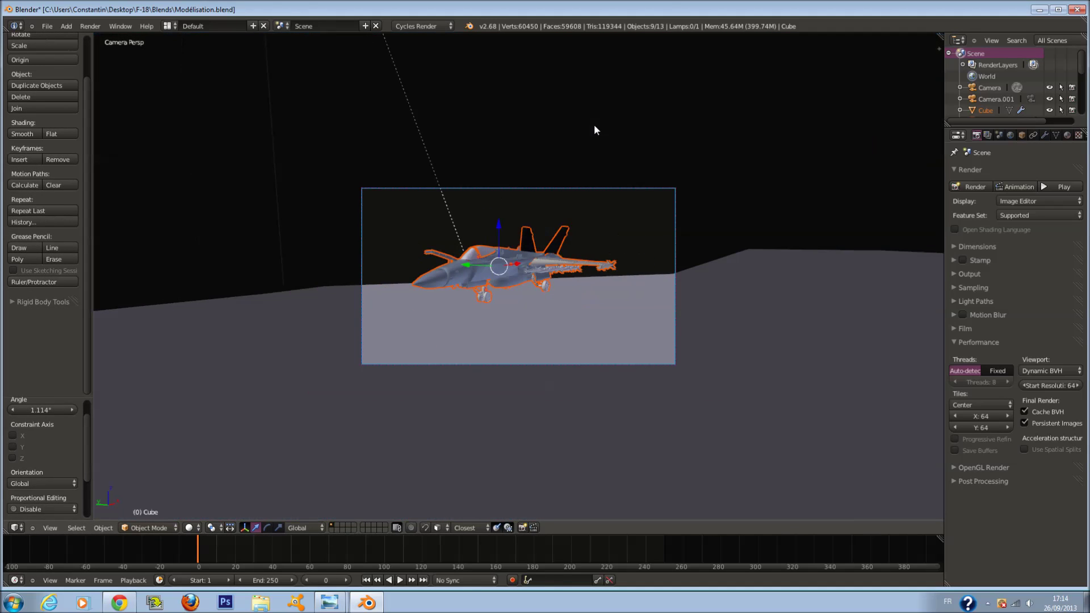
scroll(724, 247, up, 3)
key(a)
right_click(795, 193)
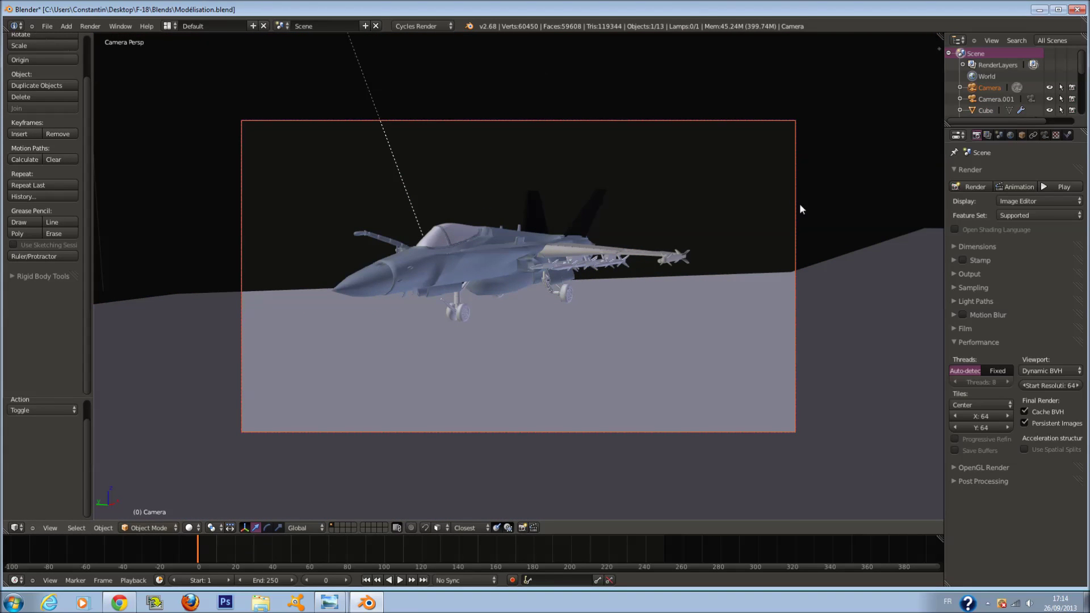
Step: Move the camera about -1.07 on X, 2.2 on Y and 0.67 on Z, and bring it closer to the aircraft along its local Z axis
key(g)
click(553, 136)
key(g)
middle_click(615, 346)
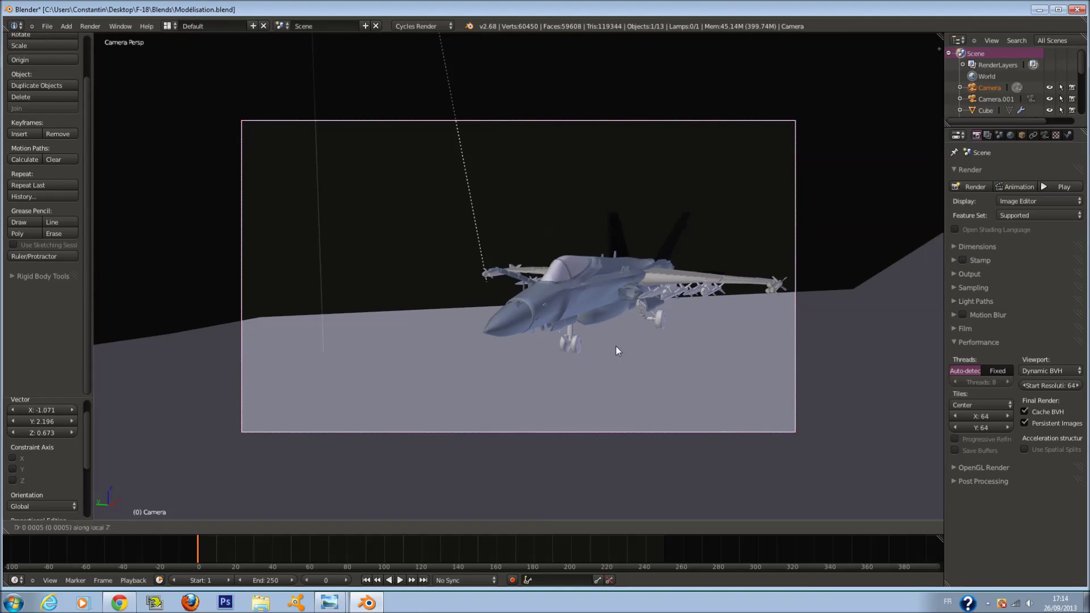
click(608, 258)
Step: Rotate the camera about -11.35° around the global Z axis and adjust its height along global Z
key(r)
key(z)
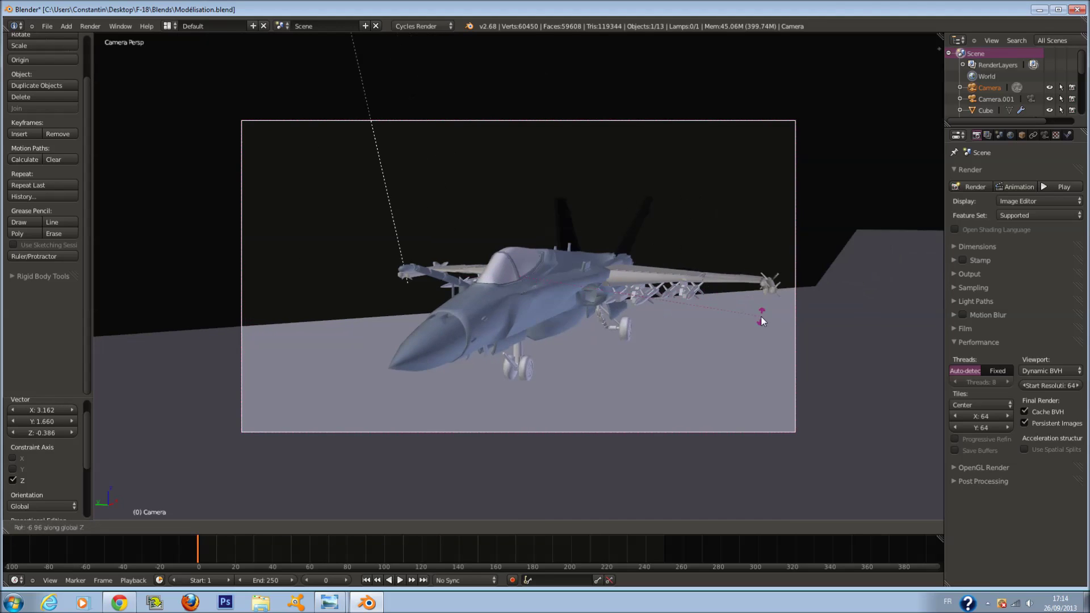
click(759, 324)
key(g)
key(z)
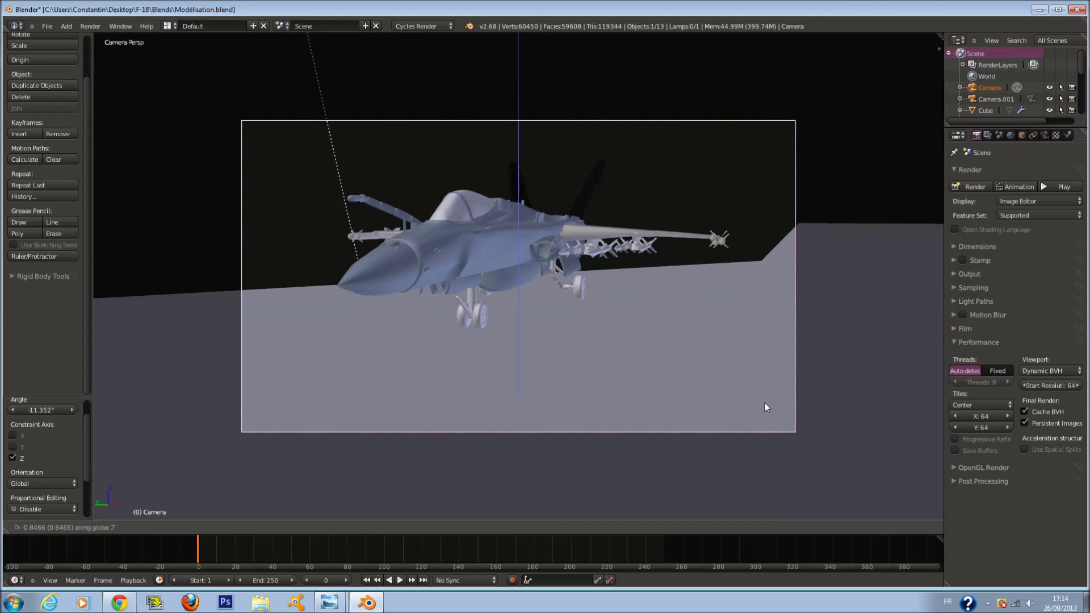
click(745, 353)
Step: Shift the camera by about -0.23 on X, 0.93 on Y and 0.41 on Z to reframe the aircraft
key(g)
key(z)
key(z)
click(621, 382)
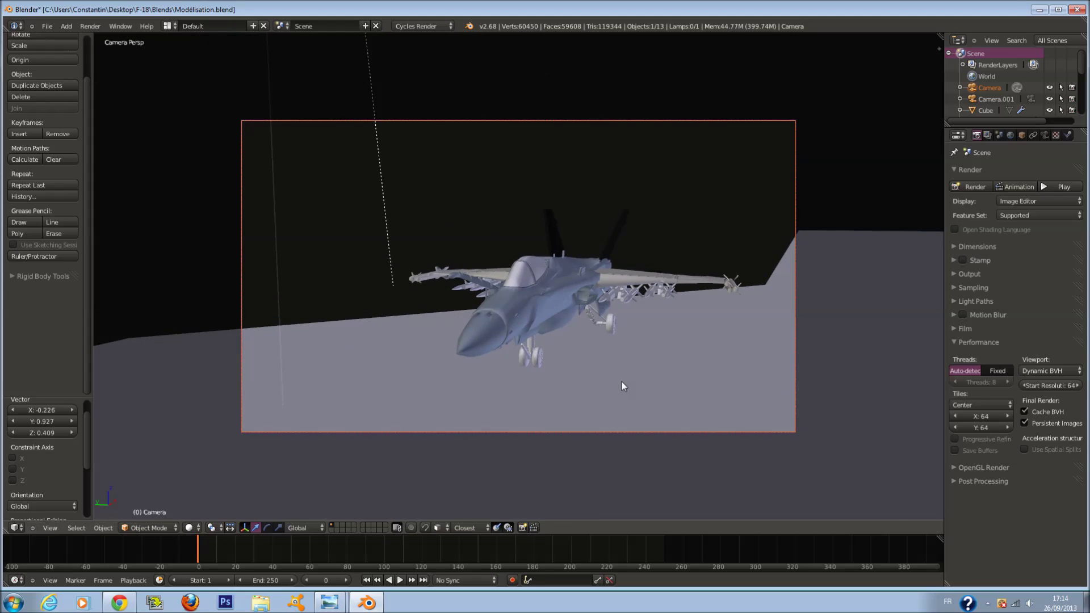
Step: Trackball-rotate the camera by about 10.9° and 2.3°, and readjust its position along global Z
key(r)
key(r)
click(624, 392)
key(g)
key(z)
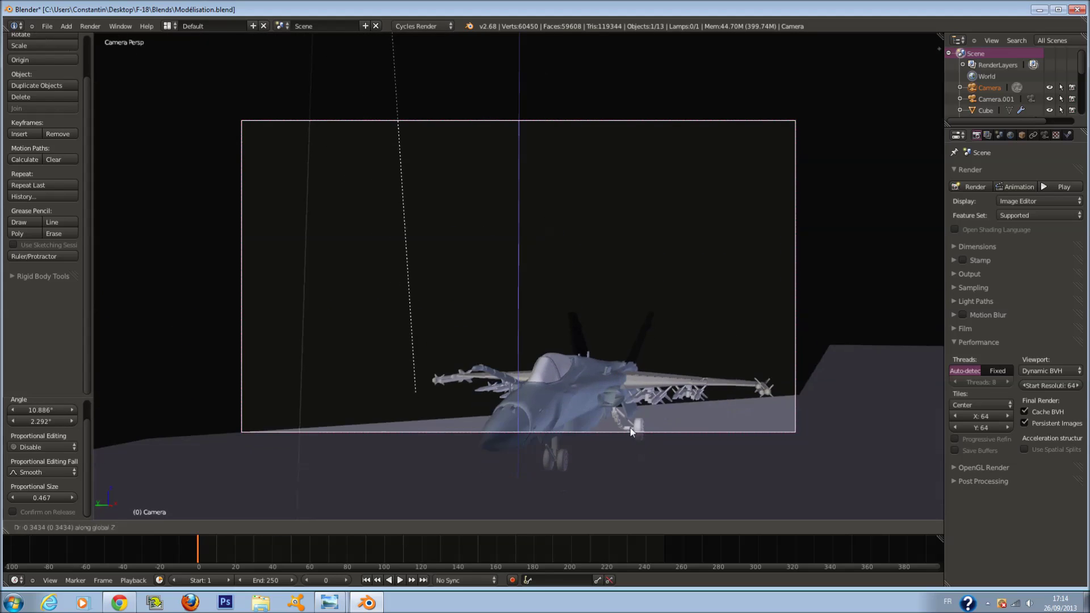
click(688, 564)
Step: Hide the camera, reveal it again, and restore the view through it as the active camera
key(h)
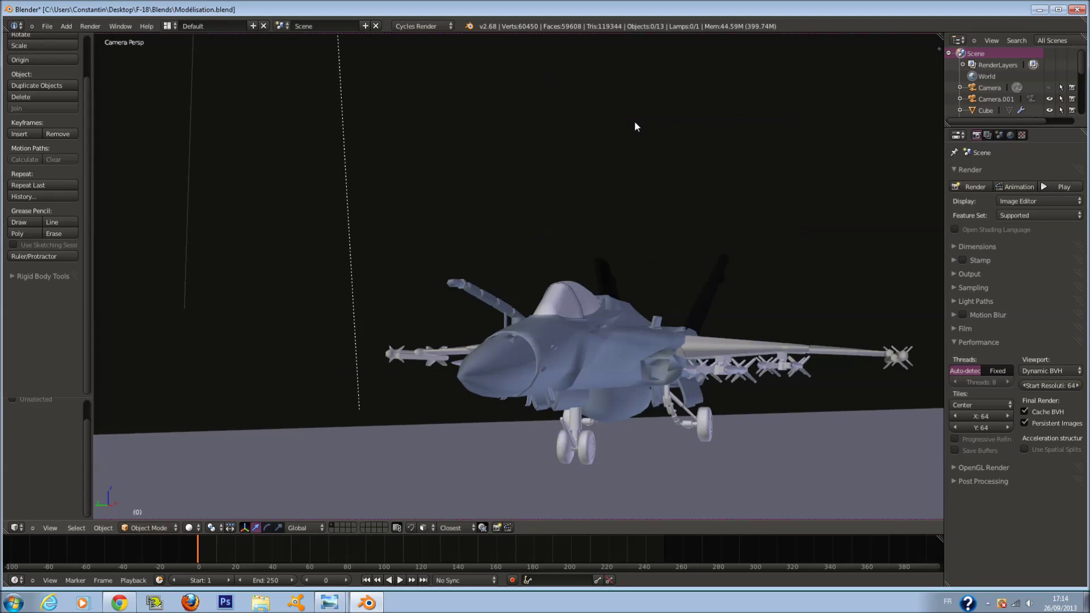
key(a)
key(a)
middle_drag(663, 125, 693, 321)
key(a)
key(a)
scroll(686, 316, down, 1)
key(KP_0)
key(z)
key(alt+h)
key(KP_Decimal)
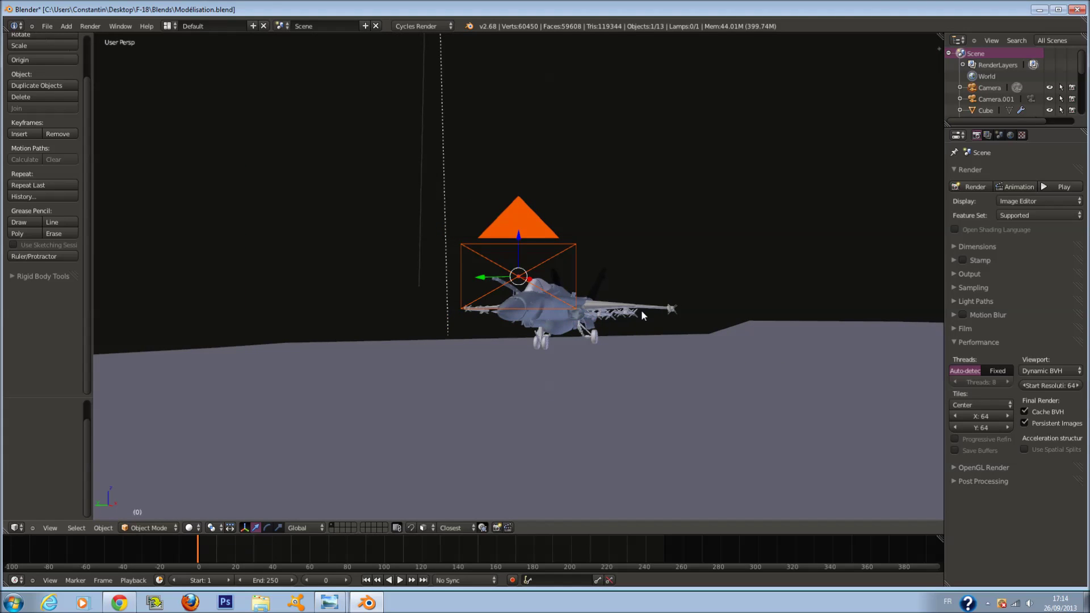
key(ctrl+KP_0)
Step: Move the camera along the global X axis and select it again
key(g)
key(x)
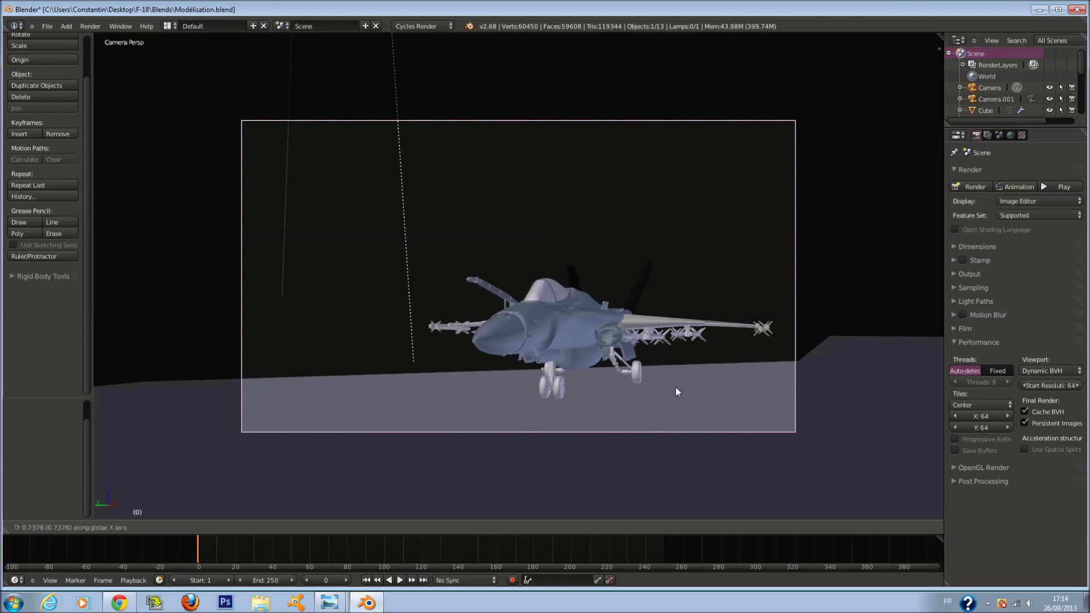
click(535, 133)
scroll(545, 149, down, 2)
key(a)
right_click(633, 190)
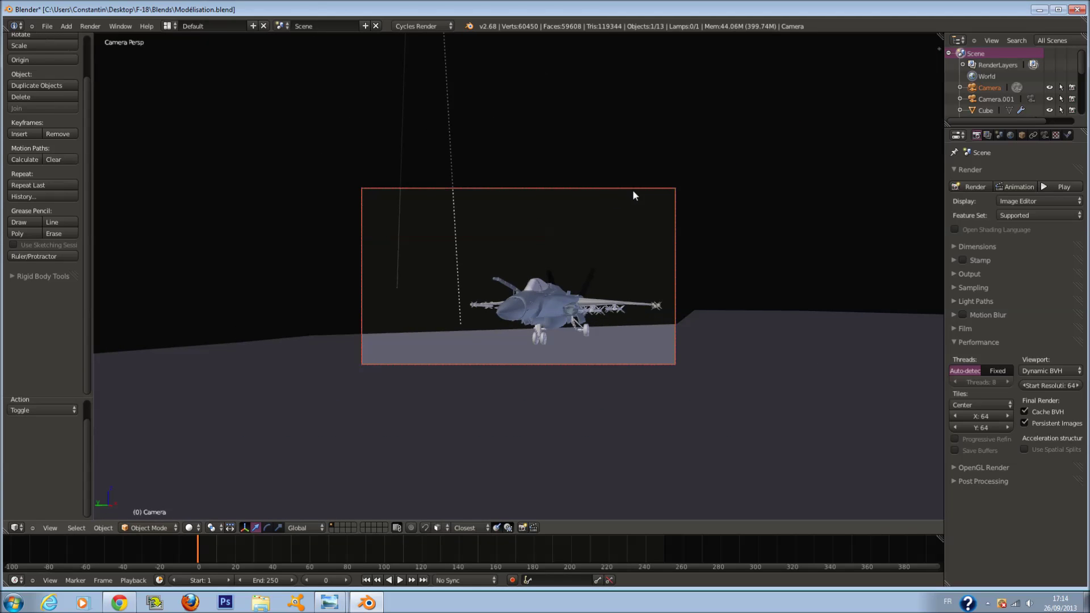
Step: Move the camera along its local Z axis to reframe the aircraft, and clear the selection
key(KP_0)
key(KP_0)
key(g)
key(z)
key(z)
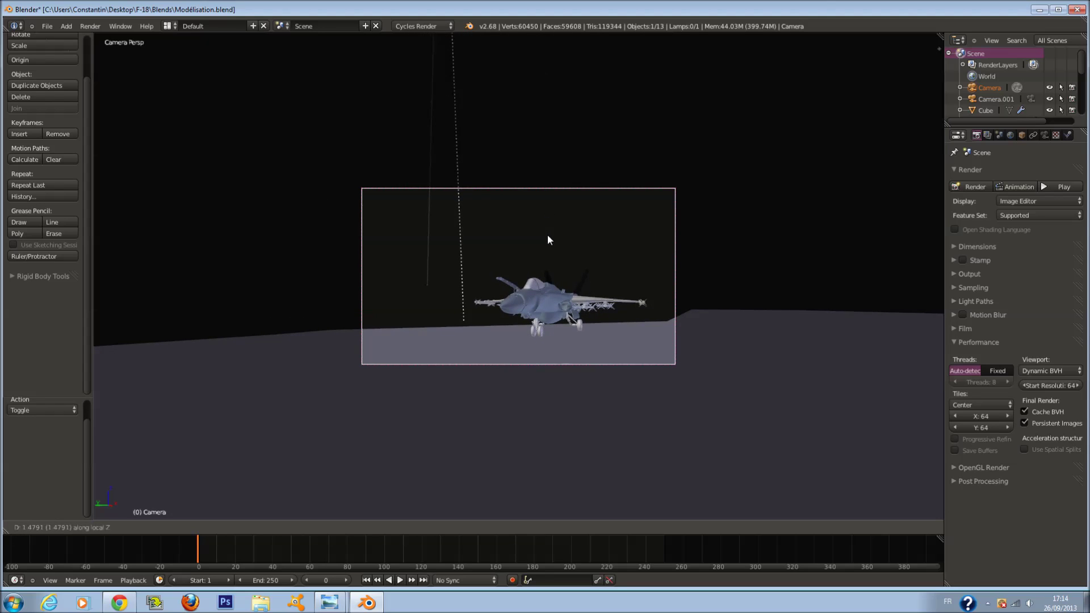
click(547, 211)
scroll(547, 211, up, 3)
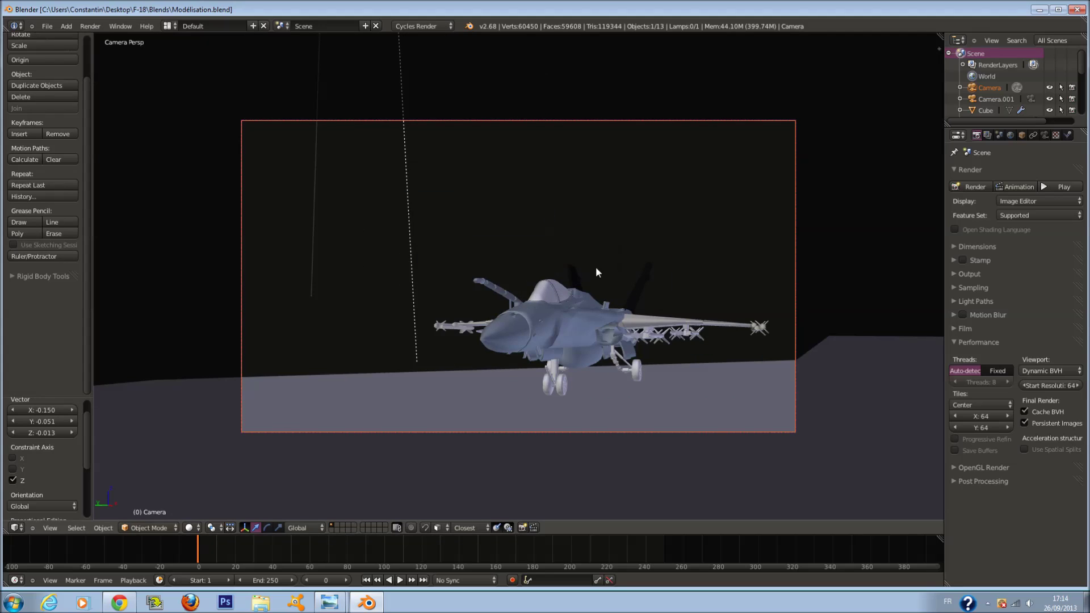
key(a)
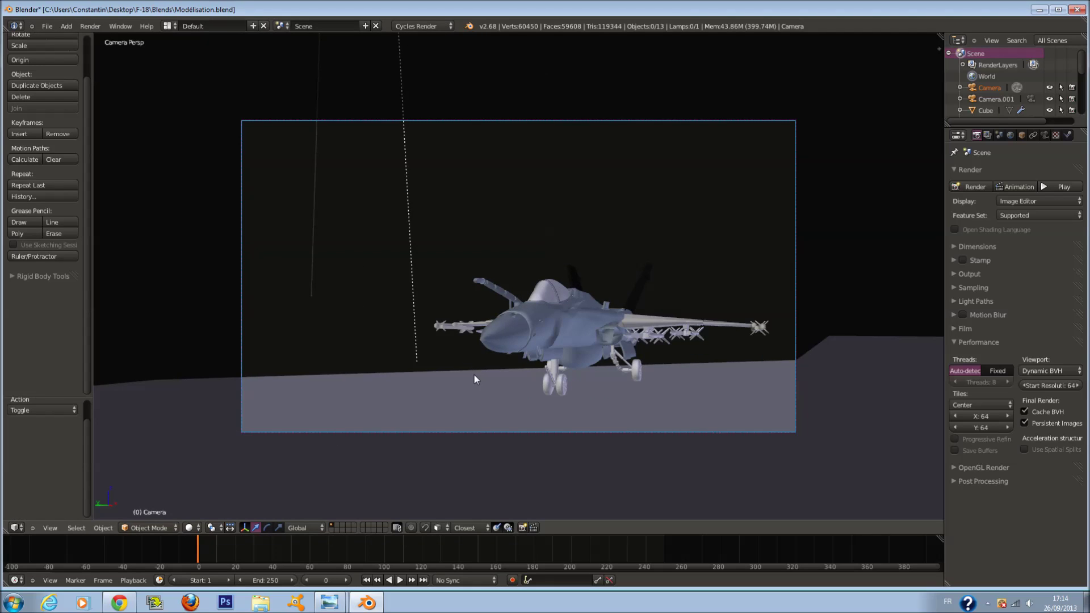
Step: In a top orthographic wireframe view, rotate the sun lamp and move it about 28.74 on X and 27.69 on Y
scroll(476, 371, down, 6)
key(KP_7)
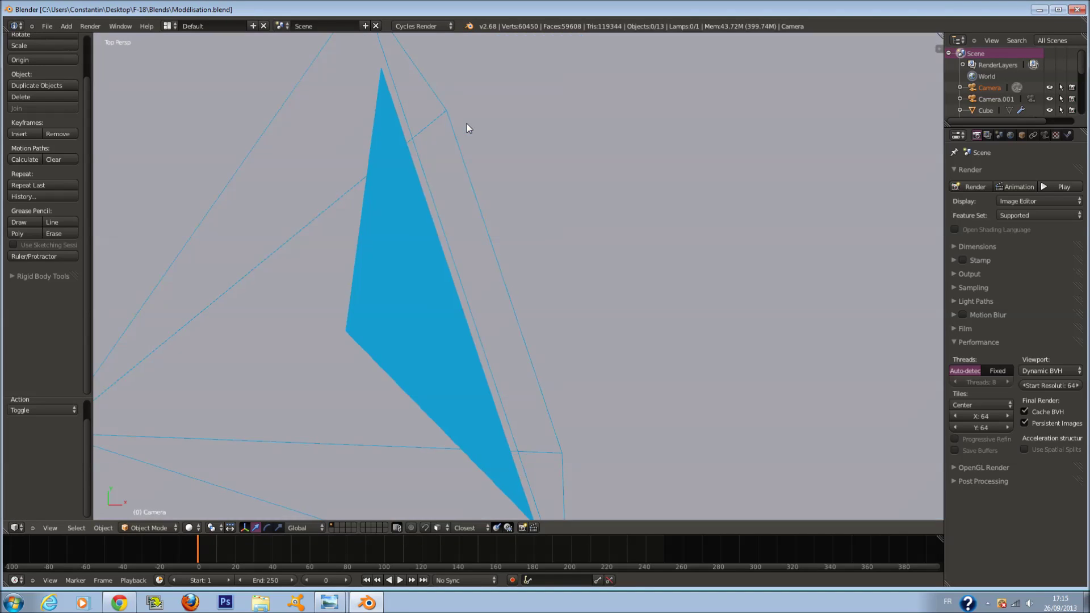
scroll(469, 124, down, 8)
key(KP_5)
scroll(472, 123, down, 12)
key(z)
right_click(529, 264)
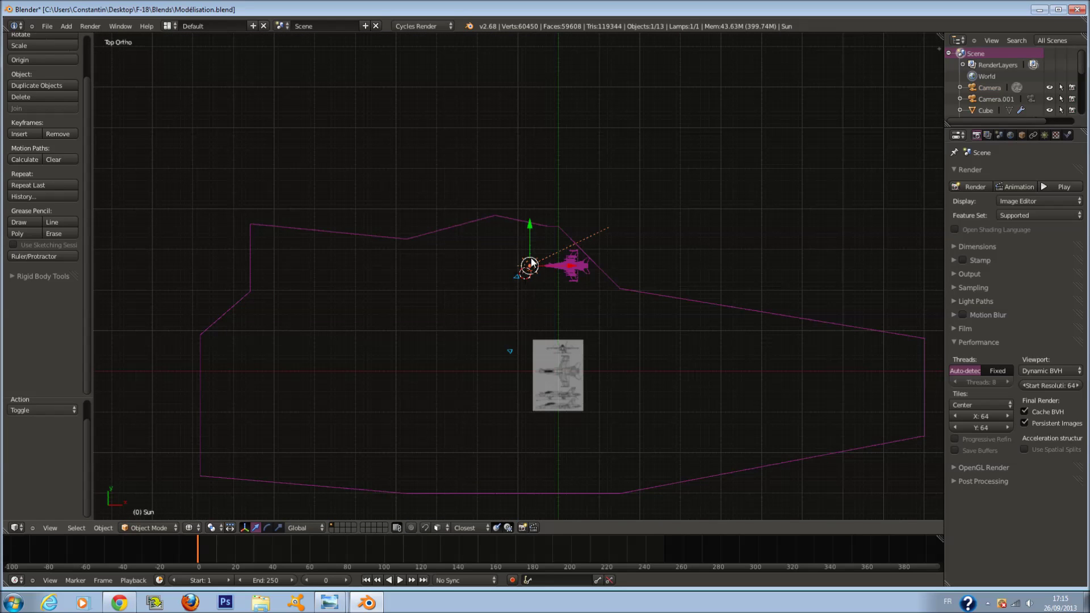
scroll(591, 210, up, 1)
key(r)
click(536, 390)
key(g)
click(672, 258)
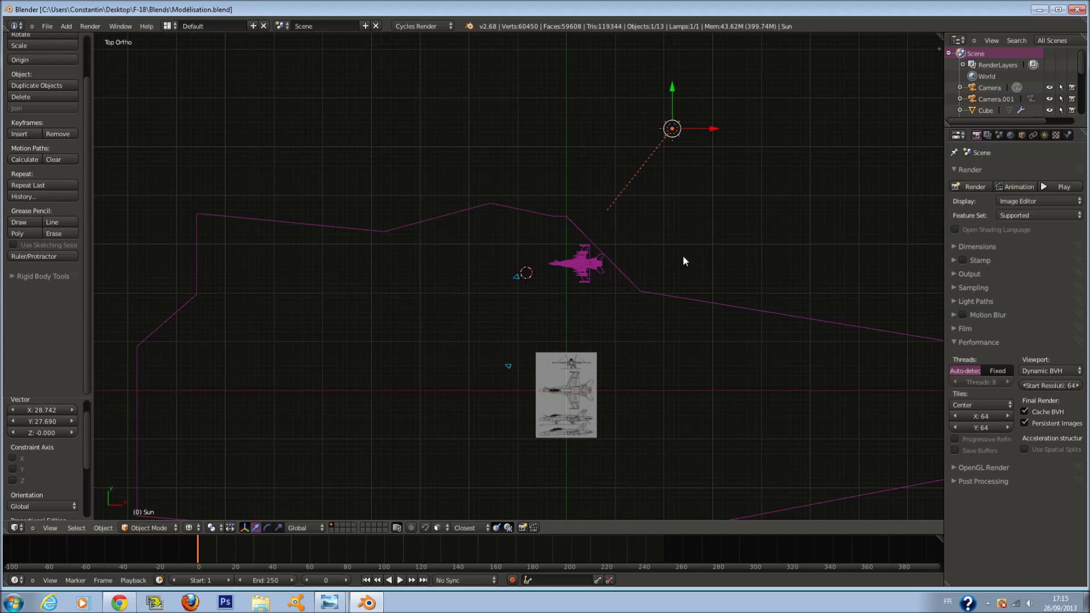
Step: Set the sun lamp's emission strength to 4 and shift its colour to a slightly warmer pale yellow
click(1044, 135)
click(1034, 333)
text(4)
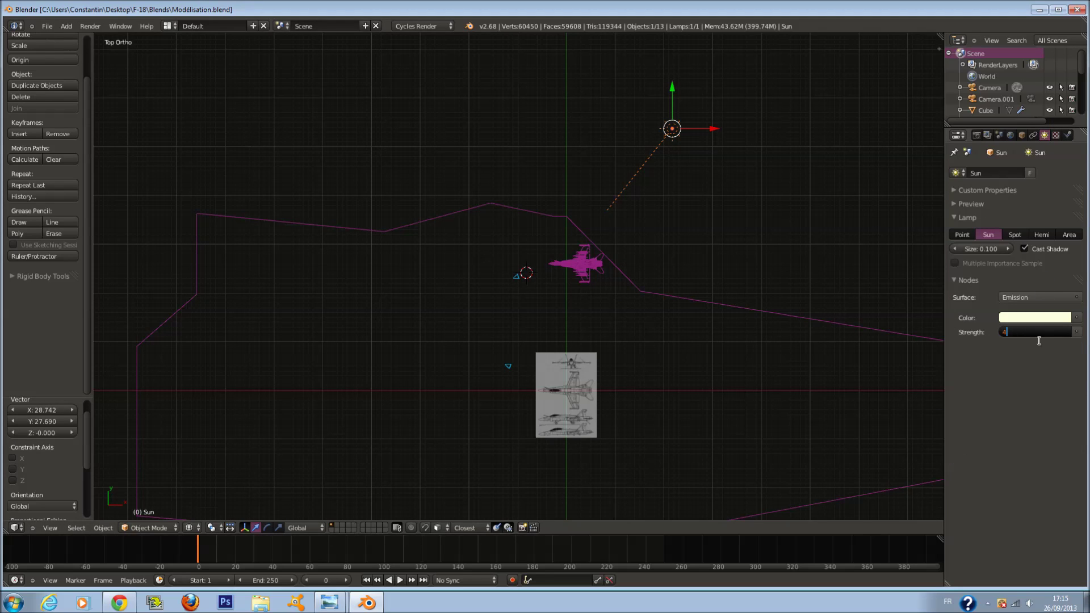
key(Return)
click(1034, 318)
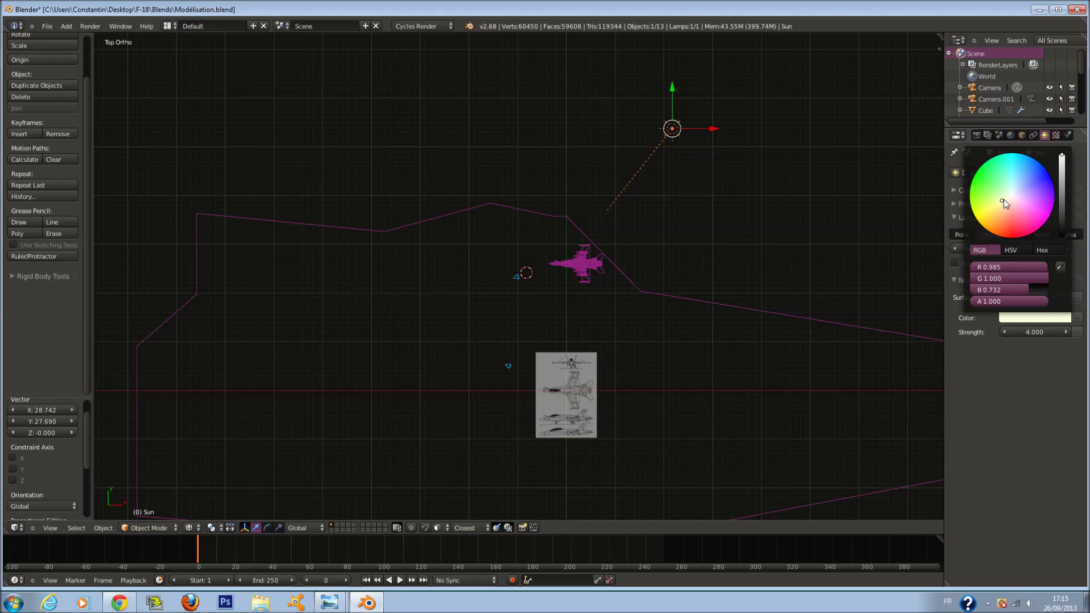
click(701, 203)
Step: Save the file over the existing one, and show an empty layer in a solid-shaded view centred on the origin
key(ctrl+s)
click(336, 525)
middle_drag(499, 397, 570, 339)
key(z)
key(ctrl+s)
click(572, 339)
key(shift+c)
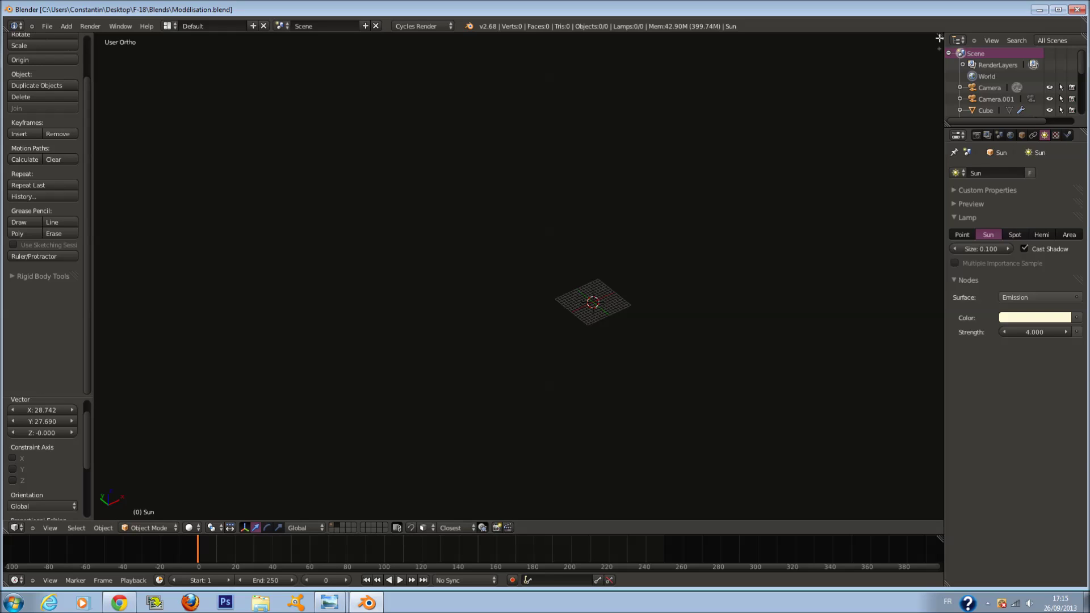
Step: Set the viewport shading to Rendered and split the 3D view, turning the new area into a Node Editor
click(189, 527)
click(211, 467)
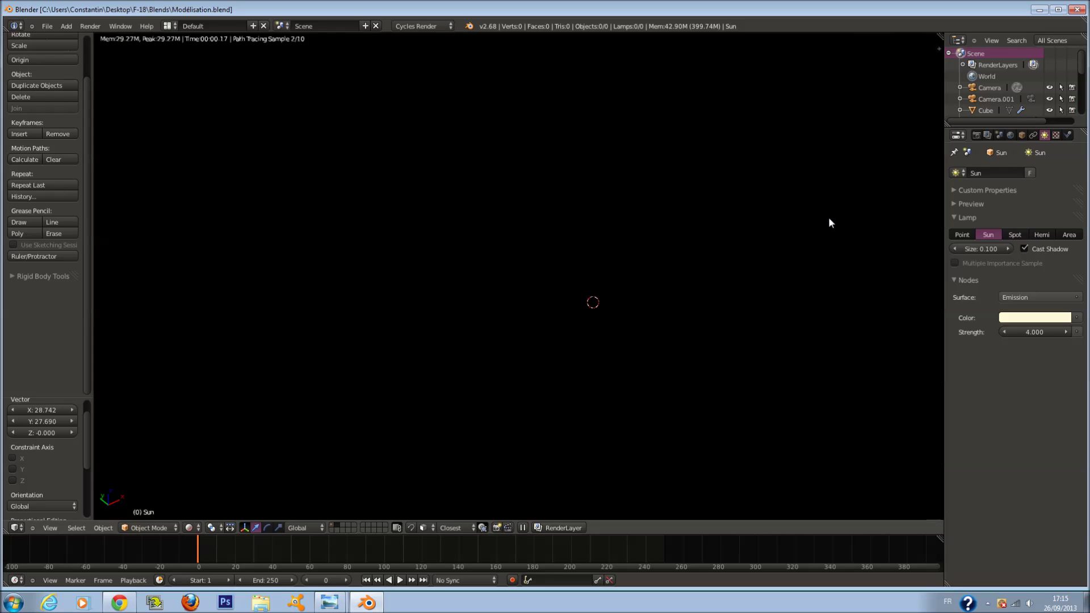
mouse_move(939, 38)
mouse_down()
mouse_move(488, 87)
mouse_move(442, 340)
mouse_move(445, 482)
mouse_up()
click(456, 527)
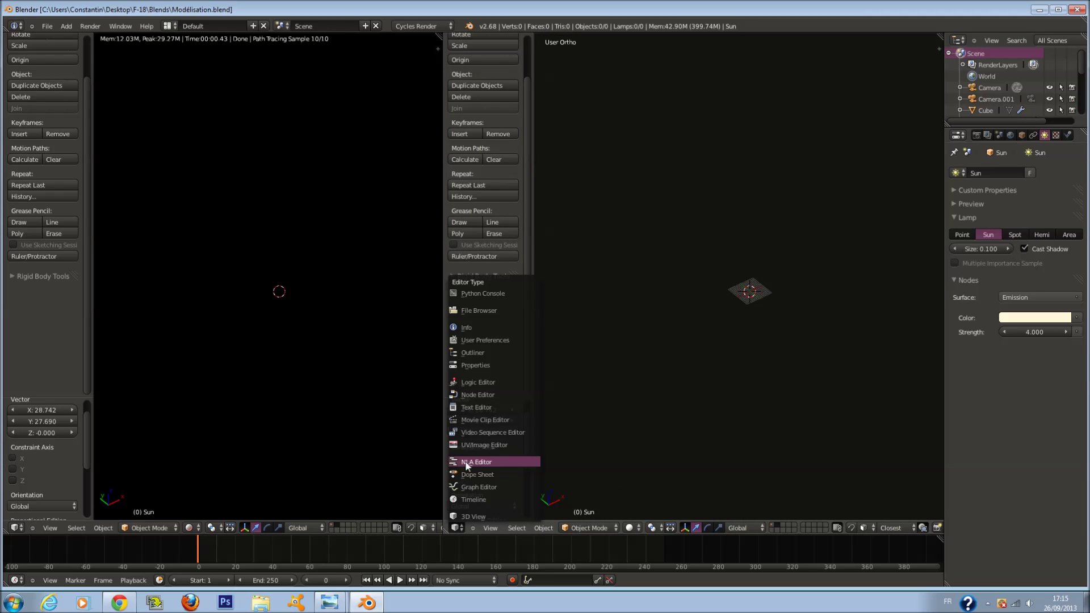
click(505, 388)
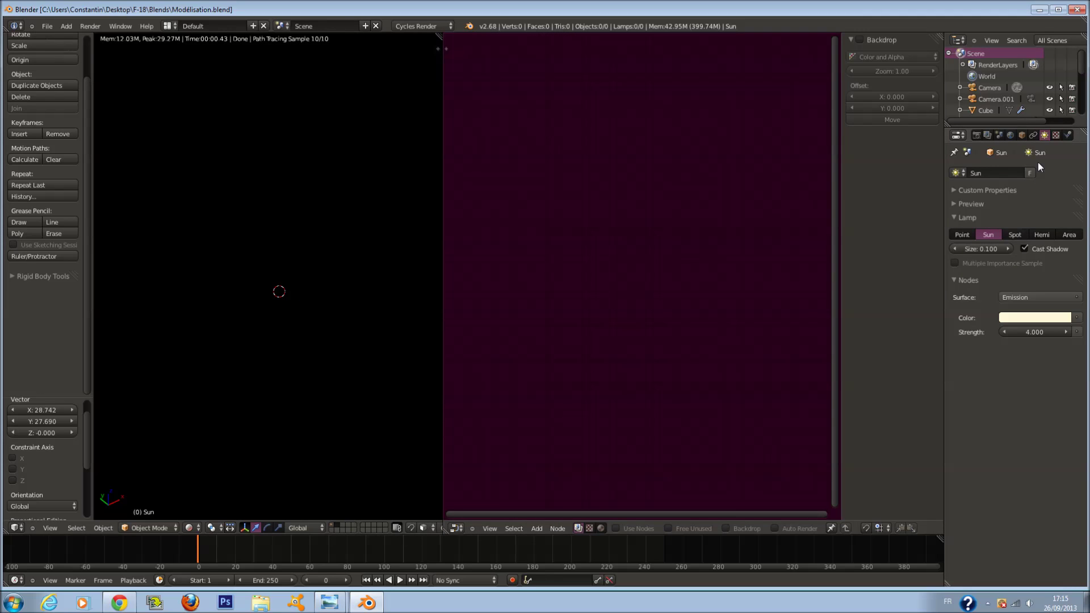
Step: Show the world's shader nodes and assign a Sky Texture to the Background colour
click(1011, 135)
click(1044, 235)
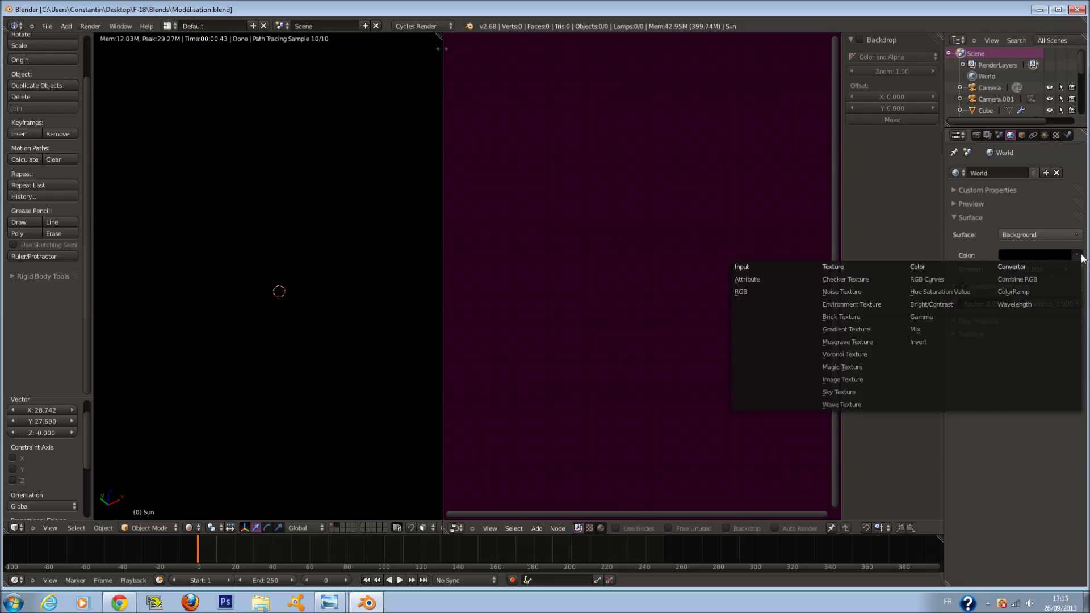
click(601, 528)
click(626, 528)
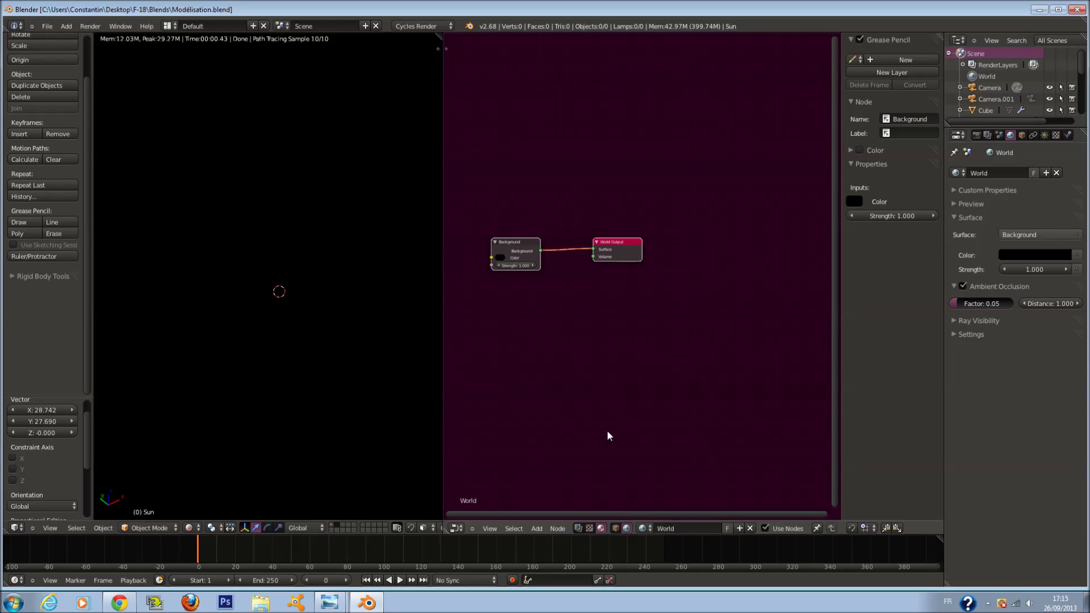
key(Home)
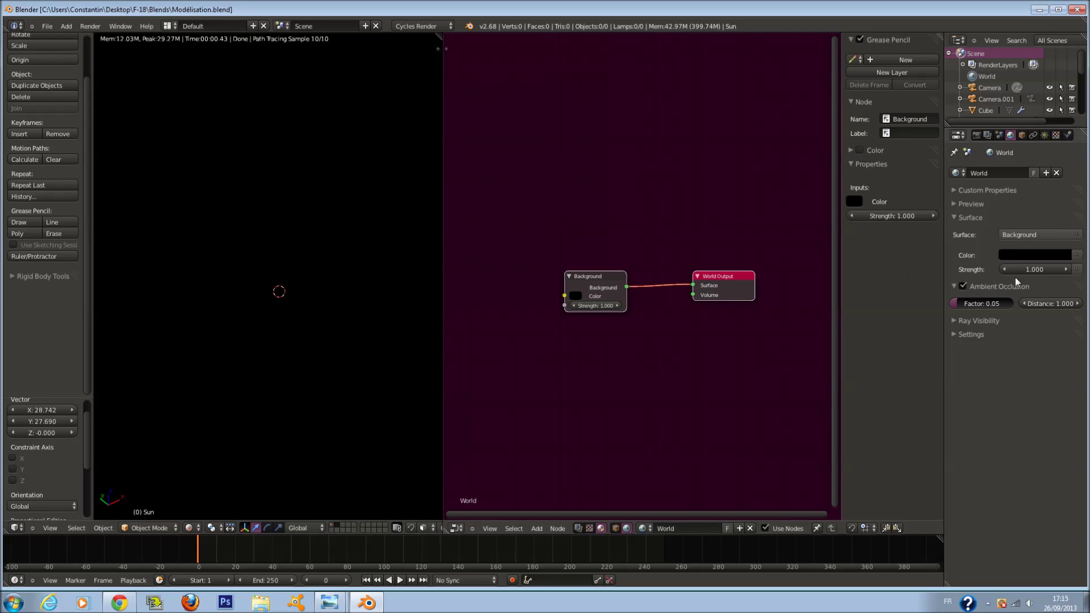
click(1076, 256)
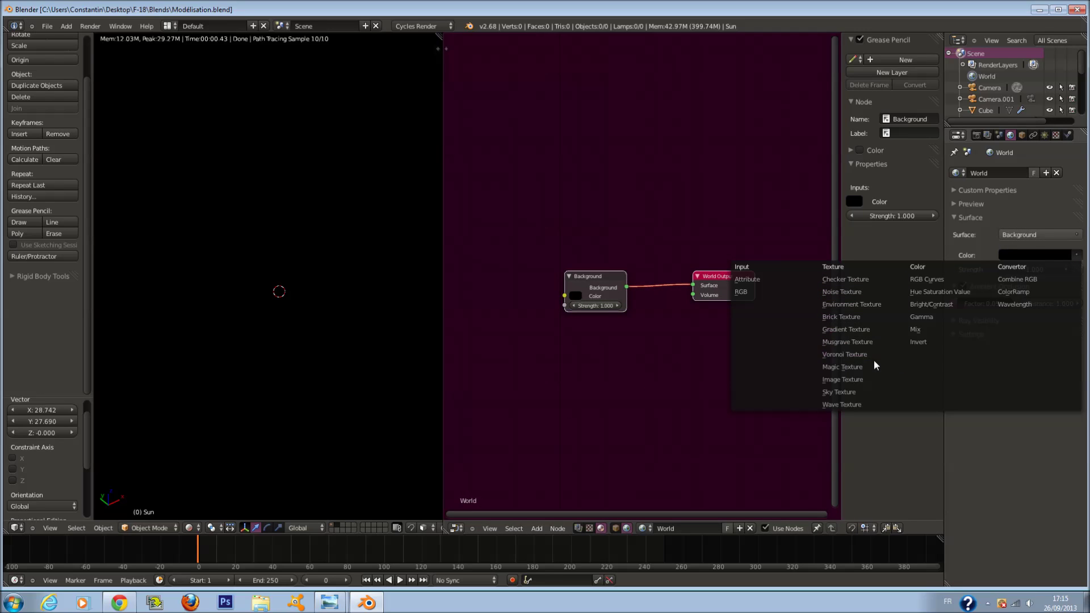
click(876, 392)
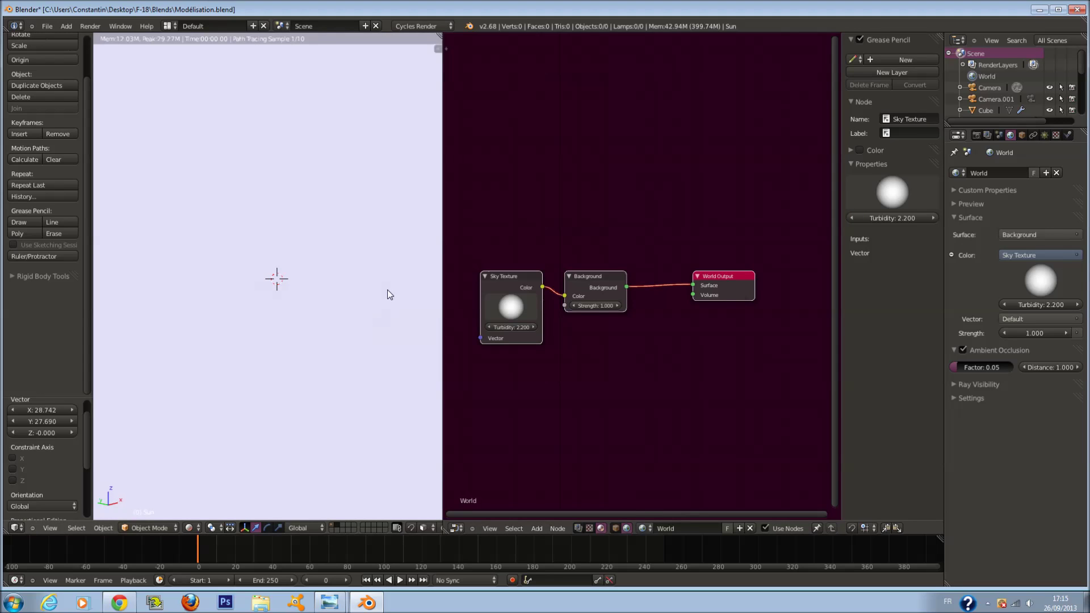
Step: View the rendered sky through the camera, and widen the 3D view while keeping the Sky Texture node in sight
key(KP_0)
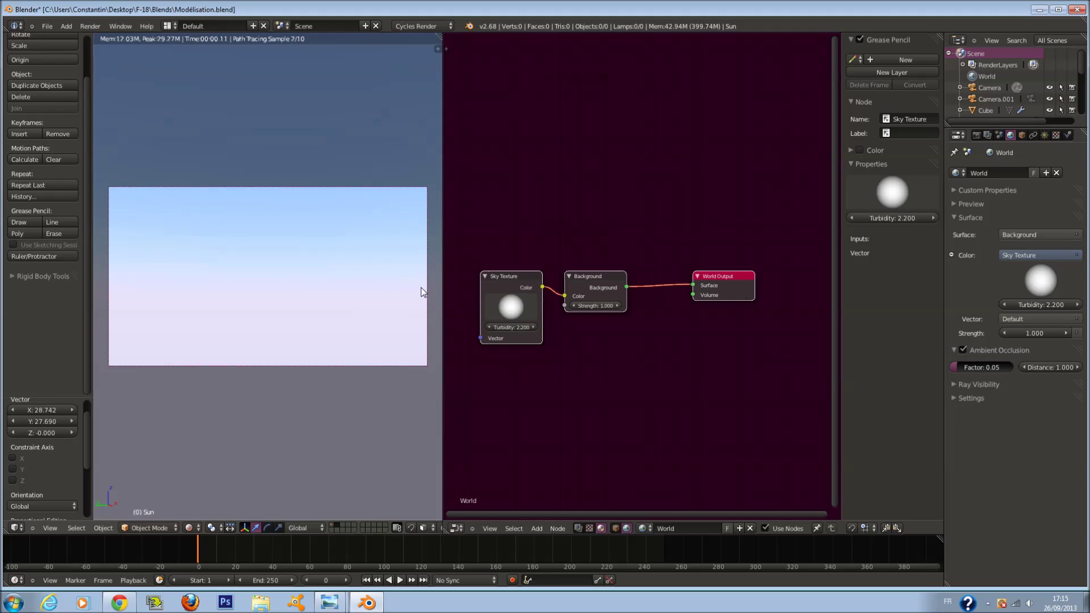
drag(443, 337, 557, 335)
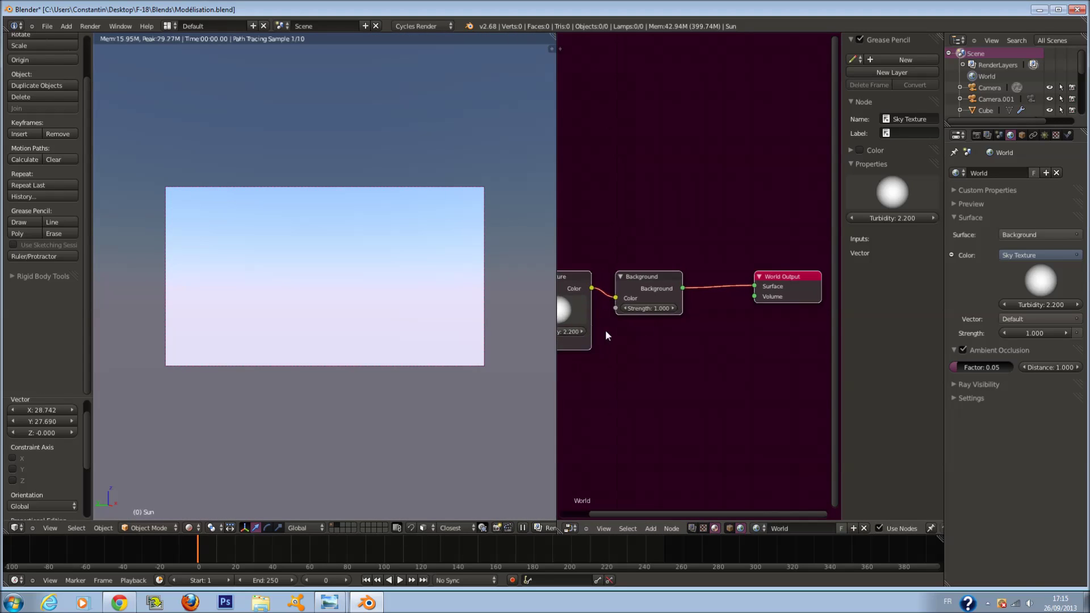
middle_drag(606, 331, 747, 333)
scroll(747, 332, up, 3)
Step: Try several sun directions on the Sky Texture node while checking the rendered sky
mouse_move(719, 323)
mouse_down()
mouse_move(633, 260)
mouse_move(747, 227)
mouse_move(737, 317)
mouse_move(675, 339)
mouse_move(677, 279)
mouse_move(709, 334)
mouse_move(726, 336)
mouse_move(746, 366)
mouse_up()
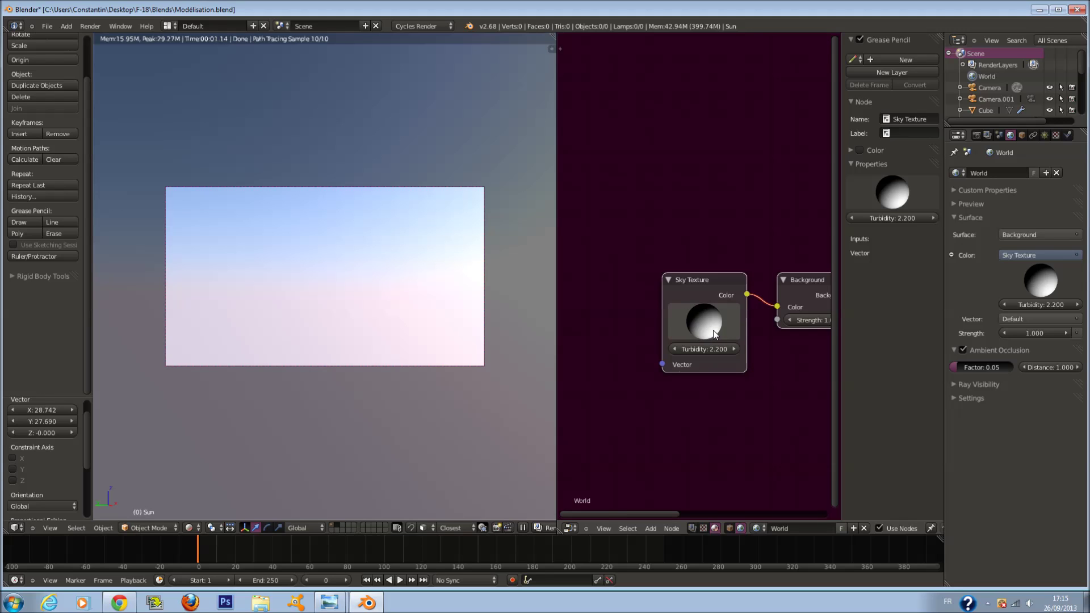
drag(714, 335, 695, 304)
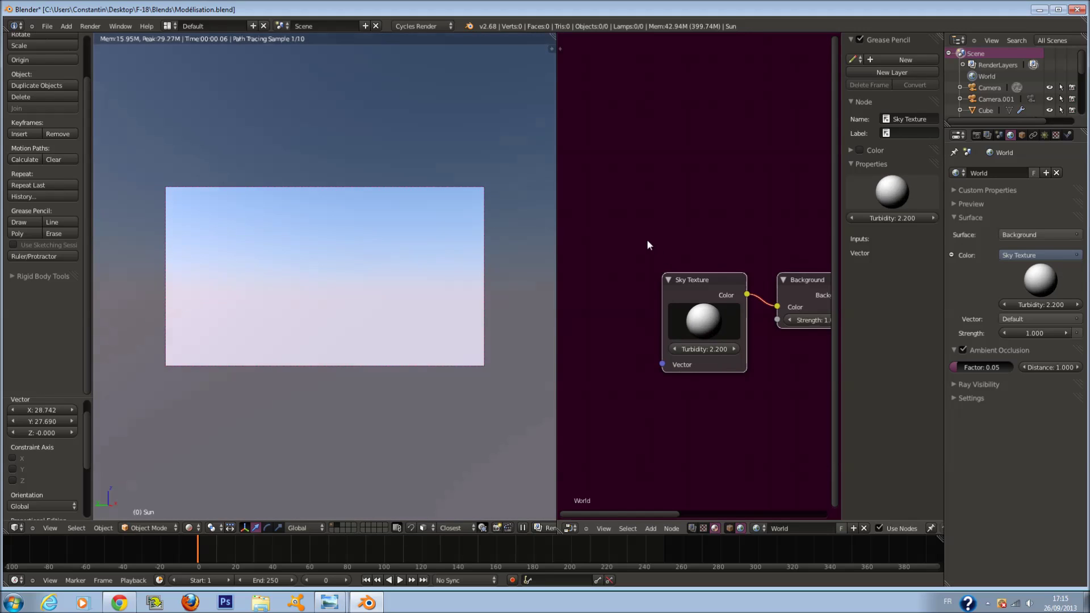
drag(636, 236, 713, 335)
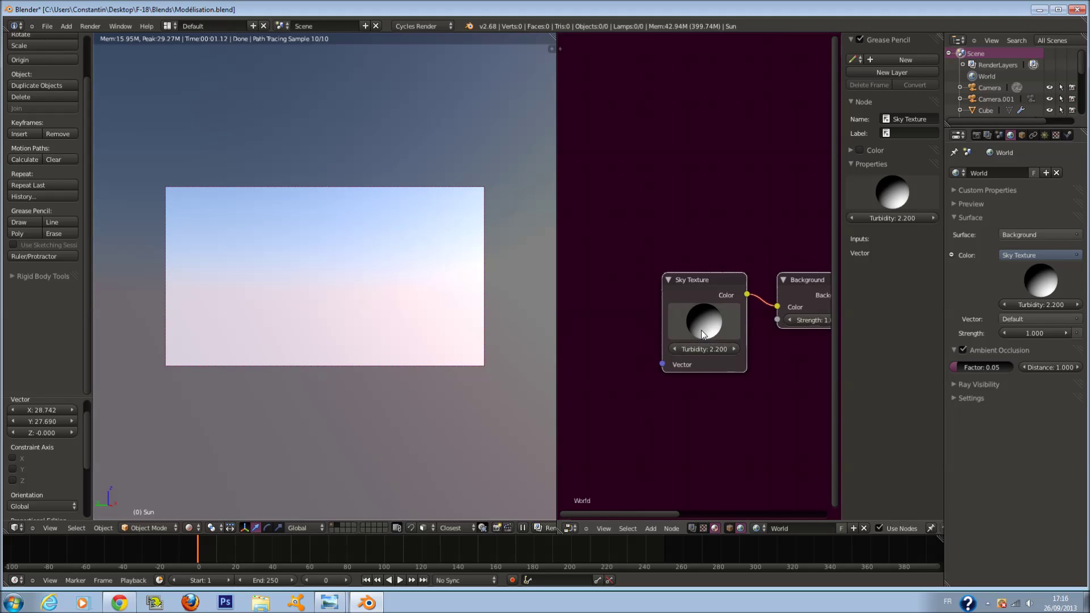
drag(706, 328, 705, 323)
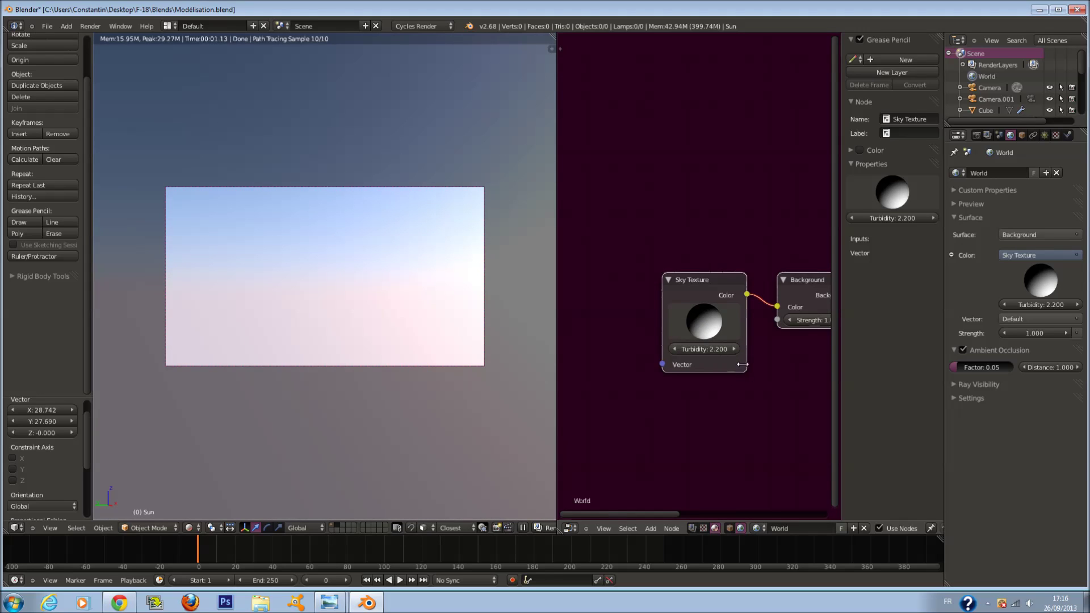
scroll(278, 168, down, 5)
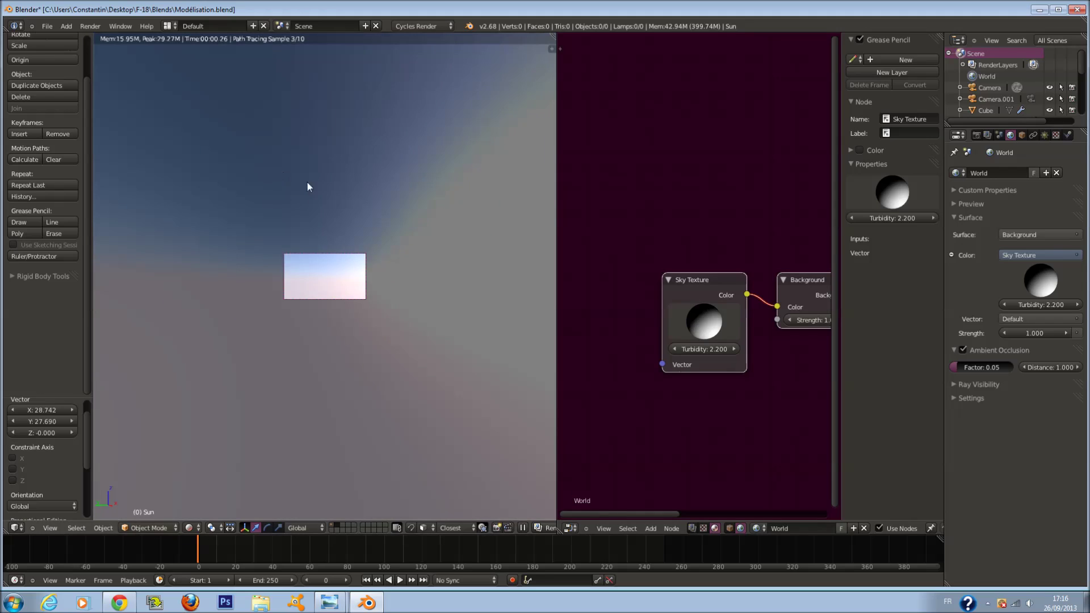
scroll(213, 94, up, 5)
Step: Rotate the Sky Texture's sun direction so the brightest part of the sky lies within the camera frame
drag(718, 323, 615, 202)
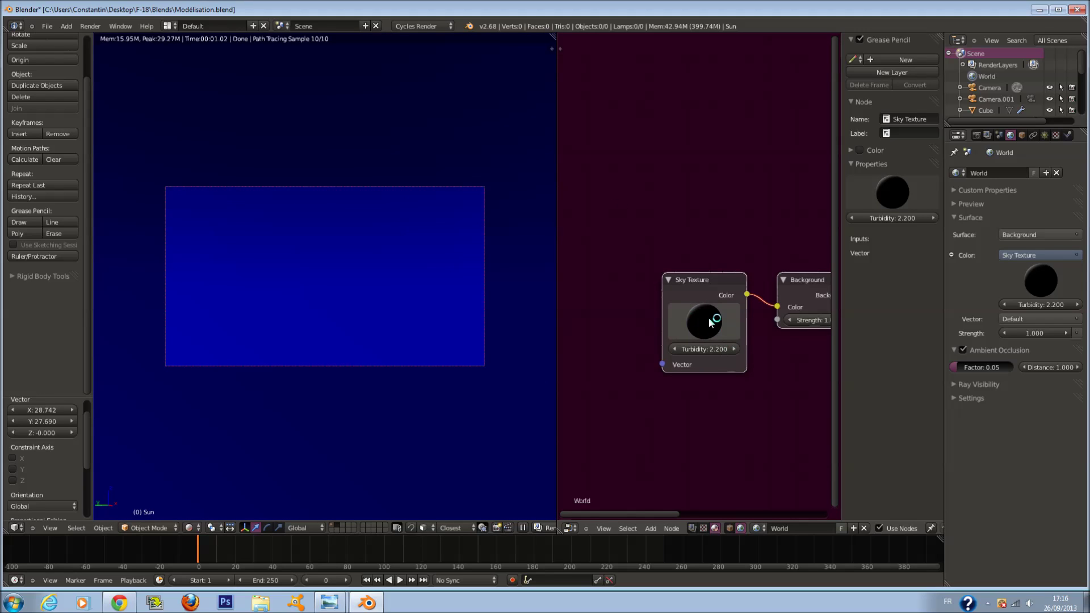
drag(696, 325, 729, 323)
drag(729, 343, 764, 304)
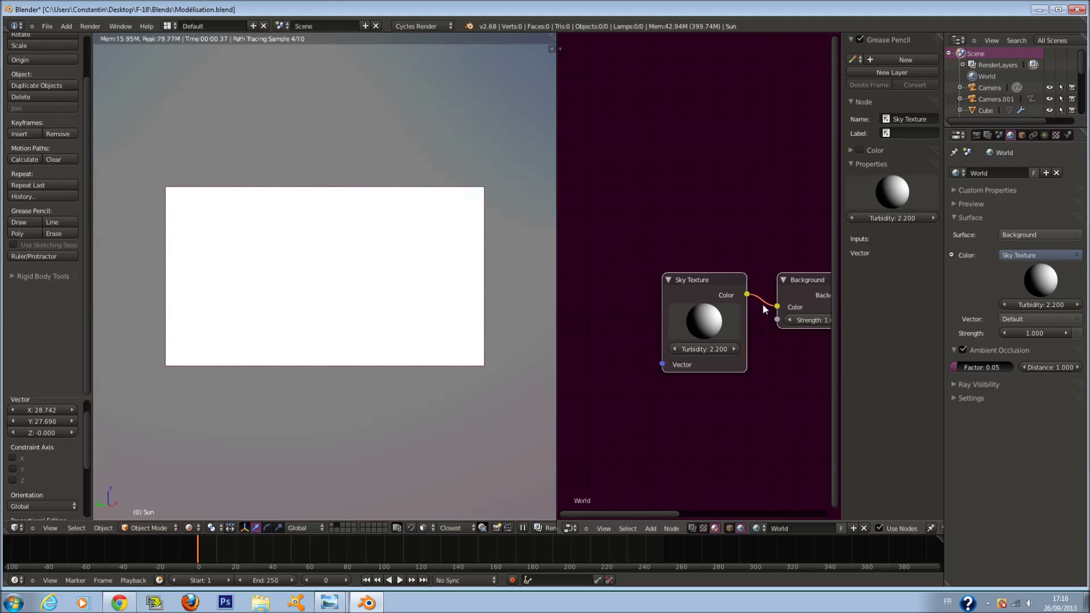
scroll(245, 224, down, 3)
scroll(287, 190, up, 4)
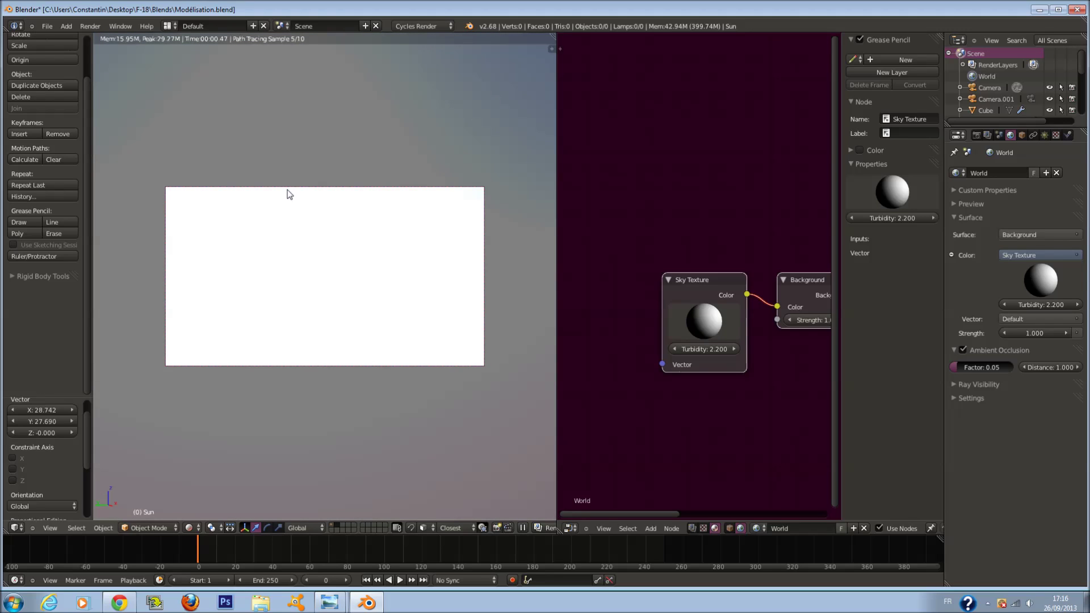
Step: Try Sky Texture turbidity values of 2 and 3, and set the turbidity to 5
drag(720, 348, 647, 349)
click(711, 349)
text(2)
key(Return)
click(710, 350)
text(3)
key(BackSpace)
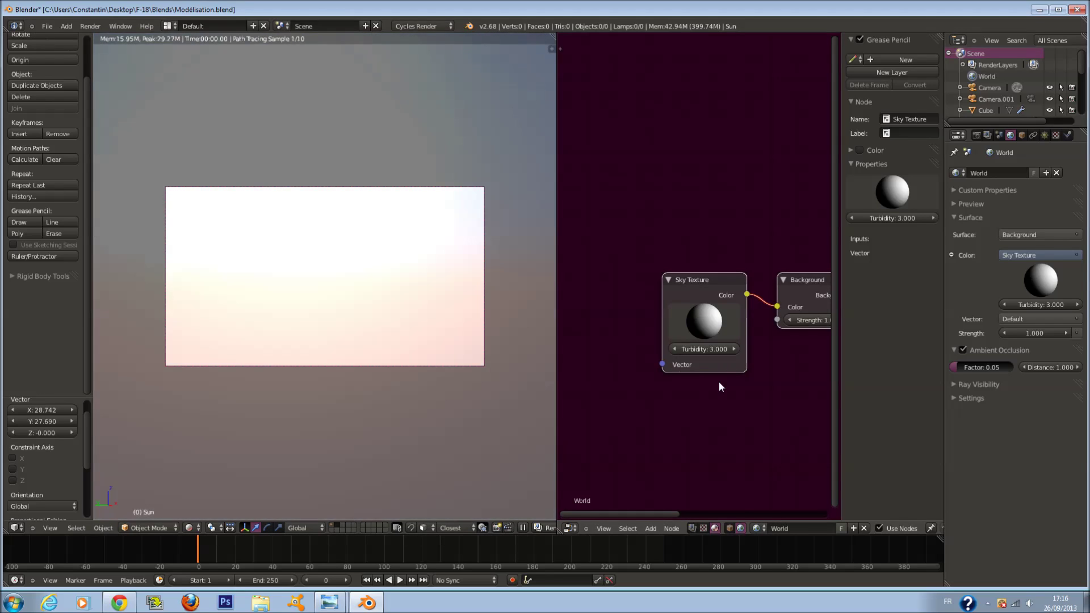
text(5)
key(Return)
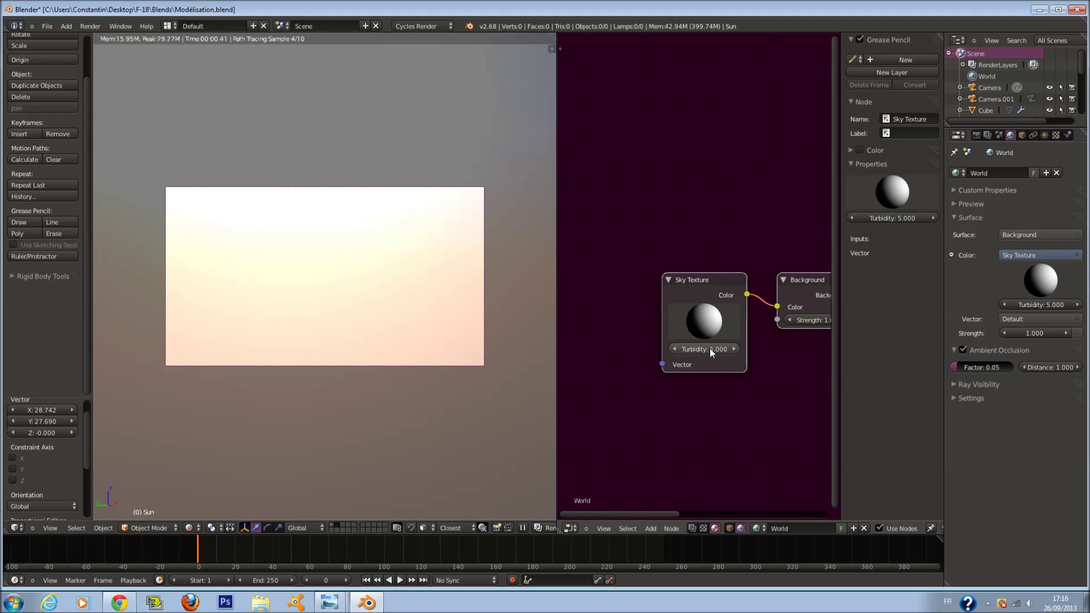
Step: Save the file over the existing one, and show the first layer to preview the aircraft and deck under the sky
scroll(394, 311, down, 7)
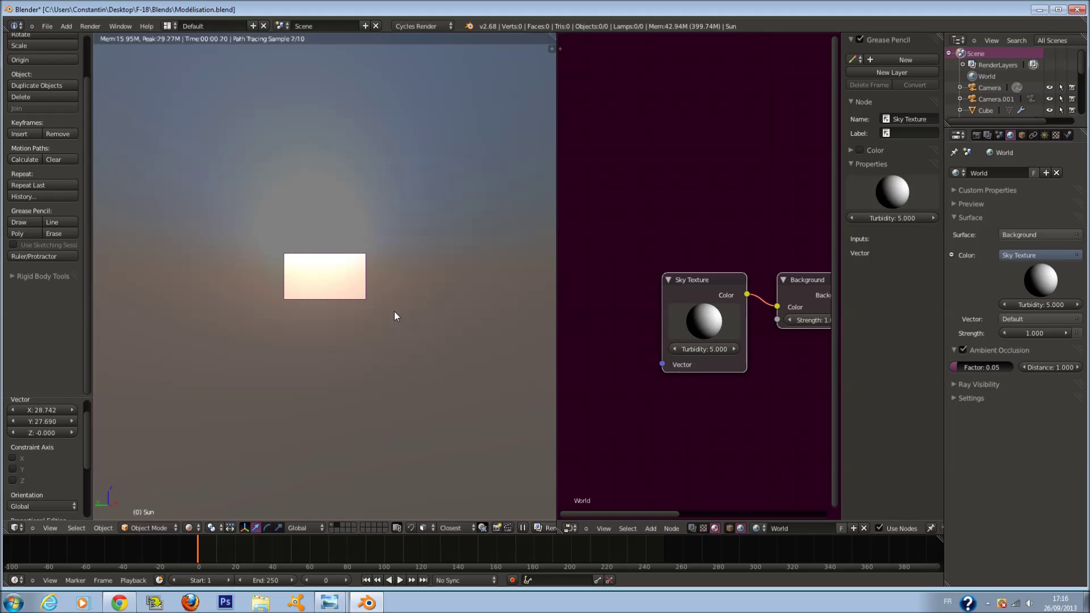
scroll(394, 312, up, 10)
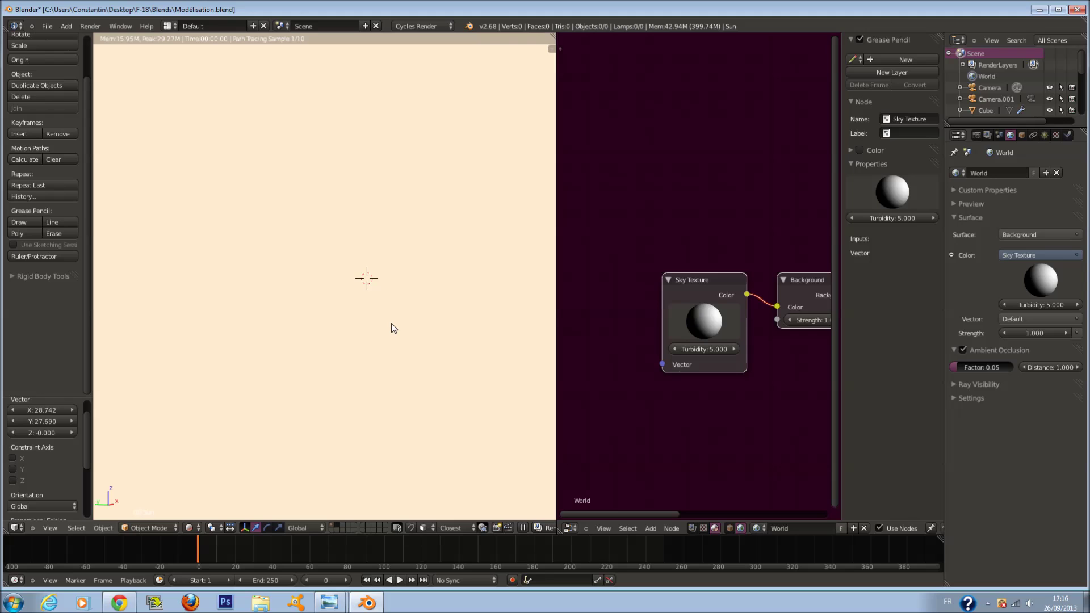
scroll(431, 260, down, 12)
scroll(429, 260, up, 8)
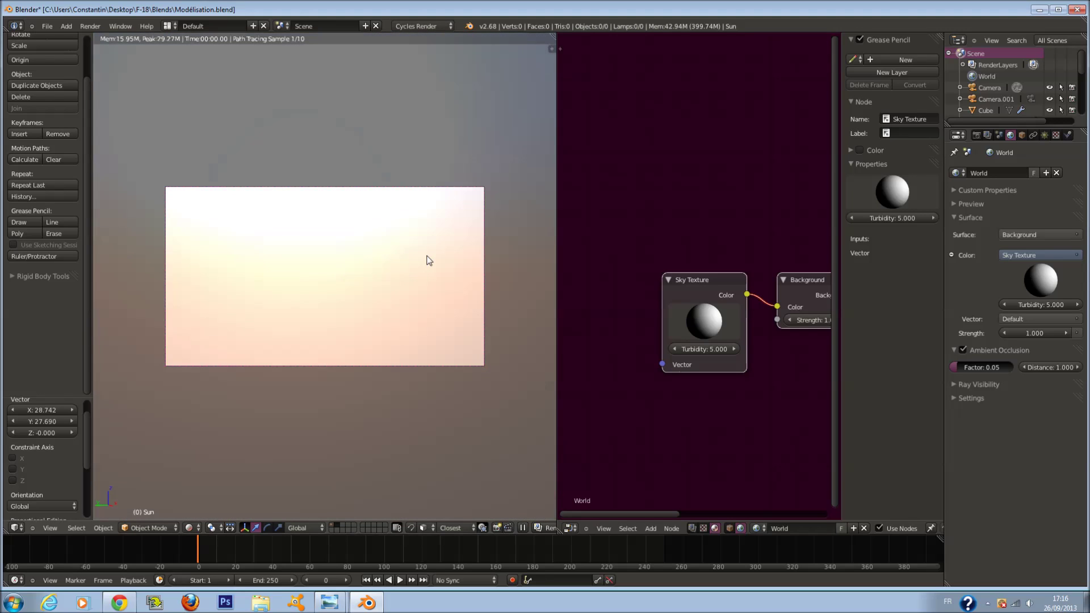
key(ctrl+s)
click(432, 254)
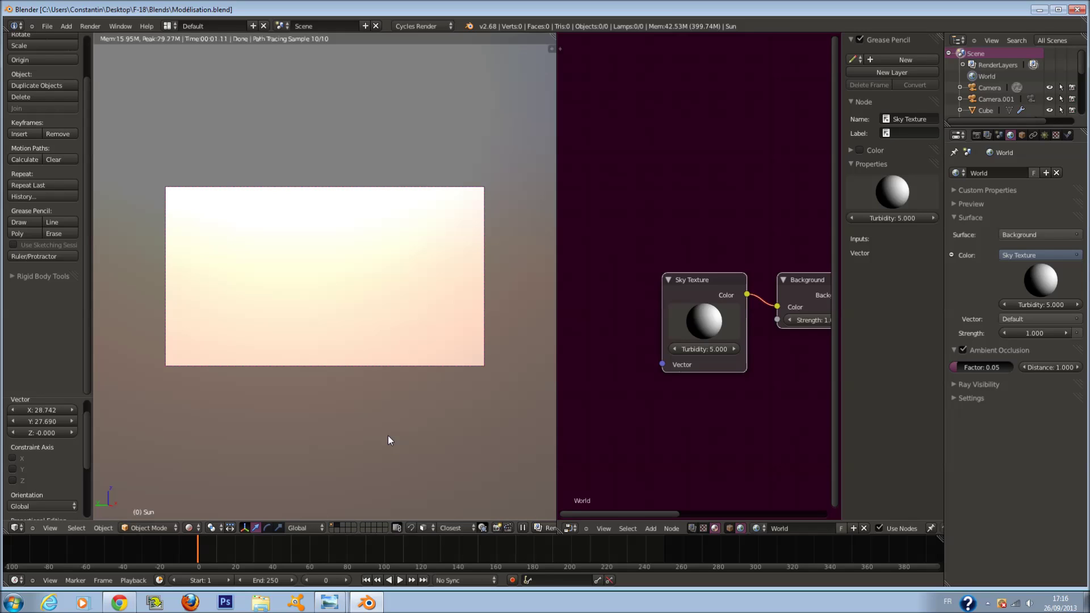
key(1)
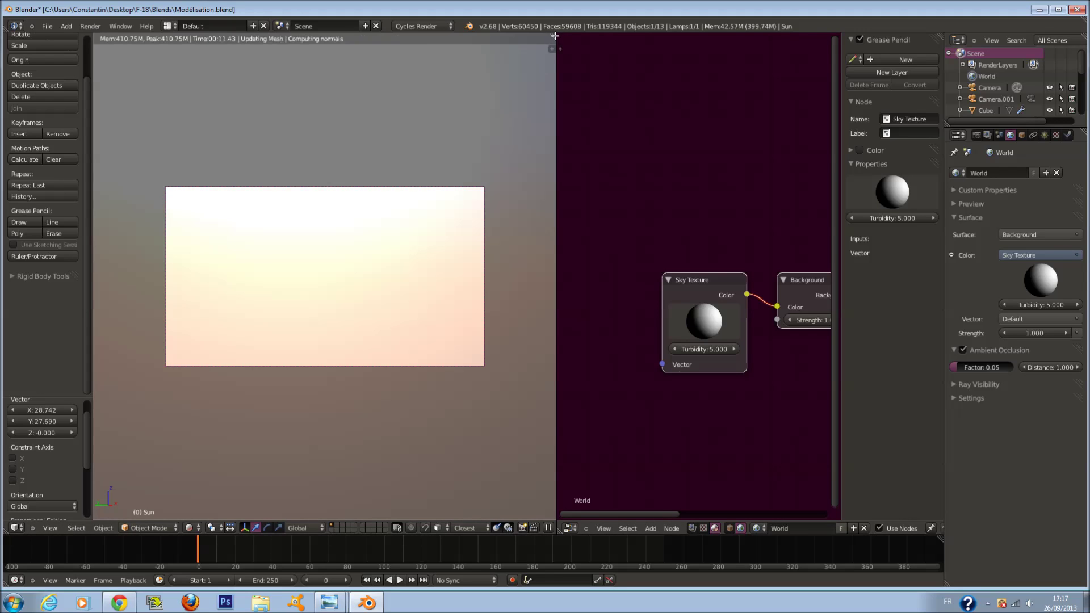
scroll(469, 333, up, 1)
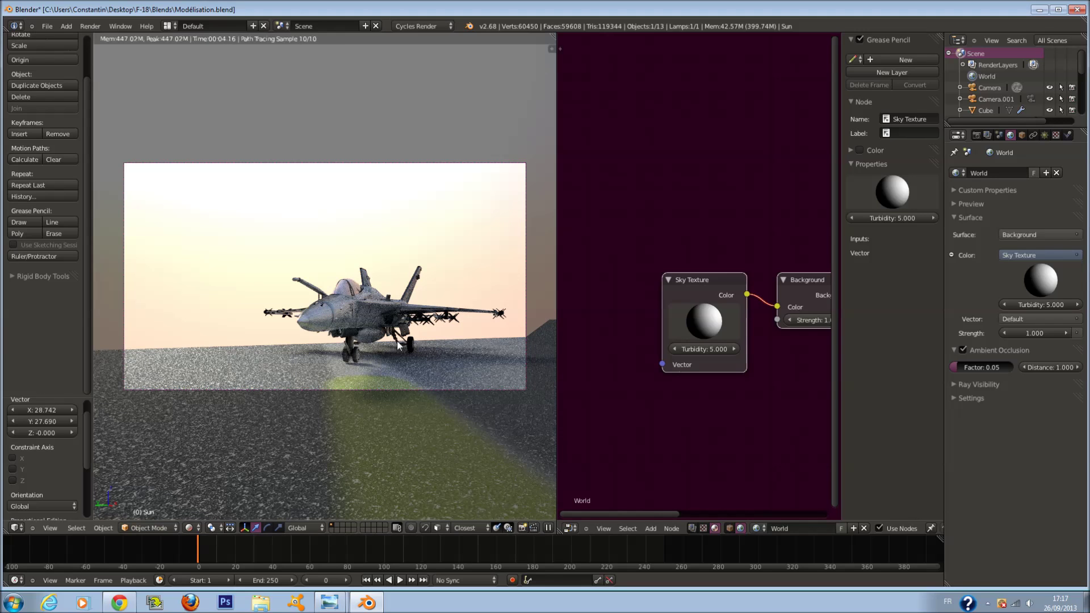
Step: Select the carrier deck, save the file, and show its Porte_avion material nodes in the node editor
scroll(410, 342, up, 1)
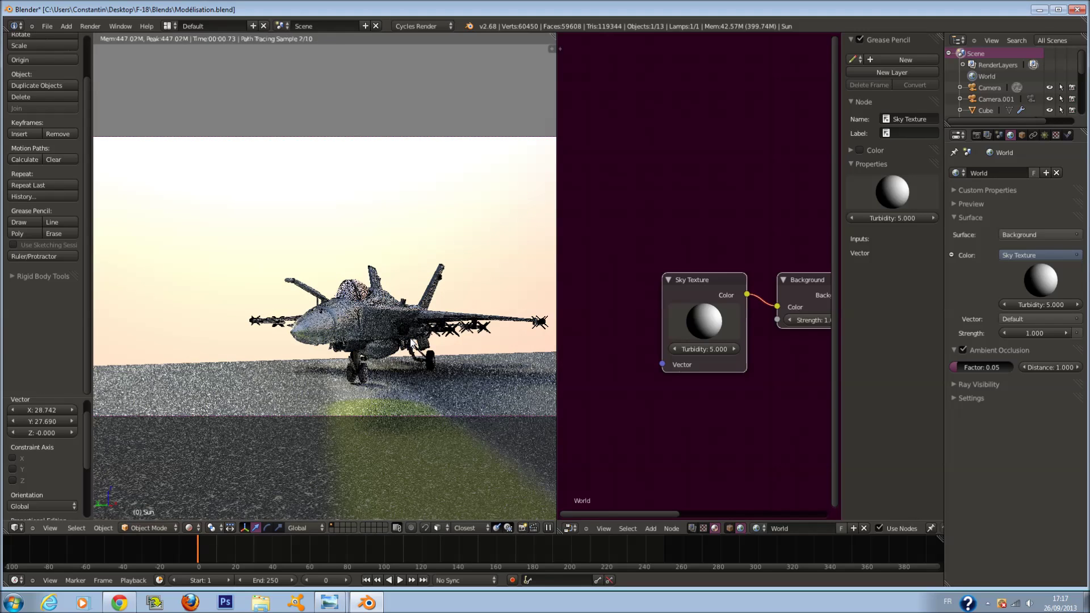
scroll(420, 387, down, 1)
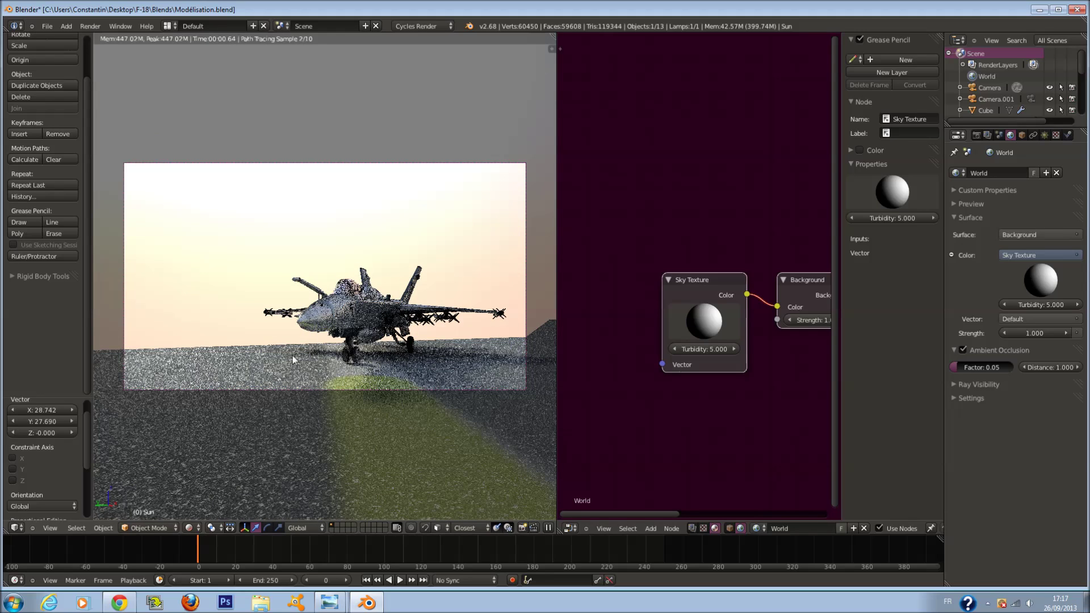
right_click(230, 396)
scroll(750, 373, down, 1)
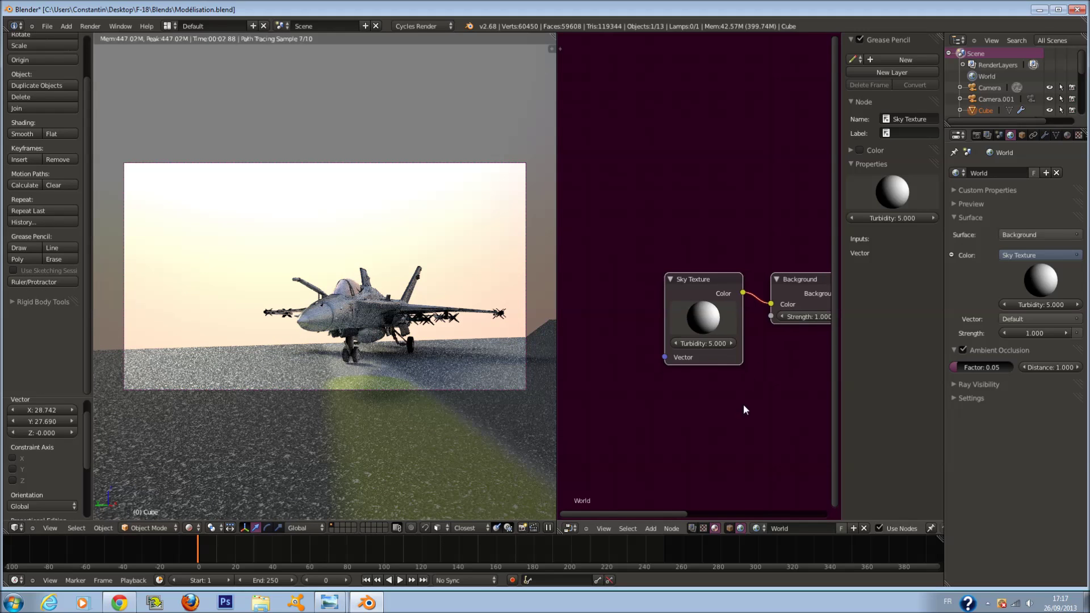
click(1067, 135)
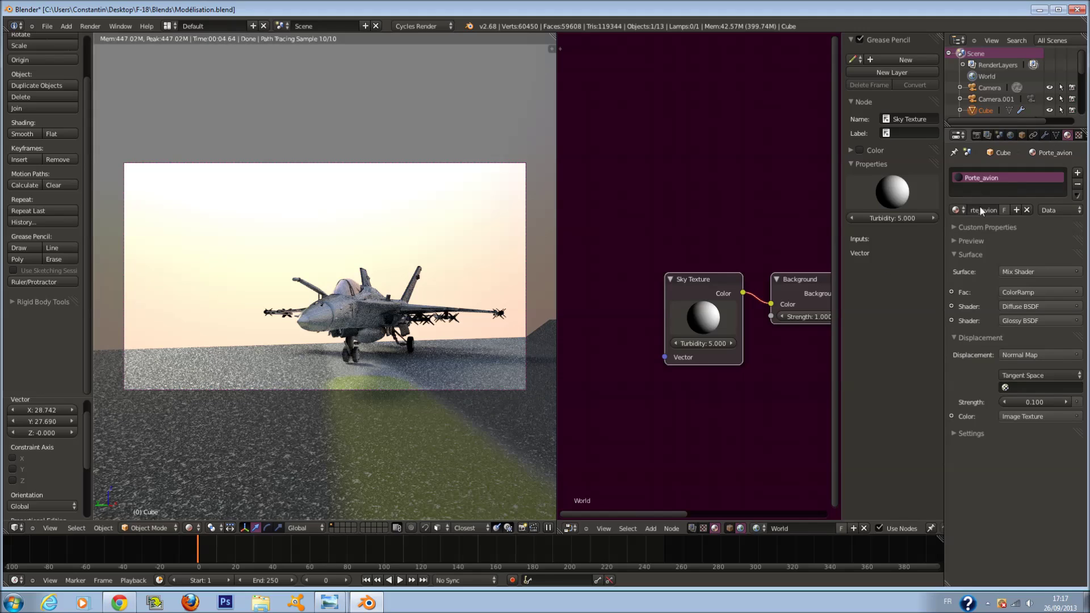
key(ctrl+s)
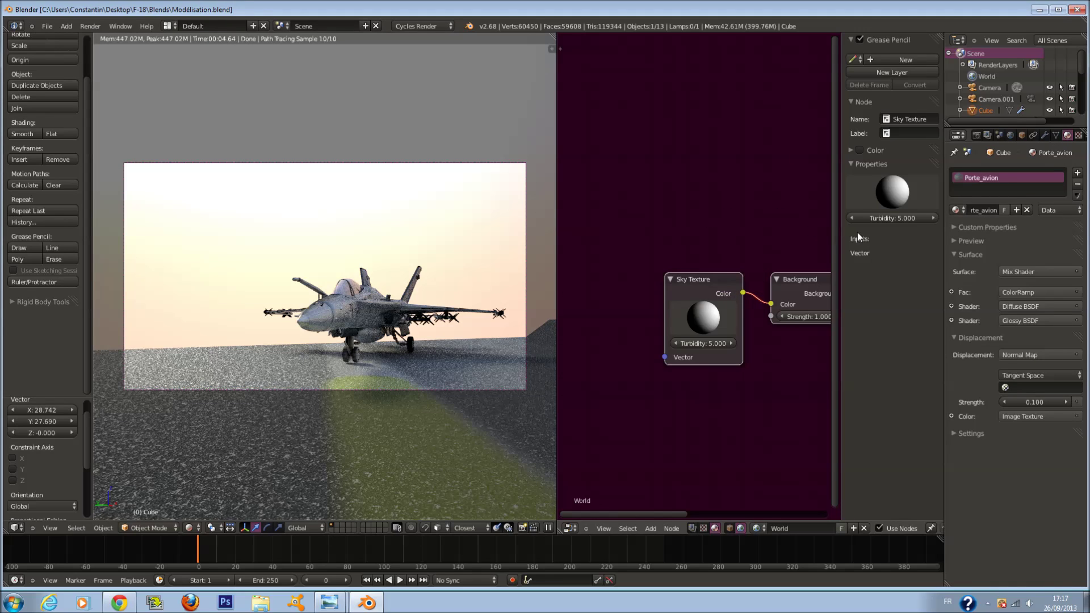
scroll(798, 258, down, 1)
key(n)
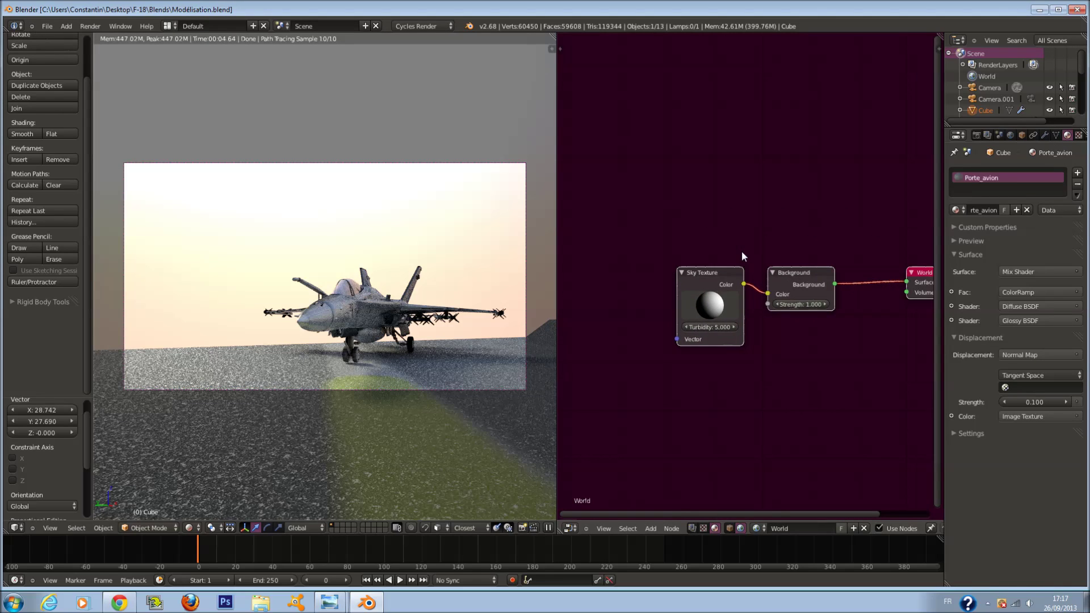
click(692, 528)
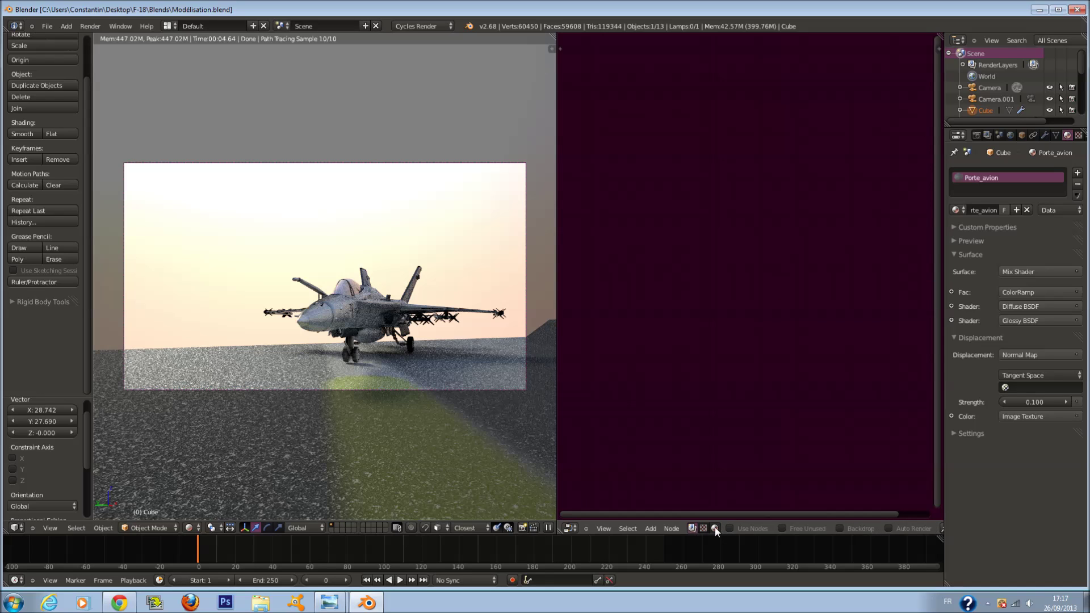
click(714, 528)
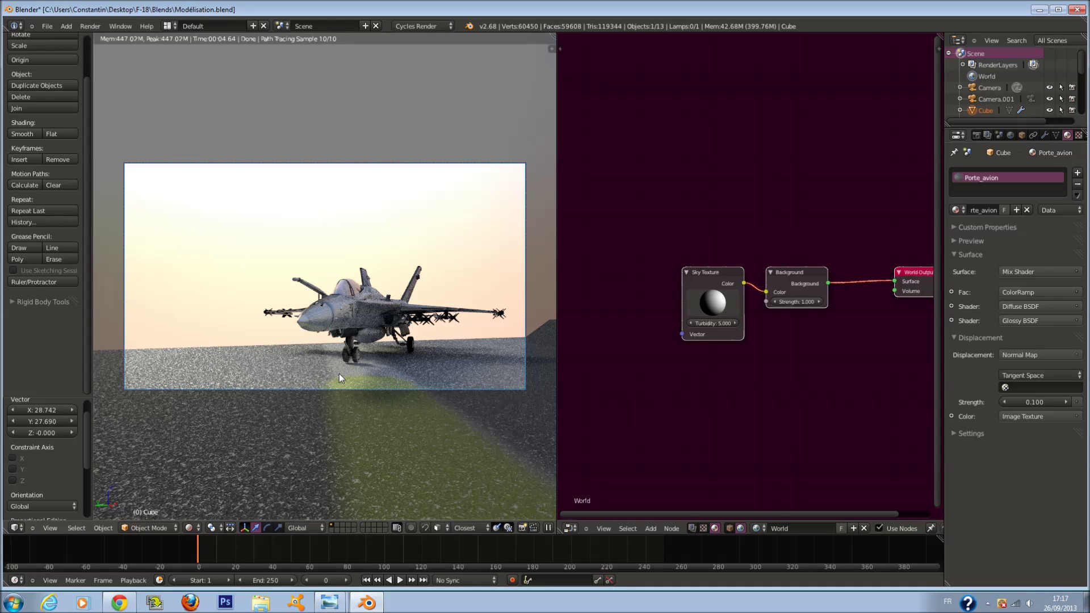
scroll(706, 360, down, 1)
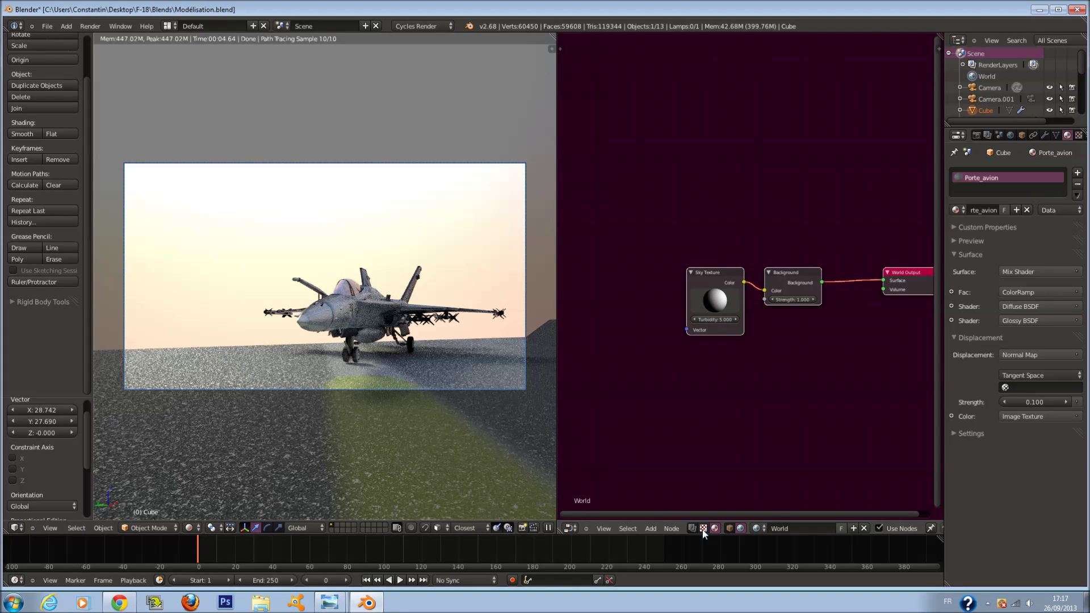
click(731, 529)
Step: Shift the dark stop of the deck material's ColorRamp close to the white end to reduce the glossy reflection
scroll(679, 294, down, 2)
scroll(733, 340, up, 2)
middle_drag(752, 377, 727, 267)
scroll(721, 244, up, 1)
middle_drag(701, 175, 608, 266)
scroll(725, 284, down, 8)
middle_drag(820, 251, 701, 287)
scroll(701, 287, up, 9)
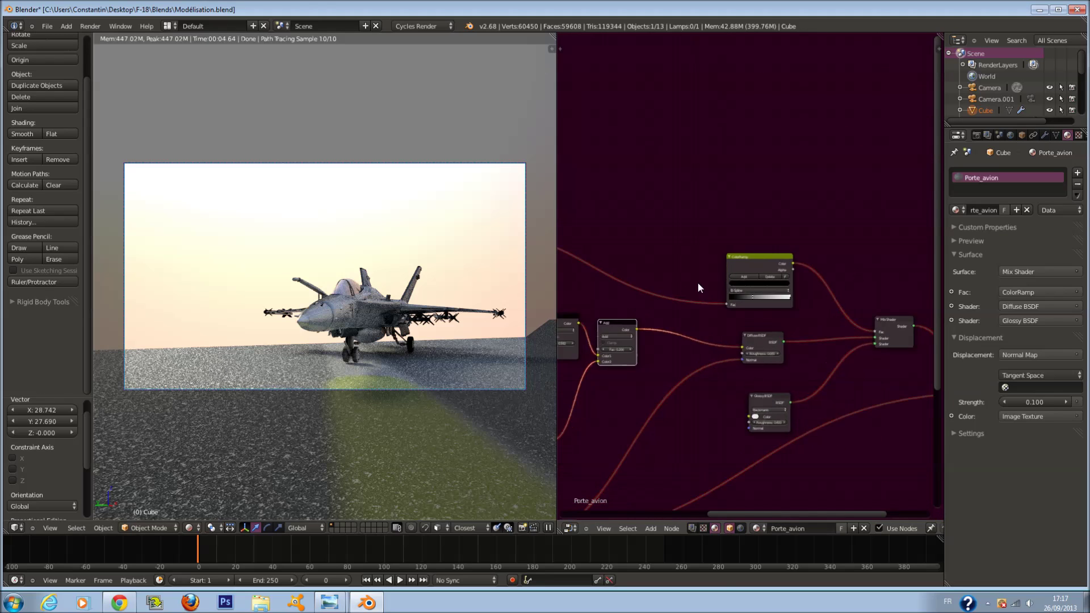
drag(761, 321, 822, 325)
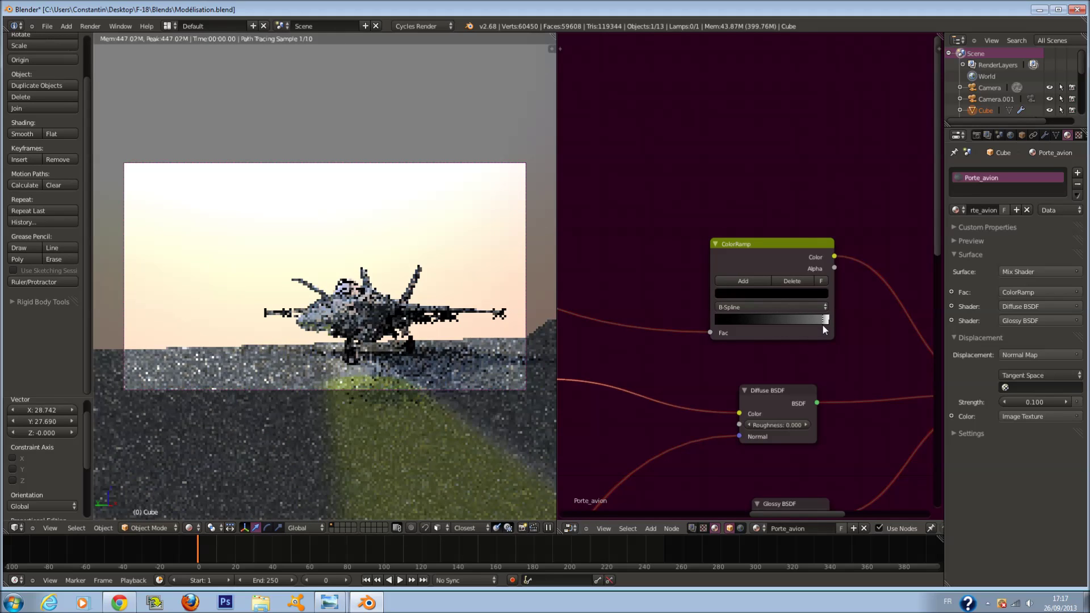
Step: Disconnect the ColorRamp from the factor input of the deck's Mix Shader
scroll(784, 375, down, 1)
middle_drag(757, 369, 754, 289)
click(810, 453)
scroll(826, 278, down, 4)
scroll(842, 275, down, 2)
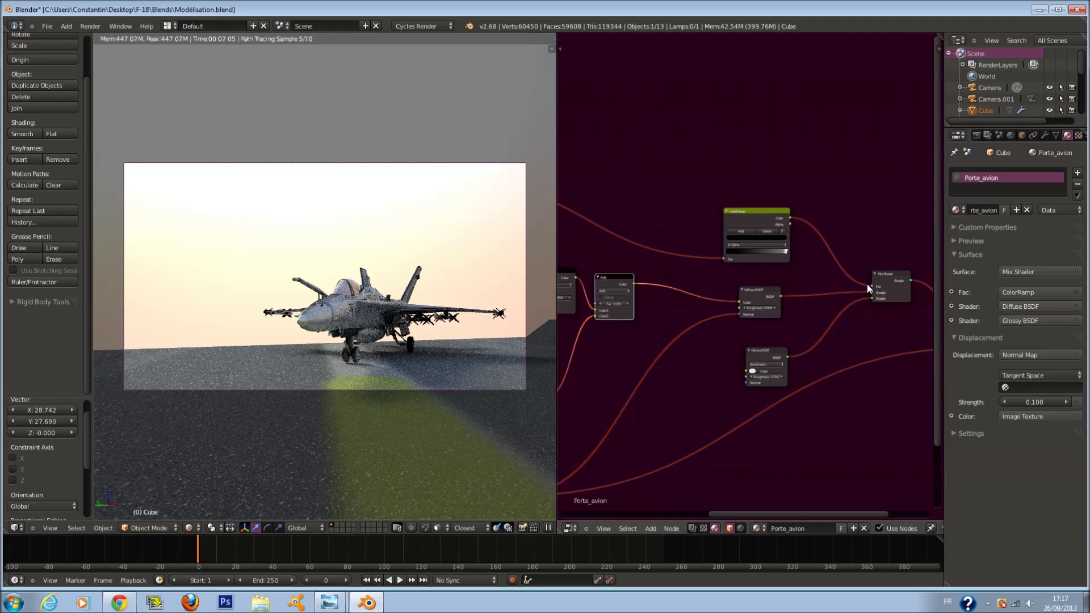
drag(870, 285, 851, 265)
scroll(764, 358, up, 1)
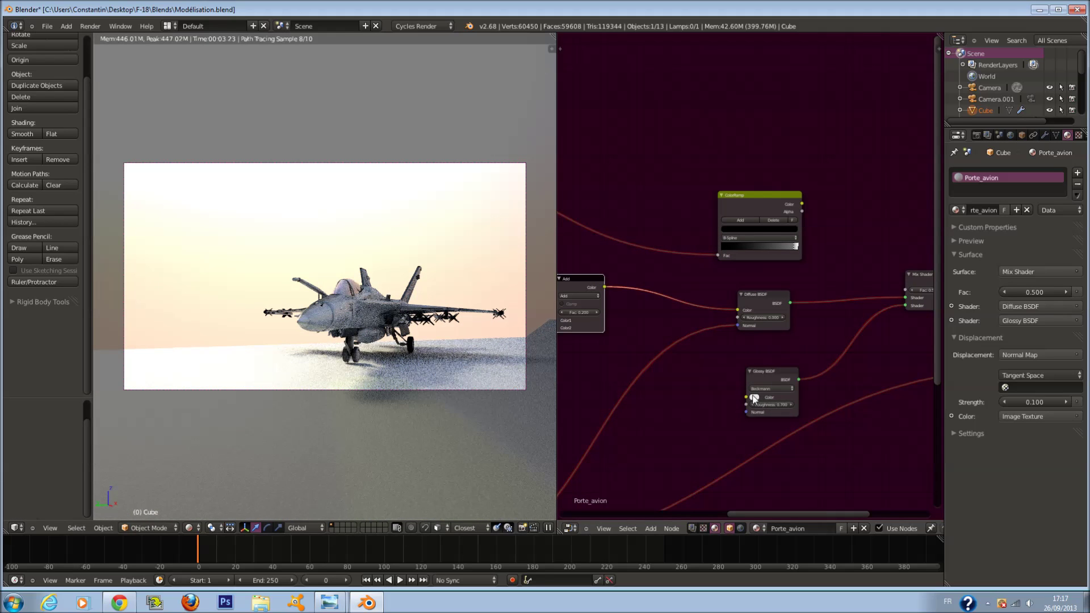
Step: Darken the deck's Glossy BSDF colour to a grey of about 0.052
click(754, 397)
click(811, 328)
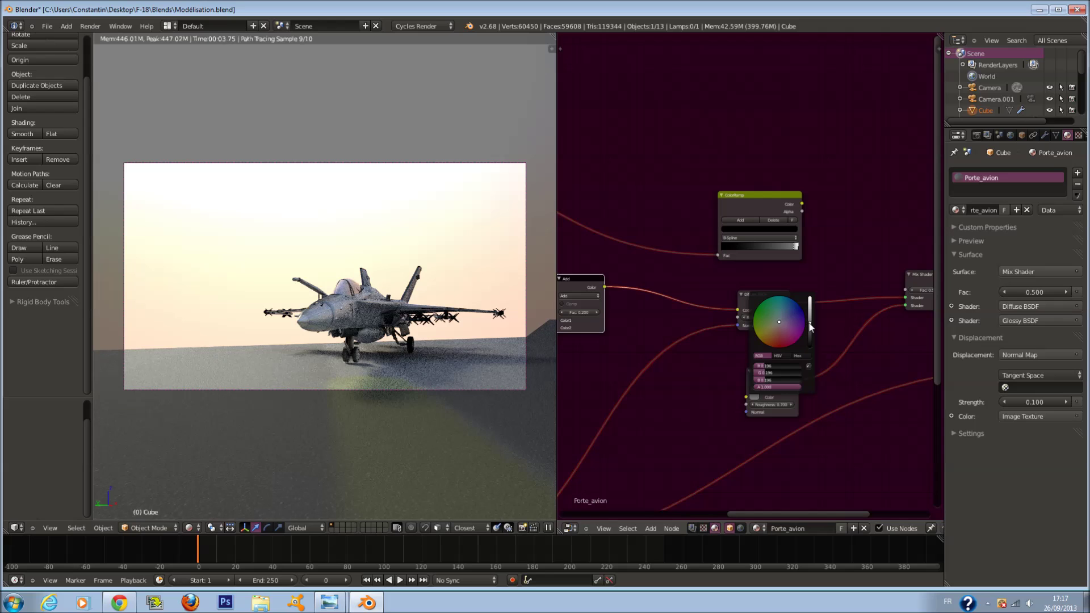
drag(811, 328, 811, 339)
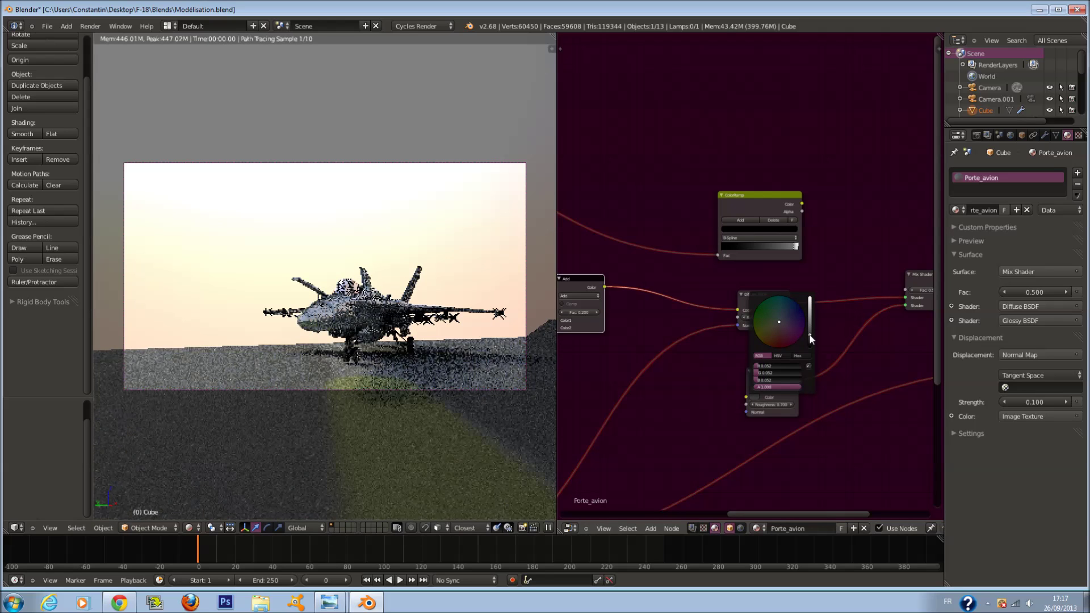
Step: Duplicate the deck's Mix Shader and insert the copy between the Diffuse BSDF and the original Mix Shader
middle_drag(853, 332, 713, 322)
drag(836, 258, 842, 293)
key(shift+d)
click(747, 271)
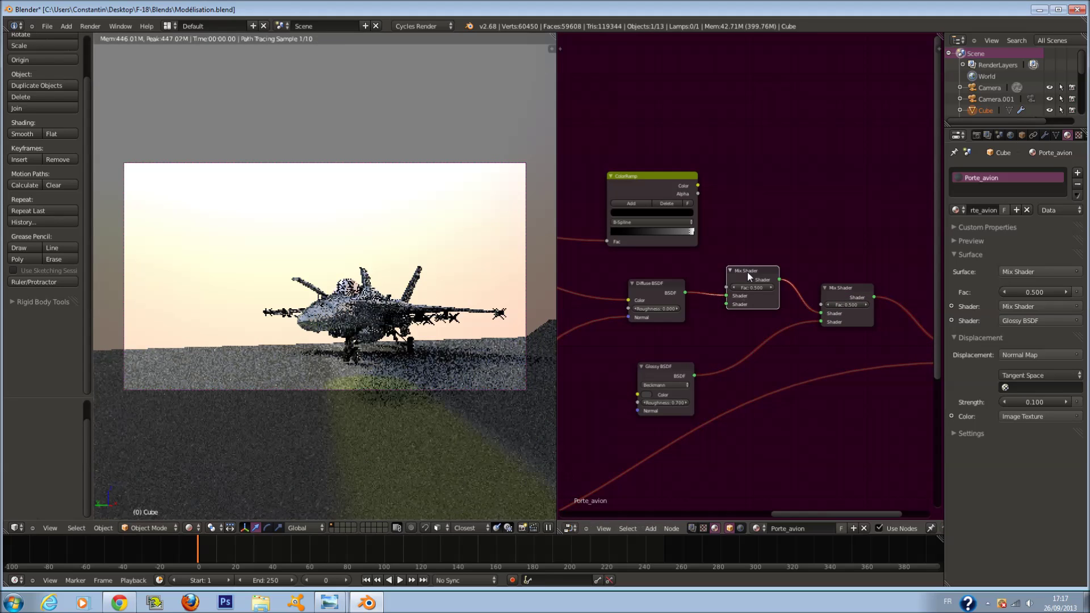
Step: Duplicate the Glossy BSDF and connect the copy to the second shader input of the new Mix Shader
middle_drag(670, 358, 747, 352)
drag(745, 368, 775, 465)
key(shift+d)
click(665, 370)
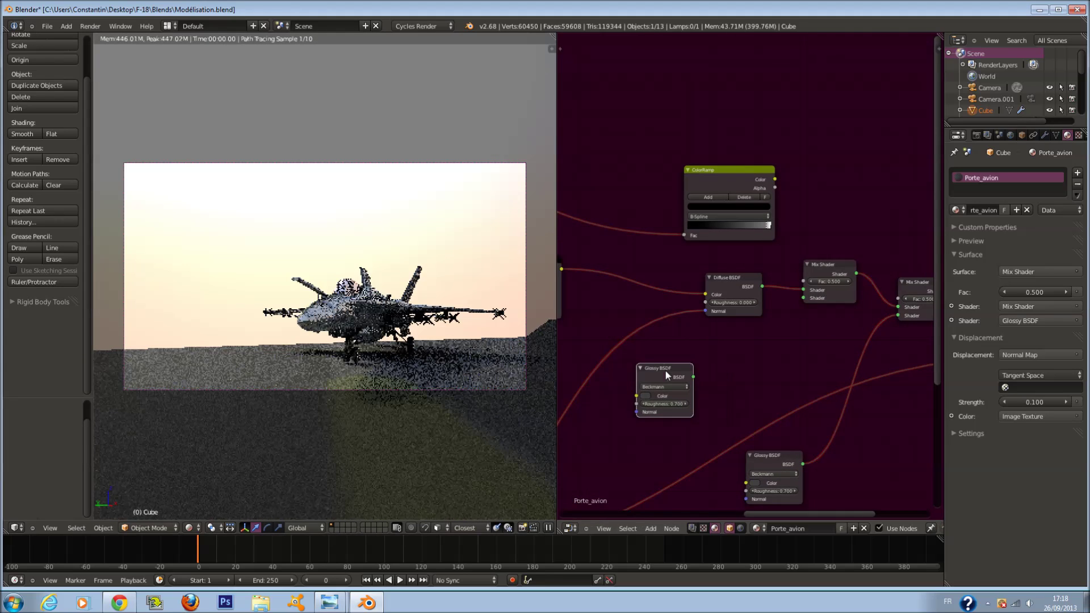
drag(693, 377, 803, 298)
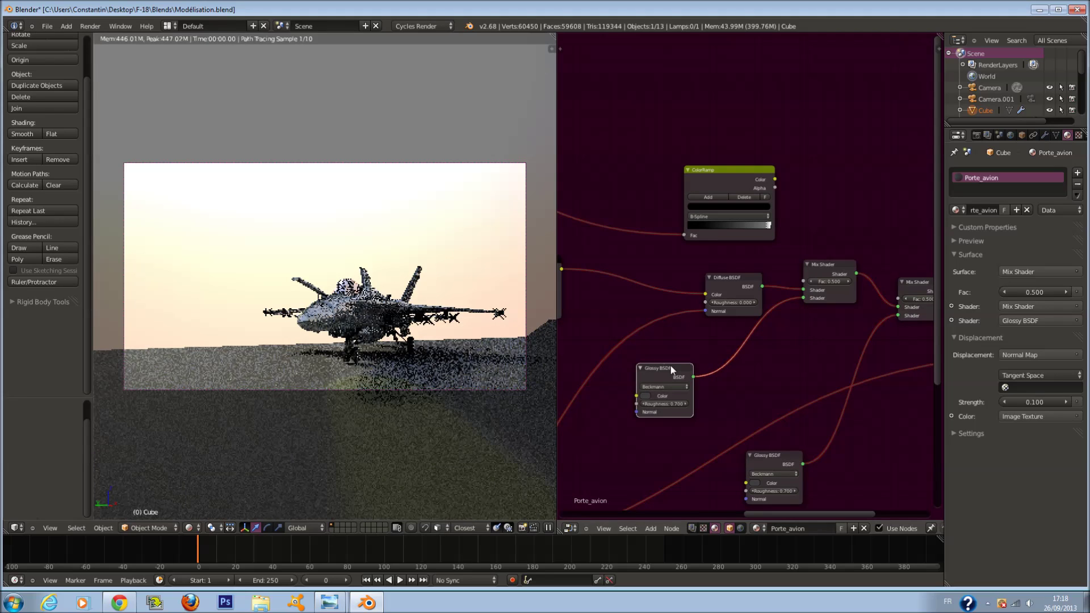
Step: Lower the roughness of the duplicated Glossy BSDF to 0.400
drag(670, 367, 683, 372)
drag(700, 407, 543, 408)
click(699, 408)
click(699, 407)
click(699, 407)
click(700, 408)
Step: Connect the ColorRamp's colour output to the factor of the duplicated Mix Shader and save the file
drag(775, 179, 803, 281)
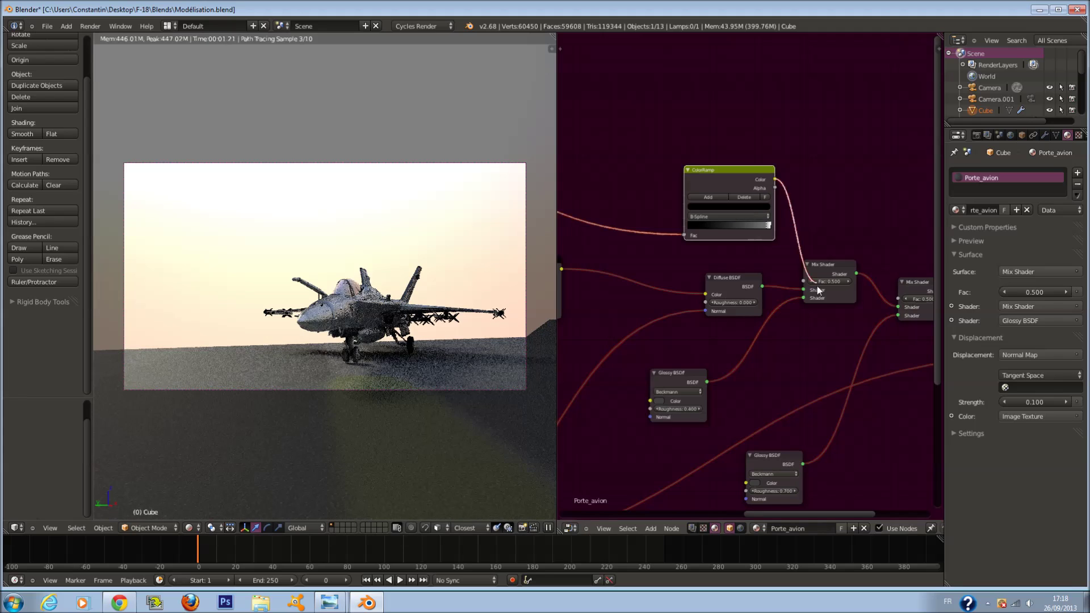
drag(733, 172, 670, 173)
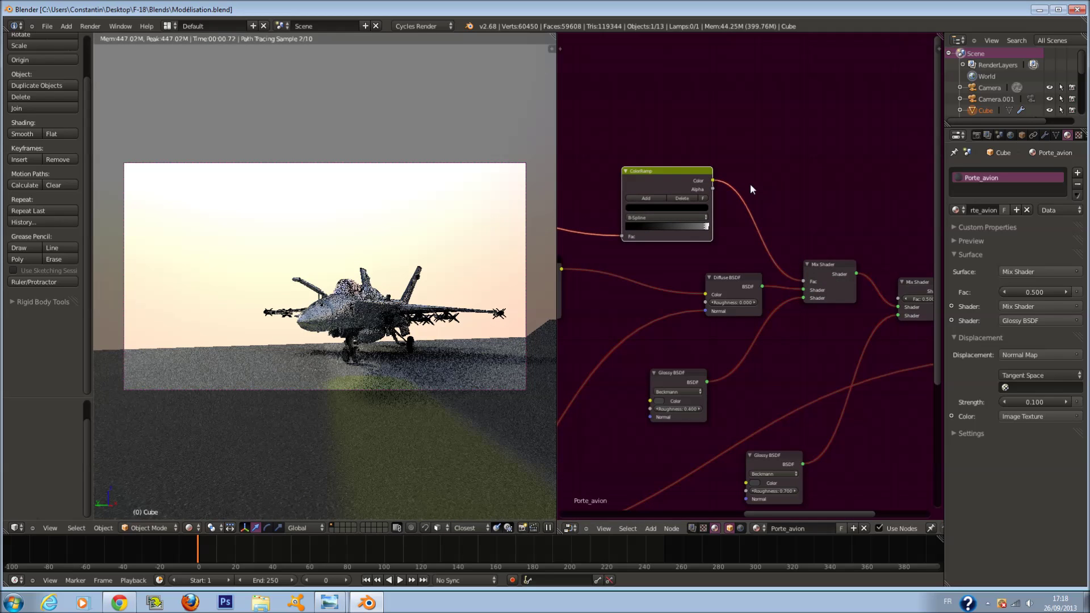
scroll(511, 350, up, 1)
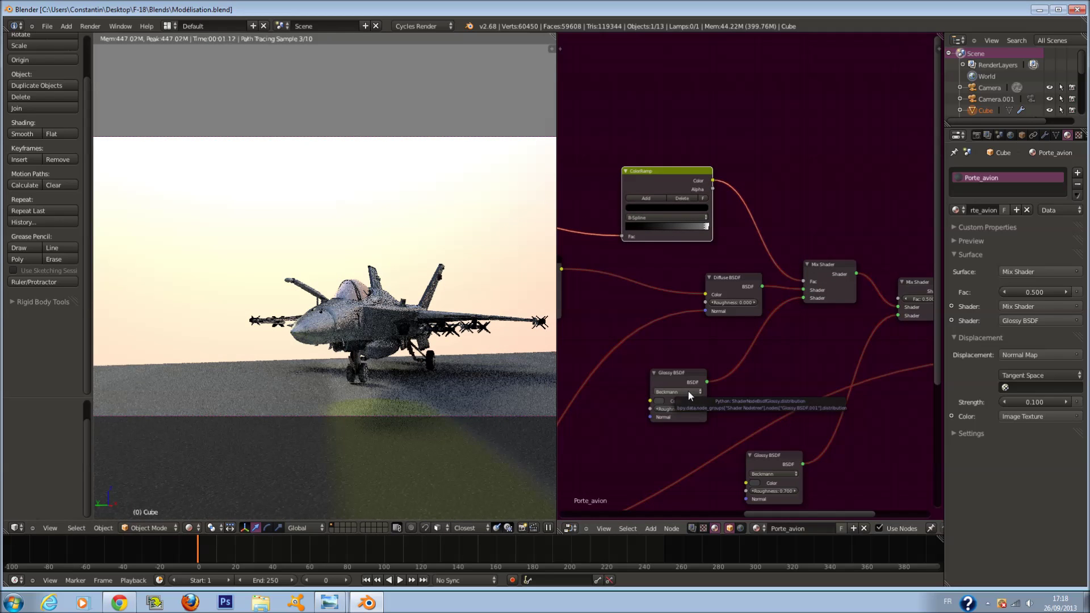
scroll(508, 332, up, 2)
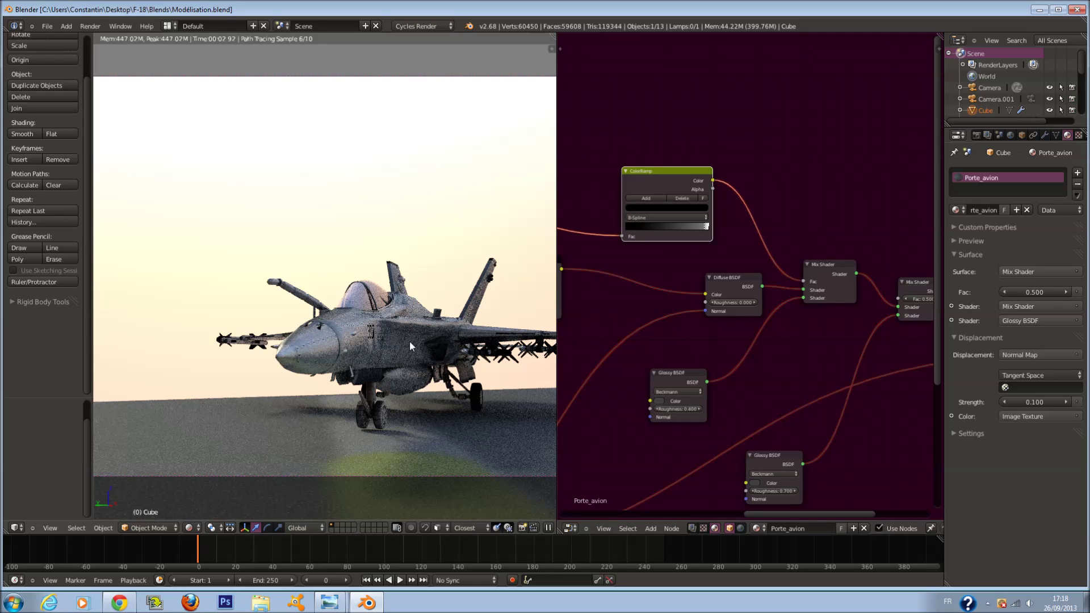
Step: Select the aircraft's fuselage and shift the dark ColorRamp stop of its Base material toward the white end
right_click(414, 324)
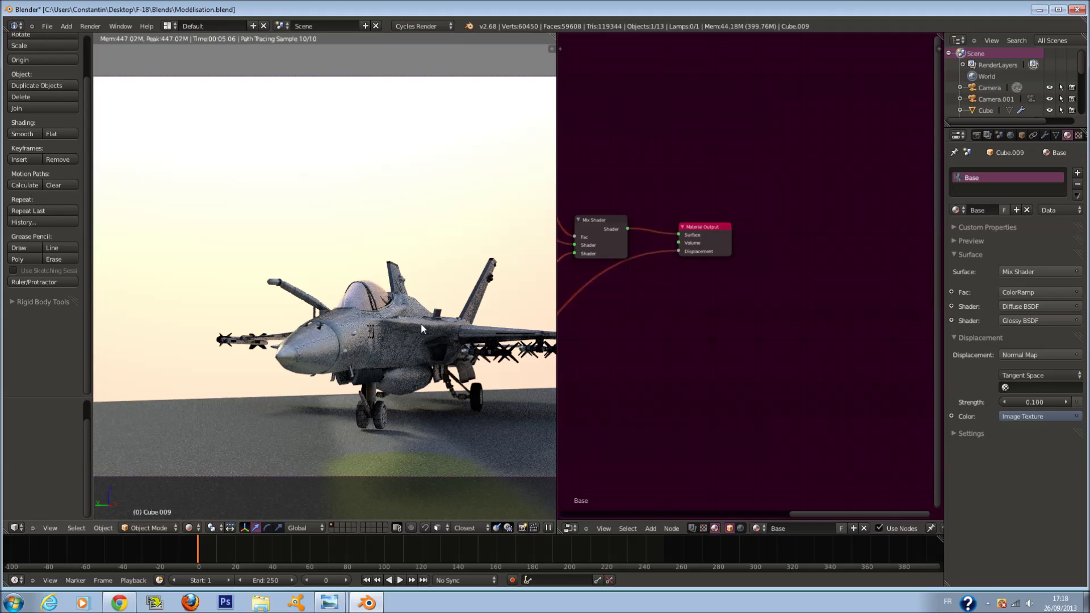
scroll(421, 323, down, 2)
key(Home)
scroll(793, 189, up, 2)
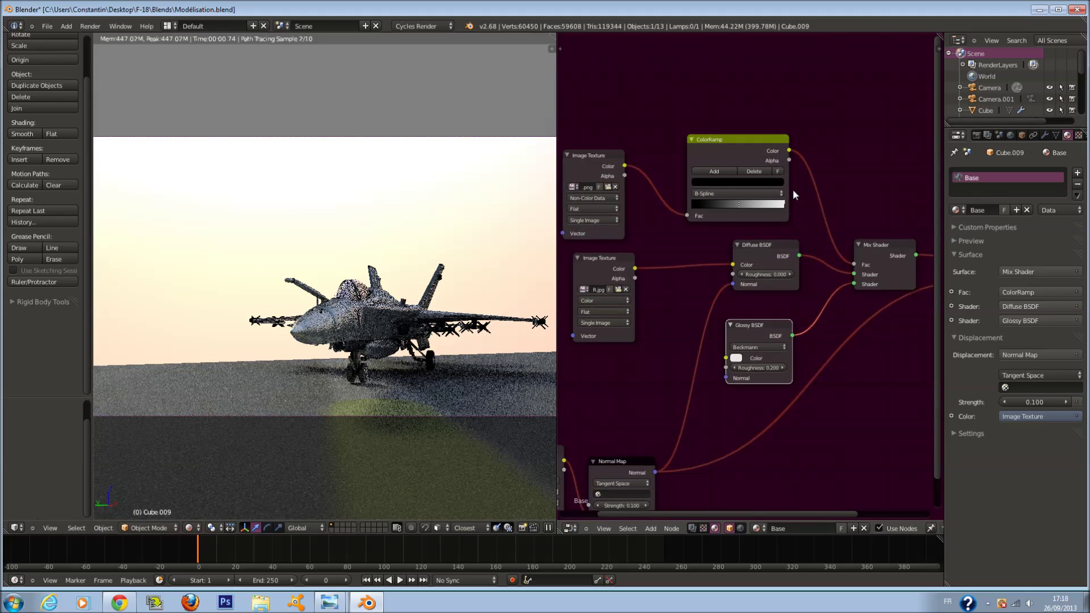
scroll(756, 182, up, 2)
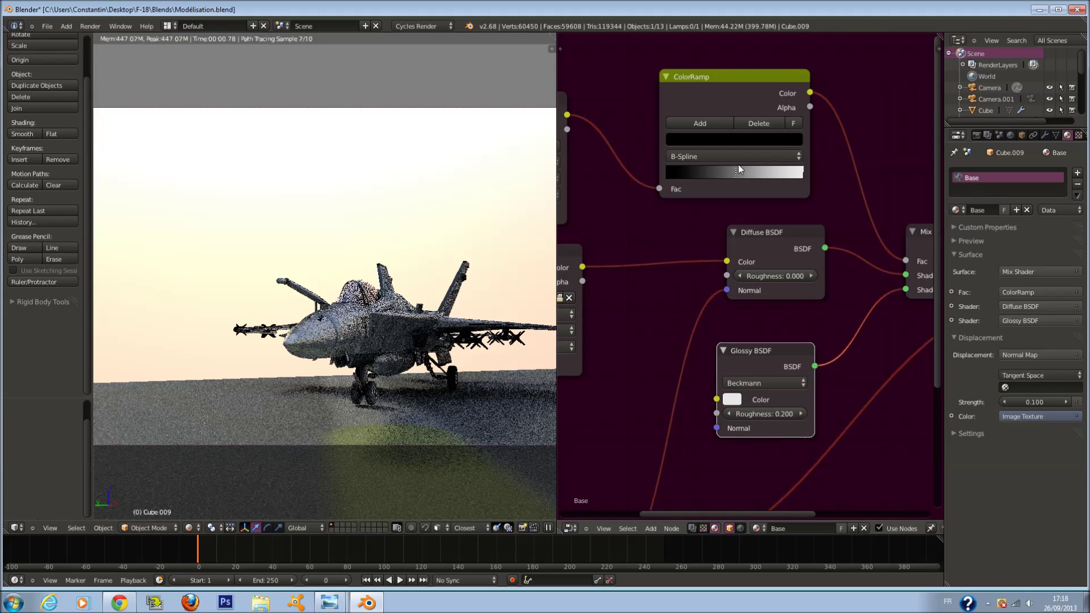
drag(737, 172, 774, 183)
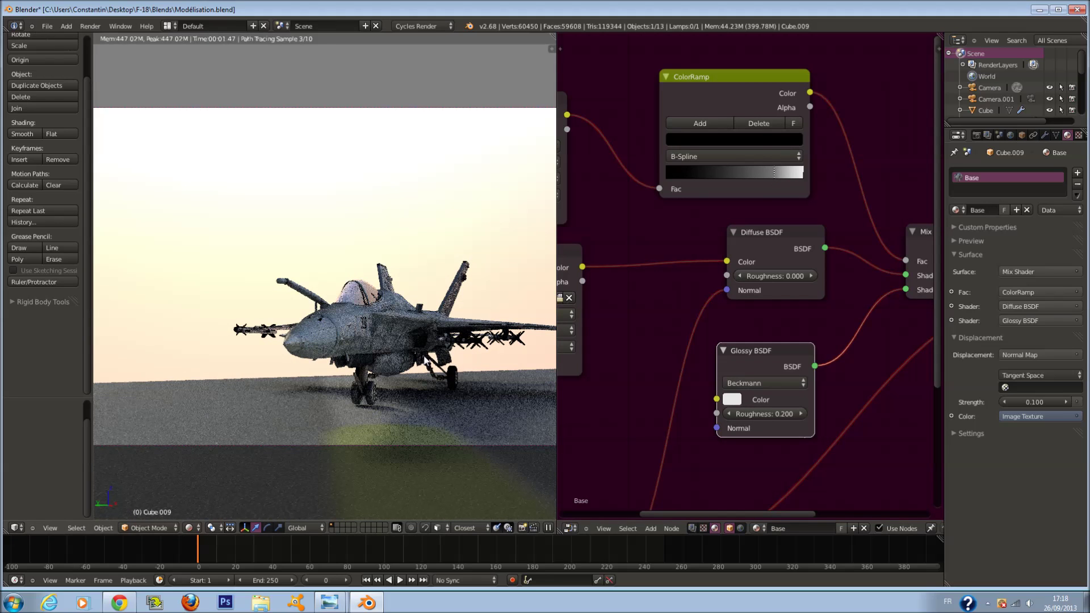
scroll(745, 276, down, 1)
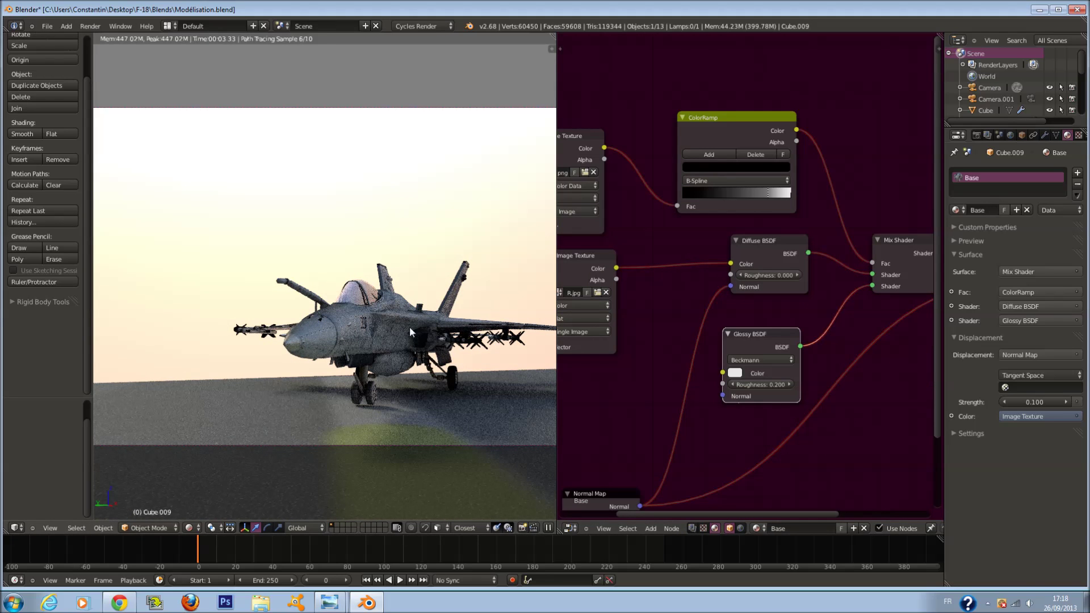
Step: Select the wing and tail parts in turn, shift the dark ColorRamp stop slightly toward white, and save over the existing file
right_click(485, 329)
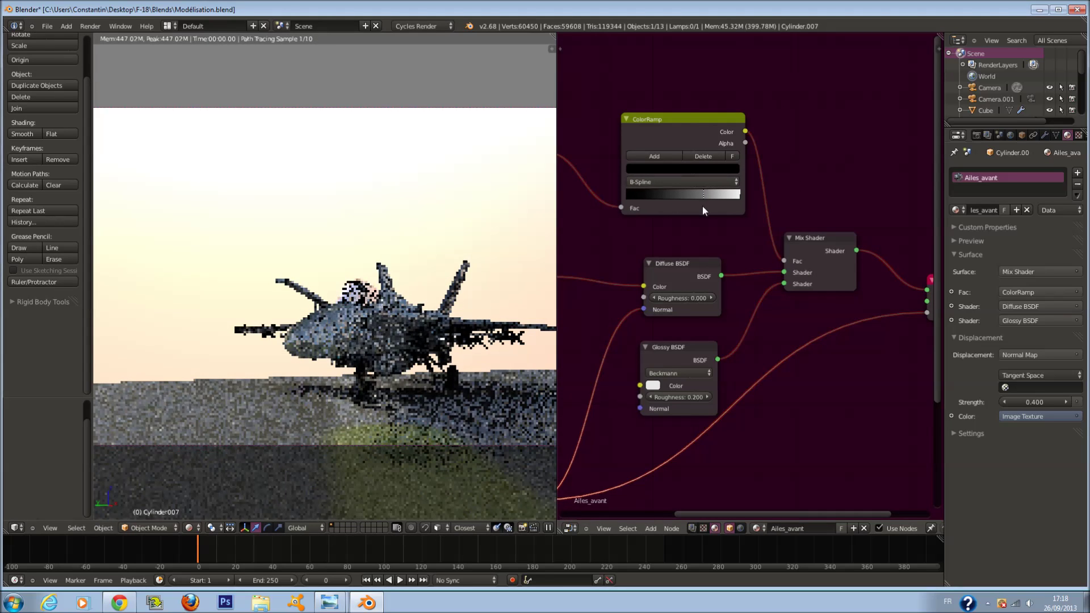
right_click(469, 279)
drag(721, 196, 727, 199)
key(ctrl+s)
click(393, 297)
Step: Select the camera and raise it about 0.855 units along the global Z axis, with the view in solid shading
right_click(478, 447)
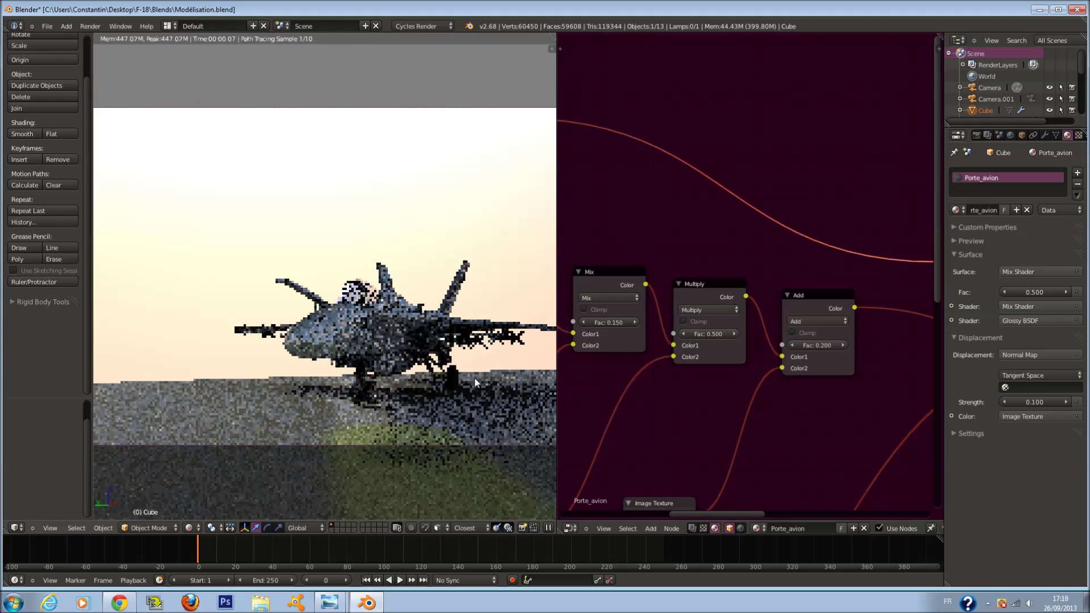
key(z)
right_click(435, 445)
key(g)
key(z)
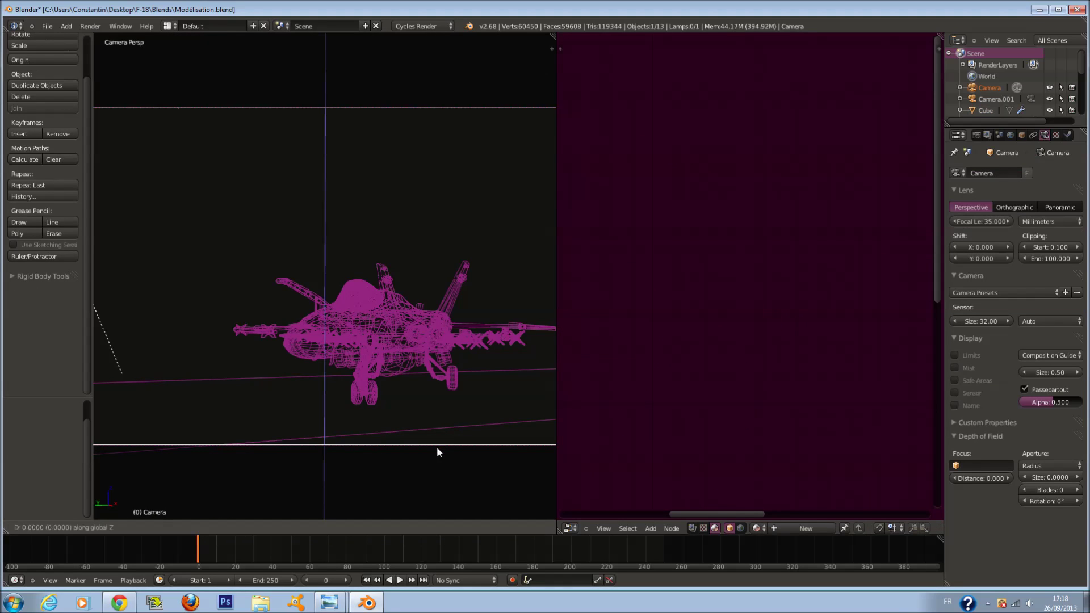
click(438, 355)
key(shift+z)
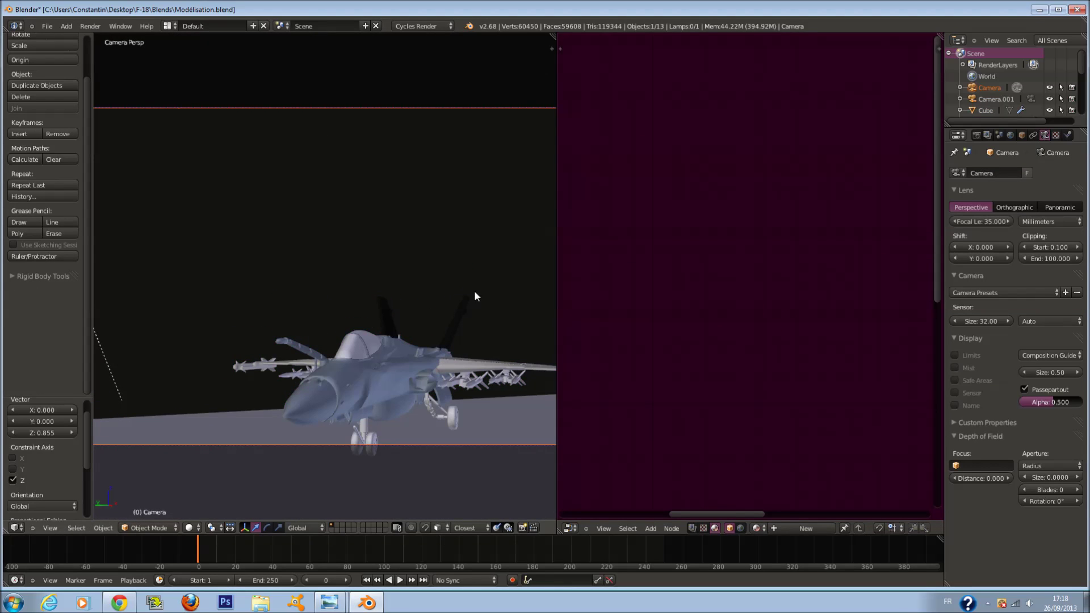
Step: Expand the 3D view over the node editor, and rotate the camera about the global X axis and about 6.8° around Y
drag(551, 38, 634, 50)
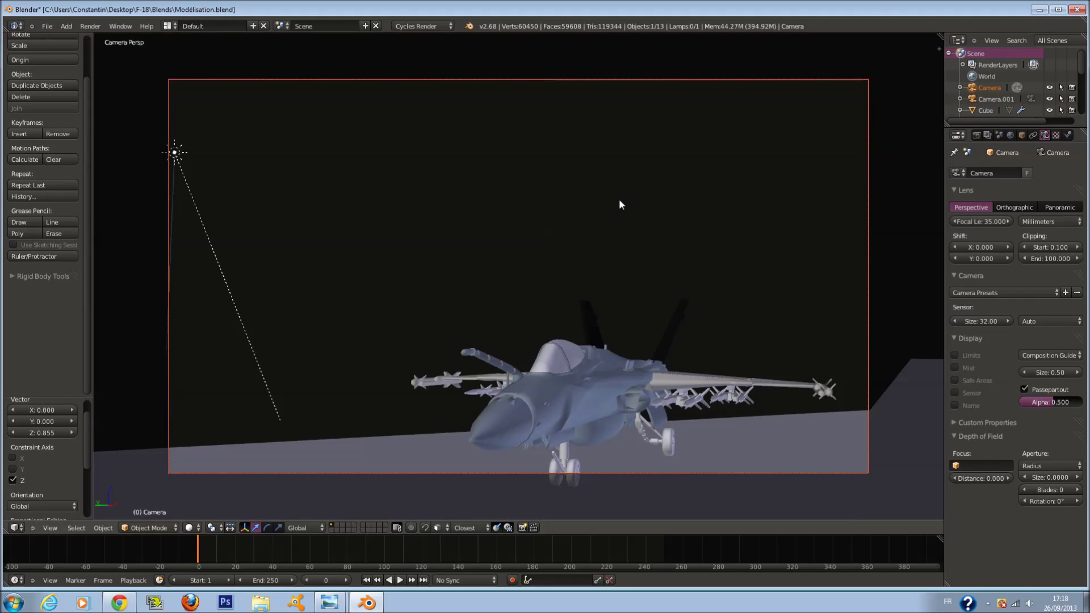
key(r)
key(x)
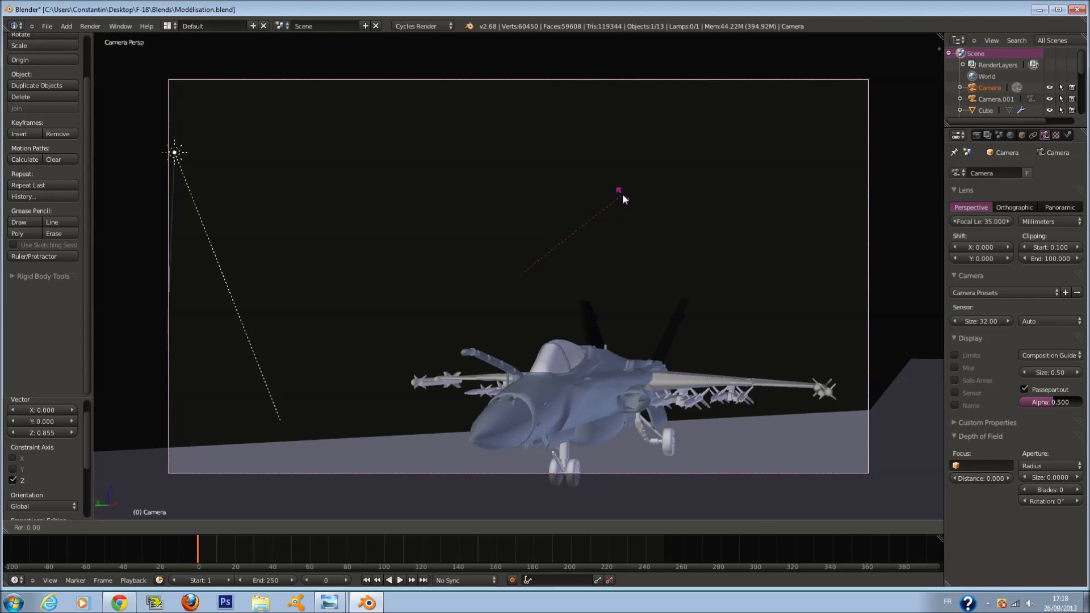
click(621, 175)
key(r)
key(y)
click(623, 196)
Step: Rotate the camera about 5.4° around the global X axis, save the file, and roll the camera about -2.1°
key(r)
key(x)
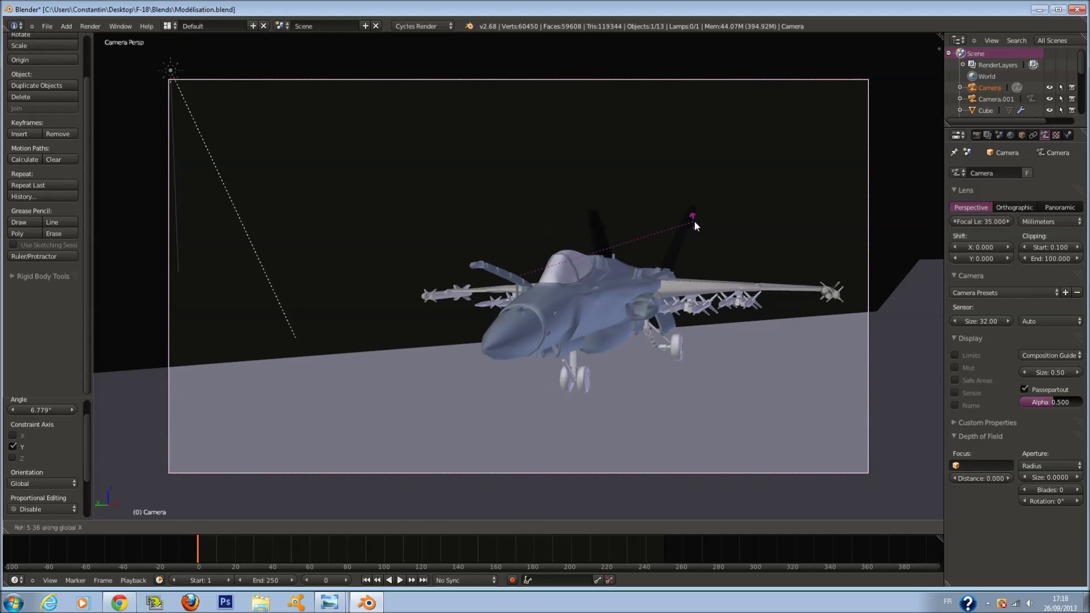
click(694, 225)
key(ctrl+s)
key(r)
click(724, 244)
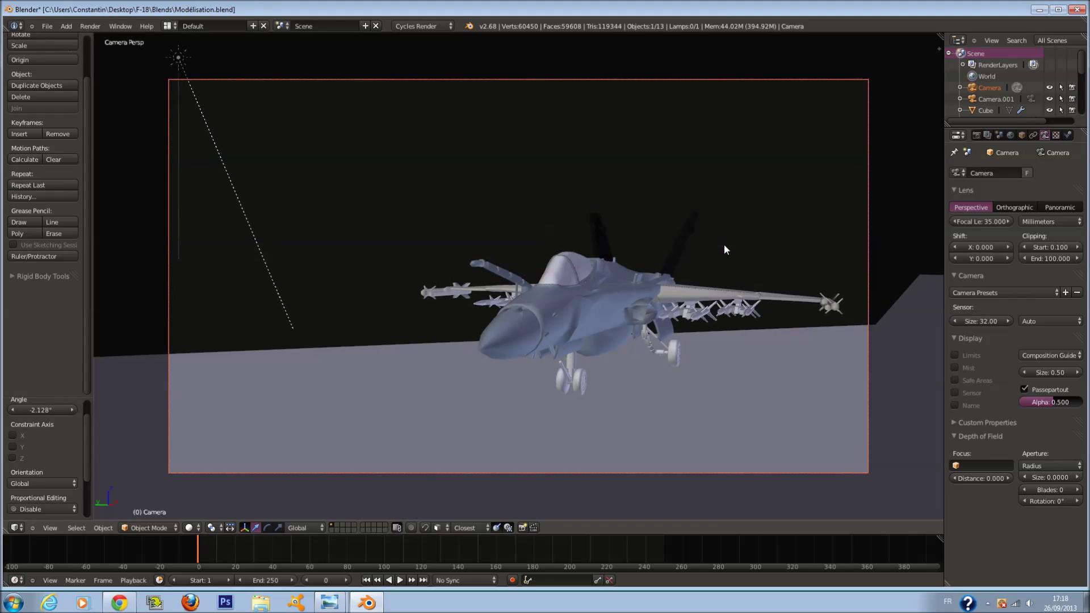
Step: Roll the camera, move it slightly along its local Z axis, and shift it sideways to recentre the aircraft in the frame
key(r)
click(770, 248)
key(g)
key(z)
key(z)
click(759, 238)
key(g)
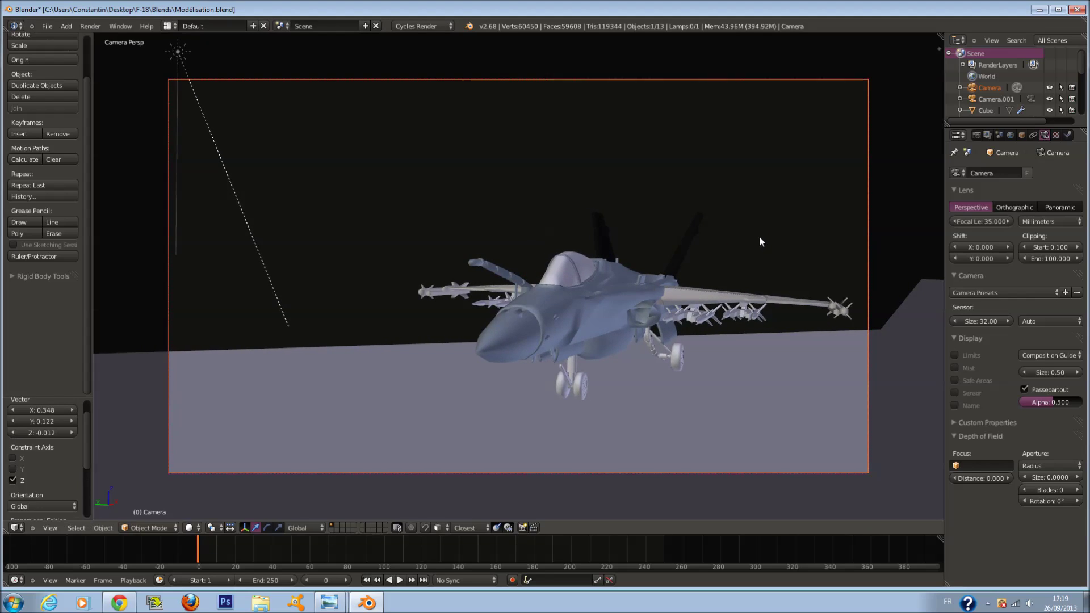
click(806, 243)
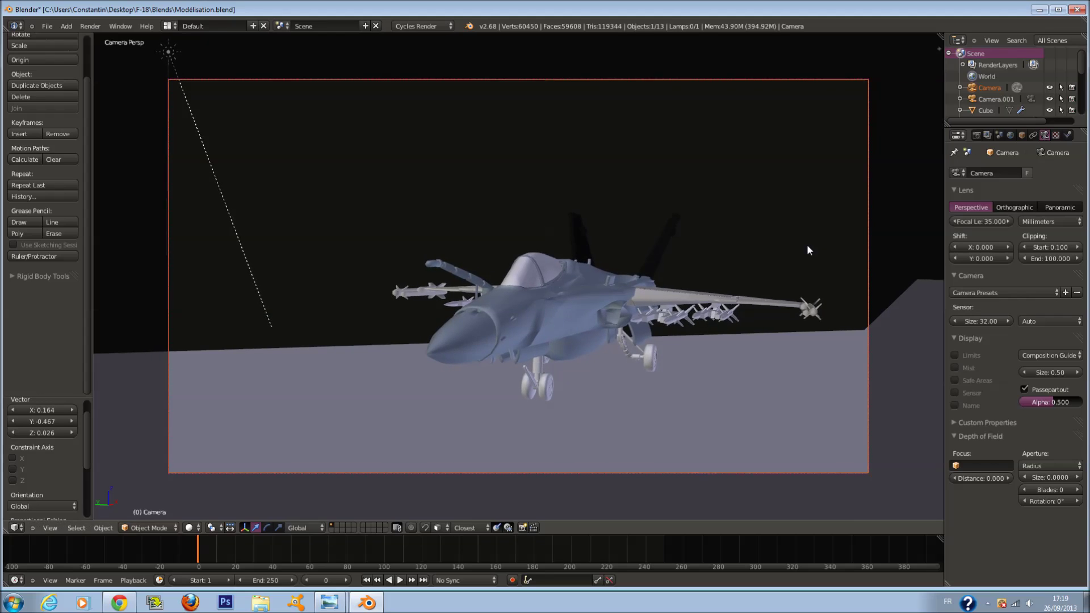
Step: Try focal lengths of 22 mm and 18 mm on the camera
click(987, 138)
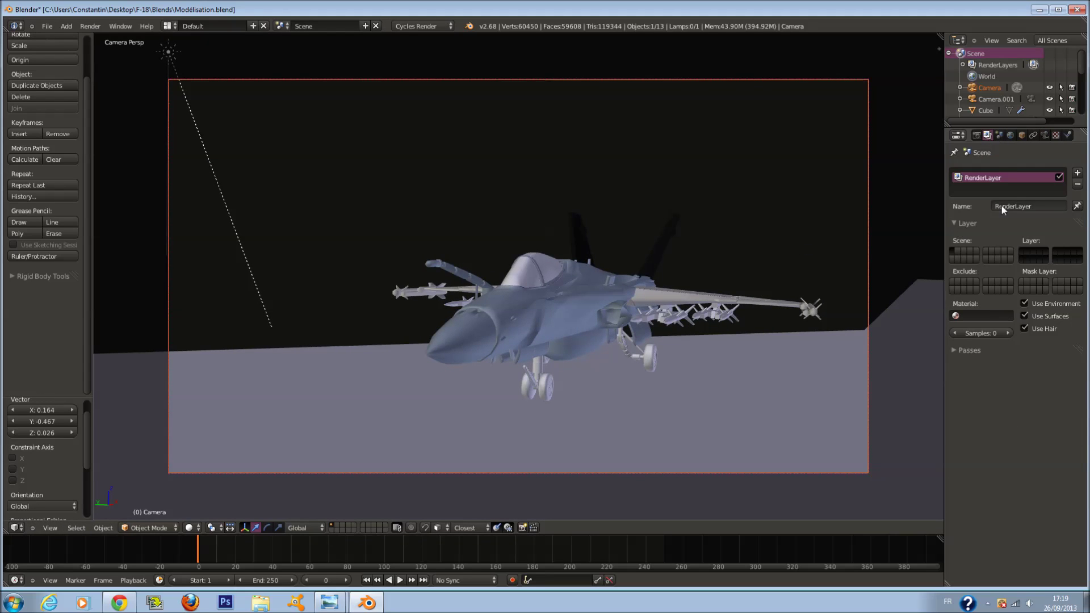
click(975, 136)
click(1045, 135)
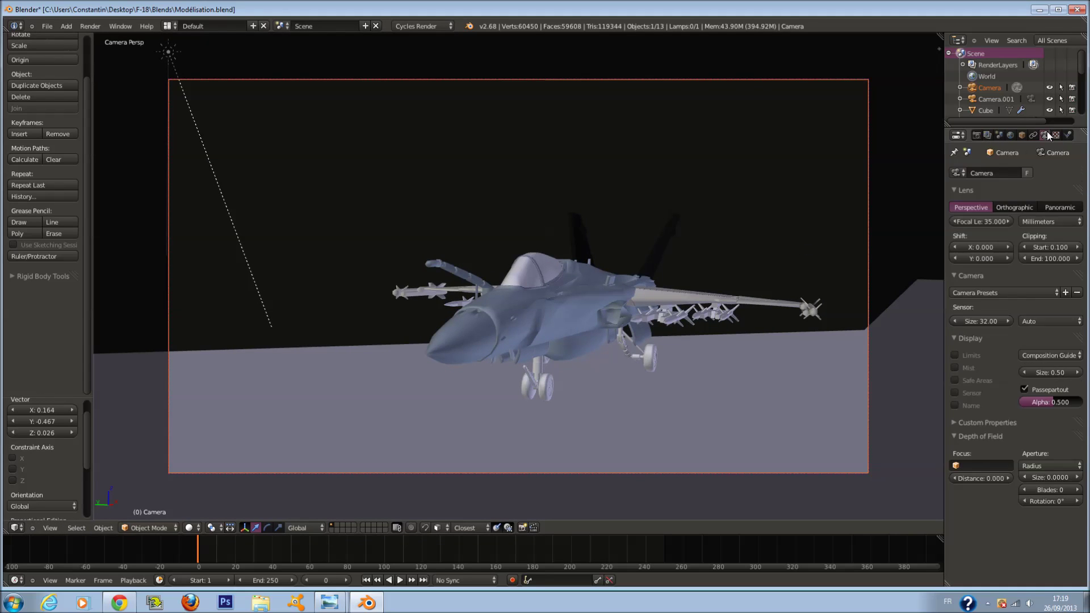
click(987, 220)
text(22)
key(Return)
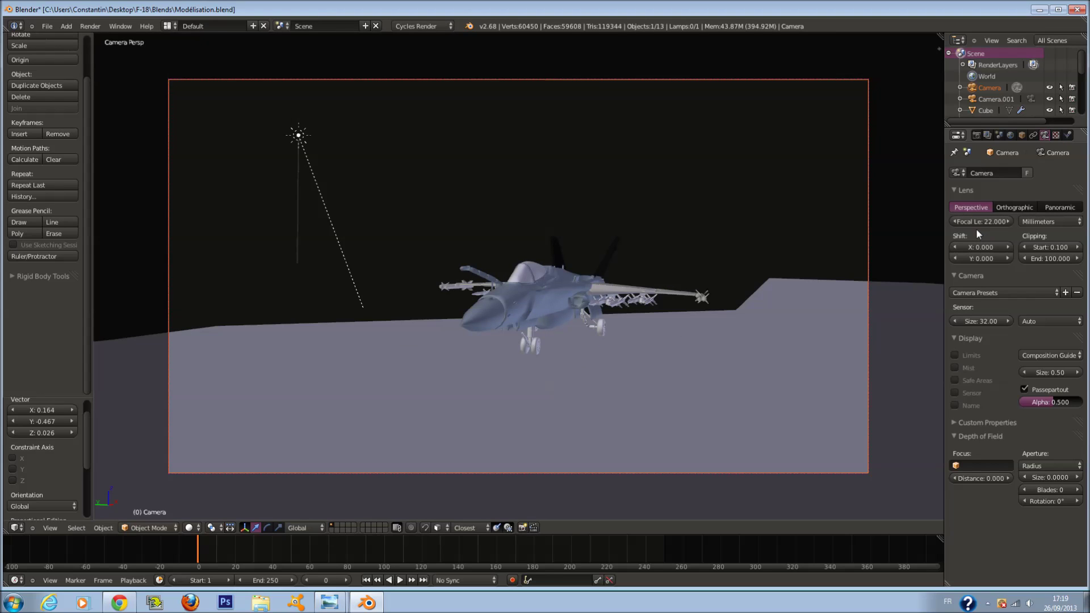
click(975, 224)
text(18)
key(Return)
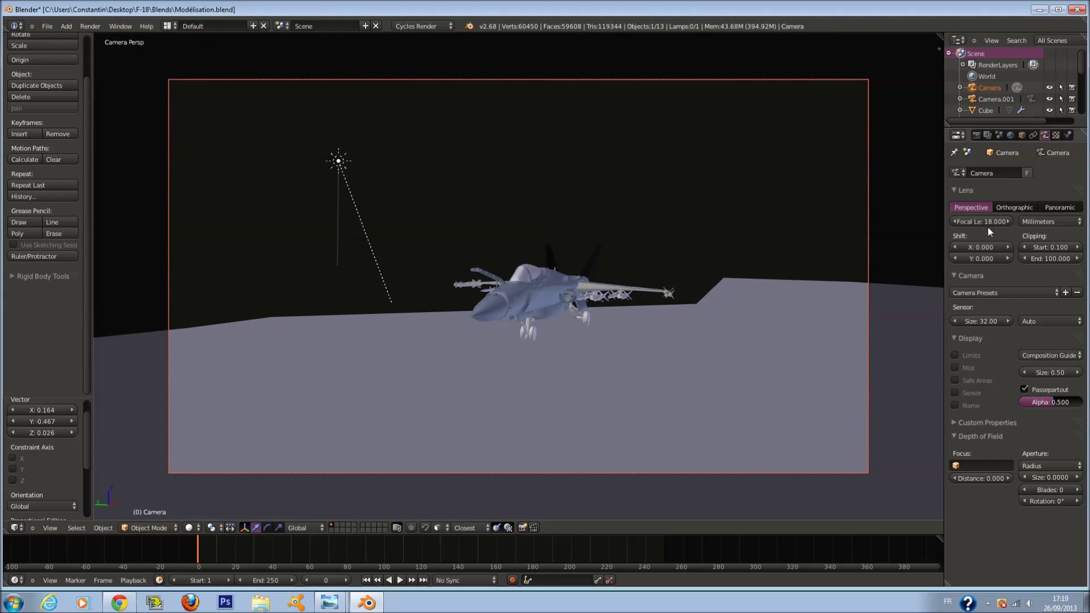
Step: Set the camera's focal length to 80 mm and pull the camera back along its local Z axis
text(80)
key(Return)
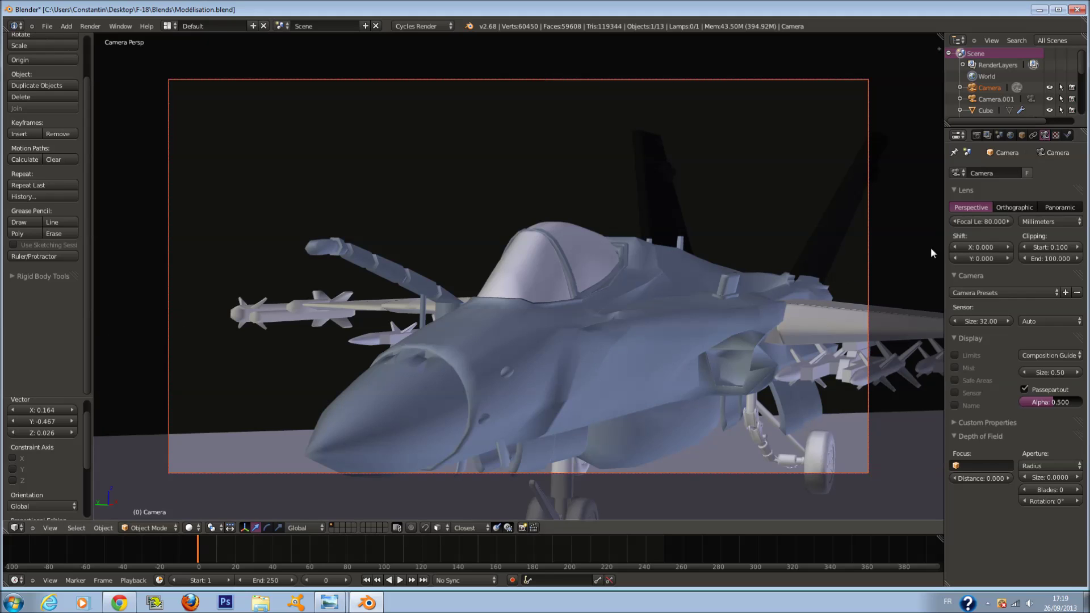
key(g)
key(z)
key(z)
click(854, 474)
key(g)
key(z)
key(z)
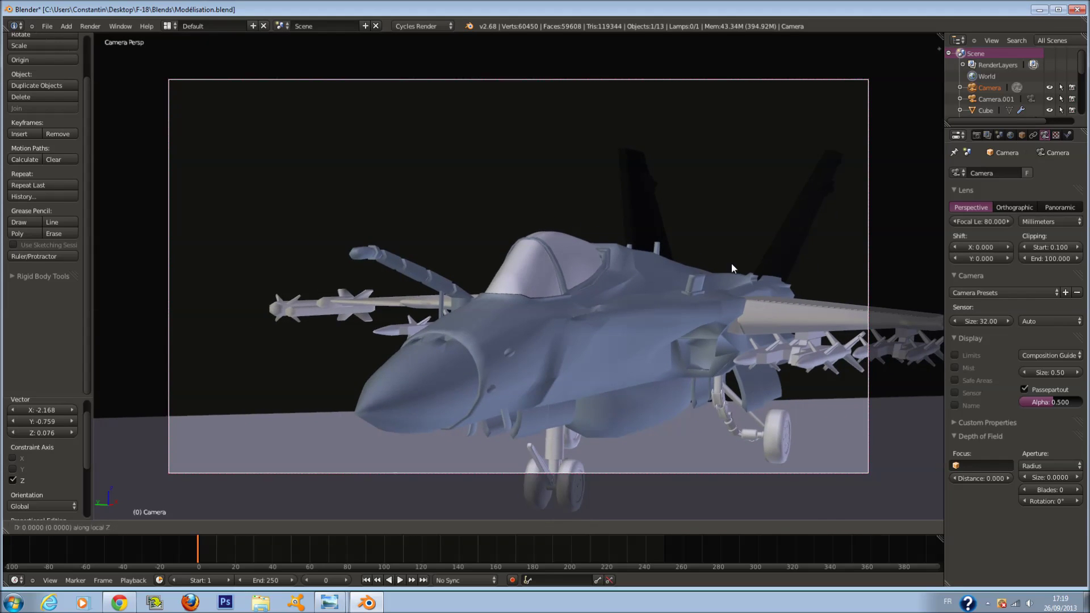
click(865, 466)
Step: Move the camera farther back along its local Z axis until the whole aircraft fits inside the frame
key(g)
key(z)
key(z)
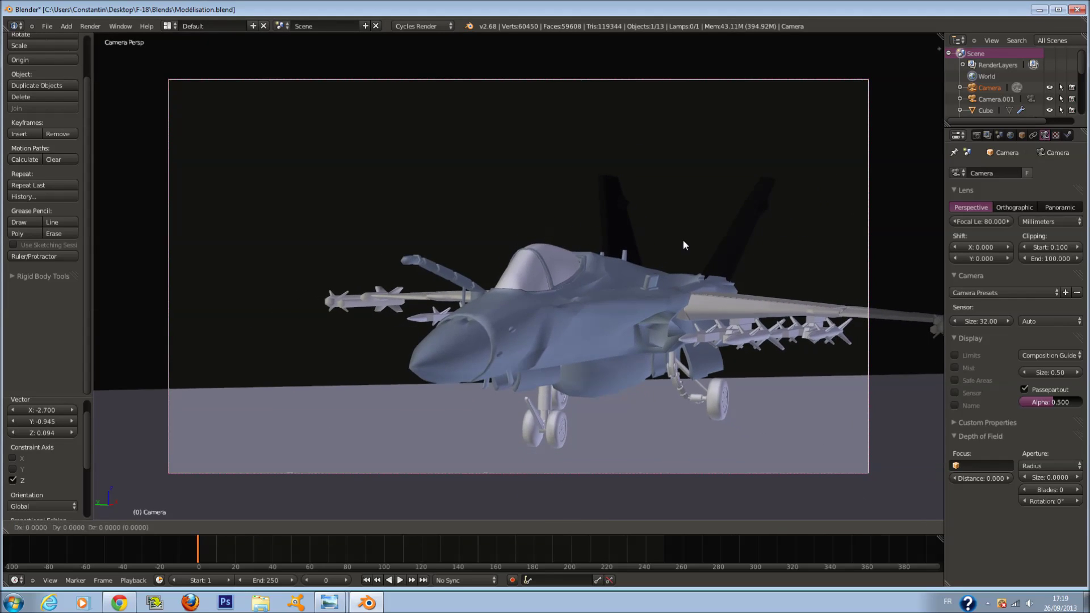
click(744, 284)
key(g)
key(z)
key(z)
click(659, 234)
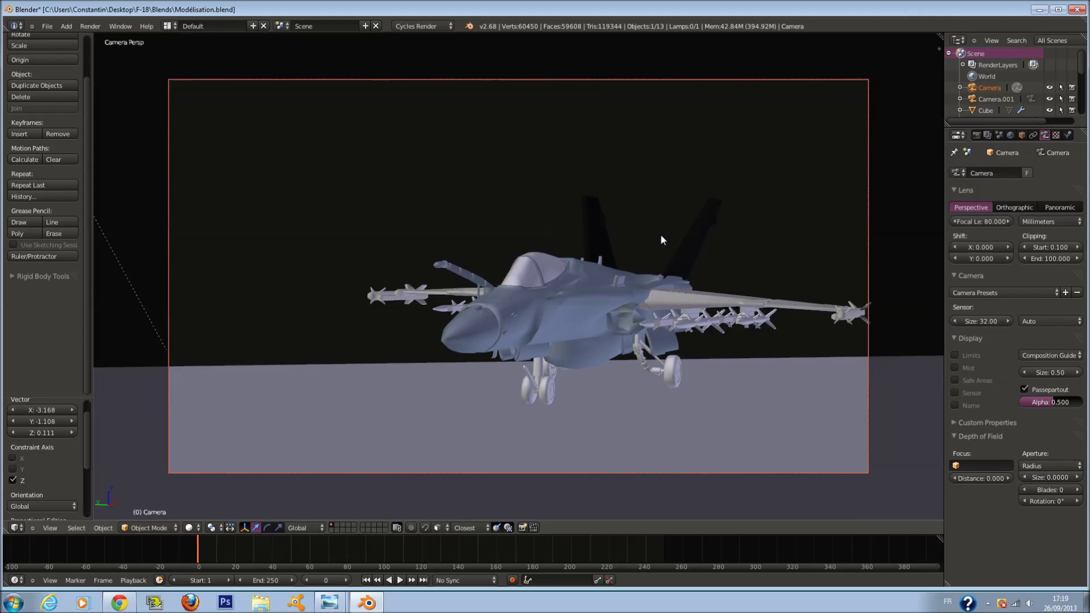
key(g)
key(z)
key(z)
click(873, 414)
Step: Roll the camera about -0.34° to level the deck horizon, and save over the existing file
key(r)
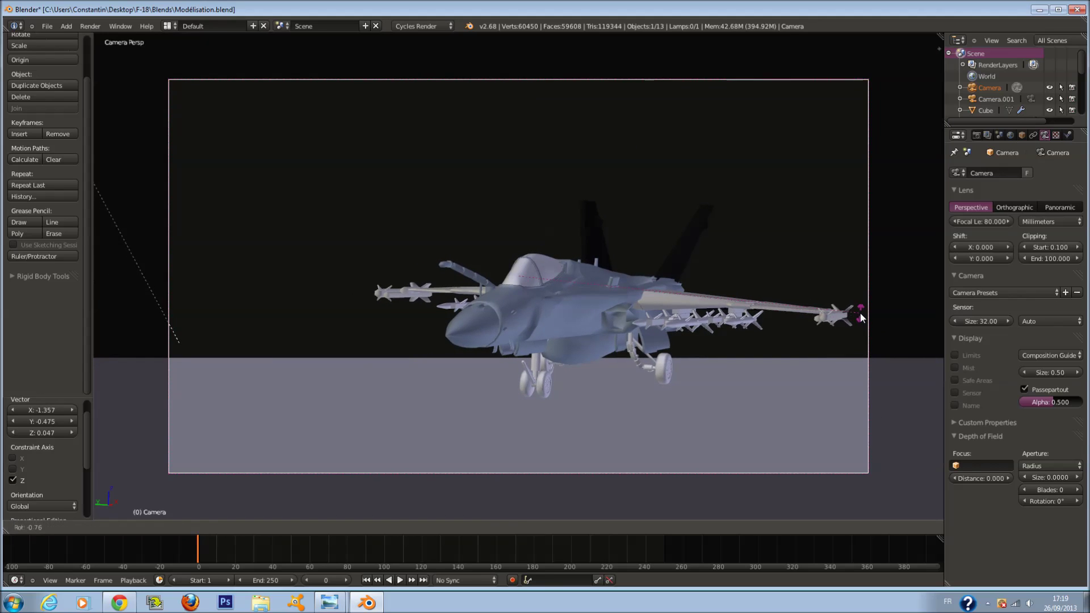
click(864, 319)
key(ctrl+s)
click(863, 319)
Step: Outside the camera view, turn on the camera's mist display and raise its depth-of-field distance to about 59.36
key(KP_0)
middle_drag(786, 293, 822, 196)
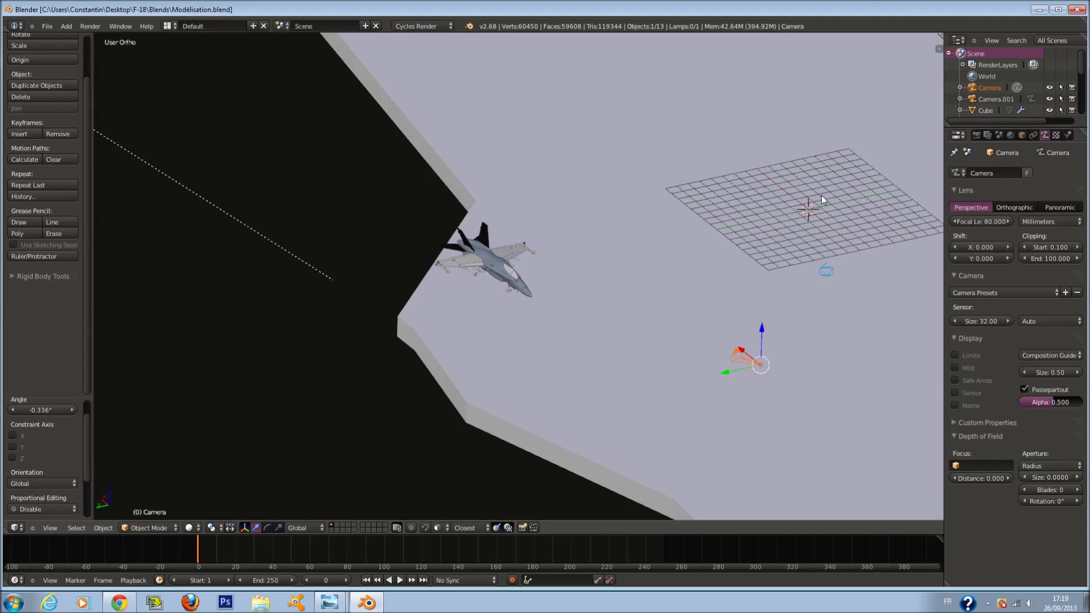
click(957, 368)
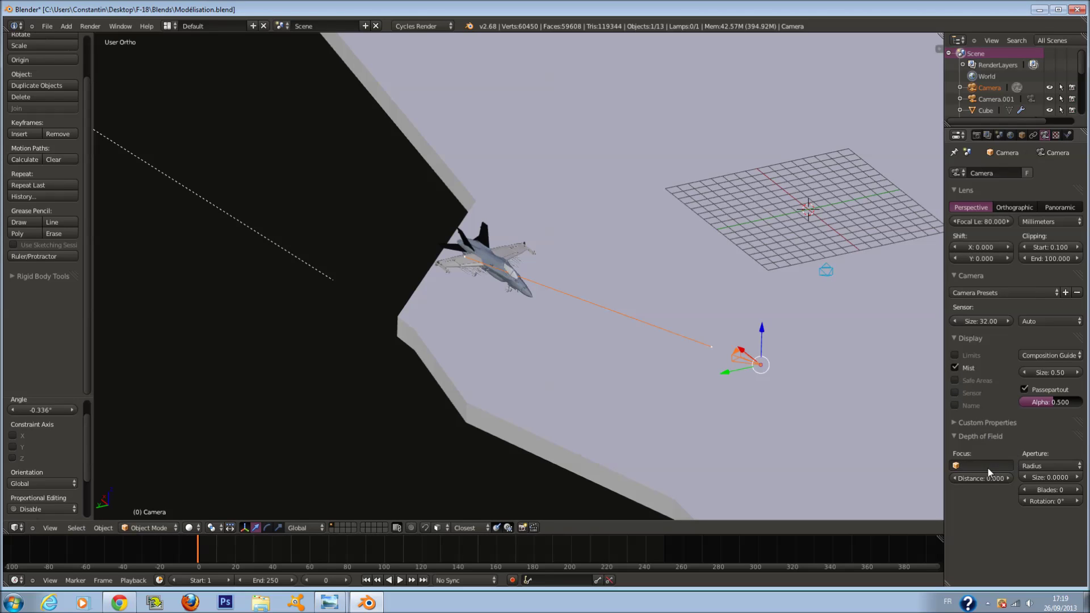
drag(986, 479, 1031, 487)
middle_drag(846, 368, 769, 324)
scroll(769, 323, up, 3)
ctrl+scroll(778, 334, up, 3)
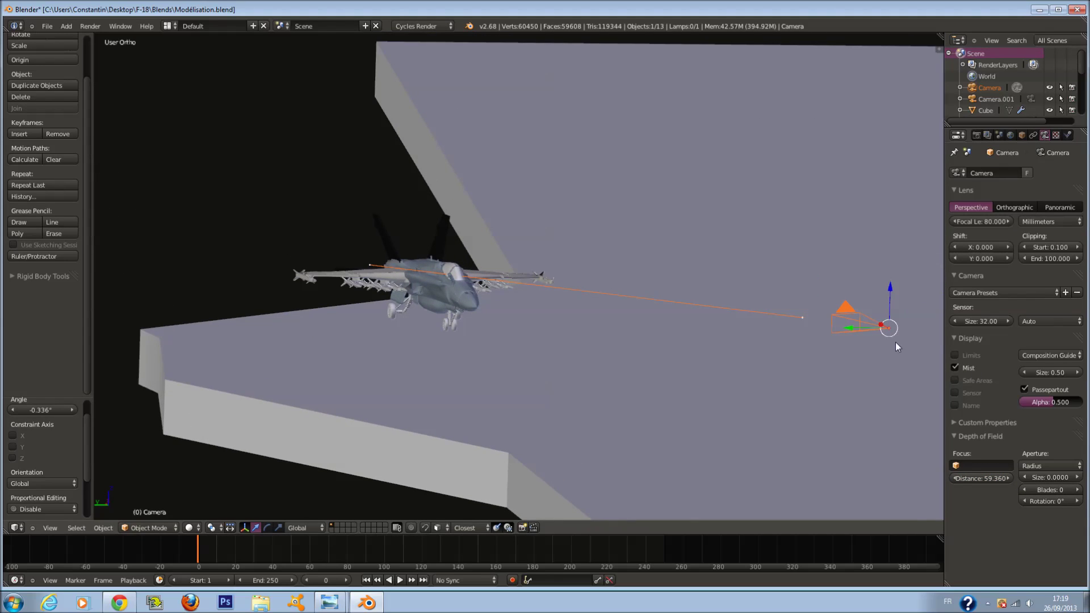
Step: Turn on the camera's limits display, and set the depth-of-field distance to 1 and then to about 27
click(952, 354)
drag(986, 480, 986, 479)
text(1)
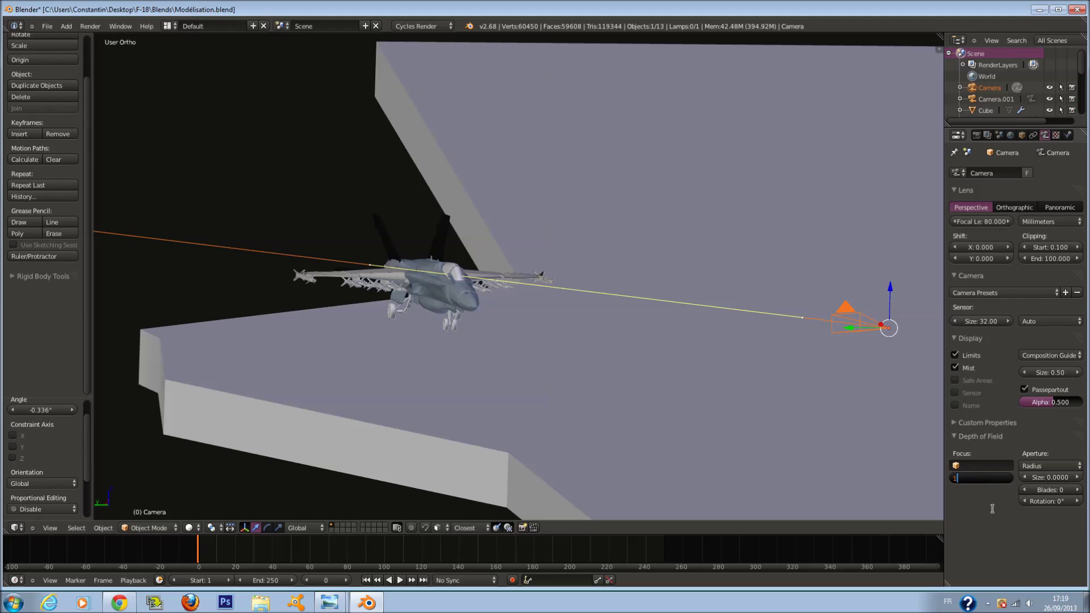
key(Return)
drag(984, 478, 1007, 482)
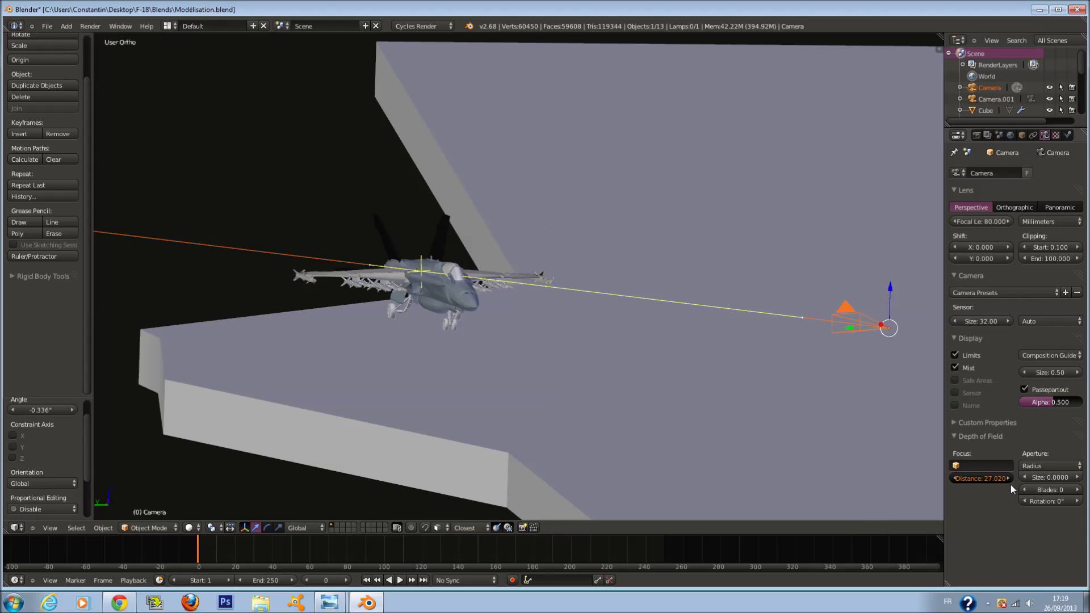
drag(1011, 484, 1007, 485)
Step: Save over the existing file and set the camera's depth-of-field distance to 45
middle_drag(853, 438, 759, 454)
key(ctrl+s)
click(759, 454)
text(45)
key(Return)
middle_drag(740, 424, 805, 401)
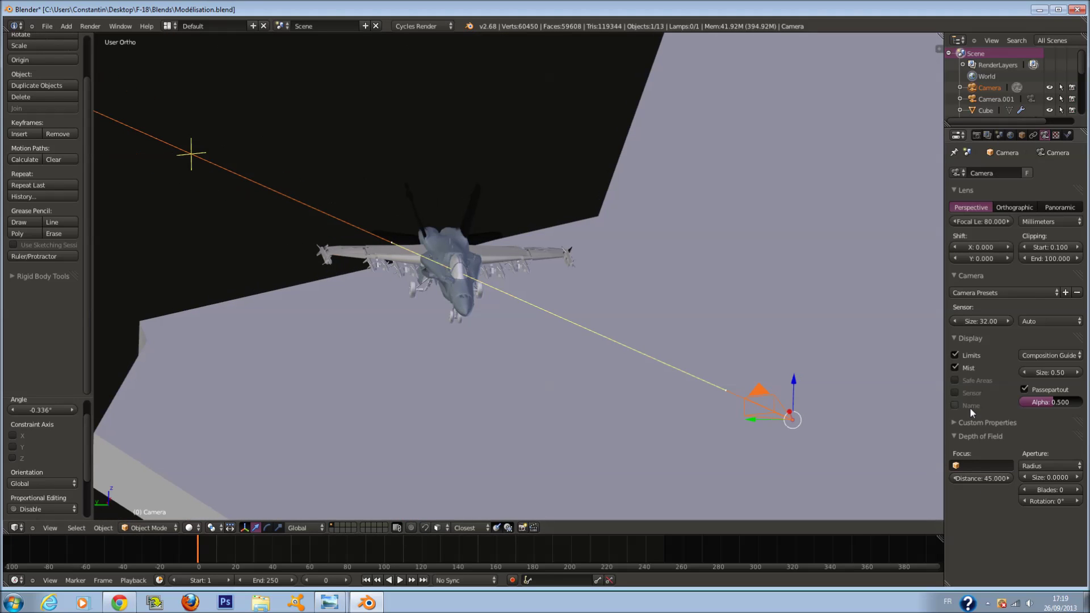
Step: Try a depth-of-field distance of 35, settle on 25 so the focus point falls on the aircraft, and save the file
click(982, 476)
text(35)
key(Return)
text(25)
key(Return)
key(ctrl+s)
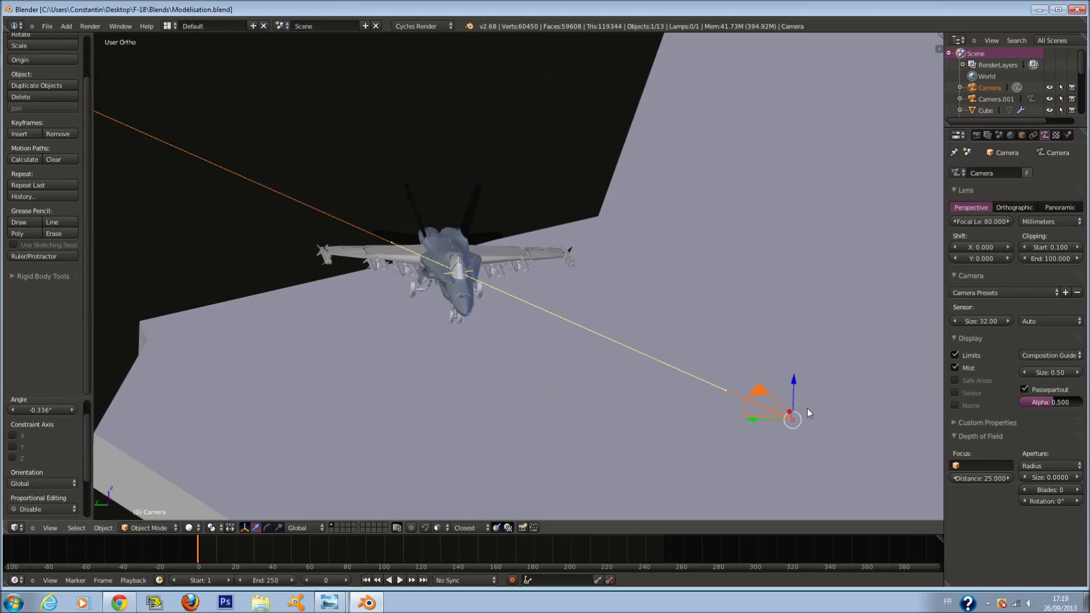
Step: Deselect everything, examine the framing through the camera, and inspect the whole deck layout from outside it
key(KP_0)
key(a)
key(a)
key(a)
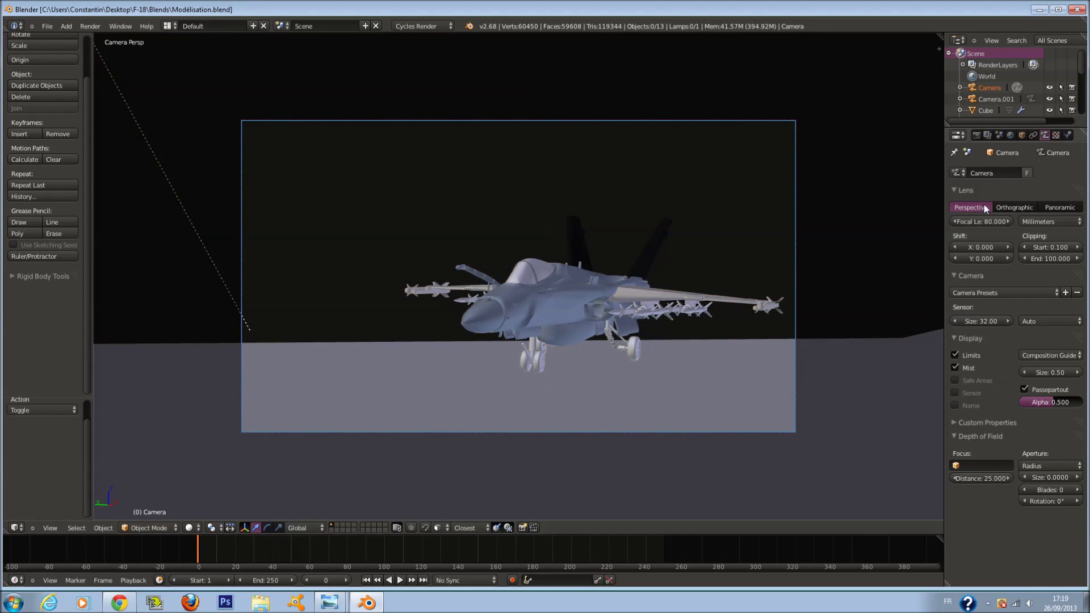
scroll(607, 245, down, 3)
scroll(607, 245, up, 2)
scroll(607, 245, up, 2)
scroll(608, 245, down, 2)
scroll(607, 245, up, 2)
key(KP_0)
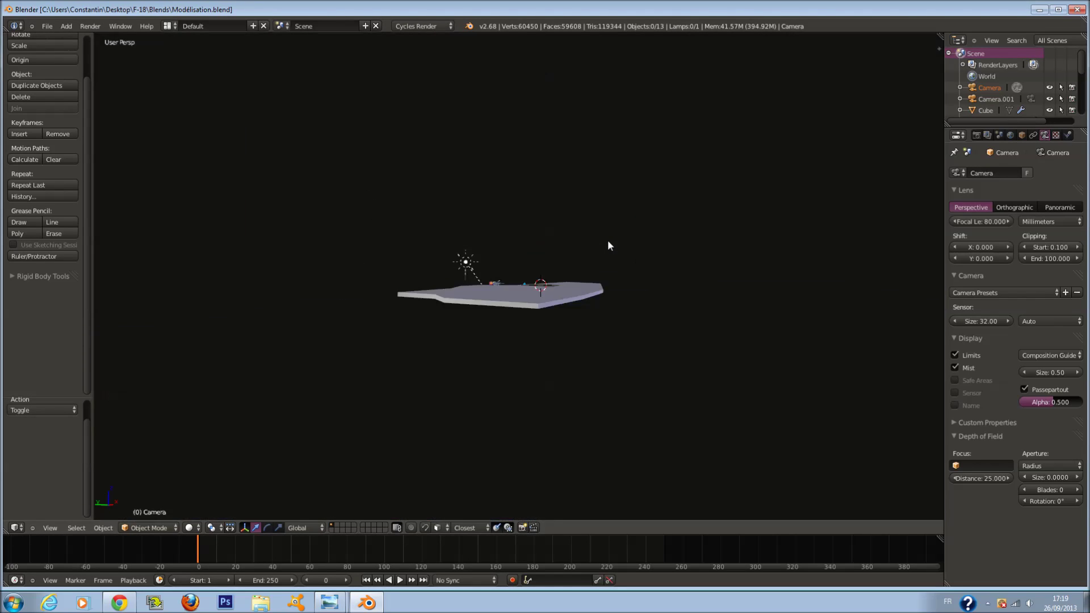
middle_drag(608, 246, 645, 308)
scroll(645, 309, up, 1)
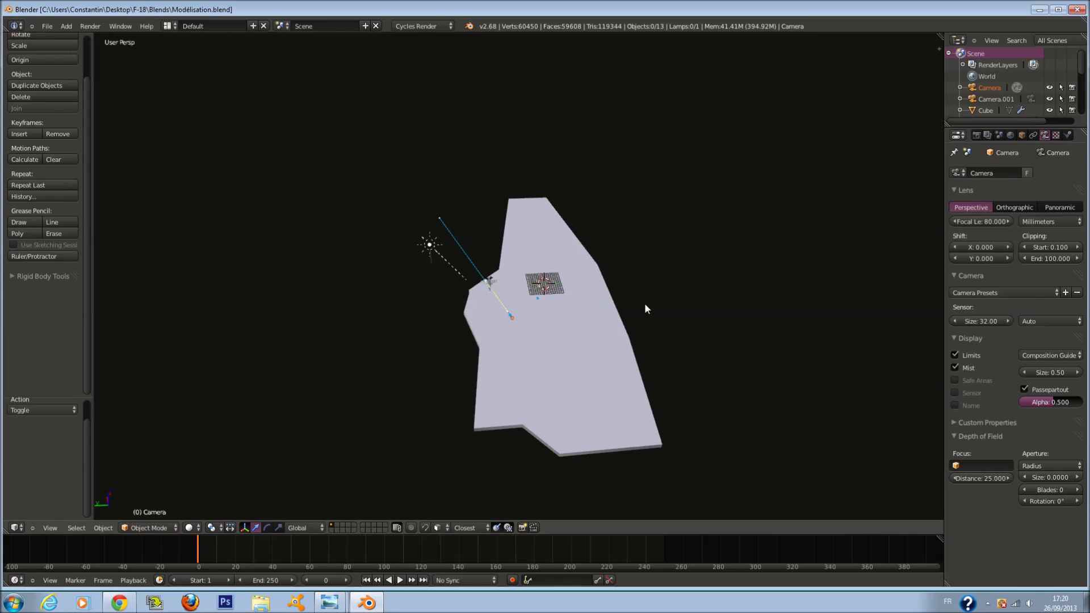
Step: Switch to the empty second layer, save the file, and add a plane rotated 90° about X in front orthographic view
click(339, 525)
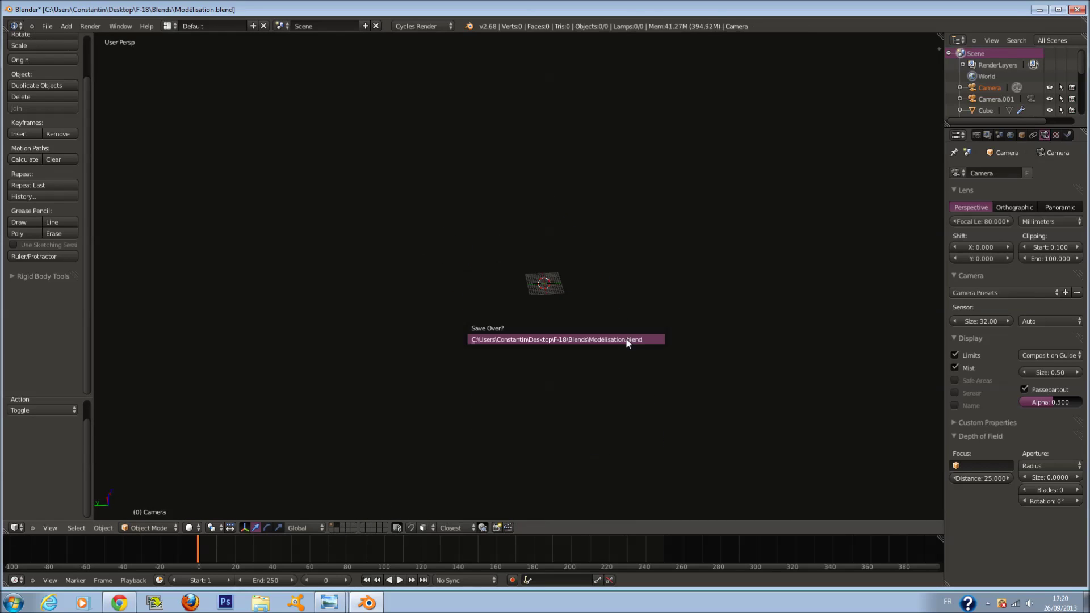
key(KP_1)
key(KP_5)
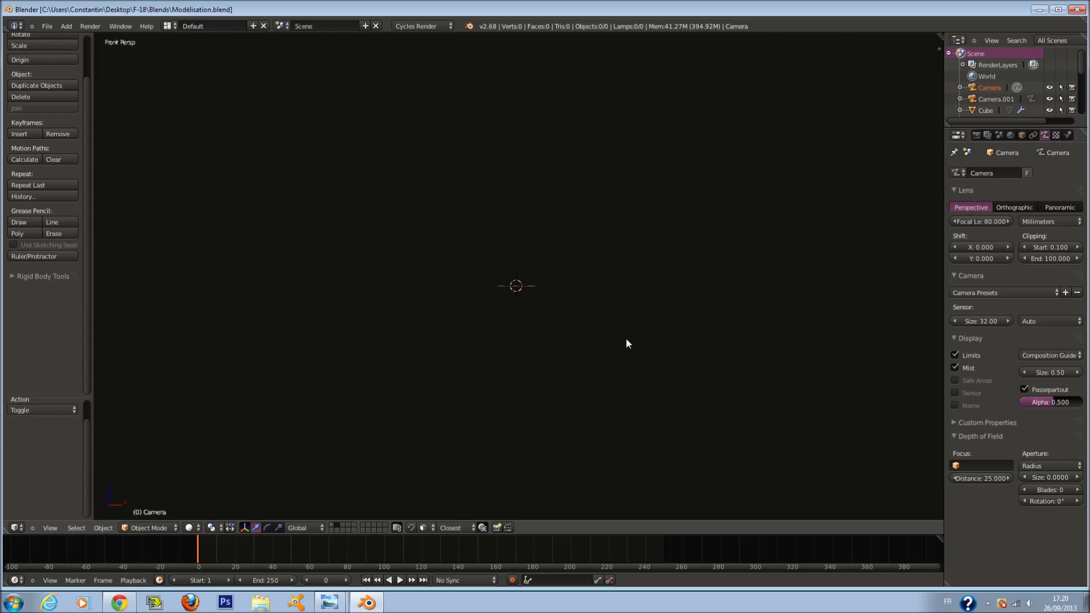
scroll(469, 358, up, 6)
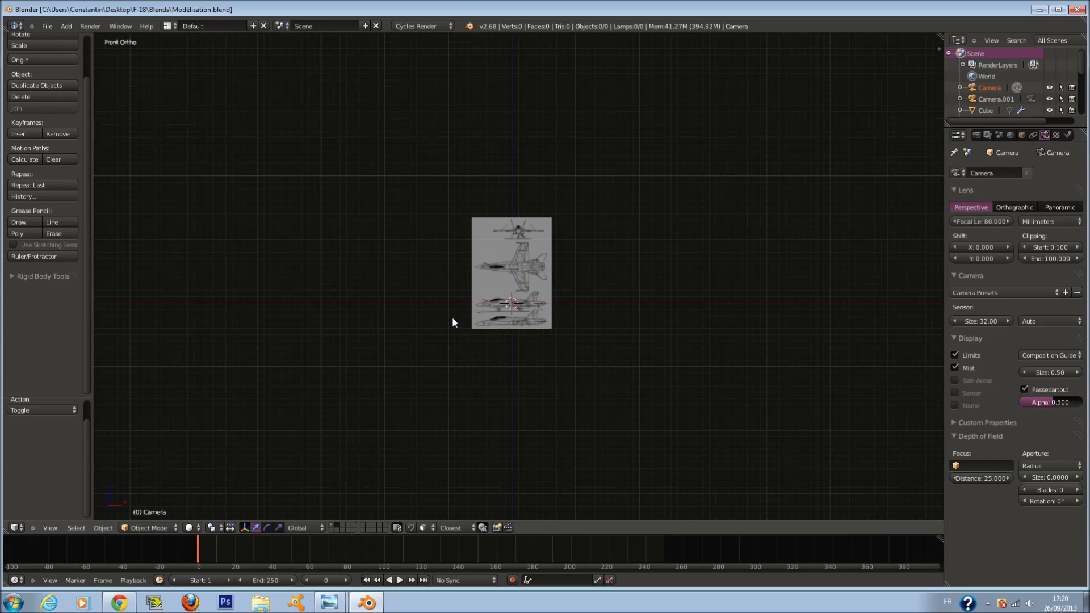
key(shift+a)
mouse_move(457, 298)
click(490, 298)
text(rx90)
key(Return)
Step: Scale the plane up about 4.27 times, and stretch it about 3.1 times along the X axis
key(KP_Decimal)
scroll(552, 302, down, 10)
key(s)
click(665, 326)
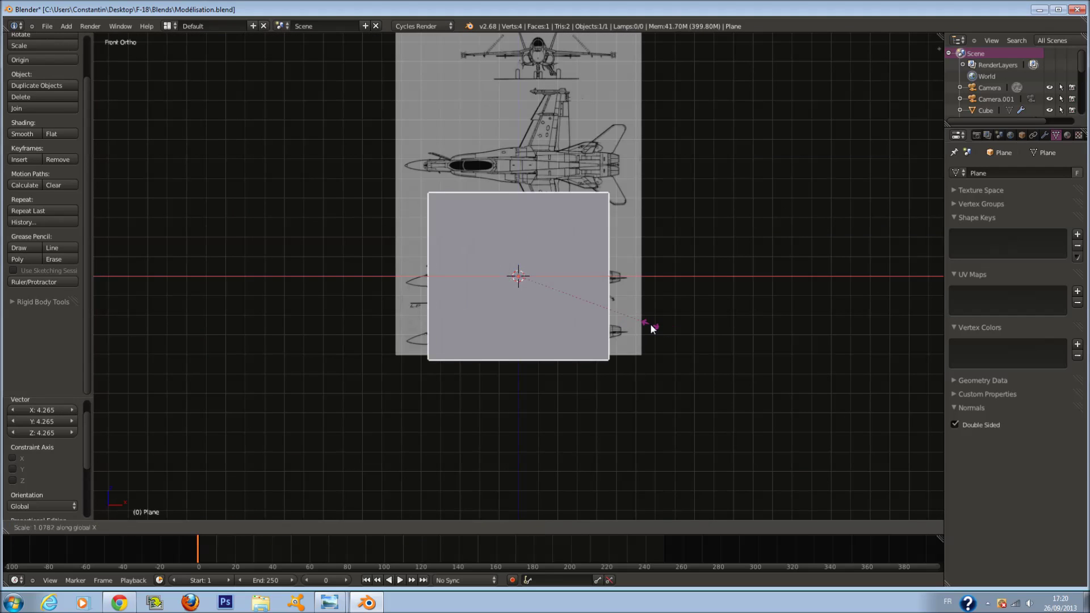
key(s)
key(x)
click(915, 349)
Step: Unwrap the plane from the front view with Project from View (Bounds), and return to Object Mode
key(KP_0)
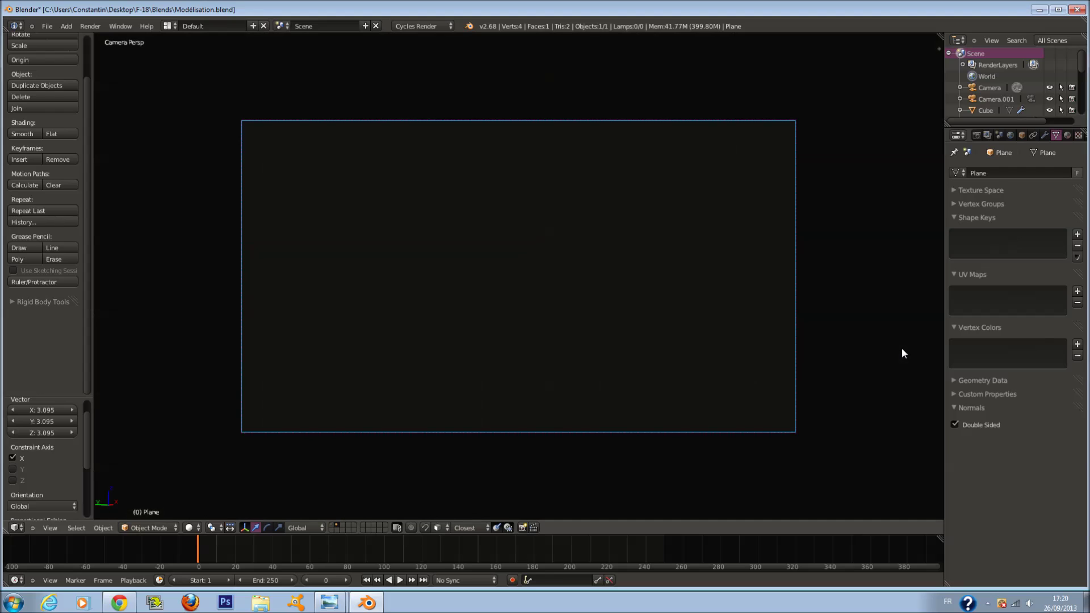
key(KP_7)
key(KP_1)
key(Tab)
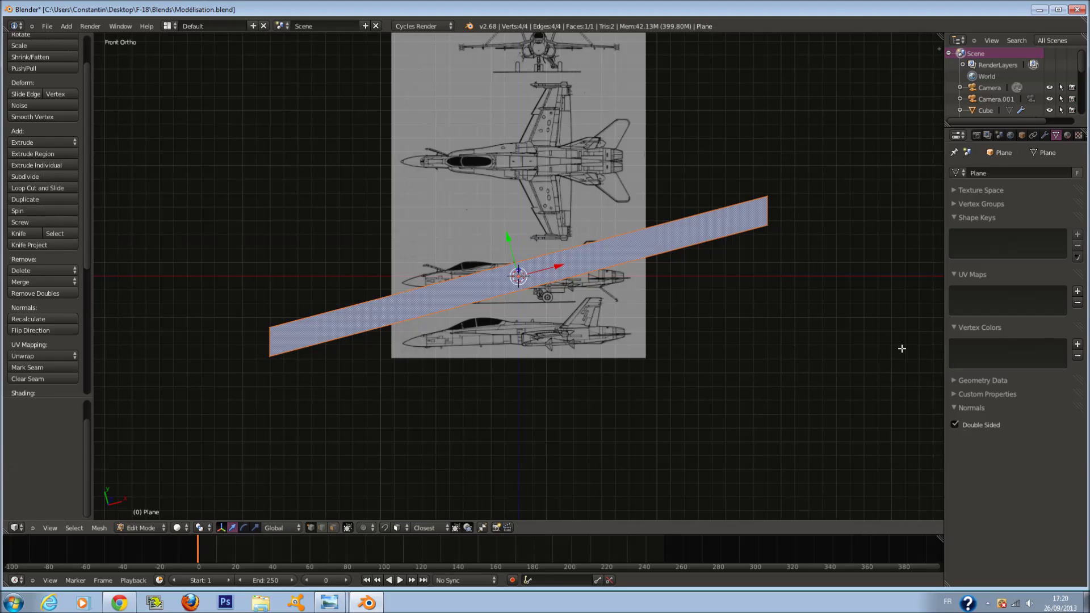
key(u)
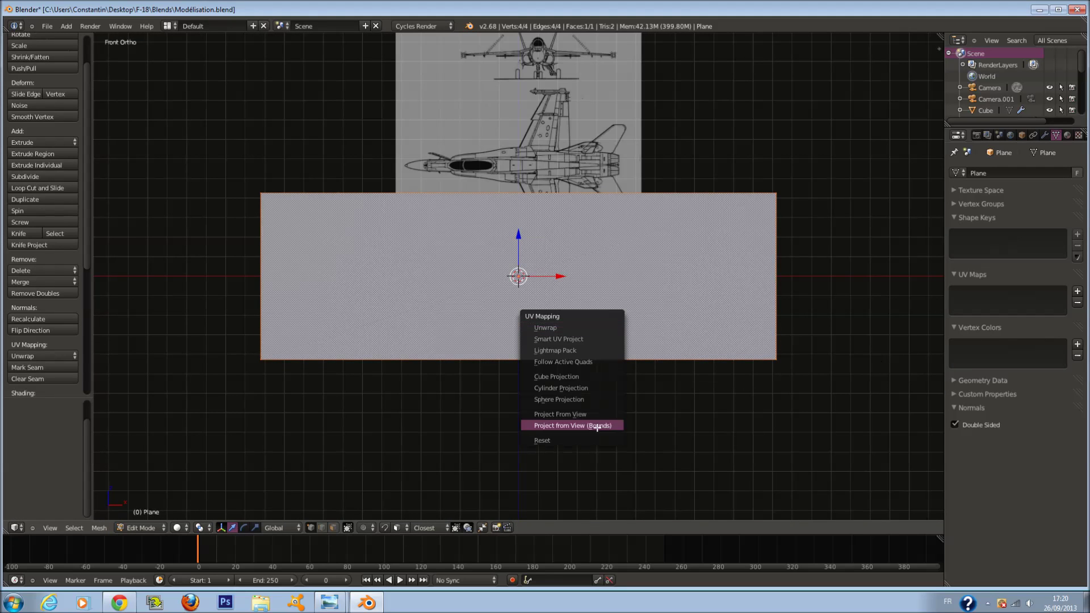
click(562, 426)
key(Tab)
Step: Save the file, stretch the plane taller along the Z axis, and move it to the first layer
key(ctrl+s)
click(666, 344)
key(s)
key(z)
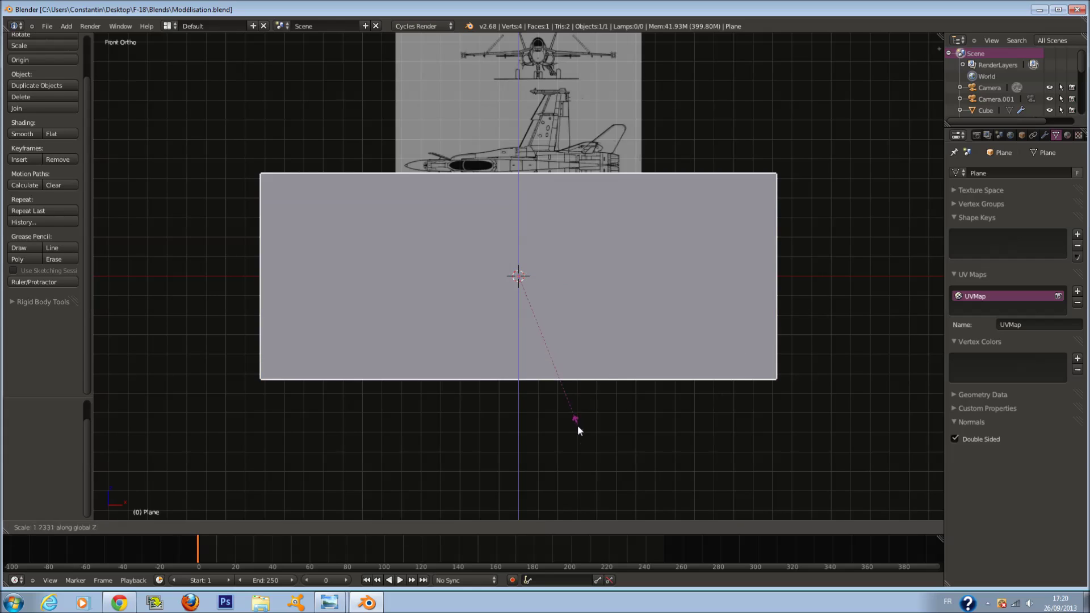
click(590, 448)
key(m)
key(2)
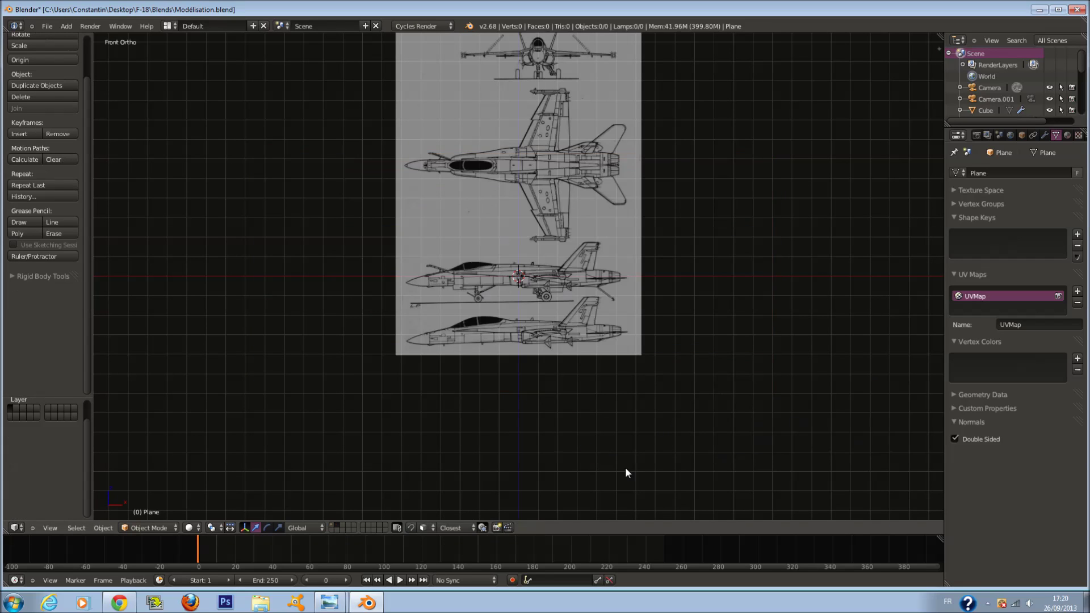
Step: Show the first layer and, in top view, move the plane about 51.1 in X and 69.3 in Y, behind the aircraft
click(332, 527)
scroll(486, 359, down, 2)
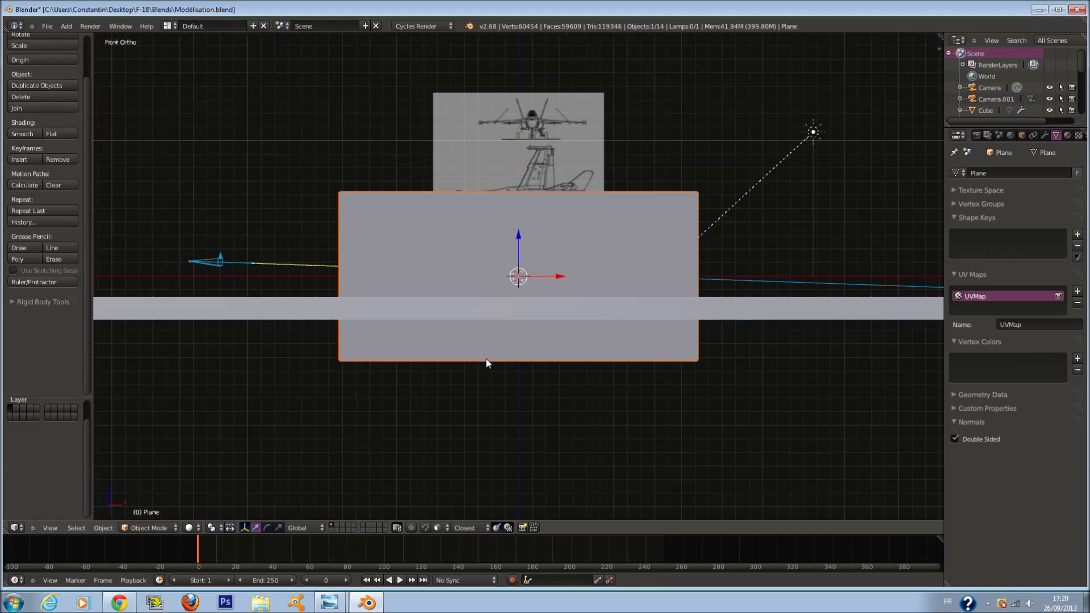
key(KP_7)
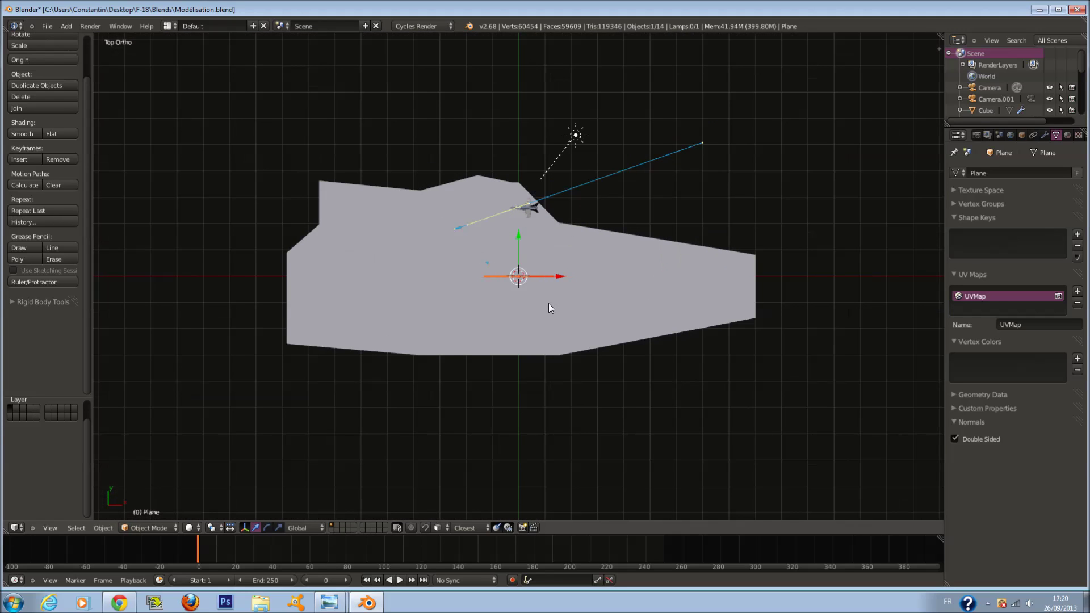
key(g)
click(683, 120)
Step: In camera view, slide the plane behind the aircraft and turn it around Z by about -25.7° and another -26.9°
key(KP_0)
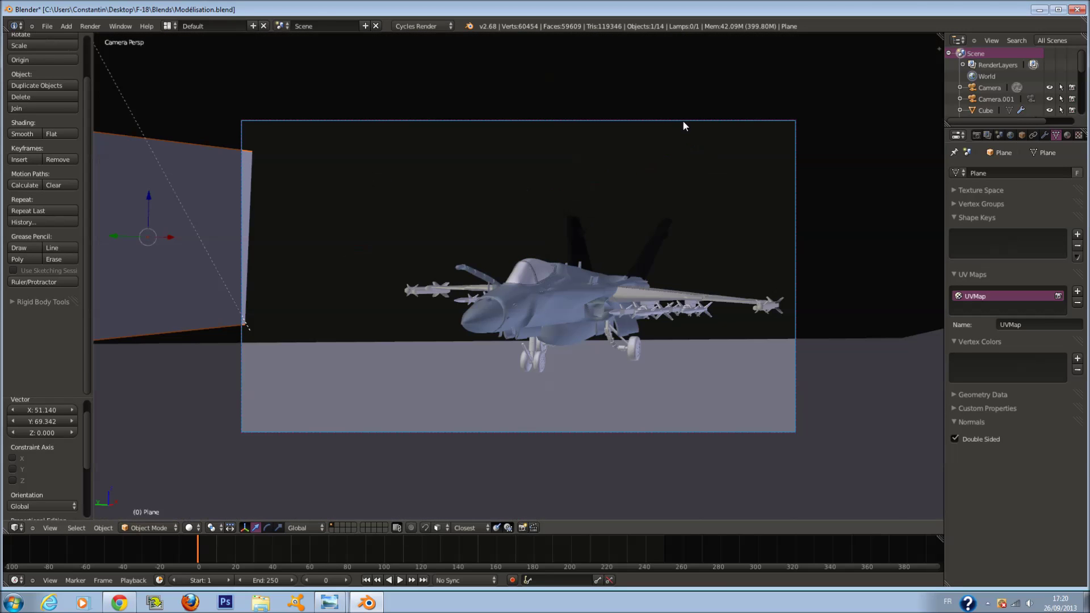
key(r)
key(z)
click(586, 379)
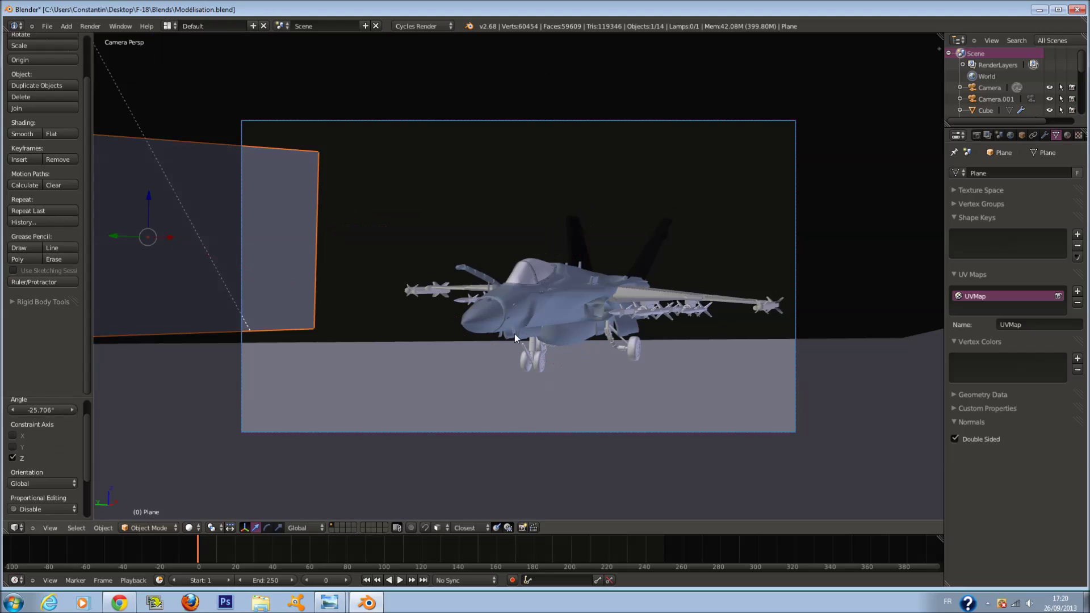
key(g)
click(790, 313)
key(r)
key(z)
click(682, 244)
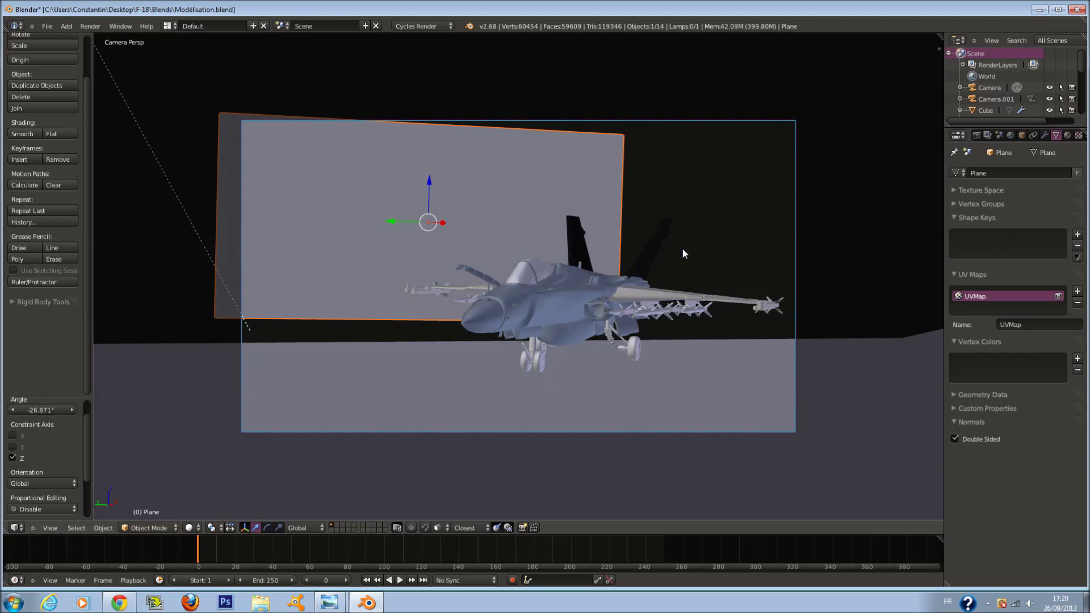
Step: Scale the backdrop plane by about 1.755, centre it behind the aircraft in the camera frame, and rotate it by about -2.9°
key(s)
click(799, 250)
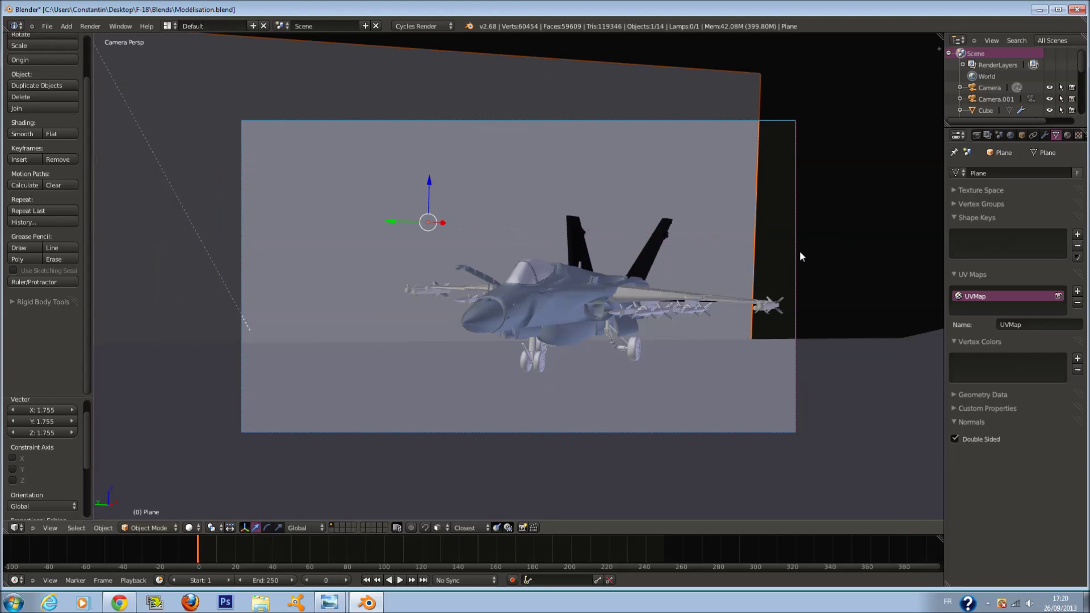
key(g)
click(949, 231)
key(r)
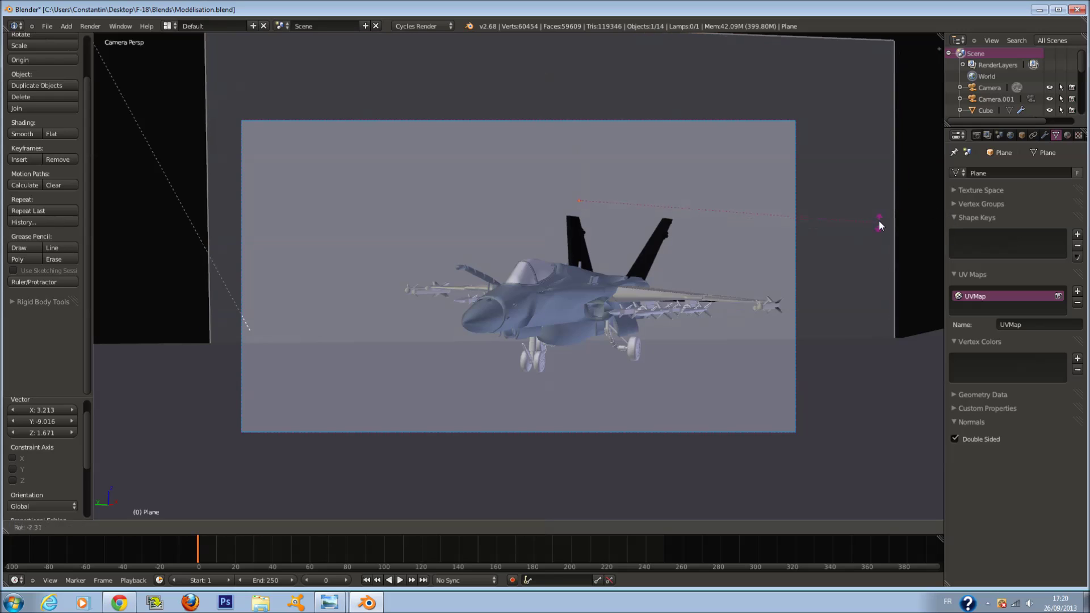
click(879, 220)
Step: In top view, move the plane farther behind the aircraft by about 101.1 in X and 64.3 in Y, and return to camera view
key(KP_7)
scroll(879, 223, down, 4)
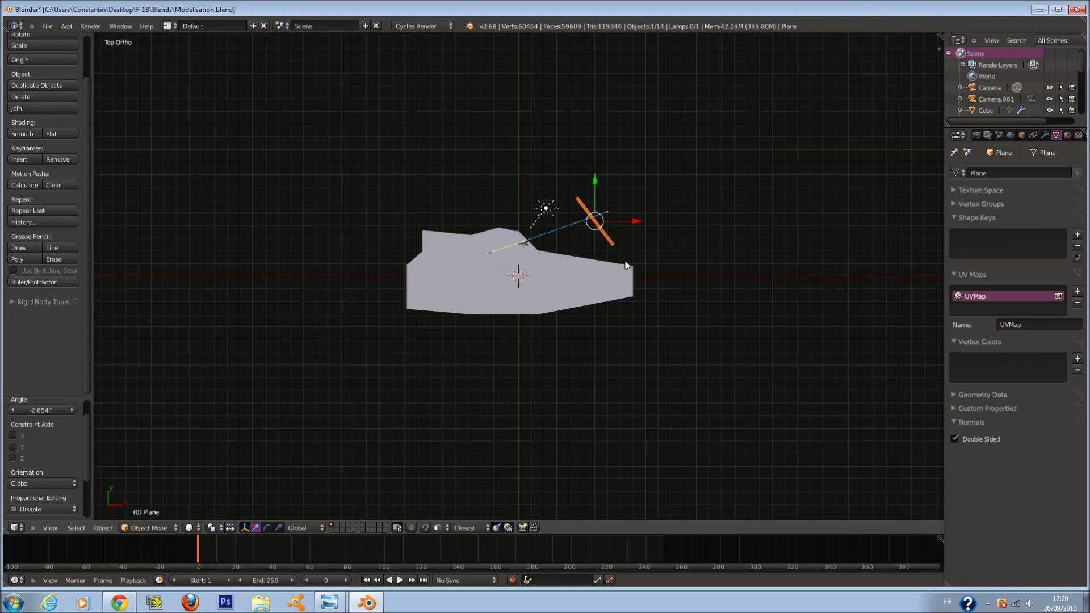
key(g)
click(749, 180)
key(KP_0)
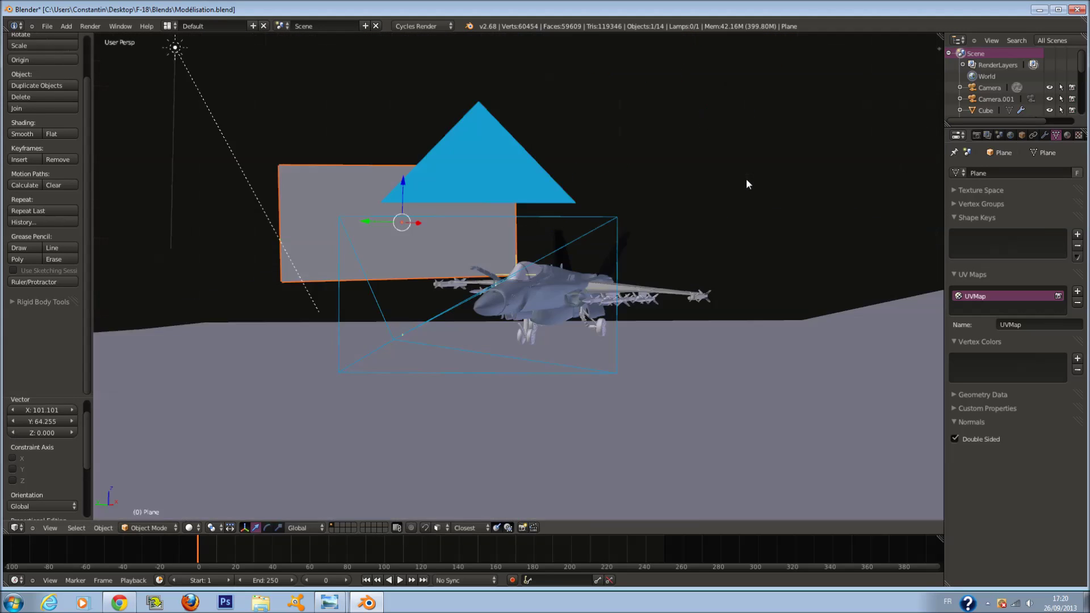
Step: Select the camera and set the clipping end of both the 3D view and the camera to 100000000
right_click(730, 259)
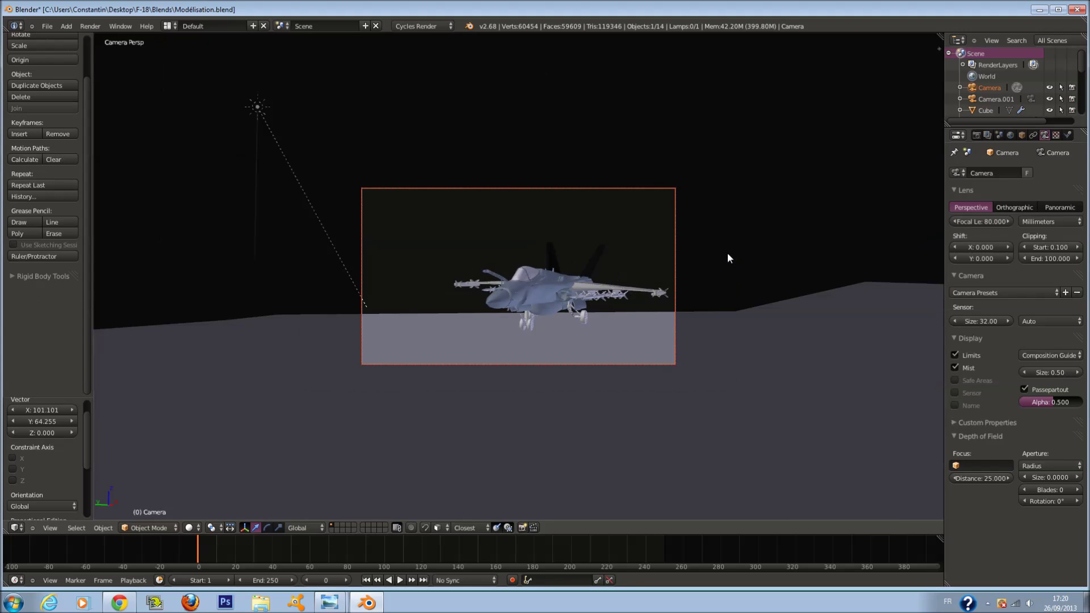
key(n)
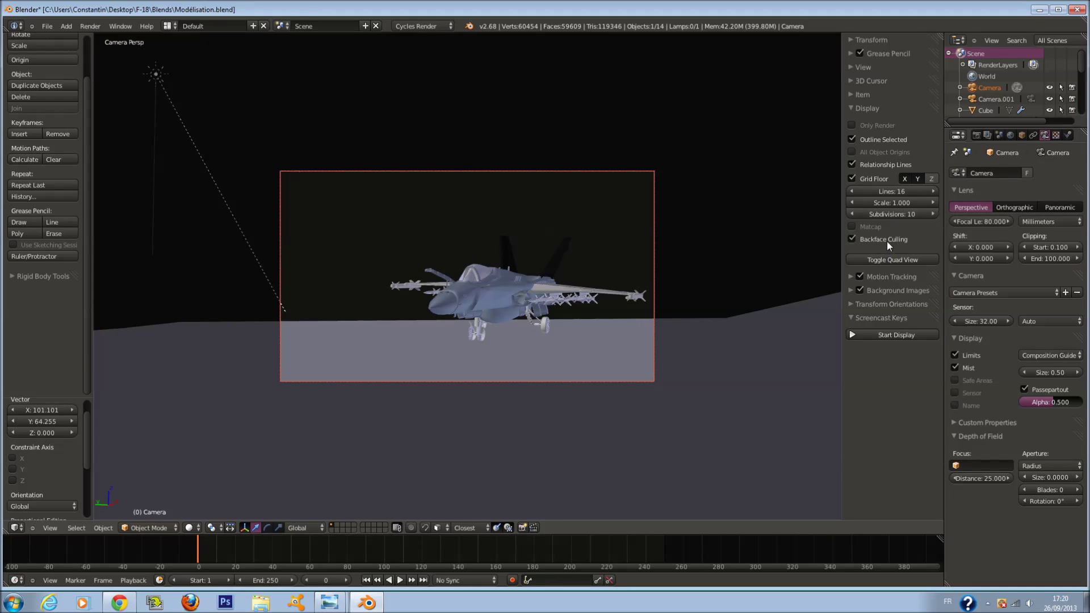
click(888, 290)
click(889, 290)
click(863, 109)
click(869, 81)
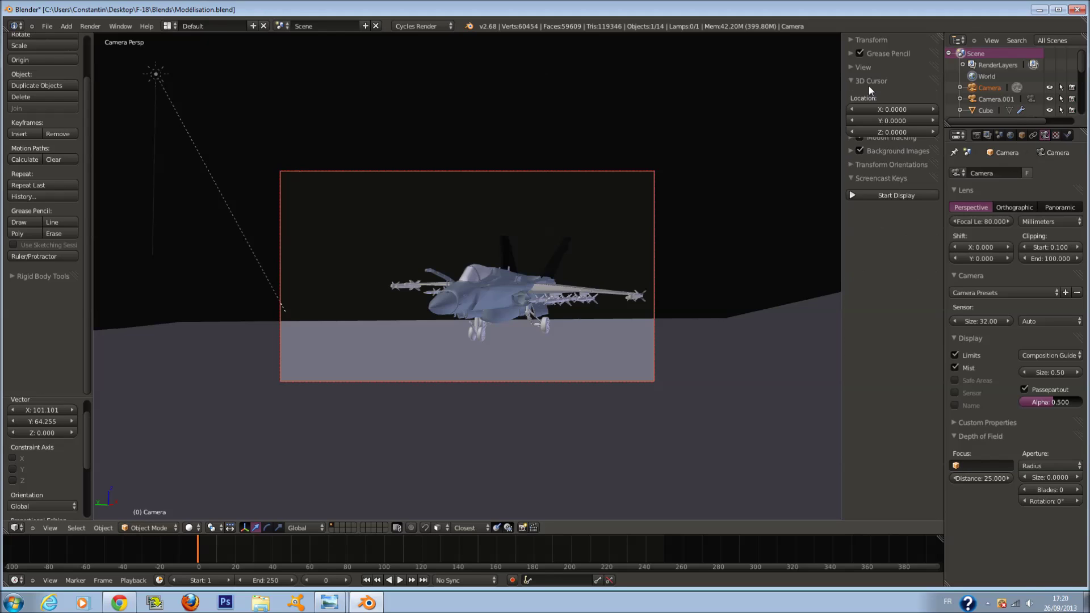
click(868, 86)
click(868, 69)
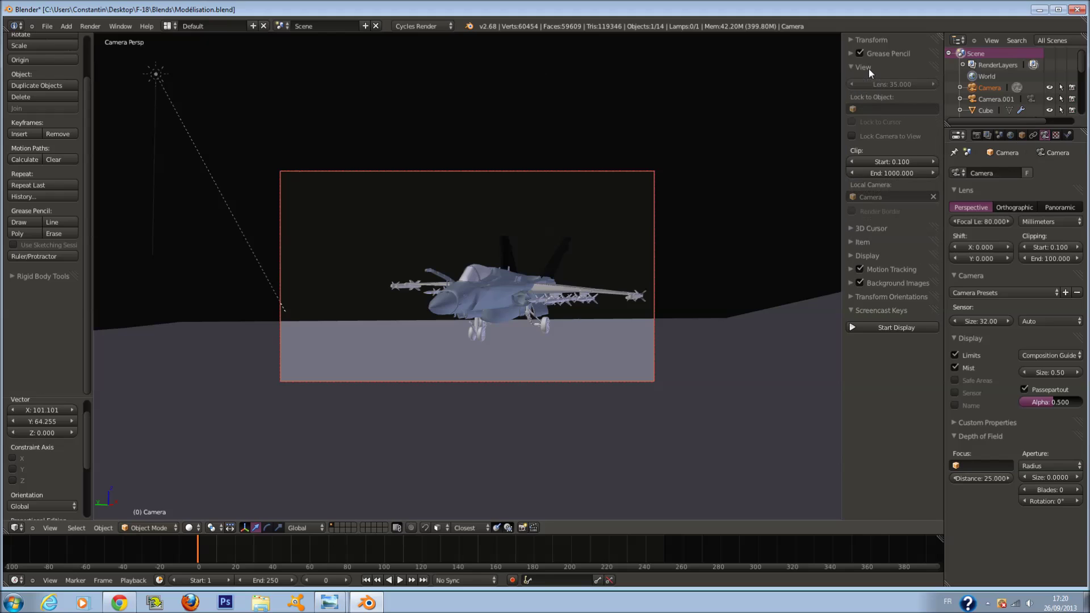
click(885, 172)
text(100000000)
key(Return)
key(ctrl+v)
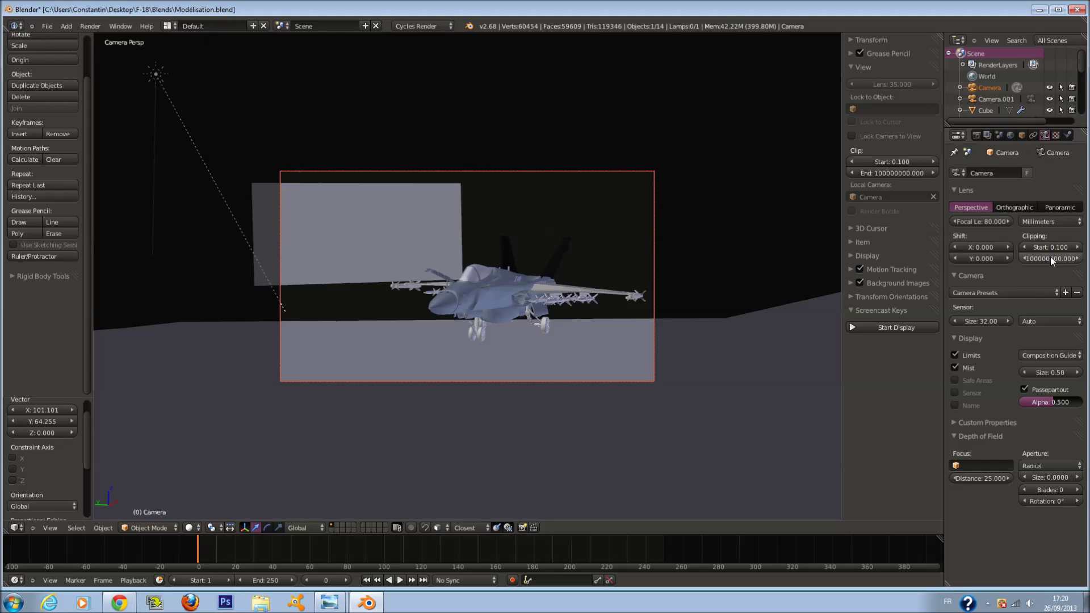
Step: In camera view, slide the plane behind the aircraft, level it, enlarge it past the camera frame, and rotate it by 1.1°
scroll(533, 271, up, 1)
right_click(442, 196)
key(g)
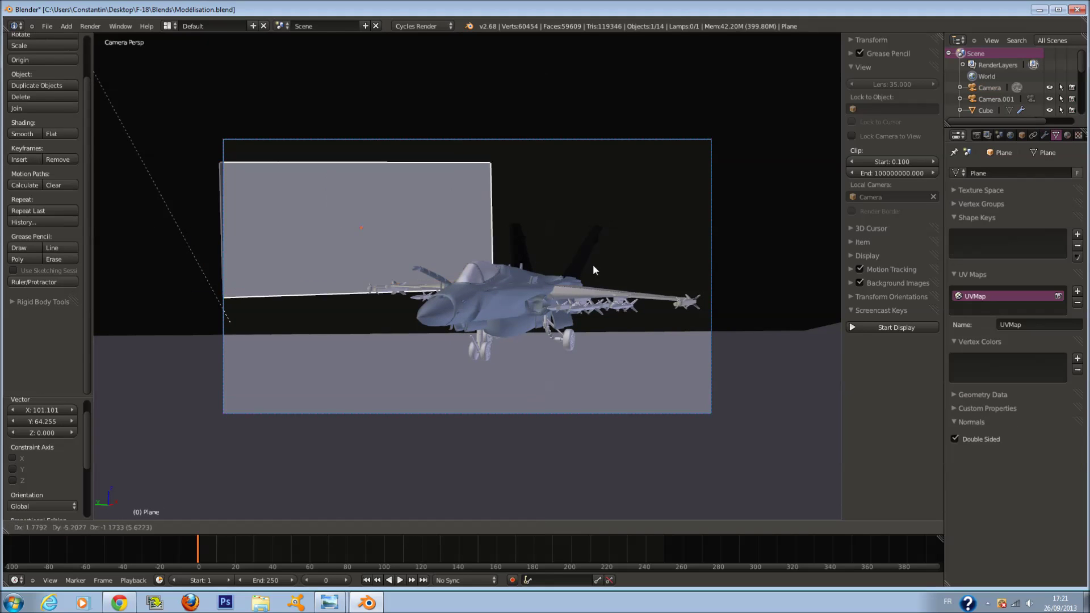
click(679, 273)
key(r)
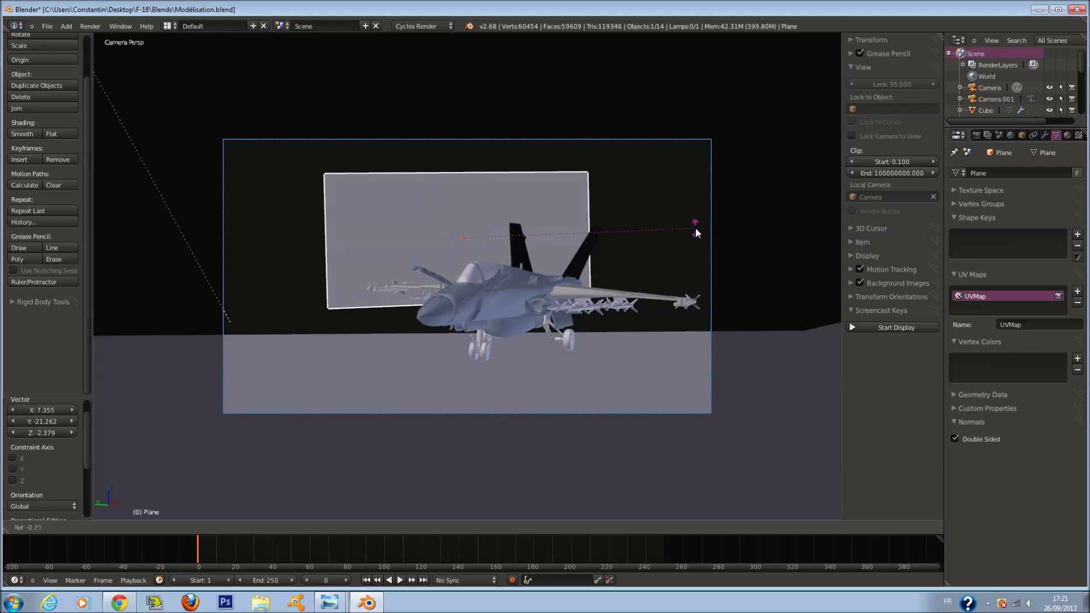
click(696, 229)
key(s)
click(820, 306)
key(r)
click(823, 309)
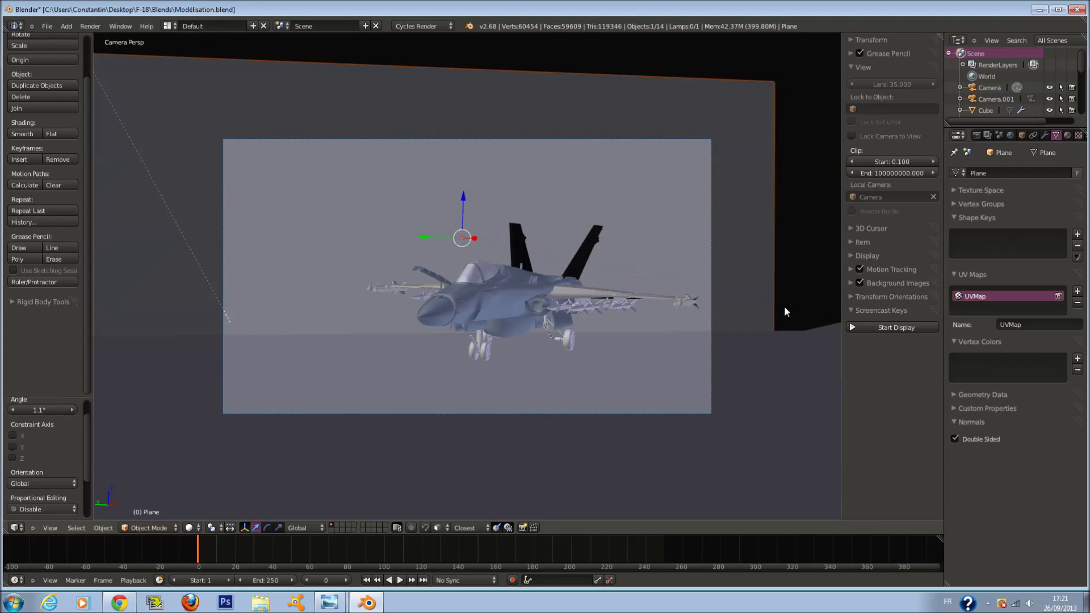
scroll(761, 298, down, 2)
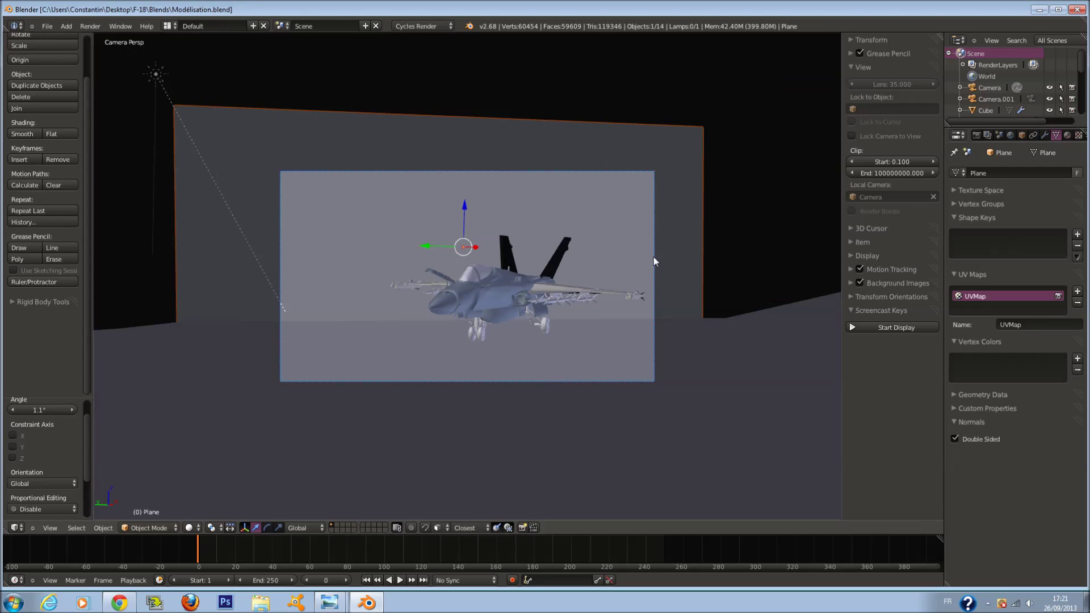
Step: Add subdivision to the plane, cut three vertical edge loops across it, and bend it into a shallow arc
key(KP_7)
key(ctrl+0)
key(Tab)
middle_drag(663, 205, 659, 160)
key(ctrl+r)
scroll(632, 98, up, 2)
click(631, 98)
click(631, 97)
drag(674, 93, 650, 58)
key(Tab)
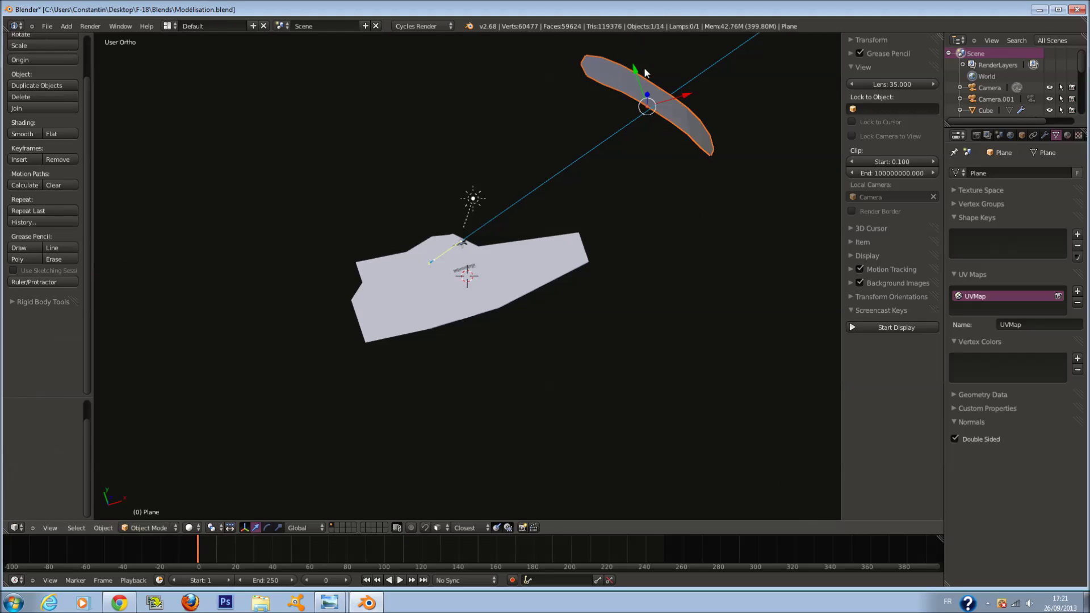
Step: Shade the plane smooth and cut two horizontal edge loops near its upper and lower edges to square off the corners
key(KP_0)
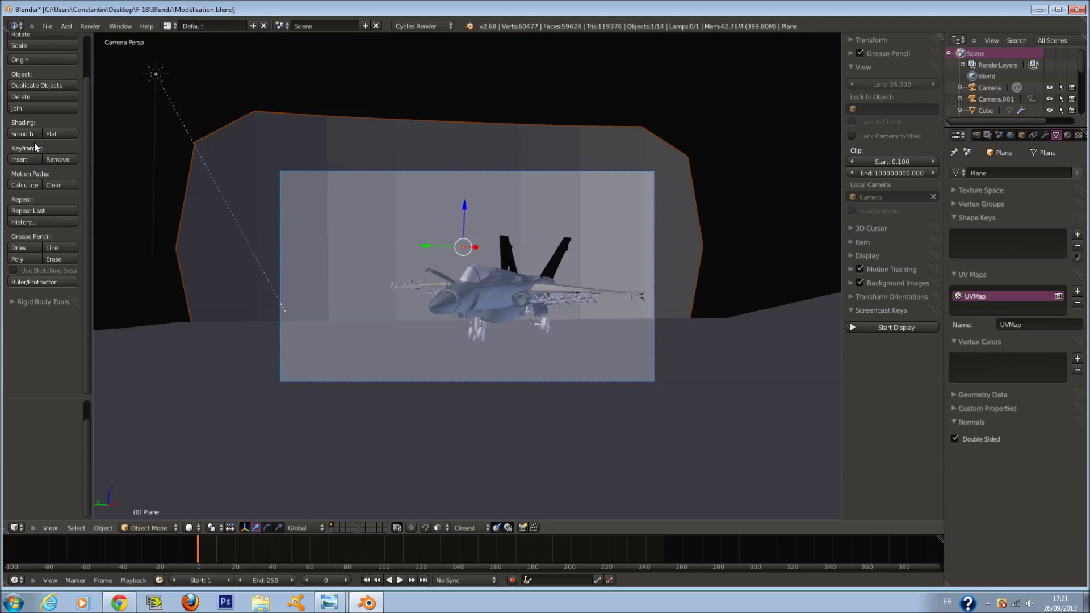
scroll(651, 183, up, 2)
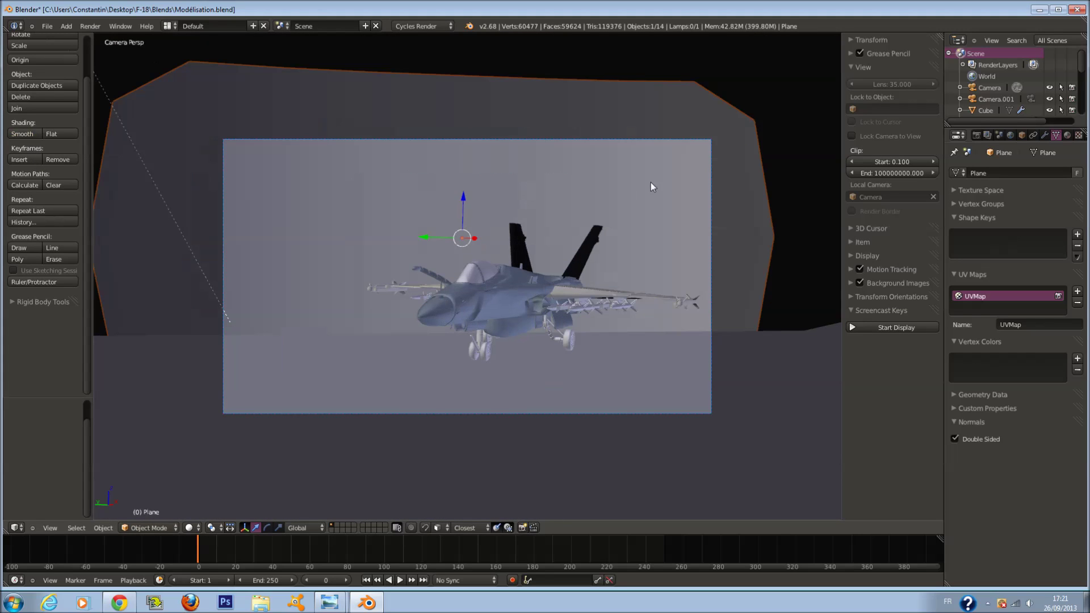
key(Tab)
key(a)
key(ctrl+r)
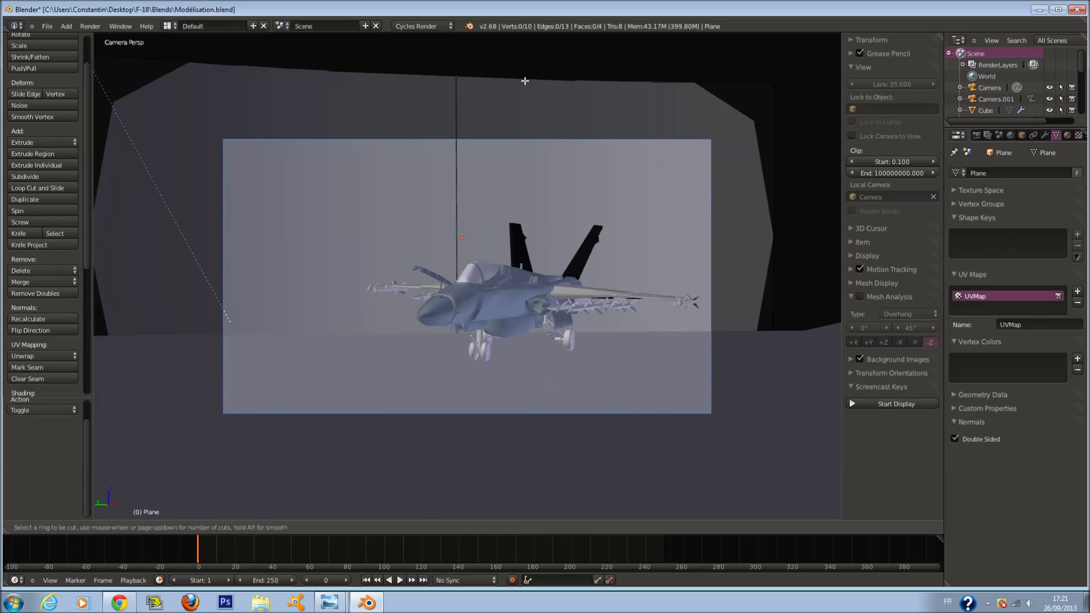
scroll(448, 122, down, 3)
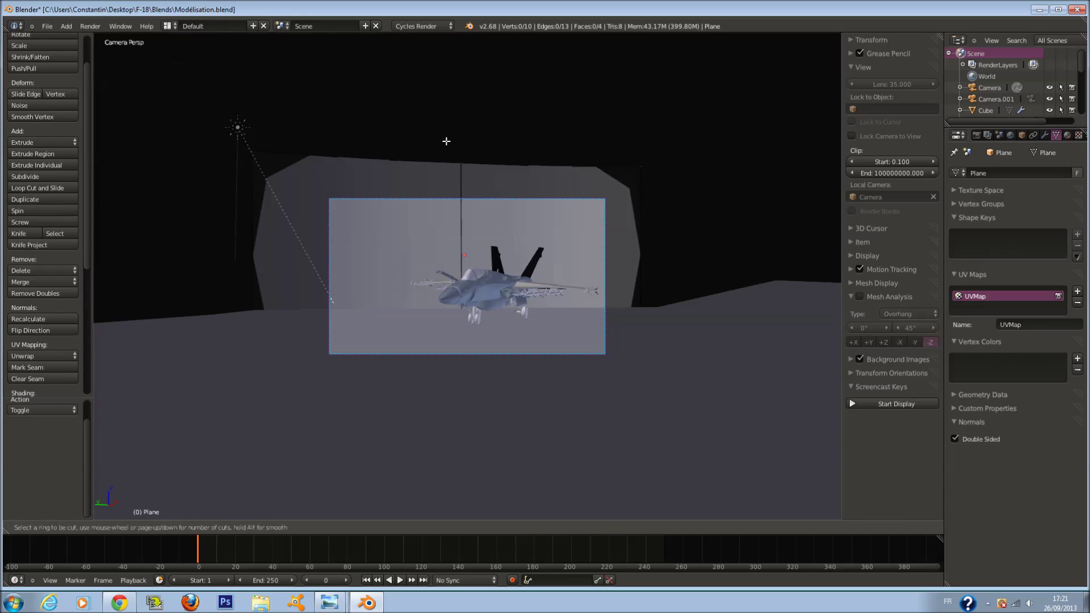
click(463, 235)
click(459, 166)
key(ctrl+r)
click(462, 215)
click(470, 261)
Step: Unwrap the whole plane again from a front-facing view with Project from View (Bounds), and return to Object Mode in camera view
middle_drag(538, 256, 554, 255)
scroll(548, 255, down, 13)
key(a)
key(a)
key(u)
click(555, 256)
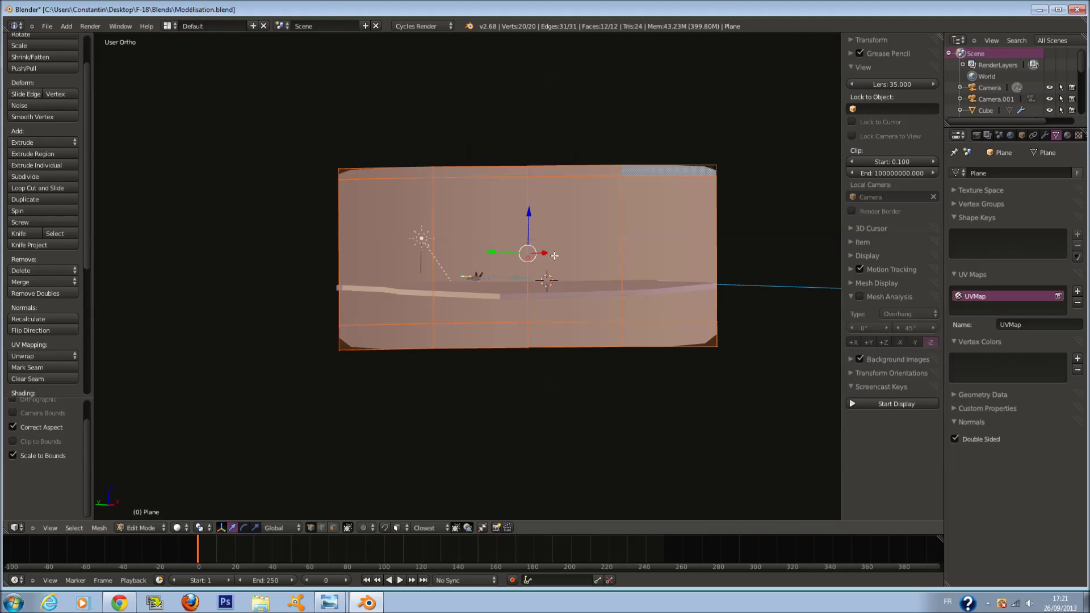
key(Tab)
key(KP_0)
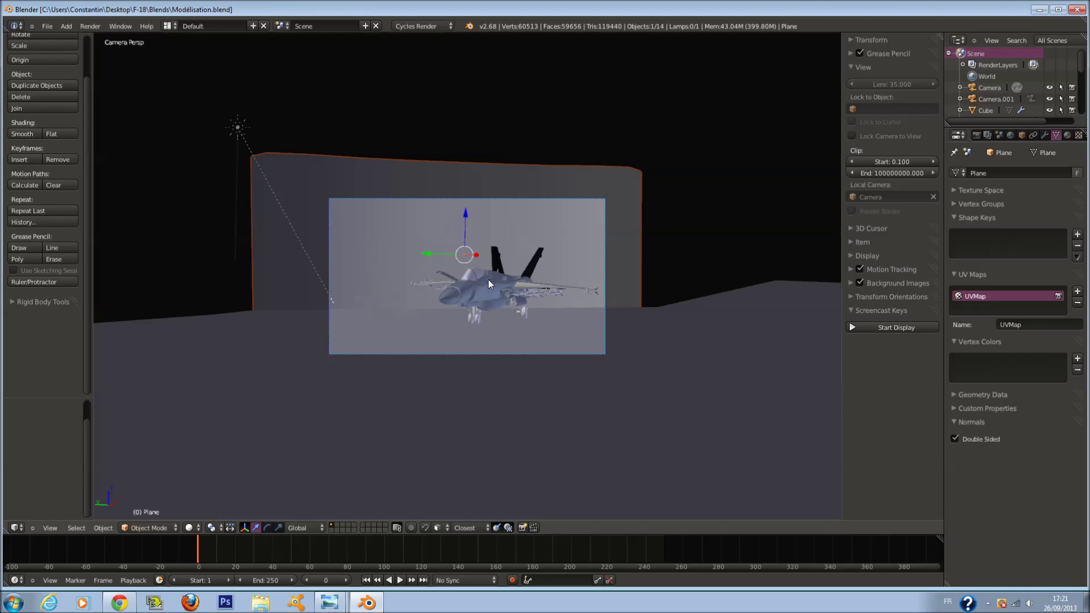
Step: Create a new material named Ciel on the plane and save the file over the existing one
scroll(488, 279, up, 4)
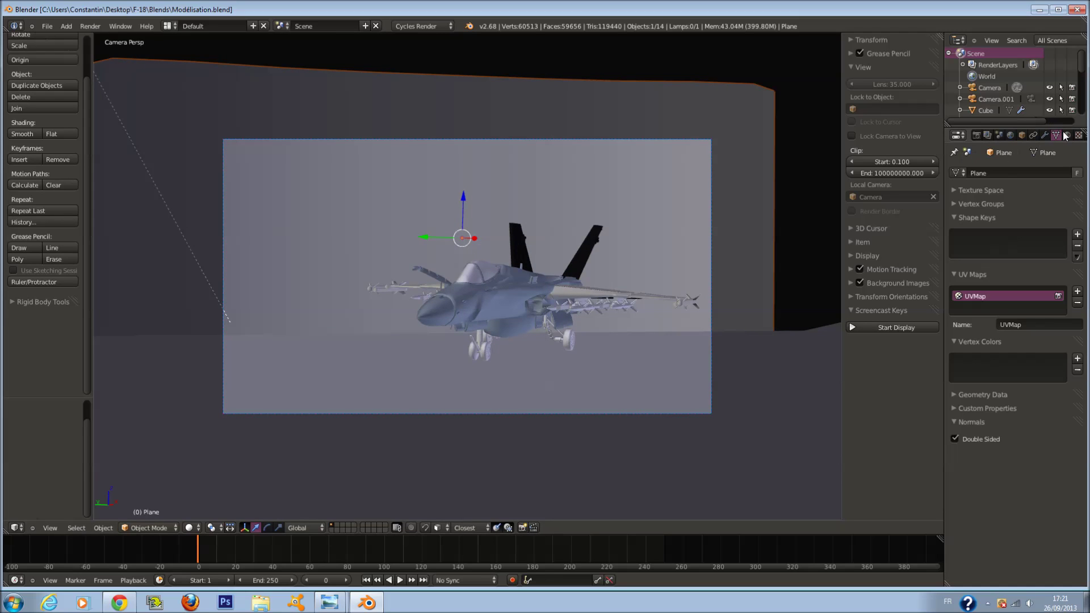
click(1066, 135)
click(994, 214)
click(977, 211)
text(c)
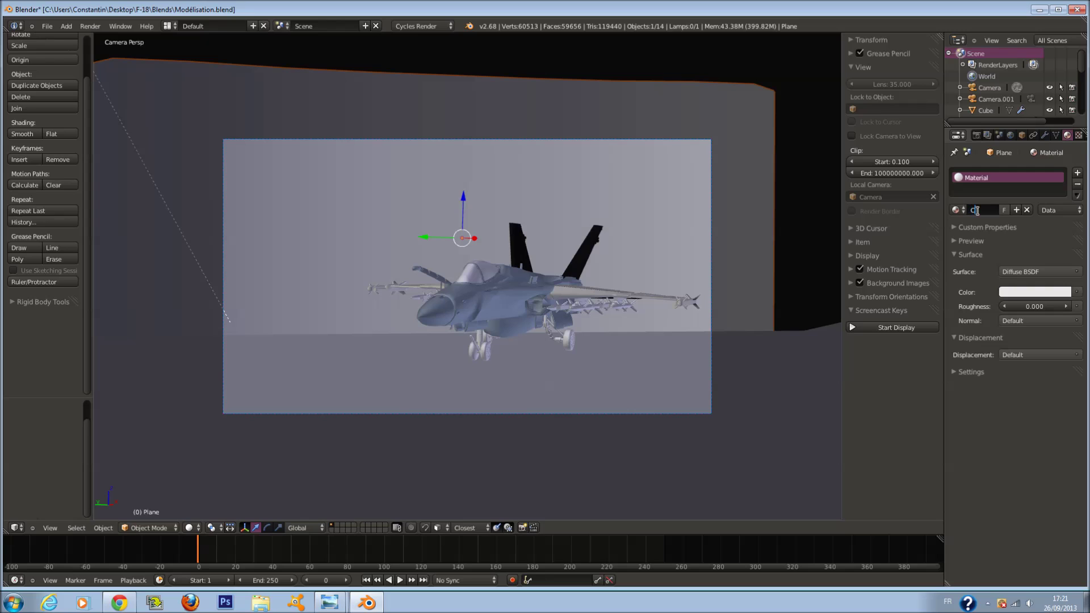
key(Return)
key(ctrl+s)
click(706, 214)
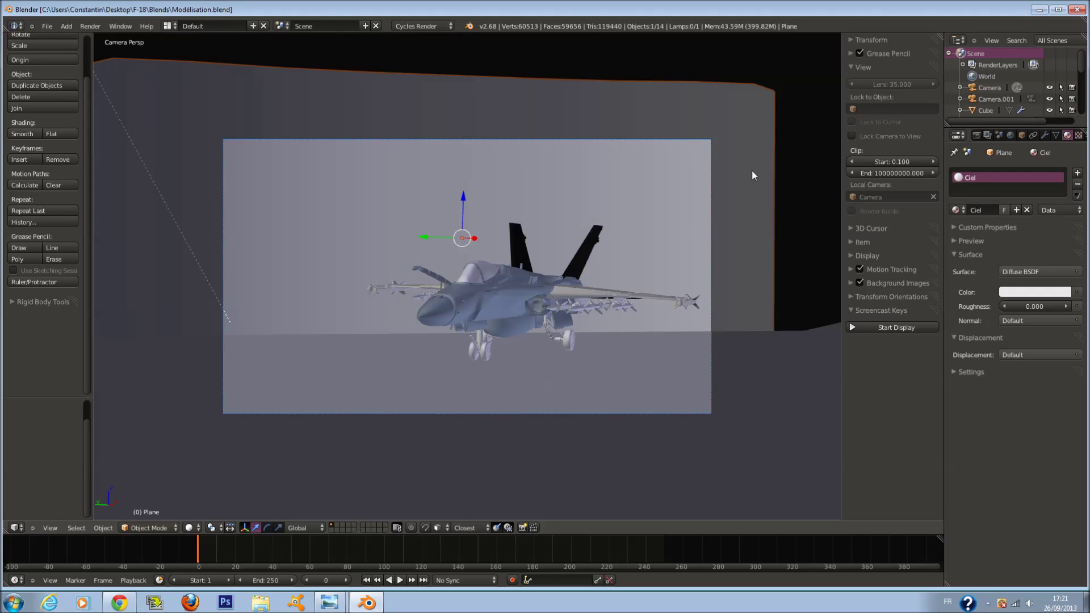
Step: Split the 3D view in two and show the Ciel material's nodes in a Node Editor in the new area
key(n)
drag(937, 35, 562, 179)
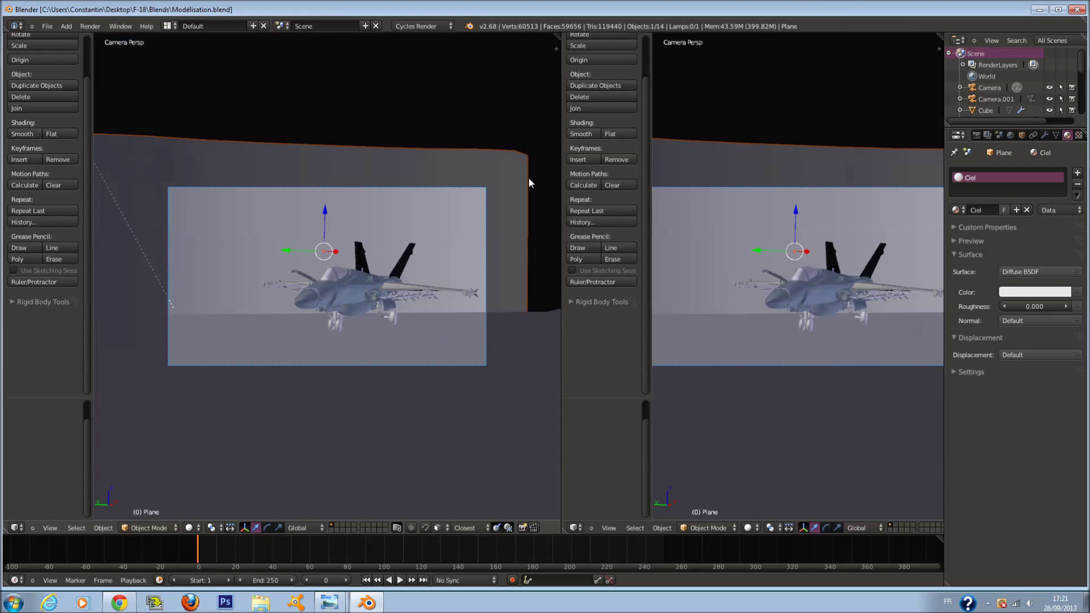
click(575, 528)
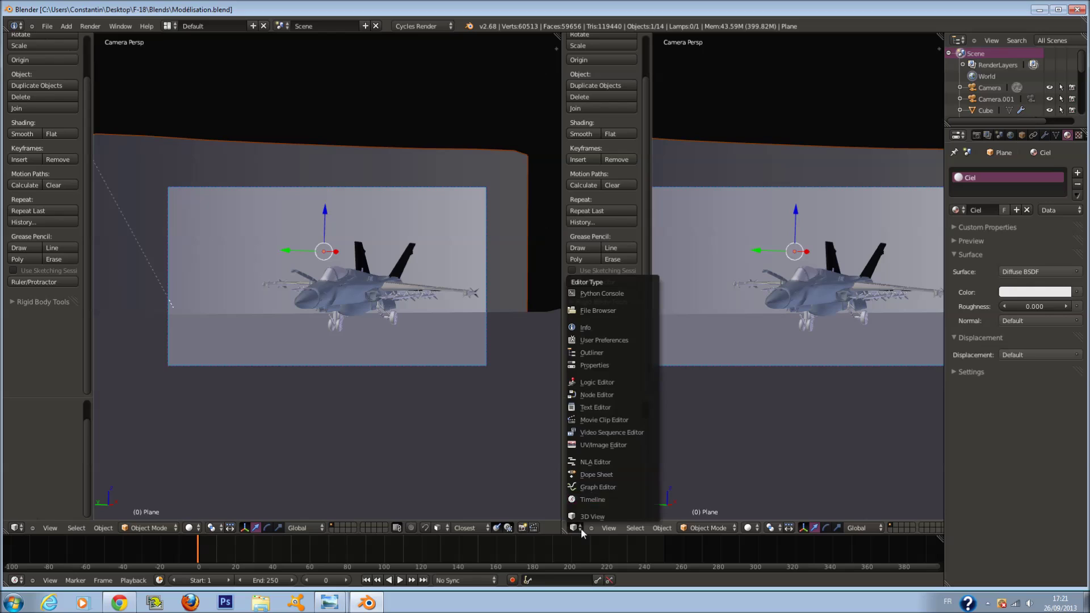
click(607, 404)
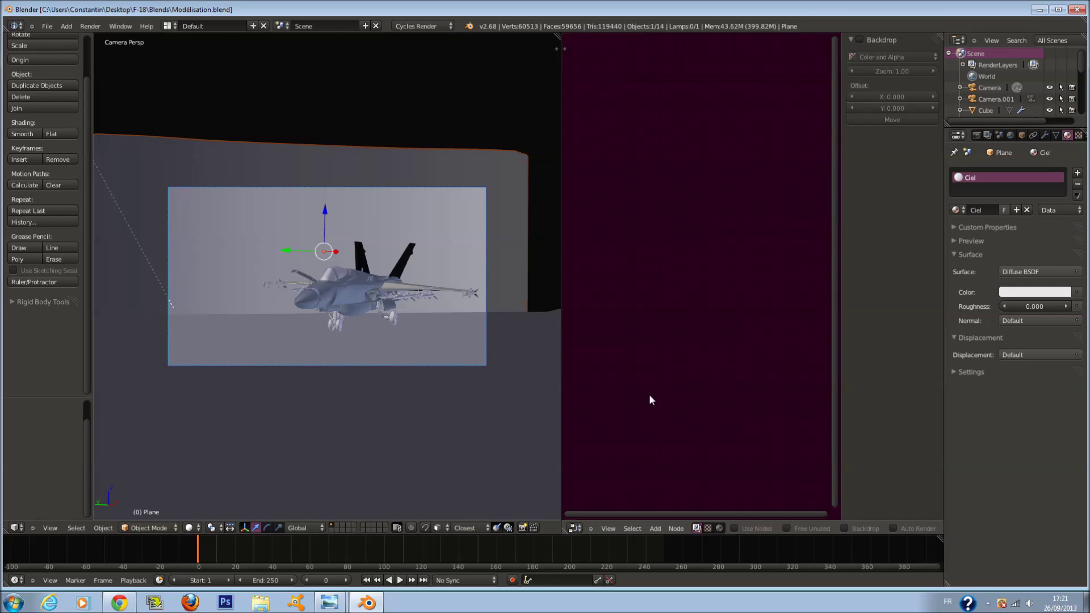
click(720, 527)
key(n)
Step: Add an Image Texture node and connect its Color output to the Diffuse BSDF's Color input
key(shift+a)
mouse_move(633, 390)
click(680, 386)
click(701, 299)
drag(714, 298, 797, 297)
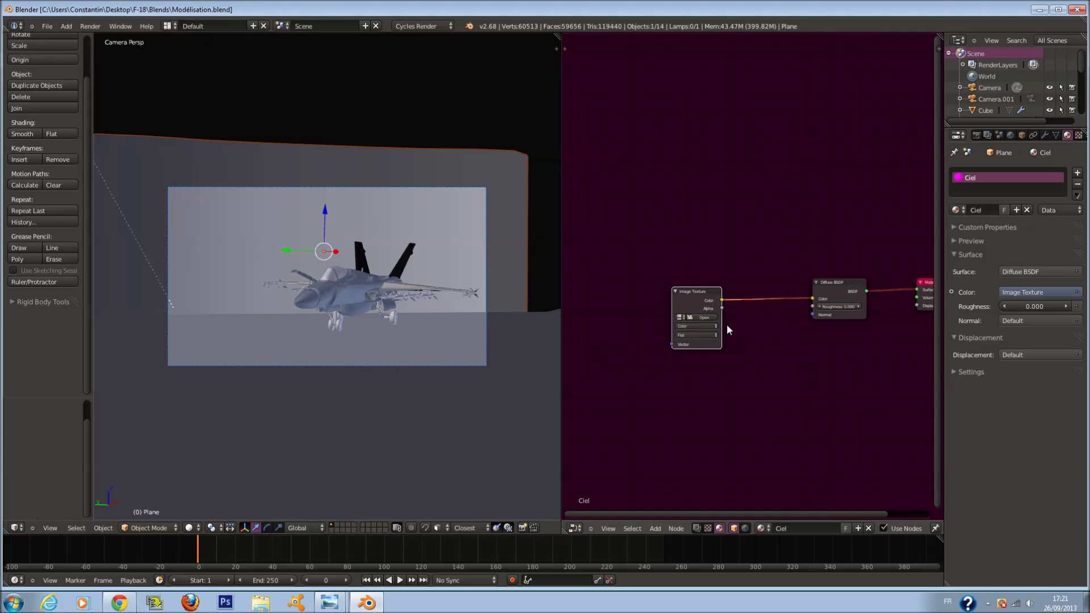
Step: Load CGSkies_0003_thumblarge.jpg from H:\texture\sky & HDR sky into the Image Texture node
click(707, 315)
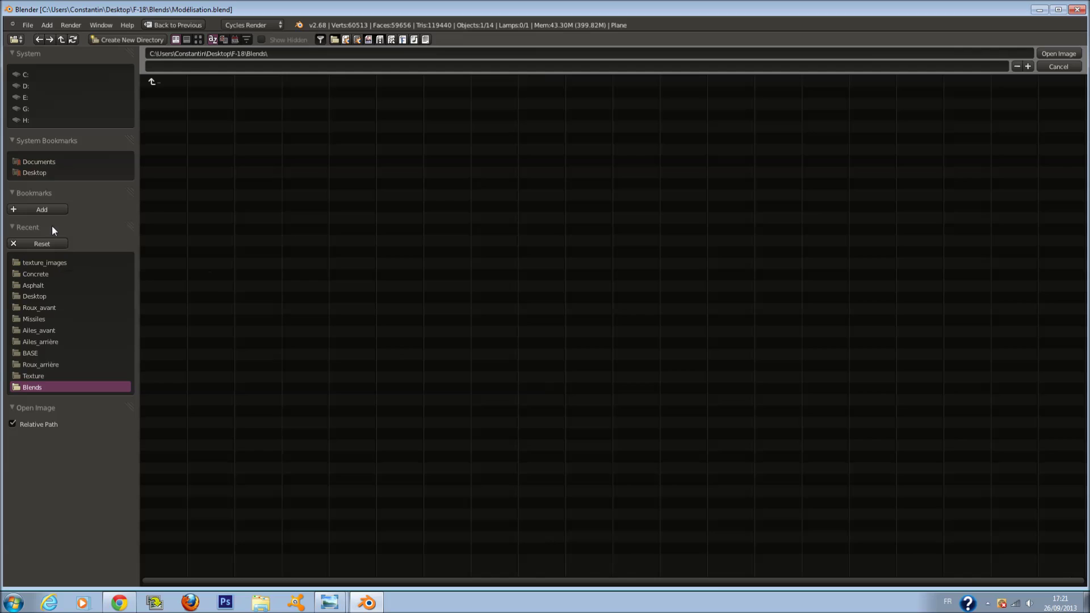
click(49, 177)
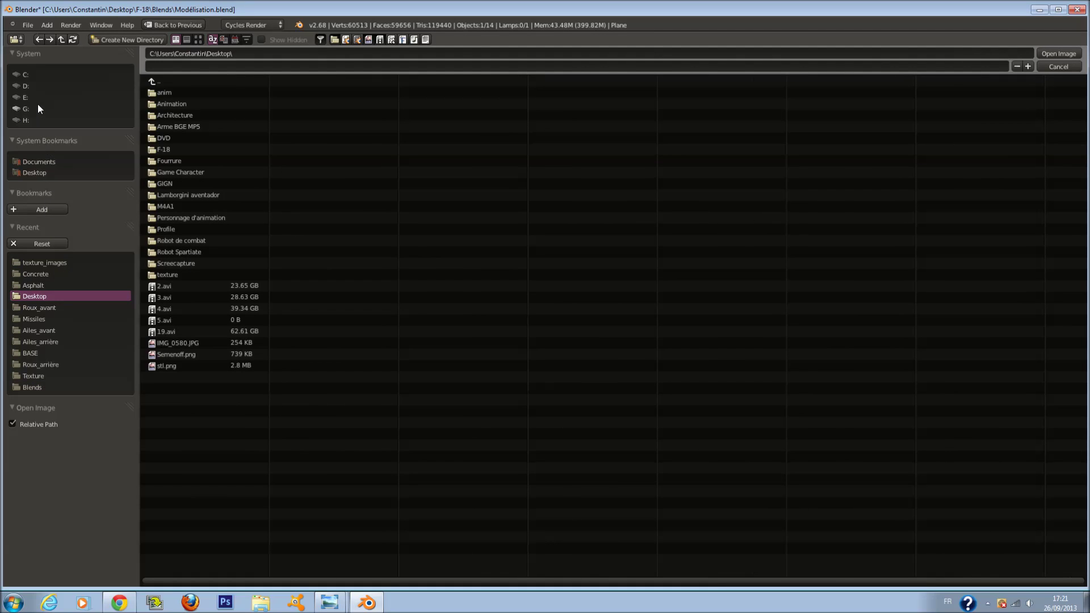
click(37, 118)
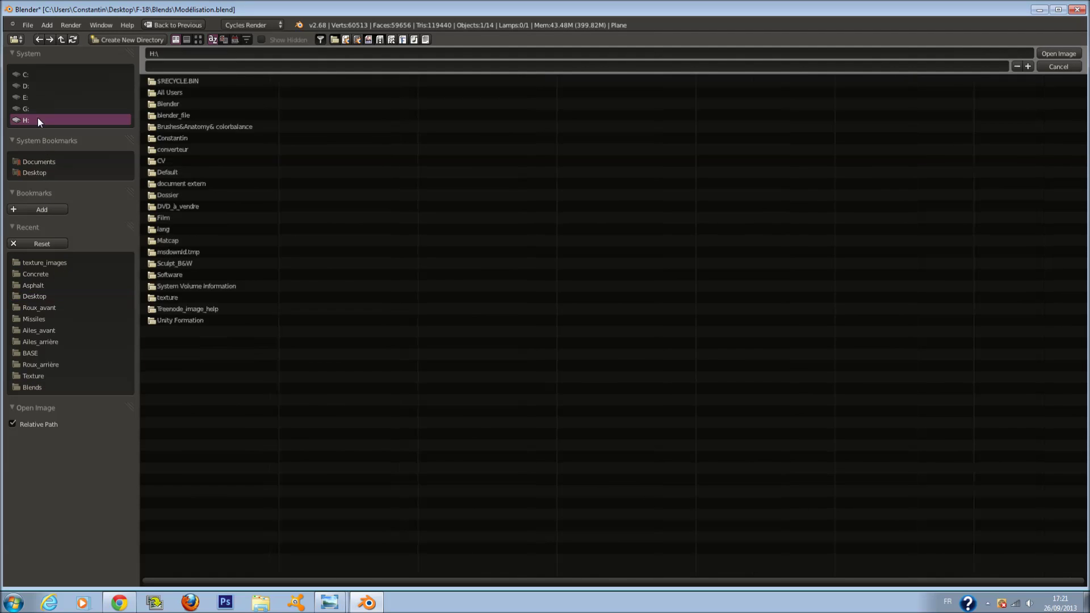
click(200, 295)
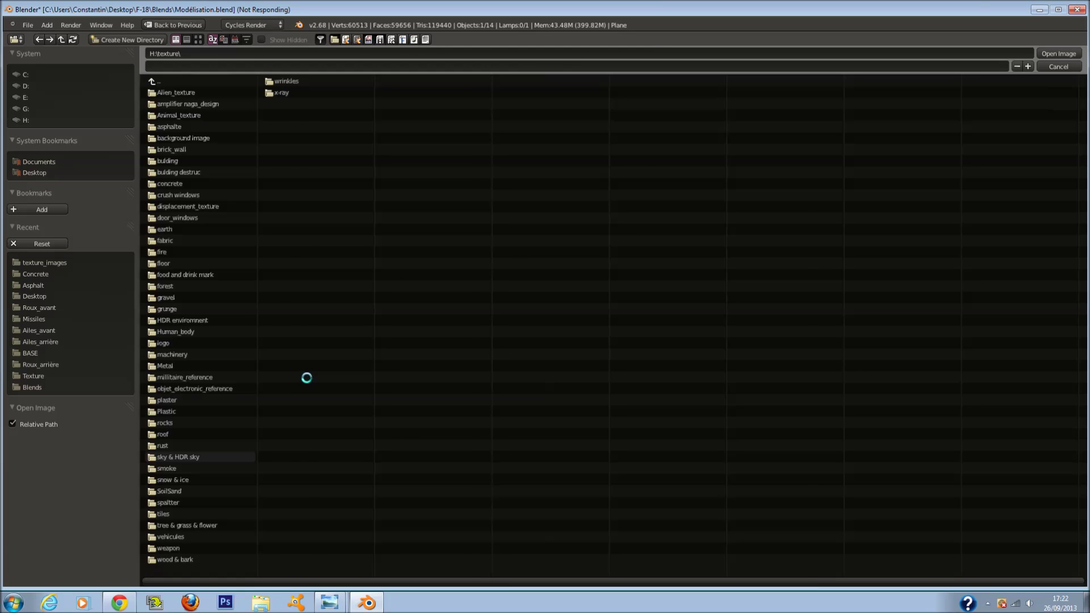
click(199, 39)
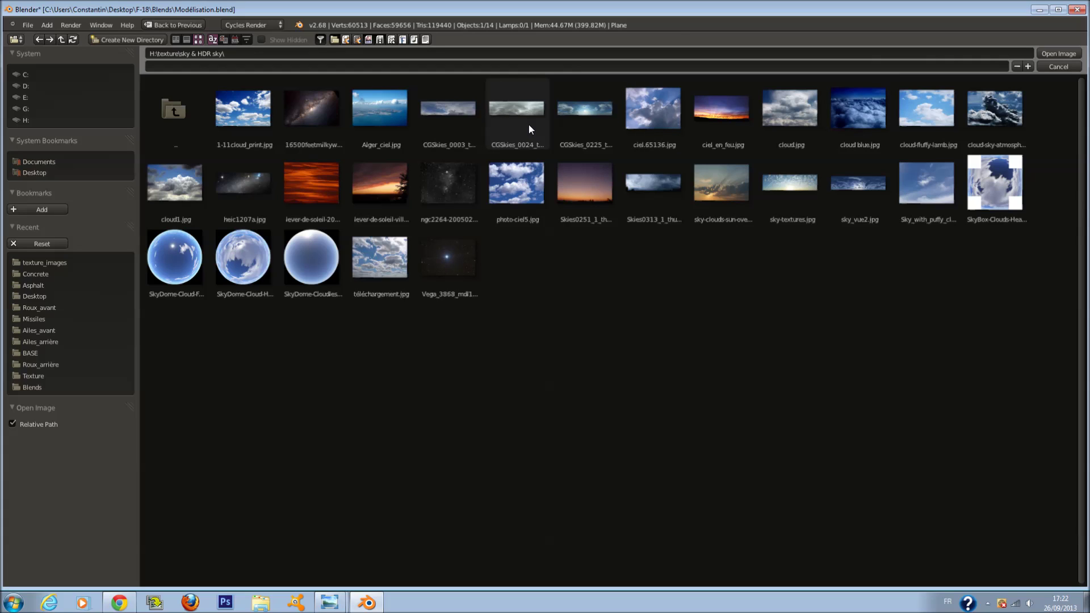
click(591, 125)
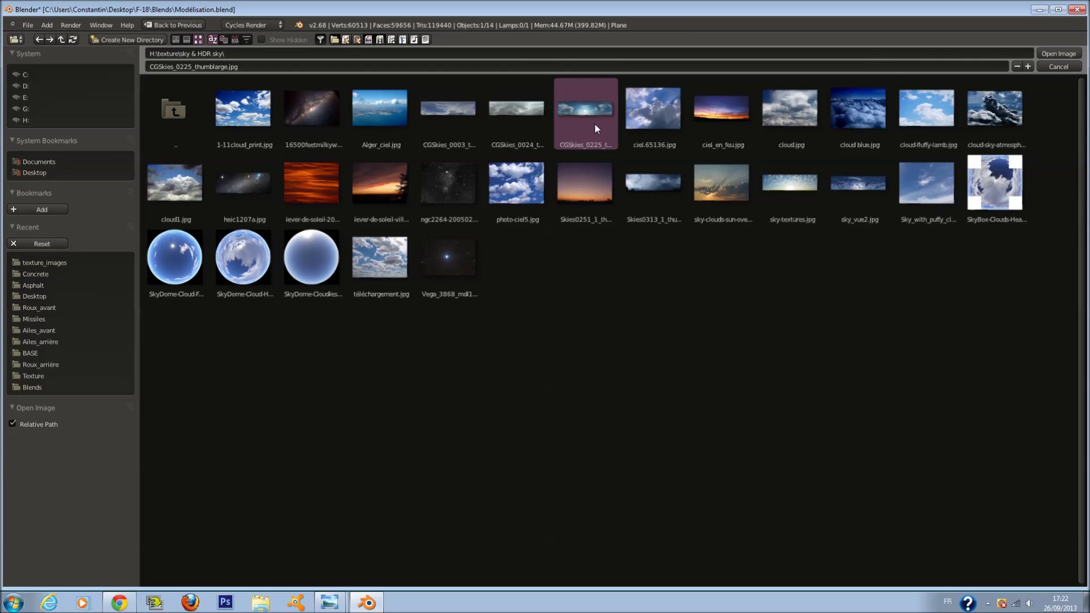
click(459, 113)
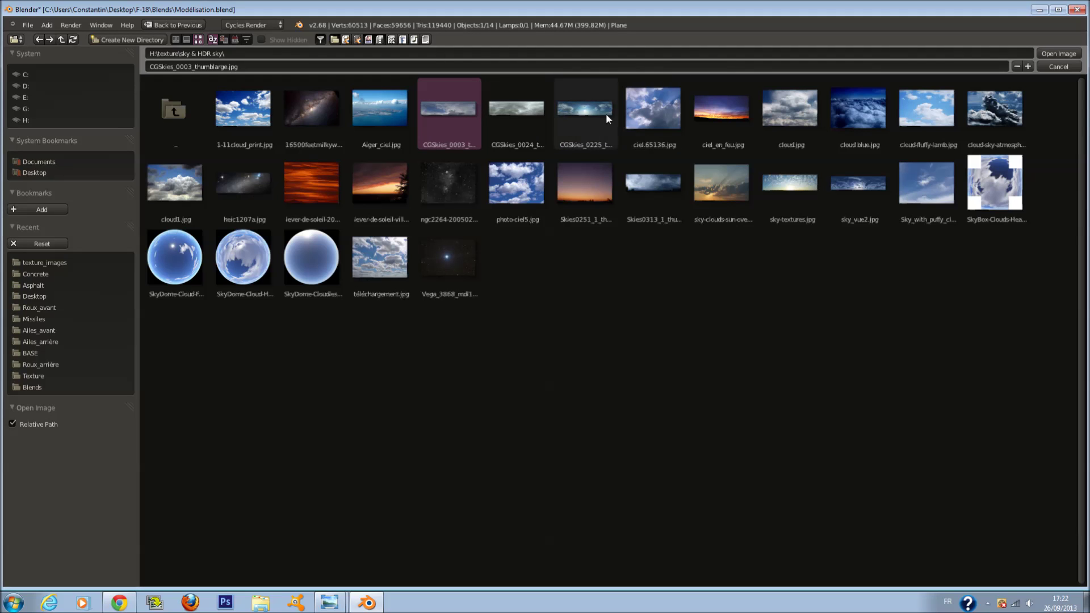
click(1059, 55)
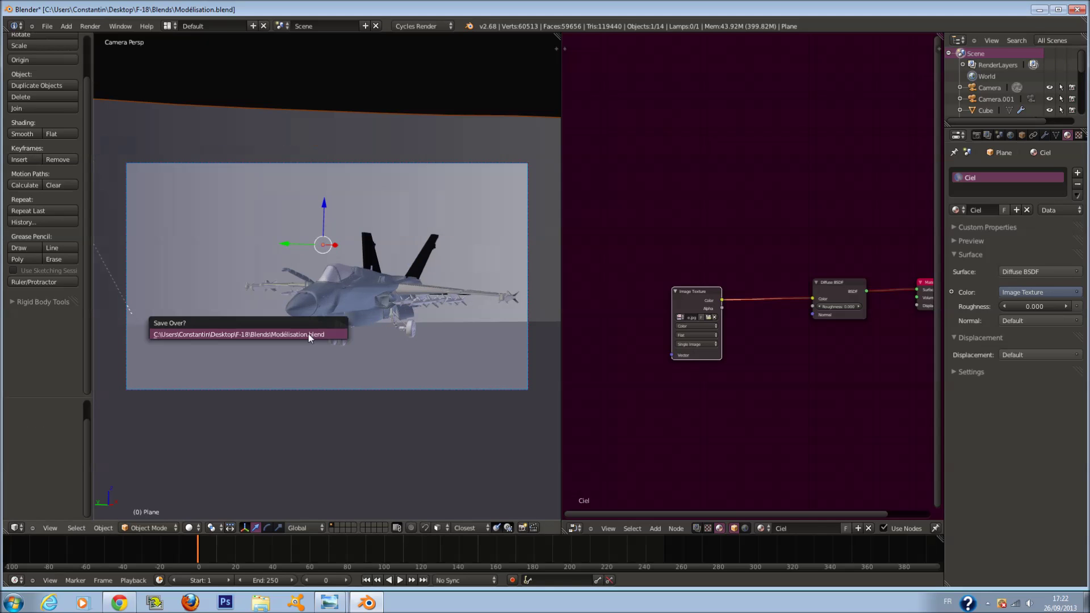
Step: Switch the camera view to Rendered shading and raise the backdrop plane about 10.7 units along the Z axis
click(192, 528)
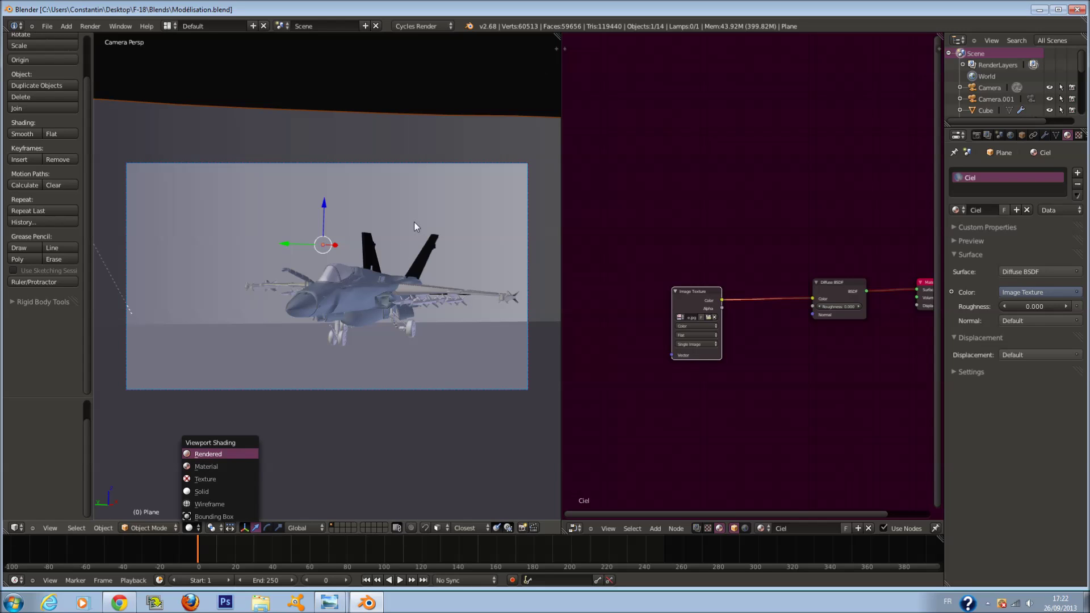
key(Return)
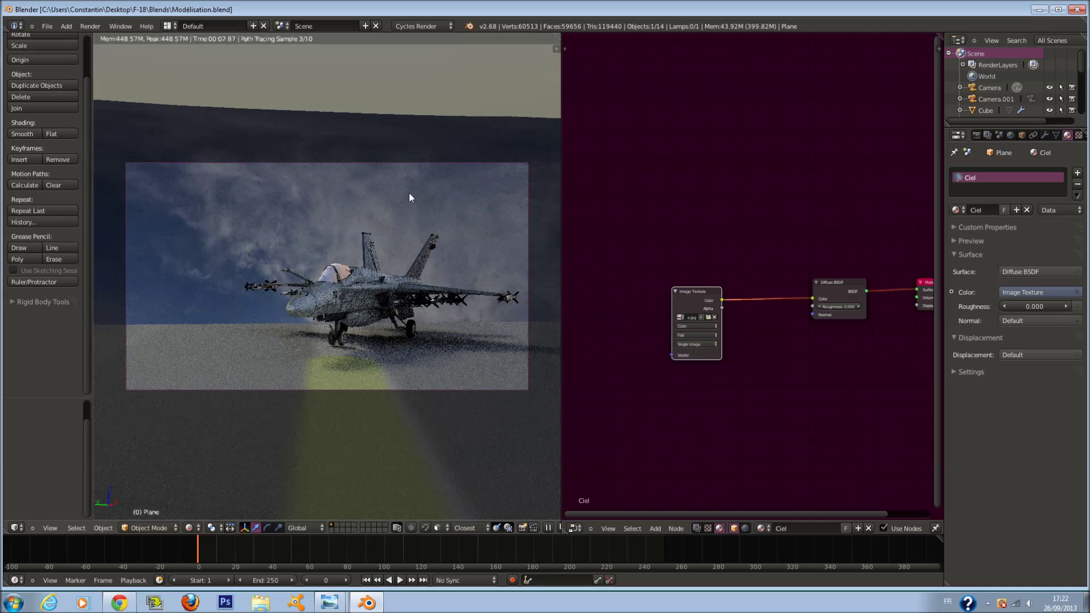
right_click(408, 189)
scroll(407, 189, down, 2)
scroll(408, 189, up, 1)
key(g)
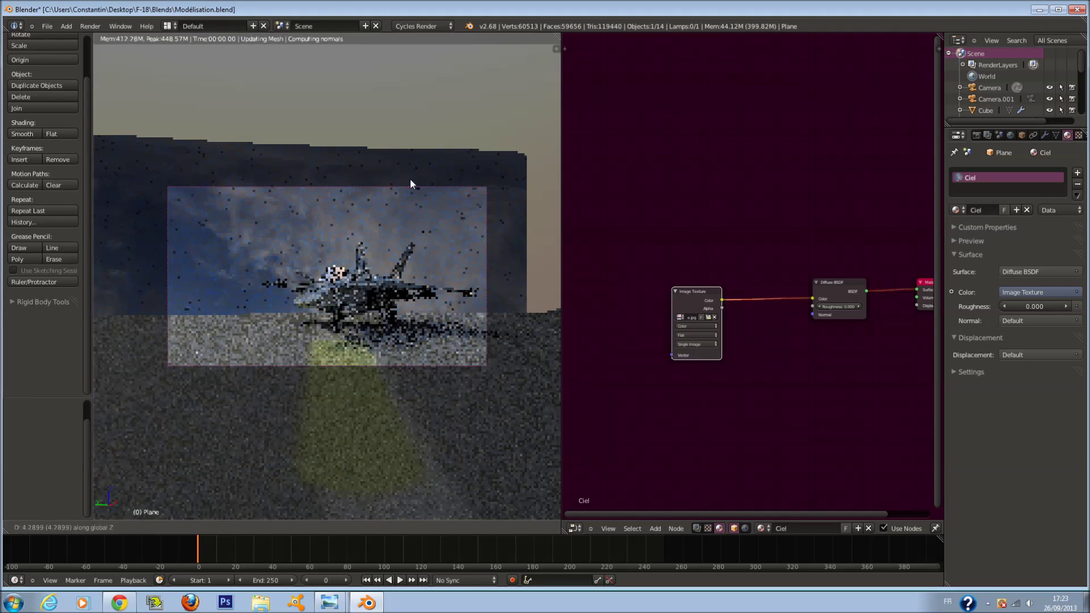
right_click(406, 198)
key(g)
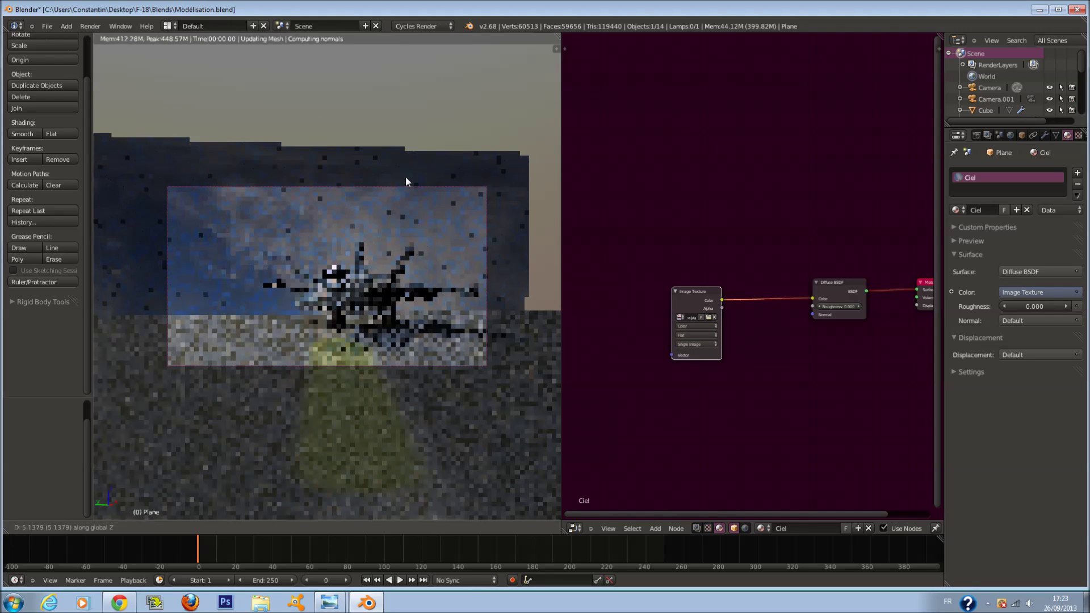
key(z)
click(407, 154)
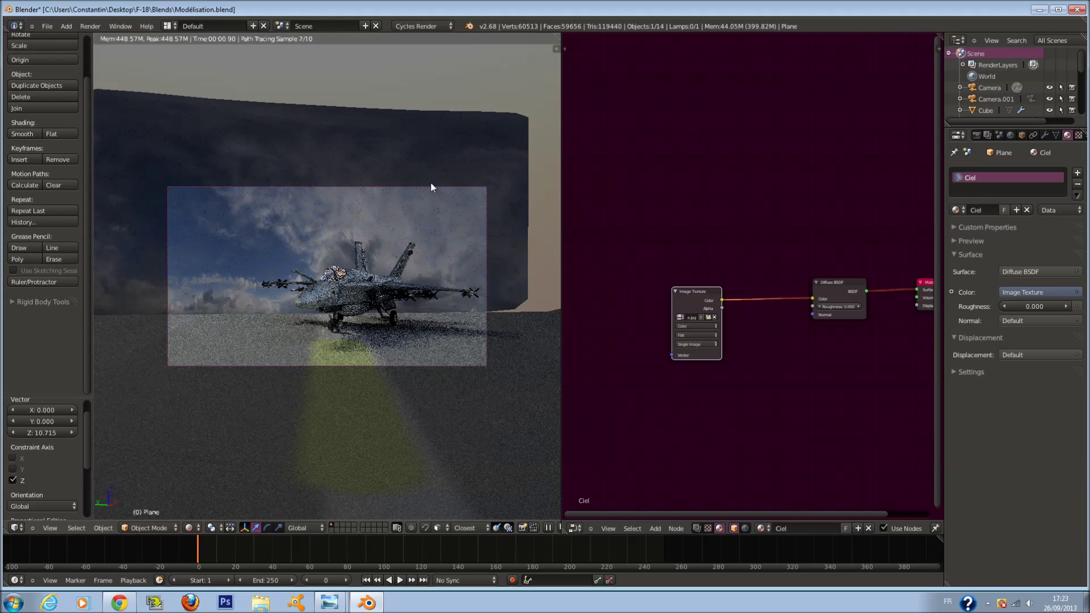
Step: Shift the backdrop plane along Z again and enlarge it twice, by factors of about 1.06 and 1.11
key(g)
key(z)
click(469, 250)
key(s)
click(482, 279)
key(s)
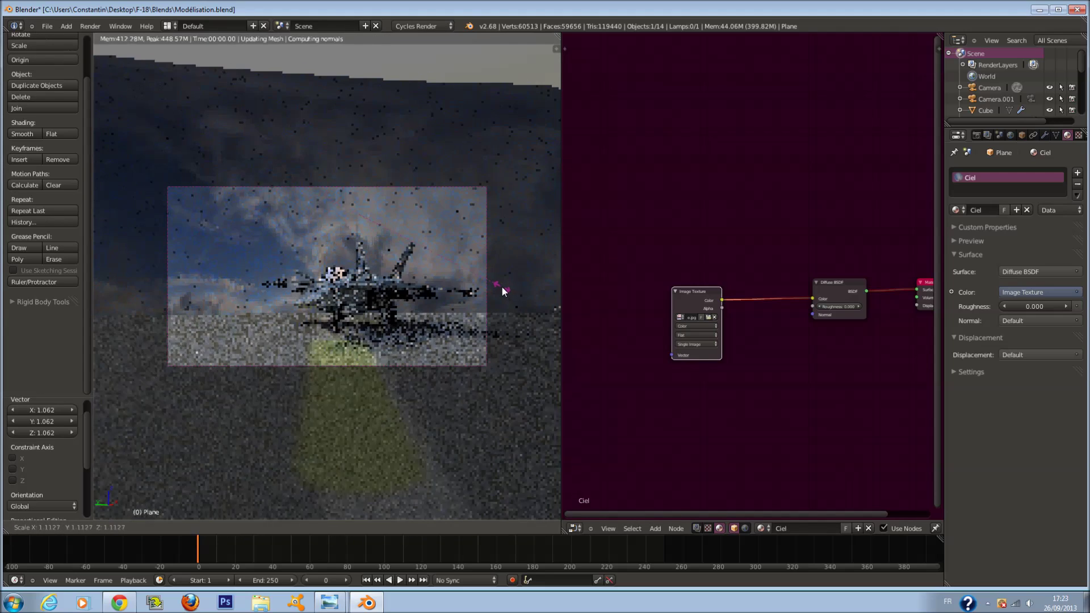
click(489, 285)
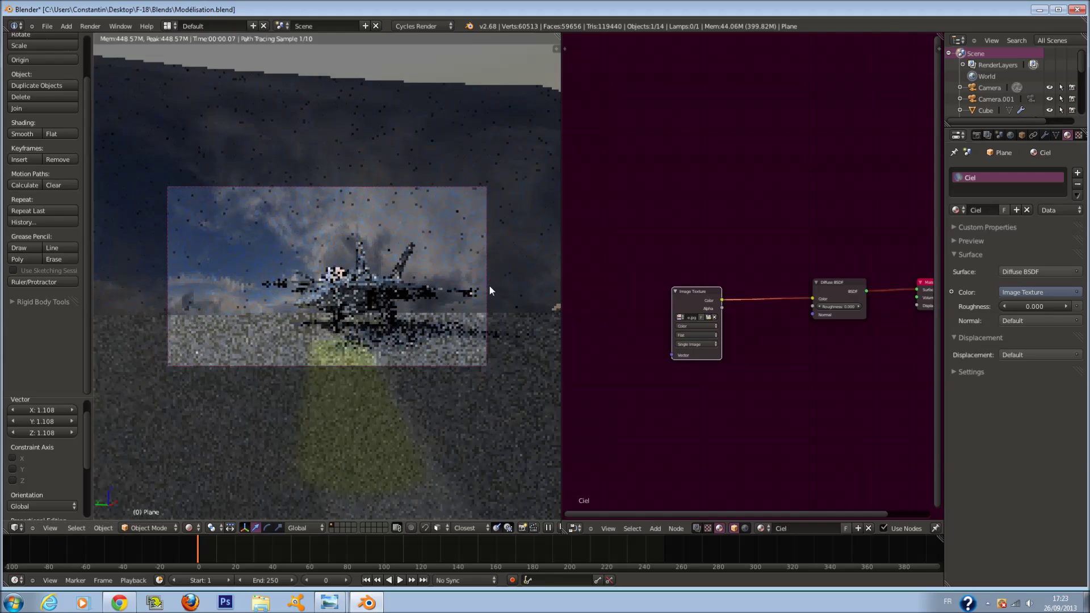
Step: Move the backdrop plane by about X 6.02, Y -17.2, Z 0.21 to reposition the clouds, and save the file
key(g)
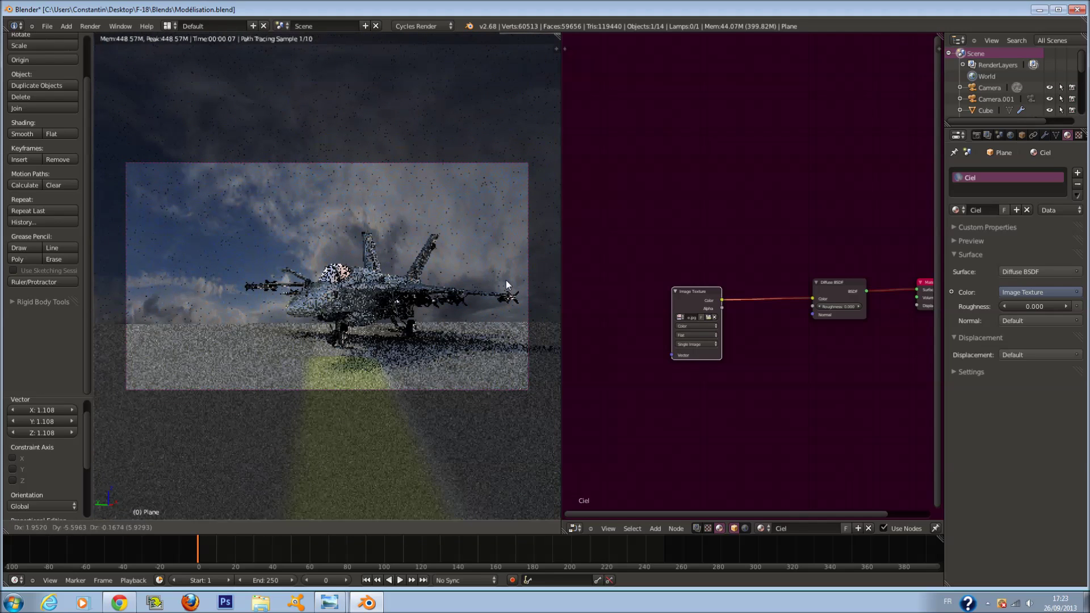
click(566, 280)
key(ctrl+s)
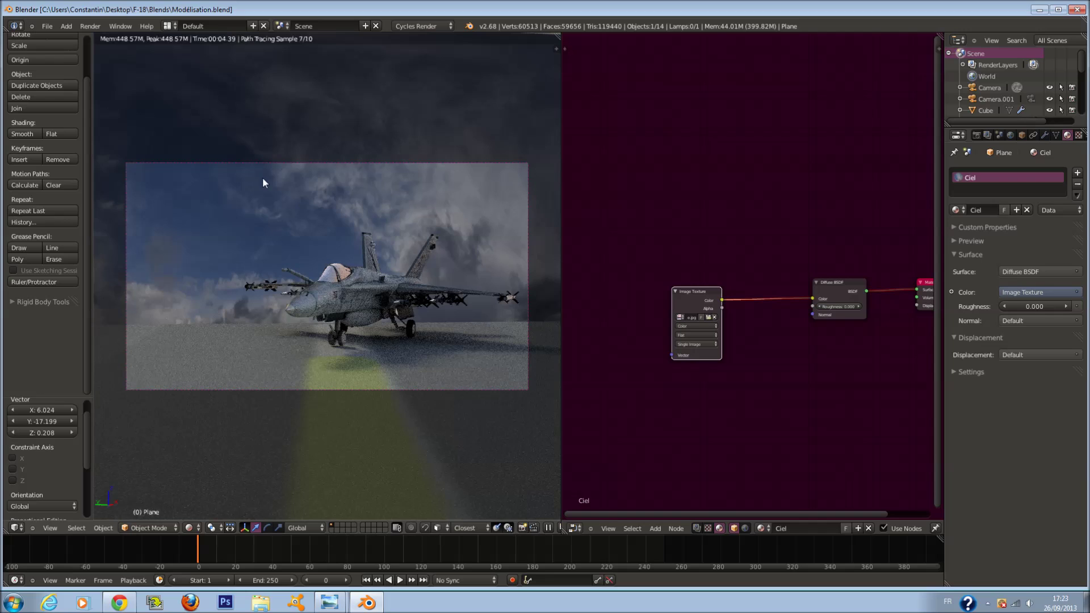
Step: Return to Solid shading, trackball-rotate the camera about 2.3° and 4.6°, and rotate it about -3.97° around Z
key(shift+z)
key(shift+z)
key(a)
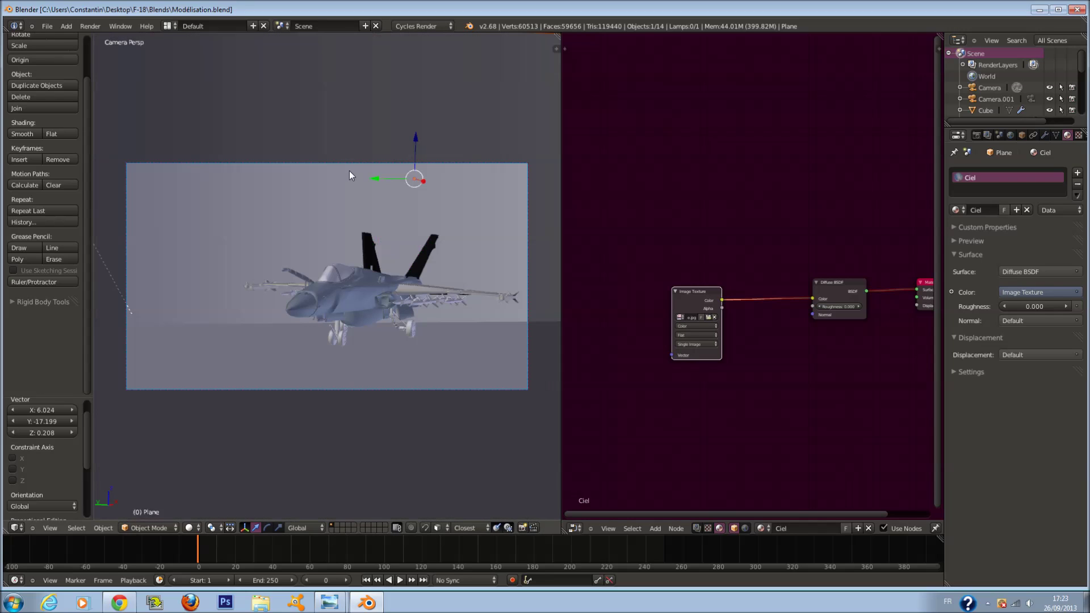
right_click(352, 161)
key(r)
key(r)
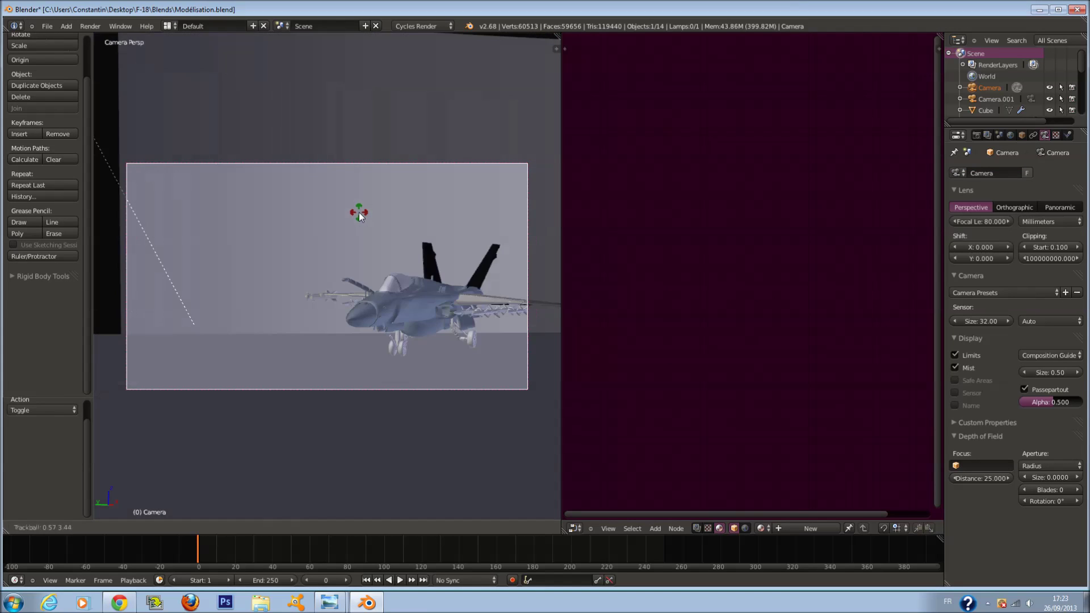
click(360, 214)
key(r)
key(z)
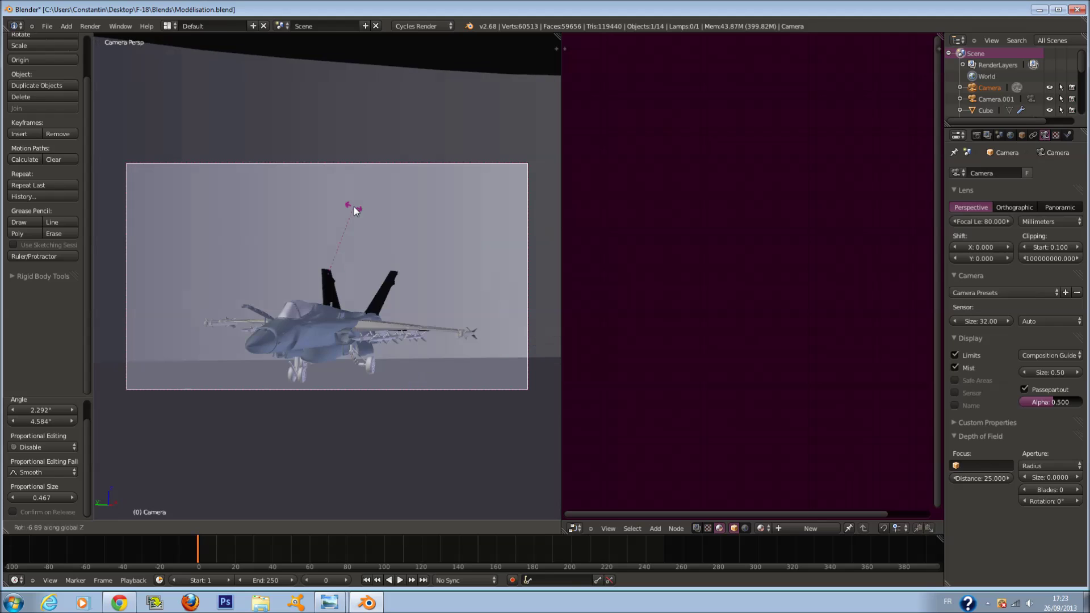
click(359, 212)
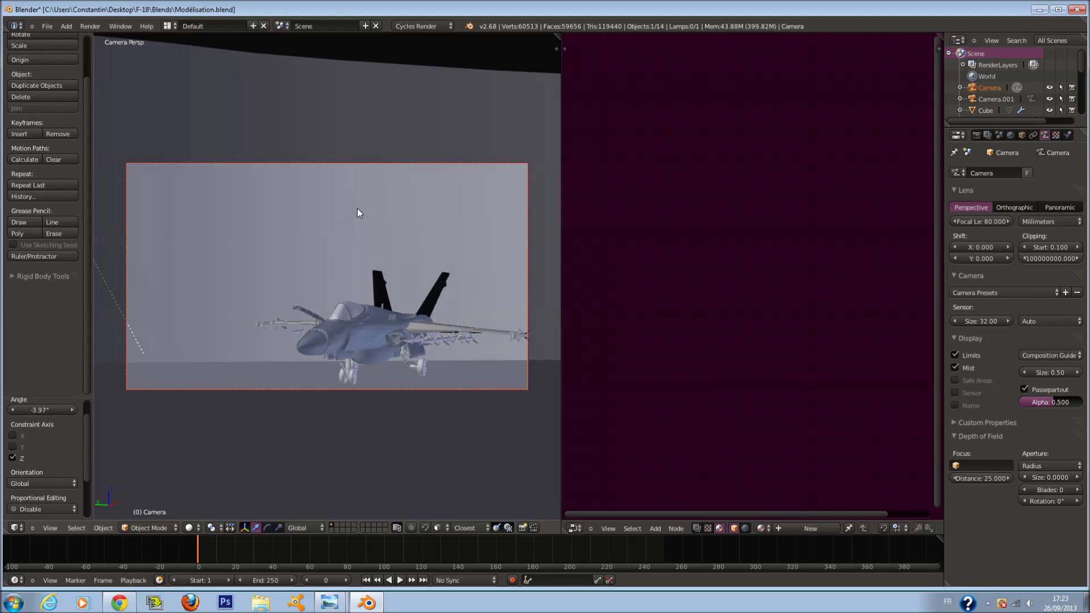
Step: Move the camera so the aircraft sits in the lower part of the frame, deselect it and save the file
key(g)
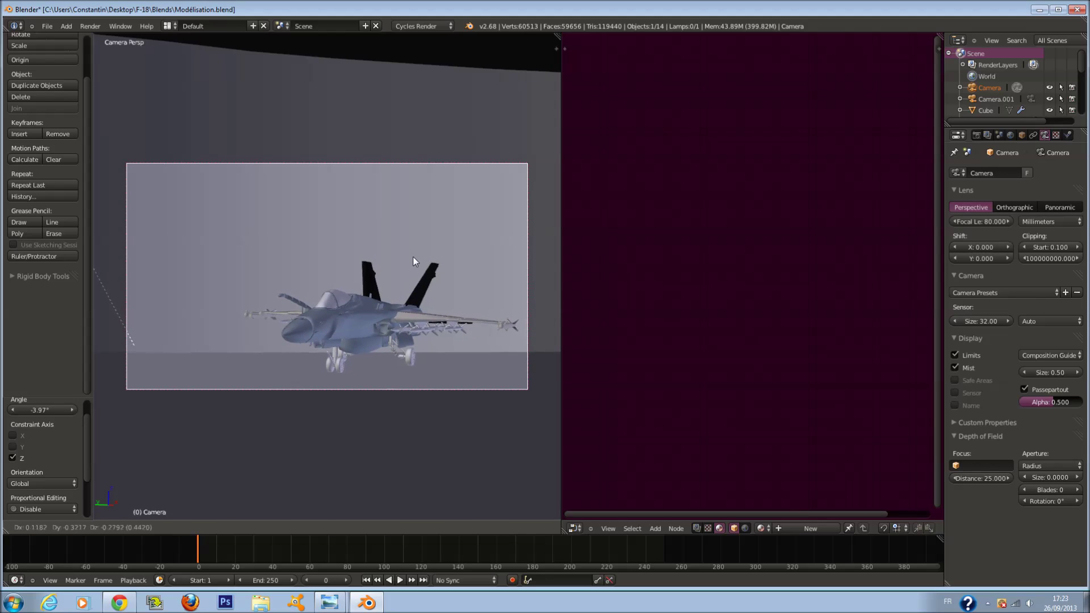
click(413, 257)
key(a)
key(ctrl+s)
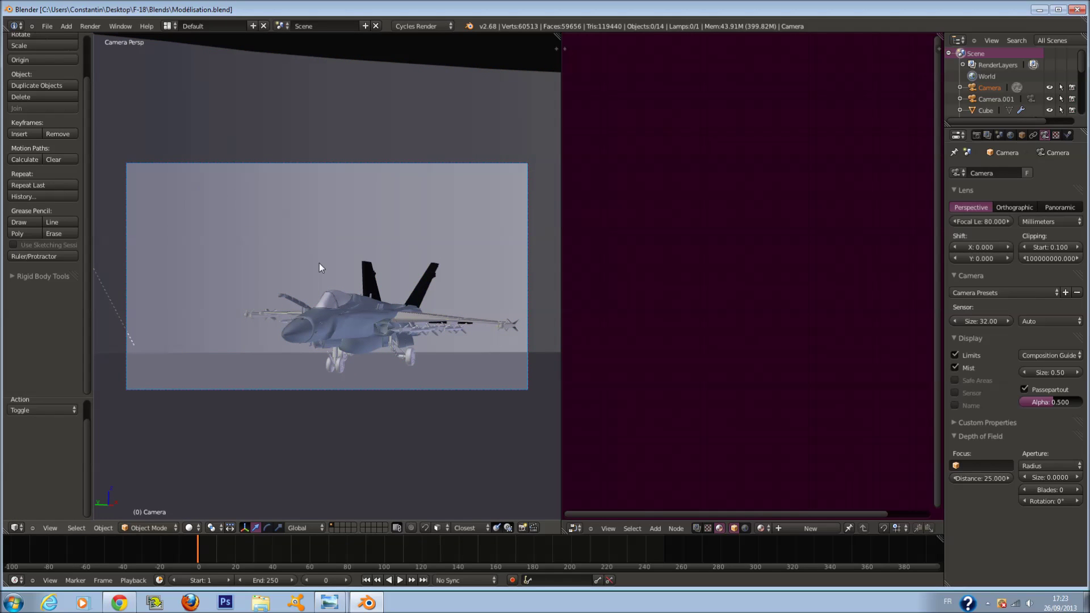
Step: Show the scene from the top in Wireframe shading with nothing selected and save the file
right_click(393, 149)
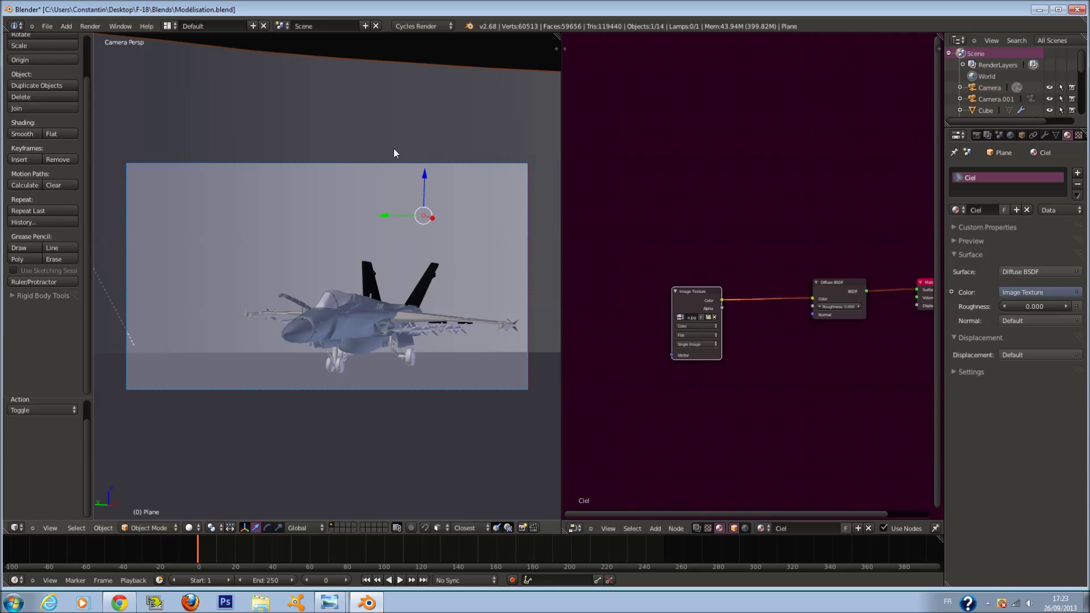
key(a)
key(KP_1)
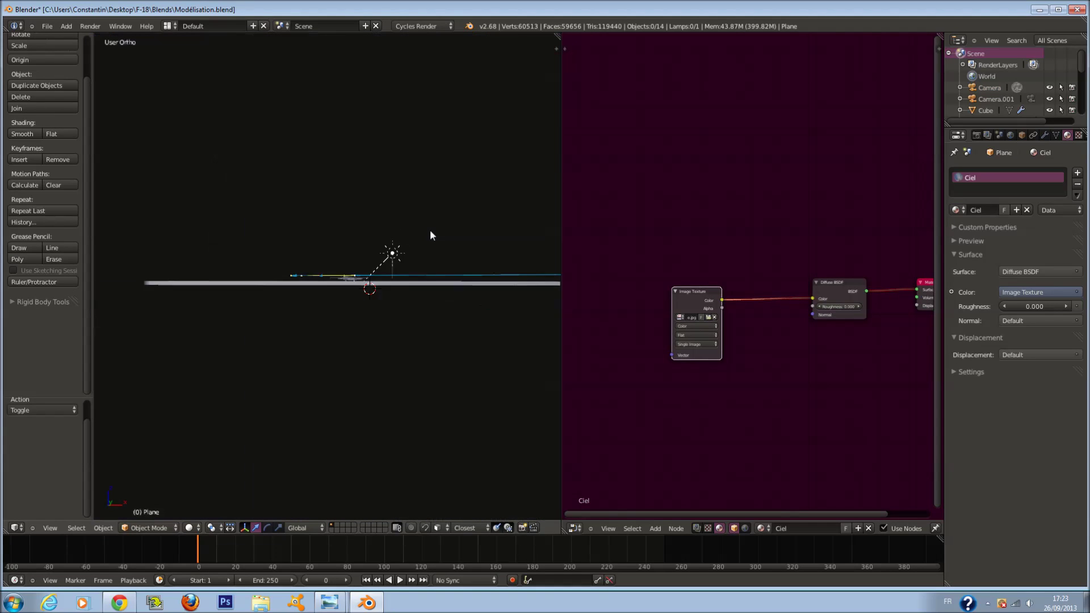
key(KP_7)
key(z)
scroll(424, 234, up, 2)
scroll(455, 268, down, 5)
key(ctrl+s)
Step: Add a 32-vertex circle mesh with radius 1 and set its fill type to Ngon
key(shift+a)
mouse_move(373, 298)
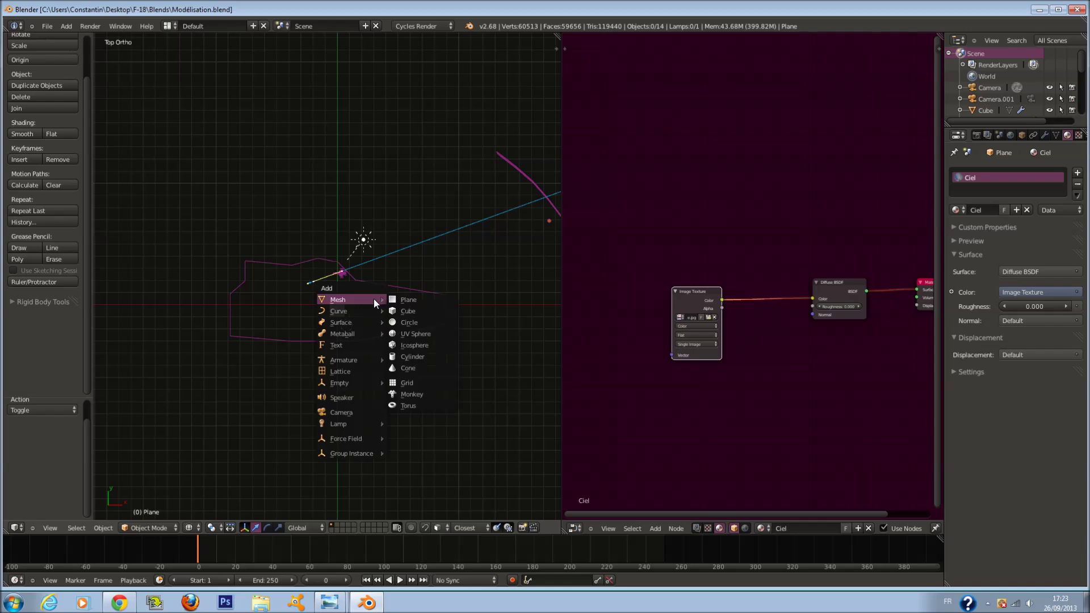
click(410, 323)
scroll(415, 319, up, 3)
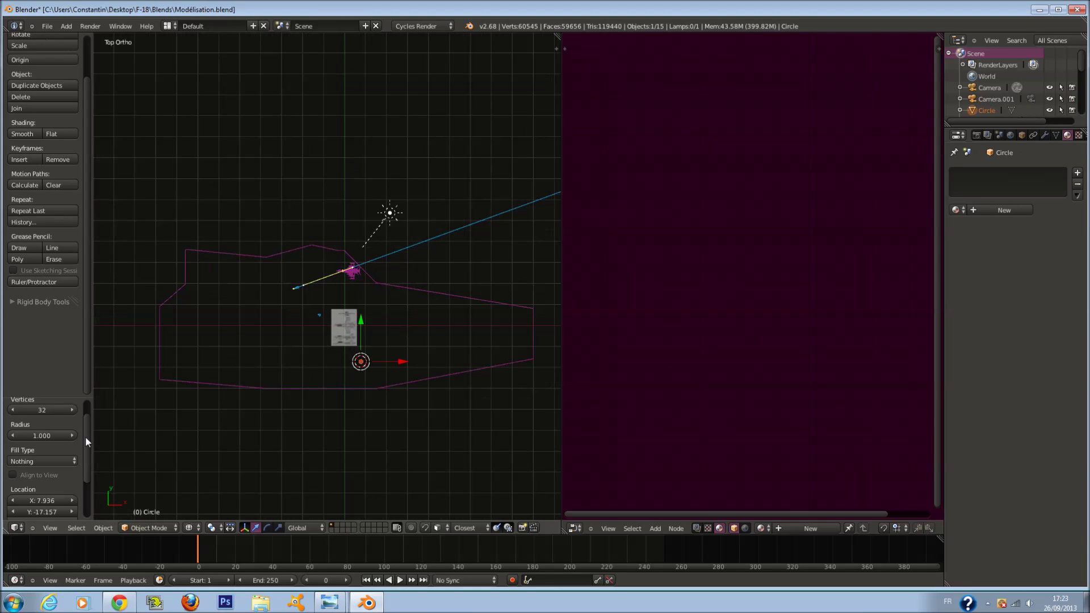
click(57, 461)
click(55, 439)
Step: Create a new material named Soleil on the circle
click(1031, 209)
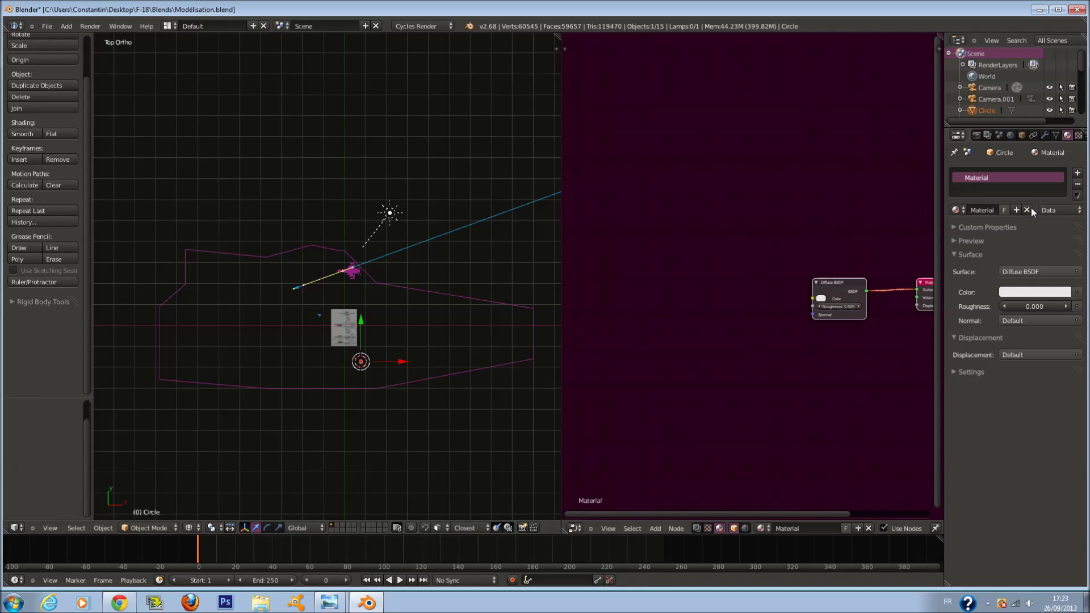
click(994, 209)
text(Soleile)
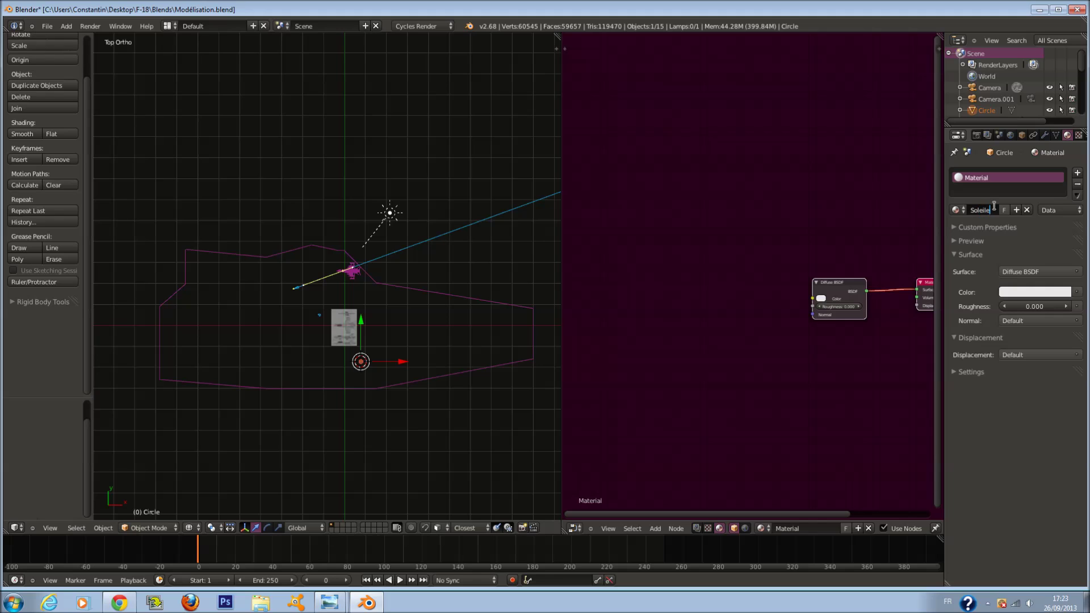
key(Return)
Step: Change the Soleil material's surface to Emission and set its strength to 5
click(1040, 272)
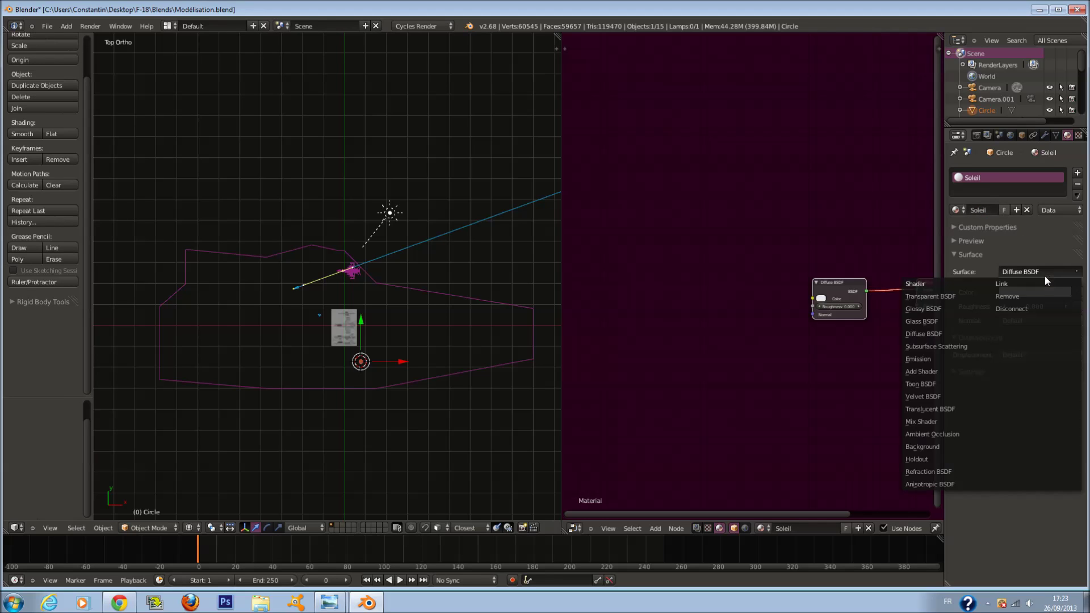
click(965, 359)
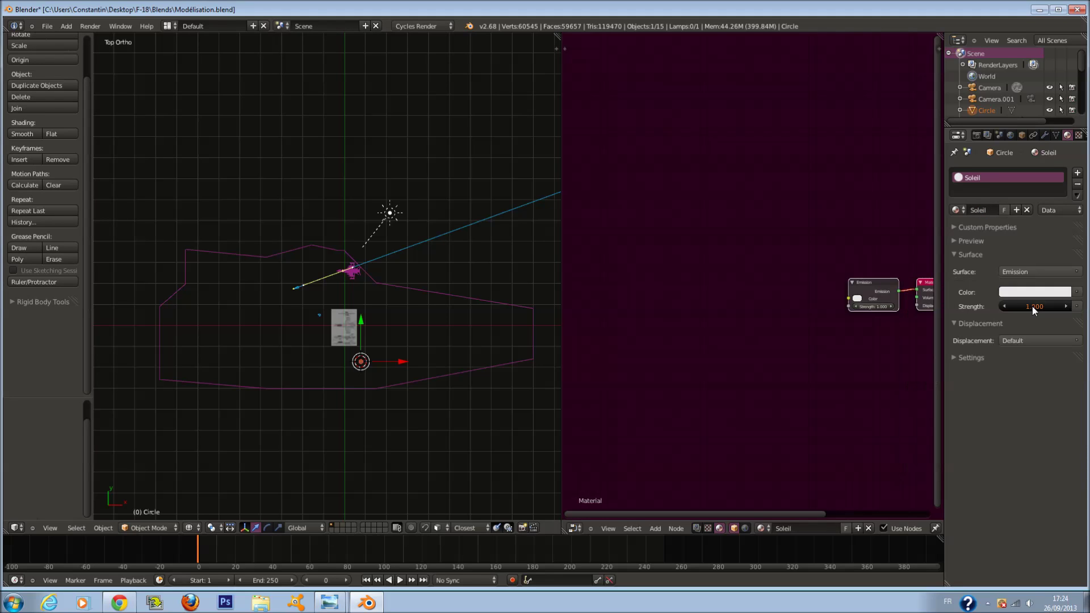
key(BackSpace)
click(1040, 309)
text(5)
key(Return)
Step: Move the circle in front of the curved backdrop plane and scale it up by about 7.19
scroll(435, 349, down, 1)
scroll(435, 348, down, 3)
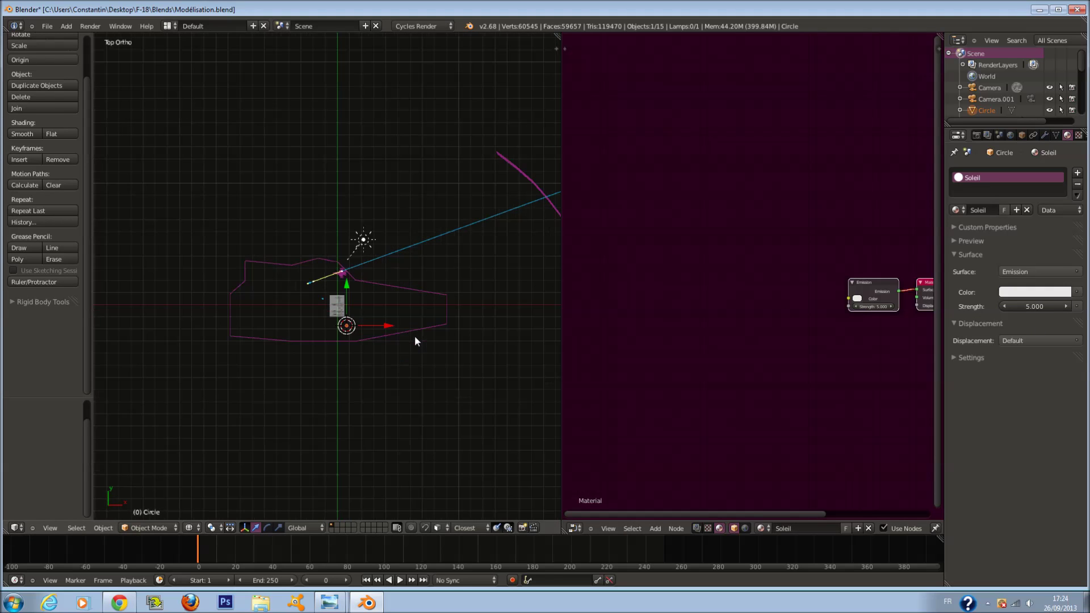
key(g)
click(536, 234)
key(s)
click(957, 296)
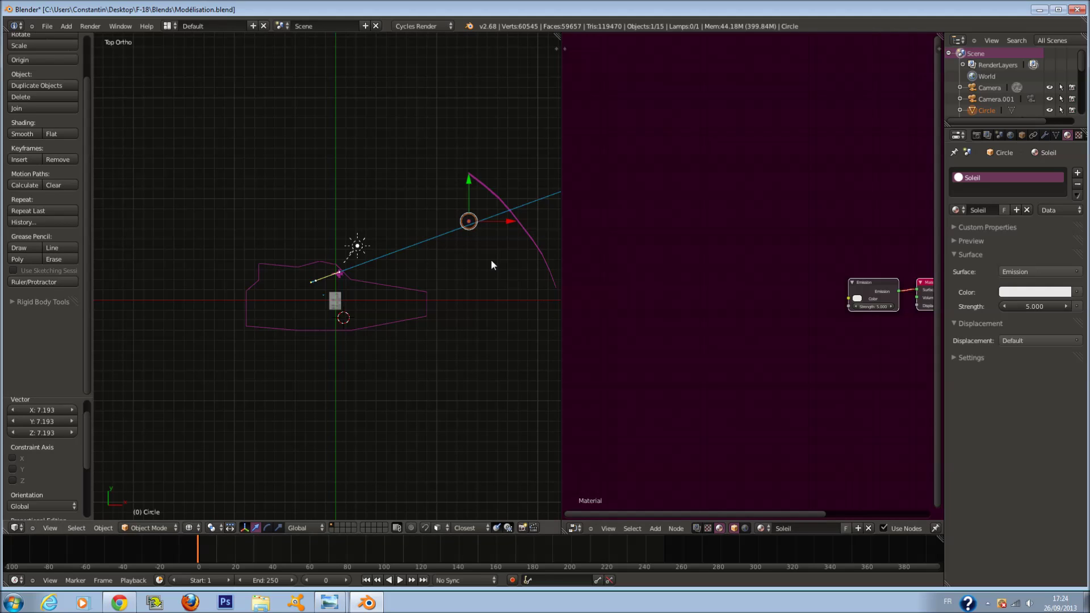
Step: Stand the circle upright by rotating it 90° around X, working in the solid camera view
key(KP_0)
key(z)
key(r)
key(x)
key(9)
key(0)
key(Return)
Step: Move the circle into the sky area of the frame and rotate it about -54.4° around Z to face the camera
key(g)
click(428, 136)
key(r)
key(z)
click(294, 63)
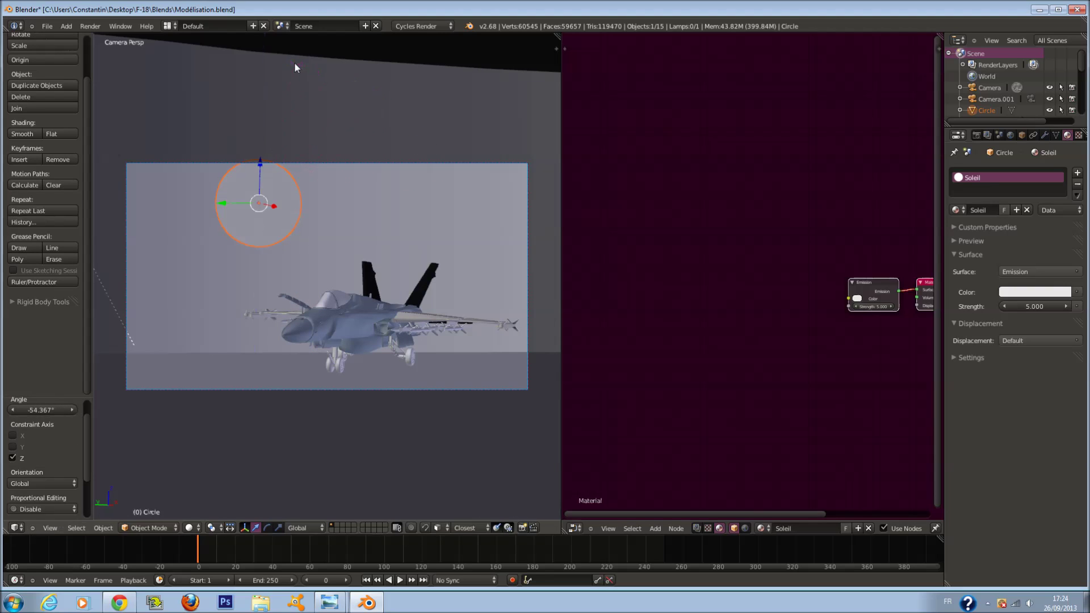
Step: Shrink the circle, move it about X -1.9, Y 5.2, Z 4.0 to the frame's upper-left area, and scale it by about 2.63
key(s)
click(301, 212)
key(g)
click(280, 194)
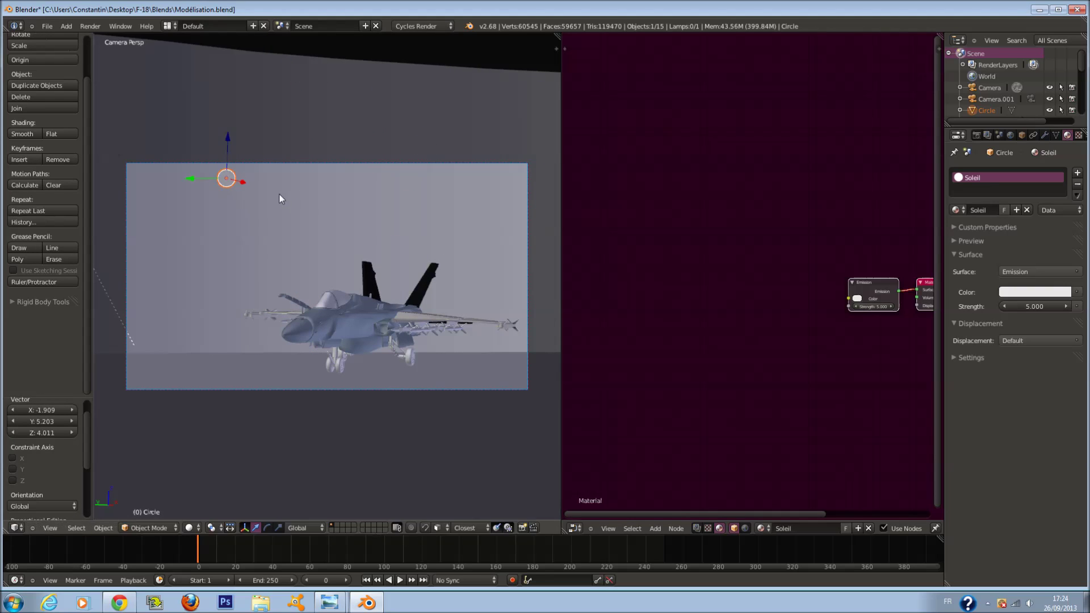
key(s)
click(353, 217)
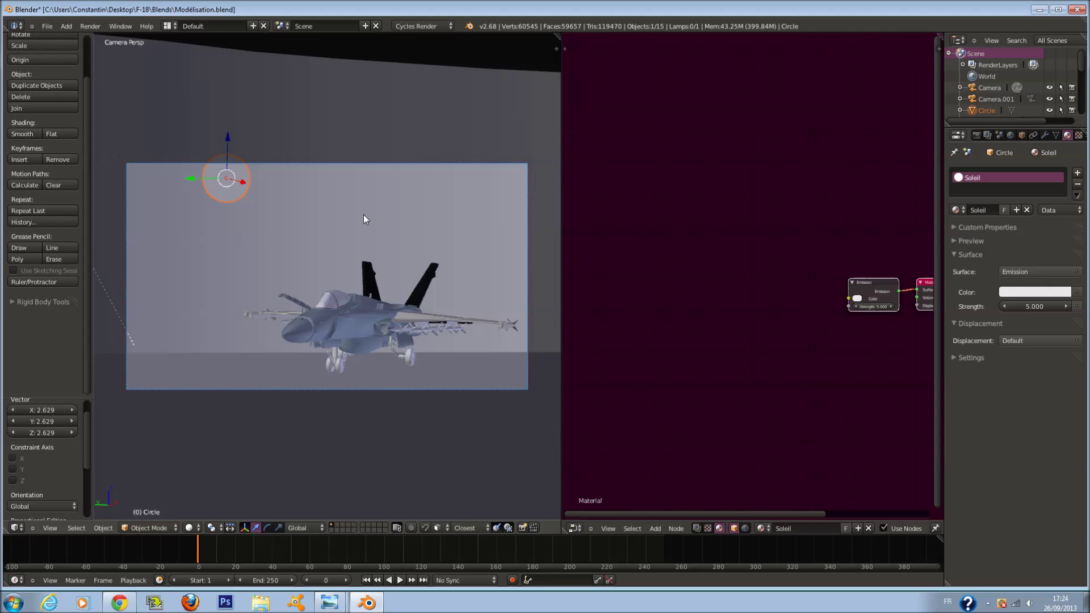
Step: Tint the Soleil material's Emission color a pale cream in the Node Editor
key(KP_7)
key(KP_0)
middle_drag(852, 317, 752, 315)
scroll(705, 316, up, 7)
click(764, 319)
click(770, 319)
drag(808, 195, 796, 195)
Step: Scale the sun circle up further, finishing with a factor of about 1.10, and save the file
key(s)
click(276, 250)
key(s)
click(365, 368)
key(ctrl+s)
Step: Switch to Rendered shading, set the Emission color to yellow-orange (R 0.800, G 0.563, B 0.143) and save the file
click(192, 526)
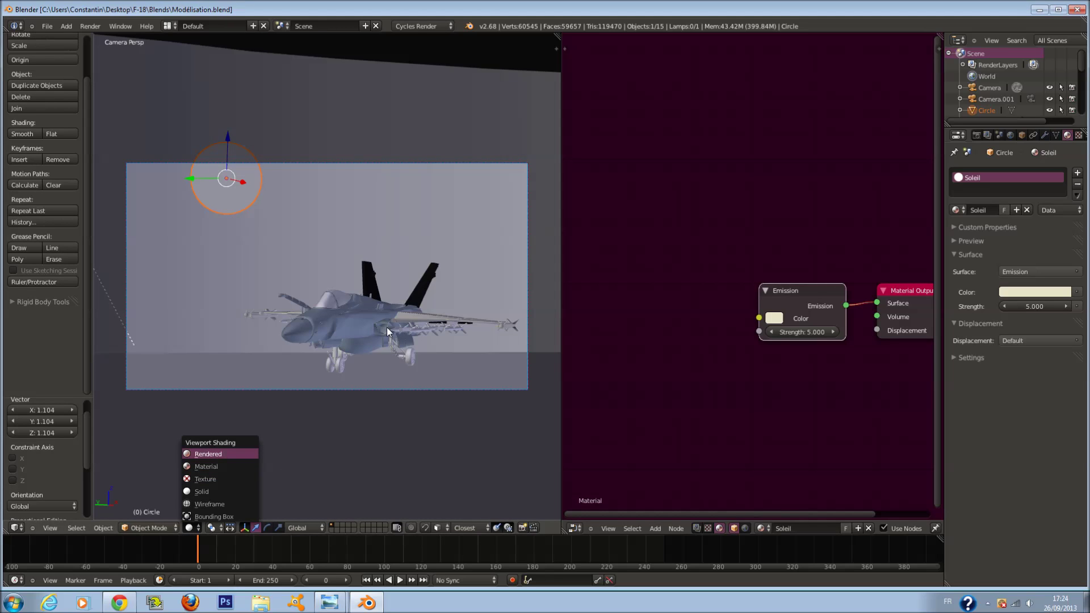
key(Return)
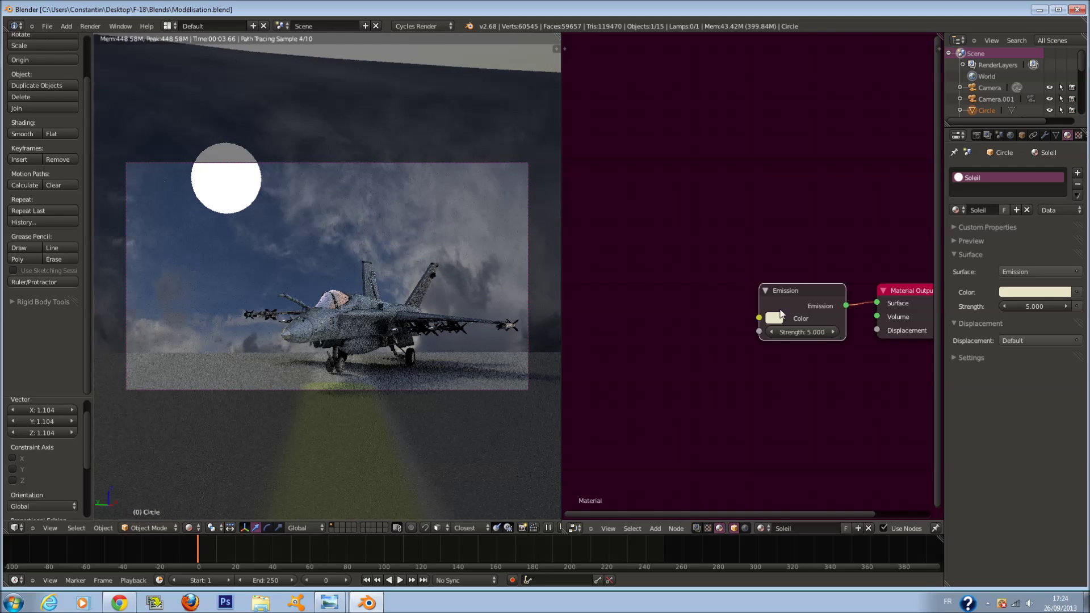
click(774, 318)
drag(811, 211, 799, 216)
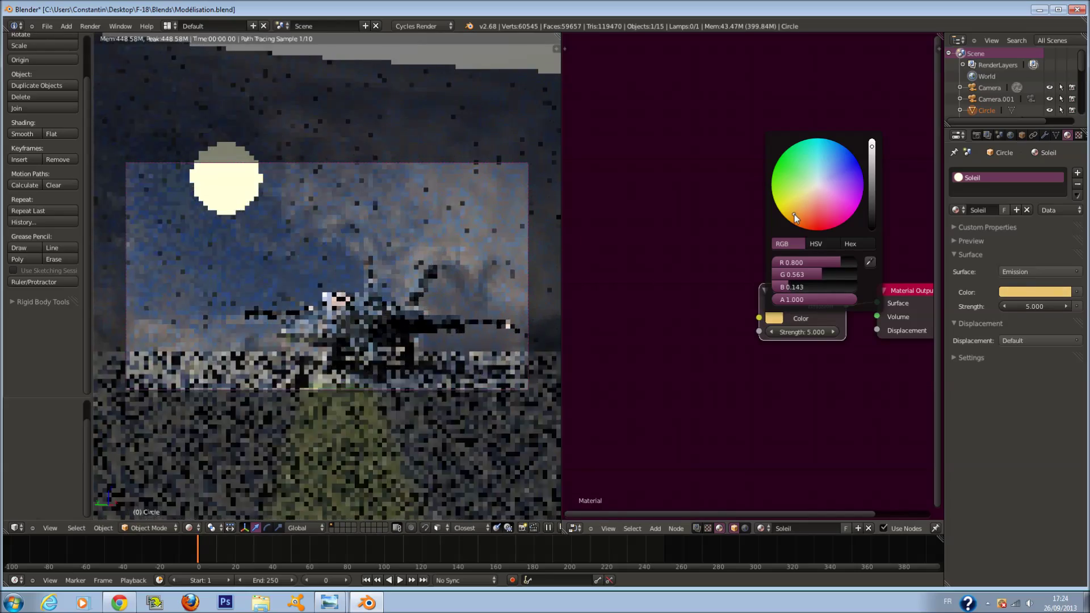
key(ctrl+s)
click(741, 381)
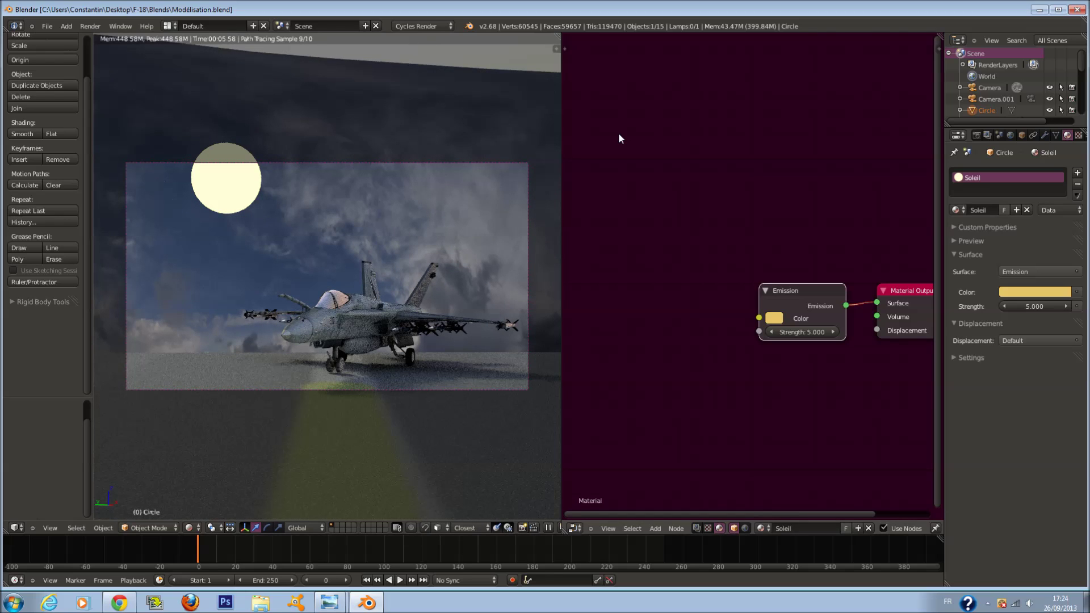
Step: Select the sky plane and move its Ciel material's Material Output node further away from the Diffuse BSDF node
right_click(435, 101)
scroll(768, 274, down, 4)
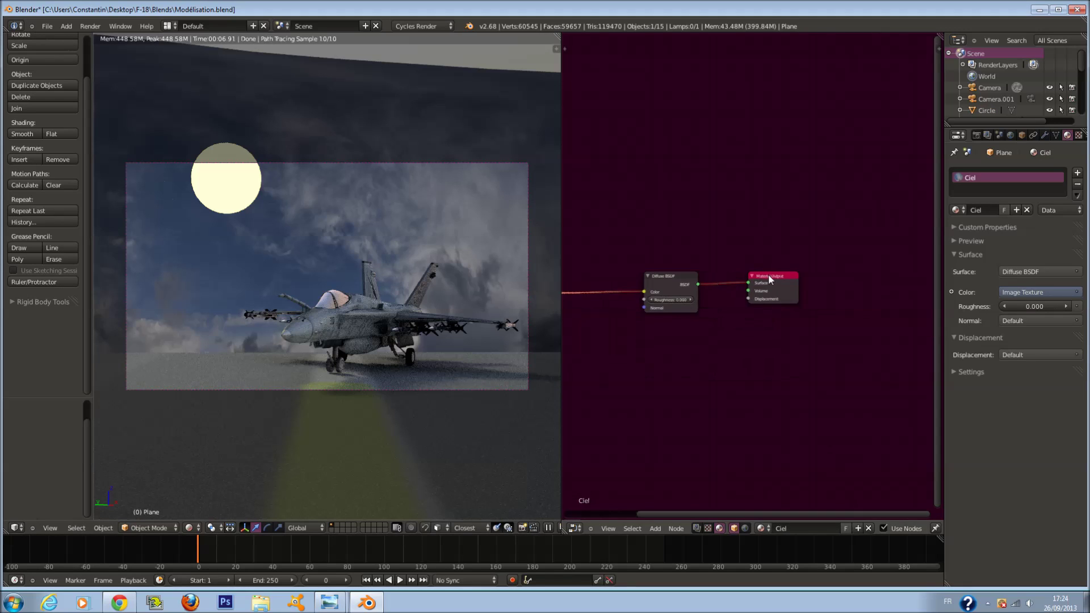
scroll(809, 293, up, 1)
middle_drag(693, 296, 793, 299)
drag(755, 279, 730, 274)
key(a)
scroll(727, 347, up, 1)
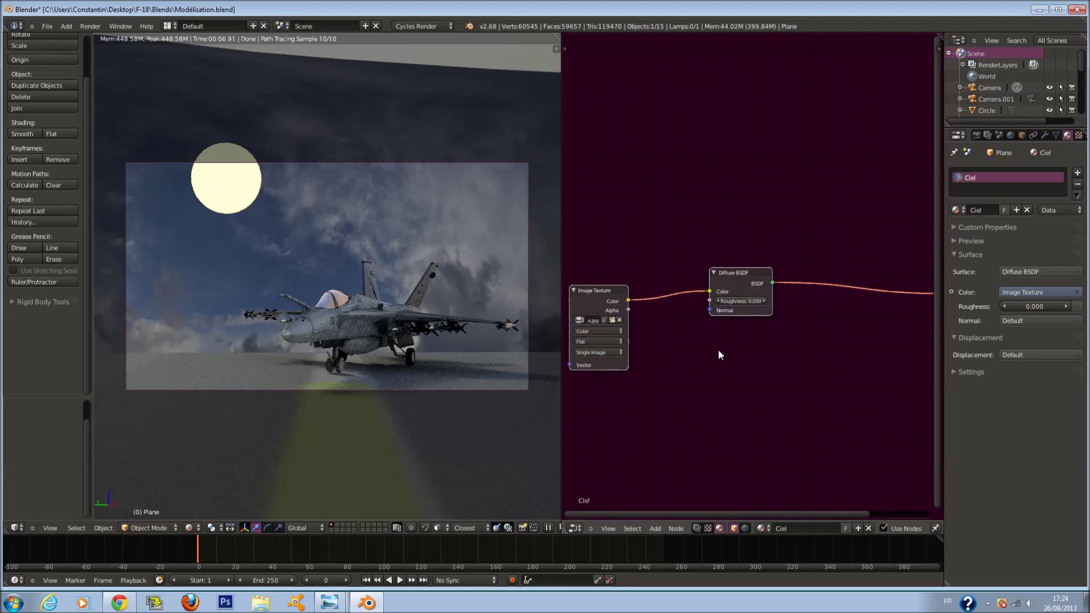
middle_drag(674, 329, 659, 311)
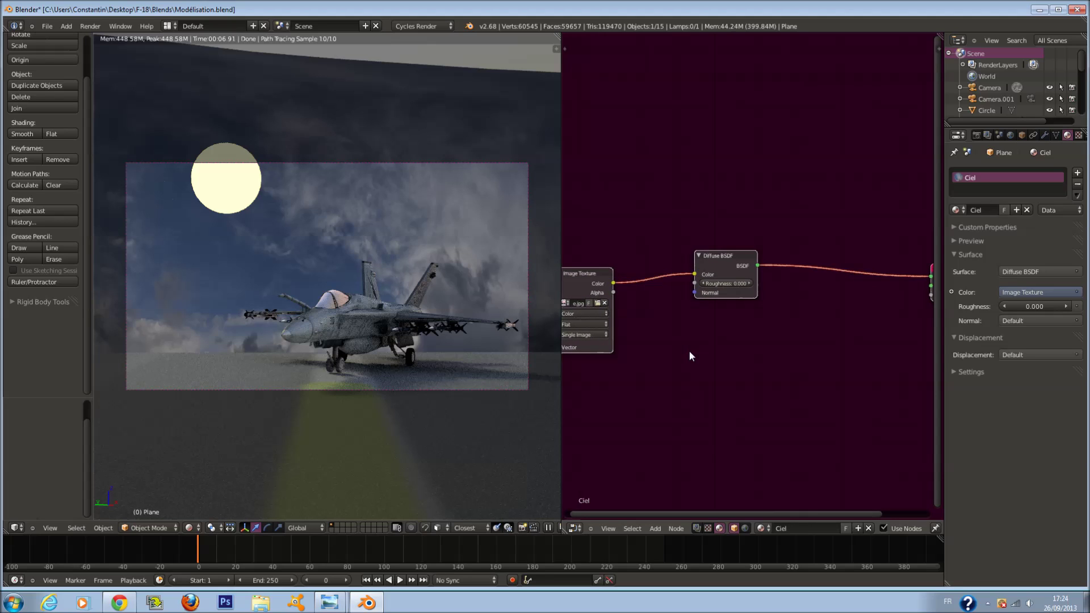
Step: Insert an Add Shader node on the link between the Diffuse BSDF and the Material Output
key(shift+a)
mouse_move(676, 389)
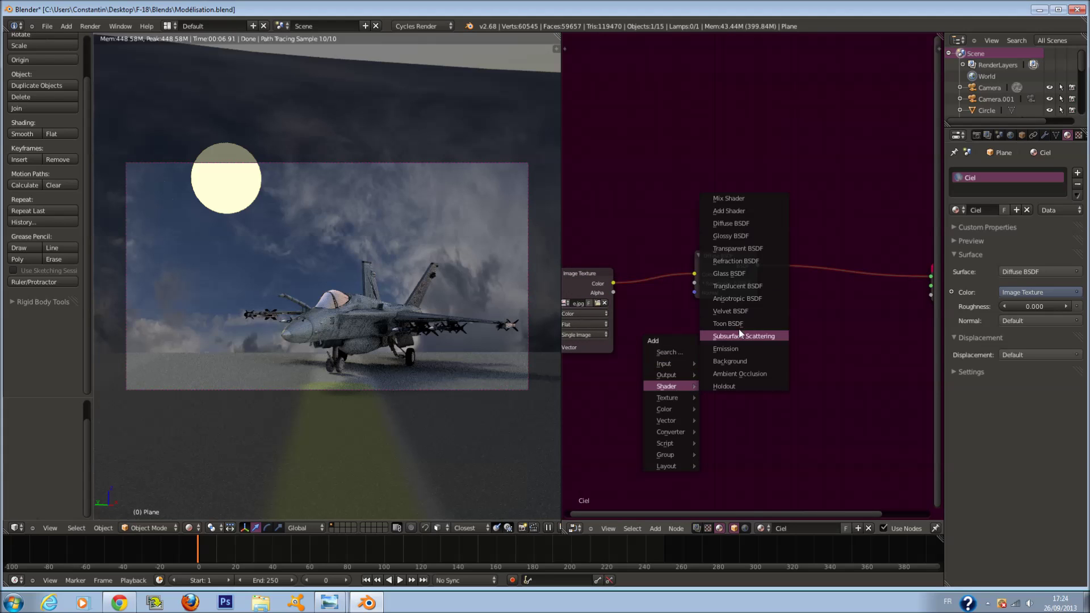
click(751, 208)
click(814, 267)
Step: Add an Emission shader, link the Image Texture's Color to its Color input, and connect it to the Add Shader's second input
key(shift+a)
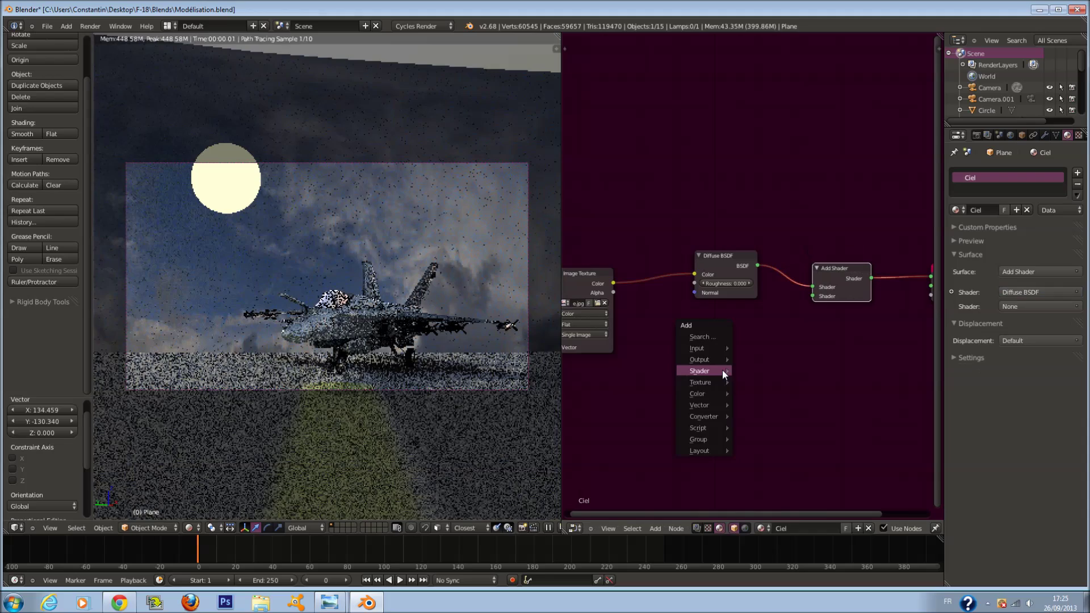
mouse_move(723, 369)
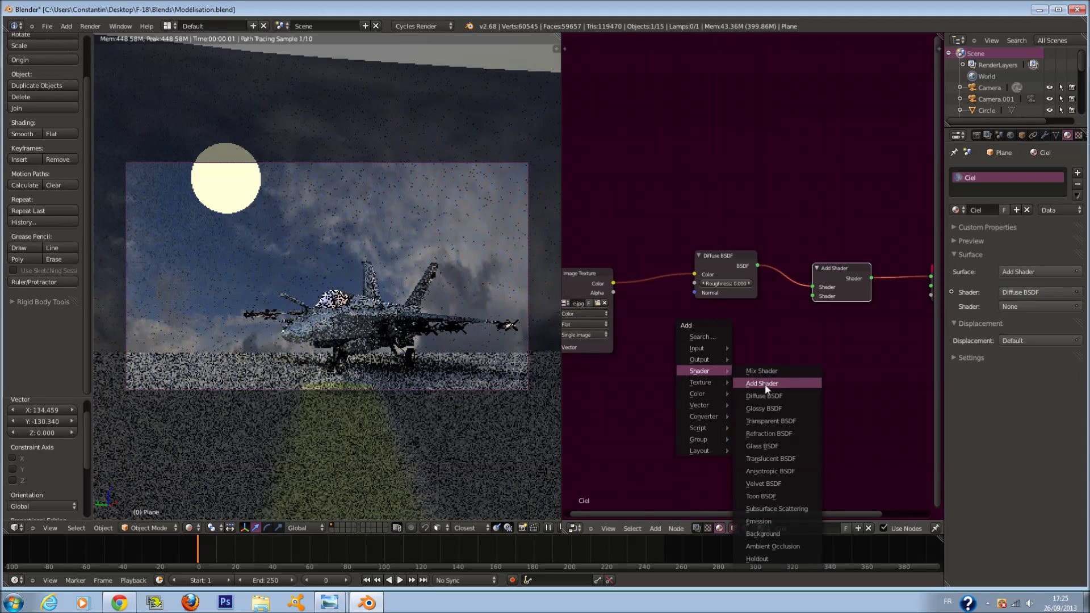
click(780, 521)
click(673, 334)
drag(613, 282, 684, 375)
drag(748, 357, 813, 295)
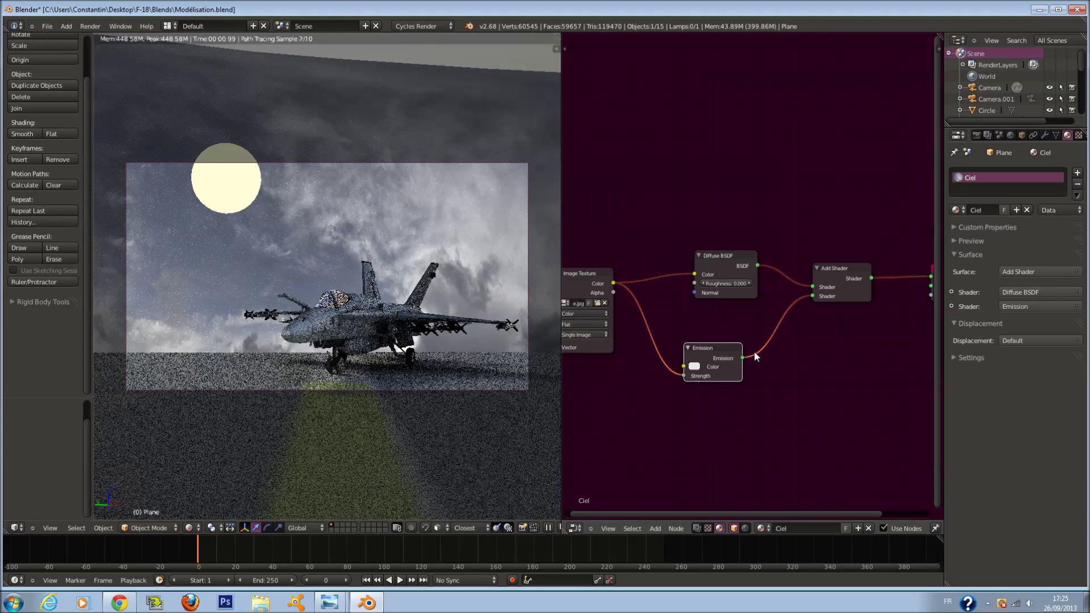
scroll(754, 351, up, 2)
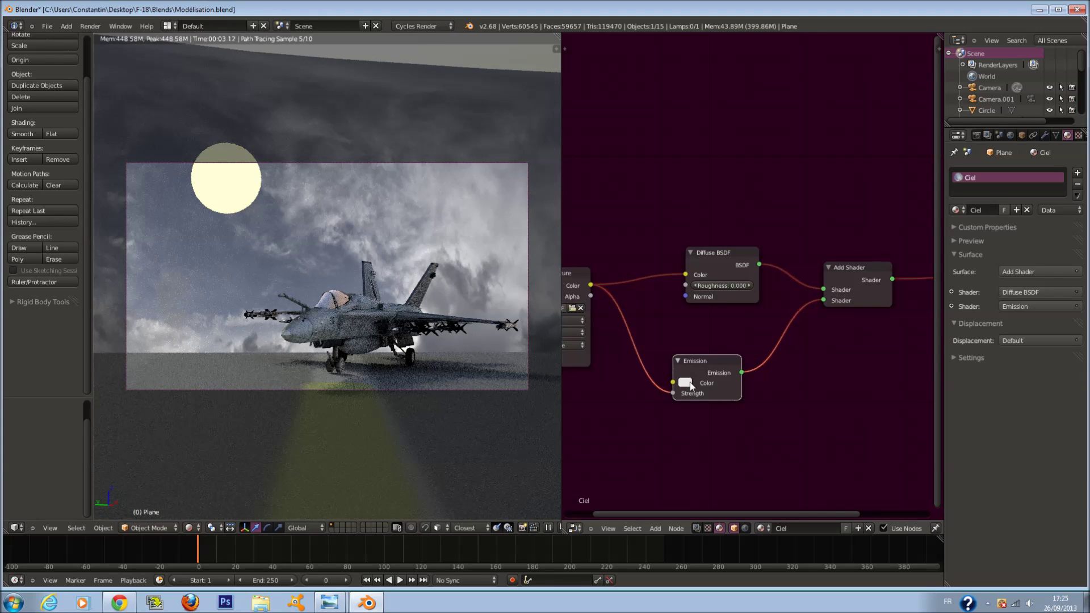
drag(680, 390, 639, 395)
Step: Set the sky Emission strength to 0.600 and save the file
click(733, 389)
click(733, 389)
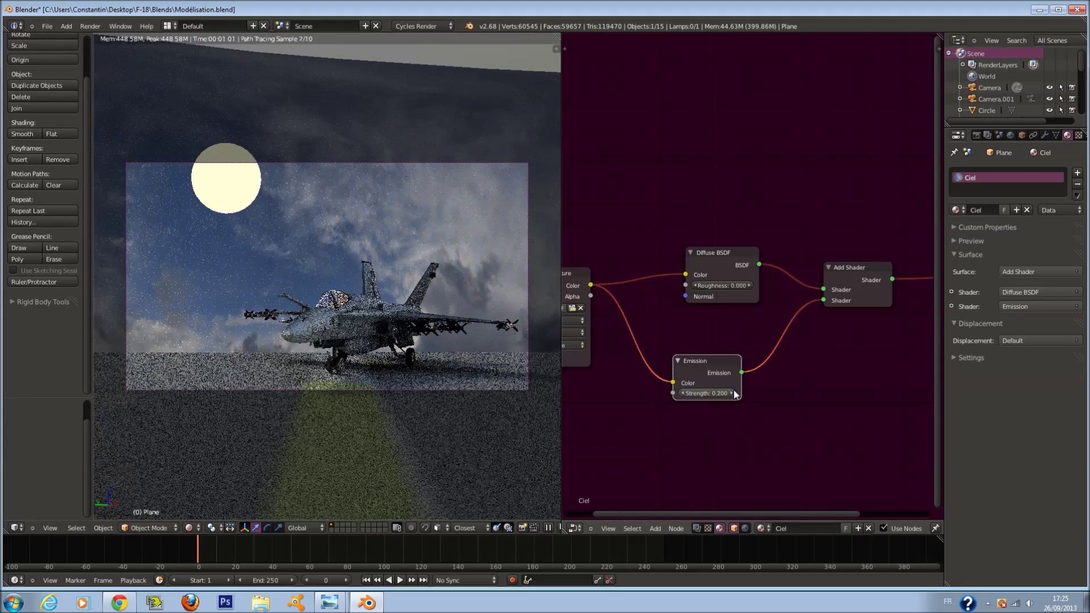
click(737, 394)
click(736, 394)
click(736, 394)
click(737, 394)
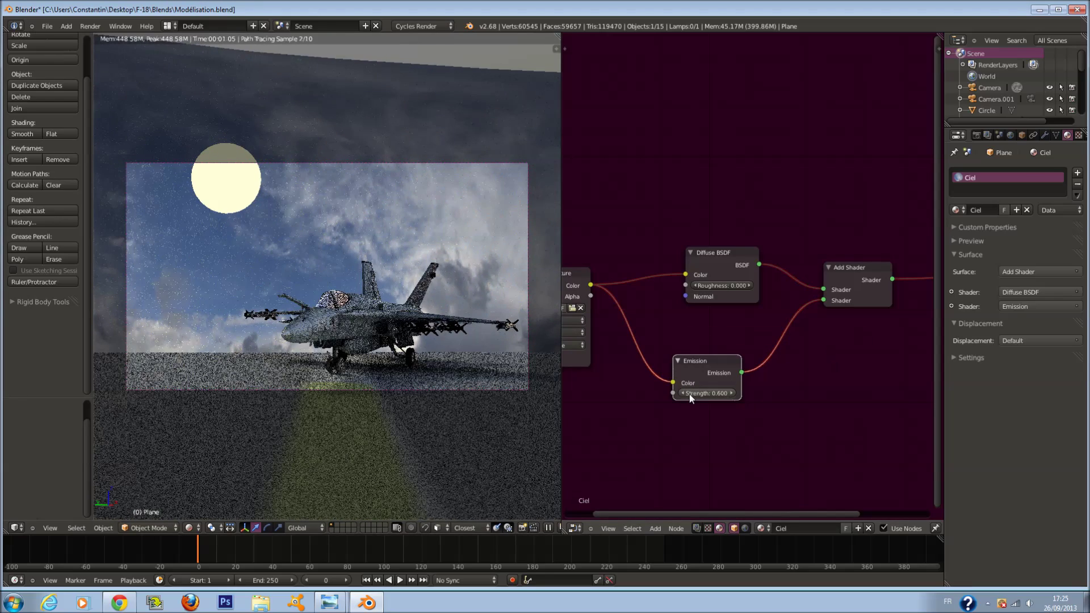
key(ctrl+s)
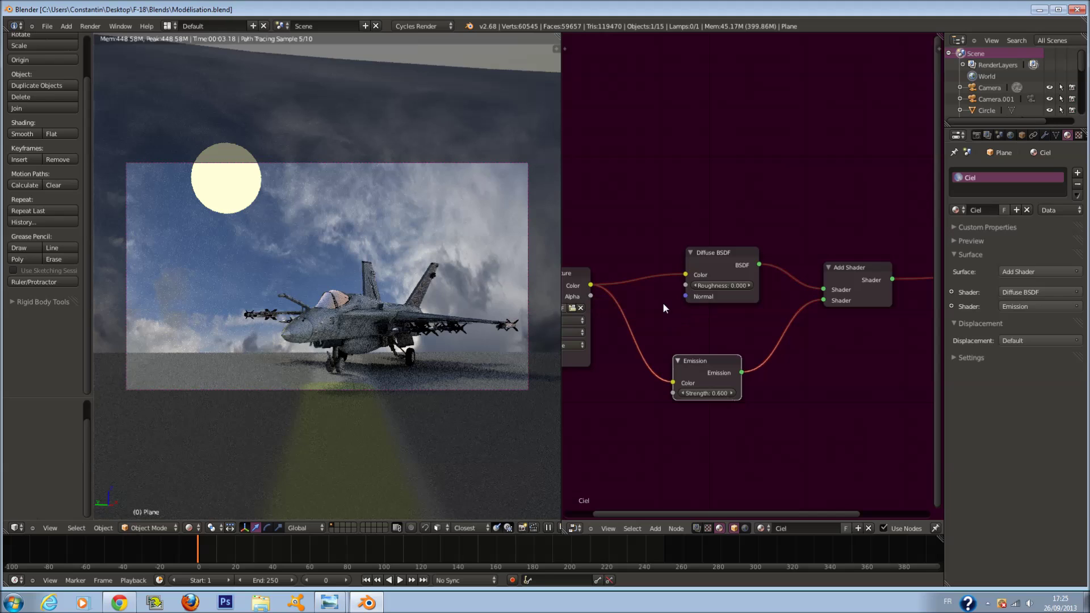
Step: Switch the viewport to Solid shading and set the sun circle's Soleil material Pass Index to 1
click(190, 527)
click(221, 492)
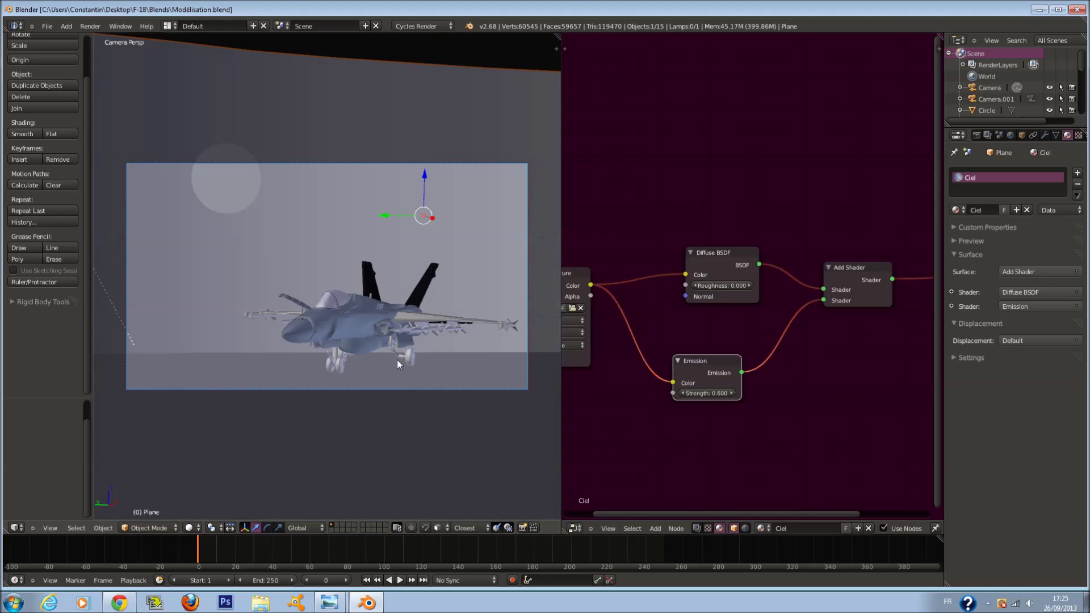
right_click(242, 187)
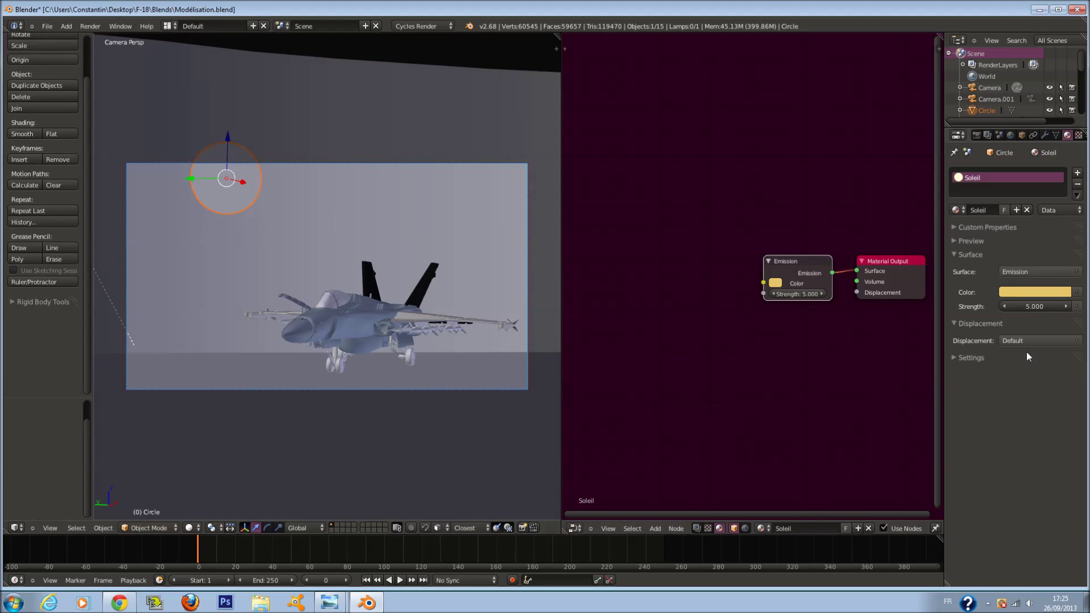
click(998, 359)
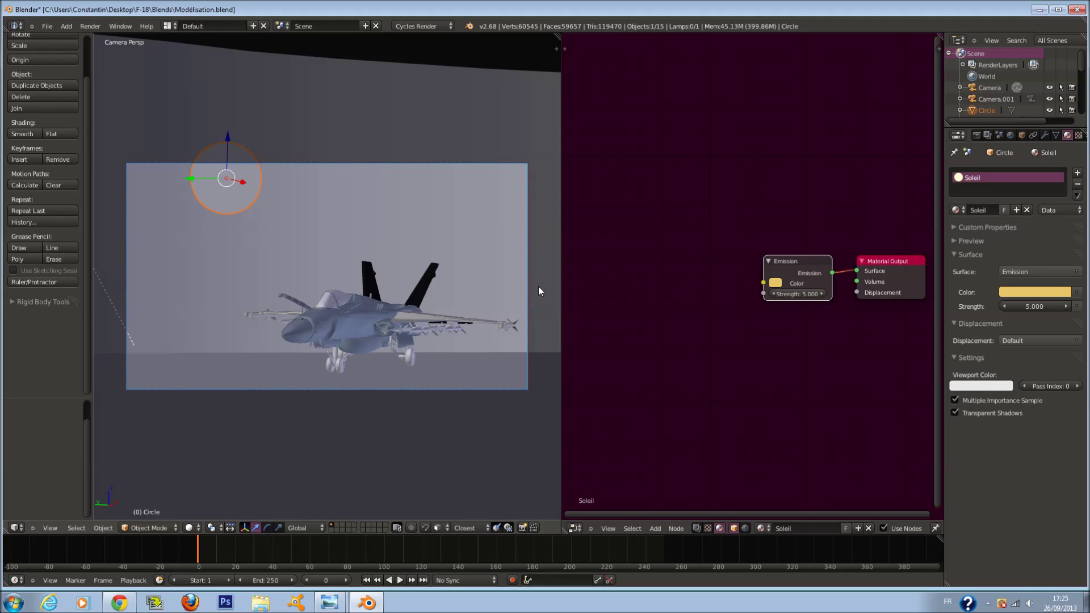
click(1078, 387)
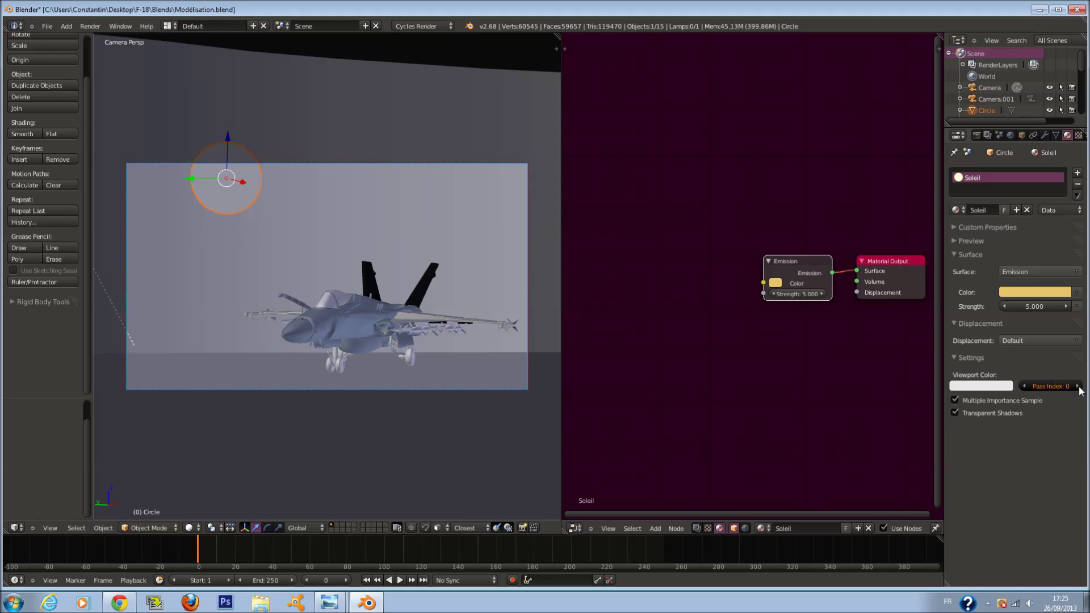
Step: Enable the Mist, Normal, Material Index, Shadow, Emission and AO passes for the render layer
click(977, 136)
click(988, 135)
click(1000, 350)
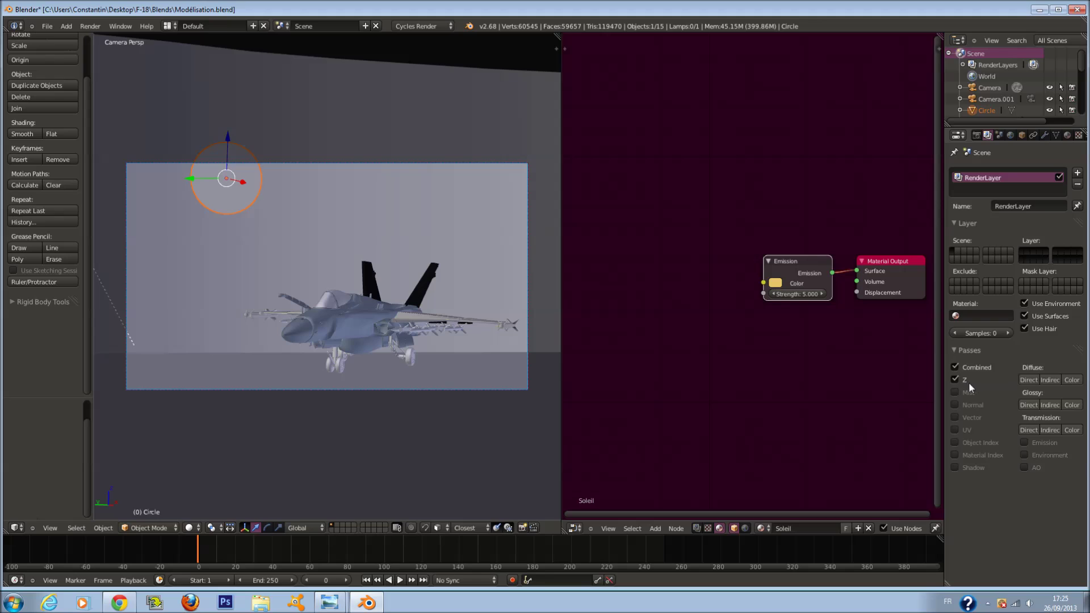
click(955, 392)
click(1033, 443)
click(956, 454)
click(1068, 136)
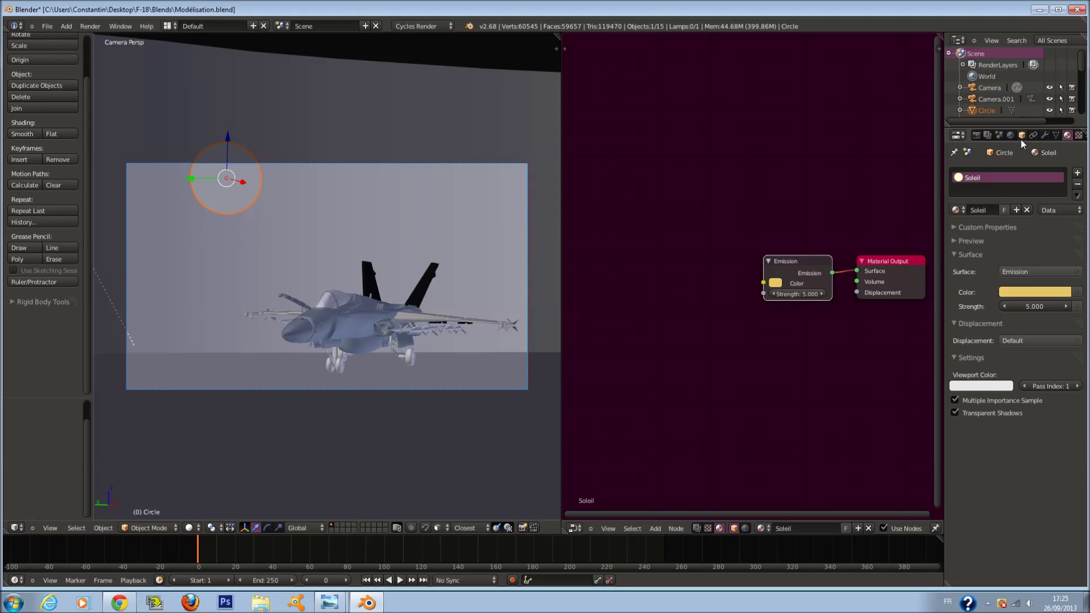
Step: Raise the resolution percentage in the render dimensions and open the output settings
click(977, 136)
click(998, 250)
drag(979, 313, 1012, 312)
click(999, 242)
click(993, 272)
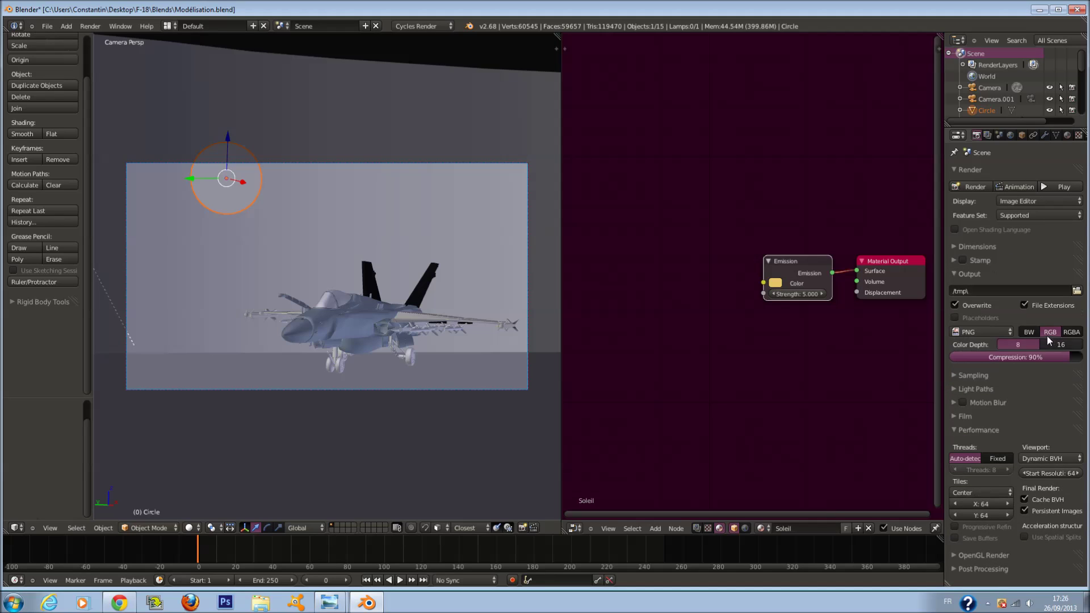
Step: Set the final render samples to 100 in the sampling settings
click(1019, 275)
click(1007, 288)
click(1050, 316)
text(100)
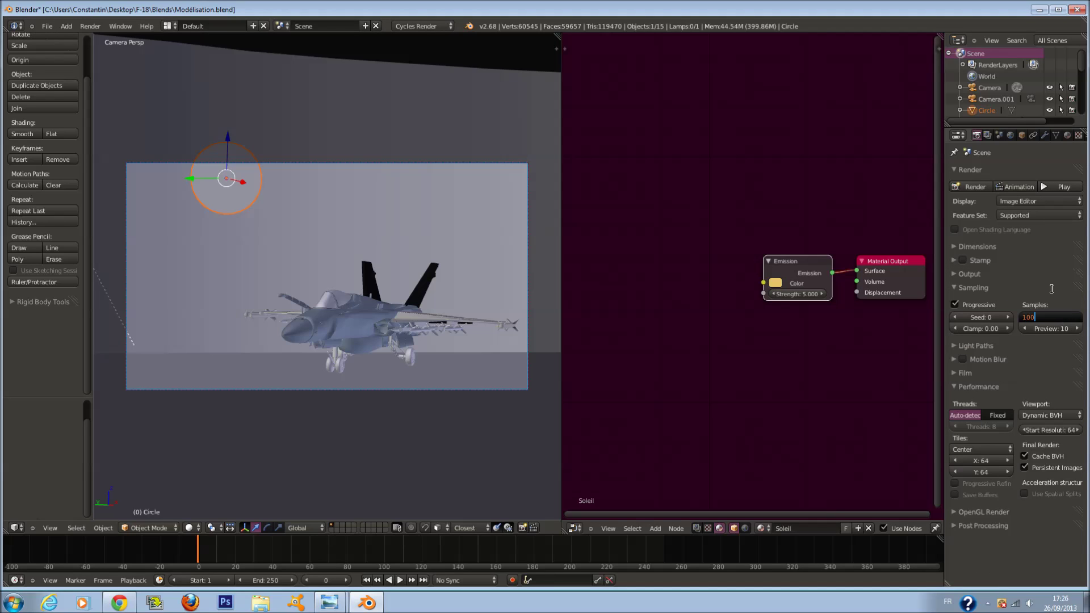
key(Return)
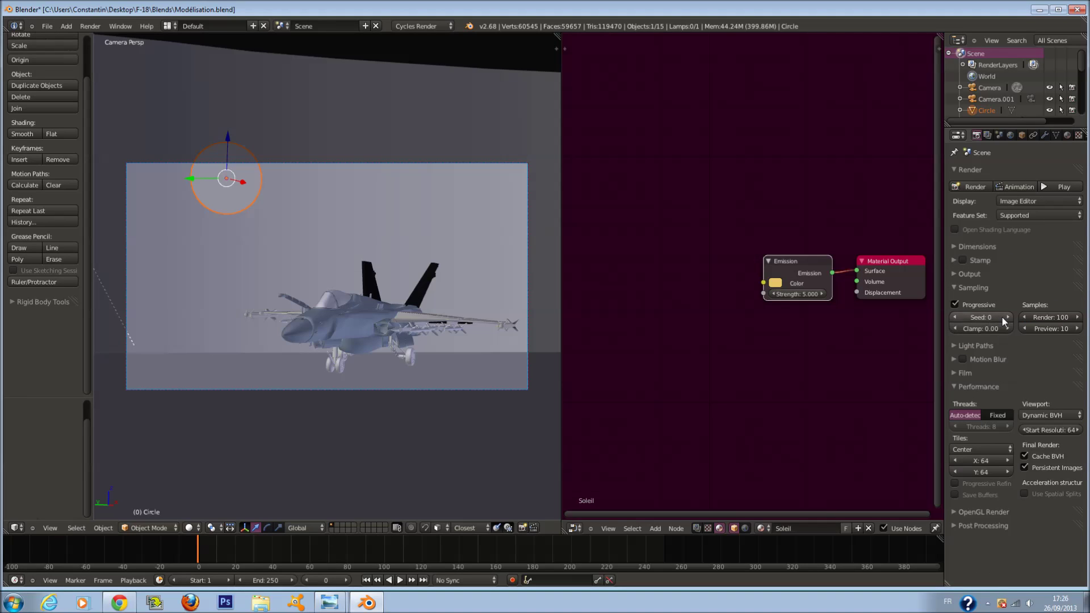
Step: Raise the sampling seed and set the Clamp value to 5
click(1009, 316)
click(1010, 329)
text(5)
key(Return)
click(988, 292)
Step: Enable No Caustics and raise the Filter Glossy value in the light path settings, leaving Motion Blur off
click(975, 301)
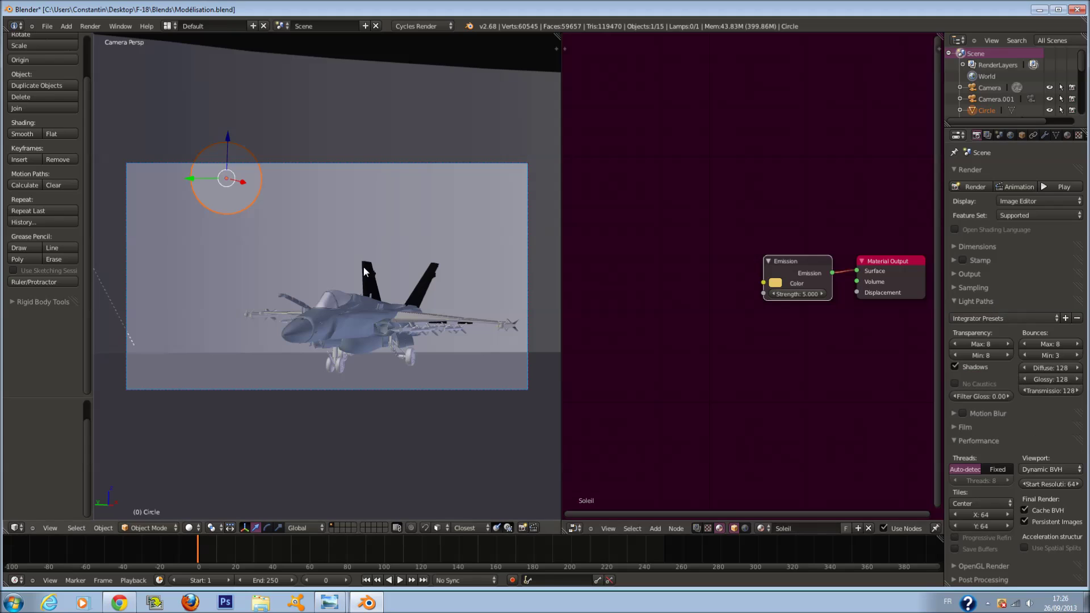
click(964, 413)
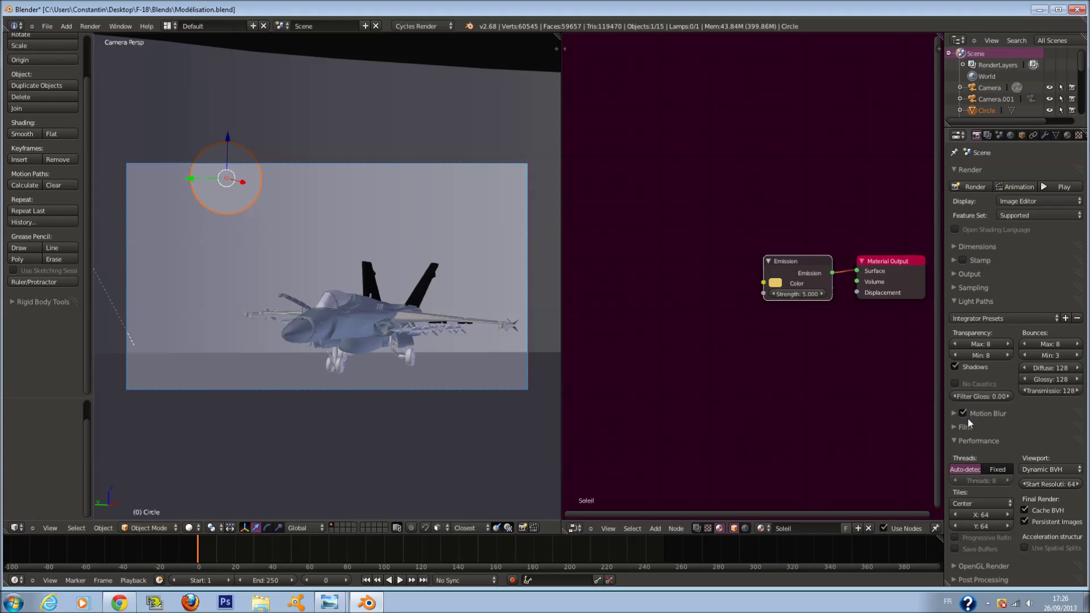
click(955, 383)
click(1007, 397)
click(1008, 397)
click(977, 304)
Step: Set the render tile size to 256 in both X and Y
click(980, 333)
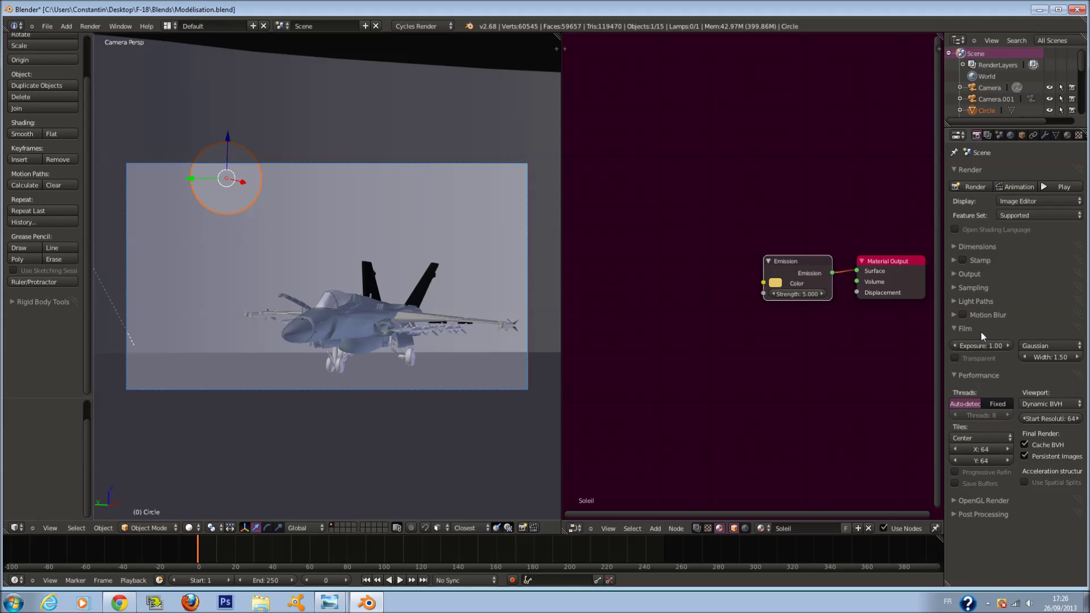
click(977, 332)
click(982, 344)
click(982, 344)
text(256)
key(Return)
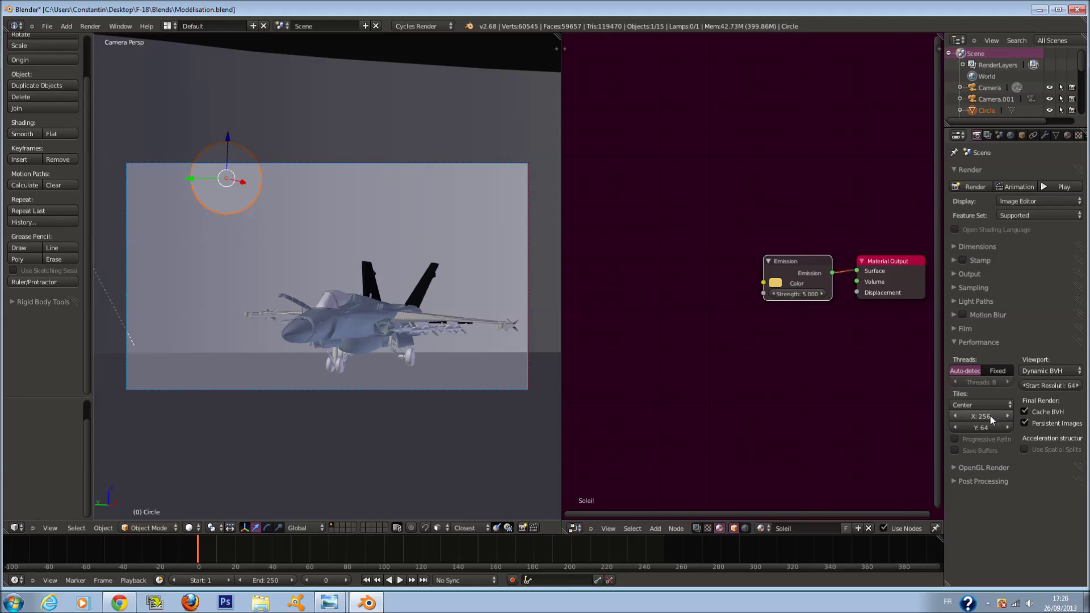
text(256)
Step: Enable Use Spatial Splits and switch the render threads to a fixed count
click(1034, 452)
click(996, 371)
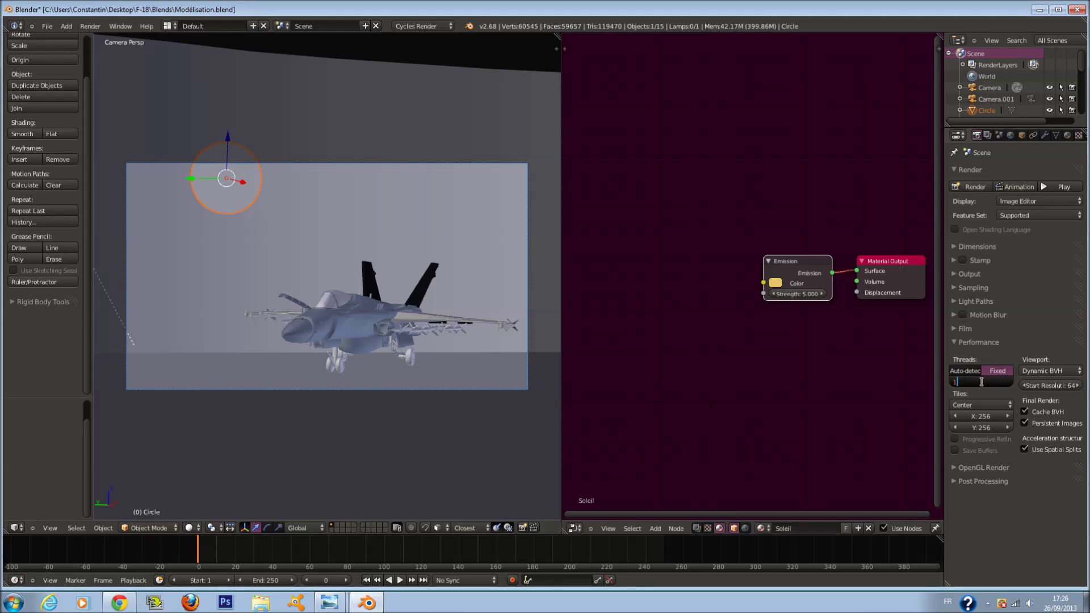
key(Return)
click(988, 344)
Step: Save the file over the existing one with nothing selected, and render the scene in a single merged editor area
click(994, 358)
click(993, 357)
click(996, 368)
click(995, 368)
key(a)
key(a)
key(a)
key(ctrl+s)
key(Return)
drag(556, 36, 630, 334)
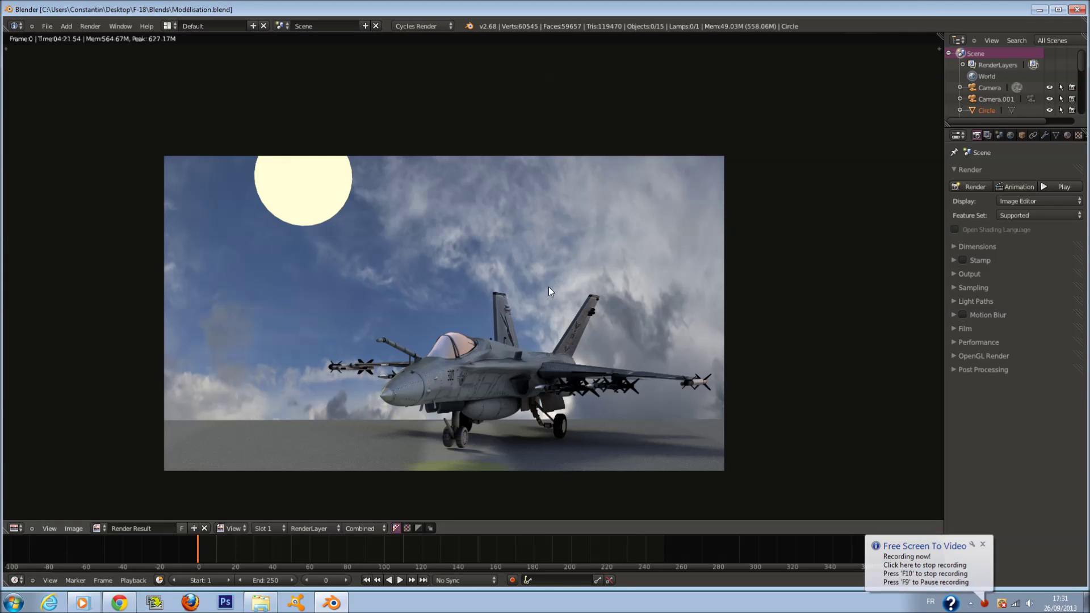
Step: Examine the Mist, IndexMA, Shadow and AO passes of the render result one after another
scroll(511, 316, up, 1)
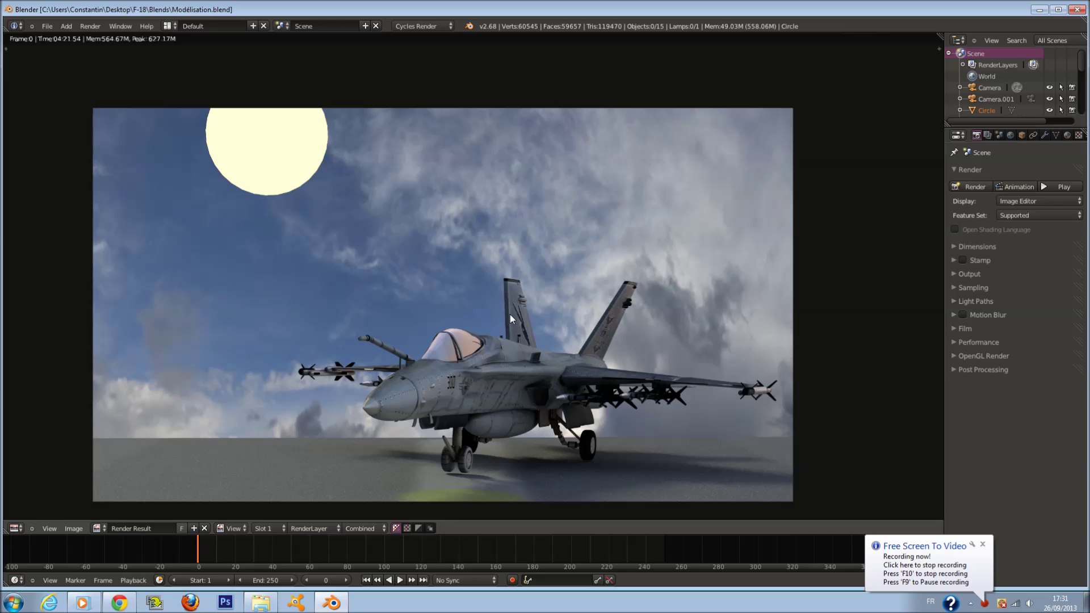
click(361, 529)
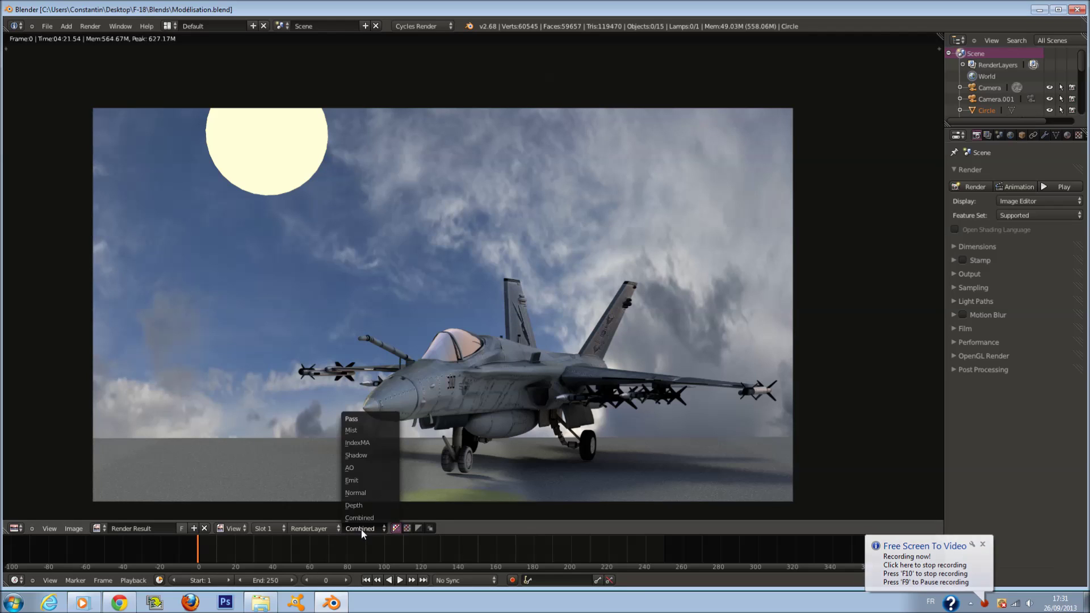
click(377, 427)
scroll(462, 412, up, 1)
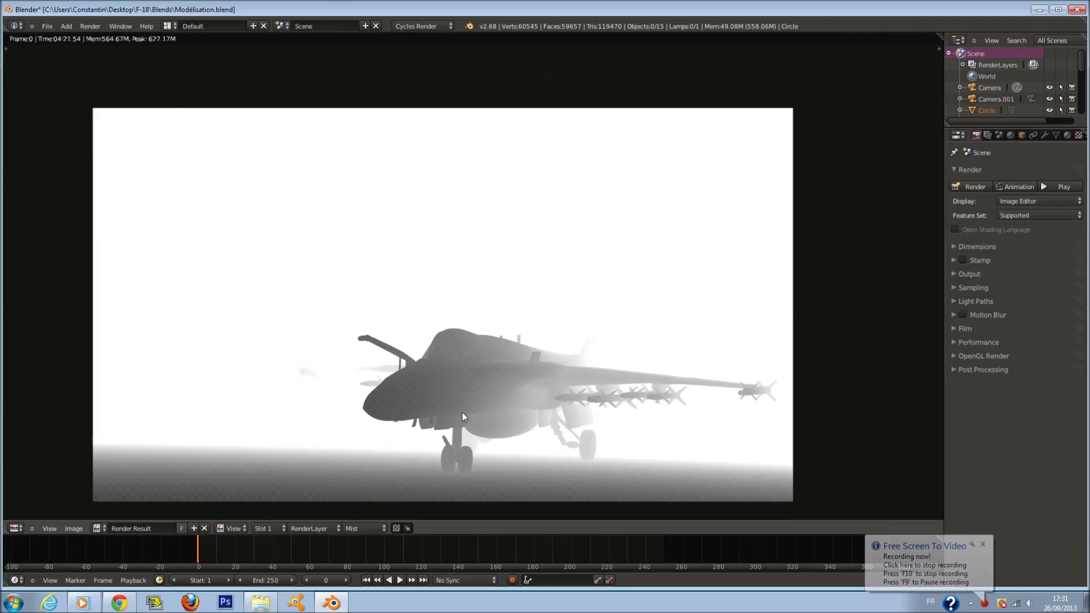
click(350, 530)
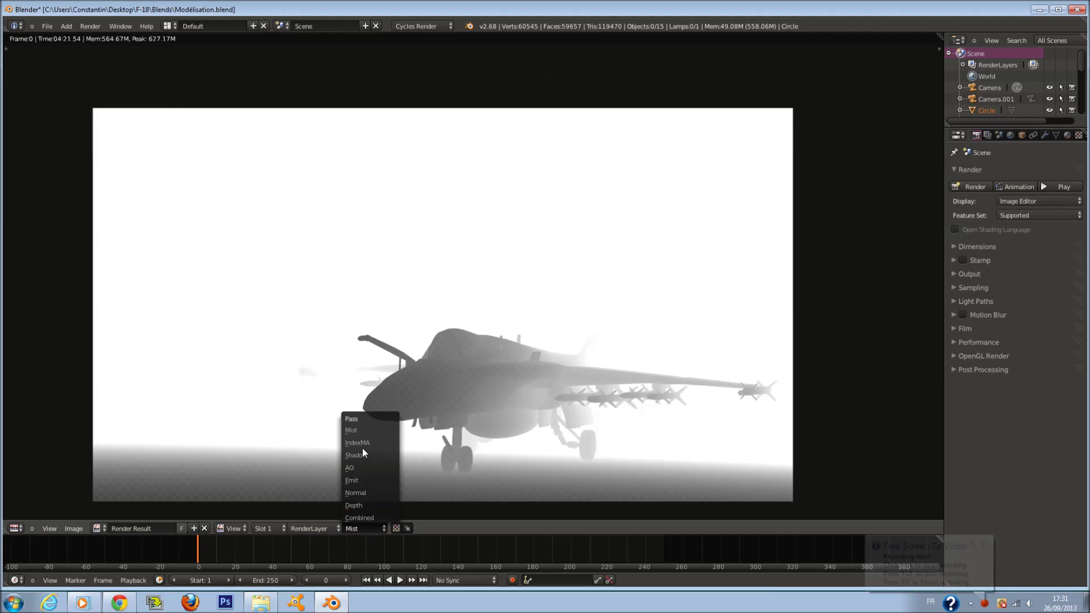
click(377, 455)
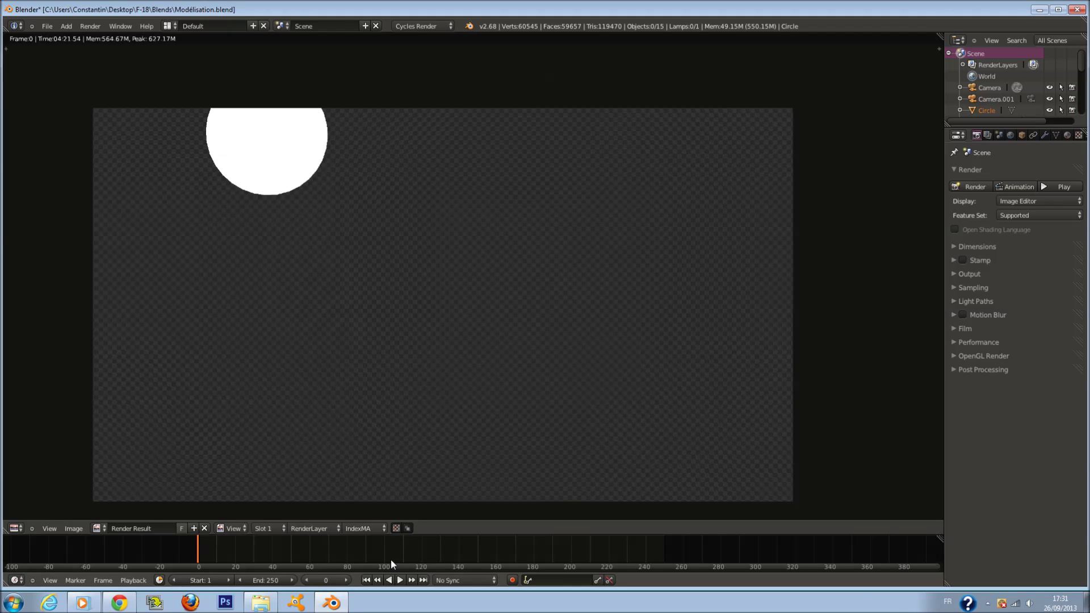
click(364, 528)
click(366, 452)
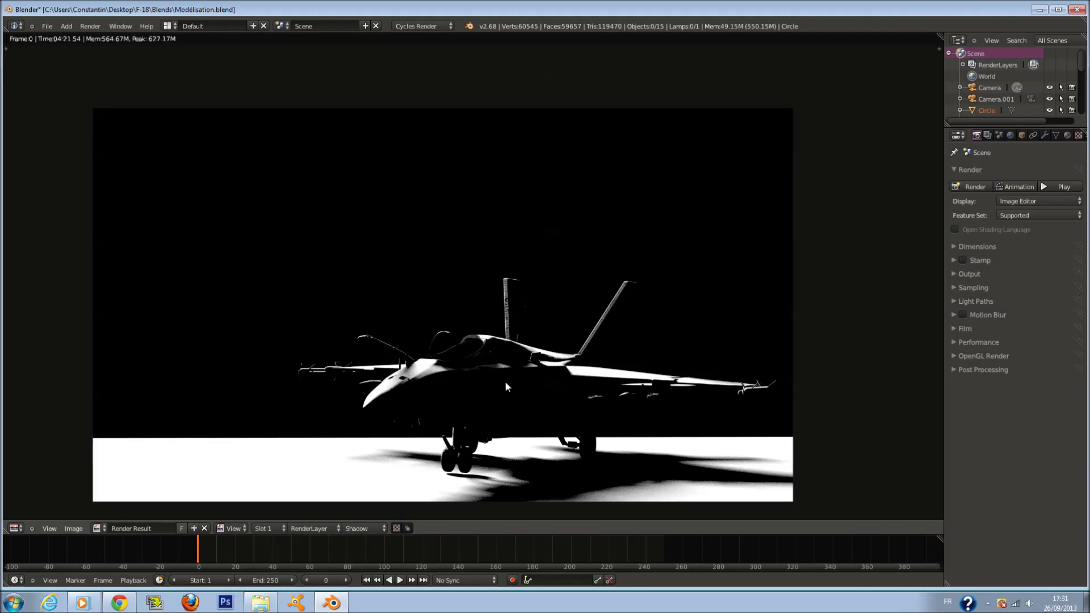
click(363, 529)
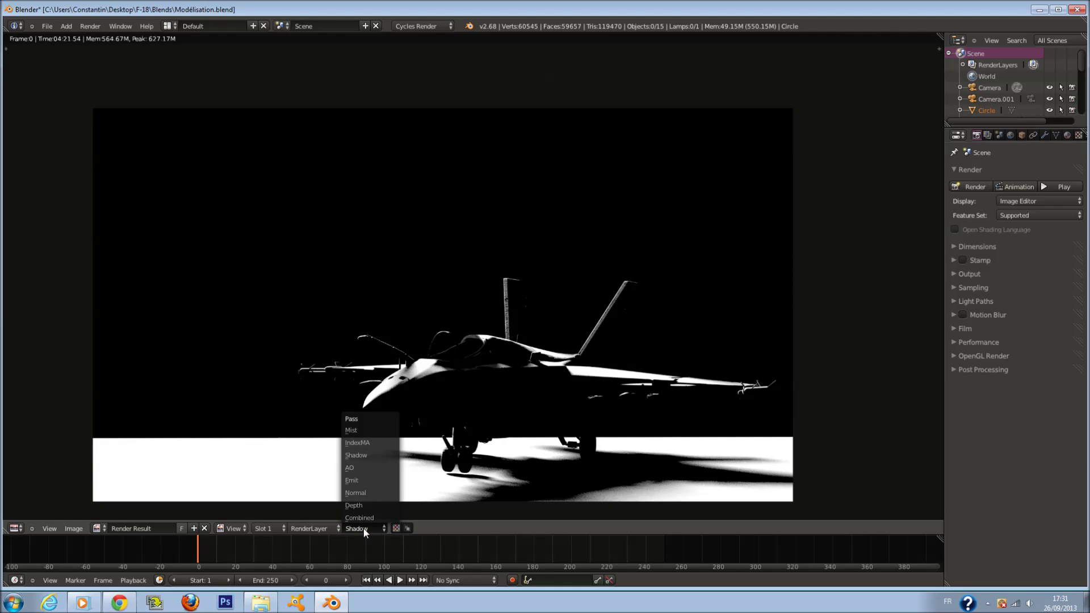
click(366, 469)
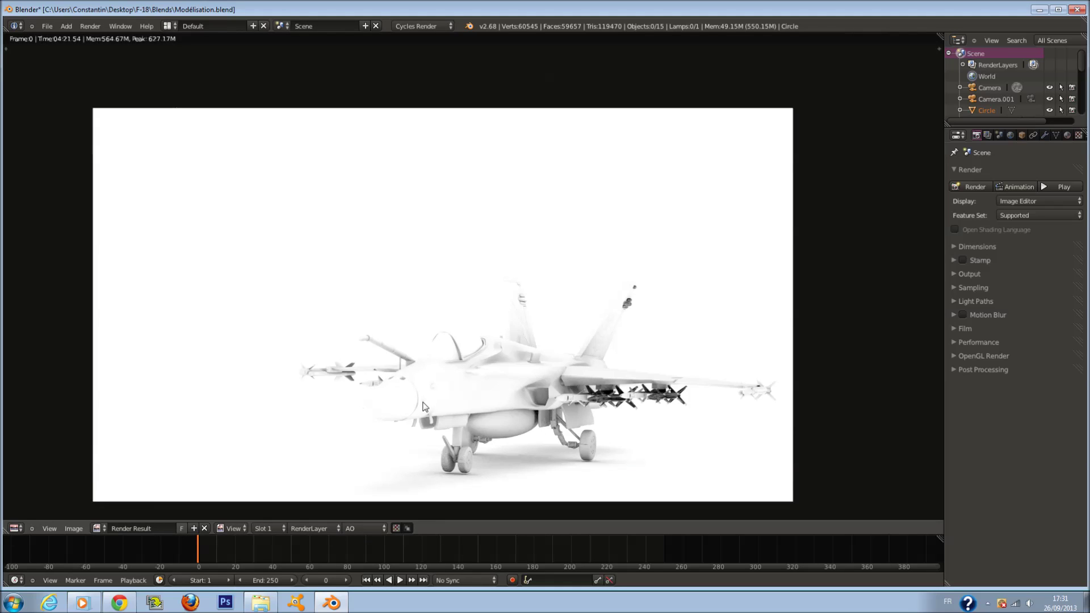
Step: Examine the Emit, Normal and Depth passes, and return to the Combined pass for a closer look at the jet
click(360, 525)
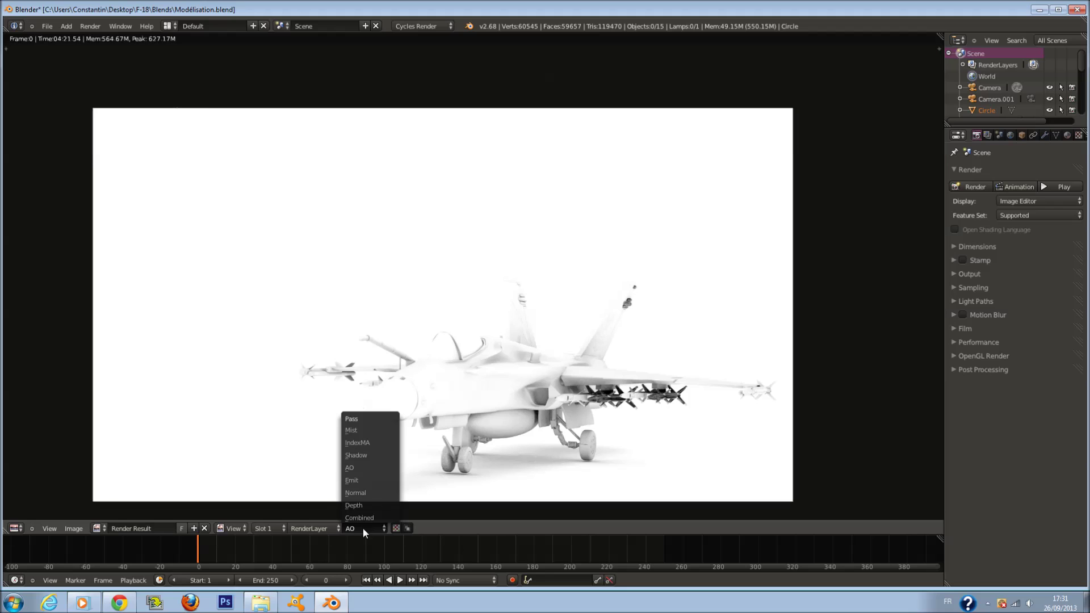
click(365, 481)
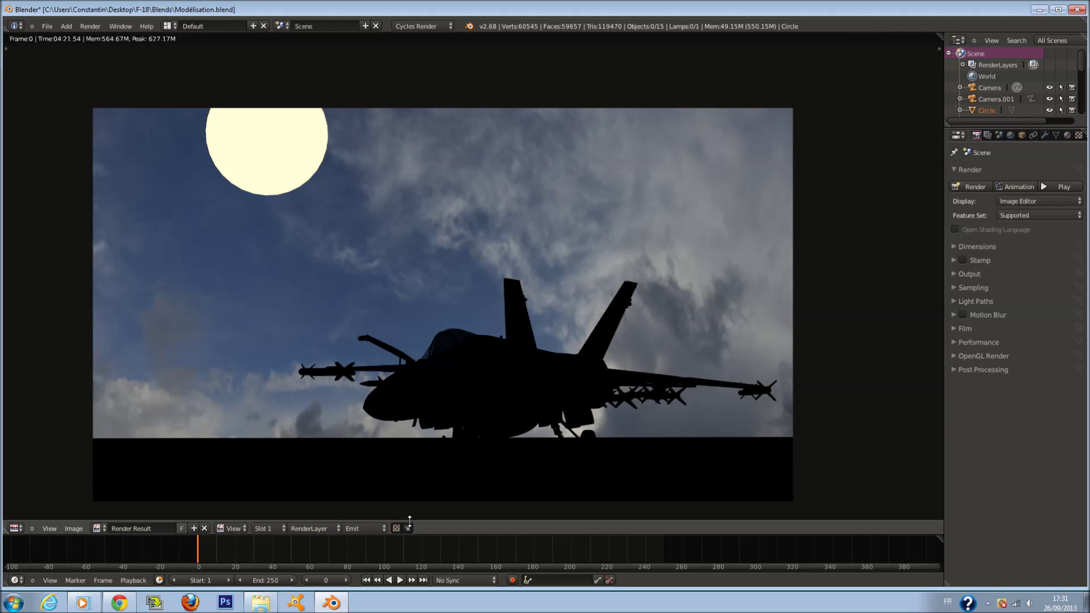
click(366, 528)
click(379, 491)
scroll(507, 370, up, 2)
scroll(522, 398, down, 2)
click(359, 528)
click(364, 505)
click(376, 526)
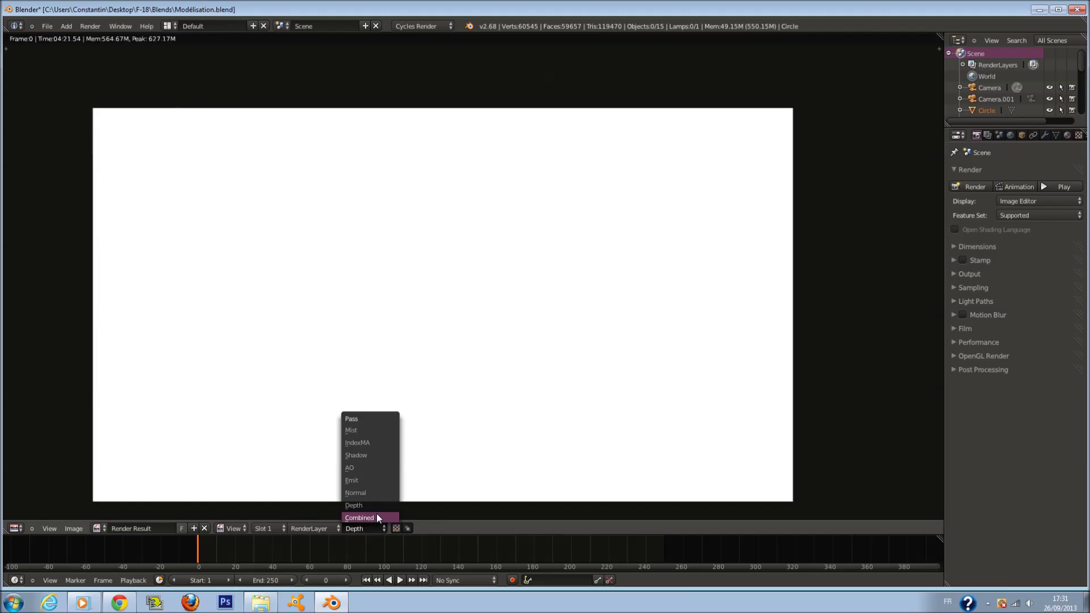
click(377, 518)
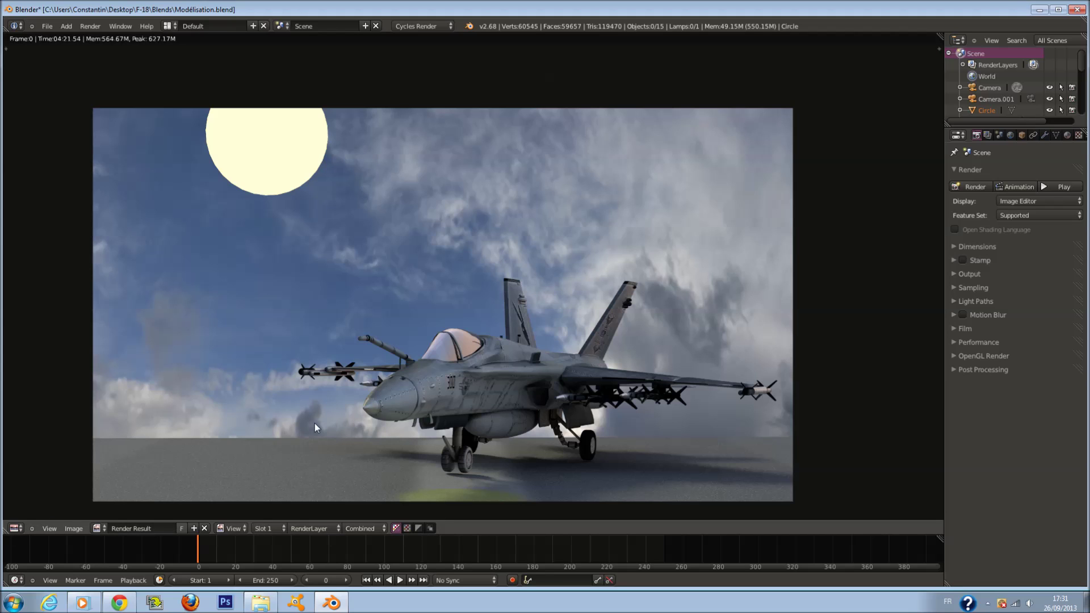
scroll(315, 423, down, 1)
scroll(358, 417, up, 2)
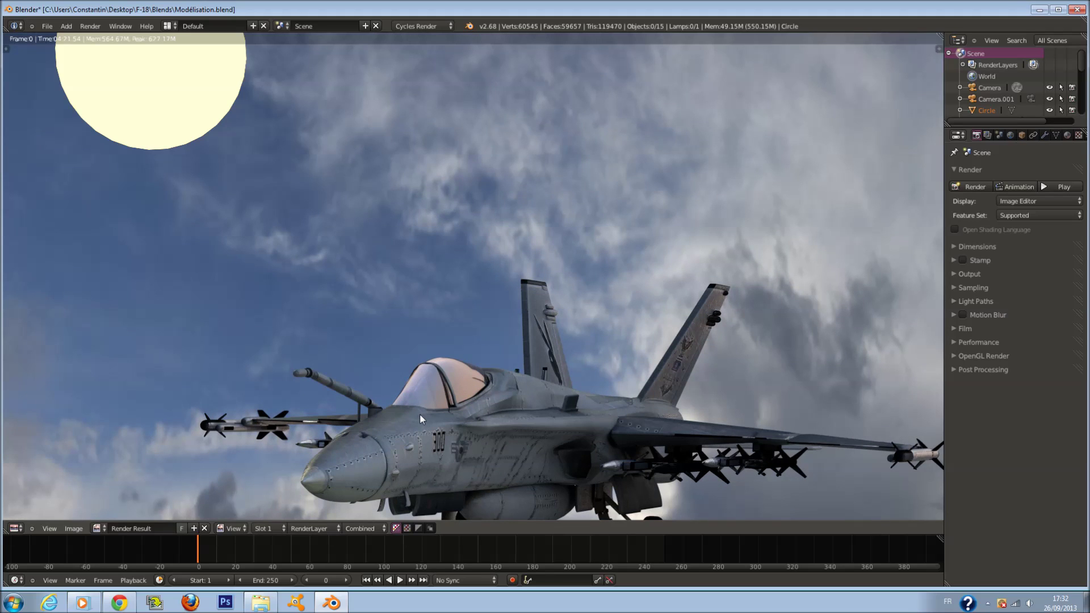
scroll(420, 411, down, 1)
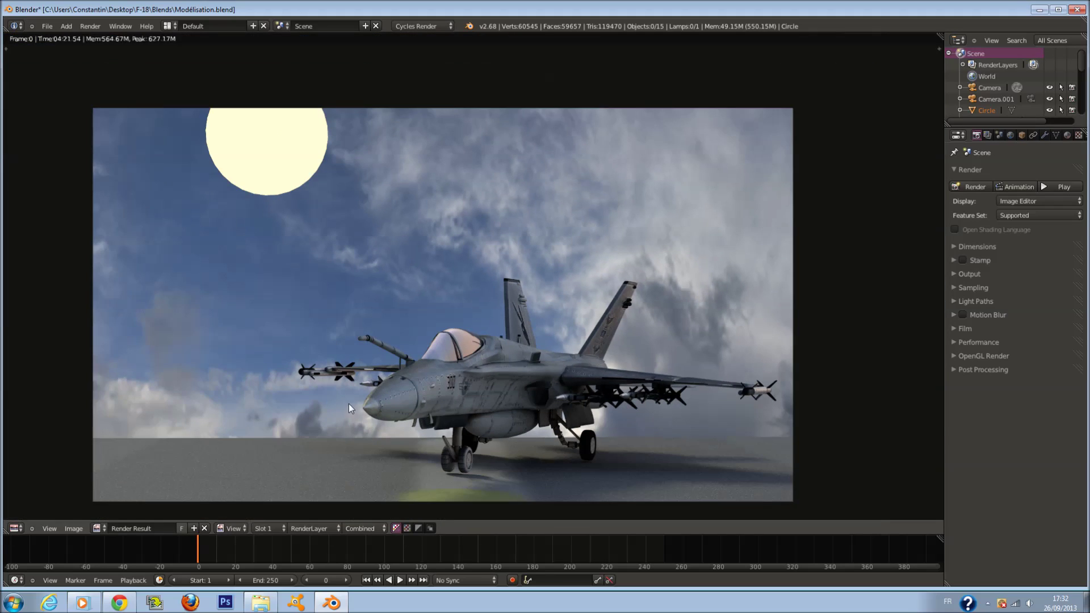
Step: Switch the render area to the Node Editor and enable Use Nodes, Free Unused and Backdrop for compositing
click(14, 528)
click(44, 396)
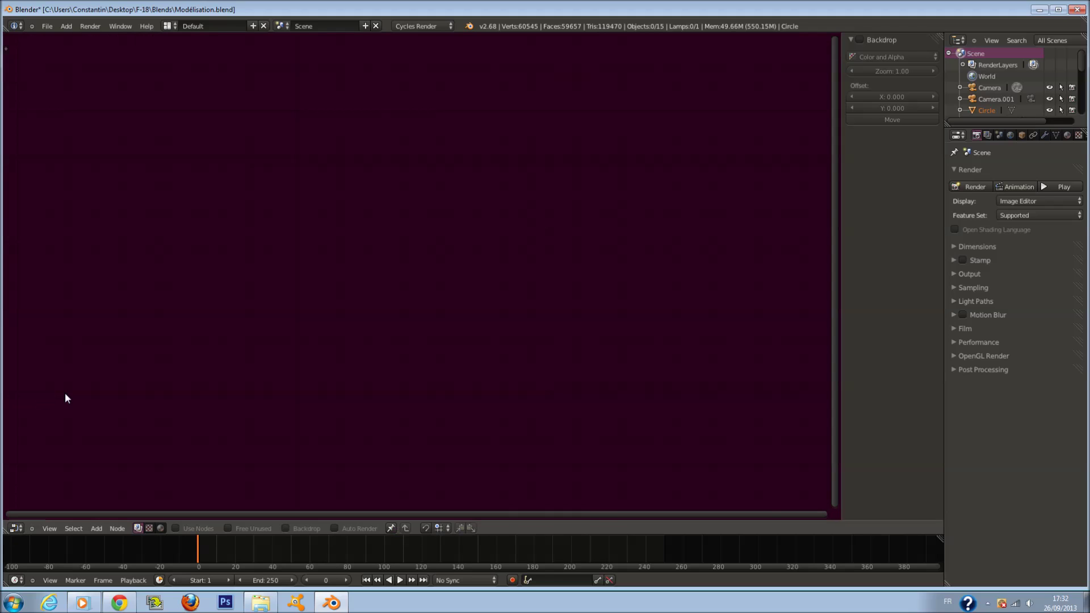
click(179, 528)
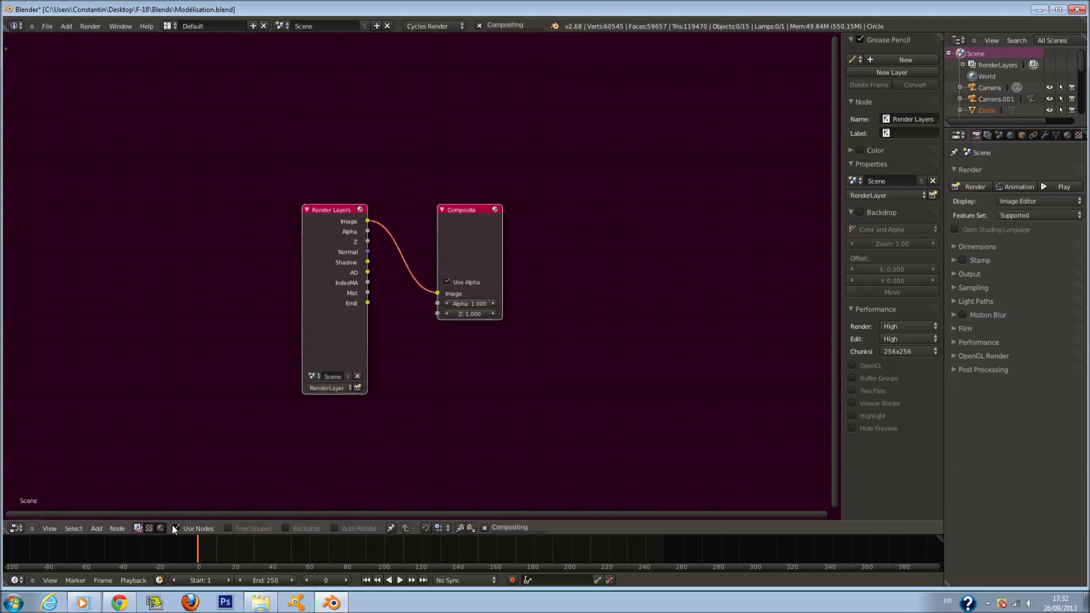
click(15, 528)
click(43, 396)
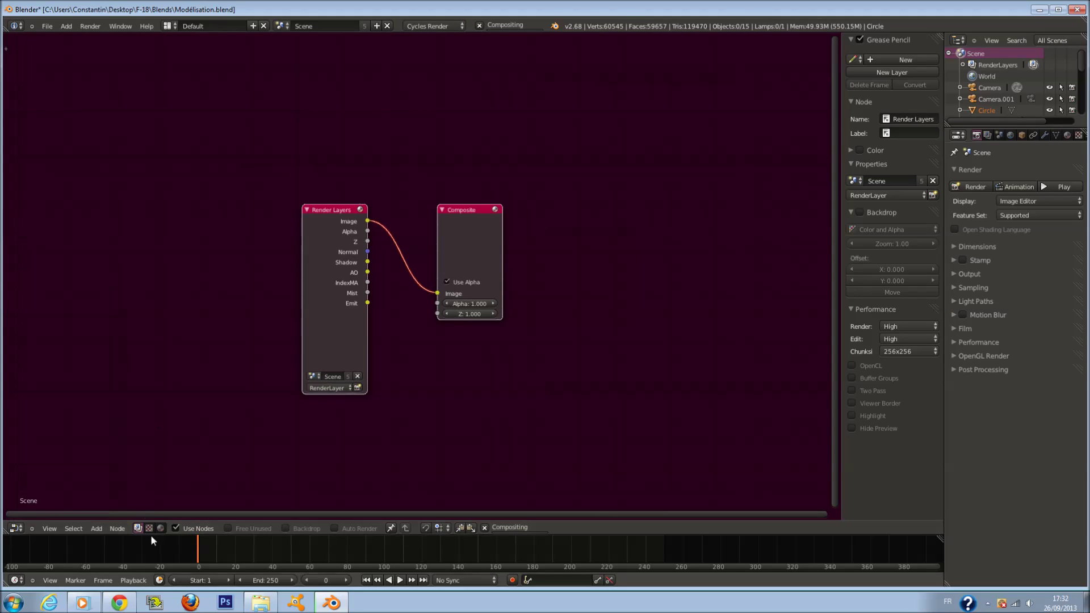
click(228, 528)
click(286, 528)
Step: Move the Composite node far to the right of the Render Layers node to make room for more nodes
scroll(521, 441, down, 2)
middle_drag(514, 443, 344, 454)
drag(306, 249, 691, 211)
scroll(511, 323, up, 1)
scroll(574, 278, up, 1)
Step: Add a Viewer node below Composite, link the Render Layers Image output to it, and set the backdrop zoom to 0.68
key(shift+a)
mouse_move(581, 359)
click(622, 372)
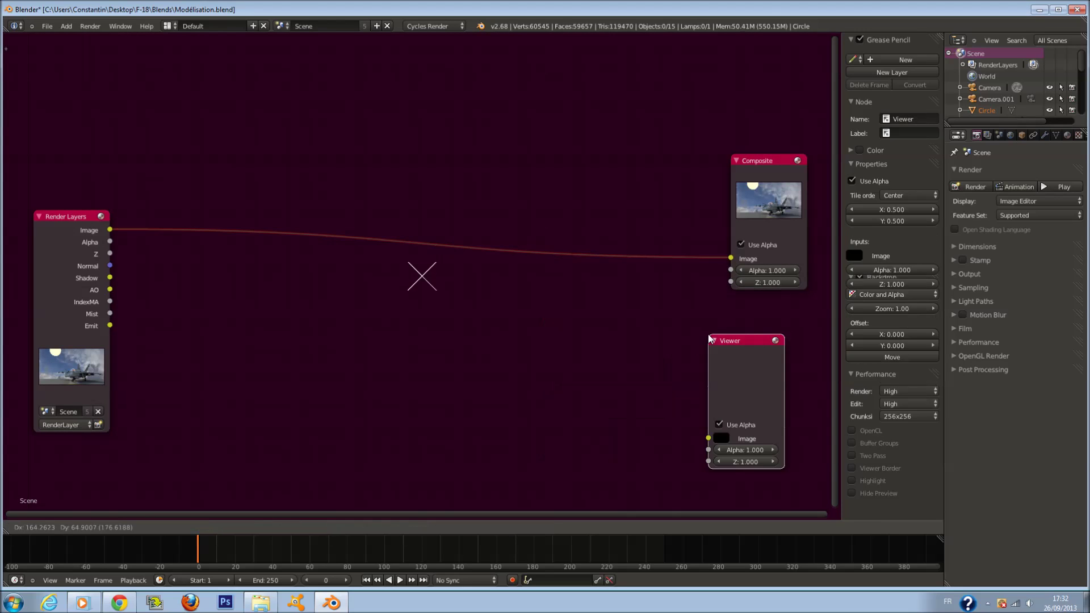
click(110, 229)
drag(110, 230, 742, 426)
scroll(574, 295, down, 1)
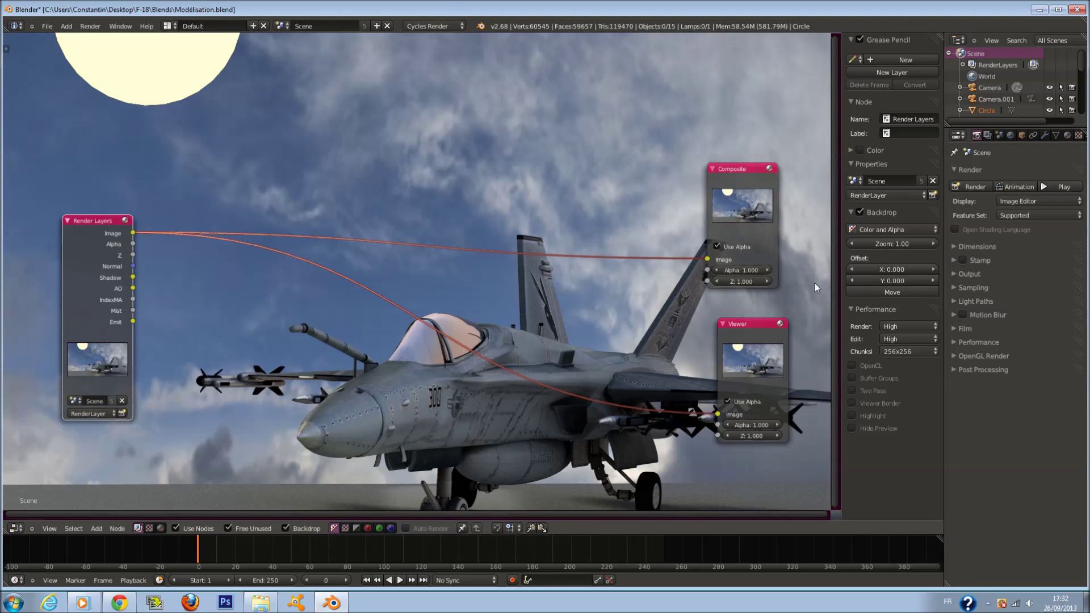
drag(902, 243, 880, 244)
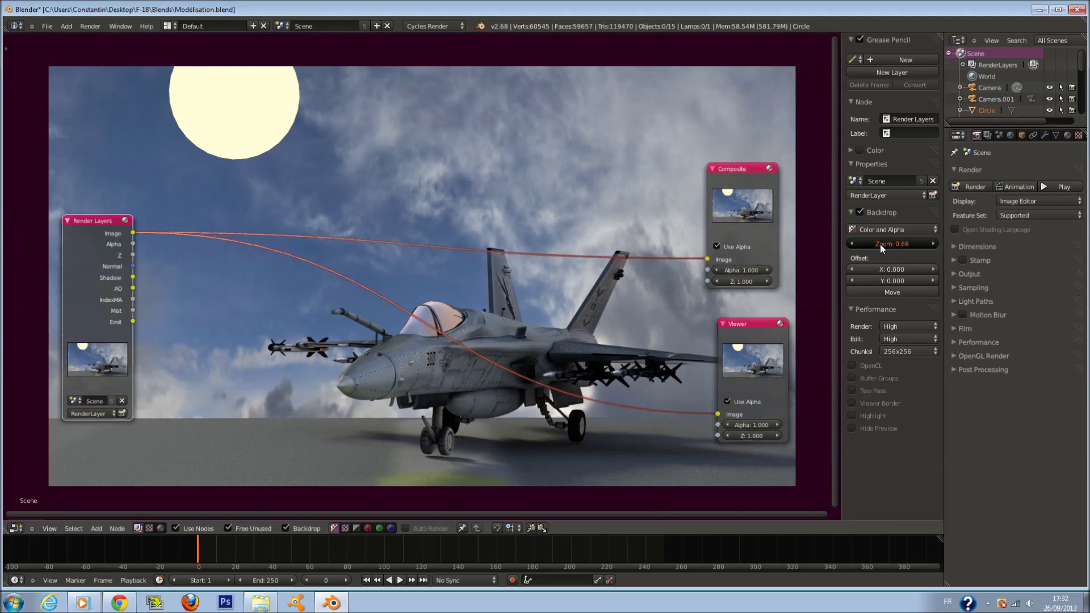
Step: Add a Mix color node on the link between the Render Layers Image output and the Viewer
scroll(434, 343, up, 2)
key(shift+a)
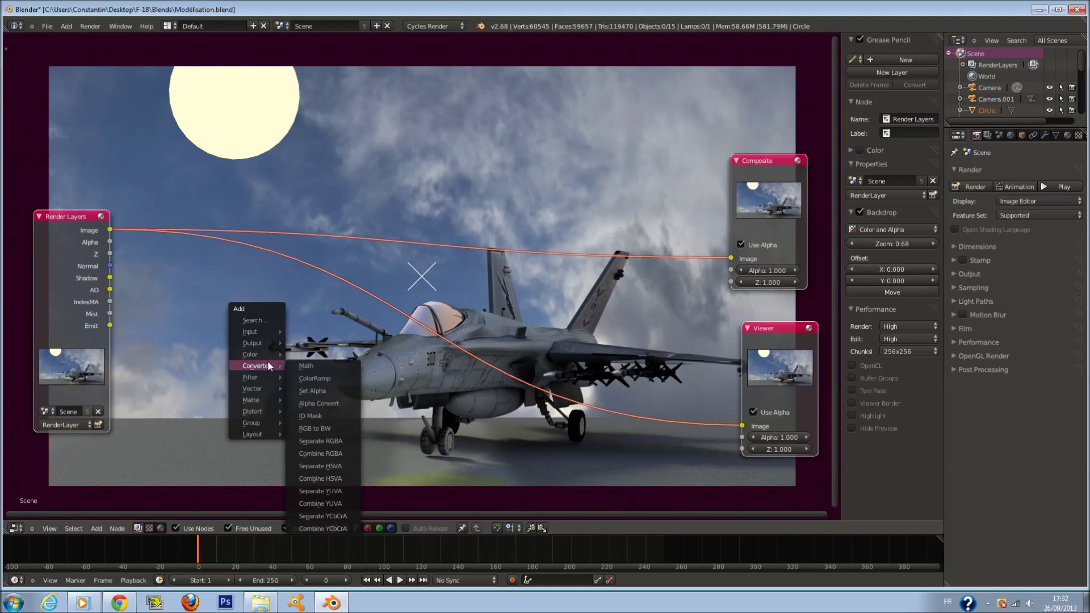
click(297, 357)
click(342, 330)
click(341, 398)
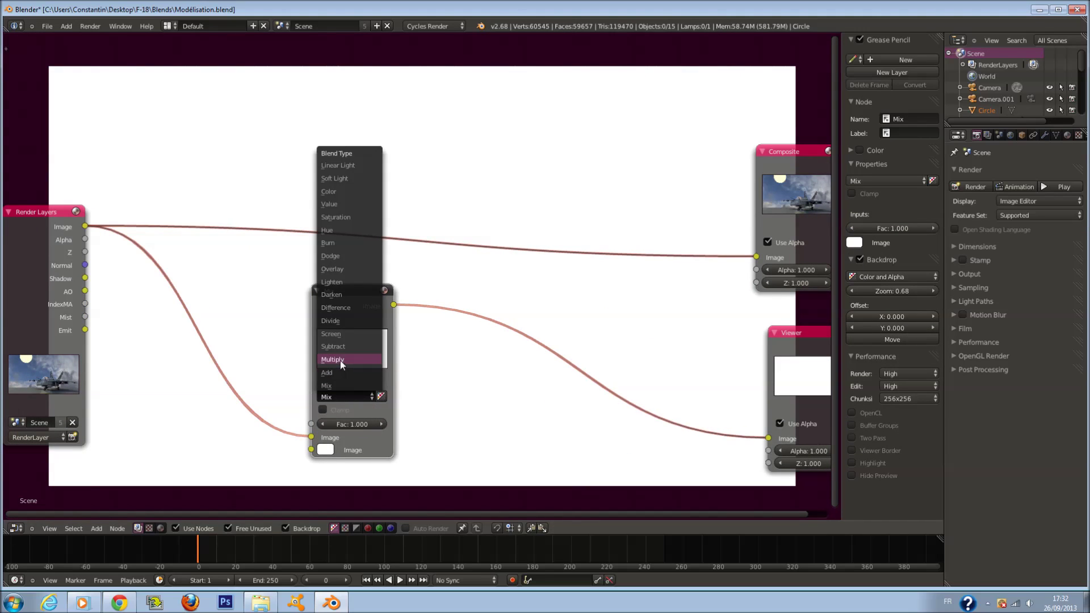
Step: Link the AO pass to the Mix node's second Image input and the Mix output to the Composite node
drag(85, 290, 768, 439)
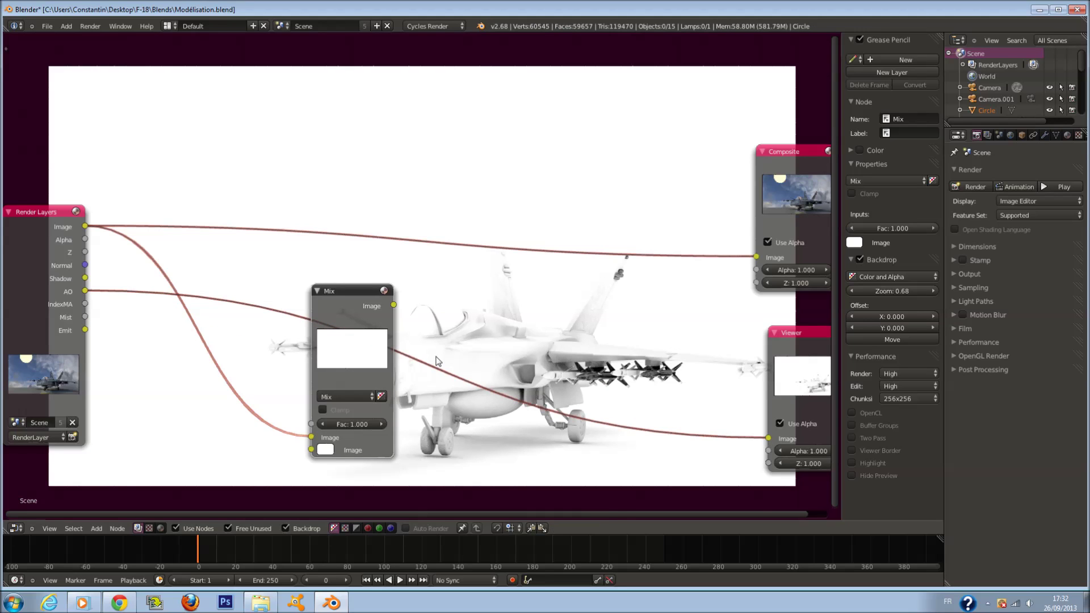
drag(370, 327, 366, 299)
drag(769, 439, 306, 422)
drag(394, 279, 756, 257)
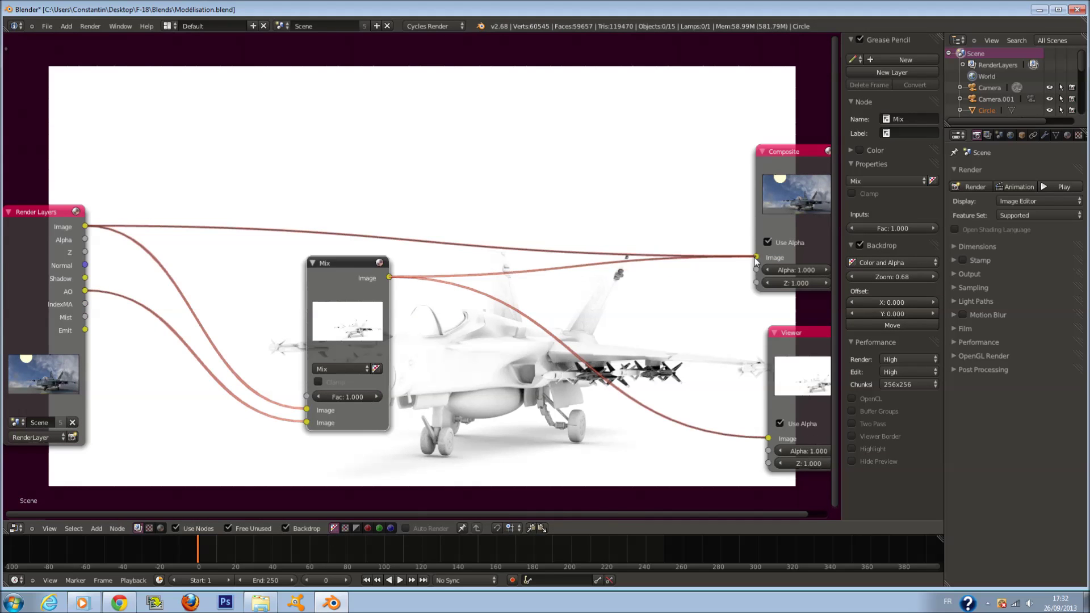
Step: Try a factor of 0.1 on the Mix node, and set it to 0.5
click(317, 396)
click(316, 397)
click(316, 397)
middle_drag(316, 397, 292, 311)
click(292, 313)
click(295, 309)
click(295, 309)
click(295, 308)
click(295, 308)
click(295, 309)
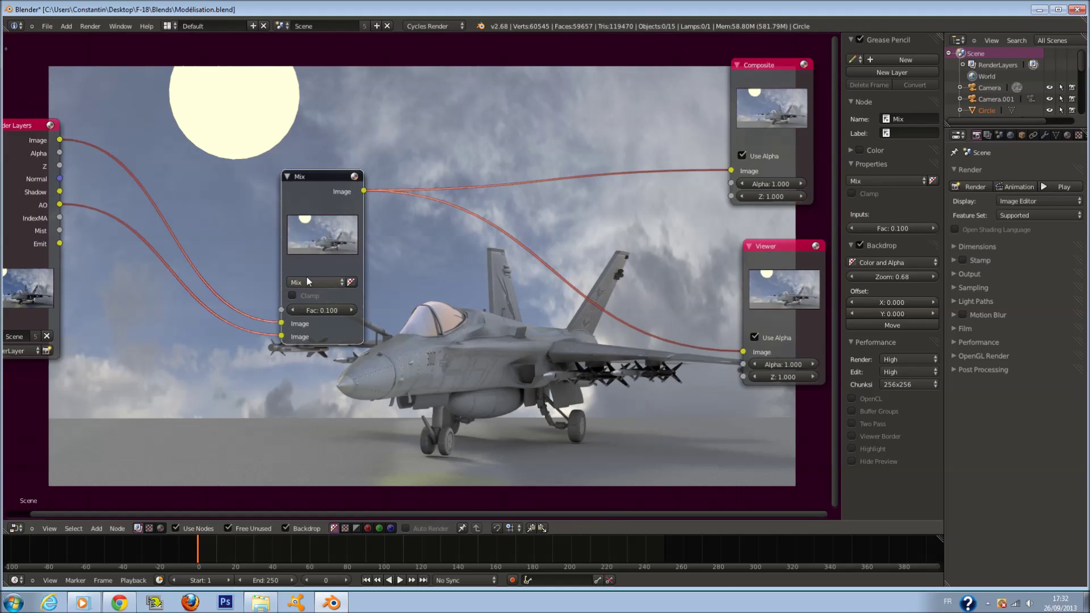
click(352, 310)
click(352, 310)
click(352, 310)
click(352, 310)
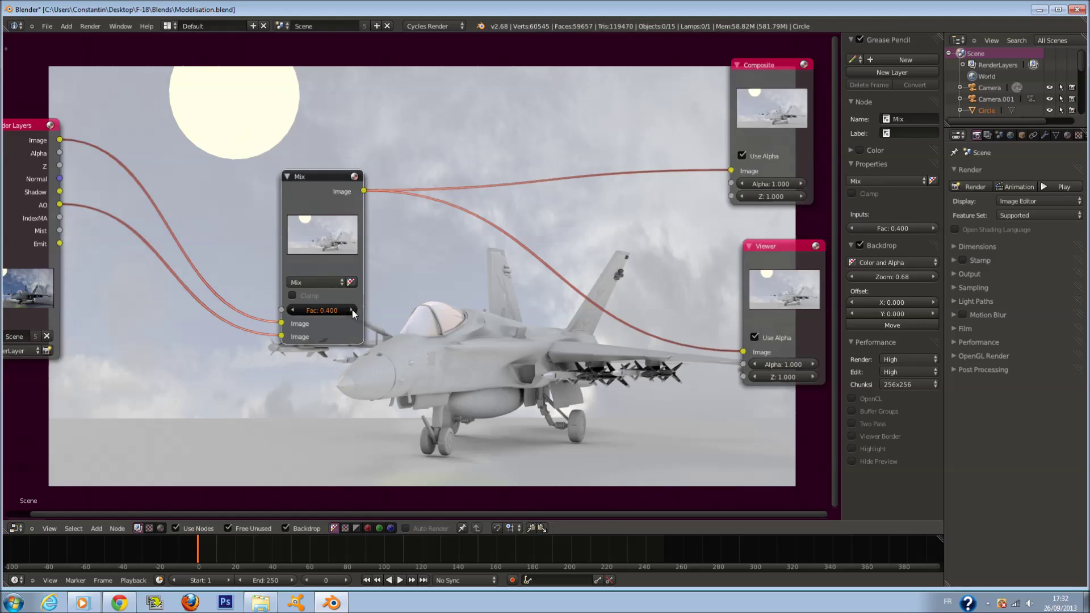
Step: Try the Color blend type on the AO mix node, testing other factors and returning to 0.5
click(324, 283)
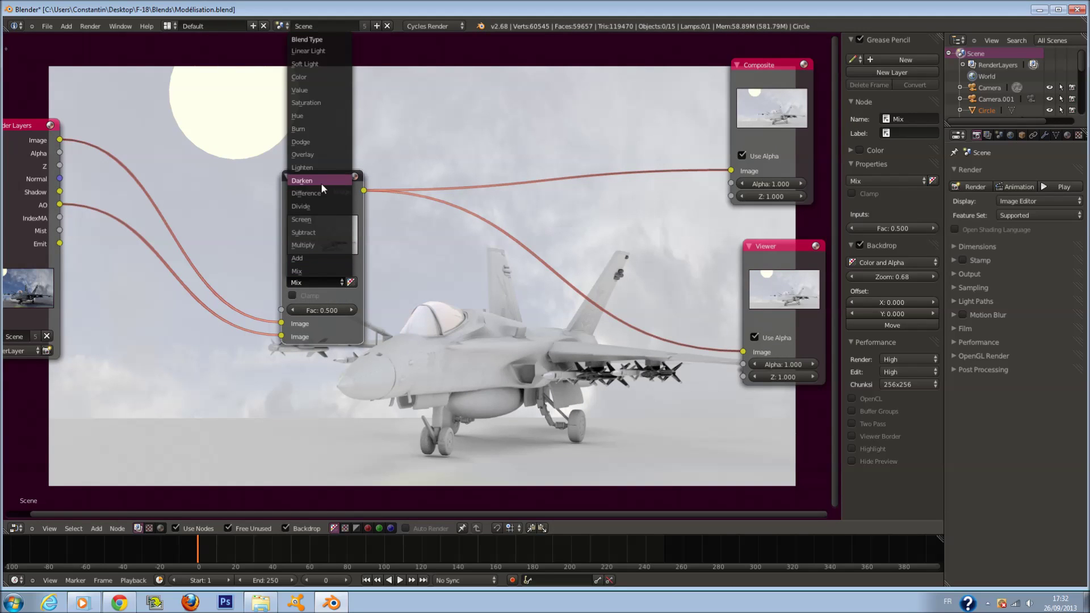
click(328, 76)
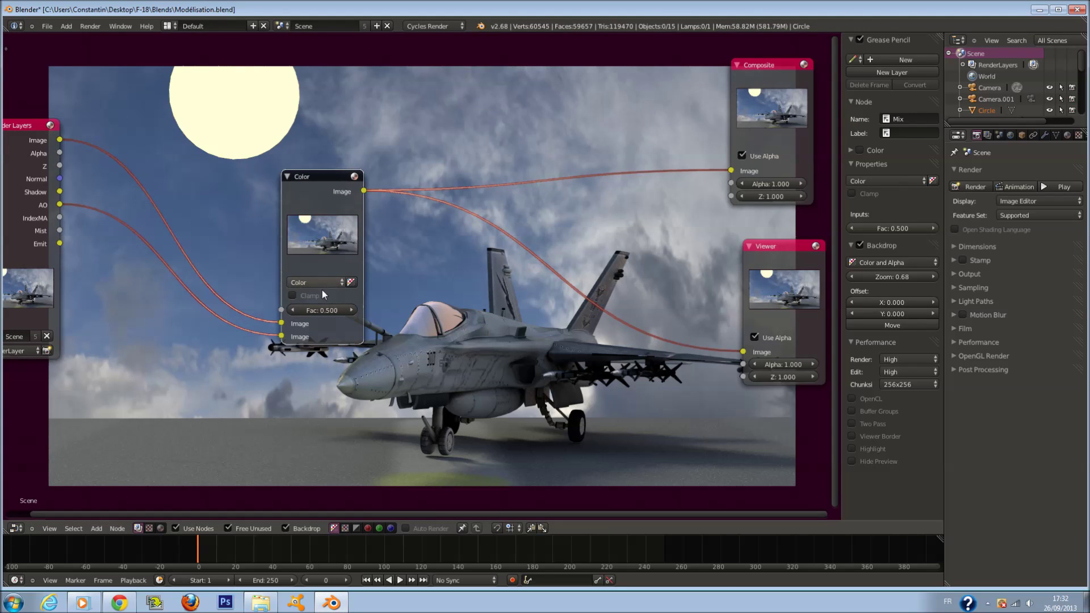
text(0)
key(Return)
click(345, 307)
text(0.5)
key(Return)
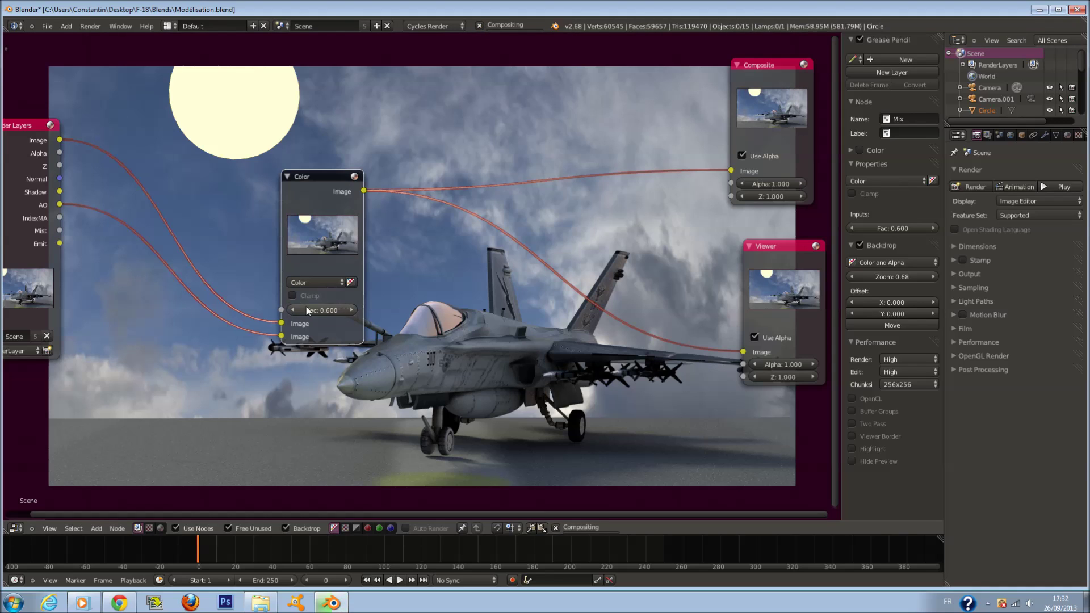
Step: Try the Difference blend type on the AO mix node, and return to Color
click(311, 283)
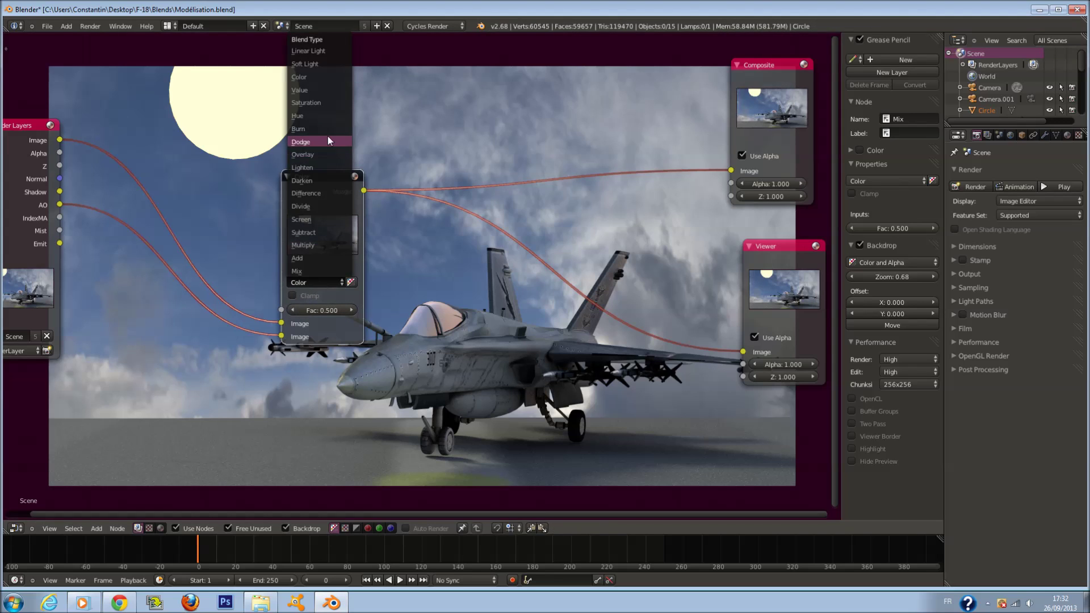
click(339, 192)
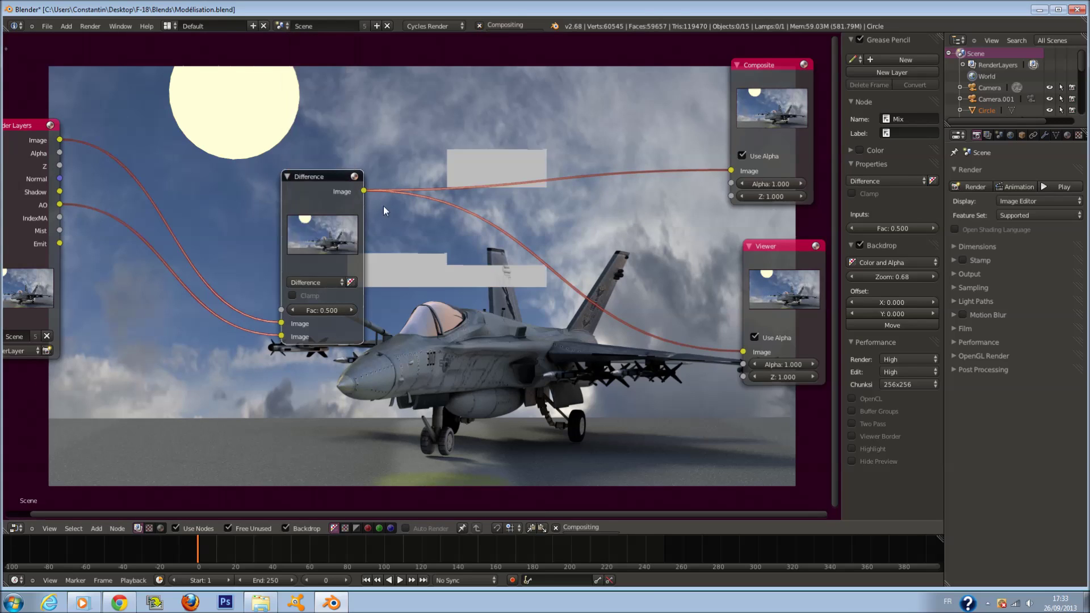
click(330, 287)
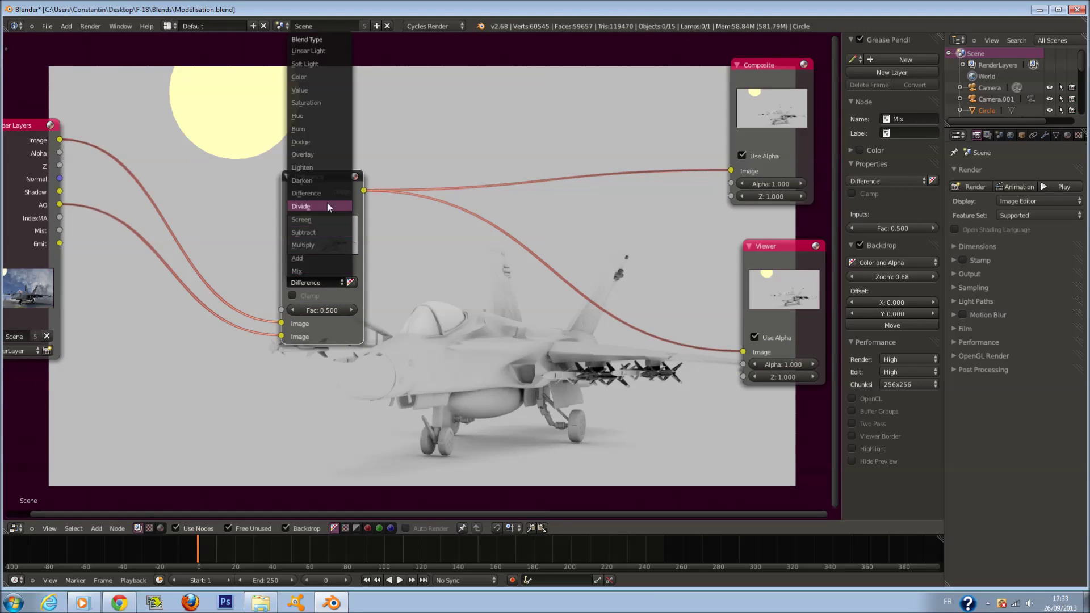
click(315, 80)
middle_drag(334, 180, 343, 206)
Step: Try the Soft Light and Hue blend types on the AO mix node, and set the blend type back to Mix
click(335, 310)
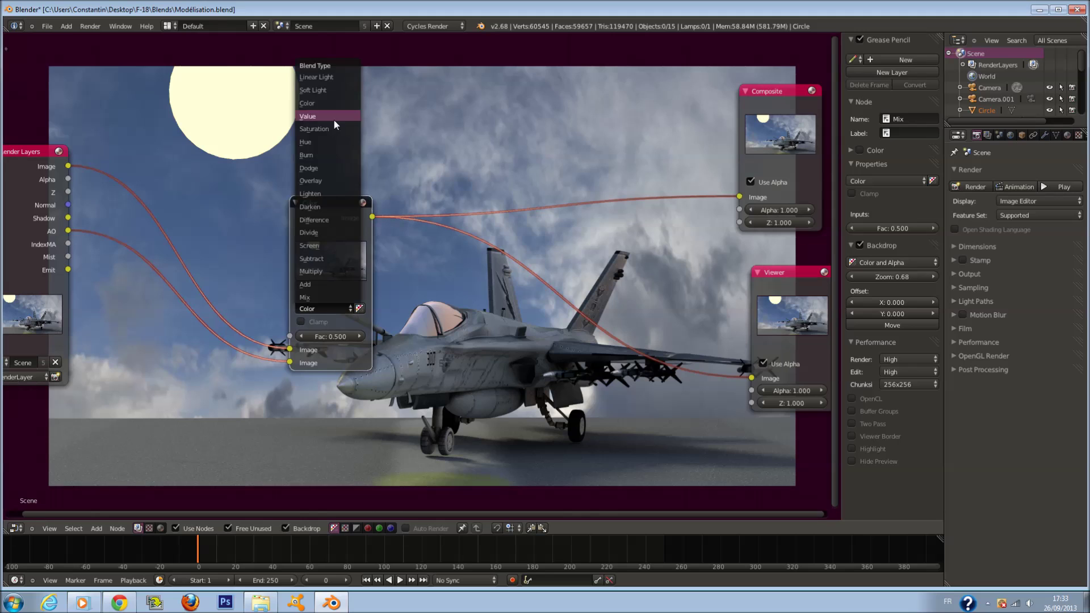
click(333, 91)
click(324, 311)
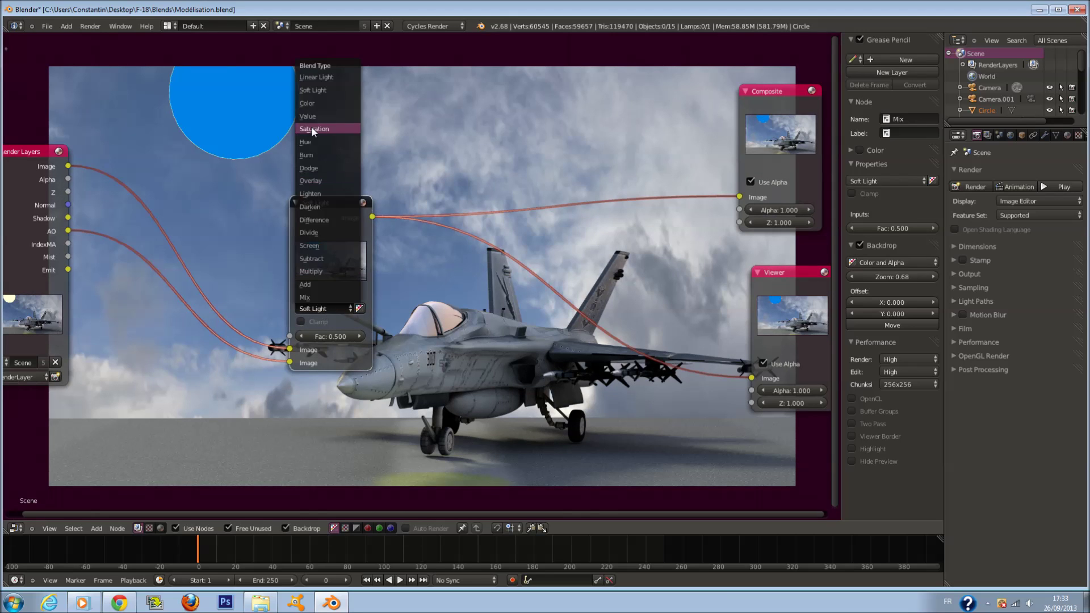
click(316, 144)
click(332, 308)
click(305, 297)
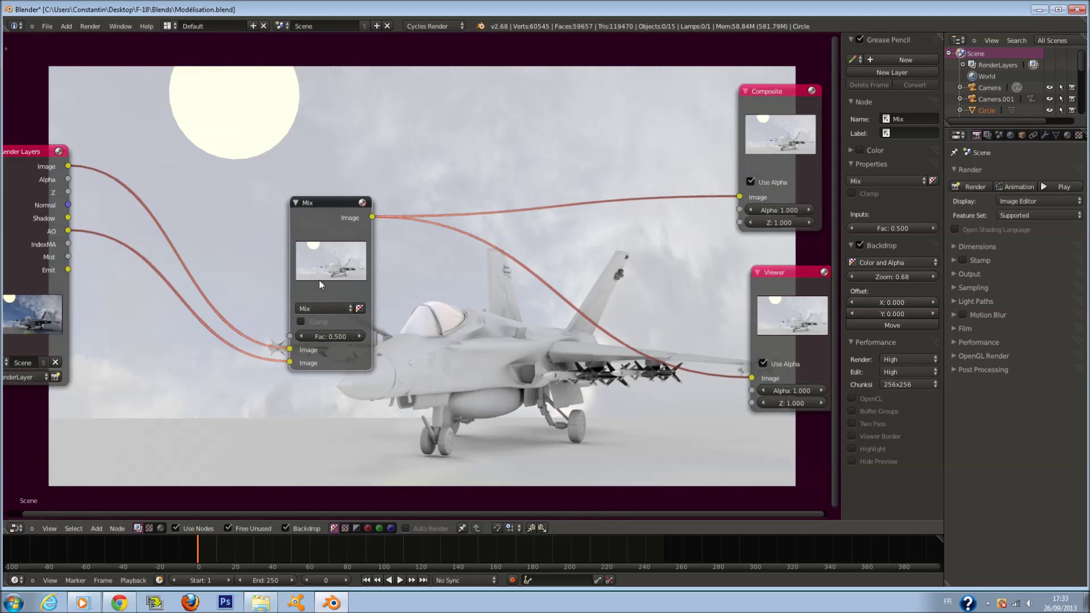
Step: Try the Difference and Lighten blend types on the AO mix node
click(321, 308)
click(325, 221)
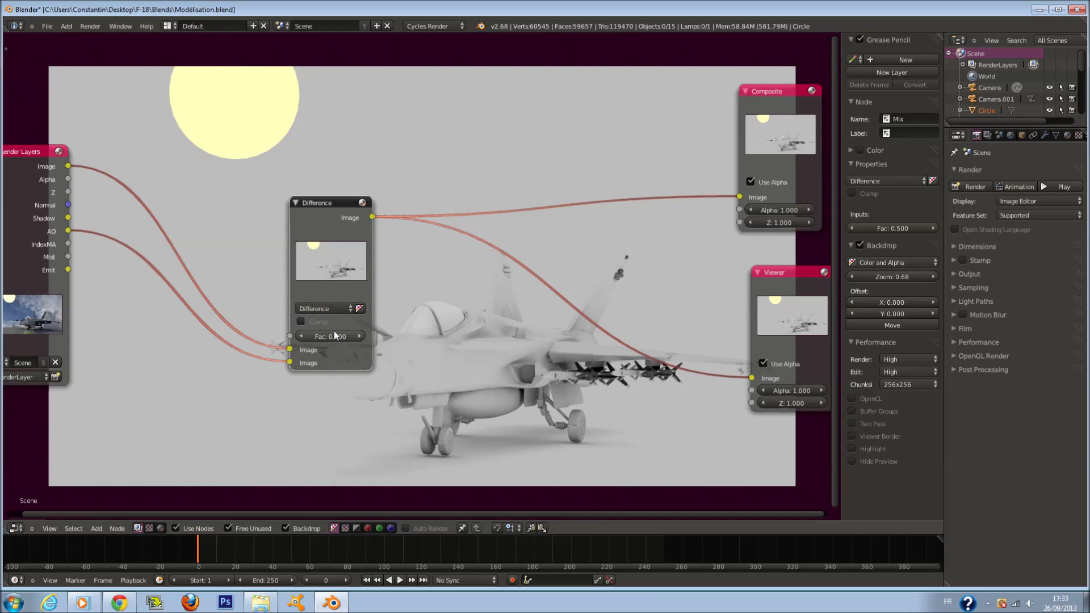
click(328, 309)
click(329, 198)
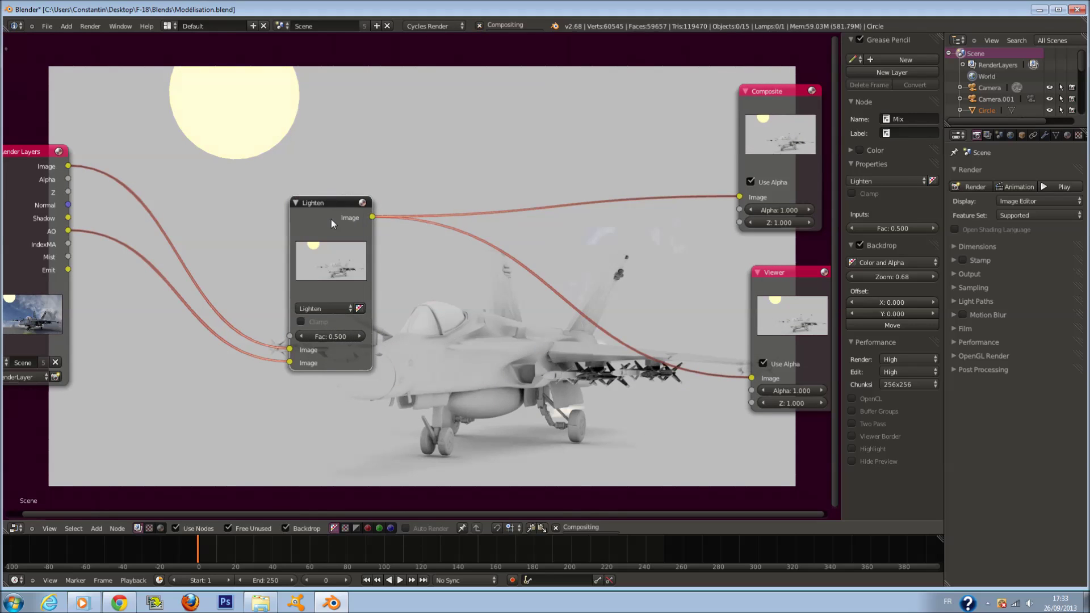
Step: Try the Overlay blend type on the AO mix node with factors of 0 and 0.8, and return the factor to 0.5
click(329, 308)
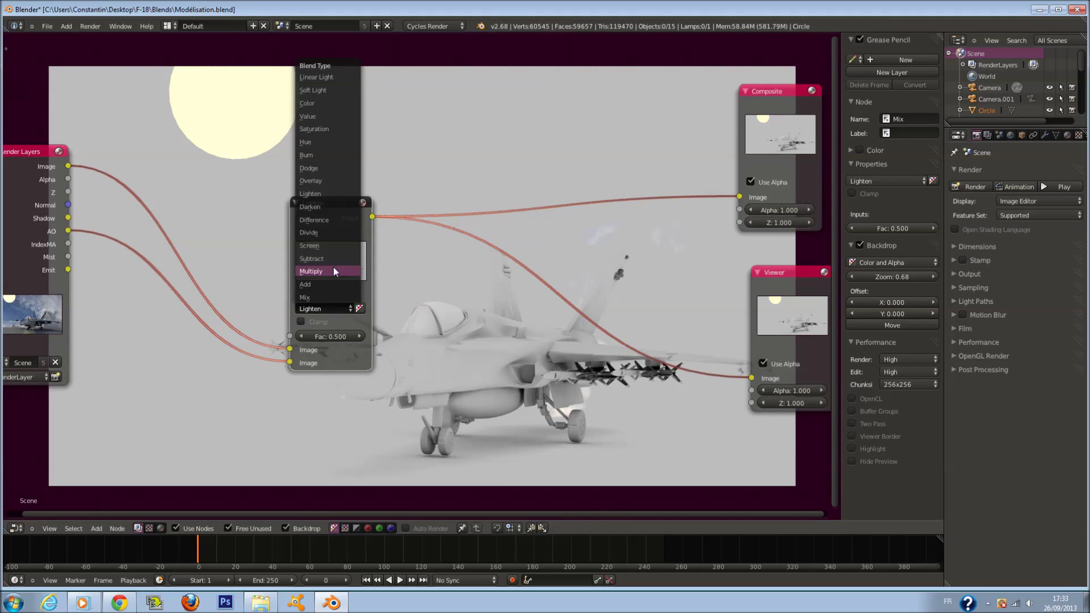
click(323, 179)
text(0)
key(Return)
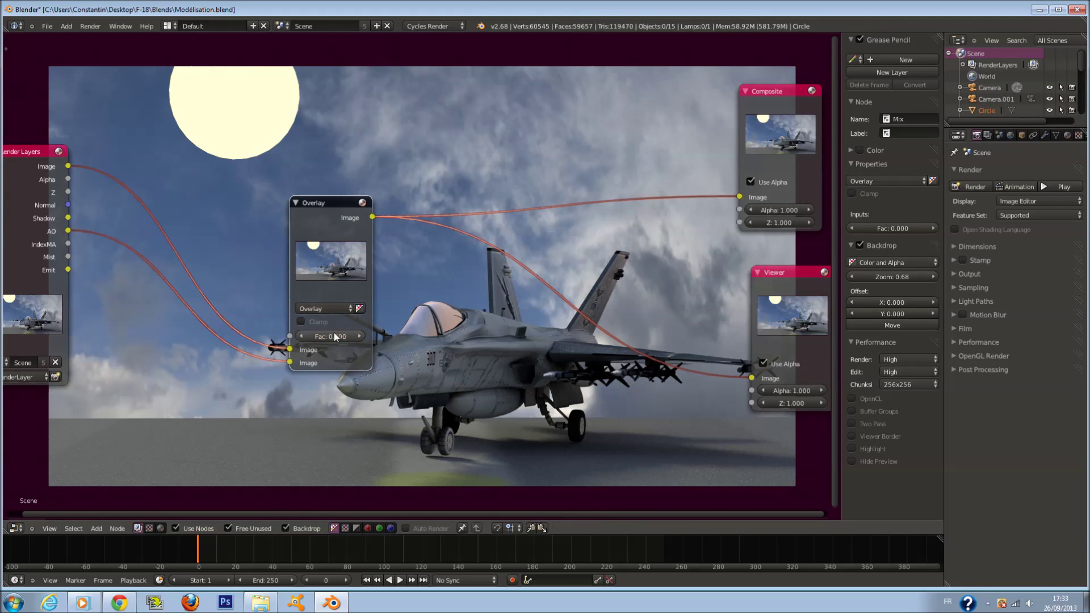
drag(335, 337, 359, 337)
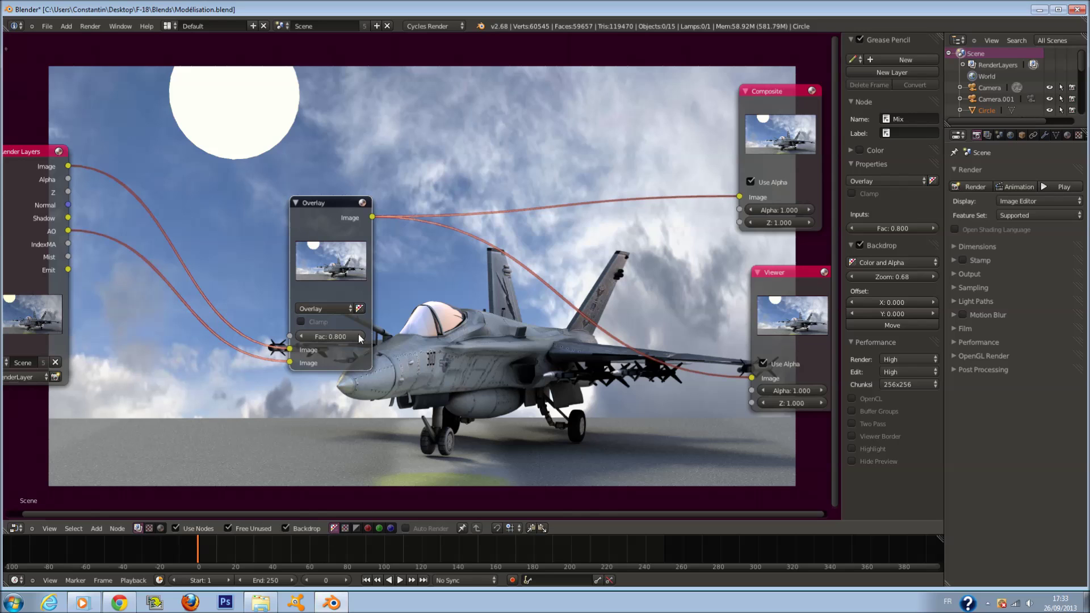
key(BackSpace)
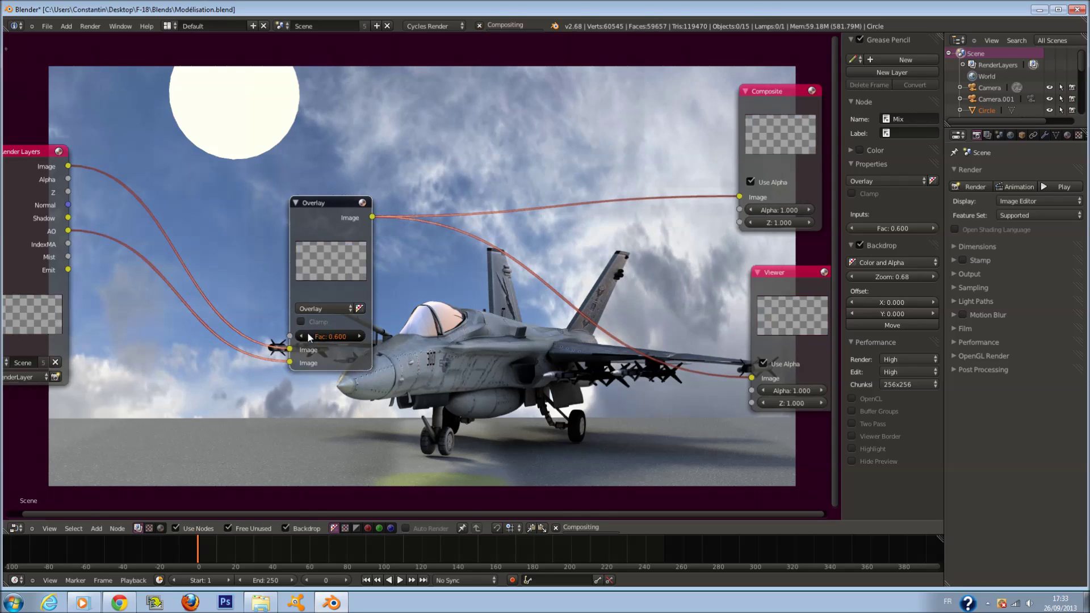
Step: Set the AO mix node's blend type to Multiply and move the node closer to the Render Layers node
click(324, 308)
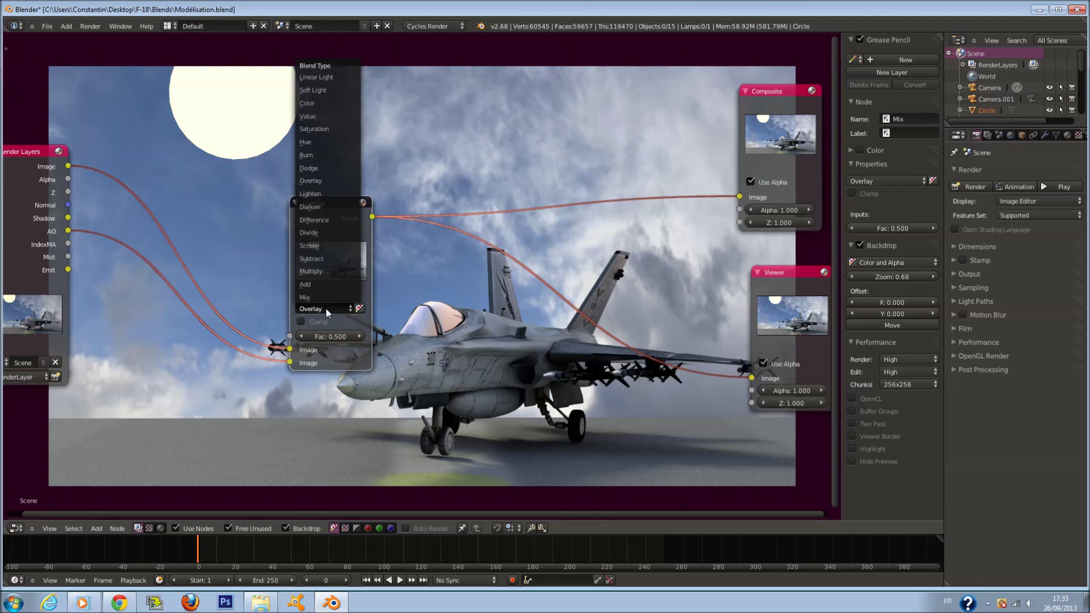
click(329, 270)
drag(336, 233, 199, 171)
middle_drag(238, 257, 253, 265)
Step: Compare factors from 0 upward on the AO Multiply node, and set the factor to 0.3
drag(235, 294, 55, 294)
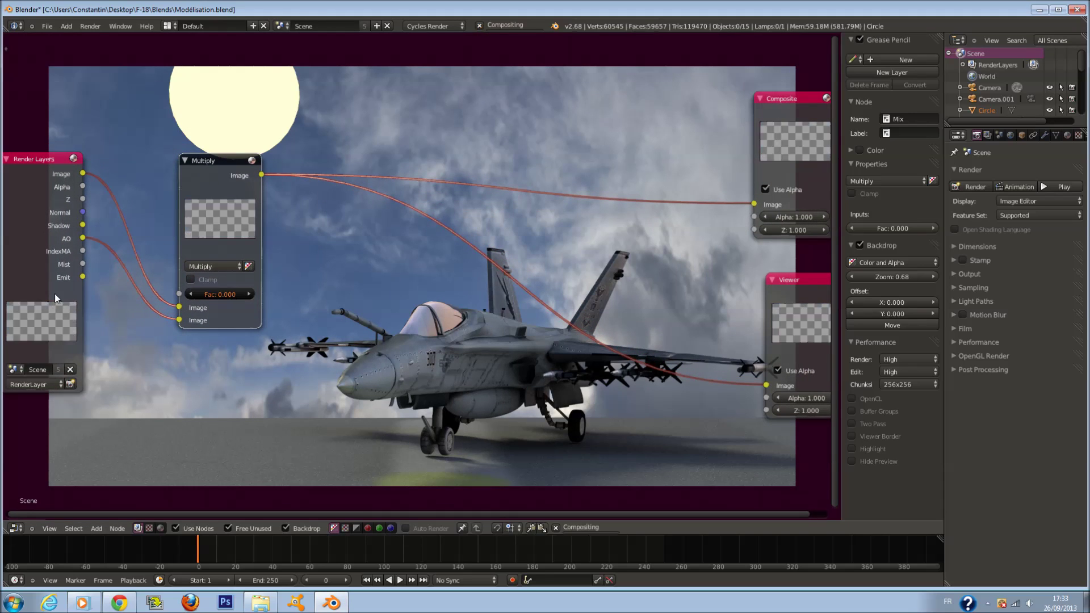
click(249, 295)
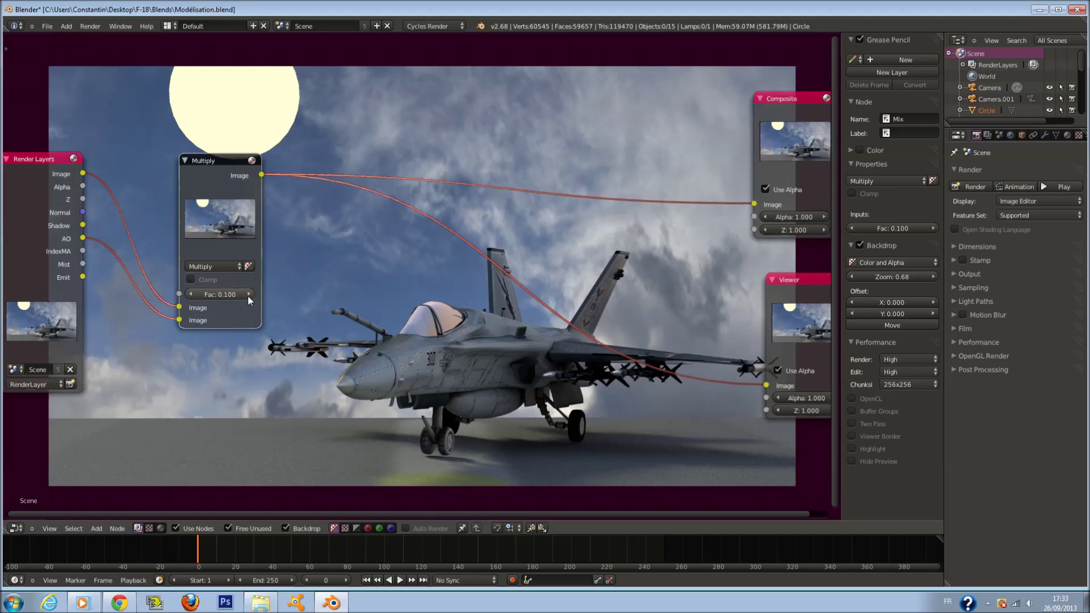
click(249, 295)
click(248, 295)
click(249, 294)
click(192, 294)
Step: Duplicate the AO Multiply node onto the Viewer link and connect the Shadow pass to the copy's second Image input
middle_drag(297, 302, 326, 319)
scroll(326, 319, up, 1)
key(a)
key(a)
key(a)
click(239, 197)
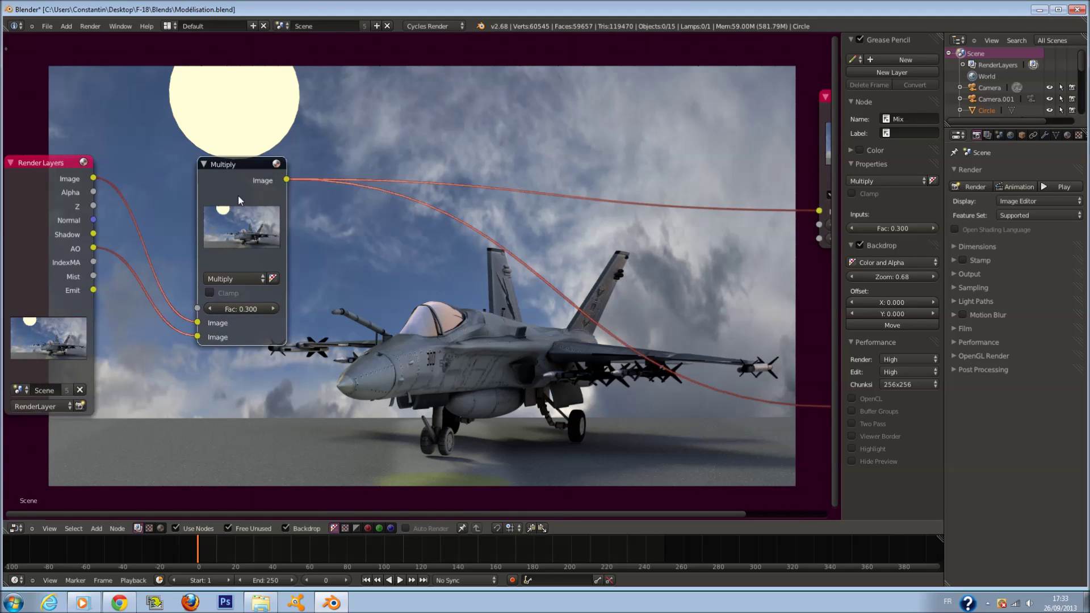
drag(237, 195, 208, 179)
key(shift+d)
click(368, 230)
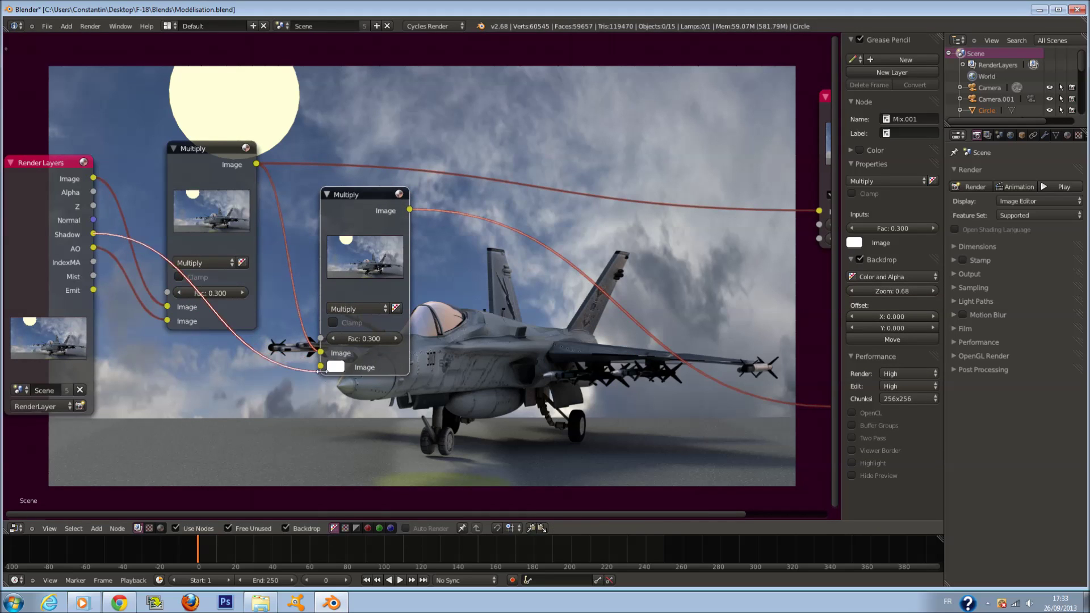
drag(321, 367, 94, 234)
Step: Try higher and lower factors on the shadow Multiply node, and return the factor to 0.3
middle_drag(368, 332, 336, 328)
drag(336, 334, 374, 342)
click(300, 335)
click(301, 335)
click(301, 335)
click(301, 335)
click(301, 335)
click(301, 335)
click(301, 335)
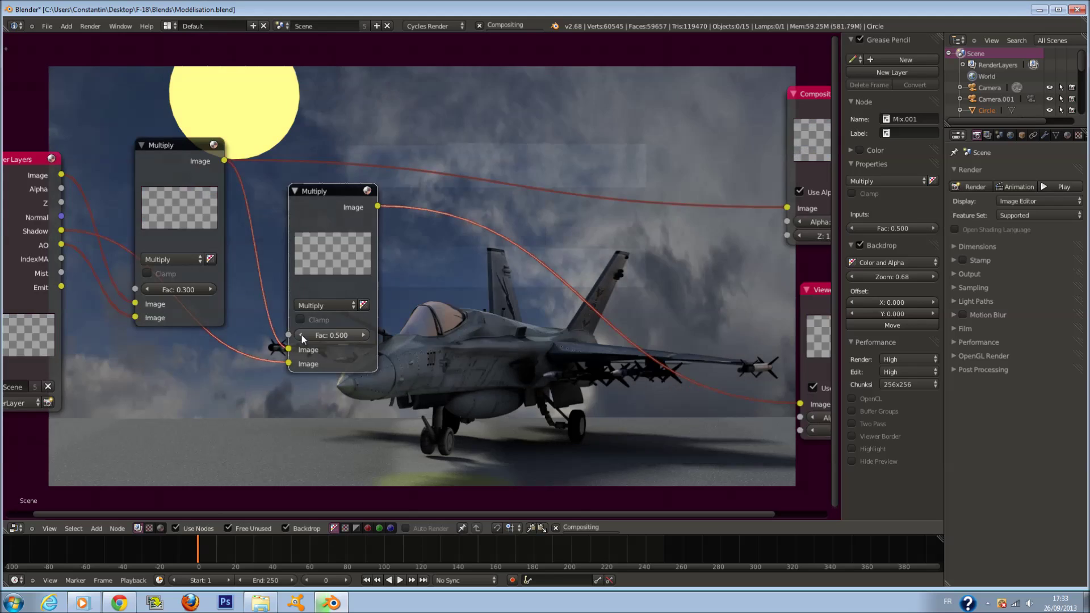
click(301, 335)
click(301, 335)
click(301, 335)
click(363, 335)
click(364, 336)
click(363, 335)
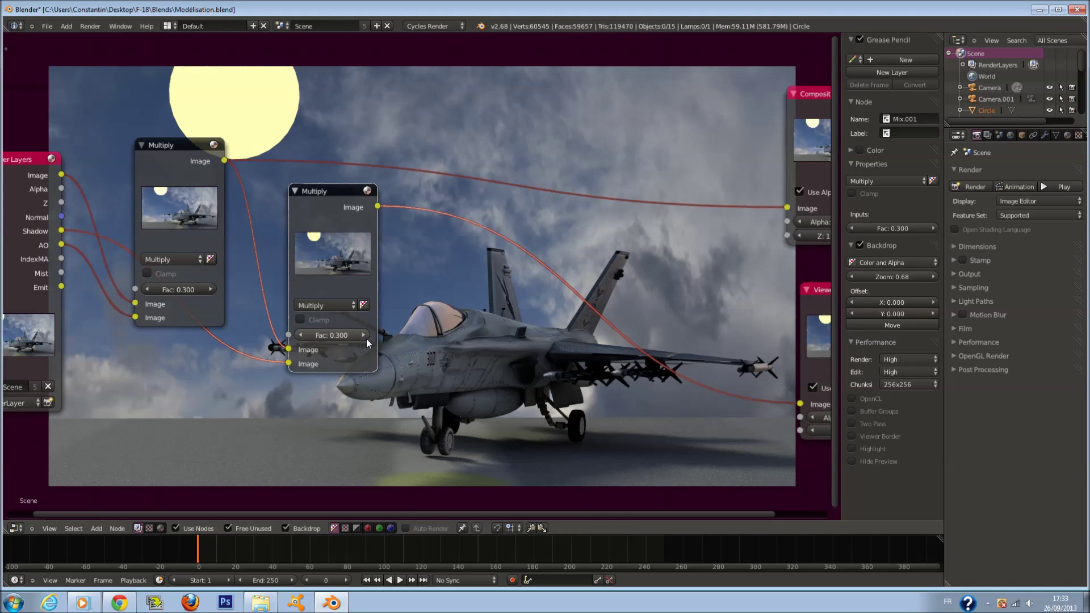
Step: Move the shadow Multiply node beside the AO one and insert a duplicate of it on the Viewer link
drag(329, 247, 270, 203)
key(shift+d)
click(411, 251)
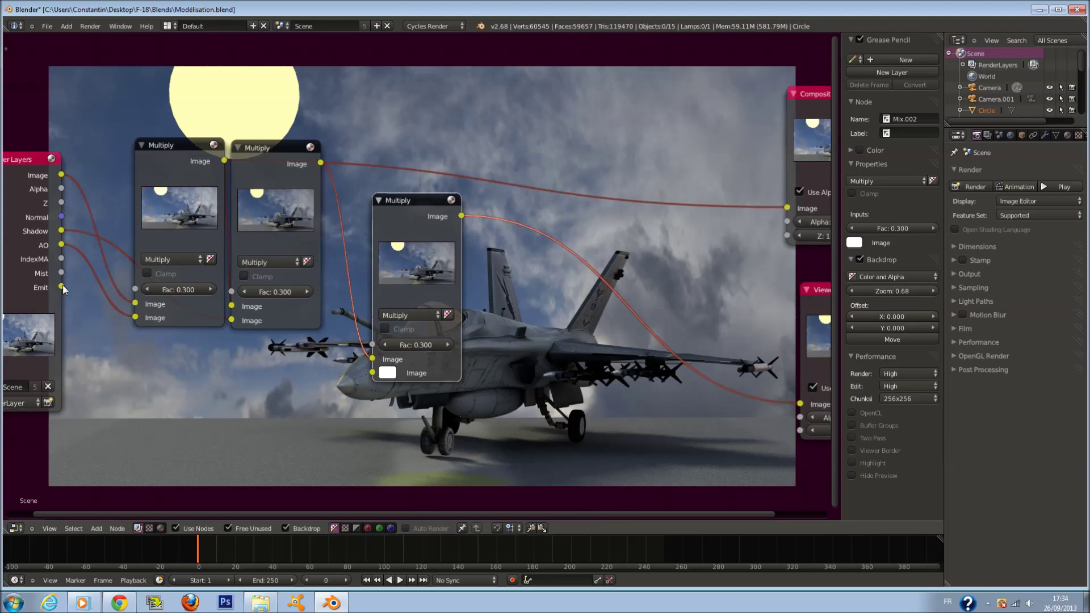
Step: Connect the Emit pass to the second Image input of the third Multiply node
drag(61, 287, 359, 305)
scroll(418, 229, up, 1)
middle_drag(418, 228, 341, 249)
click(288, 370)
mouse_move(324, 230)
mouse_down()
mouse_move(319, 241)
mouse_move(339, 196)
mouse_move(339, 216)
mouse_up()
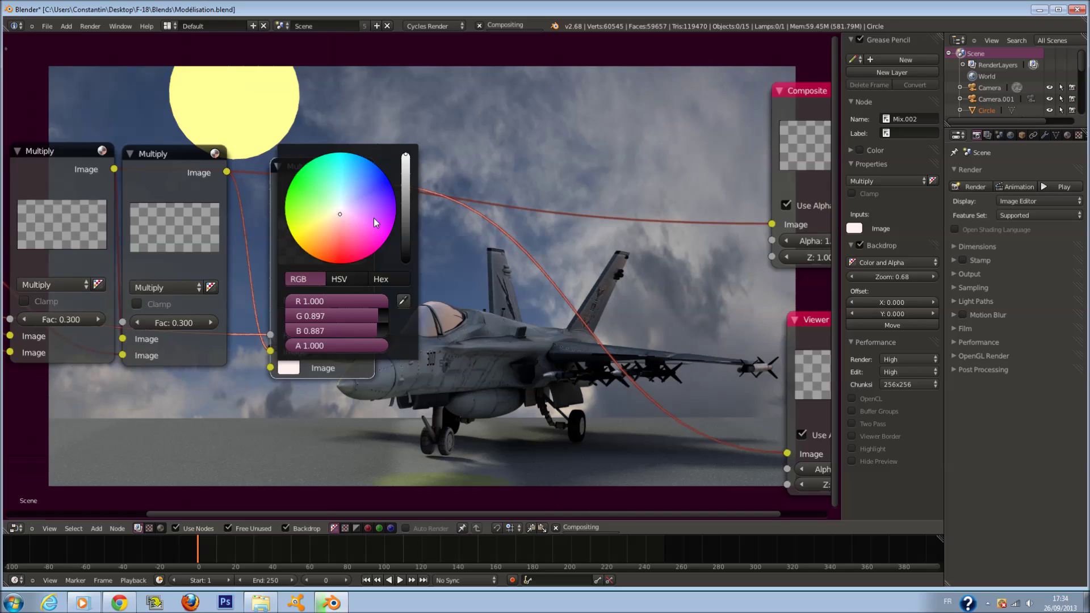
drag(270, 335, 270, 367)
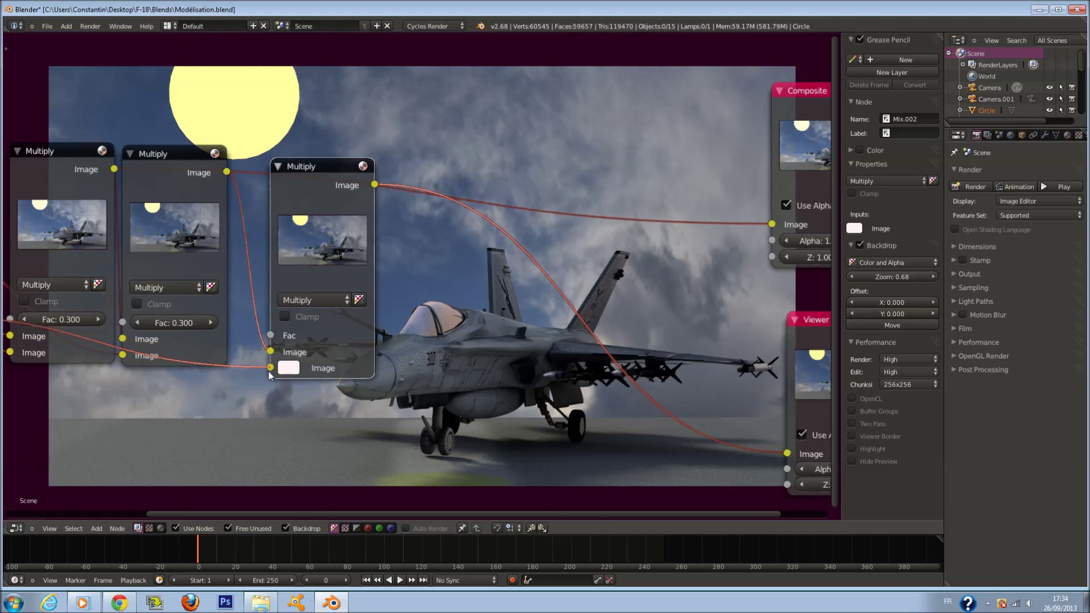
Step: Set the third Multiply node's blend mode to Mix with a factor of 1
click(312, 300)
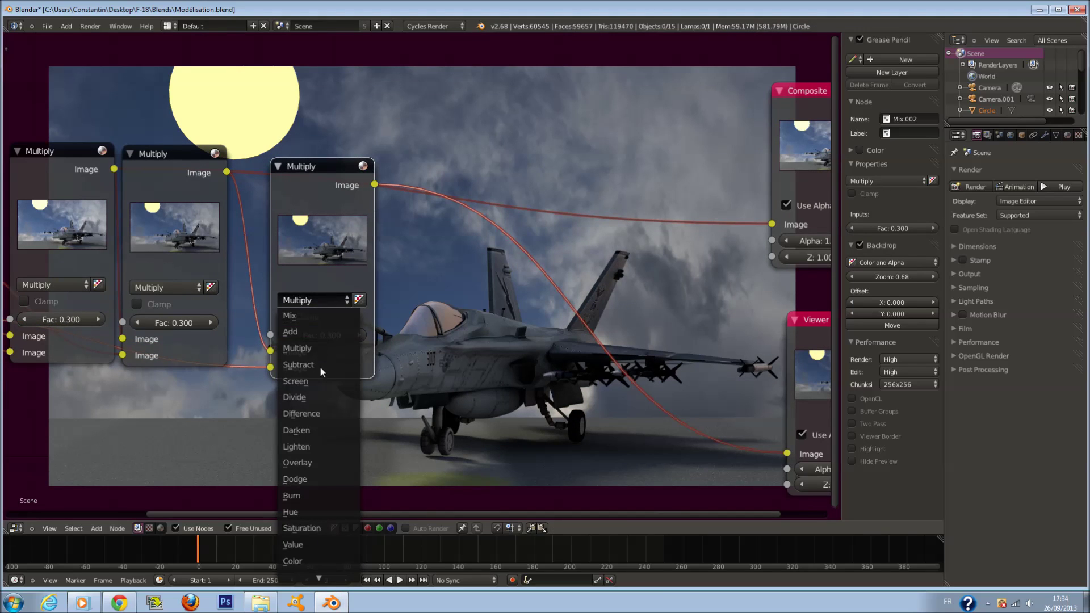
click(314, 316)
drag(315, 335, 401, 337)
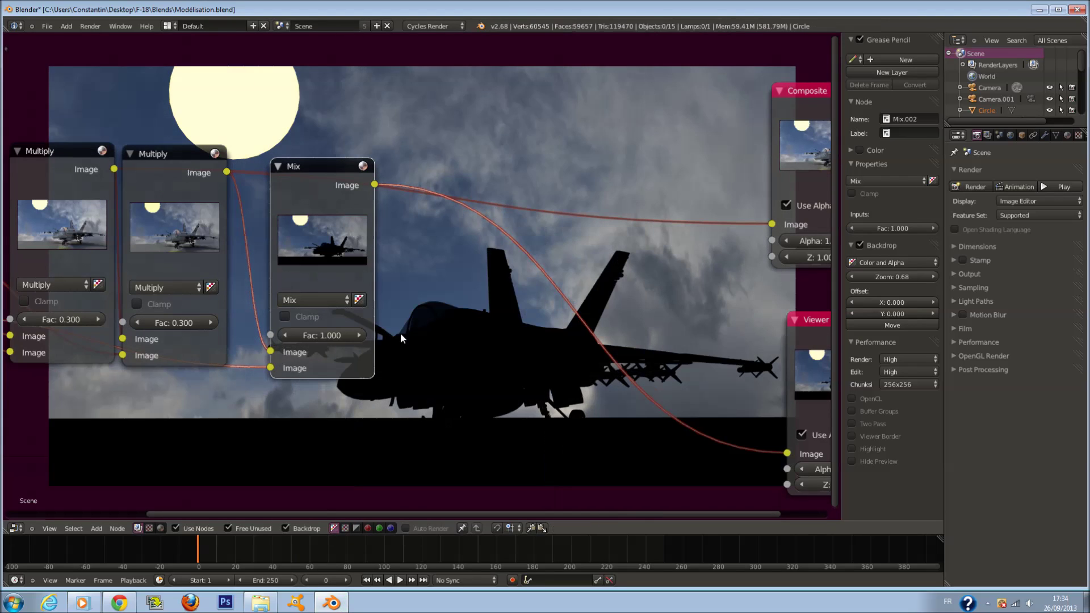
Step: Switch the third node's blend mode to Add and set its factor to 1.5
click(322, 300)
click(322, 334)
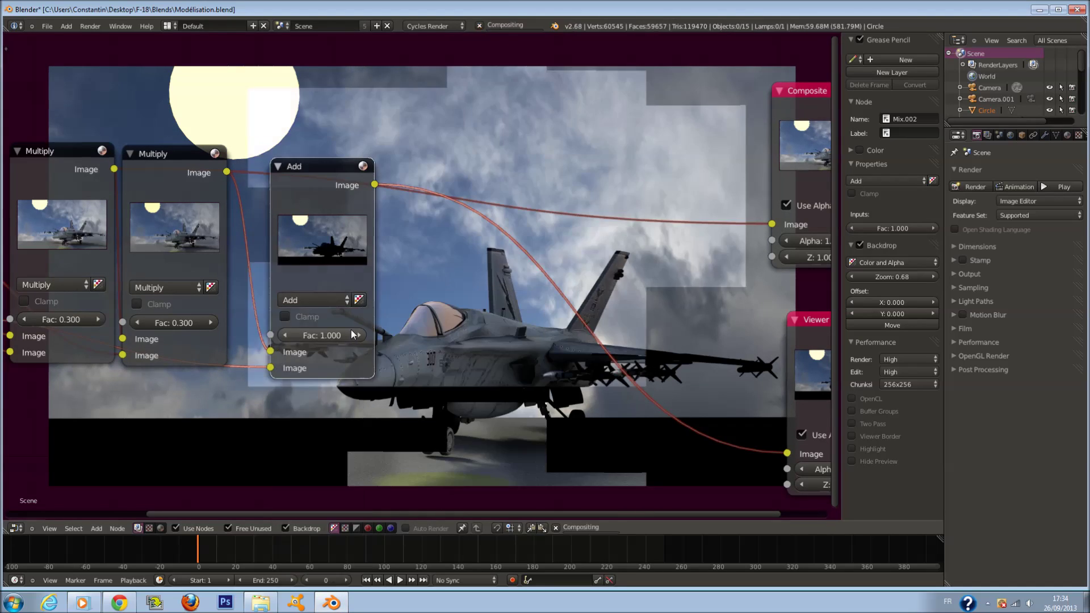
drag(339, 335, 397, 335)
click(332, 336)
text(1)
key(Return)
middle_drag(423, 333, 443, 316)
click(338, 317)
text(1.5)
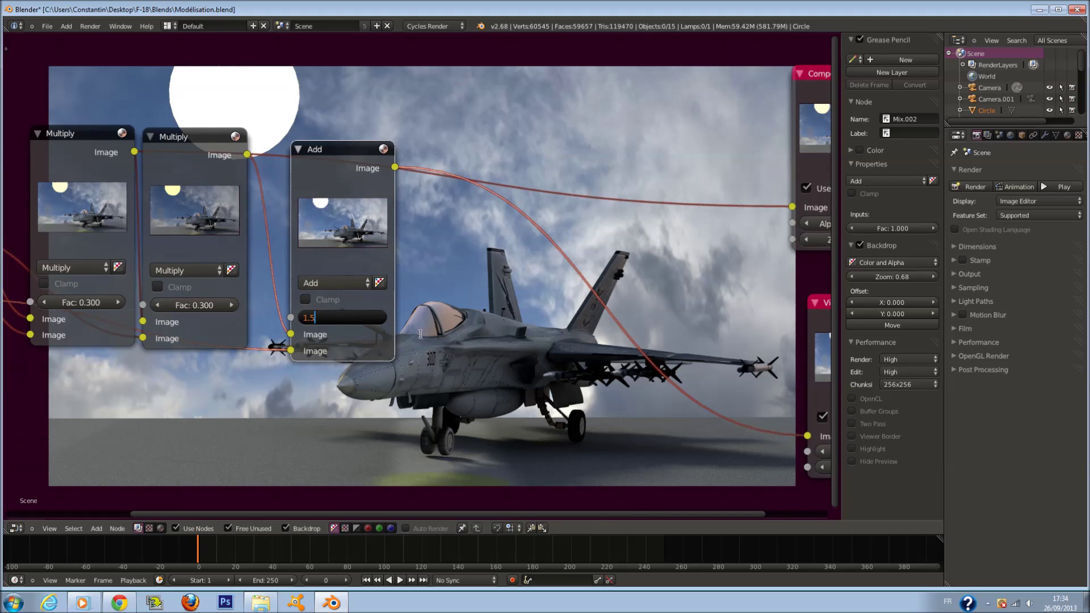
key(Return)
middle_drag(428, 333, 415, 284)
Step: Try the Screen and Soft Light blend modes on the third node, ending on Mix
click(303, 240)
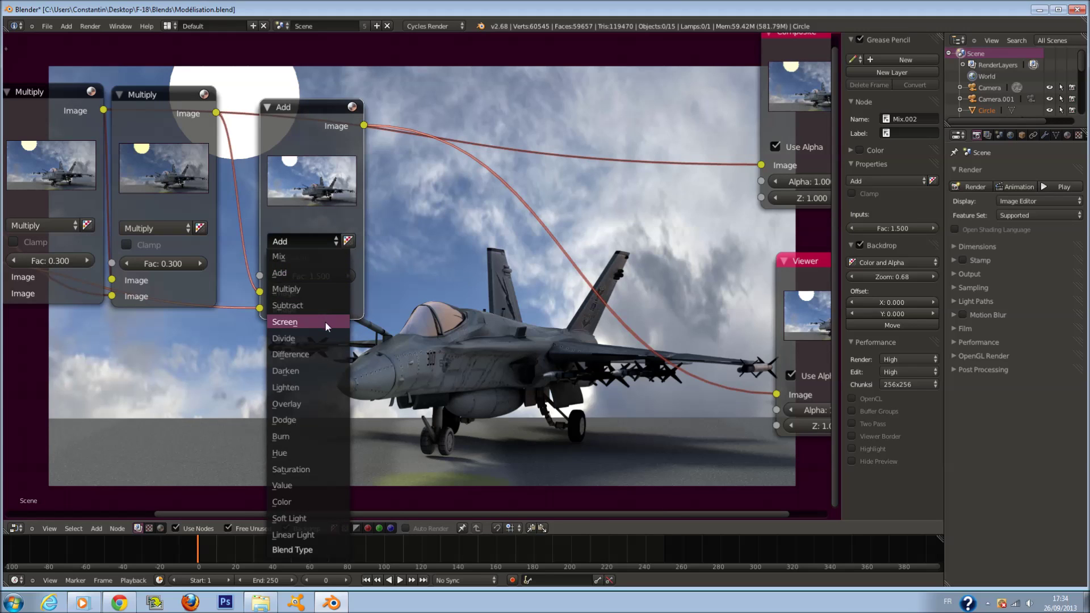
click(307, 321)
click(320, 247)
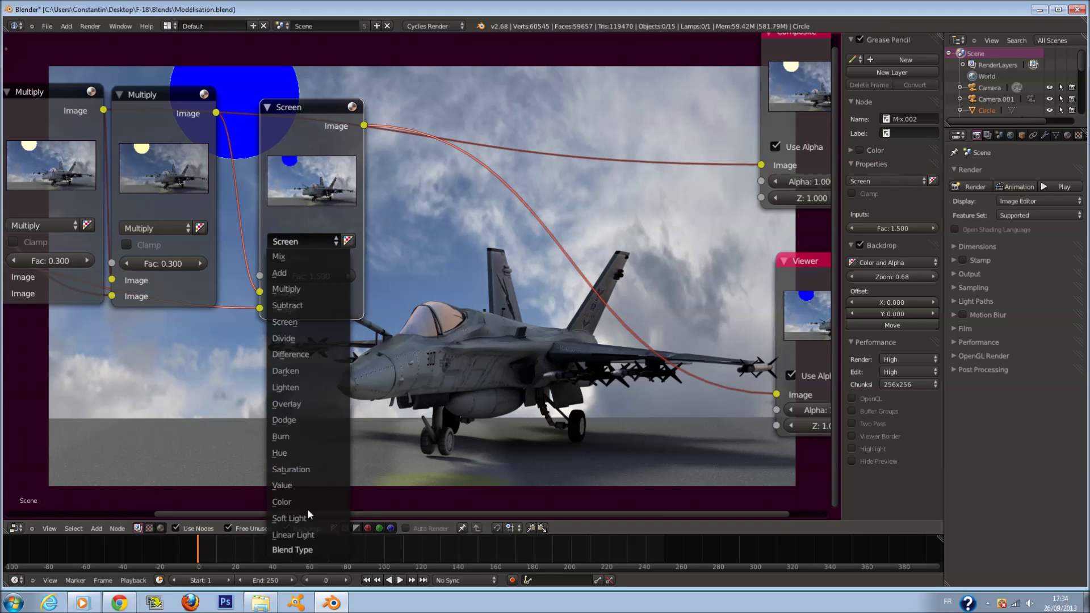
click(307, 511)
click(311, 229)
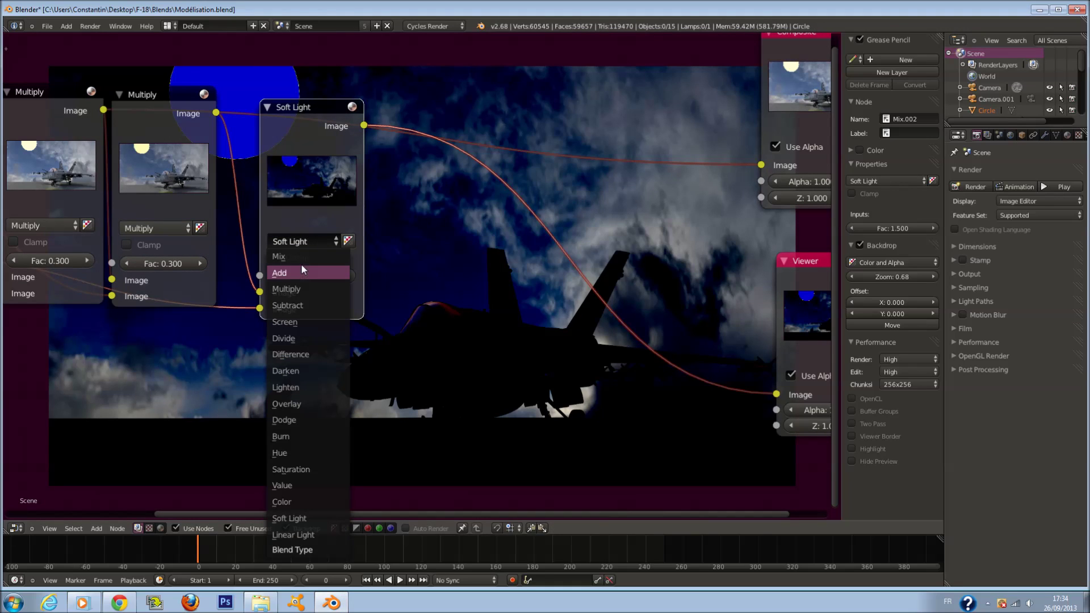
click(302, 267)
Step: Link the Mix node's output to the Composite node's Image input and set the Mix factor to 0.2
middle_drag(315, 313, 364, 331)
scroll(406, 315, down, 2)
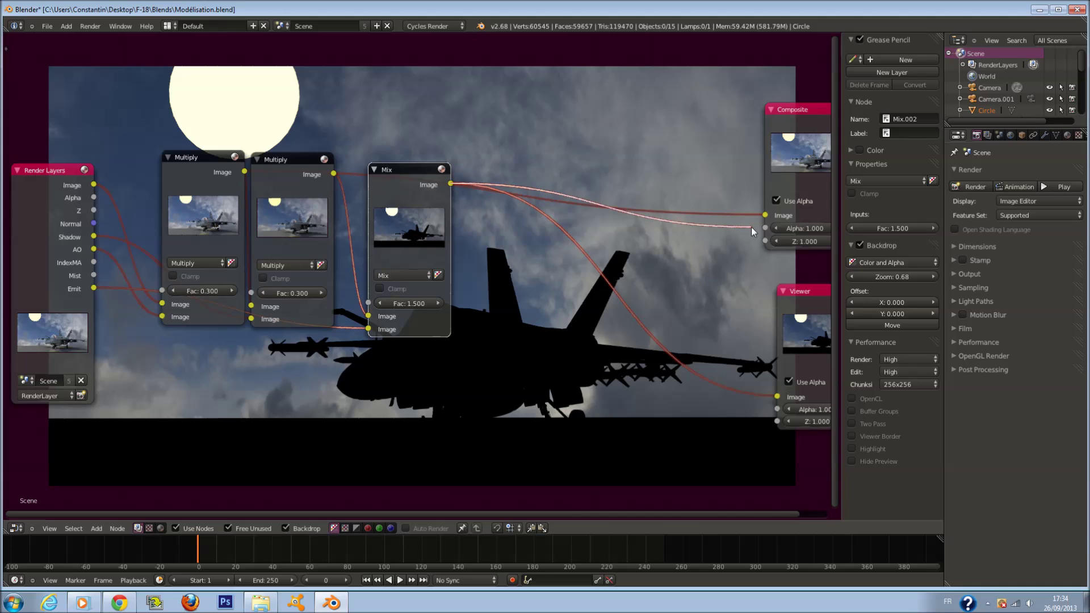
scroll(411, 311, up, 2)
drag(411, 311, 170, 312)
click(444, 311)
click(445, 311)
Step: Set the third node to Add blending with a factor of 1
click(400, 276)
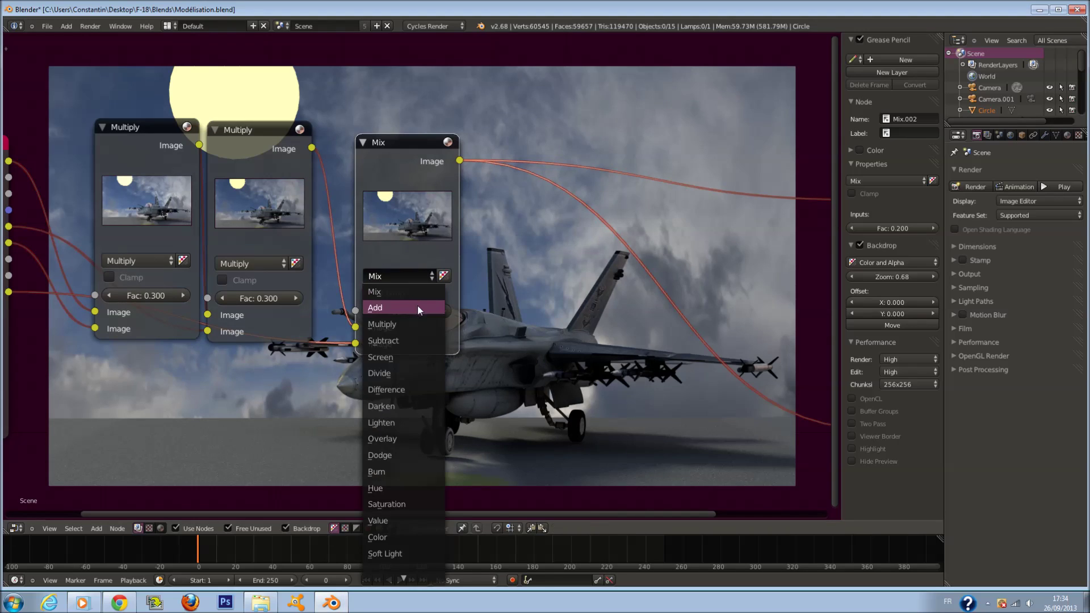
click(413, 307)
click(408, 312)
text(1)
key(Return)
Step: Connect the Mist pass to the Add node's second Image input and set the factor to 0.28
scroll(454, 312, down, 1)
middle_drag(454, 312, 519, 319)
drag(133, 284, 431, 342)
scroll(489, 336, up, 1)
click(436, 334)
text(0.28)
key(Return)
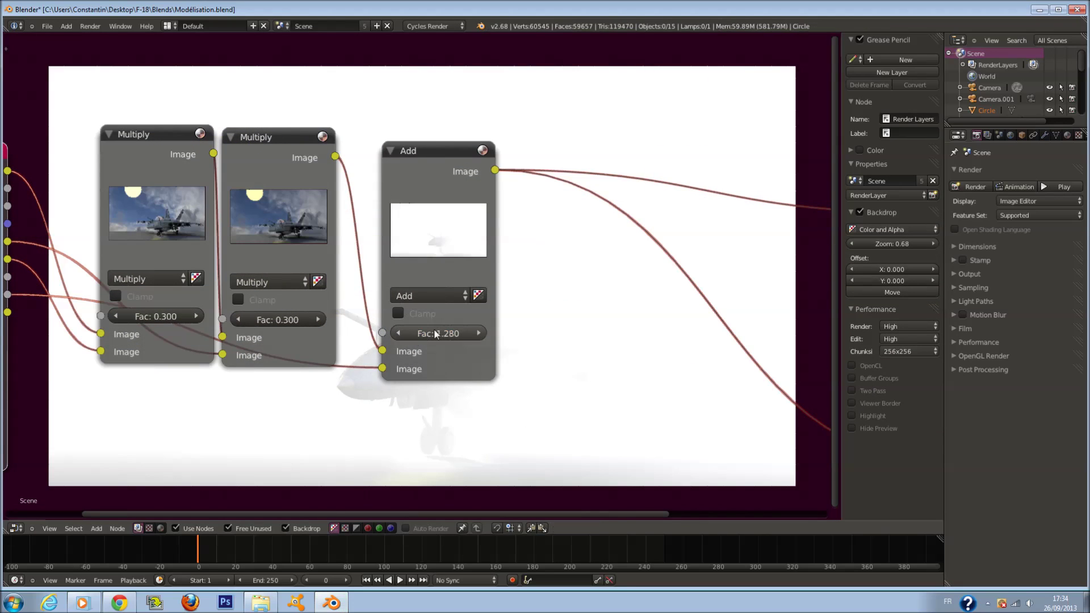
Step: Set the third node's factor to 1 and try the Mix and Multiply blend modes
drag(434, 333, 488, 333)
click(429, 296)
click(431, 310)
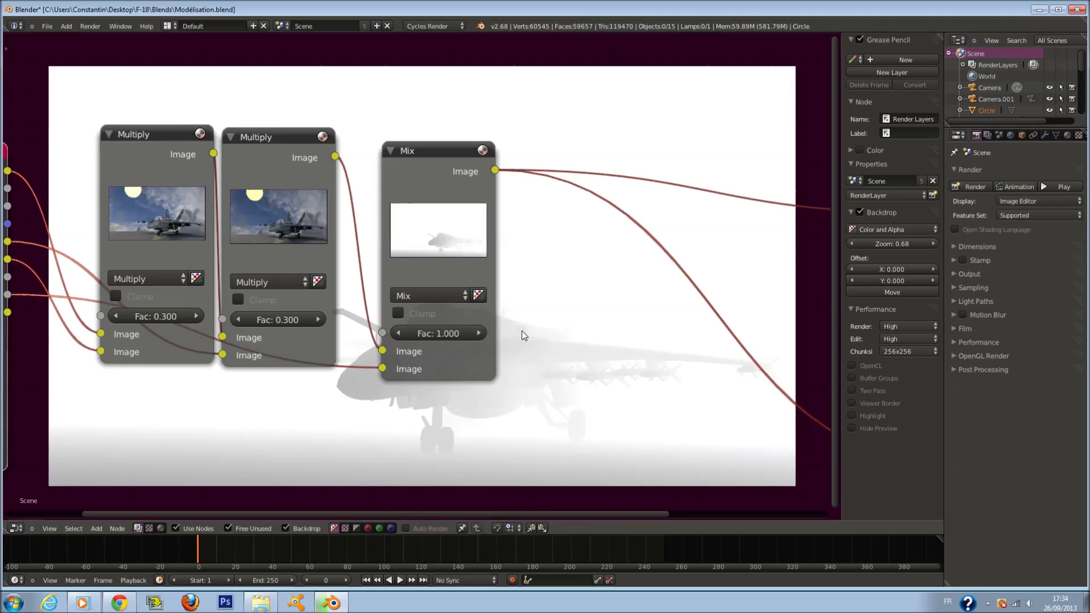
click(448, 296)
click(448, 344)
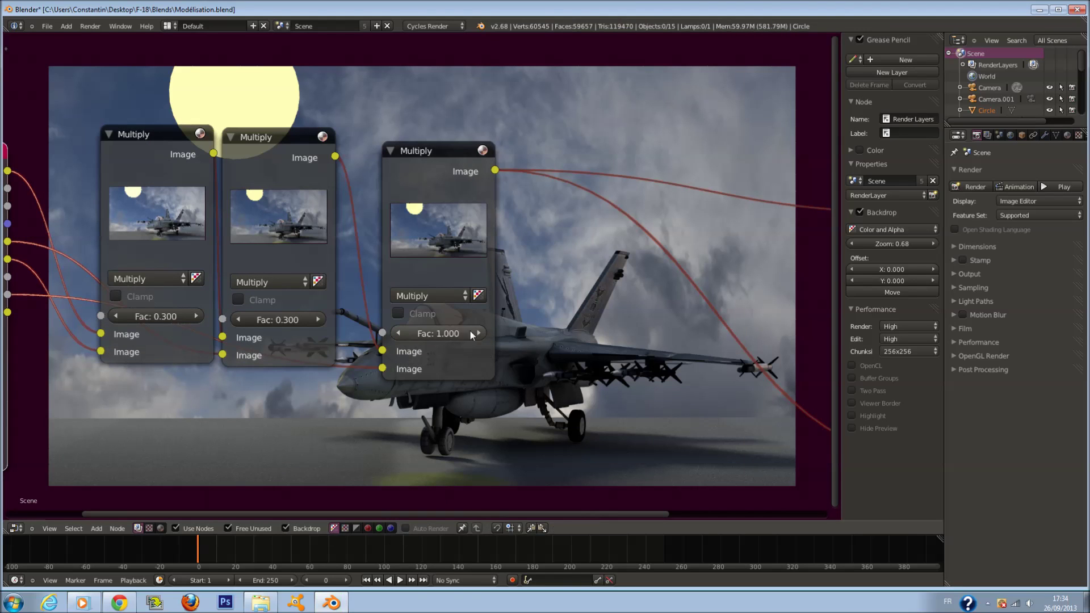
Step: Return the third node to Mix blending and lower its factor to 0.1
click(437, 295)
click(437, 309)
drag(445, 335, 149, 339)
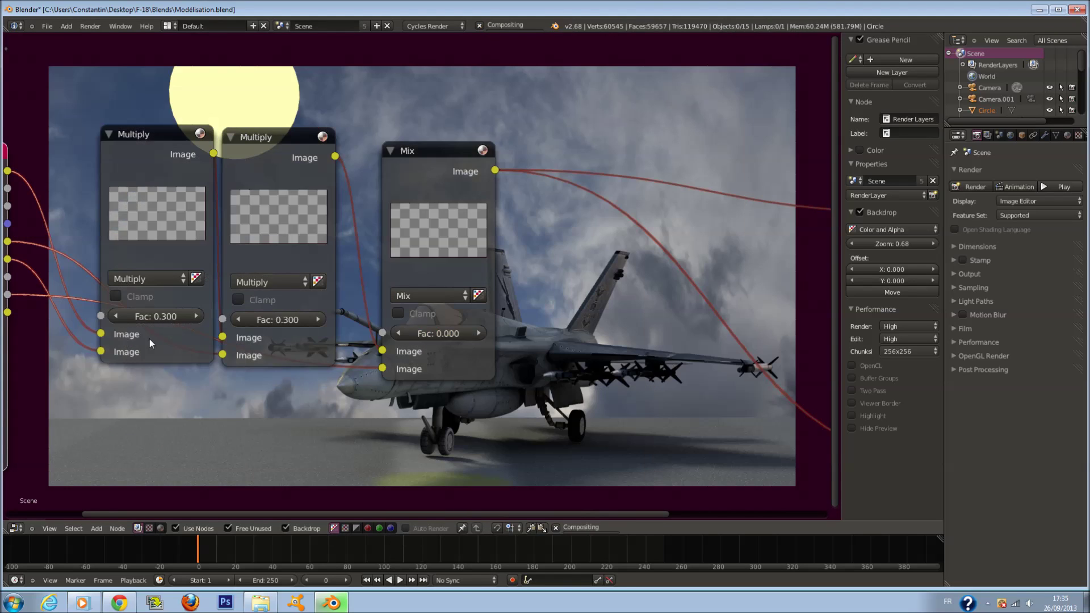
Step: Change the third node's blend mode to Difference and set its factor to 0.01
middle_drag(476, 337, 438, 263)
click(398, 221)
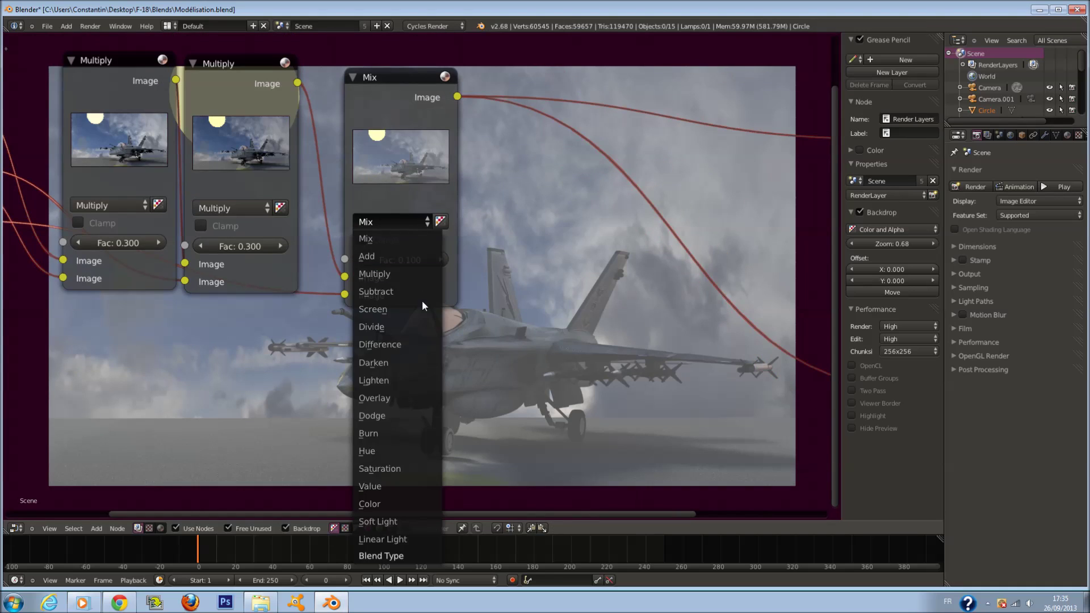
click(424, 338)
middle_drag(532, 308, 530, 291)
click(403, 242)
key(BackSpace)
text(.01)
key(Return)
Step: Set the Difference node's factor to 0.02
scroll(483, 273, down, 1)
click(400, 241)
click(399, 240)
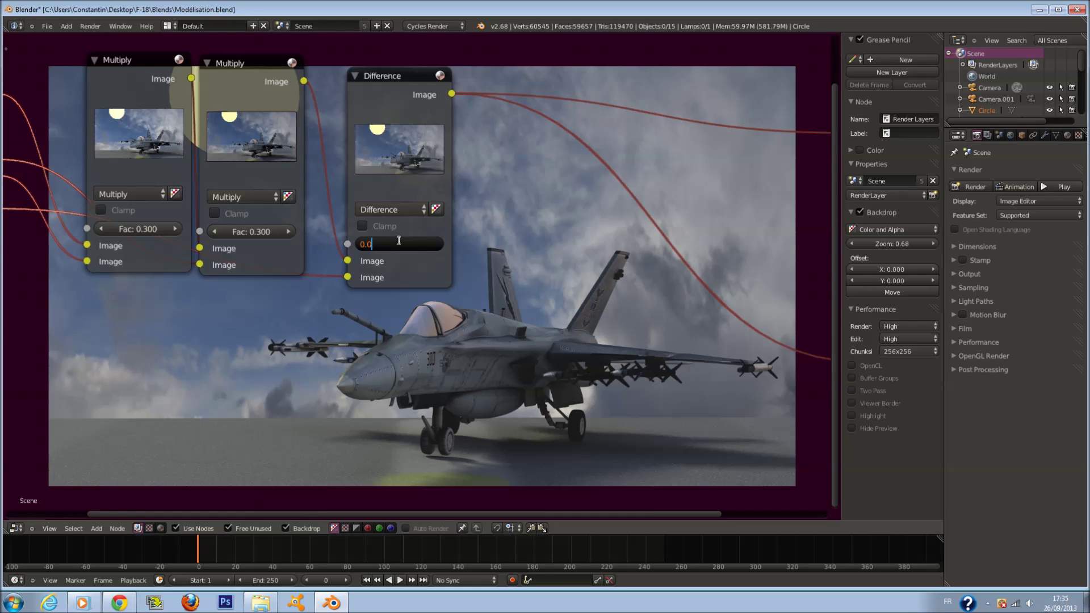
text(2)
key(Return)
Step: Place the Difference node directly beside the second Multiply node
scroll(426, 254, down, 1)
middle_drag(427, 254, 469, 257)
scroll(469, 257, up, 2)
click(531, 225)
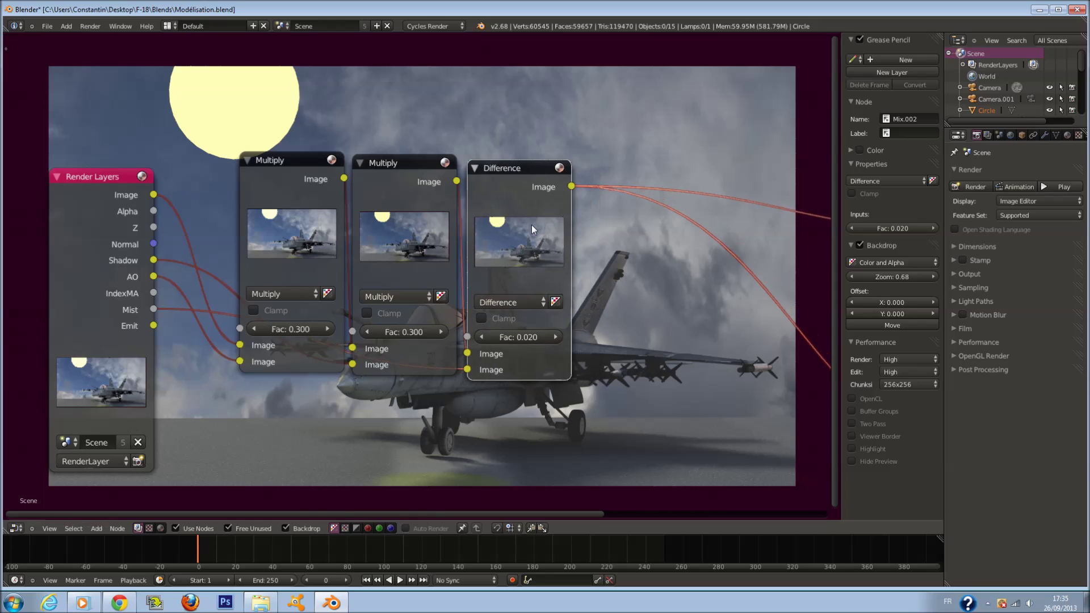
Step: Duplicate the Difference node and chain the copy between the original and the Viewer
middle_drag(561, 301, 412, 287)
scroll(412, 288, down, 1)
scroll(376, 270, up, 1)
key(shift+d)
click(575, 310)
Step: Connect the AO pass to the second Image input of the duplicated Difference node
scroll(67, 257, down, 1)
middle_drag(67, 257, 125, 269)
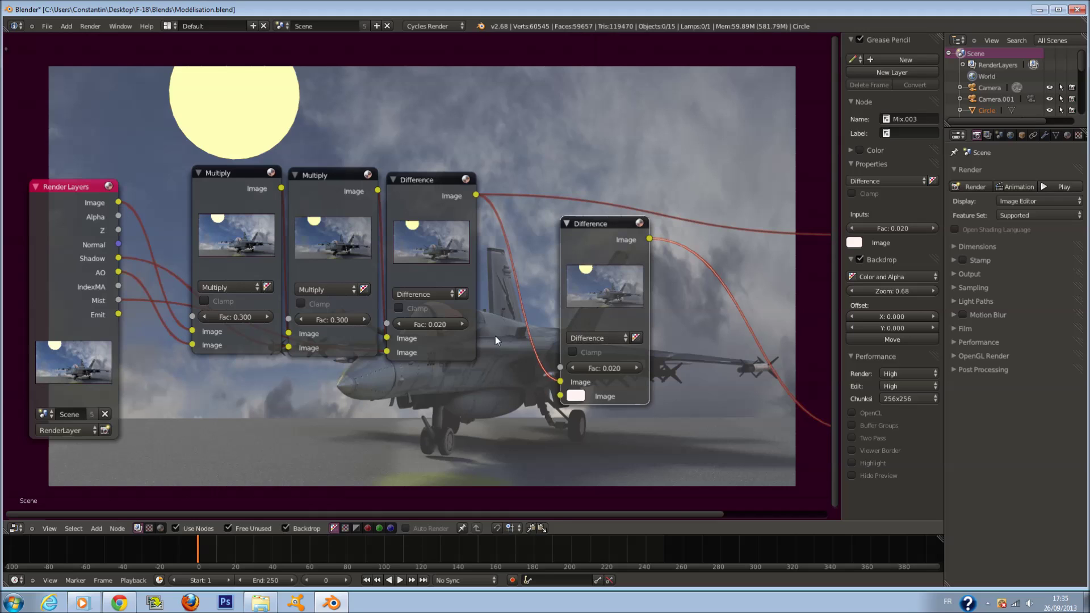
drag(118, 271, 561, 395)
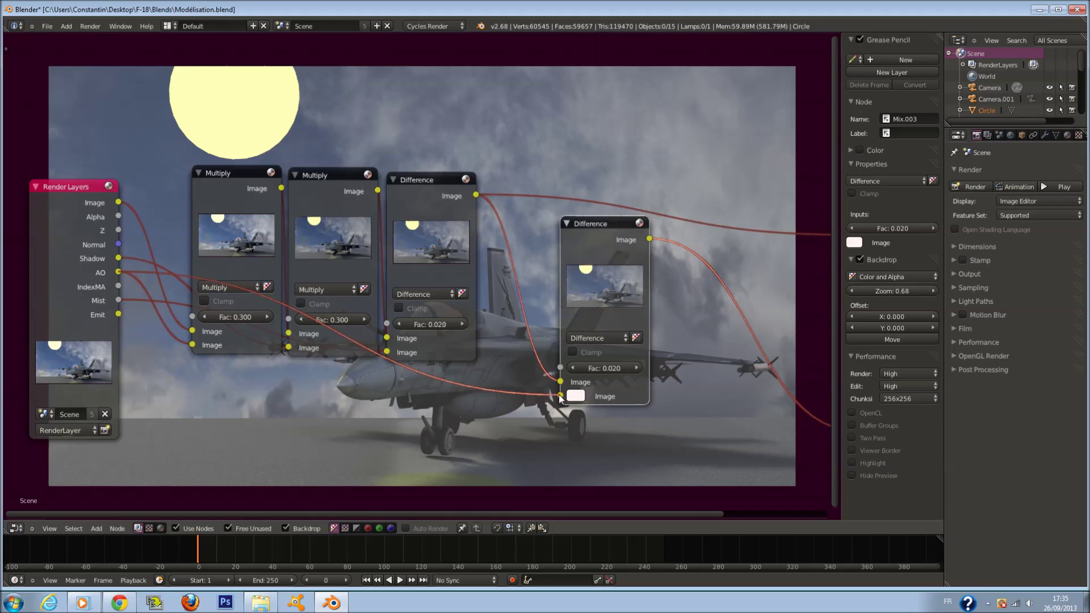
Step: Set the duplicated node to Overlay blending with a factor of 1 and save the file
click(596, 338)
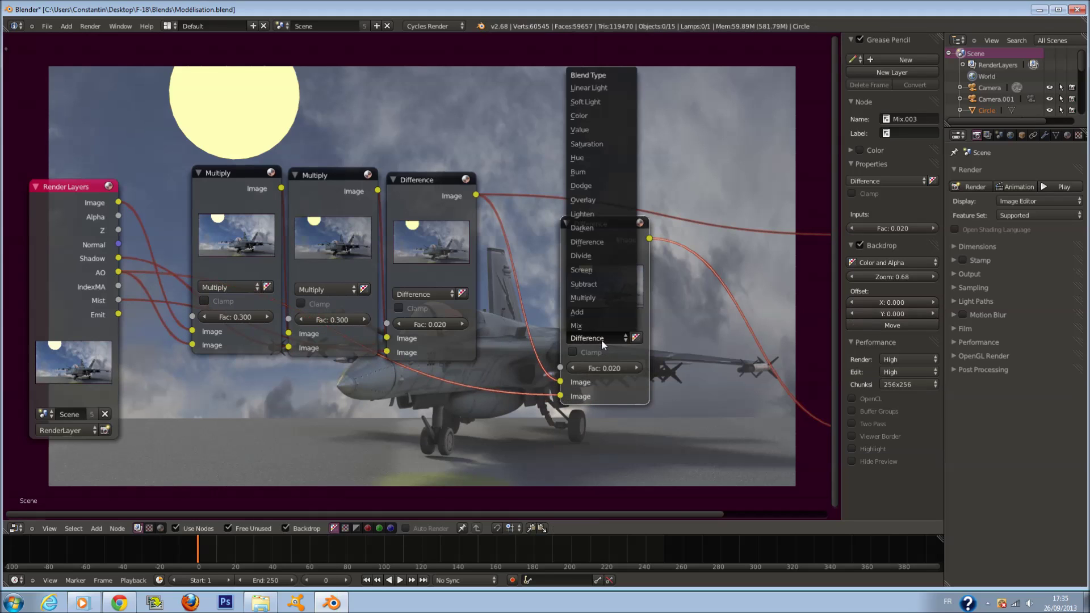
click(600, 199)
middle_drag(677, 340, 614, 295)
scroll(614, 295, up, 1)
click(569, 331)
text(1)
key(Return)
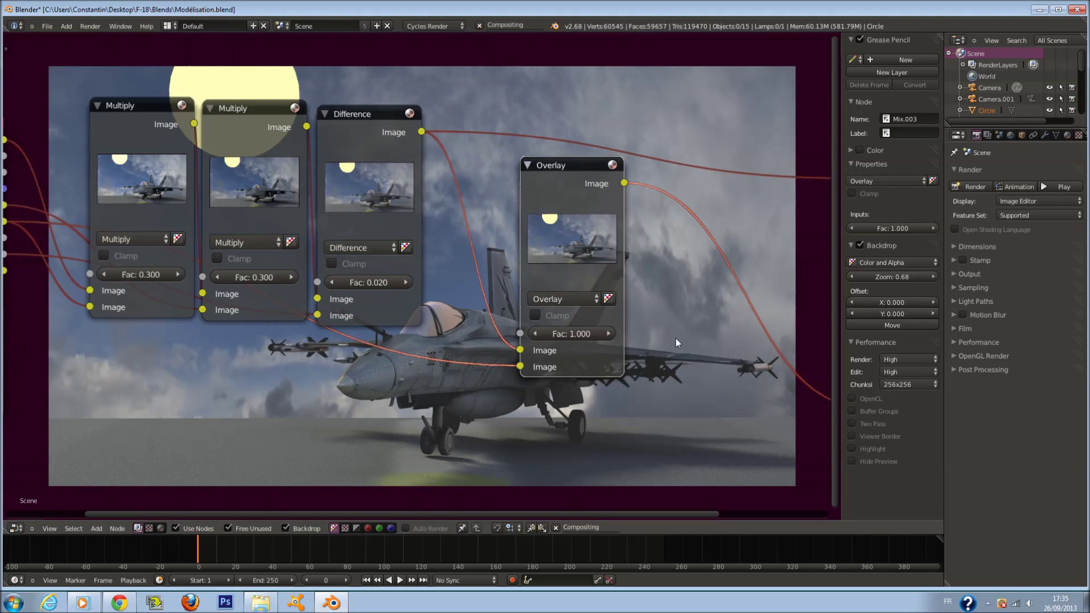
middle_drag(614, 332, 497, 272)
key(ctrl+s)
Step: Set the second Multiply node's factor to 0.5 and the first Multiply node's factor to 0.4
scroll(535, 203, up, 1)
middle_drag(532, 176, 505, 152)
middle_drag(252, 209, 356, 239)
click(220, 234)
middle_drag(230, 232, 236, 232)
click(237, 232)
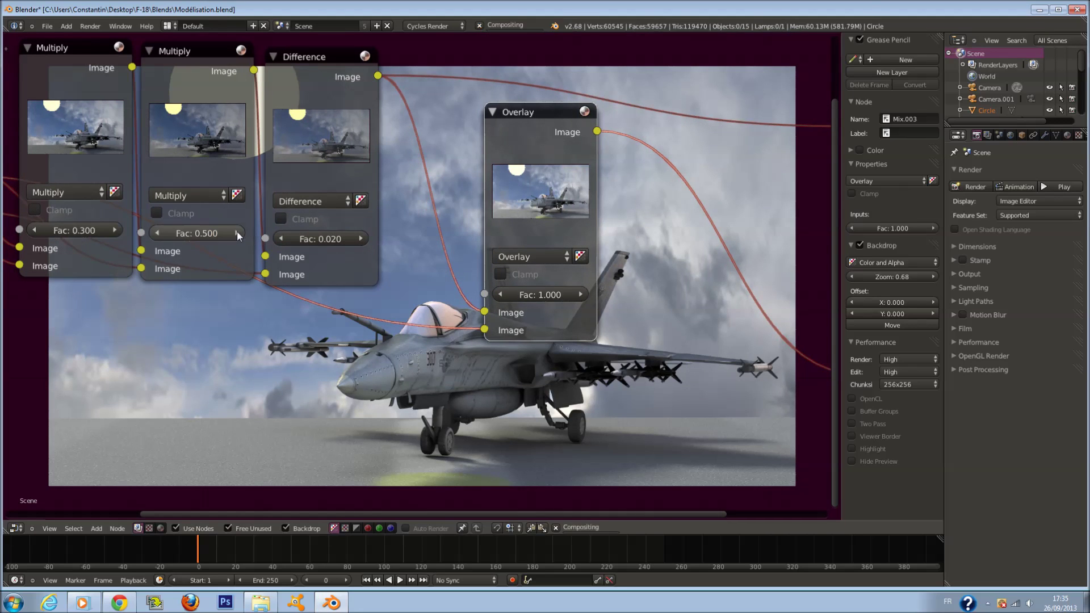
click(115, 230)
middle_drag(175, 252, 160, 167)
scroll(578, 223, down, 1)
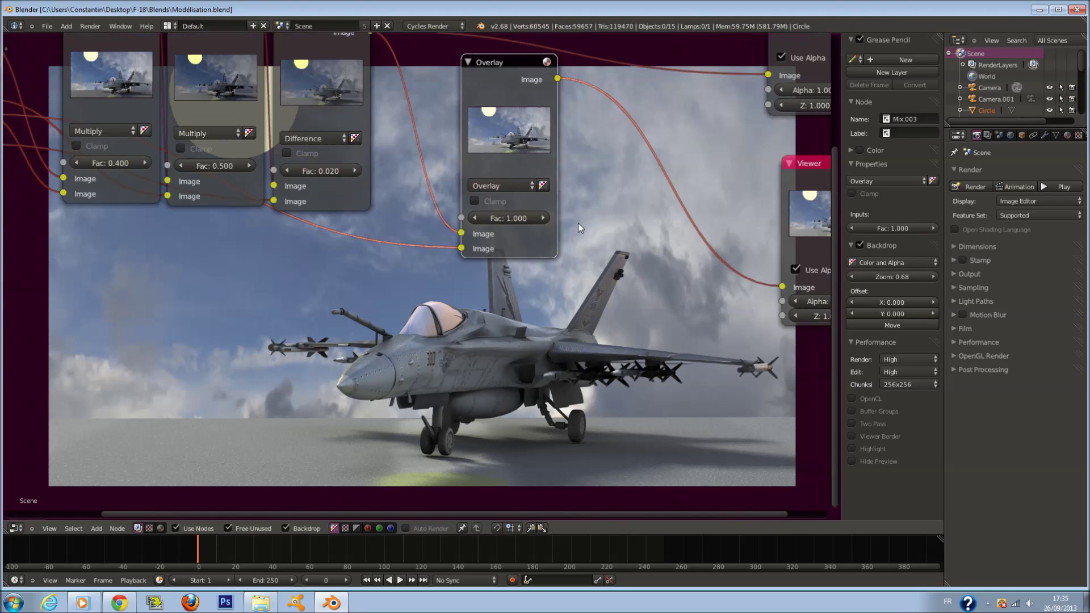
Step: Set the Overlay node's factor to 1.1 and save the file
click(547, 219)
middle_drag(549, 230, 597, 261)
scroll(94, 213, down, 1)
key(ctrl+s)
Step: Move the Overlay node beside the Difference node and preview the unprocessed Render Layers image in the Viewer
click(107, 213)
scroll(106, 211, down, 2)
scroll(597, 255, up, 1)
drag(539, 225, 482, 192)
key(a)
key(a)
click(142, 195)
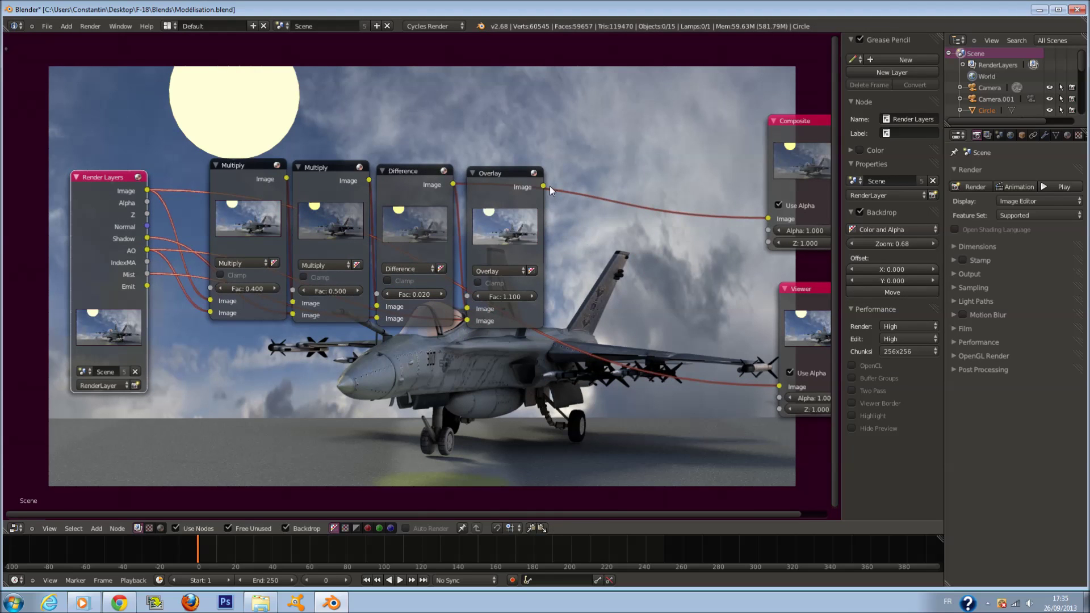
Step: Connect the Overlay output to the Viewer and Composite nodes, and save the file
drag(545, 185, 779, 387)
key(ctrl+s)
scroll(540, 184, down, 1)
key(a)
scroll(505, 223, up, 2)
scroll(505, 222, down, 2)
drag(505, 222, 499, 226)
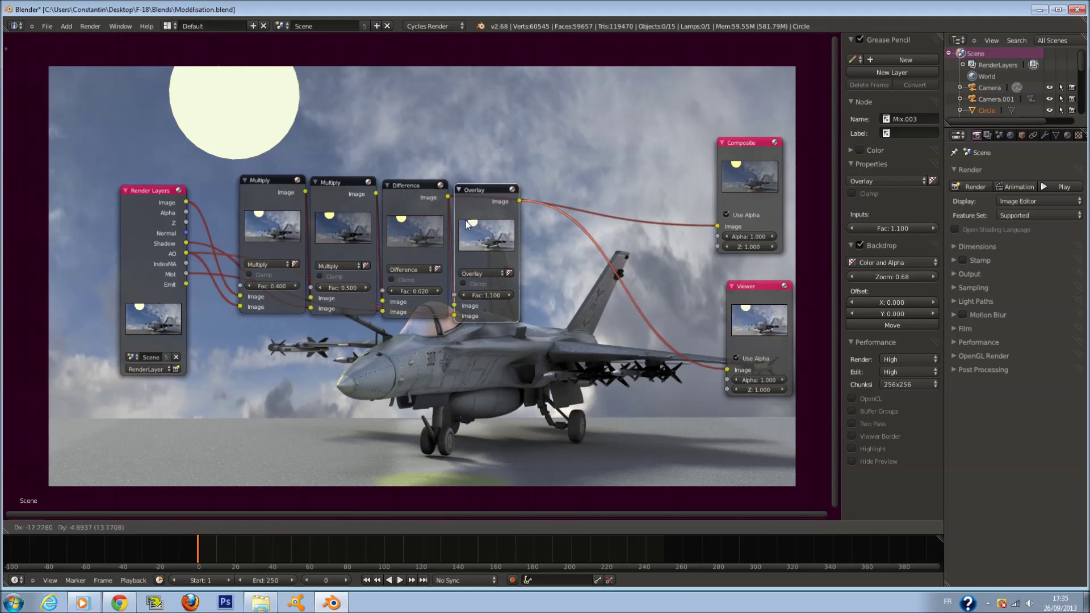
Step: Move the Composite node farther away from the Overlay node and detach the link from the Viewer's Image input
scroll(513, 239, down, 2)
middle_drag(513, 239, 361, 251)
drag(569, 198, 618, 199)
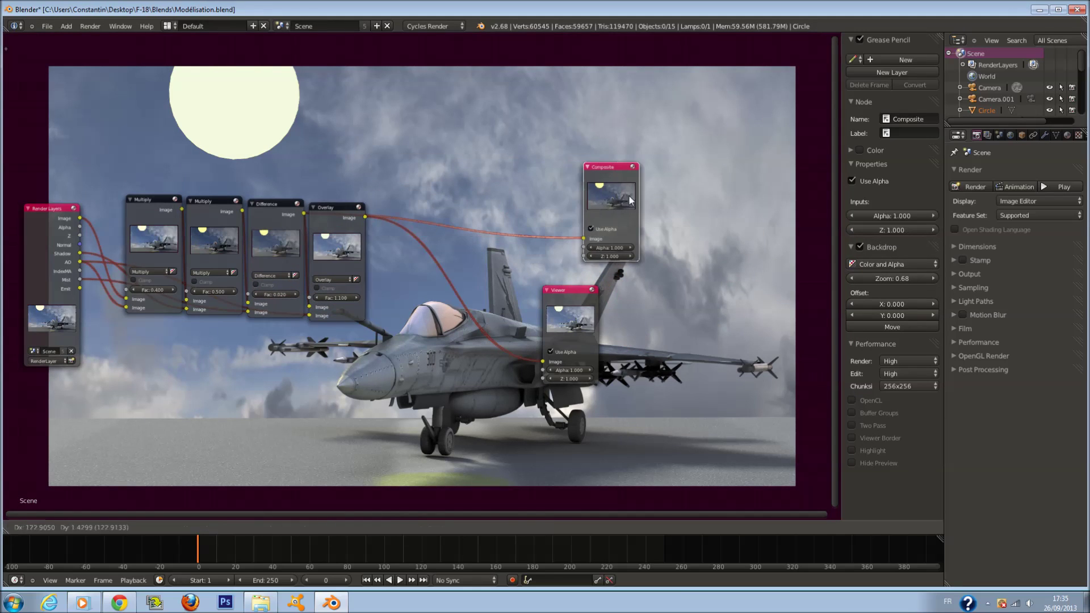
middle_drag(550, 290, 660, 290)
drag(651, 364, 597, 331)
Step: Move the Render Layers node farther away from the first Multiply node
middle_drag(215, 261, 353, 228)
scroll(326, 224, up, 2)
drag(254, 209, 211, 246)
middle_drag(299, 290, 294, 280)
scroll(293, 280, down, 1)
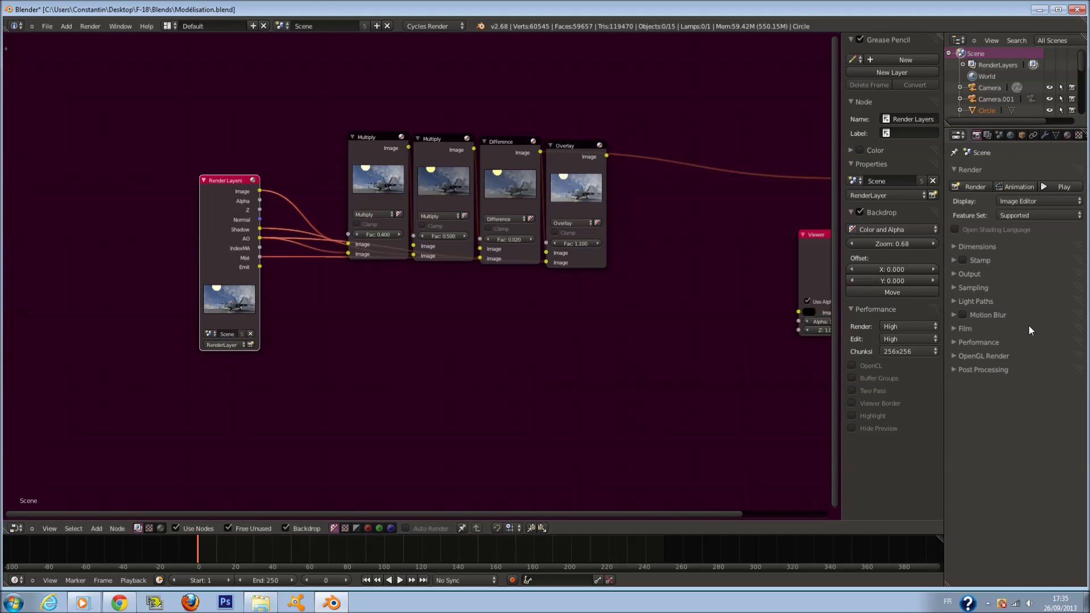
Step: Show the Soleil material's settings and add an ID Mask node beneath the chain of blend nodes
click(1068, 137)
scroll(460, 373, up, 1)
key(shift+a)
click(363, 323)
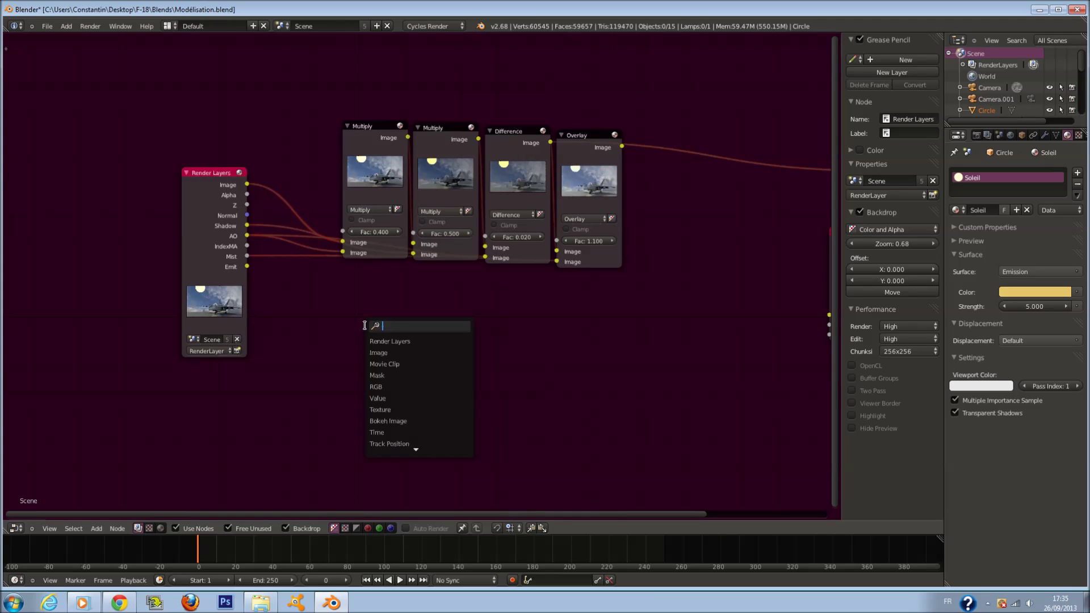
text(IND)
key(BackSpace)
key(BackSpace)
key(BackSpace)
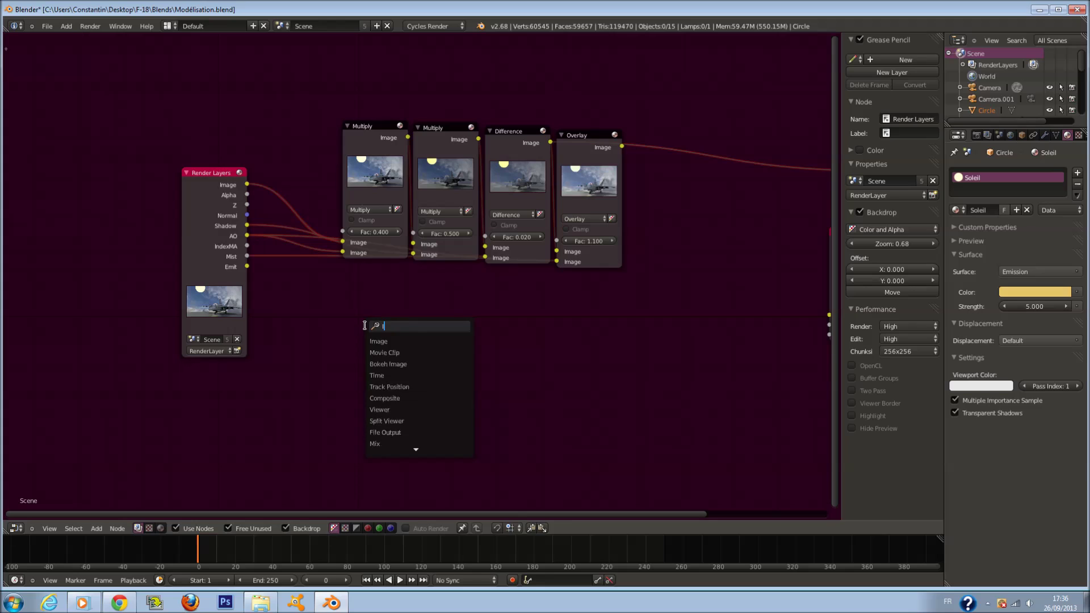
text(Ind)
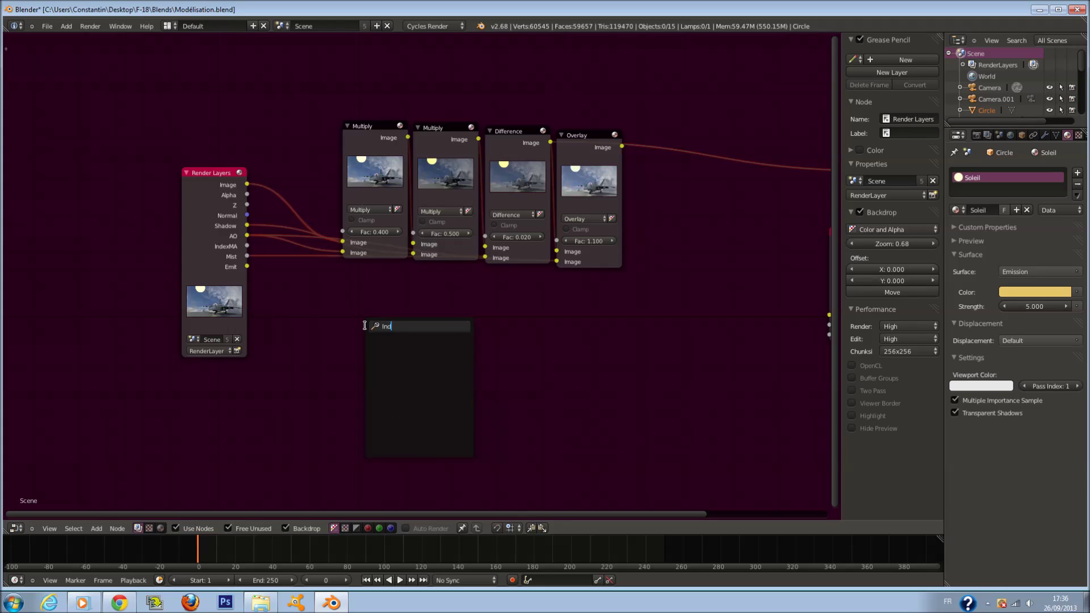
key(BackSpace)
key(BackSpace)
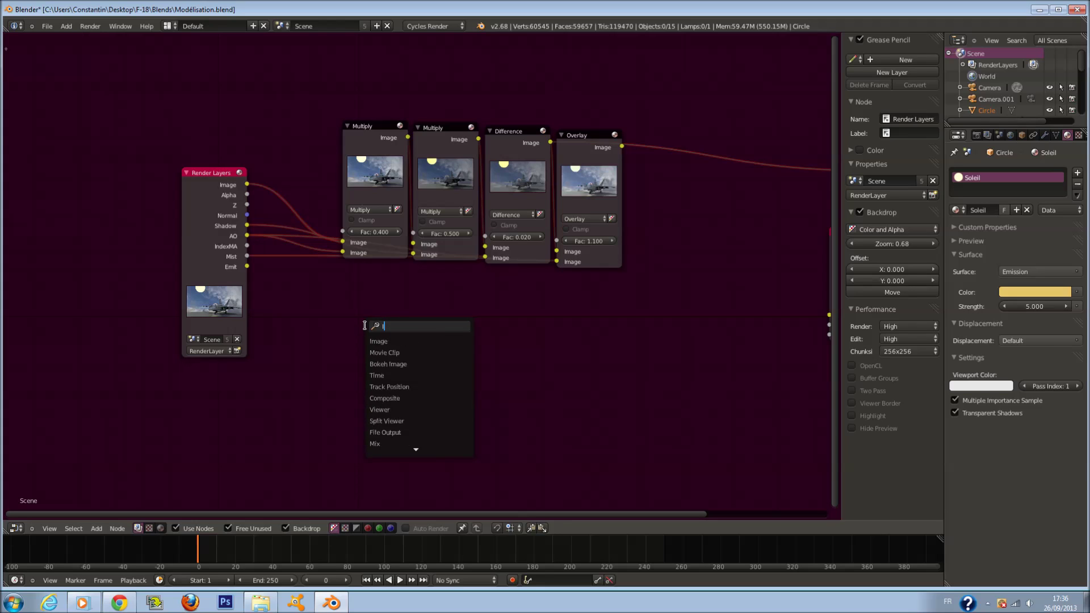
text(D)
click(409, 341)
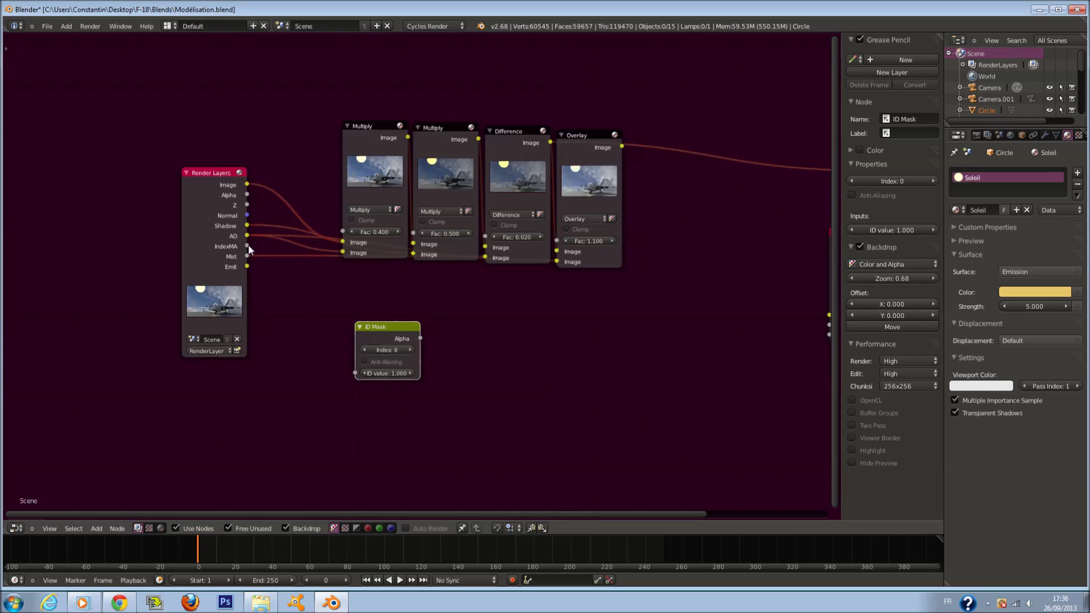
Step: Connect the IndexMA pass to the ID Mask's ID value and the mask's Alpha output to the Viewer
middle_drag(245, 246, 234, 245)
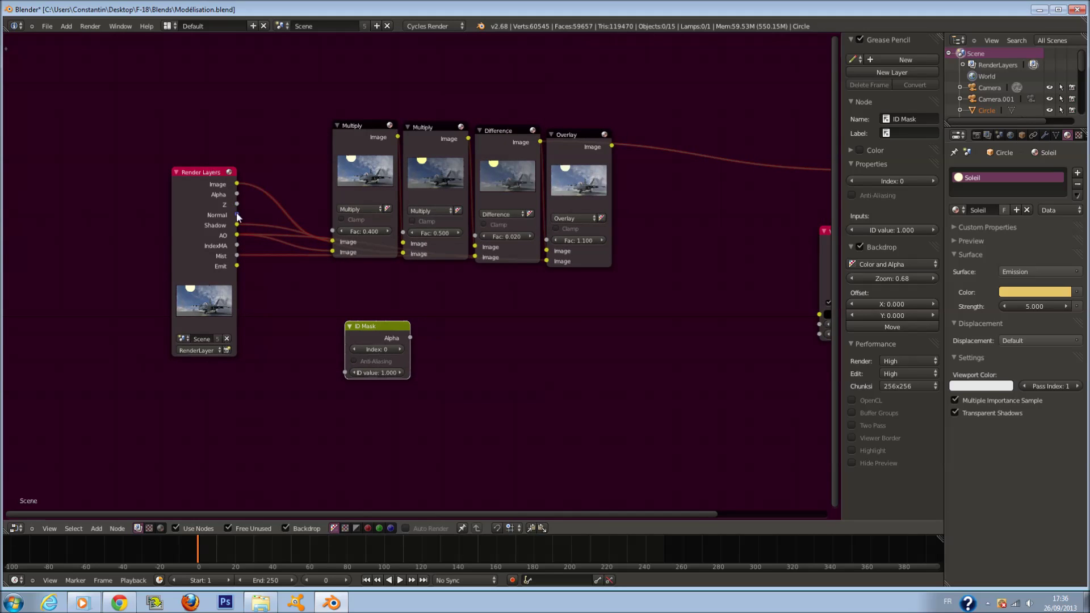
mouse_move(238, 245)
mouse_down()
mouse_move(341, 372)
mouse_move(254, 247)
mouse_move(238, 248)
mouse_up()
drag(409, 337, 819, 314)
key(Home)
middle_drag(275, 199, 320, 261)
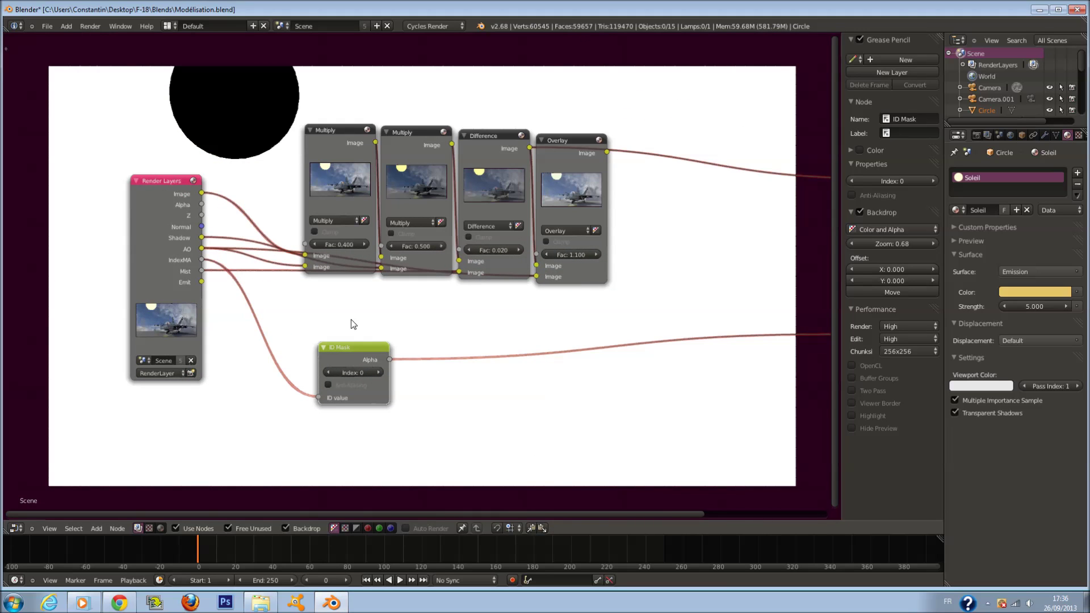
Step: Set the ID Mask's index to 1 and move the node closer to the Render Layers node
click(376, 372)
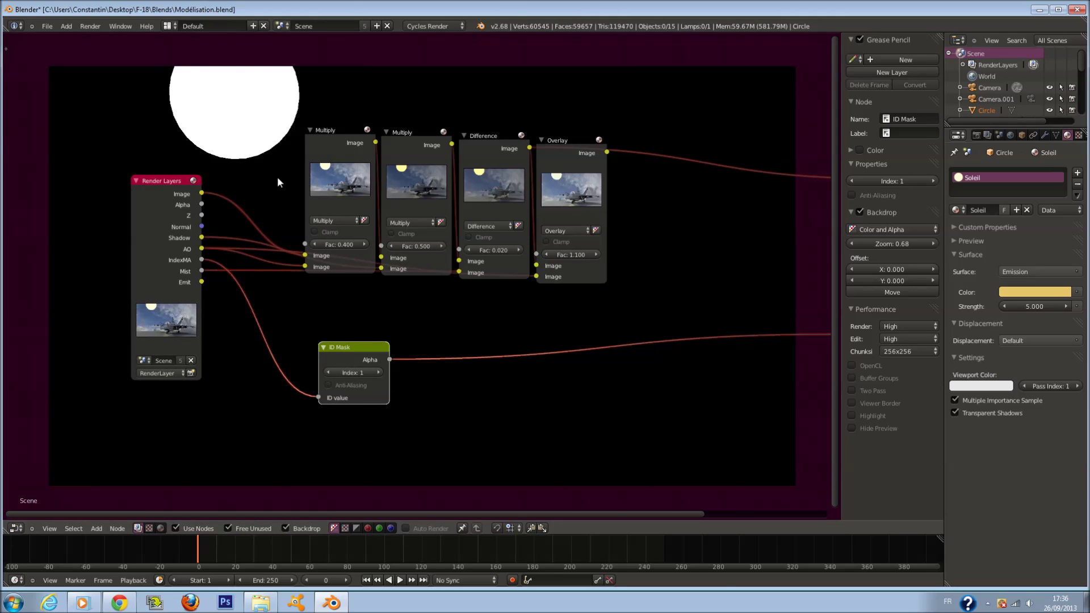
scroll(352, 333, down, 1)
drag(352, 339, 314, 311)
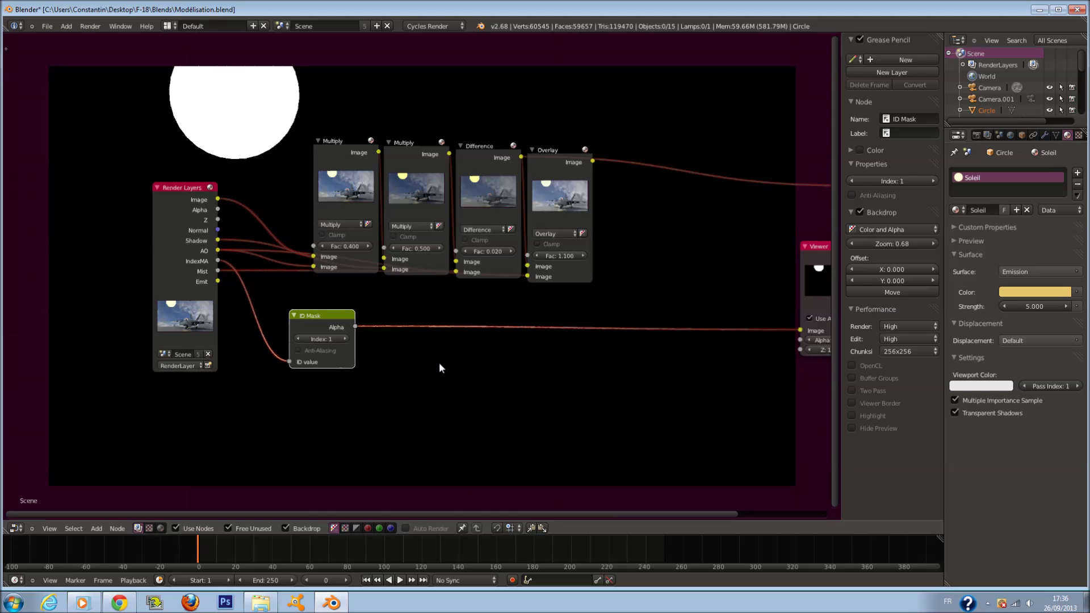
scroll(377, 338, up, 1)
middle_drag(394, 258, 372, 303)
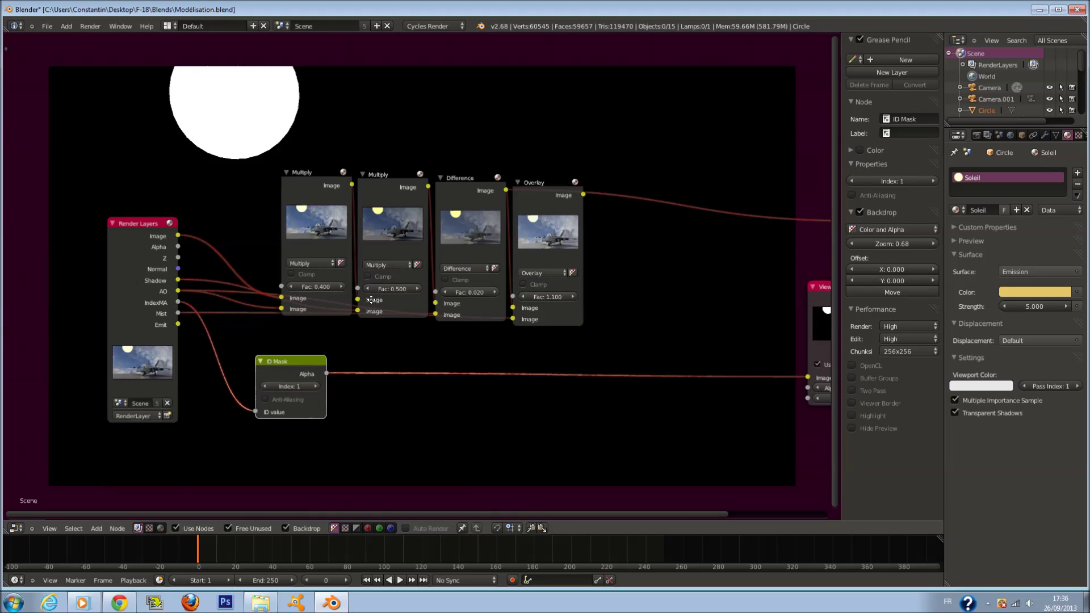
key(a)
key(a)
key(a)
middle_drag(390, 420, 381, 380)
scroll(379, 377, down, 1)
scroll(373, 376, up, 1)
key(a)
key(a)
scroll(372, 378, up, 1)
Step: Insert a Blur node on the link between the ID Mask and the Viewer, and set its filter type to Fast Gaussian
key(shift+a)
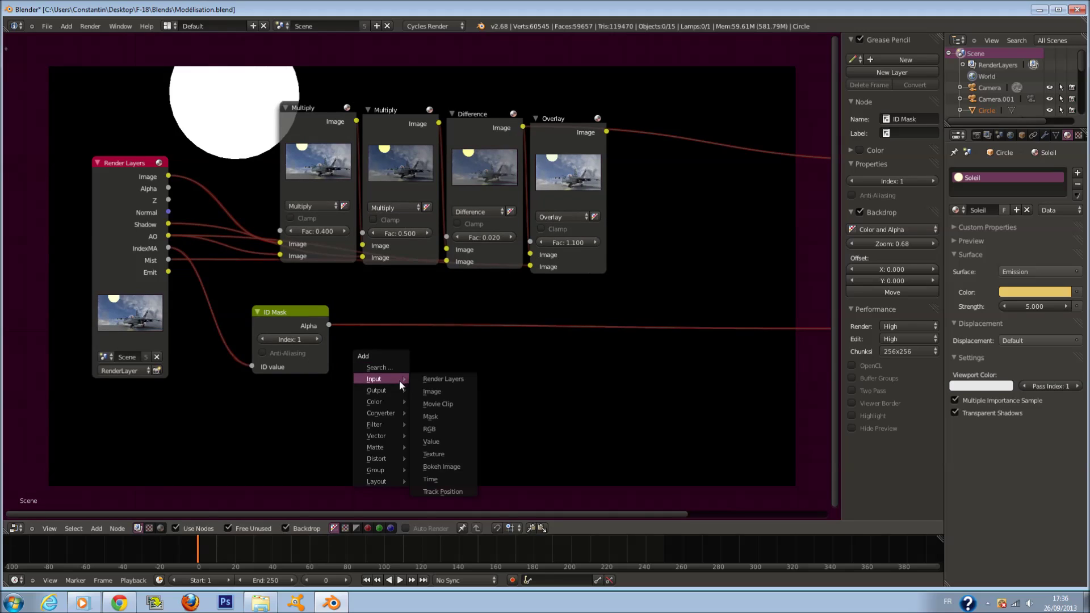
mouse_move(391, 404)
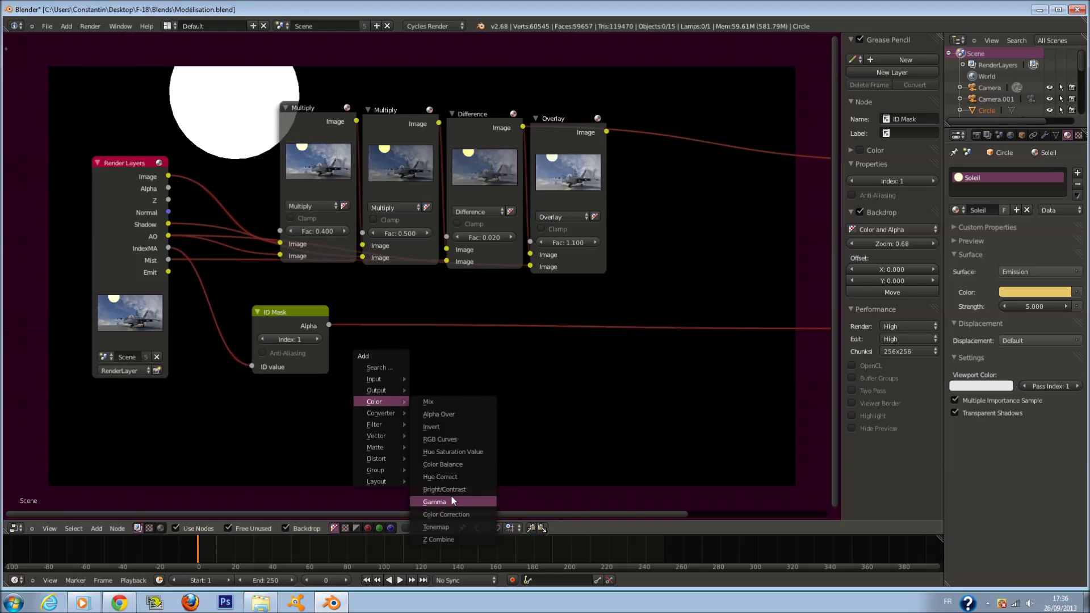
mouse_move(381, 426)
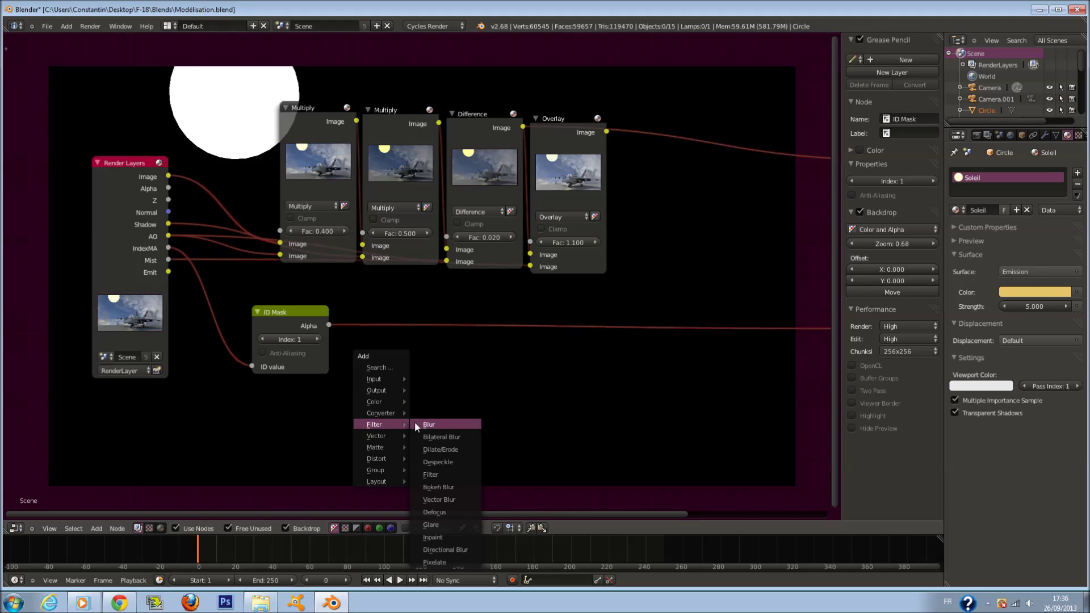
click(435, 437)
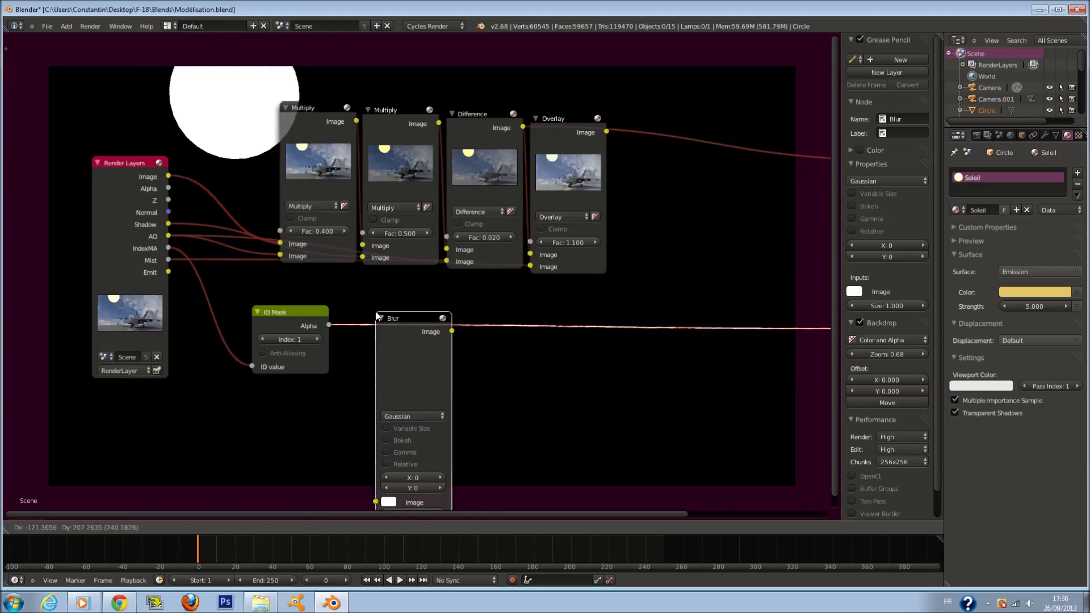
click(376, 315)
middle_drag(377, 316, 369, 262)
click(397, 362)
click(394, 302)
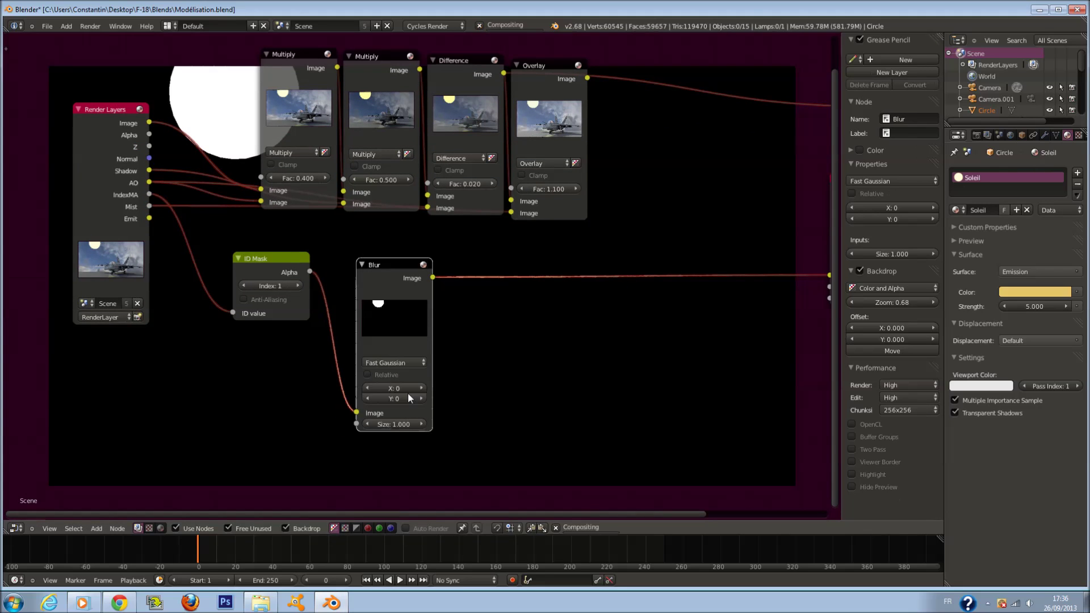
Step: Make the blur relative with Y aspect correction, using 25% for X and 5% for Y
click(383, 374)
click(394, 400)
click(397, 415)
key(Escape)
click(387, 413)
text(25)
key(Return)
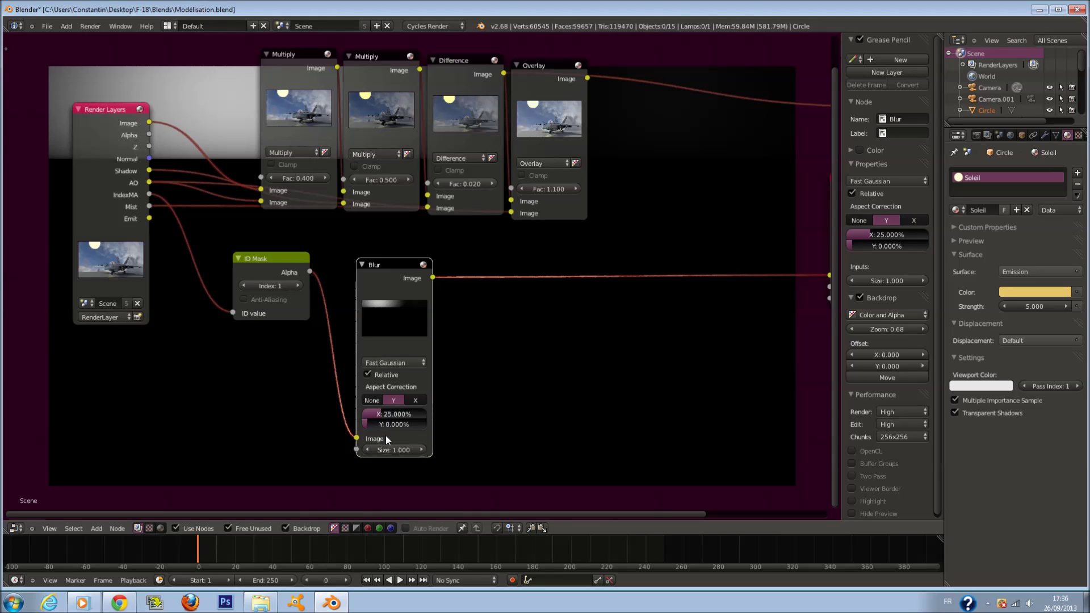
text(5)
key(Return)
middle_drag(457, 399, 404, 240)
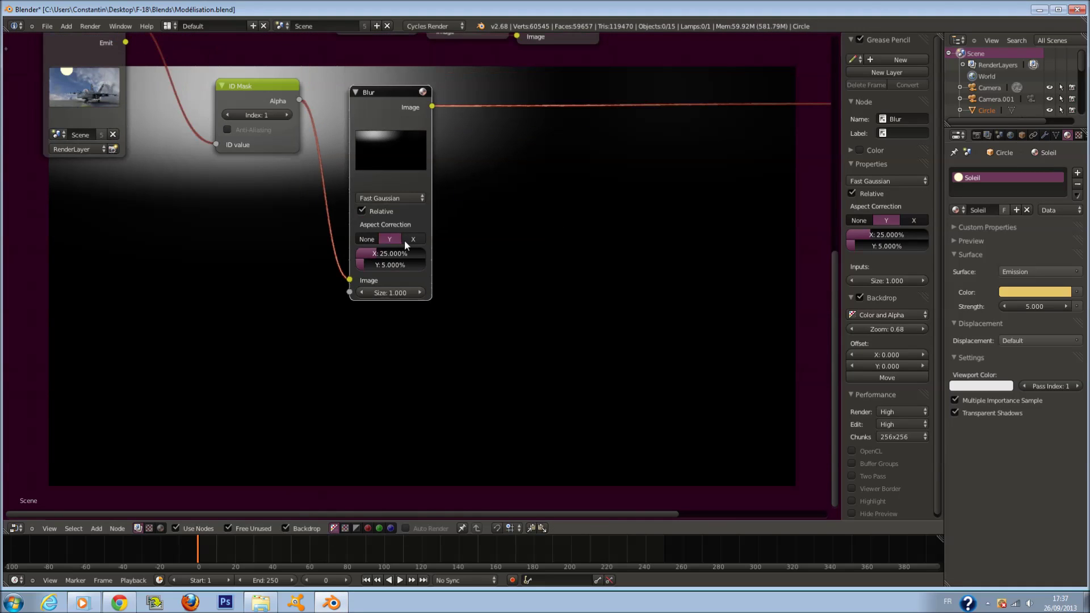
Step: Set the Blur's Y amount to 14% and try X amounts of 4% and 0%
click(391, 265)
text(14)
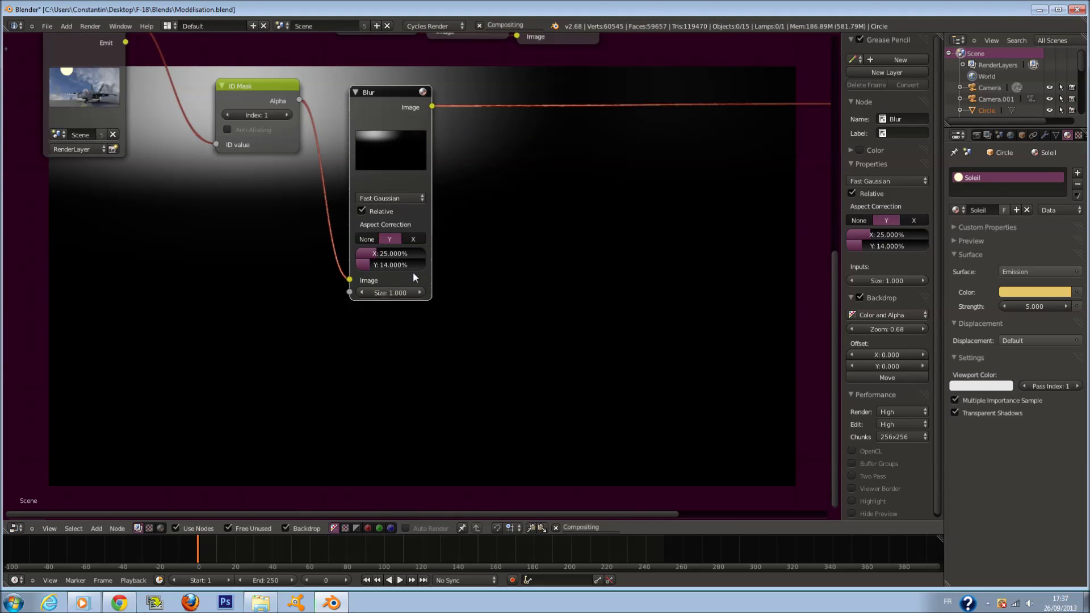
key(Return)
mouse_move(399, 265)
middle_down()
mouse_move(405, 221)
mouse_move(404, 262)
middle_up()
click(397, 250)
text(4)
key(Tab)
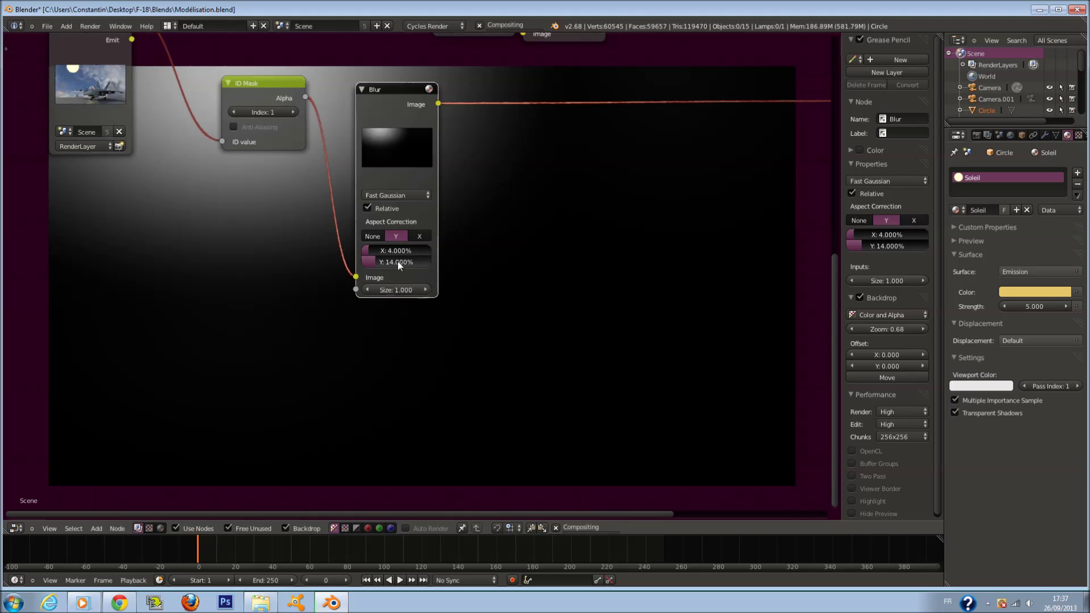
click(392, 252)
text(0)
click(481, 270)
Step: Set the Blur's X amount to 45% and its Y amount to 5%
click(392, 251)
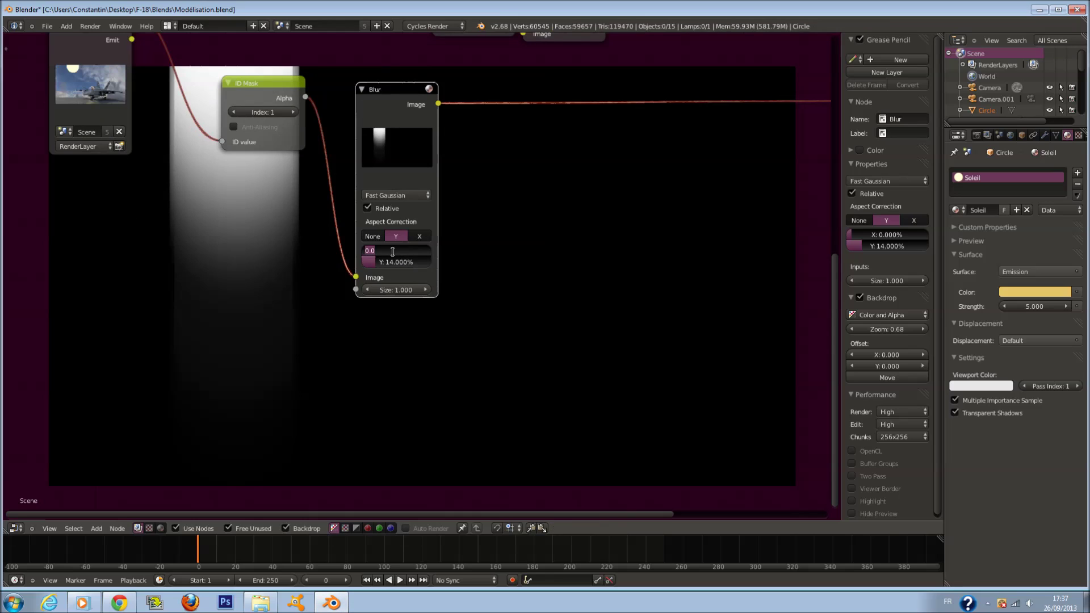
text(45)
key(Return)
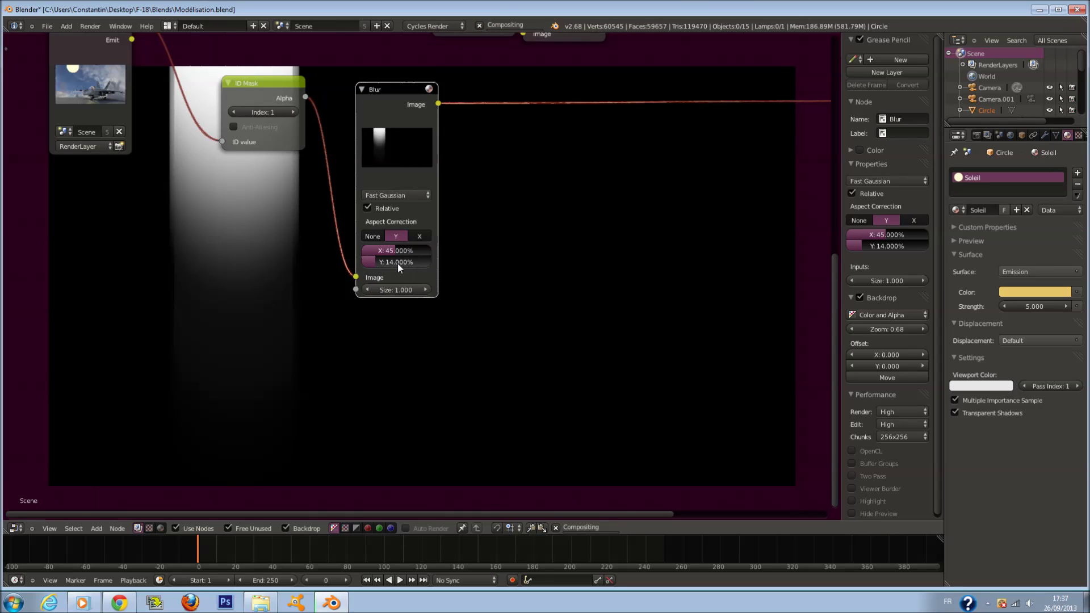
click(396, 263)
text(5)
click(479, 292)
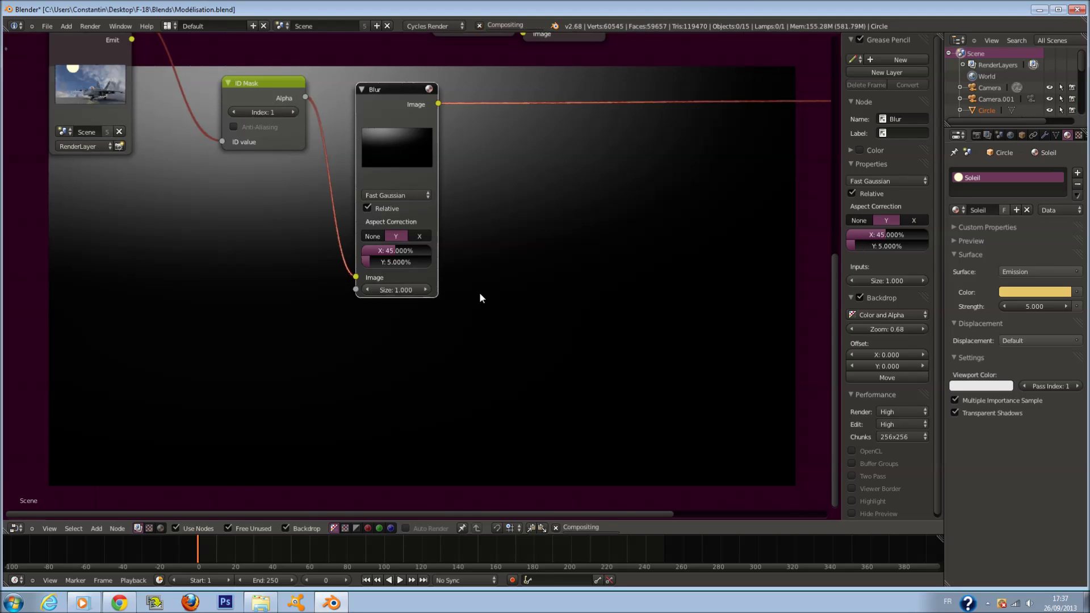
middle_drag(475, 281, 466, 229)
scroll(467, 222, up, 1)
scroll(454, 193, down, 1)
middle_drag(427, 116, 416, 233)
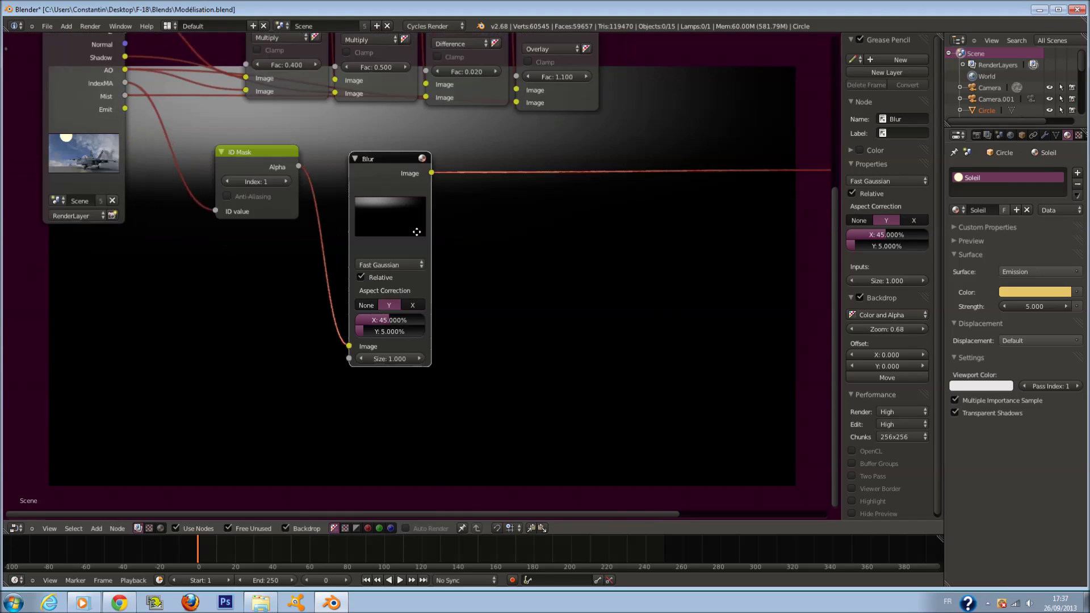
Step: Try 15% for the Blur's Y amount and settle on 20%
scroll(406, 261, up, 2)
key(Return)
scroll(411, 282, down, 1)
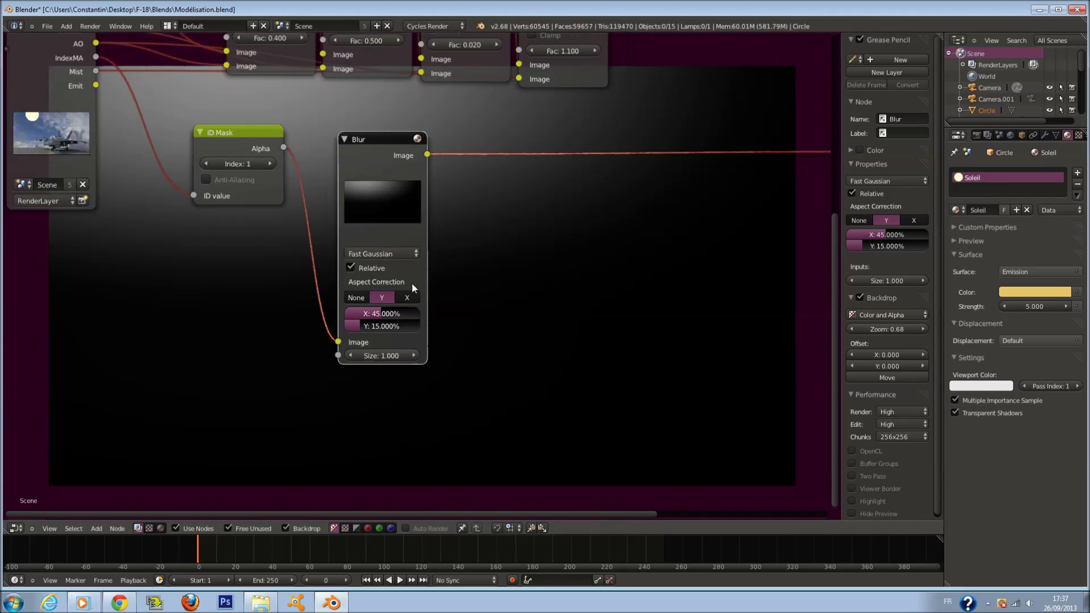
click(383, 328)
text(15)
key(Return)
click(374, 325)
text(20)
key(Return)
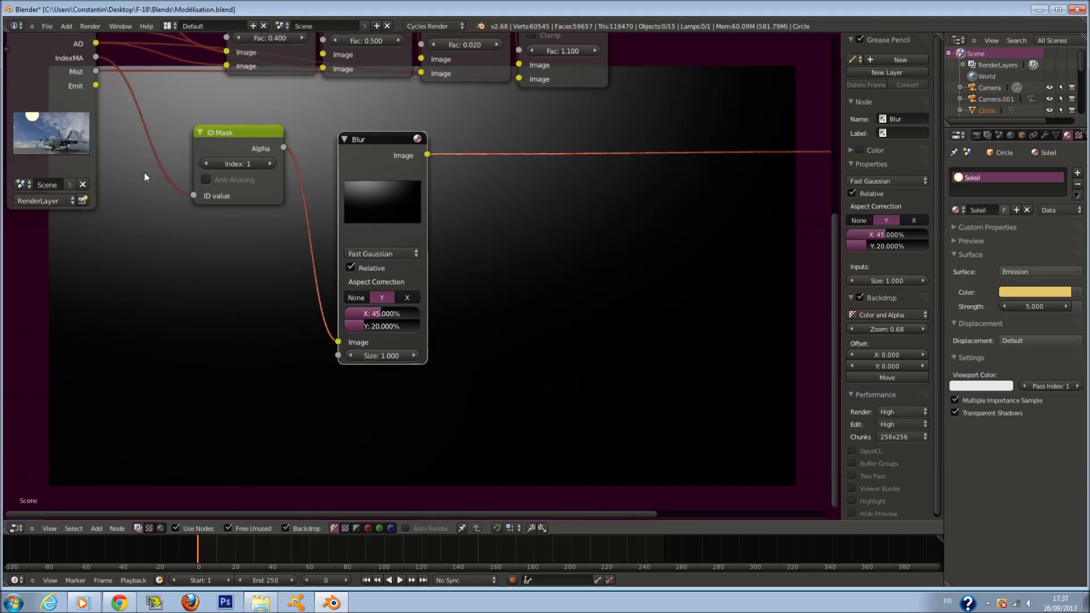
Step: Collapse the Blur node, place it just beside the ID Mask and deselect it
scroll(380, 226, down, 2)
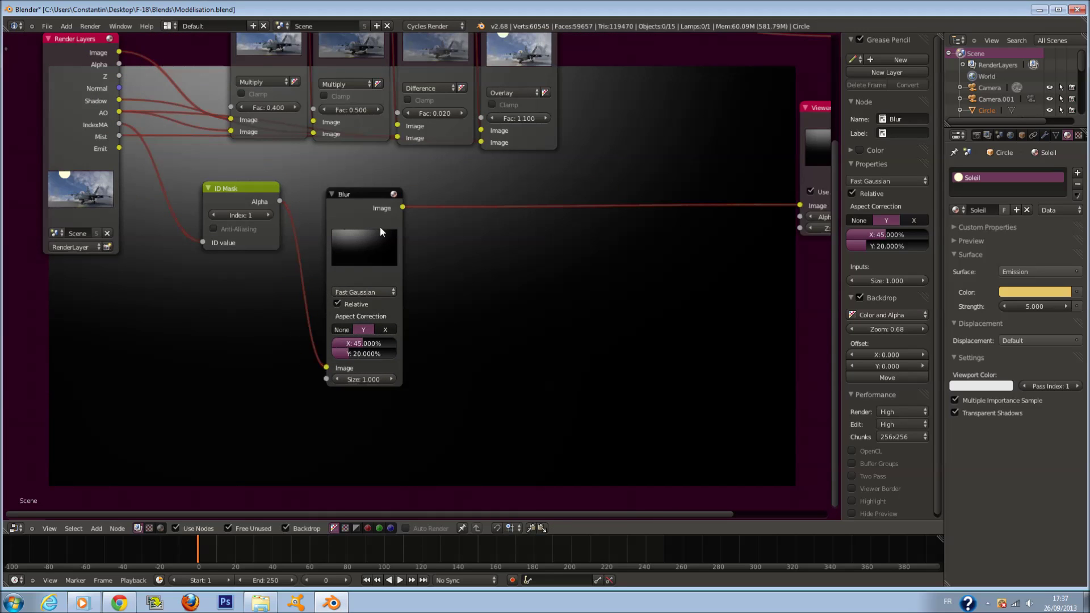
click(334, 194)
click(334, 193)
drag(335, 195, 330, 194)
click(326, 188)
key(a)
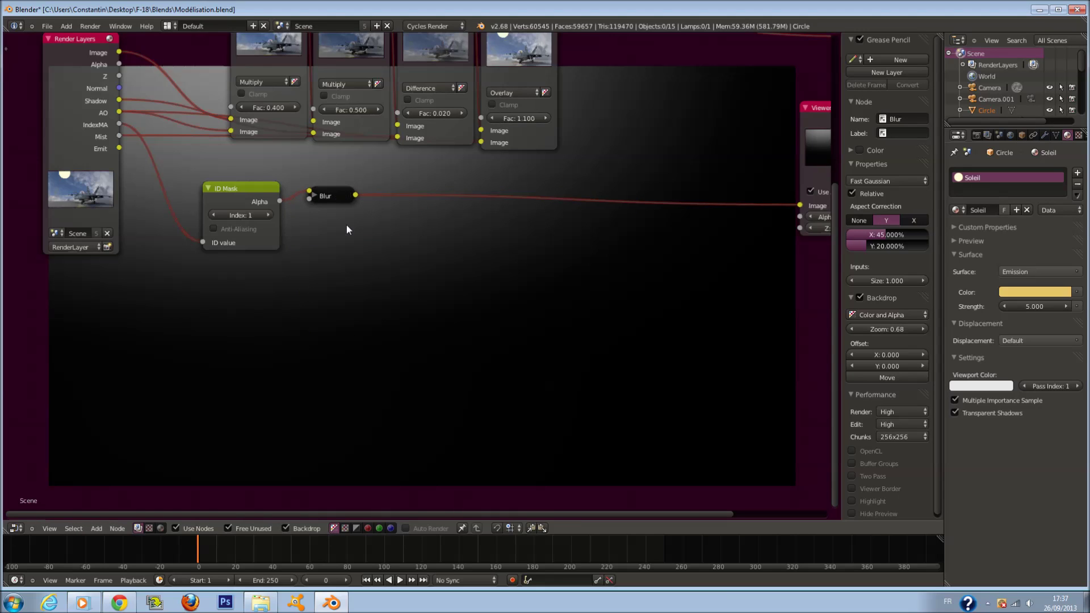
scroll(357, 242, up, 2)
key(shift+a)
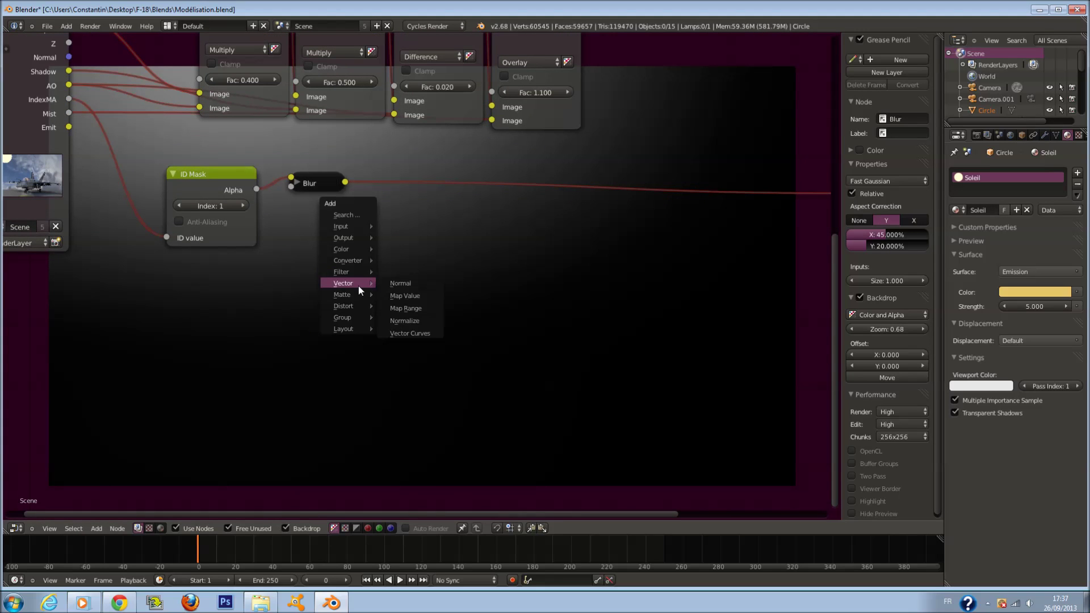
mouse_move(353, 304)
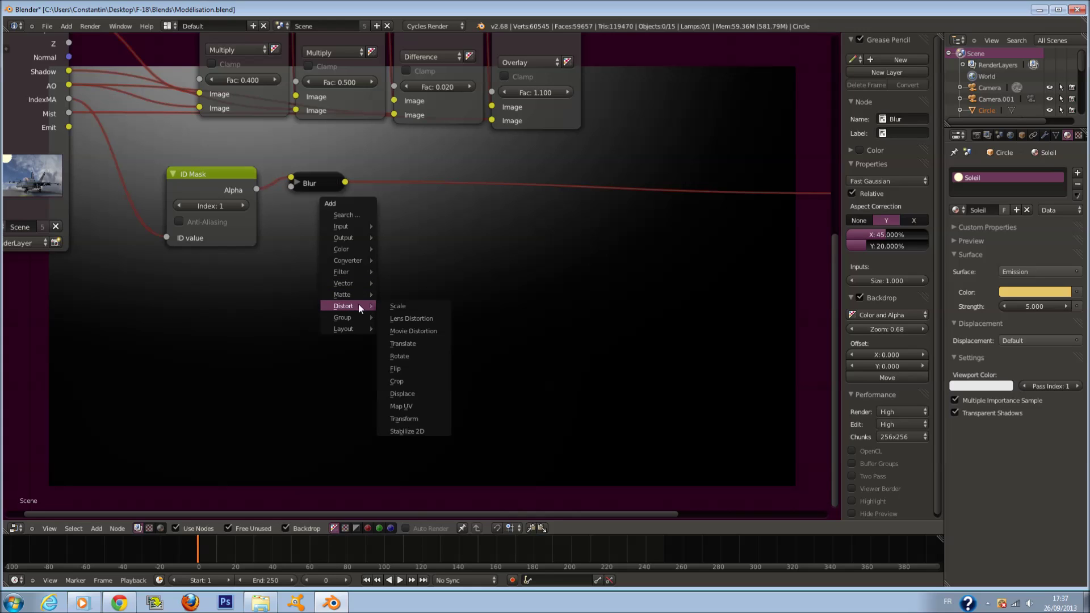
click(428, 331)
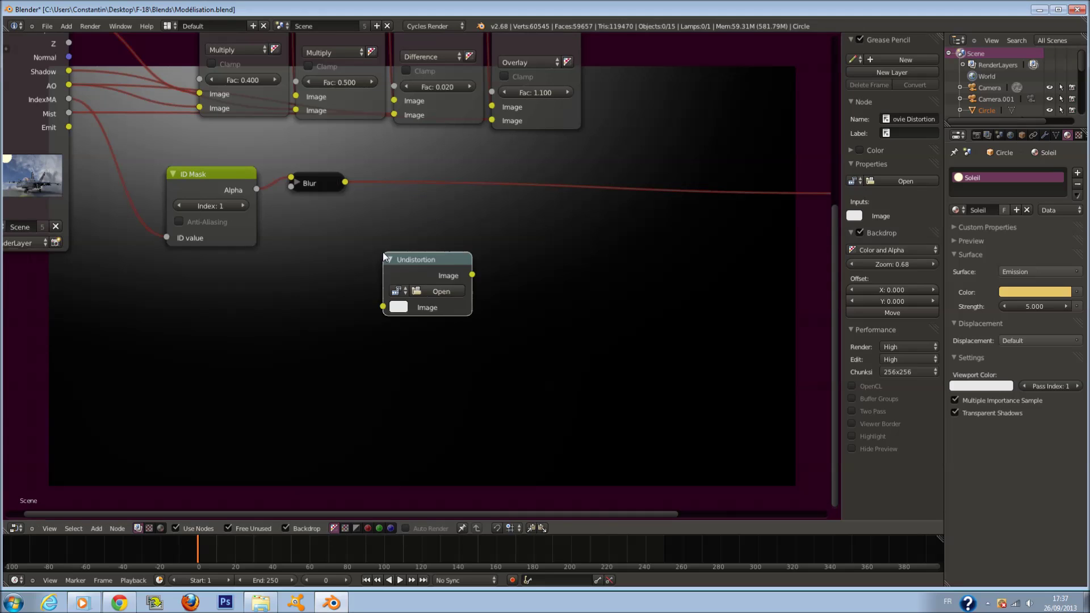
key(ctrl+z)
Step: Insert a Lens Distortion node between the Blur and the Viewer and raise its dispersion to 0.300
key(shift+a)
mouse_move(425, 261)
click(460, 276)
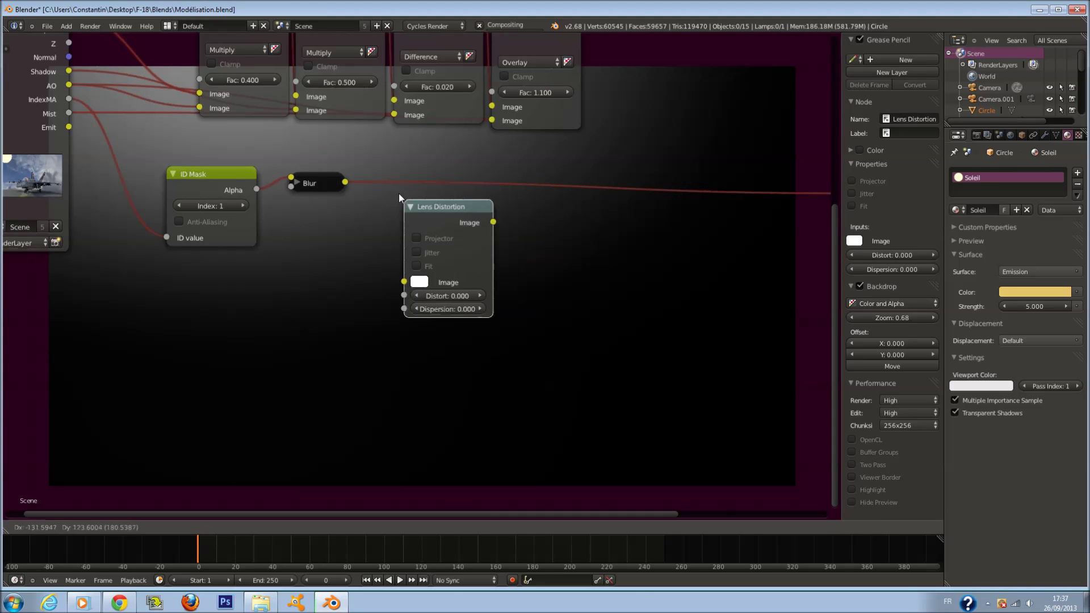
click(379, 178)
click(461, 290)
middle_drag(484, 287, 469, 143)
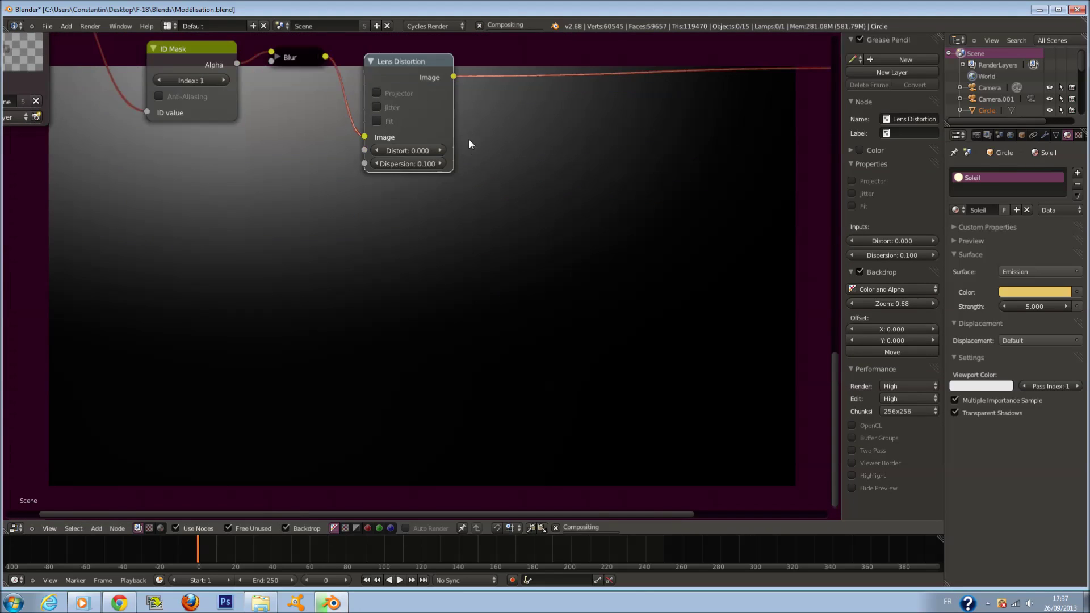
click(444, 161)
click(444, 161)
middle_drag(441, 137, 427, 77)
middle_drag(424, 53, 424, 230)
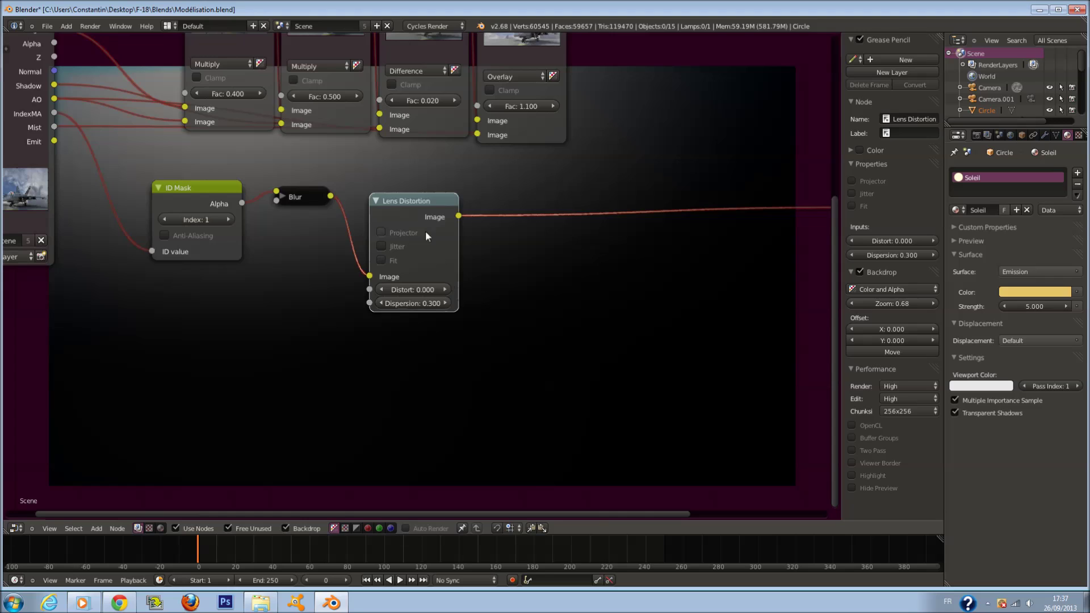
Step: Delete the Lens Distortion node and reconnect the Blur's output to the Viewer's Image input
key(x)
scroll(421, 217, down, 1)
drag(349, 212, 760, 221)
scroll(323, 268, up, 2)
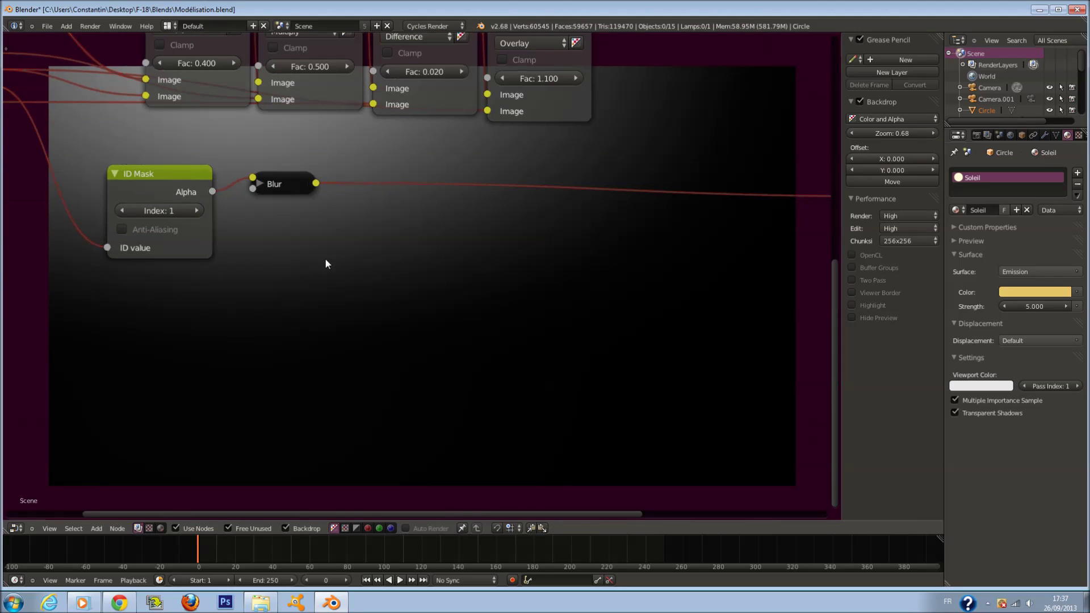
Step: Add a Glare node beneath the collapsed Blur node
key(shift+a)
mouse_move(331, 262)
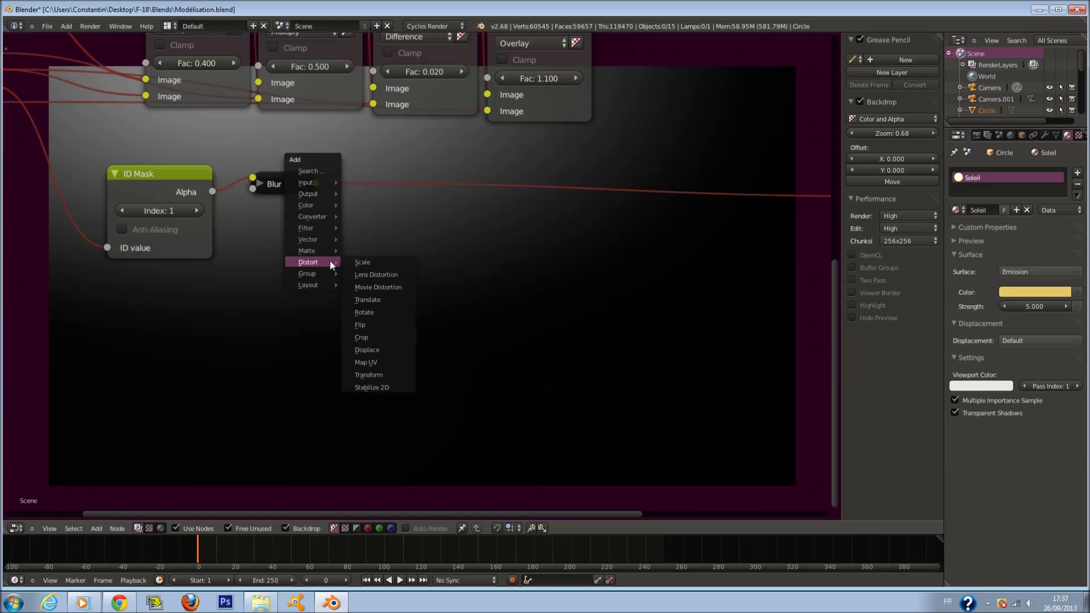
mouse_move(313, 226)
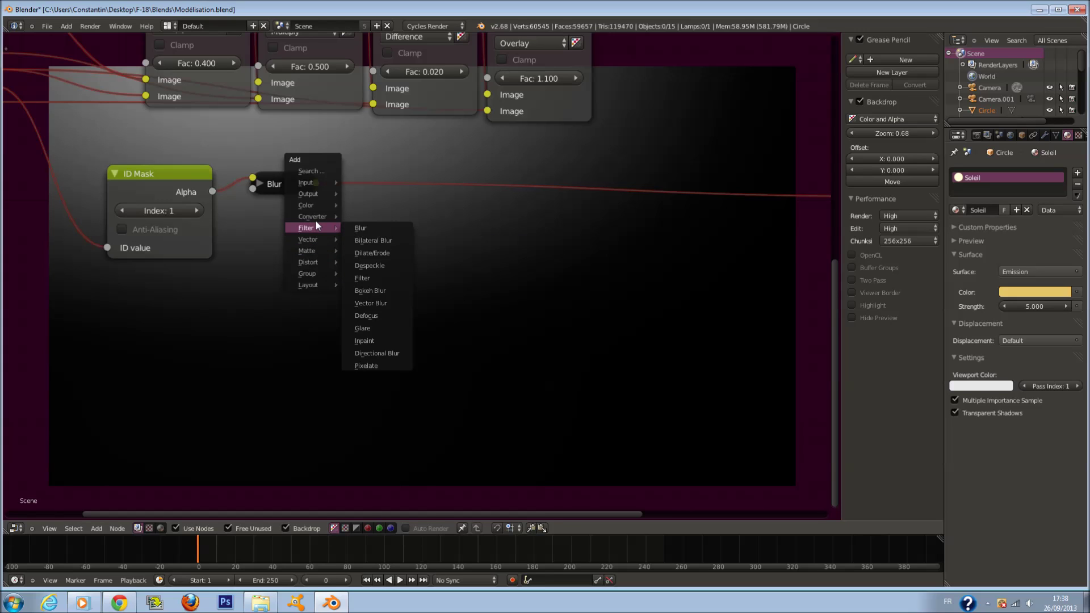
click(392, 327)
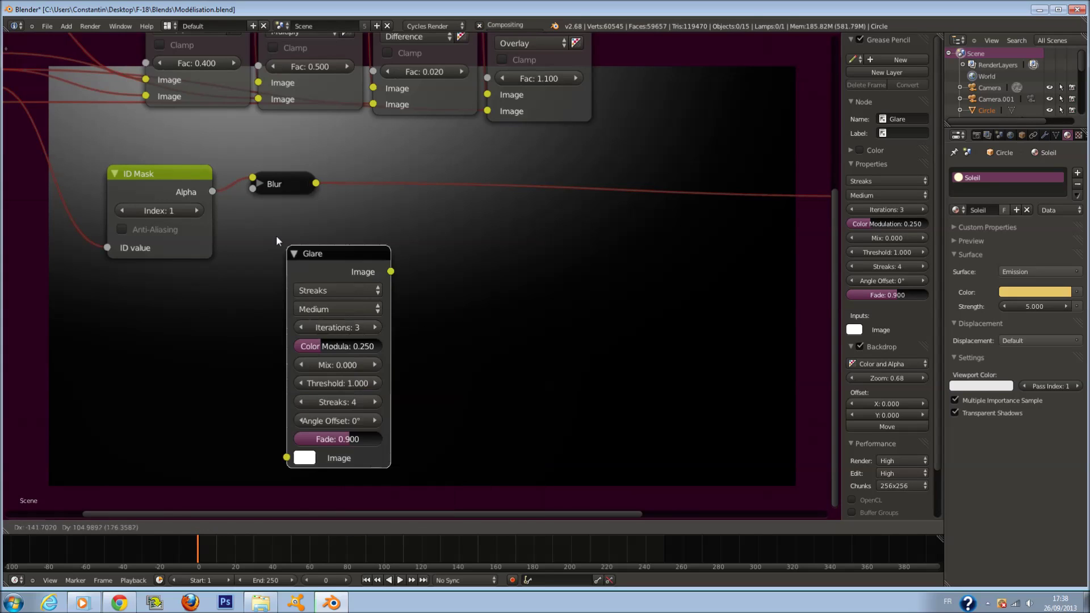
click(268, 225)
Step: Connect the ID Mask's Alpha output to the Glare's Image input and the Glare's output to the Viewer's Image input
drag(213, 191, 260, 439)
scroll(383, 345, down, 2)
drag(389, 263, 774, 221)
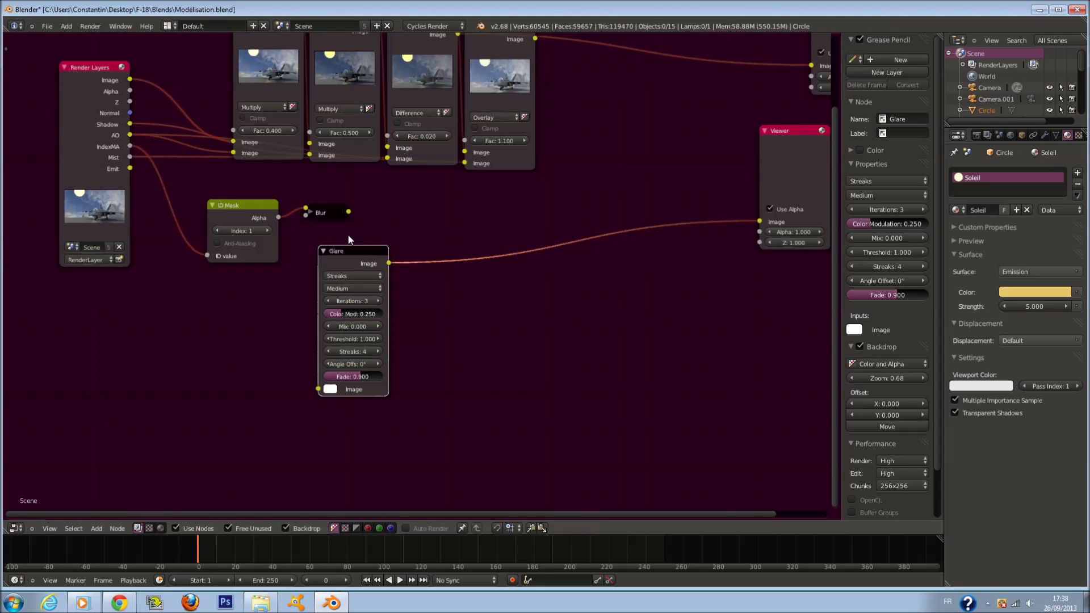
drag(278, 218, 318, 389)
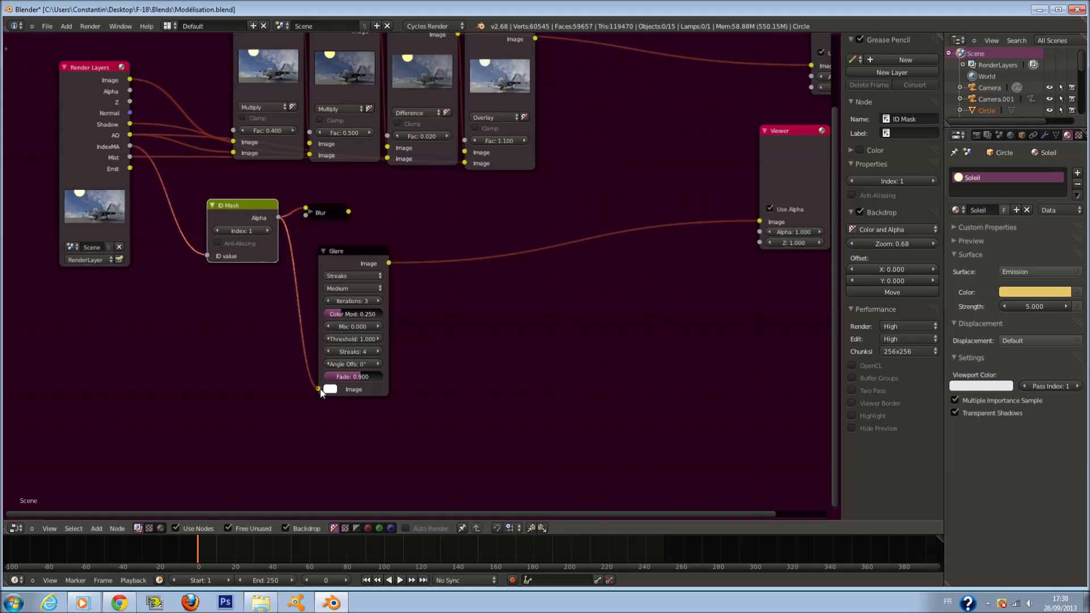
Step: Lower the Glare node's threshold to 0.000
scroll(458, 343, up, 1)
scroll(457, 338, up, 1)
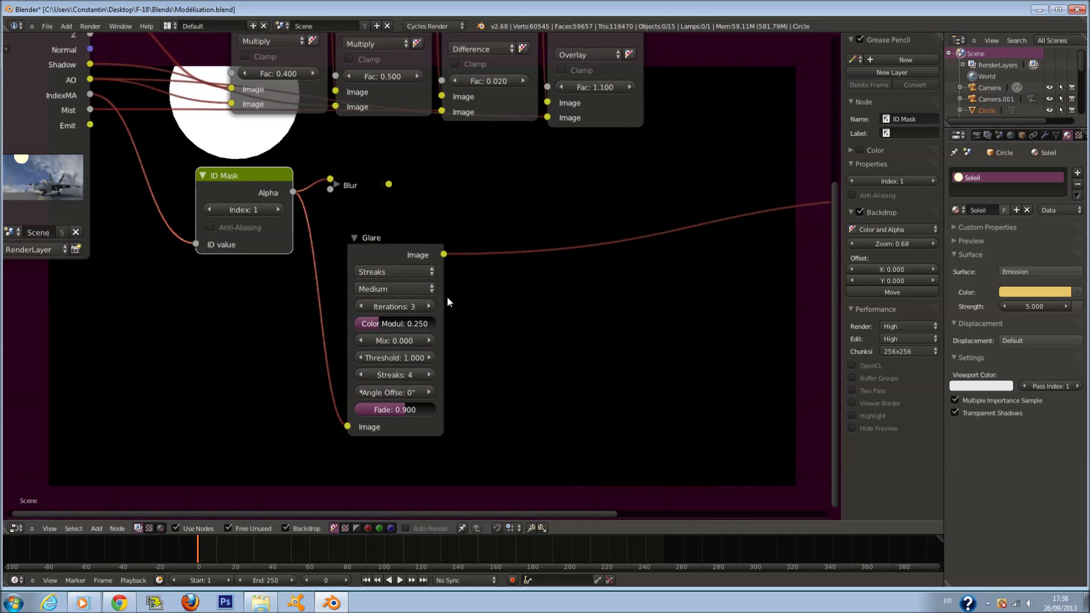
scroll(447, 295, up, 1)
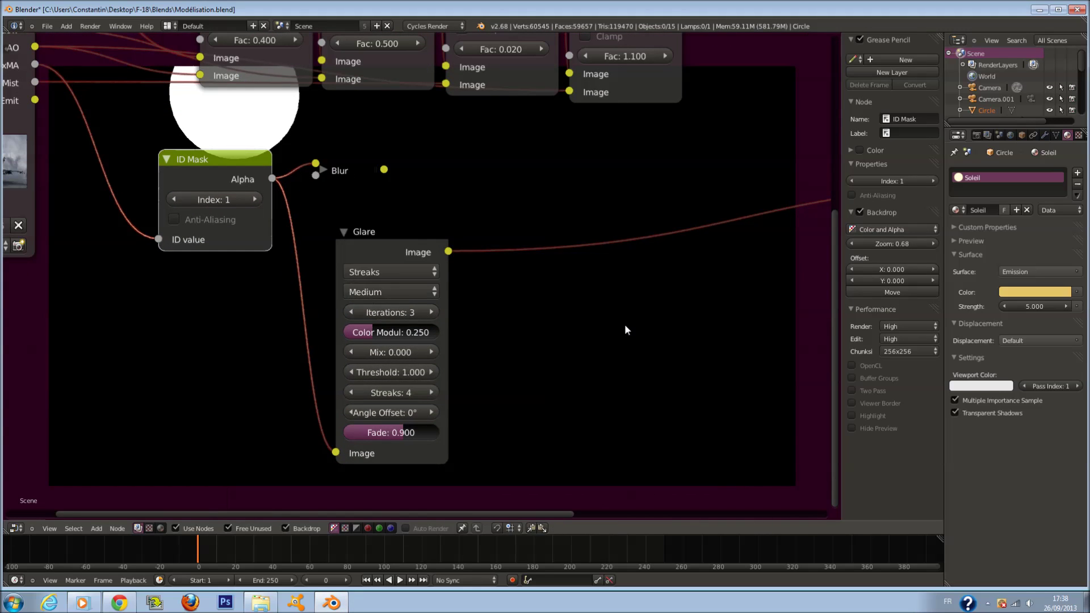
drag(430, 373, 214, 369)
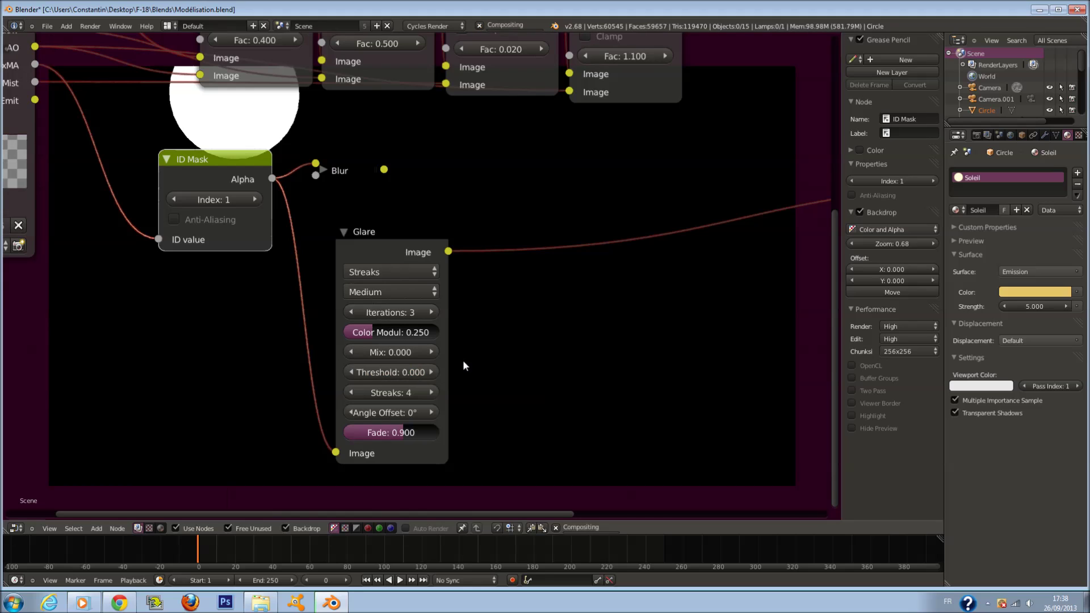
Step: Set the Glare node's quality to Low and its fade to 0.920
shift+scroll(398, 332, down, 4)
drag(419, 377, 482, 377)
middle_drag(482, 377, 550, 279)
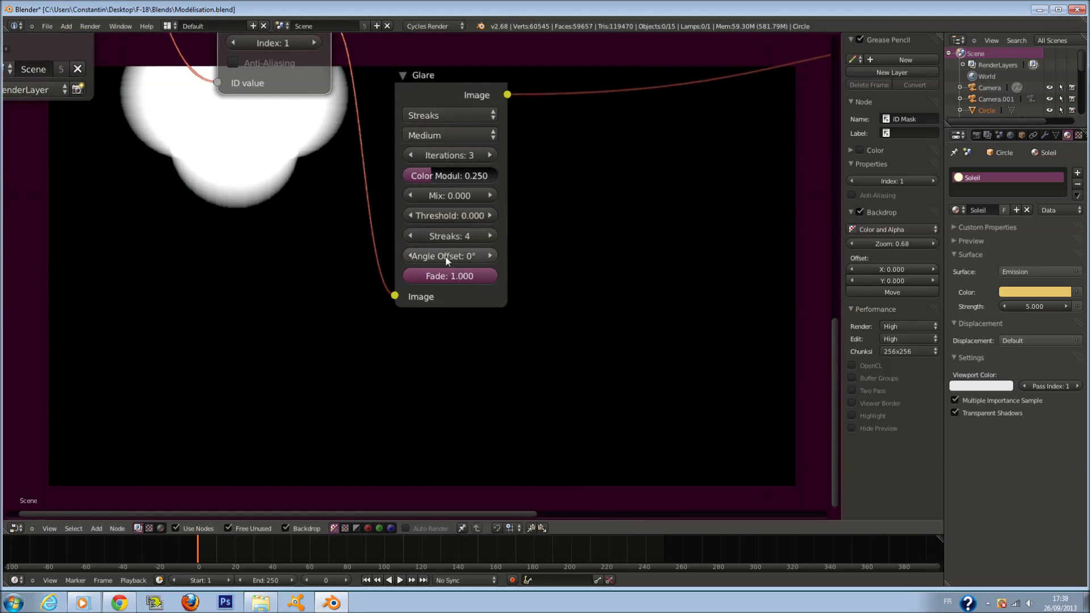
click(458, 137)
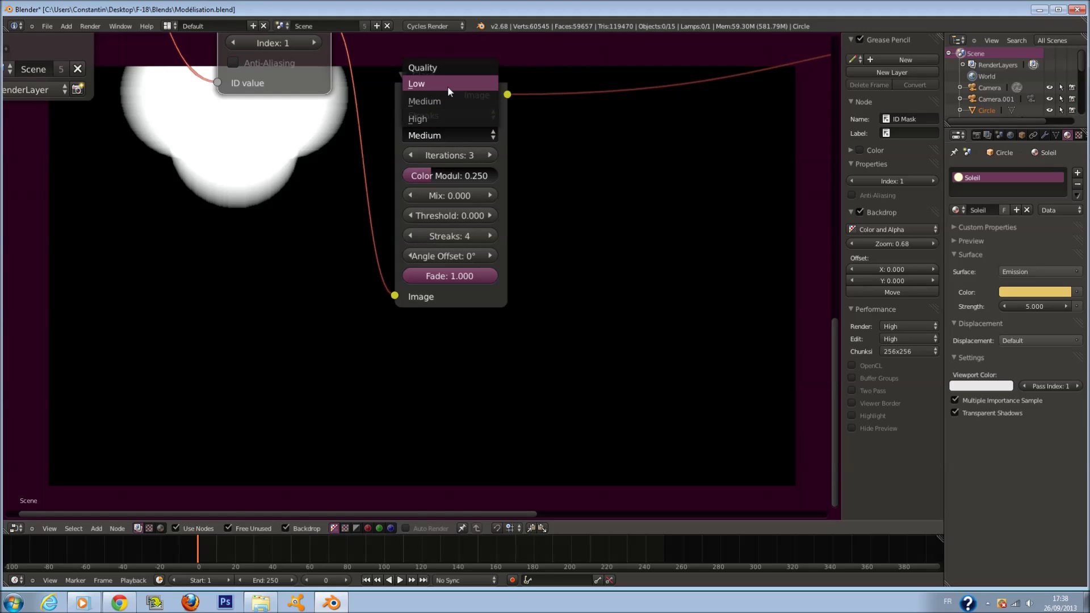
click(448, 87)
drag(492, 274, 468, 279)
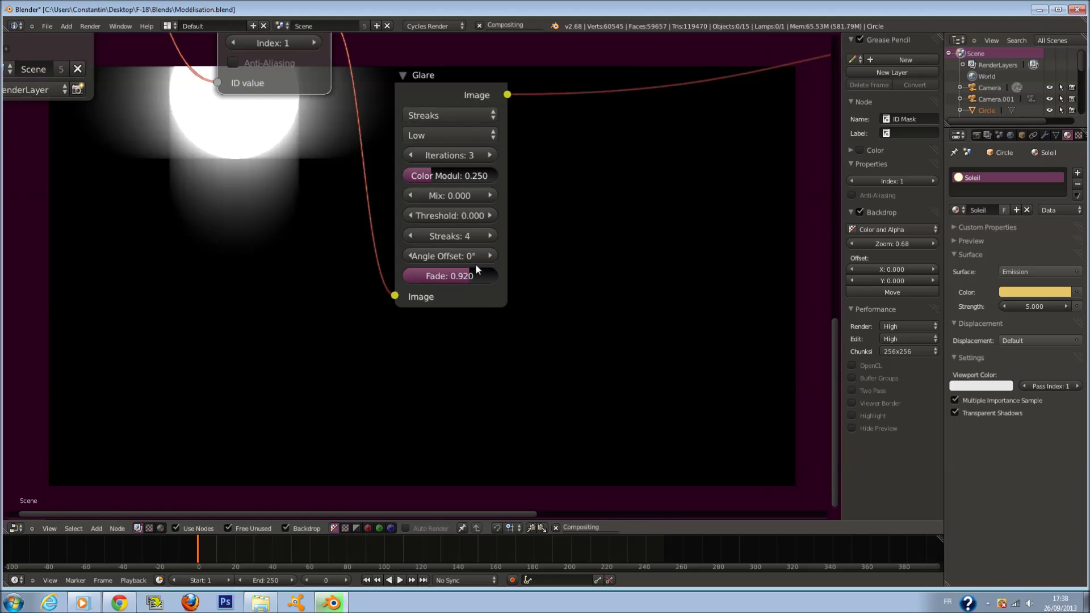
Step: Set the Glare node to 6 streaks with fade 0.907, color modulation 0.377 and mix 0.100
click(491, 236)
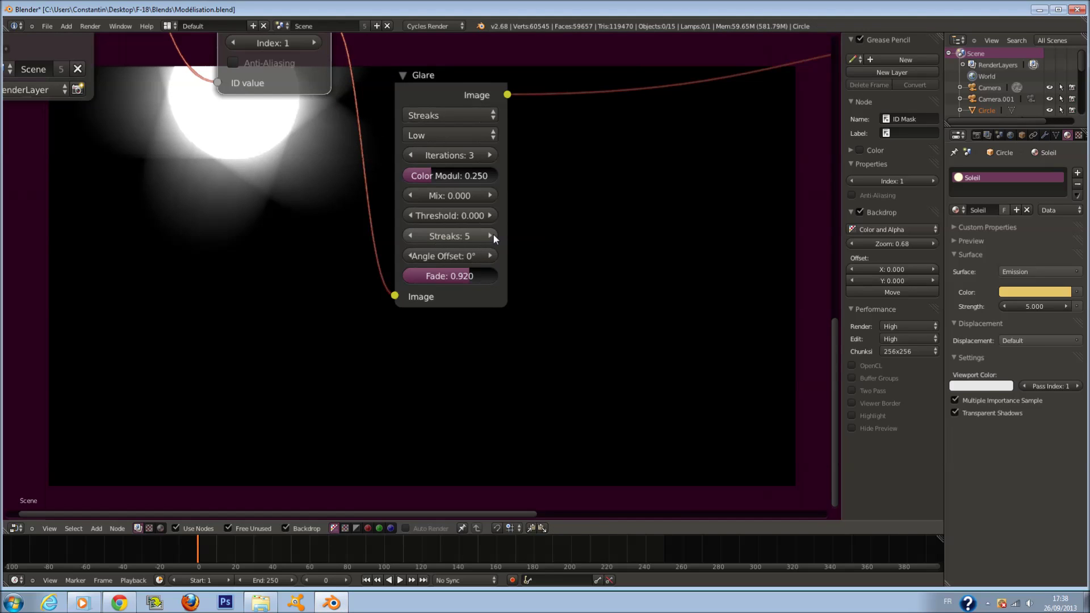
click(492, 235)
drag(469, 275, 456, 275)
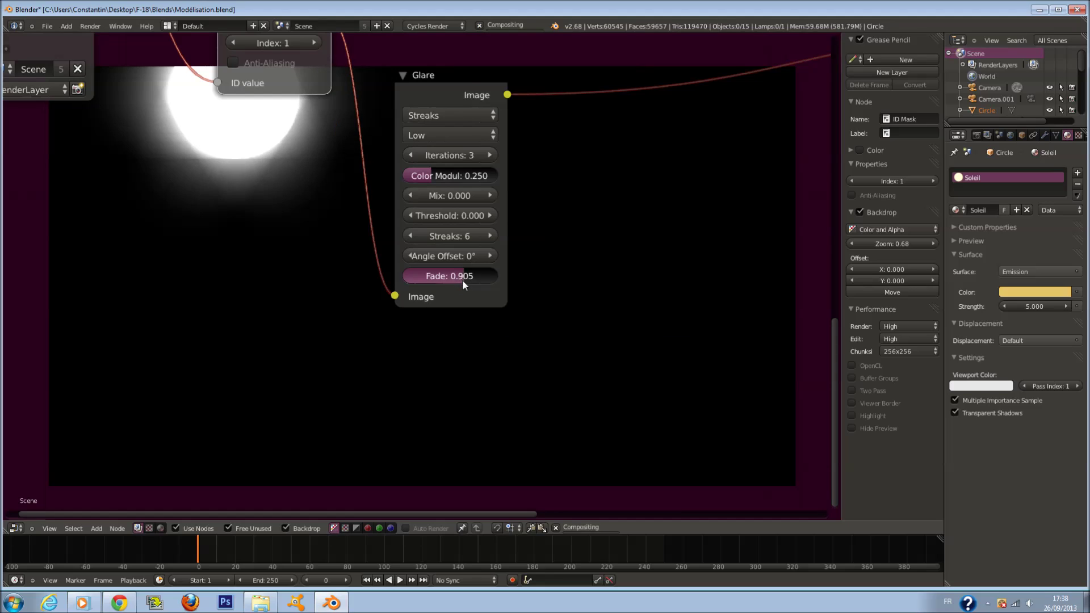
drag(441, 176, 446, 178)
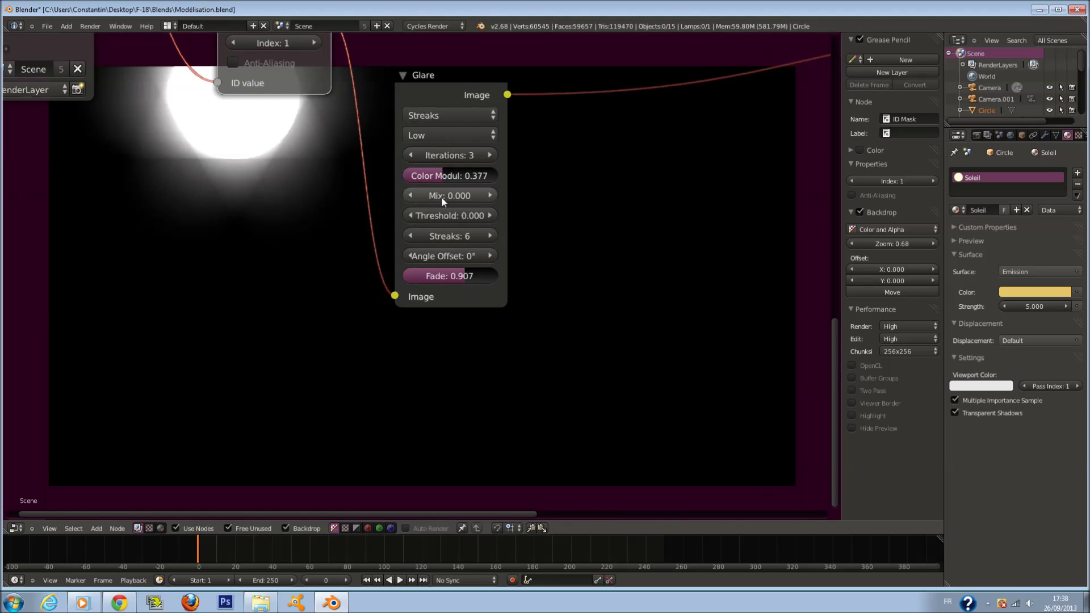
click(489, 196)
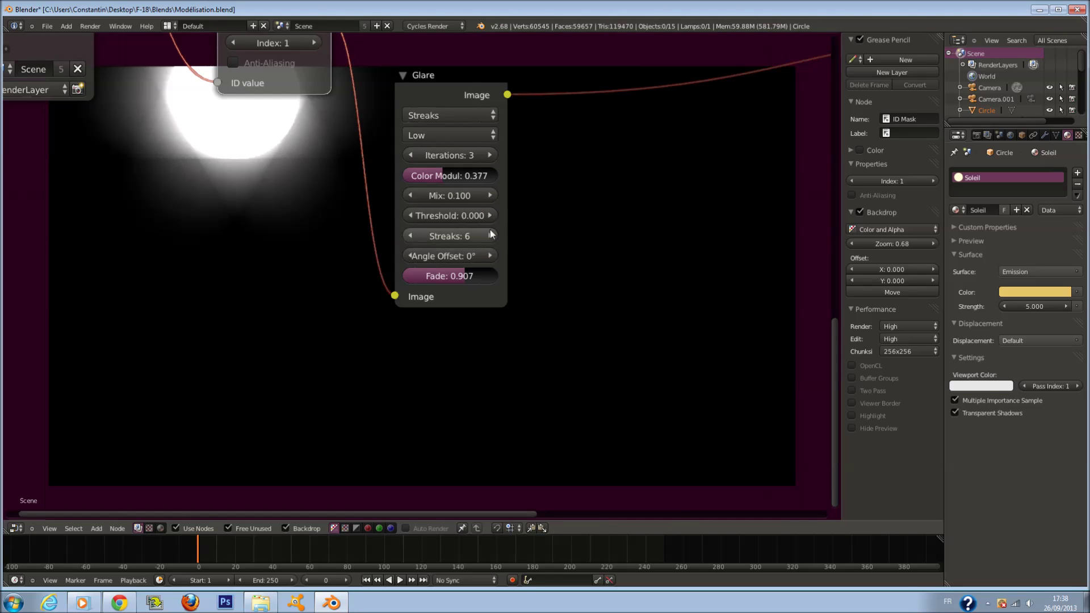
Step: Try the High quality setting on the Glare node and return it to Low
click(459, 136)
click(450, 119)
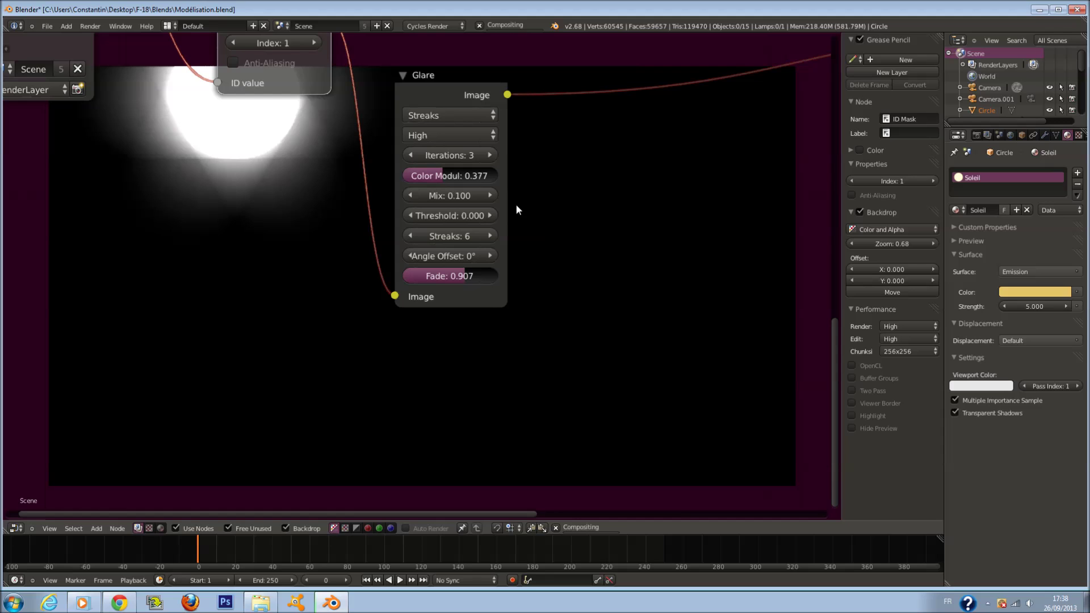
click(468, 145)
click(464, 82)
Step: Collapse the Glare node and place it directly beneath the Blur node
scroll(520, 148, down, 1)
middle_drag(520, 148, 517, 197)
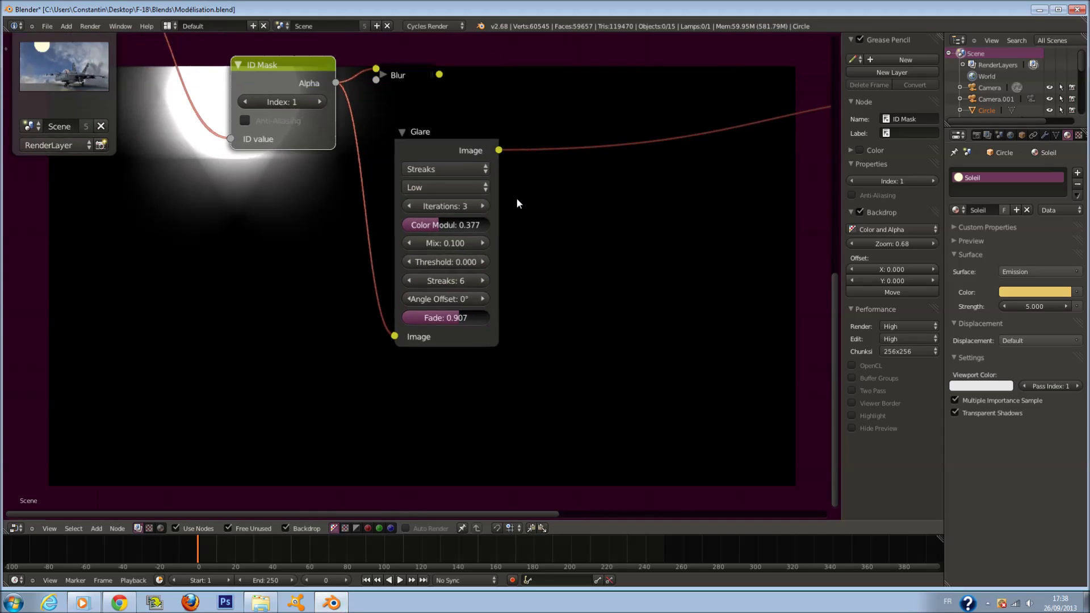
scroll(513, 199, up, 1)
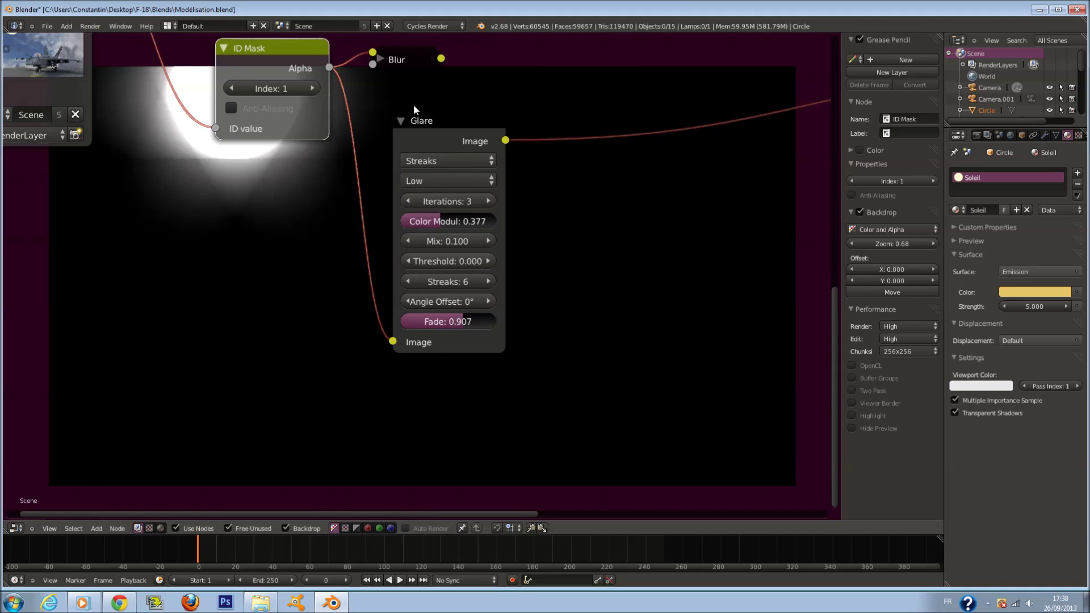
click(401, 120)
drag(404, 117, 377, 119)
Step: Insert a Lens Distortion node between the ID Mask and Glare nodes and set its dispersion to 0.100
key(shift+a)
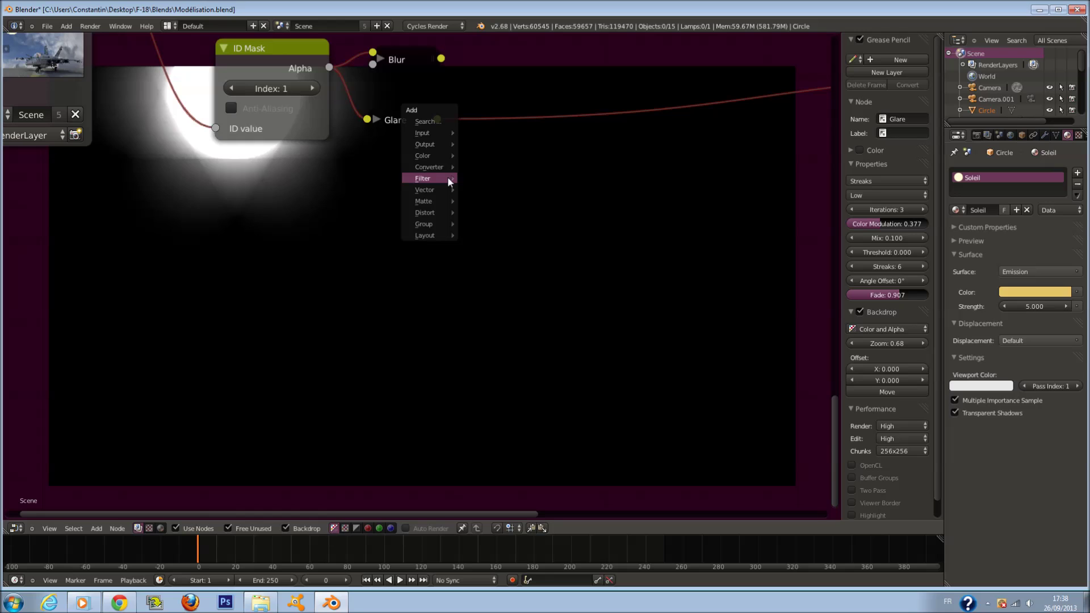
mouse_move(439, 201)
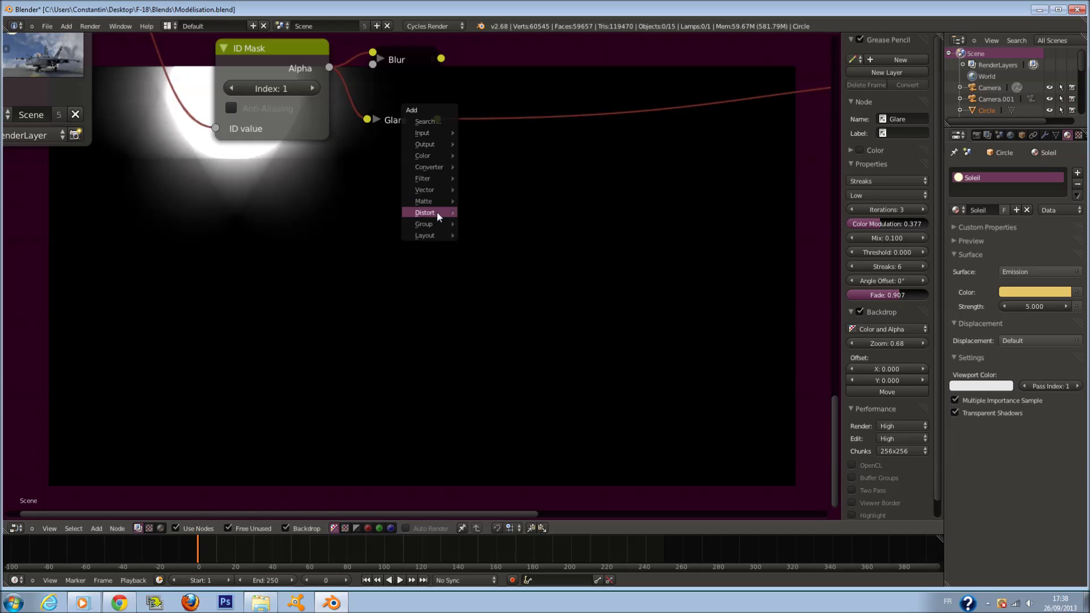
click(487, 224)
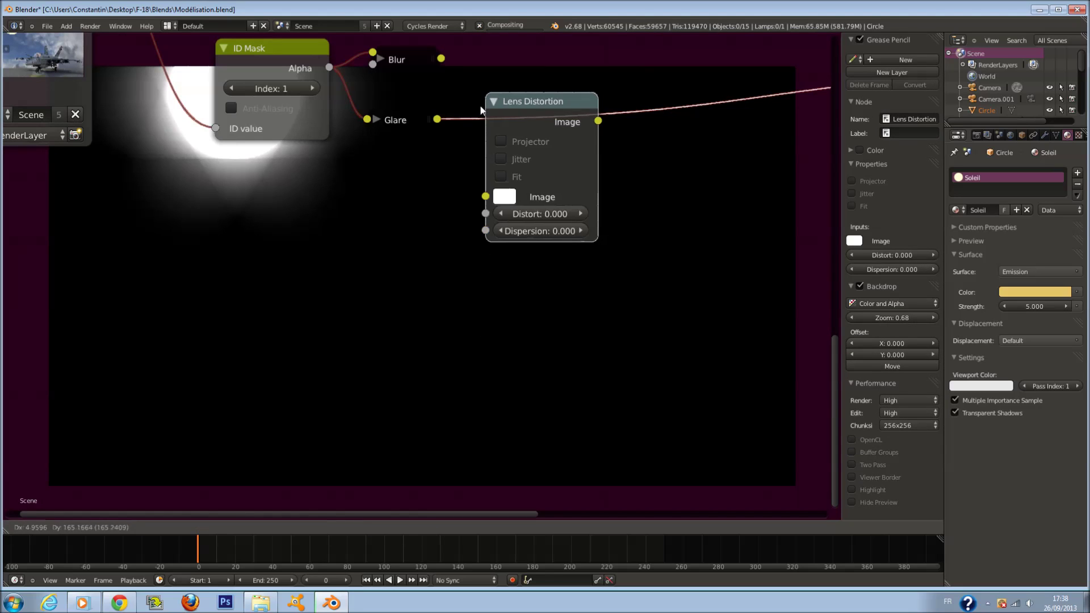
click(377, 172)
drag(396, 118, 582, 135)
drag(439, 181, 460, 109)
click(490, 246)
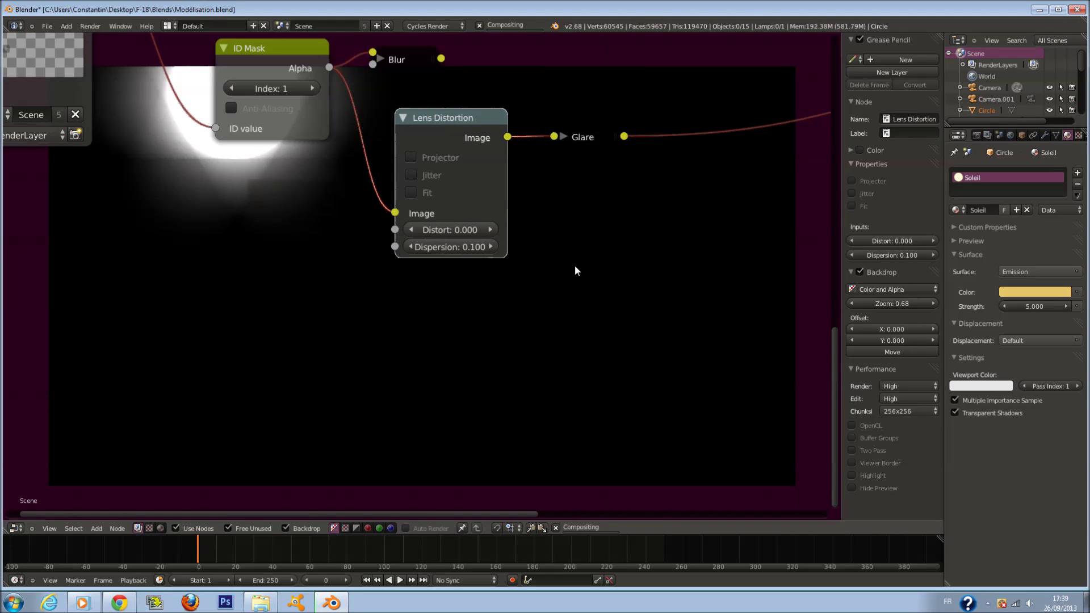
Step: Save the project, overwriting Modélisation.blend
middle_drag(575, 265, 503, 265)
scroll(508, 264, down, 1)
middle_drag(475, 148, 403, 230)
key(ctrl+s)
click(211, 190)
Step: Collapse the Lens Distortion node beneath the Blur node and place the Glare node right beside it
scroll(403, 231, up, 1)
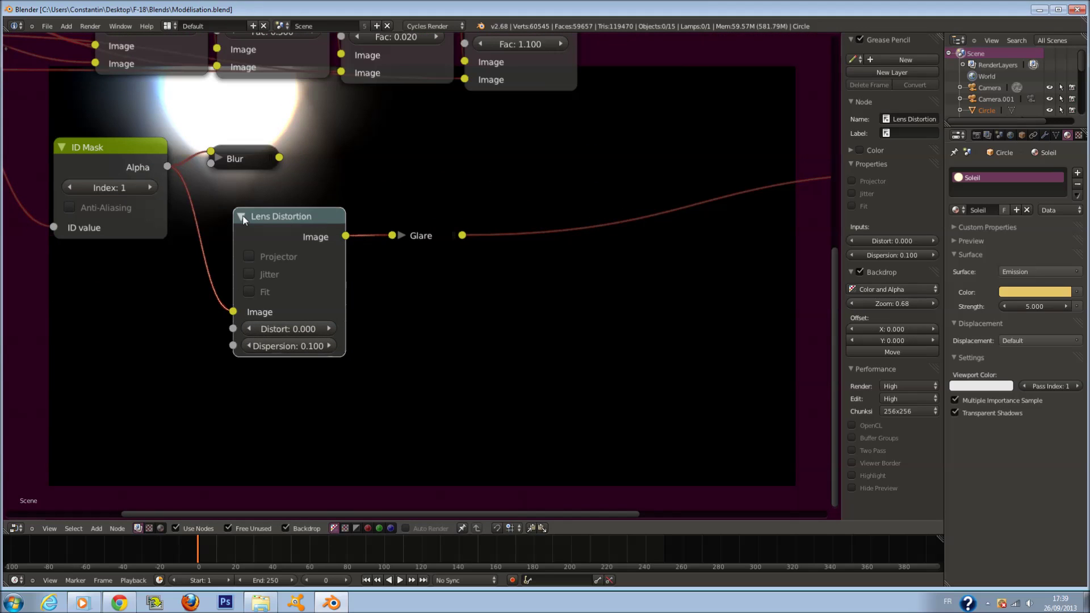
click(243, 218)
drag(240, 214, 226, 210)
drag(425, 236, 316, 218)
Step: Add a Mix node after Glare, move Glare beneath Lens Distortion, and connect Blur's output to the Mix node's first Image input
middle_drag(391, 248, 391, 275)
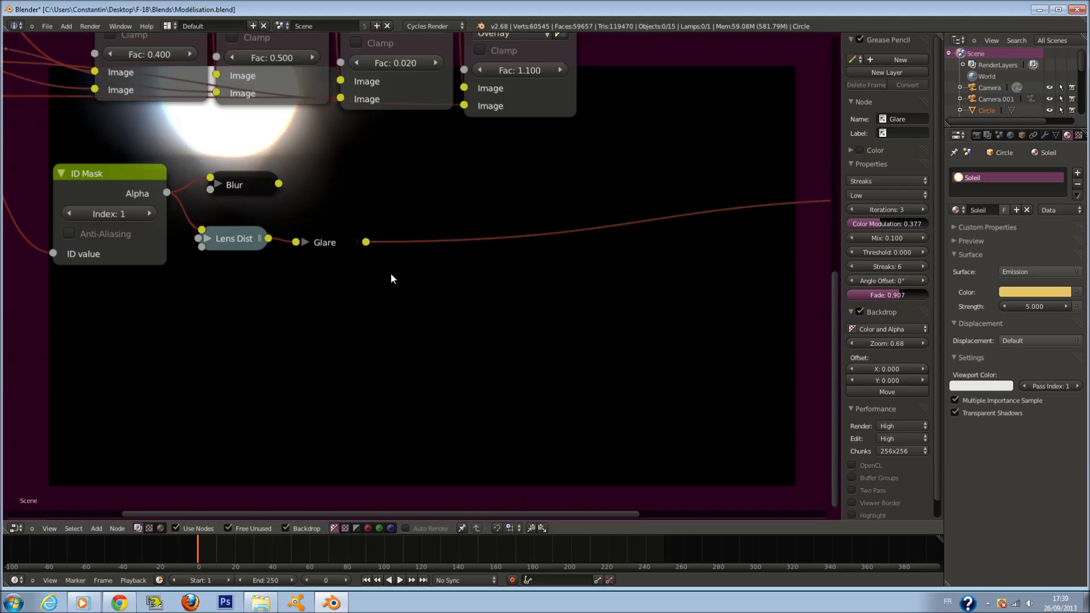
key(shift+a)
mouse_move(383, 218)
click(425, 219)
drag(321, 246, 222, 291)
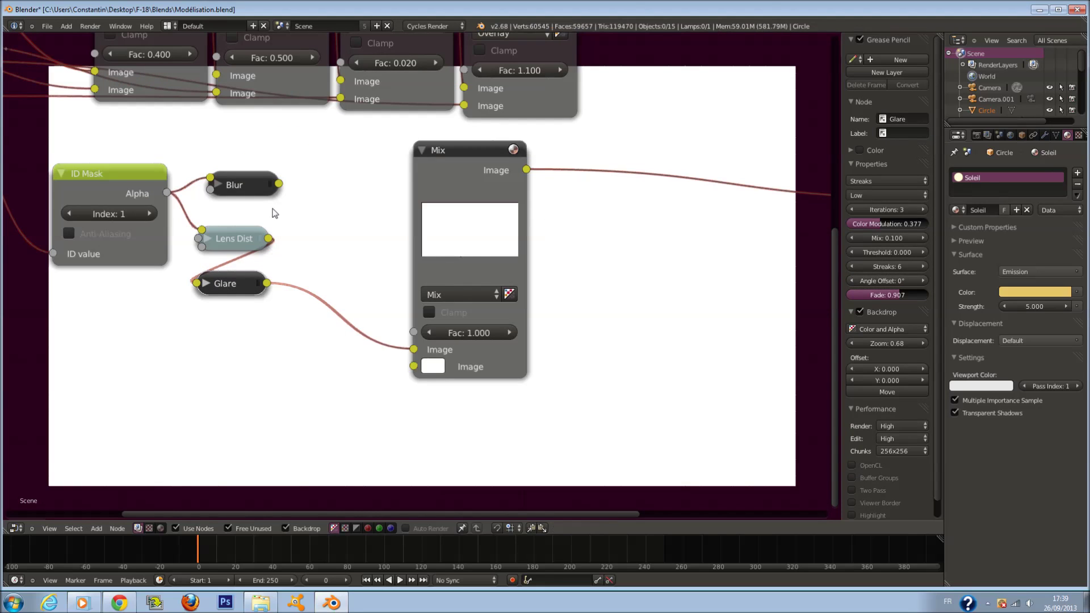
drag(279, 183, 413, 349)
Step: Set the Mix node's blend mode to Add and collapse it beside the Blur and Glare nodes
click(442, 295)
click(455, 328)
drag(459, 245, 417, 229)
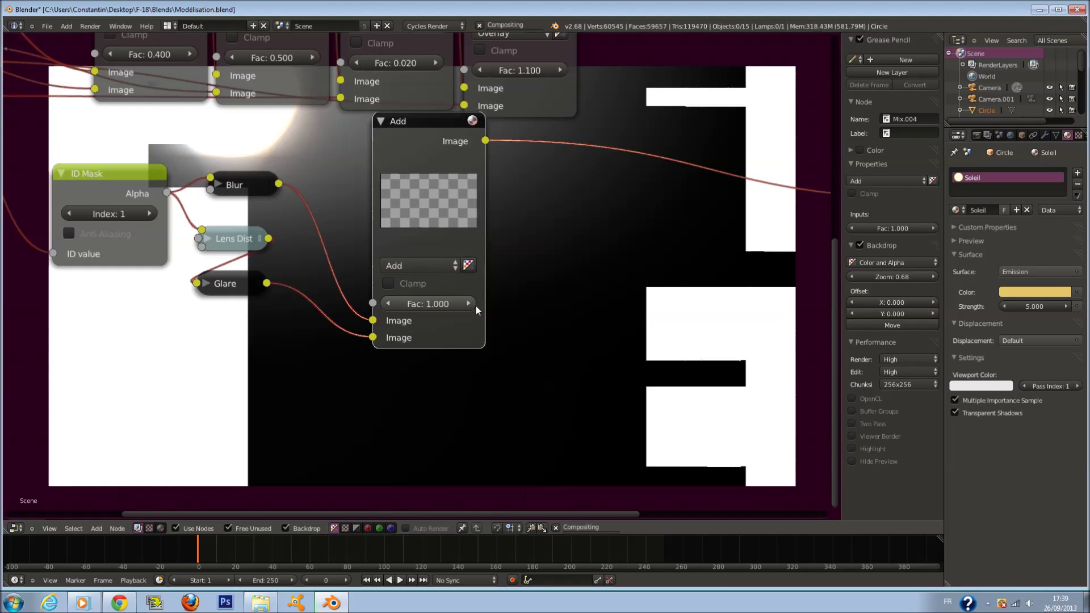
middle_drag(475, 304, 456, 141)
middle_drag(343, 282, 456, 411)
click(482, 47)
drag(482, 47, 406, 162)
Step: Insert an RGB Curves node on the link between the Add node and the Viewer
key(shift+a)
mouse_move(472, 234)
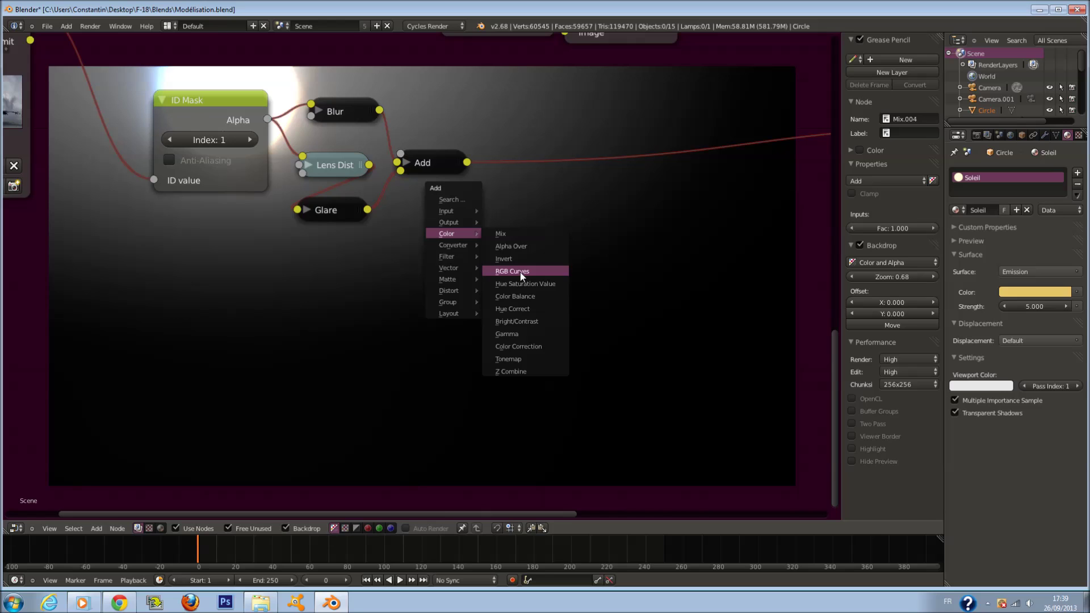
click(521, 272)
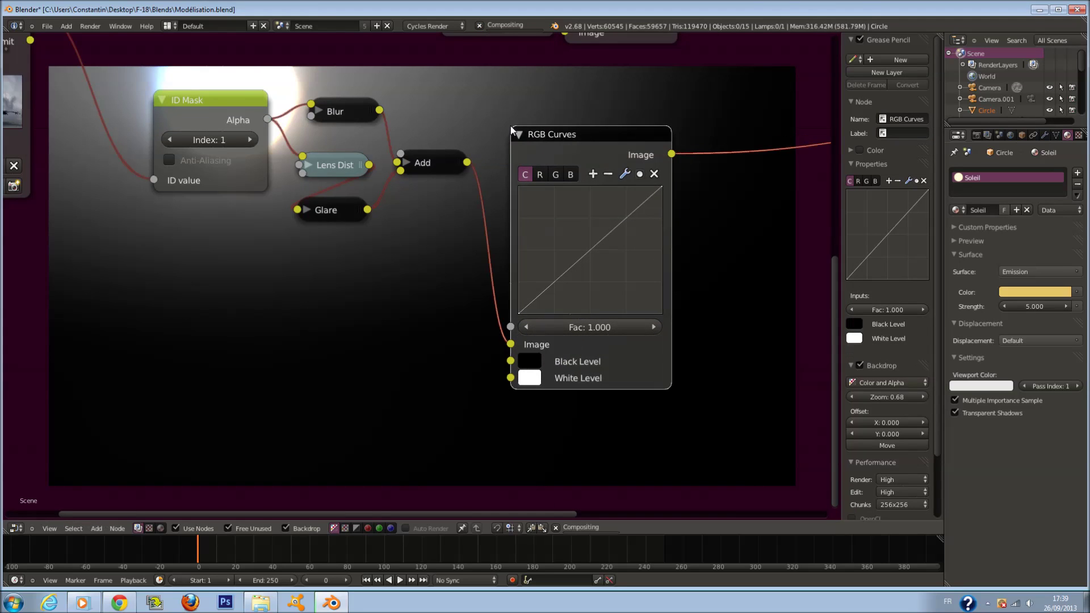
click(517, 113)
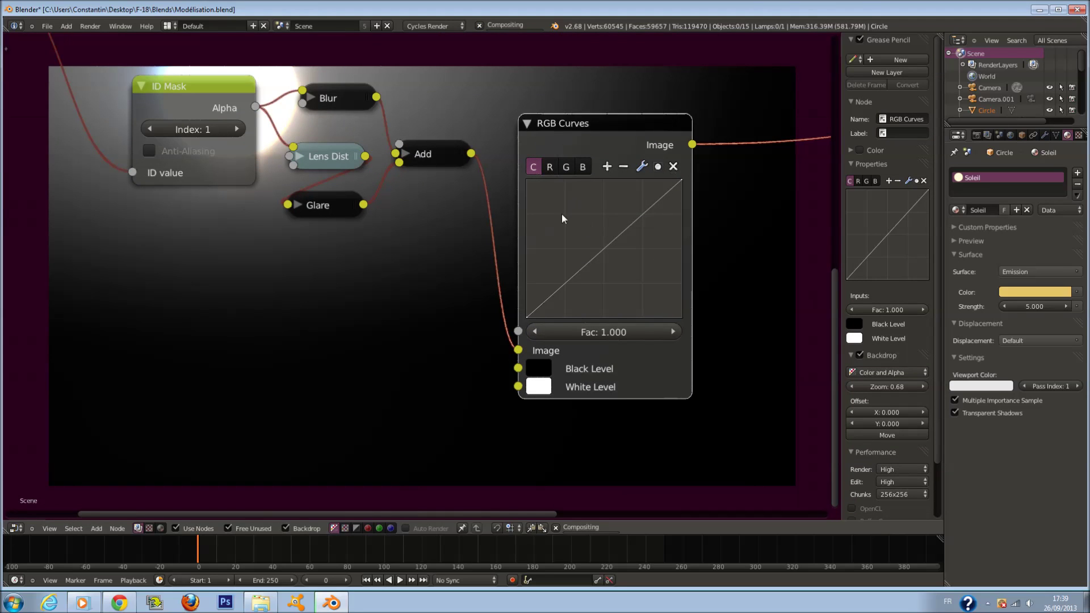
Step: Raise the red channel of the RGB Curves node with a point at X 0.22778, Y 0.30000
click(557, 281)
click(565, 170)
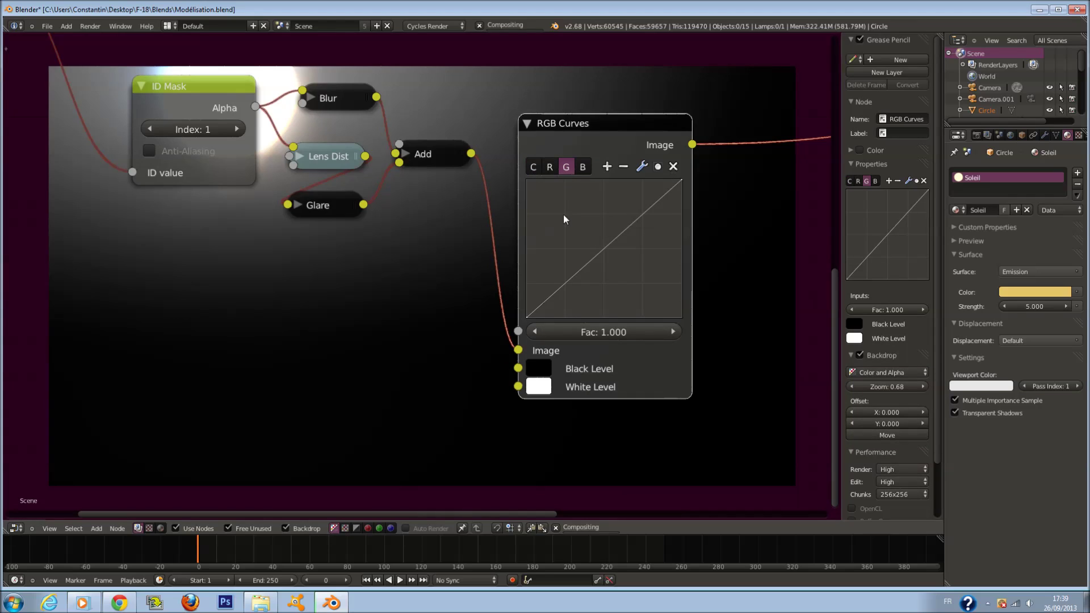
click(549, 166)
click(567, 281)
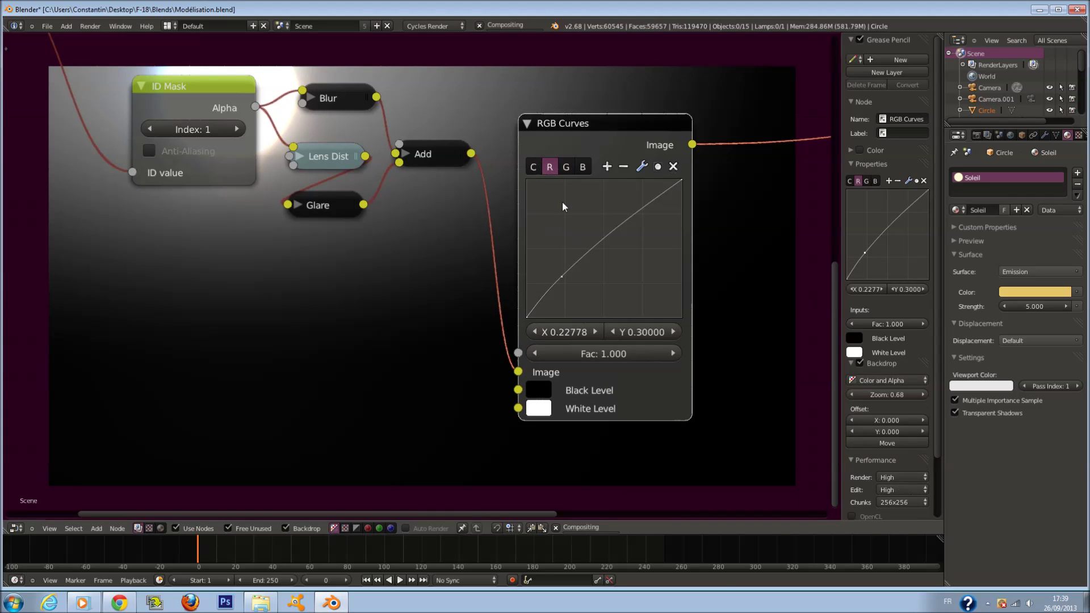
Step: Lower the blue channel of the RGB Curves node with a point at X 0.71667, Y 0.58750
click(567, 167)
click(583, 166)
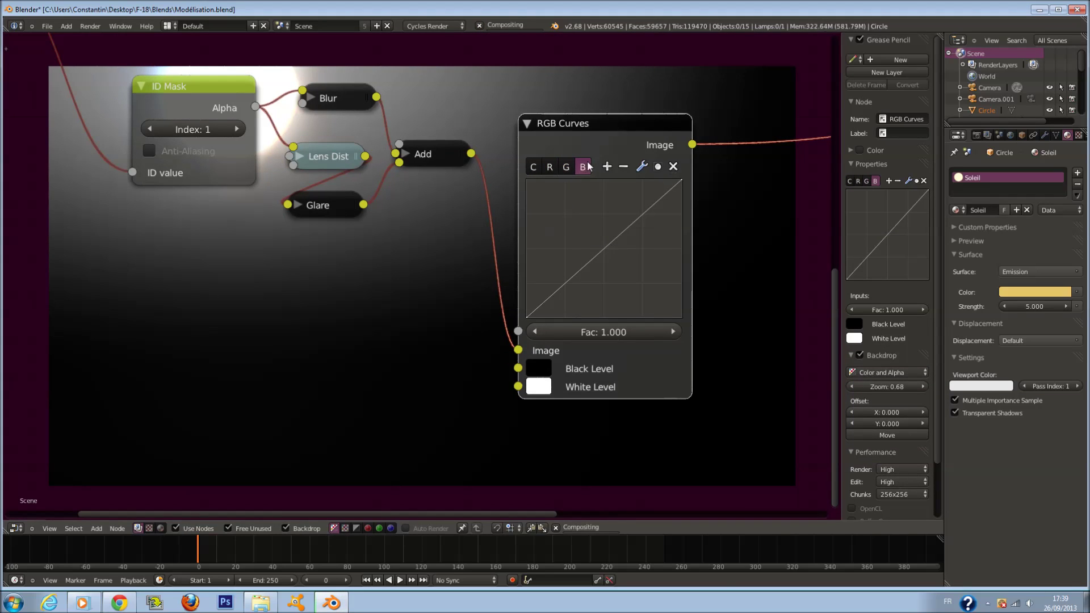
click(626, 224)
drag(623, 226, 631, 229)
middle_drag(631, 230, 621, 155)
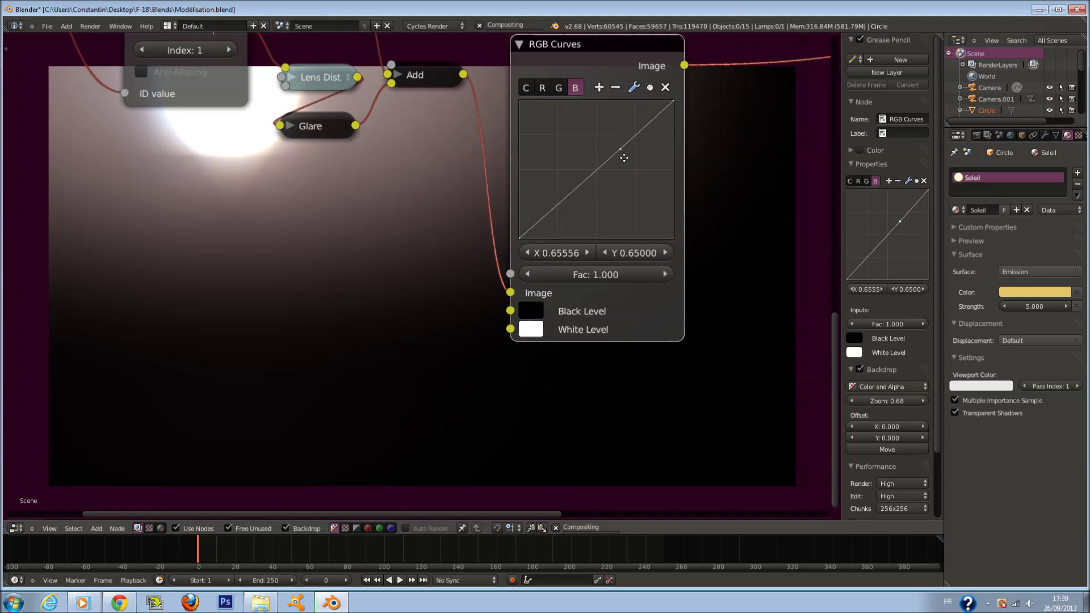
drag(619, 151, 634, 164)
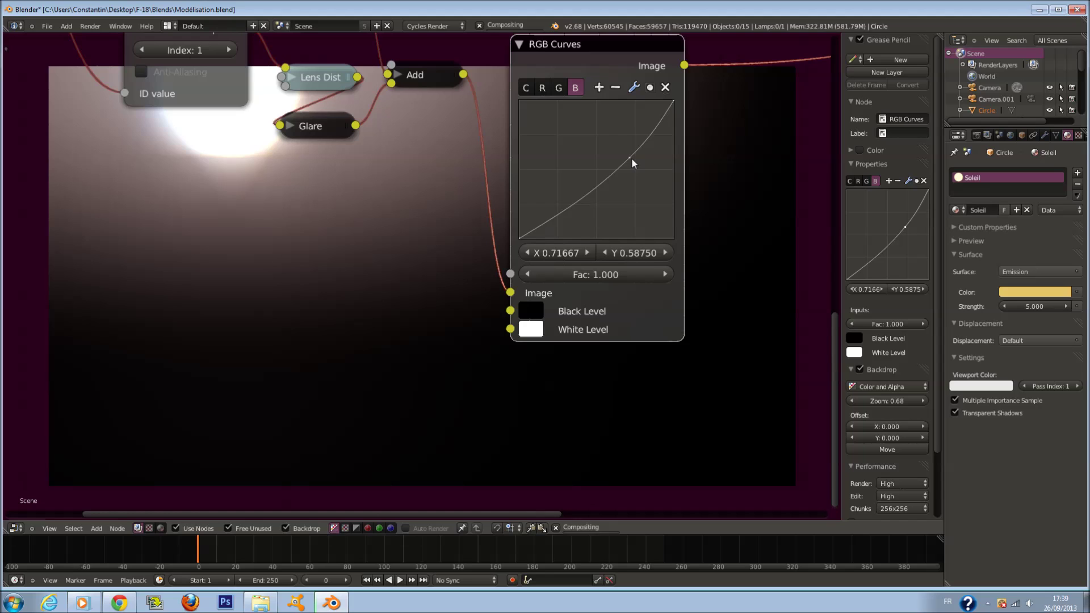
Step: Collapse the RGB Curves node and arrange the sun effect nodes compactly, with RGB Curves beneath the Add node
middle_drag(596, 101, 574, 201)
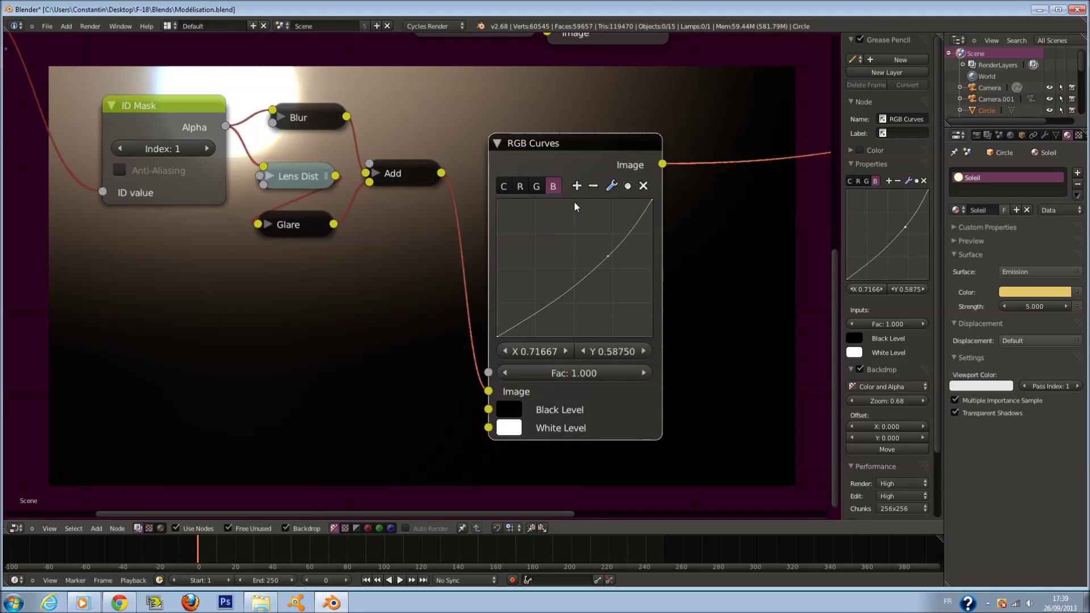
click(495, 143)
middle_drag(394, 291, 382, 358)
scroll(386, 352, up, 2)
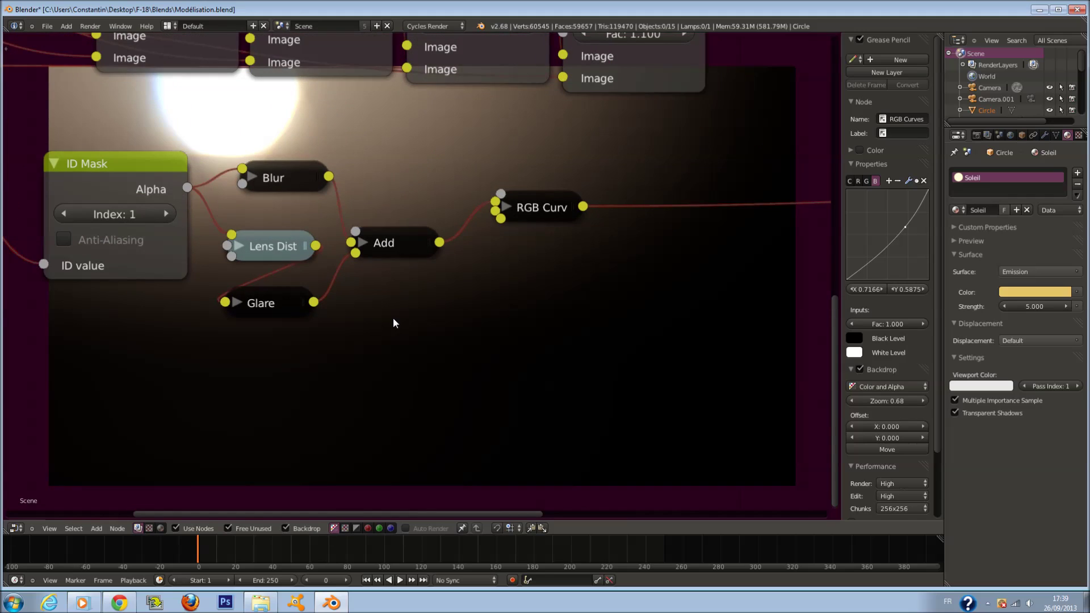
key(shift+a)
scroll(318, 285, down, 2)
mouse_move(309, 294)
mouse_down()
mouse_move(318, 291)
mouse_move(309, 294)
mouse_up()
drag(295, 192, 279, 209)
drag(497, 215, 380, 285)
Step: Duplicate the Glare node below the original and connect the copy between the ID Mask's Alpha output and the Viewer's Image input
click(295, 293)
key(shift+d)
click(295, 339)
drag(252, 293, 255, 343)
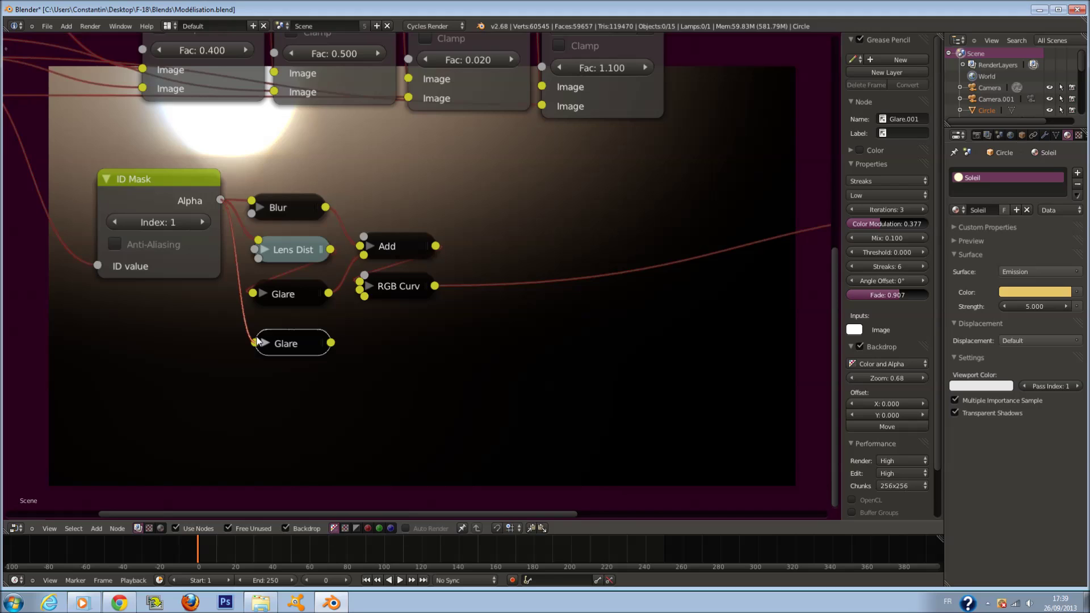
scroll(359, 322, down, 3)
drag(367, 313, 784, 234)
scroll(355, 314, up, 3)
scroll(356, 314, up, 1)
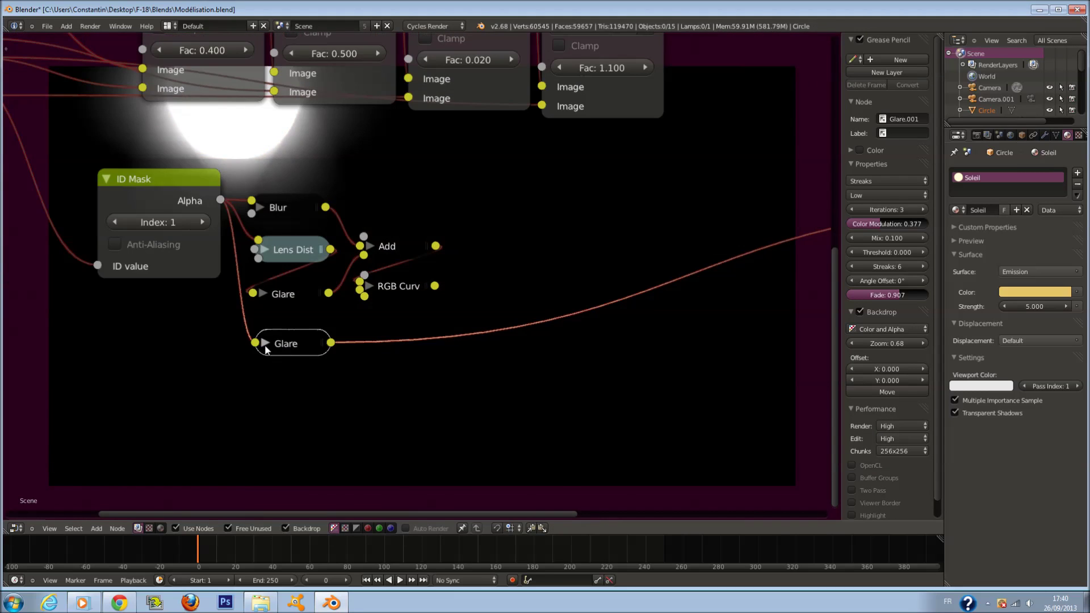
Step: Expand the duplicated Glare node and set its glare type to Ghosts
click(265, 344)
middle_drag(324, 327, 416, 244)
scroll(417, 247, up, 1)
click(420, 304)
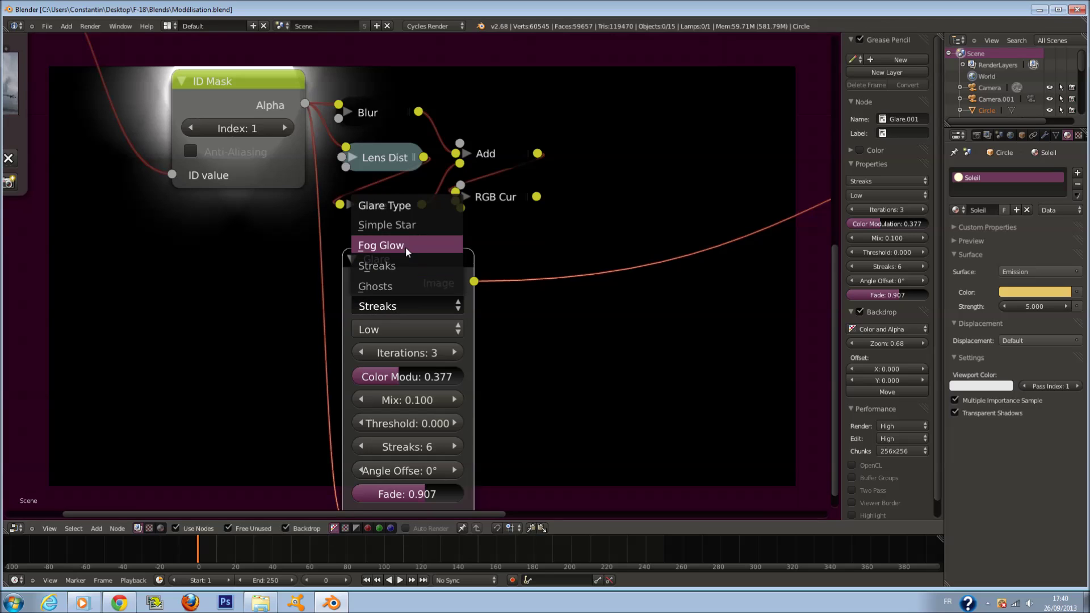
click(409, 285)
Step: Set the Ghosts Glare node's quality to High
scroll(543, 285, down, 1)
middle_drag(543, 285, 684, 138)
scroll(543, 212, up, 2)
scroll(659, 174, up, 1)
scroll(625, 369, up, 1)
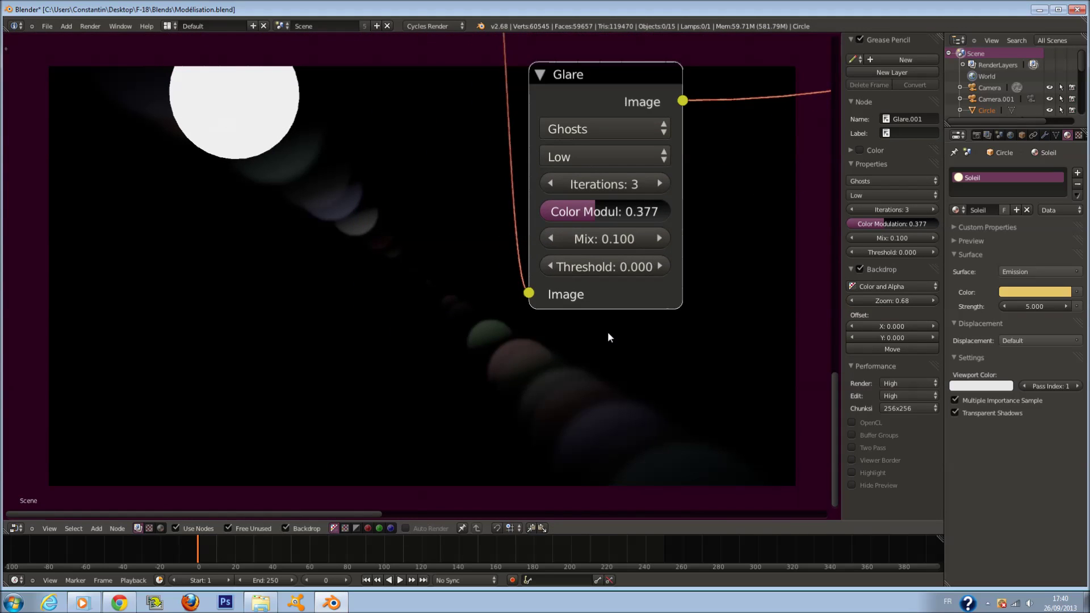
middle_drag(482, 260, 476, 326)
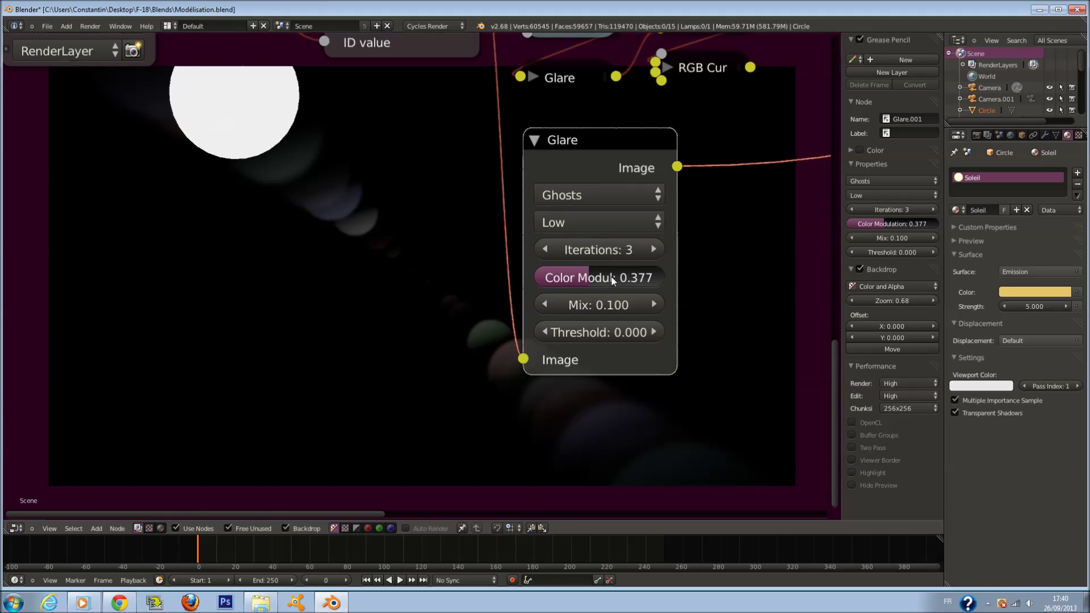
click(601, 219)
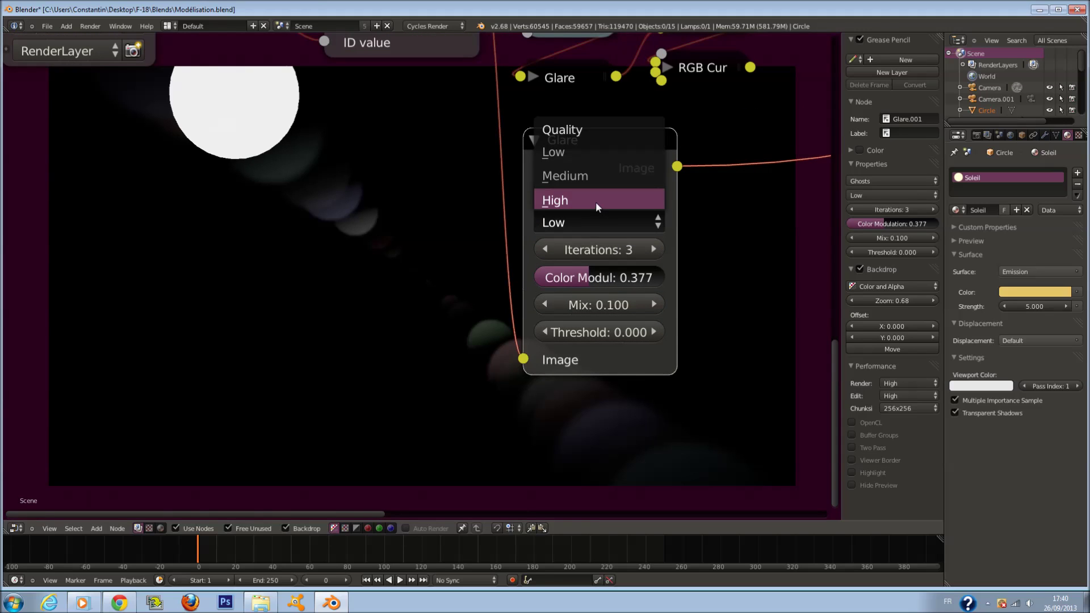
click(595, 201)
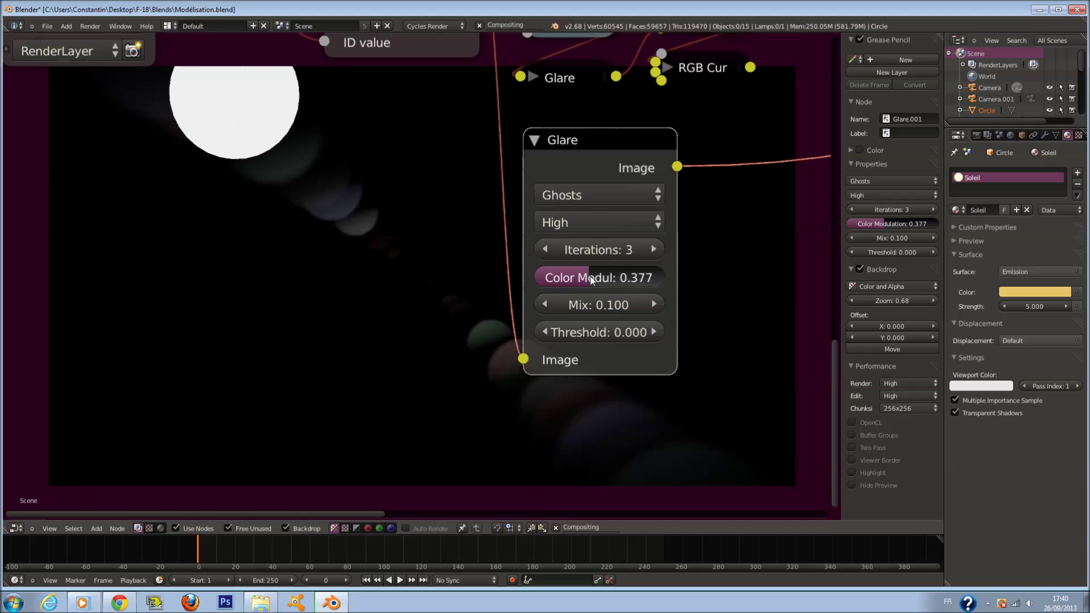
Step: Set the Ghosts Glare node's mix to 0 and its quality to Low
click(558, 299)
scroll(719, 281, down, 1)
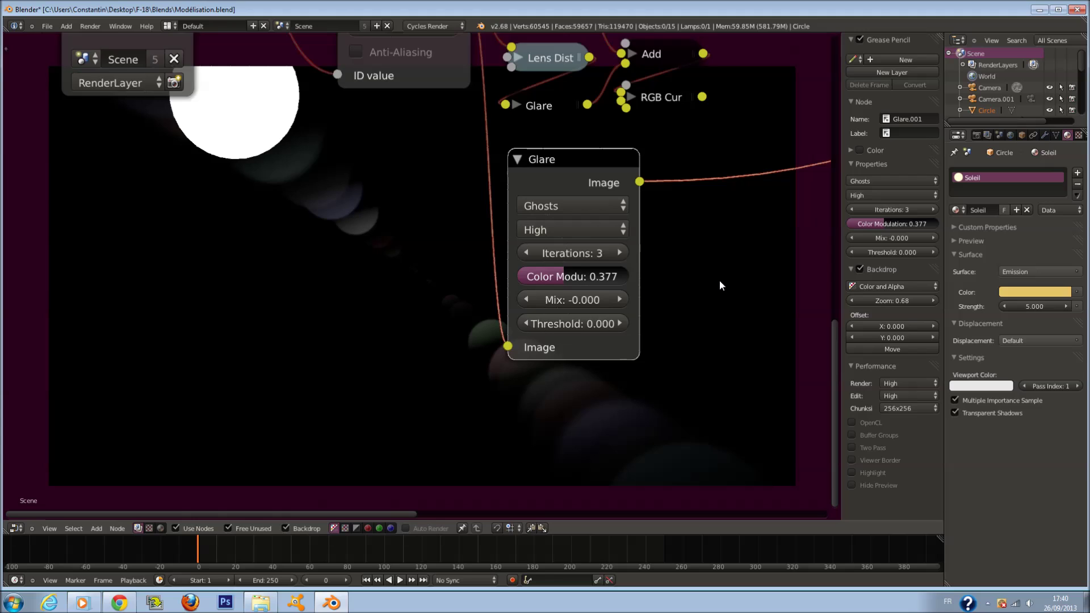
click(592, 226)
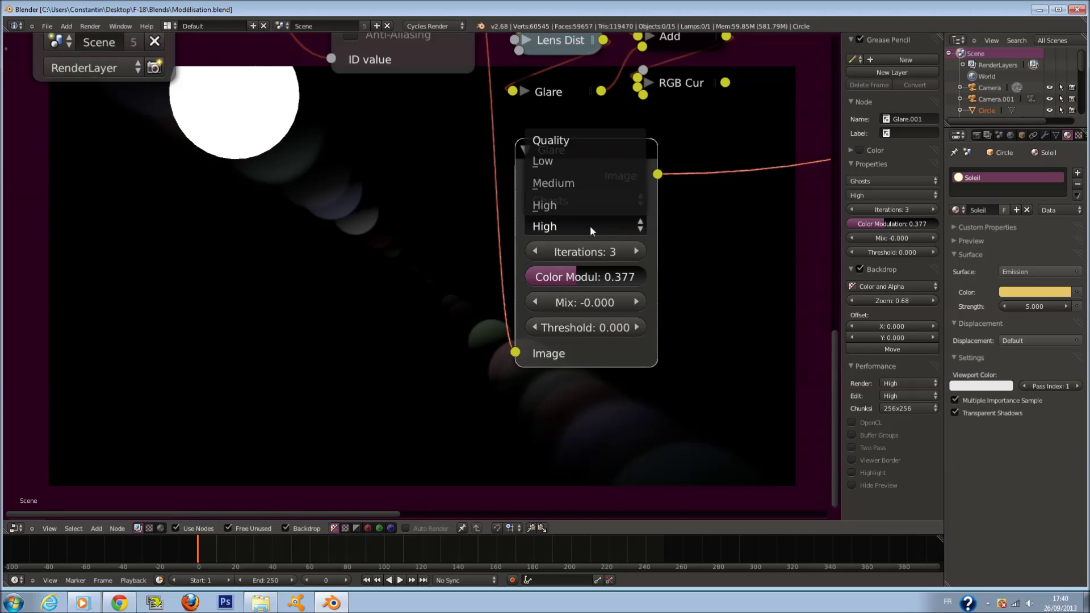
click(592, 168)
Step: Try color modulation values of 0 and 0.1 on the Ghosts Glare node
click(611, 281)
text(0)
key(Return)
click(619, 277)
text(0.1)
key(Return)
click(633, 227)
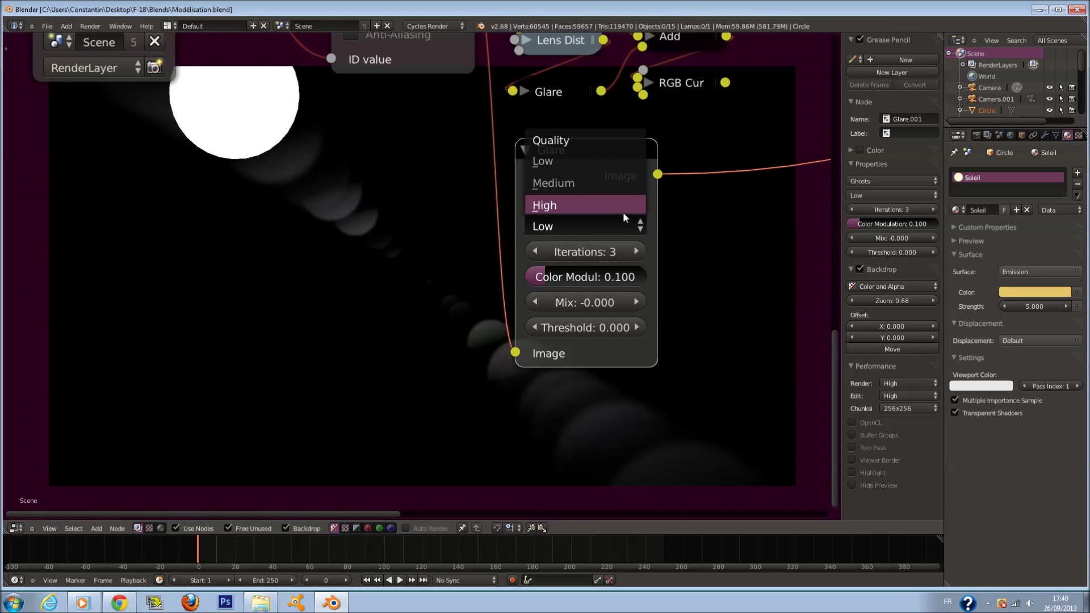
Step: Set the Ghosts Glare node's color modulation to 0.2
middle_drag(725, 338, 697, 325)
click(547, 360)
text(0.2)
key(Return)
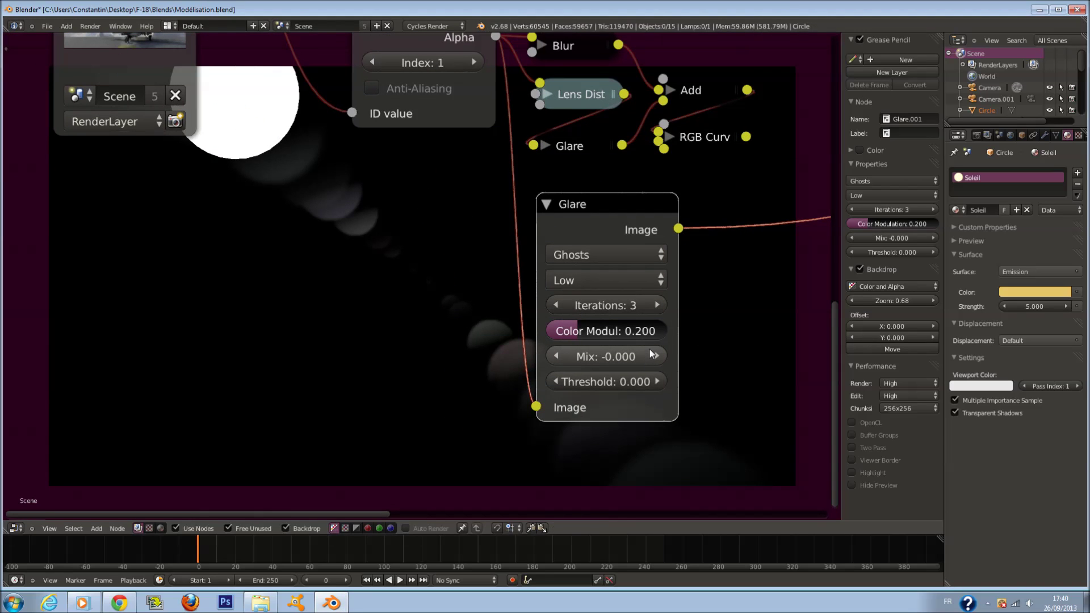
Step: Raise the Ghosts Glare node's iterations to 5 and collapse the node
middle_drag(675, 317, 732, 309)
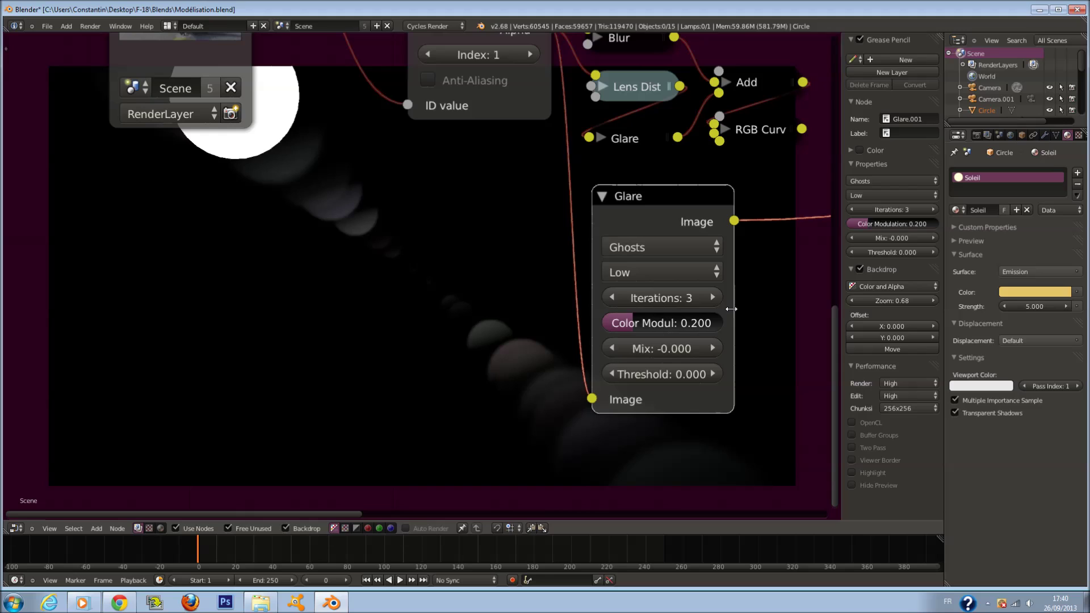
click(712, 298)
click(712, 298)
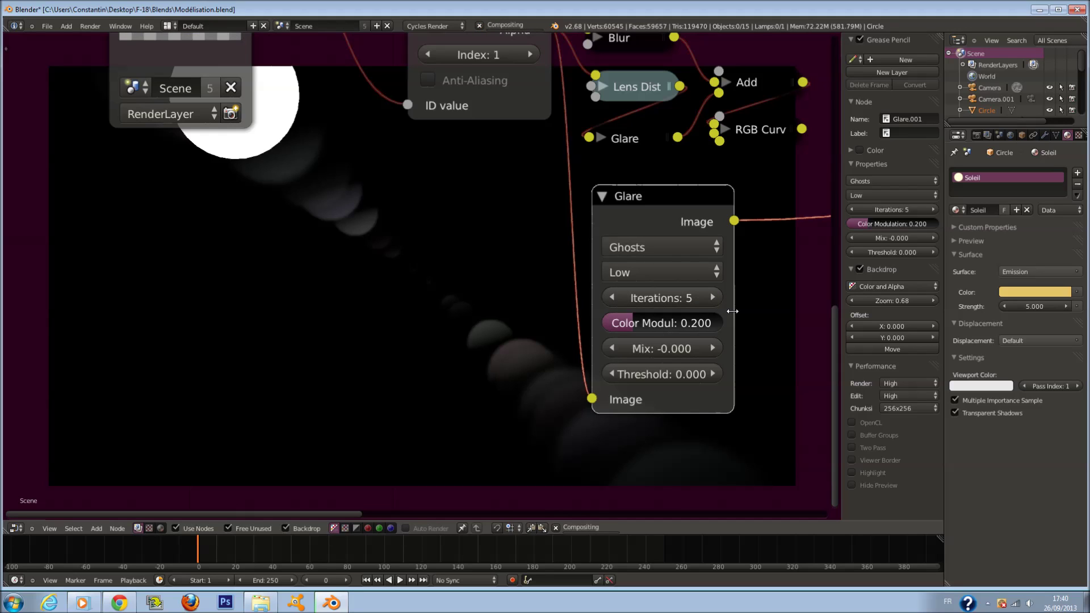
click(716, 299)
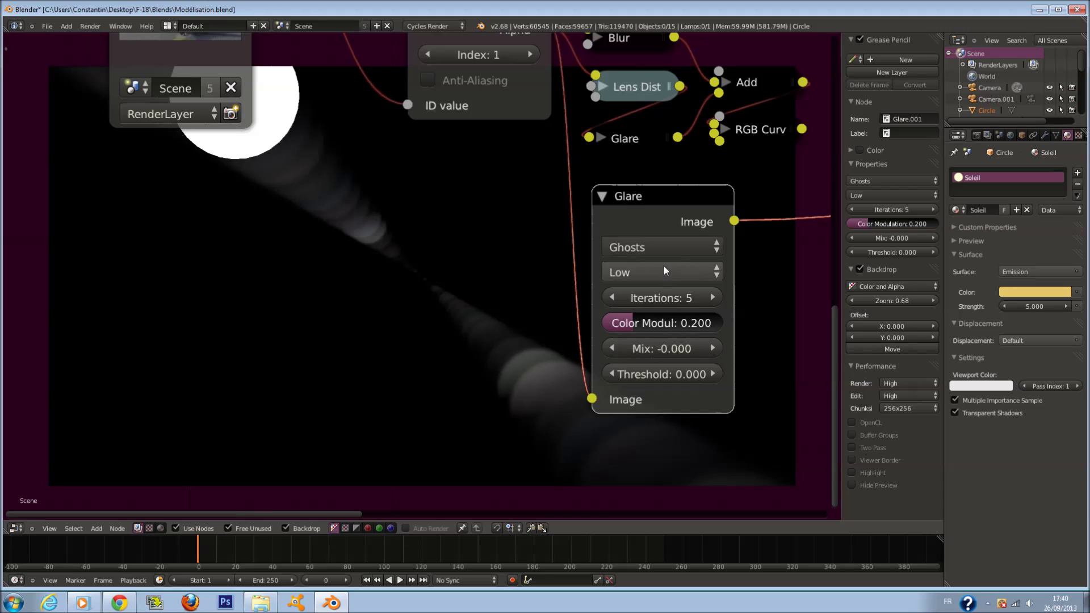
scroll(718, 362, down, 1)
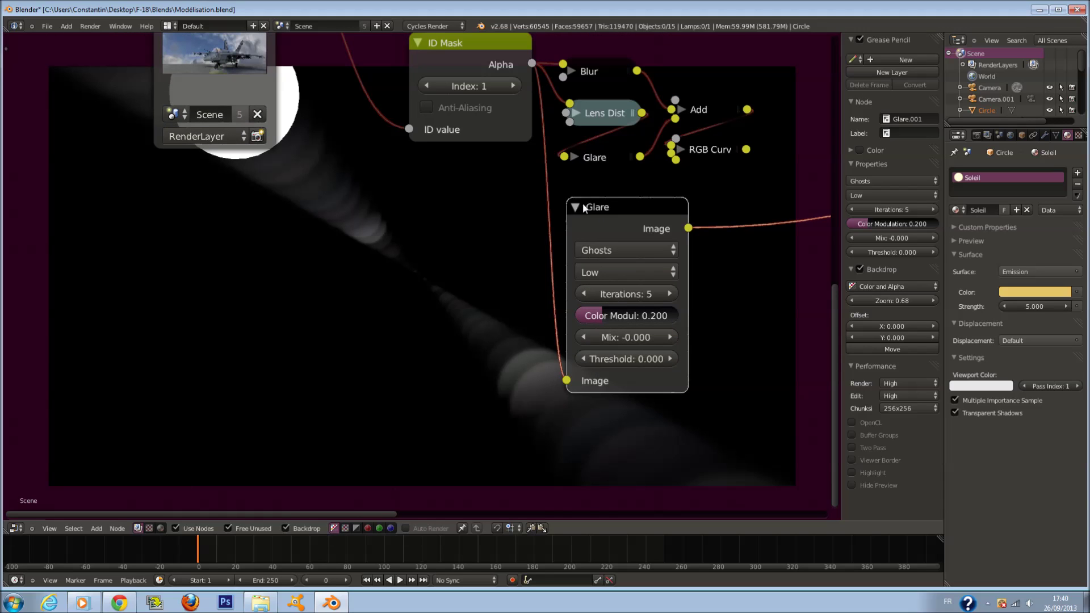
click(575, 207)
scroll(594, 350, down, 2)
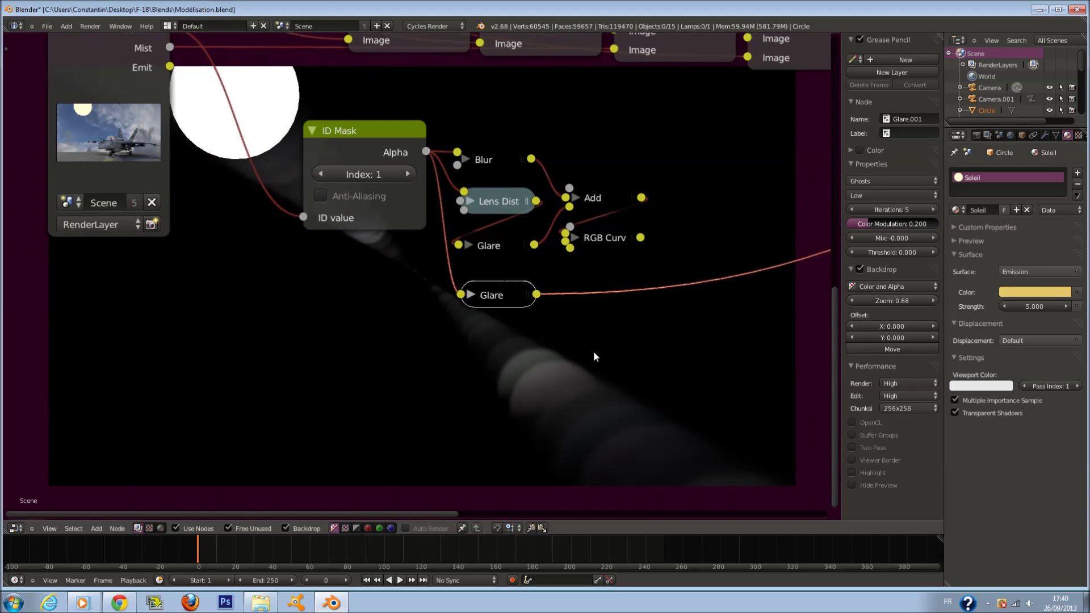
Step: Insert a Mix node between the Ghosts Glare and the Viewer, with the RGB Curves output connected to its first Image input
middle_drag(568, 327, 529, 351)
scroll(522, 347, down, 1)
middle_drag(466, 318, 447, 338)
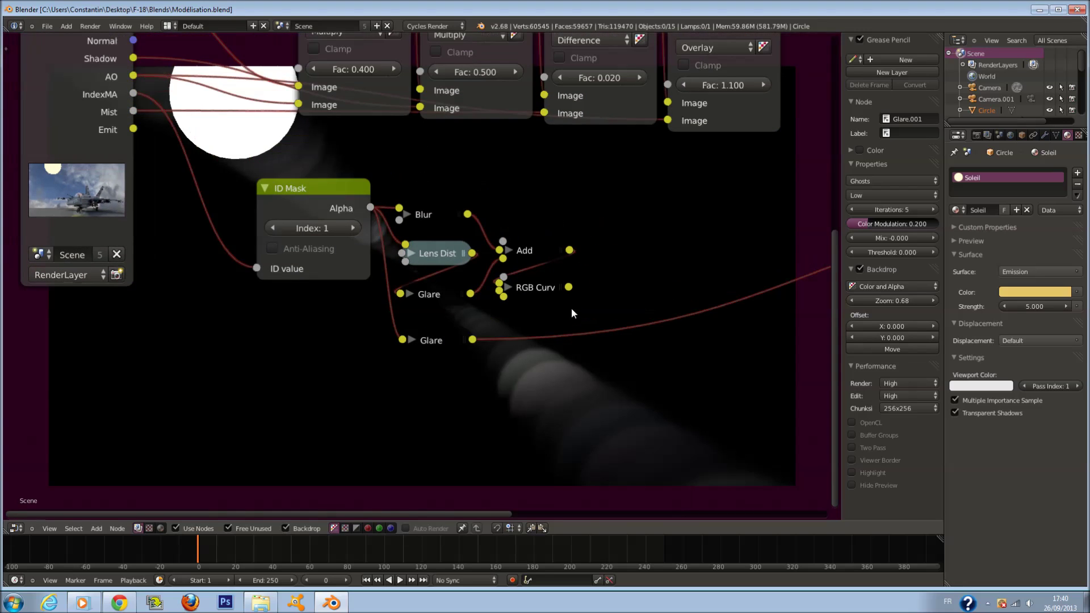
key(shift+a)
click(590, 312)
click(618, 243)
drag(569, 287, 619, 453)
click(645, 394)
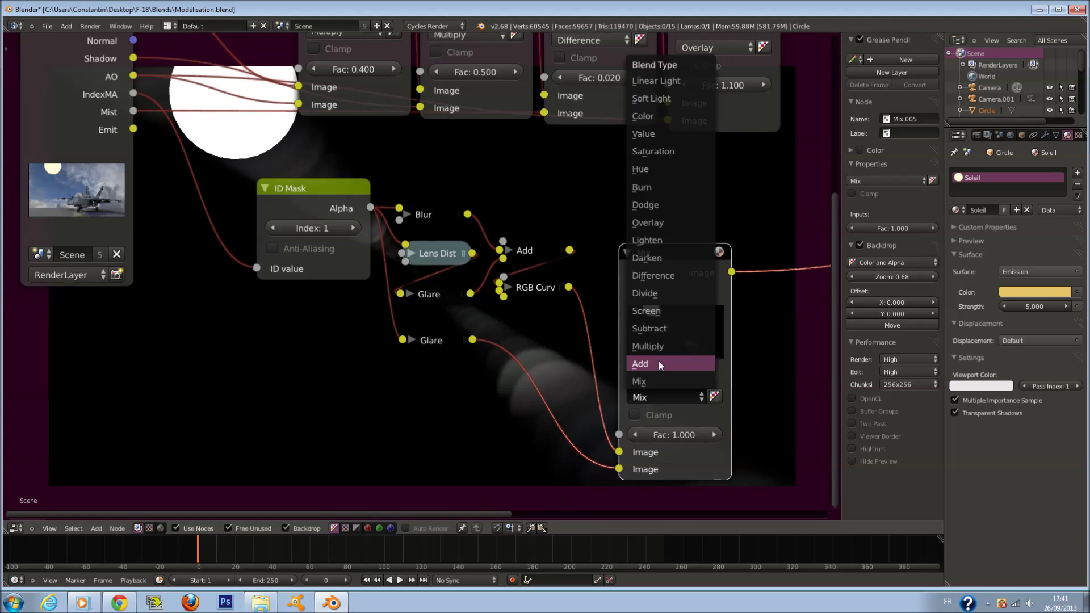
click(659, 376)
drag(675, 336, 685, 264)
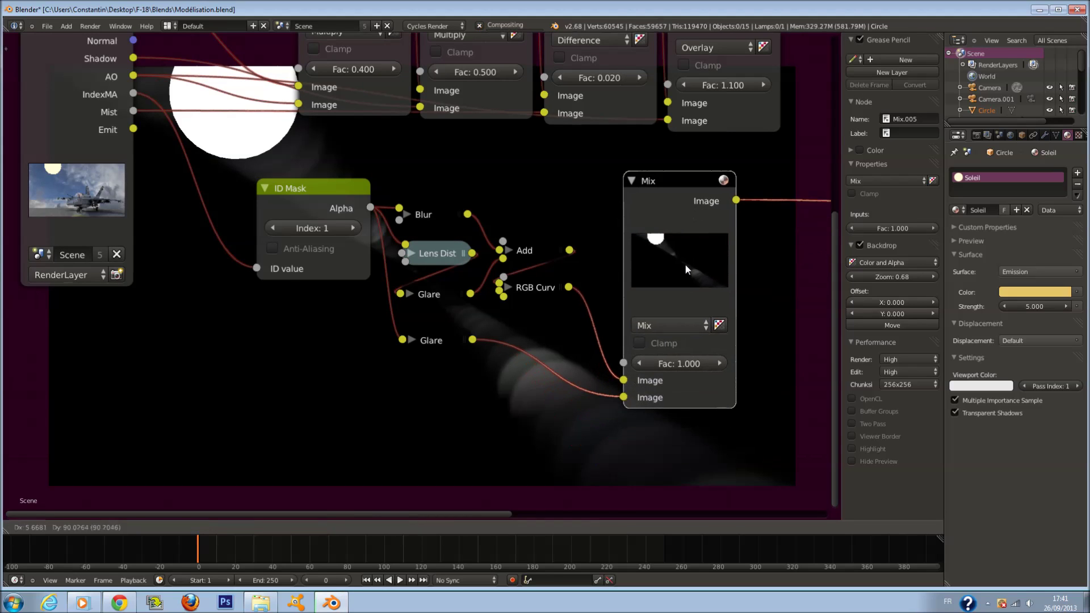
Step: Move the Ghosts Glare aside, insert a duplicate of the Lens Distortion node between the ID Mask and that Glare, and save the file
drag(431, 336, 487, 352)
click(437, 253)
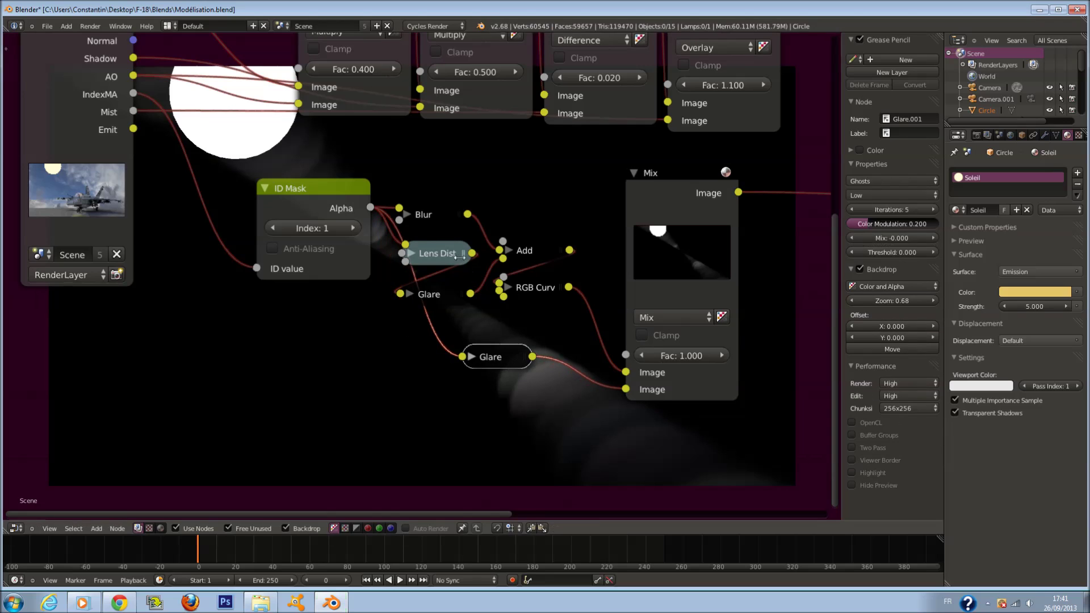
key(shift+d)
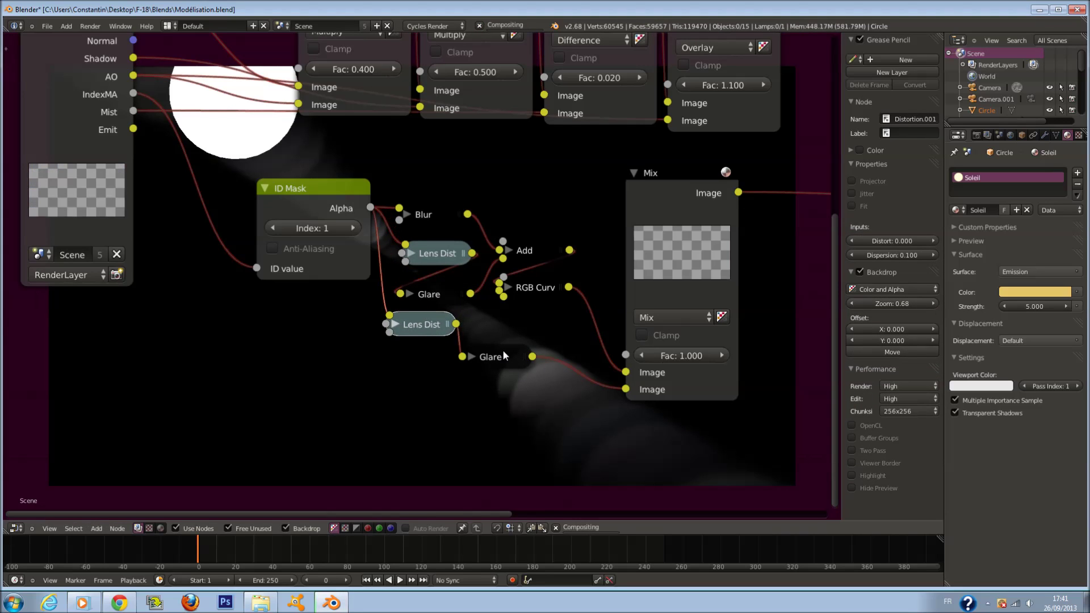
key(ctrl+s)
Step: Try Multiply on the new Mix node, and set its blend type to Add
middle_drag(509, 428, 520, 251)
middle_drag(557, 364, 541, 309)
middle_drag(635, 147, 594, 259)
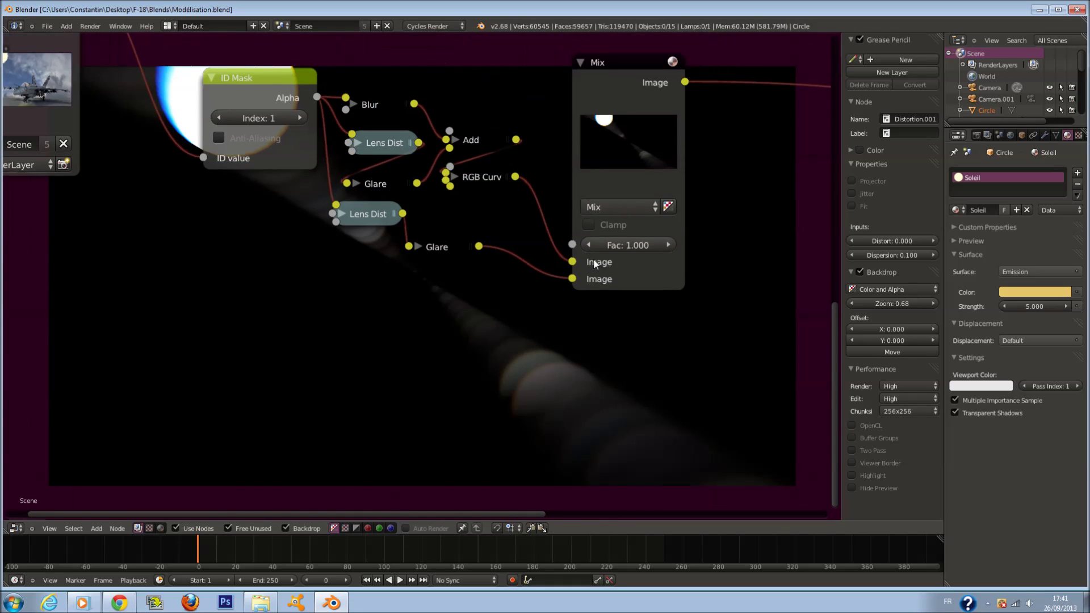
click(630, 213)
click(633, 260)
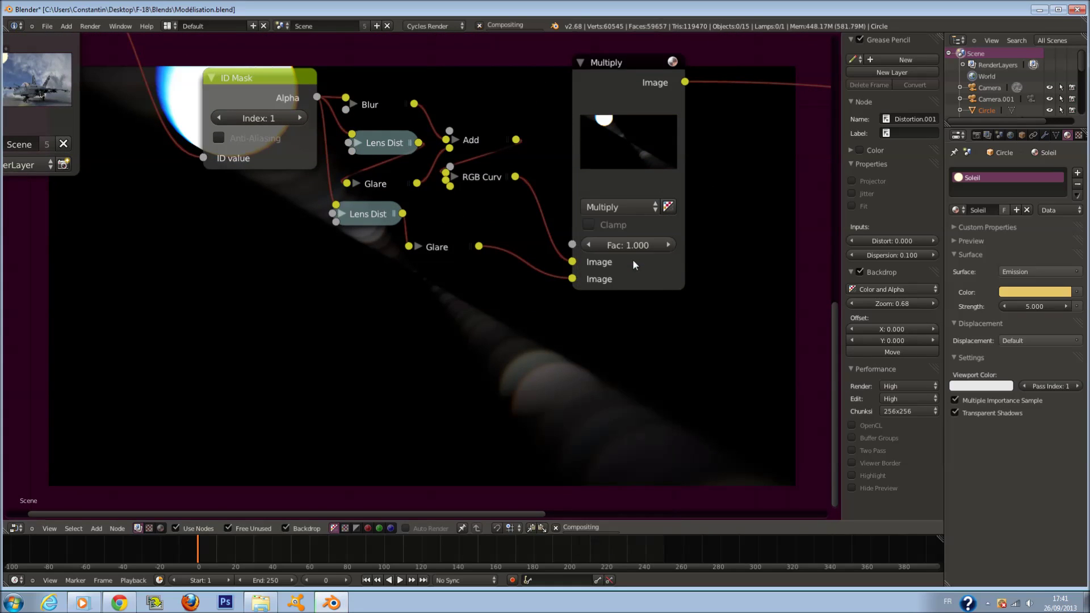
click(628, 212)
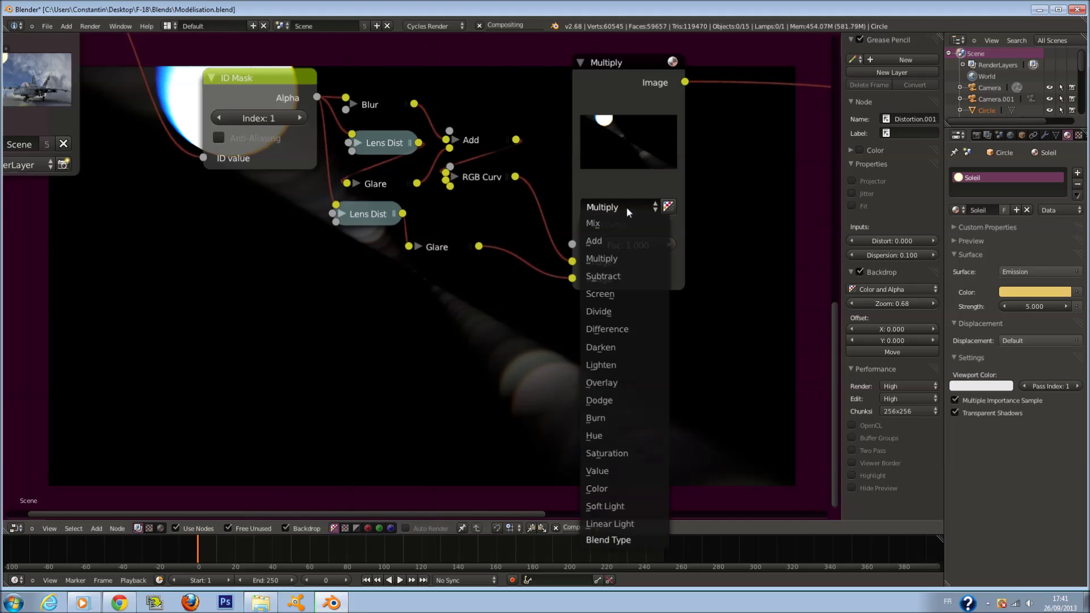
click(623, 239)
Step: Collapse the new Add node and place it compactly beside the RGB Curves and Ghosts Glare nodes
middle_drag(384, 424, 448, 344)
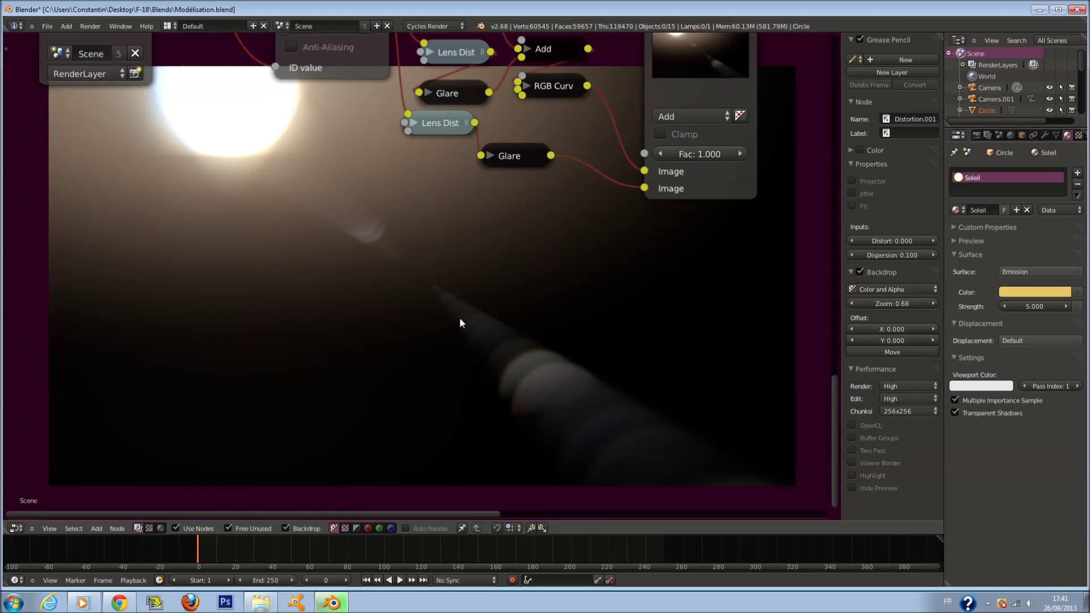
middle_drag(436, 228, 401, 297)
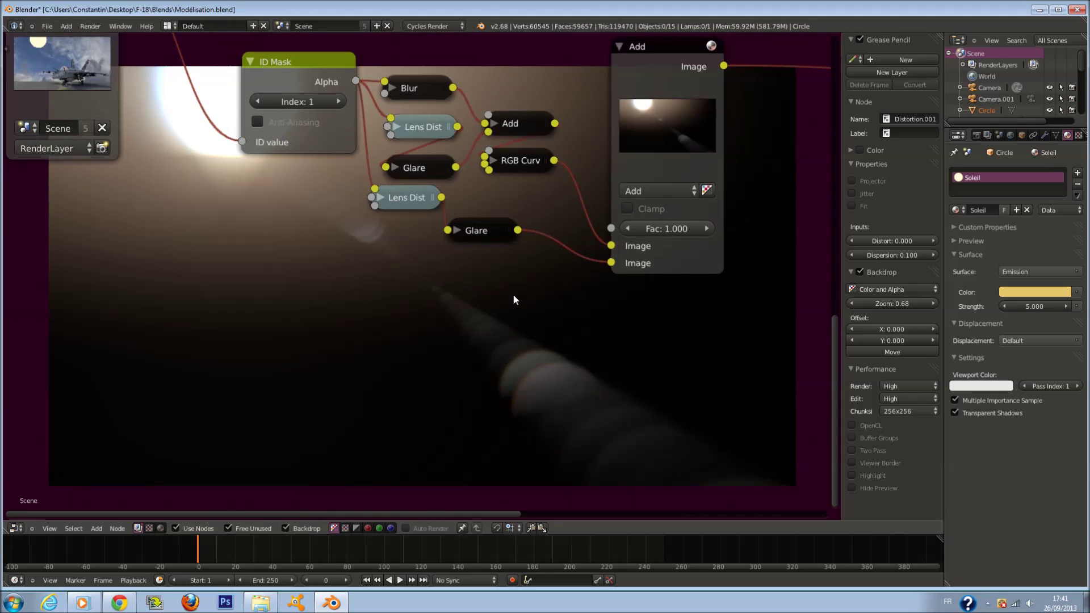
middle_drag(516, 299, 410, 449)
click(509, 207)
drag(510, 208, 480, 371)
Step: Insert a Glare node between the last Add node and the Viewer, and set its type to Fog Glow
middle_drag(480, 372, 231, 207)
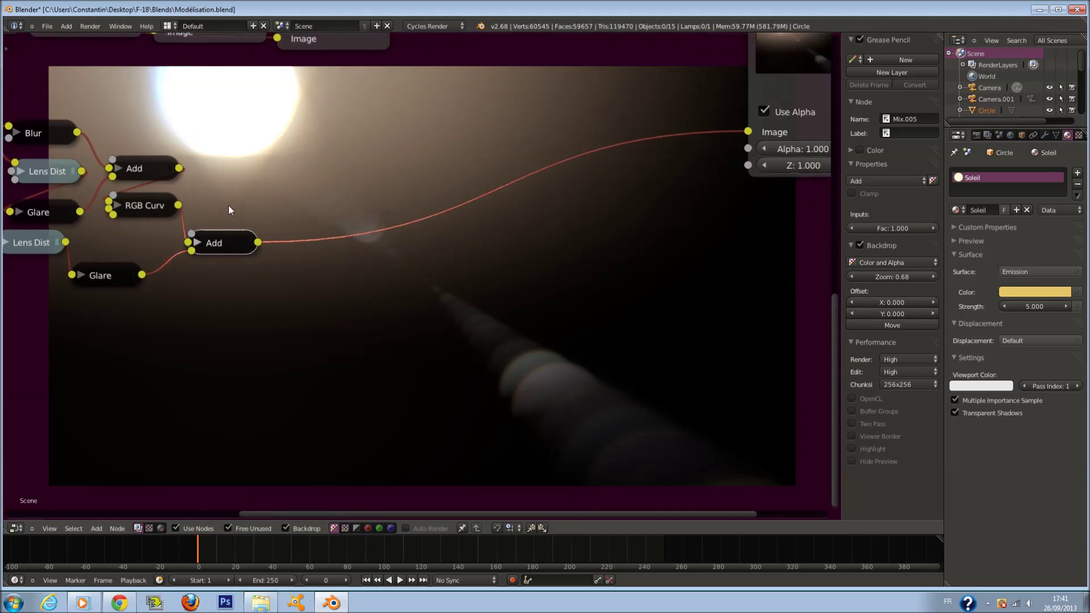
middle_drag(303, 274, 417, 292)
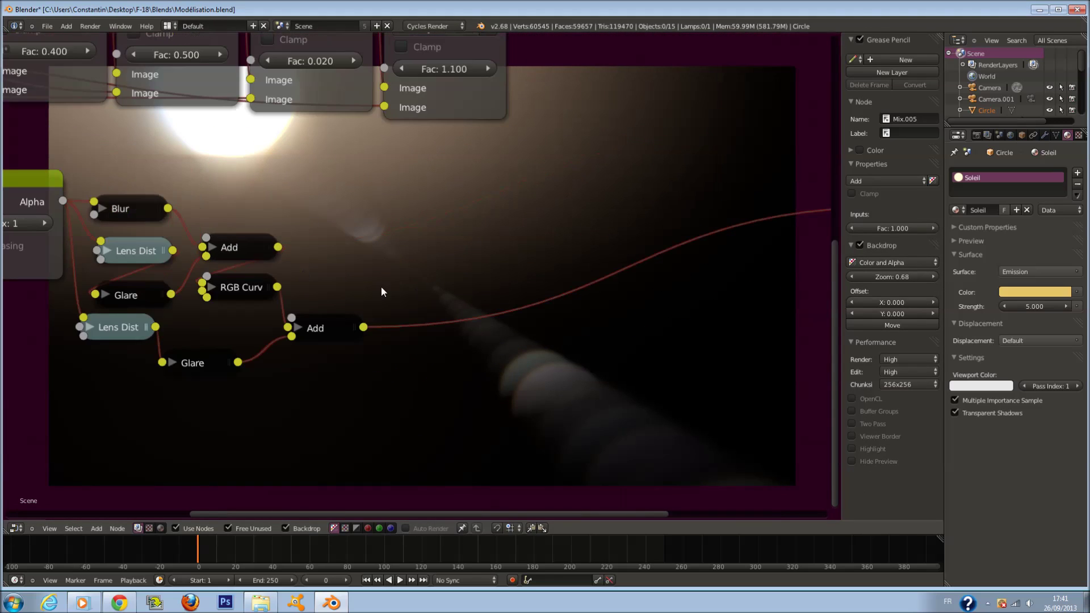
key(shift+a)
mouse_move(382, 313)
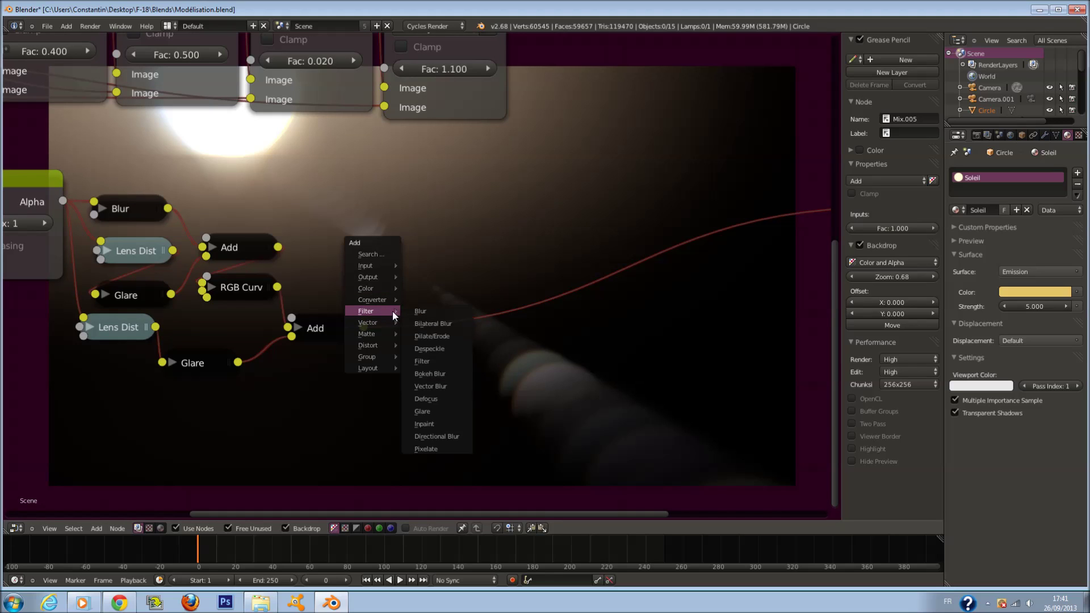
click(448, 409)
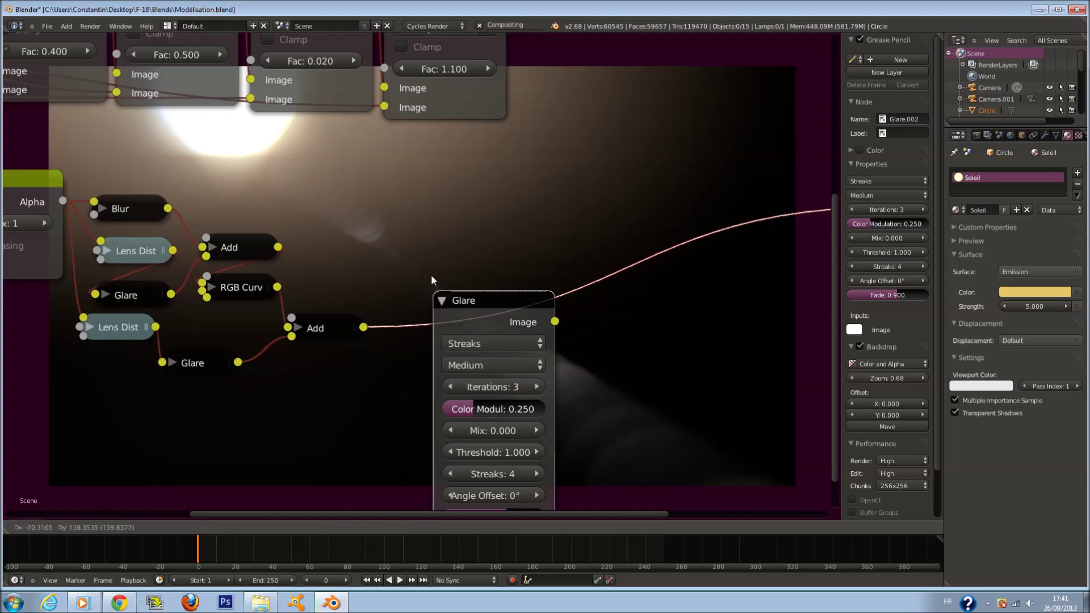
click(419, 185)
mouse_move(334, 317)
mouse_down()
mouse_move(370, 249)
mouse_move(322, 314)
mouse_move(335, 318)
mouse_up()
click(489, 260)
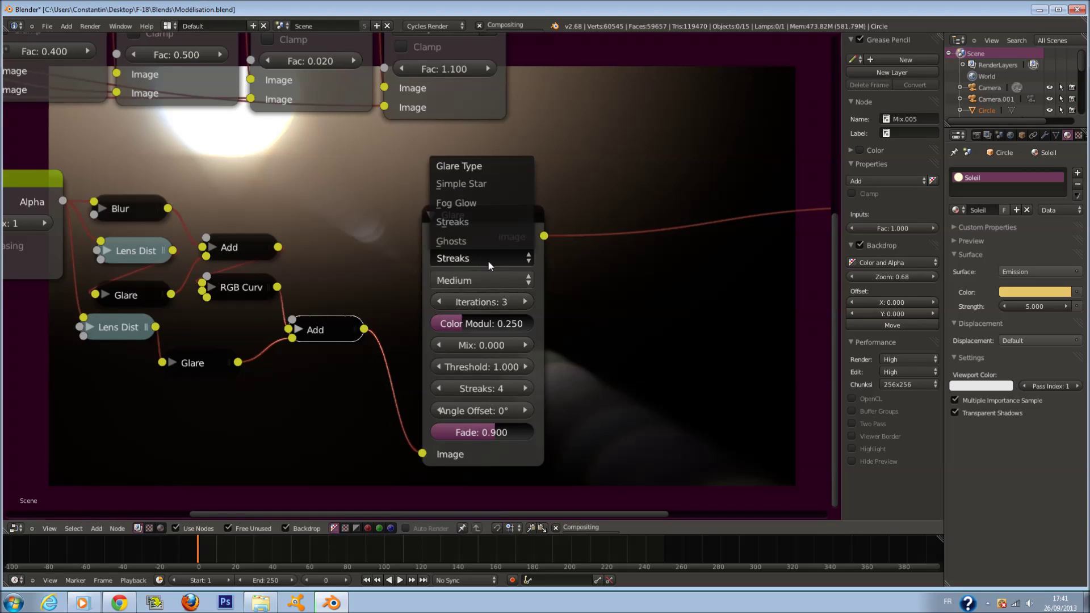
click(491, 203)
Step: Switch the Viewer node's Use Alpha off and back on, and move the Viewer farther from the Fog Glow Glare
middle_drag(491, 234, 67, 131)
click(420, 67)
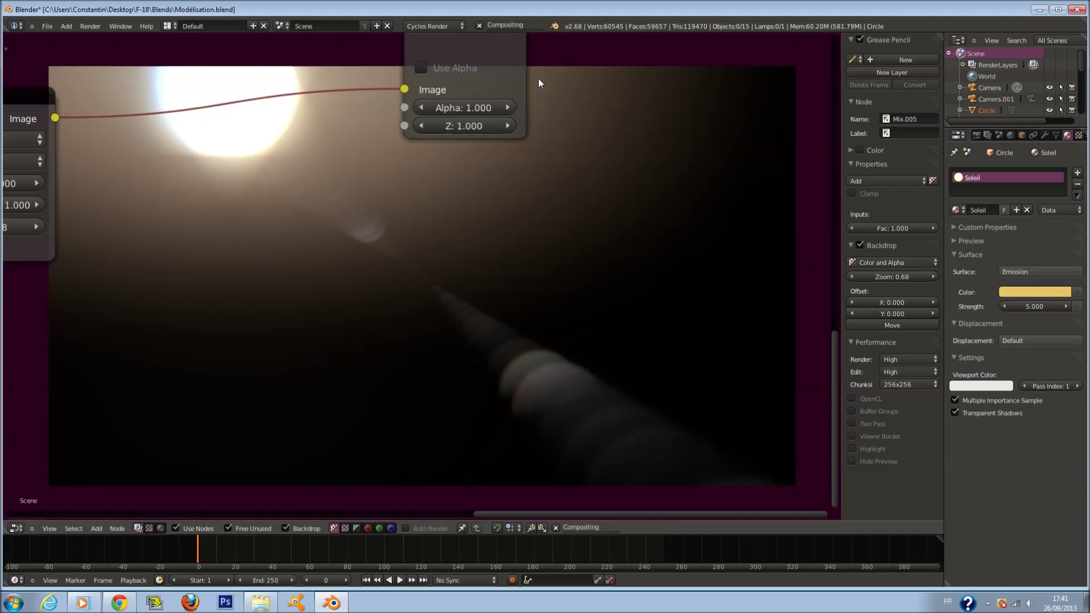
click(437, 54)
middle_drag(444, 121, 529, 176)
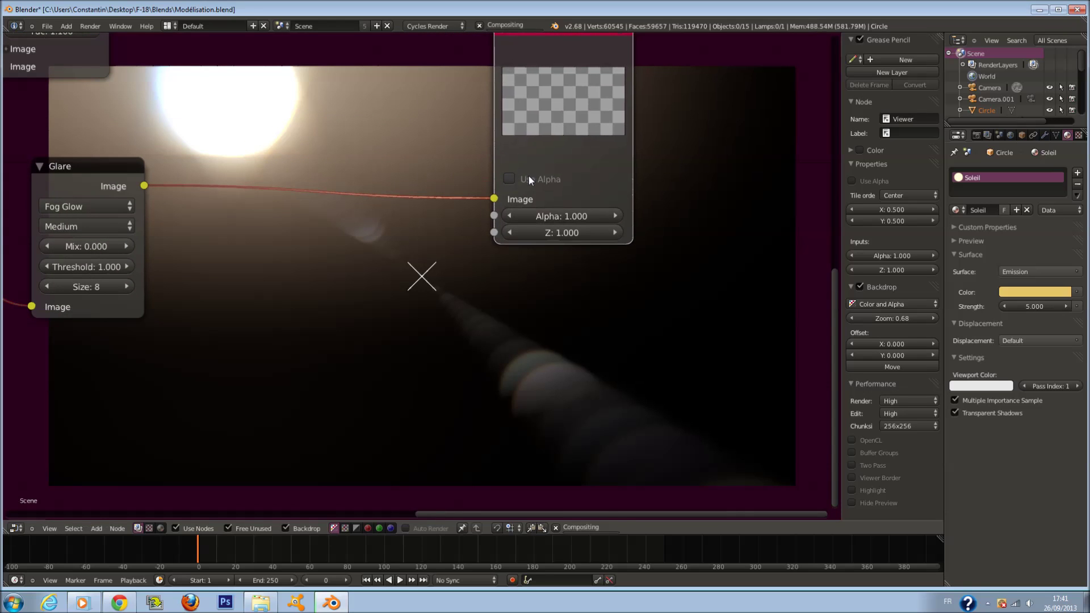
drag(580, 112, 643, 162)
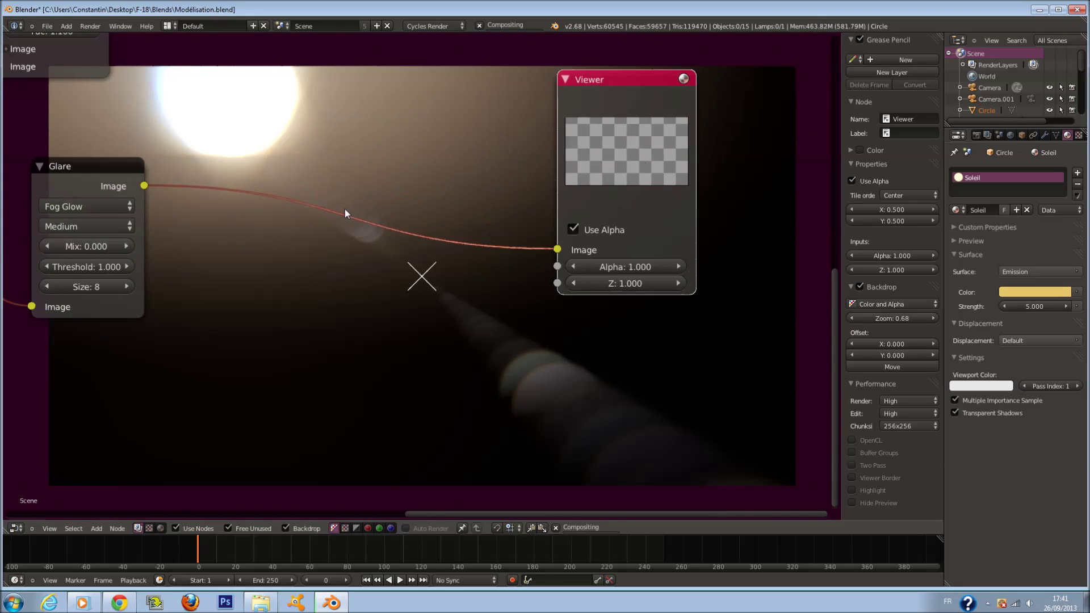
Step: Set the Fog Glow Glare node's threshold to 0.4
scroll(364, 215, down, 1)
middle_drag(358, 216, 504, 304)
scroll(405, 283, down, 1)
scroll(397, 278, up, 2)
middle_drag(389, 282, 209, 101)
middle_drag(188, 223, 433, 358)
scroll(433, 358, up, 1)
drag(308, 358, 15, 373)
click(322, 361)
click(321, 361)
click(321, 361)
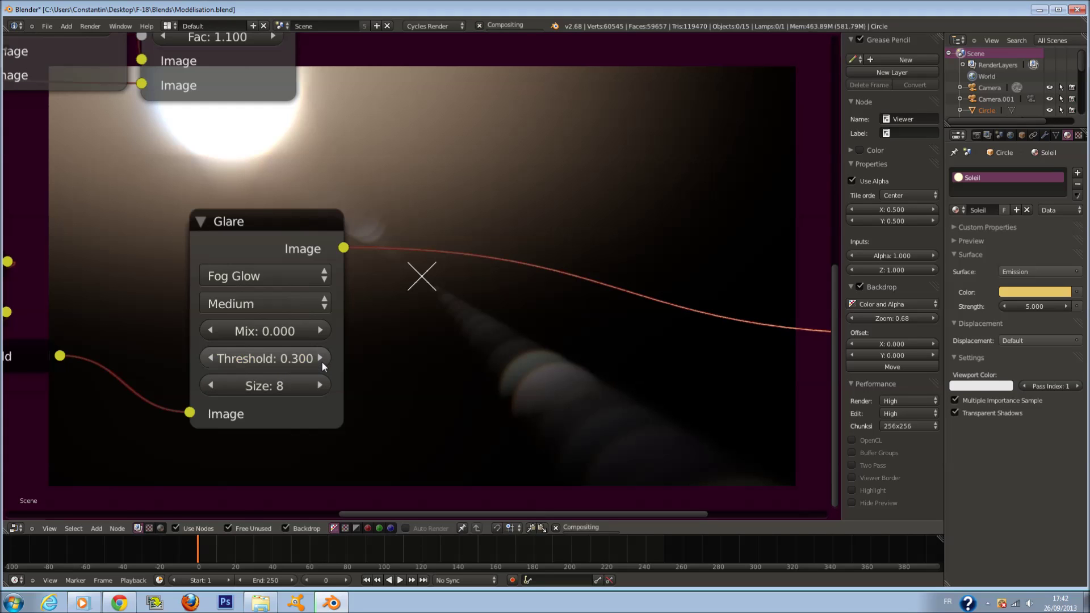
click(323, 362)
scroll(483, 285, down, 2)
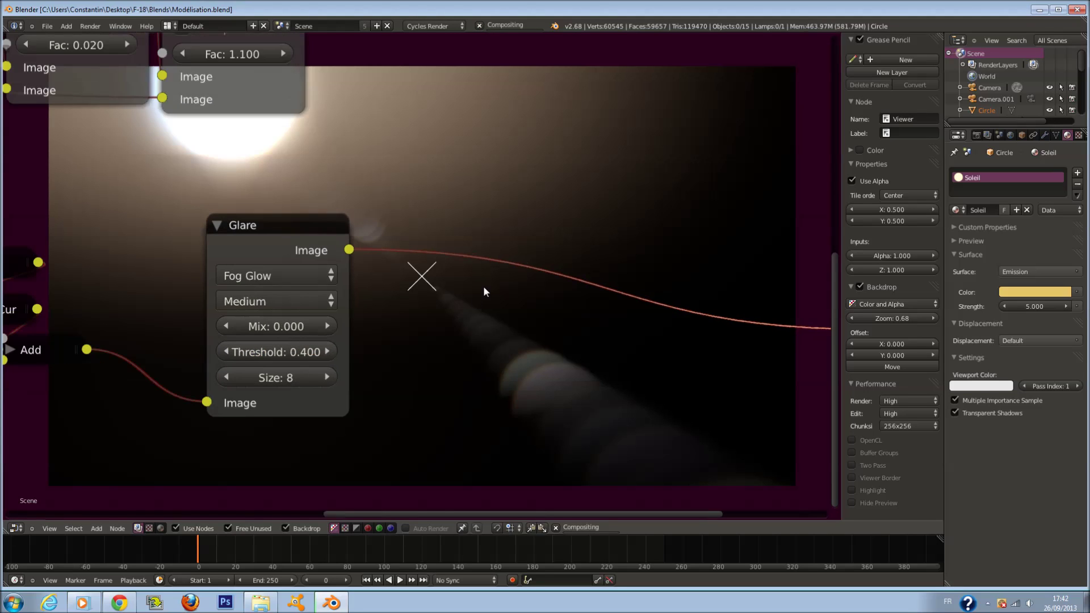
Step: Reposition the Fog Glow Glare node to check its effect, and delete that node
middle_drag(483, 285, 586, 303)
scroll(553, 299, up, 1)
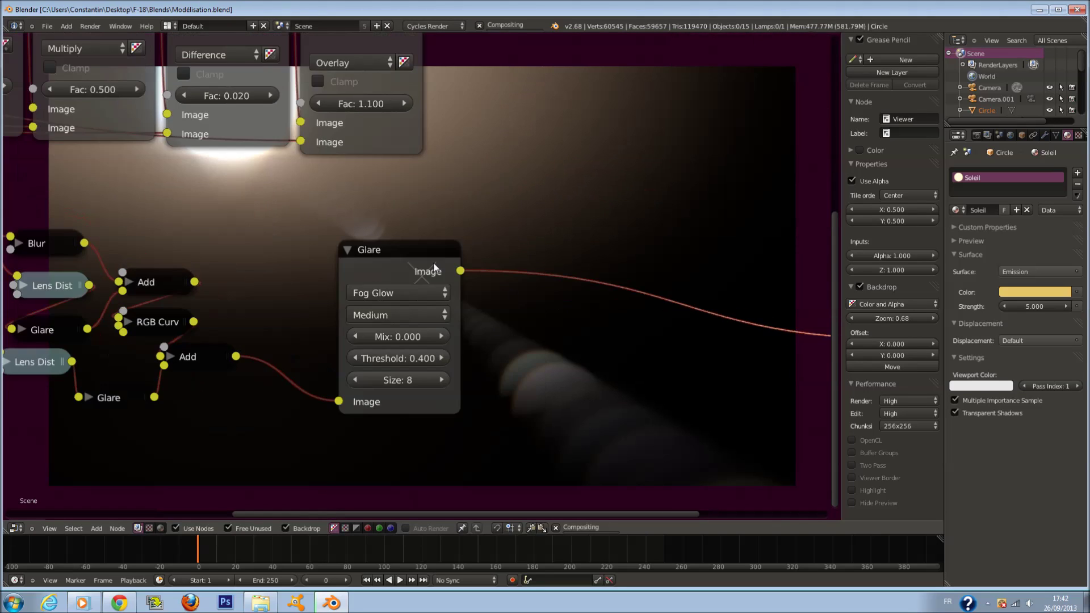
drag(433, 266, 322, 273)
middle_drag(379, 300, 243, 194)
middle_drag(284, 266, 236, 284)
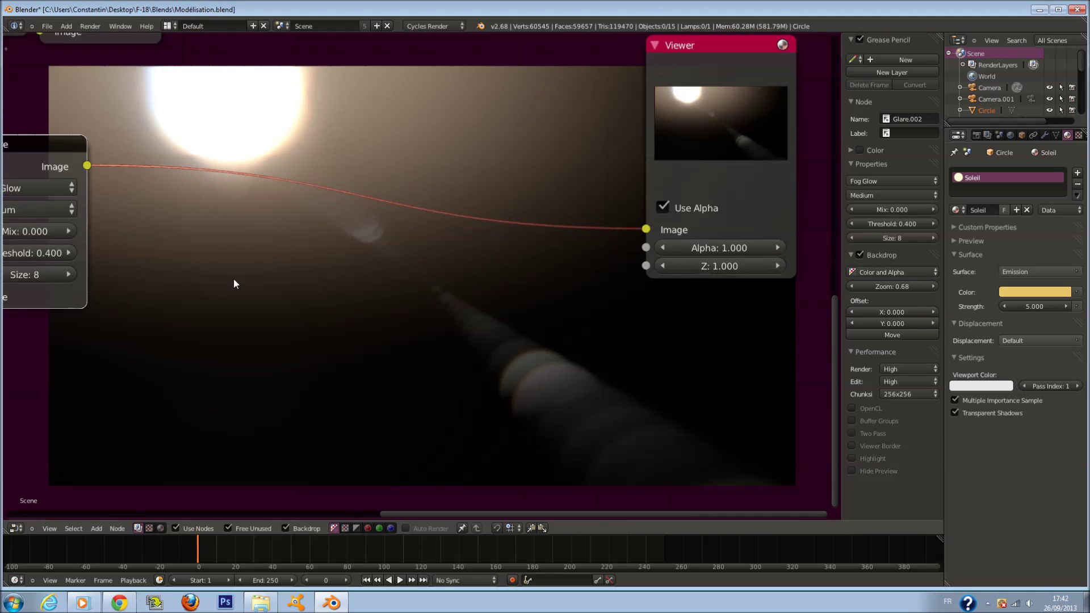
scroll(233, 278, down, 2)
middle_drag(233, 278, 401, 343)
scroll(401, 343, up, 1)
key(x)
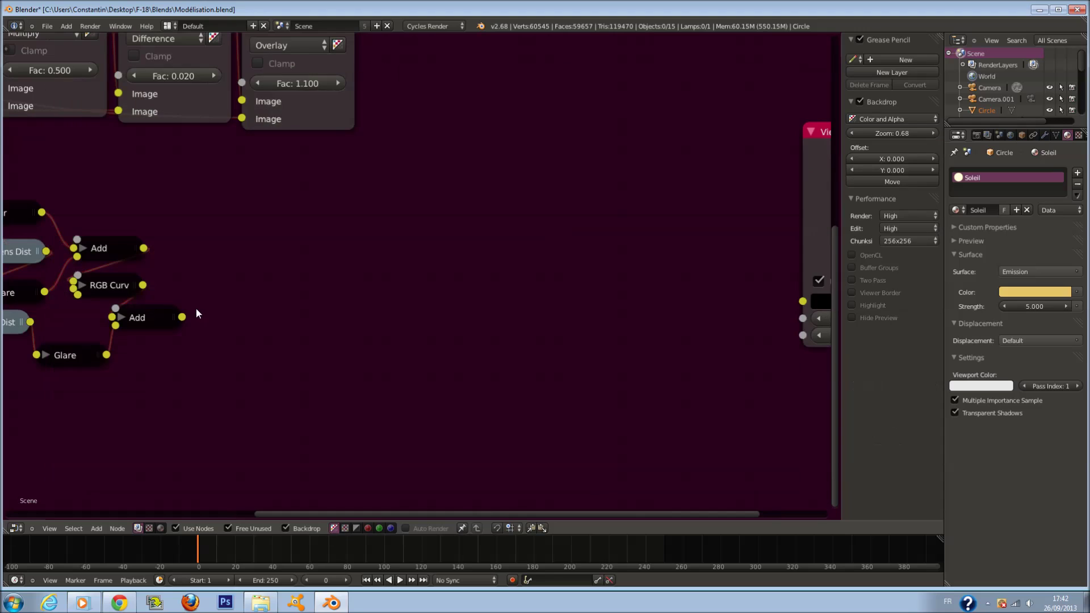
Step: Save the file and shift the group of sun effect nodes down from the ID Mask to make room above them
key(Home)
key(a)
key(ctrl+s)
click(393, 385)
middle_drag(372, 401, 414, 343)
middle_drag(331, 335, 367, 298)
scroll(366, 299, up, 5)
scroll(366, 299, up, 1)
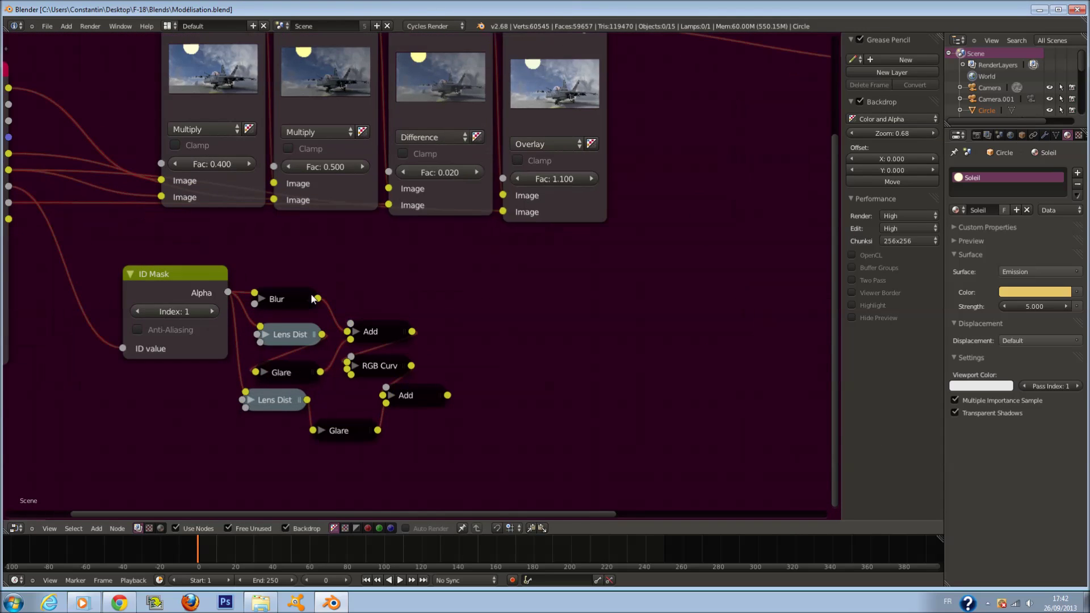
key(b)
drag(279, 293, 423, 459)
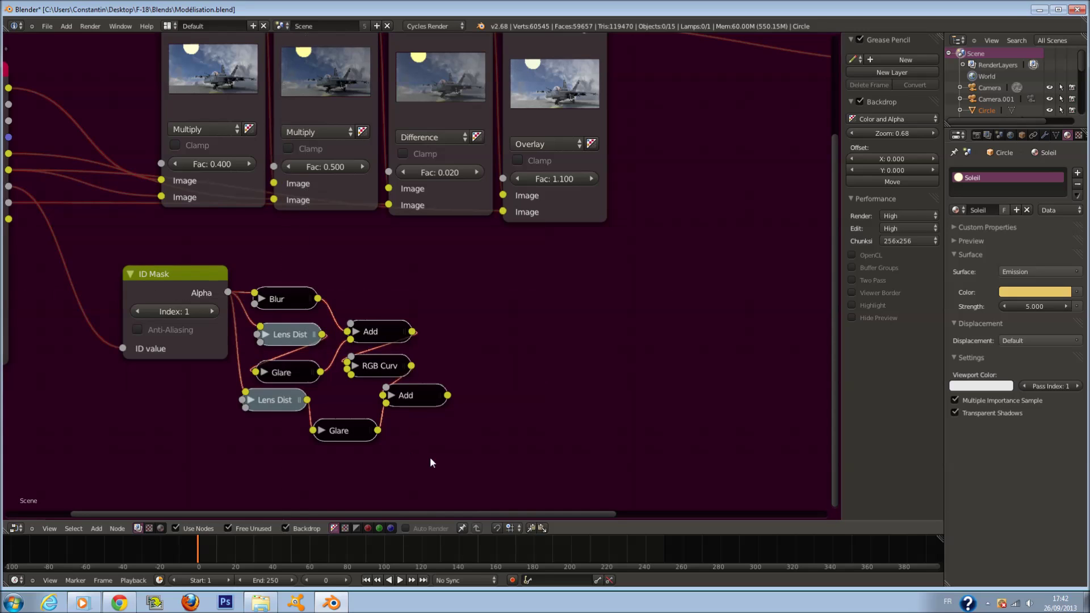
key(g)
click(424, 402)
Step: Duplicate the Blur node above the original, connect the ID Mask's Alpha output to the copy, and expand it
click(305, 349)
key(shift+d)
click(318, 304)
drag(228, 292, 251, 292)
click(279, 302)
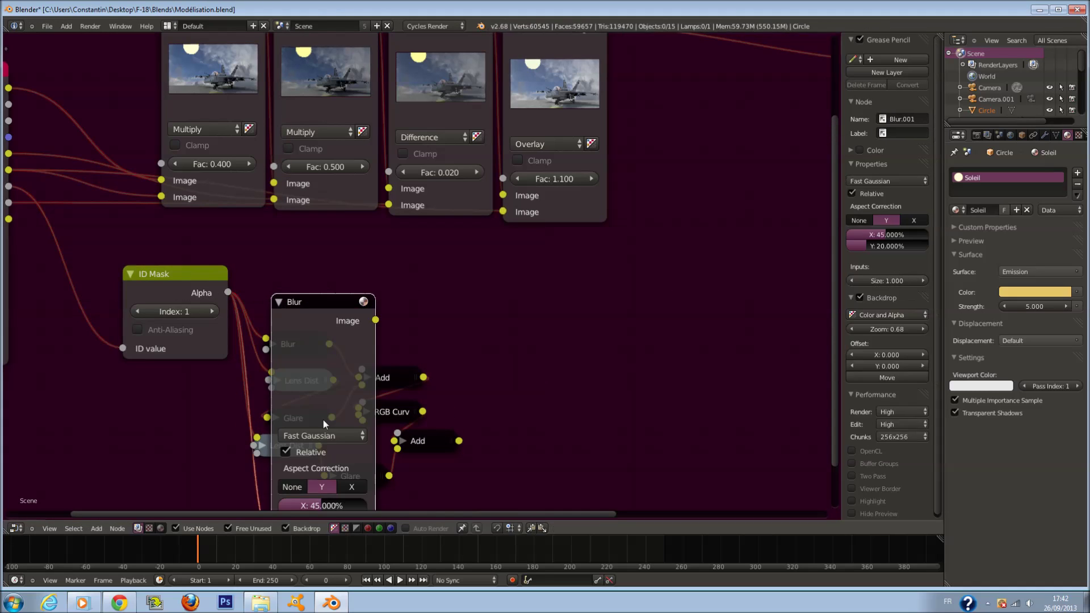
Step: Set the duplicated Blur node's X and Y blur to 15% and collapse the node
middle_drag(341, 432, 346, 332)
click(327, 410)
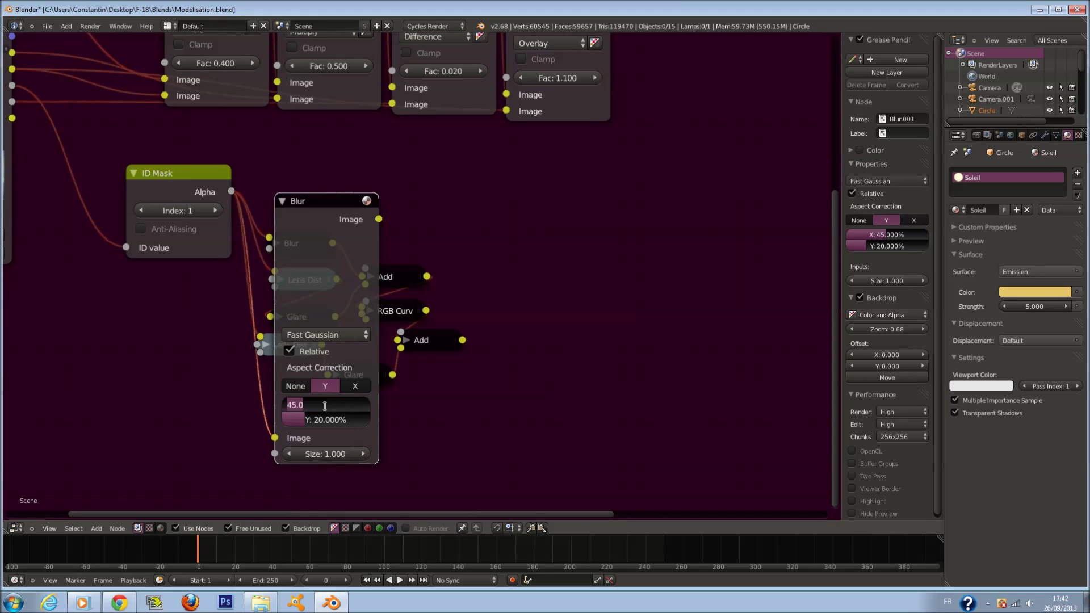
key(Return)
click(321, 421)
text(15)
key(Return)
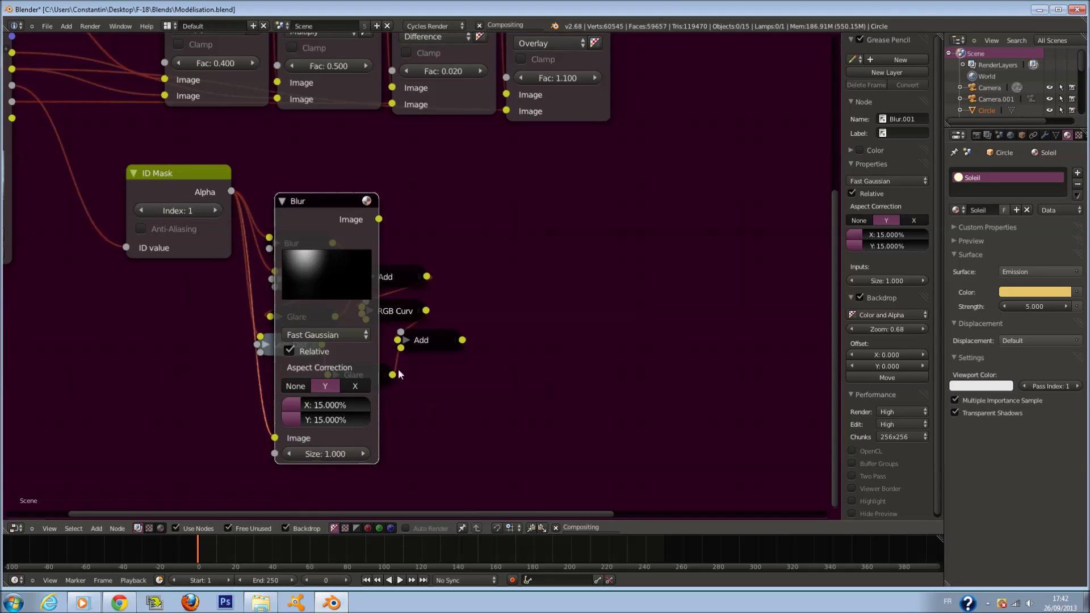
click(280, 201)
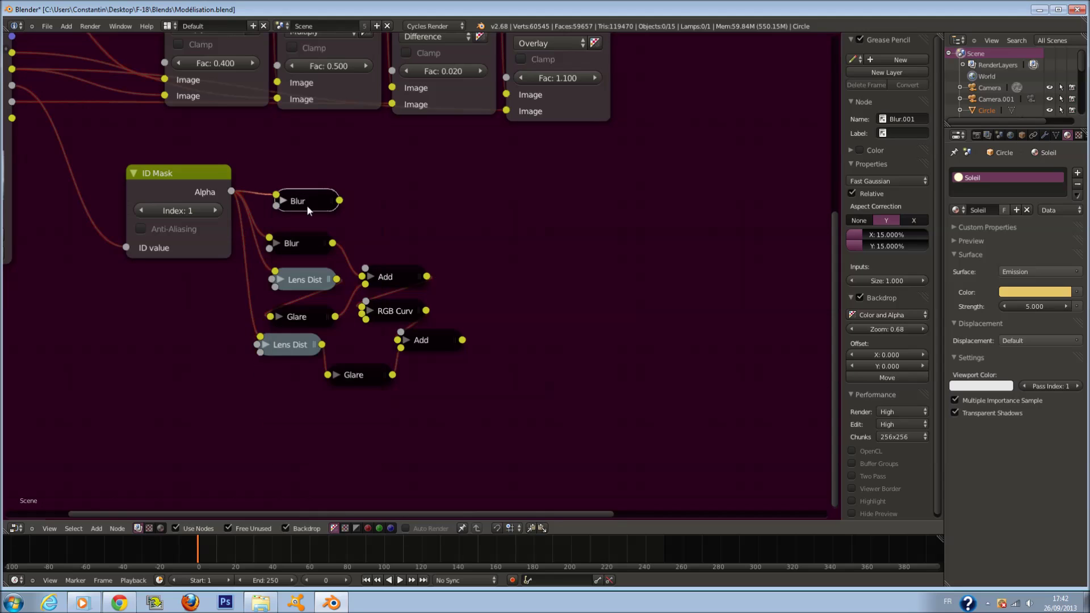
Step: Duplicate the Add node to combine both Blur outputs, feed it into the original Add node, tidy their placement, and save the file
scroll(350, 227, up, 1)
drag(396, 275, 479, 268)
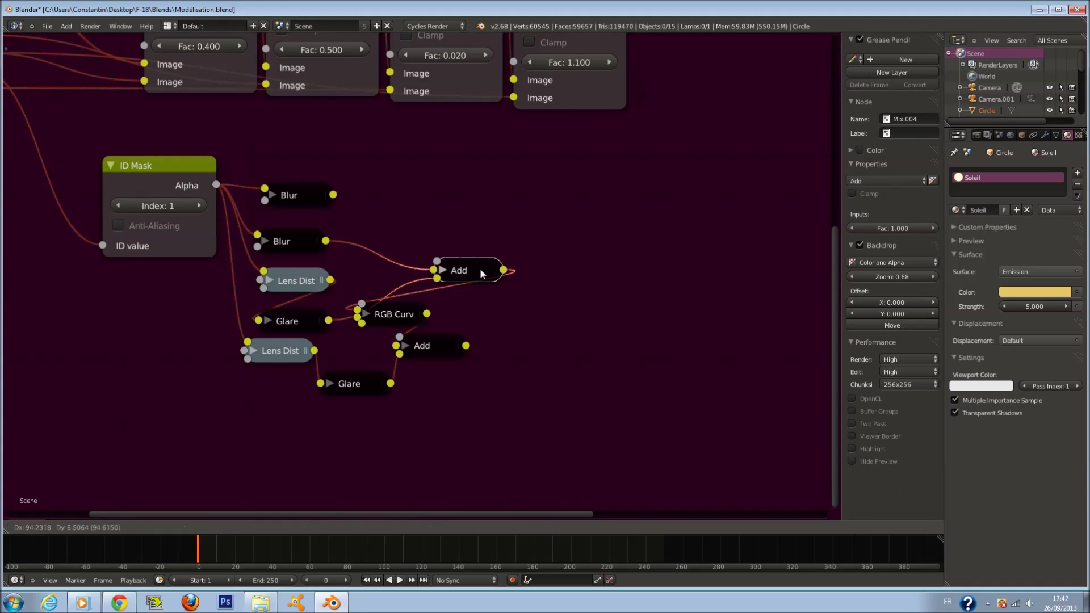
key(shift+d)
click(410, 241)
click(362, 245)
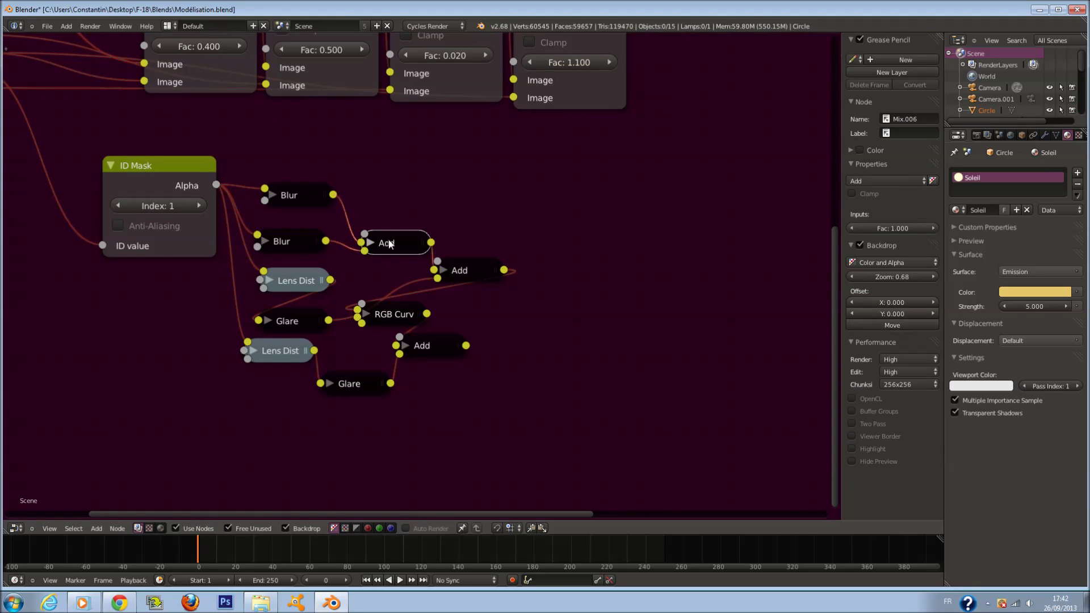
scroll(363, 243, down, 1)
drag(465, 268, 405, 278)
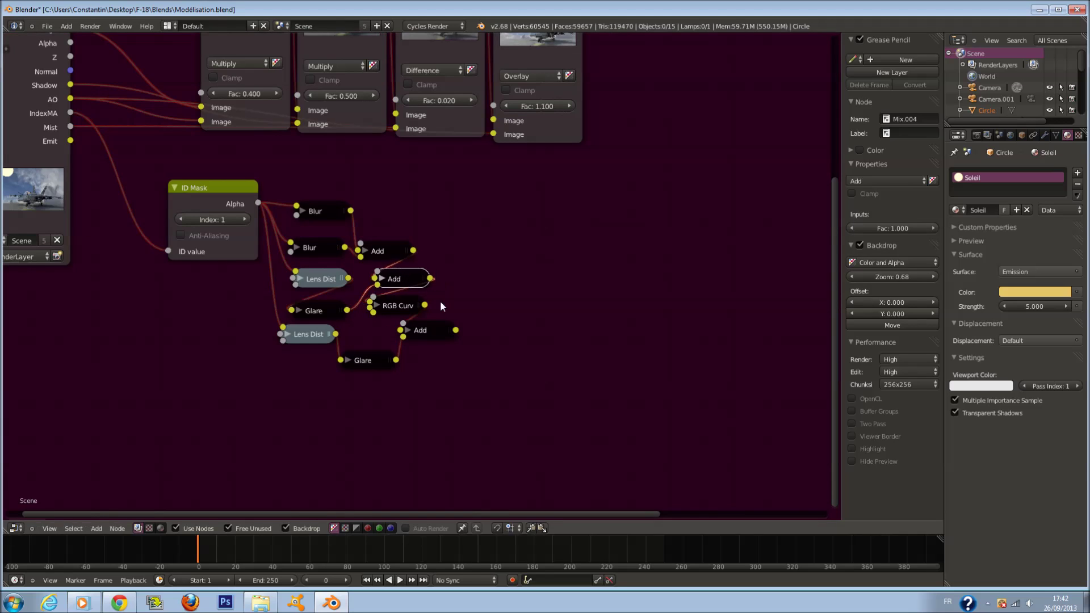
key(a)
scroll(446, 297, down, 1)
middle_drag(450, 295, 383, 335)
key(ctrl+s)
Step: Insert a Mix node between Overlay and Composite, with the sun effect's last Add output connected to its second image input
middle_drag(449, 270, 430, 294)
scroll(429, 294, up, 1)
key(shift+a)
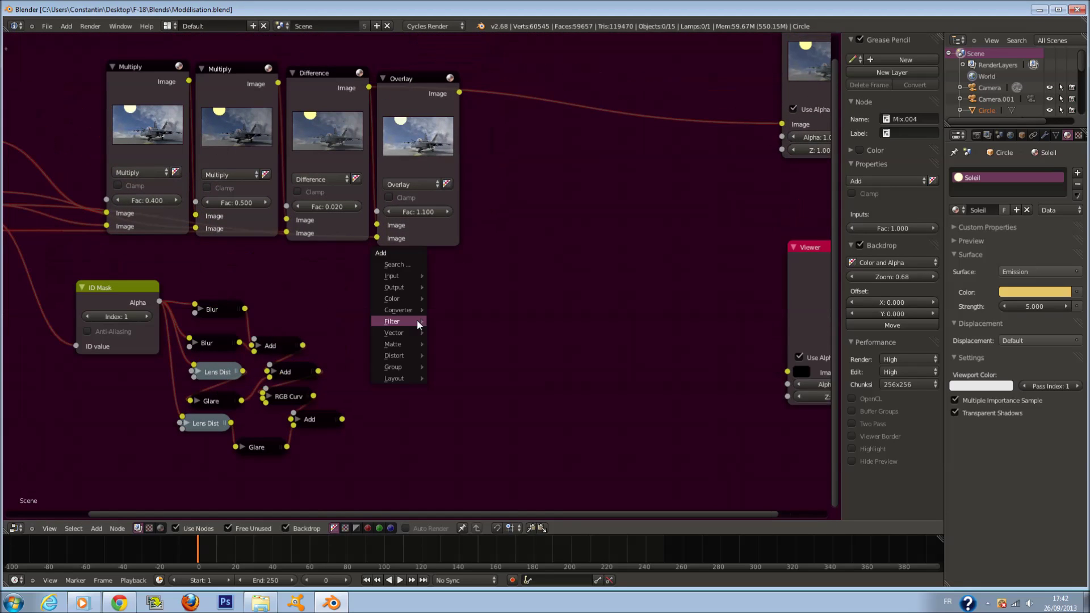
mouse_move(401, 298)
click(491, 293)
click(524, 186)
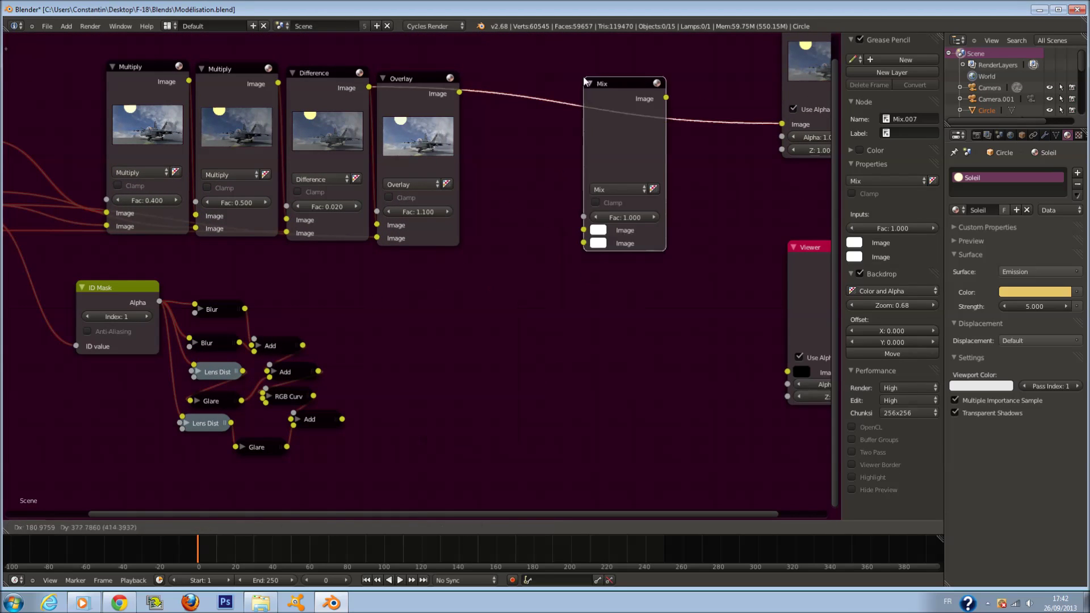
drag(460, 92, 342, 419)
middle_drag(587, 272, 391, 350)
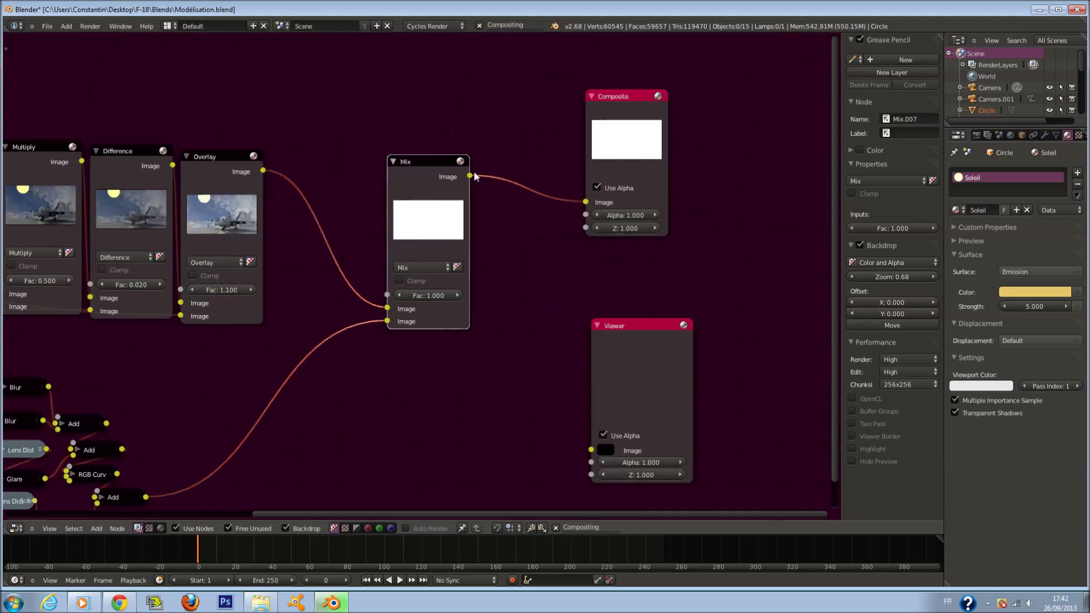
Step: Widen the new Mix node, set its blend type to Add, and connect its output to the Viewer's image input
drag(470, 175, 484, 216)
click(428, 282)
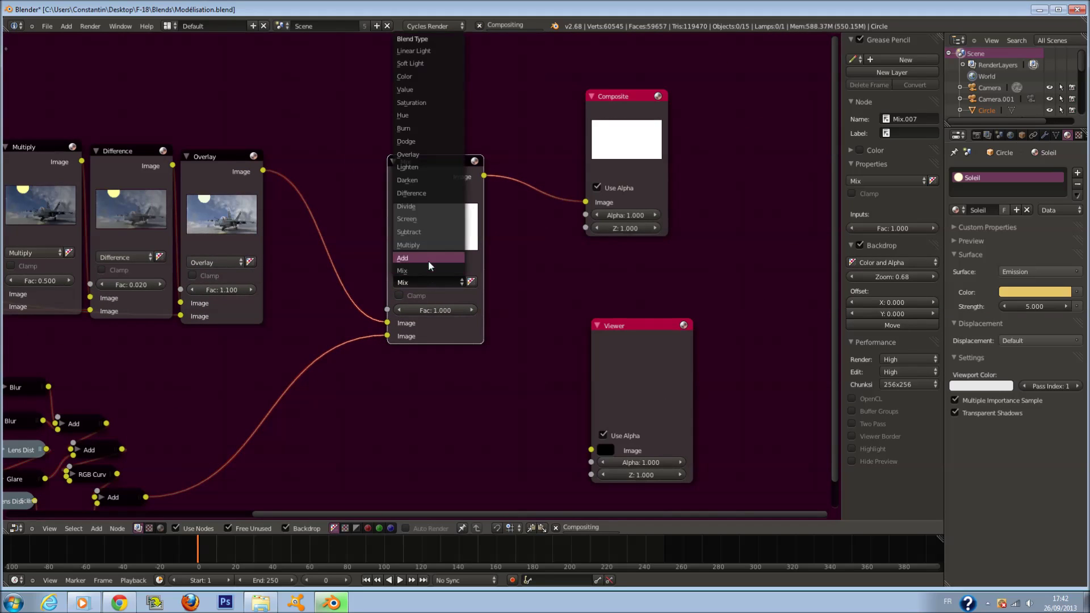
click(428, 260)
drag(484, 176, 591, 450)
scroll(461, 372, down, 4)
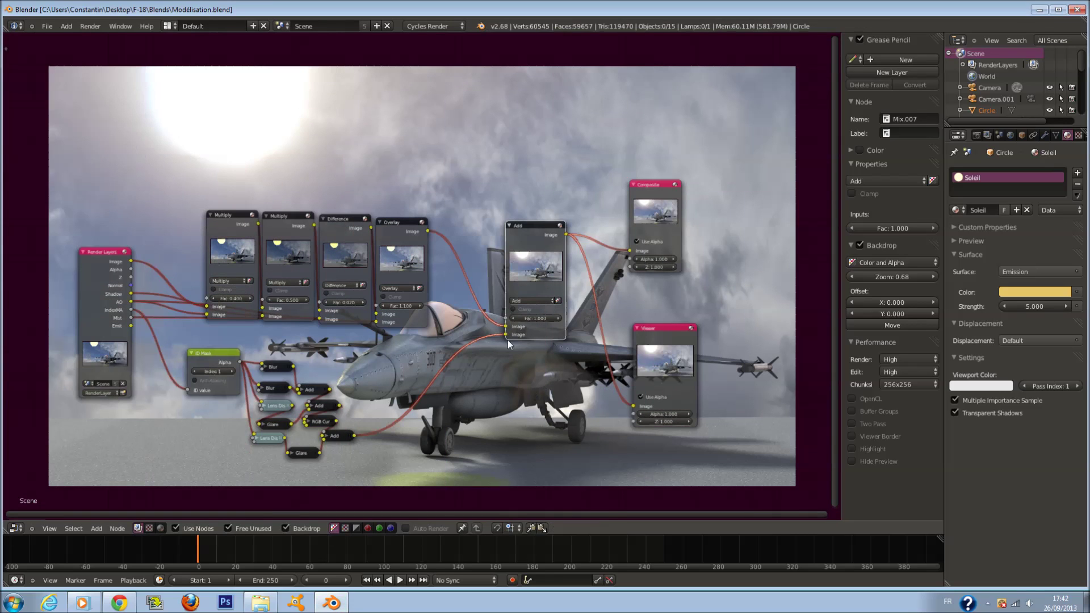
middle_drag(507, 339, 343, 183)
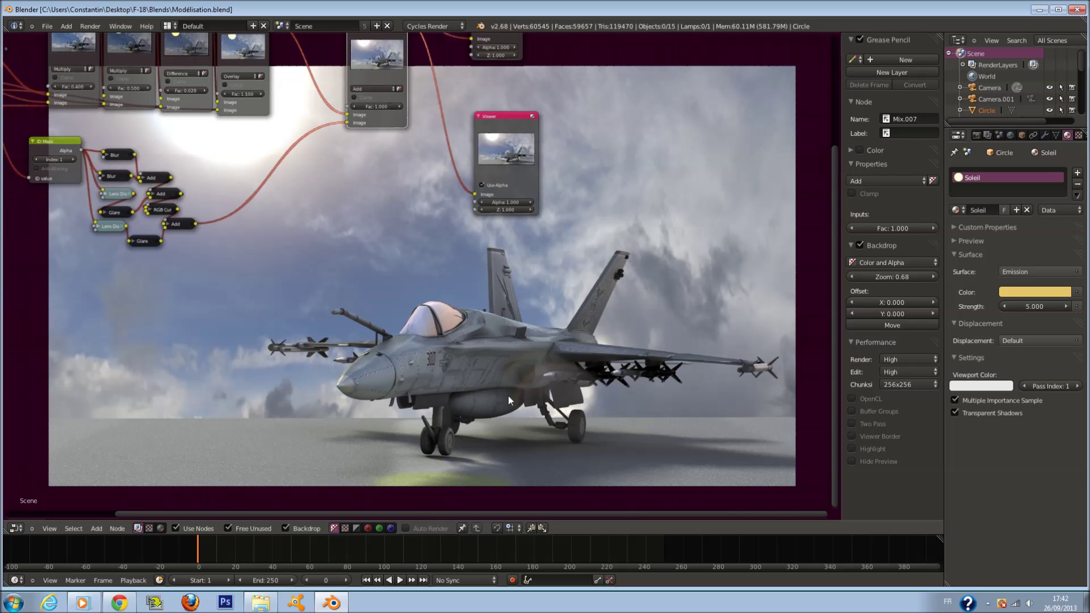
middle_drag(506, 391, 454, 311)
Step: Move the sun effect's Add, RGB Curves and final Glare nodes farther from the Blur and Lens Distortion column
middle_drag(113, 162, 287, 275)
scroll(287, 275, up, 2)
scroll(286, 278, up, 5)
scroll(269, 274, down, 2)
scroll(312, 264, up, 1)
key(b)
drag(234, 193, 349, 365)
key(g)
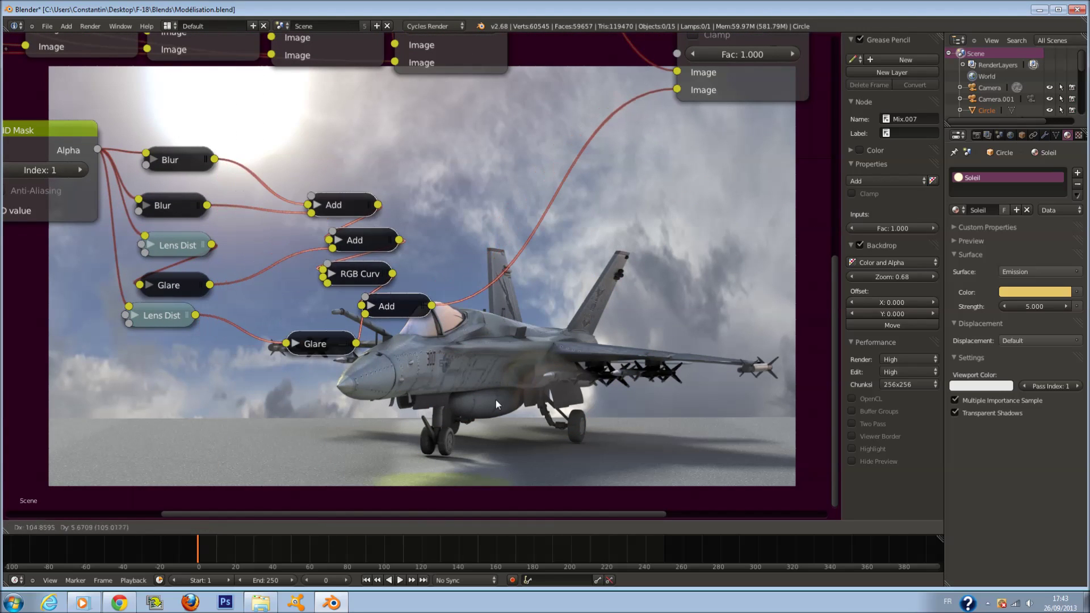
click(512, 399)
Step: Align the Blur, Lens Distortion and Glare nodes beside the ID Mask into one vertical column by scaling them to 0 along X
key(a)
key(b)
drag(146, 114, 223, 359)
key(r)
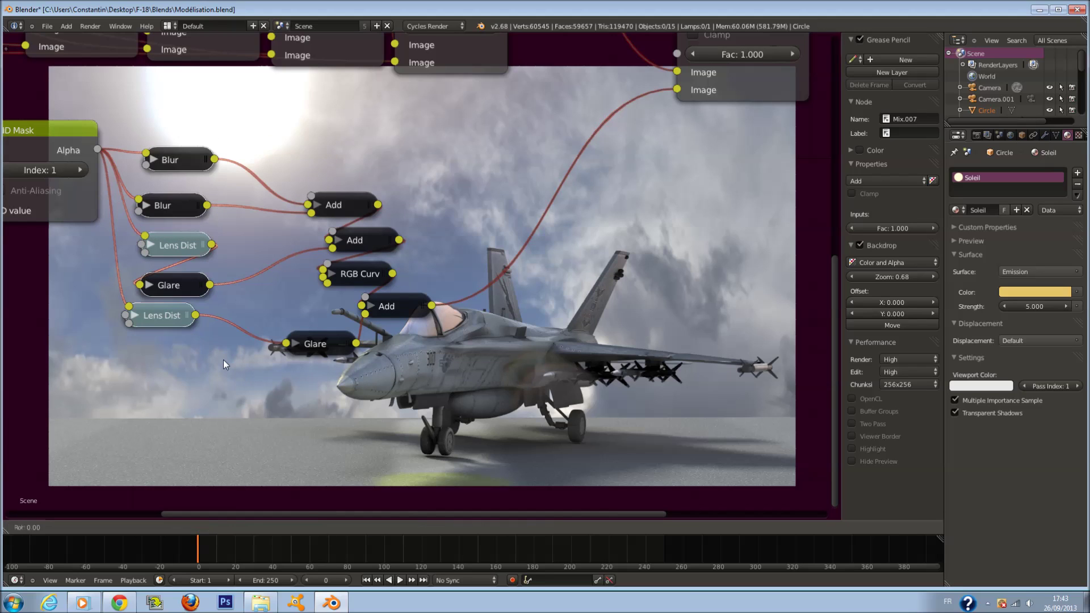
key(s)
key(x)
key(0)
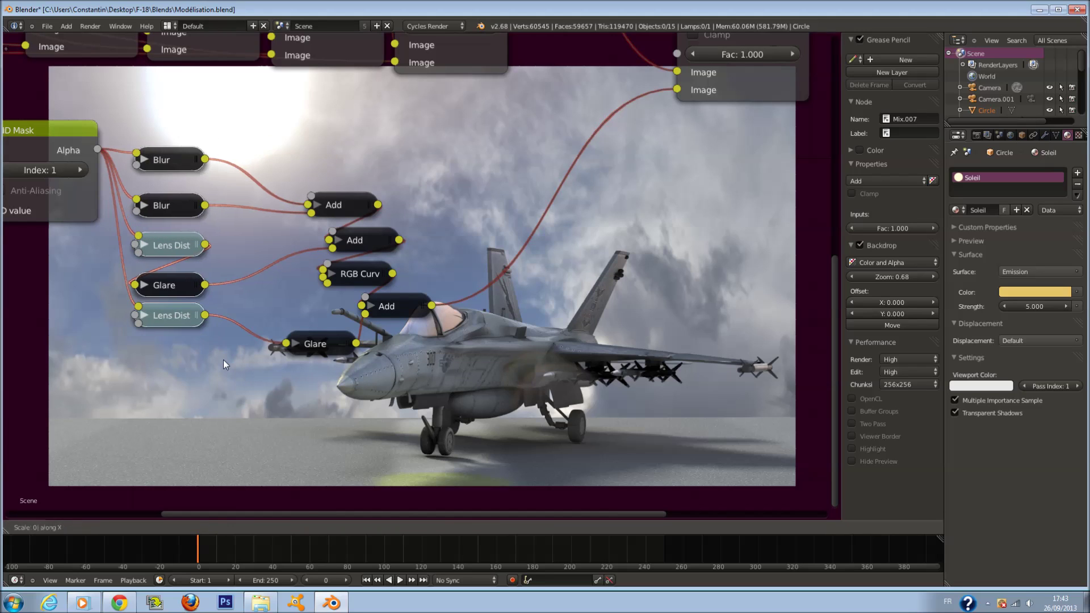
click(223, 359)
key(a)
Step: Align the Add, RGB Curves and final Glare nodes into a second vertical column with a 0 scale along X and reposition it
key(a)
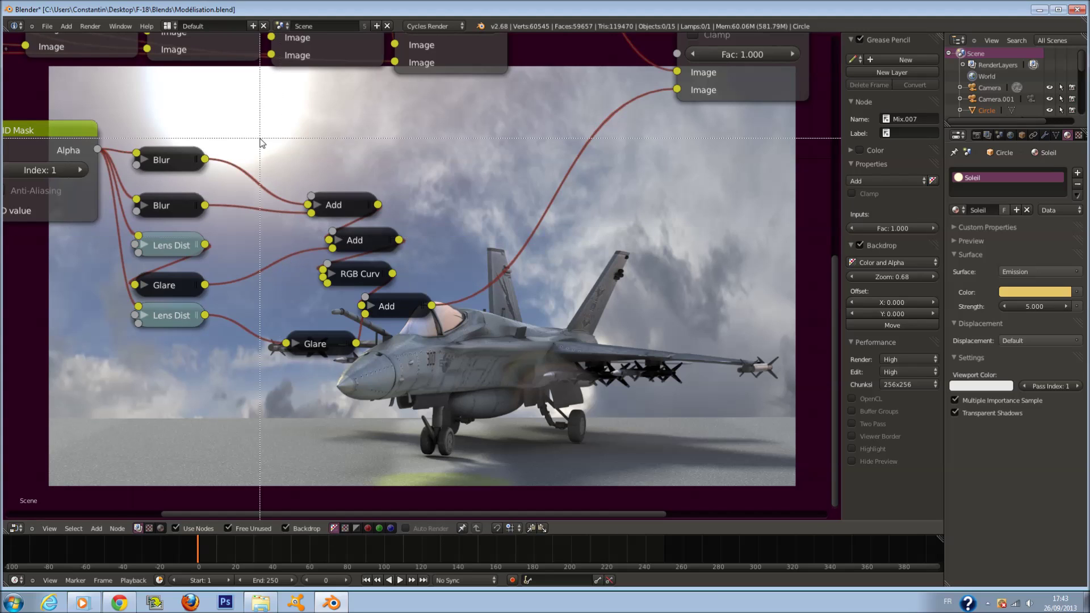
key(s)
key(x)
key(0)
key(Return)
key(g)
click(386, 355)
key(a)
scroll(128, 196, up, 1)
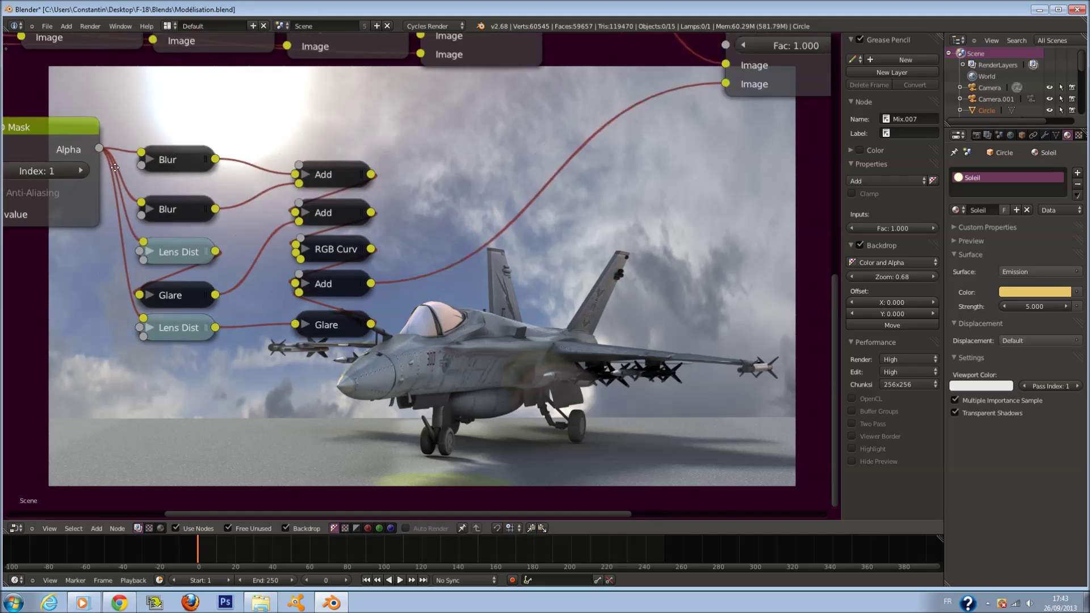
Step: Set the upper Blur node's X and Y blur to 25% and collapse the node
middle_drag(128, 195, 176, 211)
right_click(202, 172)
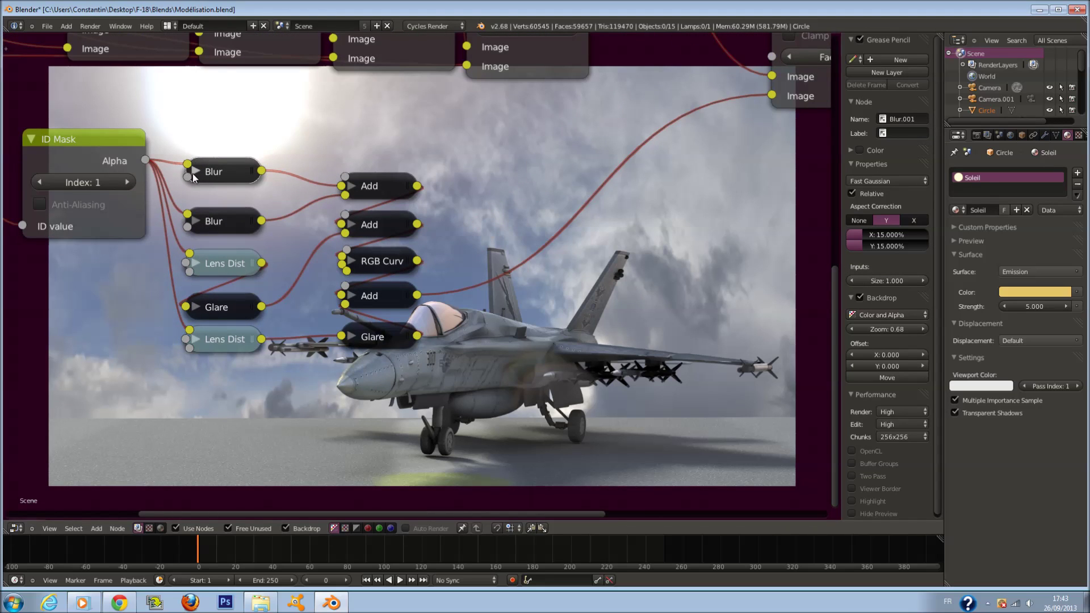
click(196, 172)
click(244, 409)
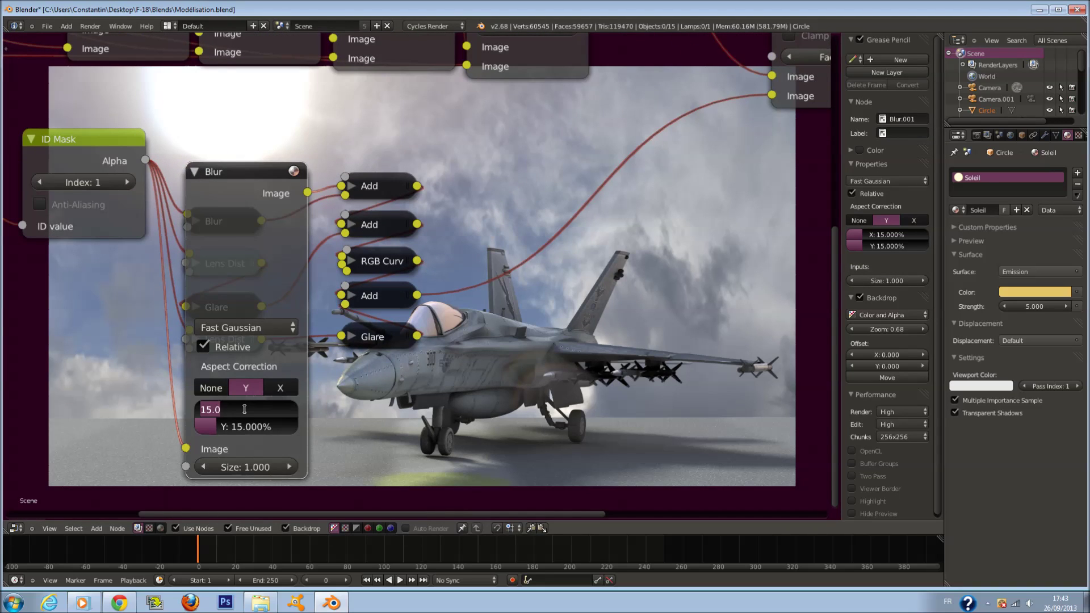
text(25)
key(Return)
click(245, 426)
text(25)
key(Return)
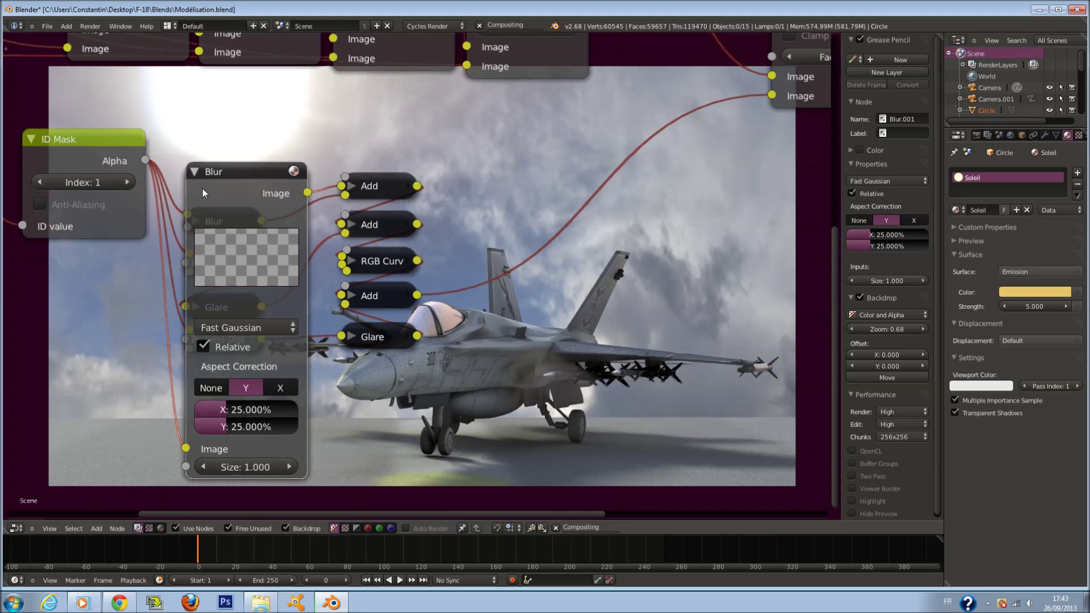
click(195, 174)
Step: Set the lower Blur node's X blur to 55% and collapse the node
click(195, 222)
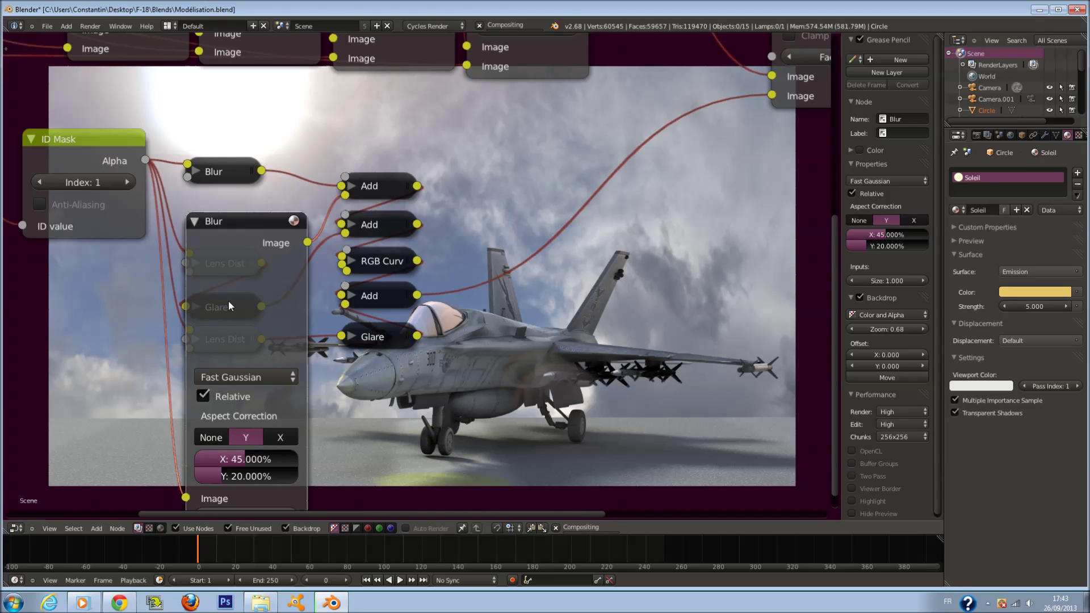
click(249, 457)
text(55)
key(Return)
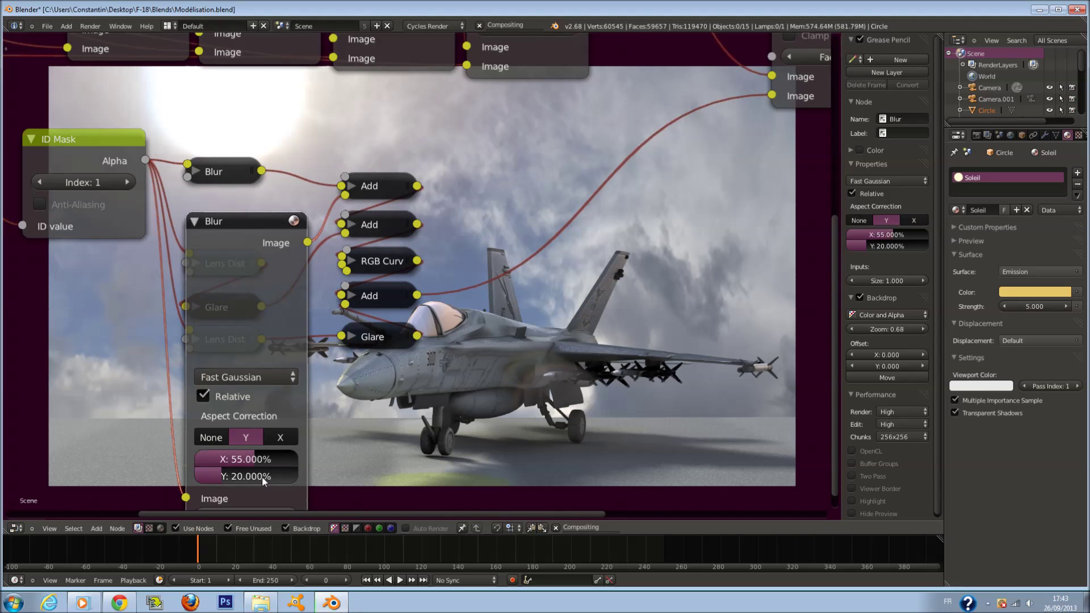
click(195, 221)
middle_drag(596, 483, 260, 329)
middle_drag(118, 319, 550, 499)
scroll(224, 346, up, 2)
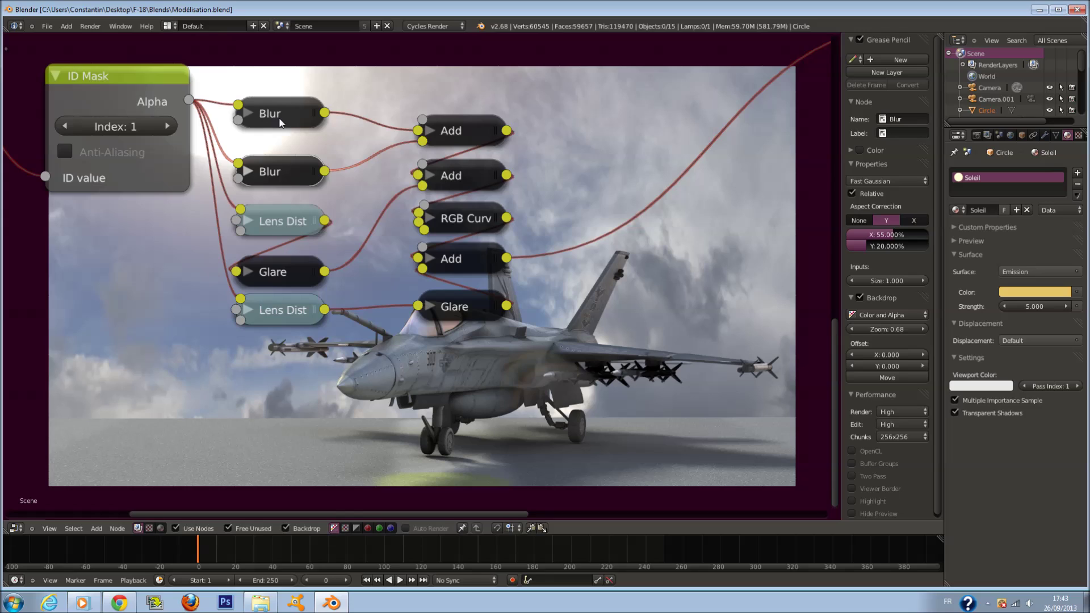
Step: Raise the RGB Curves node's combined curve with a point at about X 0.383, Y 0.588, collapse the node, and save the file
key(b)
key(Escape)
click(437, 218)
click(430, 218)
click(438, 268)
drag(467, 404, 501, 349)
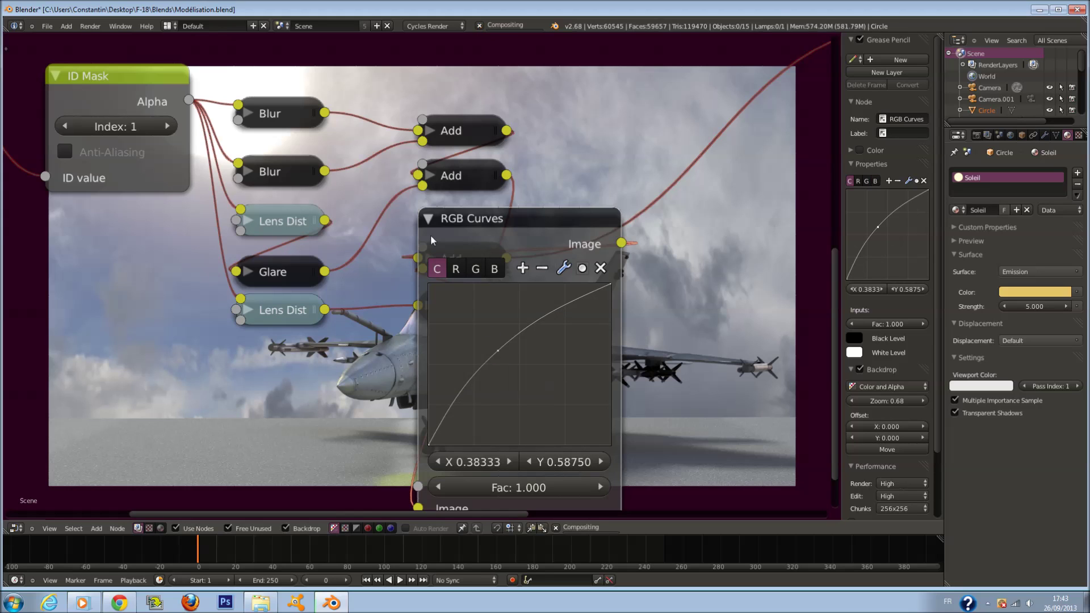
click(428, 219)
key(ctrl+s)
Step: Examine the sun glow and lens ghosts across the composited aircraft image, and save the file
middle_drag(607, 373, 245, 305)
click(364, 374)
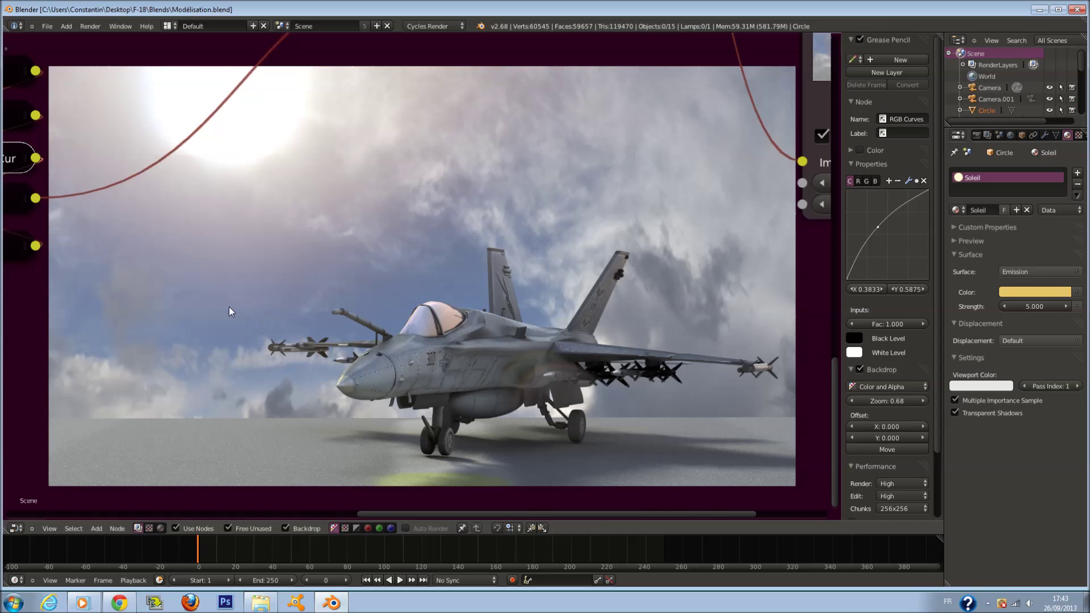
scroll(214, 273, down, 1)
middle_drag(214, 273, 634, 127)
scroll(509, 373, up, 1)
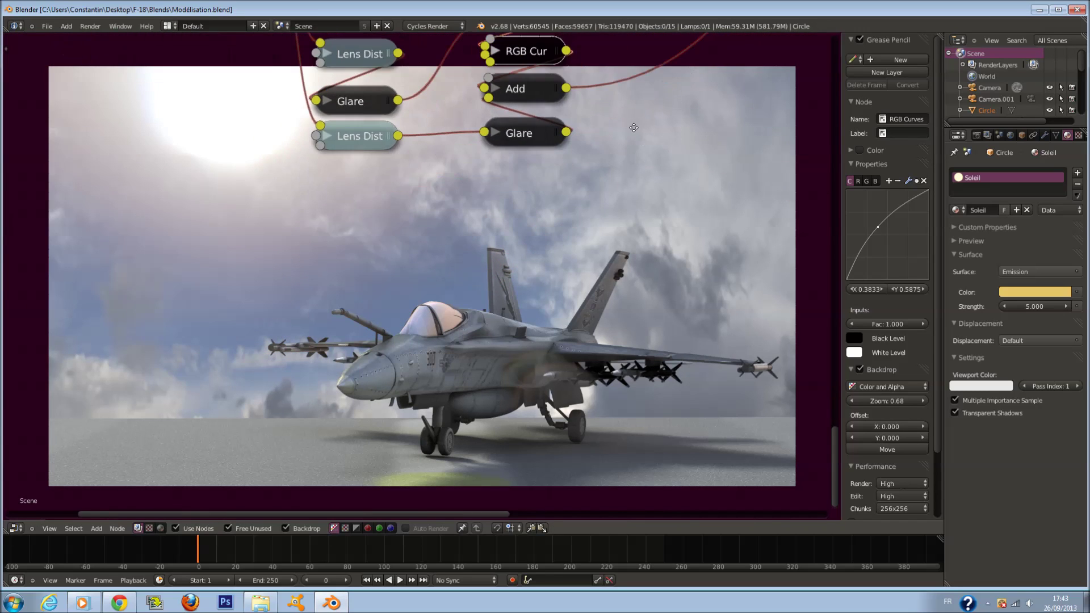
scroll(584, 375, up, 1)
middle_drag(432, 206, 529, 191)
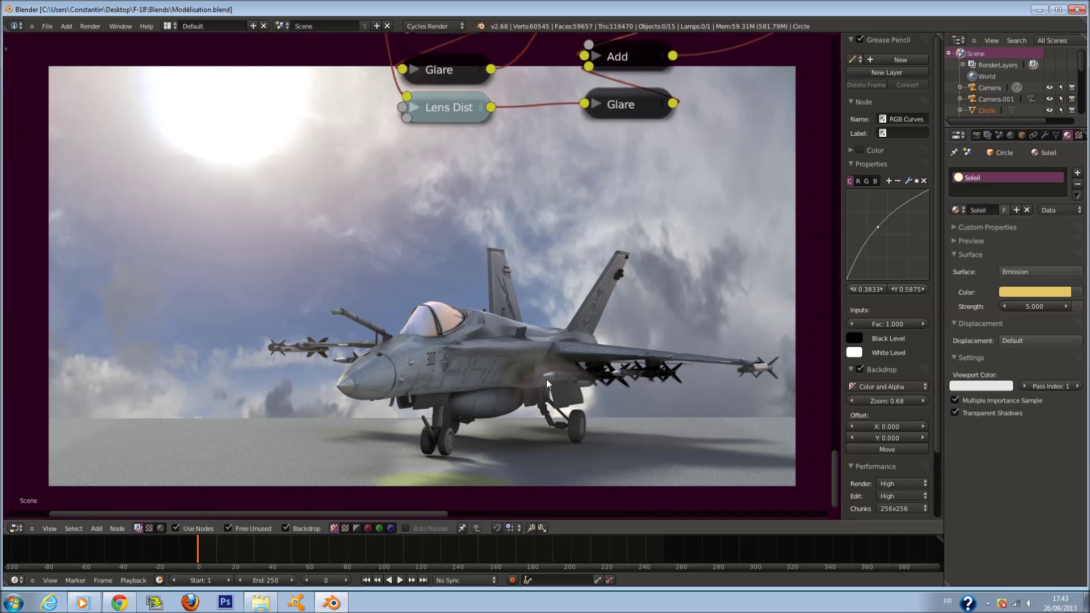
middle_drag(450, 316, 364, 414)
key(ctrl+s)
click(490, 328)
scroll(533, 232, up, 1)
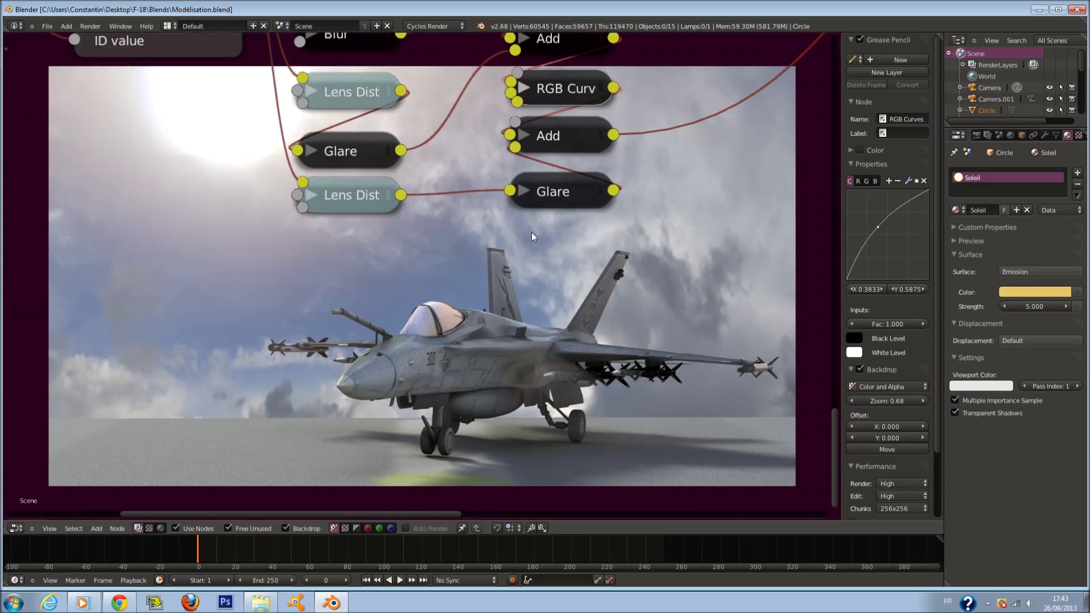
middle_drag(333, 403, 411, 436)
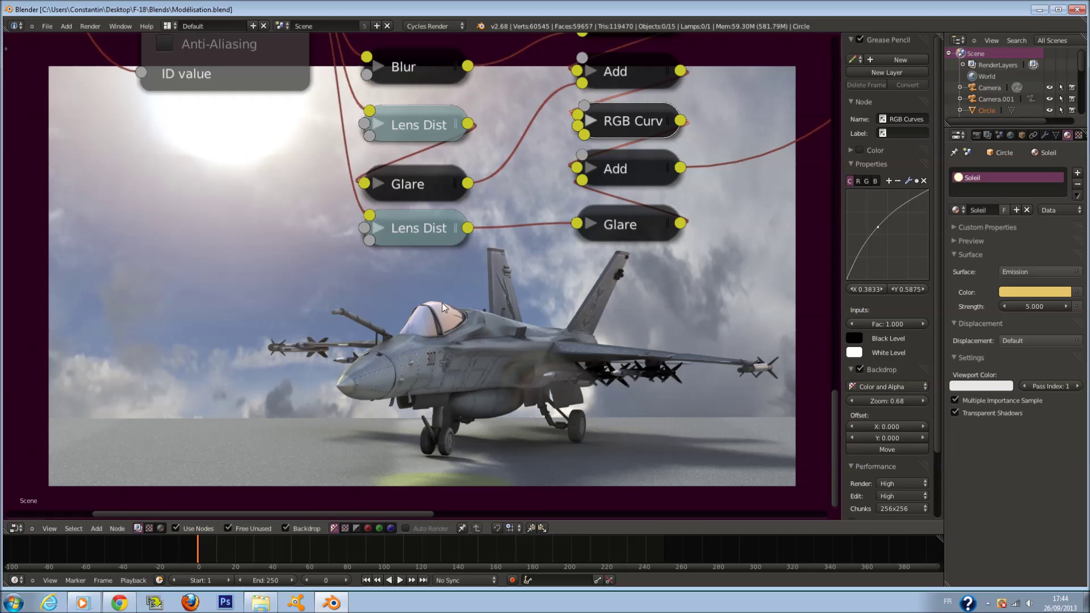
Step: Move the upper Blur node closer to the lower one, place a duplicate above it, and connect the ID Mask's Alpha to the copy
scroll(418, 287, down, 2)
middle_drag(420, 237, 343, 395)
scroll(342, 395, up, 2)
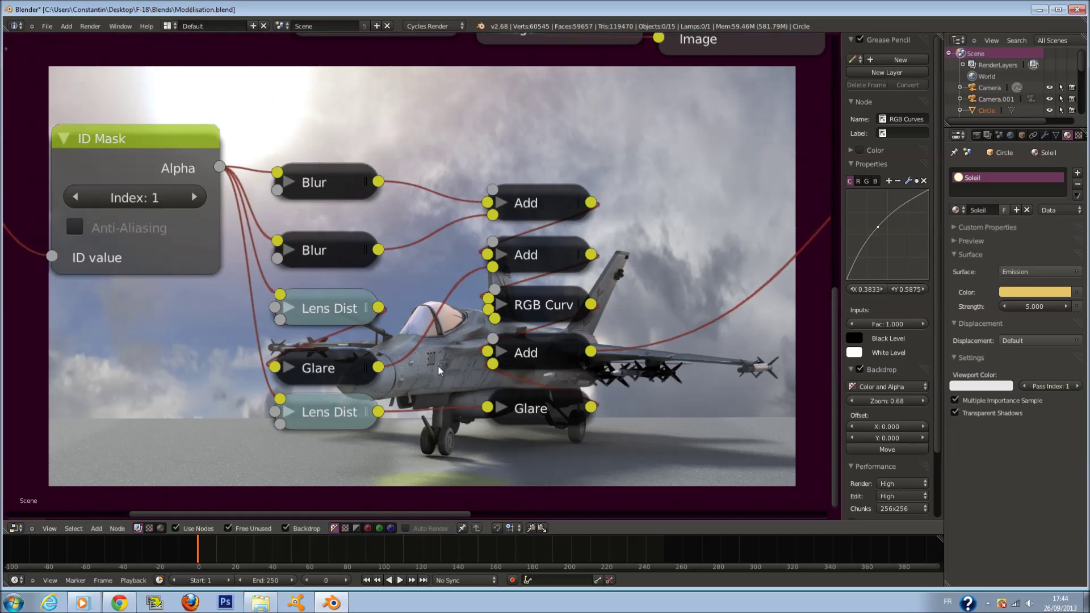
middle_drag(437, 366, 421, 484)
drag(299, 312, 296, 337)
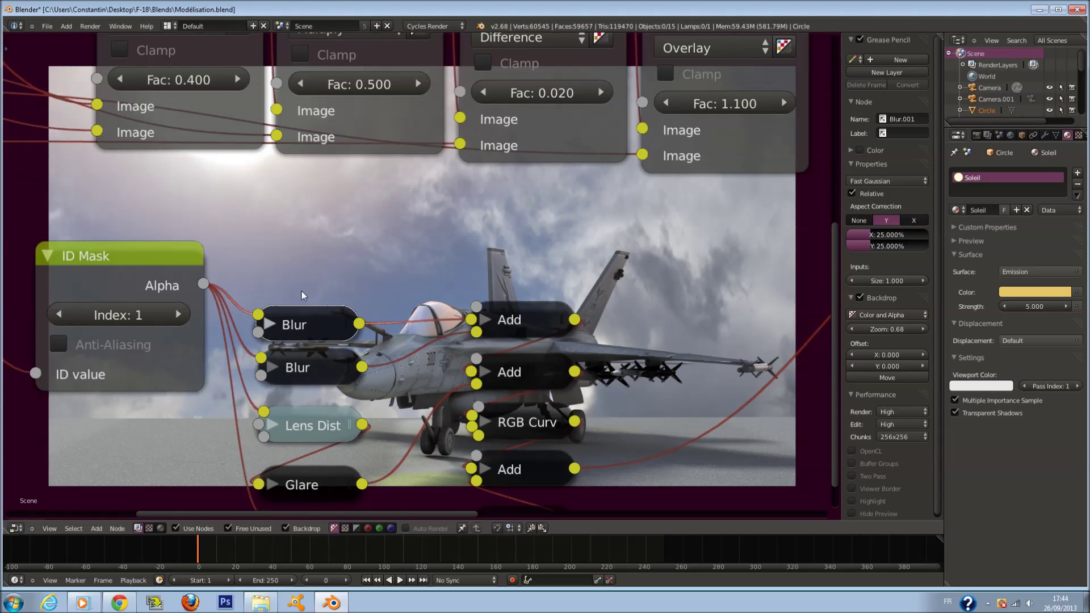
key(shift+d)
click(301, 268)
drag(203, 283, 265, 252)
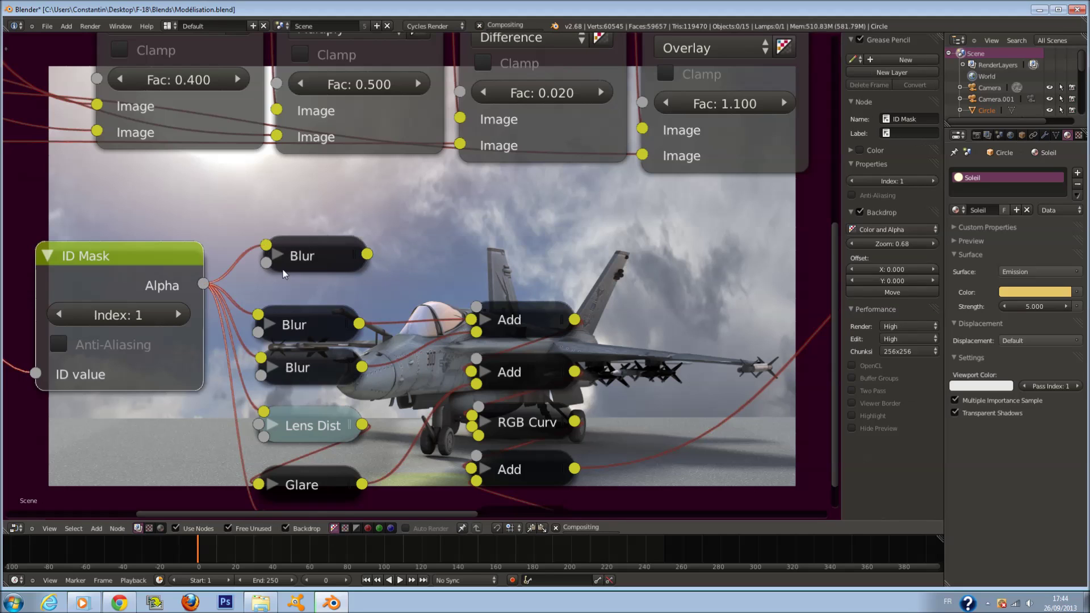
Step: Set the top Blur node's X blur to 55% and Y blur to 6%, and collapse the node
click(277, 256)
middle_drag(347, 399, 340, 289)
click(331, 472)
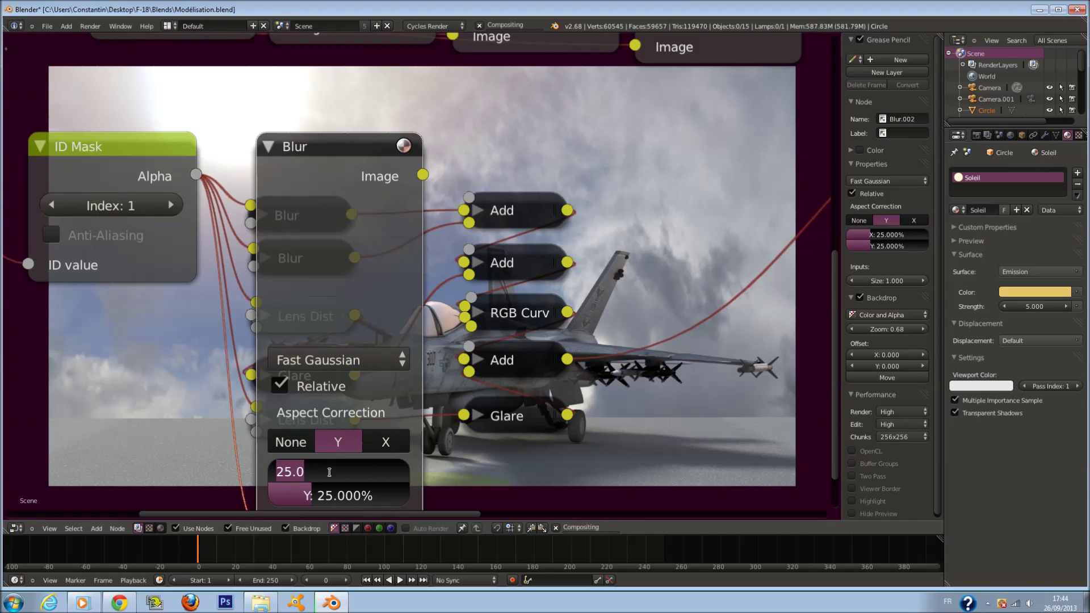
key(Return)
click(332, 474)
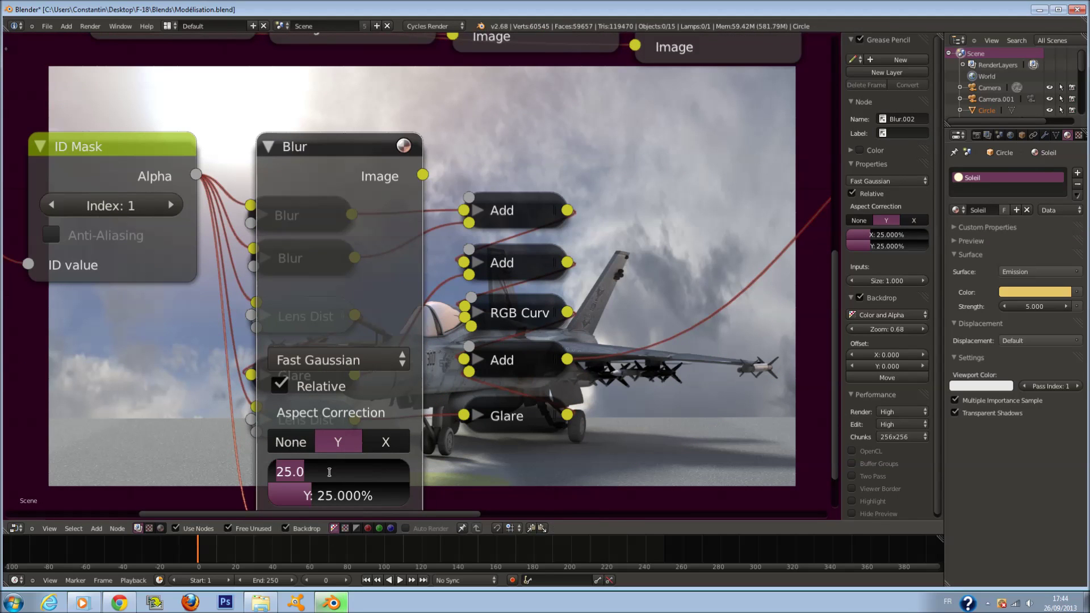
text(55)
key(Return)
click(336, 495)
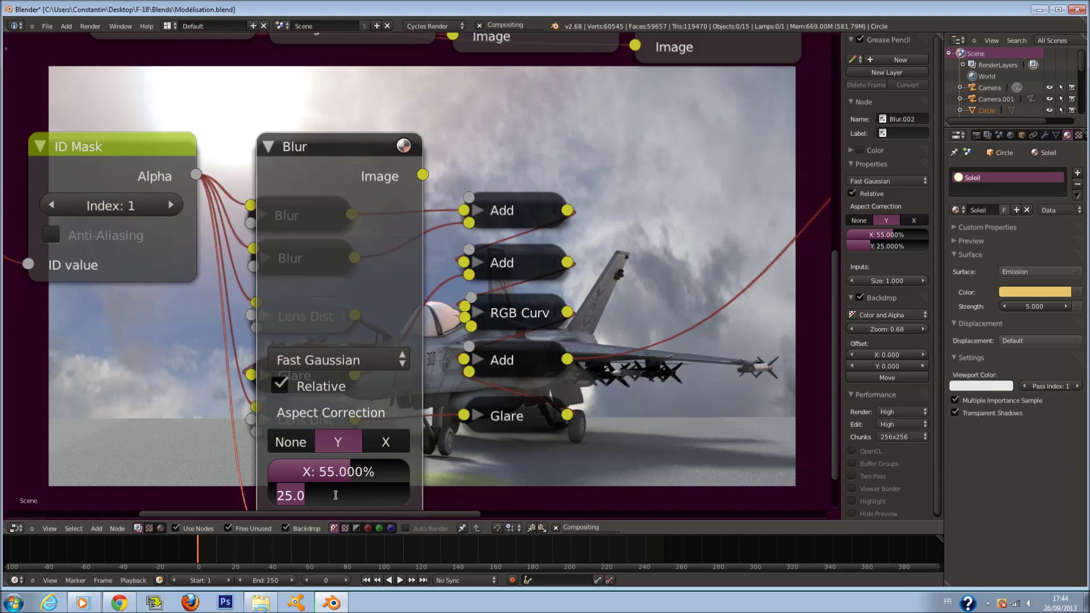
text(6)
key(Return)
key(h)
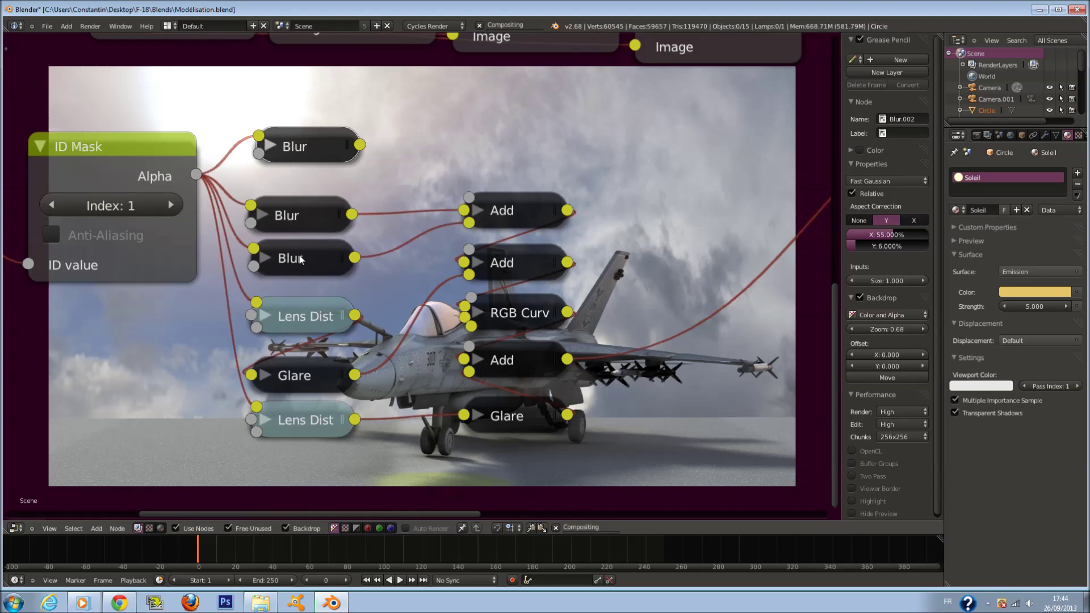
Step: Duplicate the RGB Curves node beside the top Blur node and connect the Blur's image output to the copy
click(520, 307)
key(shift+d)
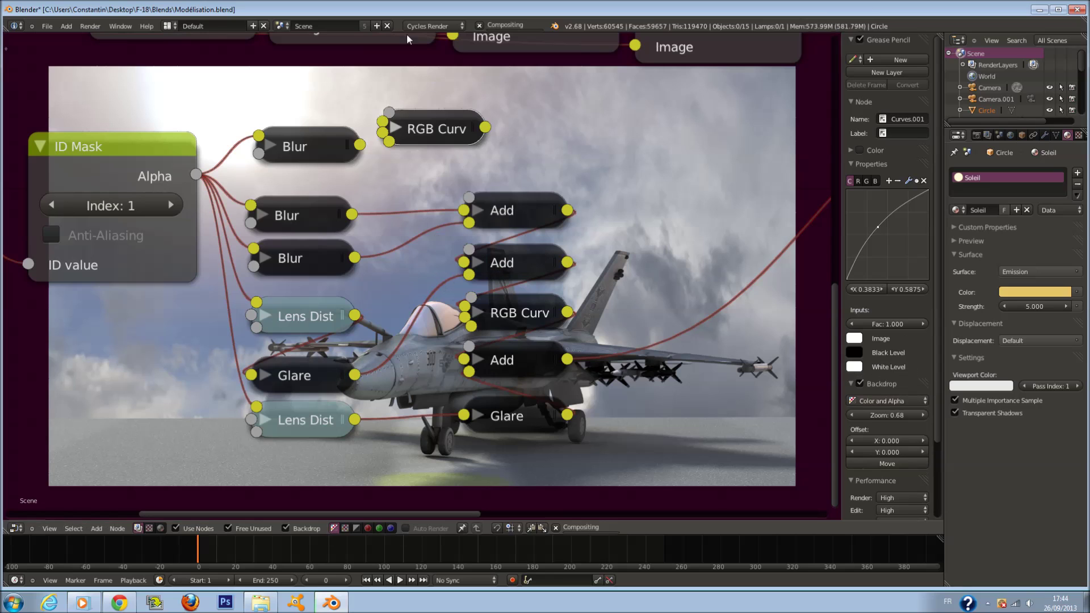
drag(358, 145, 383, 129)
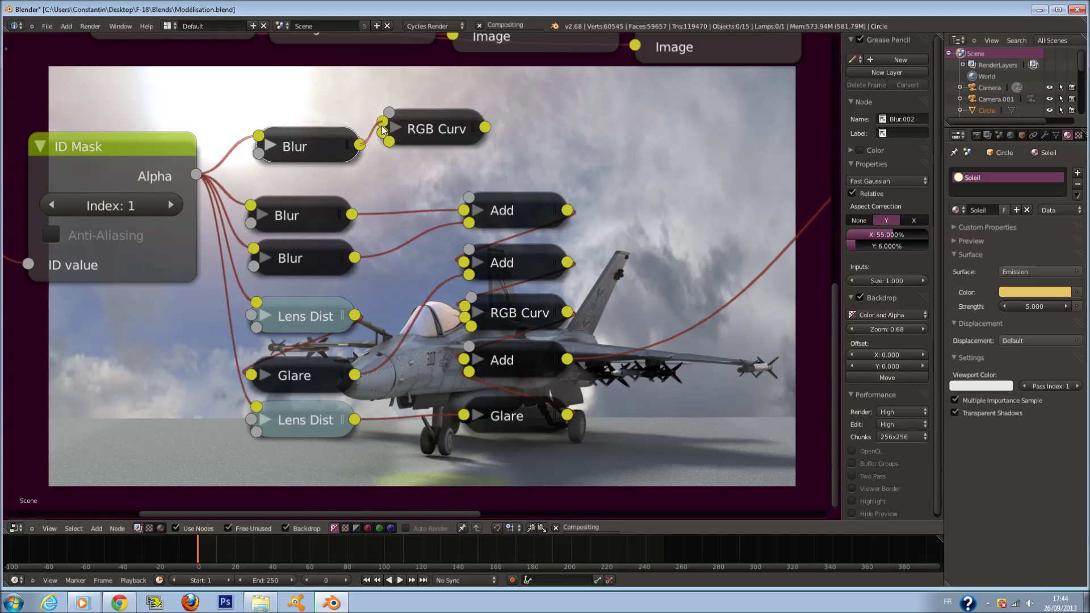
Step: Shift the column of Add, RGB Curves and Glare nodes away from the blurs, and duplicate the first Add node above it
click(508, 209)
scroll(509, 221, down, 1)
key(b)
drag(479, 207, 609, 441)
drag(530, 318, 594, 377)
click(560, 268)
key(shift+d)
click(555, 217)
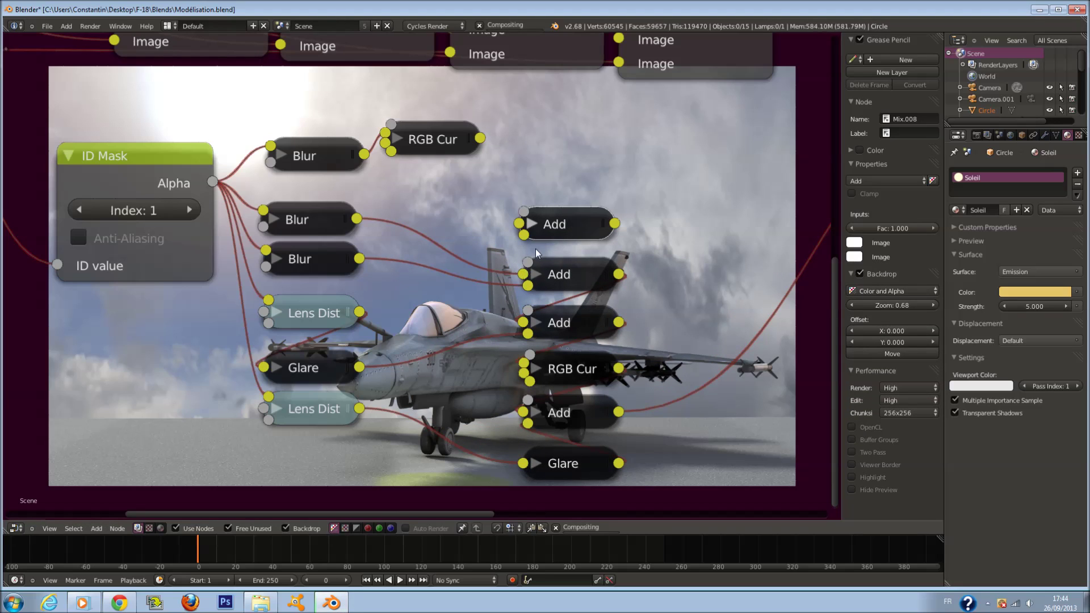
Step: Insert the duplicated Add node into the middle Blur's link ahead of the Add chain, and connect the new RGB Curves output to it
drag(567, 227, 477, 238)
click(477, 238)
drag(477, 238, 523, 201)
drag(480, 138, 545, 228)
drag(443, 142, 452, 161)
Step: Lower the new RGB Curves node's combined curve point to about X 0.411, Y 0.525, collapse the node, and save the file
middle_drag(747, 301, 182, 219)
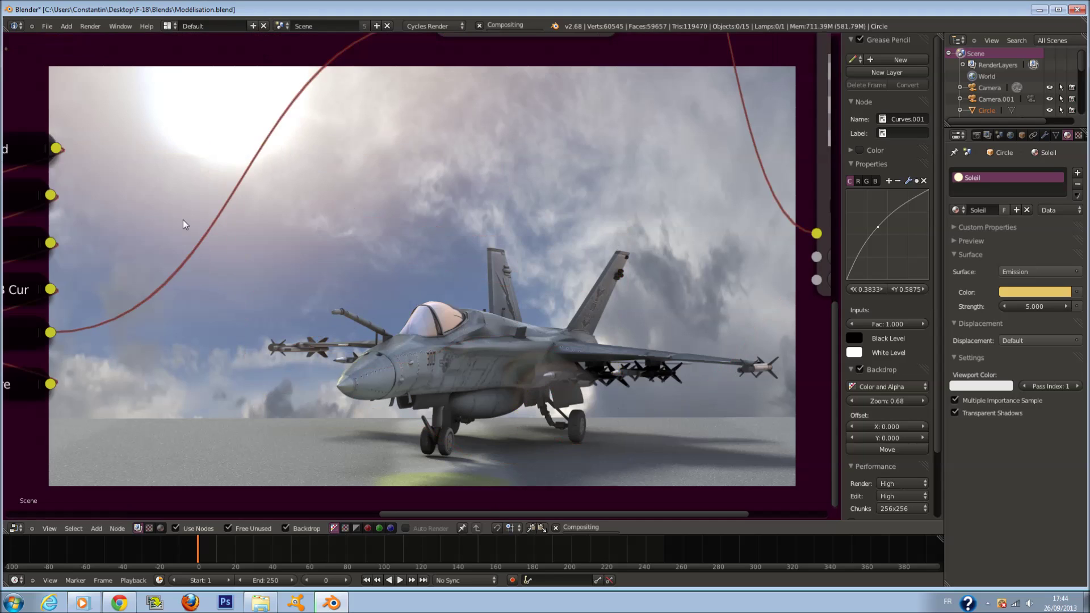
scroll(183, 219, down, 3)
middle_drag(250, 257, 160, 223)
scroll(188, 176, up, 2)
scroll(192, 171, down, 3)
middle_drag(219, 165, 454, 250)
scroll(454, 250, up, 1)
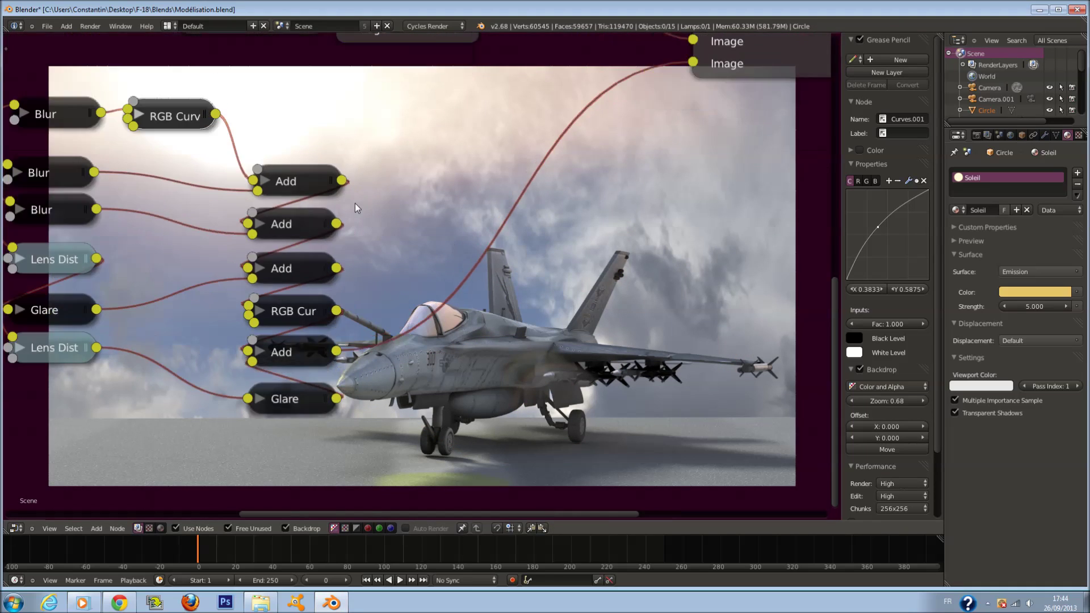
middle_drag(356, 203, 599, 216)
scroll(599, 215, up, 1)
click(446, 183)
drag(527, 339, 532, 350)
click(442, 183)
middle_drag(615, 290, 255, 308)
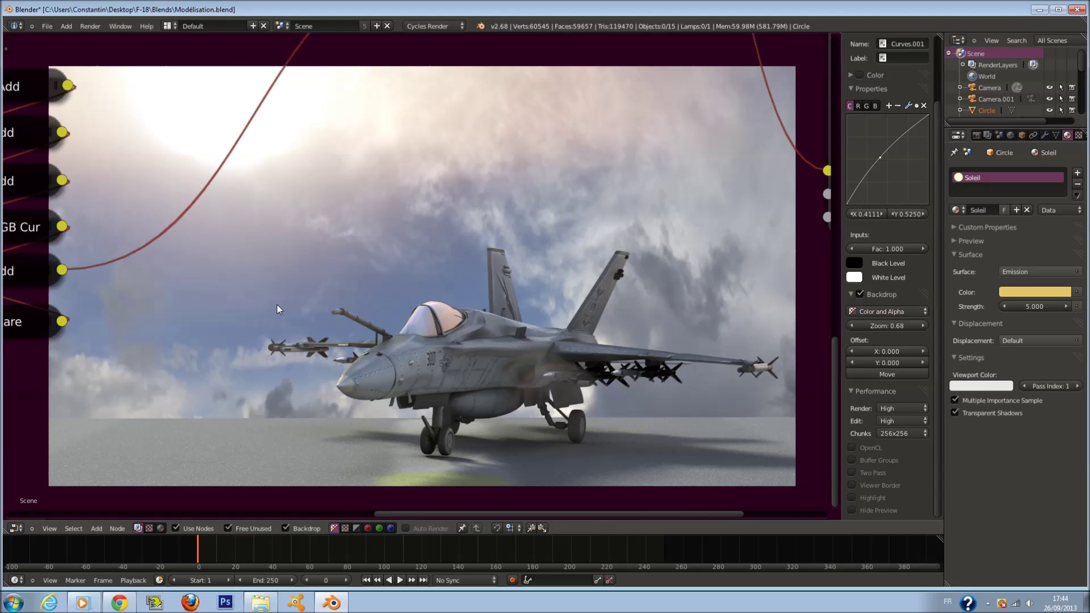
middle_drag(277, 305, 621, 309)
key(ctrl+s)
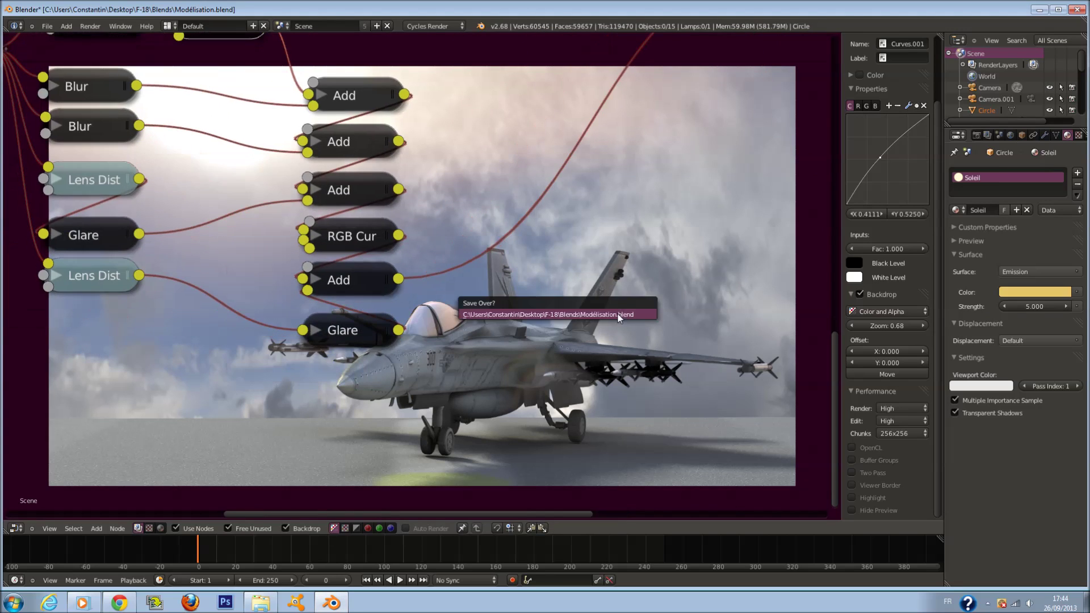
click(619, 312)
Step: Check the settings of the first Lens Distortion node and the Streaks Glare node
scroll(274, 293, up, 1)
middle_drag(302, 305, 517, 312)
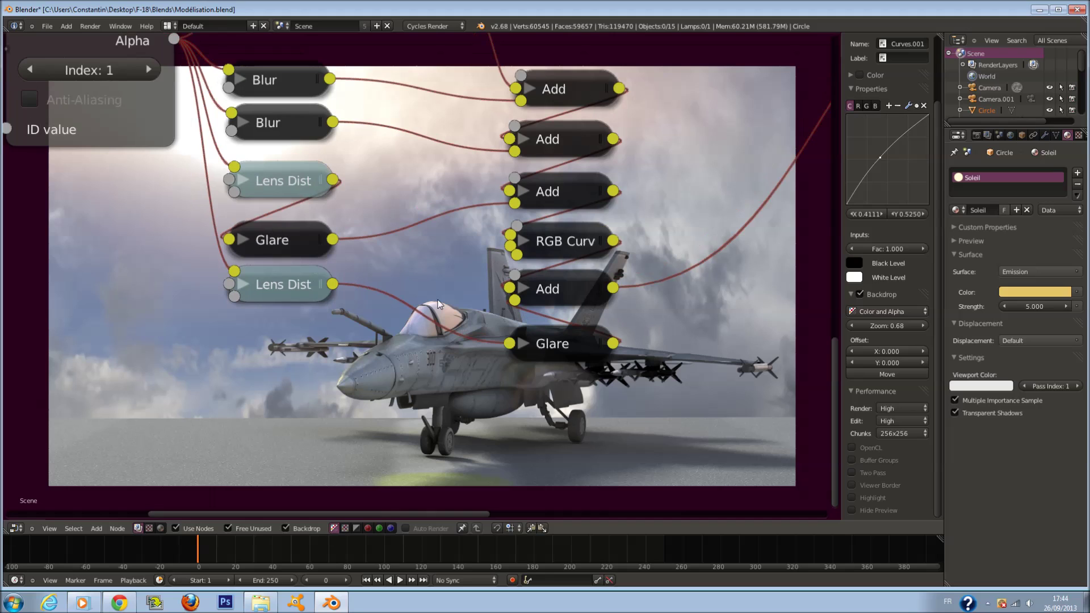
middle_drag(204, 306, 244, 328)
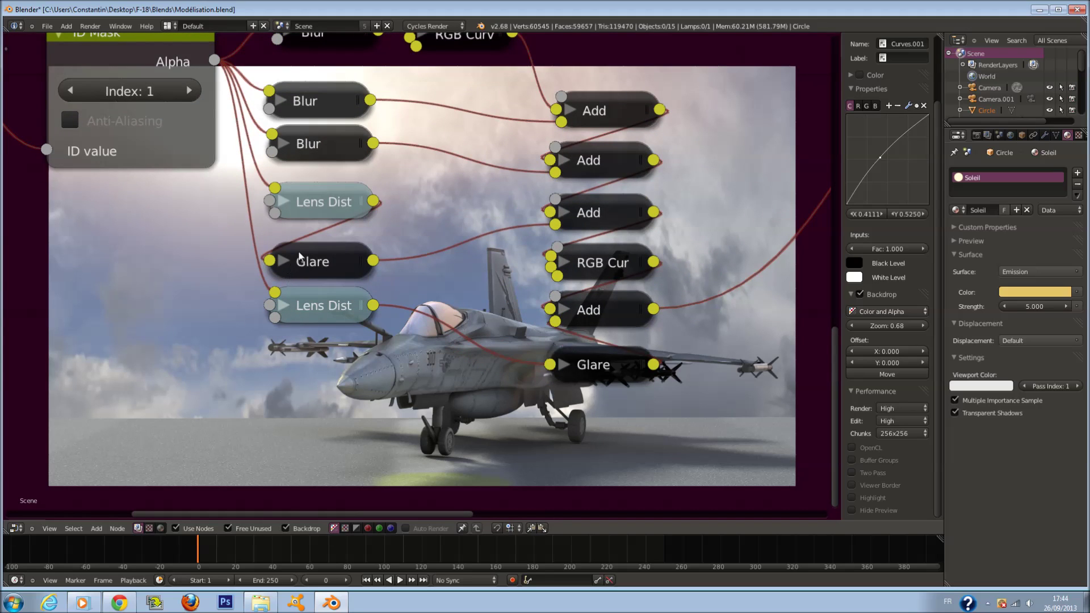
click(285, 203)
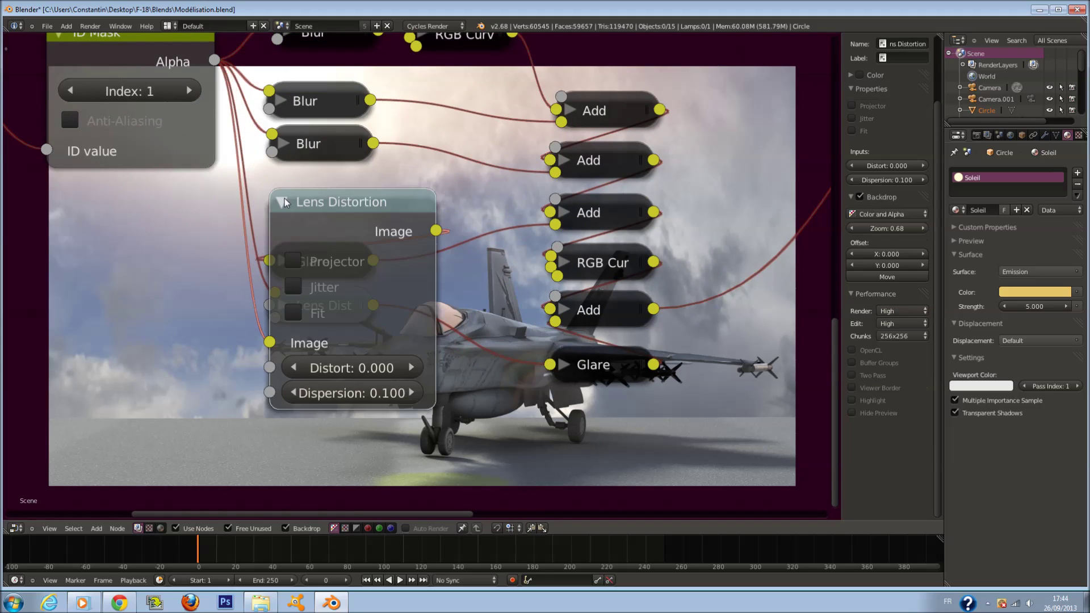
click(286, 203)
click(286, 274)
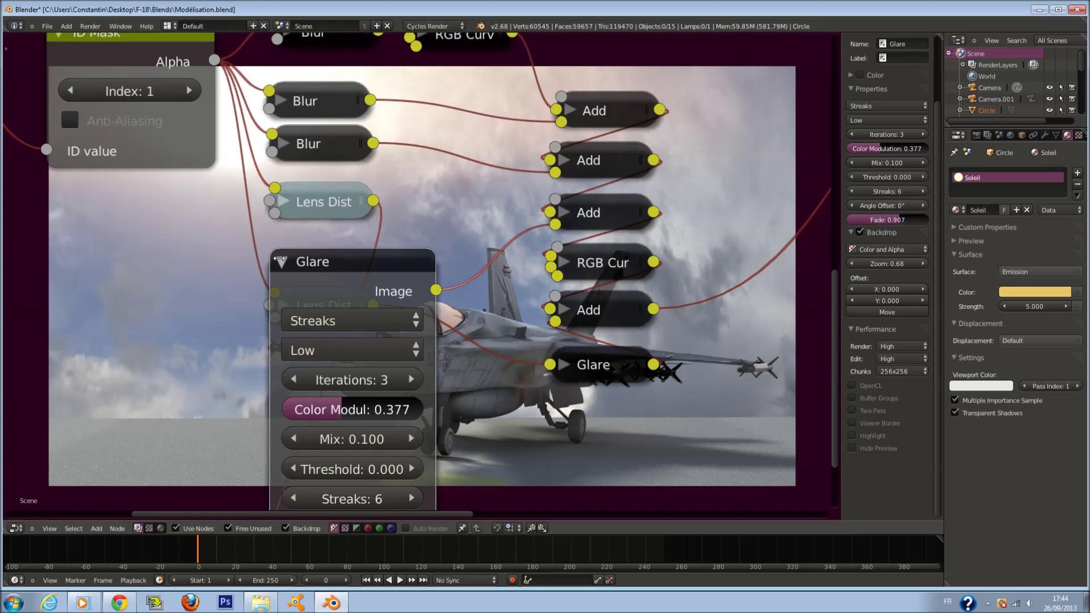
middle_drag(399, 345, 373, 226)
click(256, 144)
middle_drag(420, 175, 350, 285)
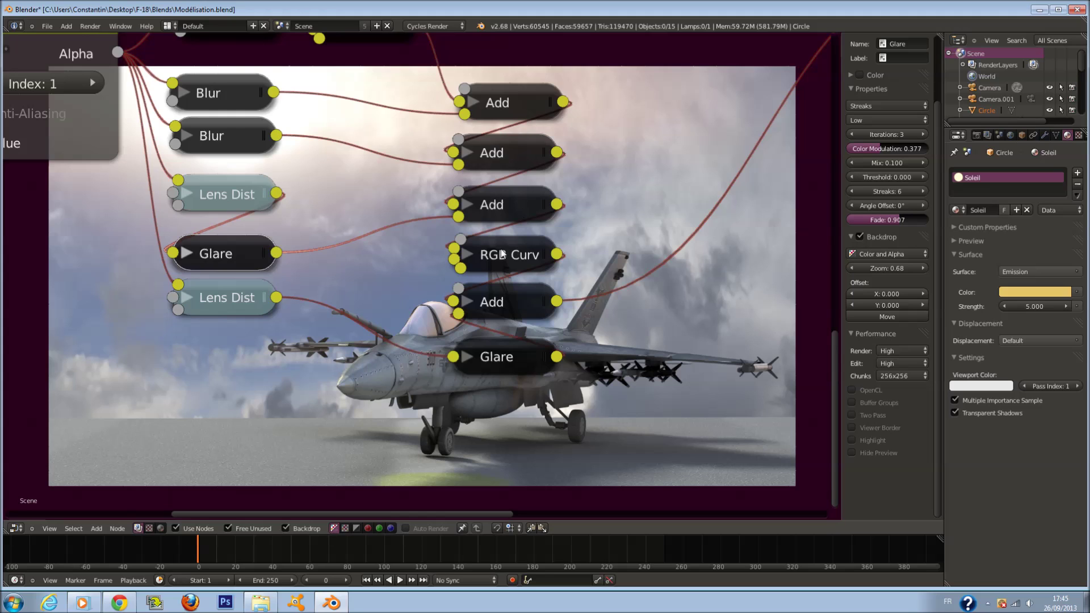
Step: Set the Ghosts Glare node's Mix to 0.100 and collapse the node to view the composited image
middle_drag(501, 250, 529, 328)
scroll(501, 365, down, 1)
click(491, 424)
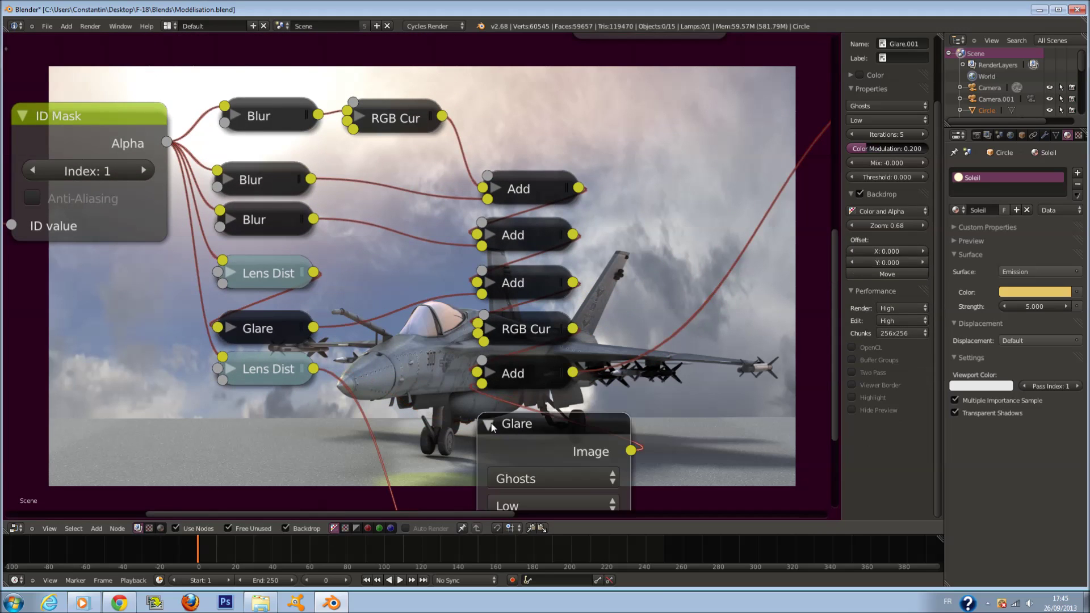
middle_drag(492, 427, 448, 220)
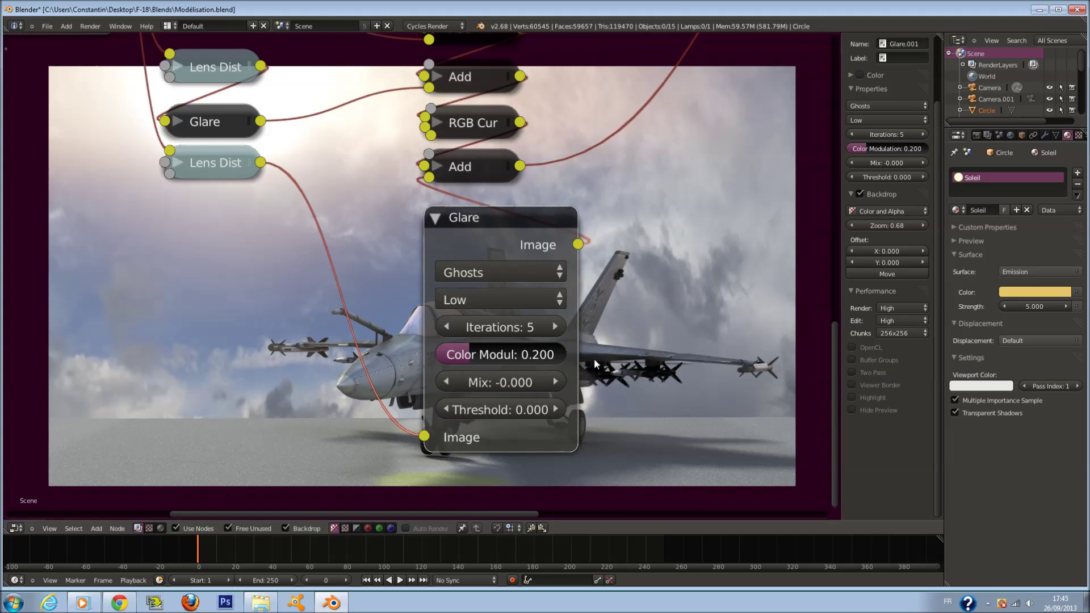
click(562, 381)
click(435, 219)
middle_drag(376, 286, 169, 186)
middle_drag(220, 291, 369, 286)
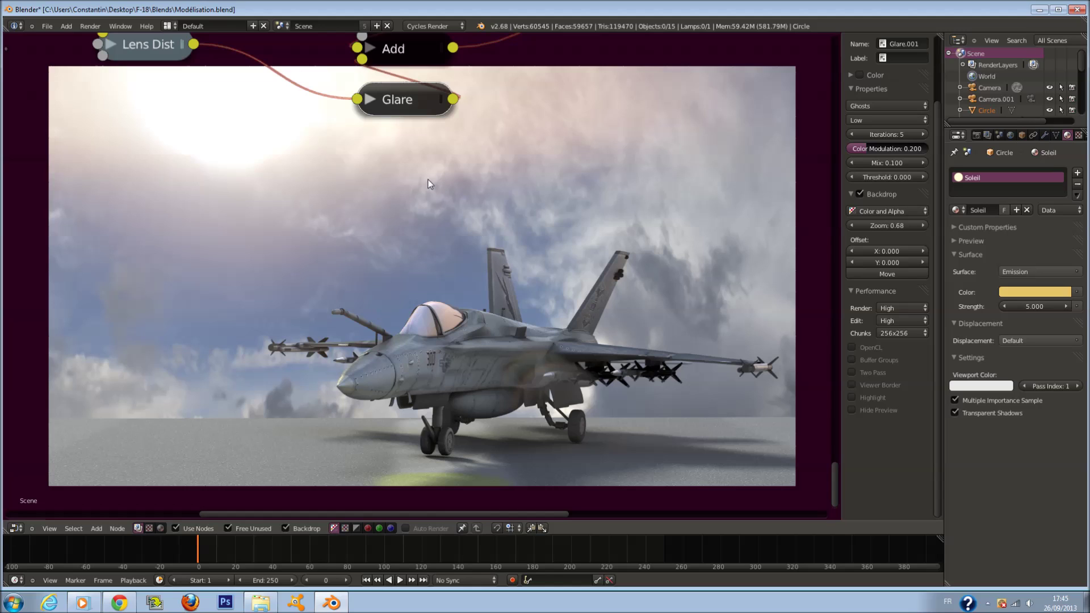
Step: Raise the Ghosts Glare node's Mix to 0.500 and collapse the node
click(370, 100)
click(494, 261)
click(494, 261)
click(494, 261)
click(494, 261)
click(370, 98)
click(367, 101)
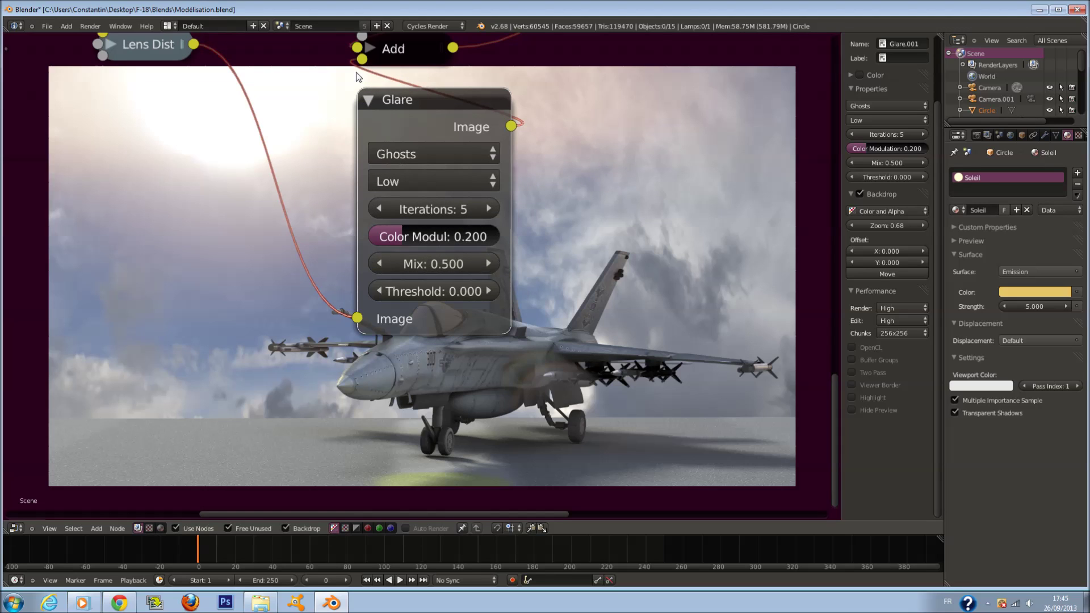
click(368, 100)
Step: Move the Ghosts Glare node under the lower Lens Distortion node and insert an RGB Curves node between it and the last Add
middle_drag(414, 102, 561, 275)
scroll(561, 274, down, 3)
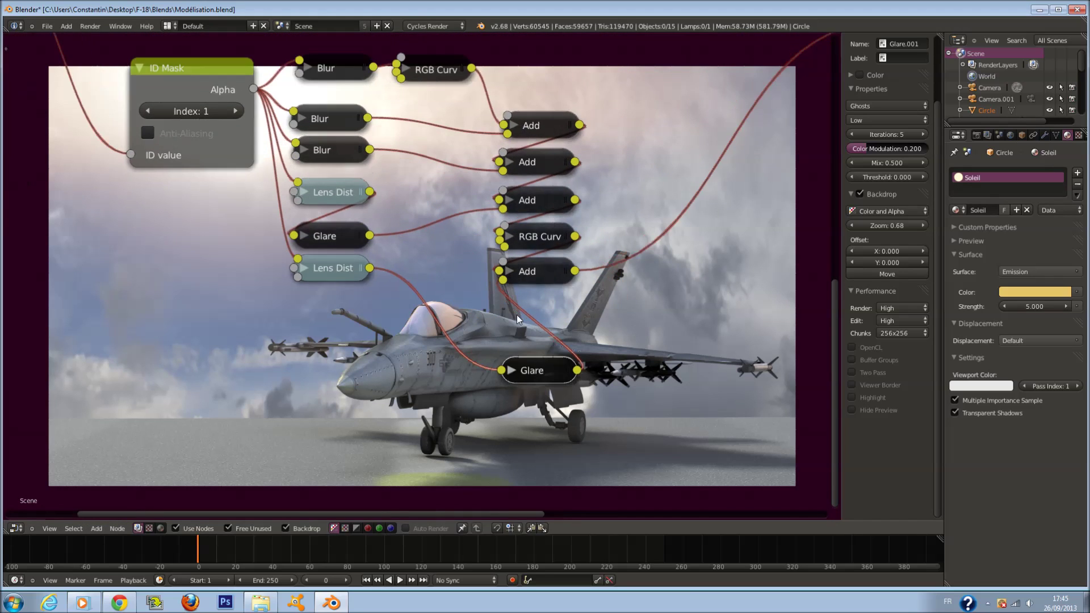
scroll(518, 321, up, 2)
drag(546, 377, 370, 363)
key(shift+a)
mouse_move(519, 372)
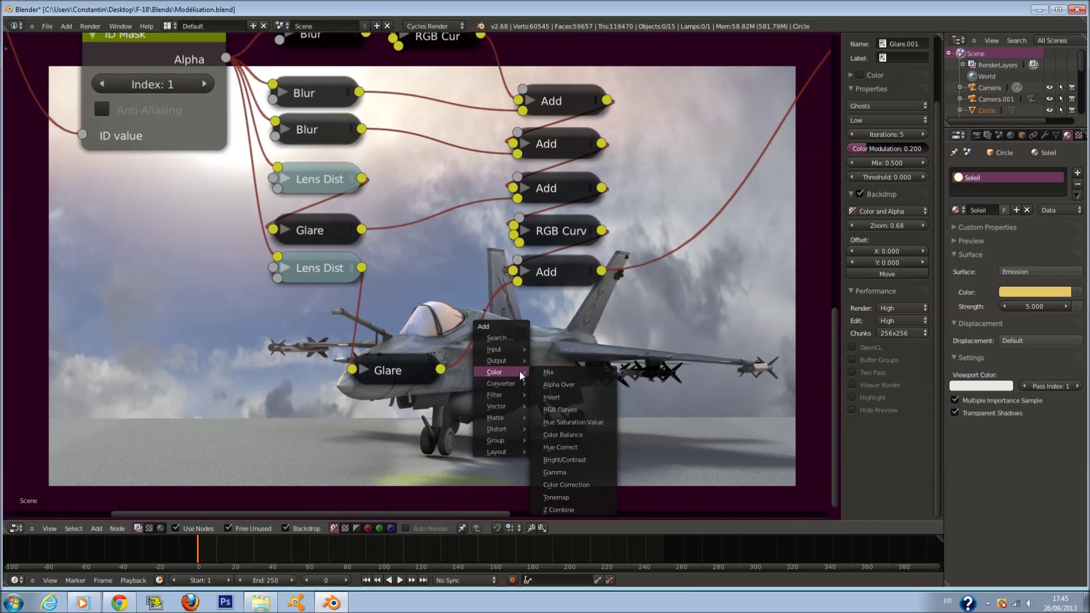
click(559, 409)
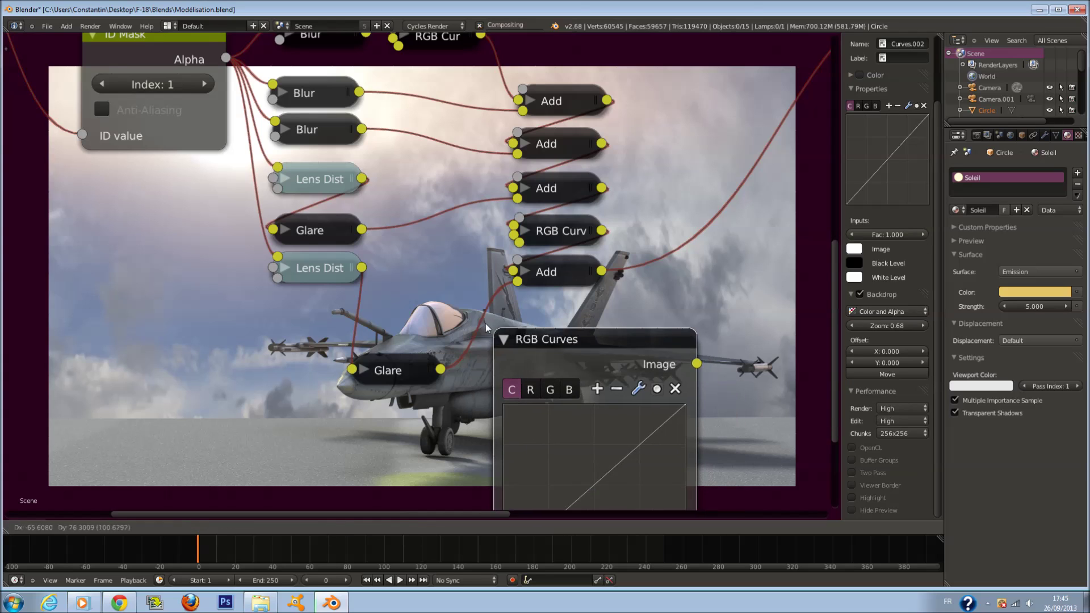
middle_drag(586, 378, 575, 299)
Step: Raise the ghosts' RGB Curves combined curve with a point at X 0.400, Y 0.500, and collapse the node
click(545, 297)
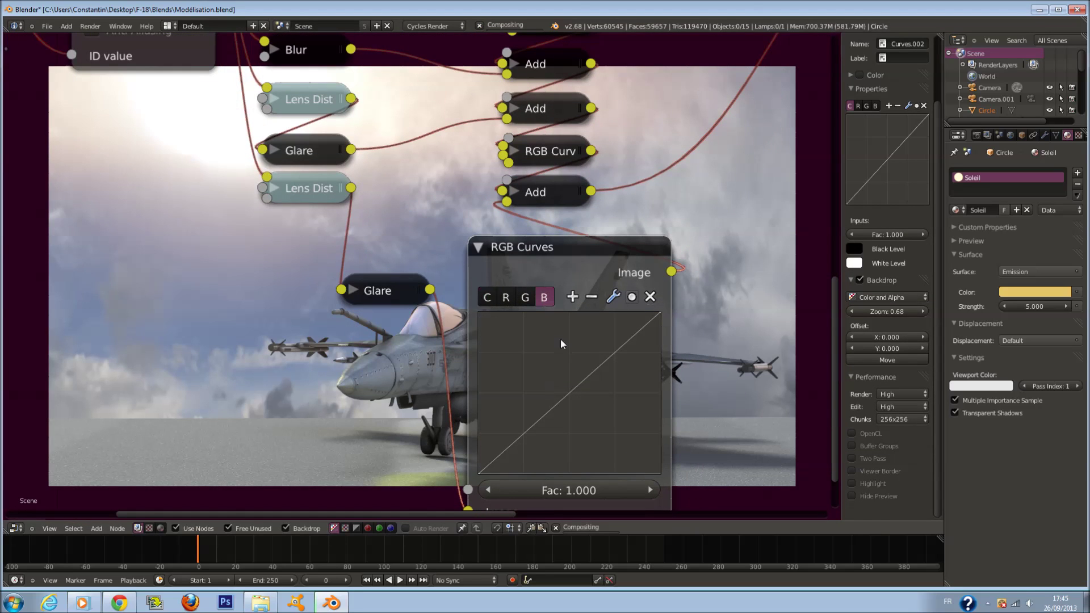
drag(575, 384, 551, 393)
click(492, 300)
click(479, 247)
Step: Tuck the collapsed RGB Curves node beneath the last Add, move the Ghosts Glare node next to it, and save the file
drag(501, 259, 529, 255)
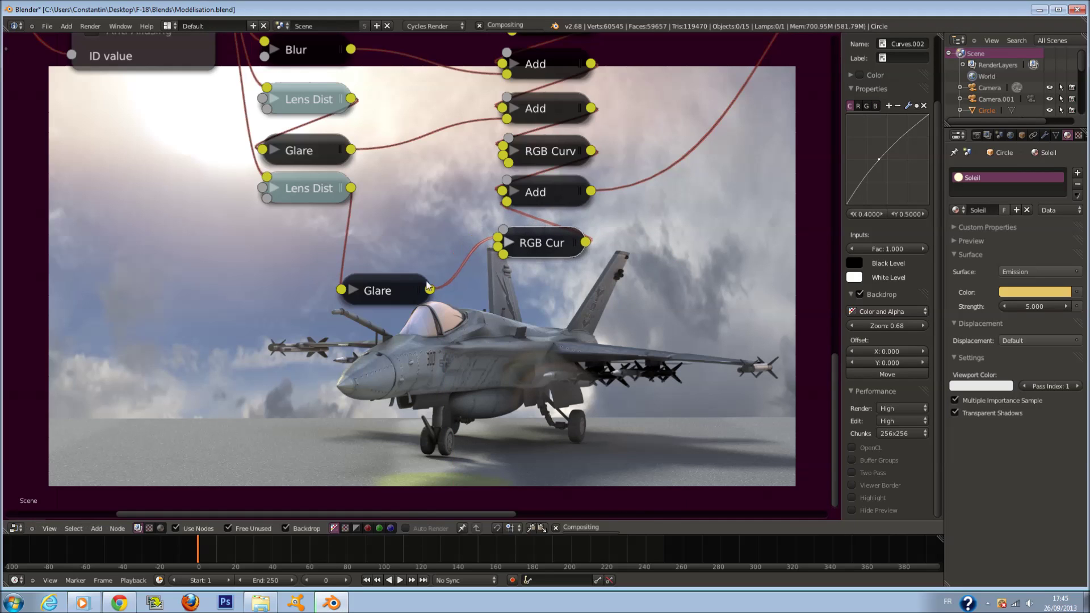
drag(398, 279, 415, 217)
key(ctrl+s)
middle_drag(806, 306, 294, 268)
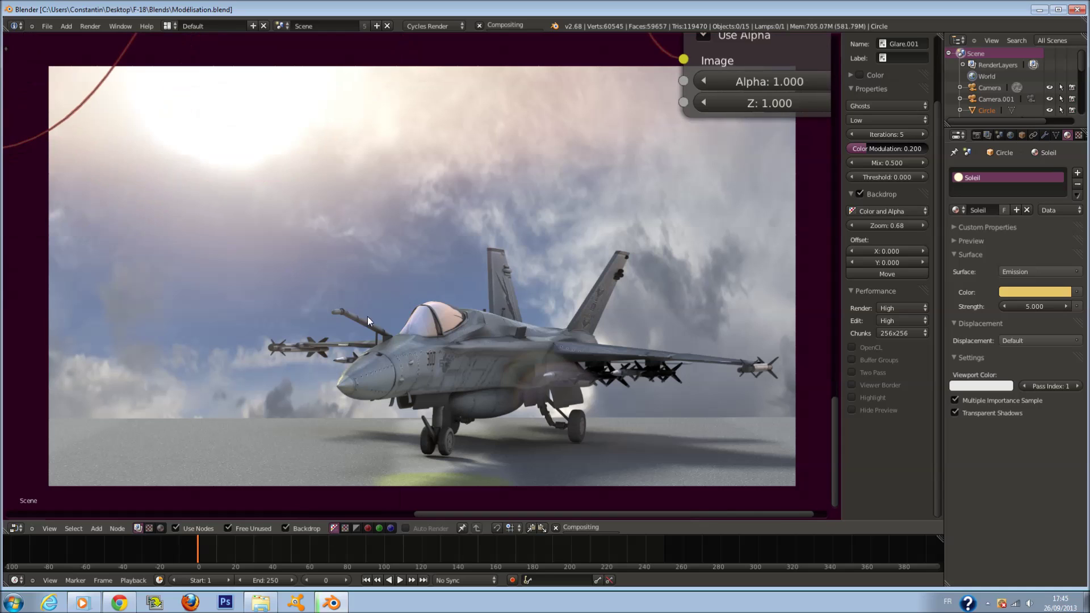
Step: Raise the ghosts' RGB Curves combined curve point to about X 0.367, Y 0.606, and collapse the node
middle_drag(267, 378, 585, 383)
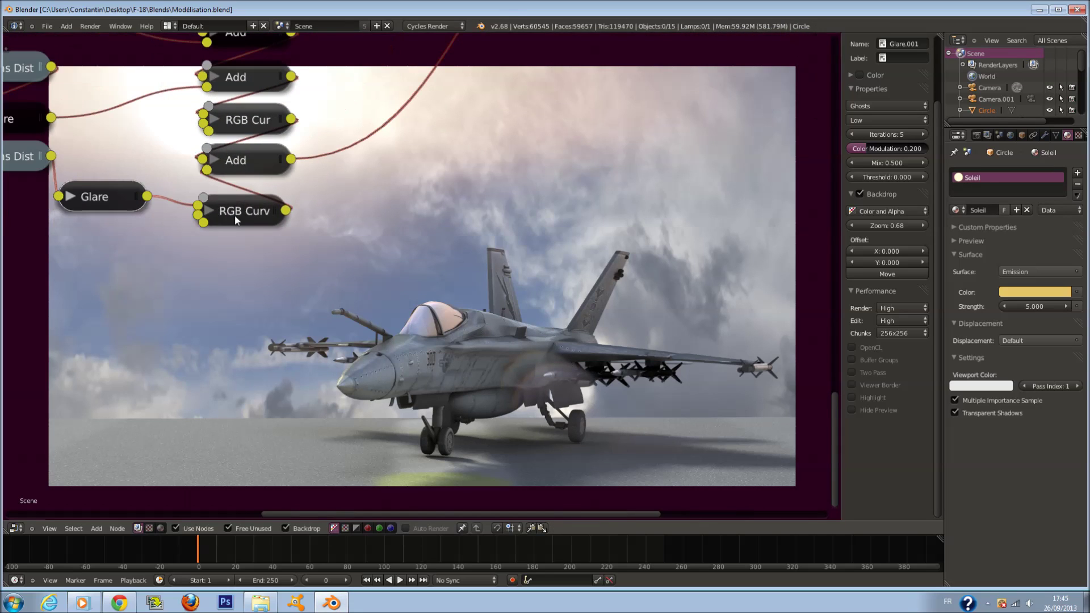
click(212, 209)
drag(279, 347, 274, 340)
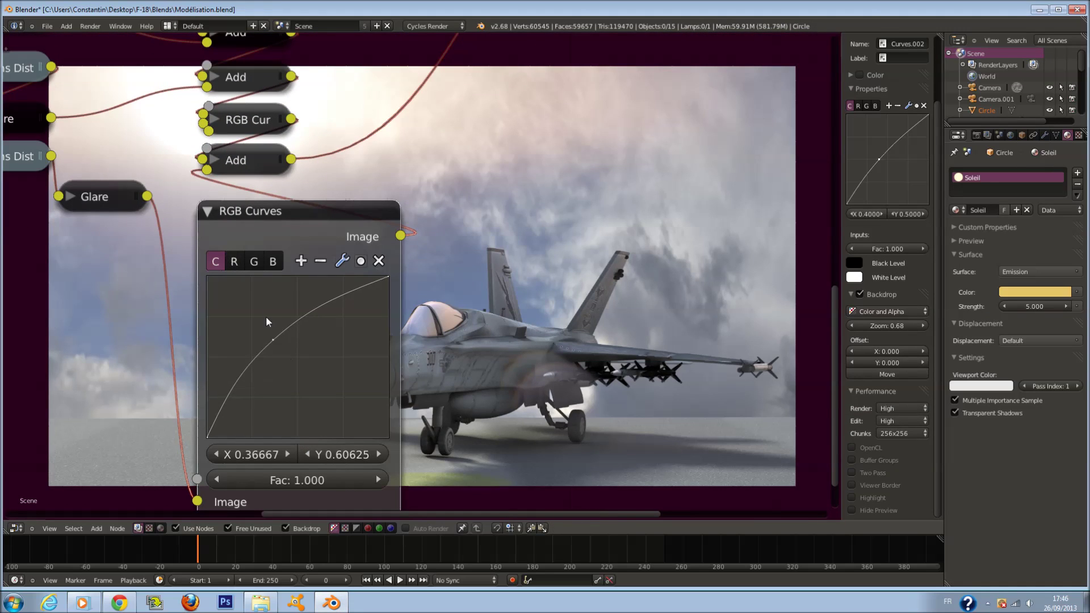
click(210, 209)
middle_drag(496, 352, 449, 281)
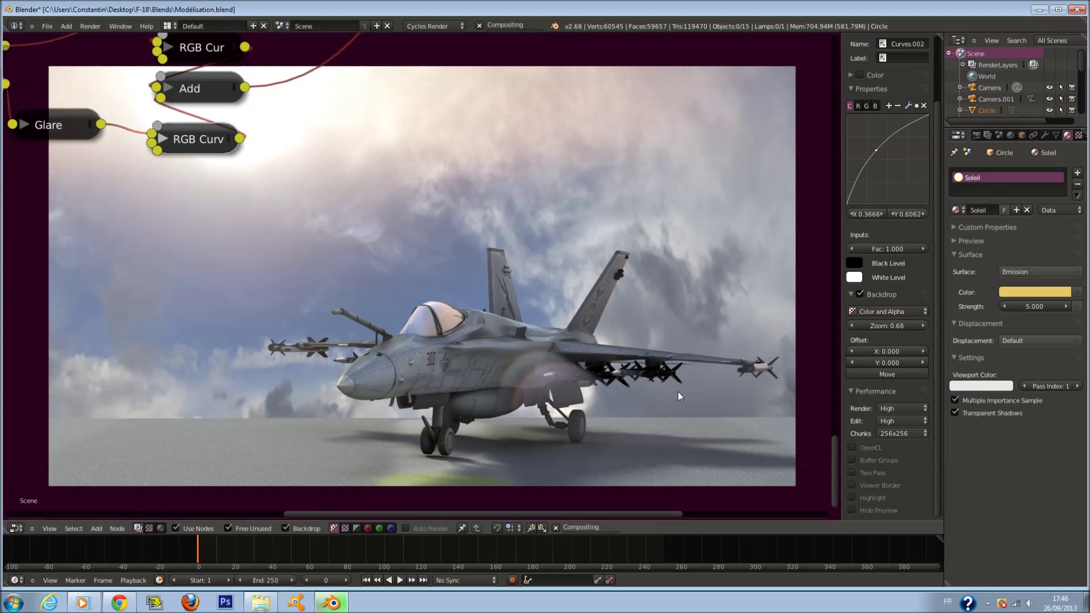
Step: Deselect the nodes, save the file, and look over the whole node tree
middle_drag(369, 267, 548, 377)
scroll(548, 377, down, 2)
key(a)
scroll(465, 254, down, 2)
key(ctrl+s)
click(455, 247)
scroll(500, 191, down, 4)
middle_drag(500, 187, 431, 319)
scroll(471, 307, down, 1)
key(ctrl+s)
click(532, 292)
scroll(544, 290, down, 2)
middle_drag(549, 290, 485, 326)
scroll(455, 259, down, 1)
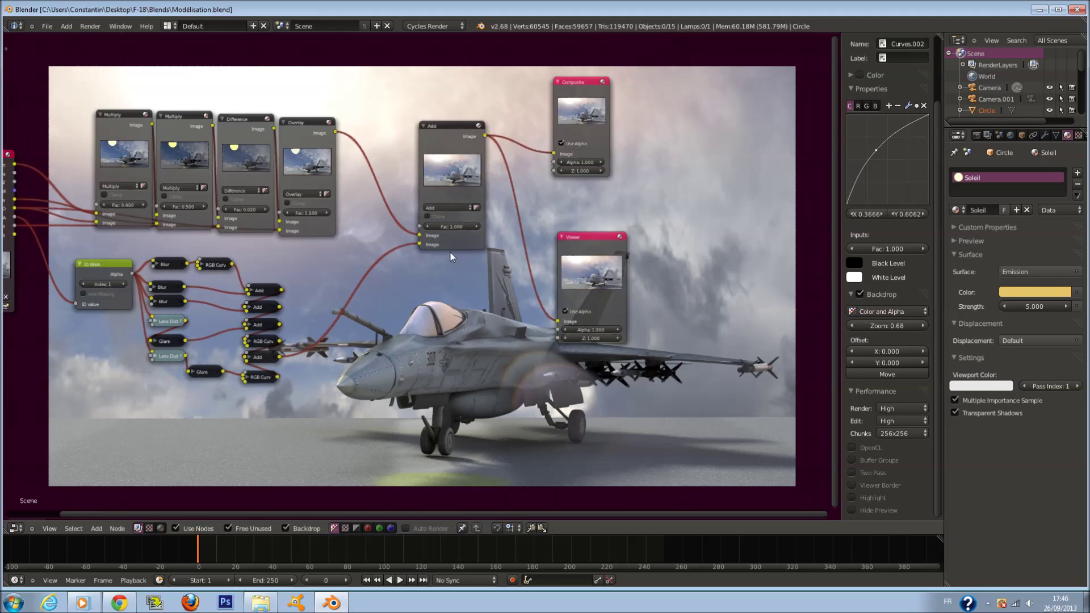
Step: Move the final Add node closer to Overlay, move the Composite and Viewer nodes farther from it, and save the file
drag(445, 156, 394, 185)
middle_drag(509, 192, 297, 214)
drag(352, 153, 695, 187)
drag(402, 290, 752, 321)
scroll(409, 323, up, 2)
key(ctrl+s)
click(406, 324)
scroll(437, 307, up, 1)
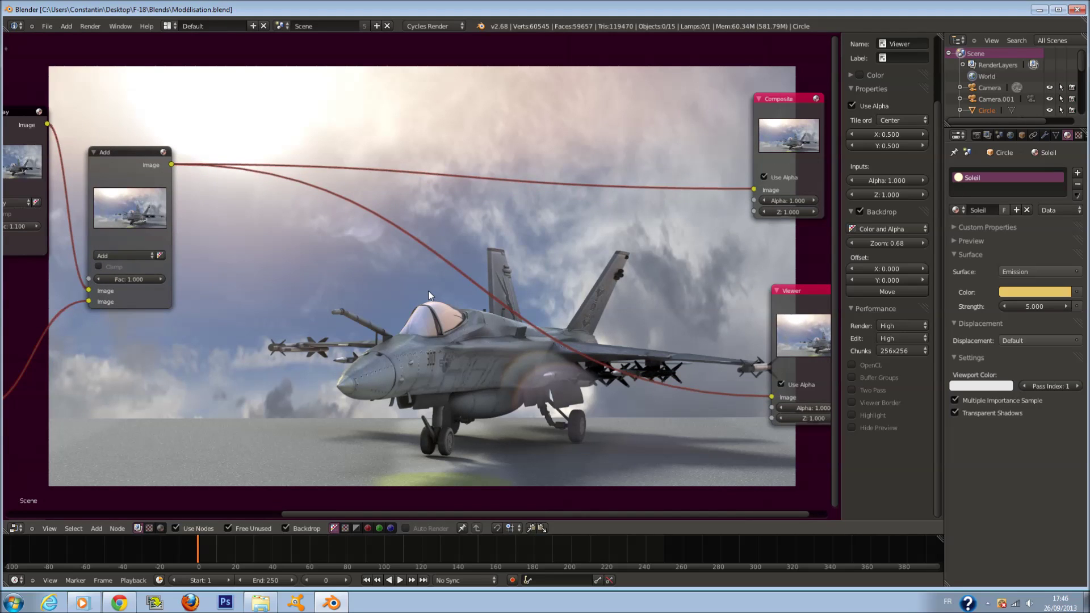
Step: Add a Gamma node and insert it on the link from the final Add node to the Viewer
middle_drag(428, 295, 480, 301)
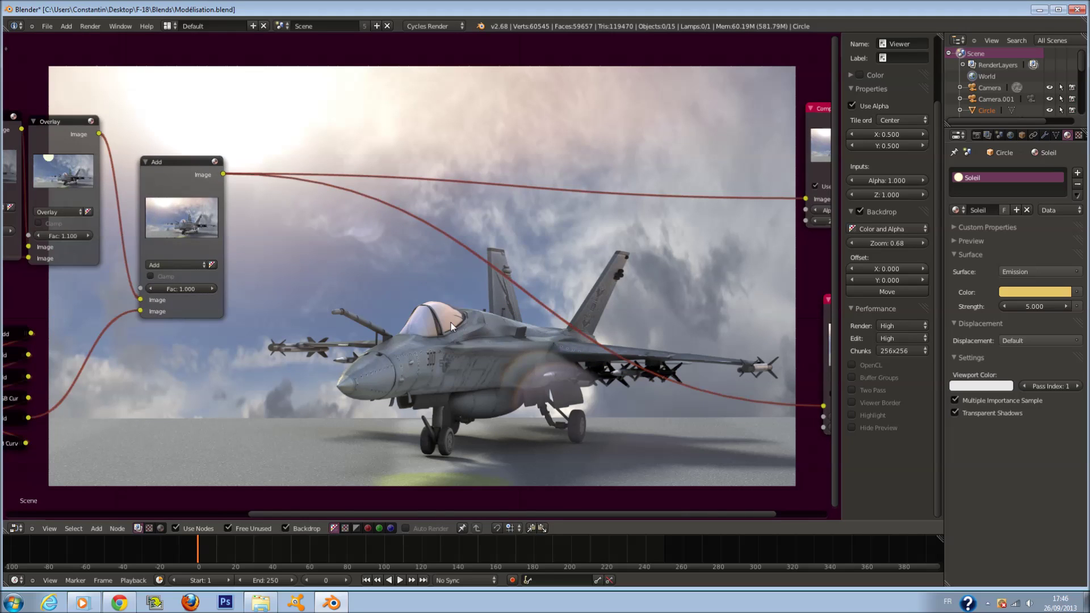
key(shift+a)
mouse_move(451, 321)
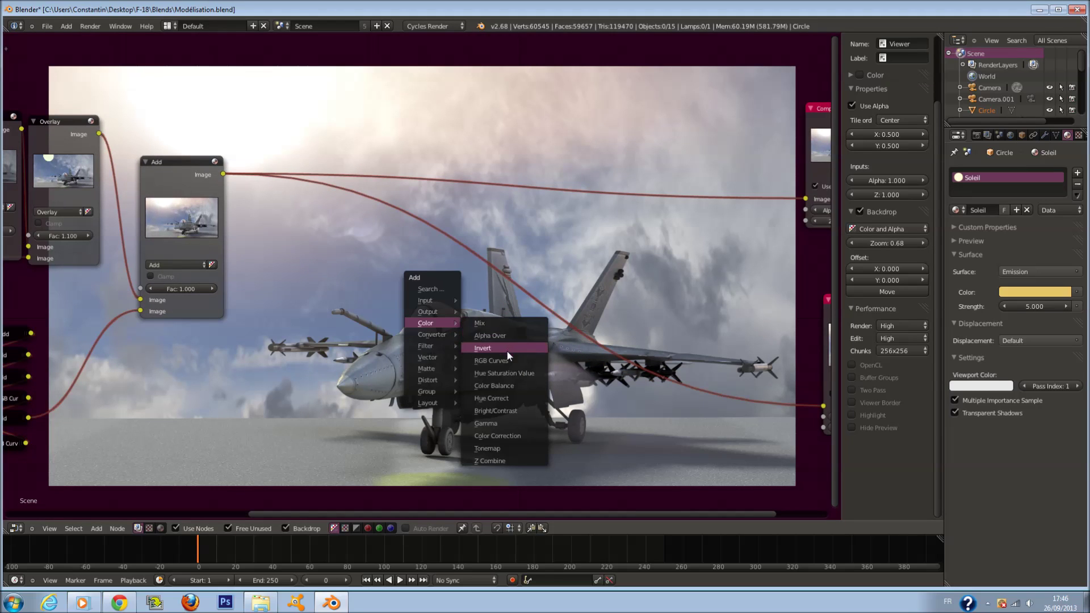
click(439, 292)
text(GA)
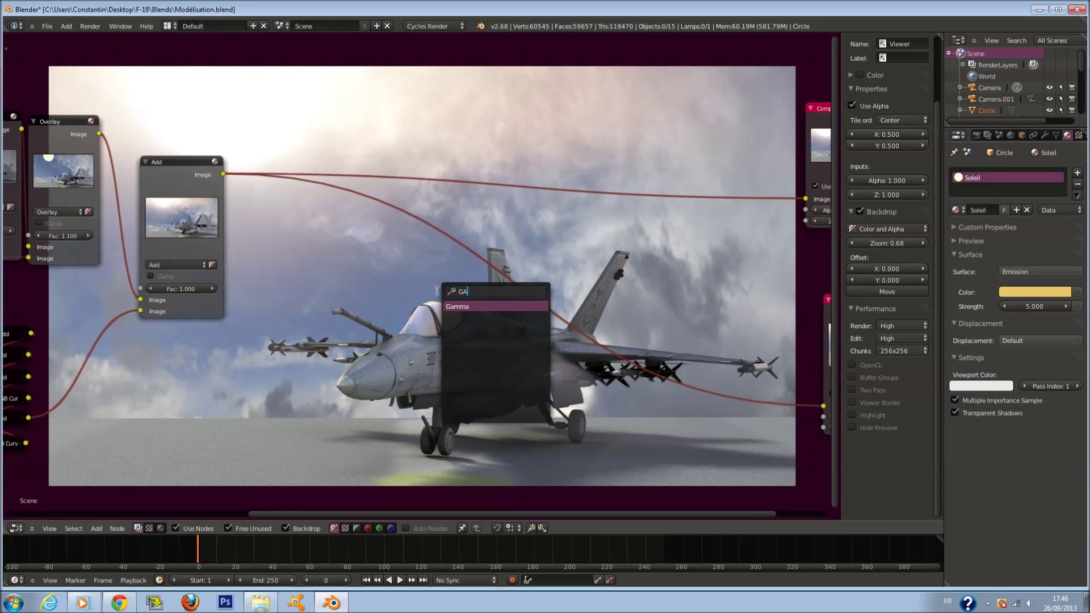
key(Return)
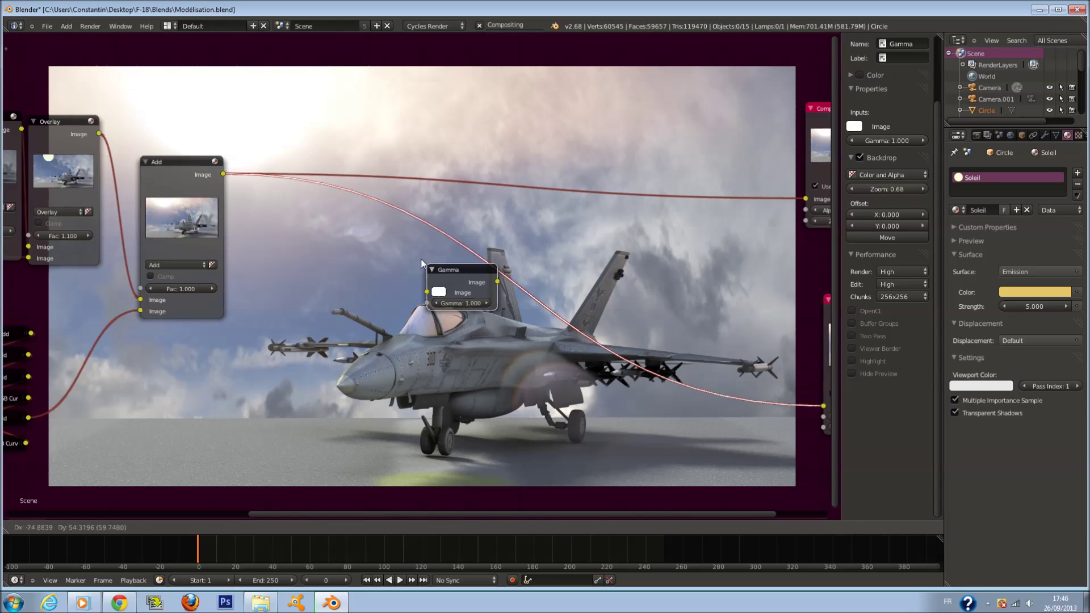
click(475, 293)
Step: Set the Gamma node to 1.100, link its output to the Composite node as well, and place it beside the final Add
click(474, 291)
drag(482, 268, 805, 199)
drag(444, 254, 274, 174)
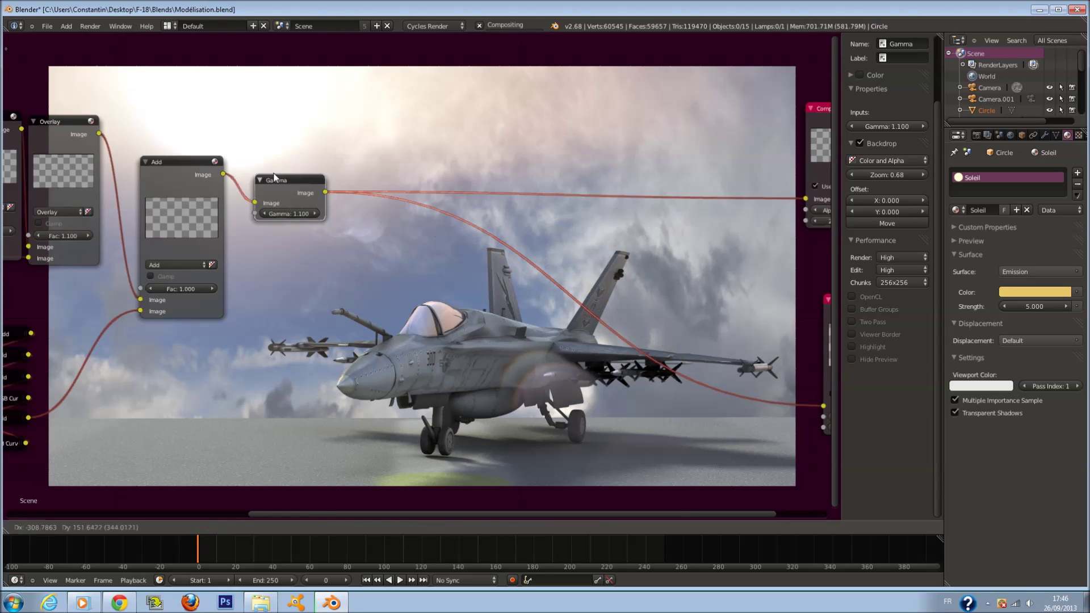
Step: Move the Viewer and Composite nodes closer to the Gamma node and save the file
scroll(556, 238, down, 4)
middle_drag(740, 337, 620, 356)
drag(620, 355, 492, 314)
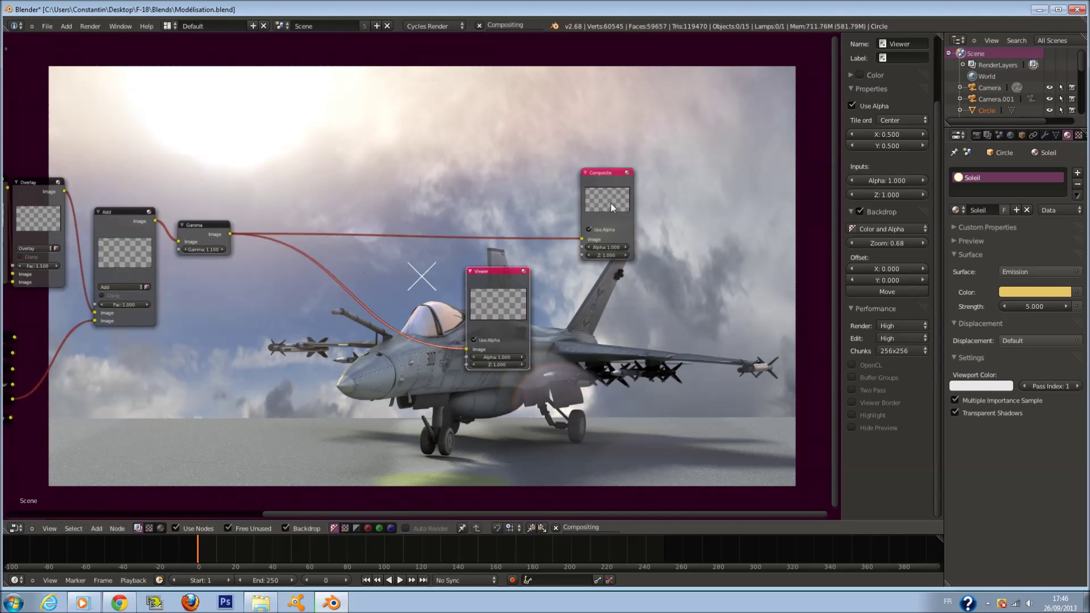
drag(612, 208, 492, 186)
scroll(481, 217, up, 3)
scroll(317, 207, up, 2)
middle_drag(120, 256, 195, 278)
middle_drag(276, 283, 263, 185)
scroll(305, 233, up, 1)
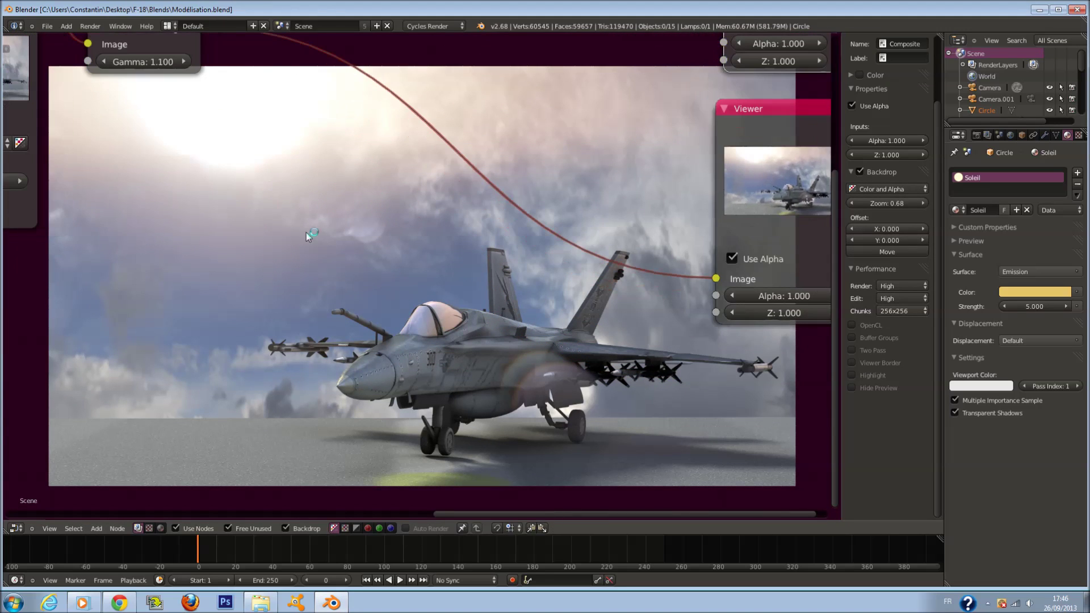
Step: Deselect all nodes and raise the Gamma node's value to 1.200
middle_drag(323, 253, 371, 337)
key(a)
key(a)
key(a)
scroll(364, 227, up, 1)
middle_drag(364, 227, 374, 283)
key(a)
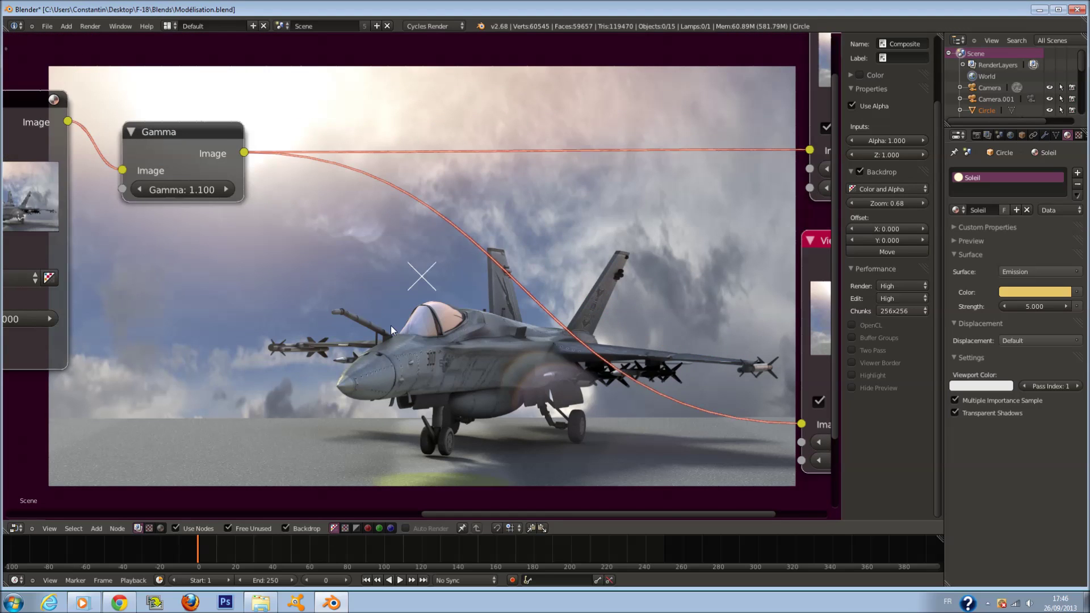
key(a)
key(shift+a)
click(226, 189)
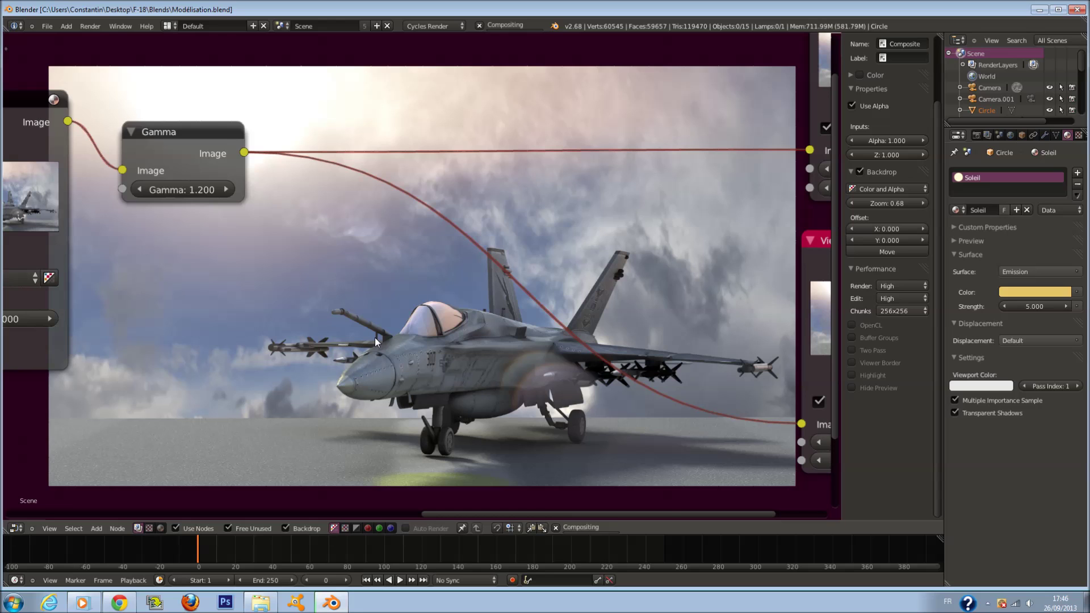
Step: Add a Color Balance node and place it unconnected below the Gamma node
middle_drag(374, 338, 403, 357)
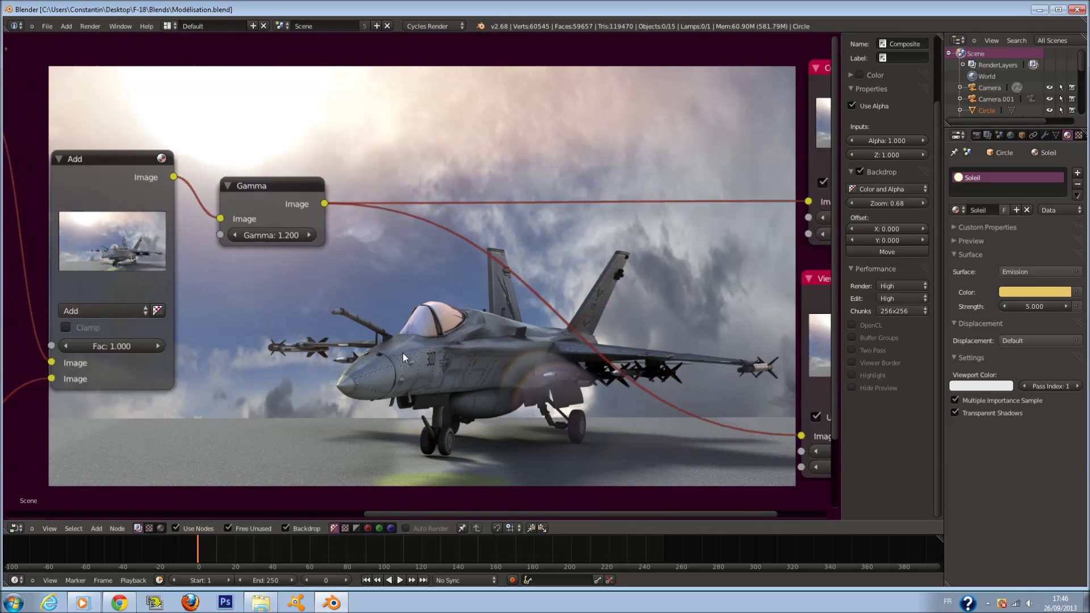
scroll(403, 352, down, 1)
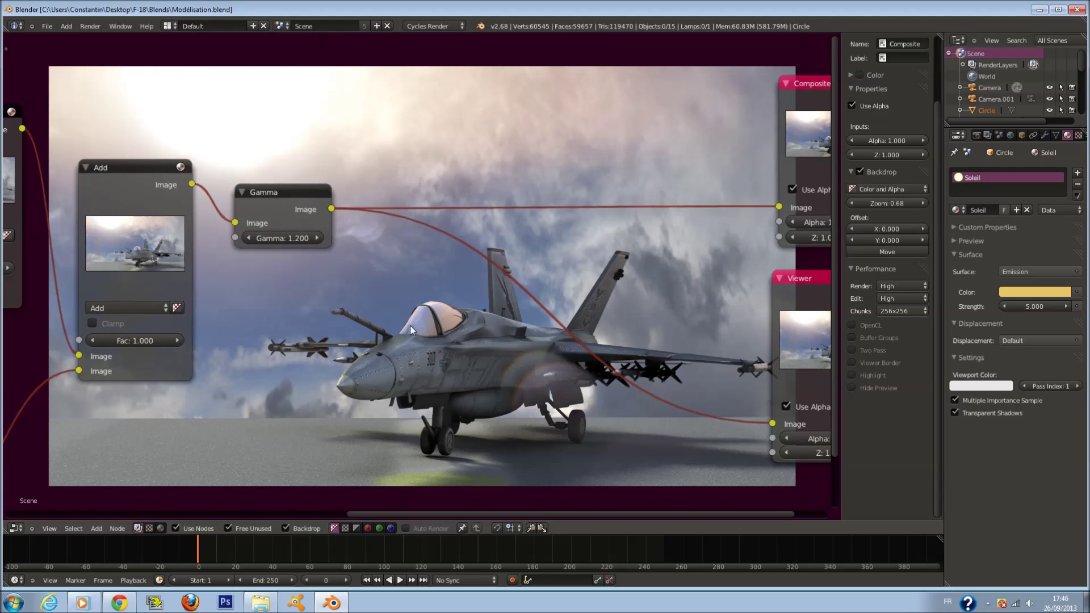
scroll(410, 326, up, 1)
key(shift+a)
mouse_move(393, 369)
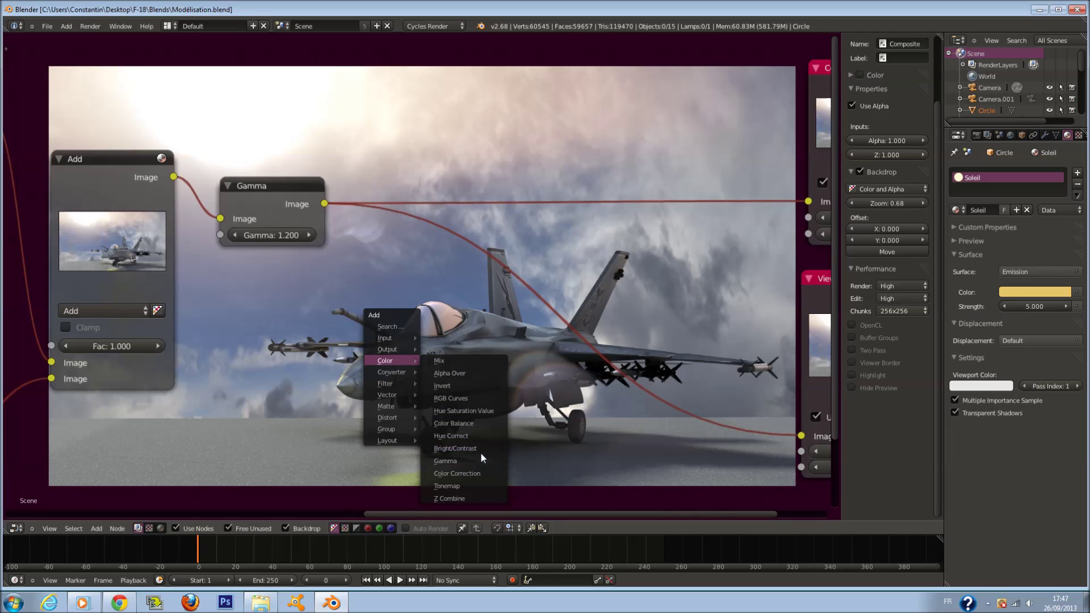
click(457, 423)
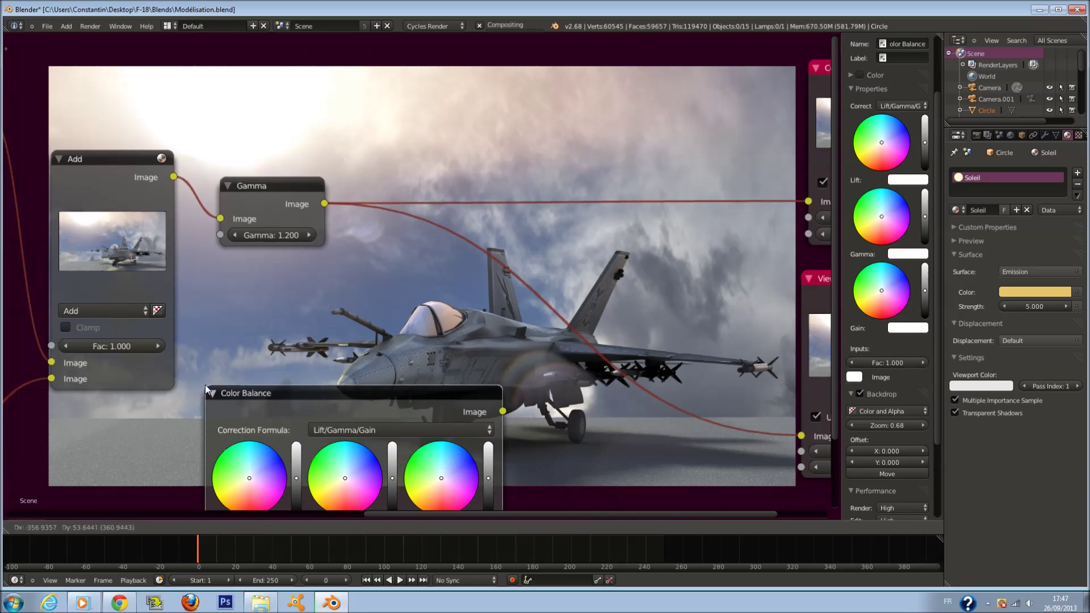
click(233, 390)
Step: Move the Composite and Viewer nodes farther from the Gamma node to make room for more nodes
scroll(237, 390, down, 3)
middle_drag(496, 310, 225, 318)
drag(420, 216, 689, 191)
drag(415, 336, 691, 319)
scroll(548, 291, down, 1)
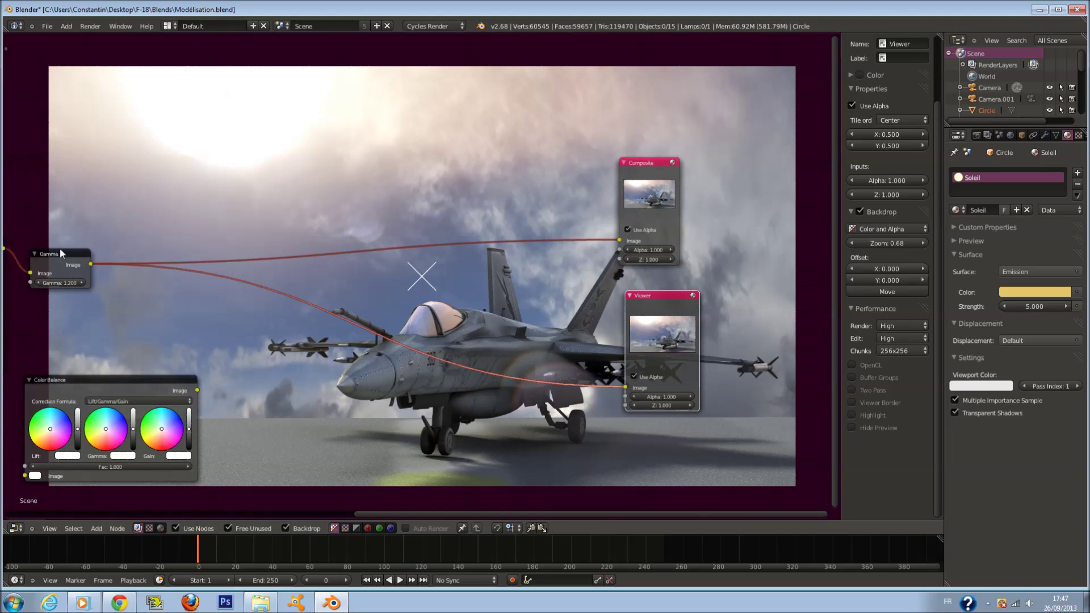
Step: Move the unconnected Color Balance node up above the Gamma node's output links
middle_drag(404, 423, 467, 409)
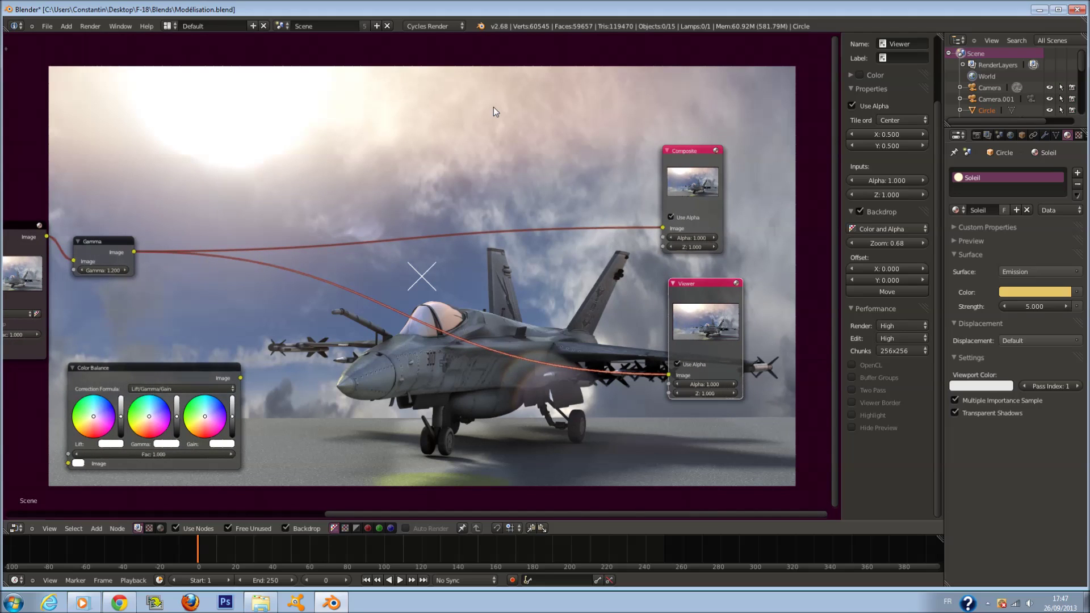
middle_drag(213, 381, 328, 393)
drag(328, 394, 386, 101)
scroll(329, 323, up, 1)
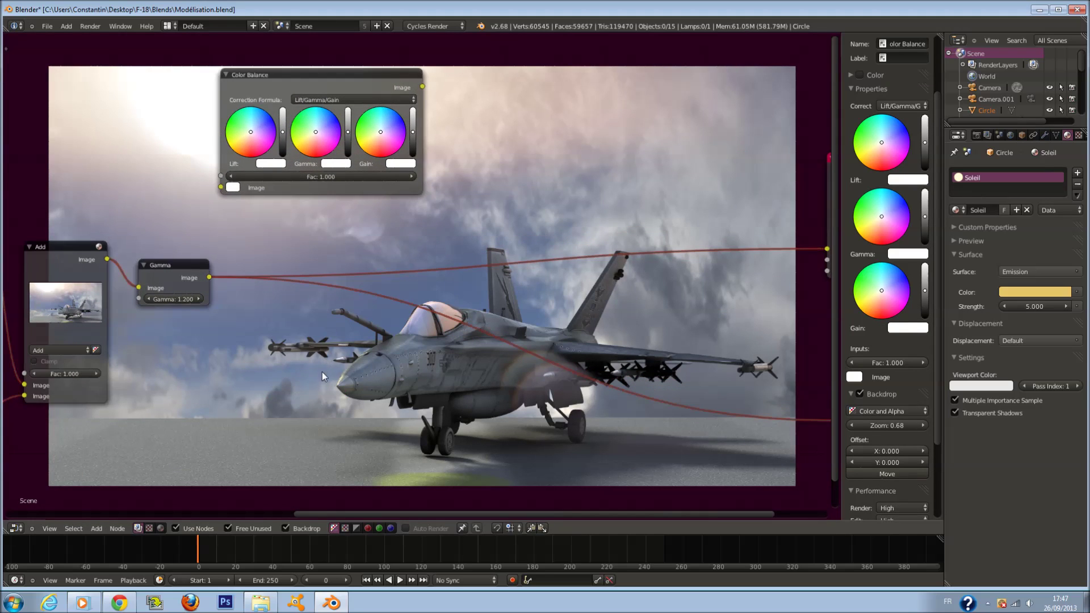
Step: Search the node list for "EL" and add an Ellipse Mask node below the Gamma node
key(shift+a)
mouse_move(318, 376)
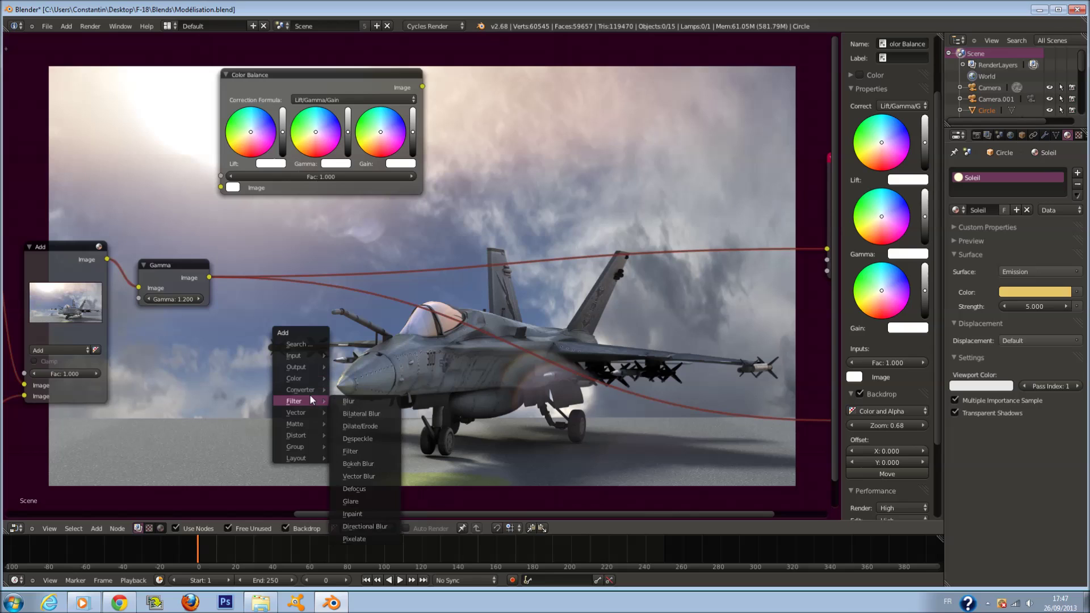
click(309, 344)
text(EL)
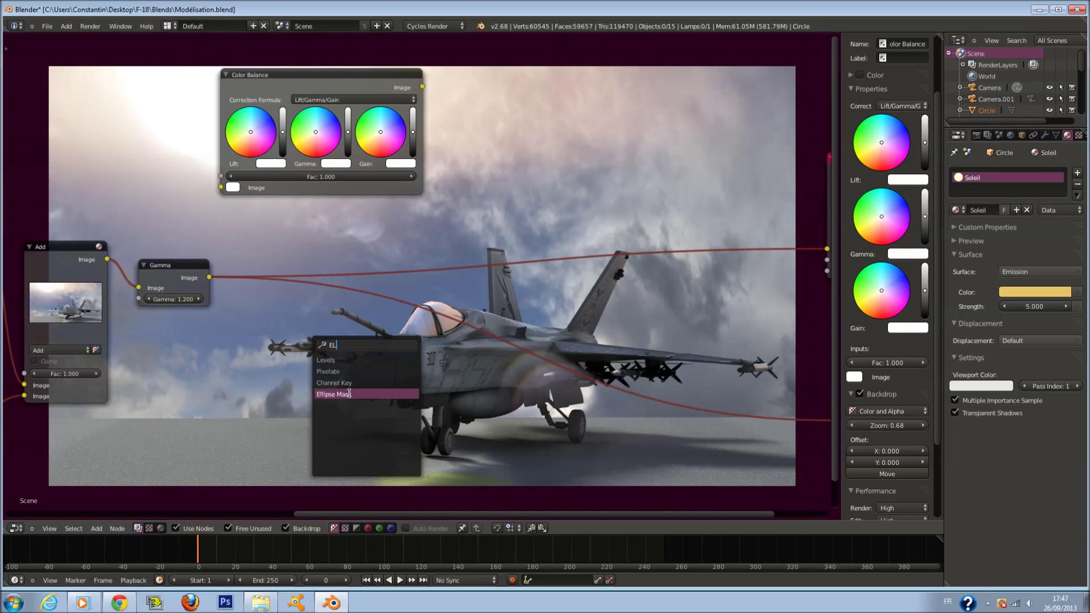
click(332, 394)
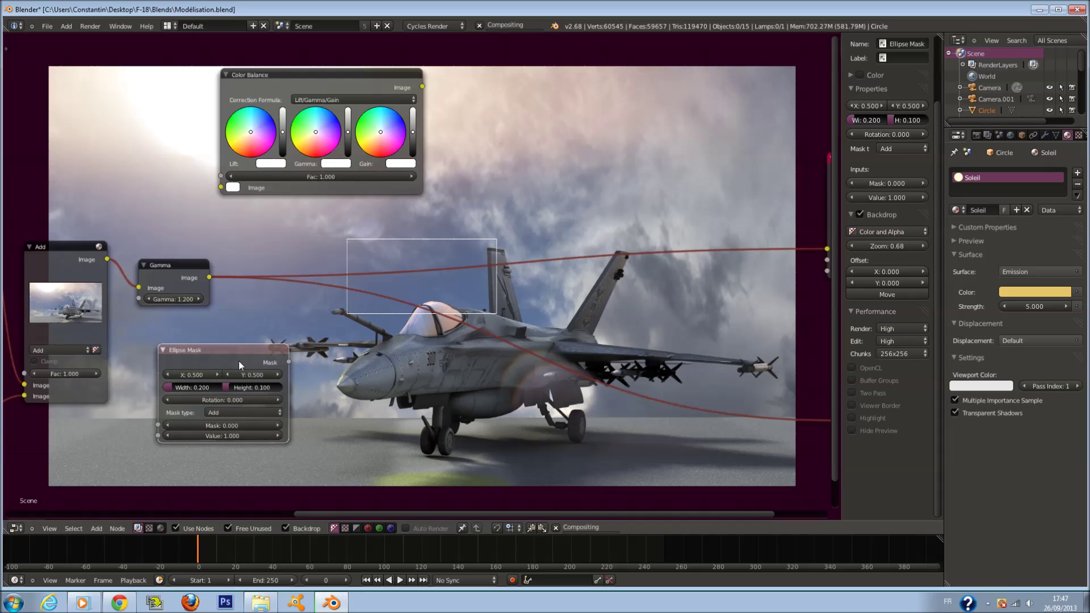
Step: Set the Ellipse Mask's height to 0.500 and width to 0.873, and move the node below the final Add
drag(234, 387, 243, 390)
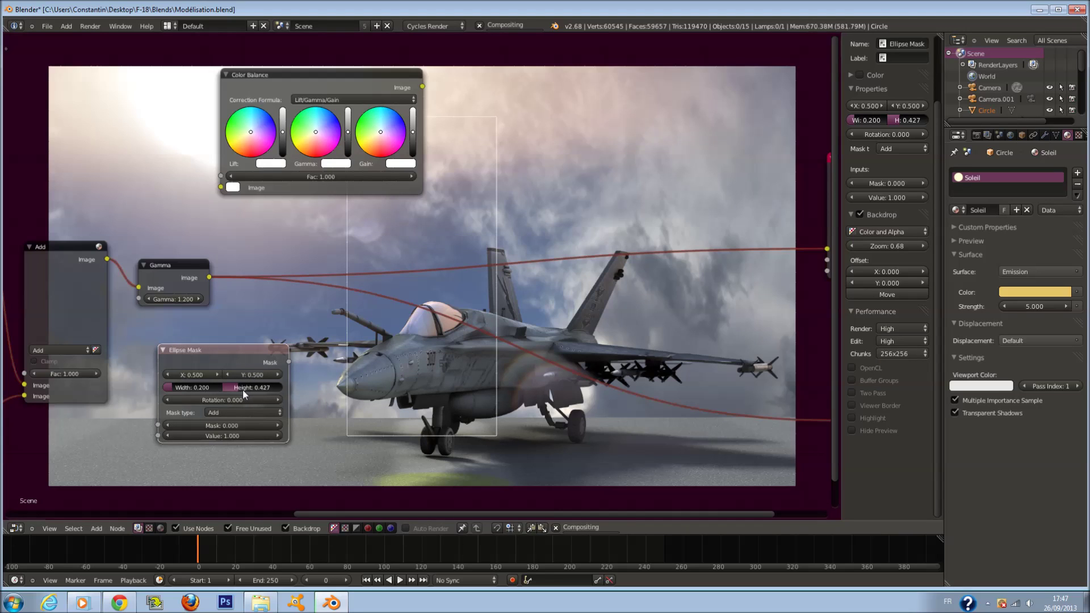
drag(174, 389, 241, 386)
drag(209, 278, 111, 444)
Step: Add a Mix node on the link from Gamma to the Viewer and set its blend mode to Multiply
key(shift+a)
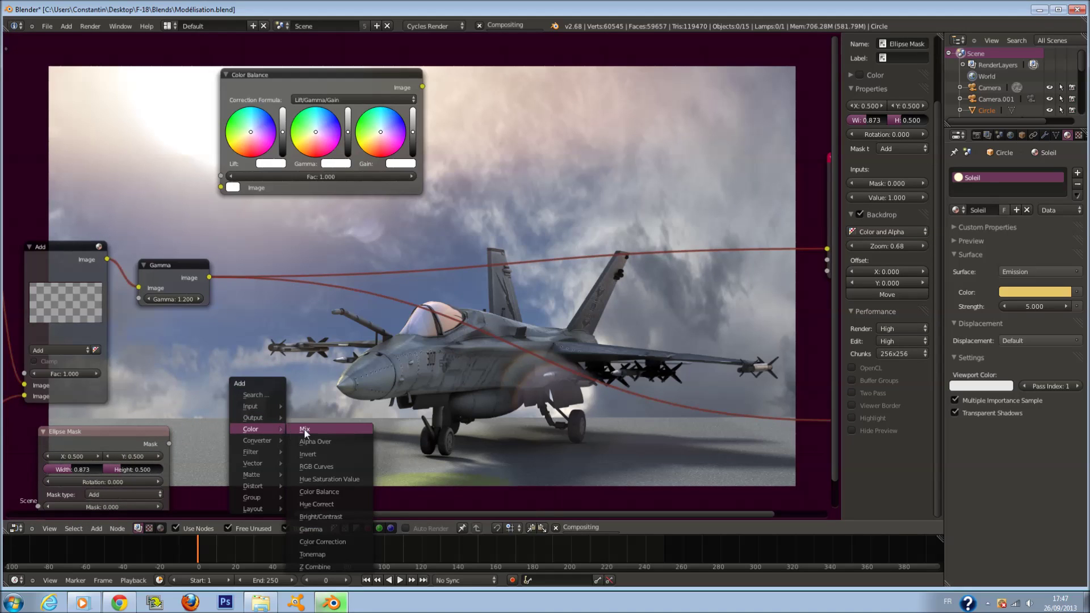
click(307, 429)
click(430, 356)
click(439, 389)
click(432, 359)
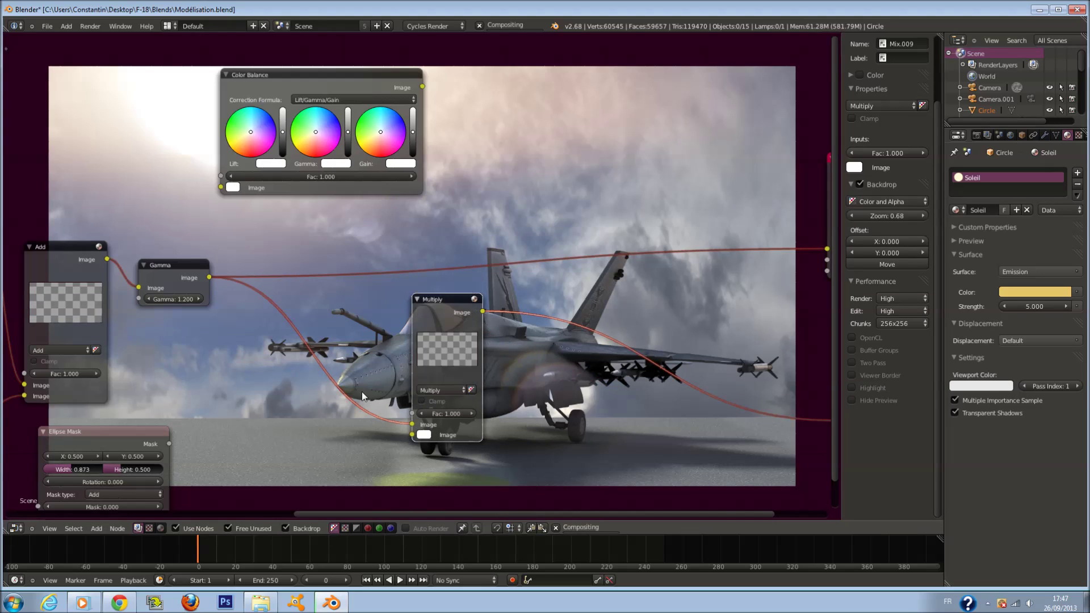
Step: Save the file and connect the Ellipse Mask's output to the Multiply node's second image input
middle_drag(313, 398, 432, 342)
scroll(433, 342, down, 1)
key(ctrl+s)
scroll(318, 391, up, 1)
drag(286, 388, 533, 378)
scroll(414, 431, up, 1)
Step: Insert a Blur node on the link between the Ellipse Mask and the Multiply node
key(shift+a)
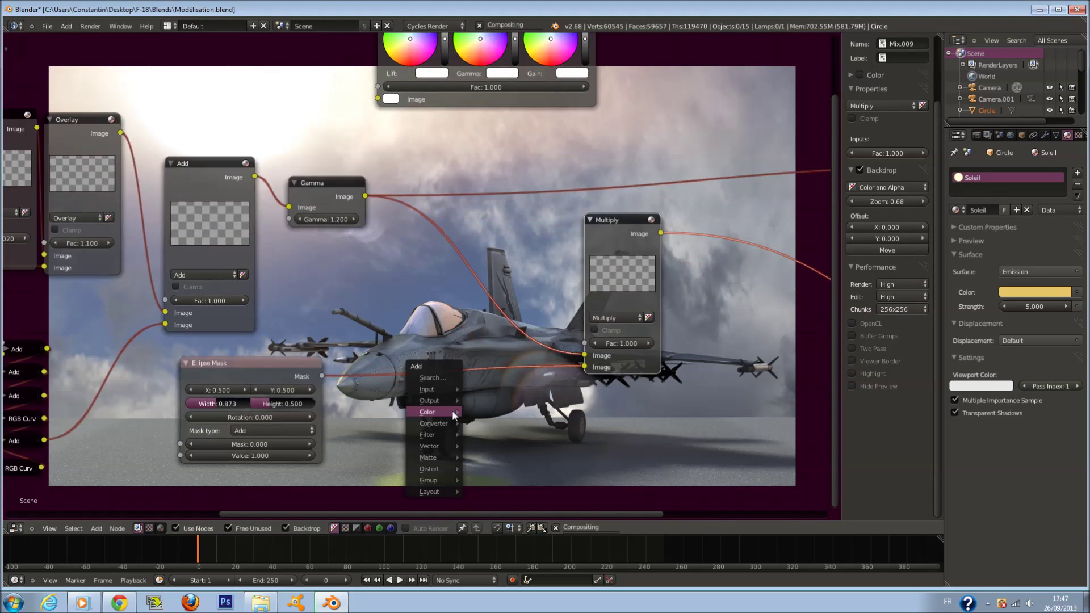
mouse_move(452, 410)
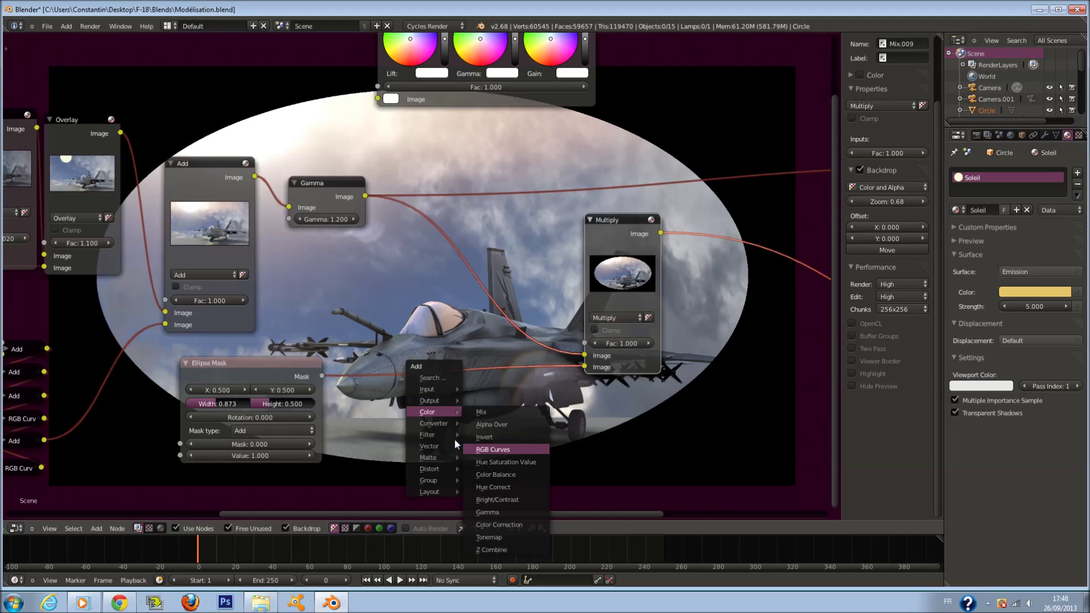
mouse_move(438, 433)
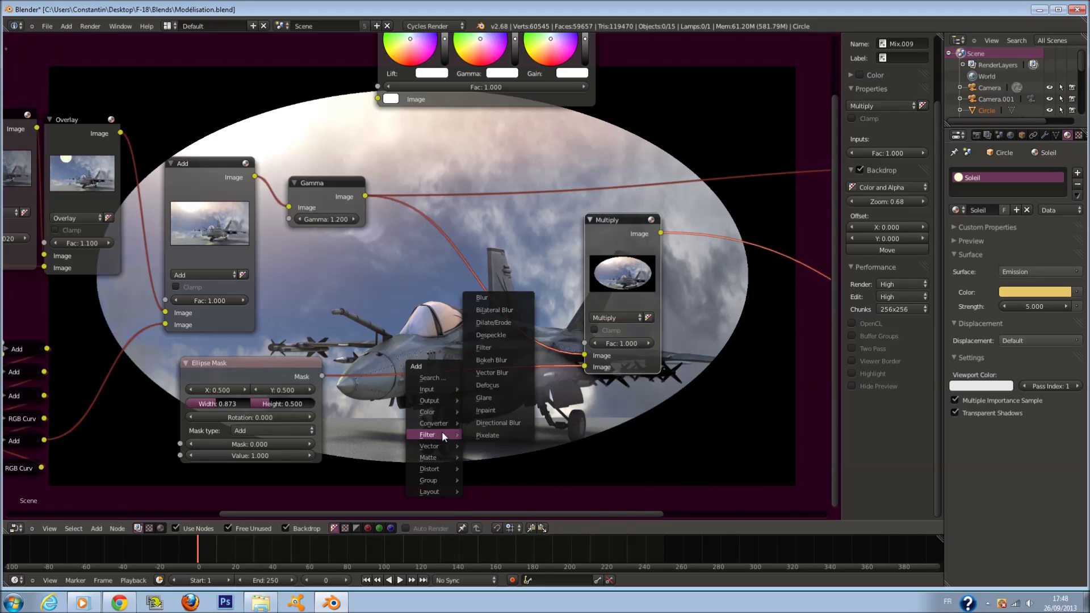
click(509, 297)
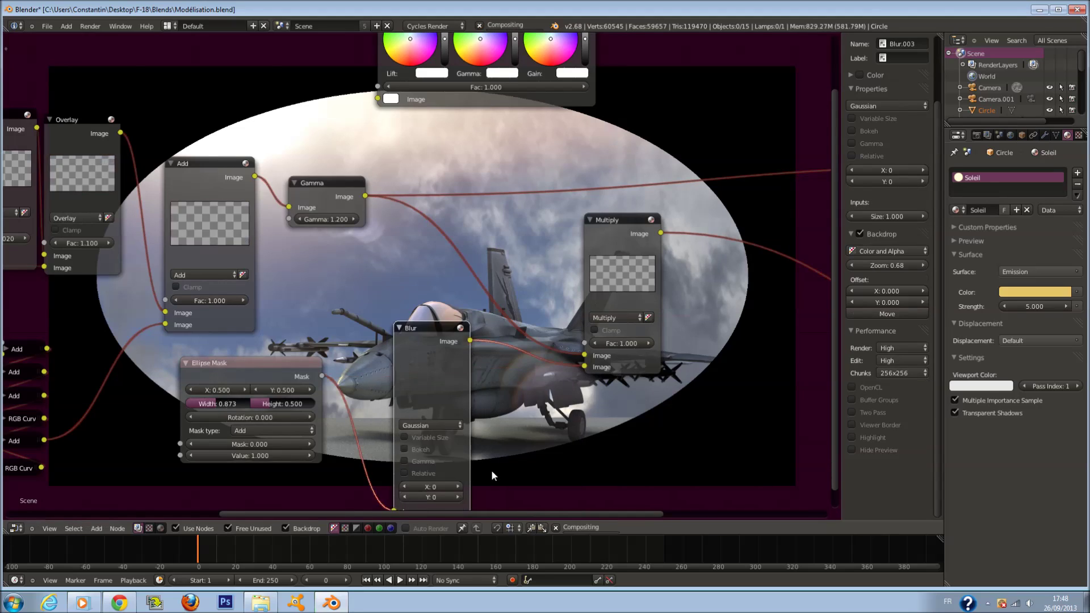
click(492, 469)
Step: Set the mask's Blur node to Fast Gaussian with relative size, at 45% in X and 45% in Y
middle_drag(492, 469, 451, 324)
scroll(451, 325, up, 1)
click(451, 335)
click(438, 269)
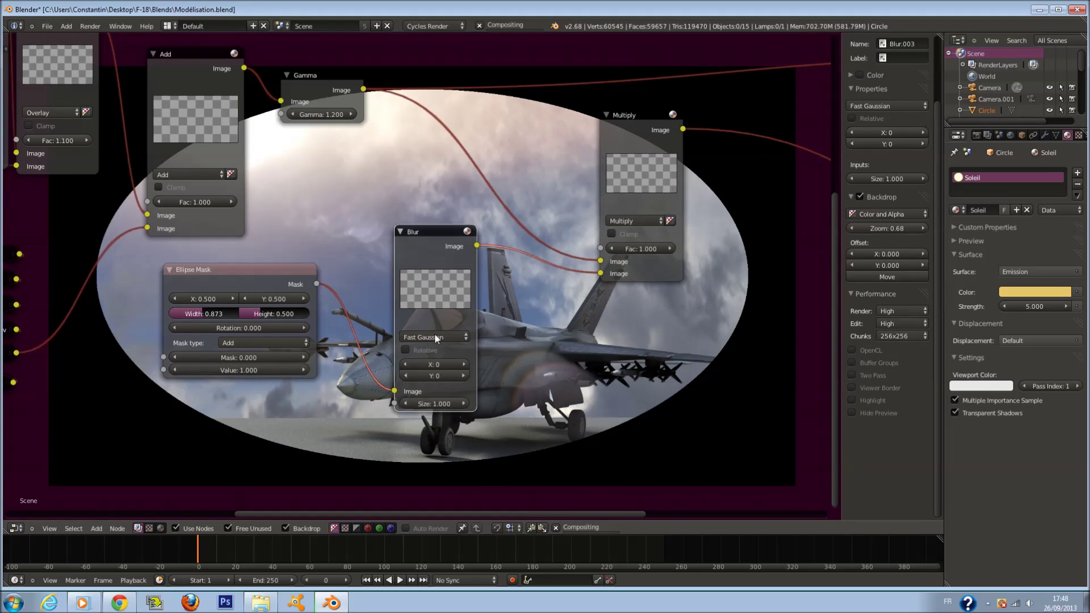
click(407, 350)
click(432, 392)
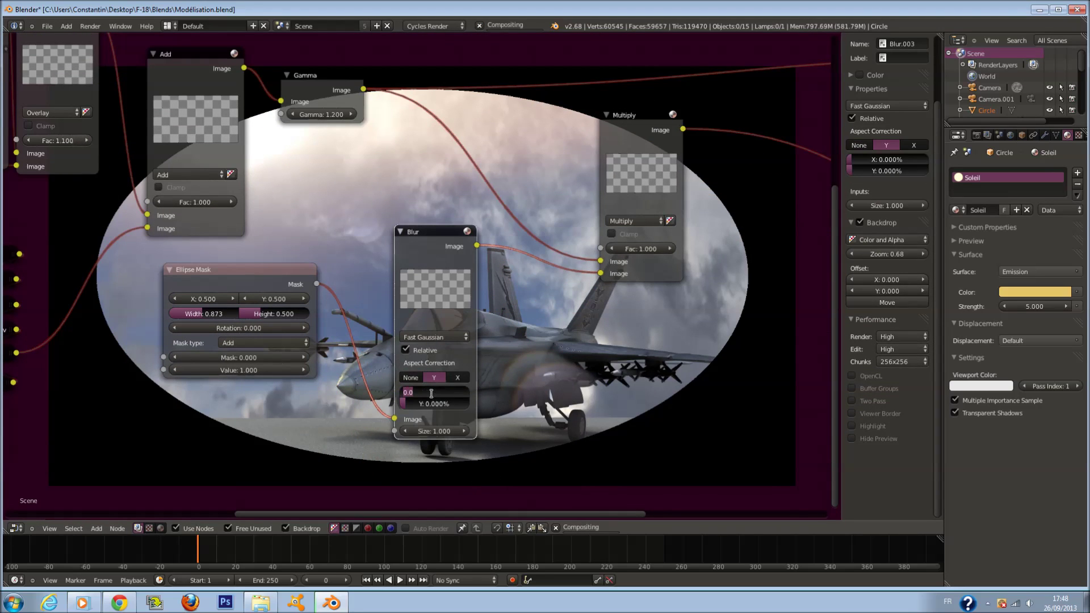
text(45)
key(Return)
text(45)
key(Return)
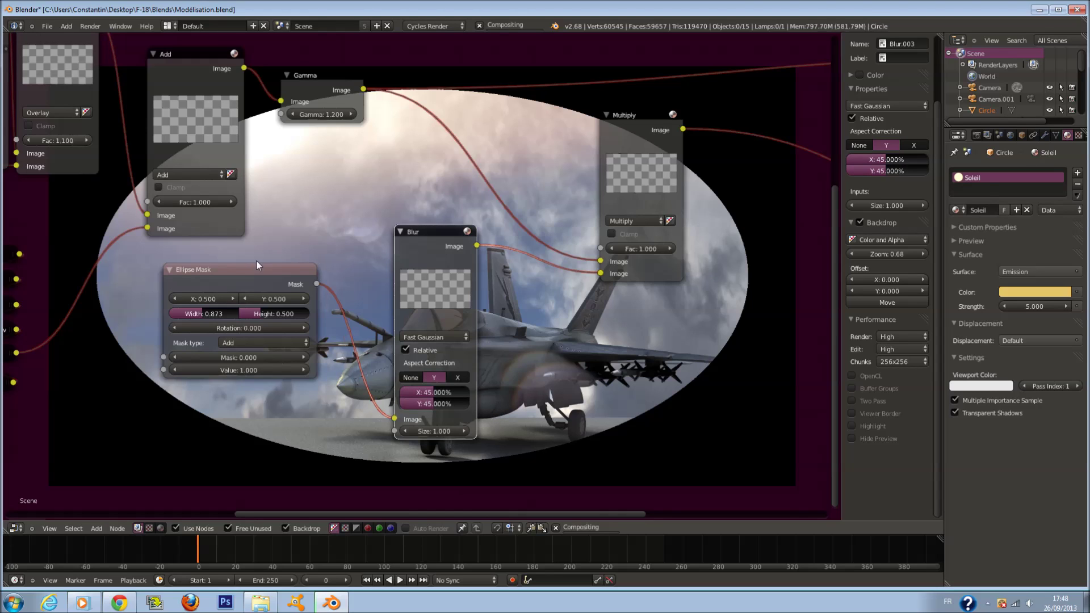
Step: Move the Blur and Ellipse Mask nodes farther away from the Multiply node
key(g)
click(220, 280)
drag(192, 278, 120, 295)
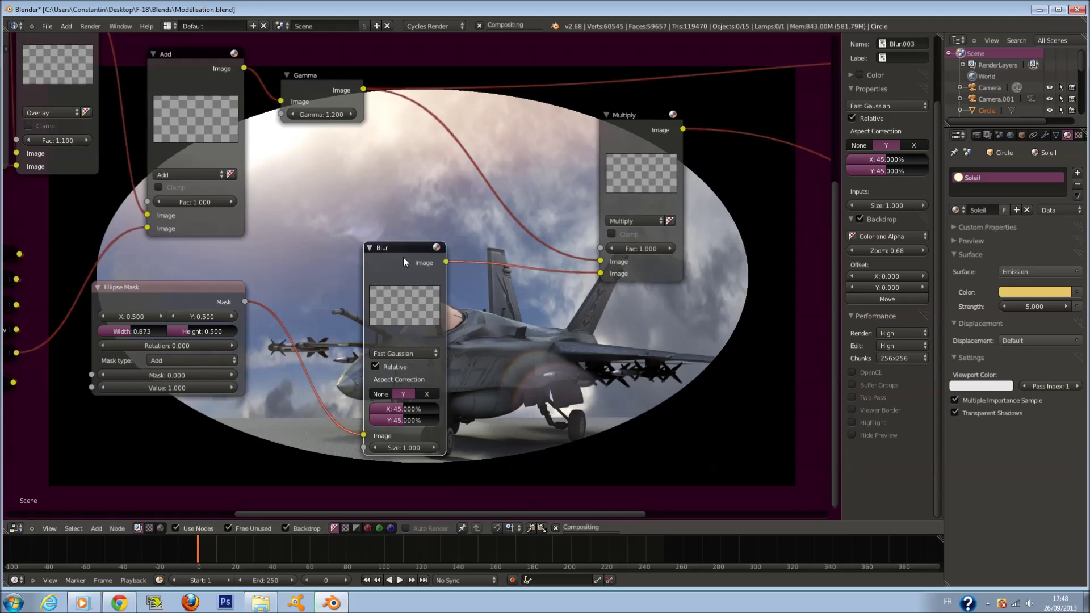
drag(389, 263, 319, 244)
Step: Enlarge the Ellipse Mask to a width of 1.145 and a height of 0.791
middle_drag(318, 244, 224, 267)
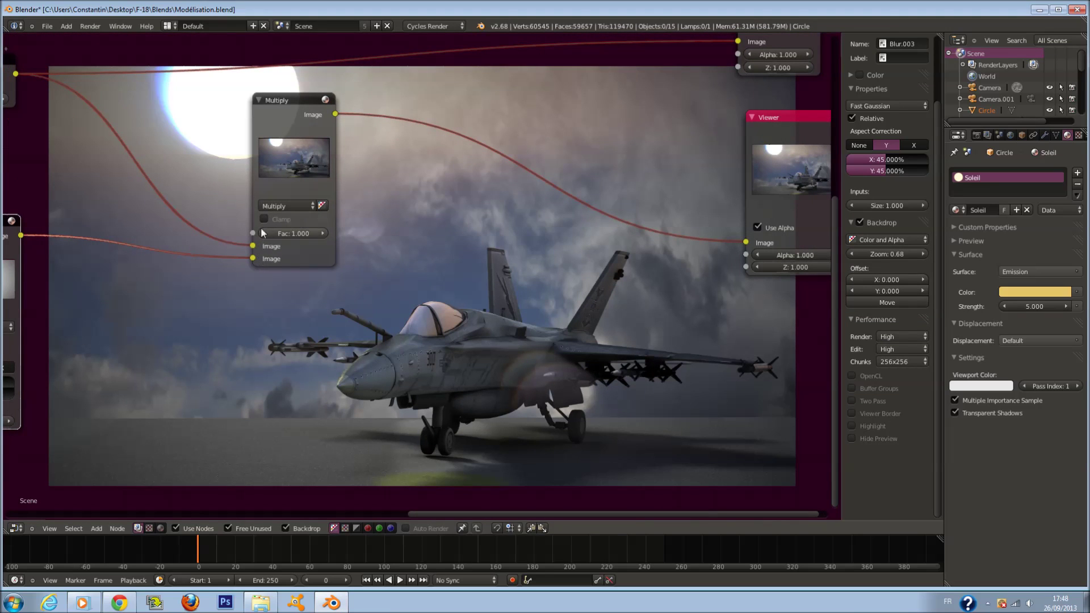
middle_drag(269, 233, 507, 232)
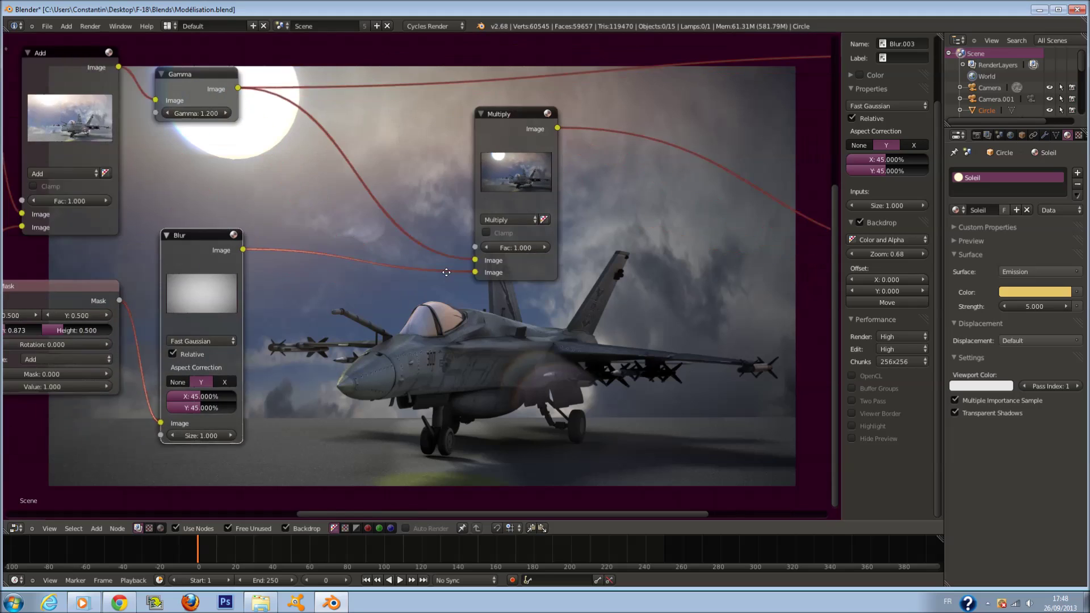
middle_drag(135, 338, 209, 329)
drag(123, 324, 131, 322)
scroll(132, 323, down, 3)
middle_drag(170, 324, 240, 329)
drag(256, 318, 215, 329)
scroll(214, 329, up, 1)
Step: Set the mask's Blur node size to 25% in X and 25% in Y
click(355, 390)
key(Return)
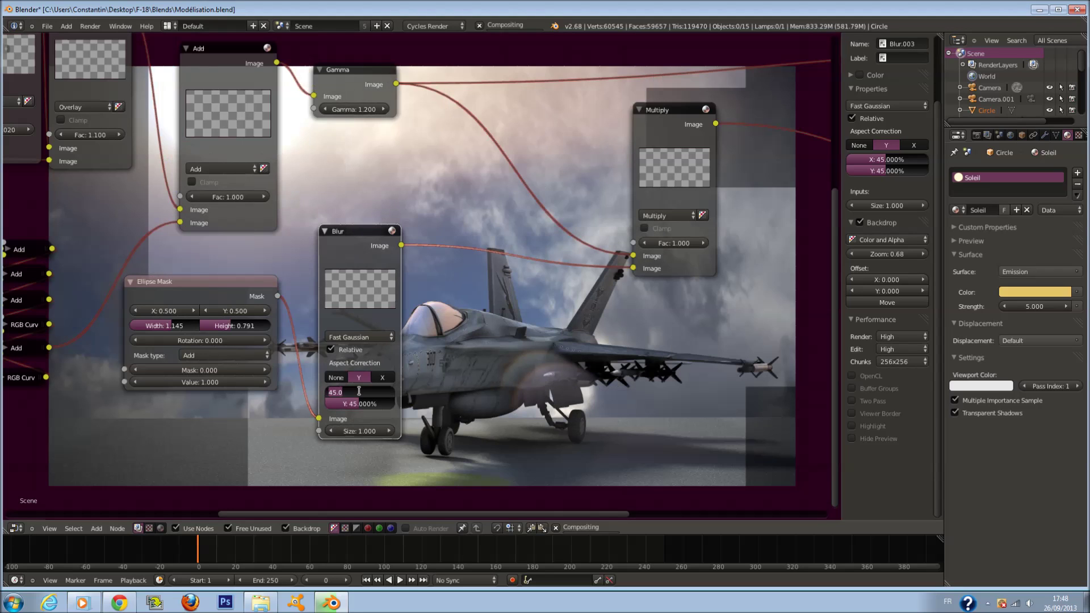
middle_drag(433, 381, 386, 321)
scroll(386, 321, up, 1)
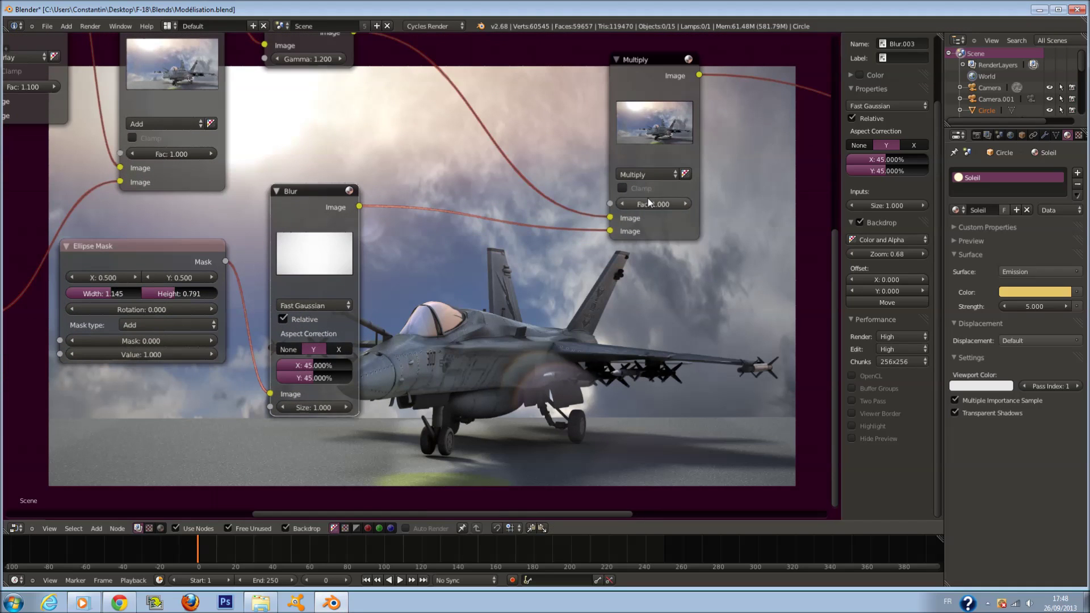
scroll(321, 250, down, 1)
middle_drag(322, 248, 187, 208)
middle_drag(183, 332, 281, 347)
click(291, 335)
text(25)
key(Return)
click(281, 346)
text(25)
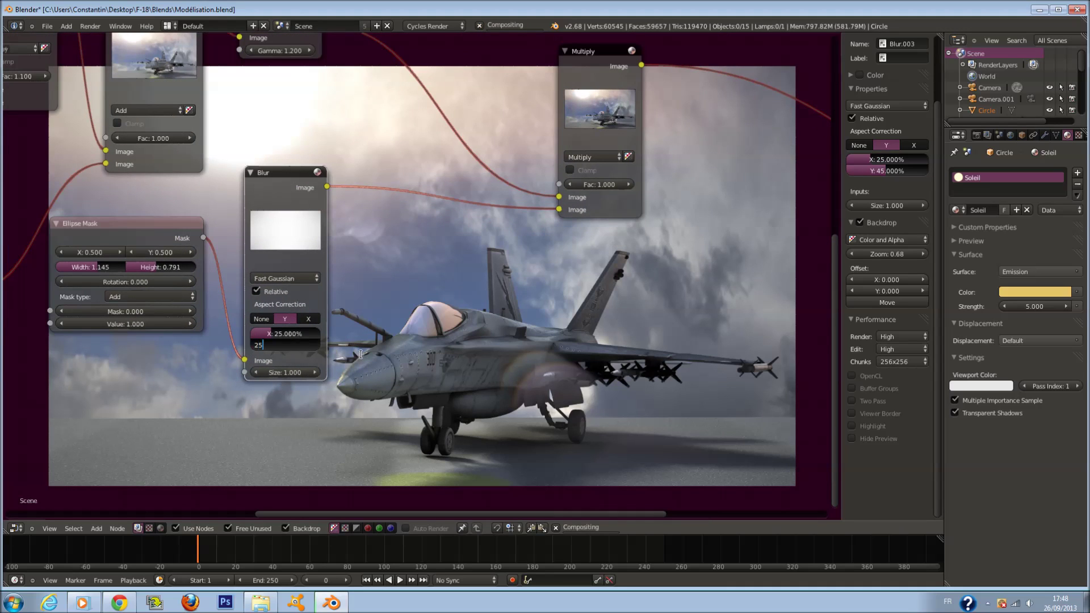
key(Return)
middle_drag(478, 365, 416, 359)
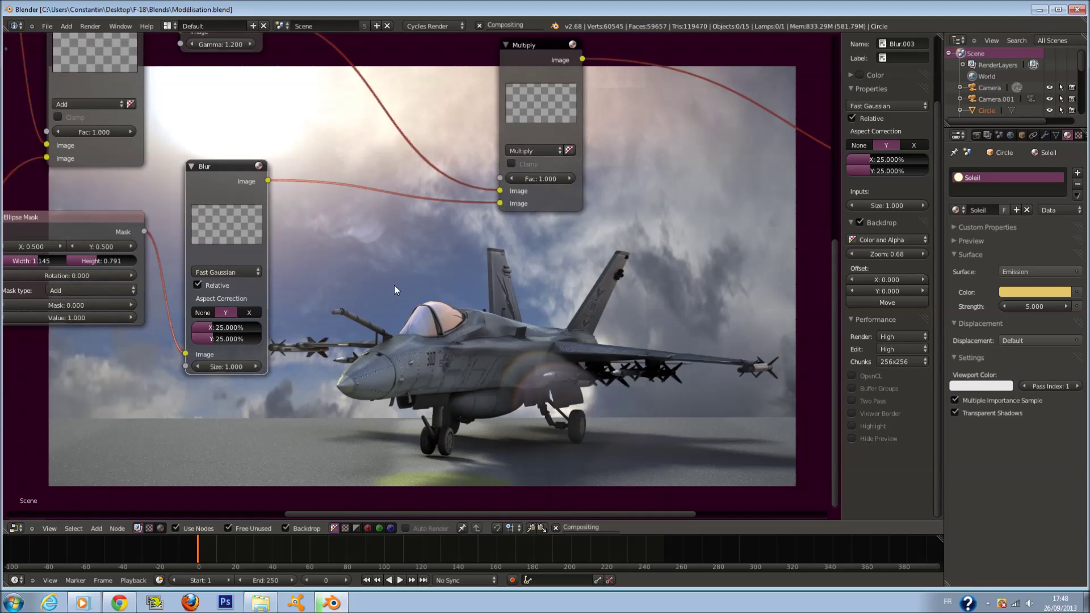
Step: Set the mask's Blur node size to 15% in X and 15% in Y, and save the file
click(258, 329)
text(15)
key(Return)
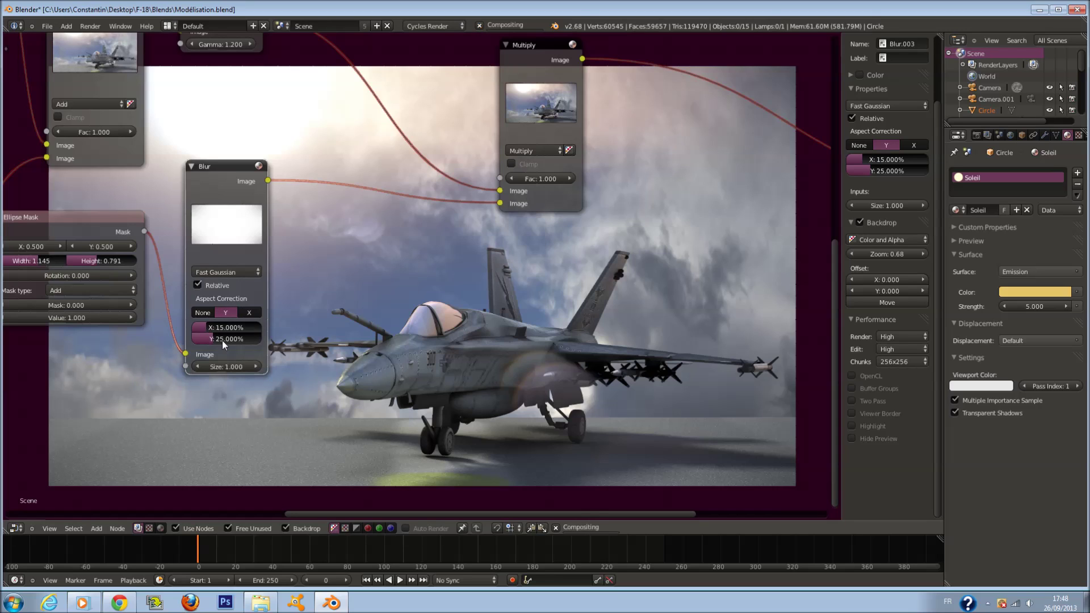
key(ctrl+s)
key(Return)
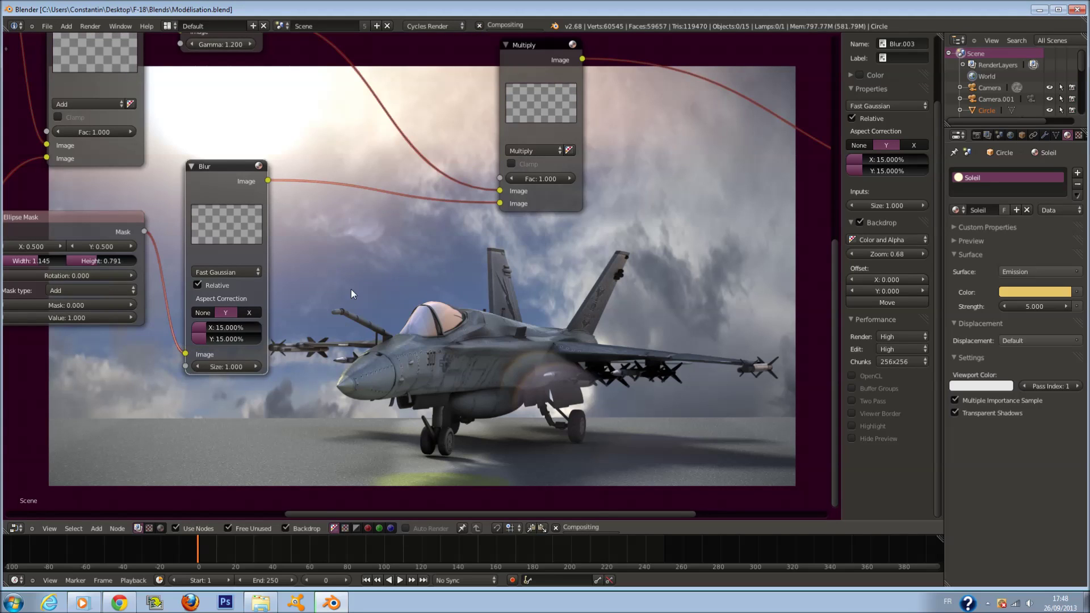
Step: Reduce the Ellipse Mask's height to 0.682
middle_drag(351, 289, 275, 236)
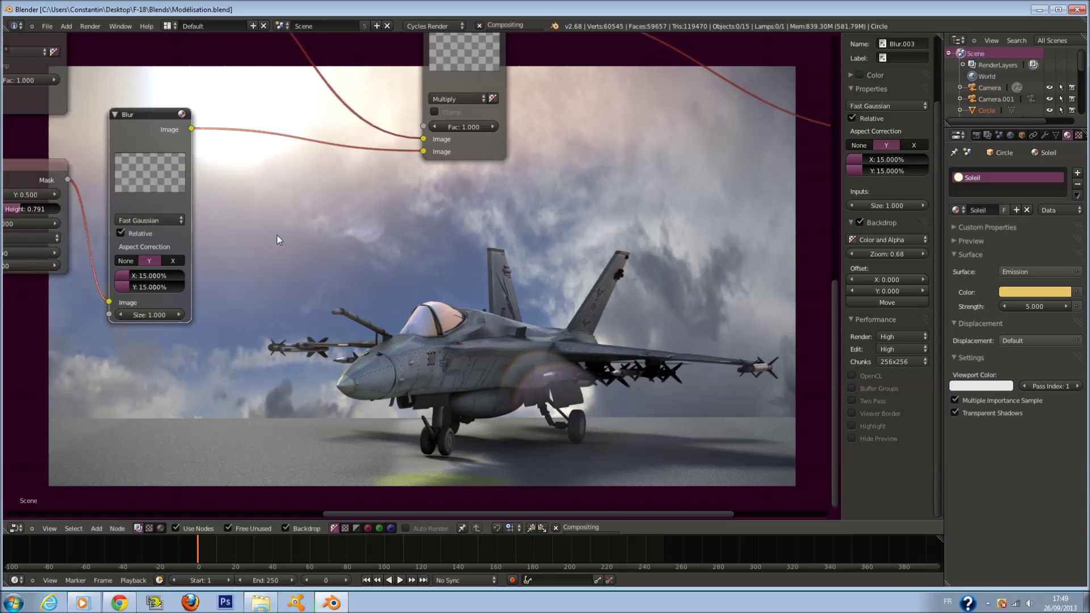
middle_drag(181, 377, 264, 382)
drag(117, 212, 116, 211)
middle_drag(391, 346, 159, 216)
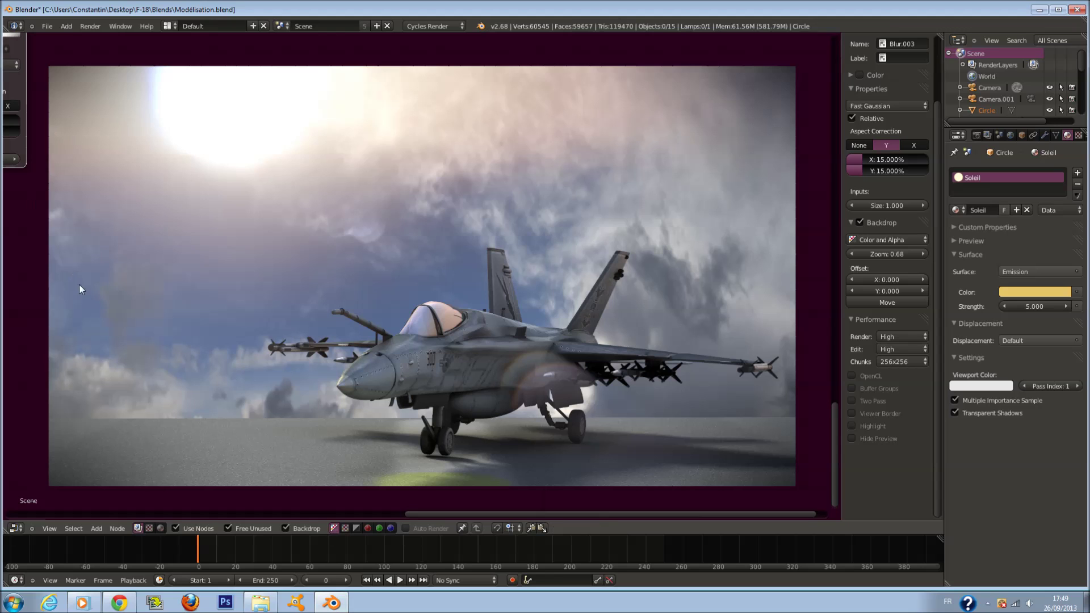
Step: Connect the final Multiply node's output to the Composite node in place of the Gamma output
key(Home)
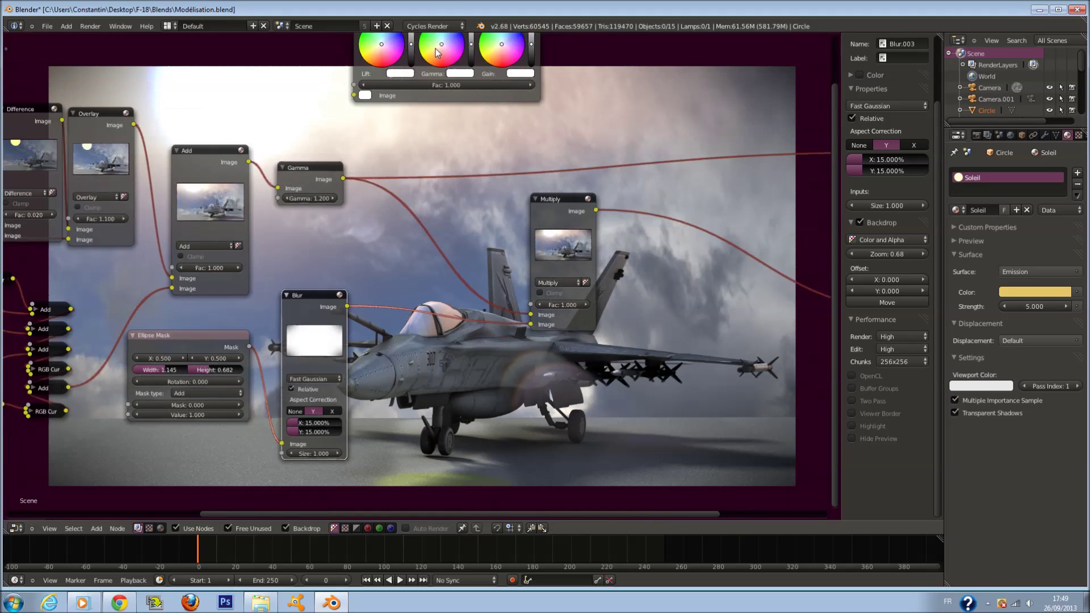
drag(499, 272, 567, 235)
scroll(560, 228, up, 4)
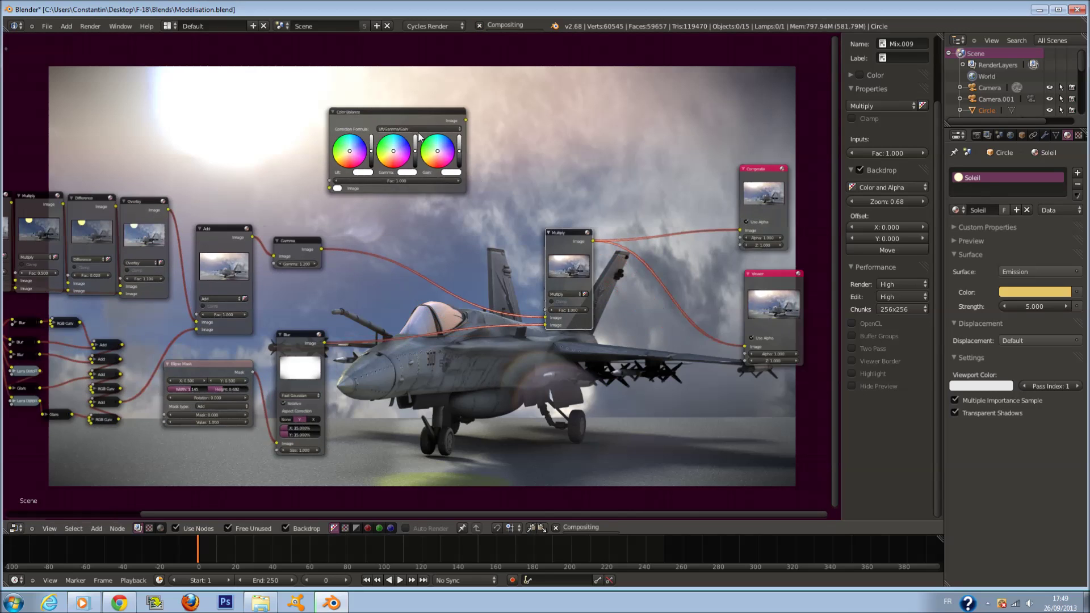
Step: Insert the loose Color Balance node on the link between the mask's Blur node and the final Multiply node
scroll(417, 132, down, 2)
drag(418, 104, 455, 350)
scroll(471, 355, up, 5)
middle_drag(560, 373, 522, 287)
scroll(522, 285, up, 2)
Step: Save the file and set the final Multiply node's factor to 0.8
key(ctrl+s)
click(523, 286)
click(624, 242)
click(624, 242)
Step: Tint the Color Balance node slightly, with lift toward blue, gamma toward green and gain toward yellow, and save the file
scroll(463, 371, up, 2)
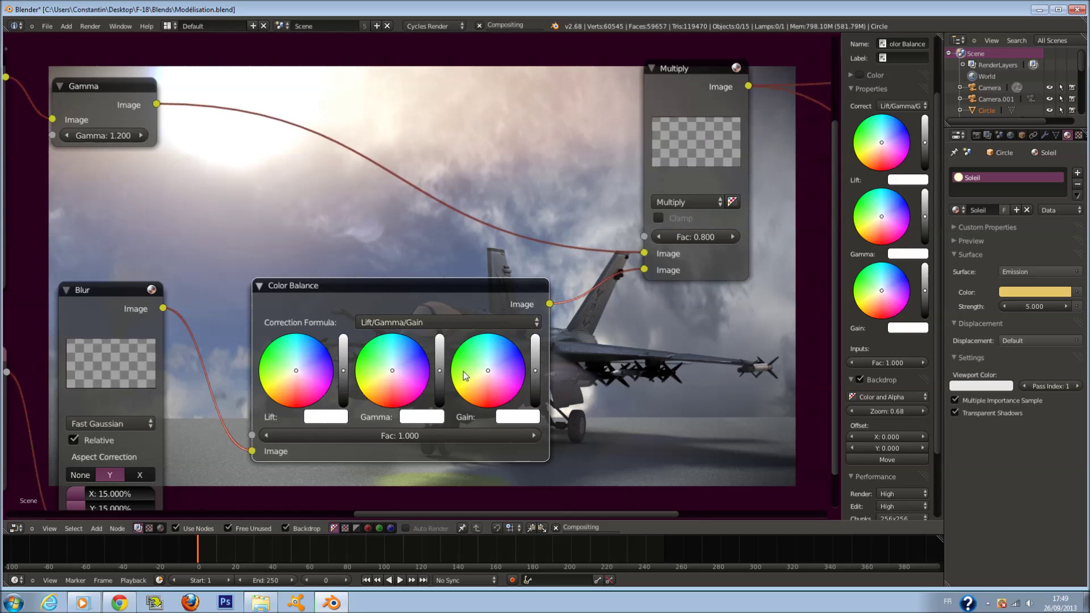
click(495, 391)
click(381, 384)
click(277, 377)
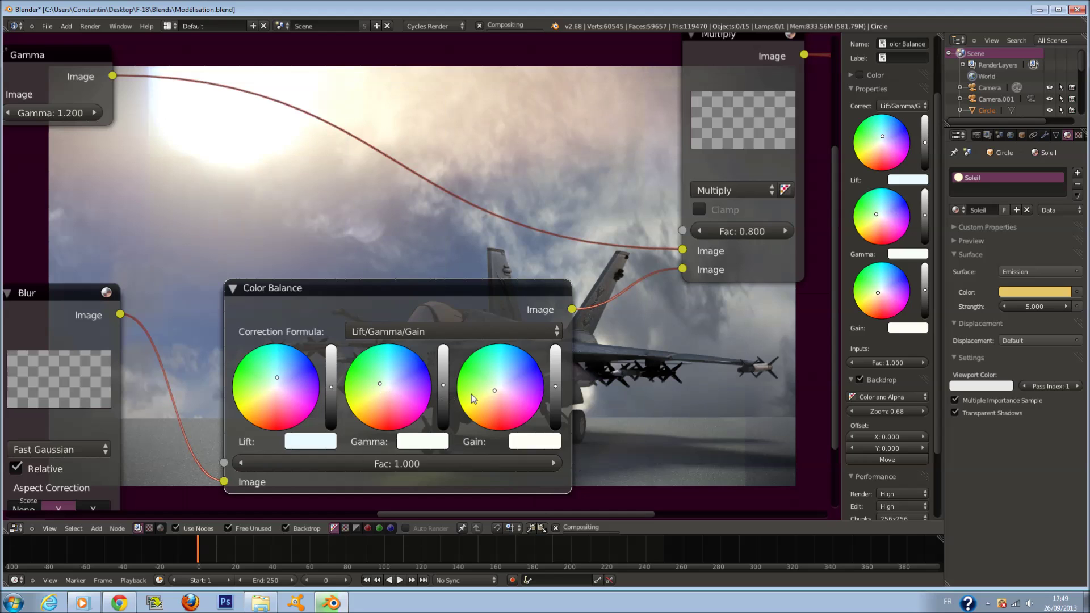
scroll(584, 390, down, 4)
middle_drag(585, 389, 240, 336)
key(ctrl+s)
click(241, 336)
Step: Raise the brightness of the Color Balance node's lift and check the vignette in the backdrop
middle_drag(342, 311, 559, 352)
scroll(445, 332, down, 3)
scroll(464, 338, down, 2)
scroll(464, 337, up, 4)
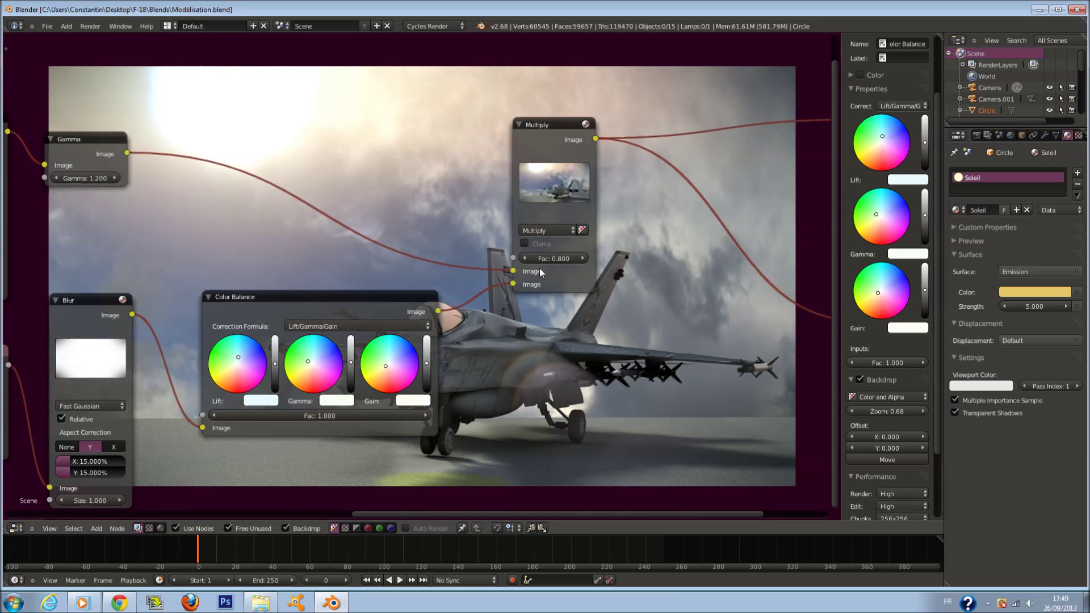
scroll(539, 268, up, 2)
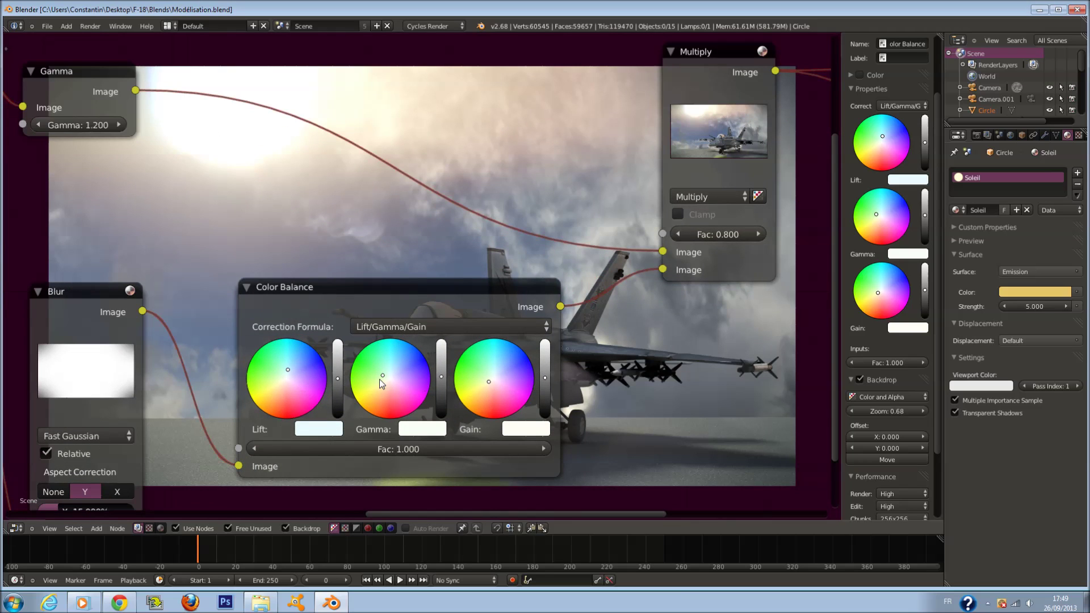
click(341, 368)
middle_drag(620, 413, 376, 331)
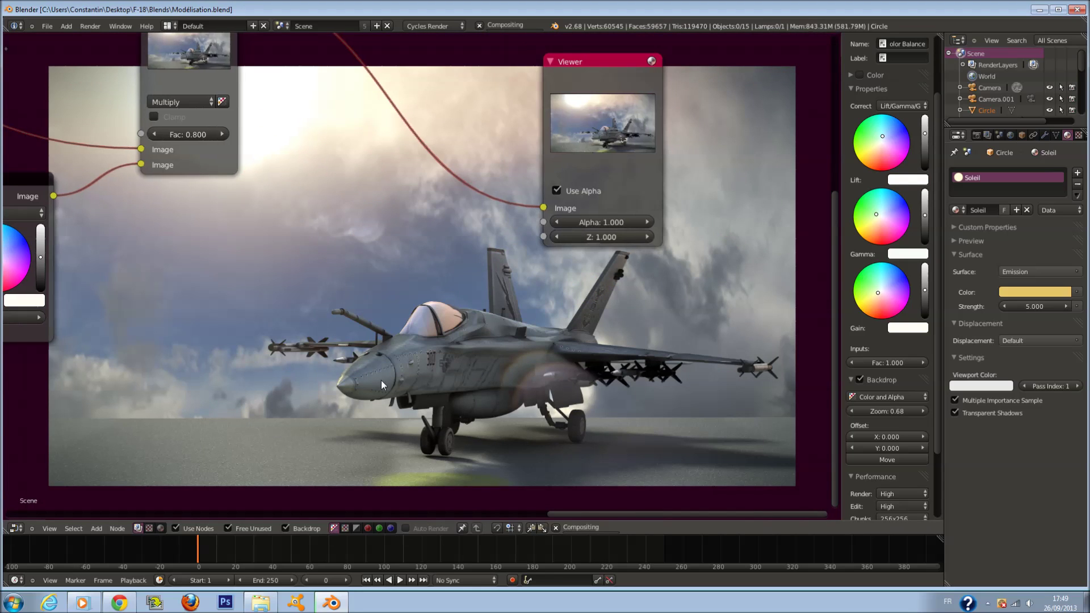
middle_drag(380, 380, 390, 332)
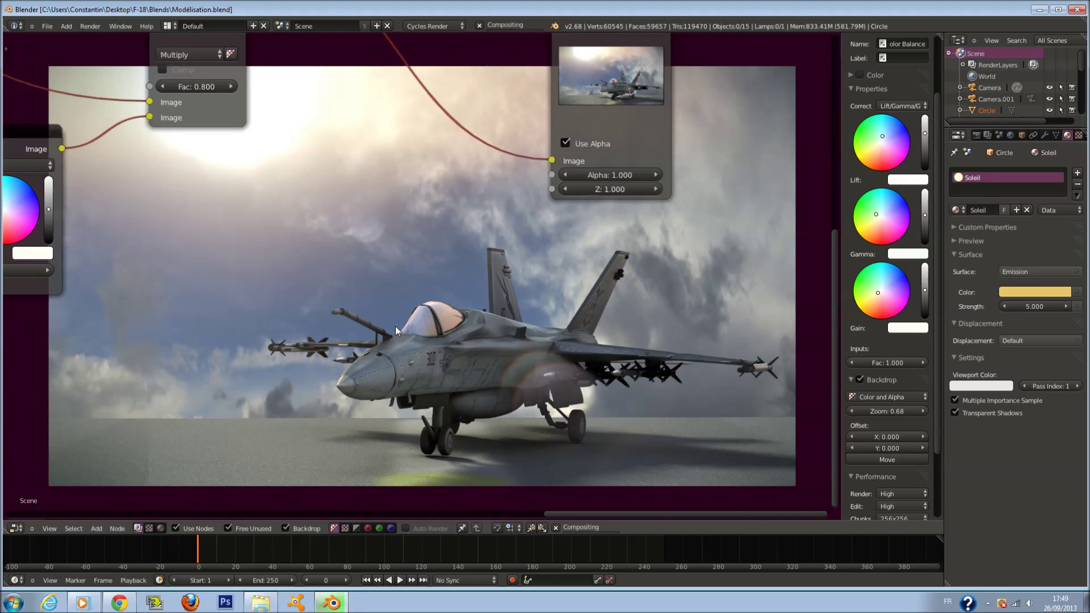
middle_drag(395, 326, 670, 359)
Step: Lower the brightness of the Color Balance node's lift slightly below neutral and save the file
scroll(445, 317, up, 2)
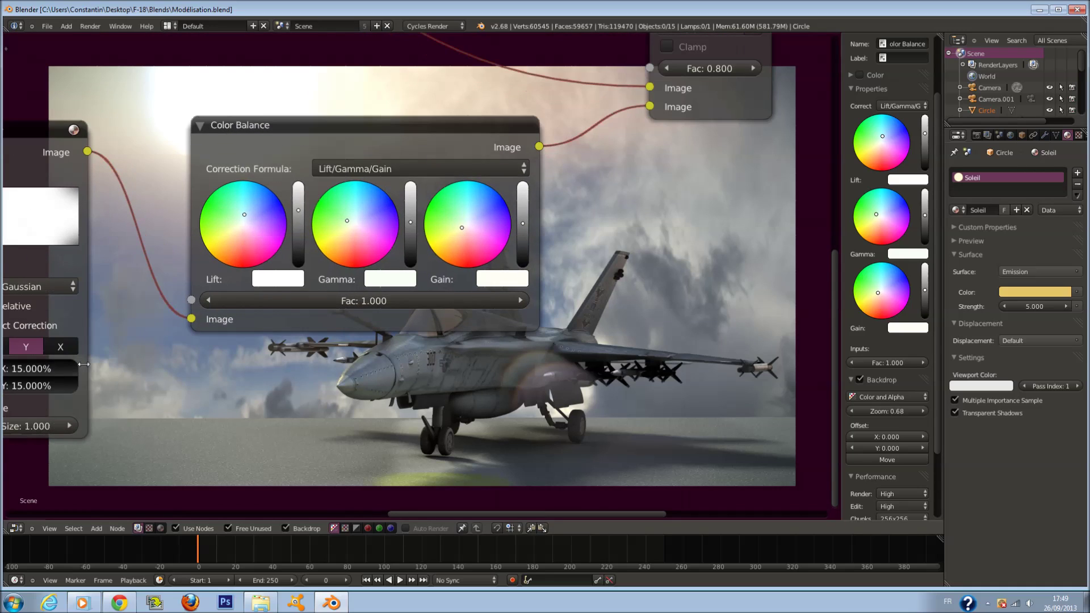
click(298, 230)
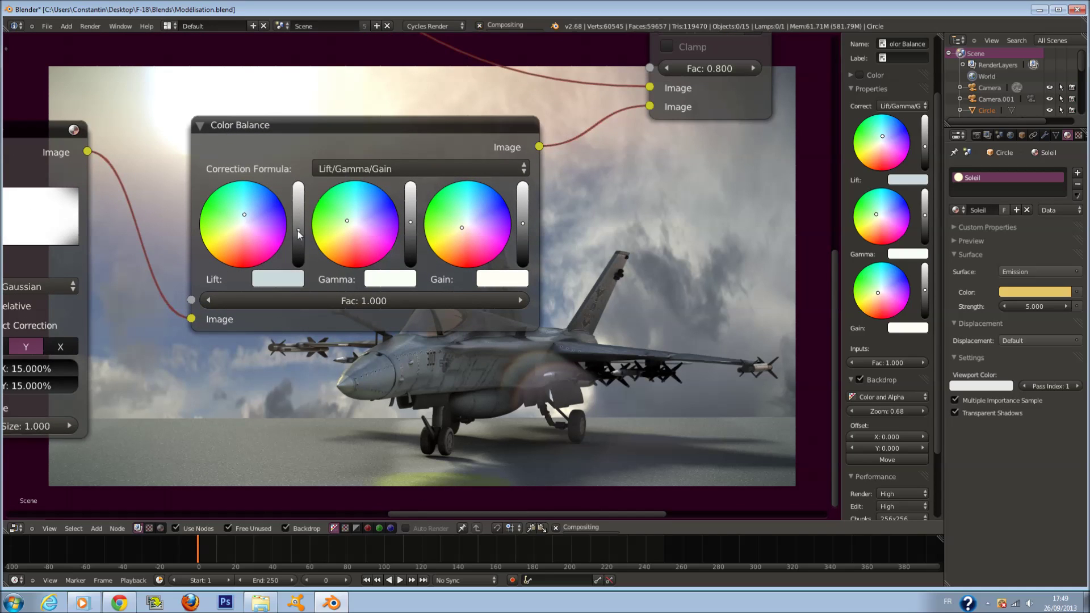
middle_drag(710, 352, 243, 254)
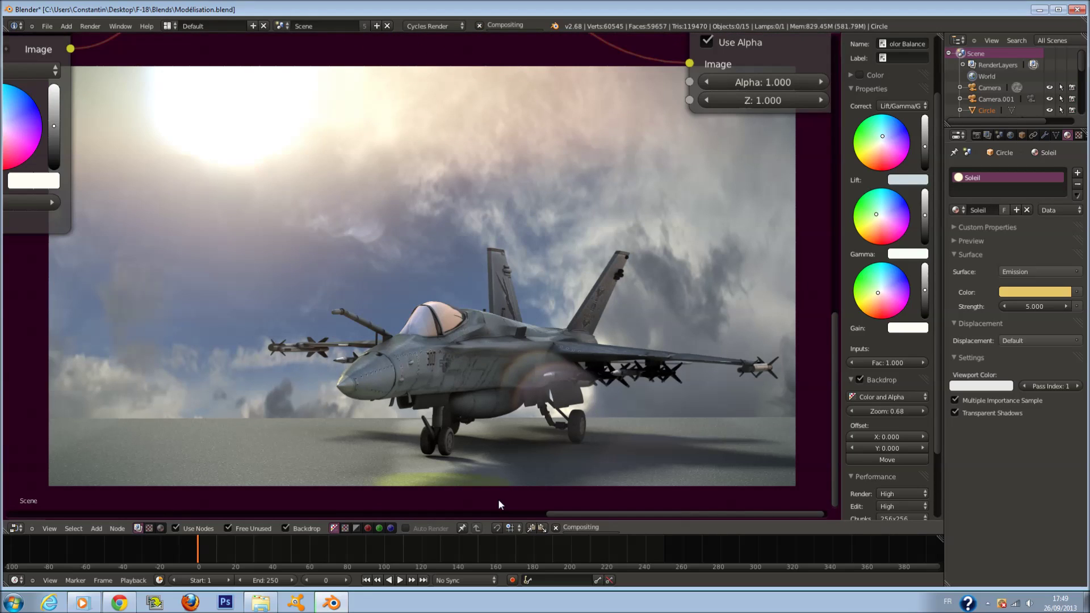
middle_drag(320, 423, 382, 406)
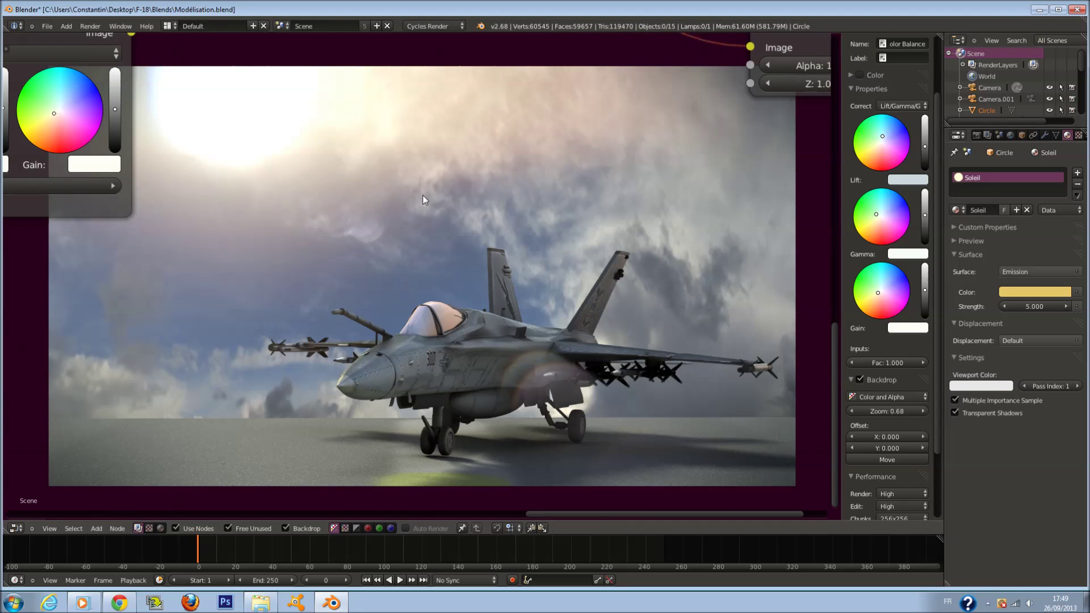
scroll(256, 173, down, 5)
middle_drag(256, 173, 309, 300)
key(ctrl+s)
click(324, 319)
Step: Move the Color Balance node closer to the mask's Blur node and set the final Multiply node's factor to 0.855
scroll(377, 245, down, 5)
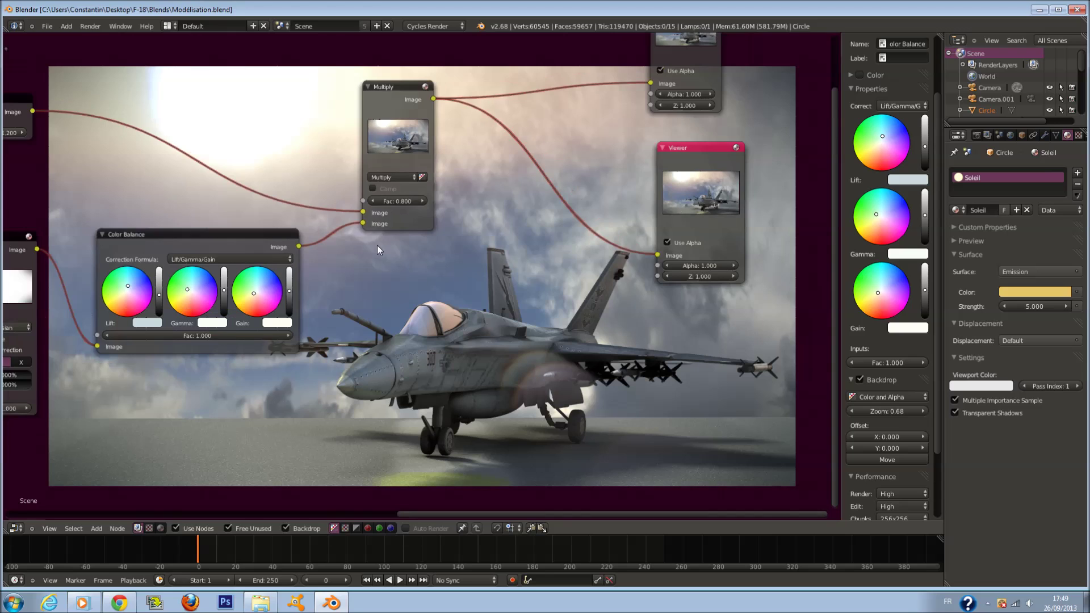
middle_drag(336, 264, 482, 342)
scroll(483, 342, up, 2)
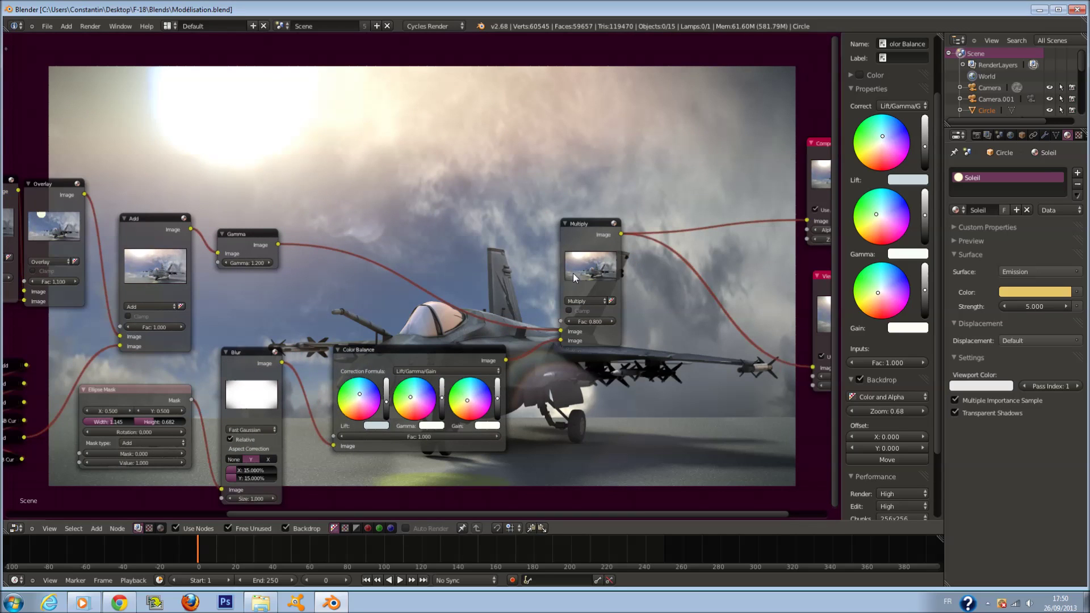
drag(459, 348, 434, 354)
scroll(557, 318, up, 1)
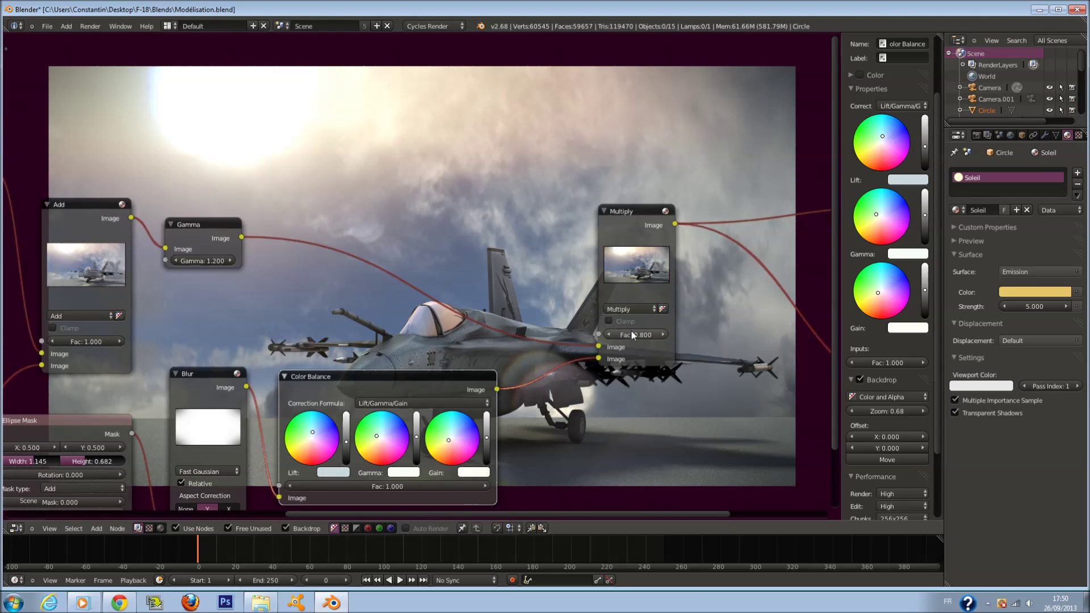
text(0.855)
key(Return)
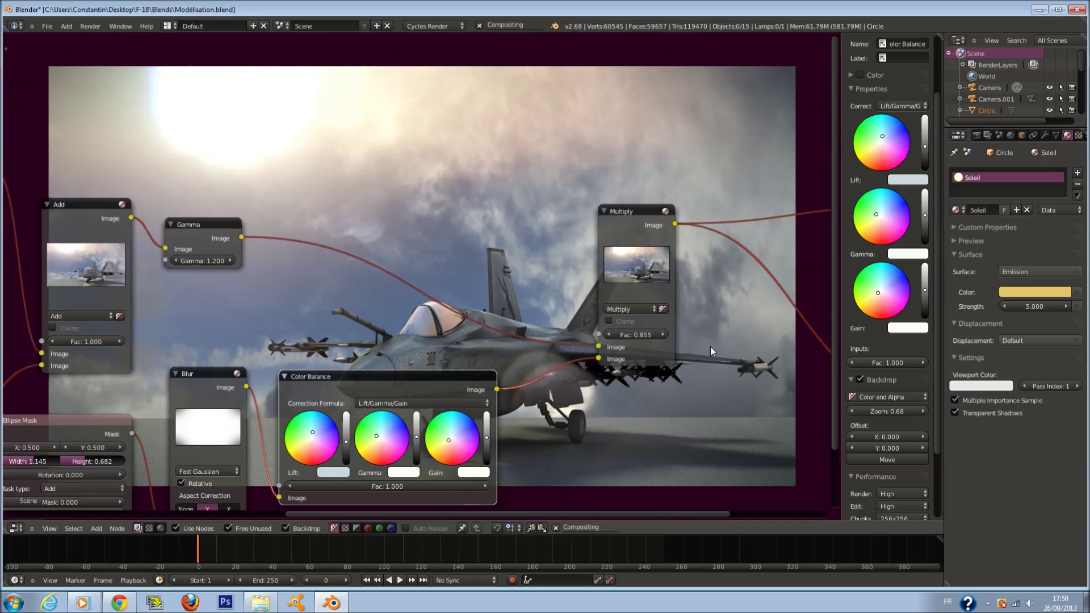
Step: Move the final Multiply node closer to Color Balance, and the Composite and Viewer nodes farther away from it
click(636, 252)
drag(636, 248, 581, 250)
middle_drag(602, 262, 126, 258)
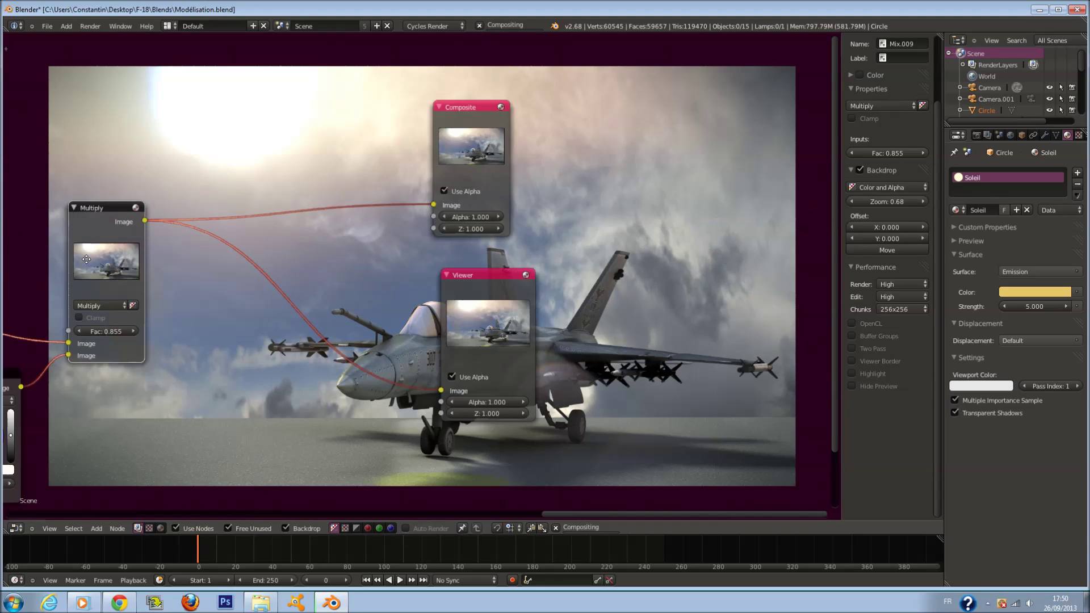
scroll(216, 277, down, 3)
drag(439, 156, 680, 145)
drag(449, 307, 735, 279)
scroll(352, 318, up, 3)
middle_drag(346, 377, 410, 372)
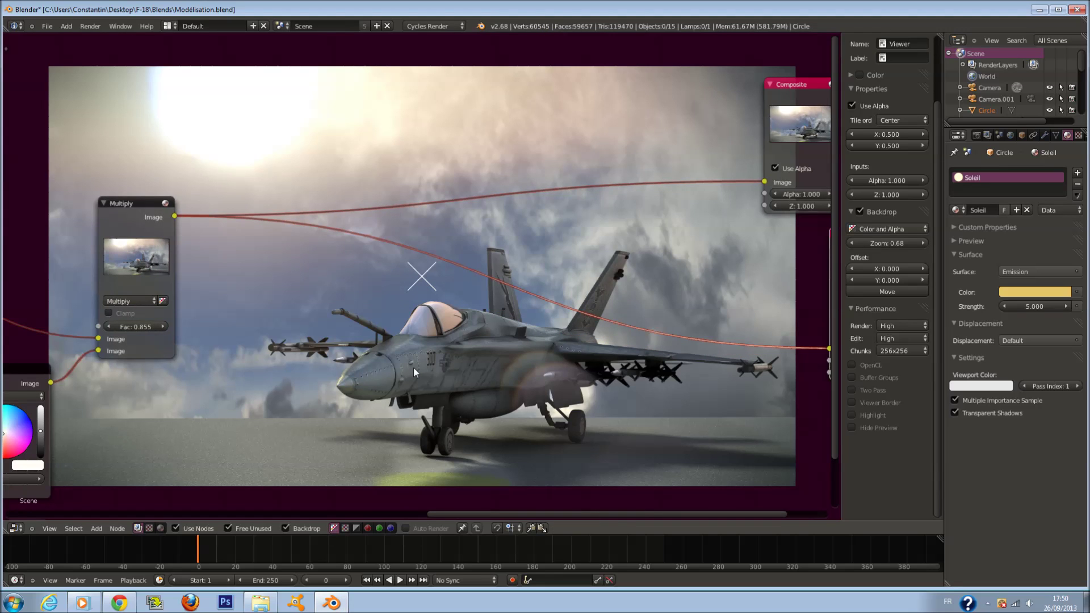
scroll(414, 366, up, 1)
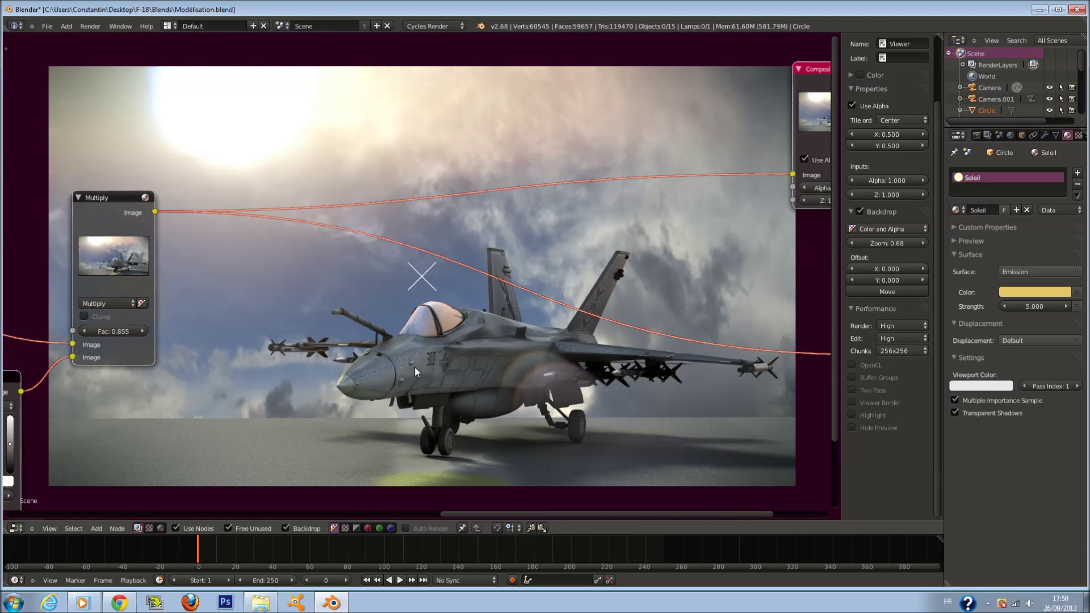
key(shift+a)
scroll(301, 327, down, 1)
scroll(317, 336, up, 1)
key(a)
key(a)
key(shift+a)
mouse_move(382, 379)
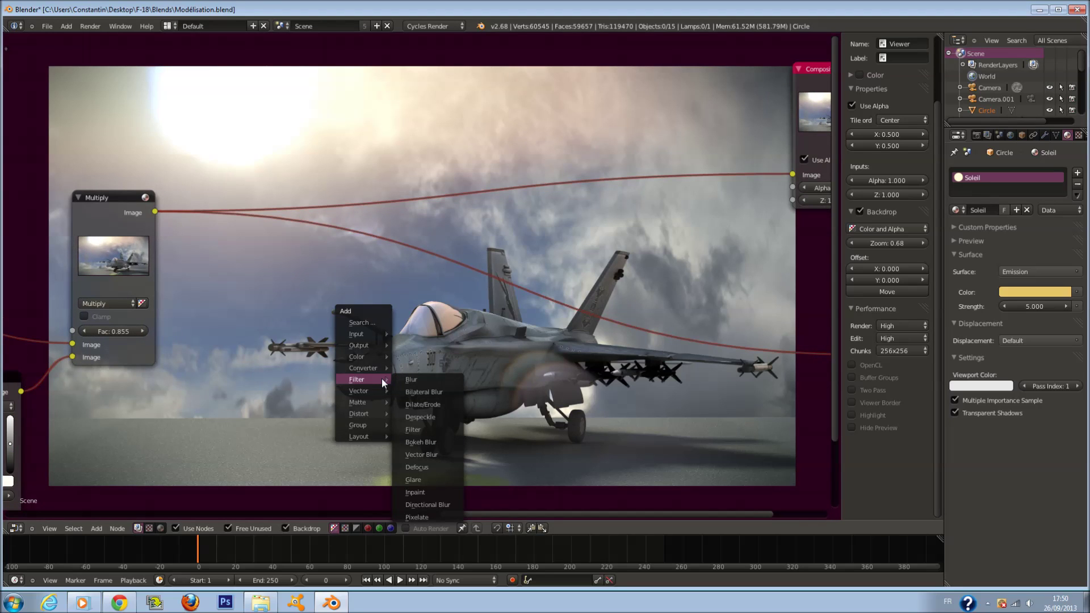
scroll(210, 374, down, 3)
scroll(272, 370, up, 2)
key(a)
key(a)
key(shift+a)
mouse_move(338, 366)
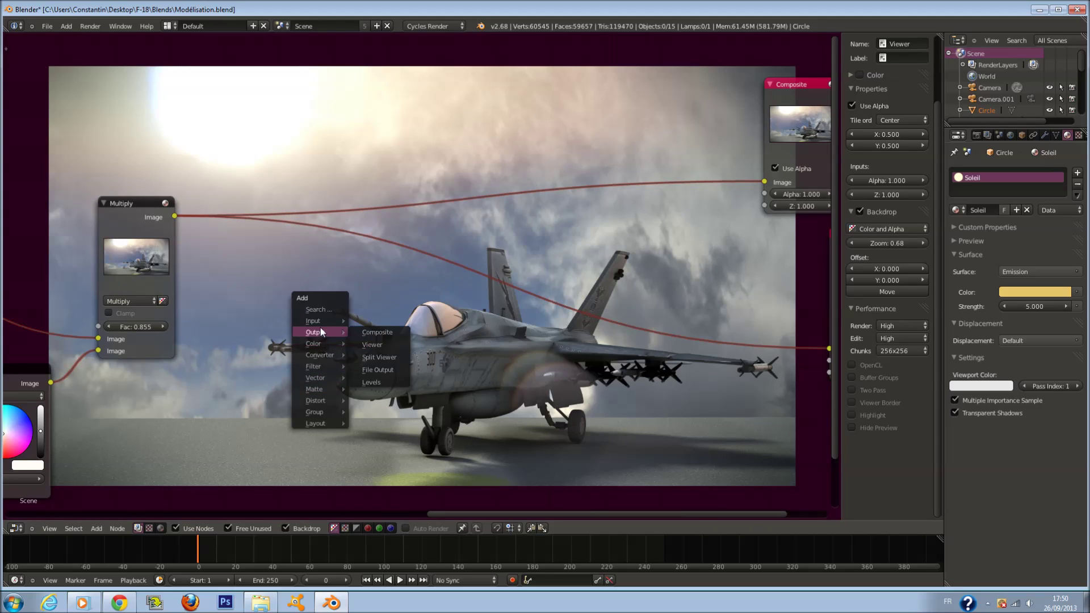
Step: Move the Viewer node below the Ellipse Mask and connect it to the Render Layers node's Image output
scroll(403, 316, down, 5)
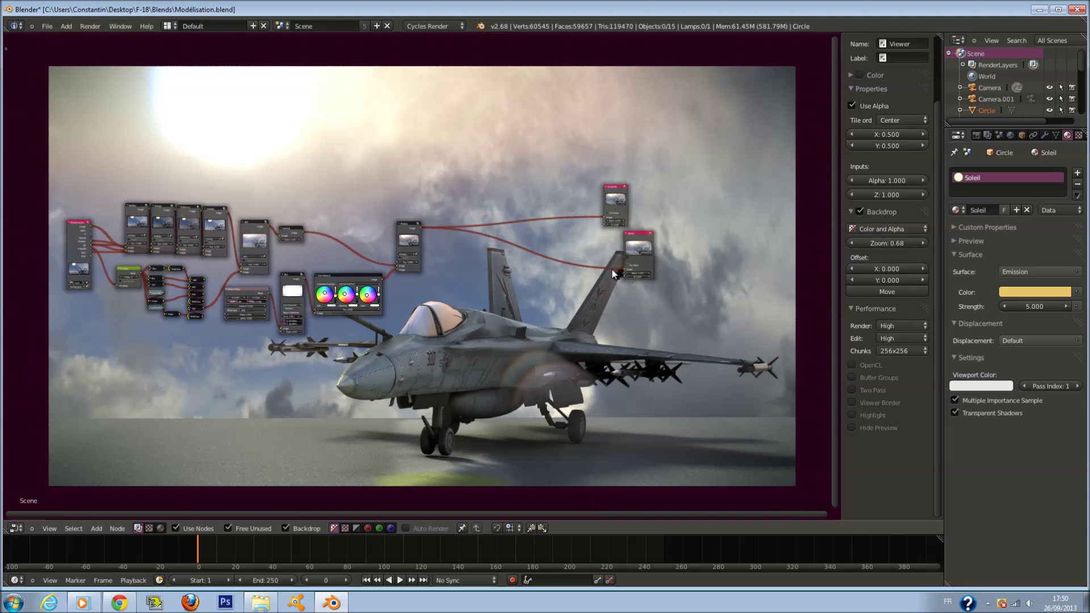
drag(640, 269, 162, 371)
middle_drag(163, 371, 513, 356)
scroll(499, 340, up, 9)
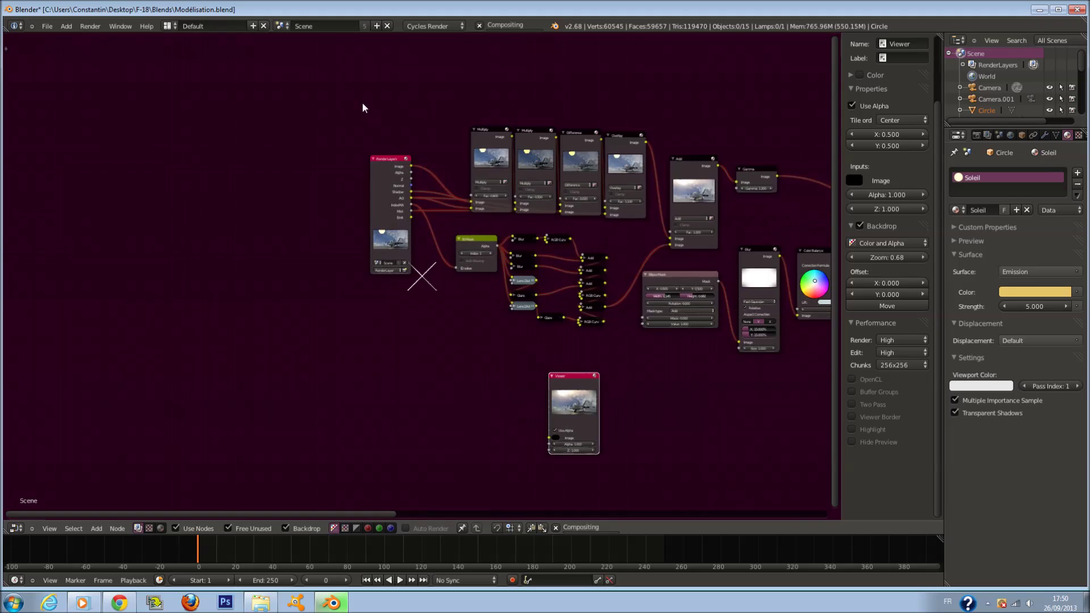
drag(411, 138, 733, 422)
scroll(554, 391, up, 1)
Step: Insert a Blur node on the link between Render Layers and the Viewer, and set its filter type to Cubic
key(shift+a)
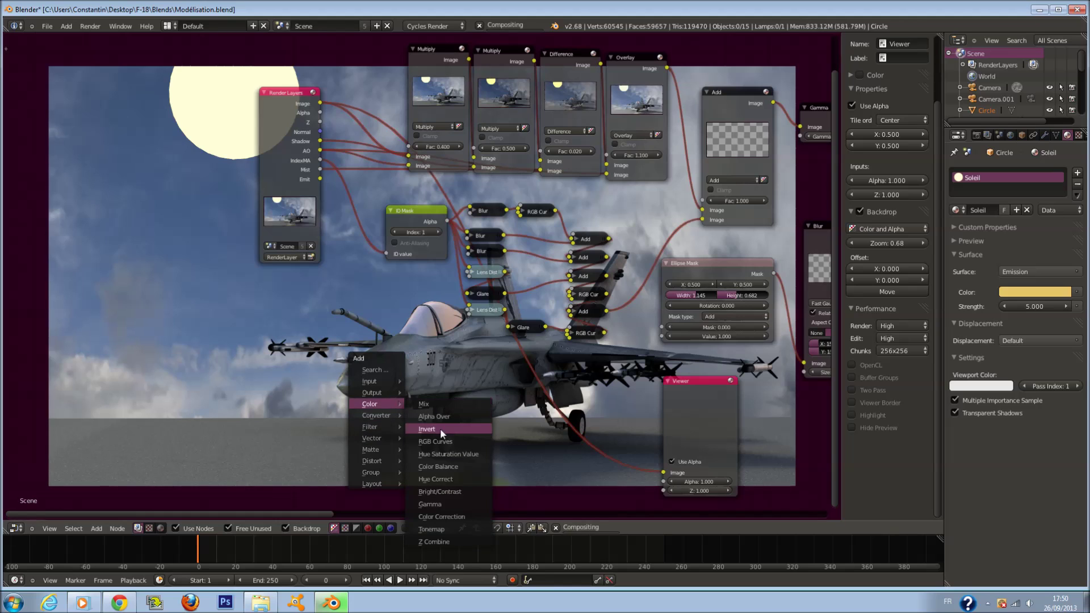
click(430, 426)
click(502, 360)
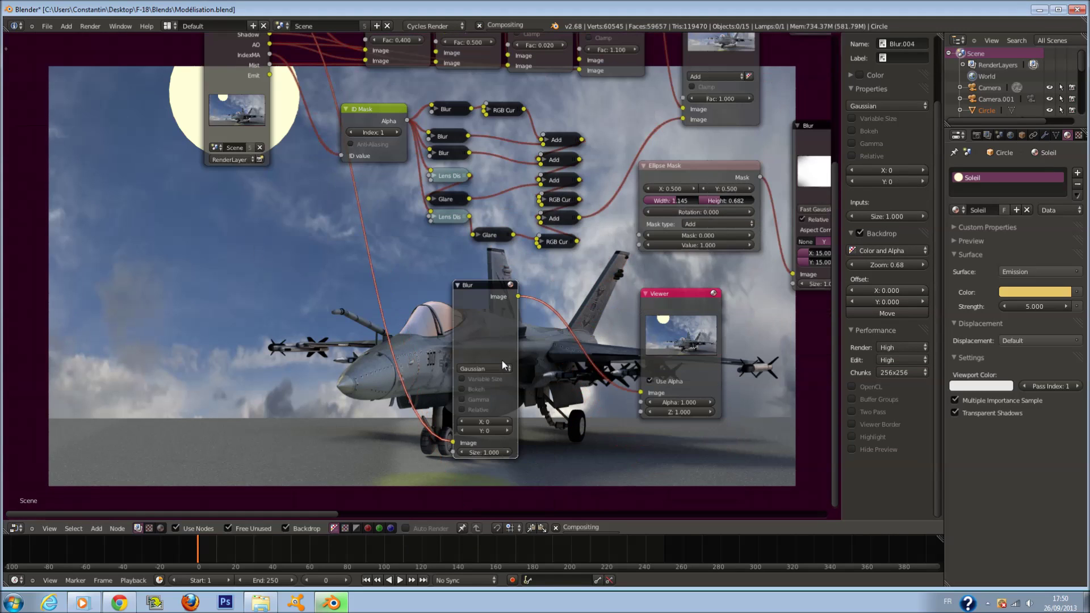
click(488, 370)
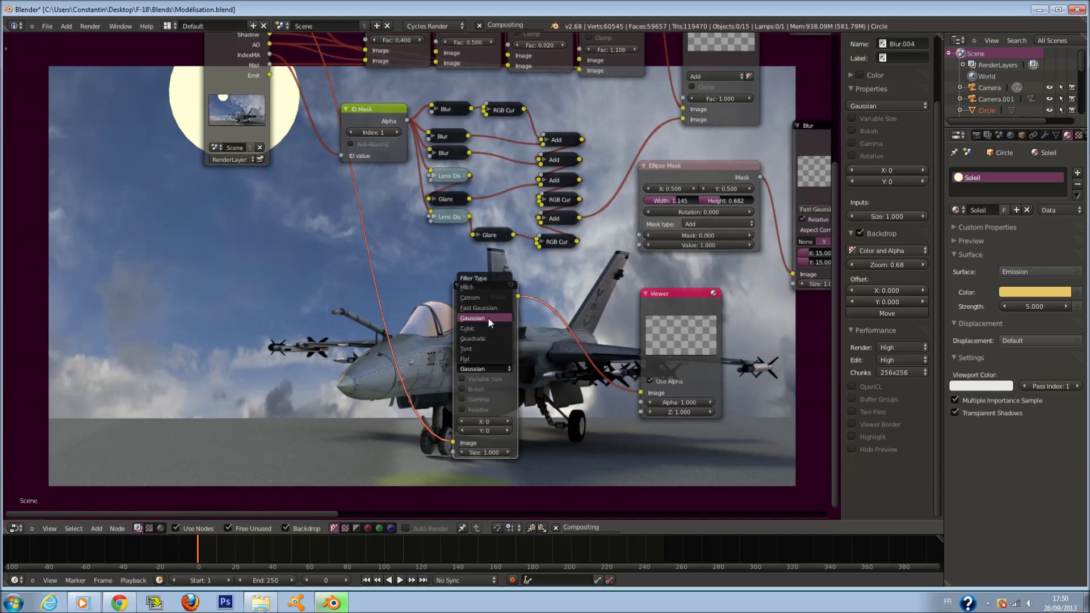
click(471, 328)
scroll(526, 363, up, 2)
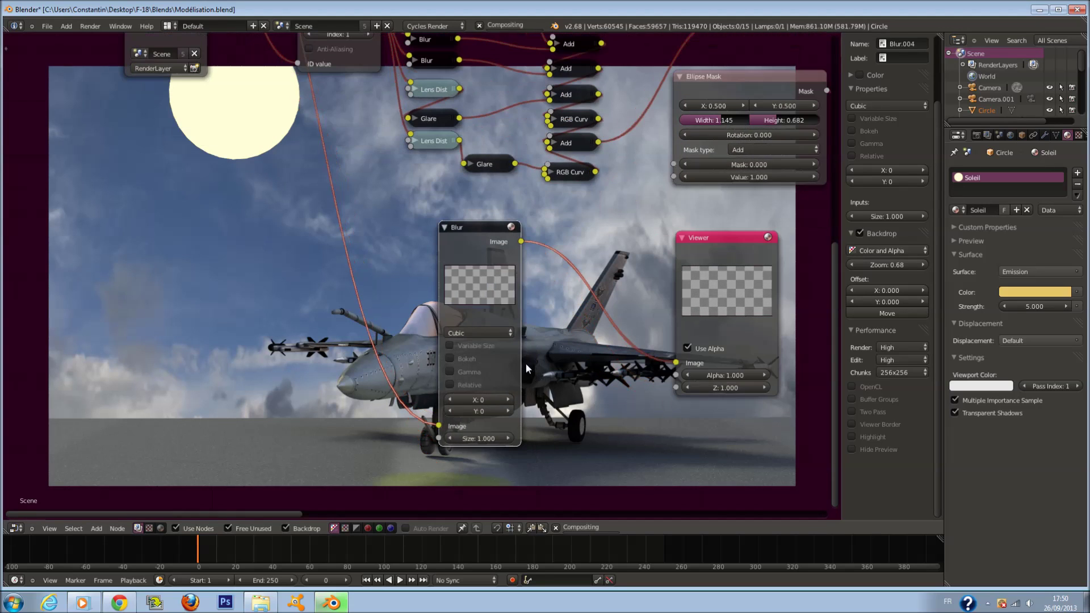
Step: Enable Bokeh and Gamma on the Cubic Blur node and set its X and Y sizes to 145
click(454, 374)
click(451, 358)
click(470, 398)
text(145)
key(Tab)
text(15)
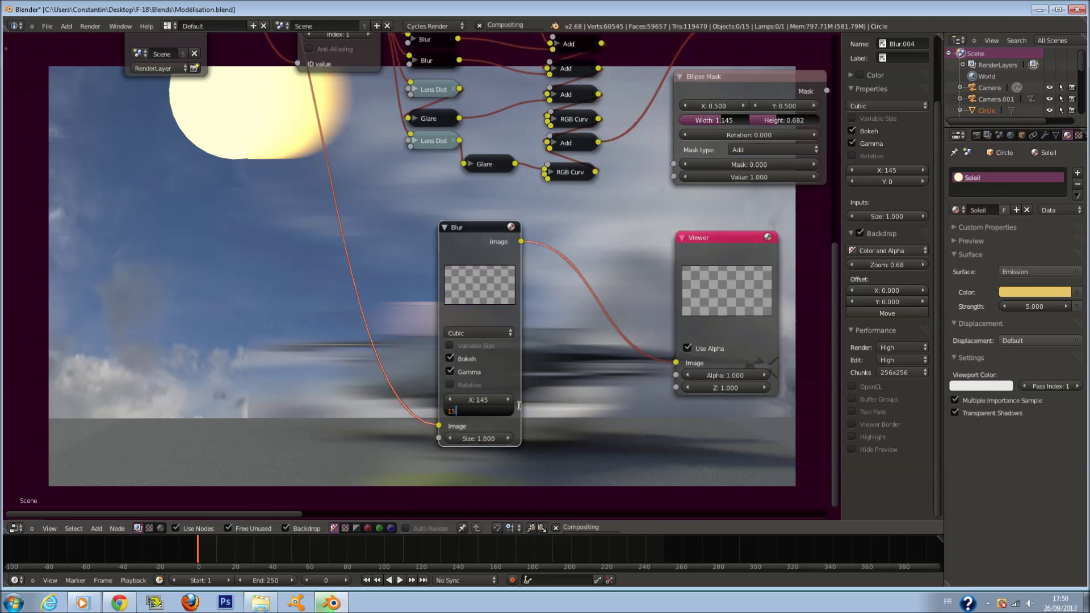
key(Escape)
key(ctrl+v)
scroll(482, 299, down, 1)
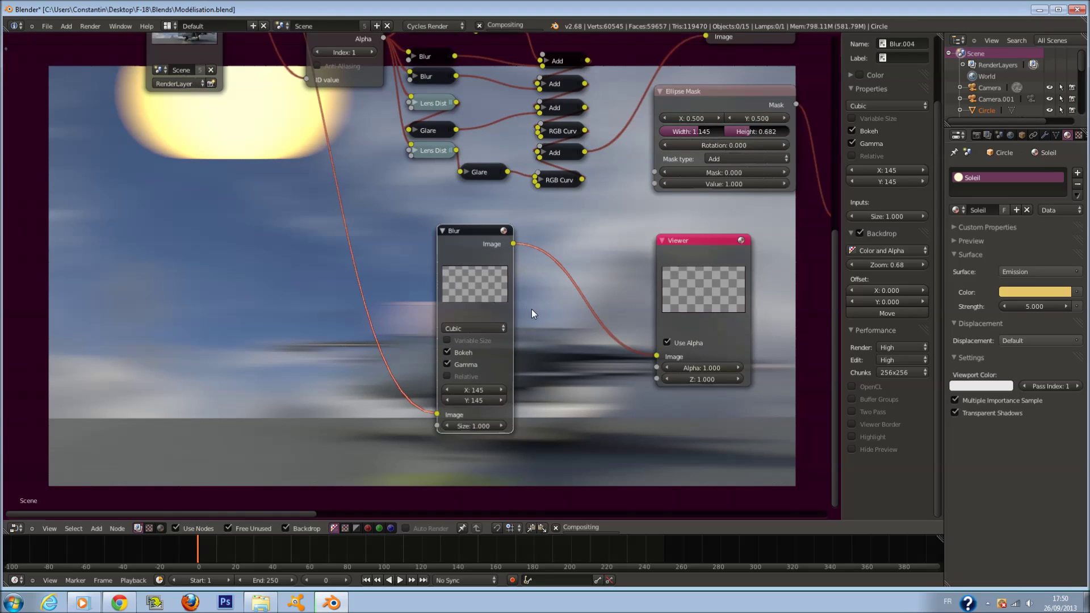
Step: Move the Viewer node farther away from the Cubic Blur node
scroll(533, 309, down, 1)
drag(676, 293, 792, 335)
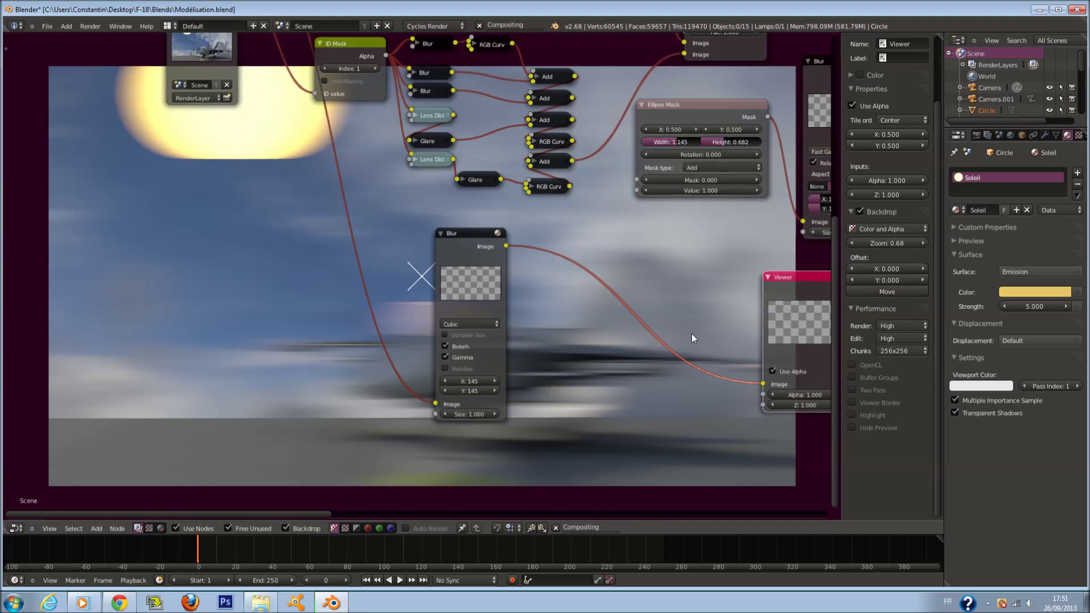
scroll(635, 335, up, 1)
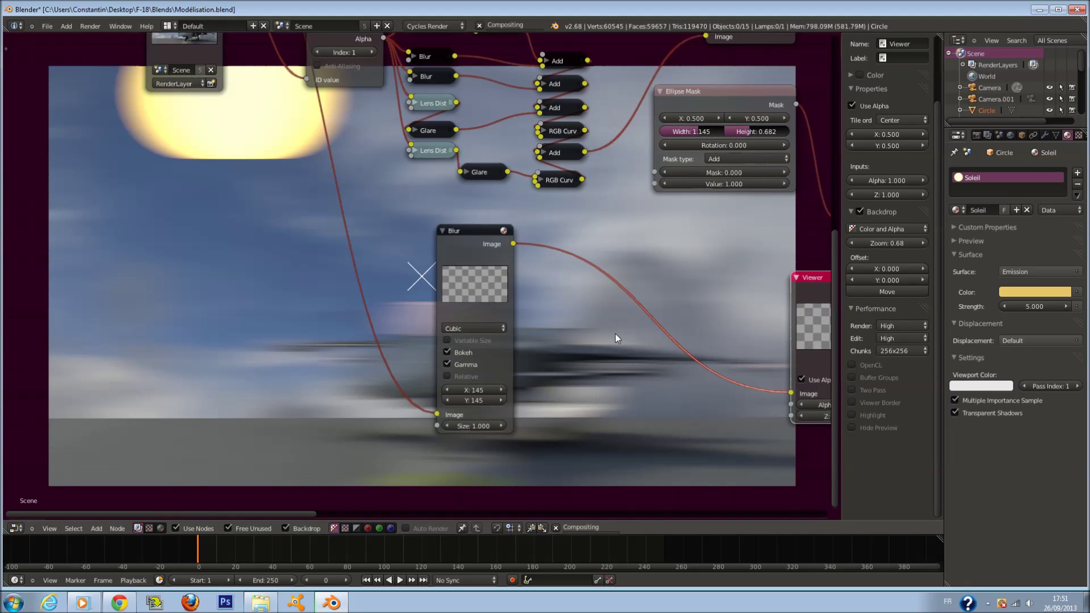
scroll(615, 335, up, 1)
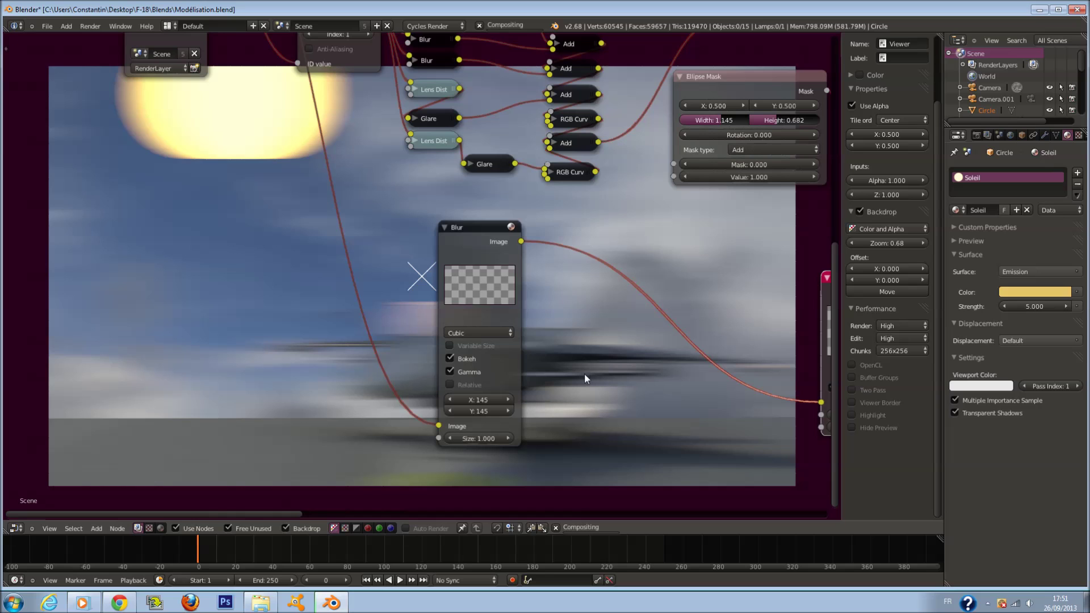
scroll(580, 378, down, 2)
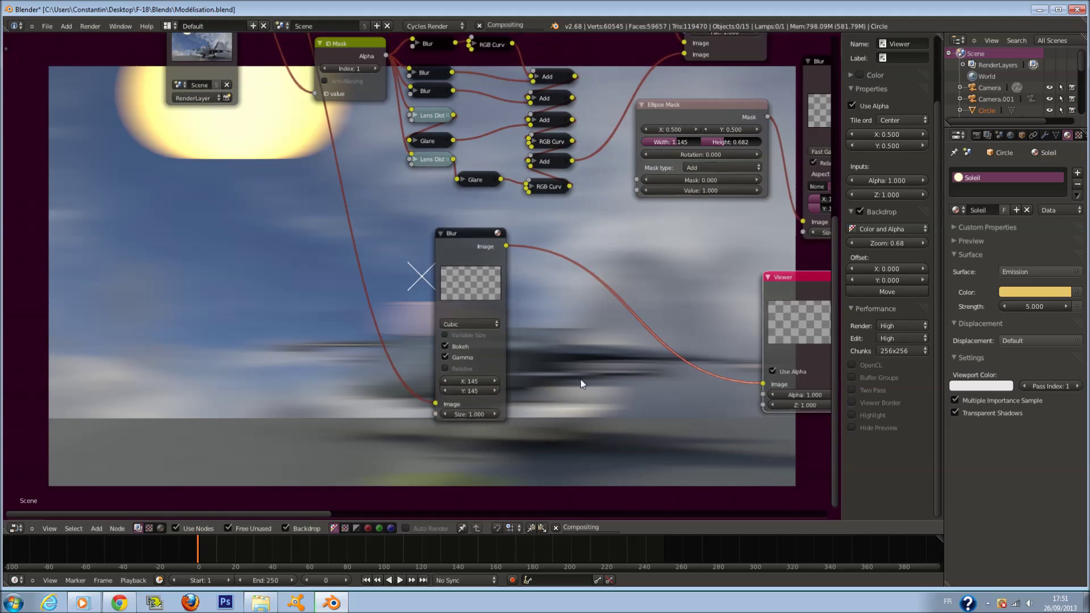
scroll(580, 379, up, 1)
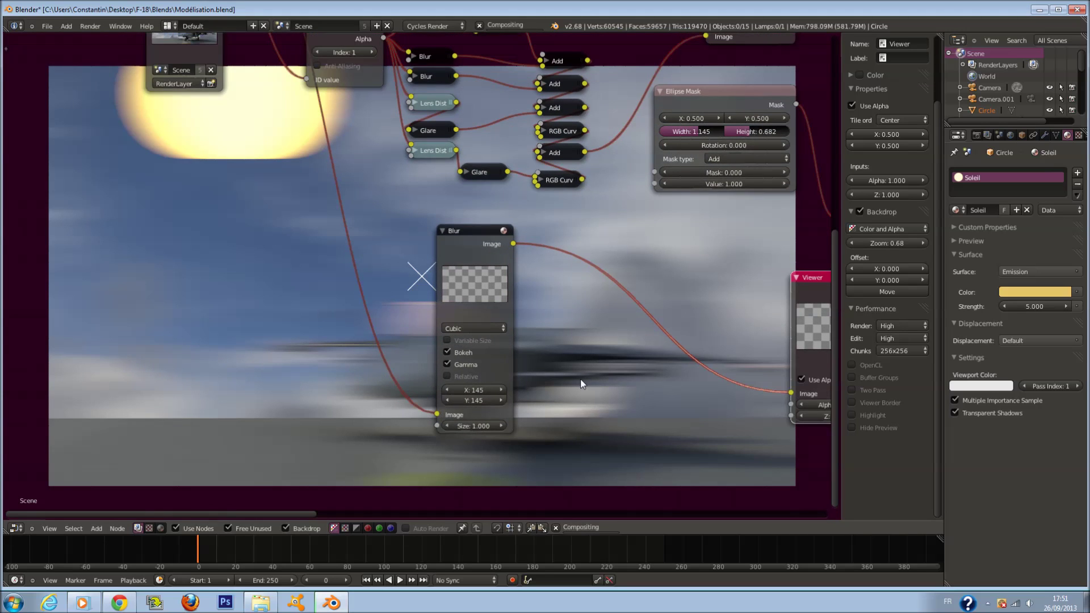
Step: Set the Cubic Blur node's X and Y sizes to 12
scroll(580, 380, up, 1)
click(492, 423)
text(12)
key(Return)
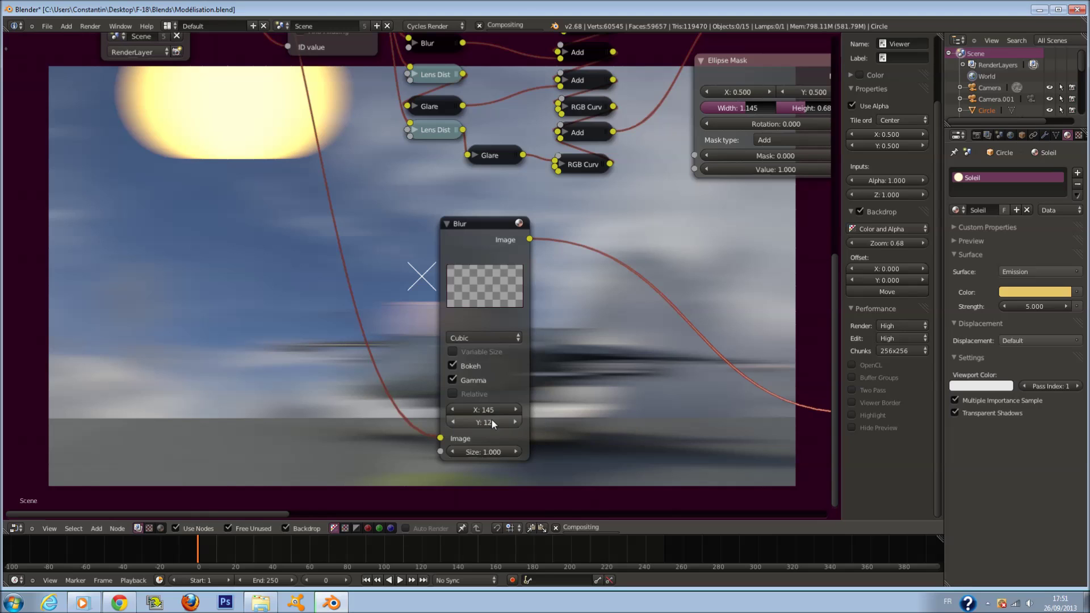
click(482, 410)
text(12)
key(Return)
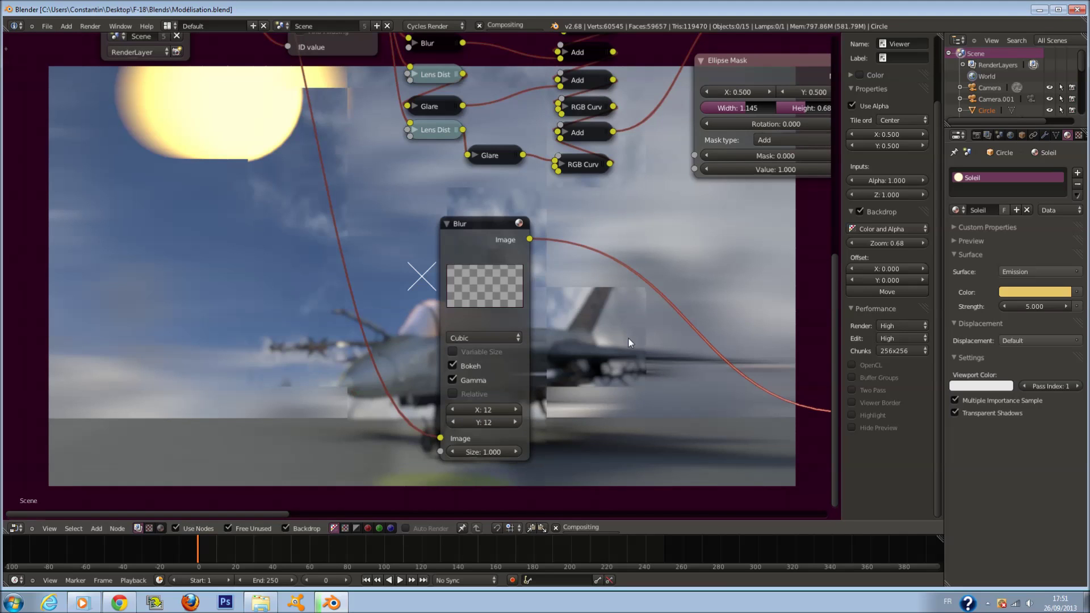
Step: Move the Cubic Blur node farther from the Viewer and place a duplicate of it just below
drag(477, 274, 413, 260)
drag(340, 235, 374, 233)
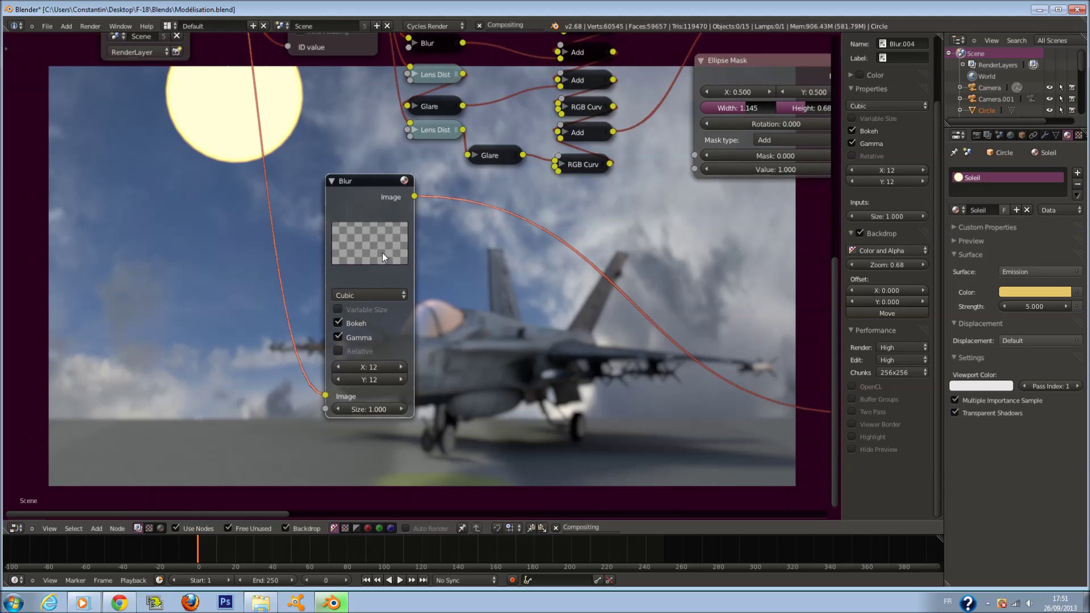
key(shift+d)
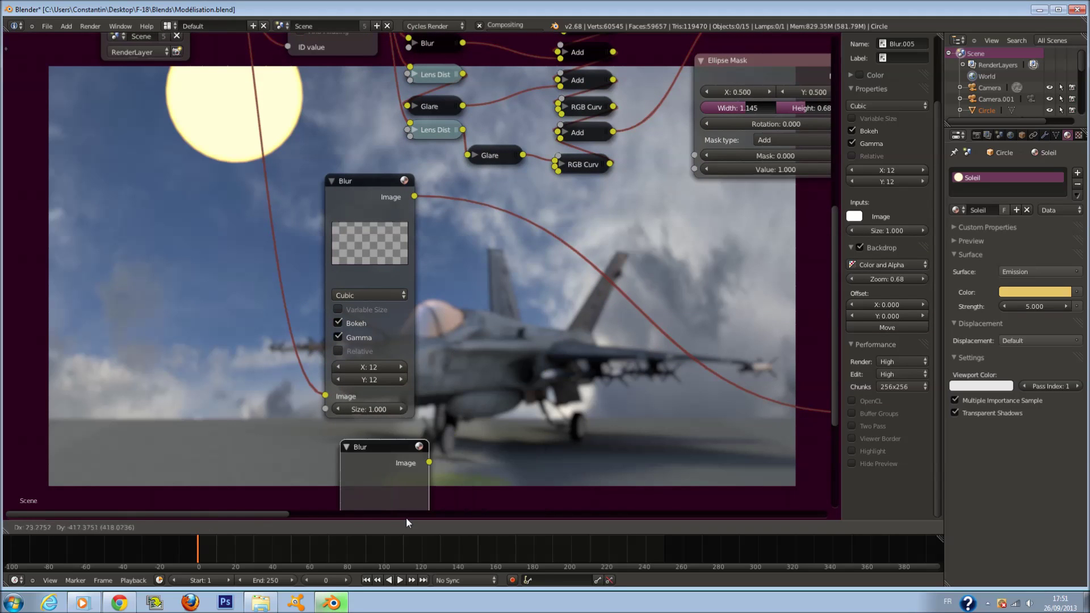
click(406, 496)
Step: Move the Render Layers node and the original Cubic Blur node farther away from the rest of the node tree
scroll(405, 496, down, 4)
click(390, 144)
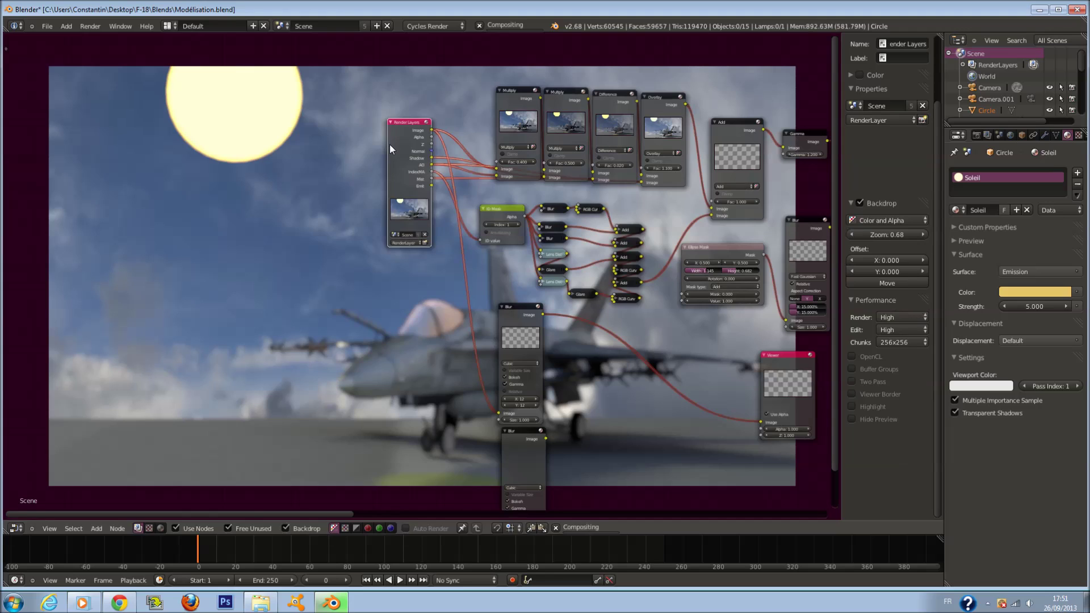
drag(390, 145, 284, 137)
scroll(284, 137, up, 4)
drag(499, 216, 363, 216)
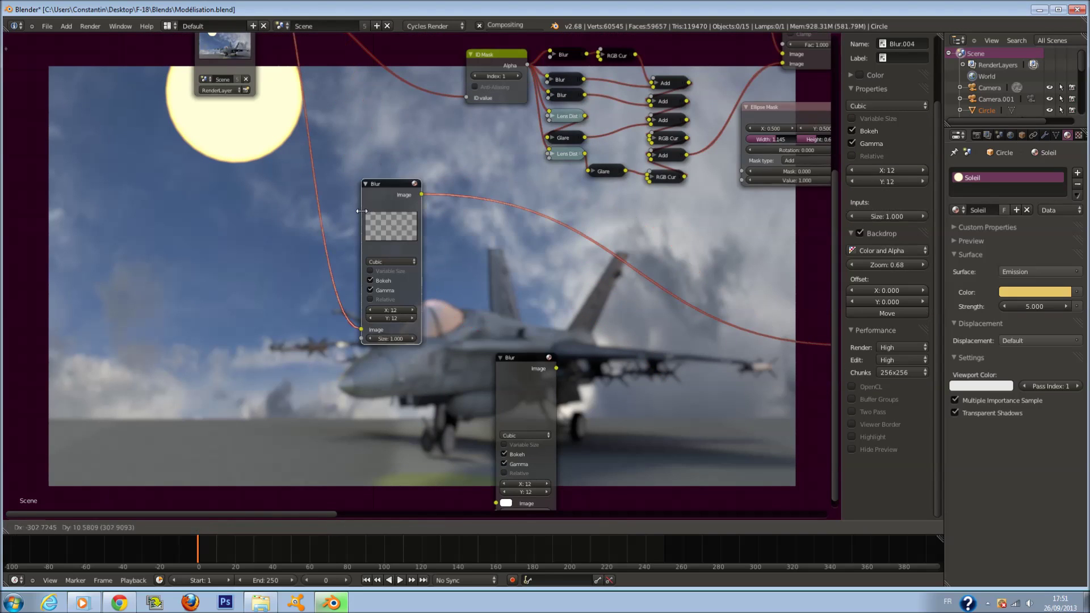
Step: Set the duplicated Blur node's filter type to Fast Gaussian and enable Relative
scroll(426, 249, up, 1)
click(513, 333)
click(517, 344)
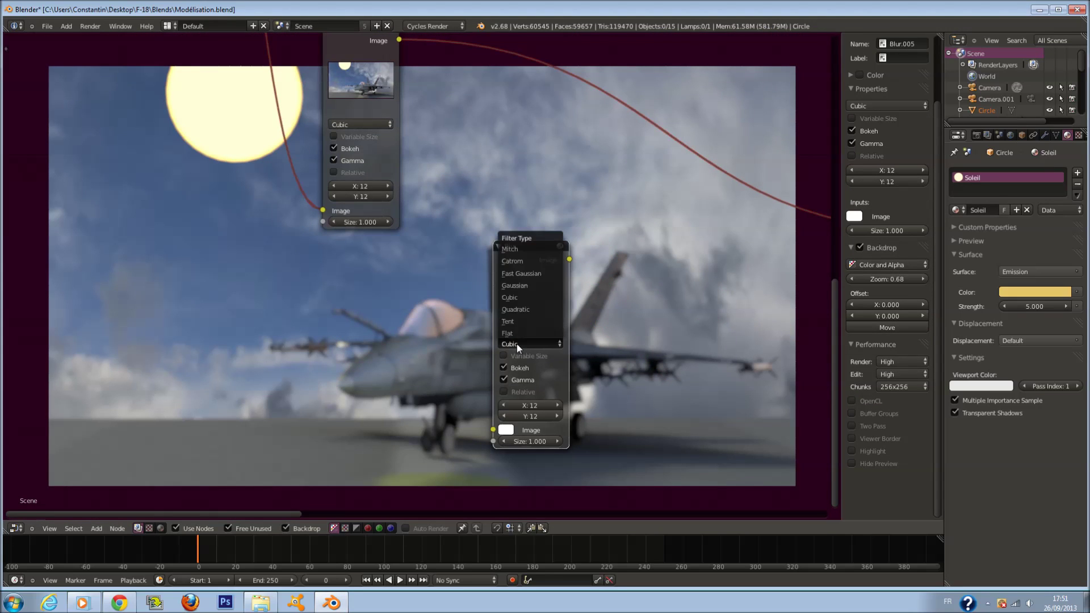
click(524, 282)
click(526, 345)
click(505, 350)
click(503, 356)
Step: Set the Fast Gaussian Blur node's X and Y sizes to 2%
click(529, 394)
text(2)
key(Tab)
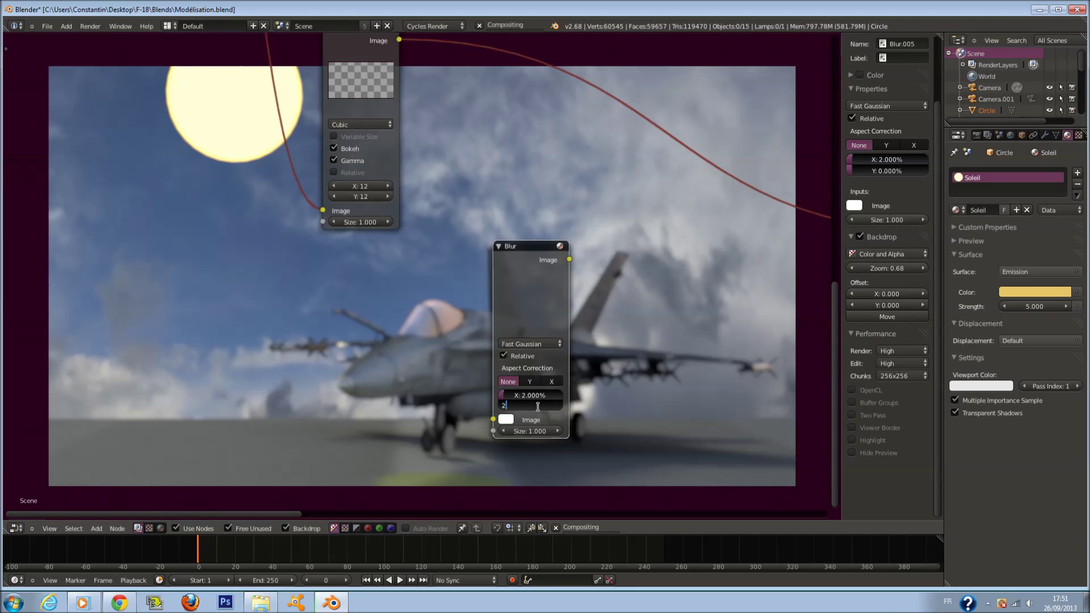
text(2)
key(Return)
Step: Move the Fast Gaussian Blur node beneath the Cubic Blur node
scroll(556, 304, down, 2)
drag(470, 272, 359, 270)
key(Home)
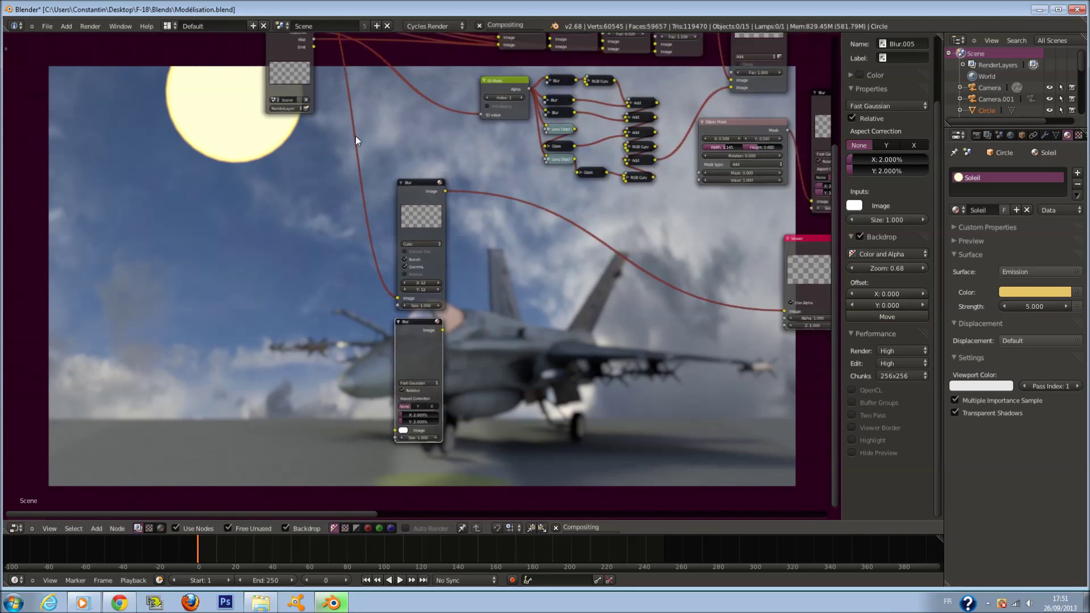
key(g)
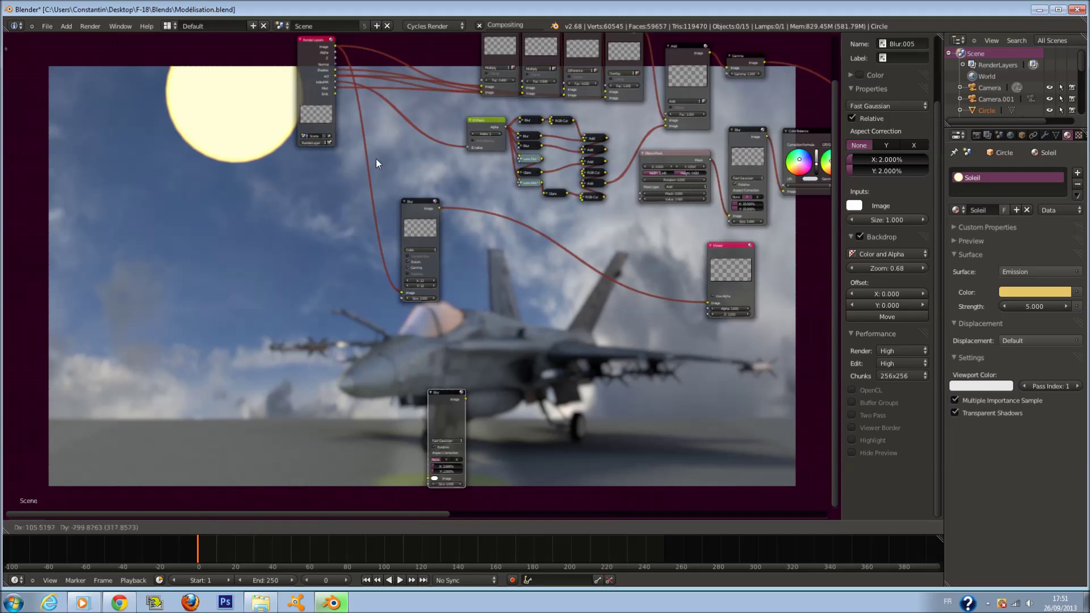
click(332, 49)
Step: Connect the Render Layers Image output to the Fast Gaussian Blur and that Blur's output to the Viewer
drag(336, 45, 400, 414)
scroll(445, 354, up, 1)
drag(443, 350, 785, 311)
scroll(677, 310, up, 1)
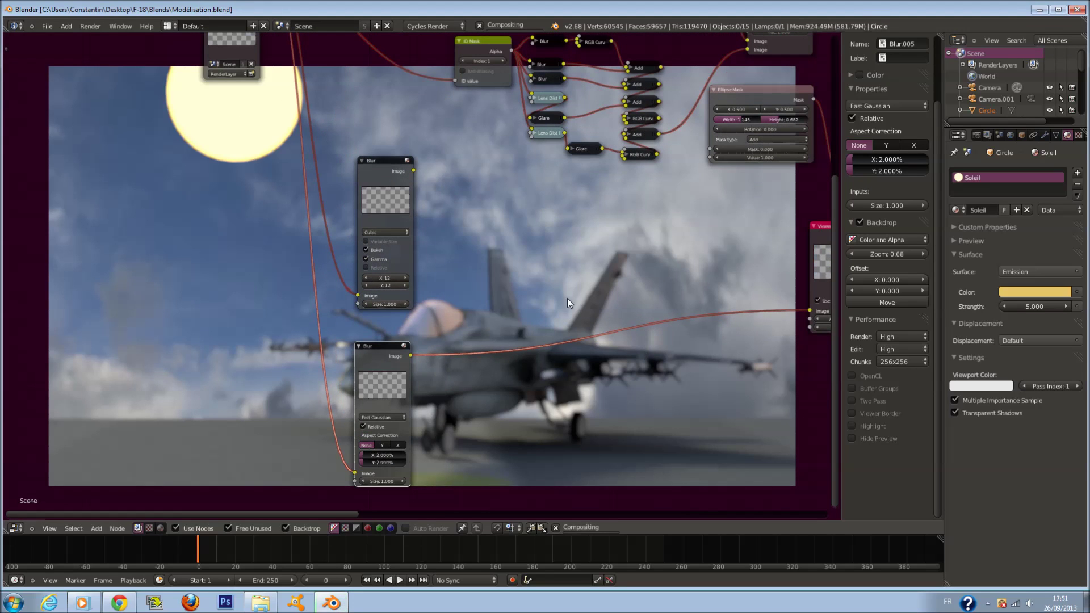
middle_drag(504, 306, 499, 304)
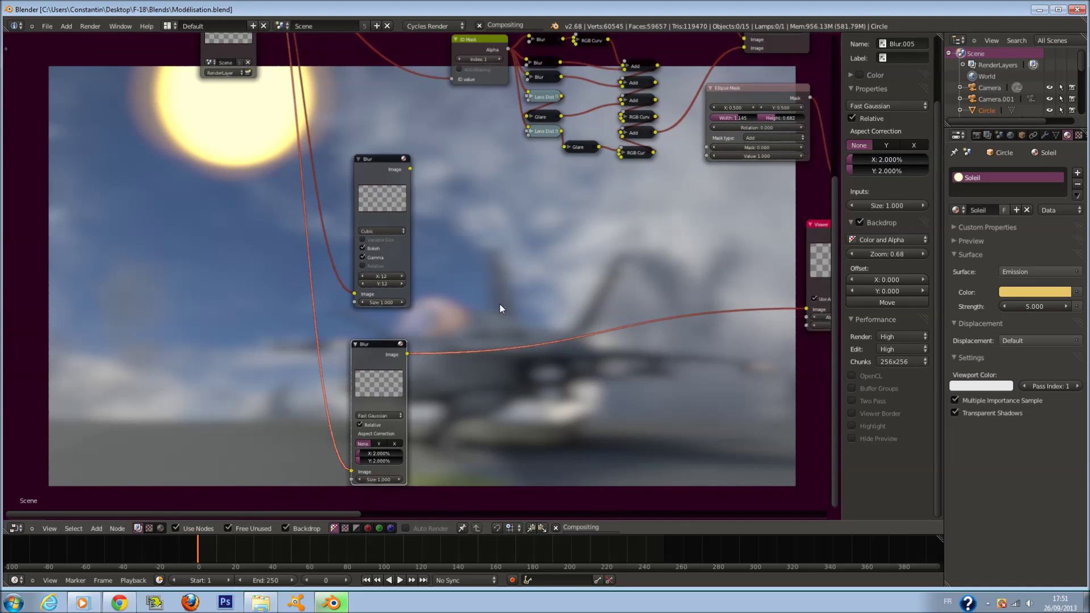
Step: Set the Fast Gaussian Blur's X and Y sizes to 4% and move the node closer to the Cubic Blur
scroll(444, 377, up, 1)
click(367, 438)
text(4)
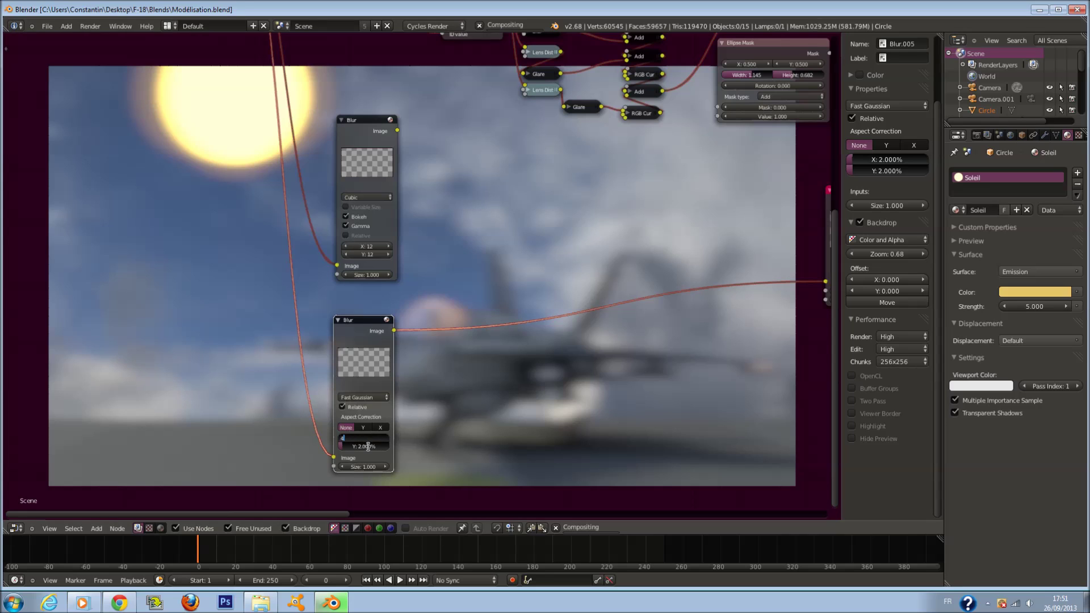
click(368, 447)
text(4)
key(Return)
scroll(488, 349, up, 1)
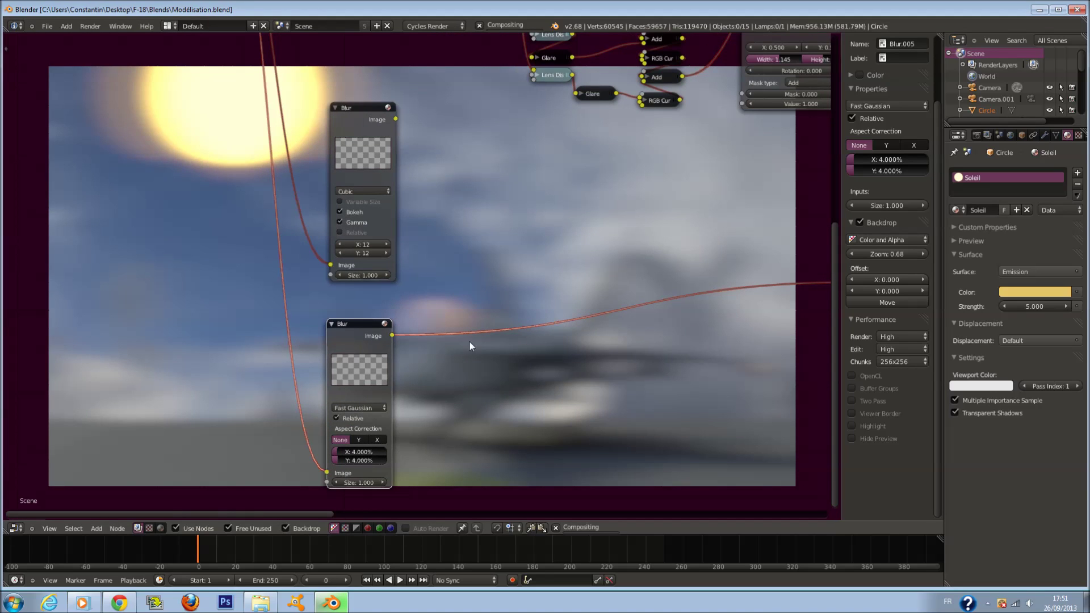
drag(350, 336, 351, 321)
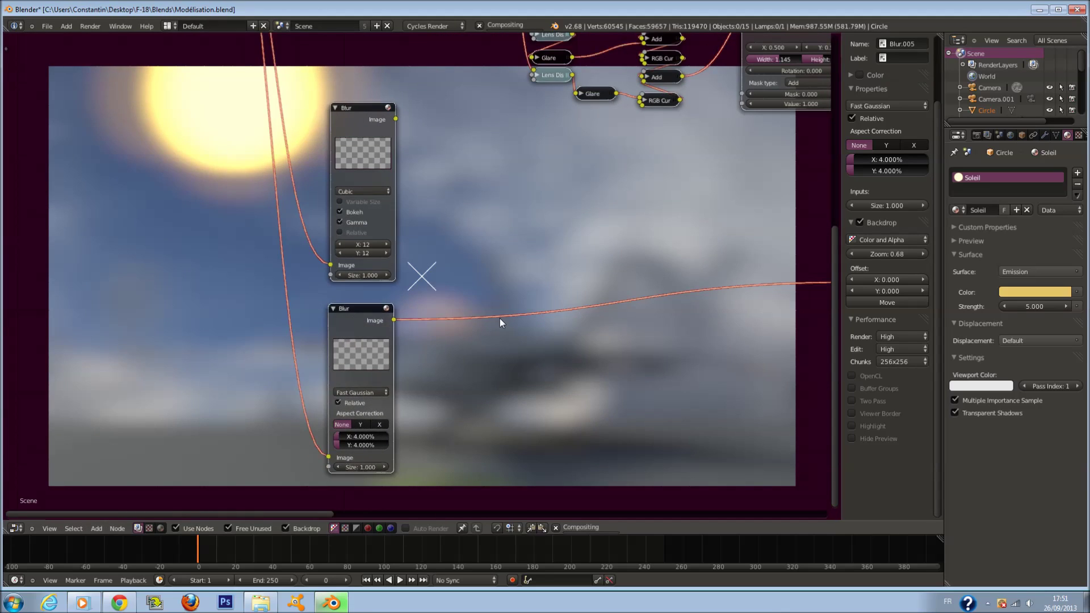
Step: Add a ColorRamp node on the link between the Fast Gaussian Blur and the Viewer
scroll(499, 324, up, 1)
key(shift+a)
mouse_move(501, 327)
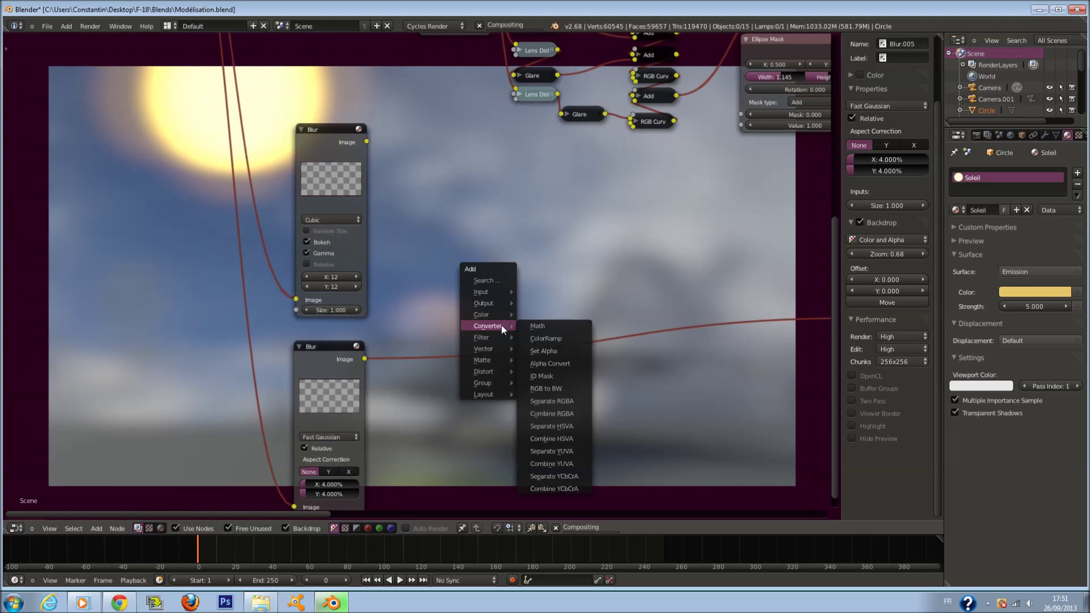
click(564, 338)
scroll(514, 342, up, 1)
drag(522, 367, 547, 236)
scroll(384, 368, down, 1)
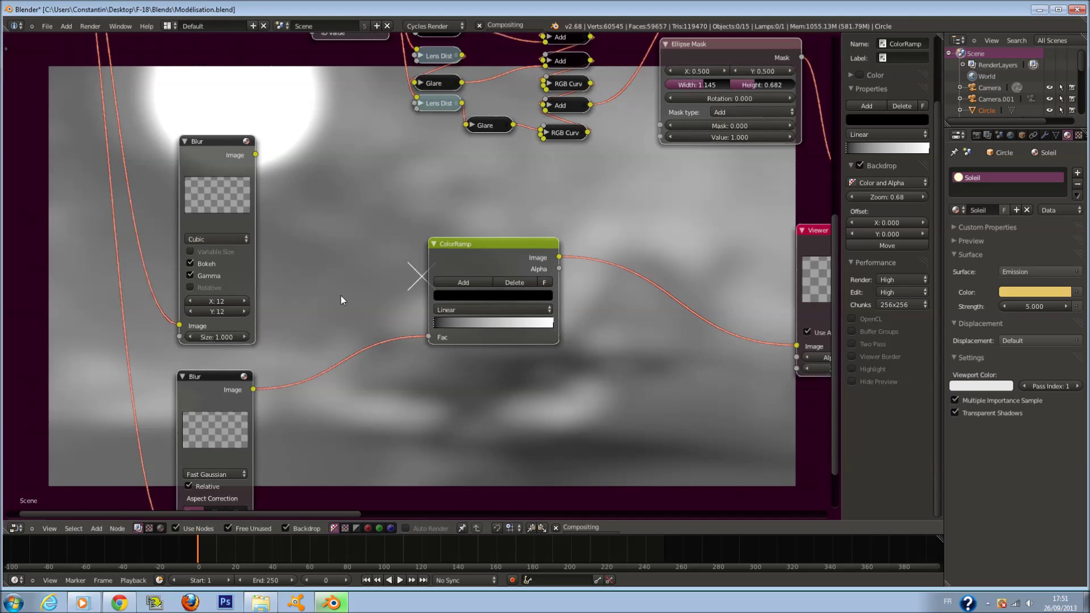
Step: Add a Mix node fed by the Cubic Blur and the Fast Gaussian Blur, and connect its output to the ColorRamp's Fac
key(shift+a)
mouse_move(340, 256)
click(377, 260)
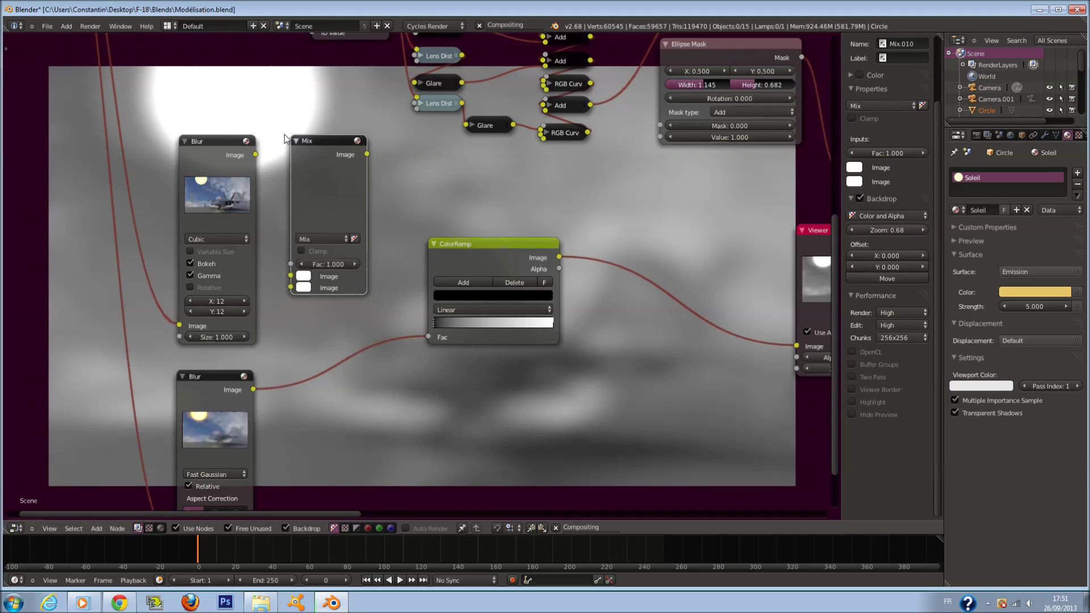
drag(255, 154, 291, 277)
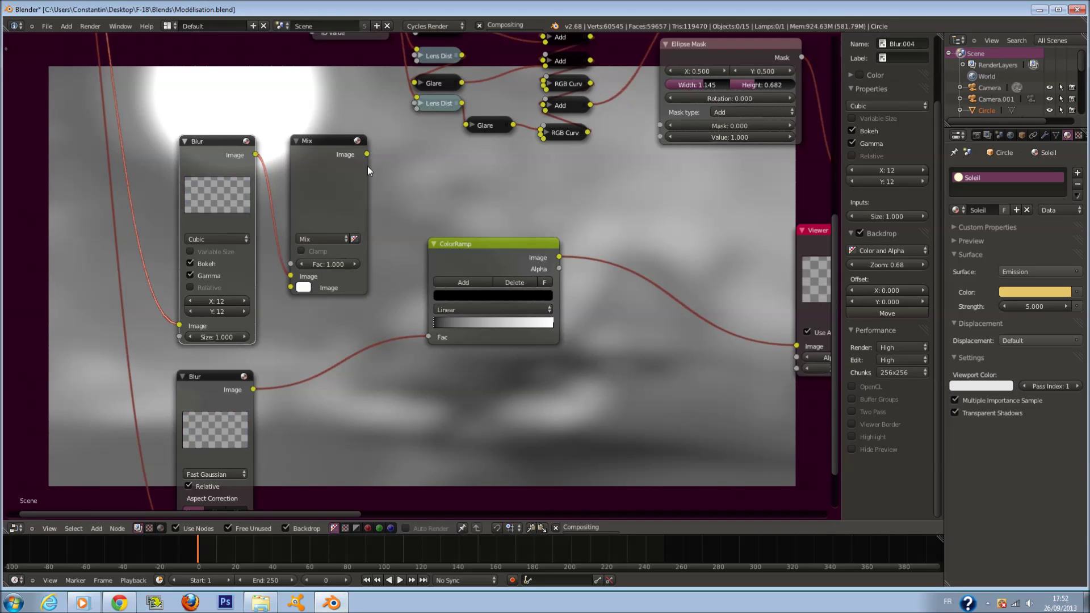
drag(254, 389, 291, 288)
drag(367, 153, 423, 340)
Step: Keep the new node's blend type on Mix and set its factor to 2
click(315, 238)
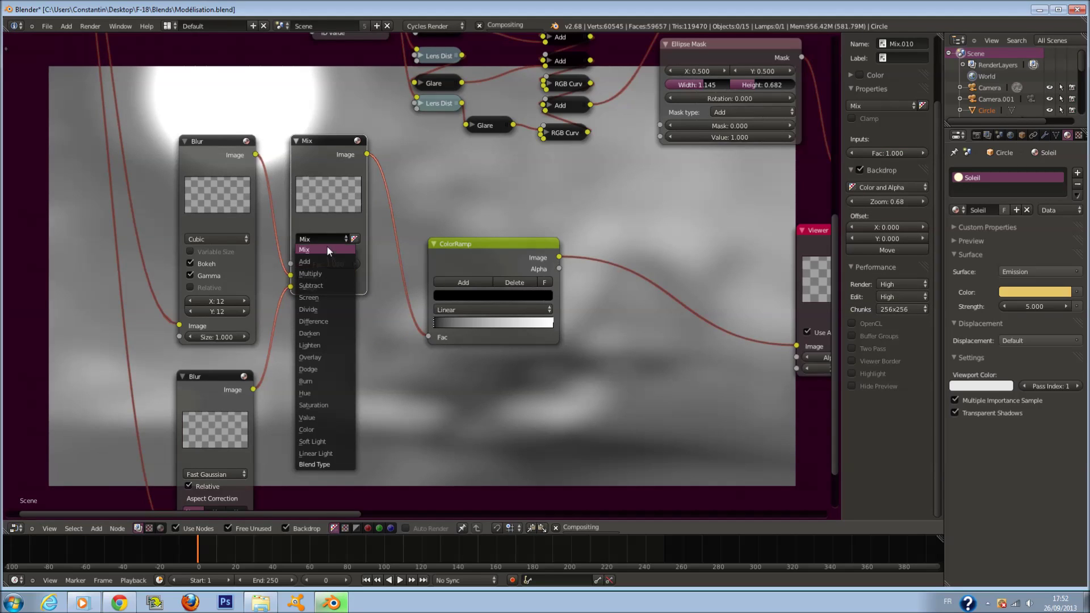
click(327, 248)
double_click(331, 262)
key(Return)
click(332, 267)
text(é)
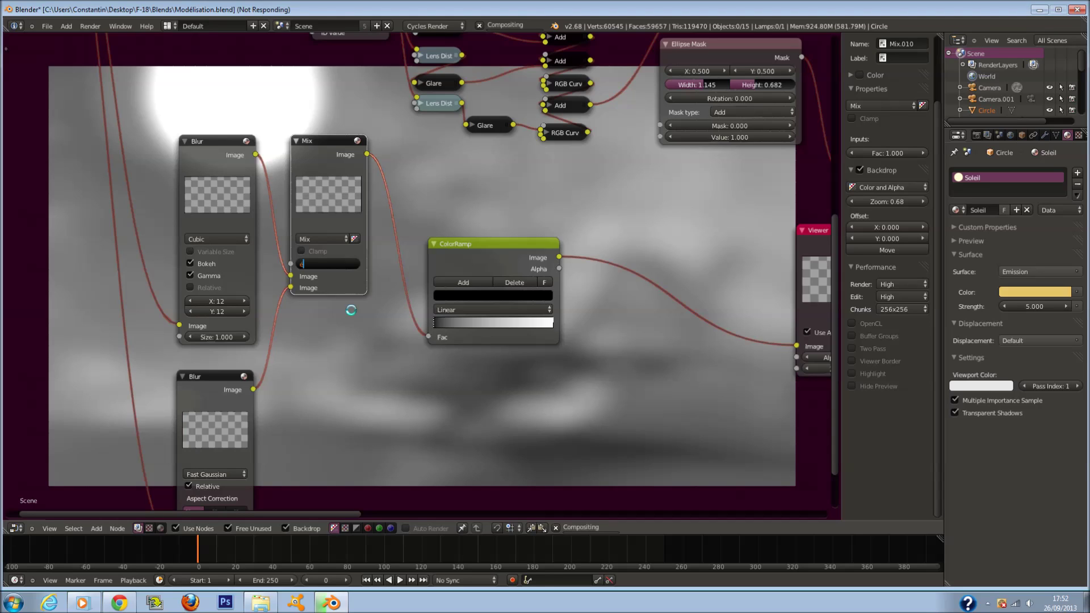
key(ctrl+s)
click(352, 310)
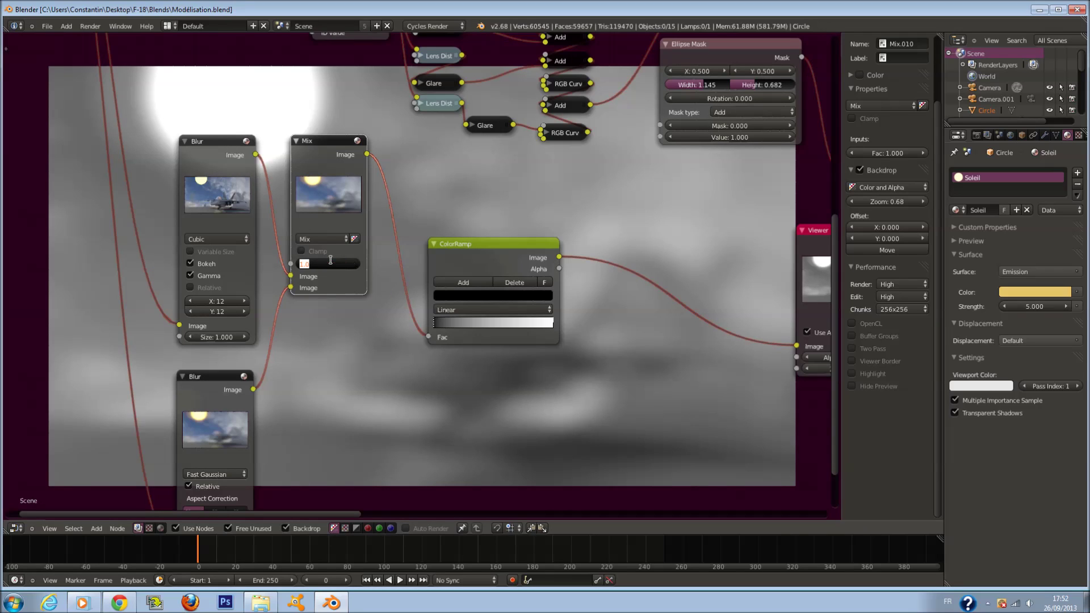
text(2)
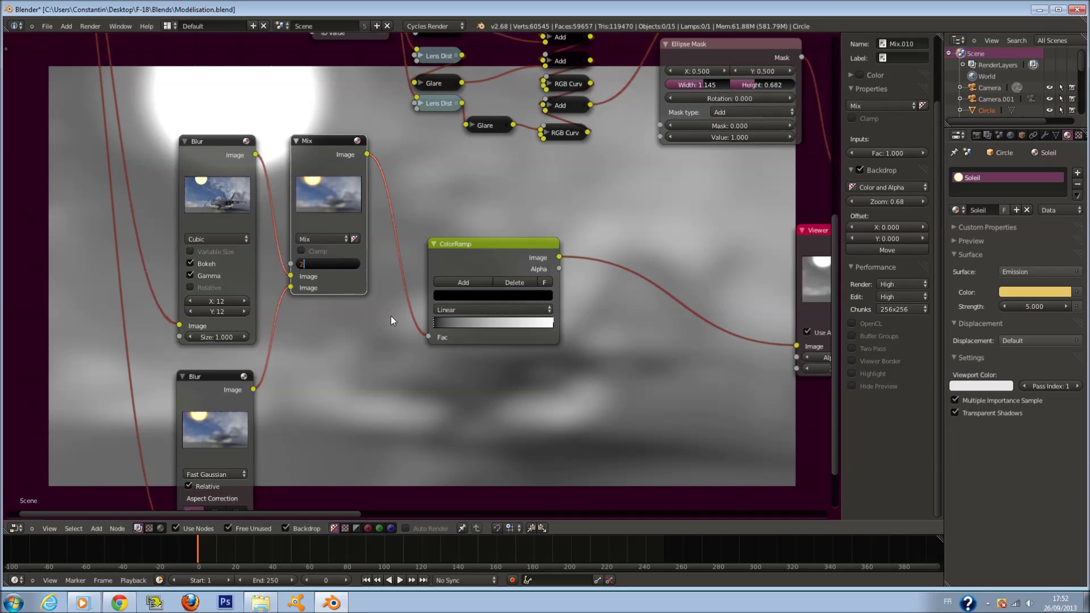
key(Return)
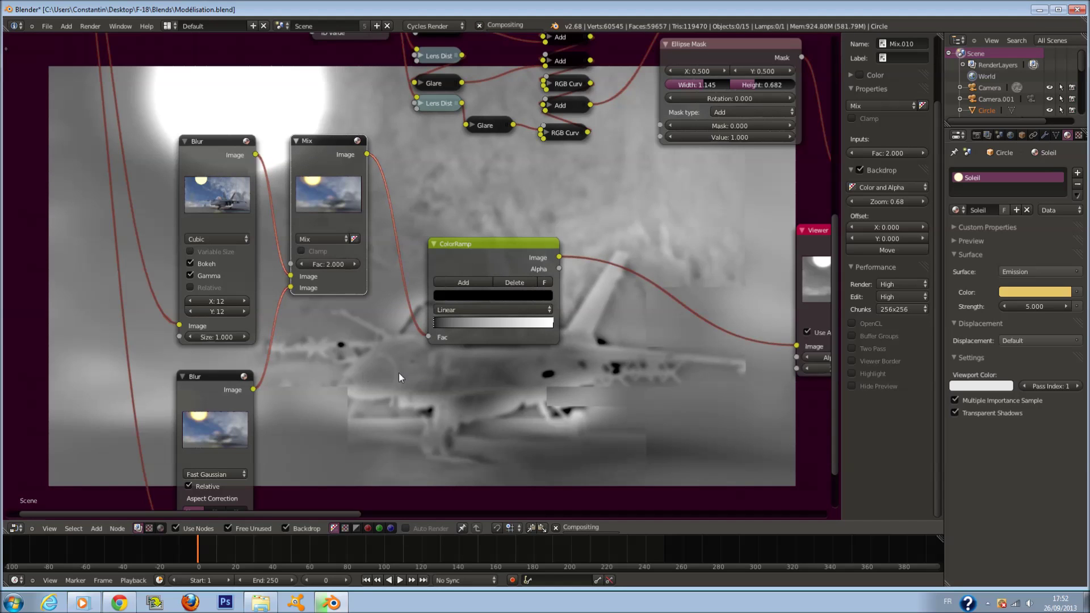
Step: Shift the ColorRamp's black stop toward white, to about a quarter of the ramp
middle_drag(406, 373, 480, 362)
scroll(478, 312, up, 3)
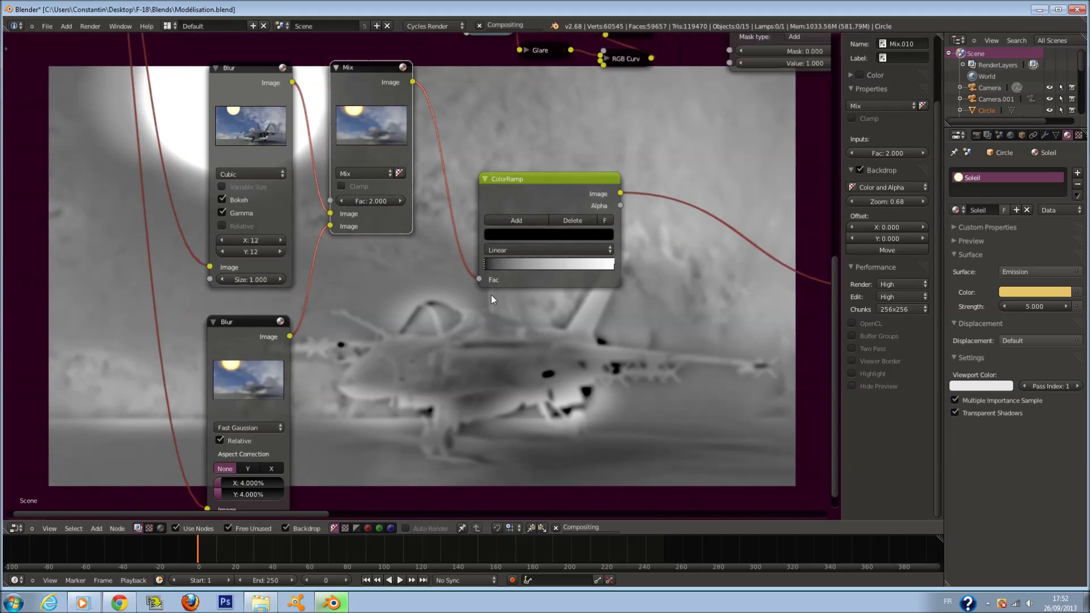
scroll(478, 308, up, 1)
drag(507, 268, 570, 283)
middle_drag(367, 341, 256, 241)
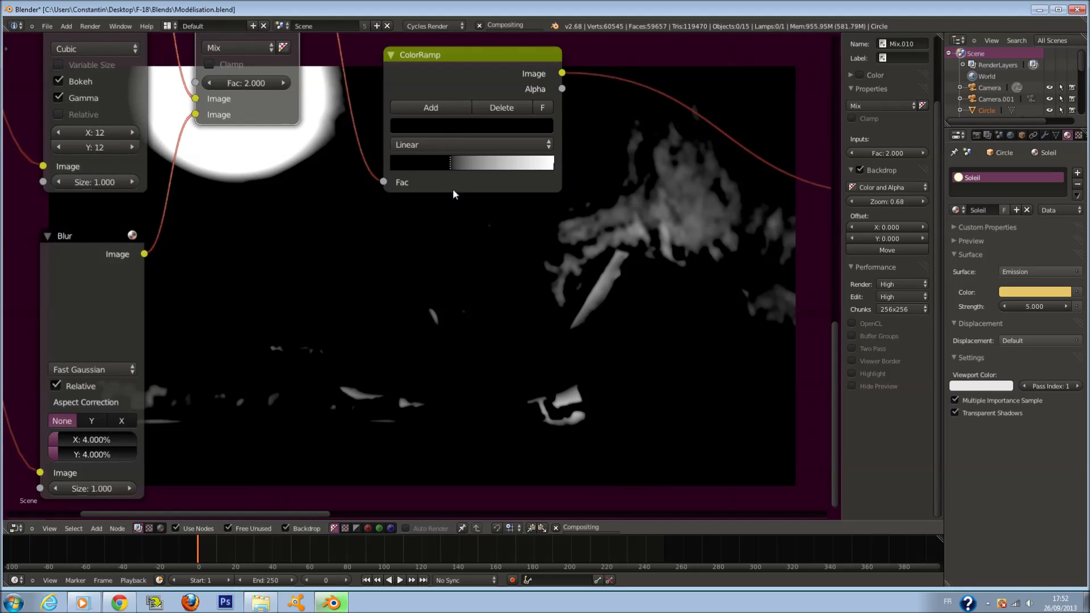
drag(444, 165, 433, 164)
Step: Set the ColorRamp's interpolation to B-Spline and move its black stop to about a third of the ramp
click(442, 145)
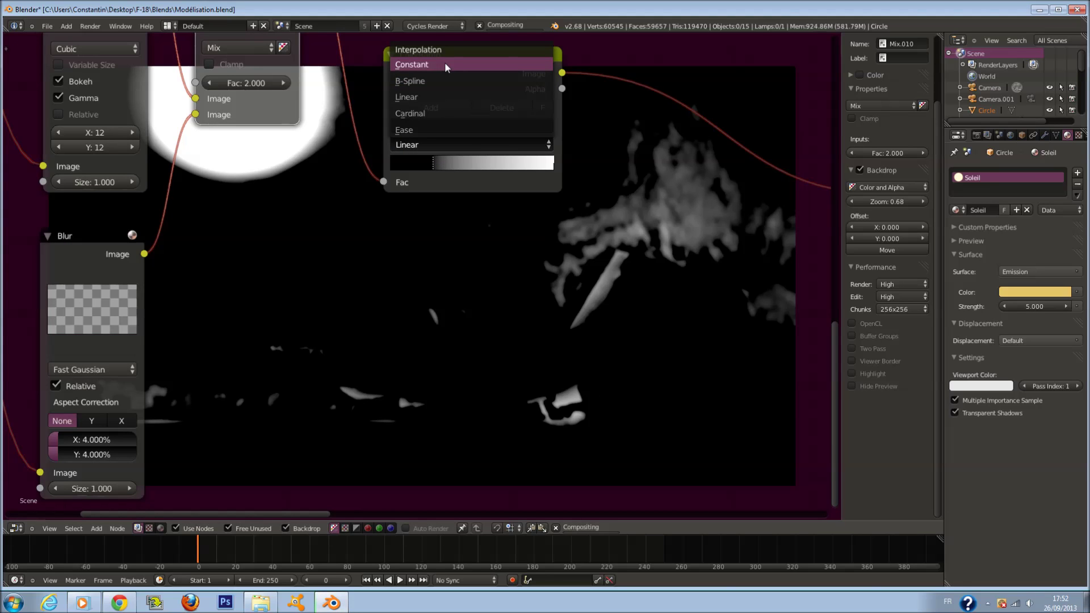
click(441, 81)
drag(430, 172, 446, 170)
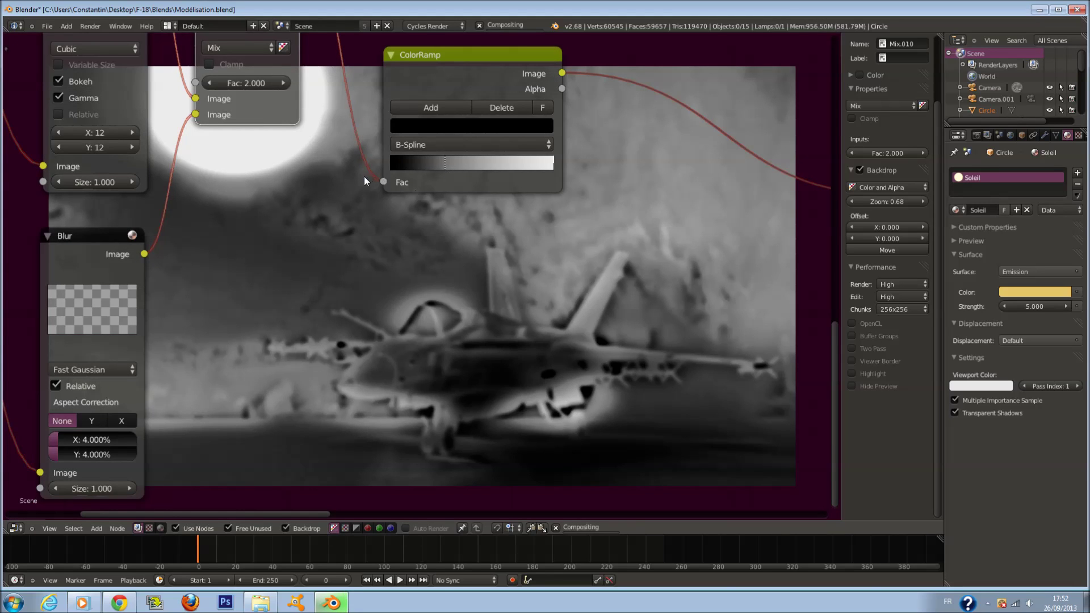
Step: Collapse the two Blur nodes and their Mix node, stacking the Blur nodes with the Mix node beside them
scroll(365, 166, down, 4)
middle_drag(283, 145, 377, 268)
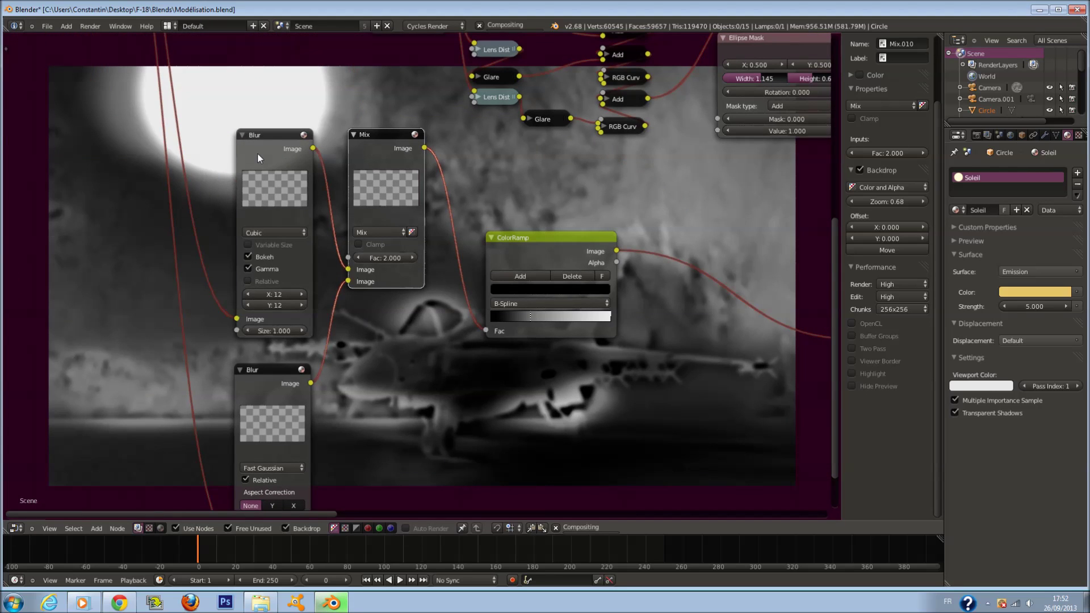
click(243, 136)
click(240, 370)
drag(247, 368, 250, 154)
click(354, 135)
scroll(386, 137, up, 1)
middle_drag(393, 138, 421, 251)
drag(387, 242, 378, 259)
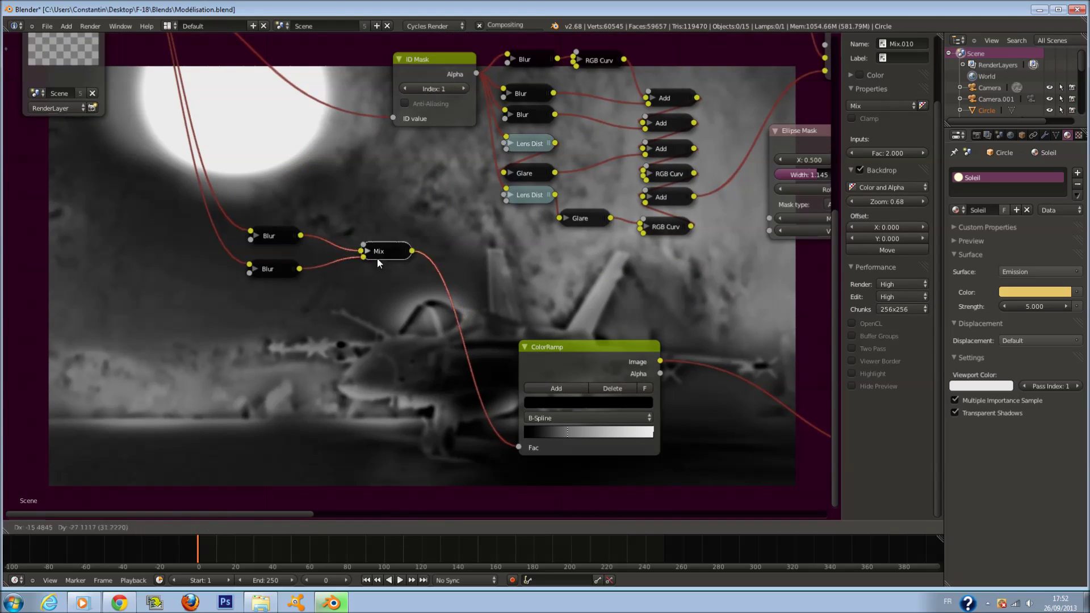
Step: Move the ColorRamp and the collapsed Mix node closer to the two Blur nodes
drag(583, 345, 506, 260)
scroll(463, 265, up, 2)
drag(367, 269, 329, 257)
scroll(397, 267, down, 3)
drag(463, 270, 531, 274)
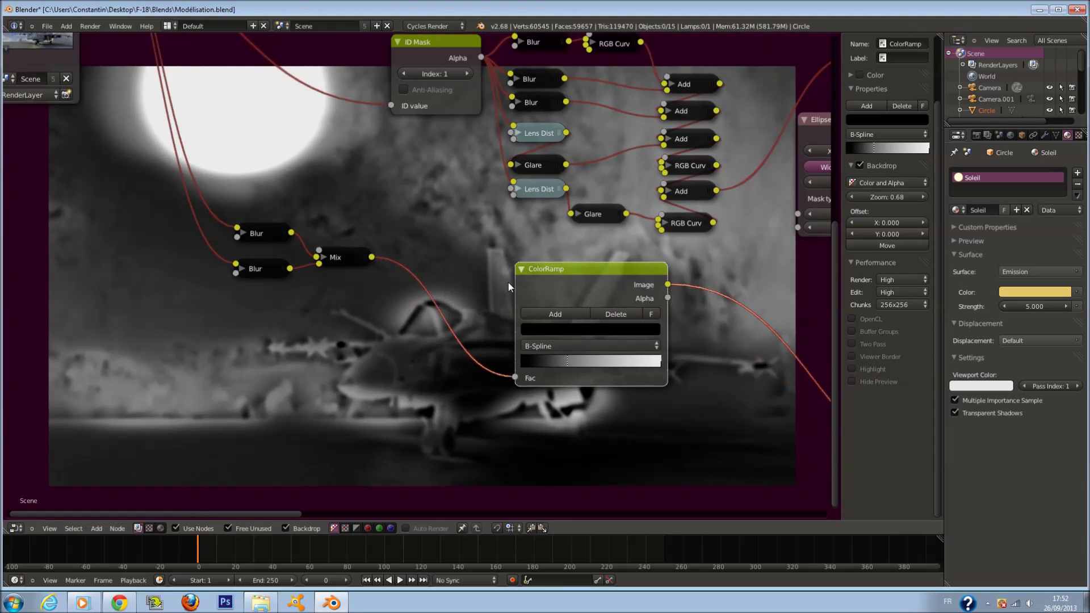
Step: Duplicate the Fast Gaussian Blur below the other two, expand the copy and set its Y blur to 0%
scroll(508, 283, up, 1)
middle_drag(297, 247, 381, 287)
click(331, 316)
key(shift+d)
click(333, 358)
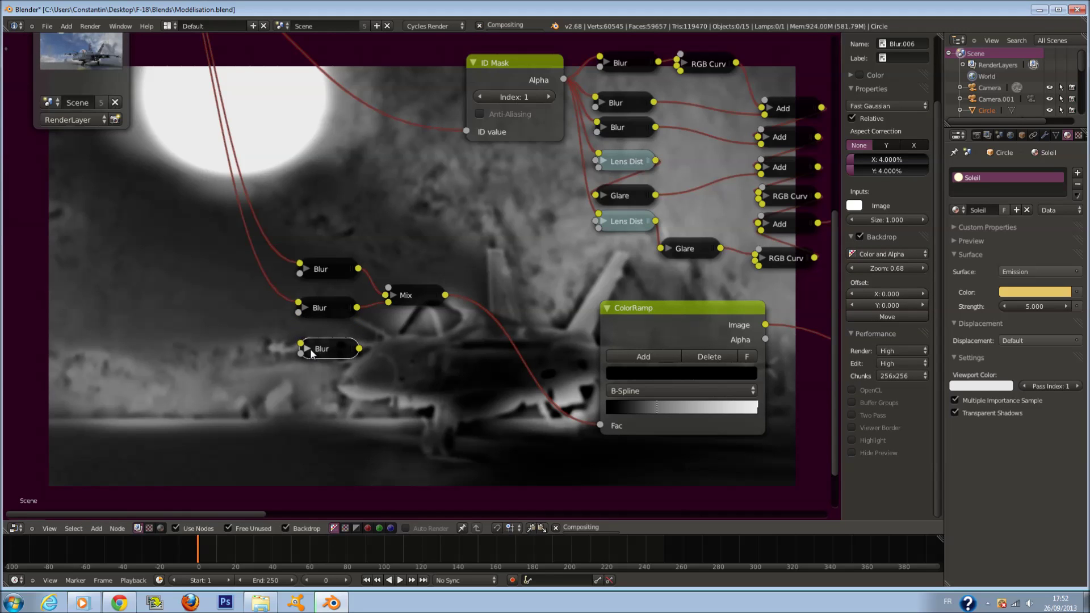
click(308, 349)
middle_drag(344, 383, 356, 305)
click(356, 472)
text(0)
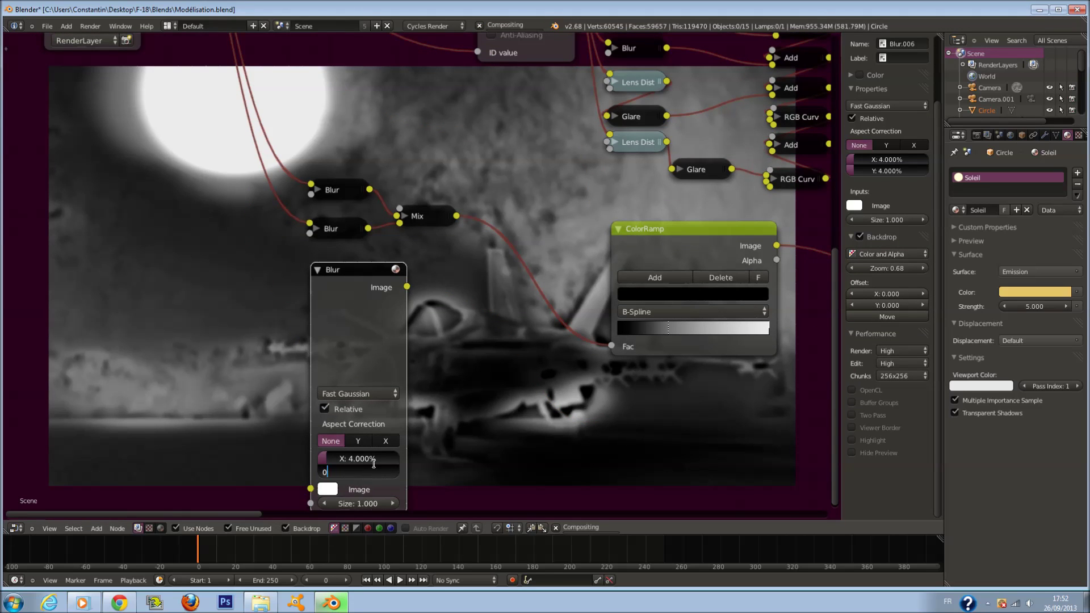
key(Return)
Step: Feed the render image into the new Blur, connect its output to the Viewer, and save the file
scroll(414, 333, down, 9)
drag(299, 69, 373, 363)
drag(413, 278, 704, 346)
scroll(704, 346, up, 2)
key(ctrl+s)
click(549, 372)
Step: Duplicate the Mix node onto the link to the ColorRamp and connect the third Blur to its second input
scroll(476, 346, up, 2)
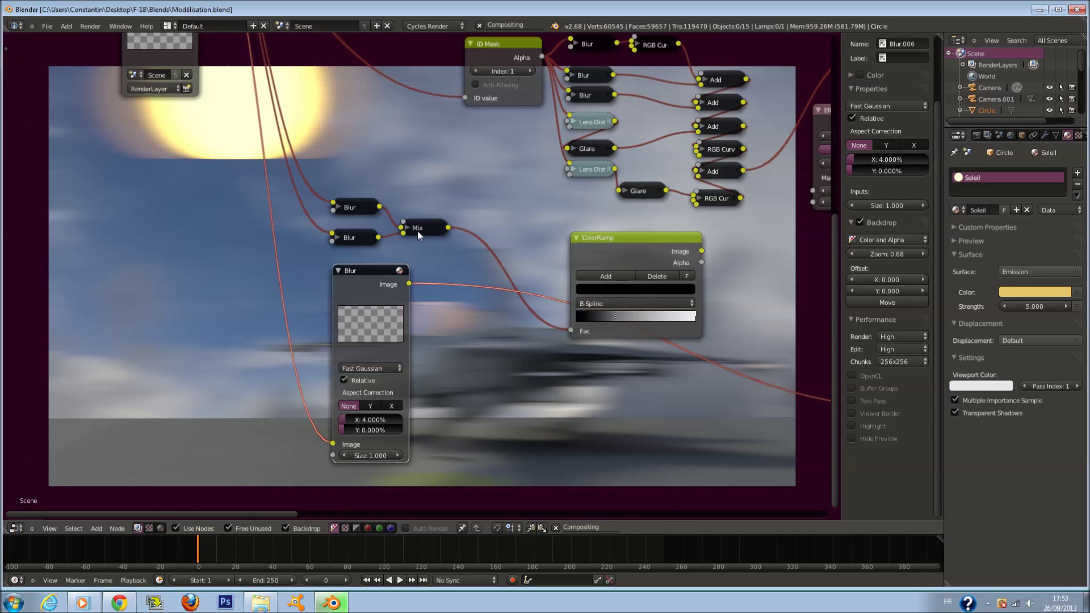
key(shift+d)
click(485, 257)
scroll(485, 257, up, 2)
drag(407, 286, 485, 258)
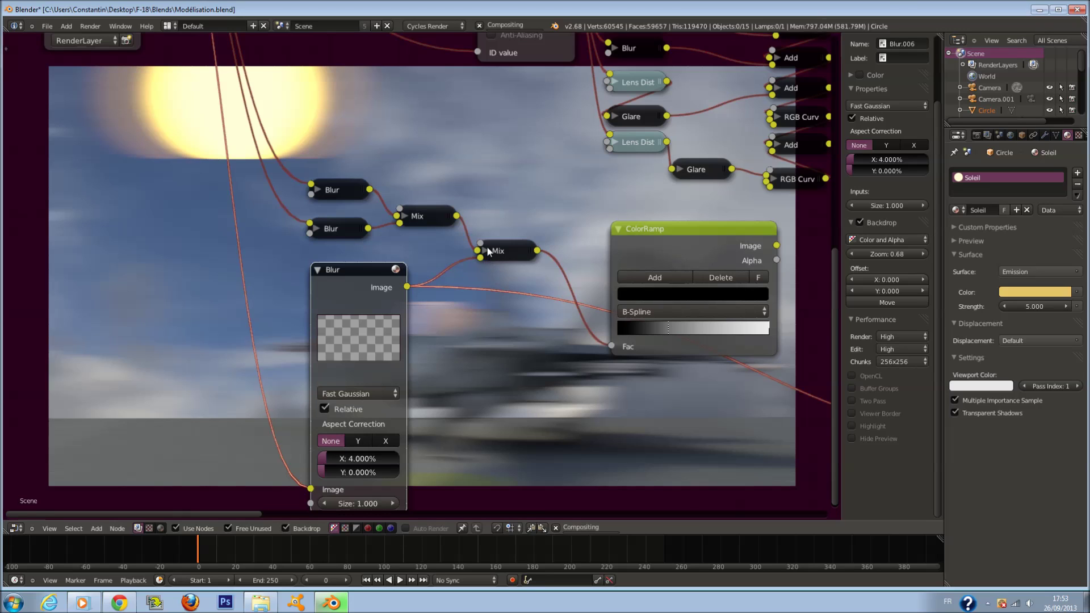
Step: Set the duplicated Mix node's blend type to Overlay and its factor to 0.4, and collapse it
click(484, 250)
click(516, 373)
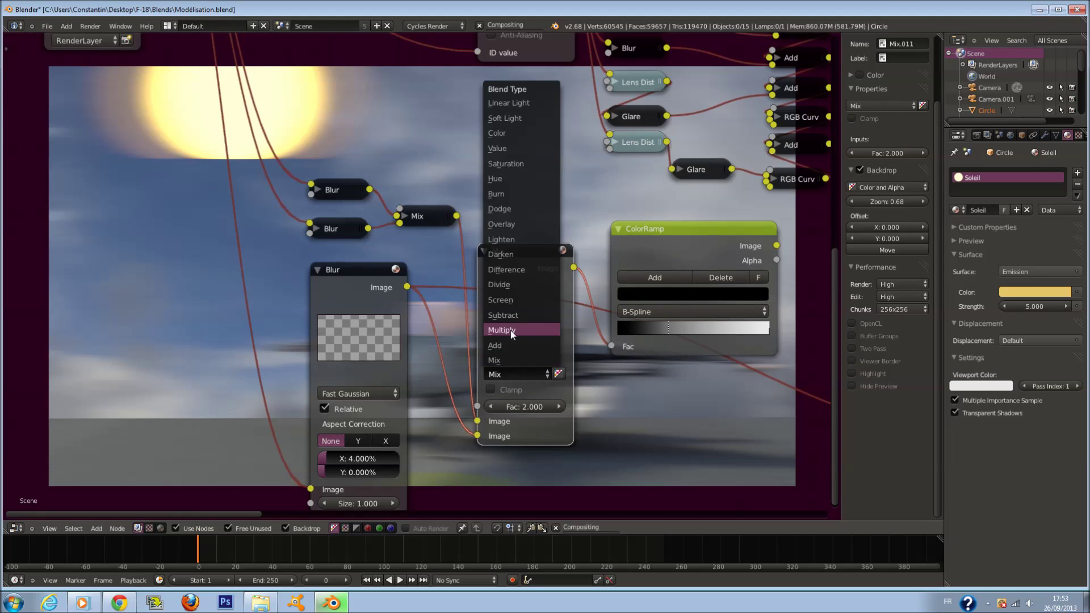
click(520, 224)
click(544, 406)
text(0.2)
key(Return)
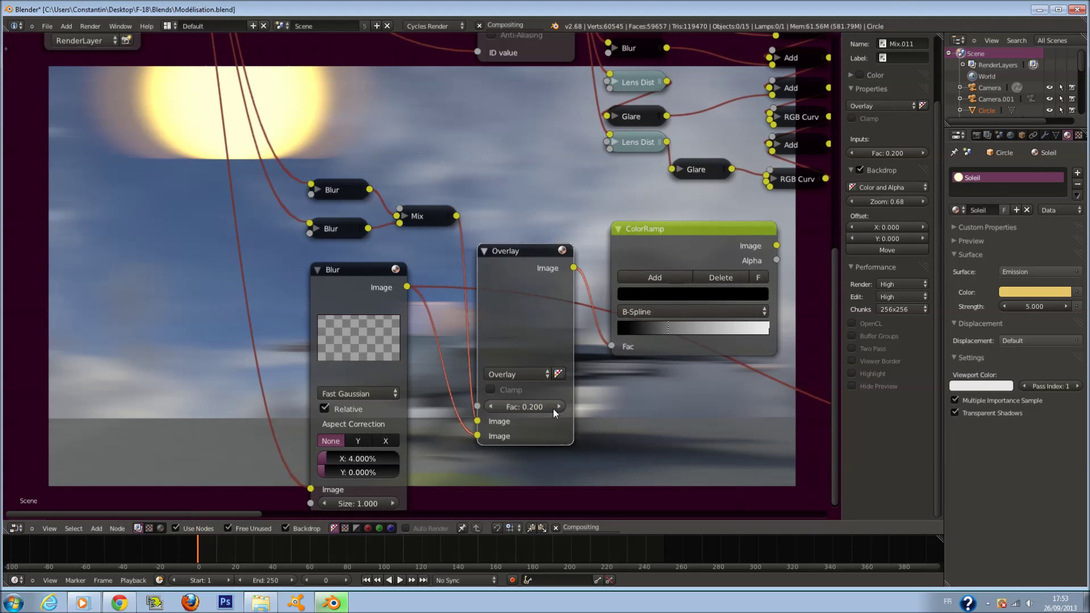
click(560, 406)
click(560, 406)
click(484, 251)
Step: Connect the ColorRamp's Image output to the Viewer and collapse the third Blur node
scroll(591, 341, down, 1)
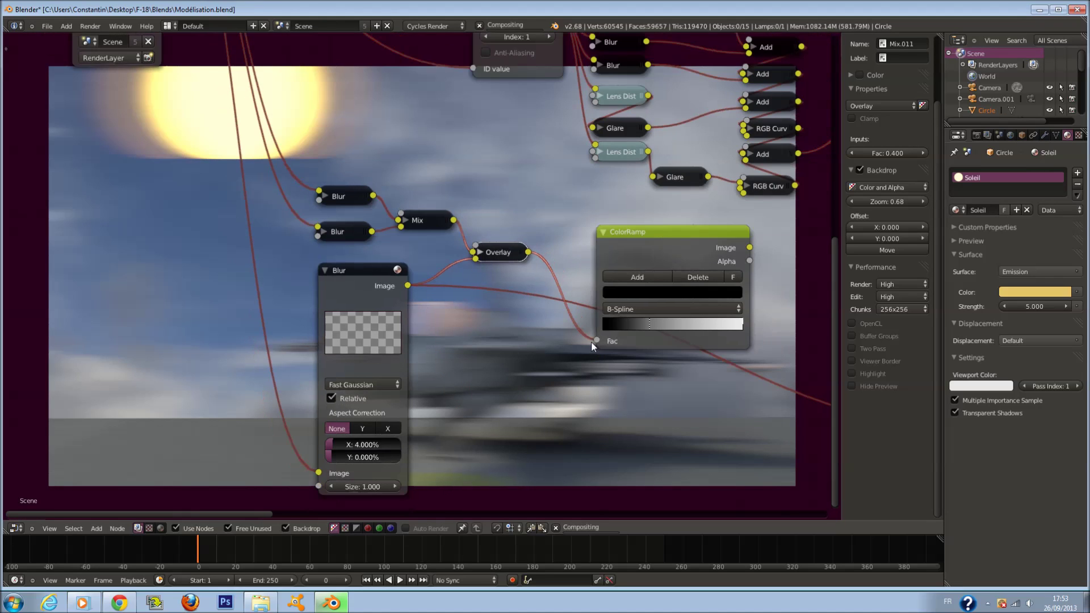
scroll(591, 342, down, 3)
drag(609, 257, 776, 365)
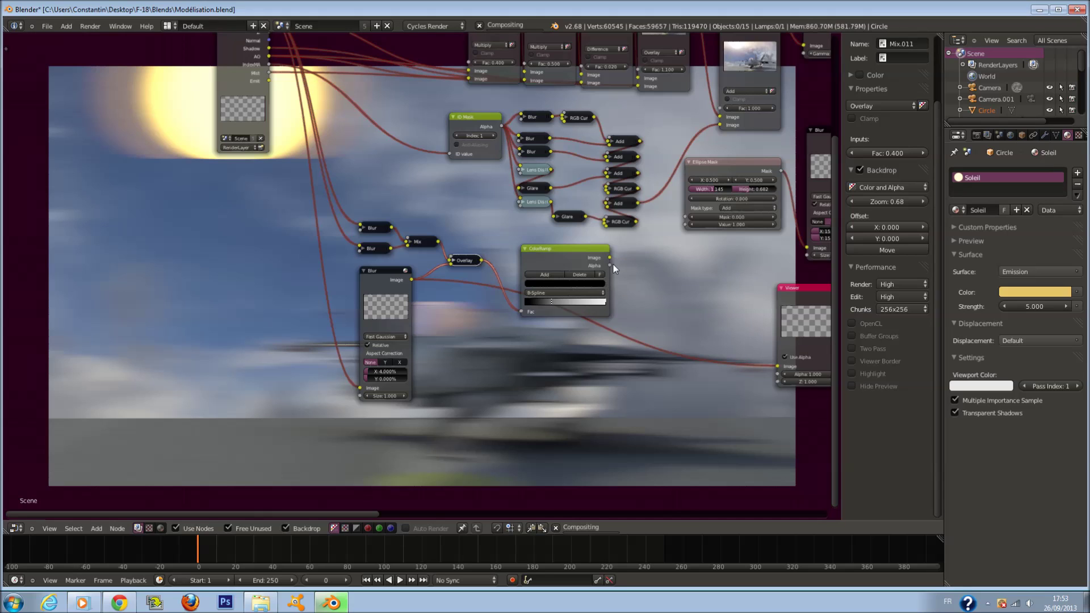
drag(611, 260, 785, 365)
scroll(537, 387, up, 3)
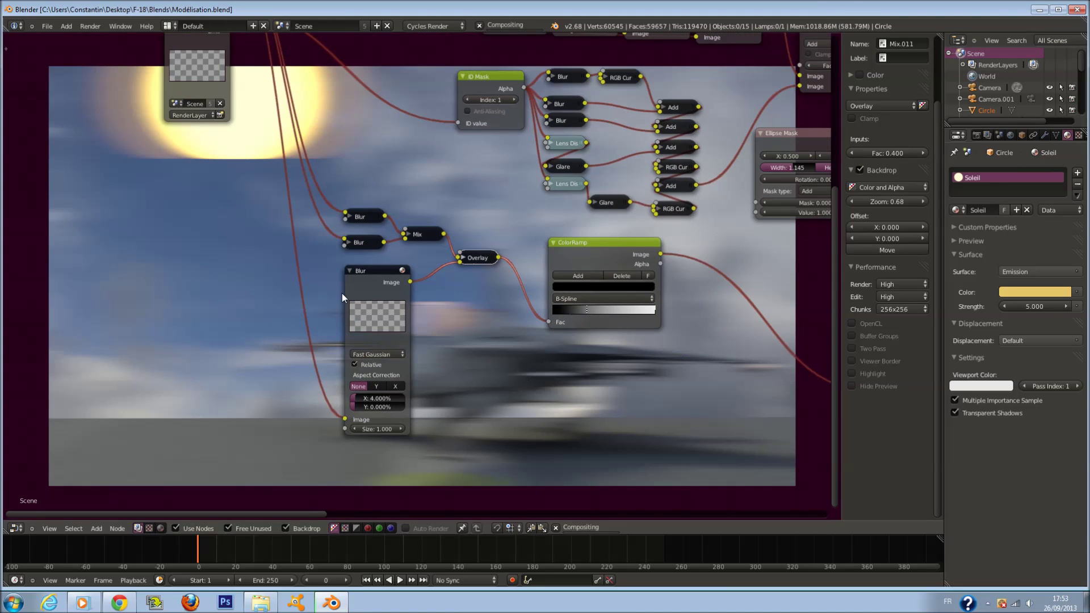
click(338, 269)
key(h)
scroll(363, 294, up, 2)
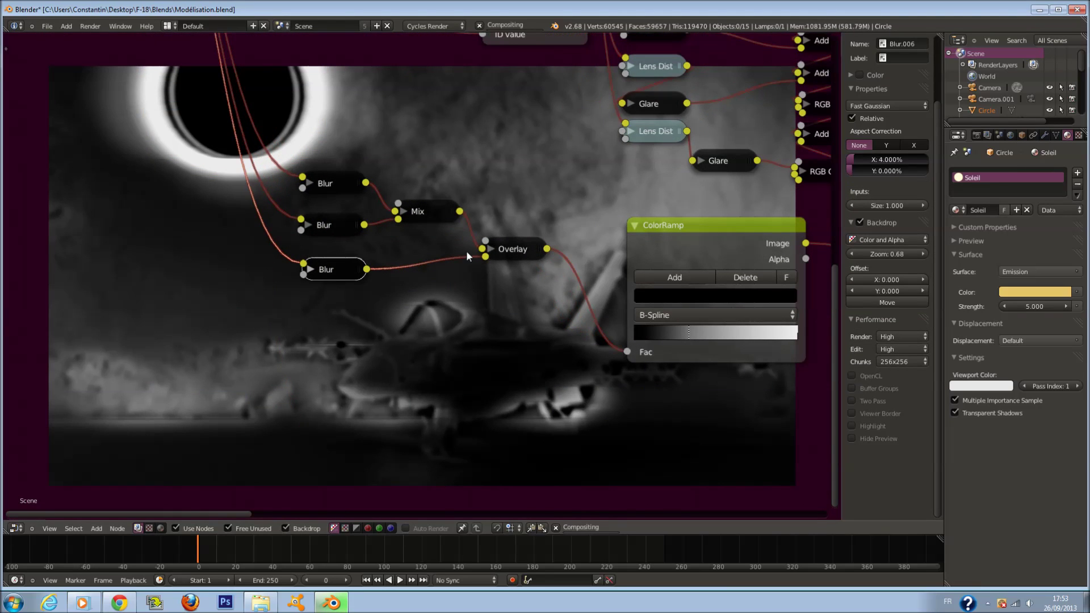
Step: Expand the Overlay node, lower its factor to 0.1 and save the file
click(495, 252)
key(h)
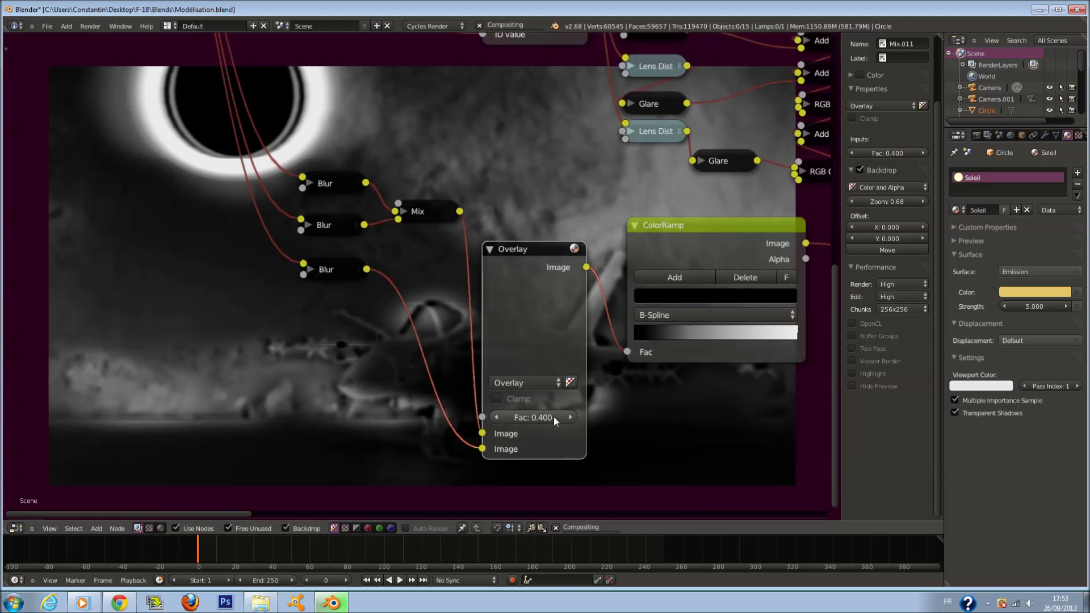
key(ctrl+s)
click(637, 423)
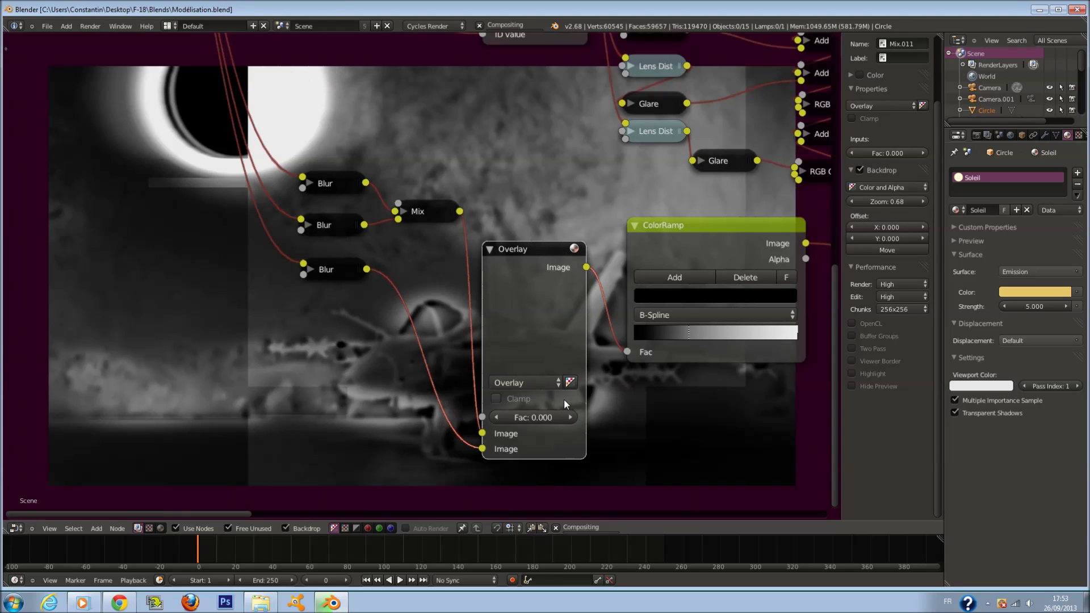
click(568, 417)
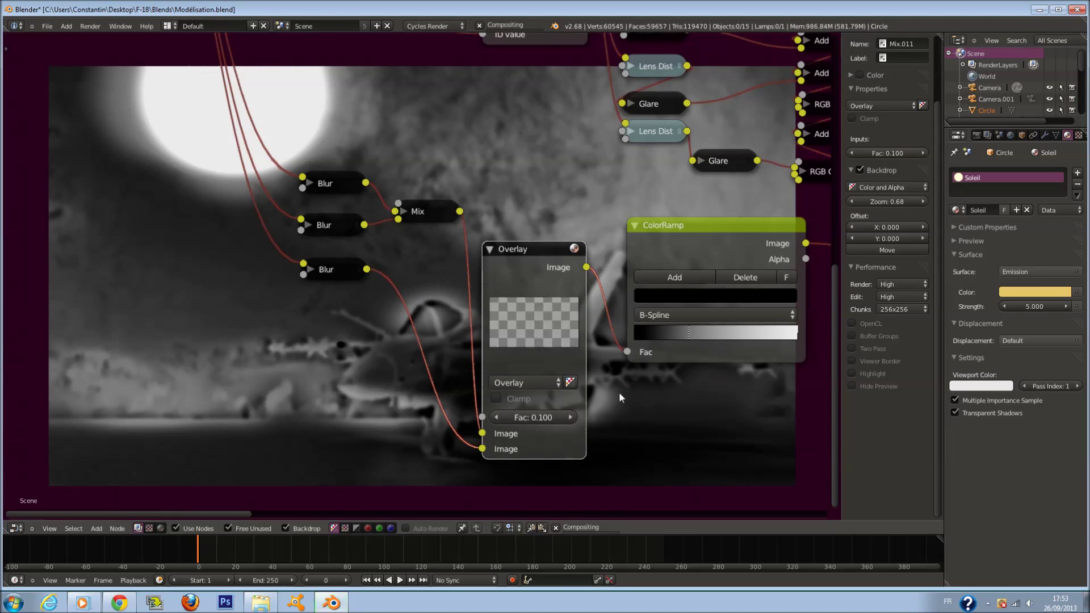
Step: Change the Overlay node's blend type to Add and set its factor to 1
click(555, 382)
click(525, 351)
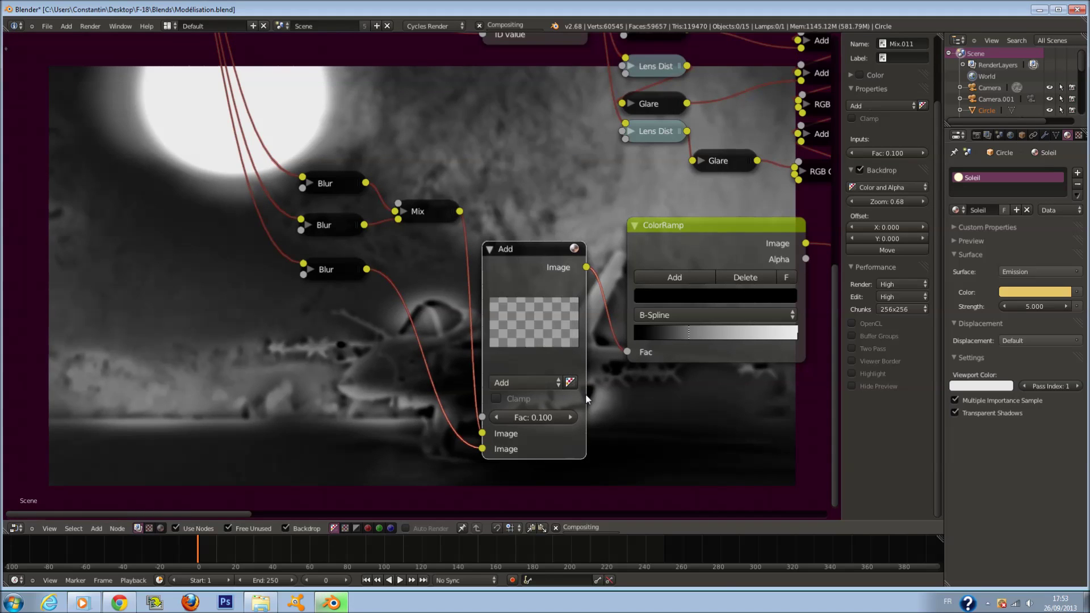
click(541, 418)
text(1)
key(Return)
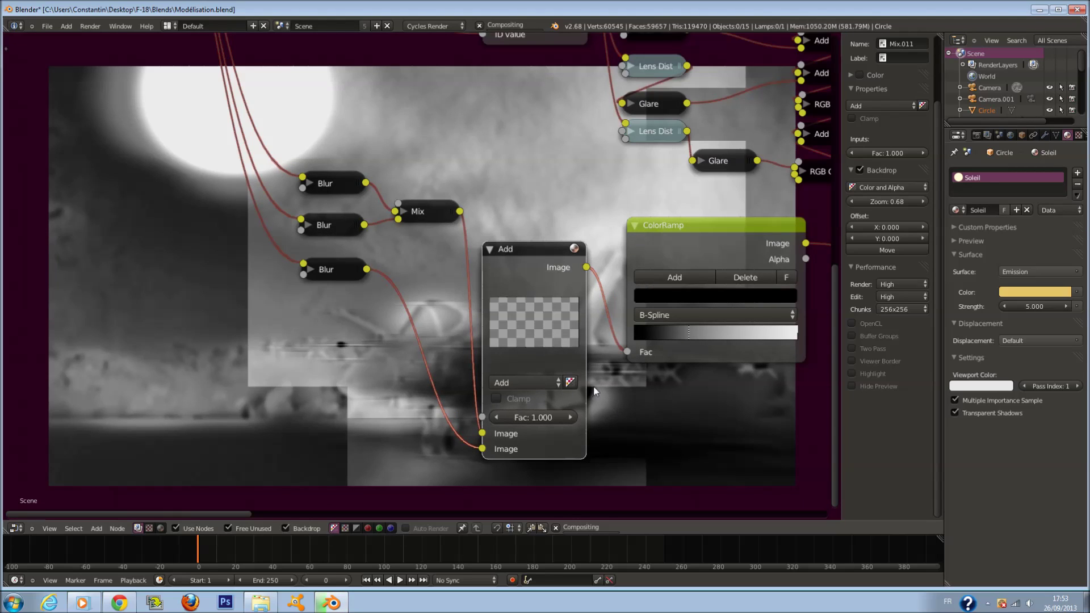
Step: Adjust the Add node's factor to 0.7 and save the file
drag(535, 416, 506, 427)
click(562, 416)
click(563, 417)
click(564, 417)
click(563, 417)
click(563, 417)
click(563, 417)
click(563, 418)
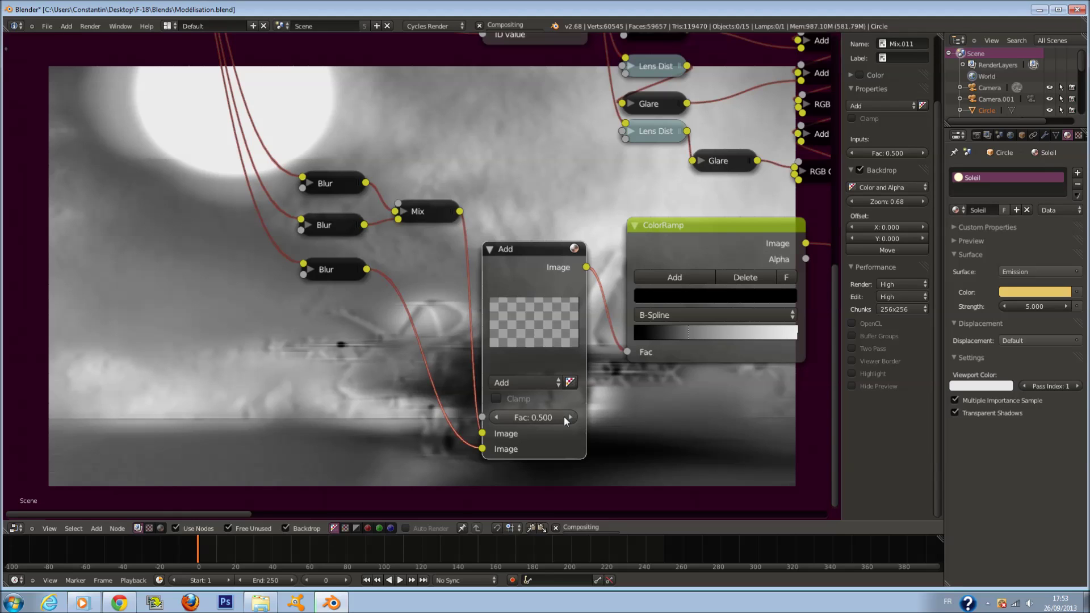
key(ctrl+s)
click(606, 419)
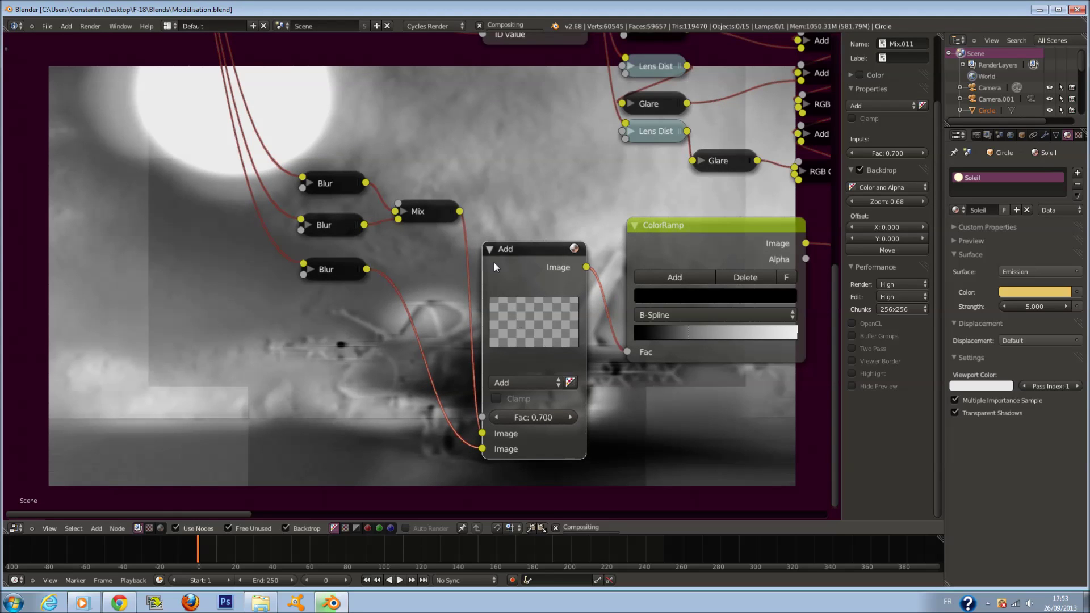
Step: Bring the Add node's factor down to 0.5
click(496, 418)
click(497, 417)
click(496, 417)
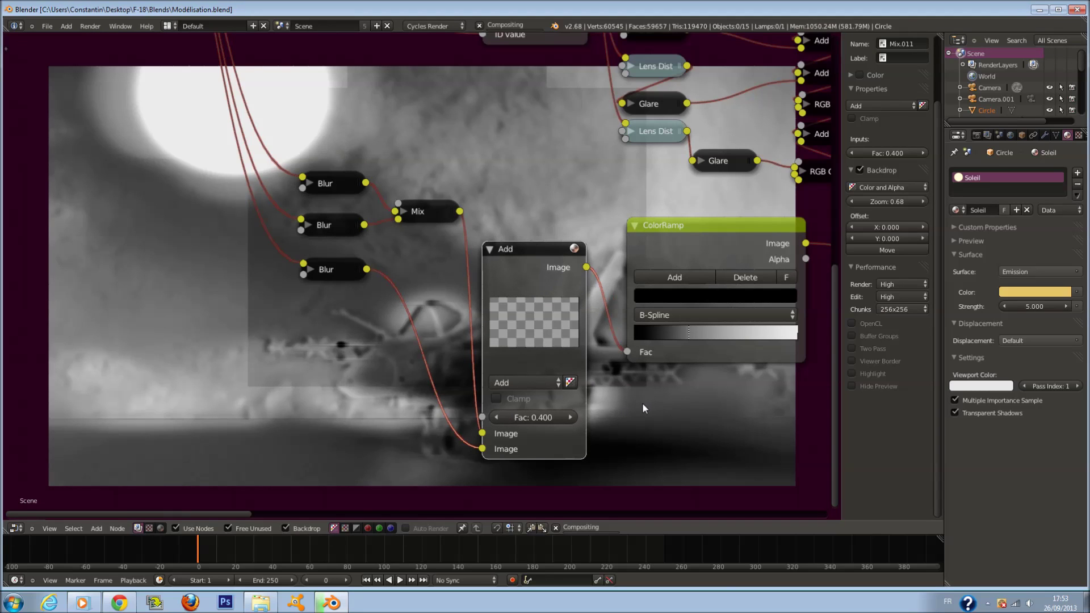
click(575, 417)
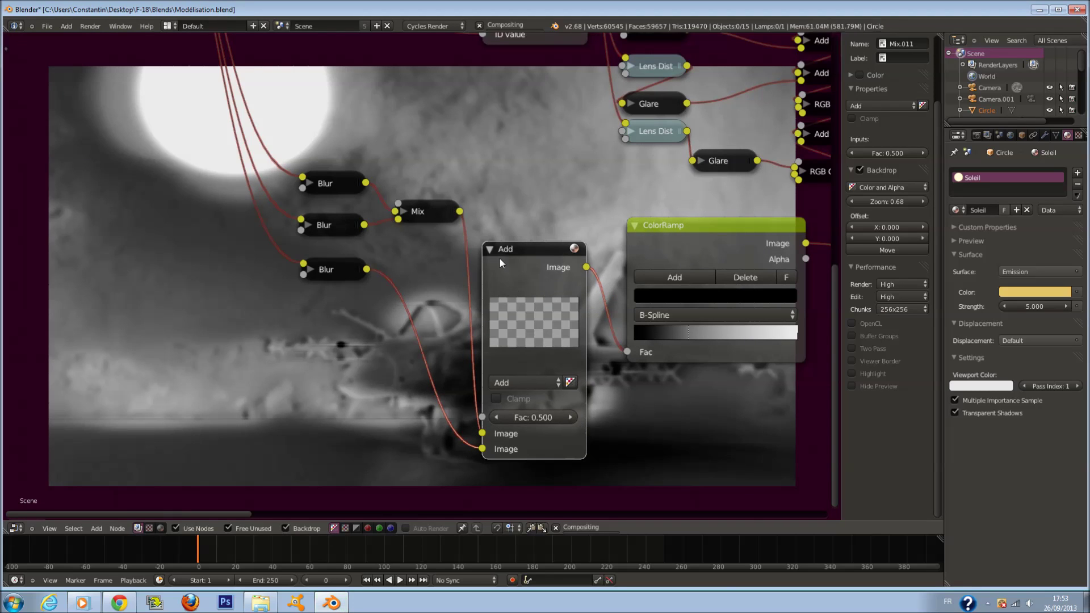
Step: Collapse the Add node, set the third Blur's Y blur to 1%, save the file and collapse that Blur
key(h)
click(306, 269)
key(ctrl+s)
key(Return)
key(h)
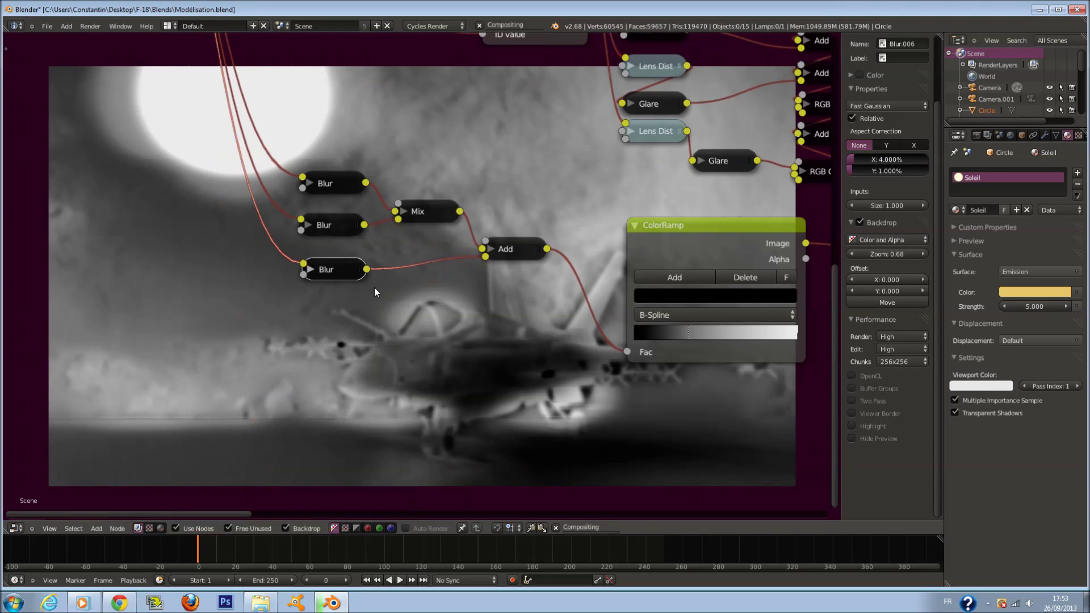
Step: Place the Add node beneath the Mix node and move the ColorRamp close beside it
scroll(374, 287, down, 1)
middle_drag(382, 304, 379, 366)
click(475, 317)
drag(472, 319, 432, 321)
scroll(393, 354, down, 1)
scroll(394, 354, down, 1)
click(532, 321)
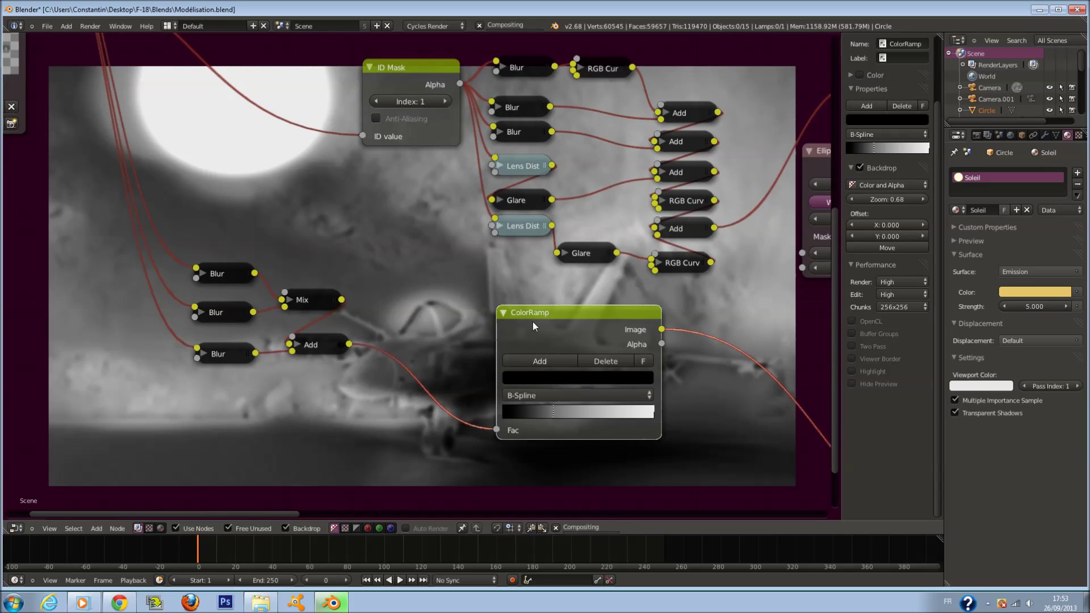
drag(532, 322, 434, 329)
Step: Save the file and move the Viewer node farther from the ColorRamp, past the vignette nodes
scroll(435, 328, down, 2)
key(a)
key(a)
scroll(557, 356, down, 1)
key(a)
scroll(551, 351, down, 3)
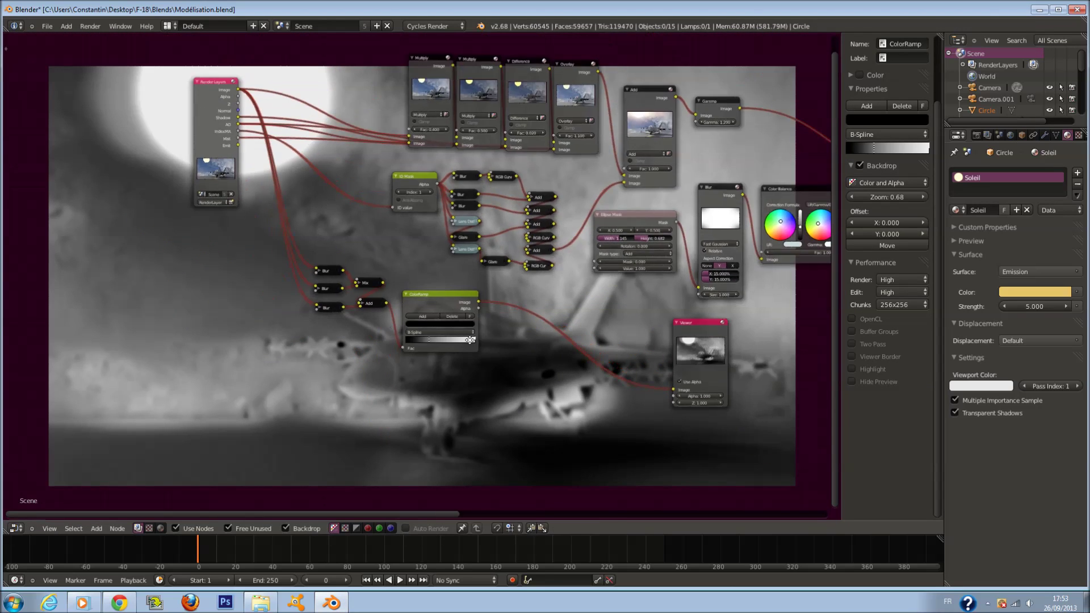
middle_drag(526, 343, 321, 343)
key(ctrl+s)
click(321, 342)
scroll(475, 314, down, 4)
drag(474, 310, 740, 328)
middle_drag(629, 328, 500, 335)
Step: Select the mask's Blur, Mix, Add and ColorRamp nodes together and move them below the Color Balance node
middle_drag(542, 265, 639, 251)
key(a)
key(ctrl+s)
key(b)
drag(132, 262, 236, 313)
key(g)
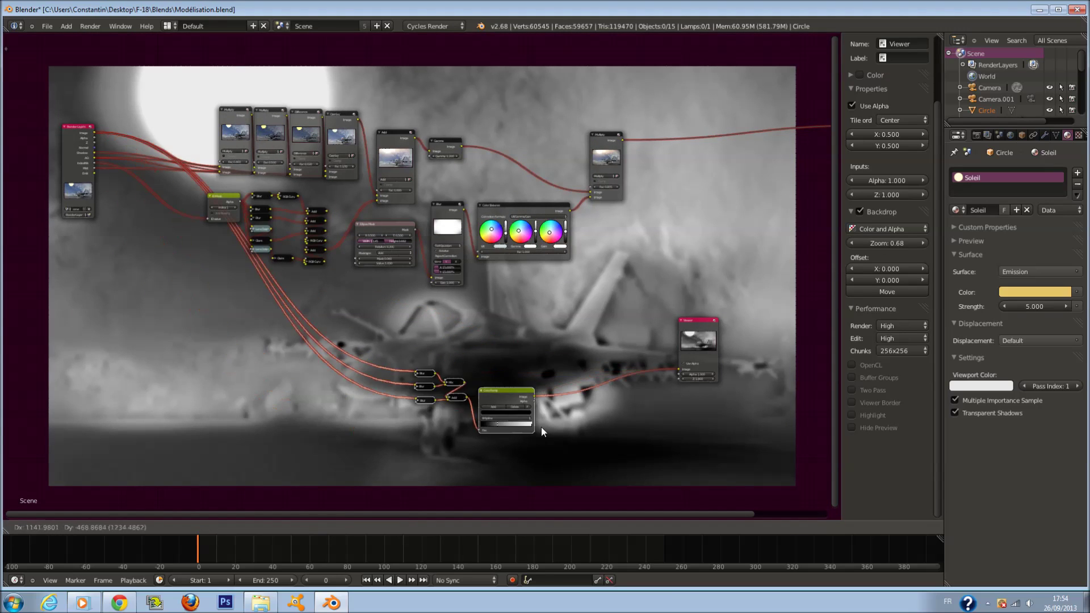
click(465, 371)
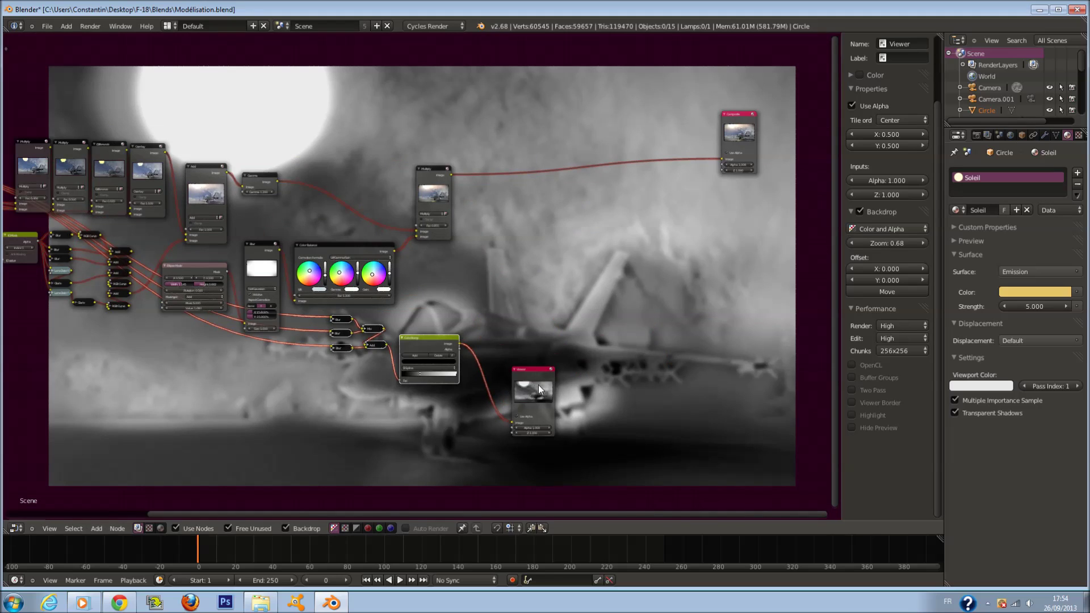
Step: Save the file and add an unconnected Mix node in the space between the Multiply and Viewer nodes
scroll(538, 385, up, 2)
key(ctrl+s)
click(478, 342)
scroll(432, 369, up, 1)
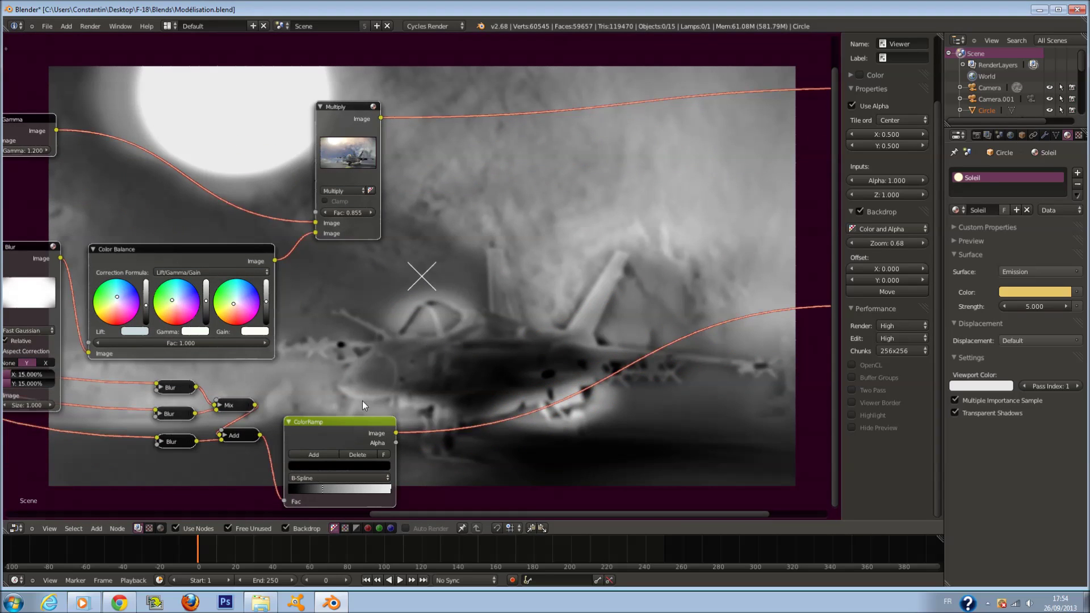
key(shift+a)
mouse_move(407, 399)
click(440, 396)
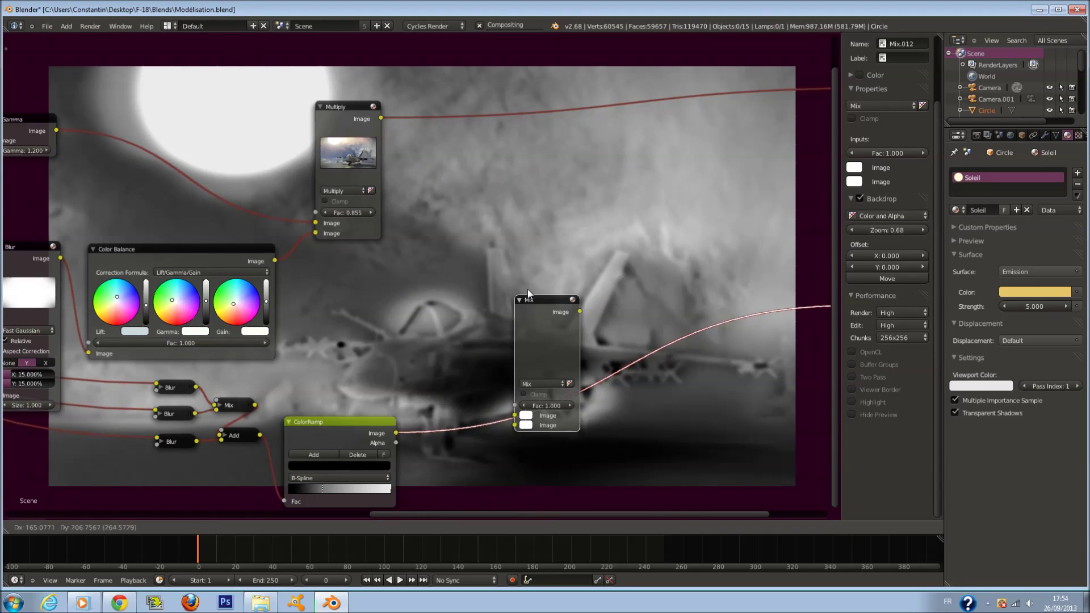
click(500, 157)
middle_drag(465, 404, 415, 383)
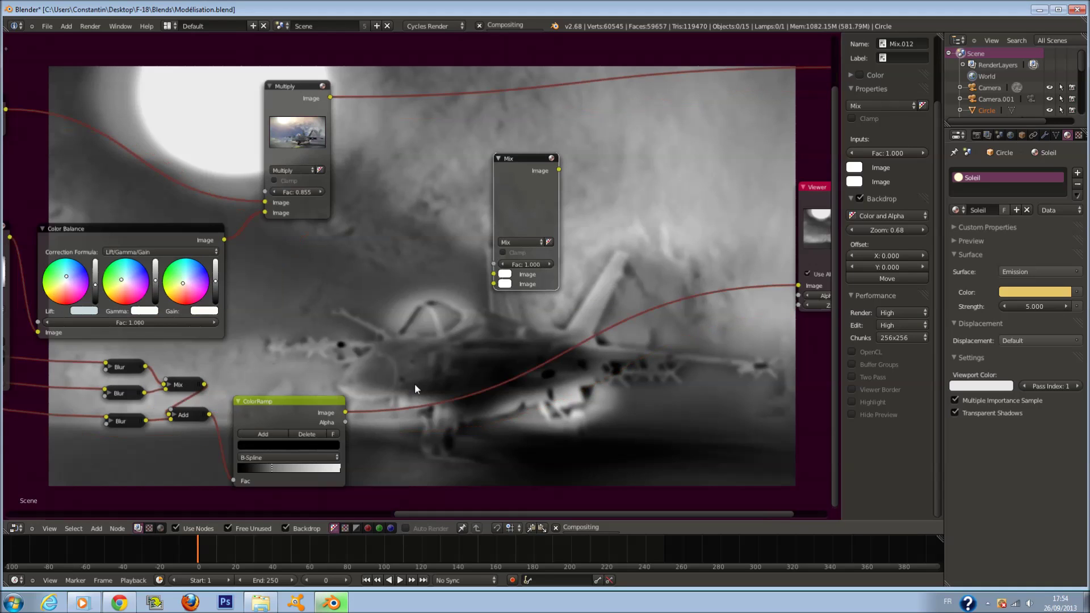
Step: Duplicate the ColorRamp, place the copy below the new Mix node, and focus on the original ColorRamp
scroll(395, 407, up, 1)
key(a)
click(308, 418)
middle_drag(308, 417, 363, 379)
scroll(366, 375, up, 1)
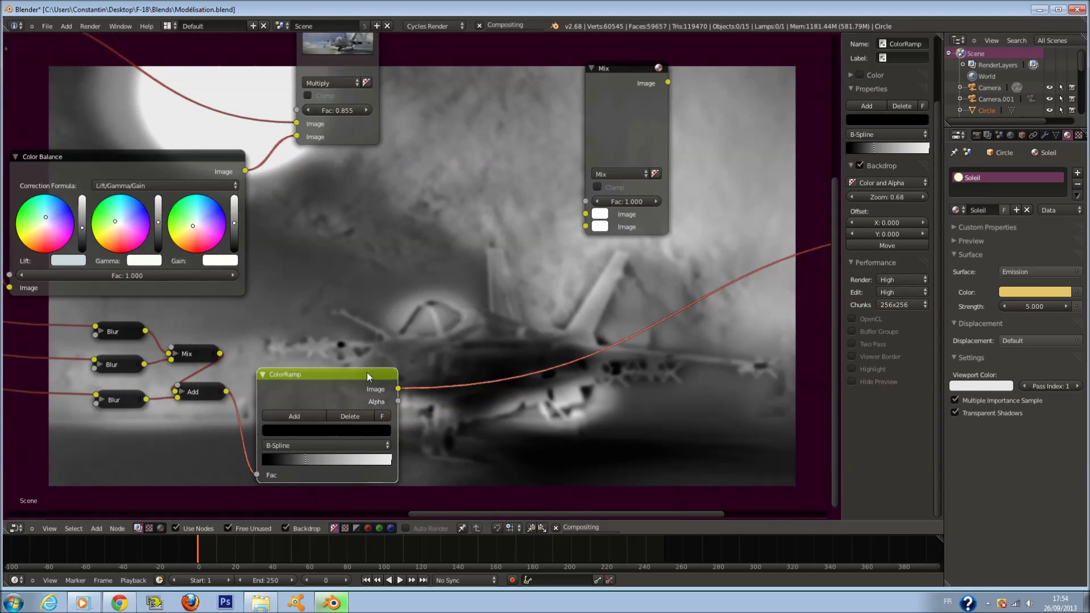
key(shift+d)
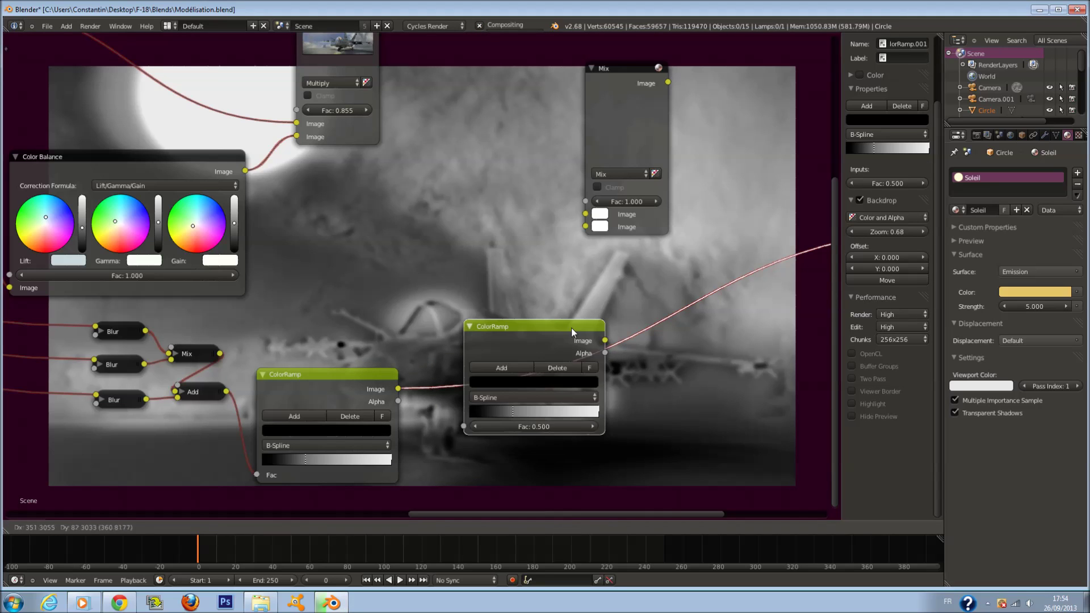
click(755, 384)
scroll(631, 359, down, 2)
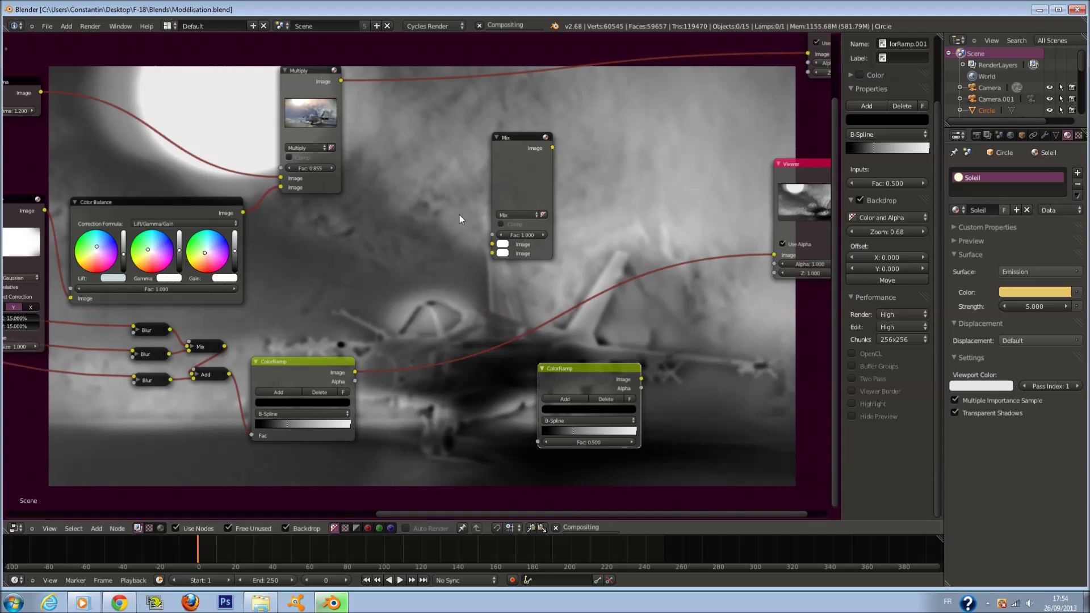
scroll(431, 318, up, 1)
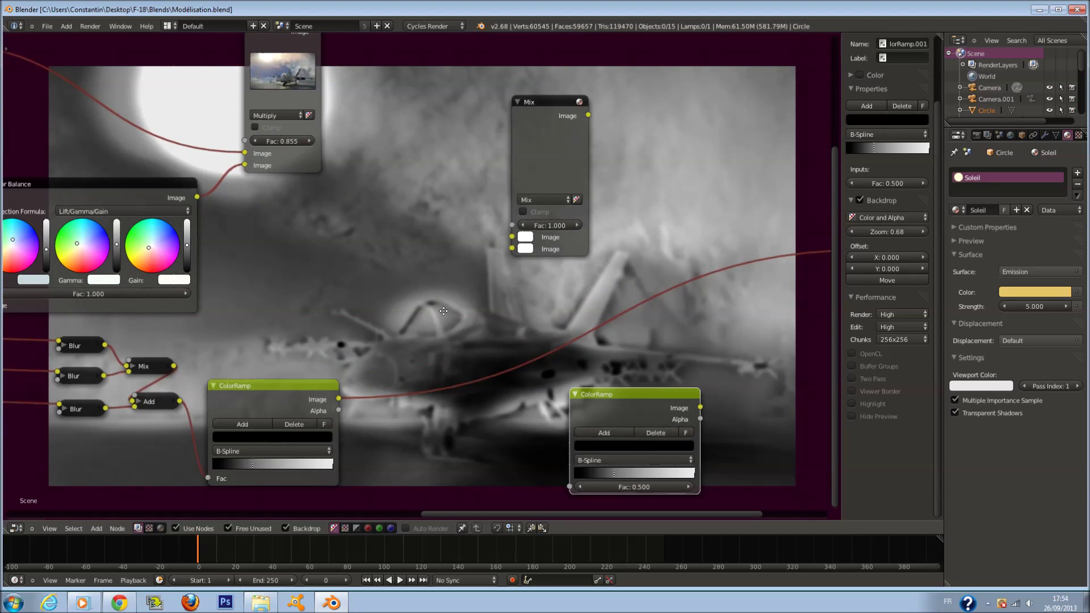
scroll(475, 224, up, 3)
scroll(376, 361, up, 1)
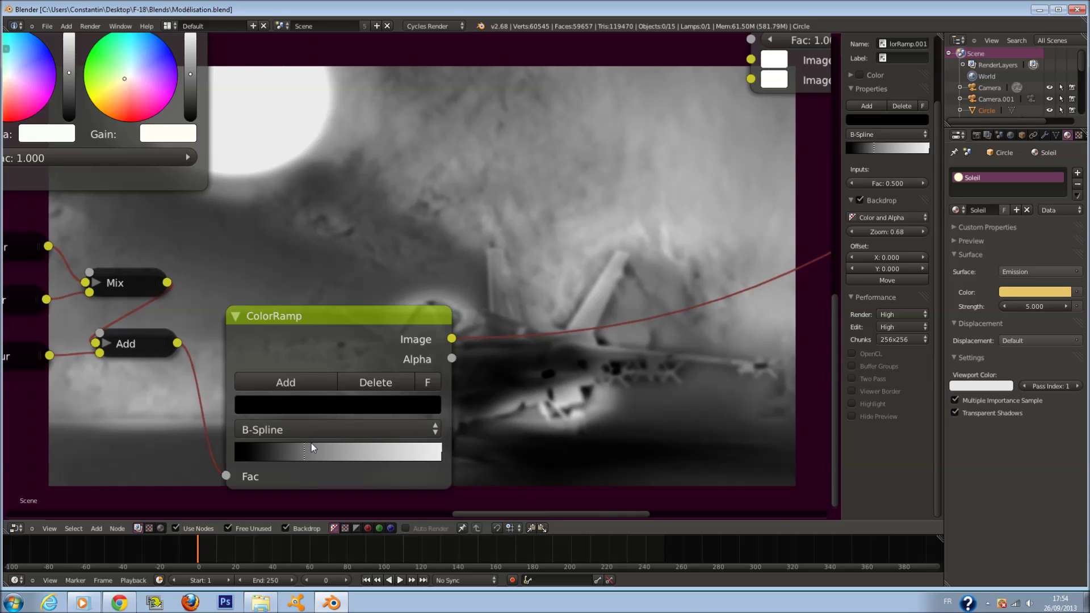
Step: Insert the Mix node after the ColorRamp, place the duplicated ColorRamp on the link behind it, and connect Add's output to the Mix node
scroll(401, 404, down, 1)
scroll(407, 391, down, 2)
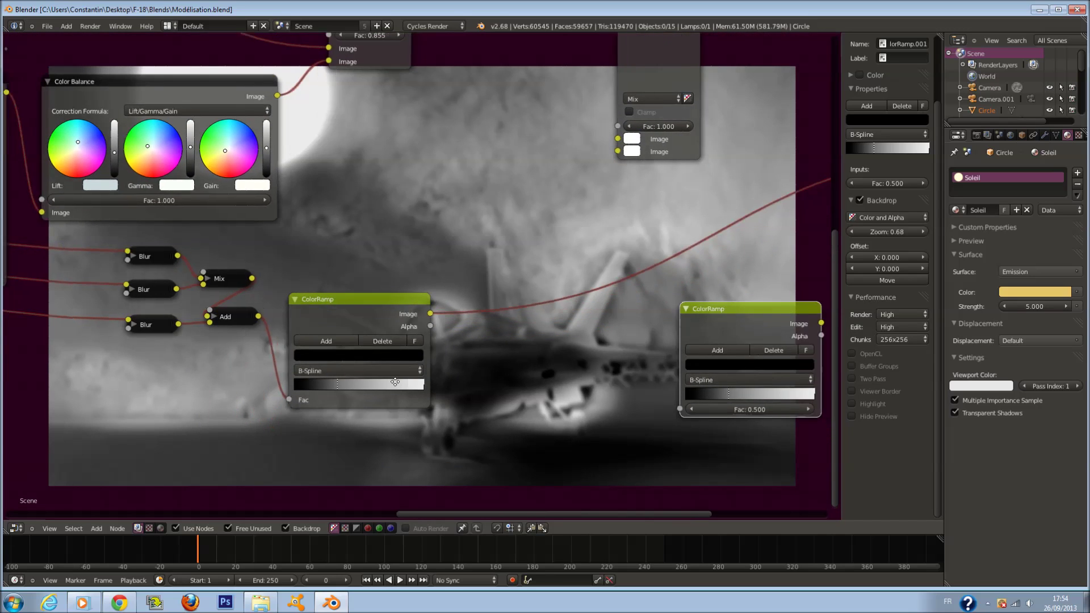
drag(619, 106, 499, 326)
drag(711, 346, 693, 234)
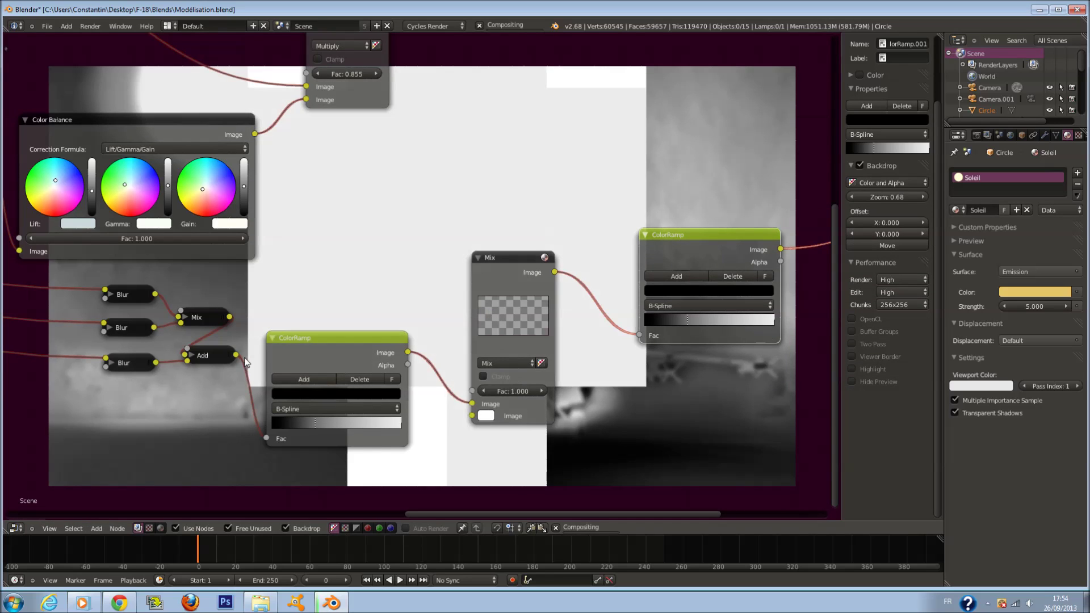
drag(235, 355, 472, 415)
middle_drag(559, 376, 506, 381)
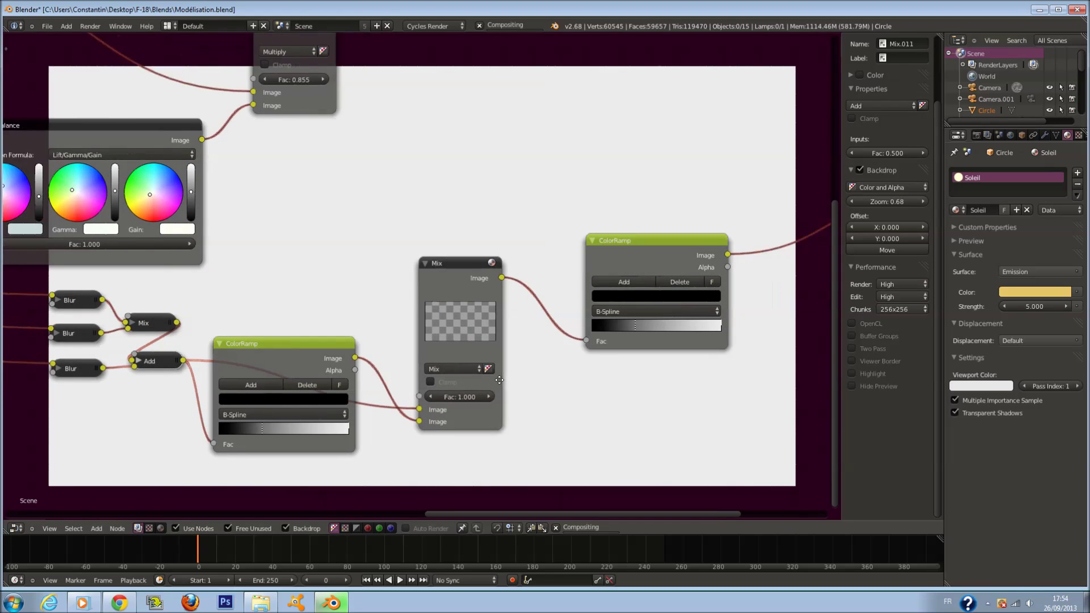
scroll(506, 382, up, 1)
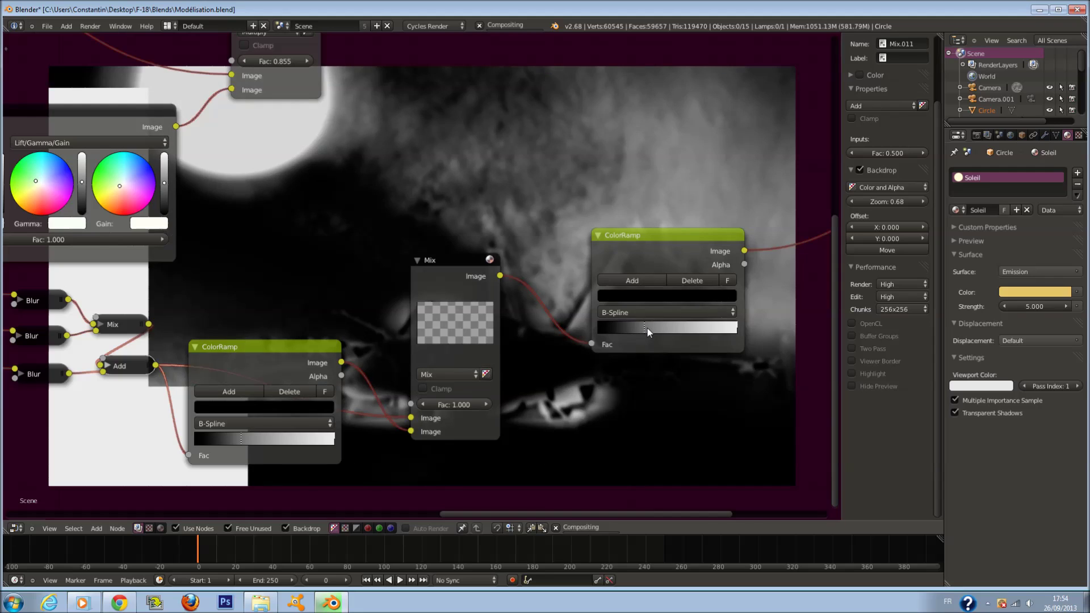
Step: Move the duplicated ColorRamp's black stop toward the start of the gradient and recolour it light yellow
scroll(647, 328, up, 1)
drag(638, 369, 564, 369)
click(631, 329)
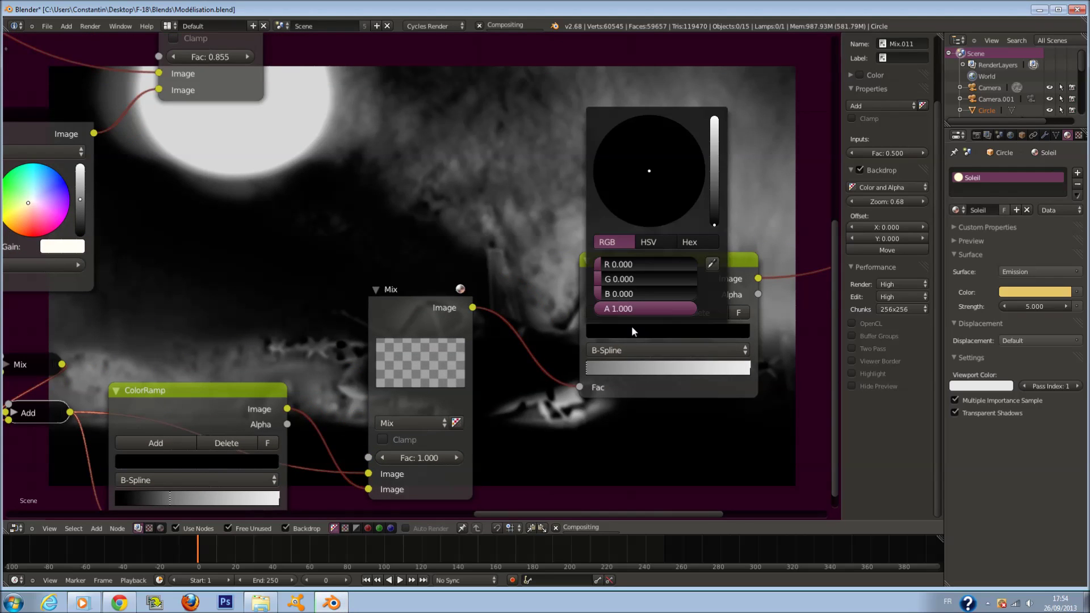
click(716, 108)
drag(650, 177, 616, 197)
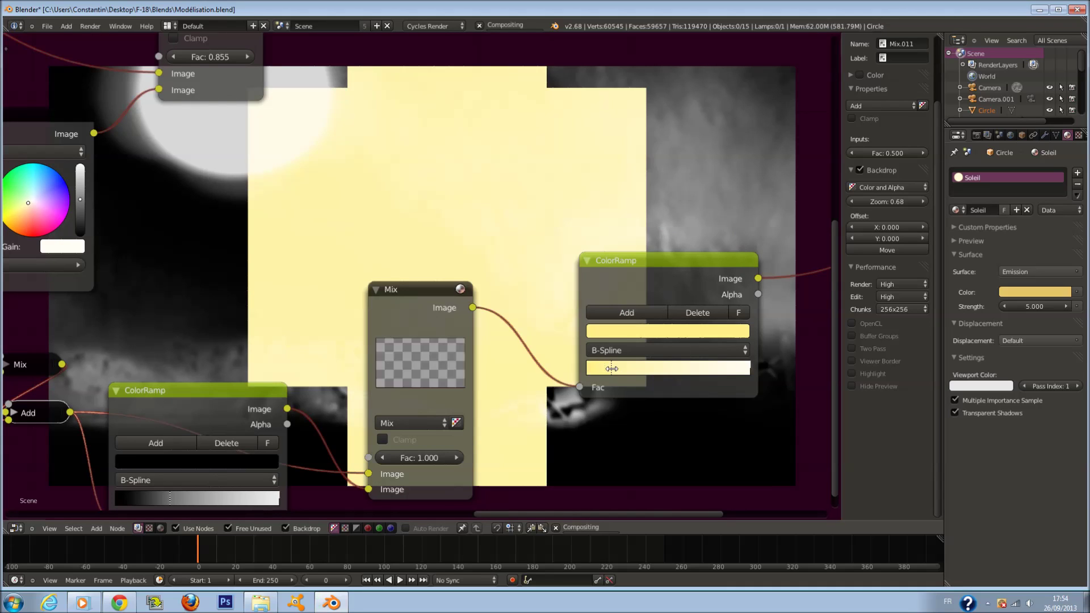
Step: Add a salmon-pink stop (R 1.000, G 0.562, B 0.426) after the yellow one and shift the yellow stop nearer the gradient's start
scroll(606, 336, up, 1)
click(618, 304)
drag(680, 366, 631, 370)
click(634, 322)
drag(635, 183, 631, 204)
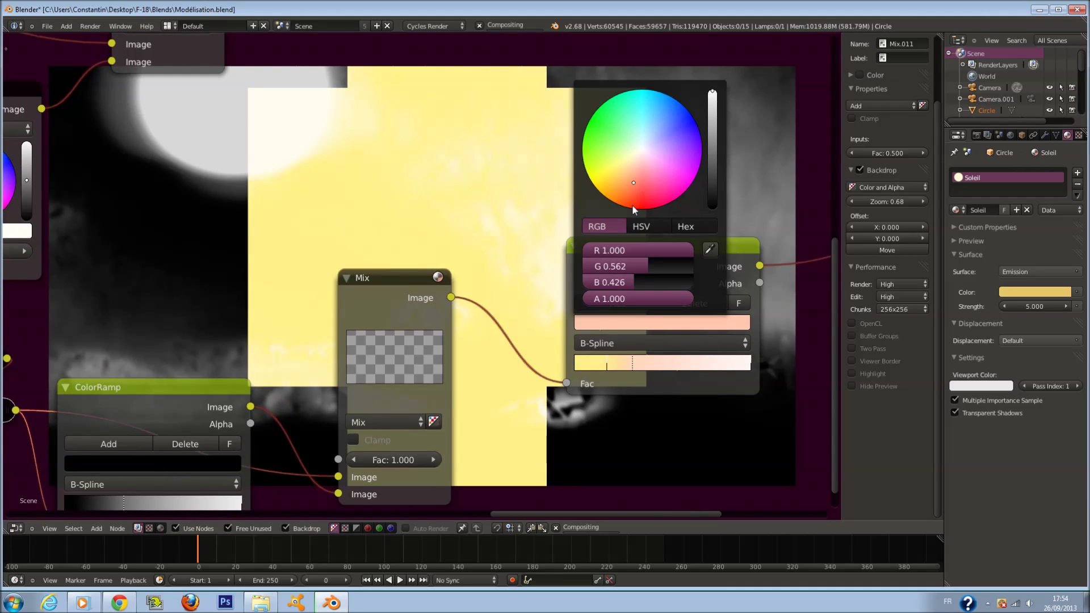
drag(607, 363, 596, 364)
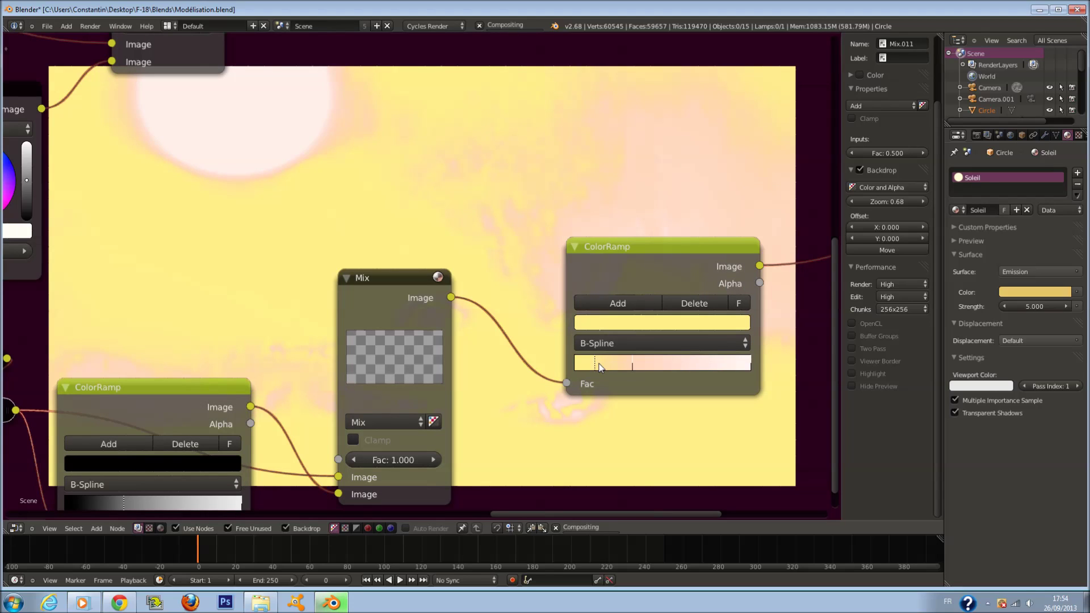
Step: Add another stop to the duplicated ColorRamp, place it beyond the pink one and colour it light blue
click(618, 304)
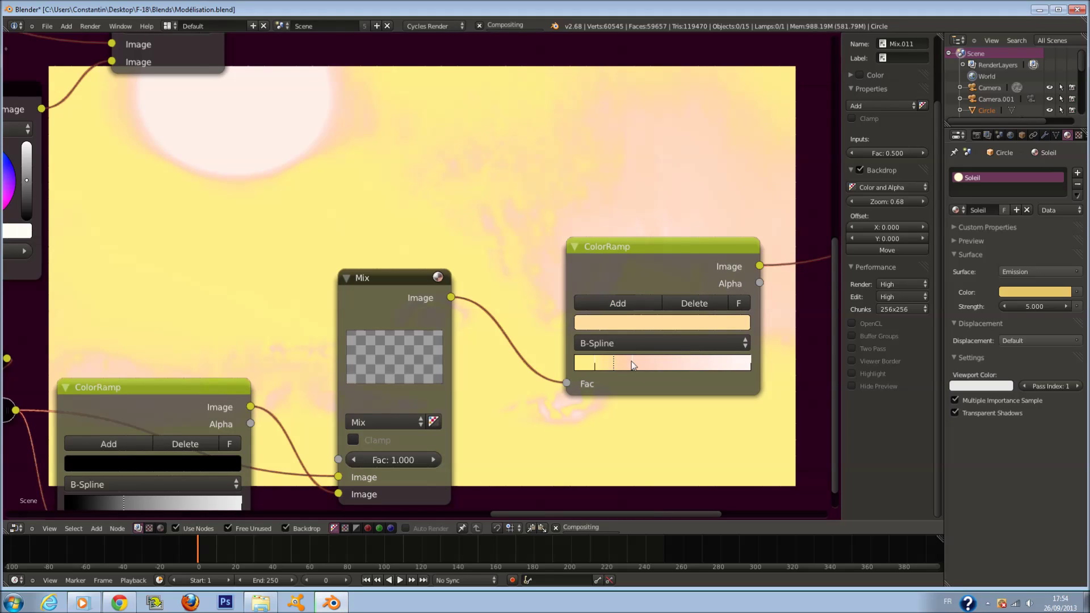
drag(618, 368, 670, 369)
click(633, 324)
drag(645, 185, 656, 136)
middle_drag(711, 386, 693, 376)
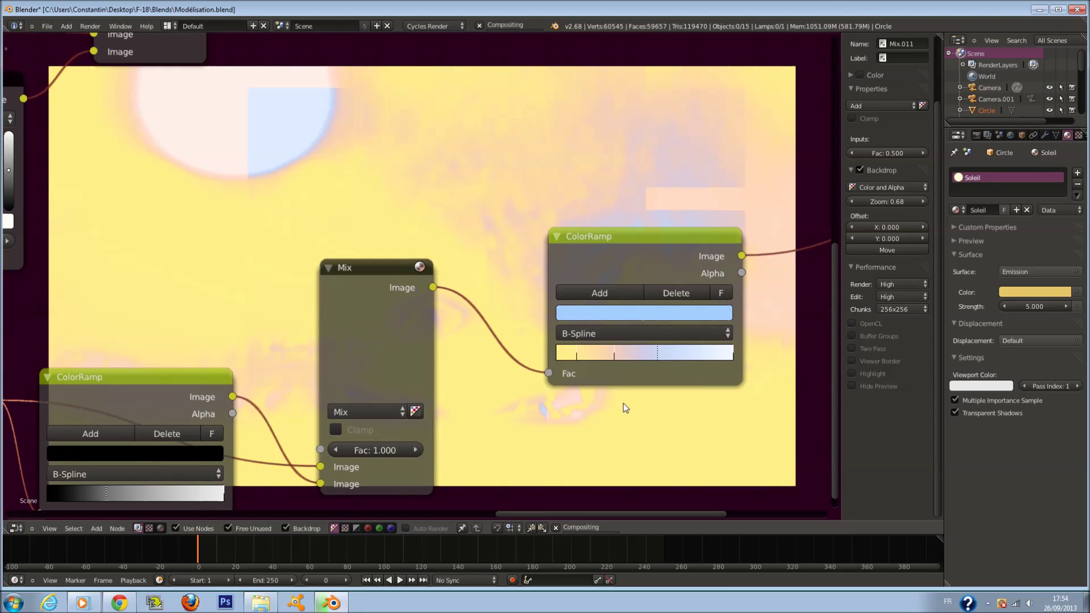
Step: Intensify the duplicated ColorRamp's yellow, pink and light blue stops to orange, red and saturated blue
click(589, 352)
click(606, 314)
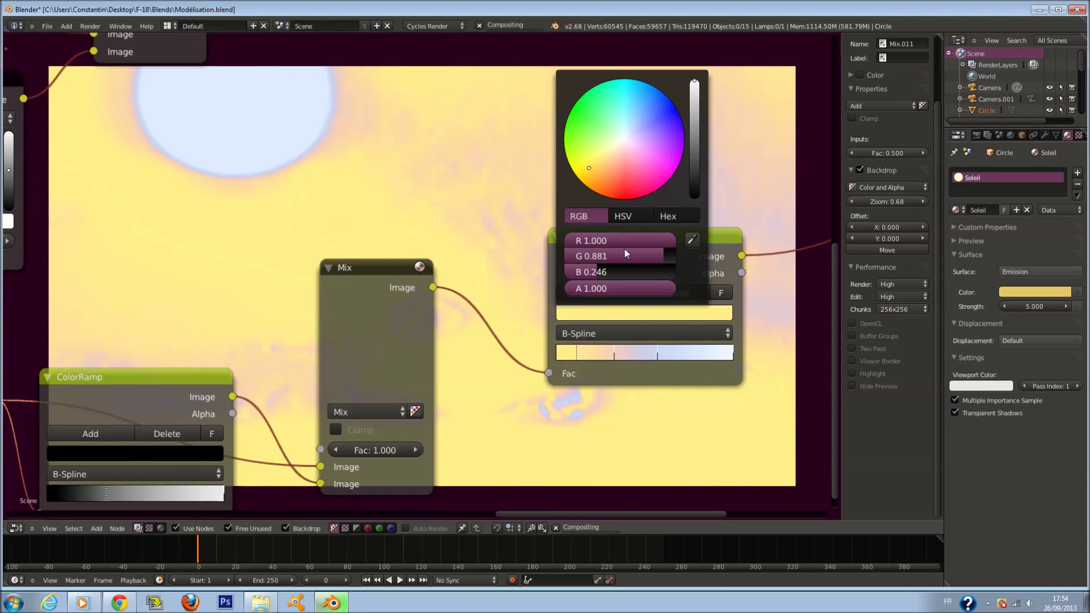
drag(623, 171, 614, 220)
click(614, 354)
click(624, 313)
click(658, 354)
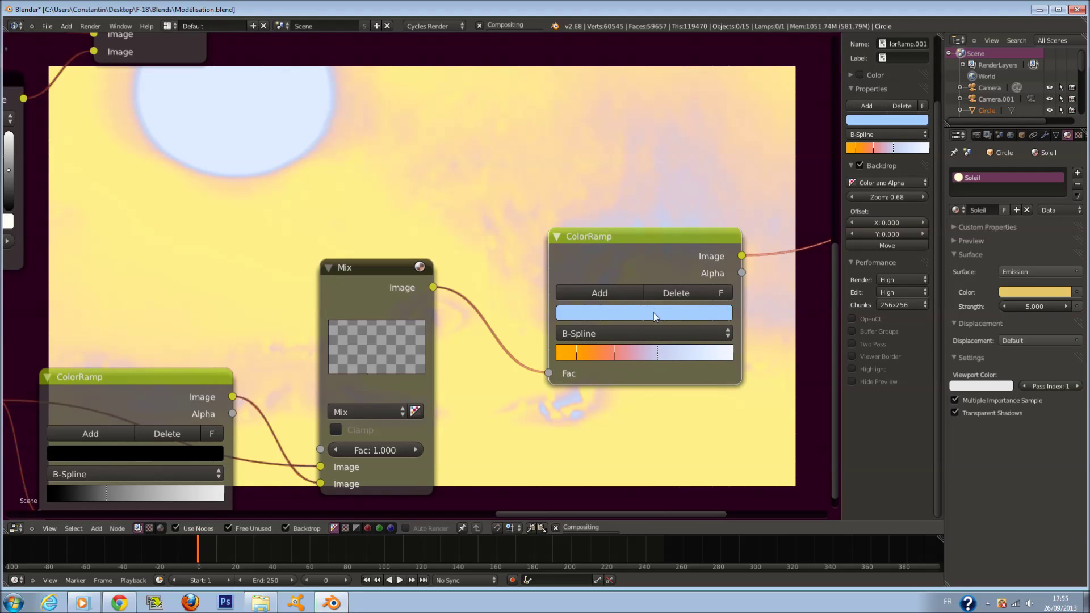
click(653, 312)
drag(646, 148, 689, 100)
Step: Select the white end stop of the coloured ColorRamp and move the node slightly closer to the Mix node
scroll(575, 378, down, 2)
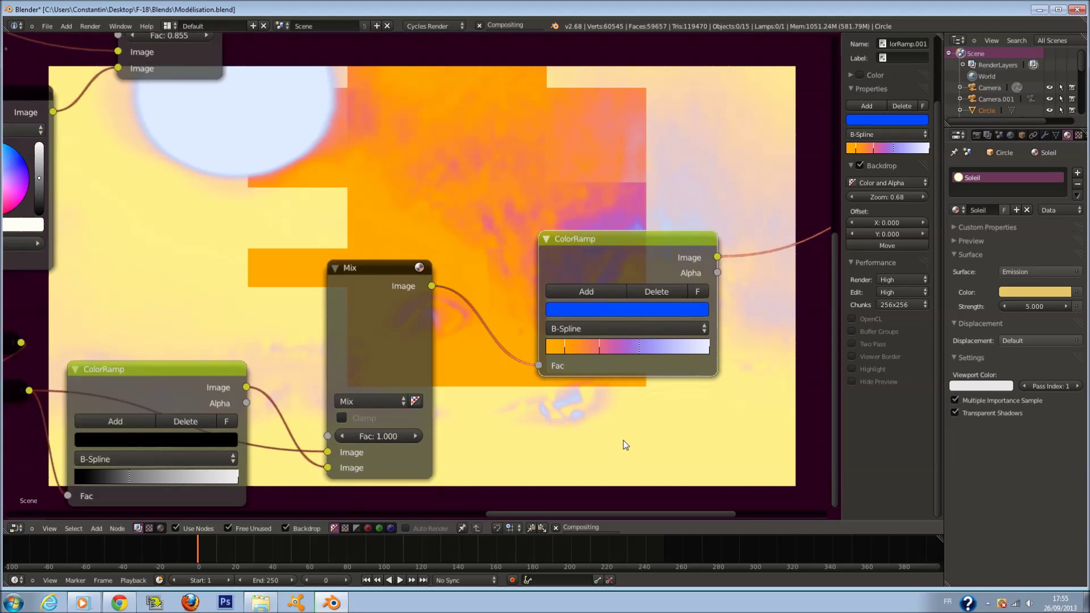
scroll(574, 378, up, 2)
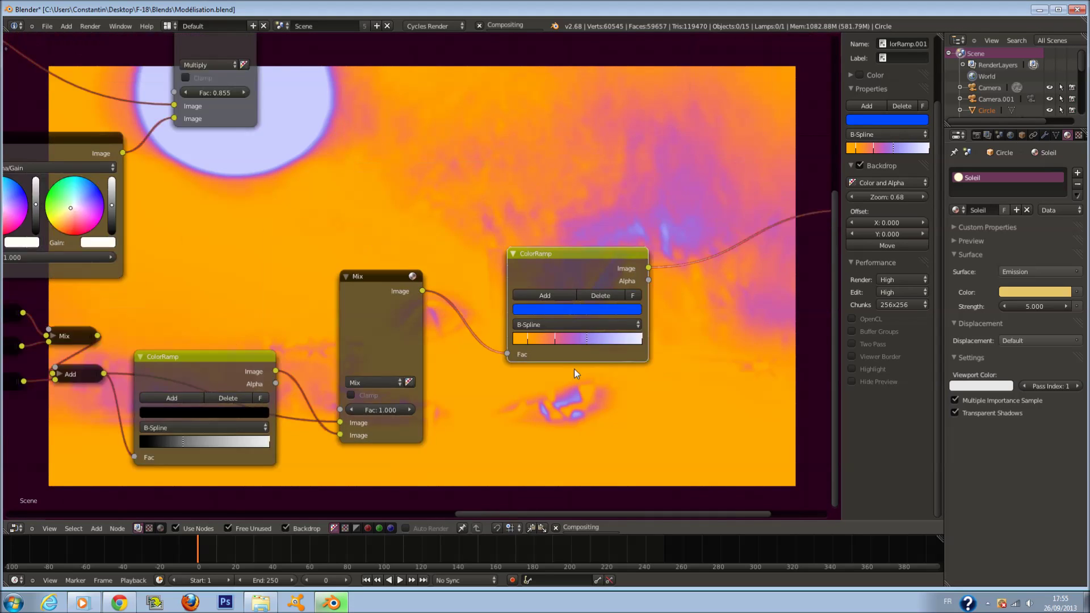
click(697, 356)
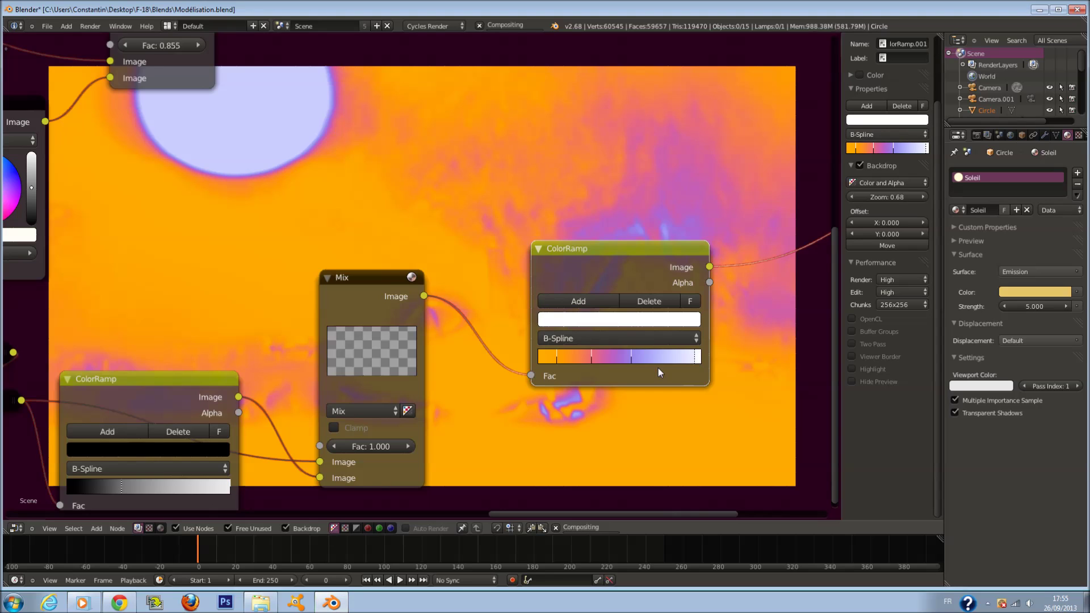
scroll(408, 365, down, 2)
middle_drag(371, 155, 469, 273)
scroll(443, 227, down, 3)
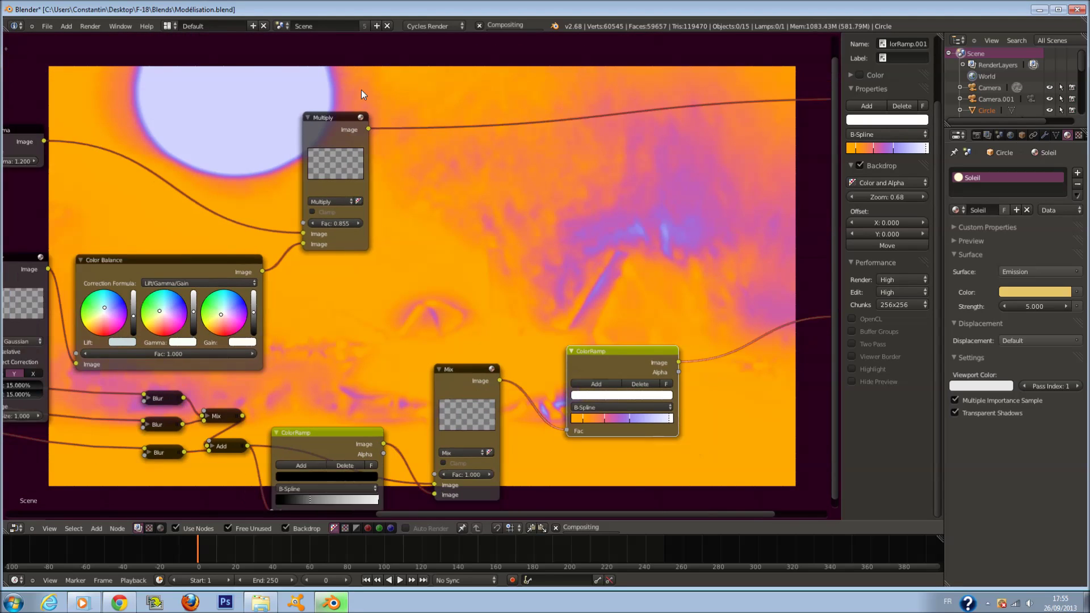
drag(606, 364, 570, 380)
Step: Lower the new Mix node's factor to 0.580 and save the file
scroll(537, 415, up, 1)
scroll(535, 404, down, 1)
middle_drag(536, 403, 525, 269)
scroll(525, 269, up, 1)
drag(491, 389, 482, 389)
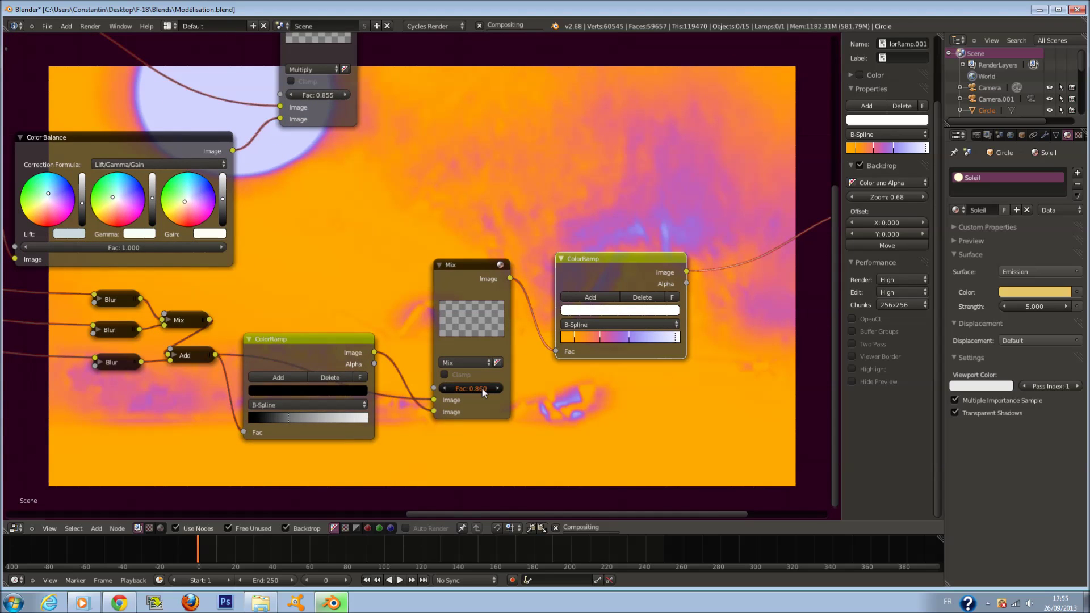
drag(376, 400, 498, 387)
click(498, 389)
click(502, 388)
key(ctrl+s)
click(503, 387)
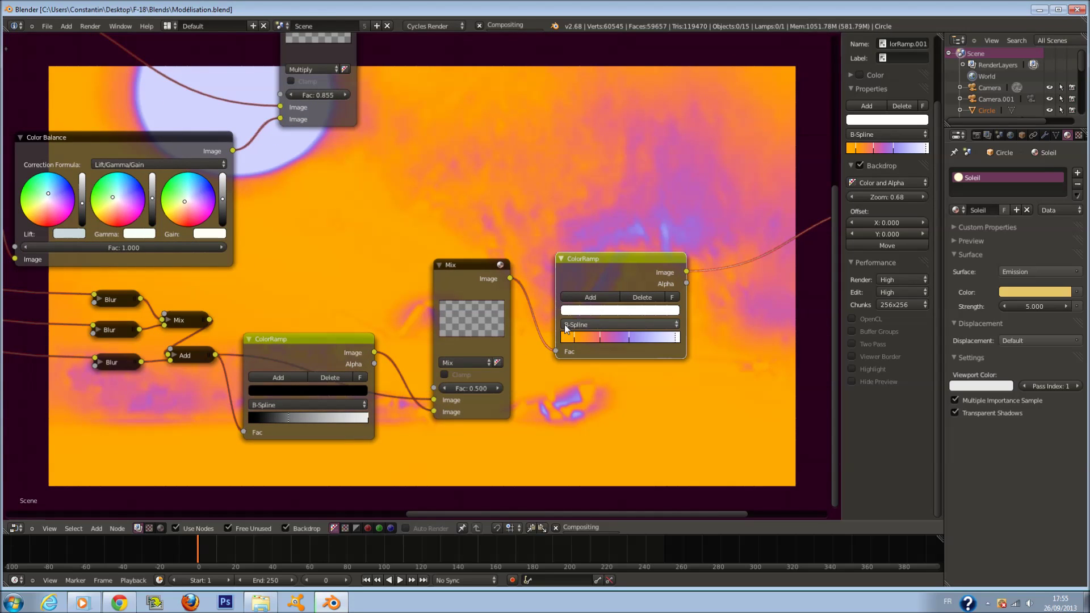
Step: Reduce the factor of the Mix node before the coloured ColorRamp to 0.100
scroll(563, 354, up, 1)
middle_drag(563, 355, 378, 254)
click(271, 302)
click(271, 301)
click(271, 301)
middle_drag(373, 322, 344, 273)
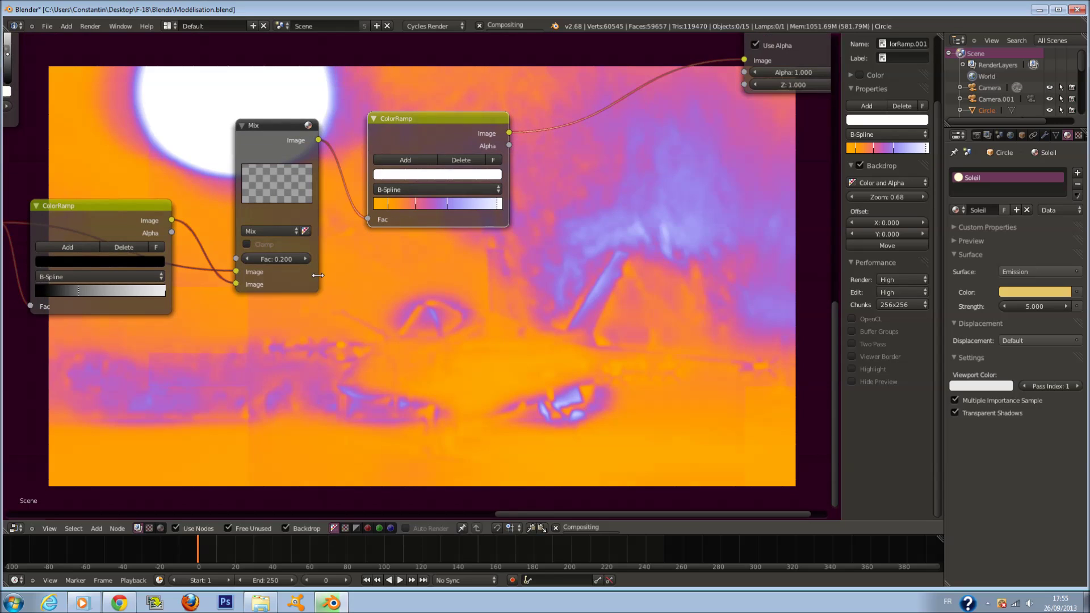
click(253, 258)
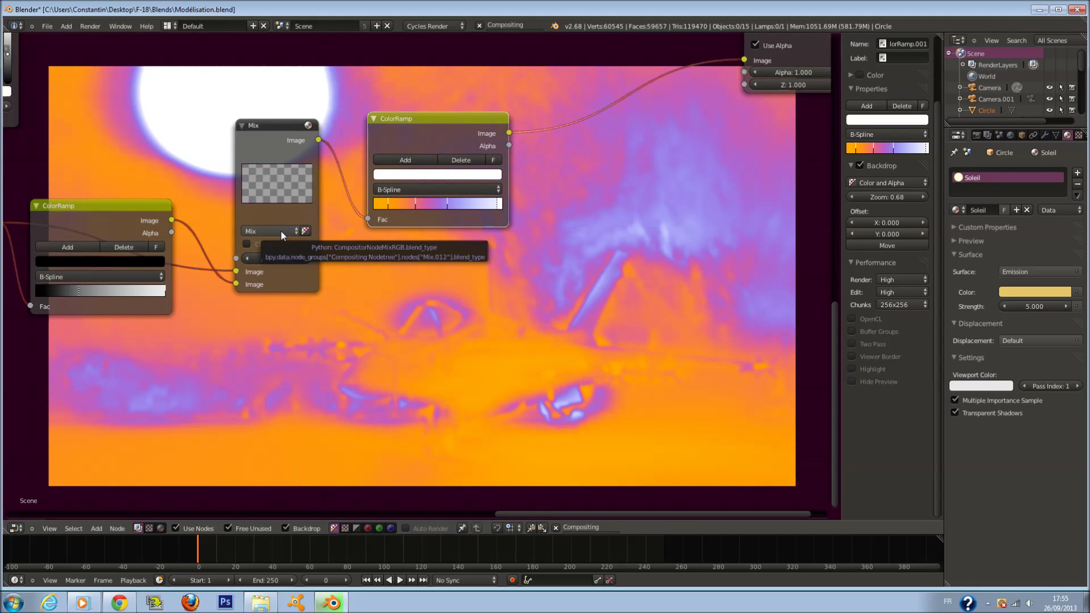
Step: Move the coloured ColorRamp and the Mix node slightly closer to the black-to-white ColorRamp
scroll(280, 229, down, 2)
middle_drag(280, 230, 354, 397)
scroll(369, 355, up, 1)
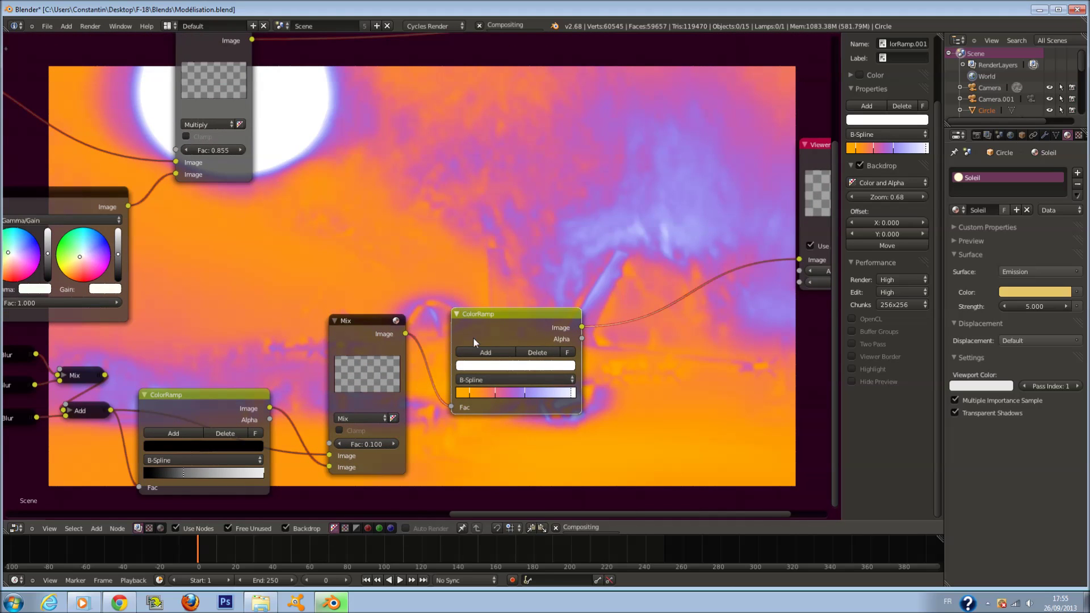
drag(485, 327, 468, 332)
drag(386, 339, 362, 340)
middle_drag(360, 335, 405, 325)
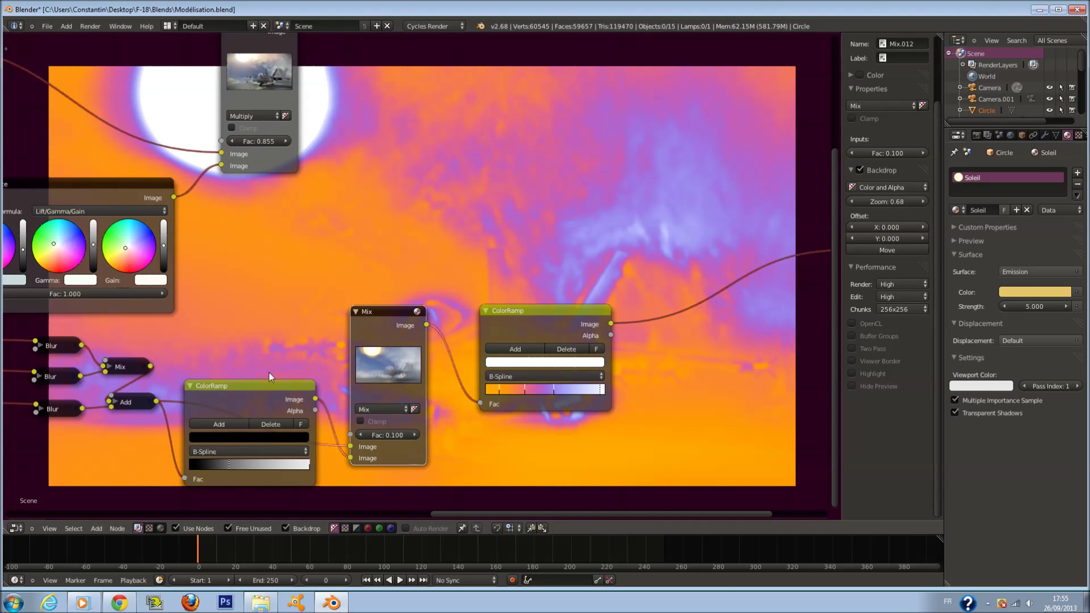
middle_drag(396, 396, 411, 328)
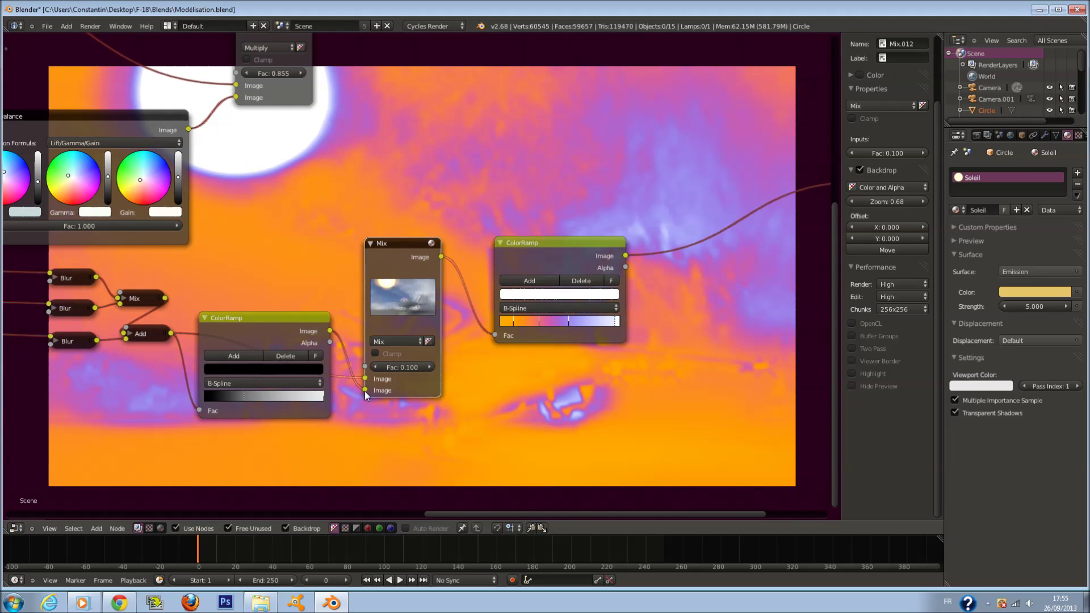
Step: Disconnect both image inputs of the Mix node and move it and the coloured ColorRamp away from the mask nodes
drag(364, 390, 332, 259)
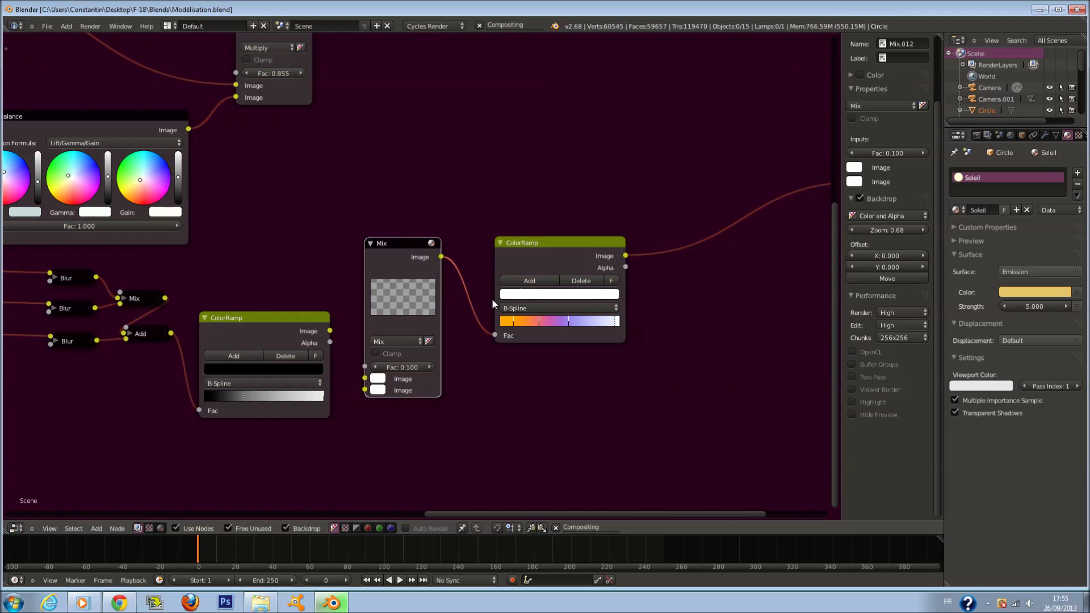
drag(555, 252, 626, 208)
middle_drag(459, 211, 488, 284)
drag(445, 315, 505, 225)
scroll(504, 225, down, 2)
middle_drag(501, 224, 505, 291)
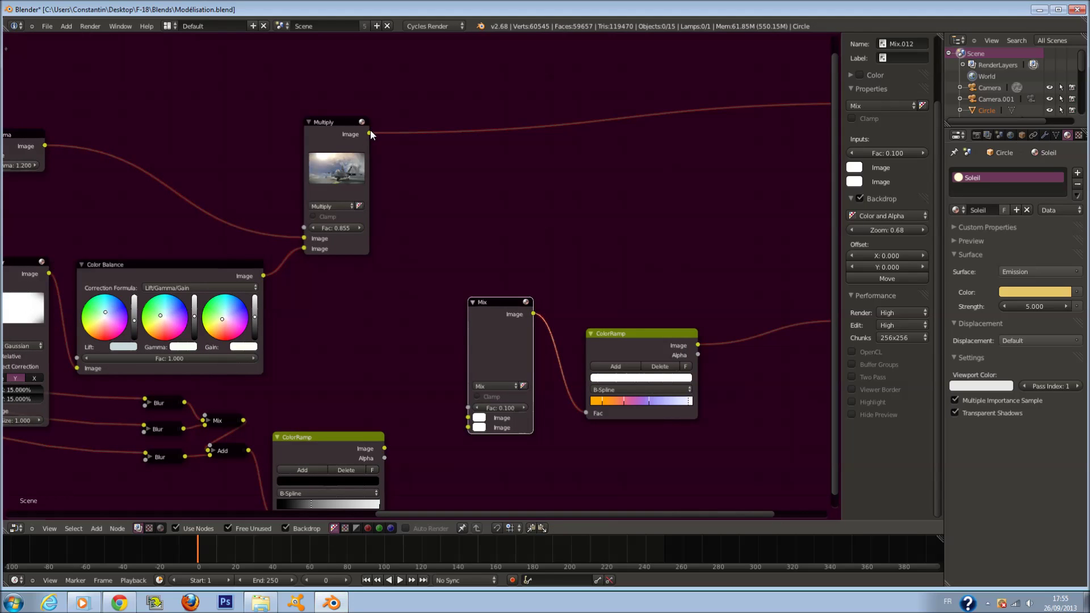
Step: Save the file over the existing blend file
middle_drag(419, 371, 403, 308)
key(ctrl+s)
click(404, 308)
scroll(454, 325, down, 1)
scroll(467, 337, down, 1)
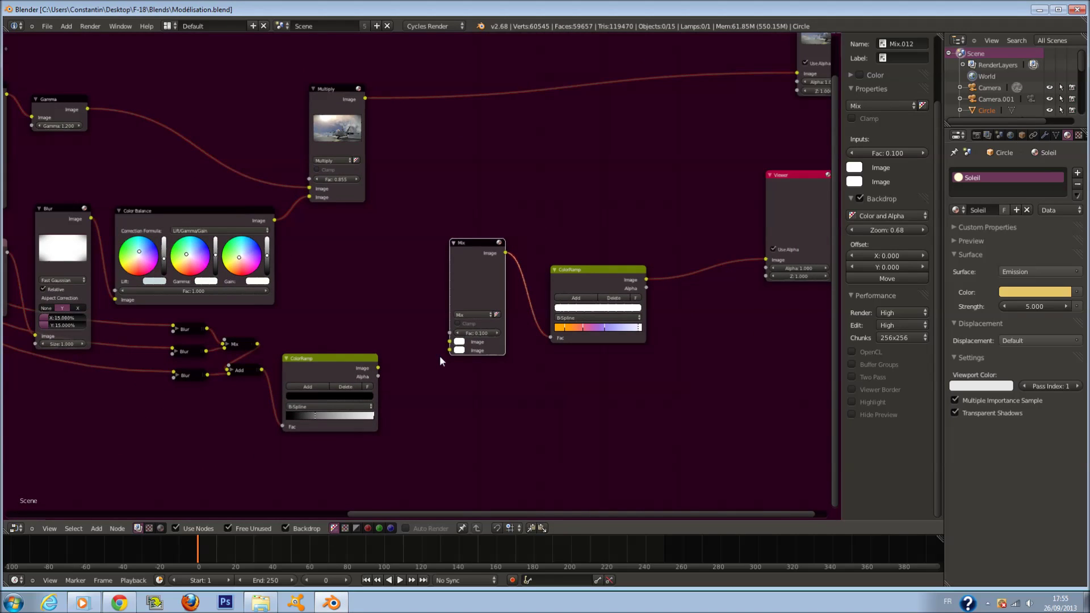
scroll(427, 361, up, 2)
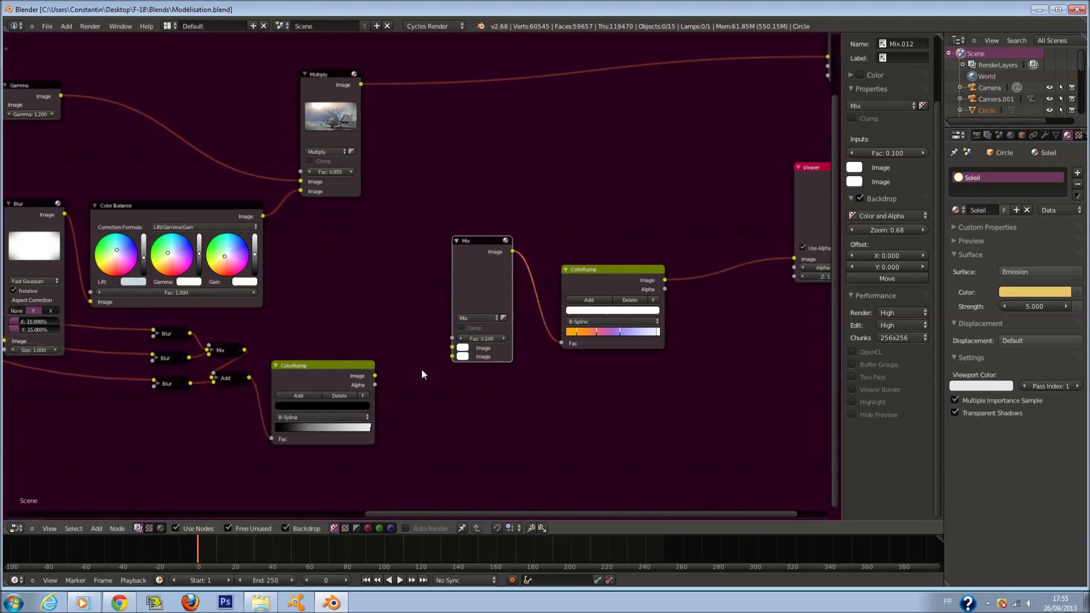
Step: Reroute the Add output to the coloured ColorRamp and swap that node into the place of the black-to-white one
drag(294, 373, 305, 373)
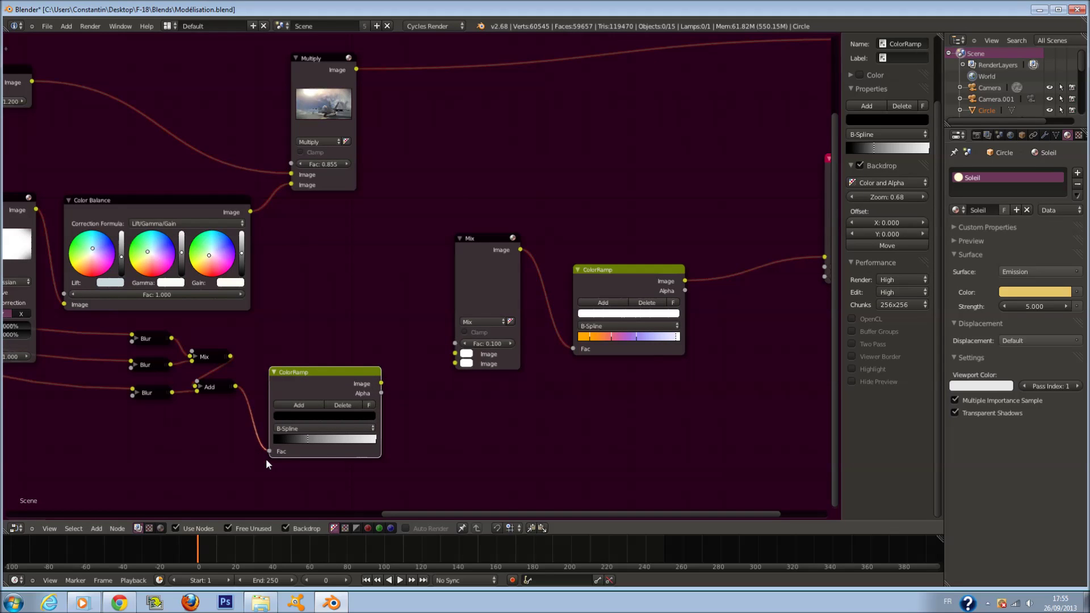
drag(264, 452, 584, 347)
drag(372, 373, 699, 447)
scroll(519, 284, up, 1)
drag(626, 283, 312, 344)
Step: Reposition the Mix node, connect the Multiply output to its first image input and set its blend type to Overlay
drag(482, 269, 521, 229)
scroll(384, 134, down, 1)
middle_drag(372, 79, 377, 111)
drag(361, 103, 497, 349)
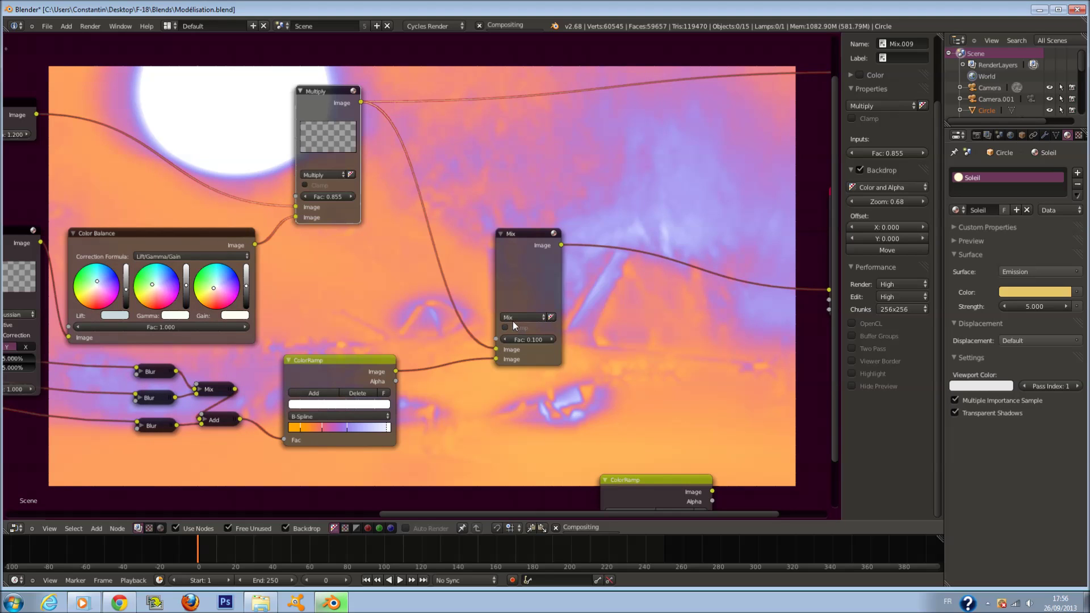
click(513, 319)
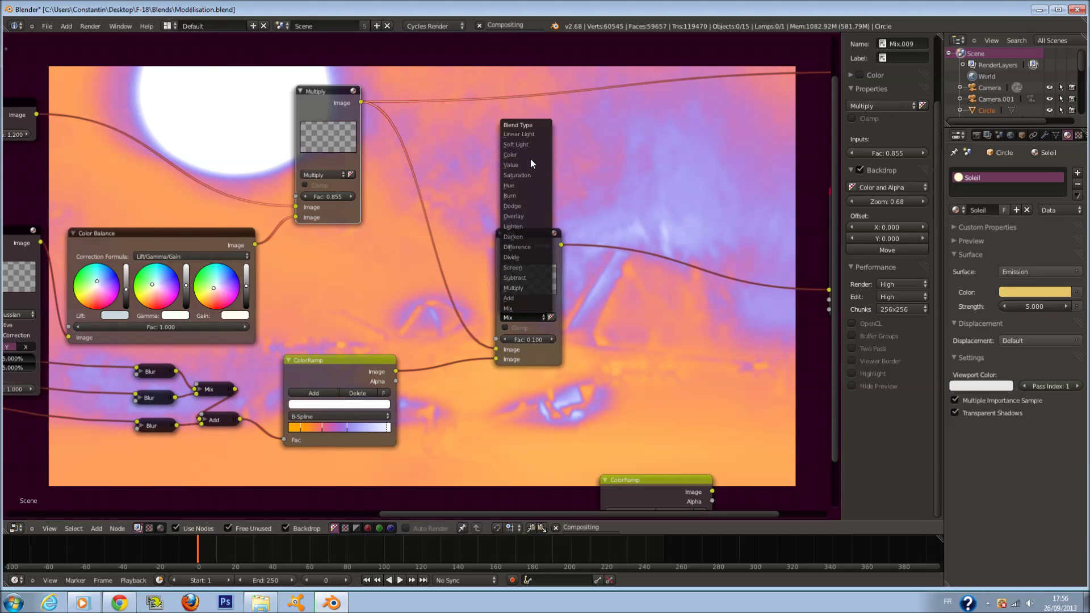
click(536, 216)
Step: Move the unused black-to-white ColorRamp closer to the Overlay node
scroll(561, 294, down, 2)
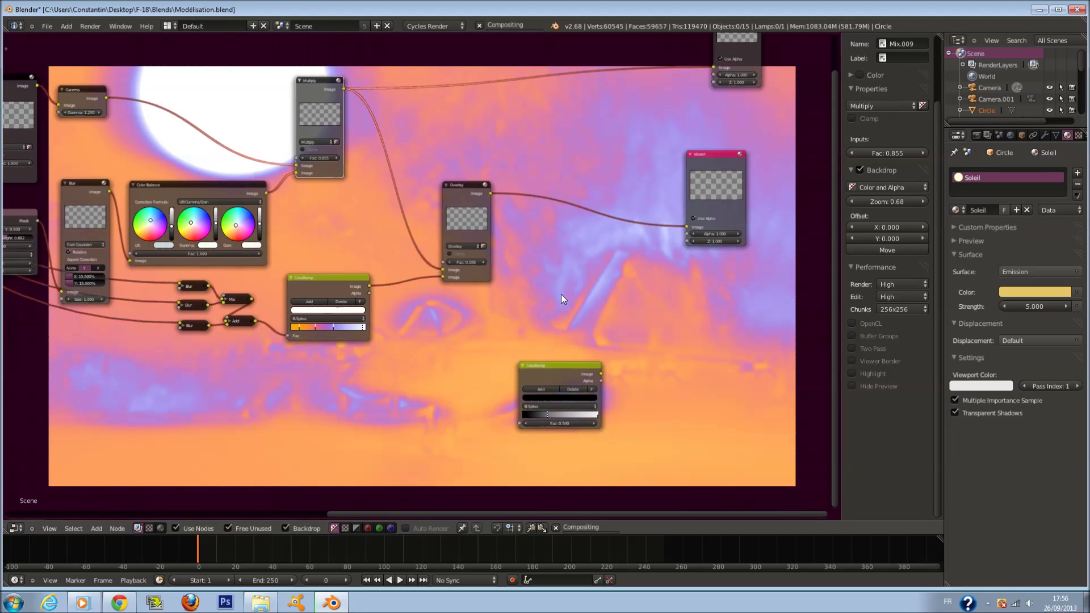
scroll(601, 391, up, 1)
click(601, 392)
scroll(596, 372, up, 2)
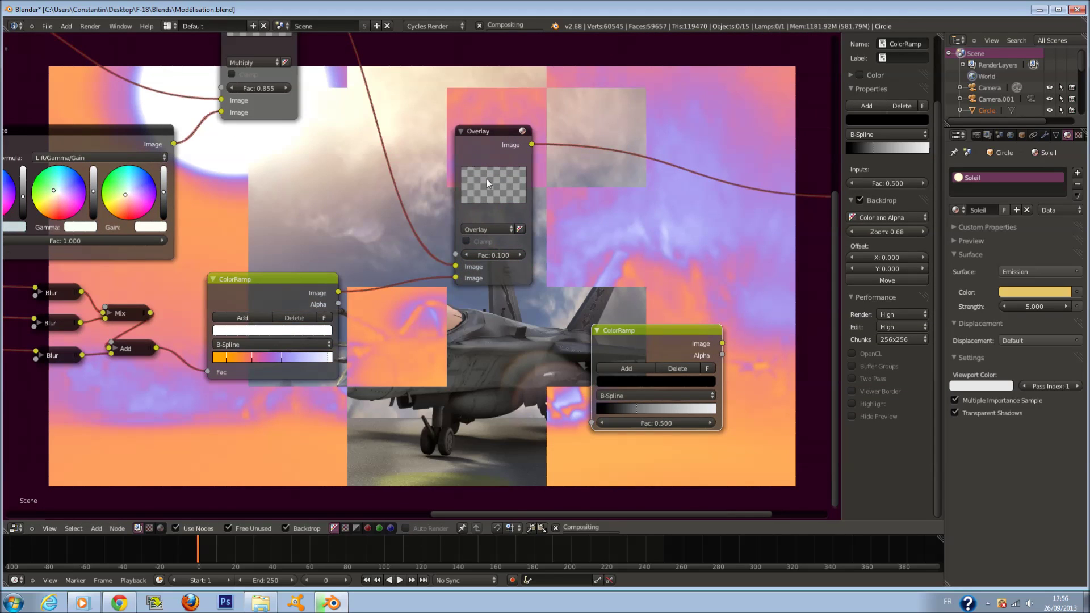
Step: Reset the Overlay node's factor to its default of 0.500 and save the file
middle_drag(486, 179, 437, 169)
scroll(437, 169, up, 1)
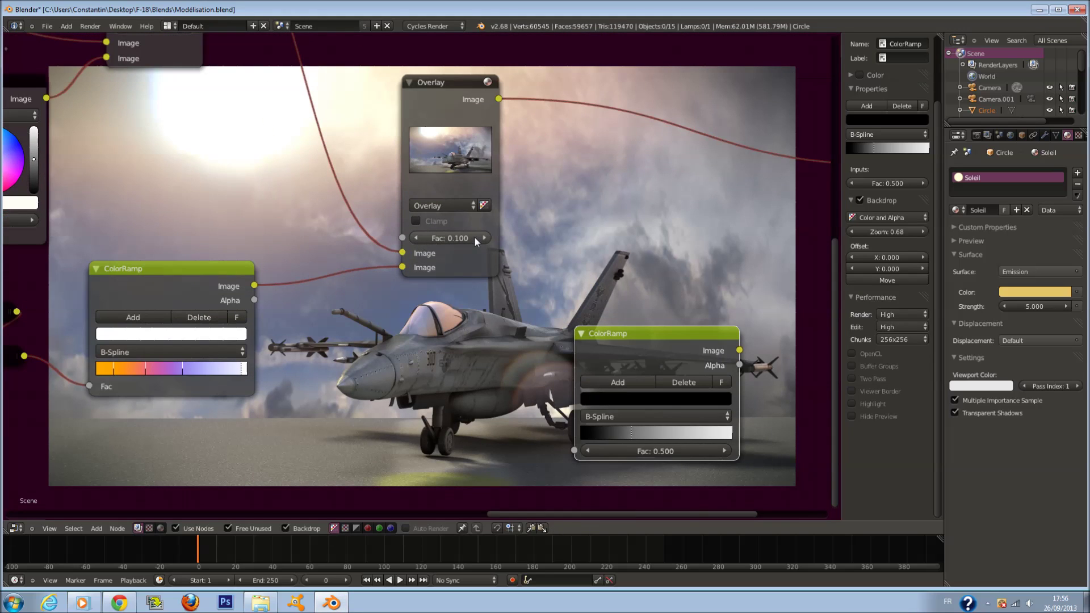
key(BackSpace)
key(ctrl+s)
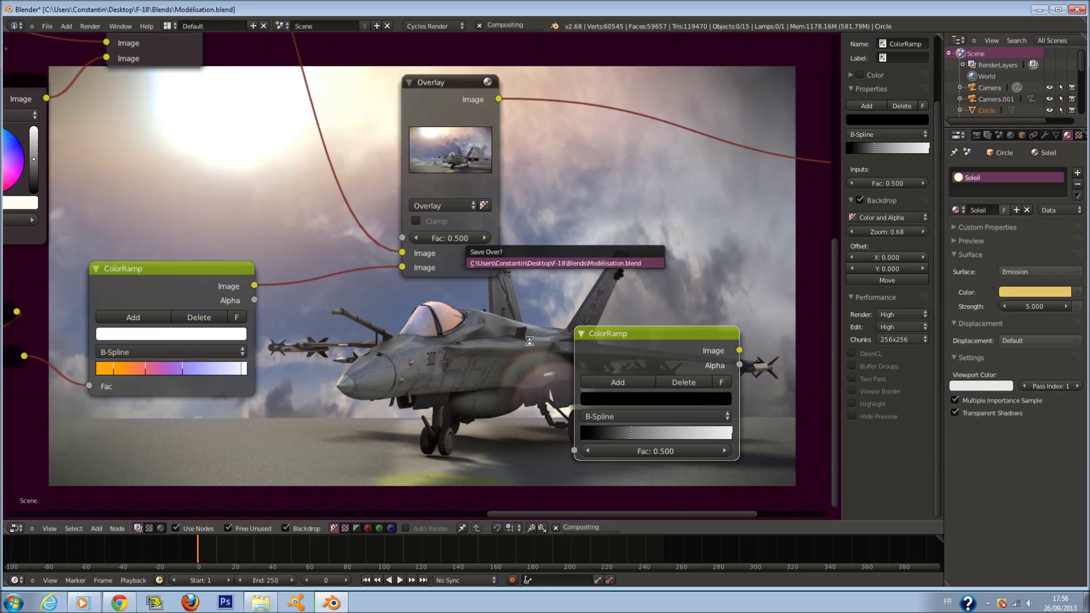
key(Return)
scroll(530, 340, down, 1)
middle_drag(529, 341, 517, 203)
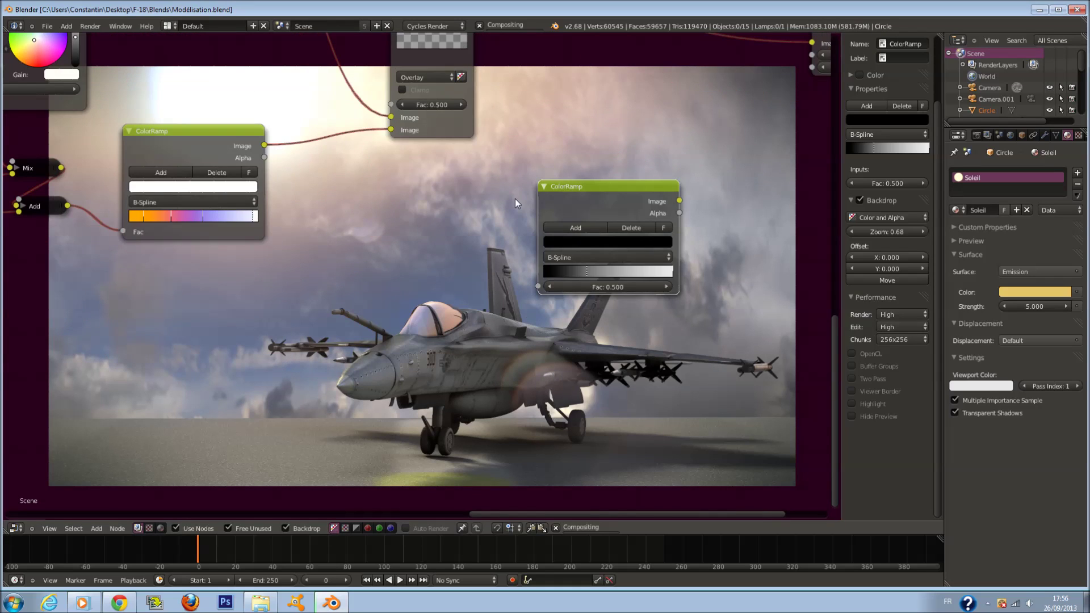
Step: Lower the Overlay node's factor to 0.300
middle_drag(508, 342, 396, 230)
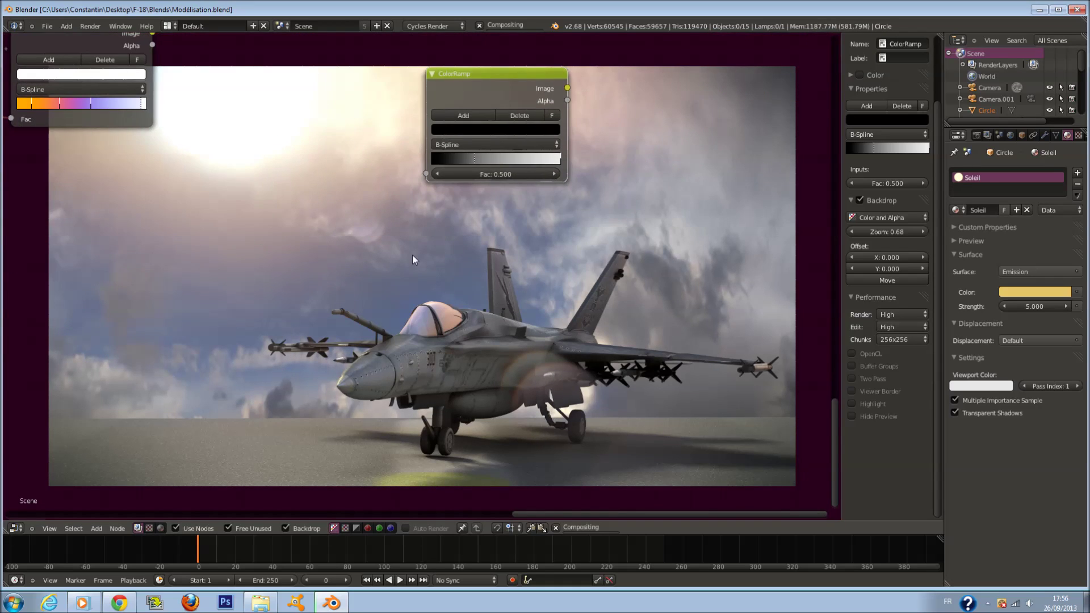
middle_drag(408, 264, 357, 165)
scroll(362, 174, down, 2)
middle_drag(301, 107, 373, 262)
scroll(89, 199, up, 3)
middle_drag(117, 182, 238, 425)
scroll(432, 301, up, 1)
click(439, 307)
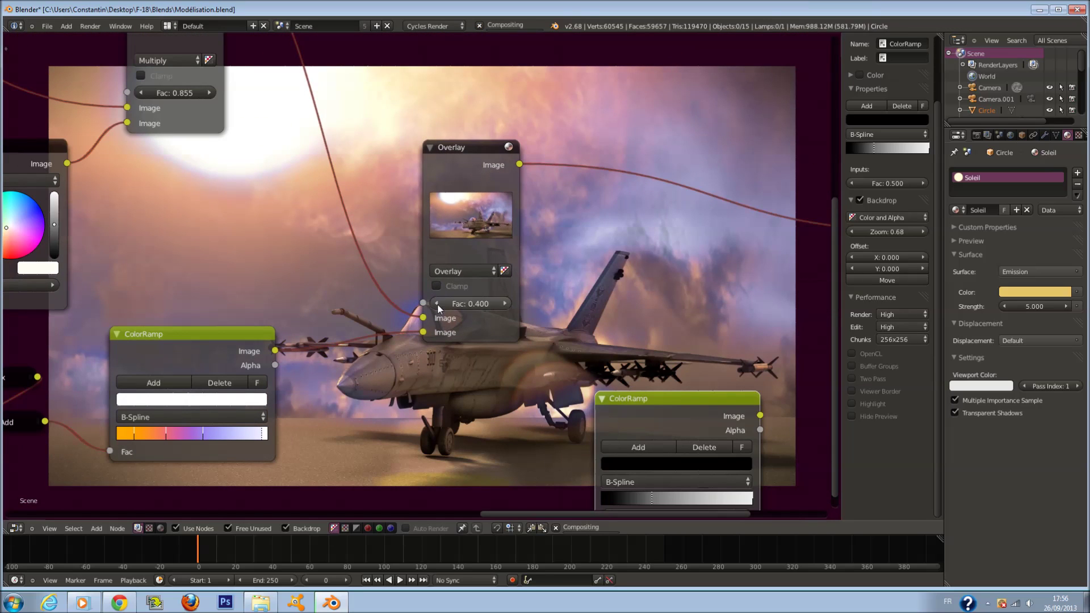
middle_drag(482, 376, 420, 96)
middle_drag(419, 357, 428, 339)
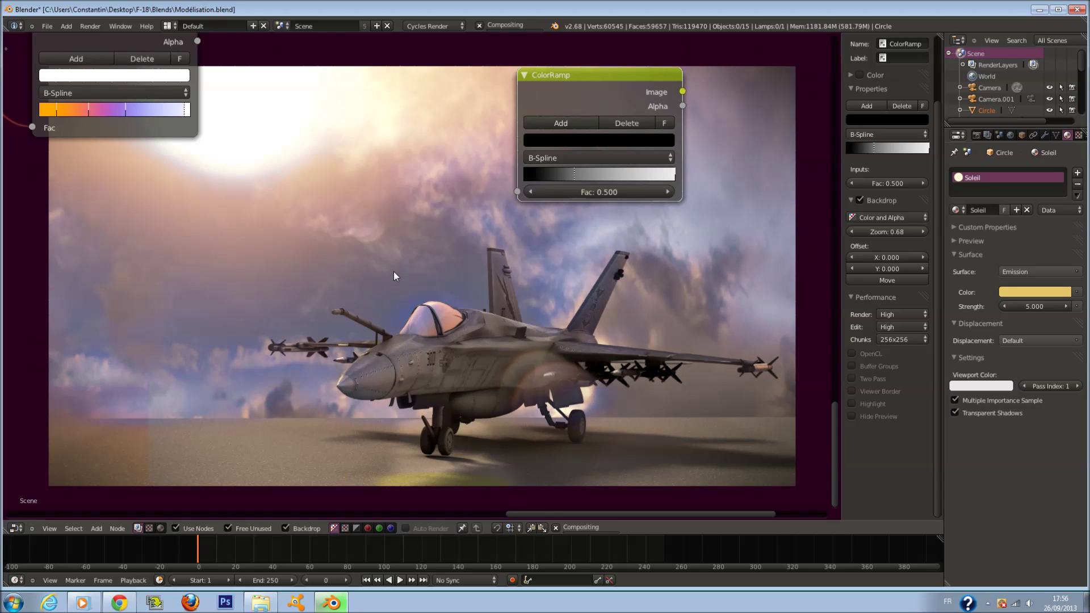
Step: Reposition the Overlay node, place the black-to-white ColorRamp beside it and connect the Overlay output to that ramp's Fac input
scroll(370, 183, down, 1)
middle_drag(367, 179, 492, 451)
drag(514, 143, 396, 61)
scroll(405, 167, down, 3)
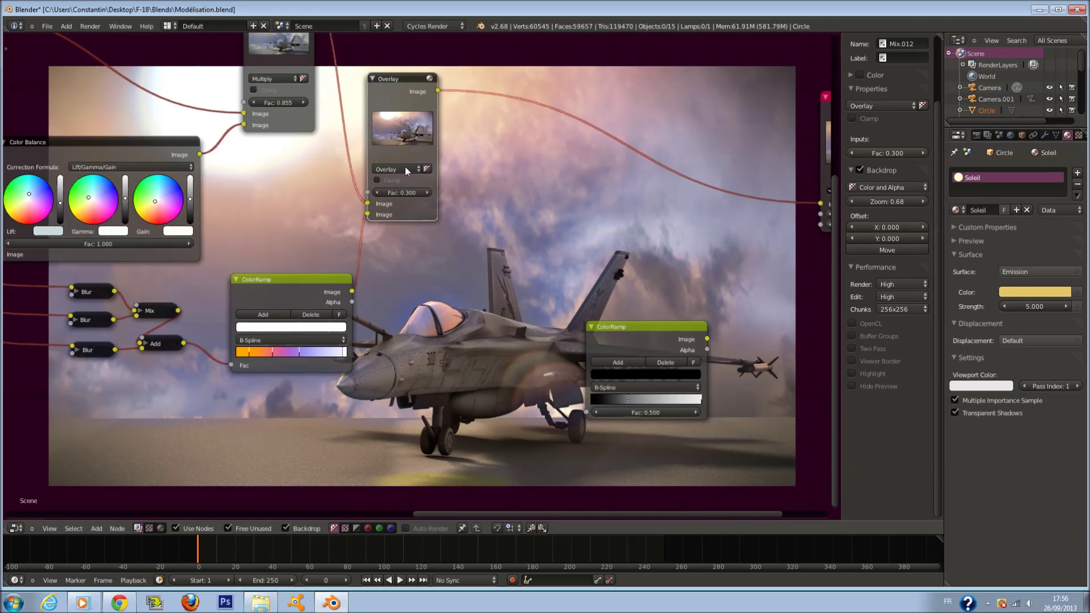
middle_drag(406, 169, 446, 325)
drag(643, 434, 535, 282)
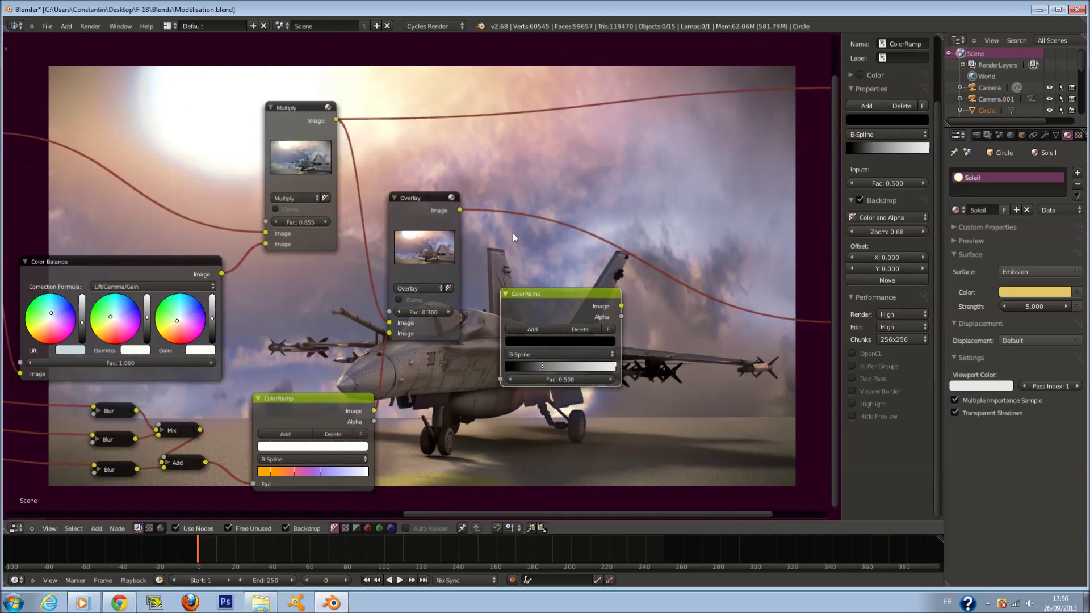
drag(460, 210, 503, 378)
Step: Move the Viewer node to a clearer spot and connect the Overlay output to the Composite node's image input
middle_drag(526, 369, 312, 461)
drag(679, 323, 739, 282)
middle_drag(739, 282, 808, 276)
scroll(362, 286, up, 2)
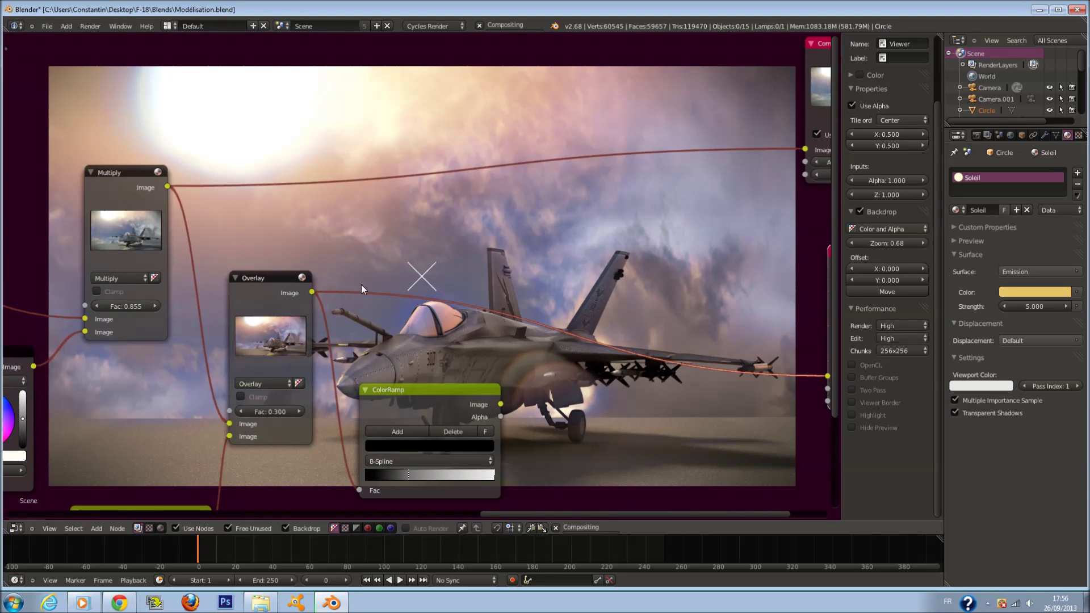
scroll(340, 279, down, 3)
drag(335, 289, 725, 175)
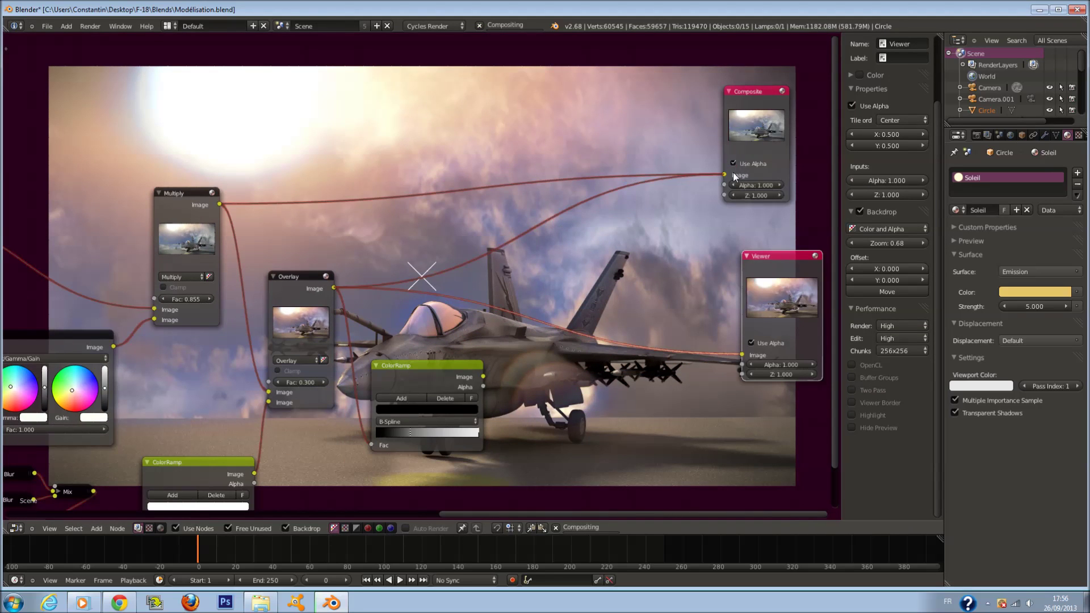
scroll(621, 293, up, 2)
scroll(567, 341, down, 1)
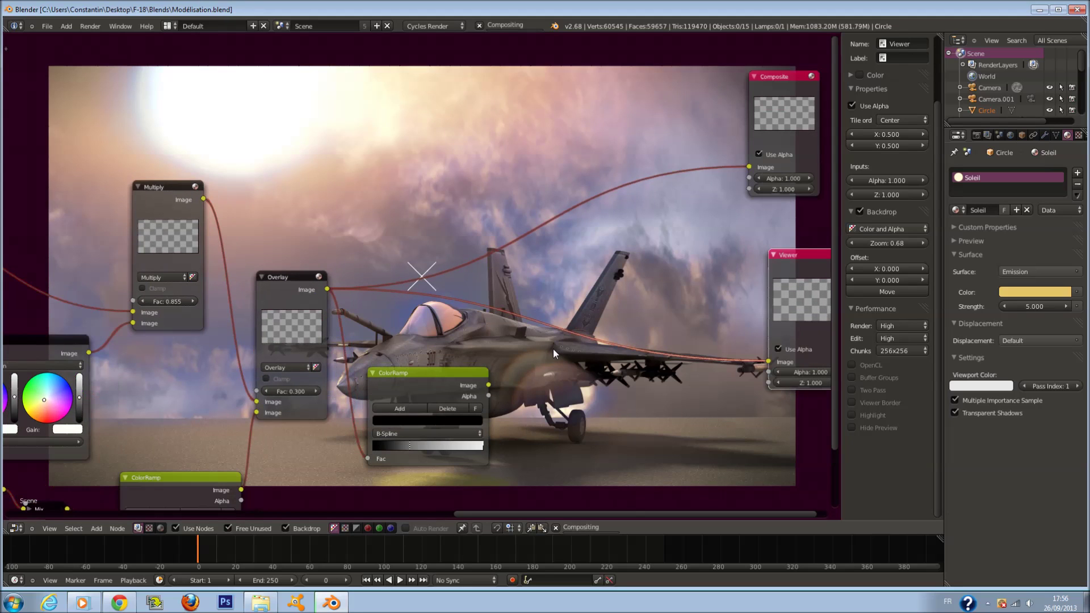
Step: Insert a Mix node between Overlay and Viewer, feed the black-to-white ColorRamp into its second image input and connect its output to Composite
key(shift+a)
mouse_move(529, 380)
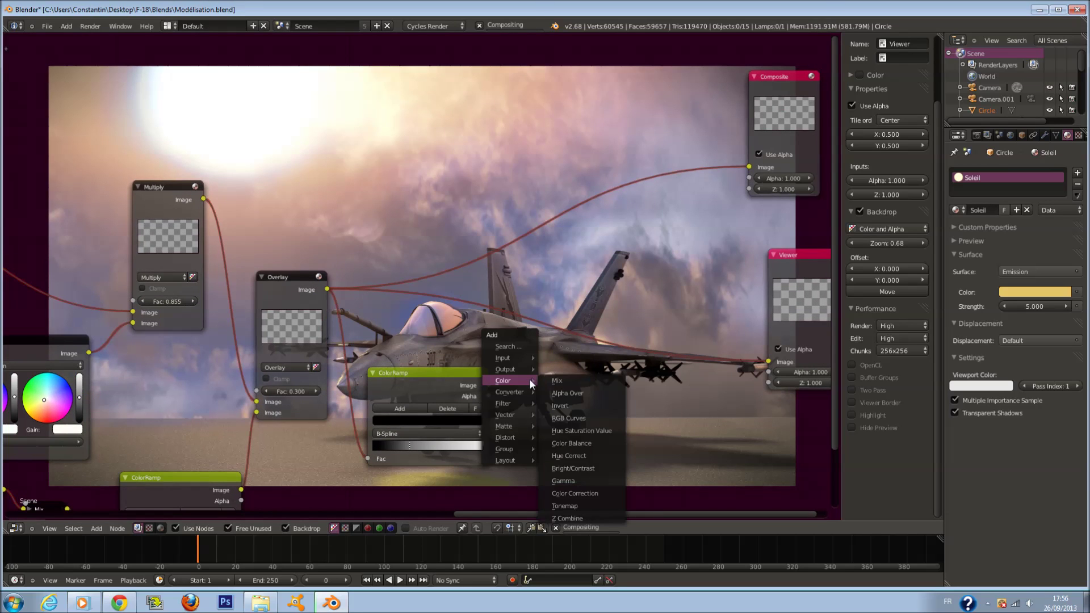
click(568, 379)
click(564, 254)
drag(488, 385, 576, 386)
drag(619, 290, 752, 162)
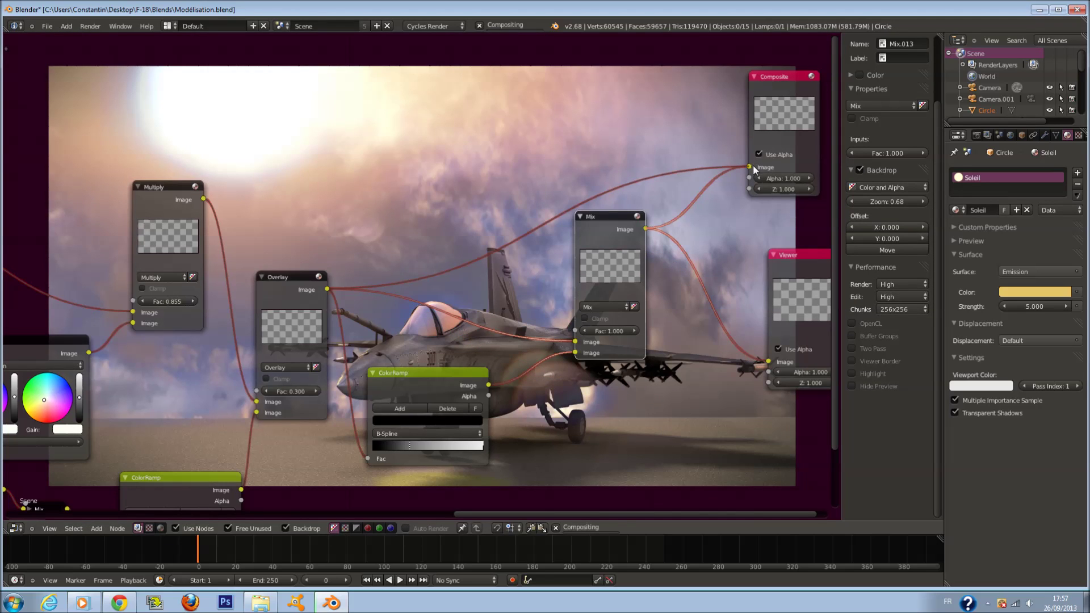
scroll(655, 309, down, 2)
scroll(513, 370, up, 1)
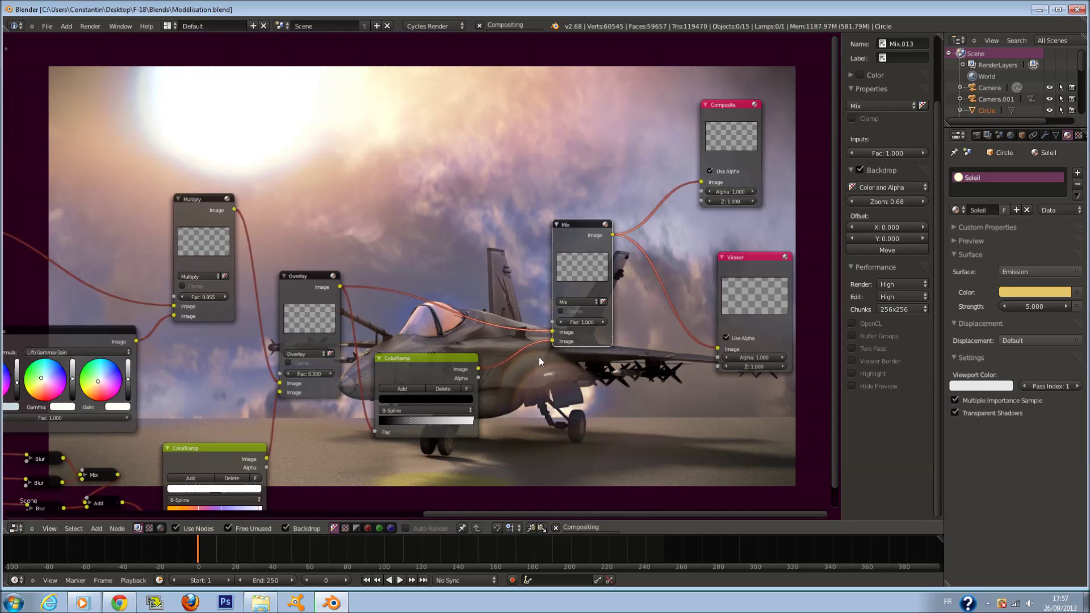
Step: Change the blend type of the Mix node feeding the Composite and Viewer nodes to Screen
scroll(562, 356, up, 1)
middle_drag(579, 356, 536, 418)
scroll(599, 335, up, 2)
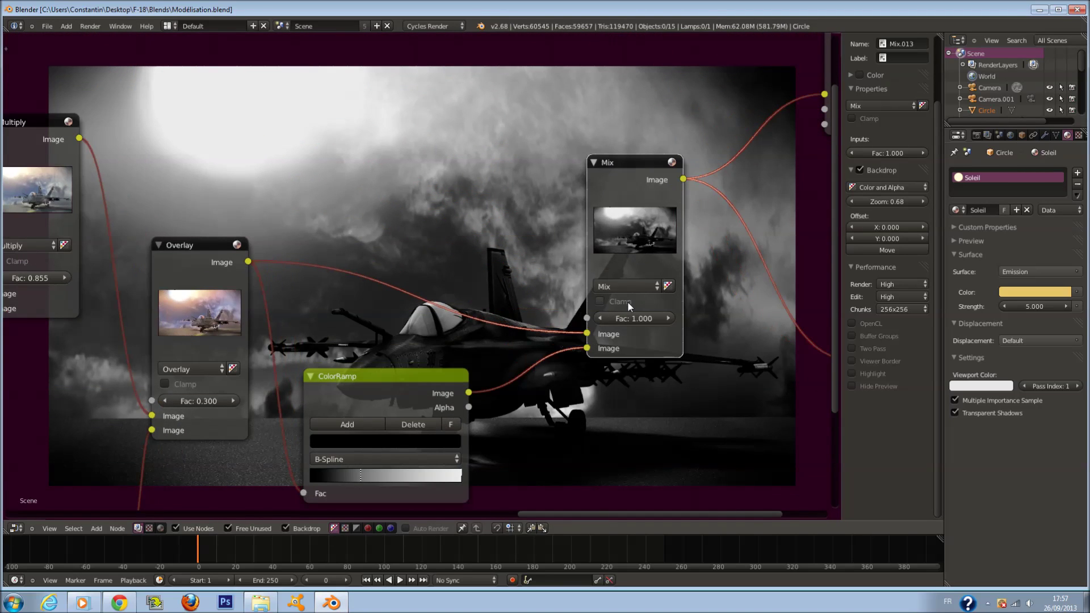
scroll(597, 399, down, 1)
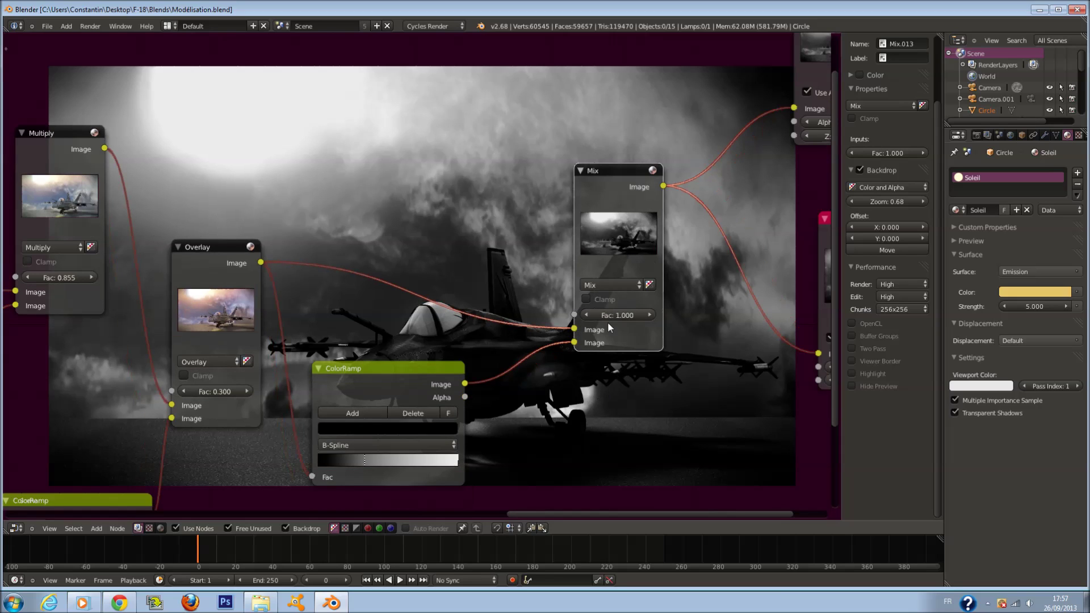
click(603, 285)
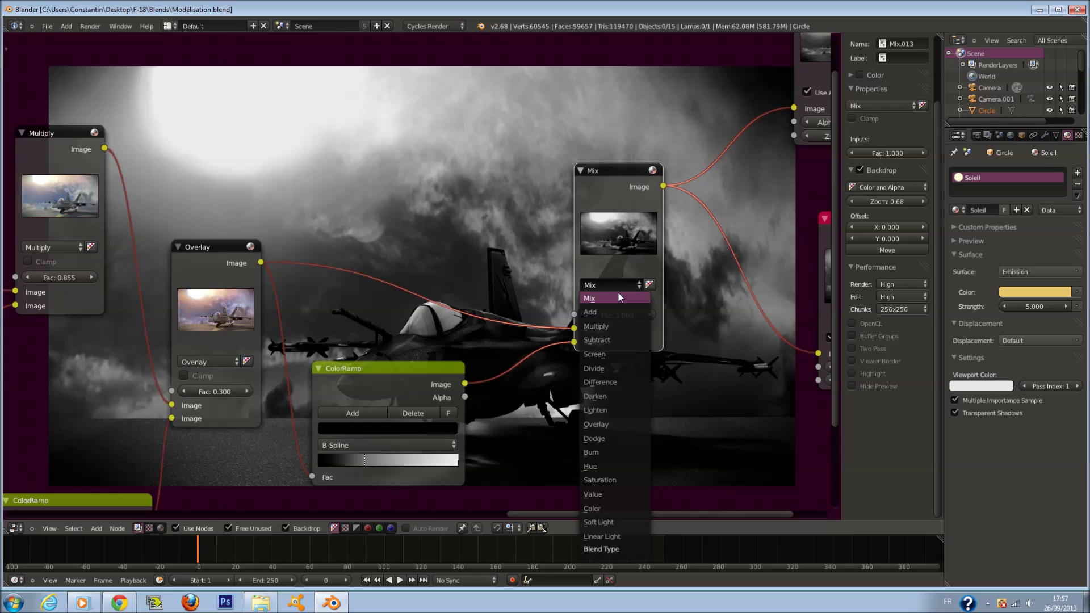
click(629, 357)
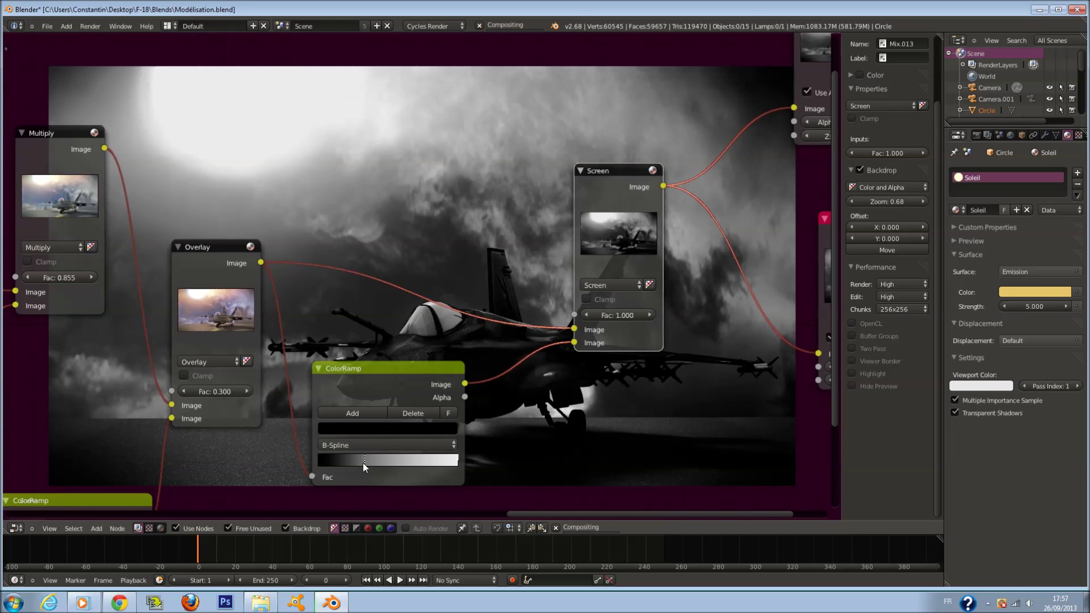
Step: Recolour the black stop of the ColorRamp feeding the Screen node to dark blue and save the file
click(378, 429)
drag(426, 311, 414, 252)
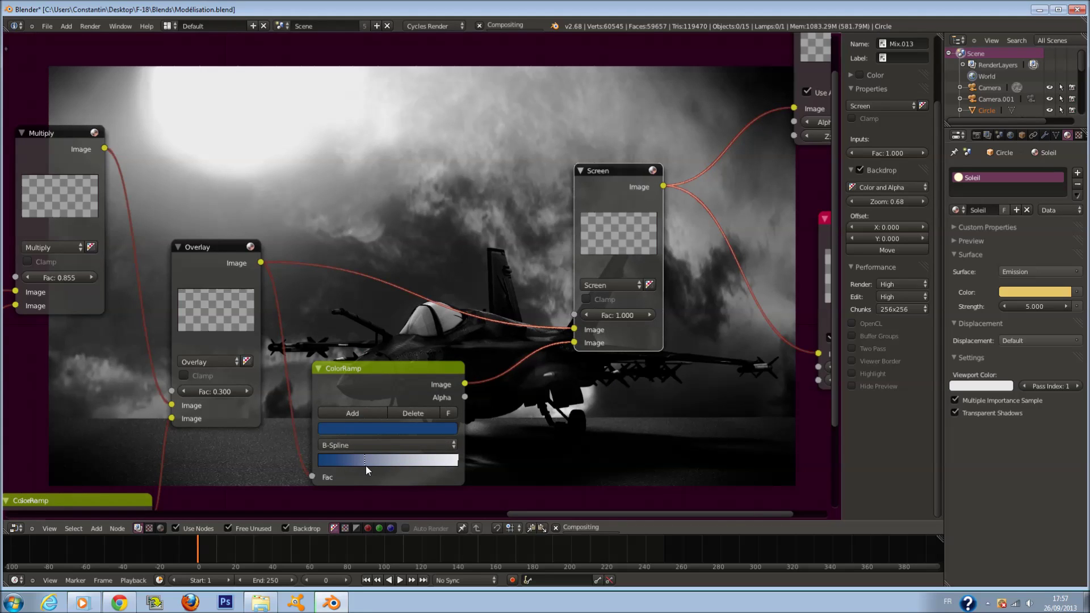
middle_drag(586, 421, 427, 347)
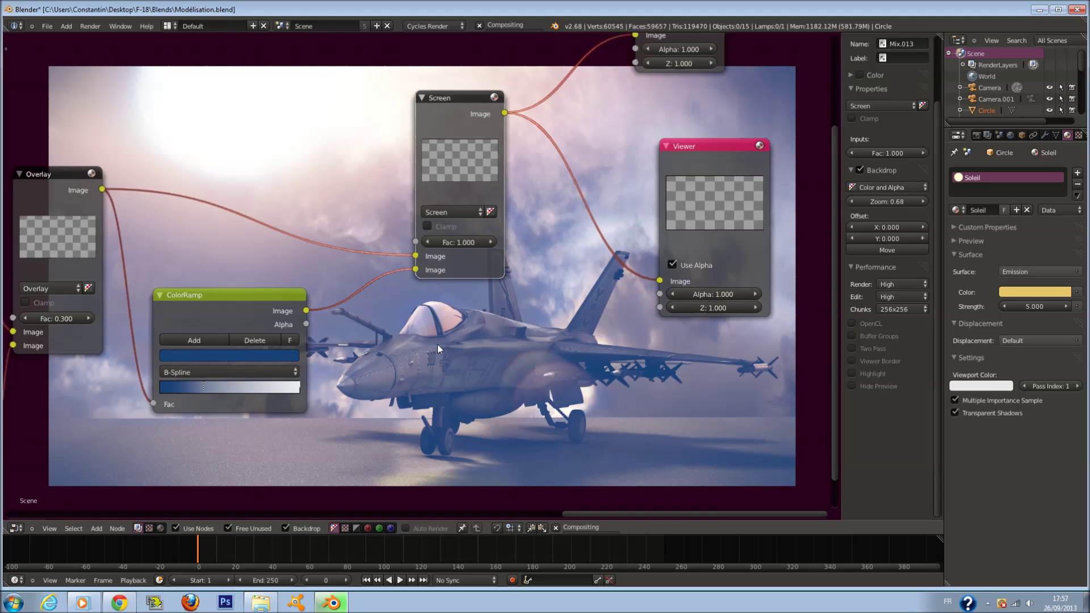
middle_drag(438, 346, 316, 222)
key(ctrl+s)
click(336, 223)
Step: Move the Viewer and Composite nodes farther away from the Screen node and save the file
scroll(469, 199, down, 3)
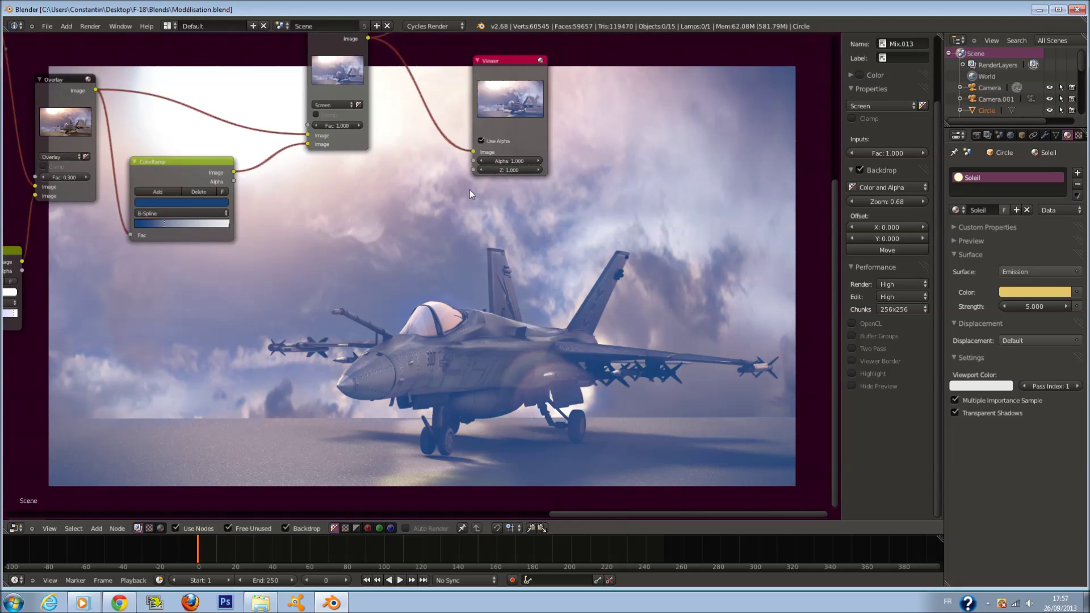
middle_drag(470, 200, 384, 359)
drag(443, 262, 601, 279)
drag(409, 96, 599, 148)
middle_drag(186, 368, 441, 393)
key(ctrl+s)
click(448, 393)
Step: Nudge the Overlay node, set the Screen node's factor to 0.5, and save the file
scroll(448, 392, up, 3)
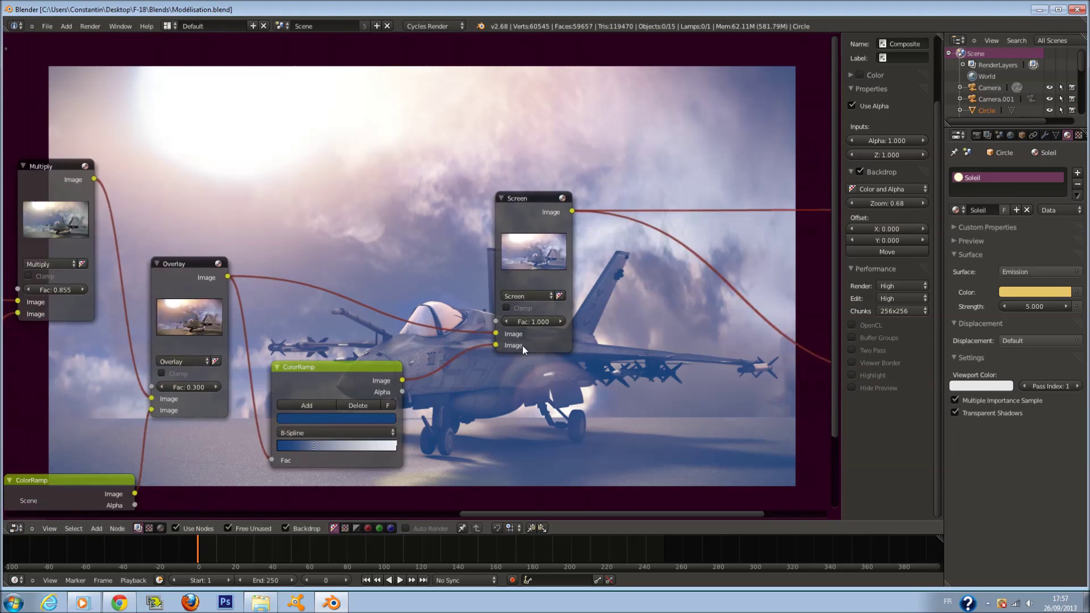
middle_drag(403, 319, 619, 275)
drag(383, 209, 379, 183)
middle_drag(555, 257, 278, 197)
scroll(278, 196, up, 2)
scroll(525, 200, up, 1)
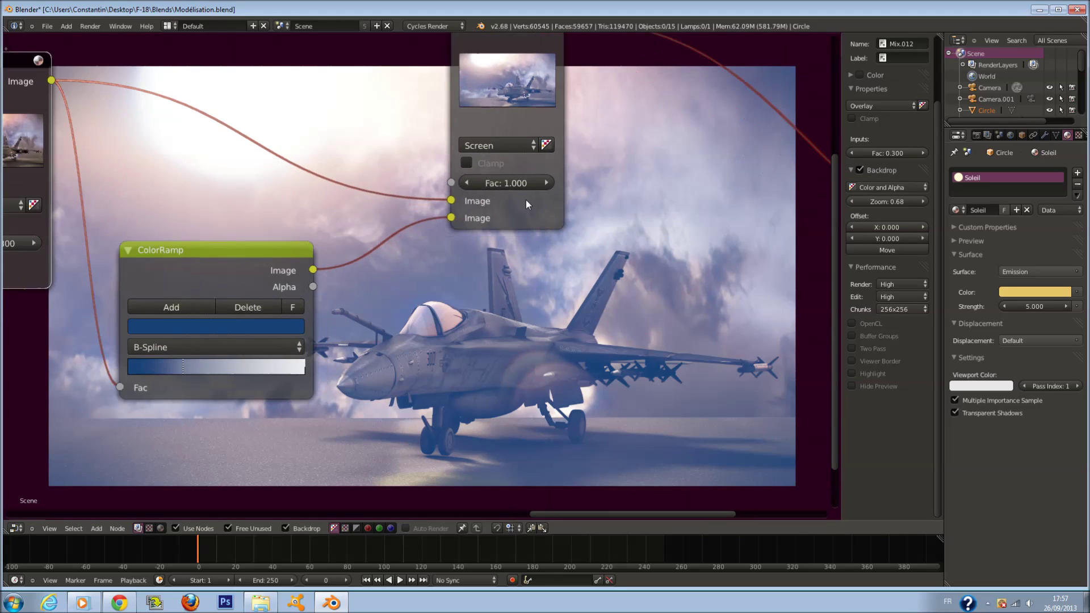
drag(485, 184, 476, 184)
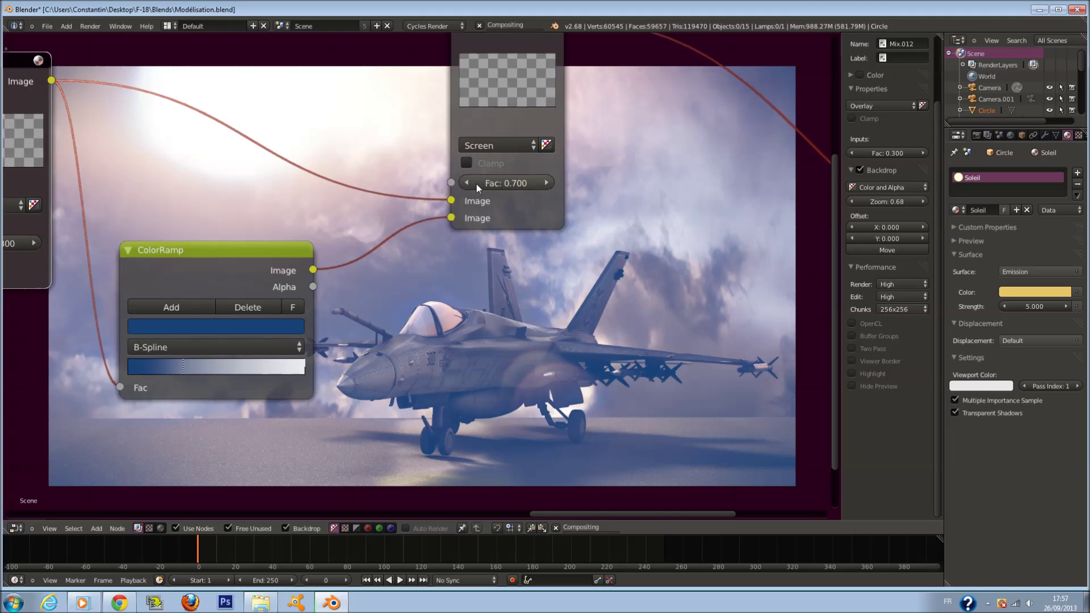
scroll(563, 278, down, 5)
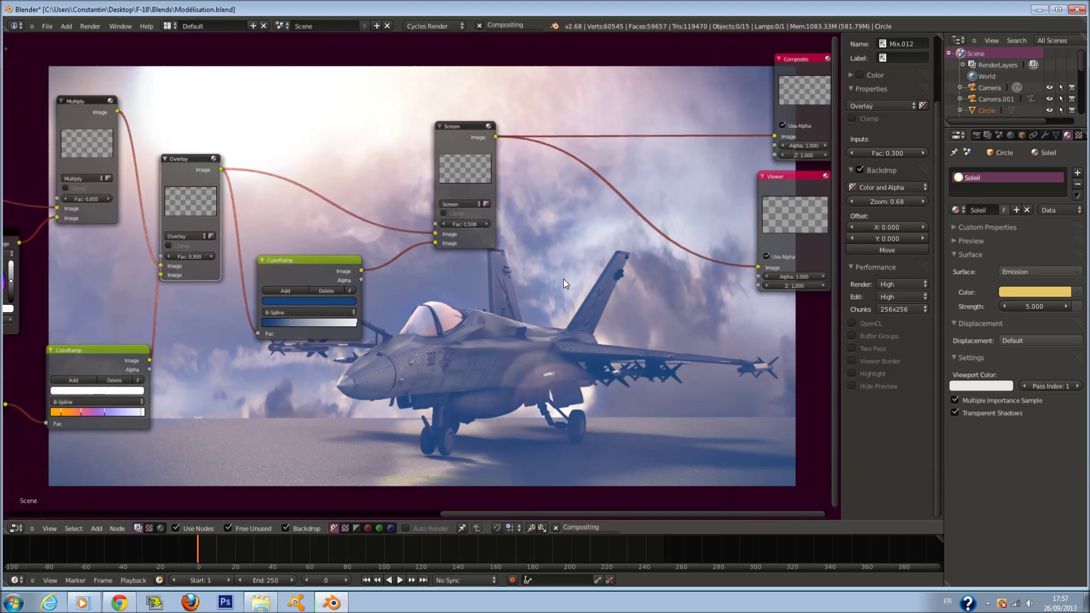
scroll(499, 293, down, 1)
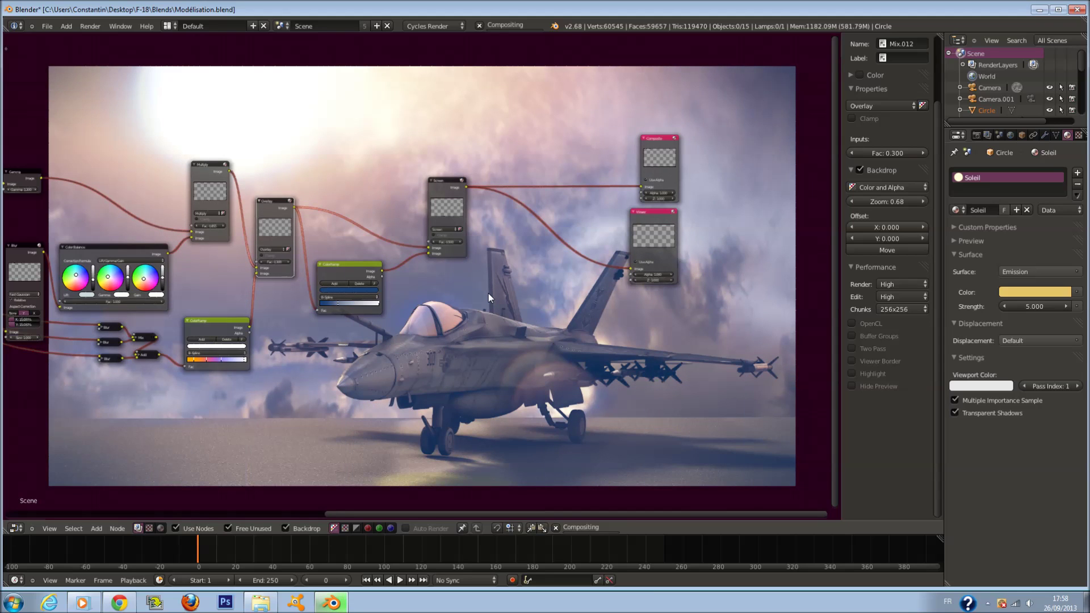
scroll(488, 292, up, 3)
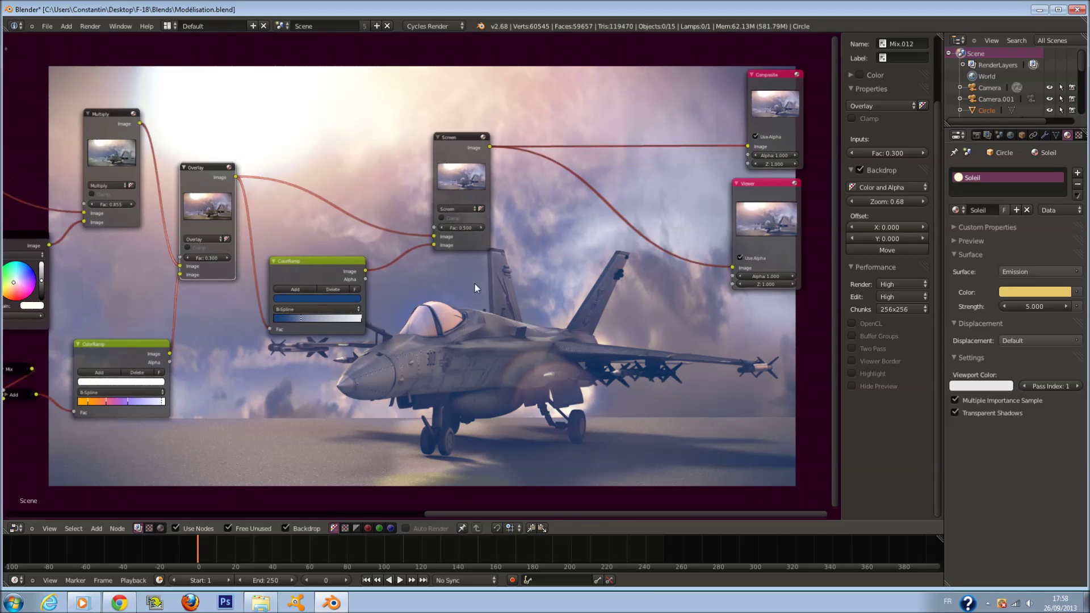
key(ctrl+s)
click(458, 297)
Step: Spread the Composite and Viewer nodes even farther out and shift the Screen node slightly to free up space between them
scroll(447, 267, up, 2)
middle_drag(414, 236, 255, 266)
scroll(255, 265, down, 2)
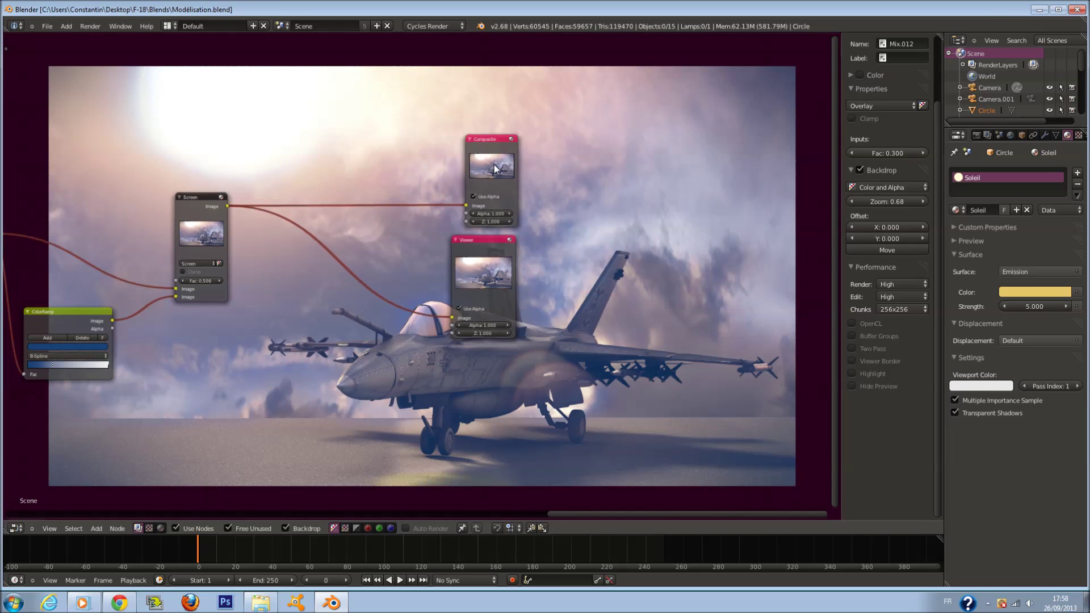
drag(493, 165, 630, 155)
drag(475, 272, 676, 275)
middle_drag(196, 267, 523, 265)
drag(522, 265, 475, 281)
Step: Look over the compositing node tree and the graded jet image behind it
scroll(475, 281, down, 1)
middle_drag(475, 281, 557, 283)
scroll(465, 196, down, 1)
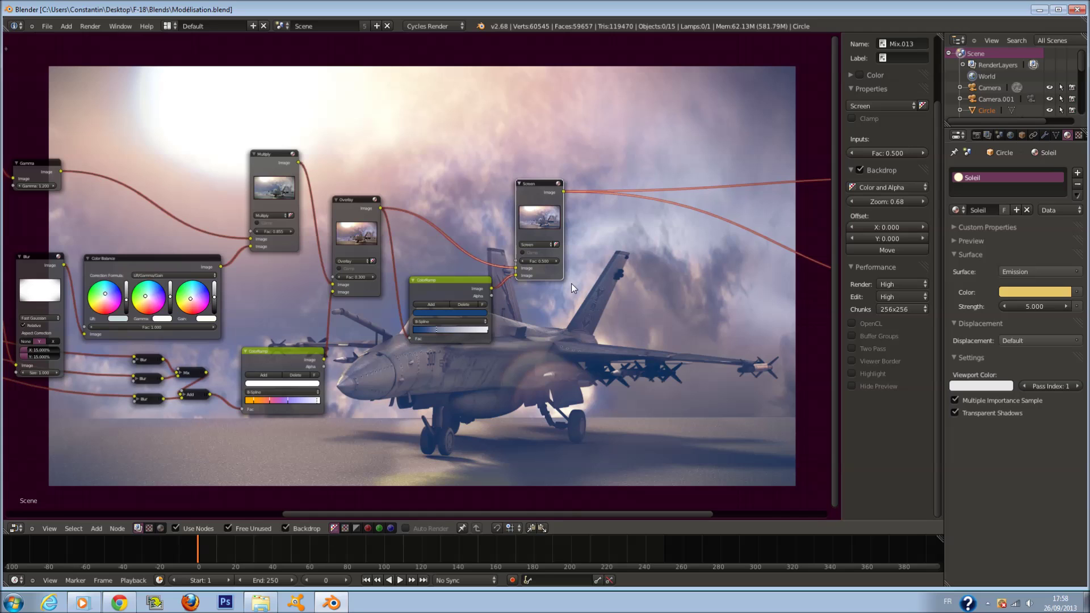
scroll(571, 283, down, 2)
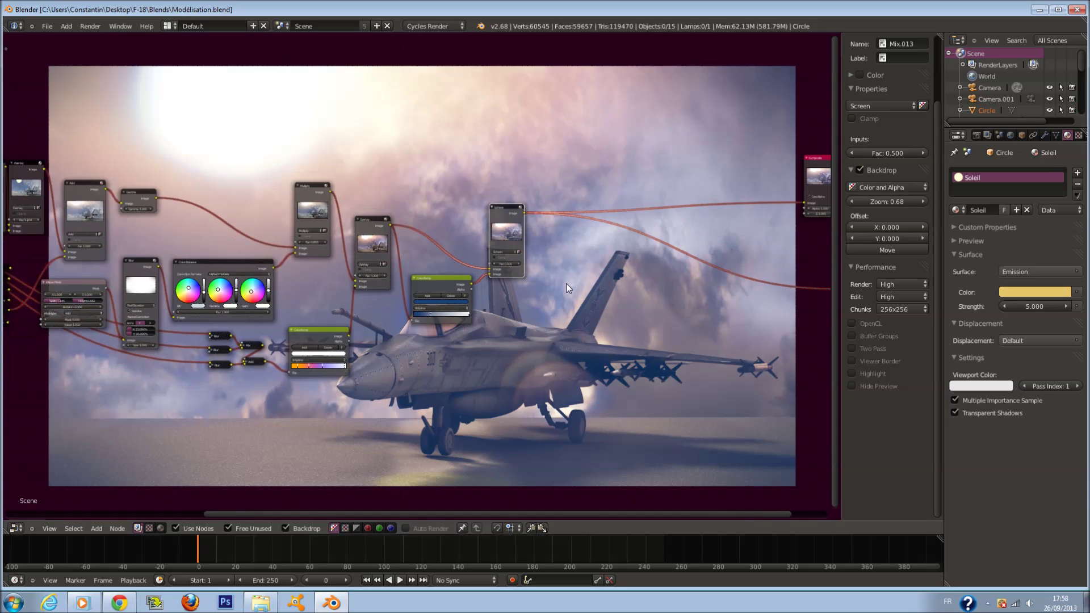
middle_drag(558, 311, 552, 260)
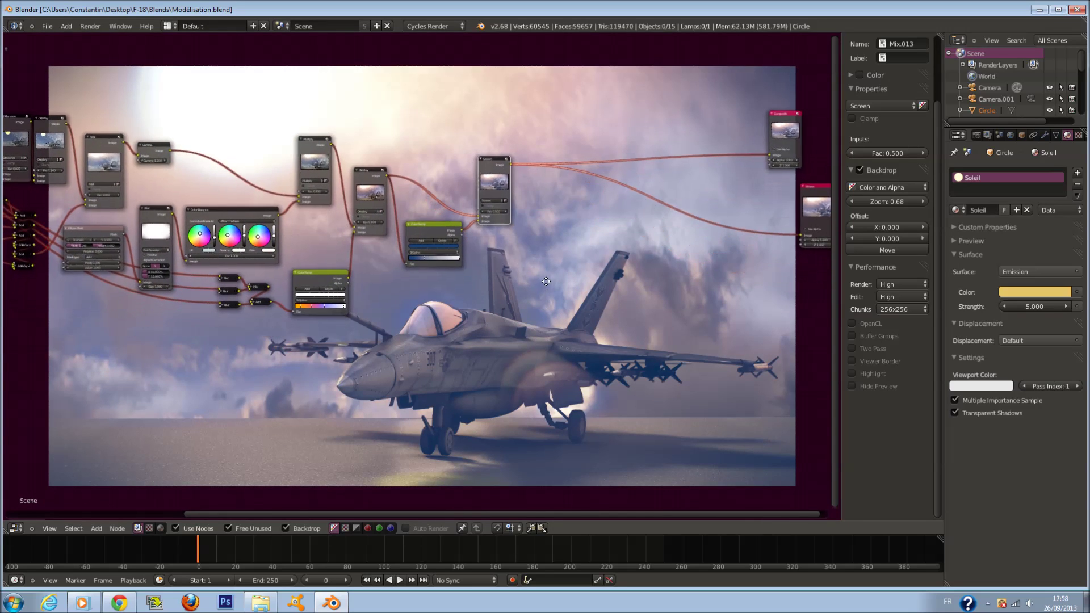
scroll(557, 298, up, 2)
middle_drag(558, 298, 507, 379)
scroll(507, 380, up, 2)
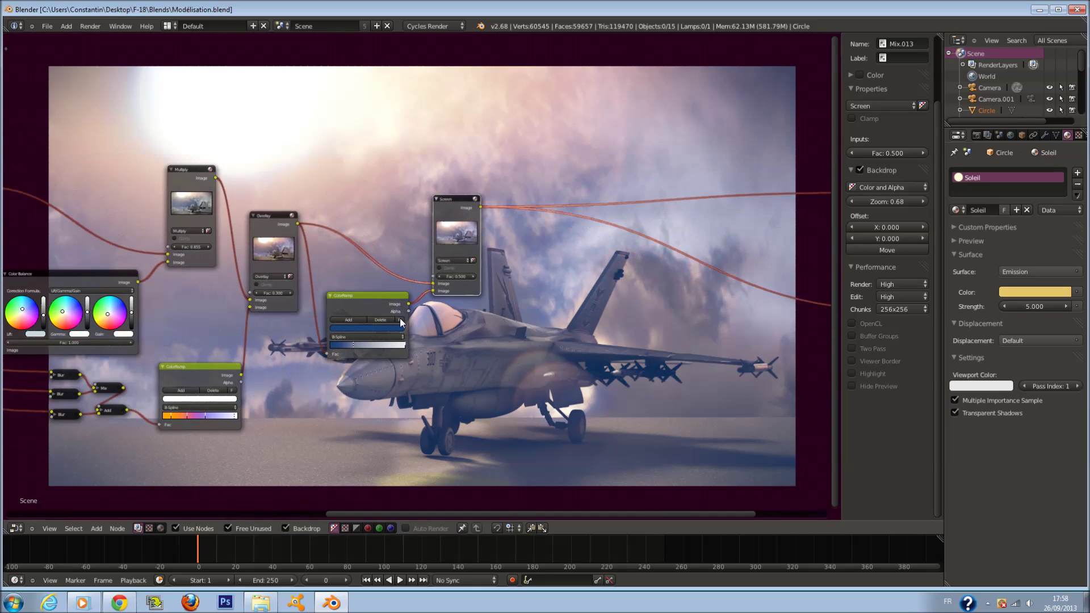
scroll(406, 315, down, 1)
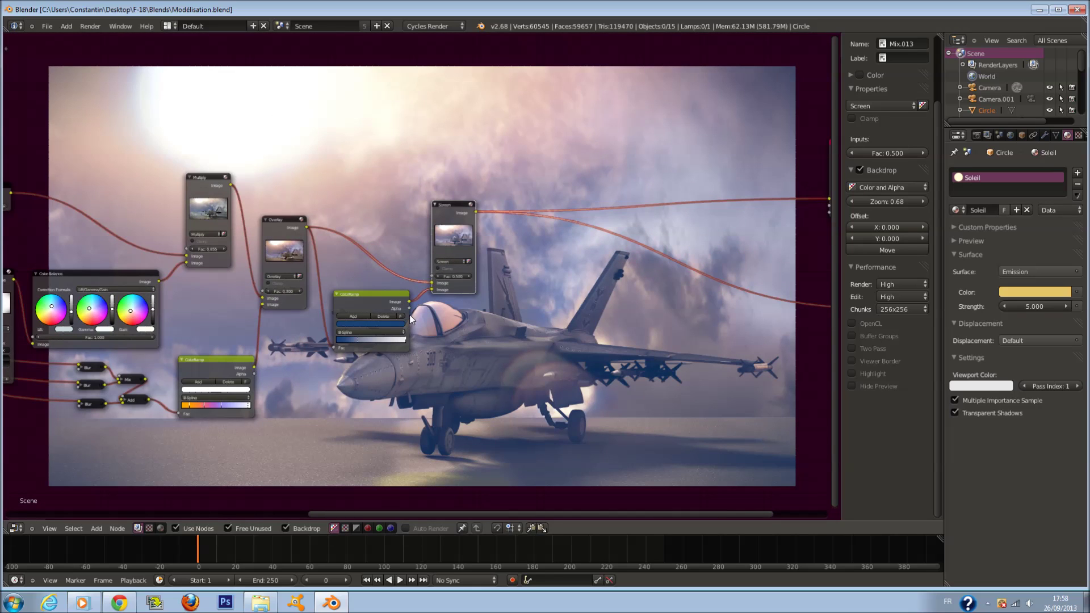
scroll(561, 349, up, 1)
Step: Duplicate the blue ColorRamp node, place the copy below the original, and connect its Image output to the Viewer node
middle_drag(562, 349, 549, 347)
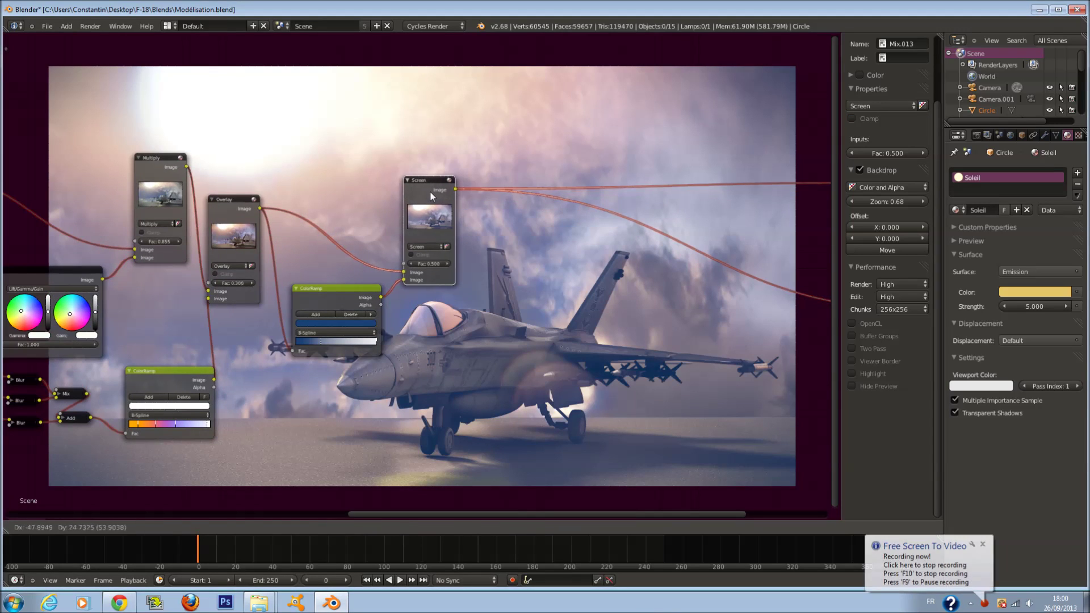
scroll(357, 258, up, 2)
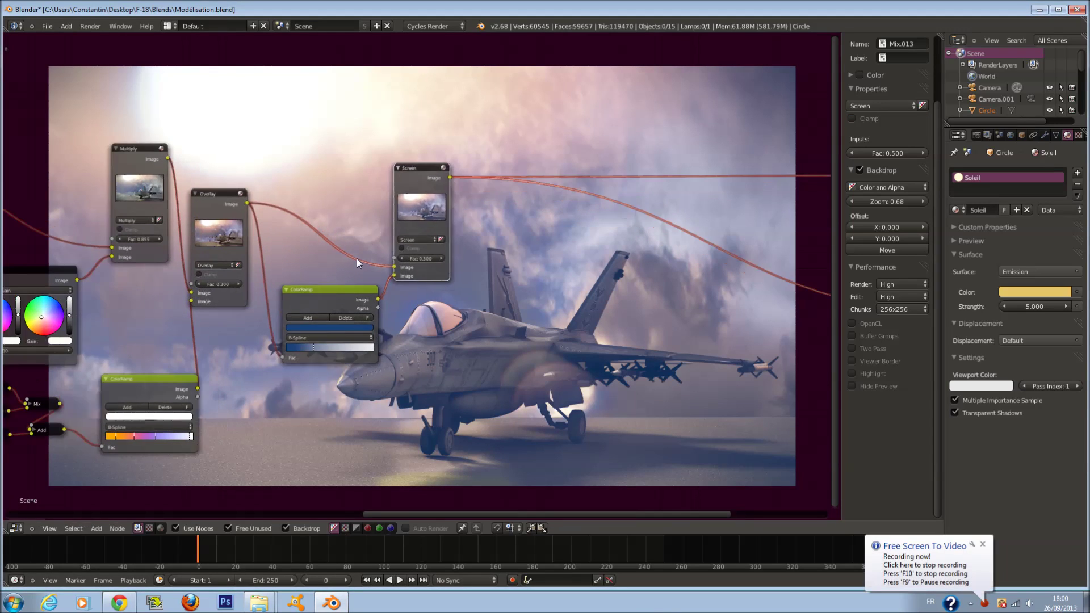
key(shift+d)
click(335, 439)
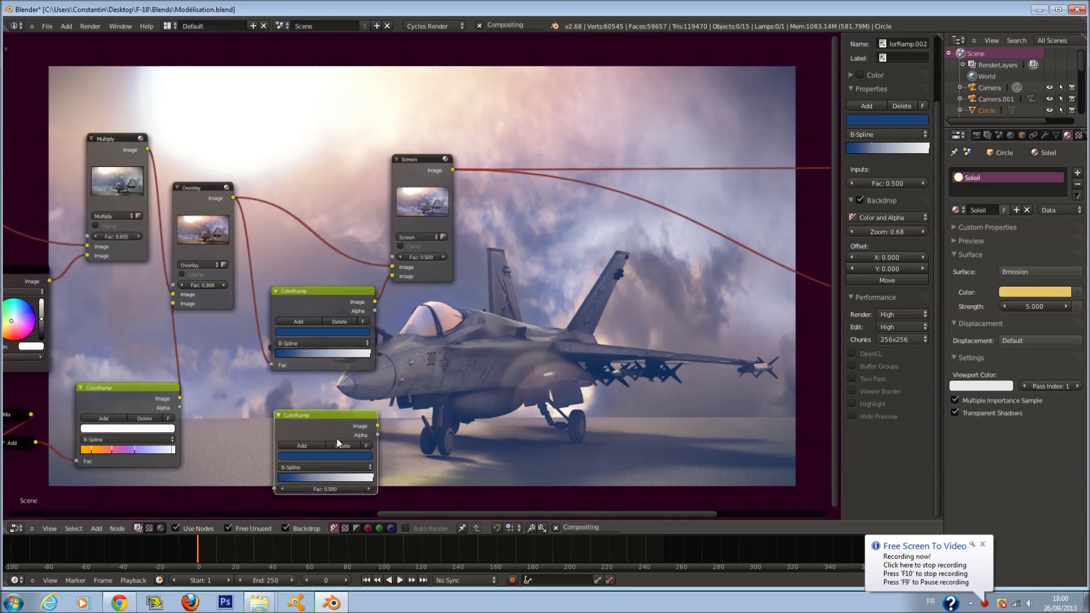
scroll(453, 380, down, 2)
scroll(453, 380, down, 1)
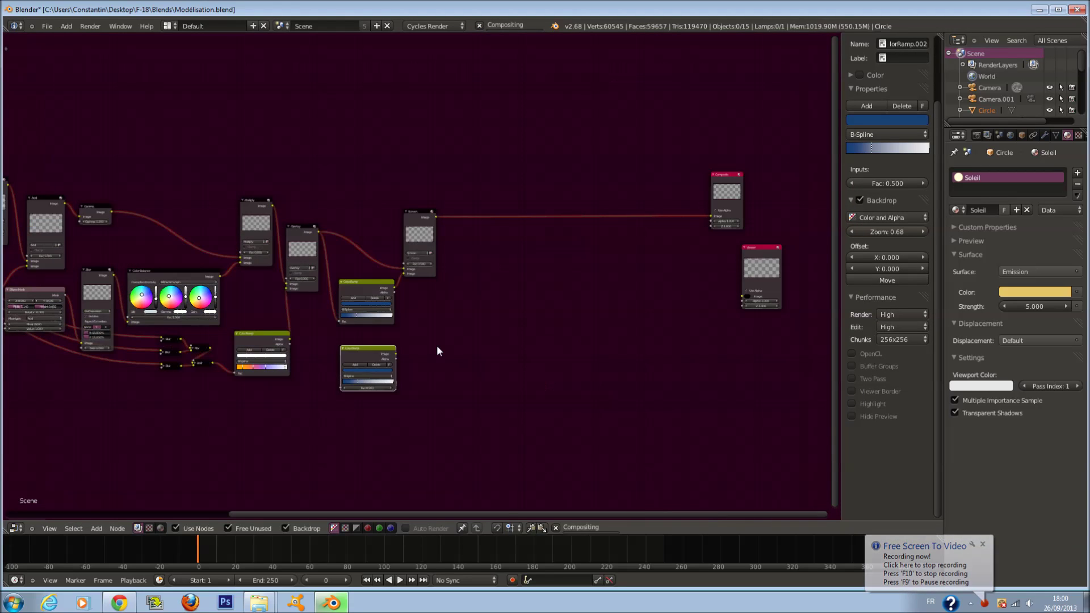
drag(396, 353, 741, 298)
middle_drag(446, 312, 642, 312)
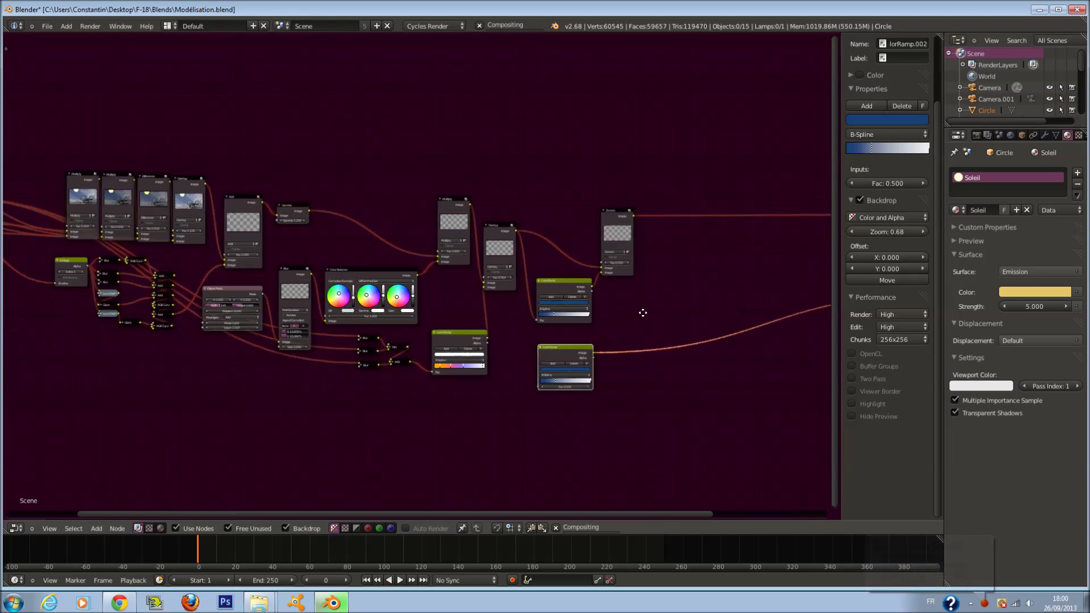
Step: Connect the Image output of the Render Layers node to the Fac input of the duplicated ColorRamp
scroll(642, 312, down, 7)
scroll(86, 222, up, 1)
drag(100, 218, 504, 349)
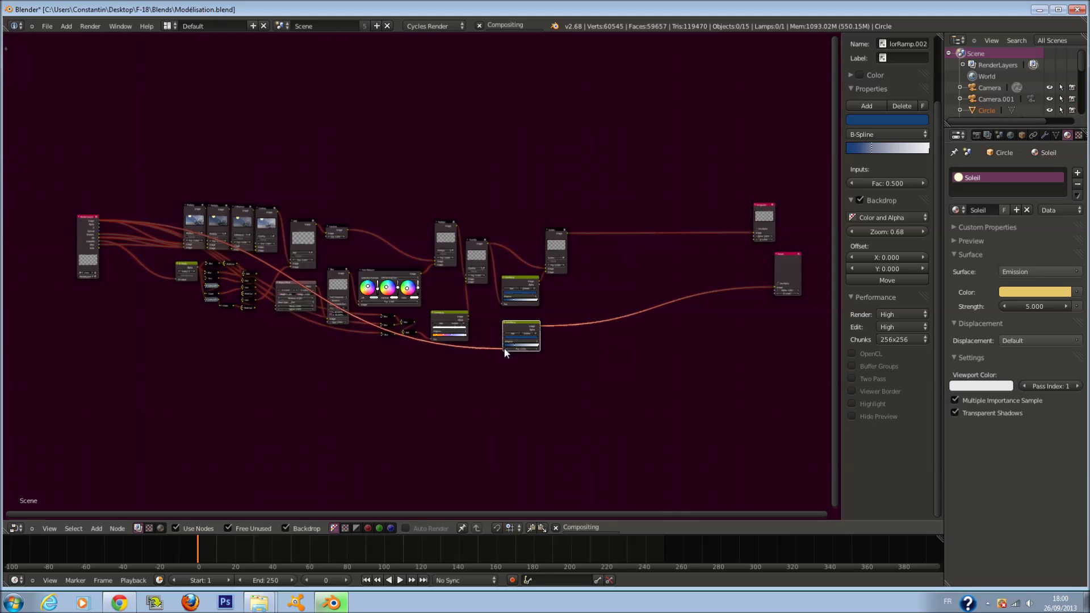
scroll(632, 333, up, 4)
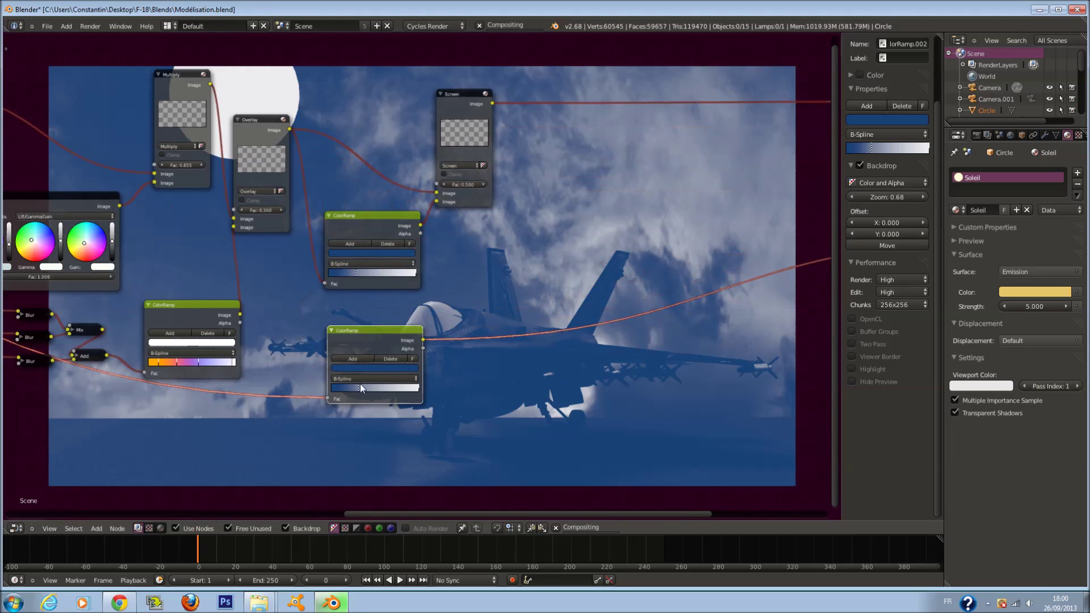
Step: Move the duplicated ColorRamp's blue stop close to the start of the gradient and recolour it black
drag(354, 387, 336, 392)
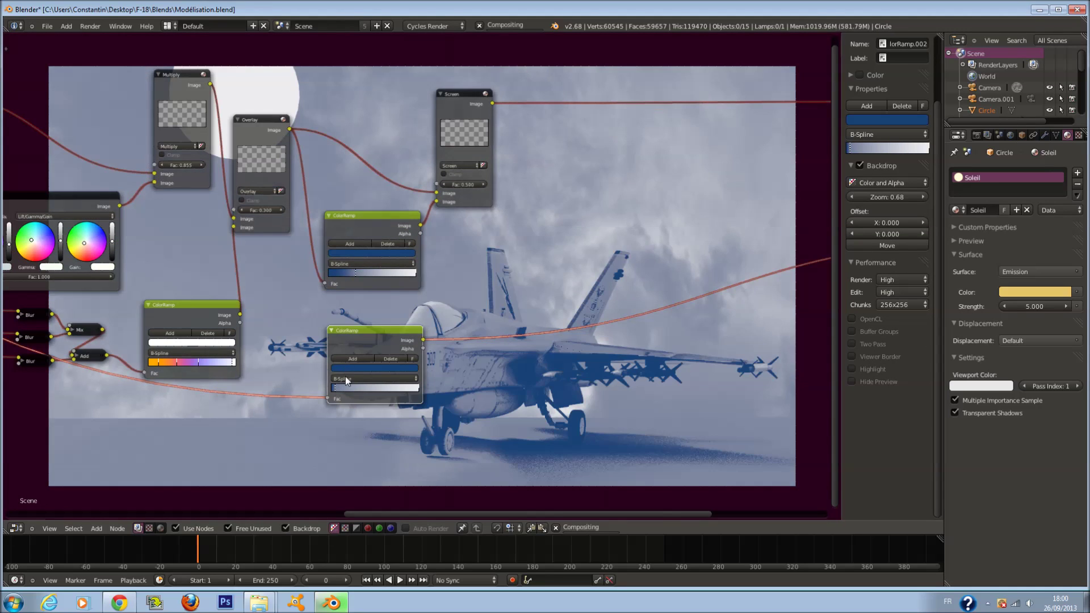
click(346, 368)
drag(399, 302, 400, 316)
key(a)
Step: Add a Blur filter node on the link between the black-and-white ColorRamp and the Viewer
scroll(464, 369, up, 3)
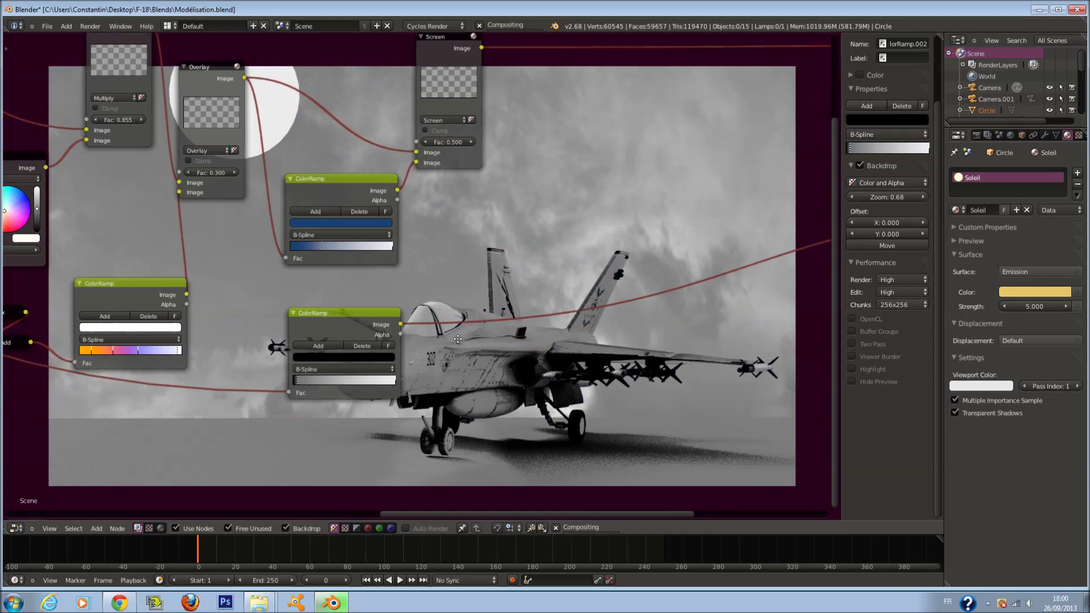
middle_drag(463, 369, 397, 316)
key(shift+a)
mouse_move(413, 360)
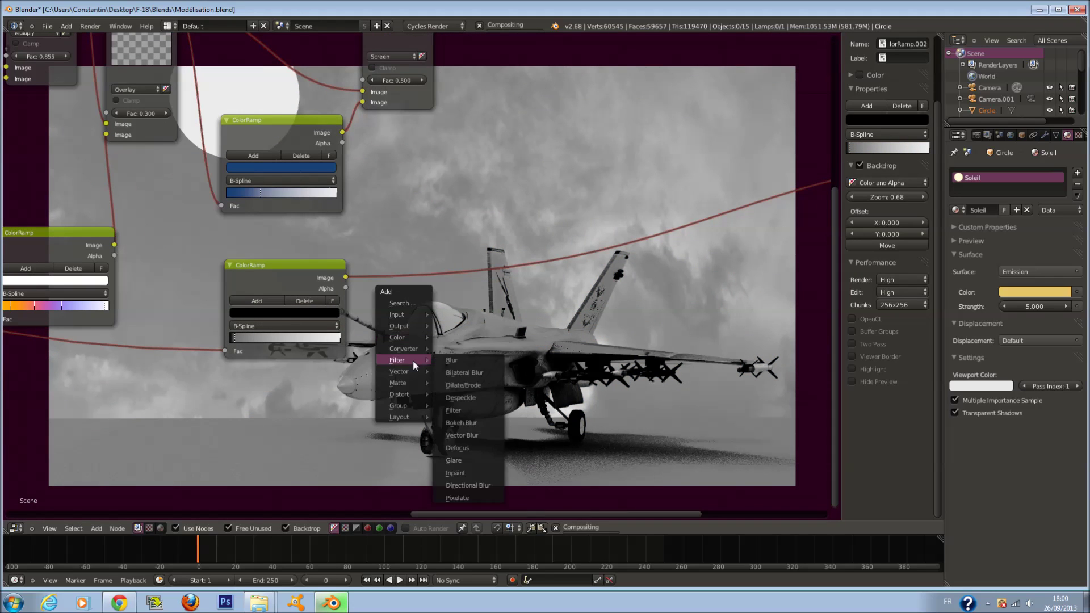
click(449, 361)
click(407, 241)
Step: Set the Blur node's X and Y to 45 and shift the black stop of its ColorRamp slightly toward white
drag(447, 402, 498, 400)
drag(435, 413, 485, 413)
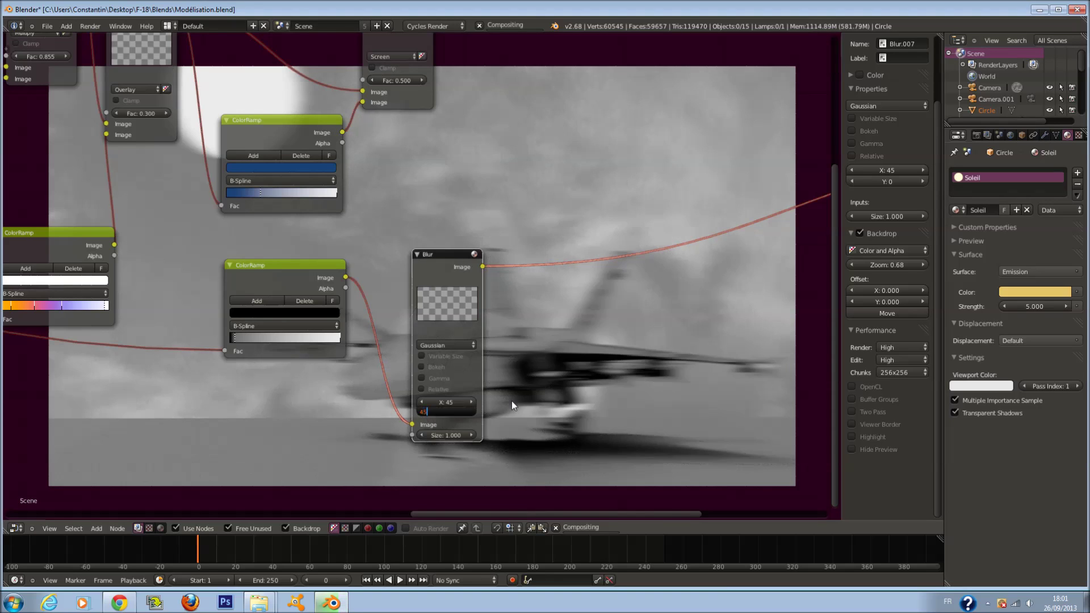
drag(448, 318, 418, 299)
scroll(387, 368, up, 2)
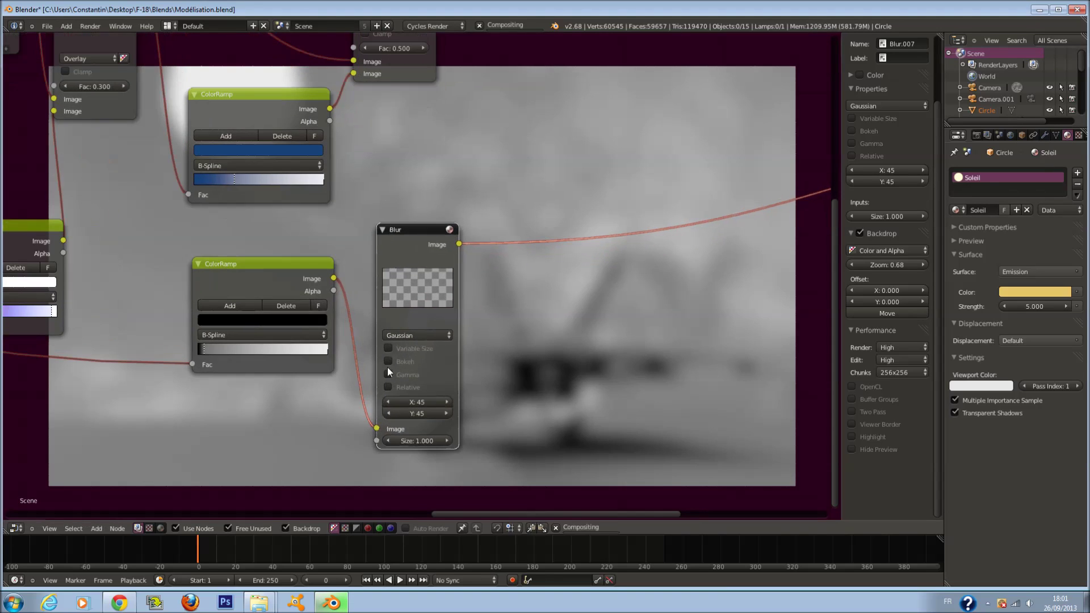
drag(204, 349, 227, 350)
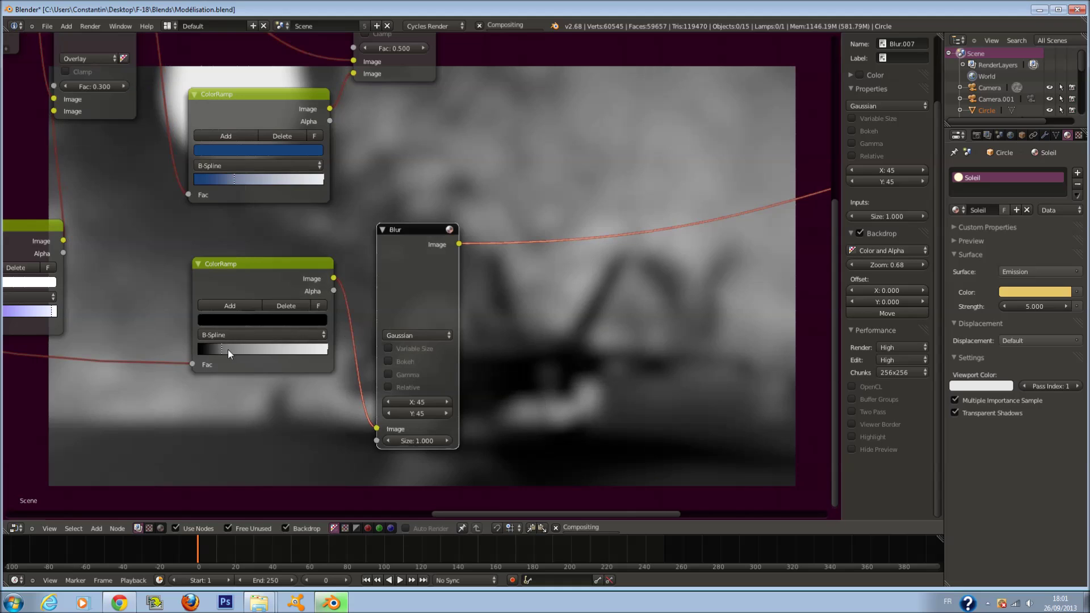
Step: Duplicate the Blur node onto the link to the Viewer and set the copy to Fast Gaussian with Relative enabled
key(shift+d)
click(582, 379)
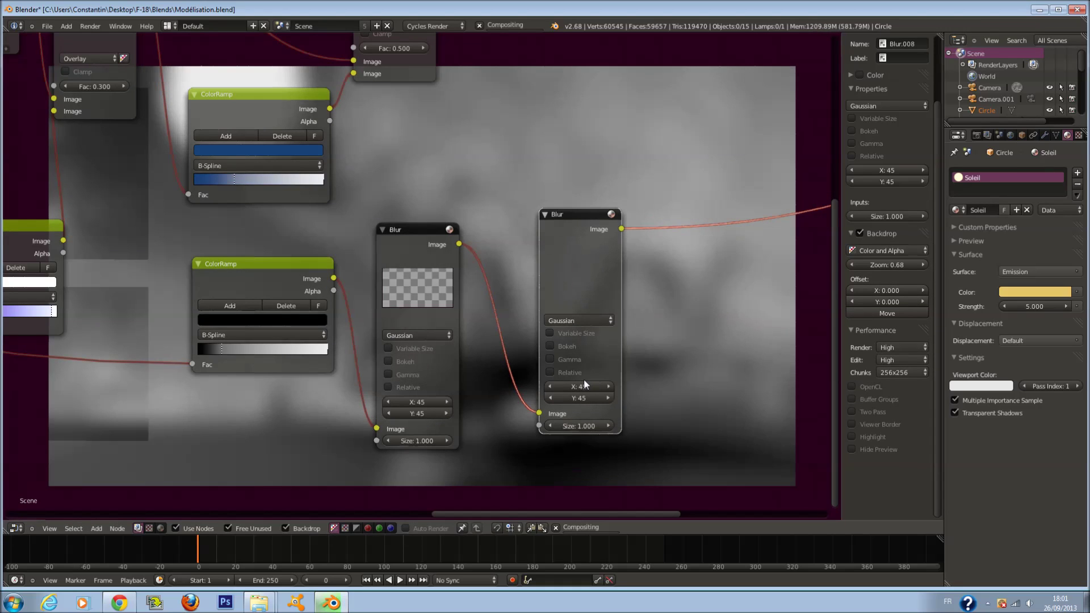
click(582, 321)
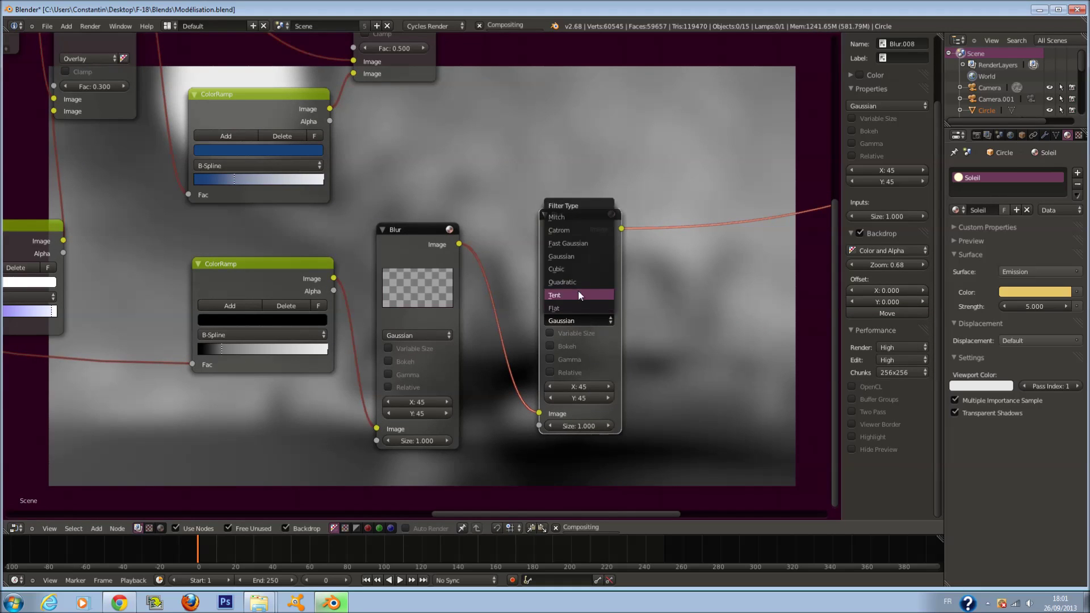
click(576, 244)
click(549, 334)
Step: Set the Fast Gaussian Blur's aspect correction to X and its X size to about 11.9%
click(579, 376)
text(1)
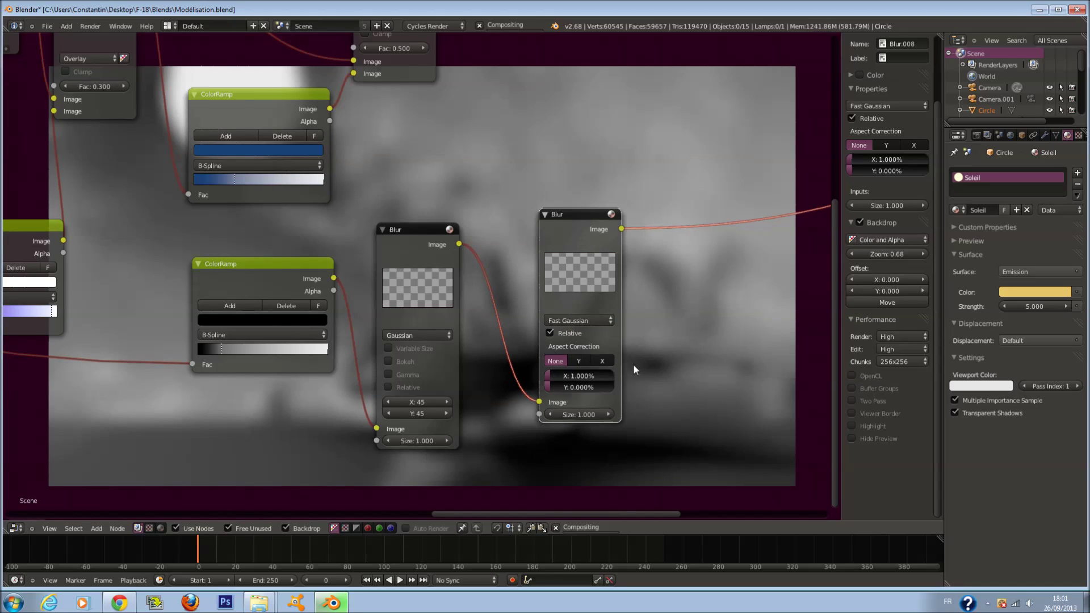
key(Return)
click(602, 362)
mouse_move(570, 373)
mouse_down()
mouse_move(589, 377)
mouse_move(573, 373)
mouse_up()
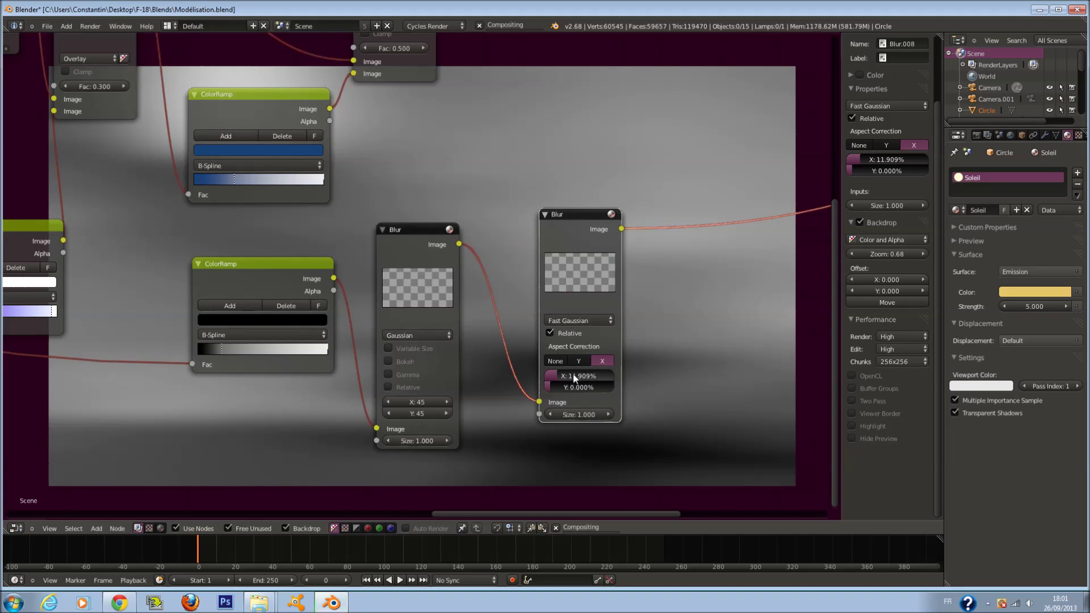
Step: Reorder the two Blur nodes so the ColorRamp feeds the Fast Gaussian Blur, which in turn feeds the Gaussian Blur
drag(376, 429, 410, 308)
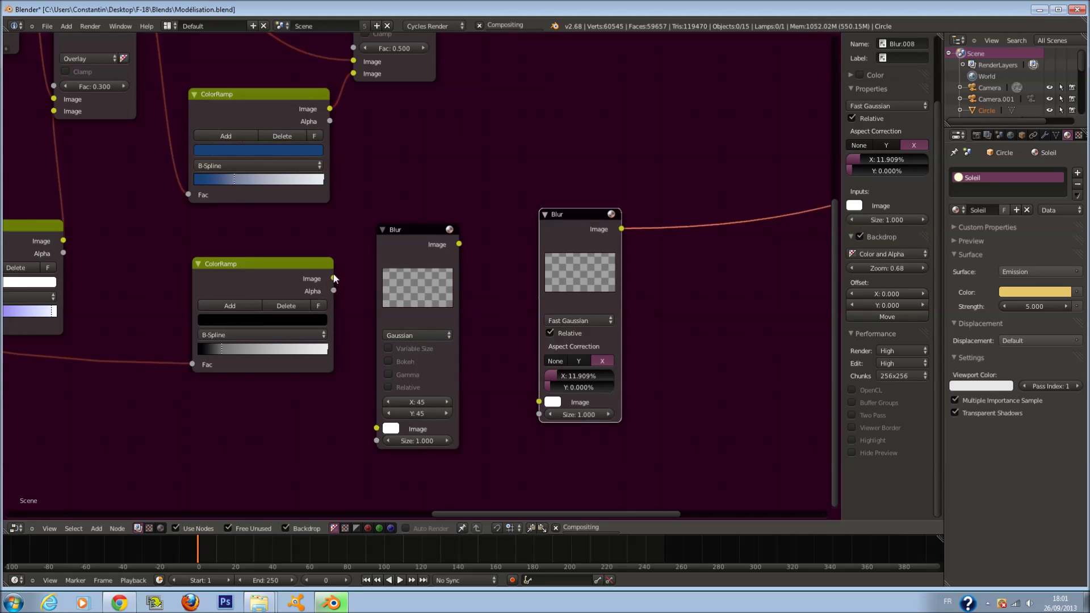
drag(334, 277, 549, 402)
drag(401, 265, 718, 270)
drag(568, 260, 436, 269)
middle_drag(564, 304, 325, 244)
scroll(398, 275, up, 3)
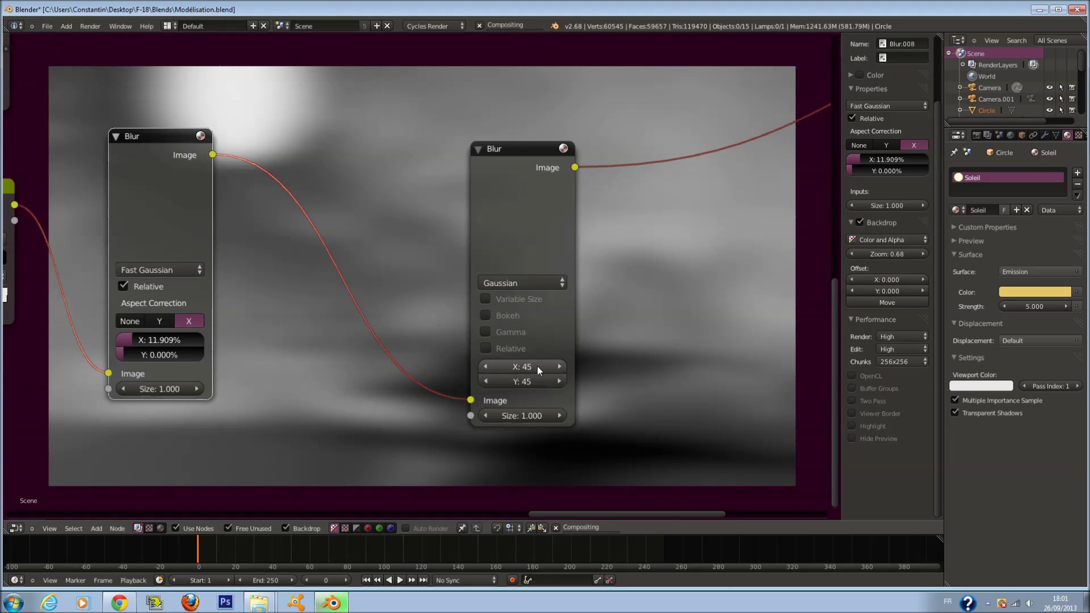
Step: Set the Gaussian Blur's X to 15 and Y to 0, and save the file
click(530, 379)
text(0)
key(Return)
middle_drag(553, 365, 412, 301)
click(391, 312)
text(1)
key(Return)
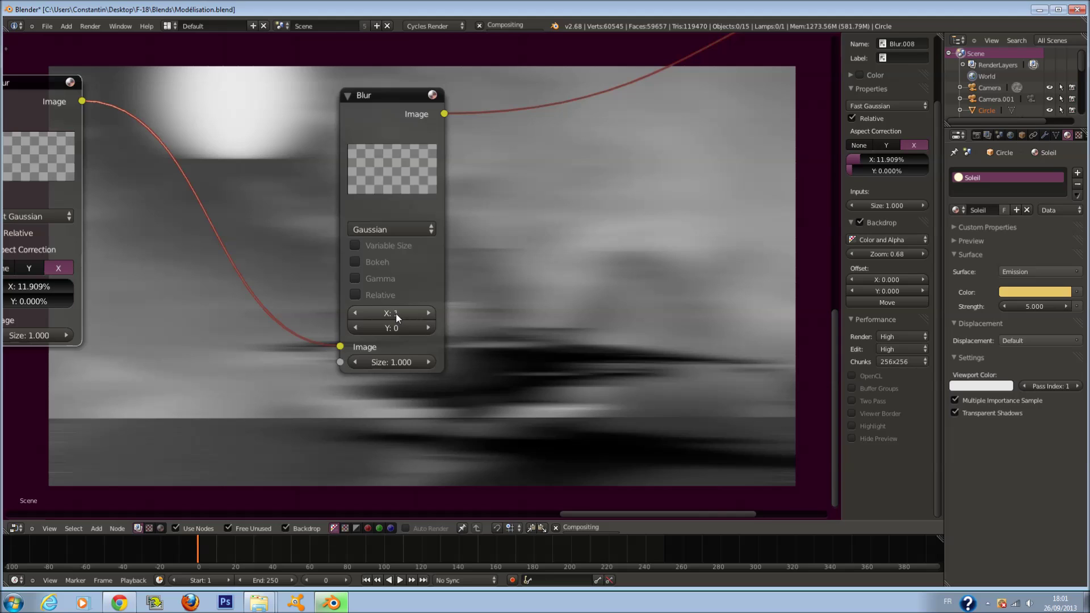
click(397, 313)
text(15)
key(Return)
scroll(662, 237, down, 3)
key(ctrl+s)
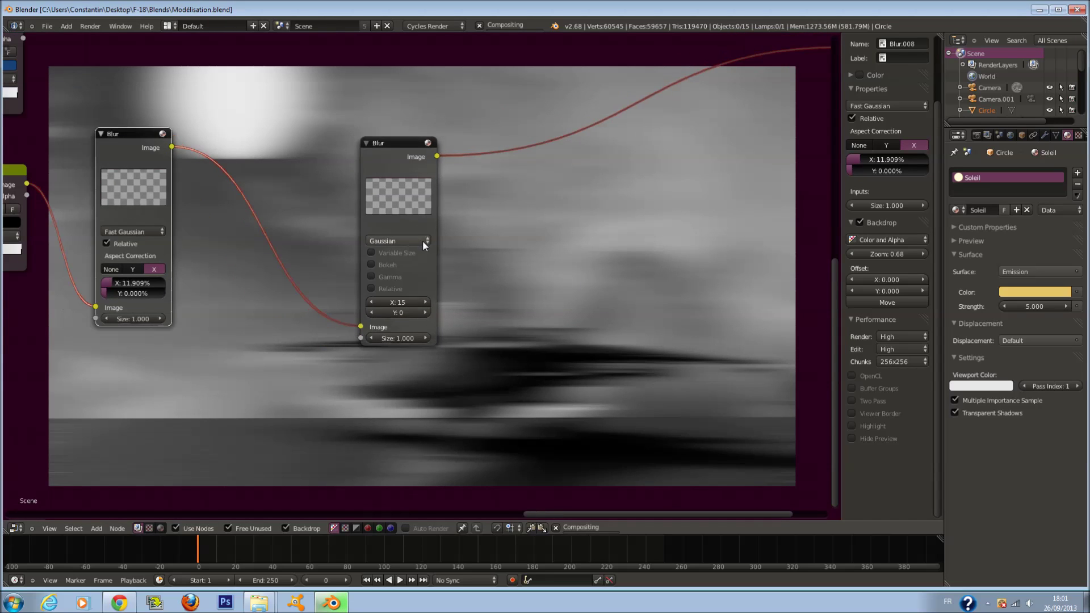
Step: Set the Gaussian Blur's Y to 15 and the Fast Gaussian Blur's Y to 2%, and save the file
scroll(367, 288, up, 1)
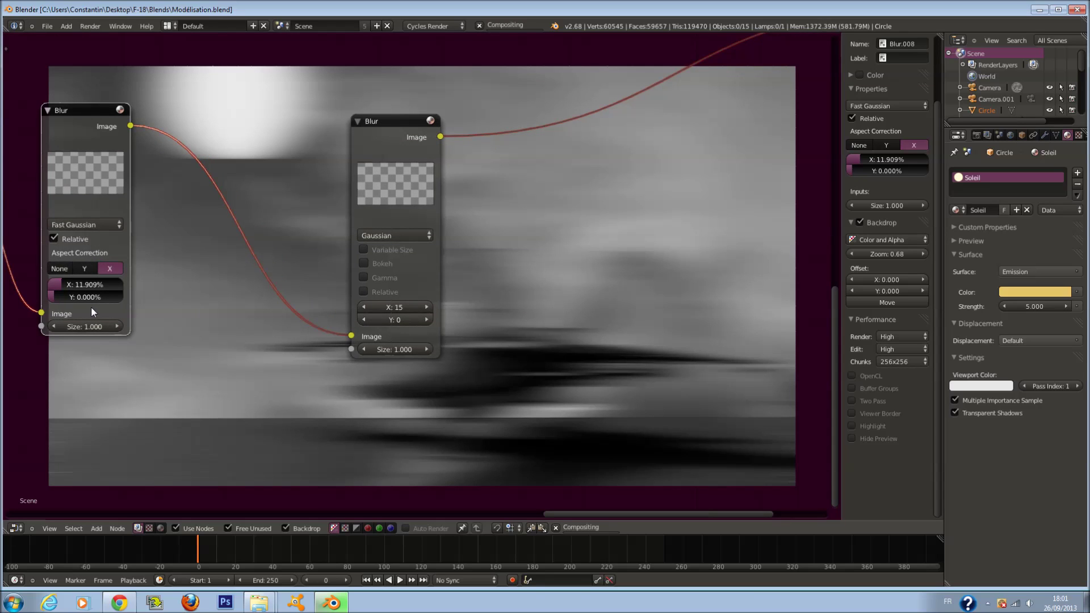
scroll(92, 312, down, 1)
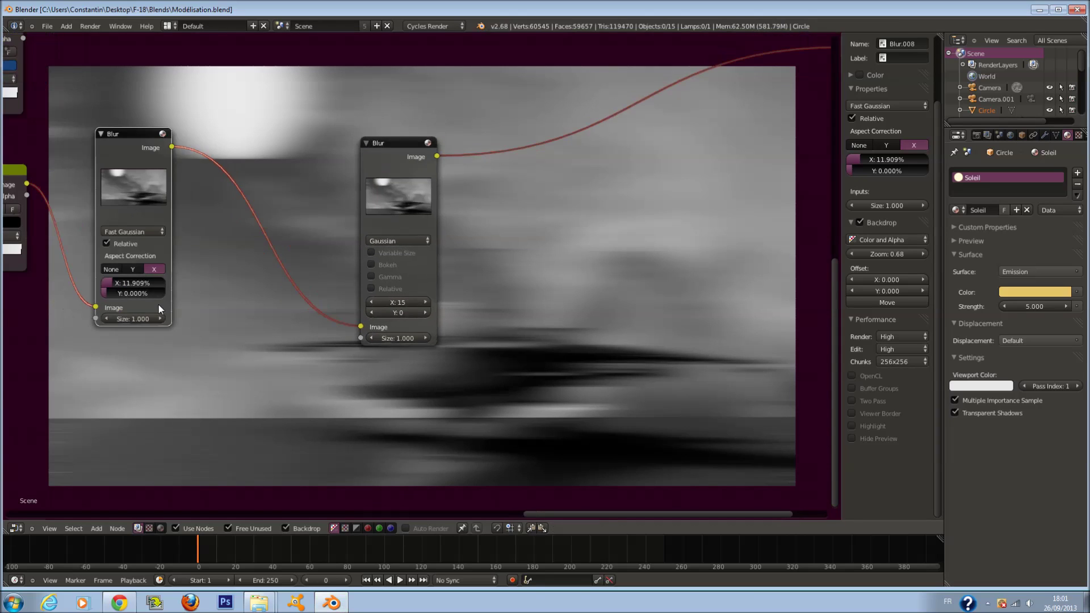
scroll(374, 315, up, 1)
click(375, 316)
text(15)
key(Return)
click(108, 299)
text(2)
key(Return)
key(ctrl+s)
Step: Tidy the black-and-white branch by moving its Blur and ColorRamp nodes closer together, and save the file
scroll(573, 276, down, 1)
middle_drag(573, 276, 669, 349)
scroll(496, 285, up, 1)
scroll(494, 272, down, 1)
drag(492, 269, 307, 251)
scroll(359, 195, down, 3)
scroll(363, 322, up, 4)
scroll(372, 312, down, 1)
key(ctrl+s)
ctrl+scroll(397, 280, up, 5)
scroll(426, 310, up, 2)
drag(199, 402, 190, 375)
Step: Duplicate the Screen node onto the Composite link and connect the Gaussian Blur's output to the copy's second Image input
click(315, 183)
key(shift+d)
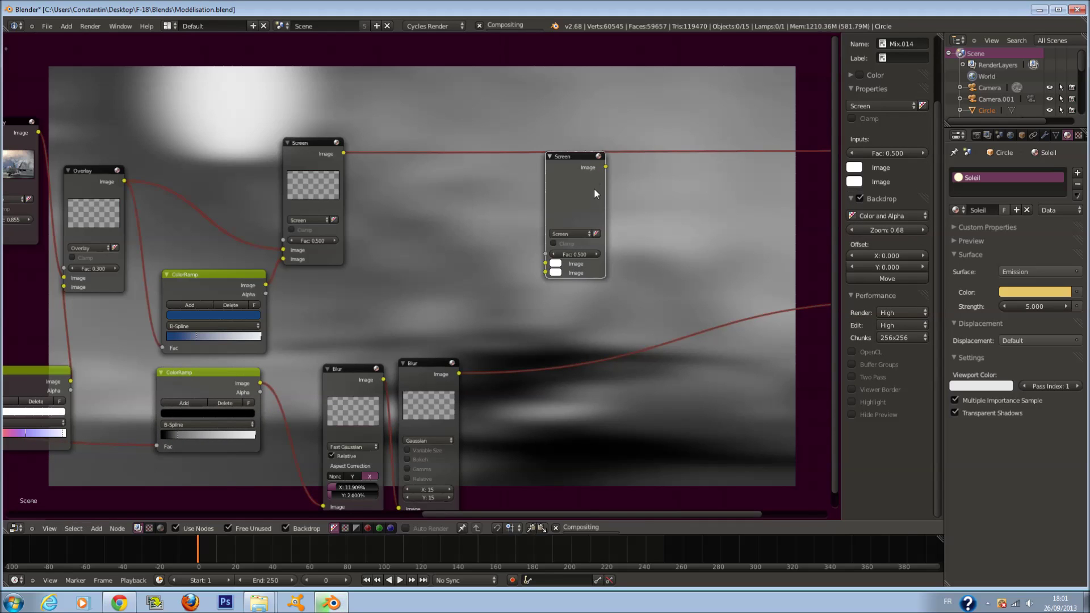
click(593, 188)
drag(458, 373, 546, 262)
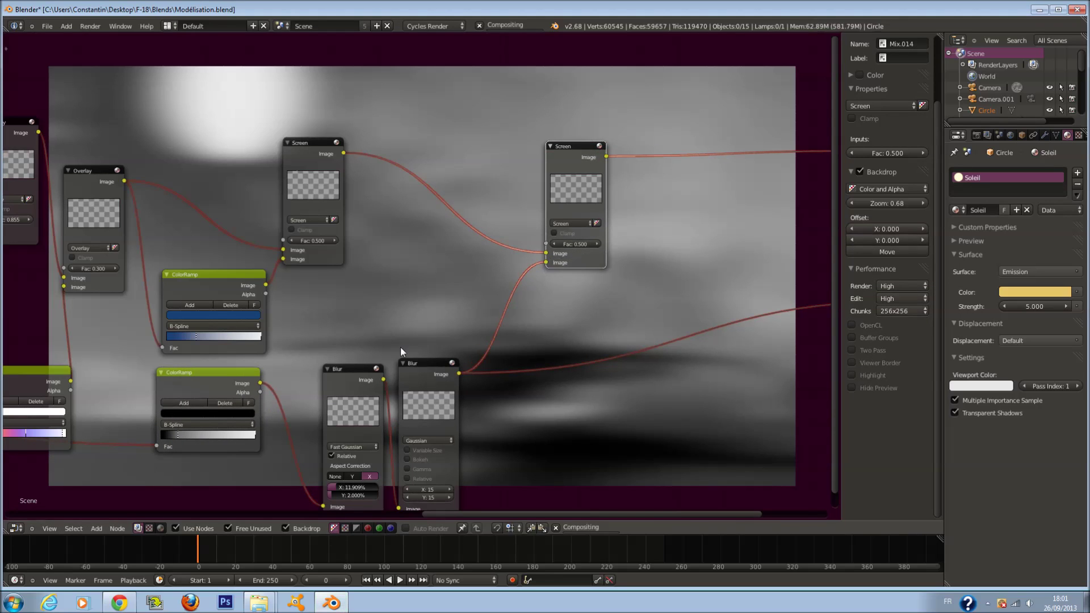
Step: Shift both Blur nodes closer to the ColorRamp and connect the new Screen node's output to the Viewer
drag(347, 373, 306, 375)
drag(413, 391, 380, 387)
scroll(582, 385, down, 2)
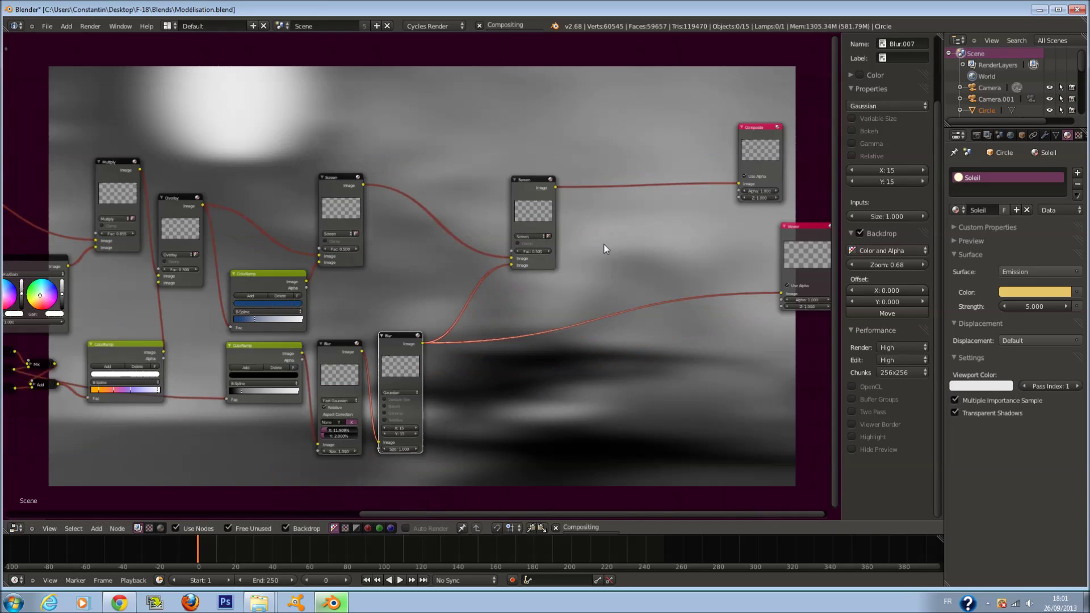
drag(557, 187, 782, 293)
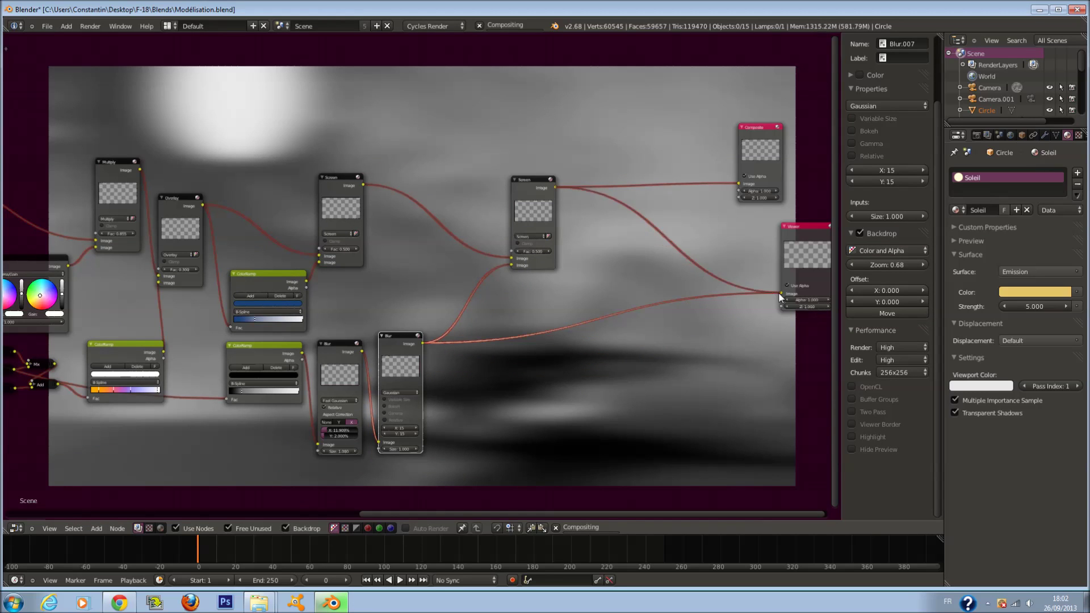
scroll(574, 356, up, 1)
scroll(322, 281, up, 1)
scroll(362, 246, down, 2)
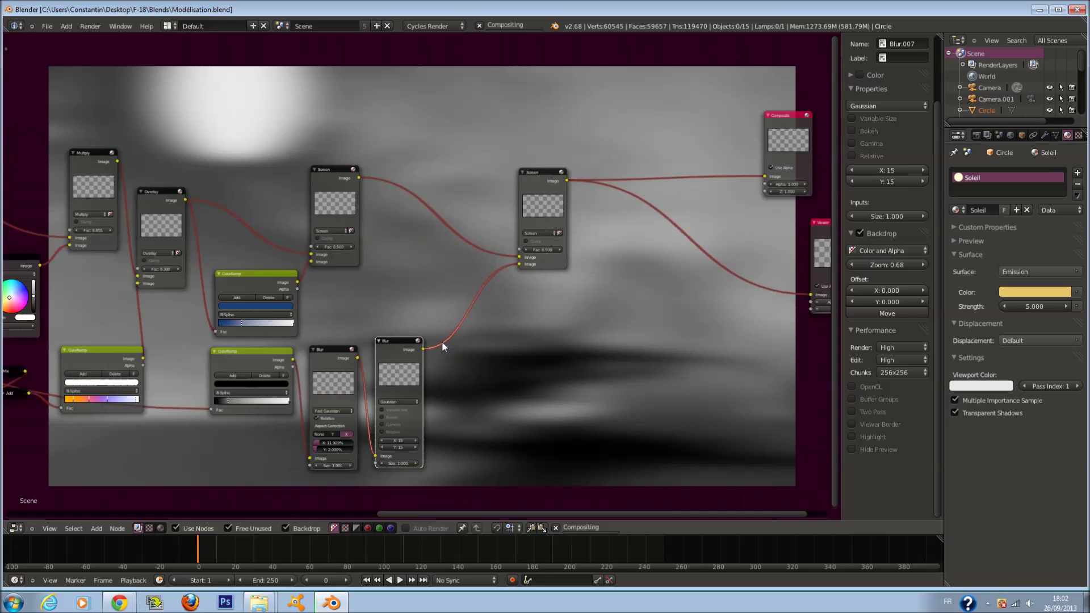
scroll(442, 342, down, 2)
middle_drag(442, 342, 311, 348)
scroll(377, 372, up, 1)
middle_drag(376, 372, 325, 283)
scroll(337, 301, up, 1)
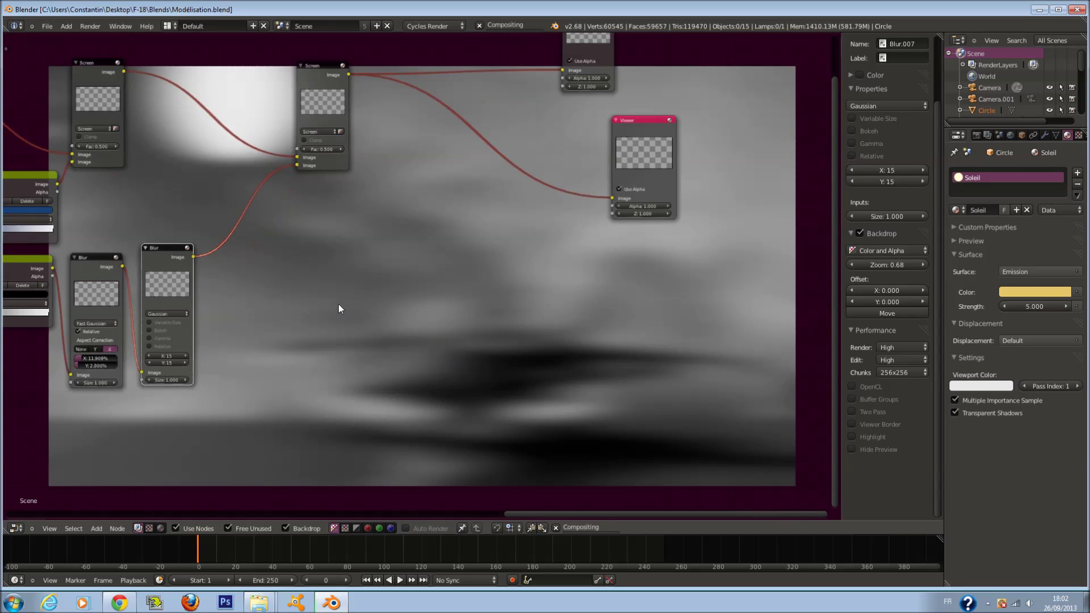
scroll(360, 258, up, 1)
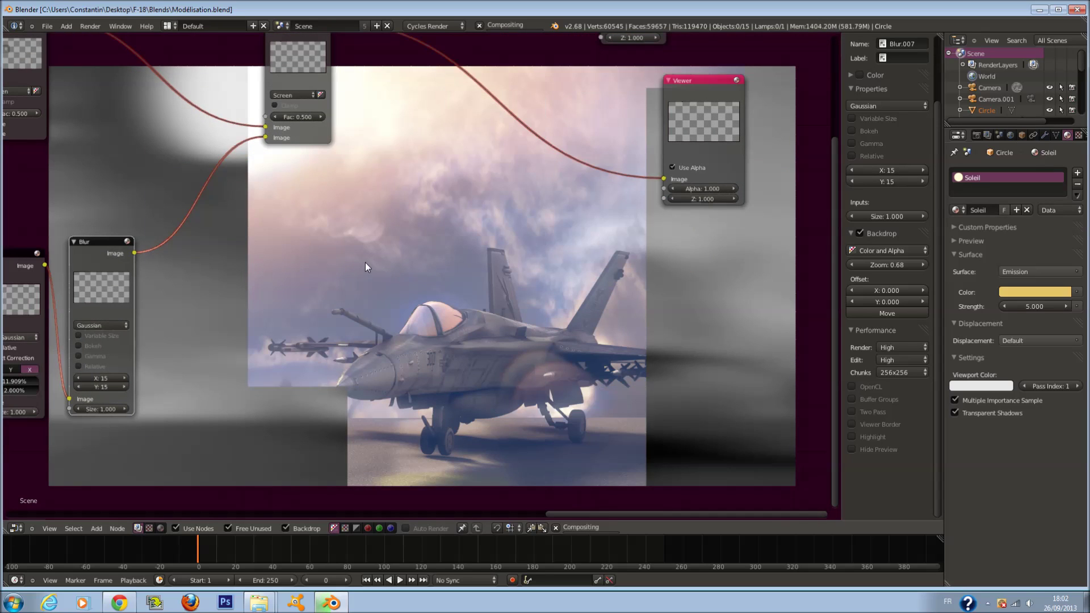
Step: Set the Fast Gaussian Blur's X to 3% and Y to 1%
mouse_move(155, 328)
middle_down()
mouse_move(257, 308)
mouse_move(433, 338)
mouse_move(507, 256)
middle_up()
scroll(434, 338, up, 6)
mouse_move(411, 320)
middle_down()
mouse_move(535, 70)
mouse_move(446, 289)
middle_up()
scroll(444, 283, up, 3)
click(304, 356)
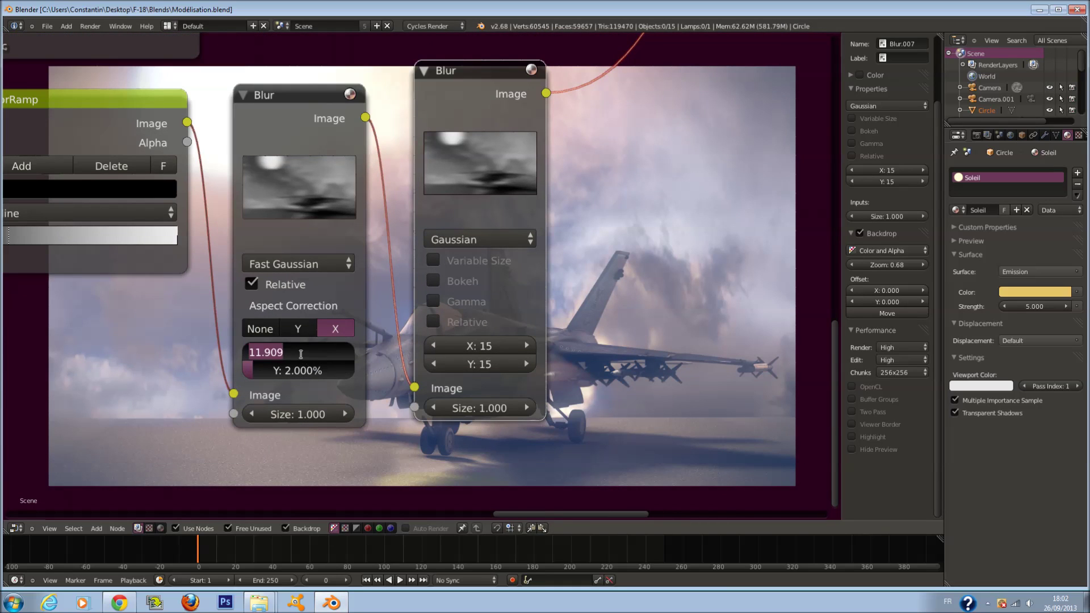
text(3)
key(Return)
click(331, 374)
text(1)
key(Return)
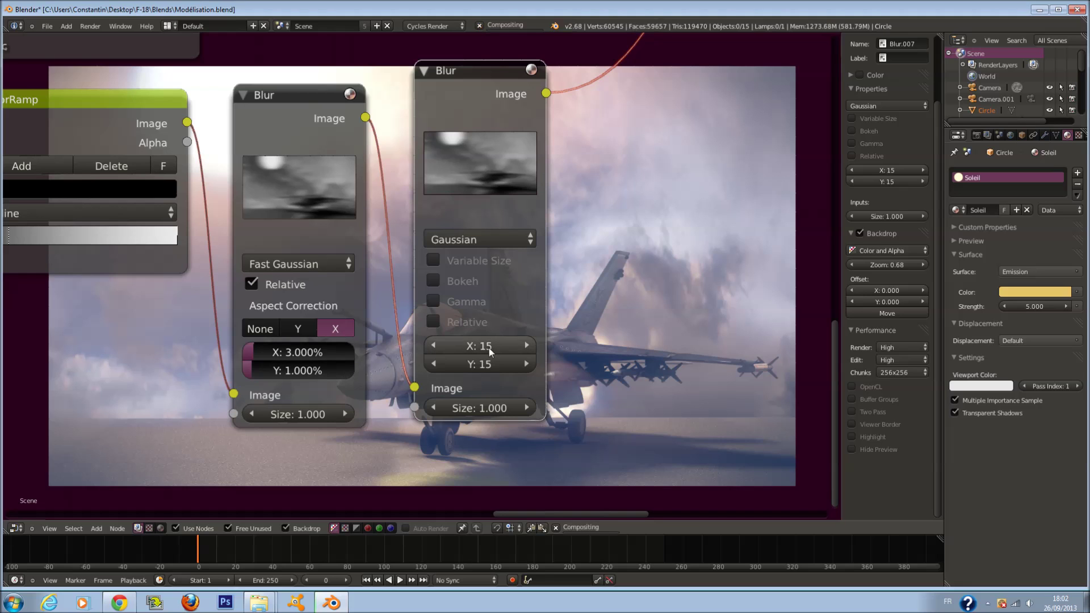
Step: Set the interpolation of the black-and-white ColorRamp to Ease
scroll(587, 357, down, 2)
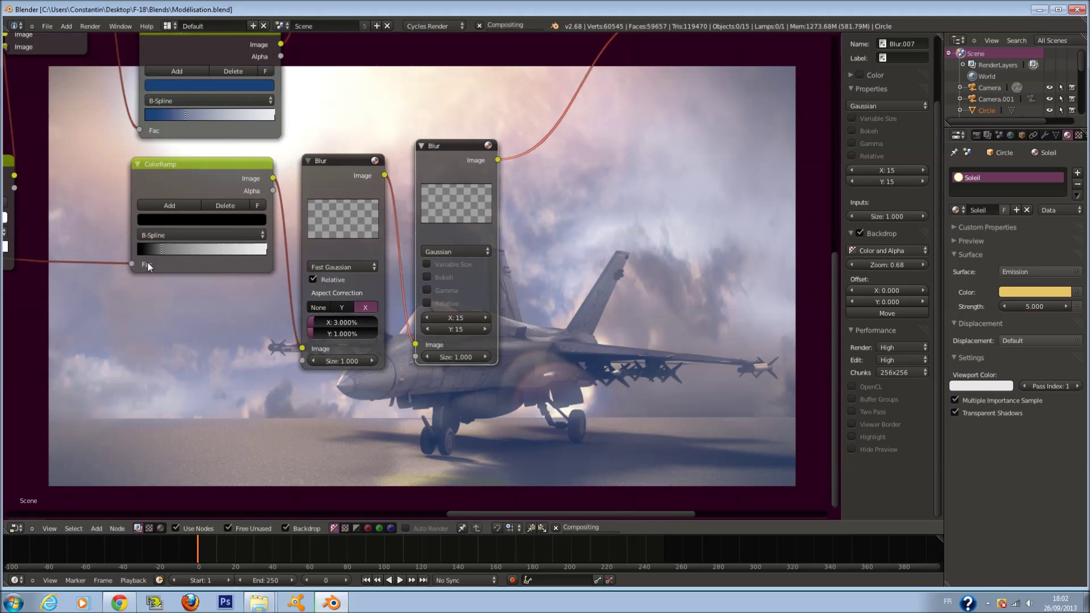
click(178, 233)
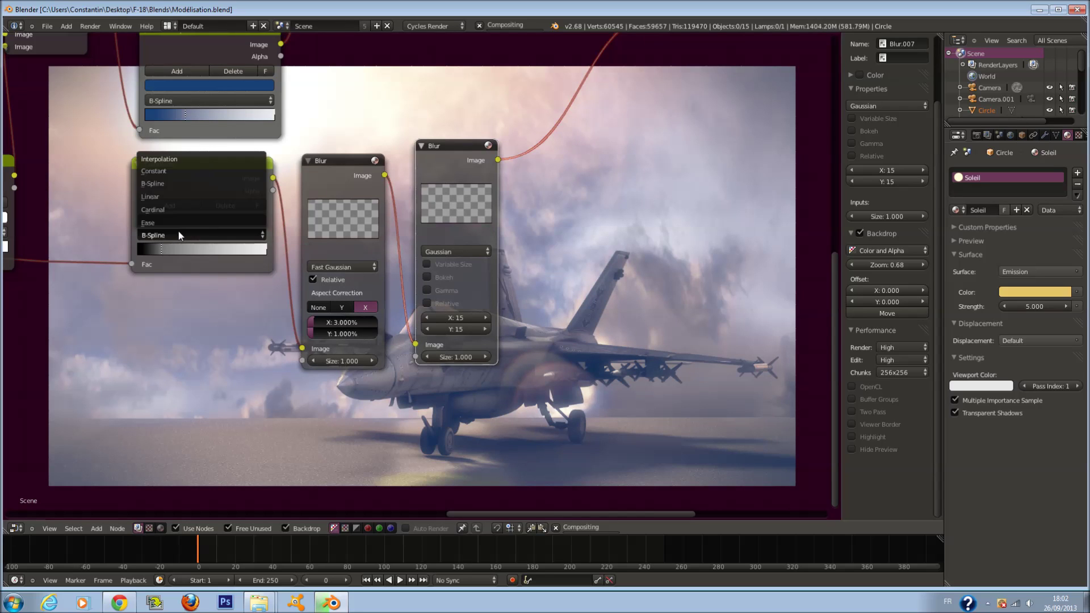
click(178, 223)
Step: Reroute the Gaussian Blur's output from the second Screen node to the Viewer
middle_drag(574, 403, 544, 443)
scroll(575, 272, down, 8)
middle_drag(539, 163, 490, 214)
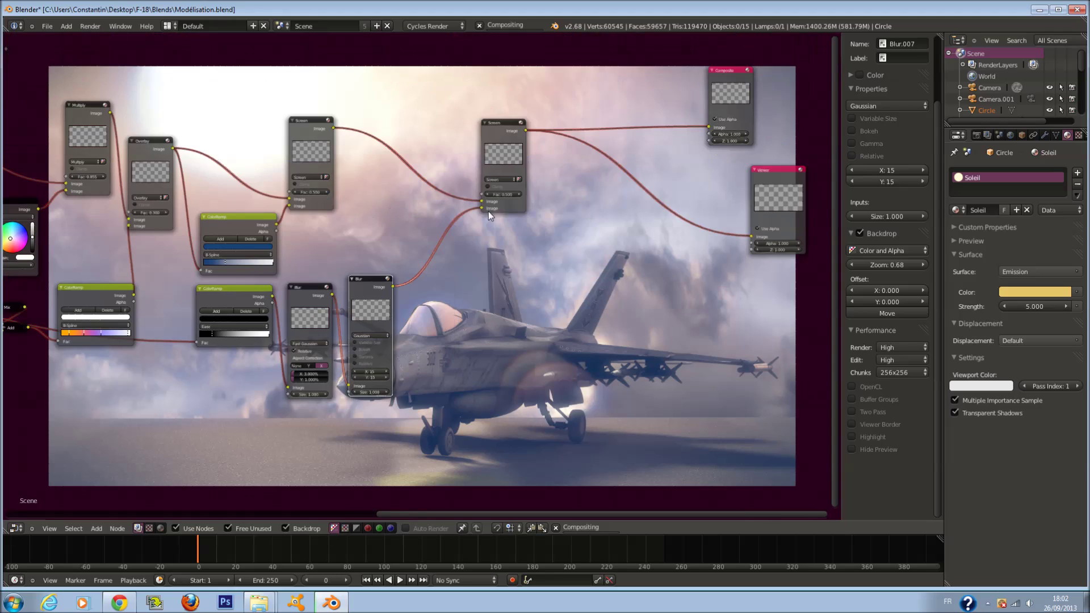
drag(478, 209, 754, 234)
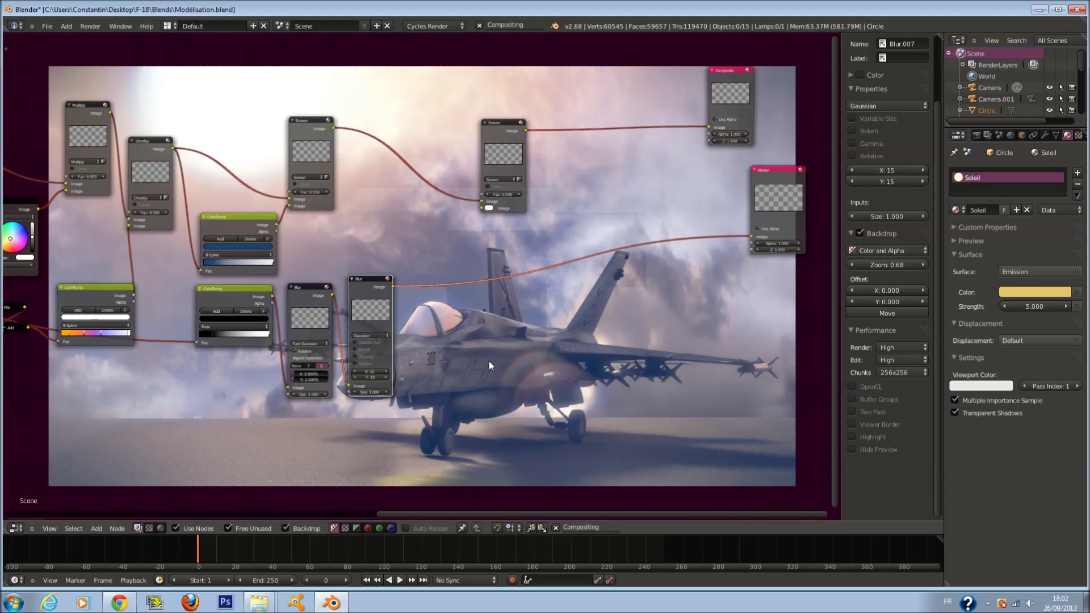
scroll(489, 360, up, 3)
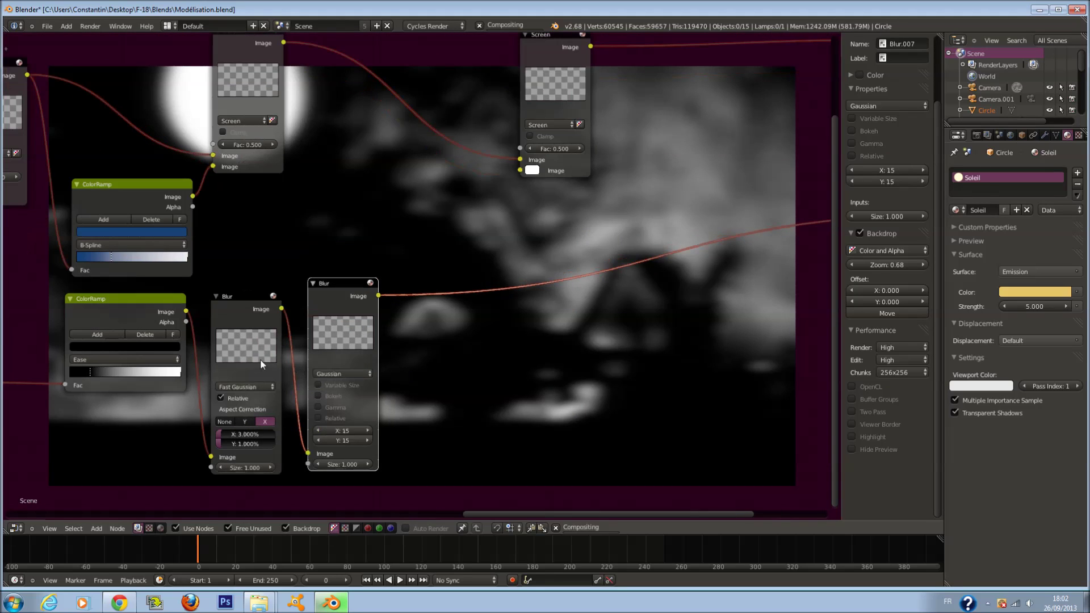
Step: Shift the black-and-white ColorRamp's black stop toward the start of the gradient, bypassing the Fast Gaussian Blur only during the adjustment
drag(186, 310, 308, 453)
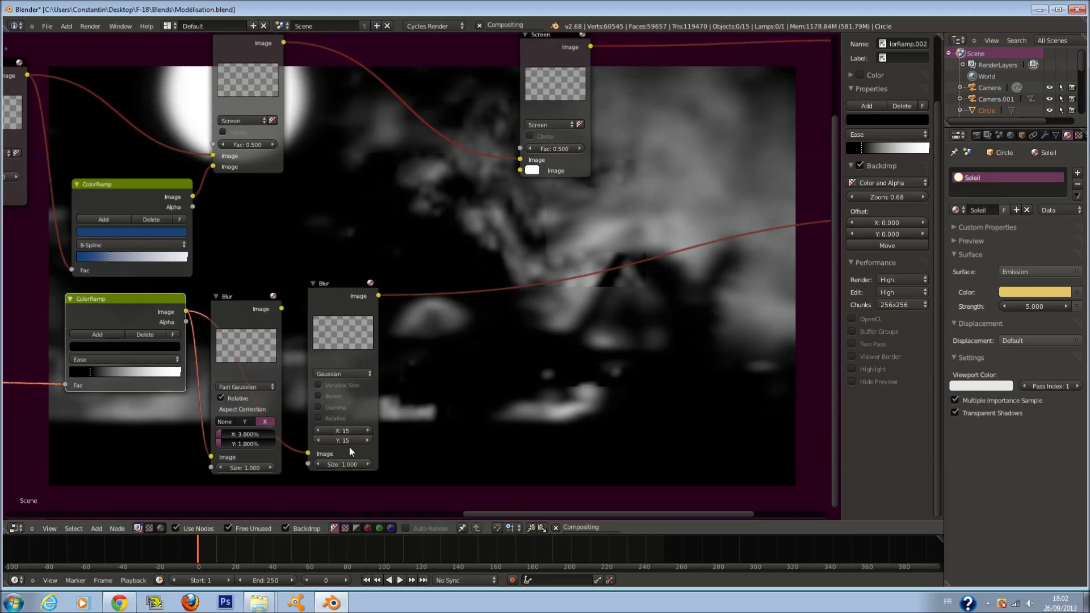
drag(94, 373, 79, 372)
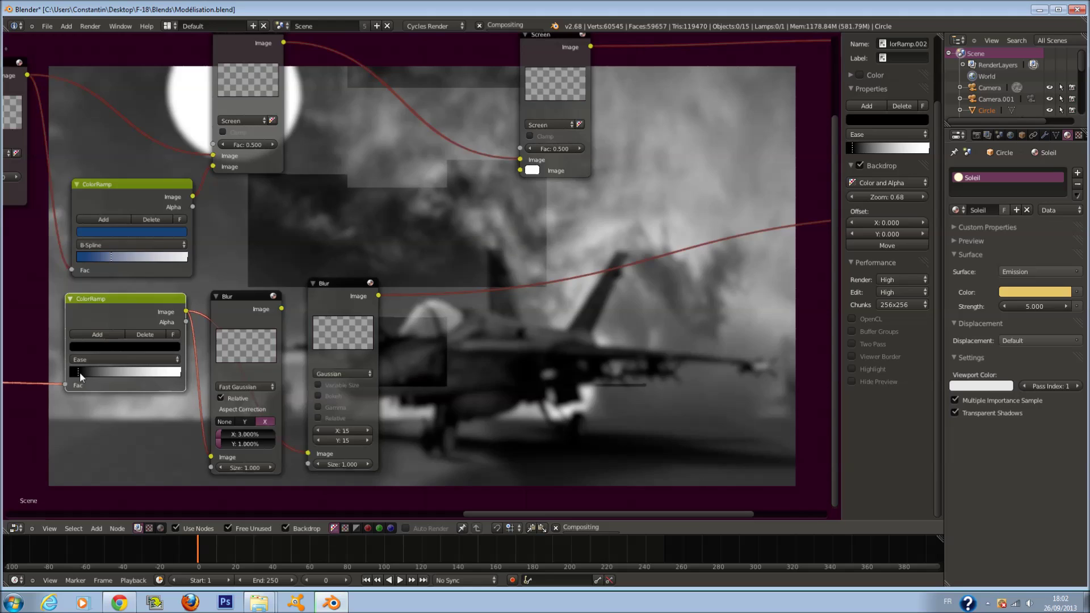
drag(281, 309, 308, 453)
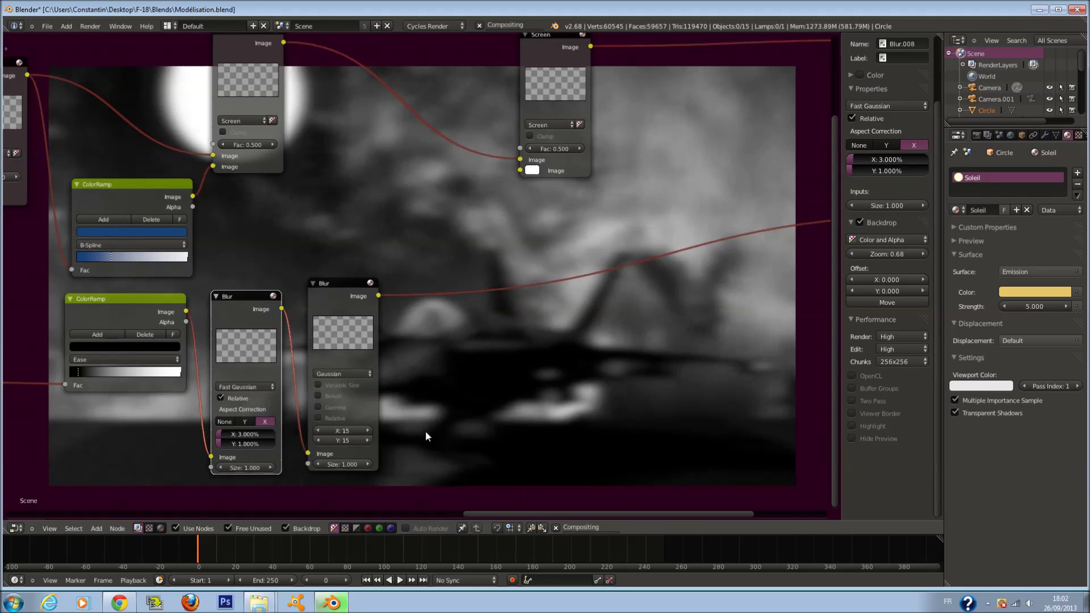
Step: Set the Fast Gaussian Blur's X to 15%
click(246, 434)
text(15)
key(Return)
Step: Connect the Gaussian Blur's output to the second Screen node's lower Image input and set that node's Fac to 1.000
middle_drag(277, 445, 331, 458)
scroll(331, 458, down, 1)
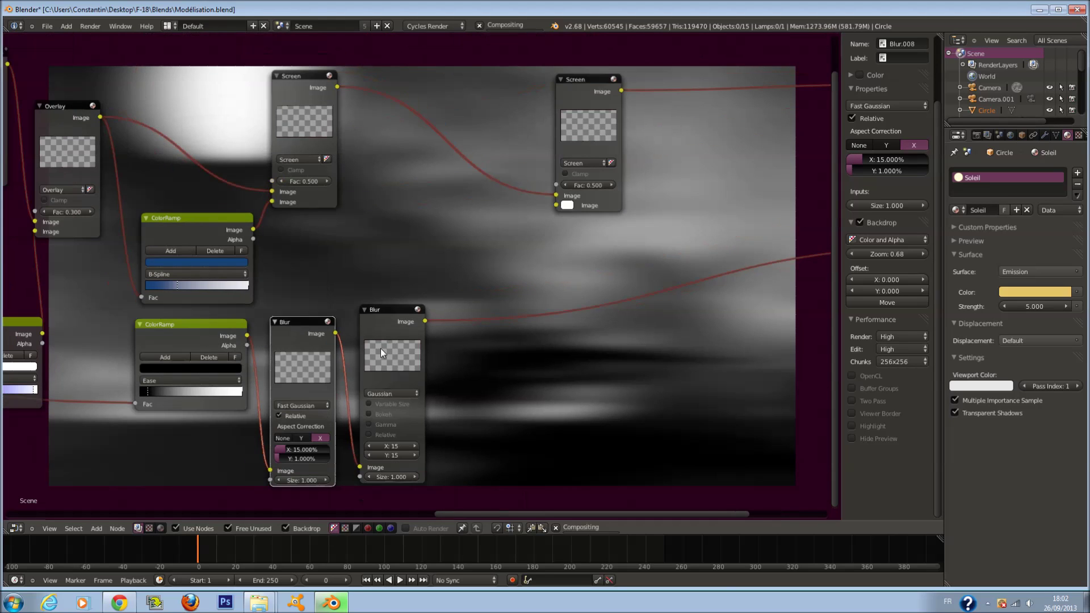
drag(423, 321, 557, 205)
scroll(596, 133, down, 3)
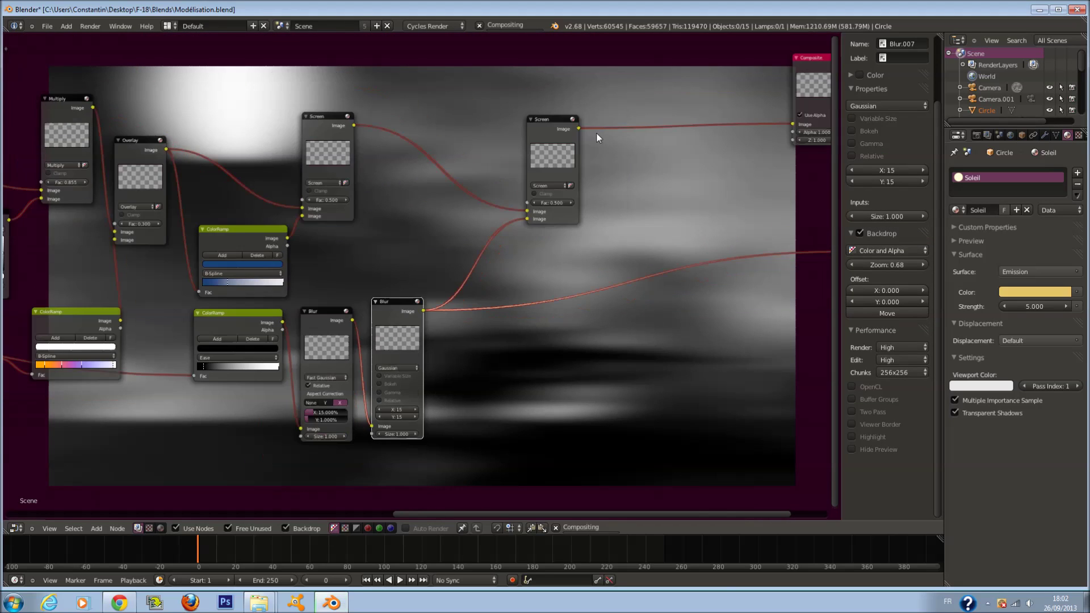
scroll(558, 159, up, 2)
middle_drag(551, 215, 453, 261)
scroll(465, 255, up, 1)
scroll(536, 157, down, 3)
drag(480, 245, 502, 245)
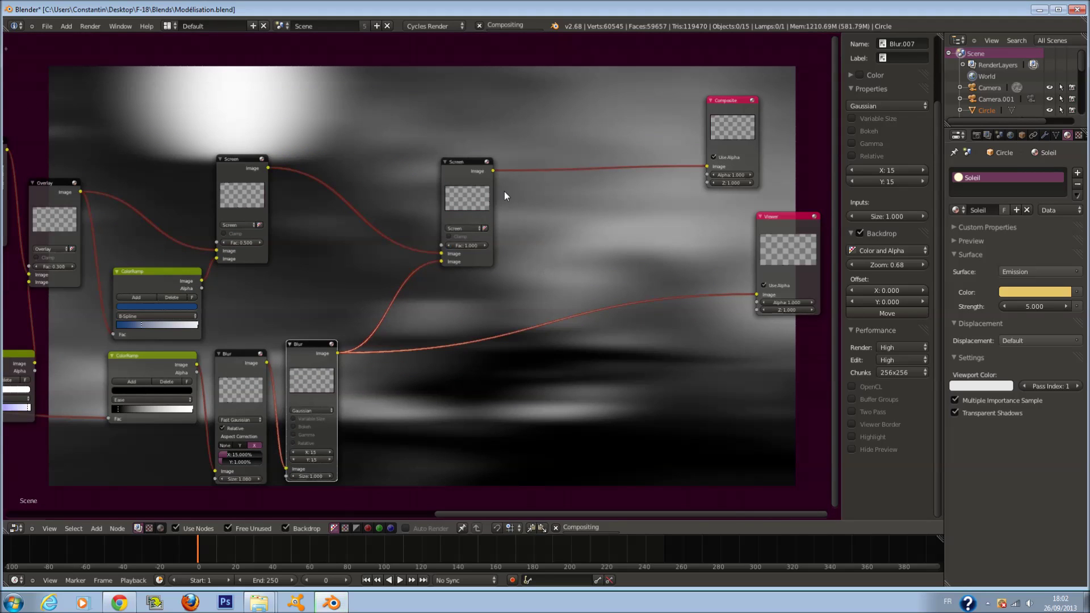
Step: Connect the second Screen node's output to the Viewer and save the file over Modélisation.blend
drag(493, 171, 776, 291)
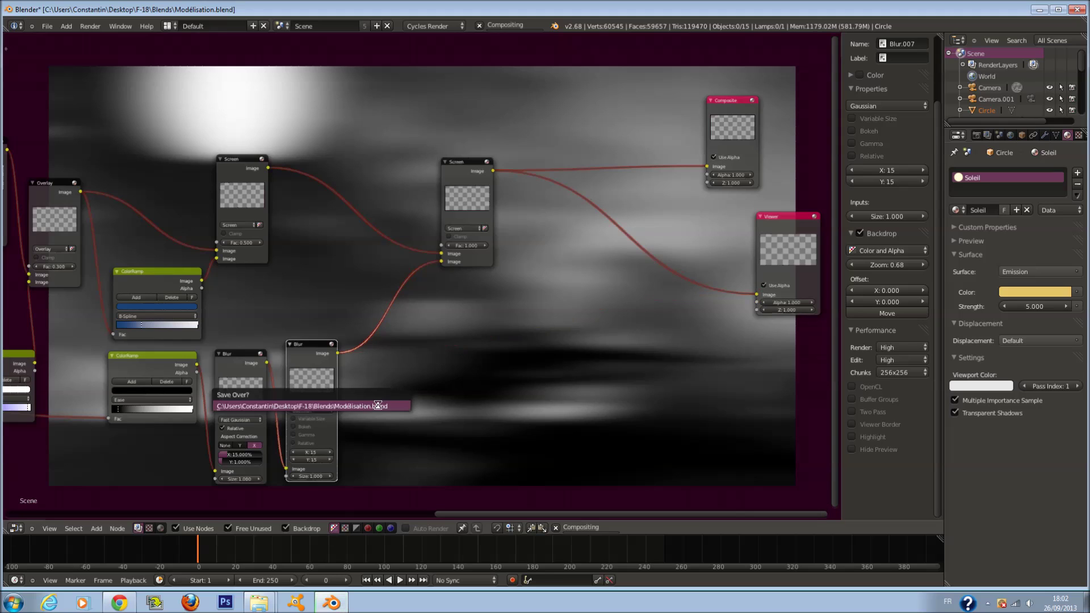
scroll(482, 338, up, 2)
scroll(474, 339, down, 1)
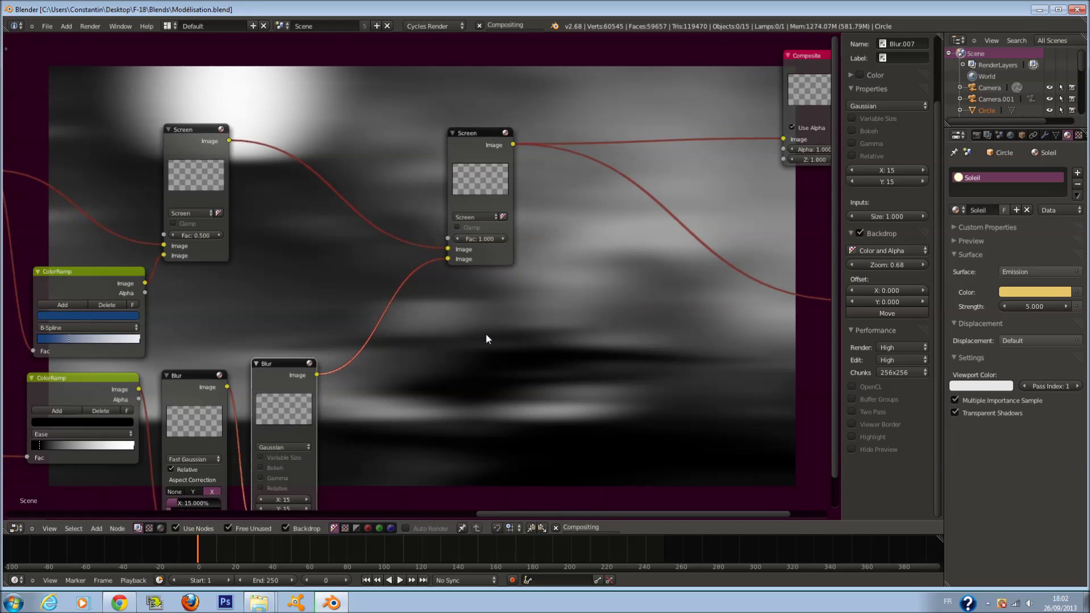
middle_drag(485, 333, 397, 324)
scroll(397, 334, up, 1)
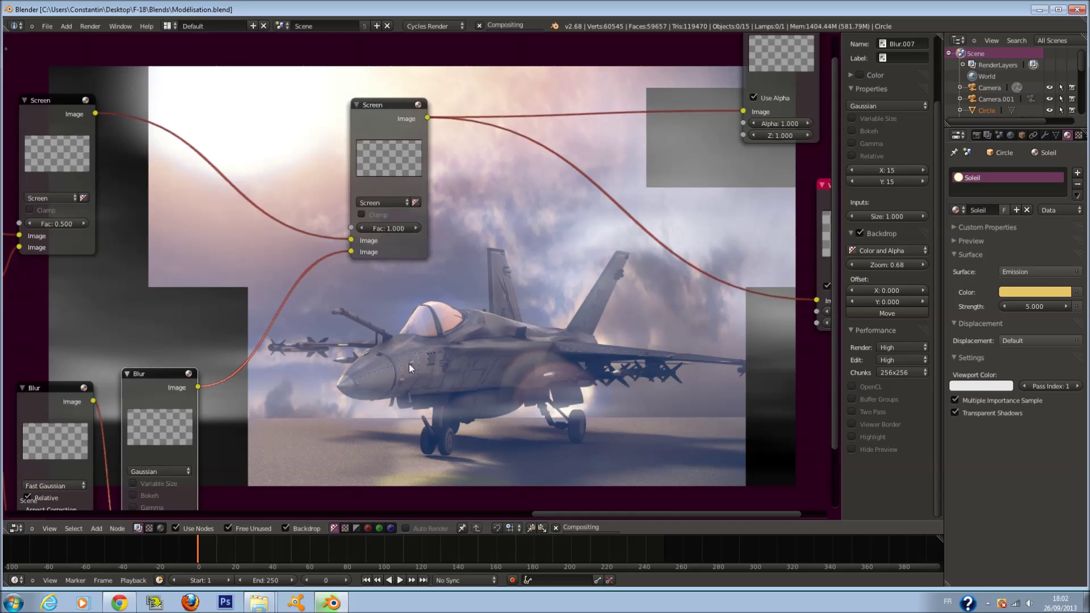
middle_drag(600, 373, 509, 307)
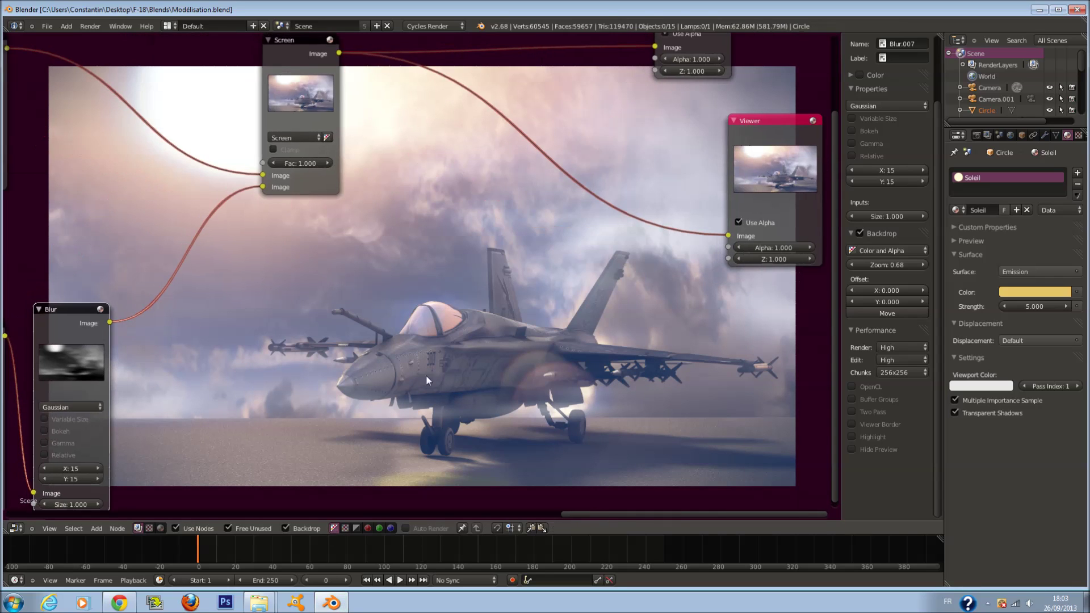
Step: Pull in both ends of the black-and-white ColorRamp by moving its white stop and its black stop toward the middle
middle_drag(179, 318, 447, 286)
scroll(447, 286, up, 2)
middle_drag(335, 382, 379, 325)
scroll(386, 318, up, 3)
scroll(404, 223, up, 2)
middle_drag(397, 420, 444, 355)
middle_drag(215, 398, 443, 388)
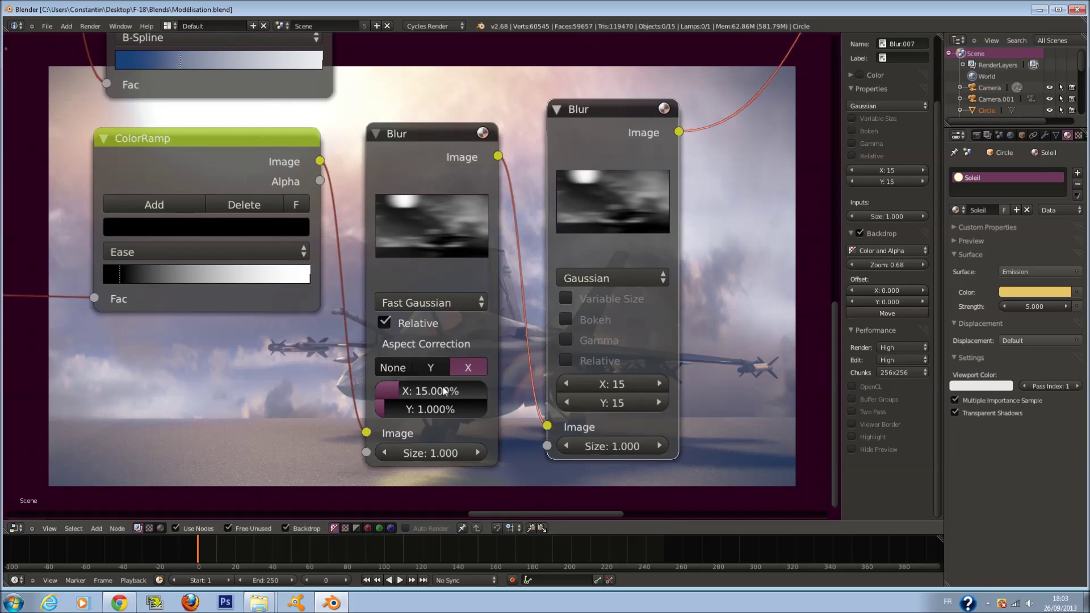
drag(311, 278, 299, 277)
drag(298, 277, 239, 288)
drag(128, 273, 165, 284)
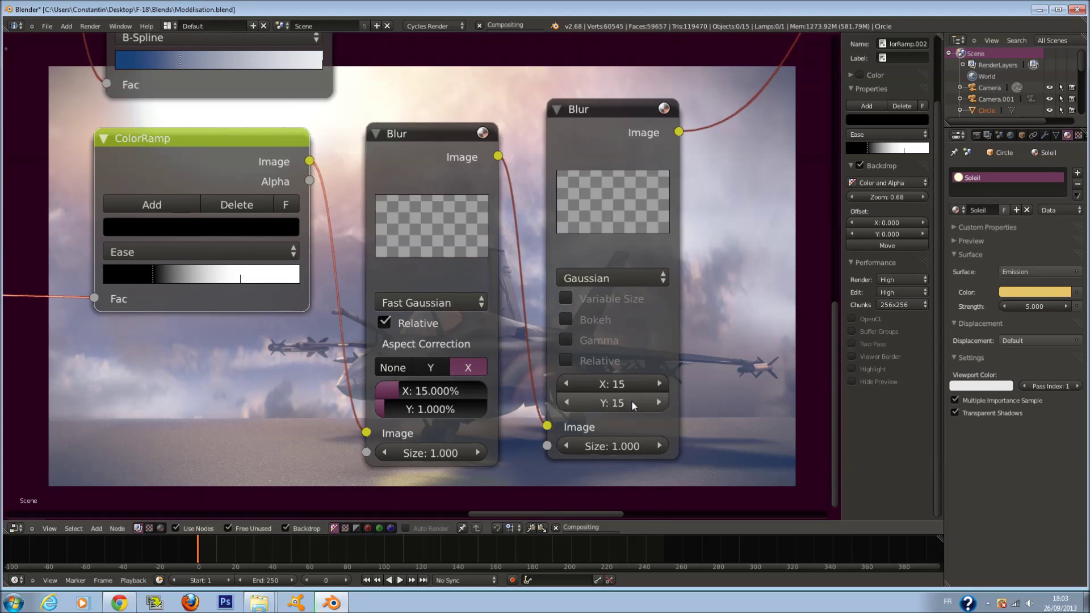
scroll(631, 400, down, 3)
middle_drag(693, 309, 325, 325)
scroll(394, 330, up, 1)
scroll(325, 326, up, 1)
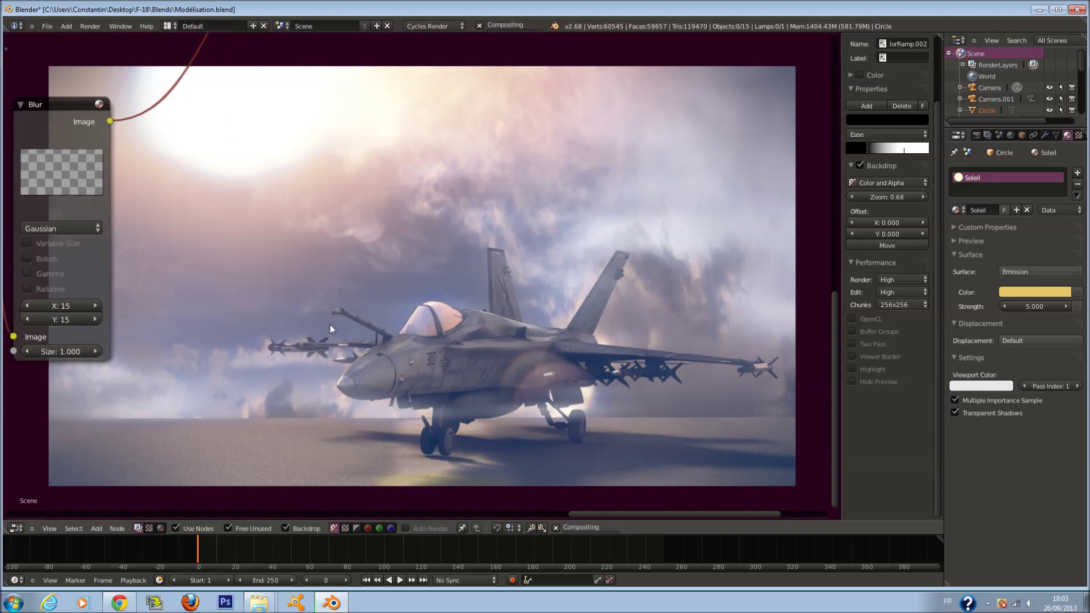
middle_drag(420, 234, 318, 196)
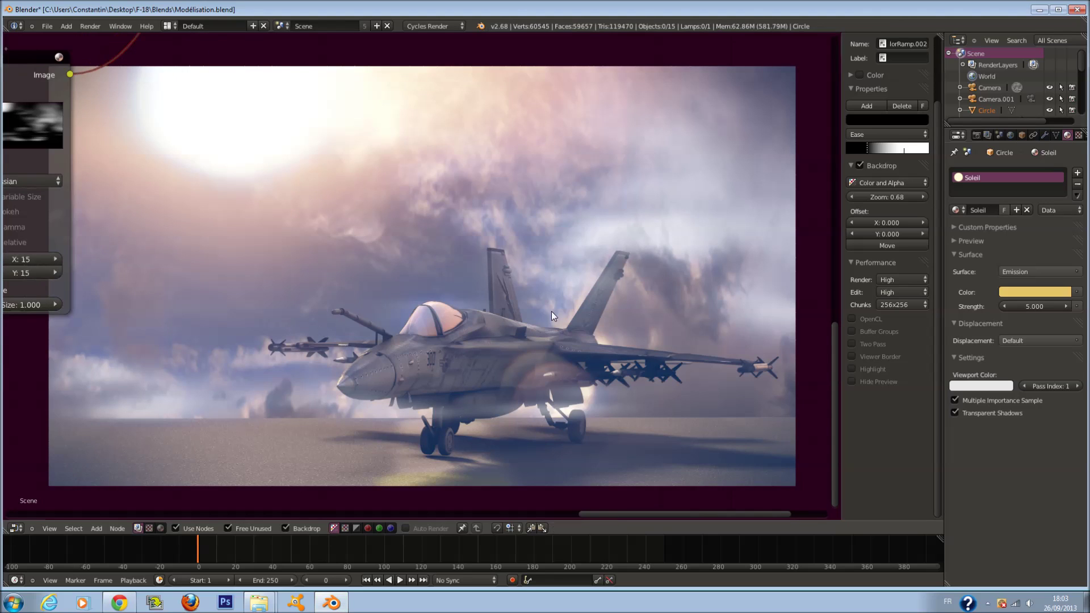
Step: Move the black-and-white ColorRamp's white stop closer to its black stop and save the file over Modélisation.blend
middle_drag(229, 287, 558, 321)
middle_drag(148, 266, 287, 346)
drag(226, 290, 169, 291)
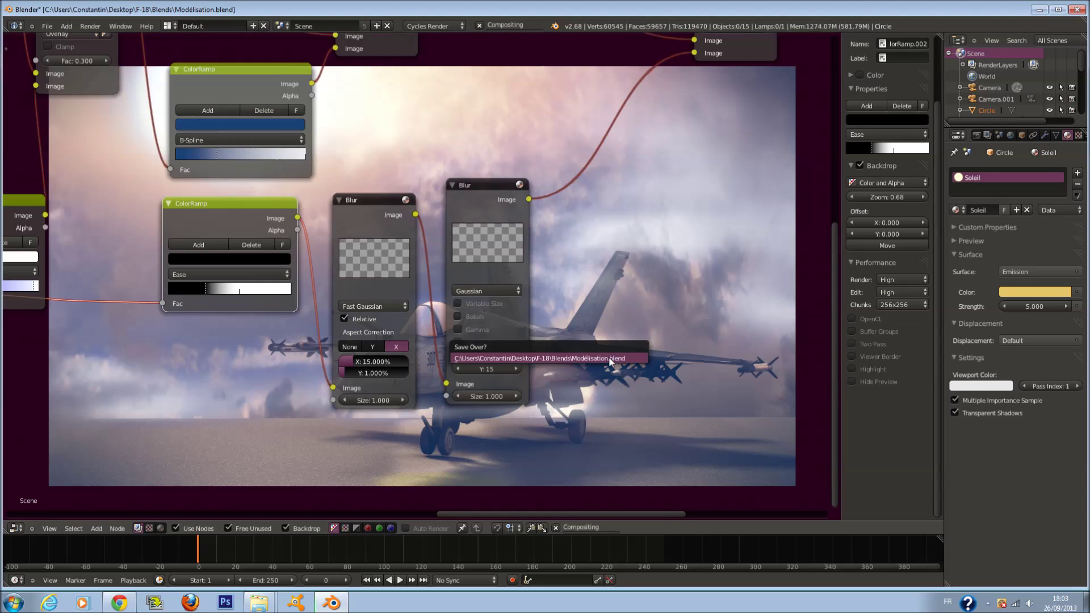
Step: Set the Fast Gaussian Blur's X to 2% and Y to 15% and save the file
scroll(363, 403, up, 1)
click(366, 401)
text(1)
key(Return)
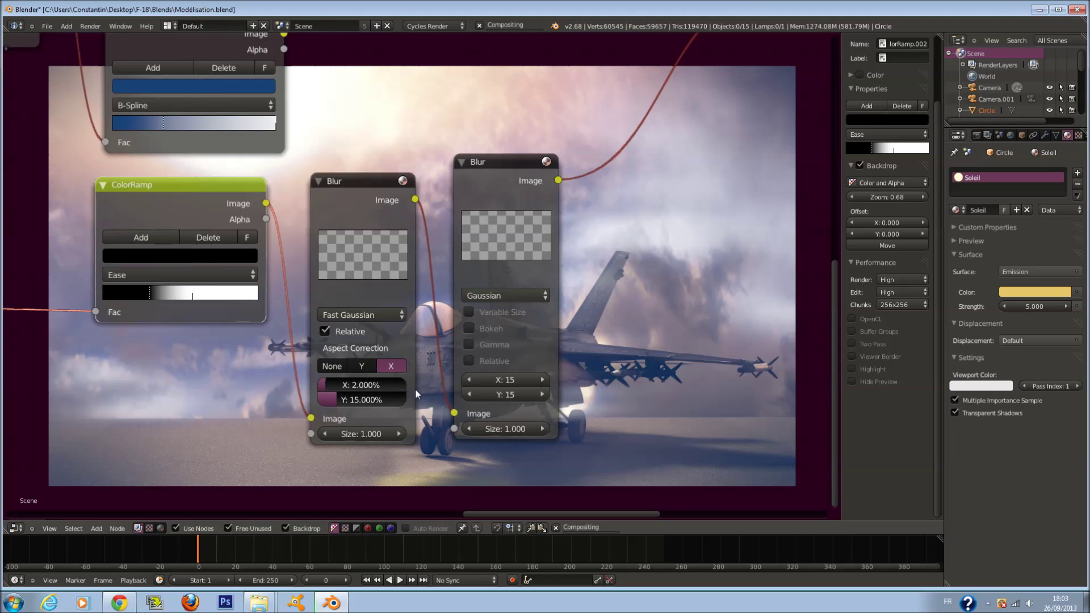
key(ctrl+s)
middle_drag(698, 309, 254, 361)
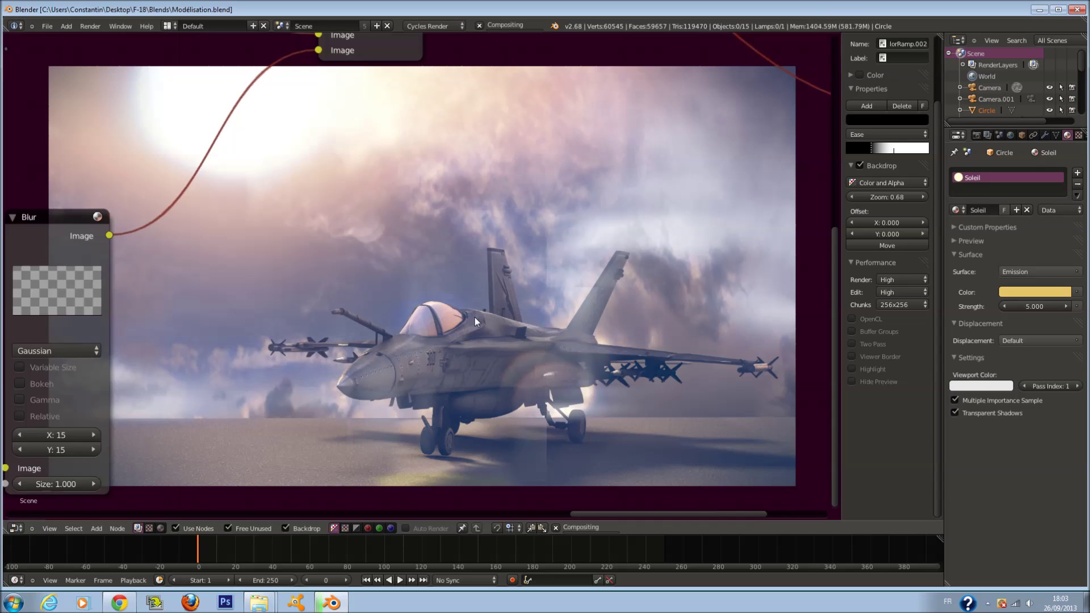
middle_drag(594, 327, 694, 273)
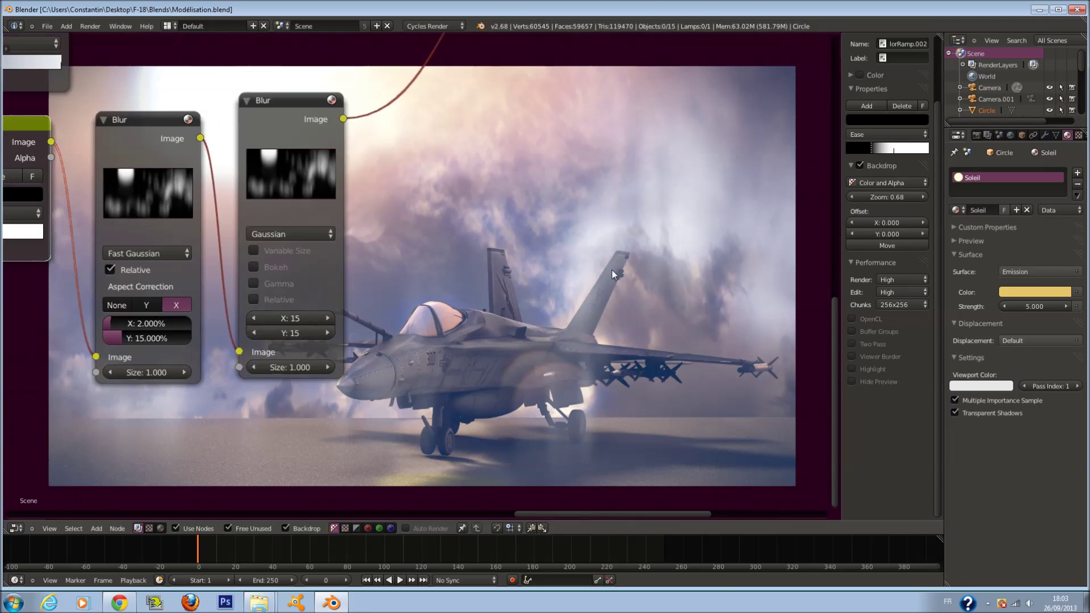
Step: Set the Fast Gaussian Blur's X to 5% and save the file
click(165, 323)
text(5)
key(Return)
key(ctrl+s)
click(560, 240)
Step: Set the Gaussian Blur's X and Y to 3
click(296, 319)
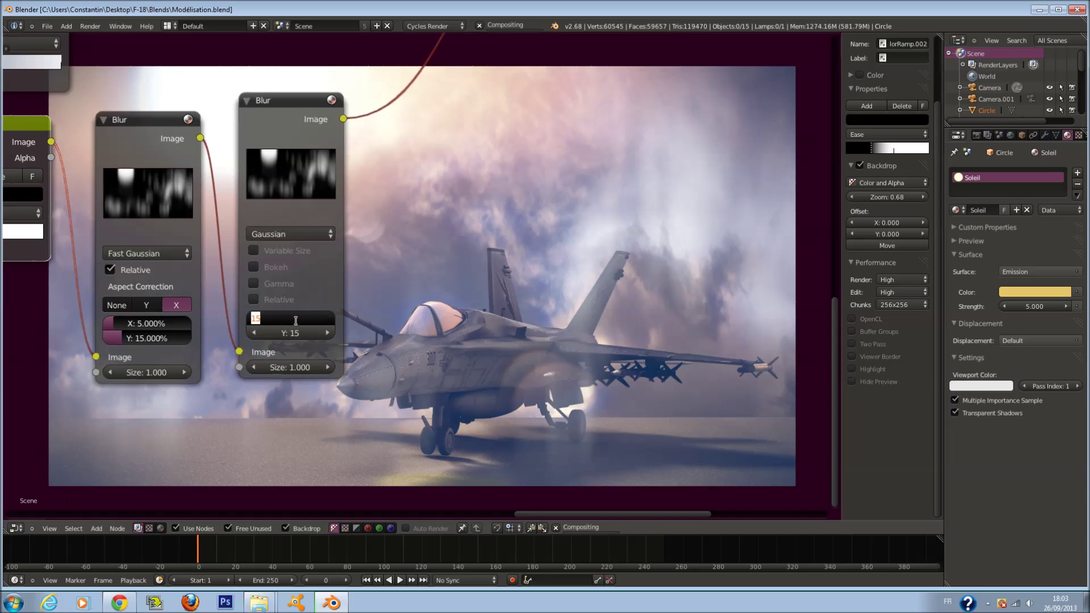
text(3)
key(Return)
click(308, 328)
text(3)
key(Return)
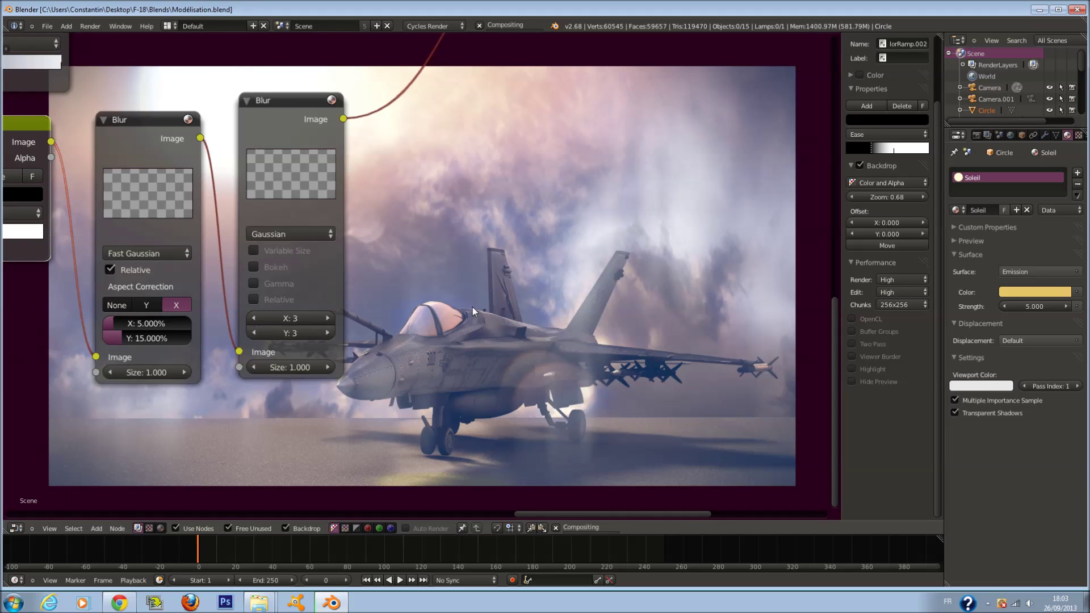
scroll(473, 308, down, 1)
middle_drag(450, 335, 407, 383)
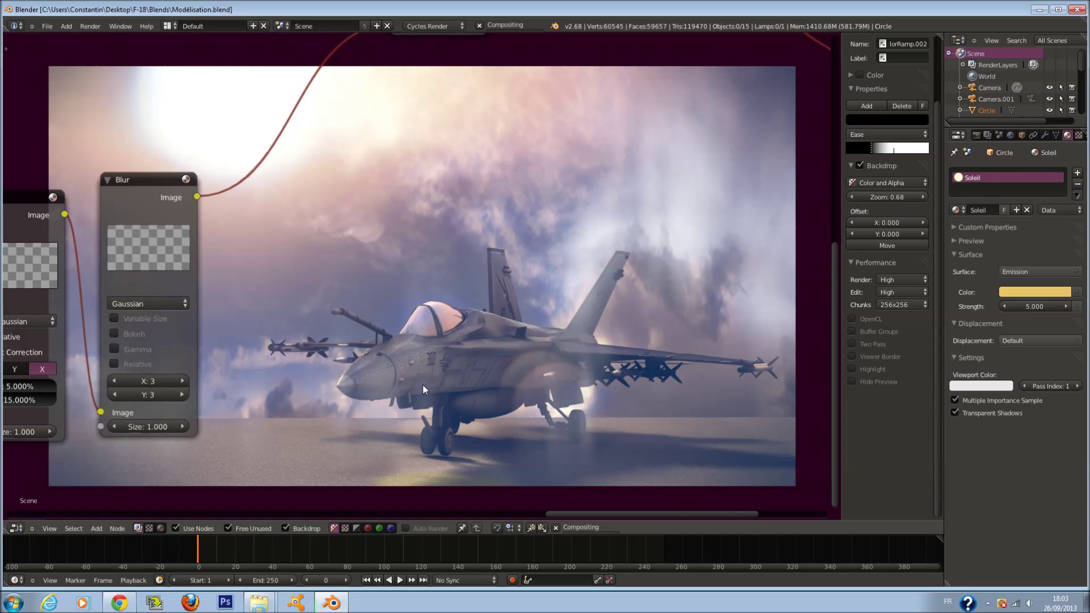
middle_drag(420, 384, 381, 344)
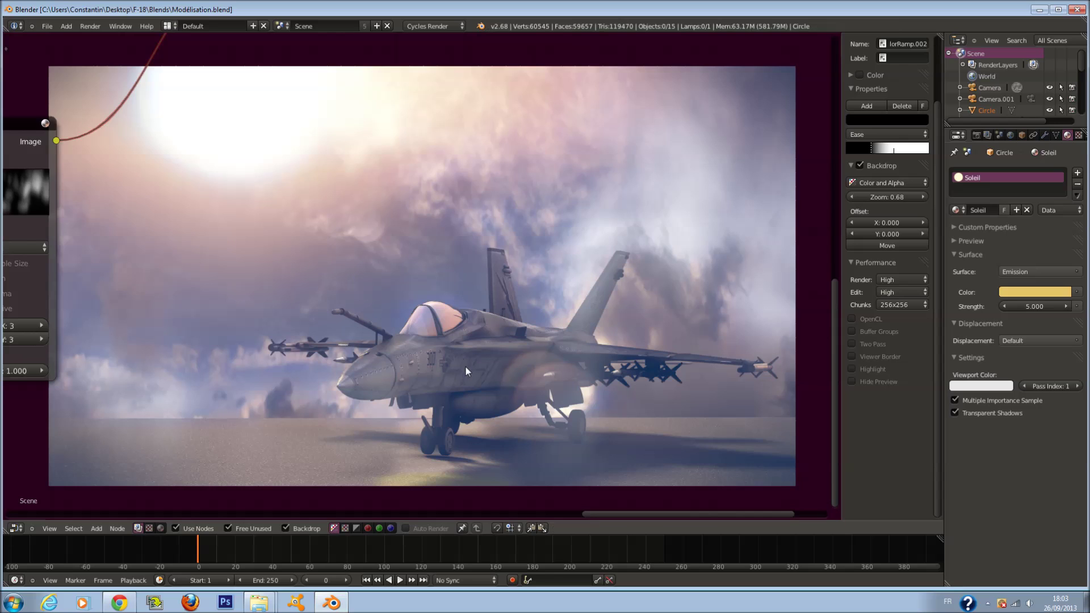
Step: Set the second Screen node's Fac to 0.100
key(Home)
scroll(508, 356, up, 3)
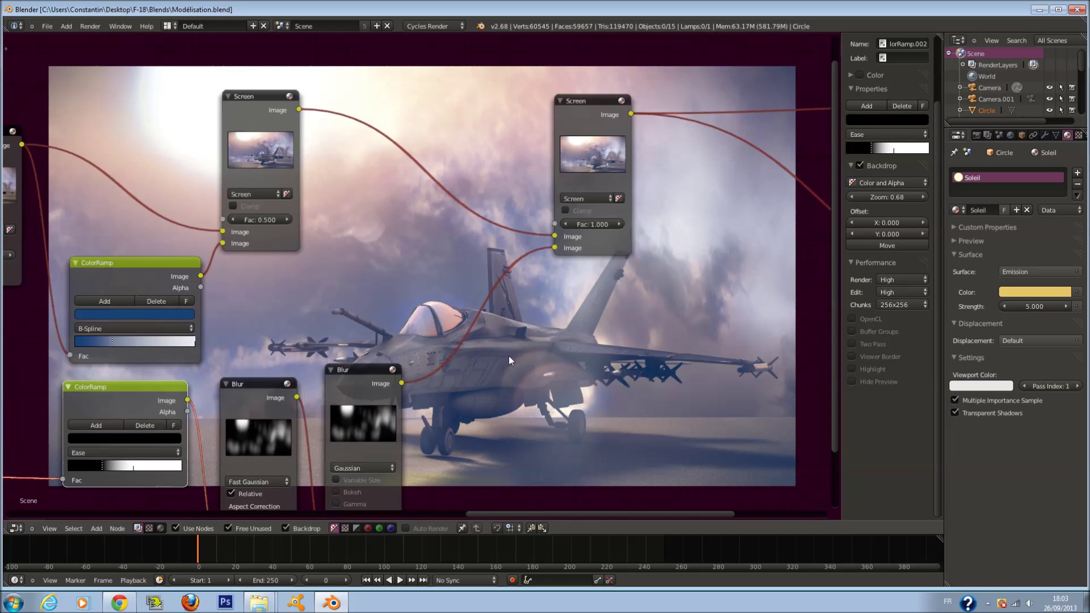
drag(592, 221, 554, 221)
click(638, 221)
key(ctrl+s)
key(Return)
Step: Move the second Screen node down toward the Blur nodes and set the first Screen node's Fac to 0.300
drag(600, 127, 493, 211)
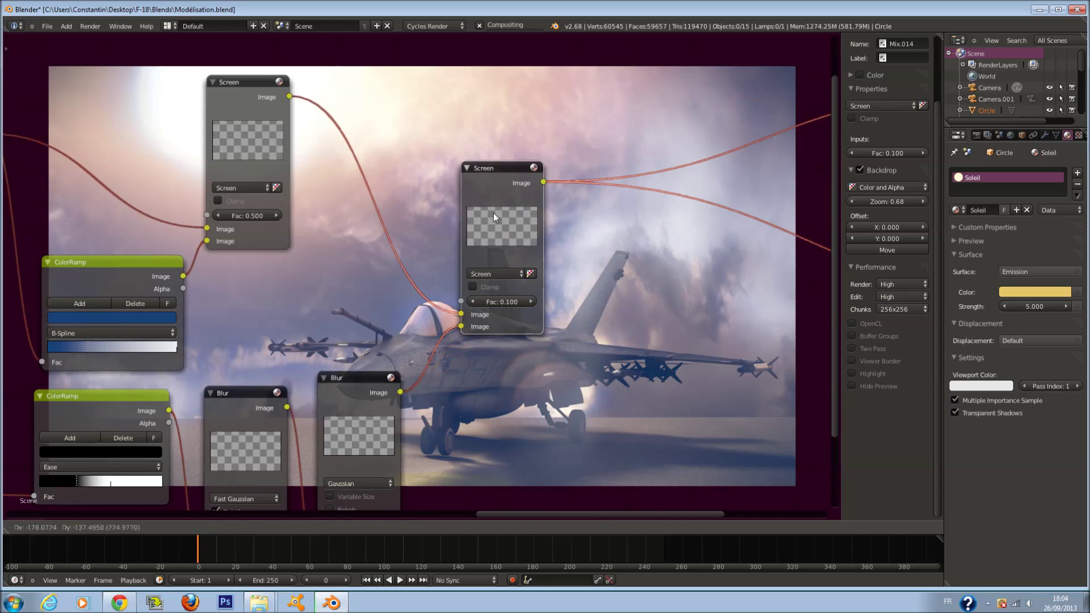
click(222, 216)
click(221, 217)
mouse_move(254, 149)
mouse_down()
mouse_move(254, 161)
mouse_move(244, 146)
mouse_up()
middle_drag(261, 176, 458, 181)
scroll(511, 324, down, 3)
scroll(511, 320, up, 2)
scroll(567, 196, up, 1)
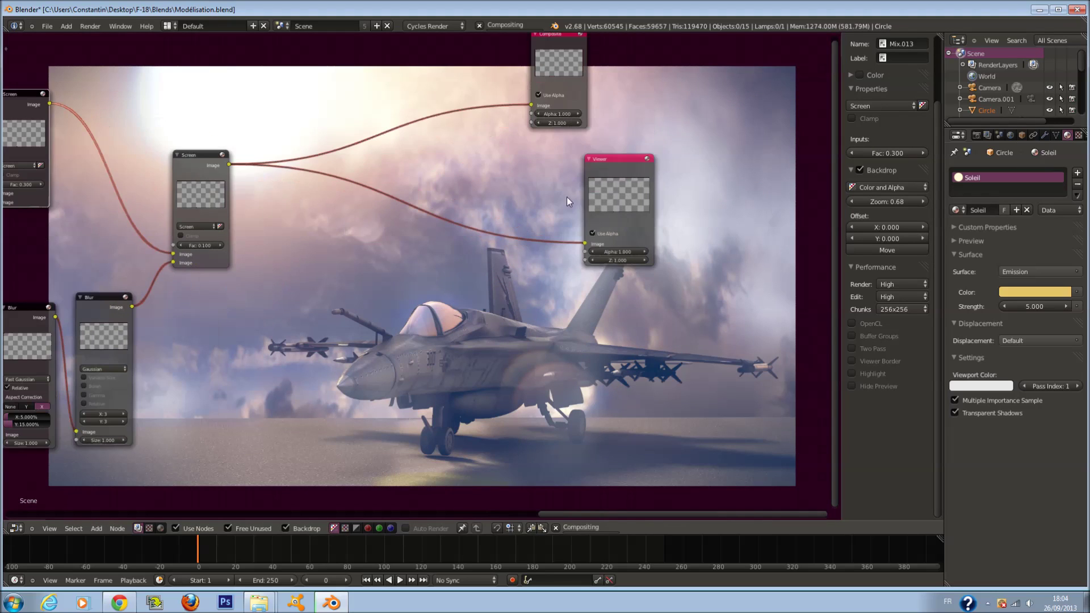
scroll(477, 357, up, 1)
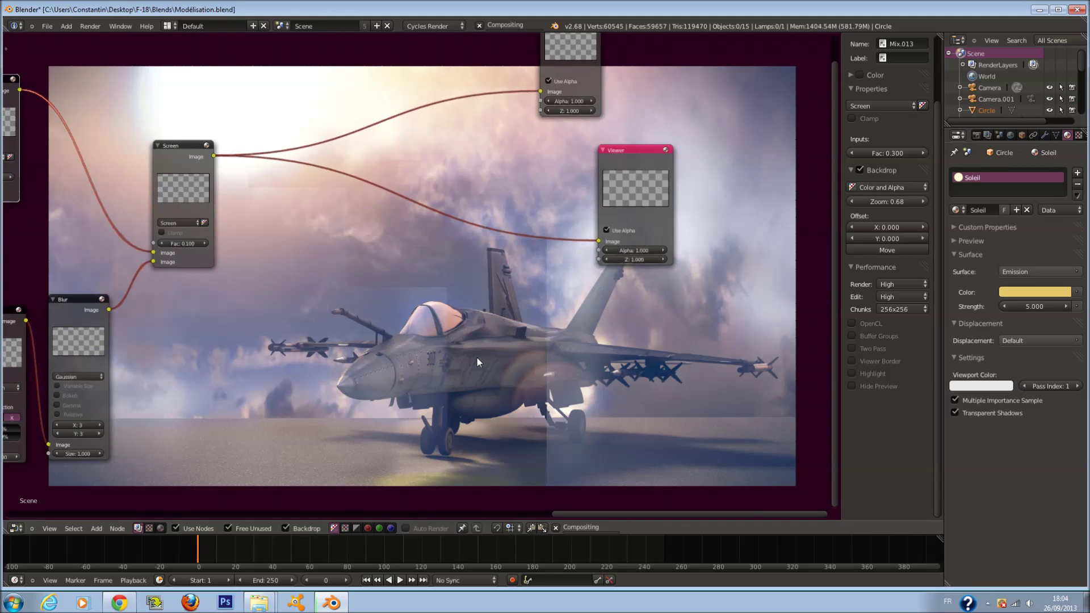
middle_drag(318, 377, 473, 363)
scroll(472, 363, up, 1)
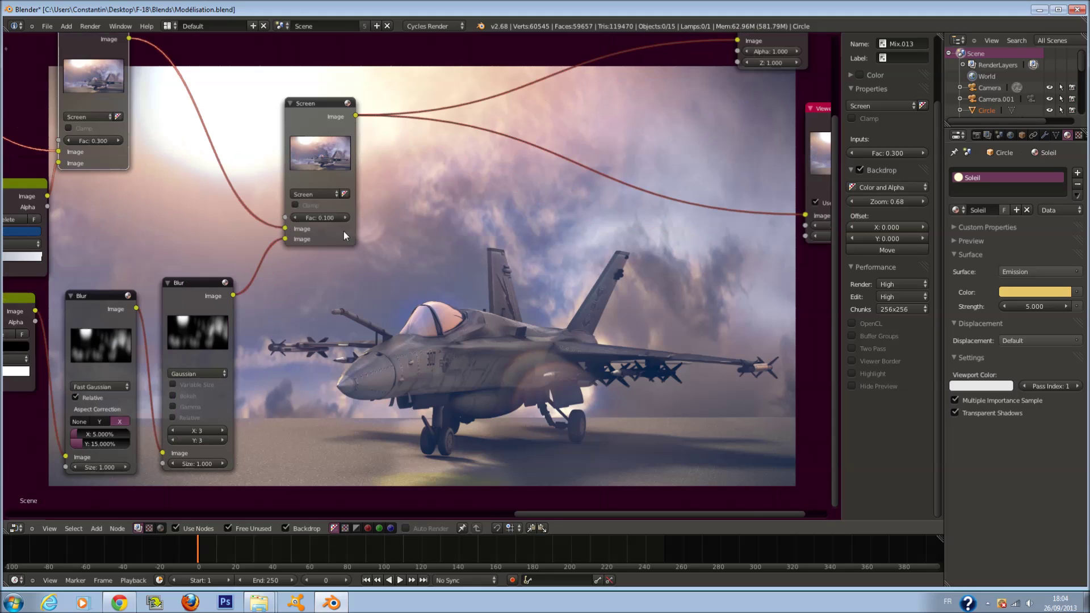
Step: Set the second Screen node's Fac to 0.500 and the first one's to 0.400, and save the file
click(345, 215)
click(345, 215)
click(346, 217)
click(345, 217)
click(118, 140)
key(ctrl+s)
click(525, 305)
middle_drag(526, 305, 420, 267)
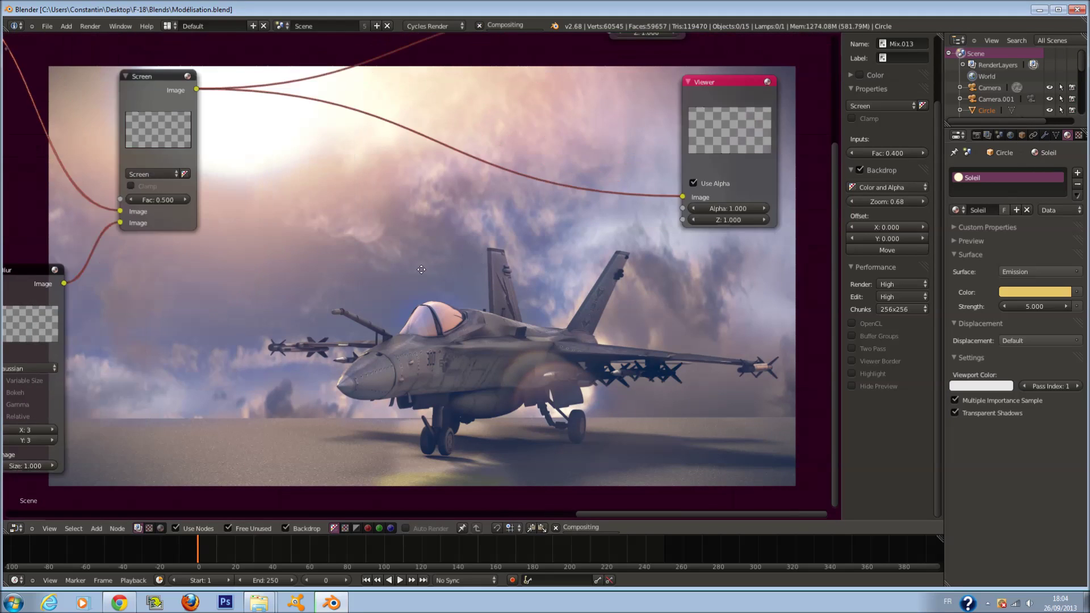
scroll(420, 267, up, 1)
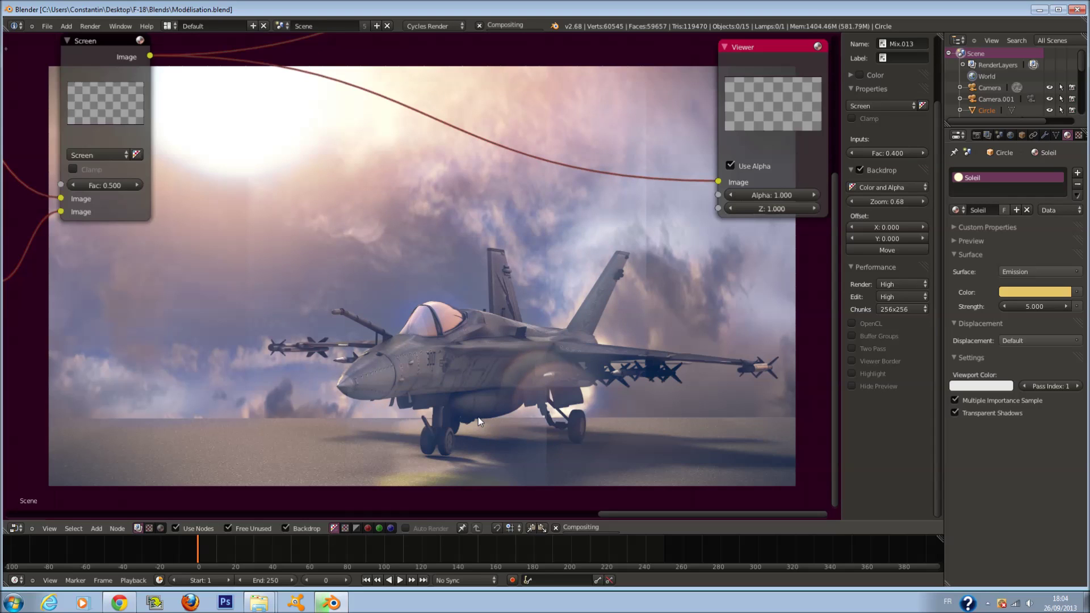
Step: Set the second Screen node's Fac to 1.100
drag(117, 180, 134, 186)
click(135, 185)
click(136, 185)
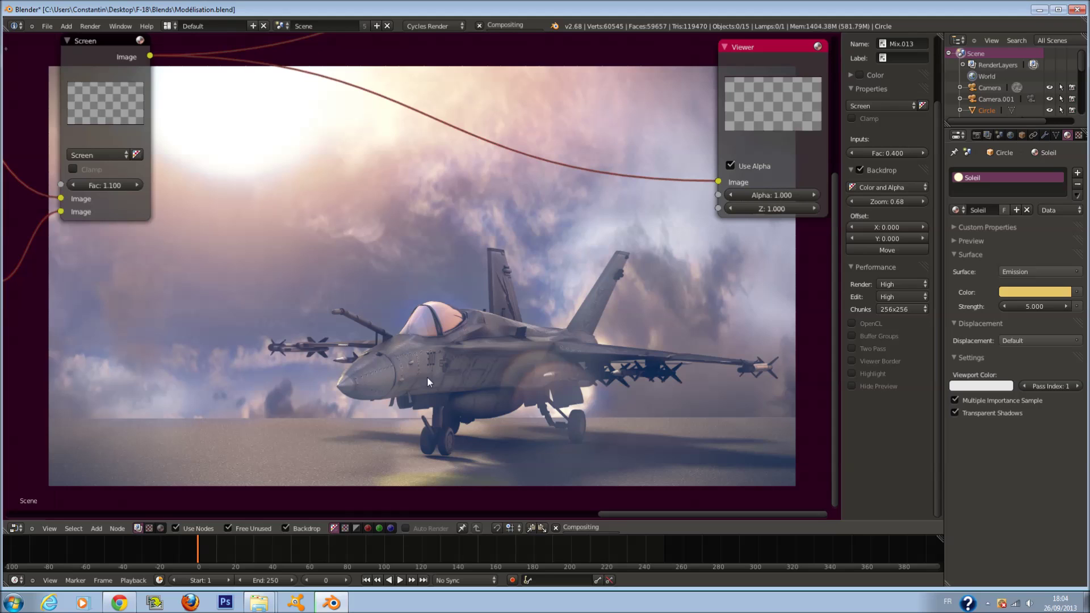
middle_drag(418, 277, 409, 248)
middle_drag(206, 278, 443, 419)
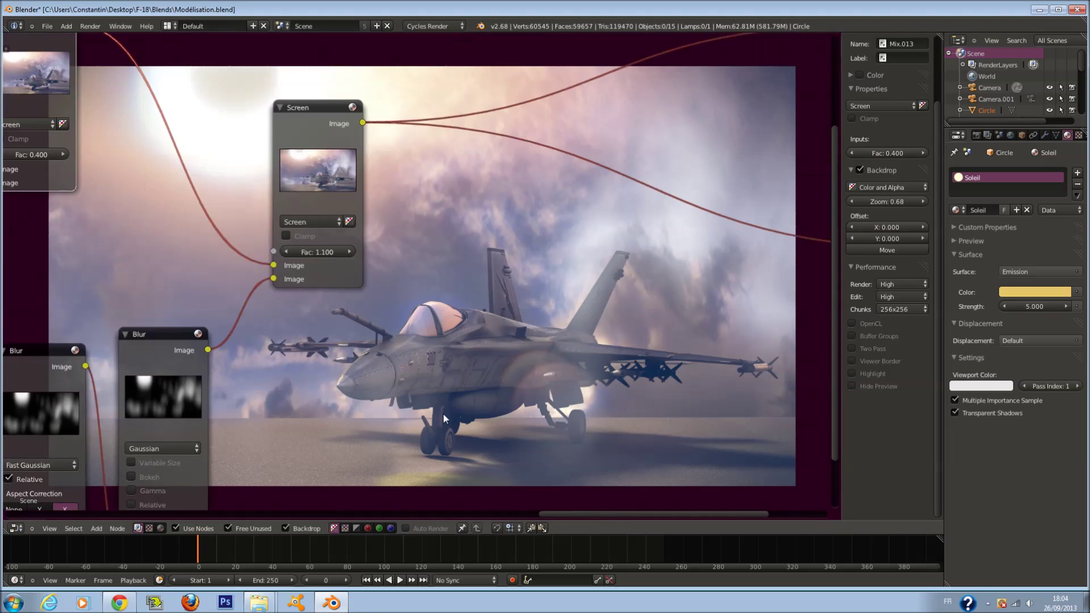
Step: Set the second Screen node's Fac to 0.600 and move the node closer to the first Screen node
click(287, 254)
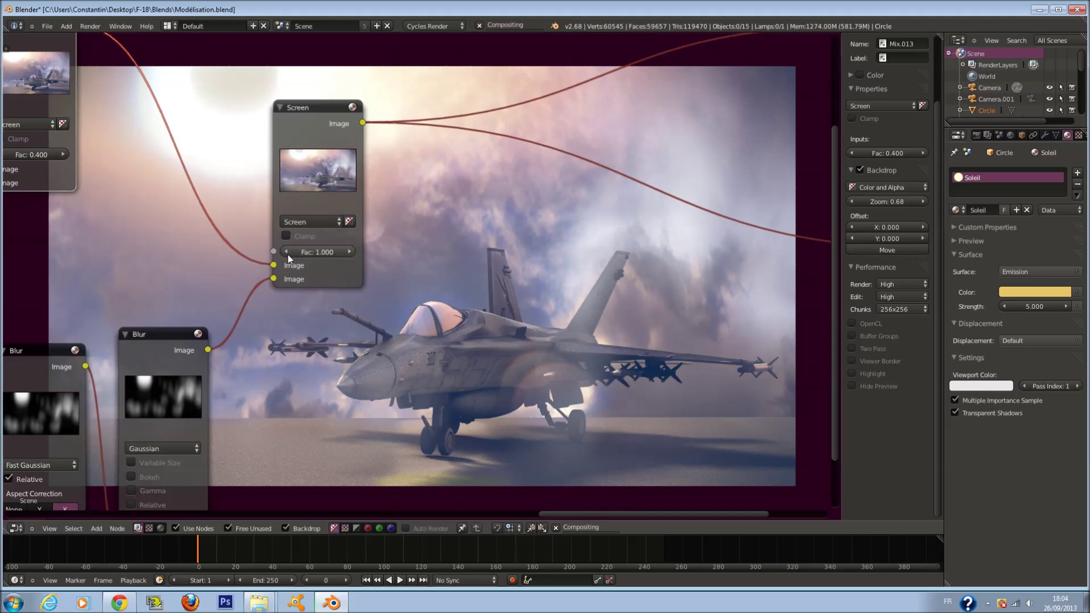
click(287, 254)
click(287, 254)
click(287, 254)
click(288, 254)
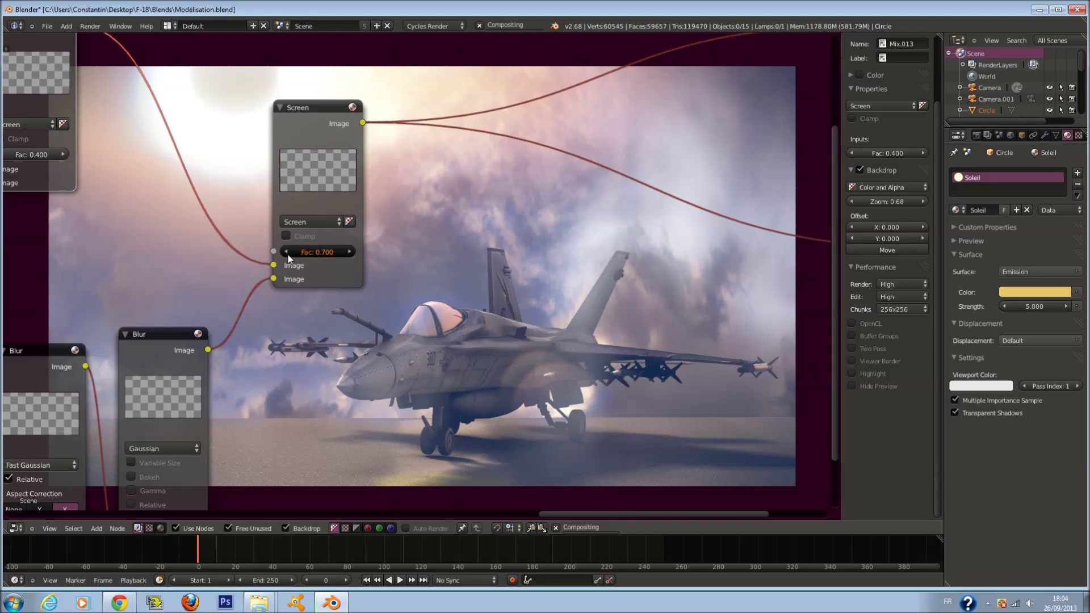
scroll(525, 272, down, 4)
middle_drag(525, 271, 487, 391)
drag(327, 305, 284, 297)
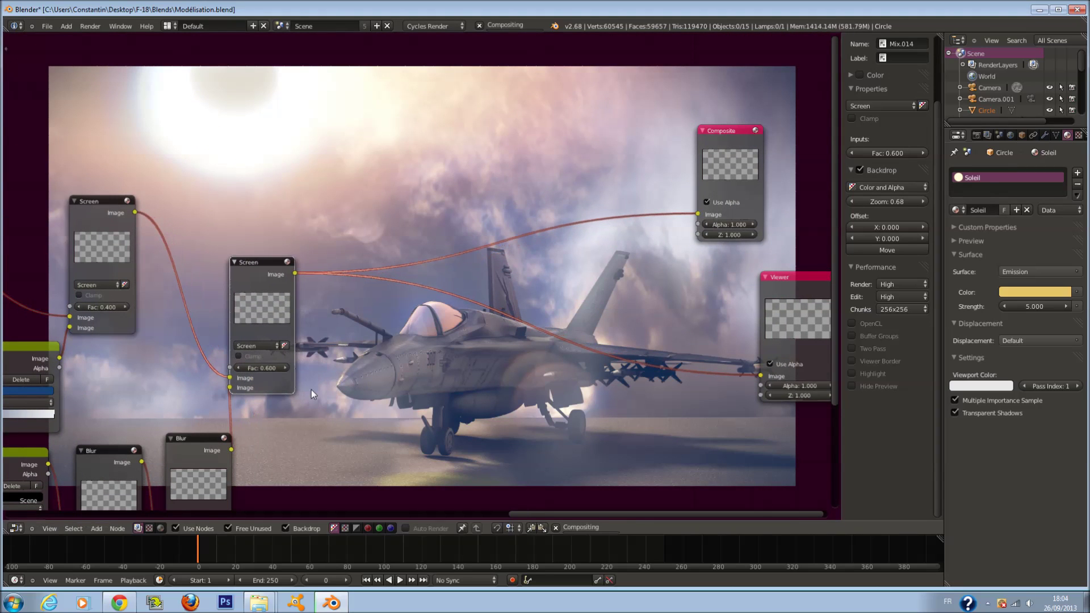
Step: Move the Composite and Viewer nodes farther from the Screen nodes and save the file over Modélisation.blend
scroll(311, 390, down, 3)
scroll(401, 393, down, 2)
middle_drag(254, 394, 174, 421)
scroll(509, 271, up, 8)
drag(498, 244, 660, 250)
scroll(553, 237, down, 1)
drag(526, 339, 676, 335)
scroll(676, 335, up, 1)
middle_drag(364, 401, 443, 374)
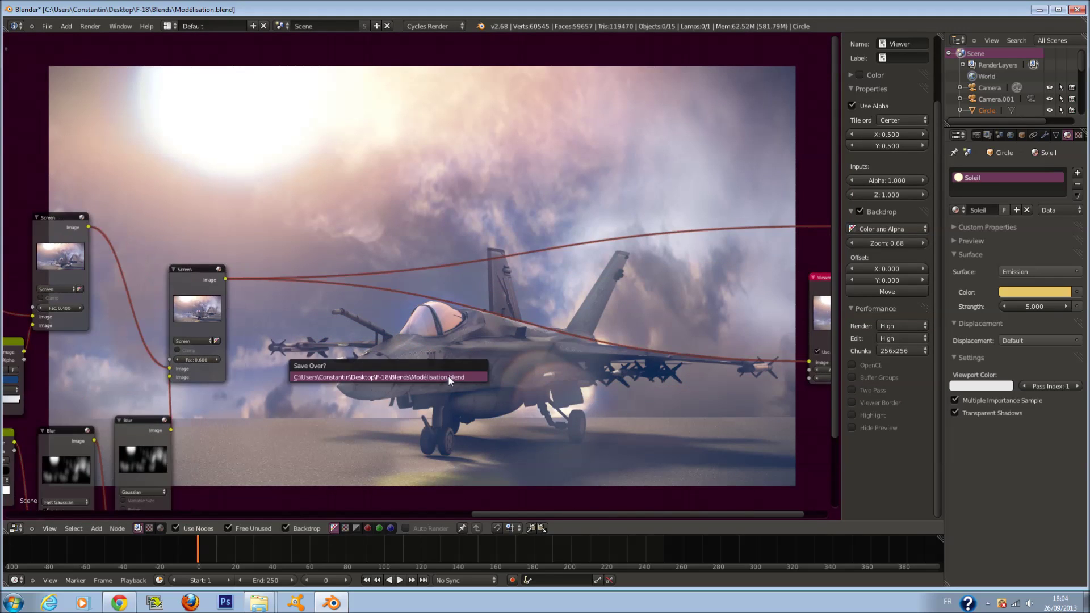
Step: Add a Filter node and insert it on the link between the second Screen node and the Viewer
key(shift+a)
mouse_move(486, 416)
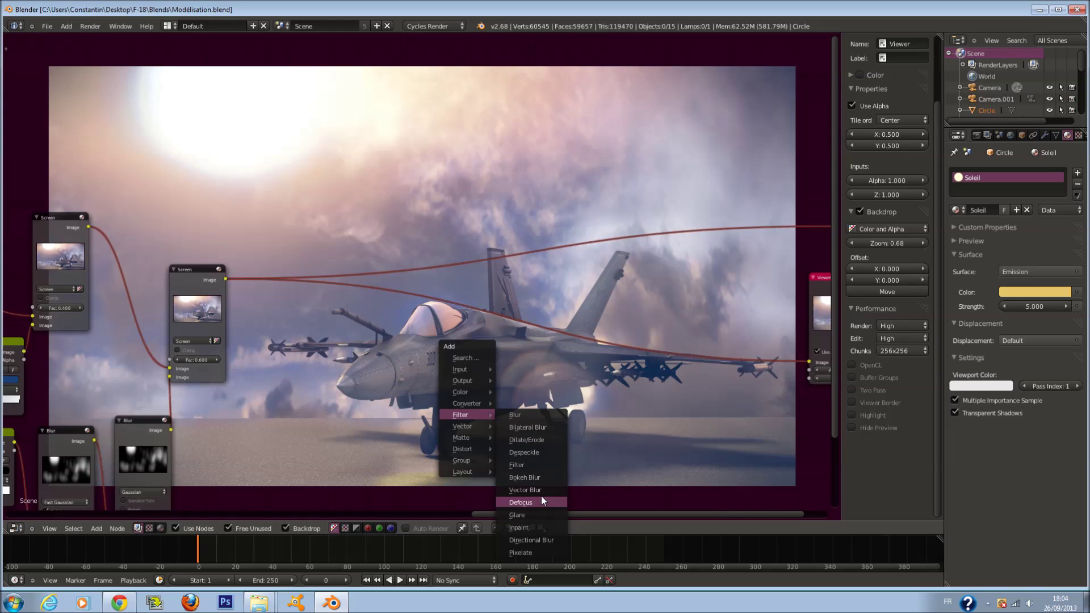
click(532, 466)
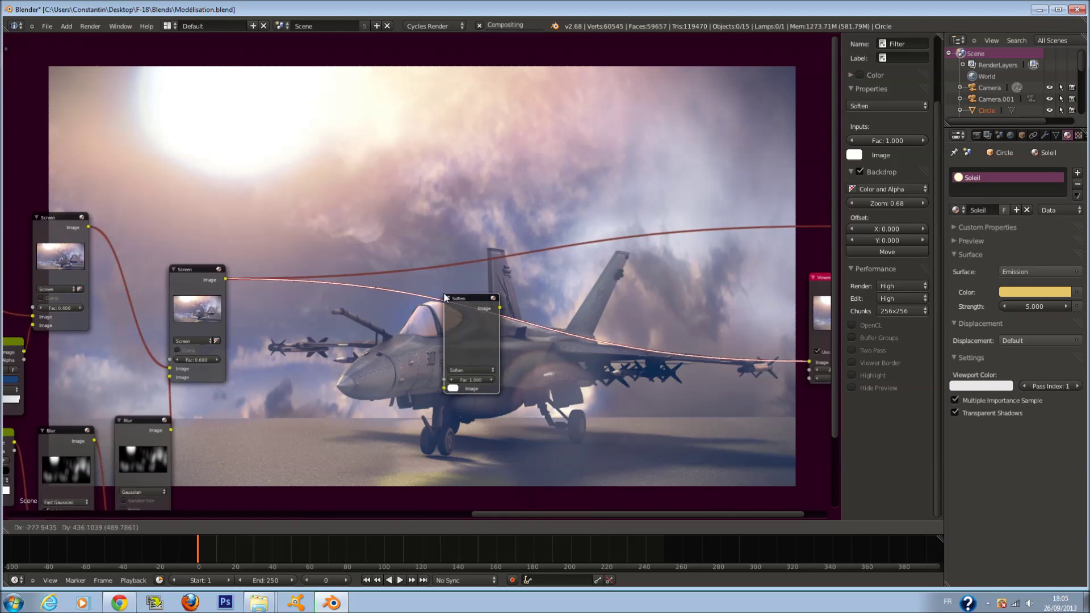
click(446, 297)
Step: Set the Filter node's type to Kirsch and place the node below the links
scroll(482, 383, up, 1)
click(483, 384)
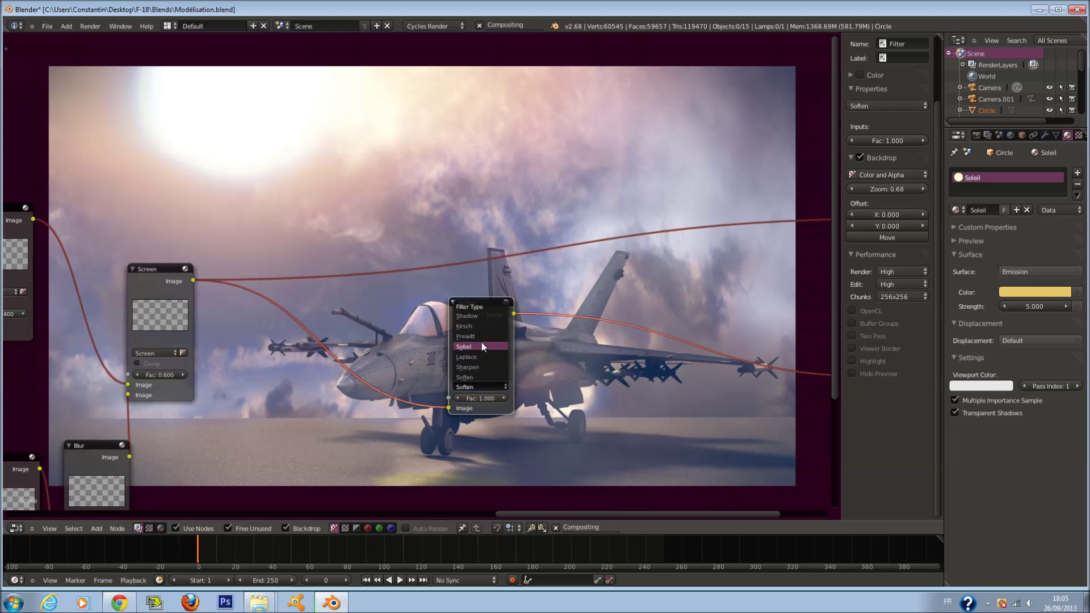
click(481, 326)
scroll(352, 346, down, 2)
drag(457, 314, 435, 370)
click(435, 370)
Step: Connect the Render Layers Image output to the Kirsch node's Image input and move the Kirsch node away from the Viewer
scroll(397, 352, down, 5)
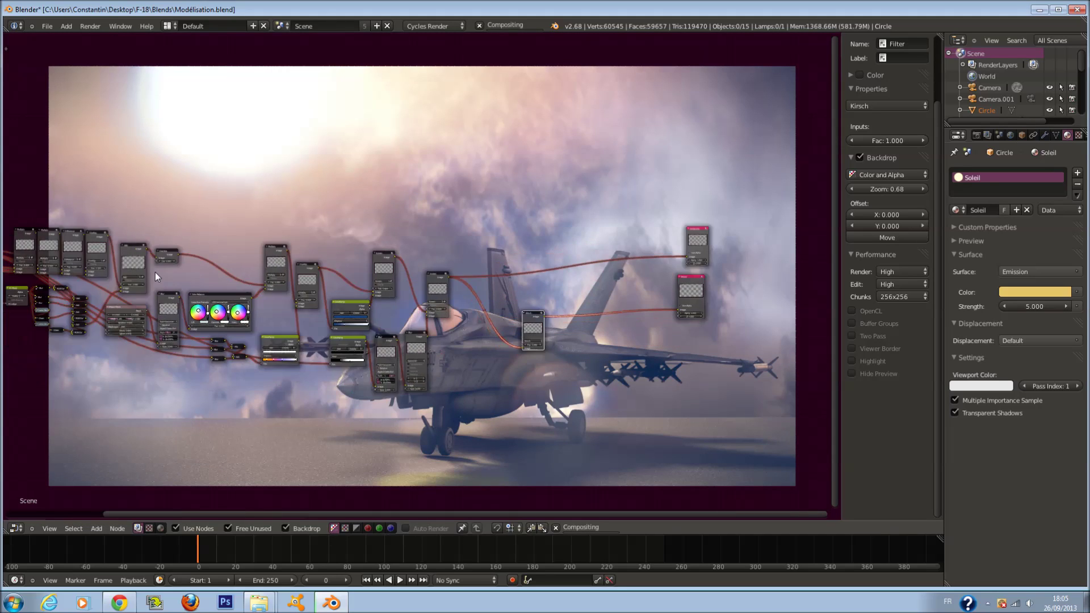
middle_drag(174, 246, 191, 248)
drag(54, 247, 600, 344)
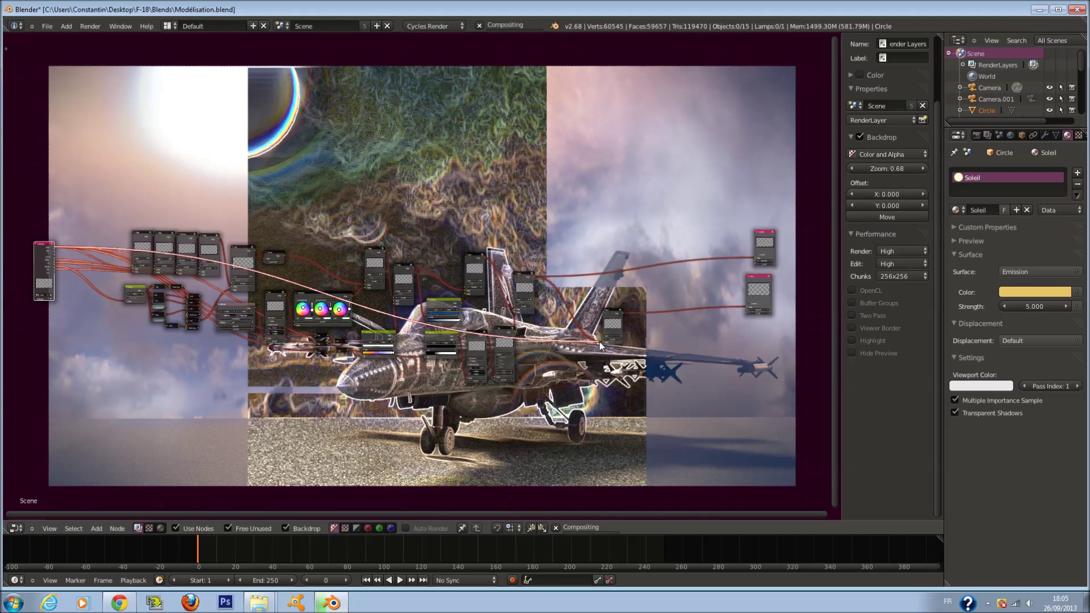
scroll(290, 299, up, 1)
scroll(290, 300, down, 1)
drag(53, 248, 602, 343)
scroll(590, 310, up, 4)
middle_drag(590, 310, 397, 324)
scroll(425, 336, up, 8)
drag(421, 411, 332, 412)
Step: Add a ColorRamp node on the link between the Kirsch filter and the Viewer
key(shift+a)
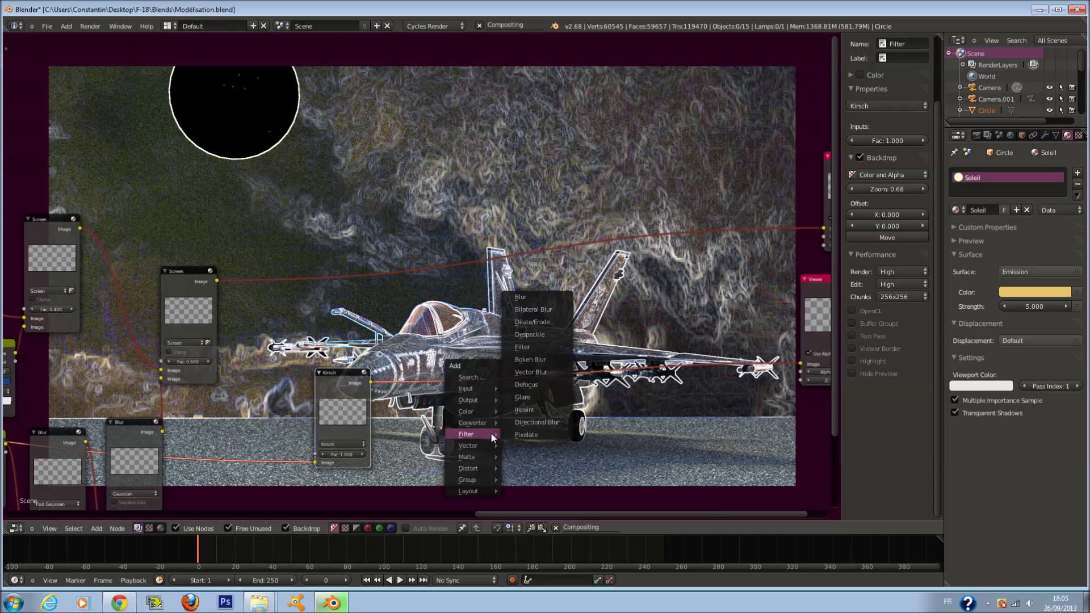
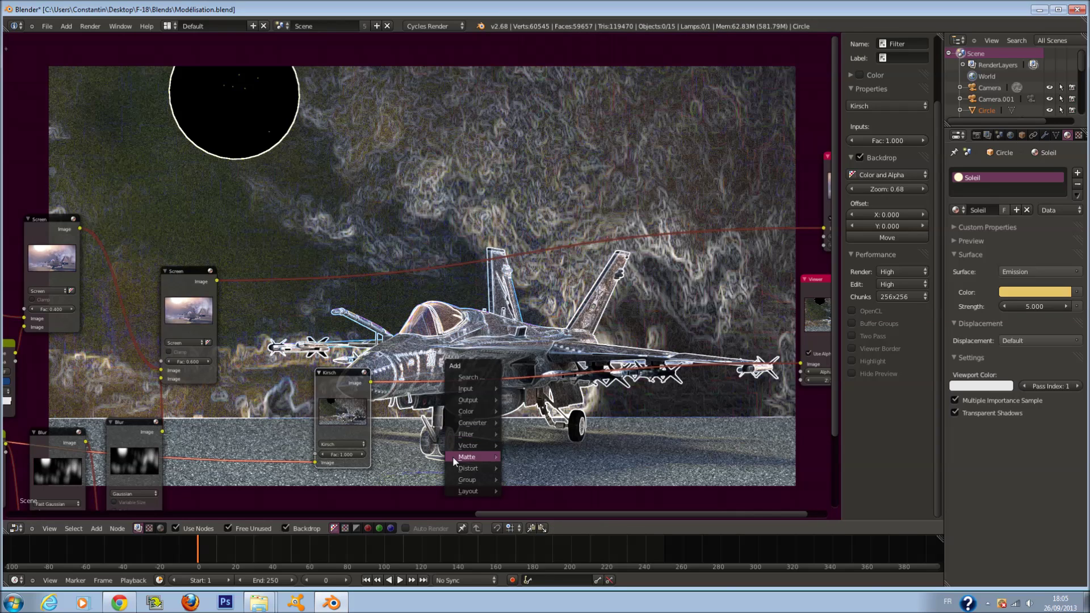
mouse_move(455, 456)
click(527, 276)
click(485, 361)
Step: Set the Kirsch node's Fac to 0.300
scroll(449, 375, up, 1)
middle_drag(447, 377, 458, 256)
scroll(456, 300, up, 3)
scroll(432, 318, up, 1)
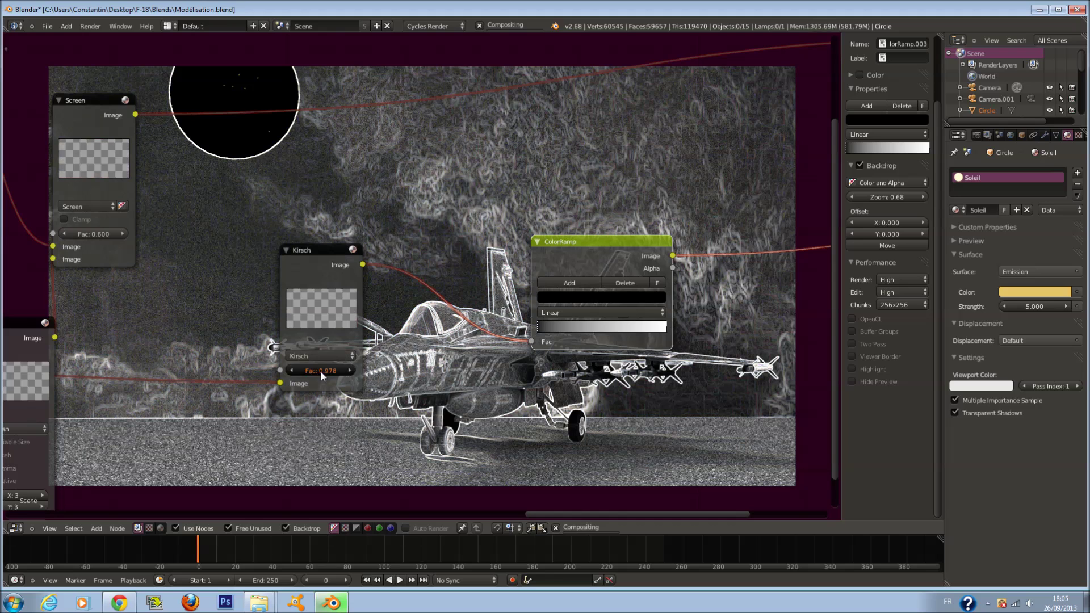
drag(335, 371, 251, 390)
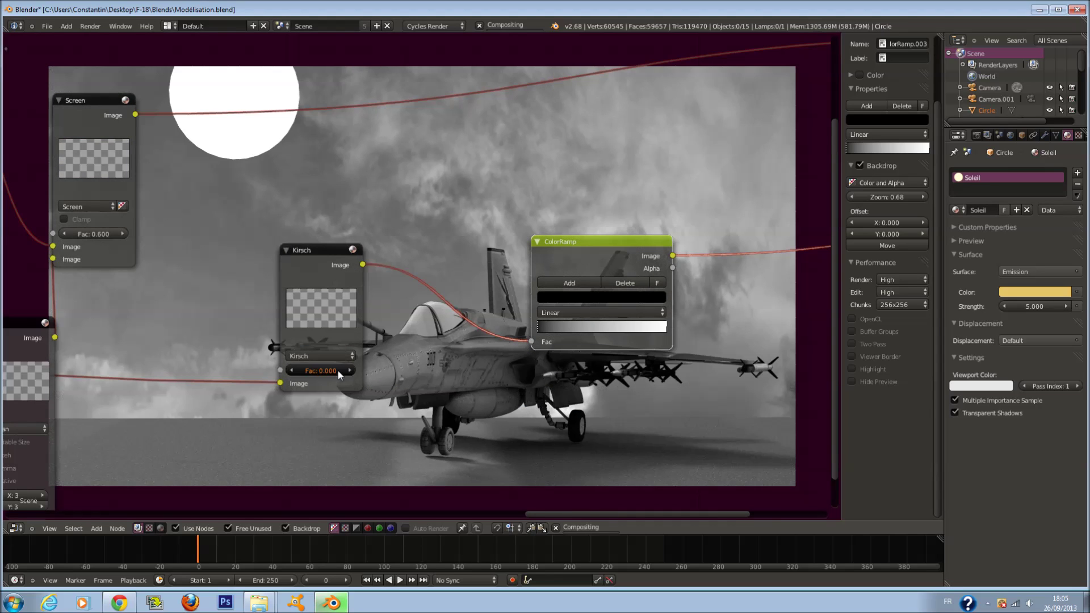
click(346, 370)
click(345, 370)
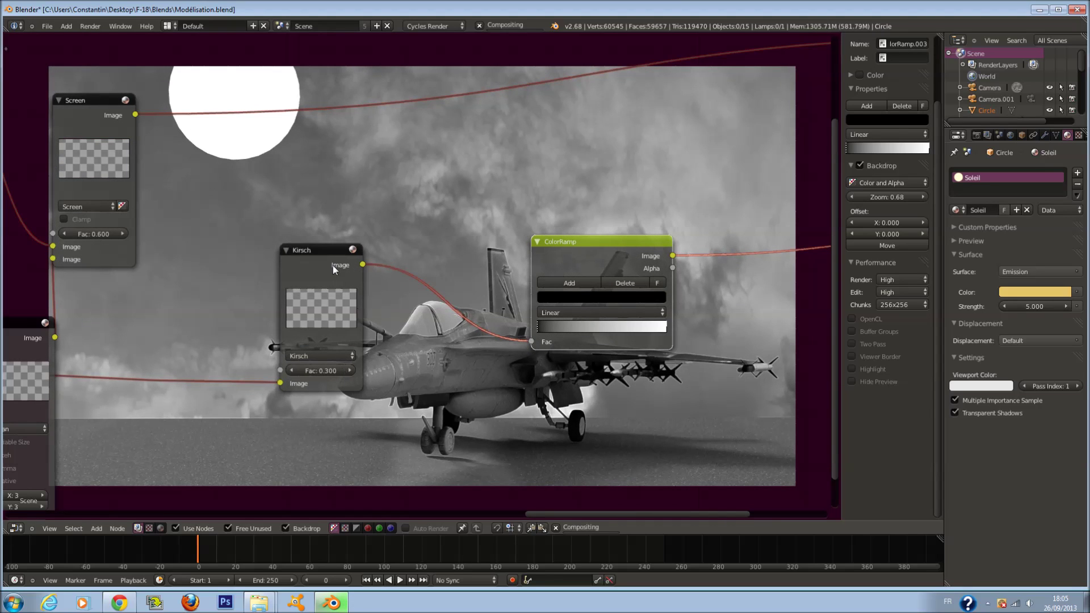
Step: Set the Kirsch node's Fac to 0.500 and move the Kirsch and ColorRamp nodes to leave a gap between them
drag(325, 265, 206, 291)
drag(598, 261, 376, 295)
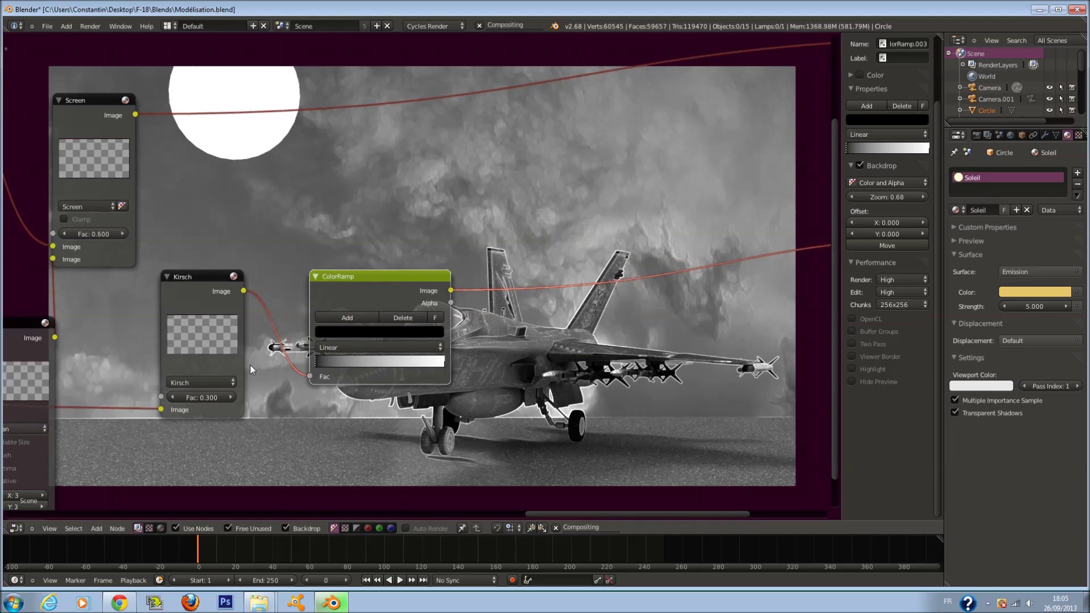
click(232, 397)
click(231, 397)
drag(328, 324, 454, 312)
Step: Insert a Blur node on the link between the Kirsch filter and the ColorRamp
key(shift+a)
mouse_move(315, 374)
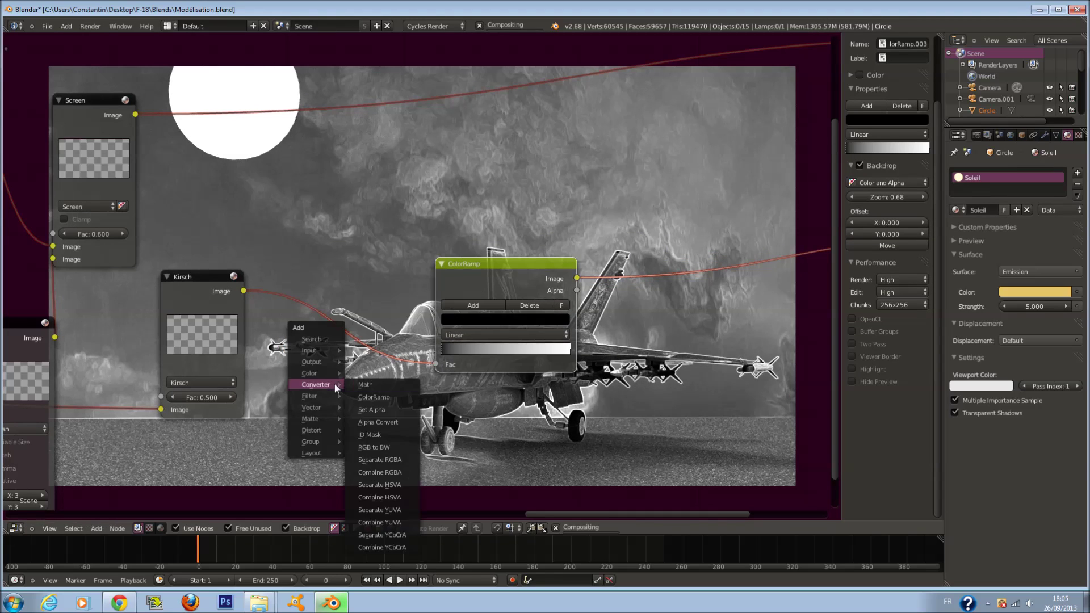
mouse_move(309, 396)
click(363, 408)
click(345, 420)
Step: Set the new Blur node's X and Y sizes to 12 and save the file
click(353, 421)
text(3)
key(Return)
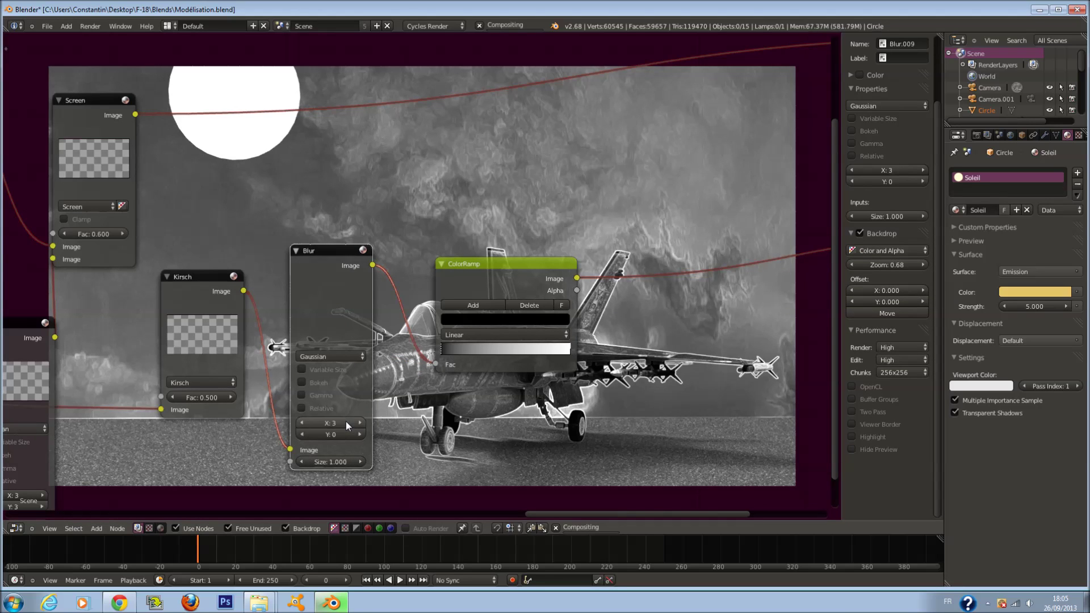
click(345, 421)
text(12)
key(Return)
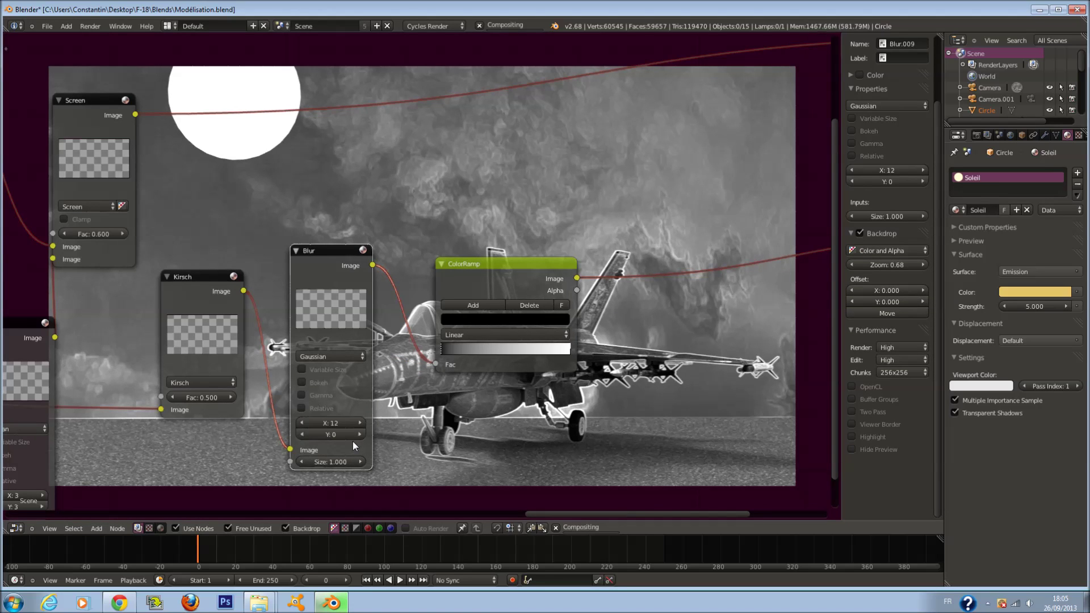
click(349, 435)
text(12)
key(Return)
key(ctrl+s)
Step: Shift the ColorRamp's black and white stops inward to raise the edge mask's contrast, and save the file
middle_drag(557, 371, 494, 325)
scroll(496, 325, up, 1)
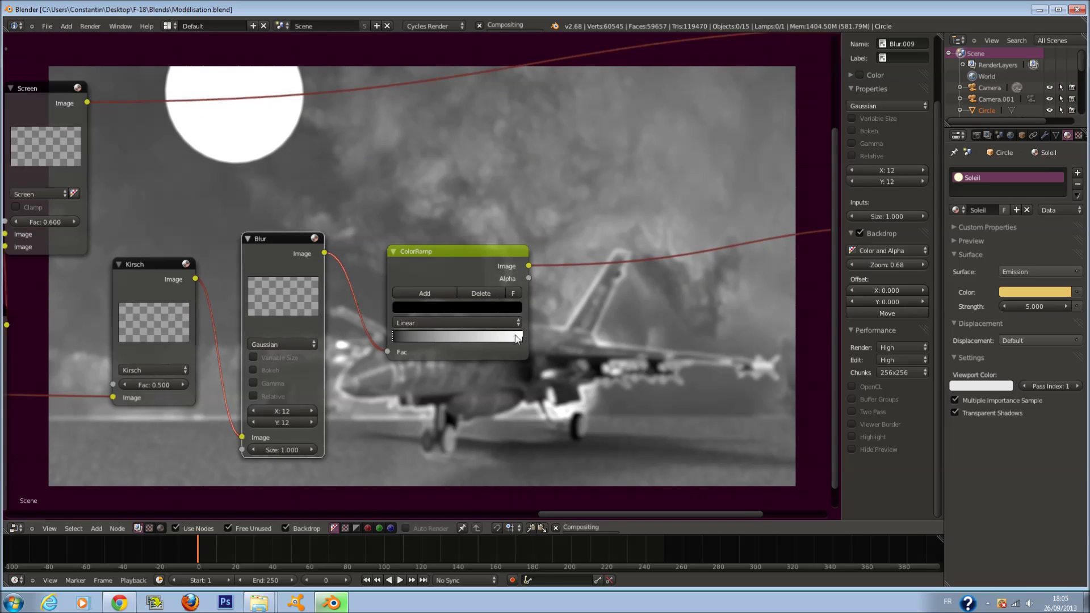
drag(410, 336, 420, 344)
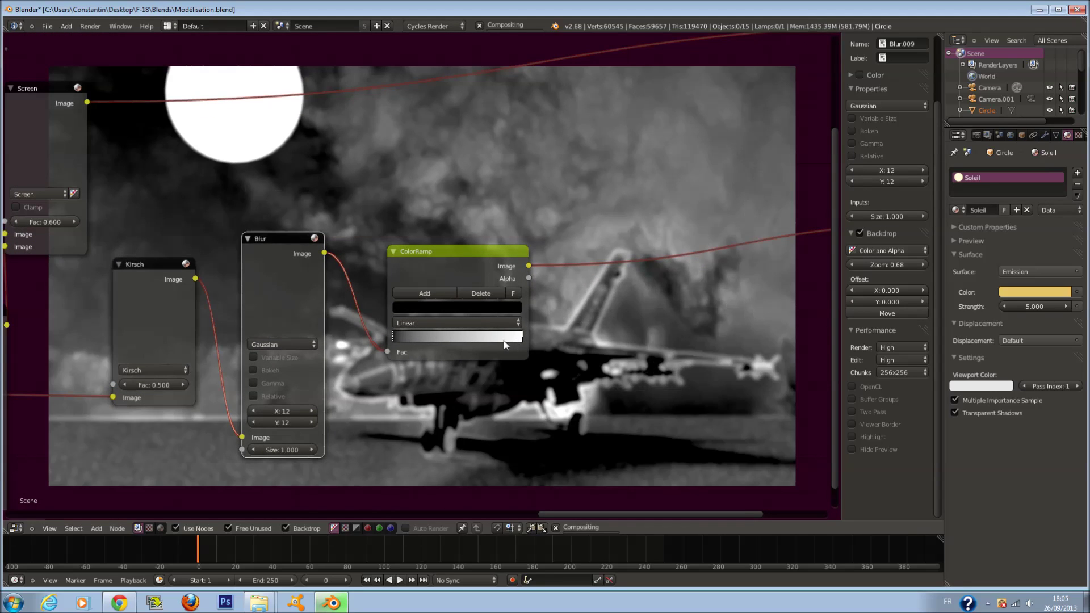
drag(521, 339, 514, 338)
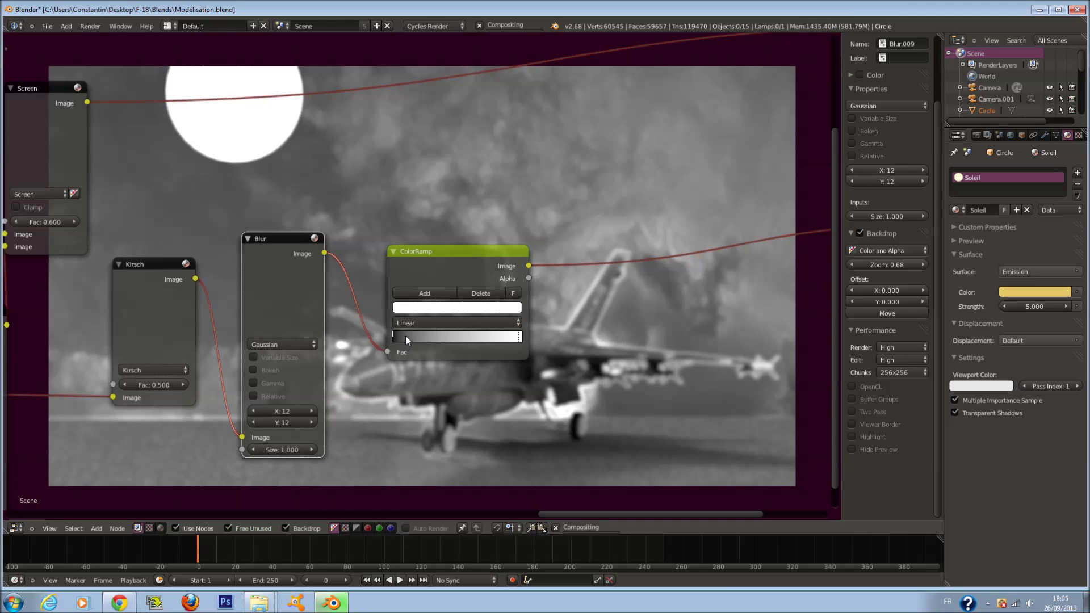
click(403, 338)
drag(404, 340, 421, 339)
middle_drag(483, 350, 381, 277)
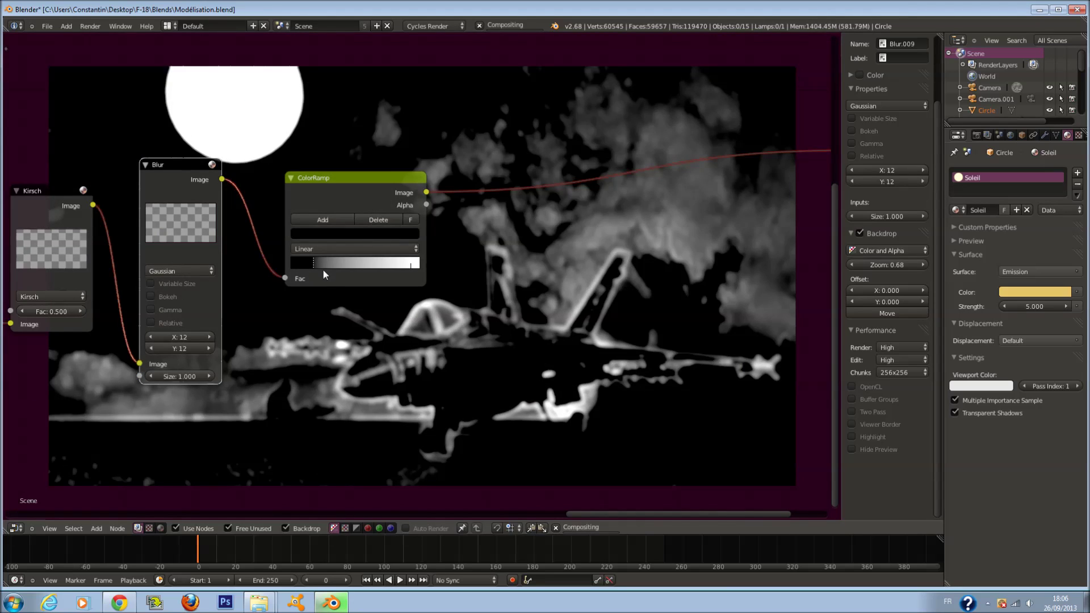
drag(313, 263, 303, 263)
key(ctrl+s)
Step: Add a Mix node on the link between the Kirsch branch's ColorRamp and the Viewer
middle_drag(340, 215, 492, 355)
scroll(492, 355, down, 2)
key(a)
key(a)
key(a)
key(shift+a)
mouse_move(579, 355)
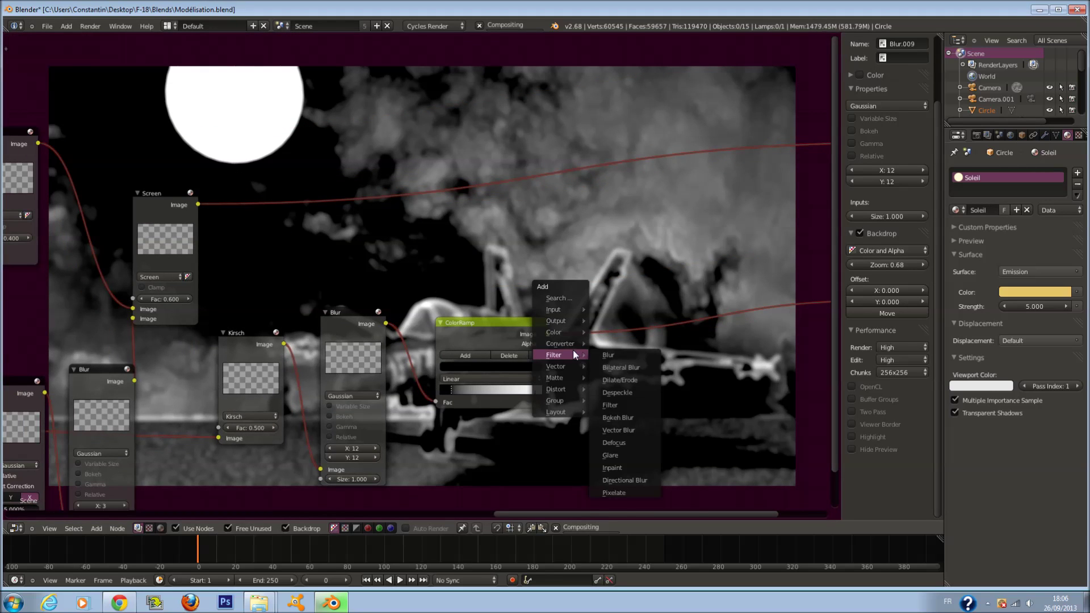
mouse_move(567, 333)
click(625, 331)
click(619, 227)
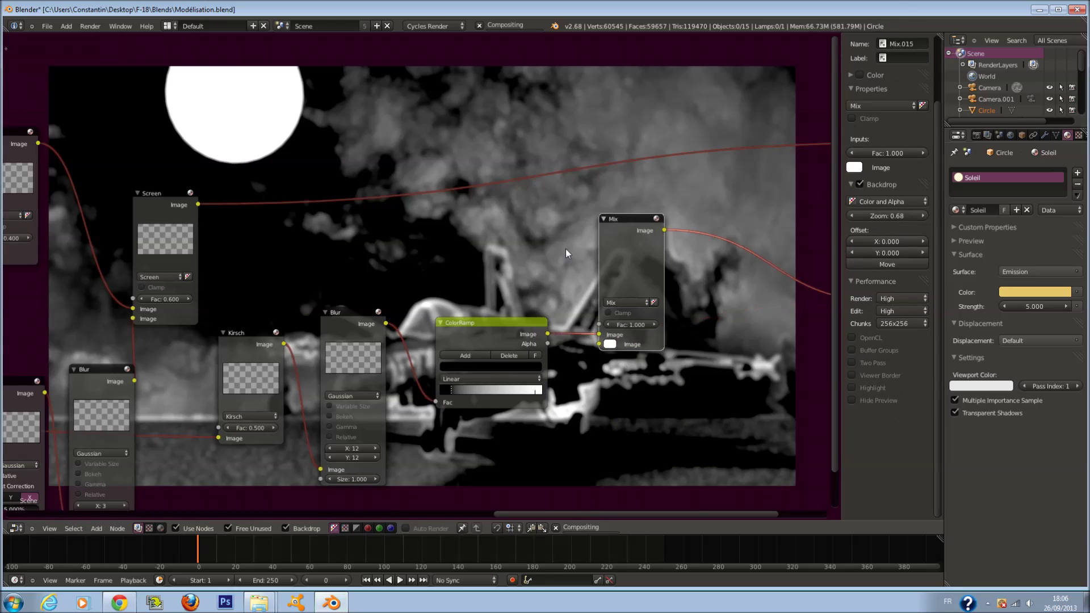
Step: Connect the Render Layers Image output to the new Mix node's first Image input
scroll(566, 249, down, 12)
middle_drag(187, 255, 406, 297)
scroll(133, 276, down, 2)
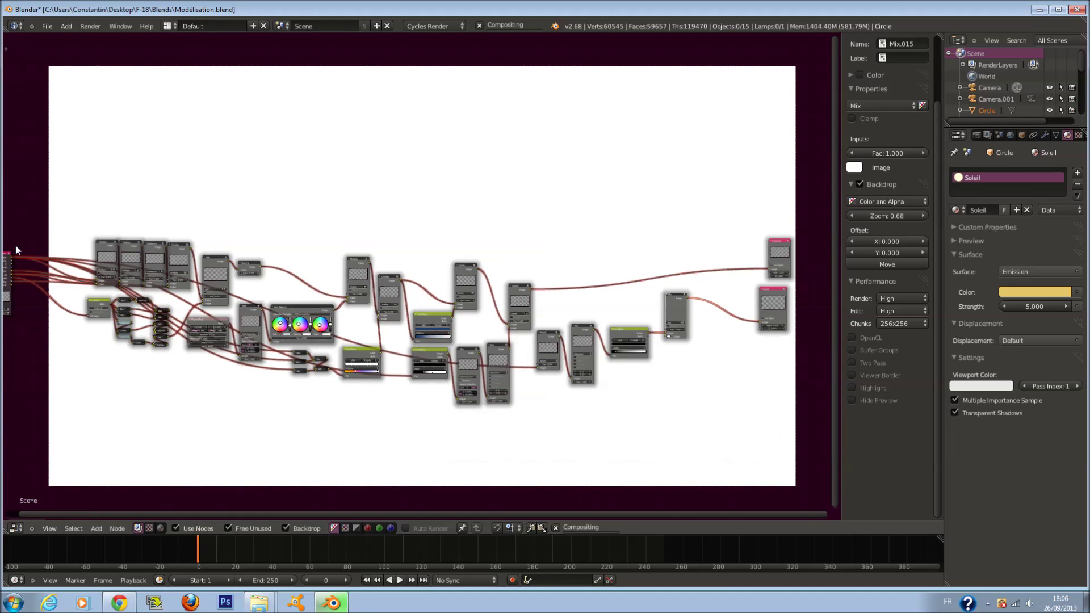
drag(11, 256, 667, 335)
scroll(608, 312, up, 6)
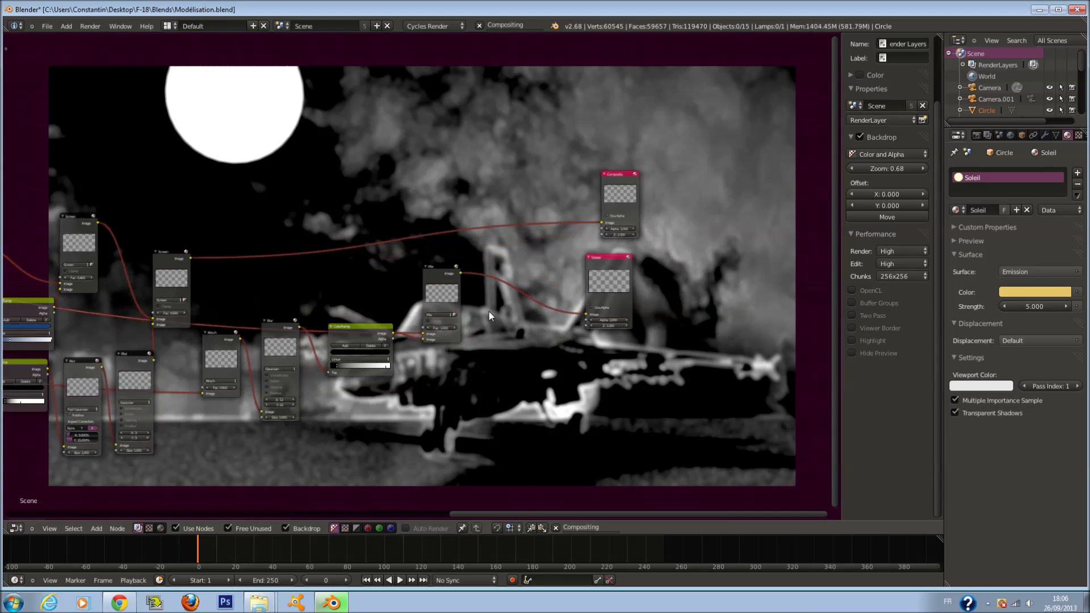
Step: Change the Mix node's blend type to Add and lower its Fac to 0.000
click(463, 360)
click(461, 340)
drag(479, 387, 328, 390)
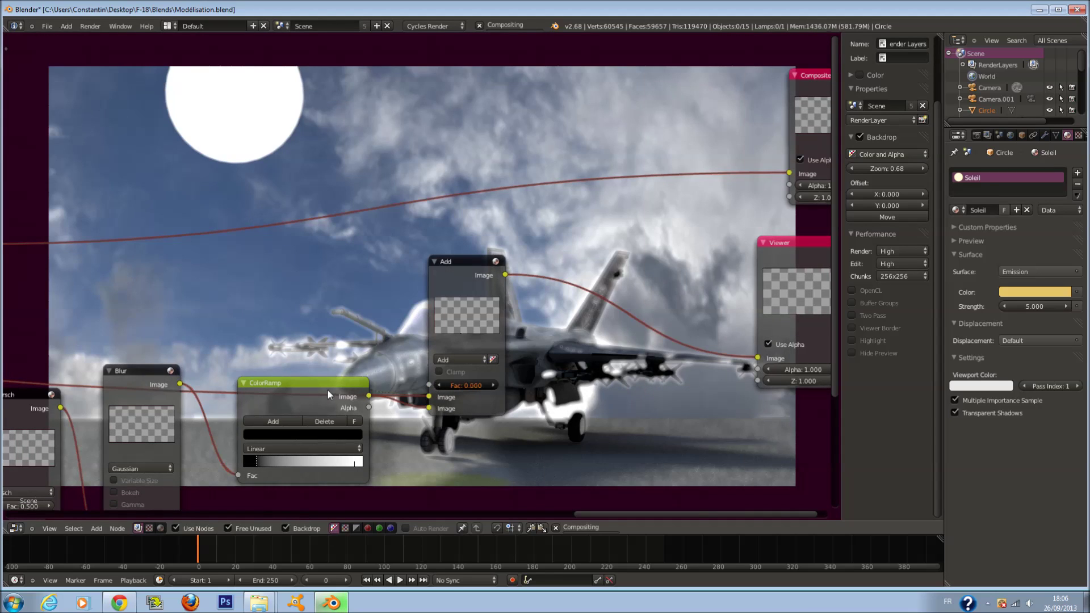
Step: Set the Add node's Fac to 0.200 and save the file
middle_drag(549, 357, 525, 236)
scroll(525, 237, up, 2)
click(462, 270)
click(462, 269)
middle_drag(461, 269, 403, 230)
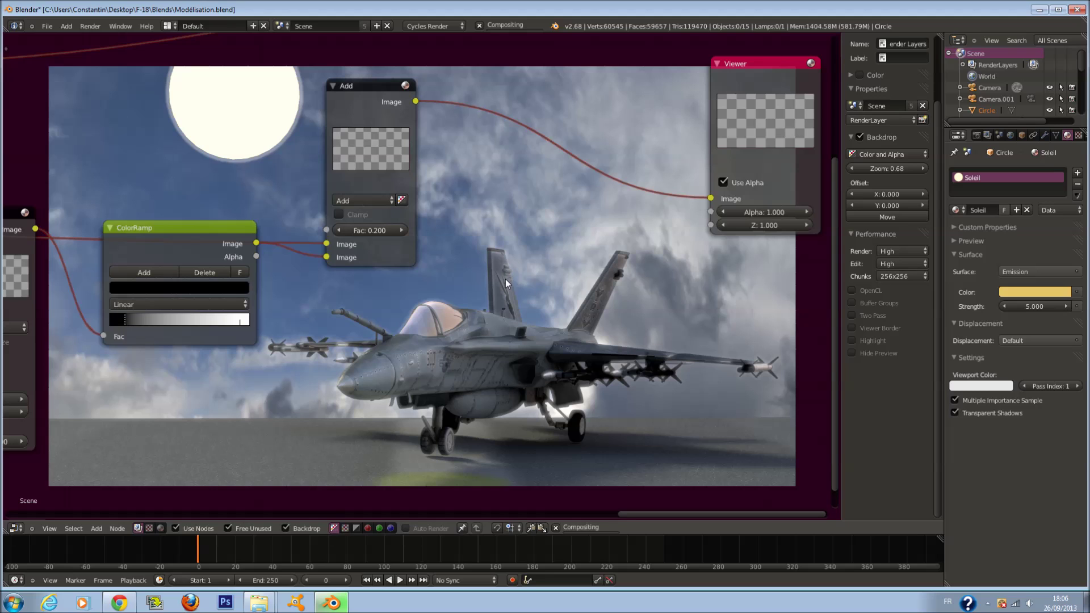
click(341, 230)
click(402, 233)
scroll(403, 234, down, 9)
middle_drag(403, 234, 617, 286)
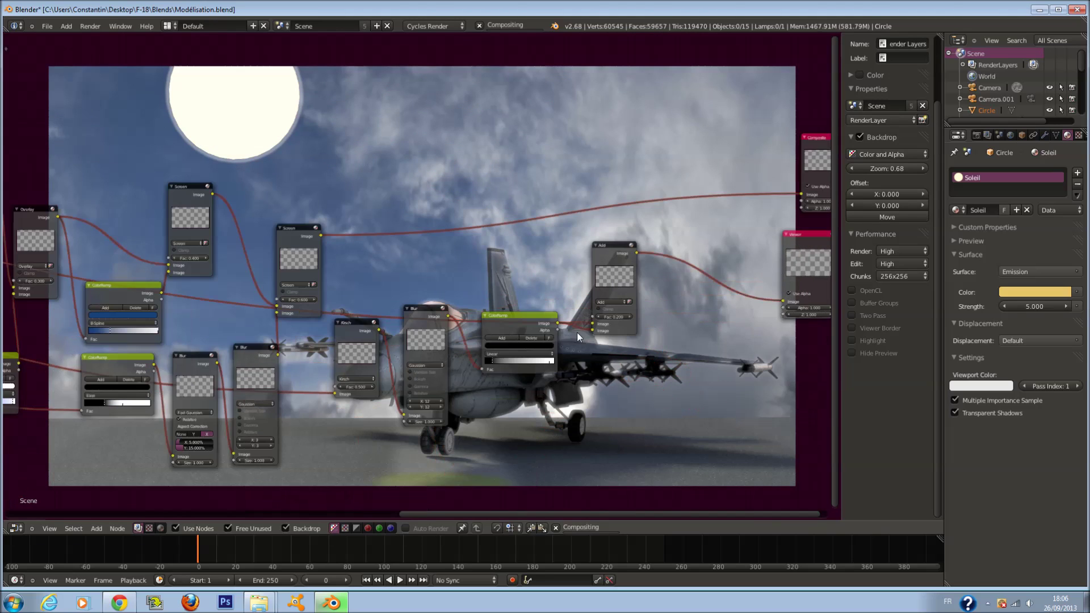
key(ctrl+s)
Step: Group the ID Mask node with its collapsed Blur, Glare, Lens Distortion, RGB Curves and Add nodes into one node group
click(580, 371)
scroll(226, 311, down, 3)
middle_drag(226, 311, 528, 341)
scroll(571, 357, up, 1)
key(a)
key(ctrl+s)
click(598, 366)
scroll(500, 335, up, 2)
key(b)
drag(309, 280, 389, 324)
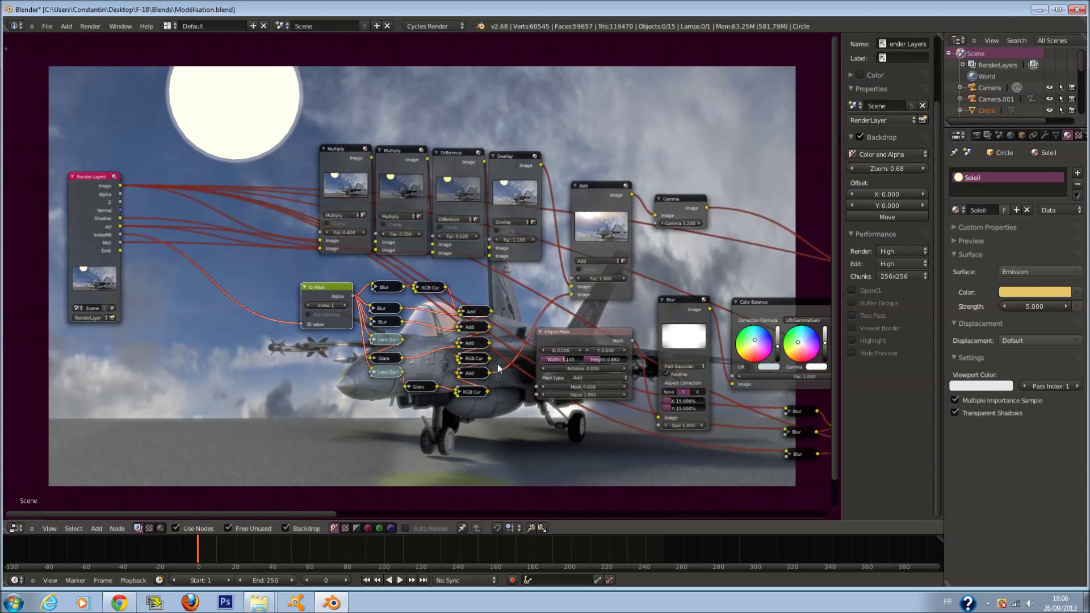
key(ctrl+g)
key(Tab)
scroll(384, 413, up, 2)
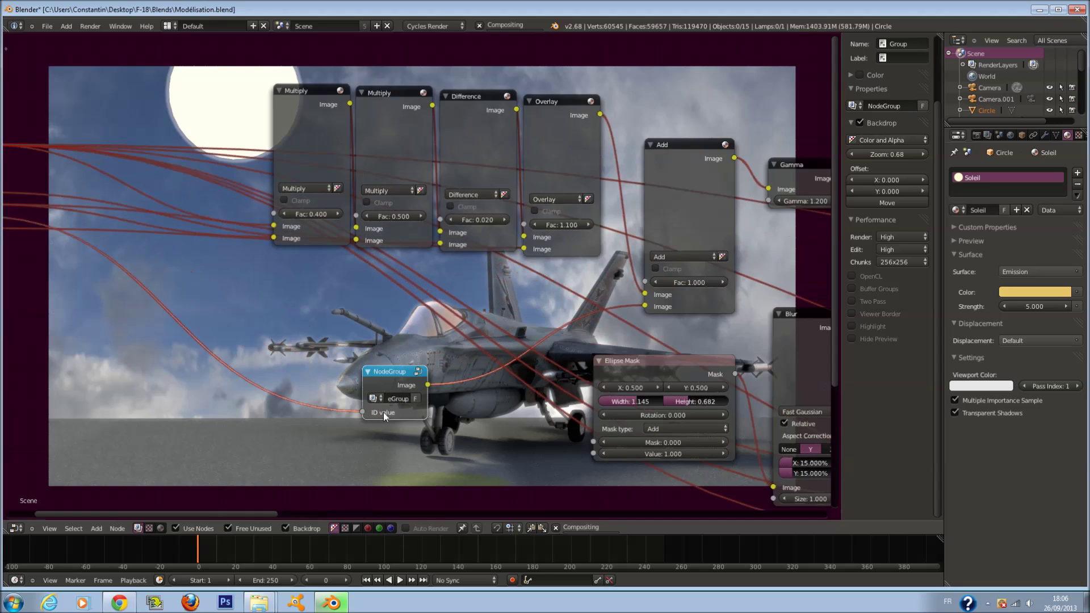
Step: Name the node group Soleil and move it closer to the Render Layers node
double_click(413, 397)
text(s)
key(Return)
scroll(418, 335, down, 3)
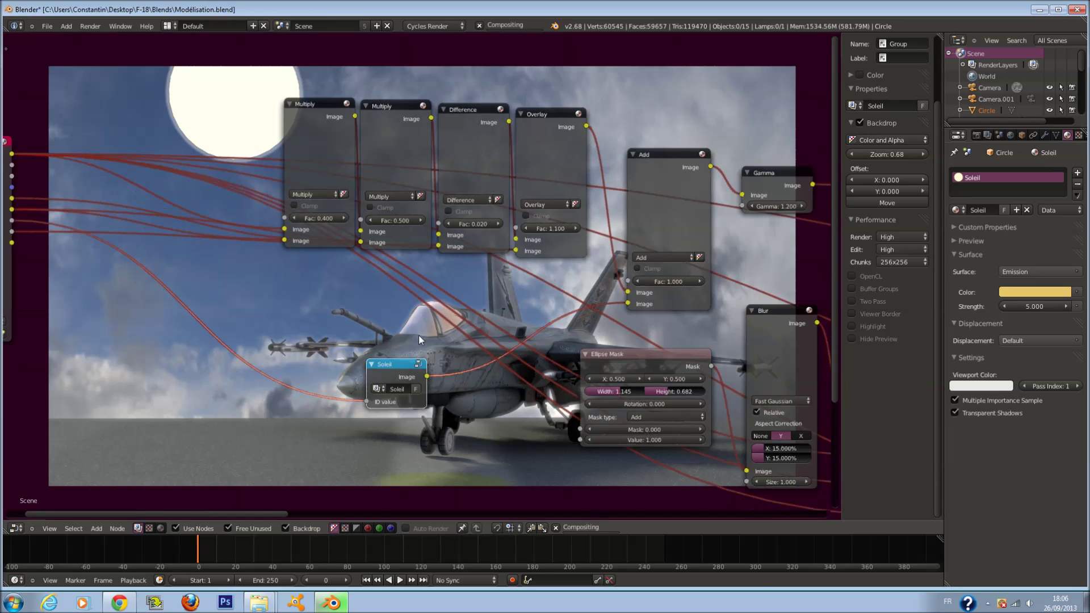
drag(400, 336, 213, 374)
Step: Group the two Multiply nodes with the adjacent Difference, Overlay, Add and Gamma nodes
scroll(397, 307, down, 1)
middle_drag(548, 253, 440, 307)
scroll(440, 307, up, 1)
middle_drag(545, 348, 480, 275)
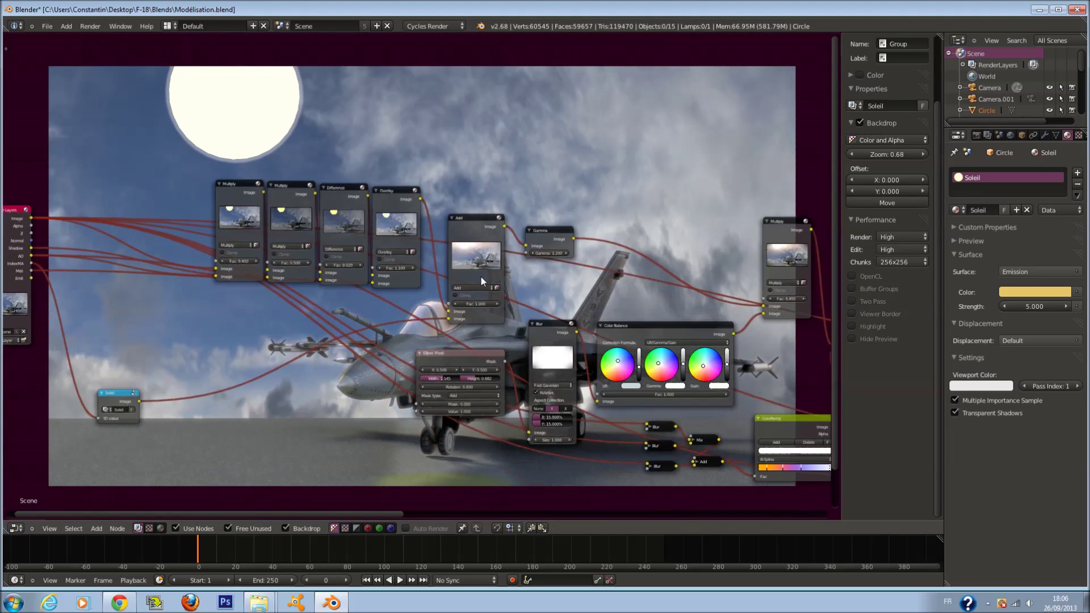
key(b)
drag(234, 126, 572, 291)
key(ctrl+g)
key(Tab)
scroll(474, 274, up, 4)
Step: Name the new node group Environnement
click(490, 358)
text(Environ)
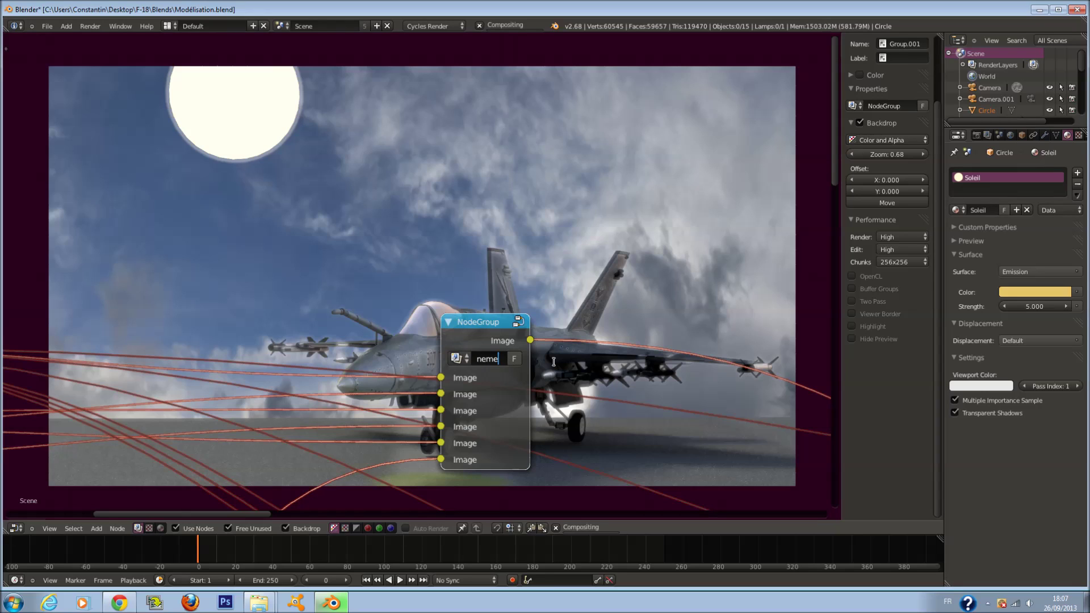
key(BackSpace)
text(nt)
key(Return)
scroll(560, 277, down, 5)
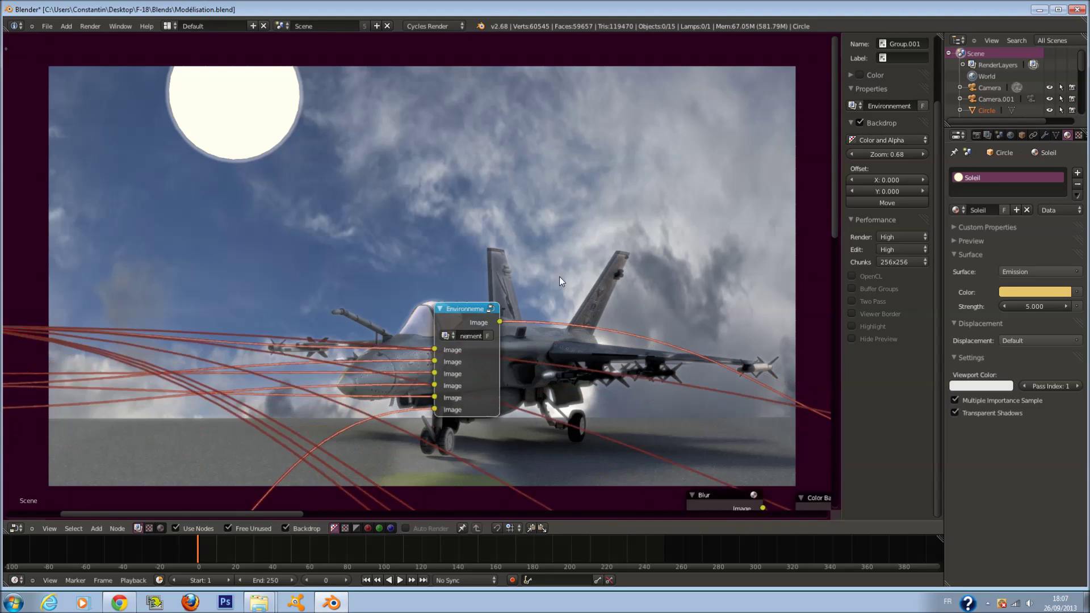
Step: Place the Environnement and Soleil groups close together beside the Render Layers node and save the file
drag(450, 292, 291, 344)
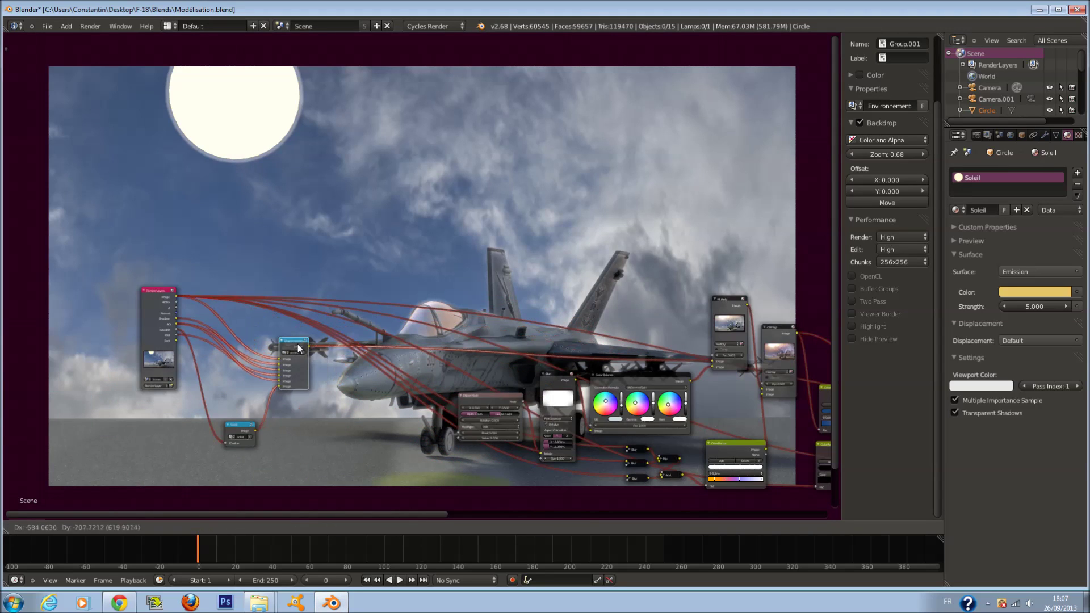
drag(243, 427, 237, 395)
scroll(324, 318, down, 1)
scroll(521, 393, up, 2)
middle_drag(521, 393, 442, 380)
key(a)
key(a)
key(a)
key(ctrl+s)
Step: Group all remaining nodes between the Environnement group and the Composite and Viewer outputs
scroll(625, 408, down, 4)
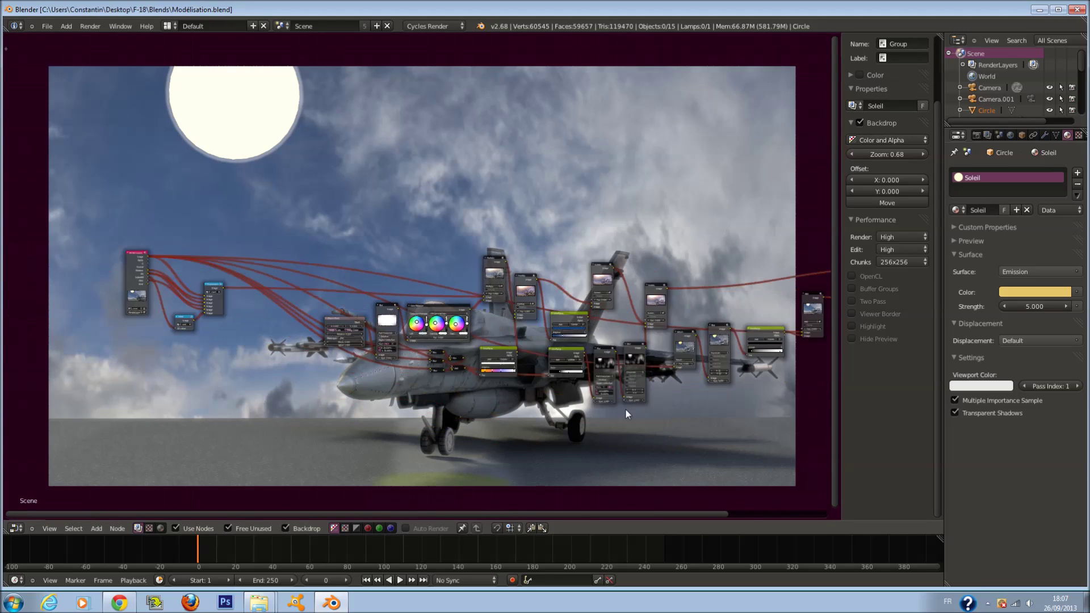
scroll(515, 411, up, 1)
key(b)
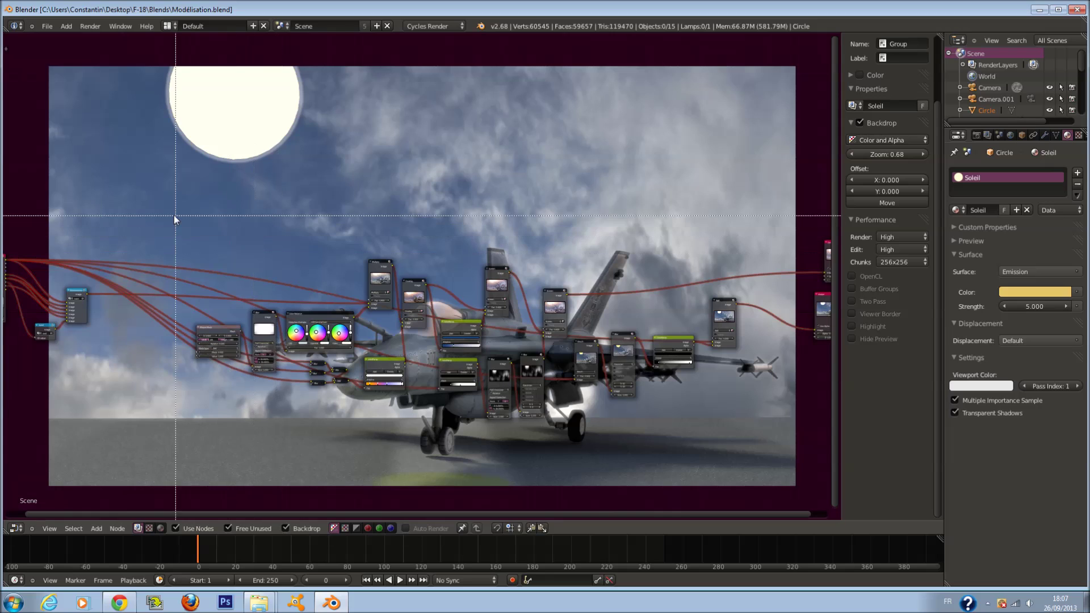
key(Escape)
drag(194, 189, 752, 467)
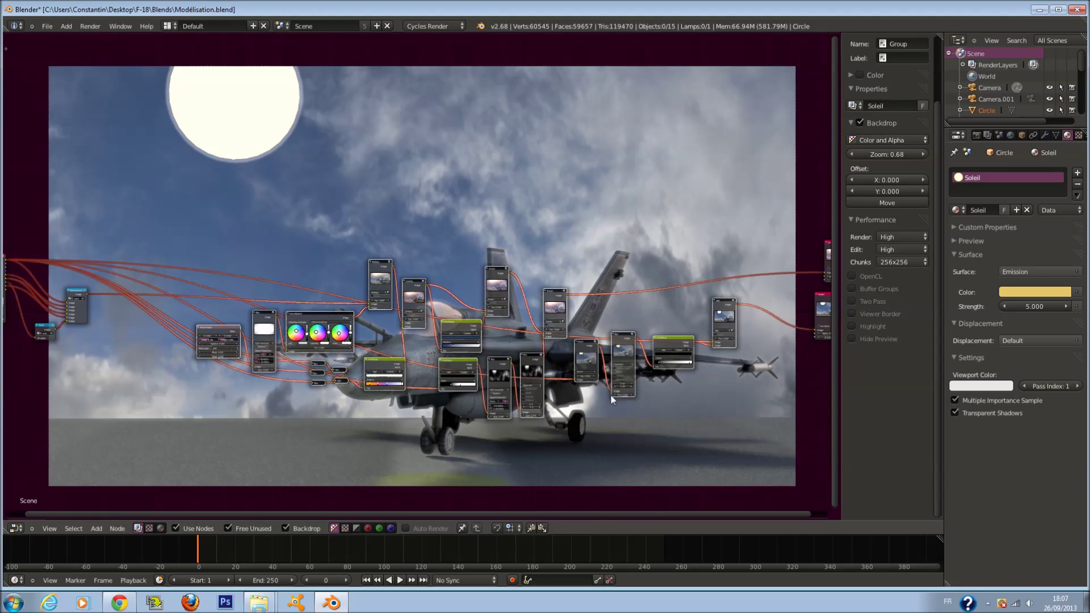
key(ctrl+g)
key(Tab)
Step: Name the new node group Atmoshpere and place it beside the Environnement group
click(521, 408)
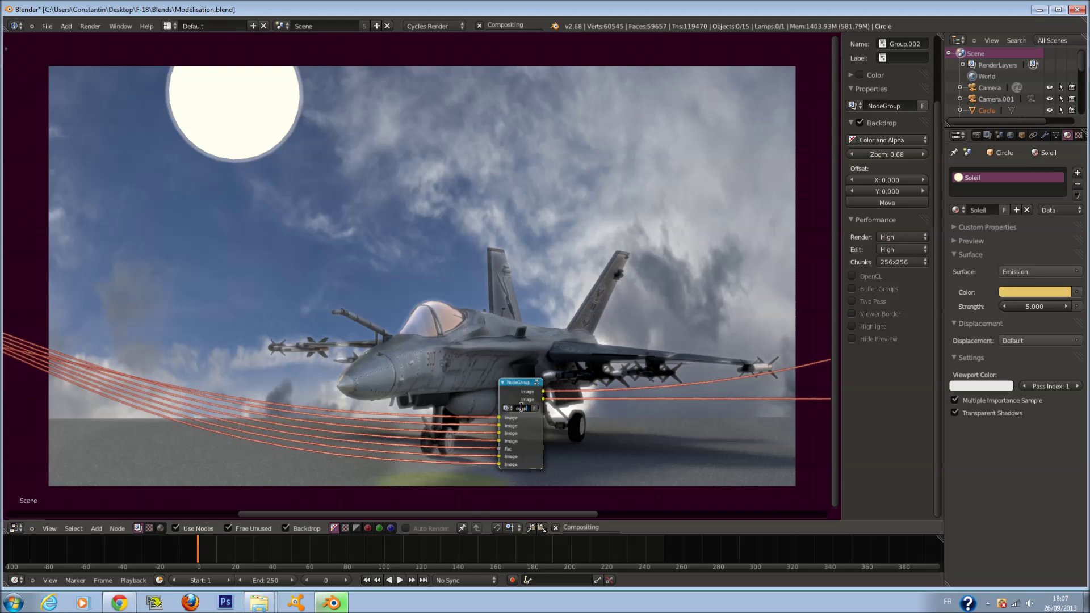
key(Return)
scroll(523, 407, down, 12)
middle_drag(479, 366, 571, 414)
scroll(572, 414, up, 1)
drag(554, 376, 239, 339)
Step: Inside the Atmoshpere group, connect the last Screen node's output to the final Add node's first Image input
key(Tab)
scroll(640, 316, down, 1)
middle_drag(642, 316, 483, 346)
scroll(523, 343, up, 3)
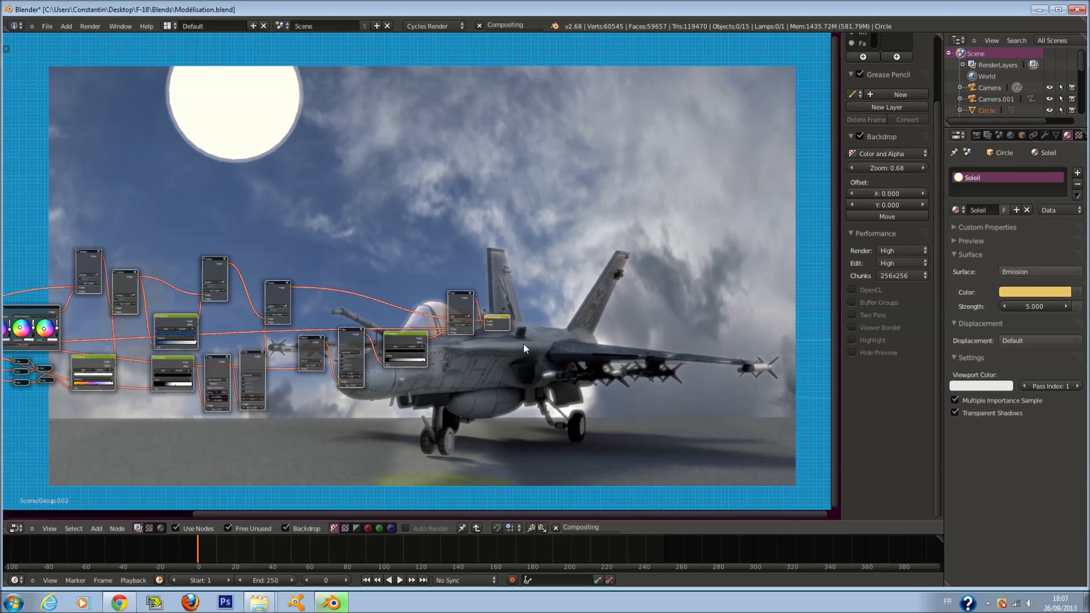
click(532, 343)
scroll(578, 339, up, 1)
drag(590, 344, 595, 341)
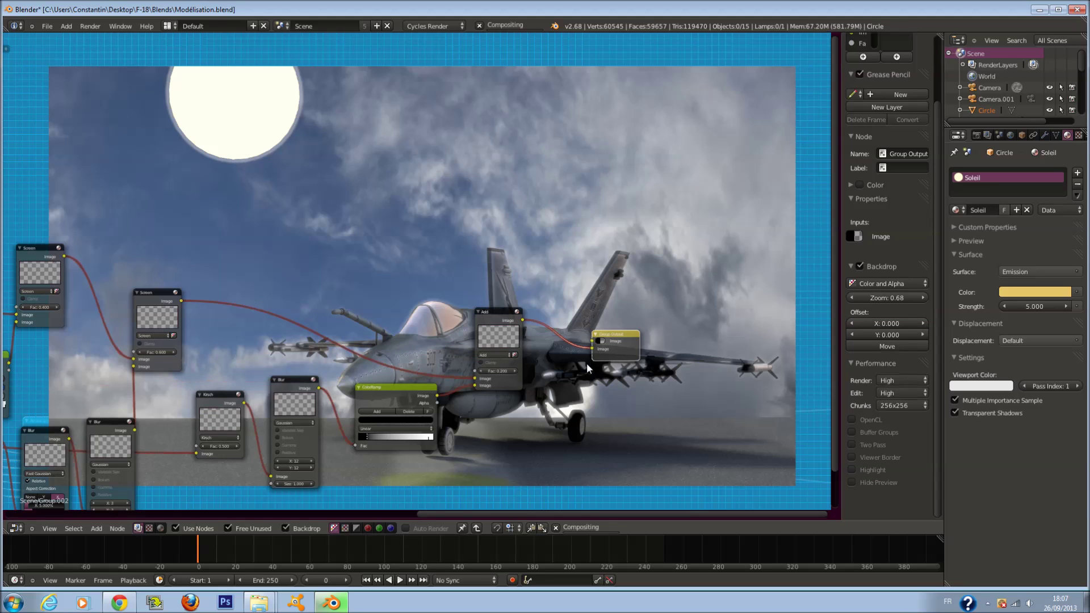
key(Tab)
Step: Save the file and move the Composite and Viewer nodes close to the Atmoshpere group
scroll(558, 374, down, 2)
middle_drag(826, 365, 688, 370)
key(a)
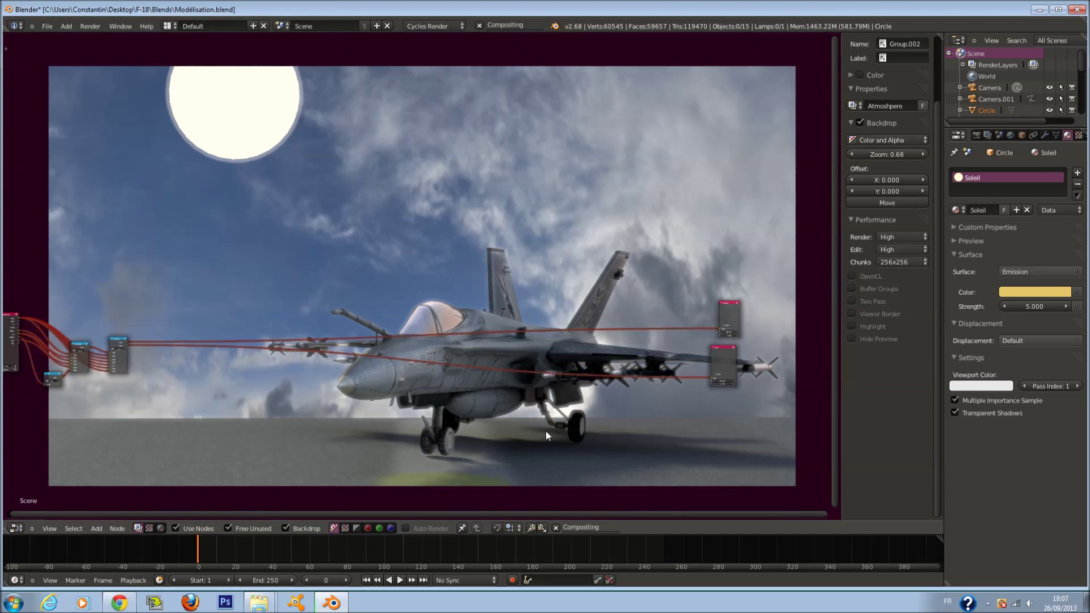
key(ctrl+s)
drag(650, 244, 762, 421)
key(g)
click(200, 438)
middle_drag(247, 364, 416, 300)
scroll(417, 299, up, 3)
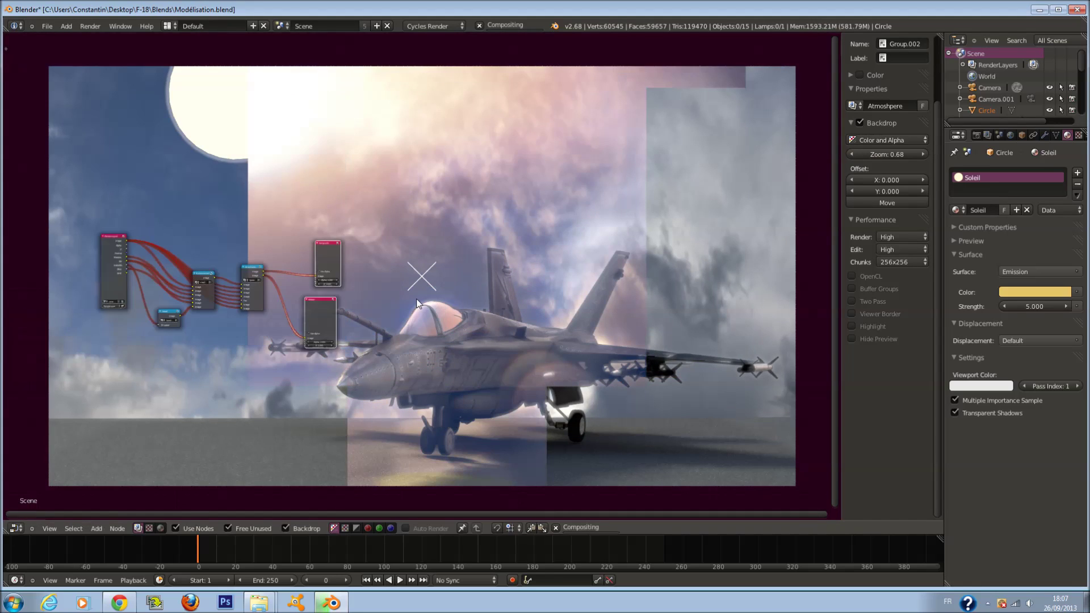
Step: Open the Atmoshpere group to check its final Add and Group Output links, close it and save the file
scroll(418, 301, up, 2)
middle_drag(395, 381, 548, 270)
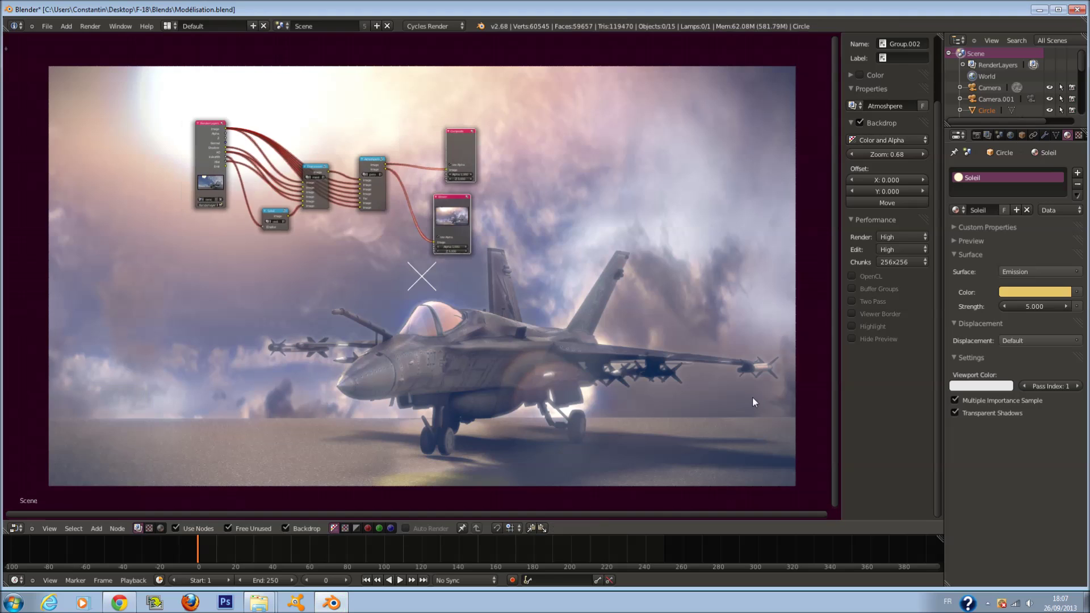
scroll(474, 240, up, 9)
middle_drag(439, 193, 473, 308)
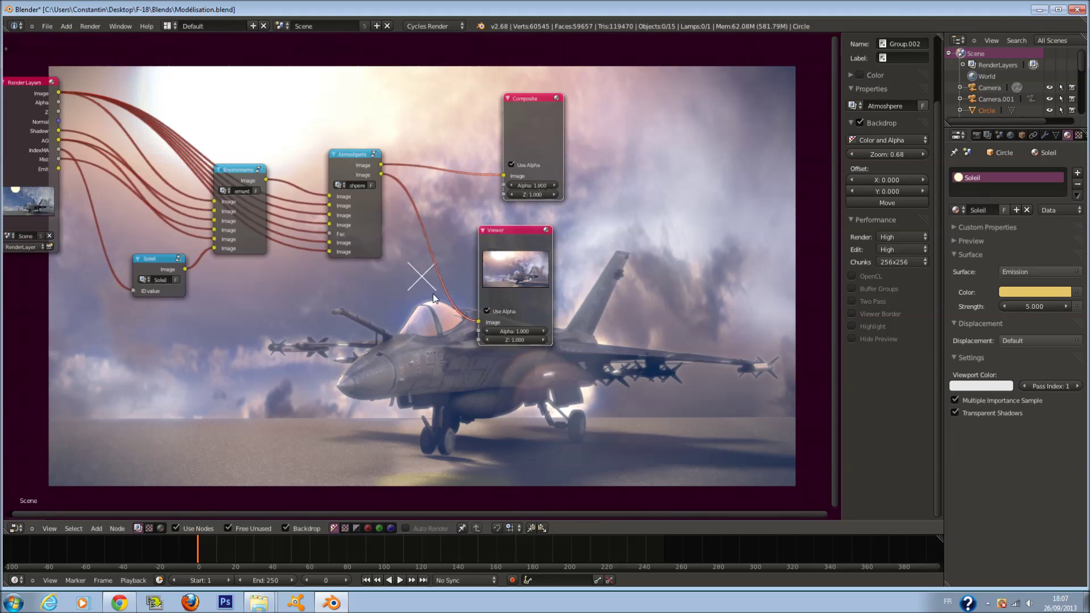
key(Tab)
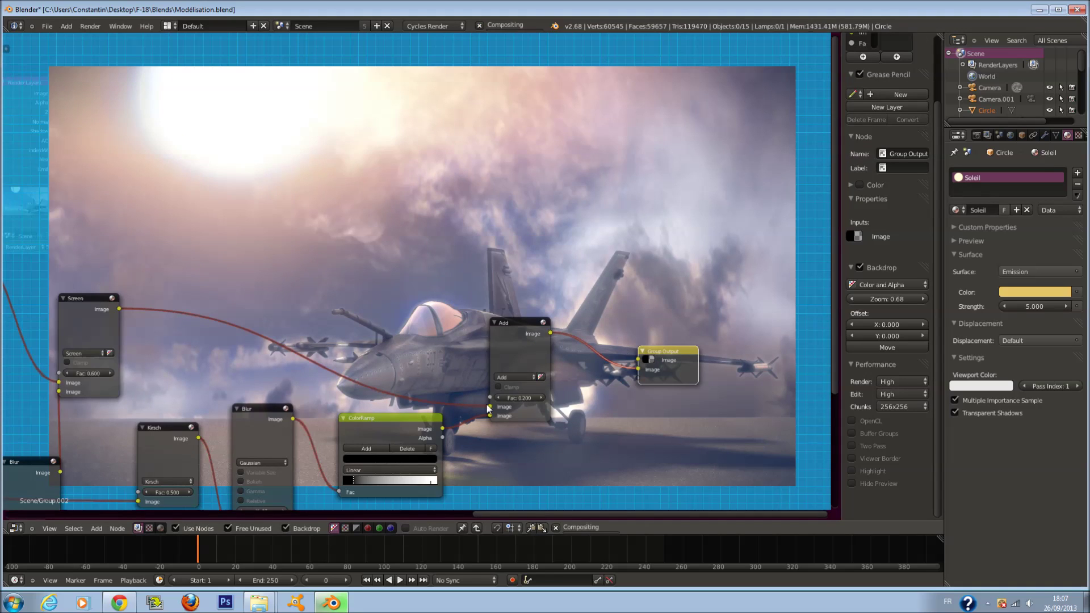
key(Tab)
key(ctrl+s)
Step: Move the Composite and Viewer nodes farther away from the Atmoshpere group
click(601, 382)
middle_drag(465, 310, 337, 379)
drag(398, 211, 614, 194)
drag(391, 342, 646, 327)
middle_drag(405, 443, 451, 145)
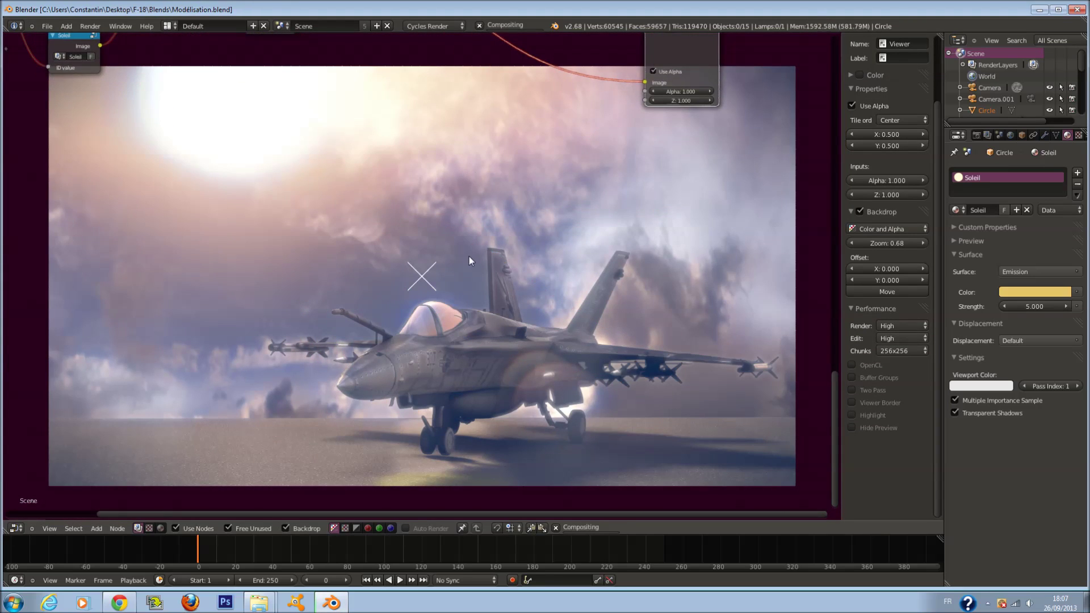
scroll(469, 256, down, 1)
middle_drag(469, 257, 514, 341)
scroll(554, 249, down, 1)
middle_drag(540, 215, 459, 377)
scroll(556, 340, up, 3)
scroll(555, 340, up, 1)
scroll(521, 347, up, 1)
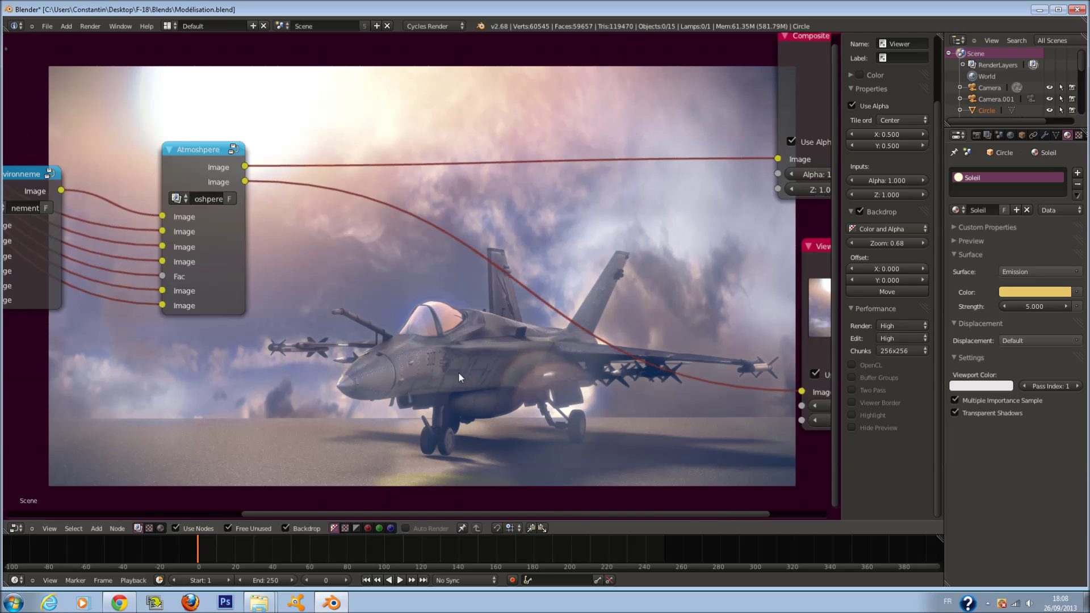
Step: Add a Lens Distortion node on the link between the Atmoshpere group and the Viewer
key(shift+a)
mouse_move(444, 432)
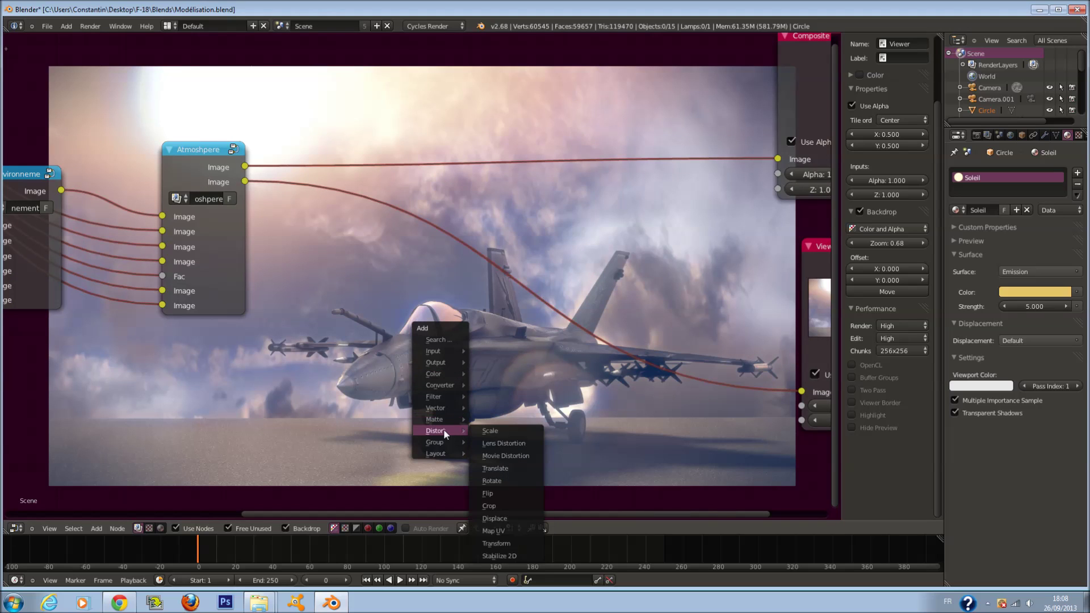
click(498, 445)
click(560, 414)
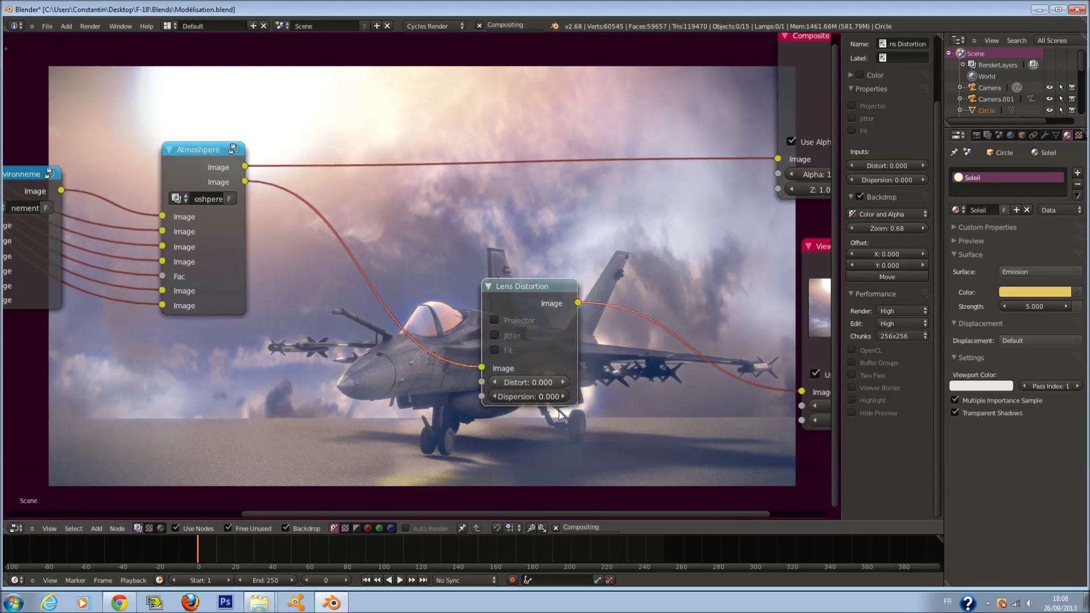
Step: Raise the Lens Distortion node's Dispersion to 0.100 and move the node close to the Atmoshpere group
click(563, 397)
click(517, 320)
key(g)
click(324, 247)
Step: Try the Fit, Jitter and Projector options of the Lens Distortion node, leaving them all switched off
click(341, 328)
click(305, 281)
click(310, 266)
click(305, 255)
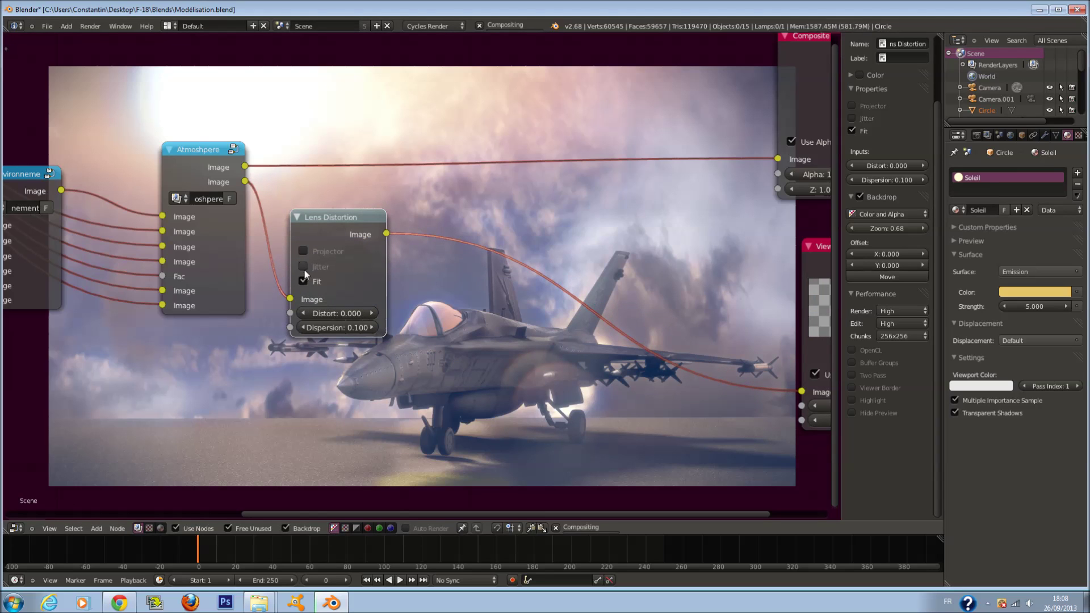
click(305, 266)
Step: Set the Lens Distortion node's Dispersion to 0.020
click(353, 327)
text(;àé)
key(Escape)
click(351, 327)
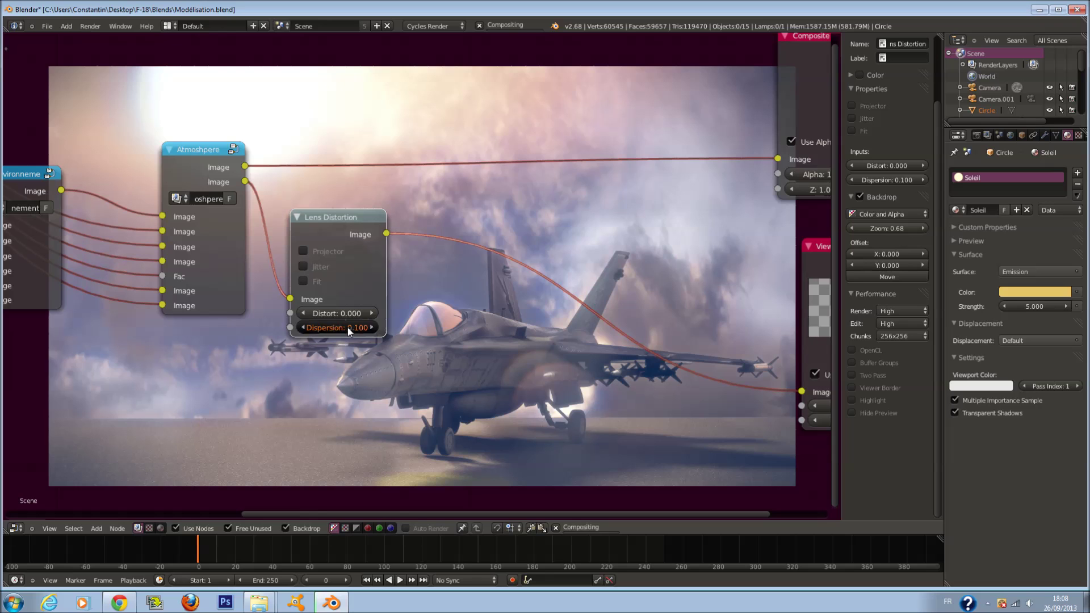
text(.02)
click(387, 356)
Step: Connect the Lens Distortion node's Image output to the Composite node's Image input
scroll(388, 353, down, 1)
middle_drag(477, 303, 446, 241)
scroll(446, 241, down, 2)
drag(363, 183, 674, 124)
scroll(514, 487, up, 1)
middle_drag(514, 487, 448, 194)
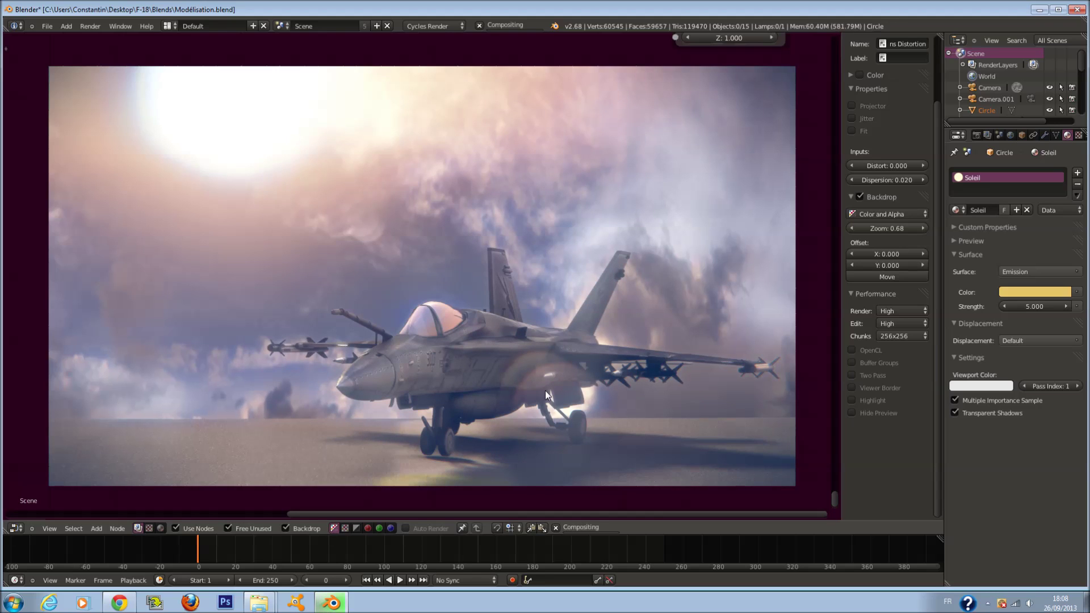
Step: Move the Composite and Viewer nodes farther away from the Lens Distortion node and save the file
key(Home)
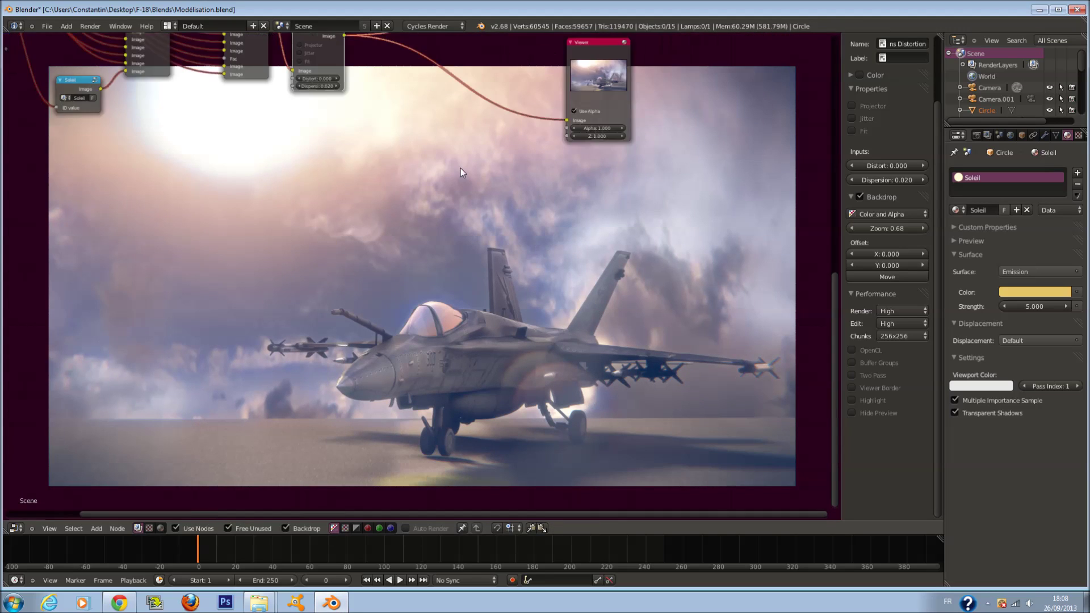
middle_drag(544, 383, 354, 381)
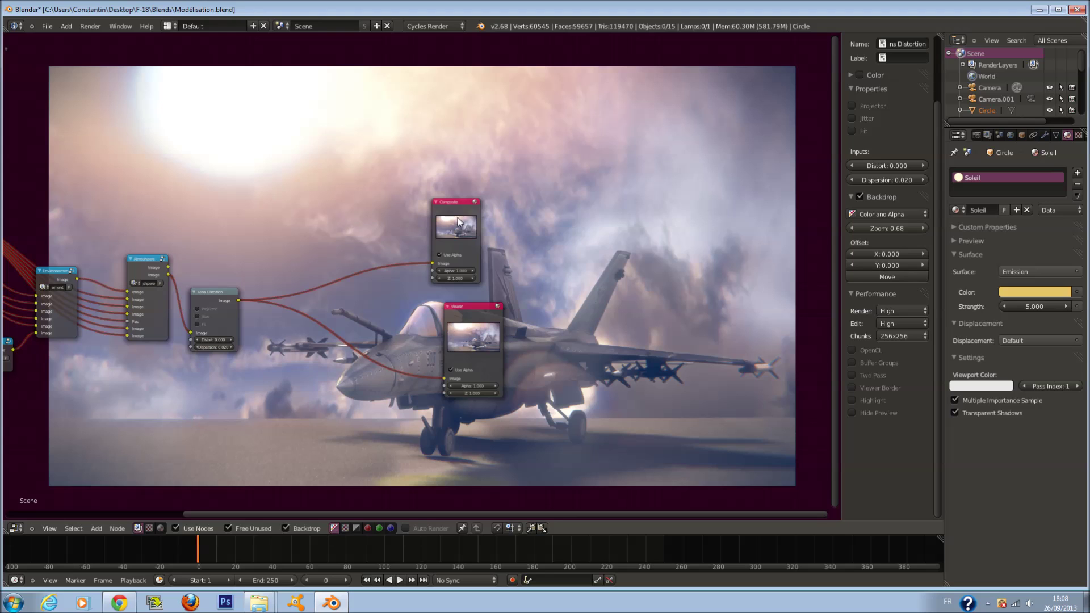
drag(460, 238, 653, 243)
drag(489, 326, 649, 318)
scroll(412, 351, up, 5)
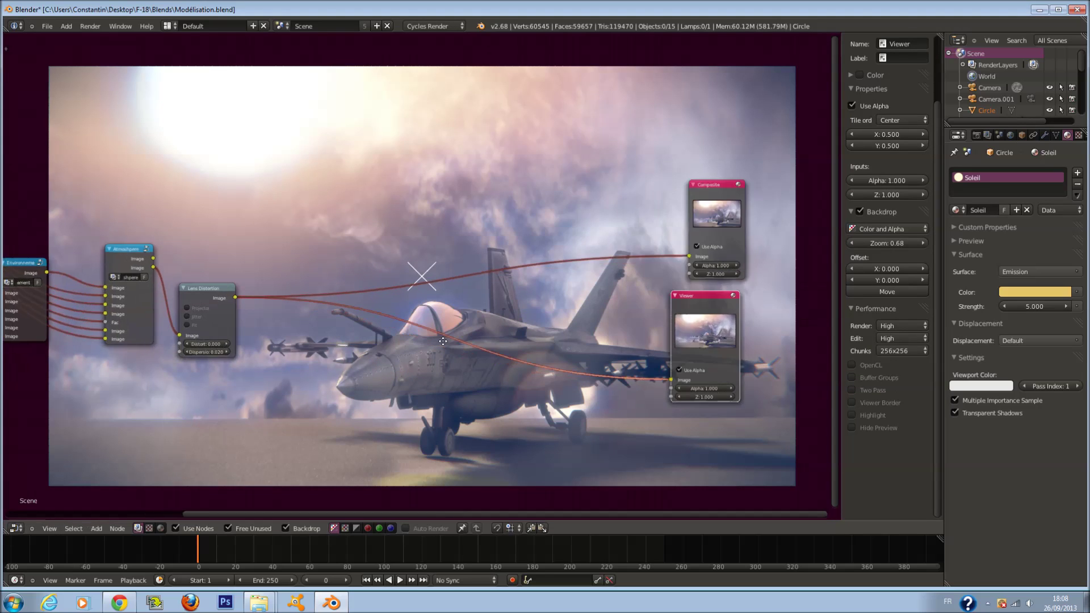
key(ctrl+s)
click(454, 374)
scroll(472, 363, up, 1)
Step: Add a Color Balance node on the link between the Lens Distortion node and the Viewer
key(shift+a)
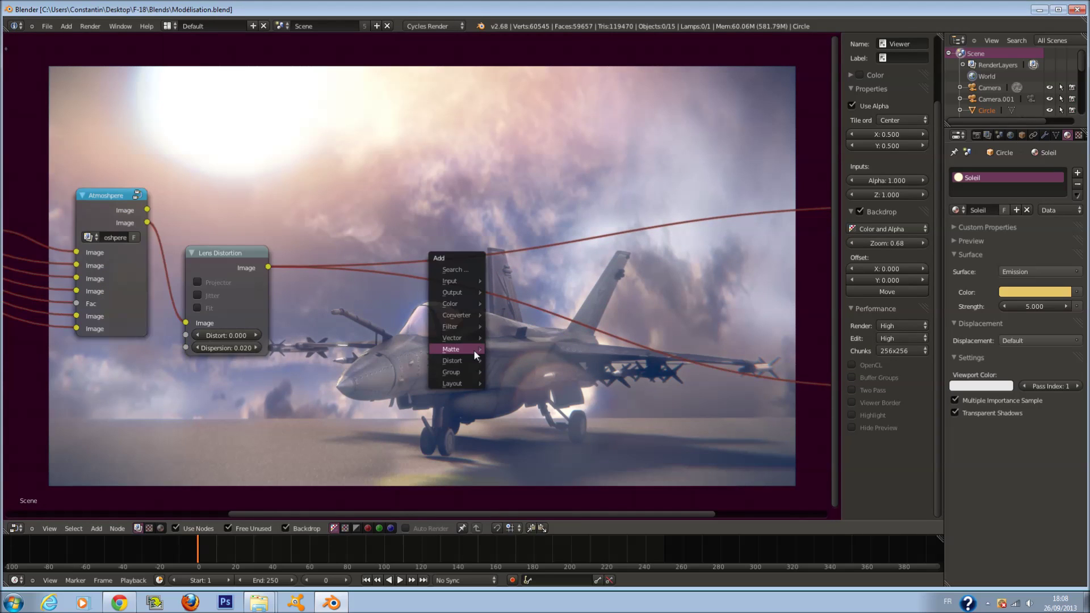
mouse_move(470, 349)
mouse_move(489, 304)
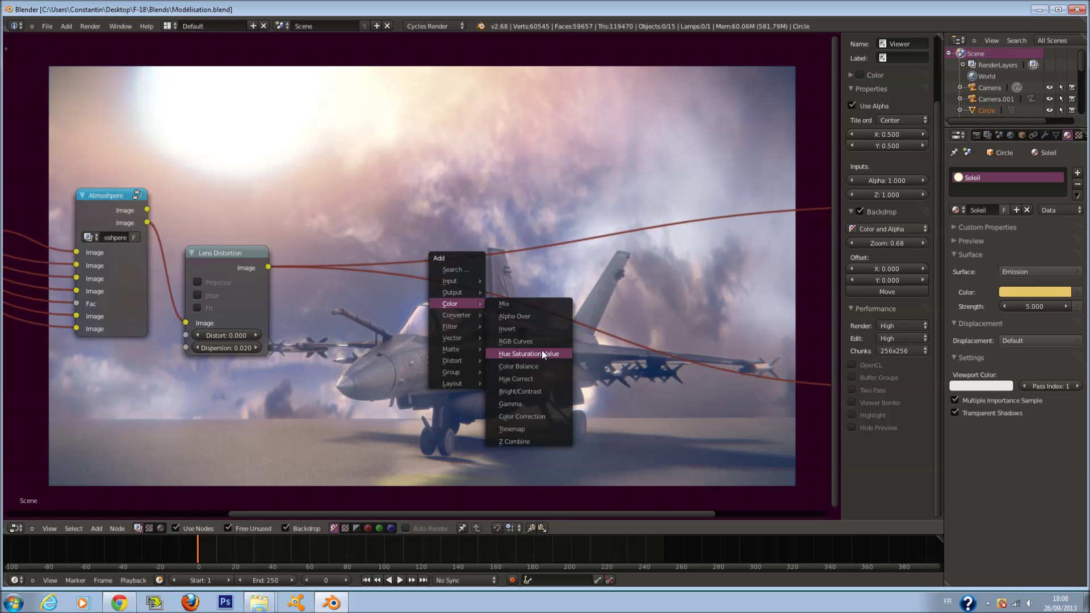
click(548, 363)
click(393, 290)
Step: Connect the Color Balance output to the Composite node as well and move the Color Balance node closer to Lens Distortion
scroll(502, 308, down, 3)
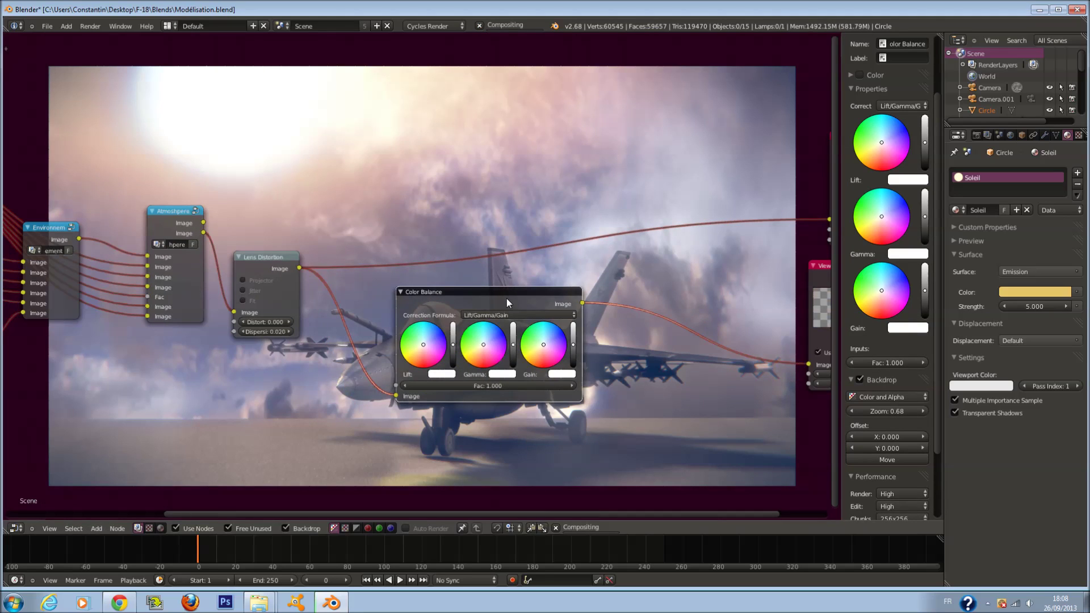
scroll(513, 299, down, 1)
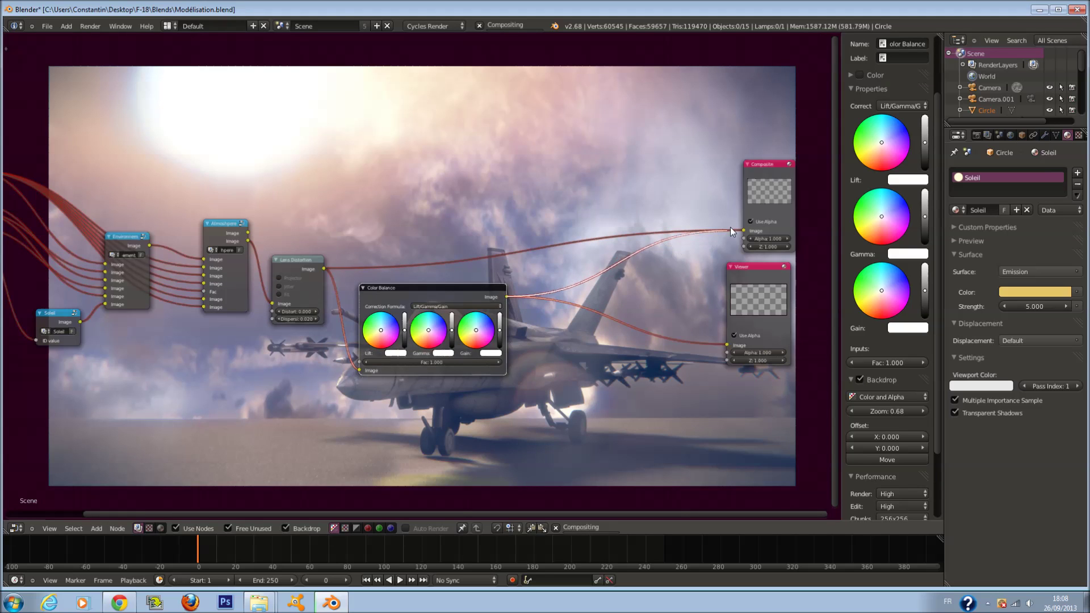
scroll(741, 227, up, 2)
drag(474, 305, 448, 230)
scroll(486, 246, up, 5)
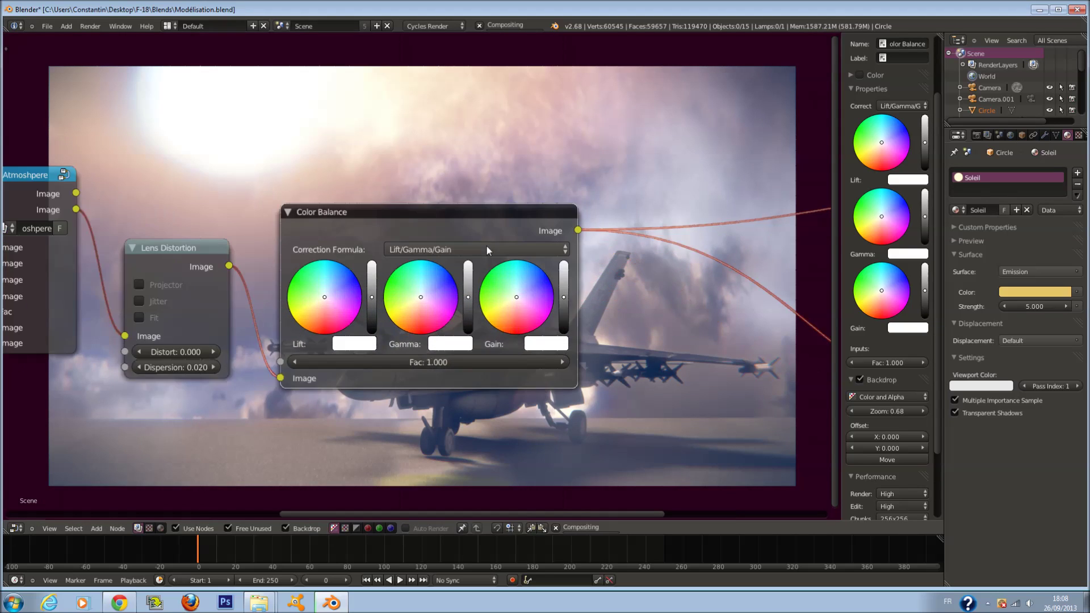
Step: Shift the Color Balance node's Gain colour slightly towards a warm tone and inspect the jet image
scroll(231, 138, down, 2)
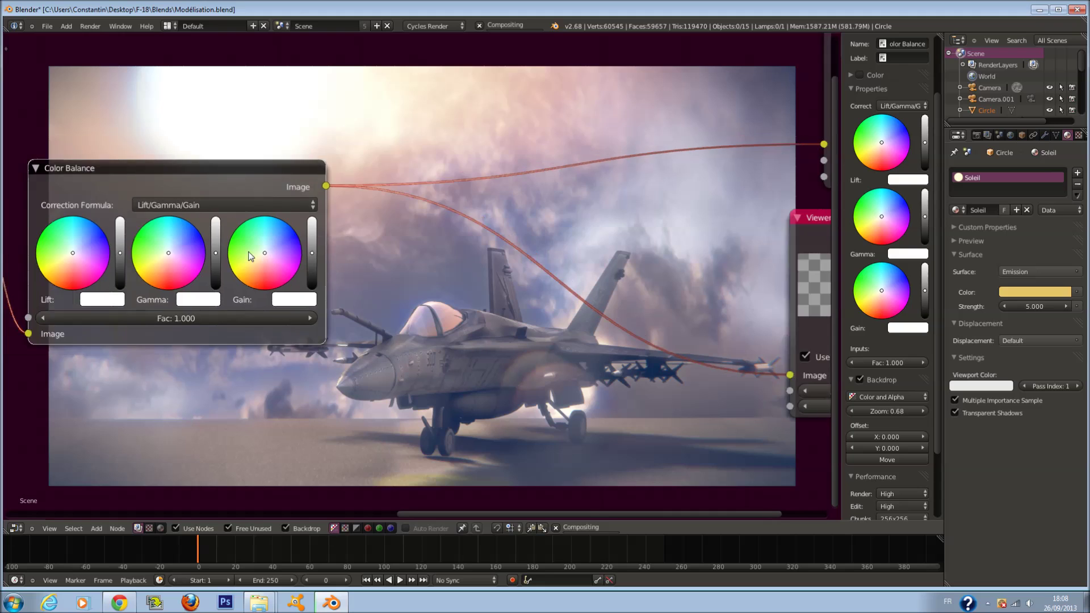
middle_drag(255, 237, 454, 176)
scroll(454, 176, up, 1)
scroll(464, 170, up, 1)
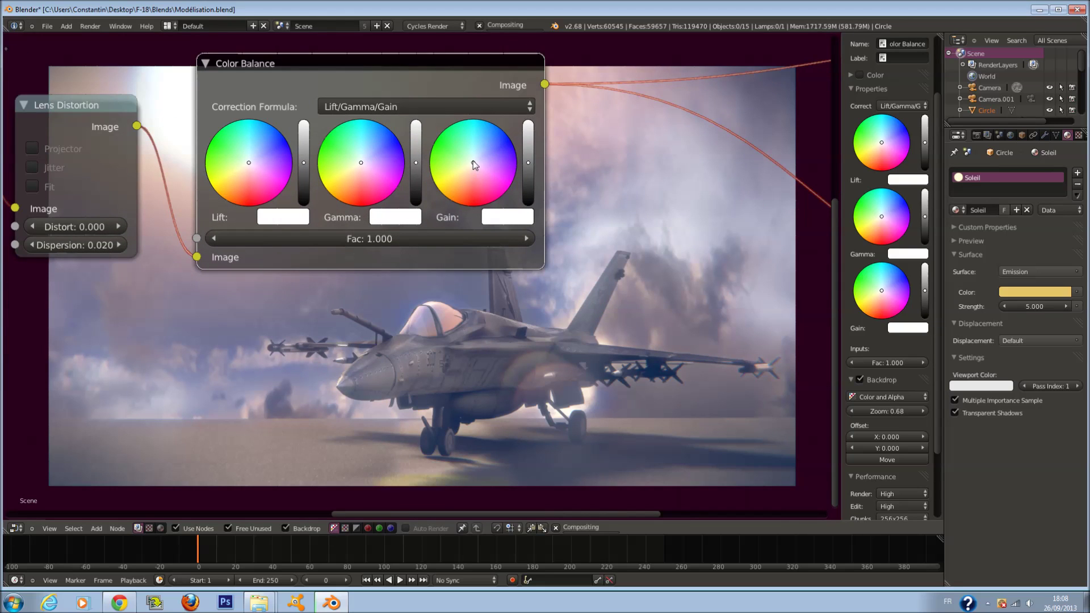
click(471, 166)
middle_drag(431, 298, 404, 223)
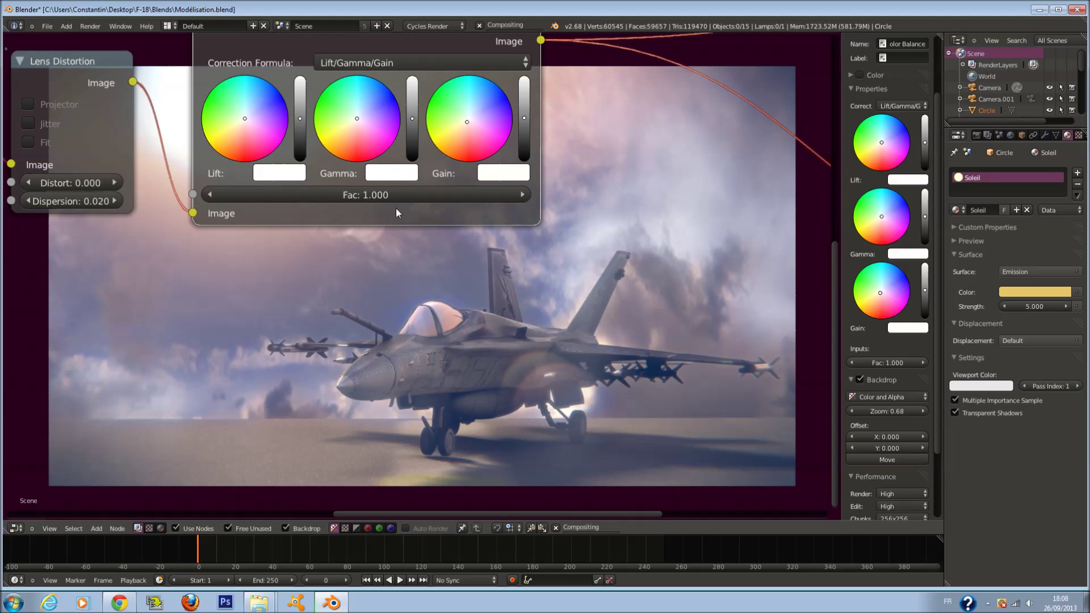
middle_drag(397, 208, 387, 128)
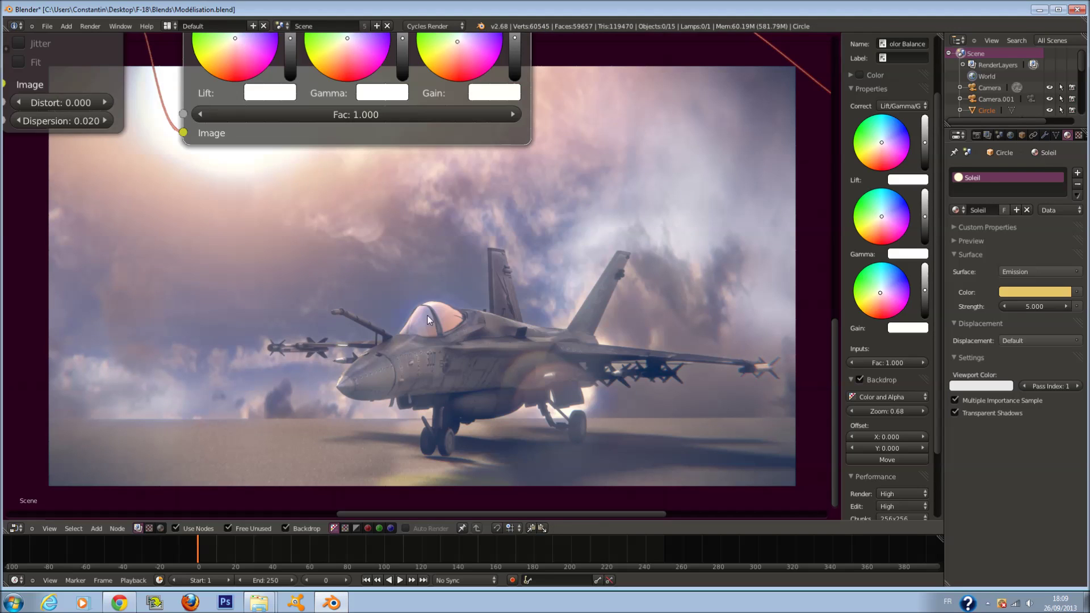
Step: Push the Color Balance node's Gain colour further towards pale yellow and check the backdrop
middle_drag(433, 104, 433, 162)
click(454, 101)
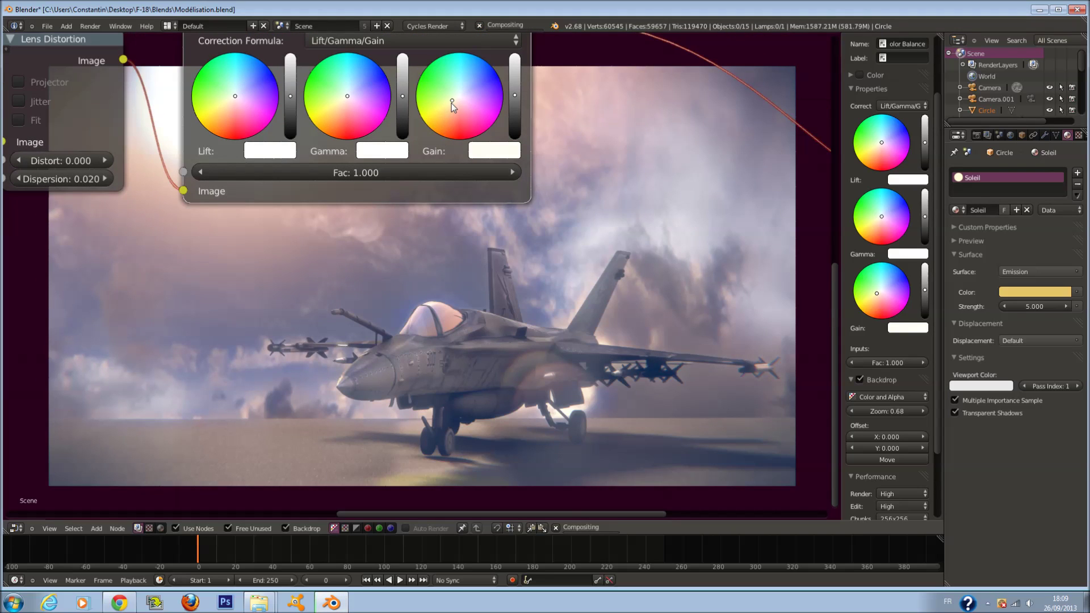
middle_drag(488, 329, 475, 241)
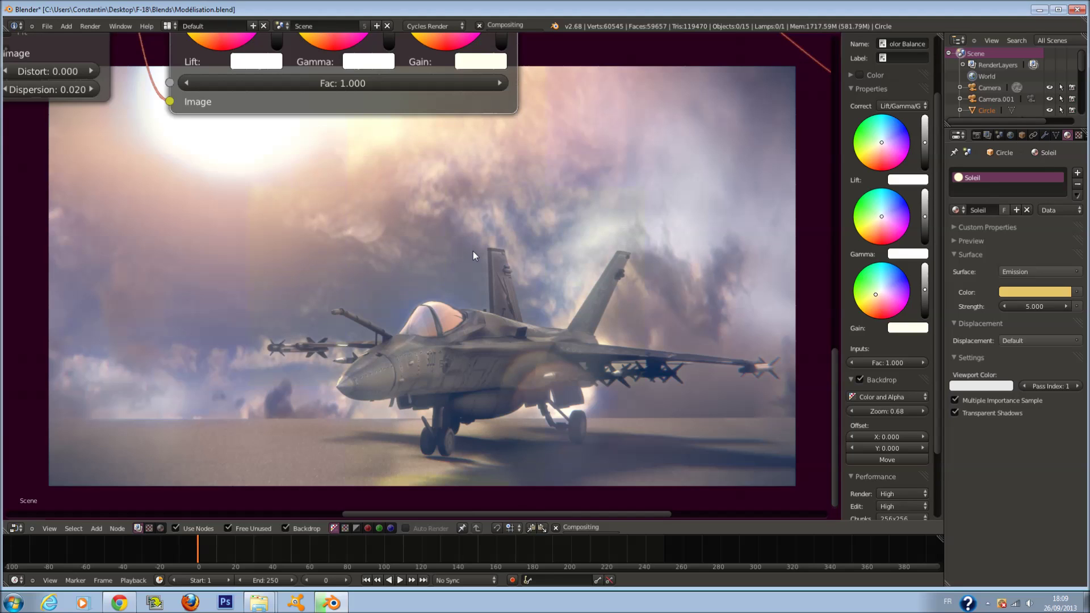
middle_drag(463, 251, 461, 366)
scroll(372, 163, up, 4)
middle_drag(346, 125, 356, 182)
scroll(357, 181, down, 1)
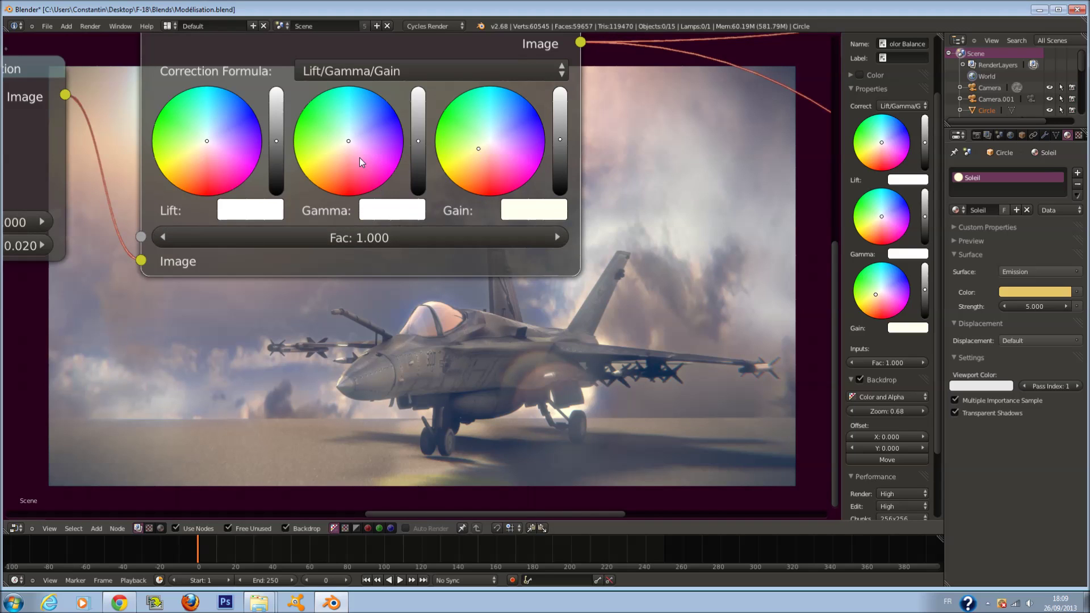
Step: Connect the Render Layers Image output directly to the Color Balance node's Image input, bypassing the Lens Distortion node
scroll(366, 221, down, 7)
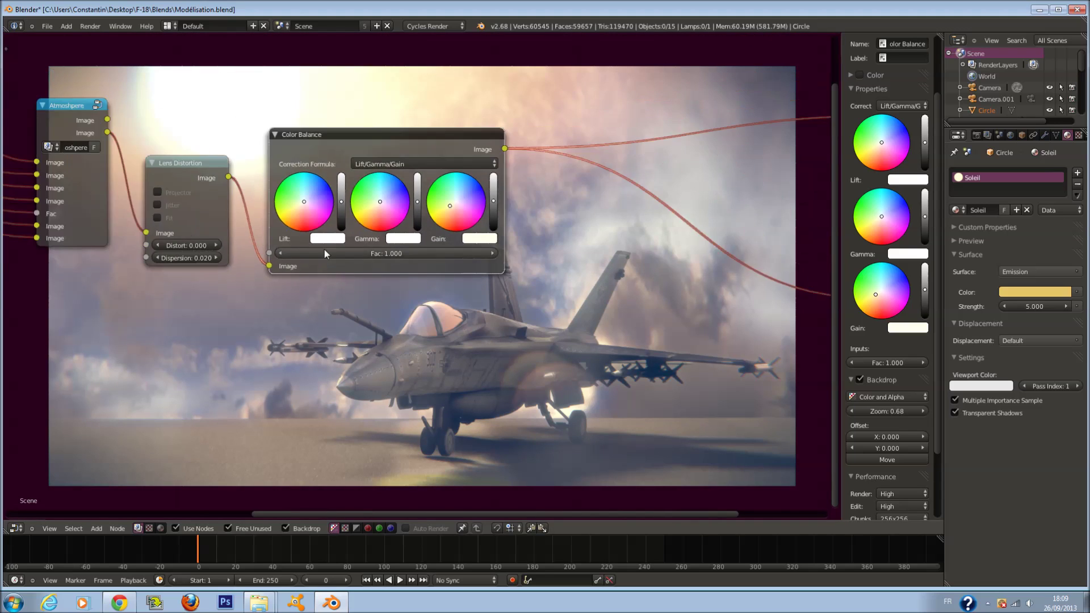
scroll(322, 250, down, 2)
scroll(187, 213, up, 3)
drag(98, 166, 354, 269)
scroll(444, 219, up, 8)
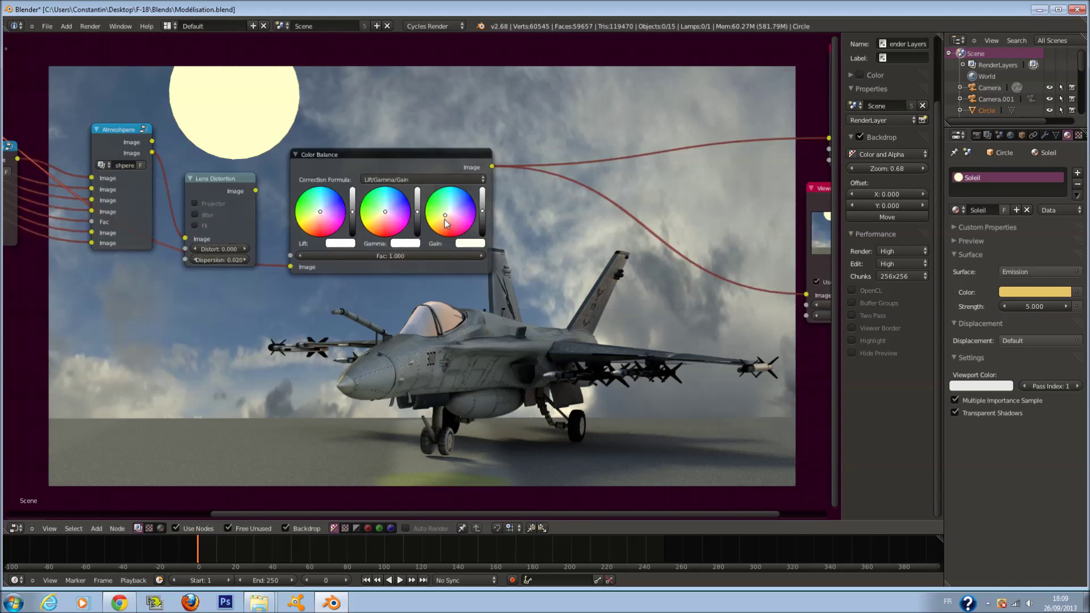
Step: Try a strong orange-yellow Gain tint on the Color Balance node and bring the Gain back to near white
drag(444, 219, 437, 233)
scroll(445, 210, up, 1)
mouse_move(567, 236)
middle_down()
mouse_move(468, 127)
mouse_move(330, 133)
mouse_move(560, 234)
middle_up()
scroll(456, 193, up, 1)
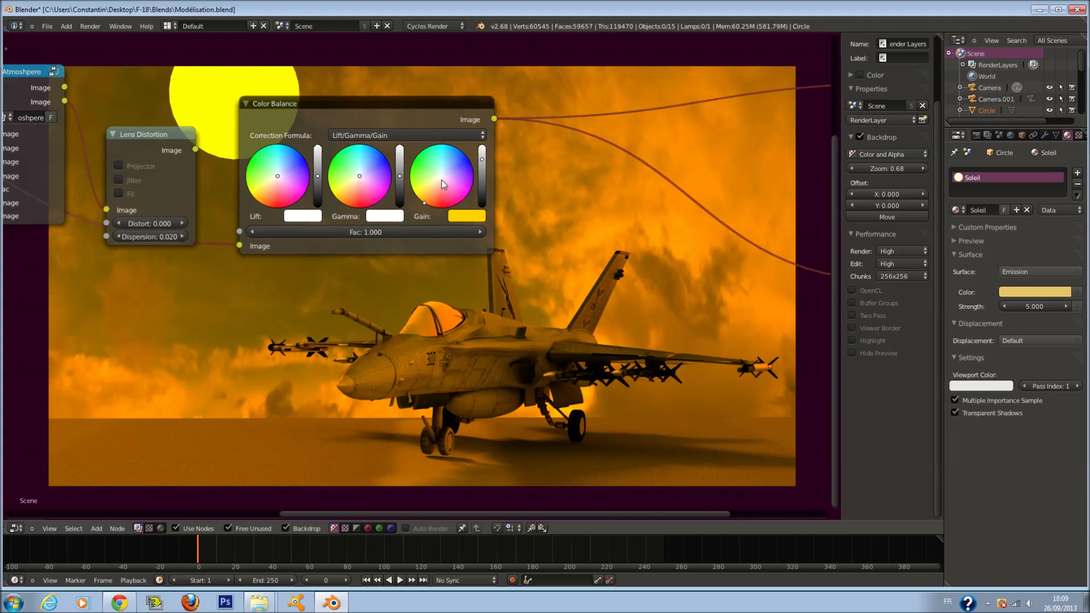
click(445, 179)
Step: Try strong blue and orange Gamma tints, return the Gamma to near white and tint the Lift pale blue
drag(369, 182, 389, 149)
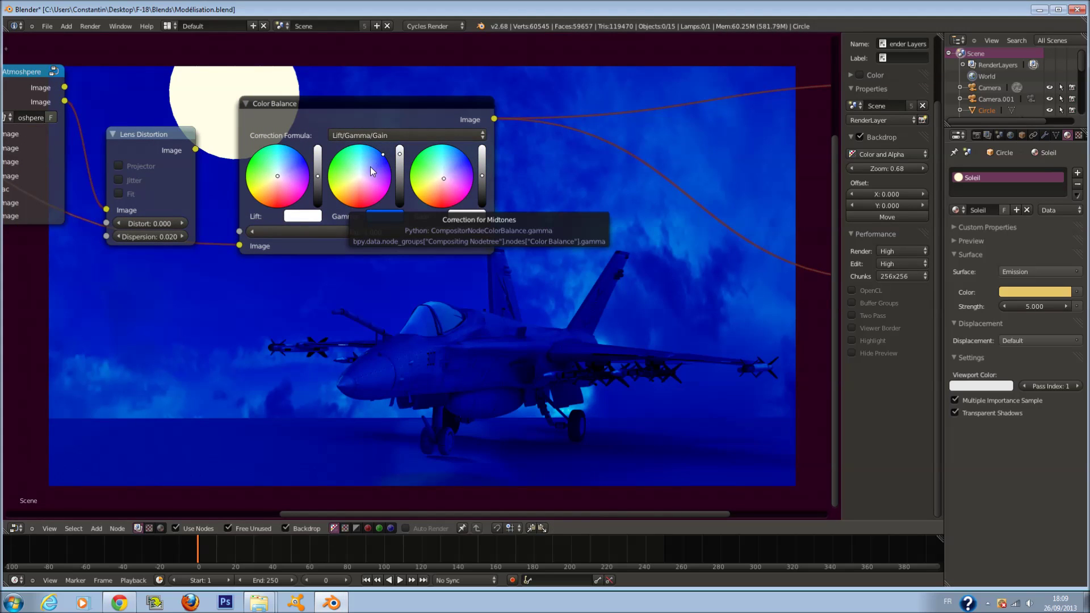
click(369, 165)
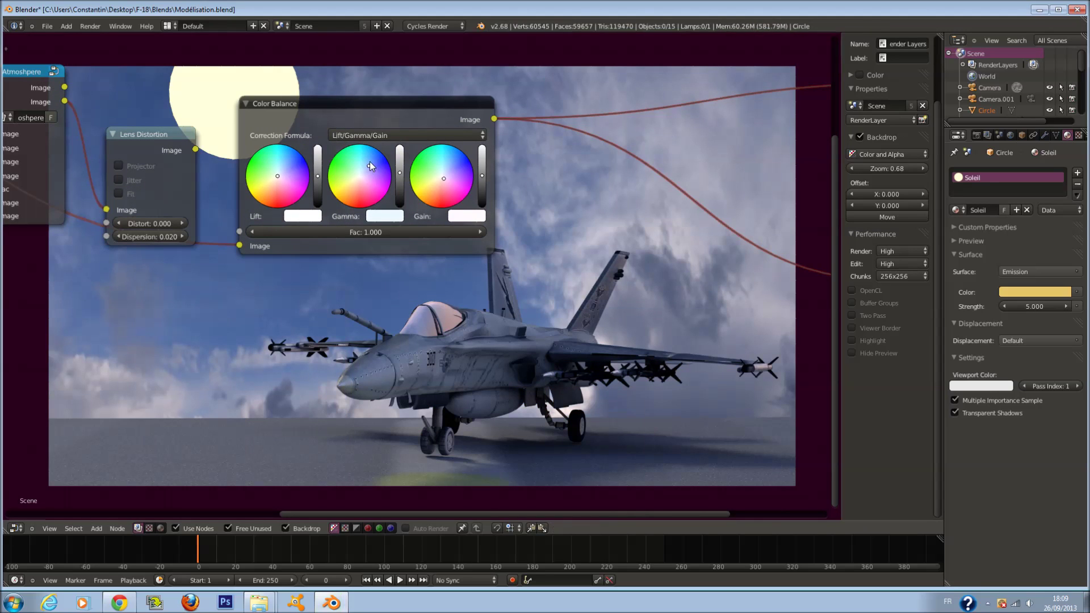
drag(369, 163, 345, 210)
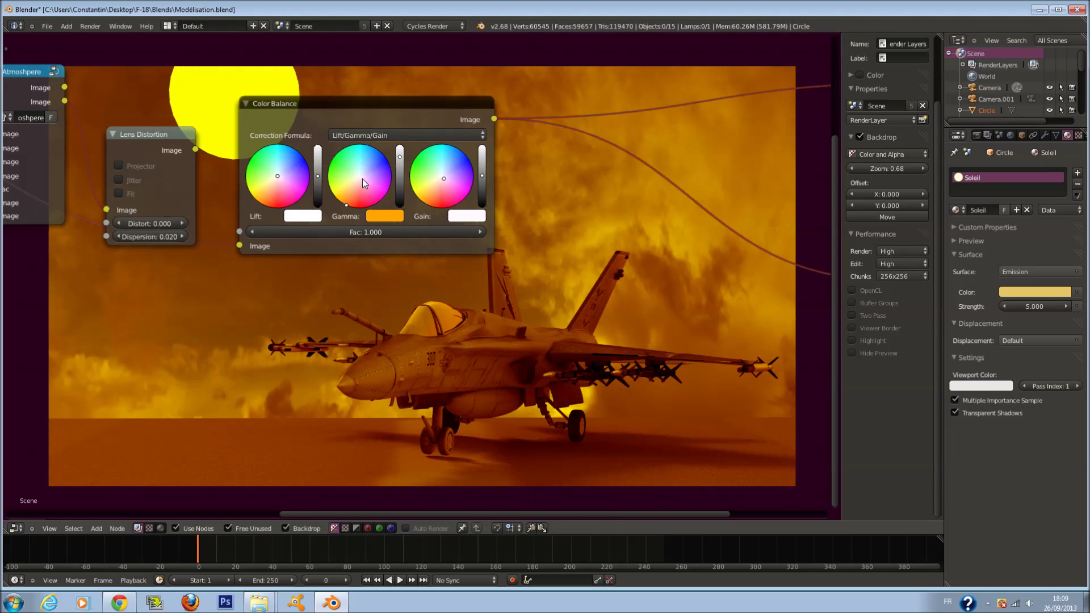
key(BackSpace)
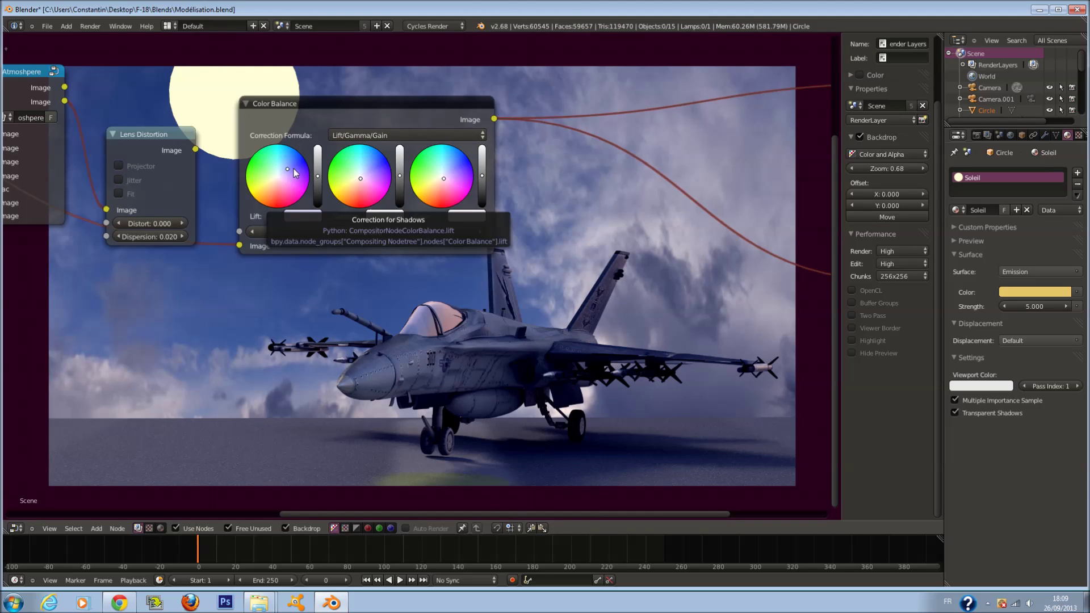
Step: Try a slight green shift on the Gamma and a pale cyan tint on the Gain
click(352, 173)
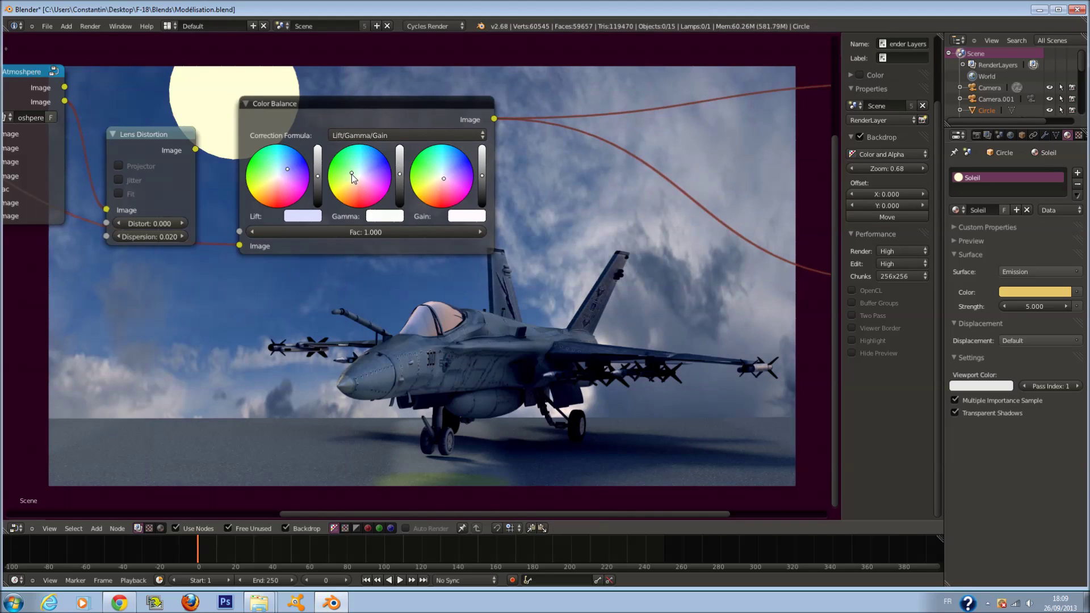
click(447, 185)
drag(446, 185, 444, 194)
mouse_move(441, 190)
middle_down()
mouse_move(419, 145)
mouse_move(452, 205)
middle_up()
scroll(457, 206, up, 1)
click(438, 166)
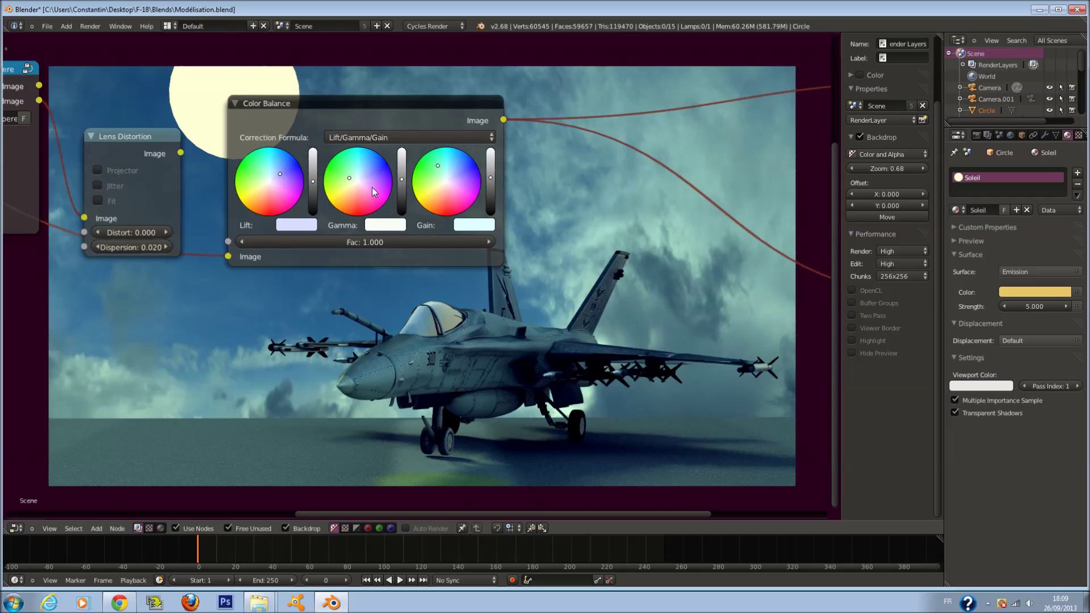
Step: Try a pale pink Lift with a pale yellow Gamma, and return the Gamma to near white
drag(350, 191, 342, 192)
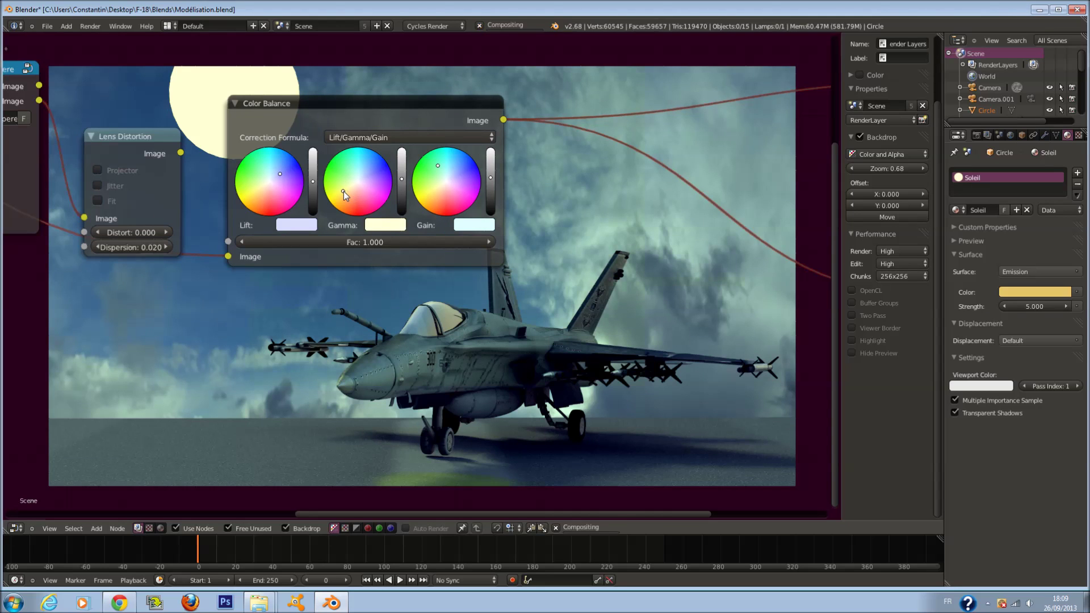
drag(271, 189, 275, 192)
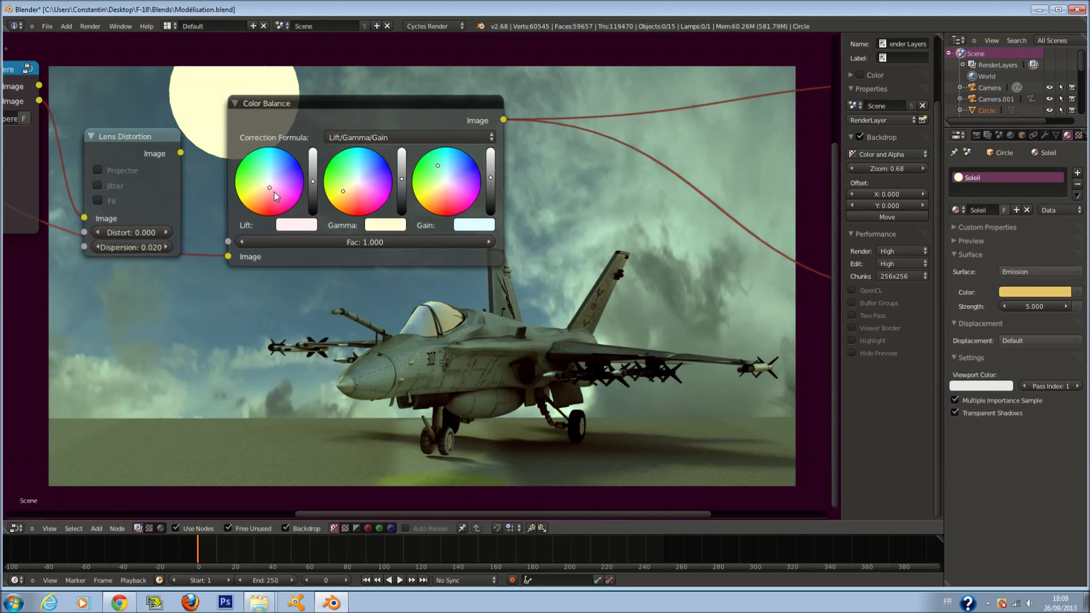
middle_drag(274, 192, 330, 216)
middle_drag(295, 66, 297, 95)
scroll(329, 230, up, 2)
drag(333, 151, 347, 154)
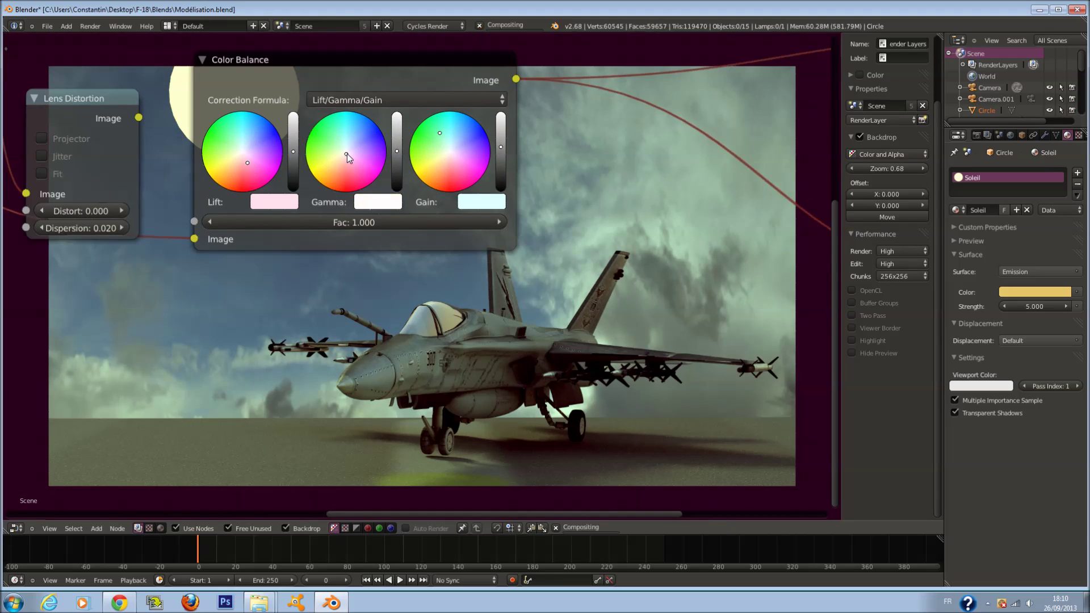
Step: Try a cream Gain tint combined with a pale yellow Gamma on the Color Balance node
click(457, 139)
drag(456, 138, 442, 159)
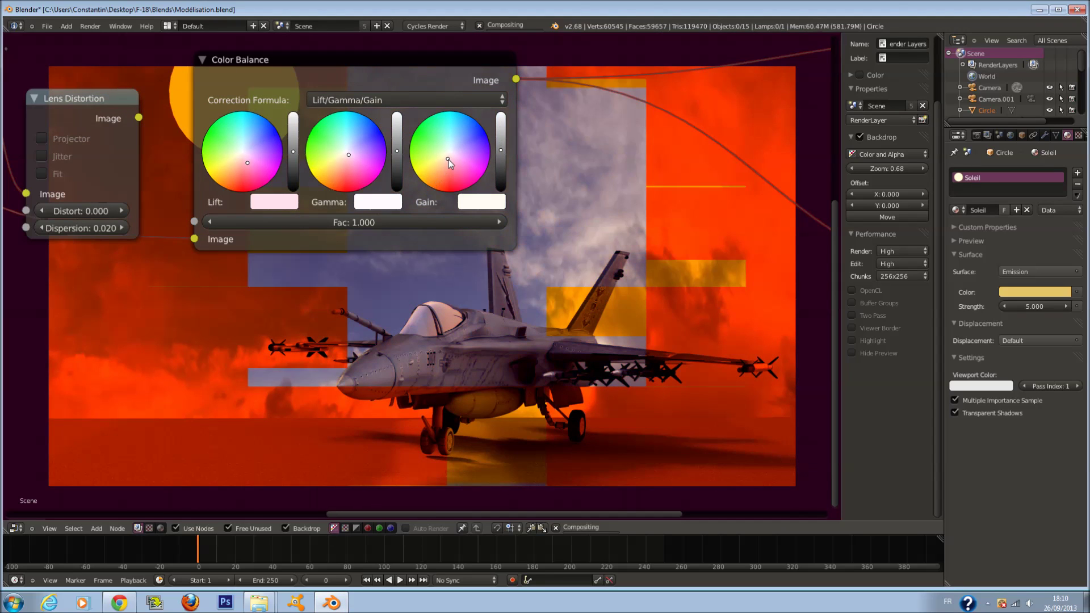
drag(334, 156, 329, 164)
Step: Tint the Color Balance node's Lift lilac and bring its Gamma and Gain back to near white
click(264, 148)
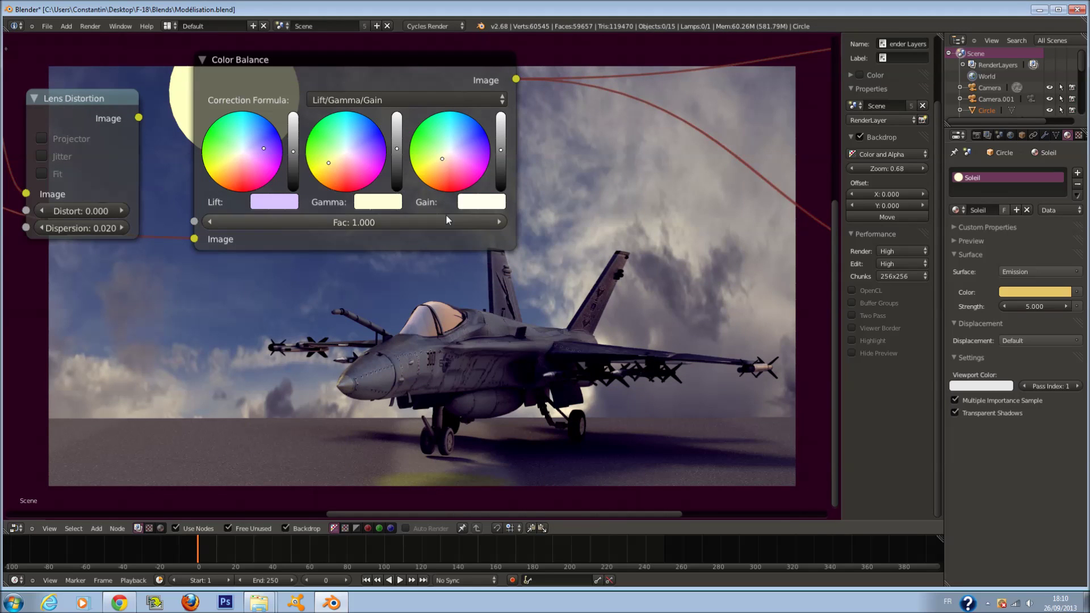
click(345, 155)
drag(452, 159, 452, 152)
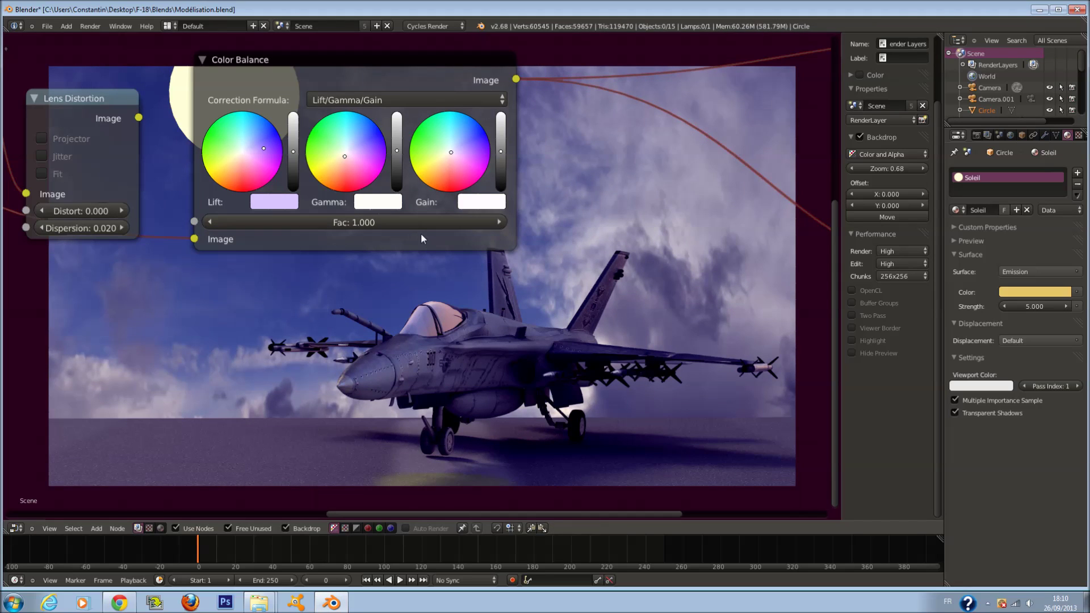
Step: Tint the Color Balance node's Lift pale pink, its Gamma near-white blue and its Gain pale yellow, and save the file
mouse_move(356, 144)
mouse_down()
mouse_move(373, 125)
mouse_move(356, 145)
mouse_up()
mouse_move(442, 162)
mouse_down()
mouse_move(420, 168)
mouse_move(431, 170)
mouse_up()
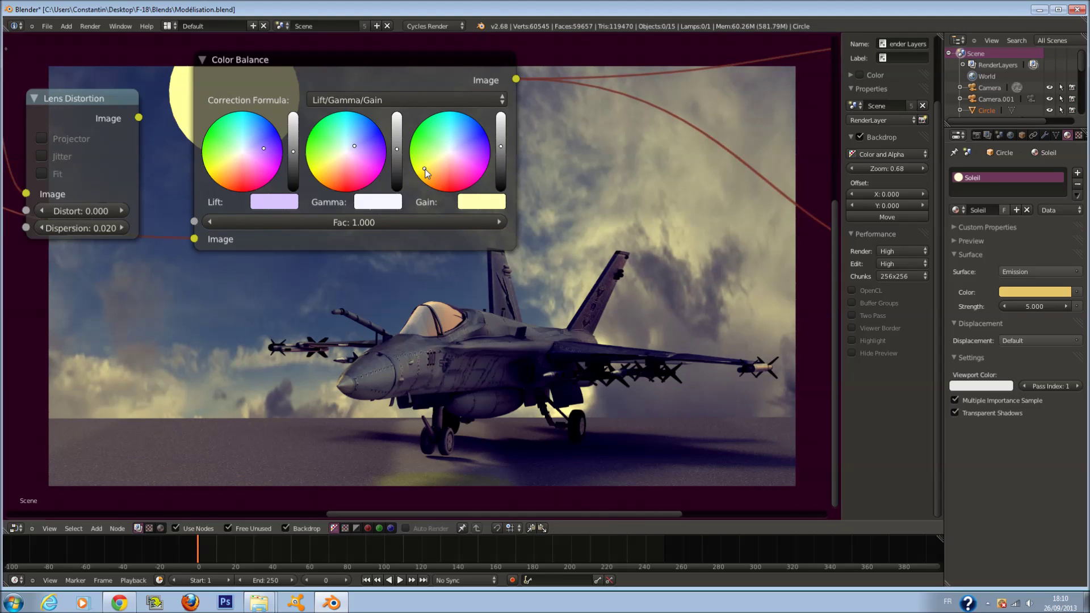
mouse_move(242, 162)
mouse_down()
mouse_move(249, 168)
mouse_move(235, 172)
mouse_move(256, 162)
mouse_move(238, 160)
mouse_move(243, 168)
mouse_up()
scroll(528, 195, down, 9)
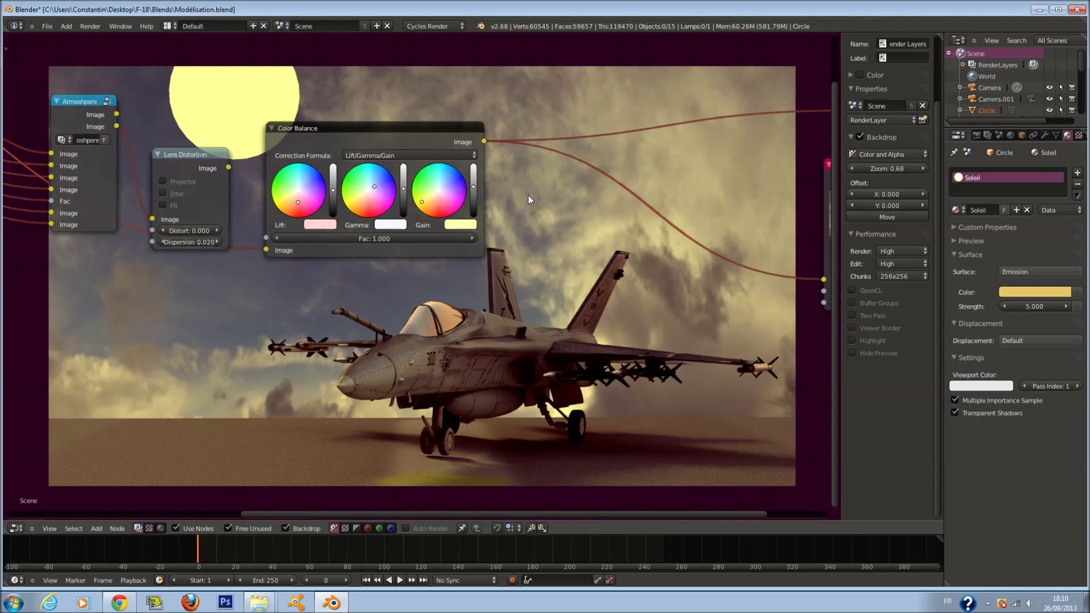
key(ctrl+s)
click(522, 219)
Step: Insert a Mix node between Color Balance and Viewer, and feed Lens Distortion's Image output into both the Mix and Color Balance nodes
scroll(493, 193, up, 1)
middle_drag(493, 193, 524, 244)
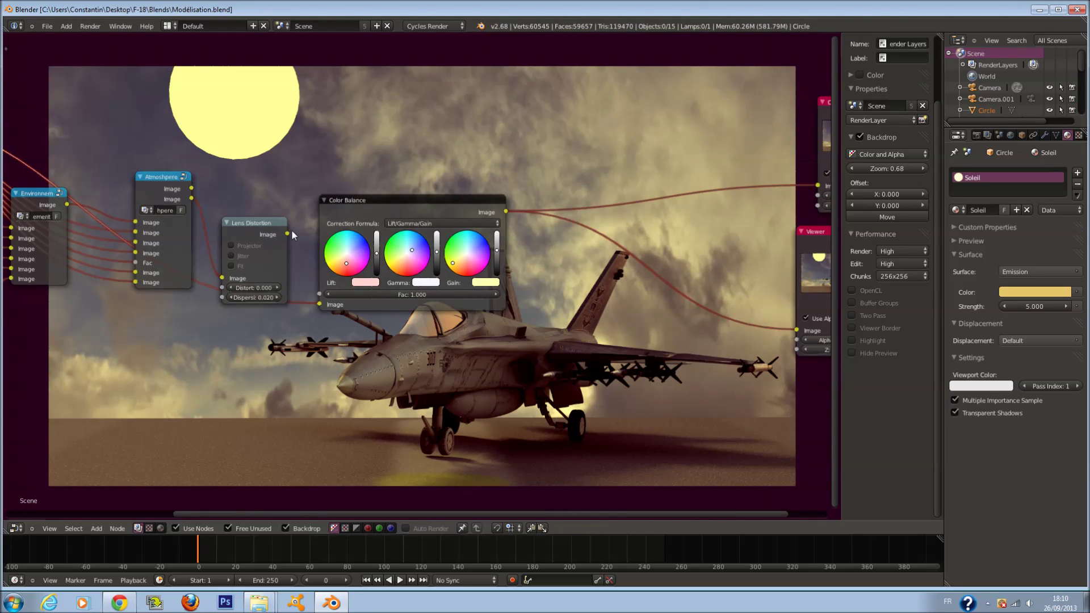
drag(317, 268, 319, 221)
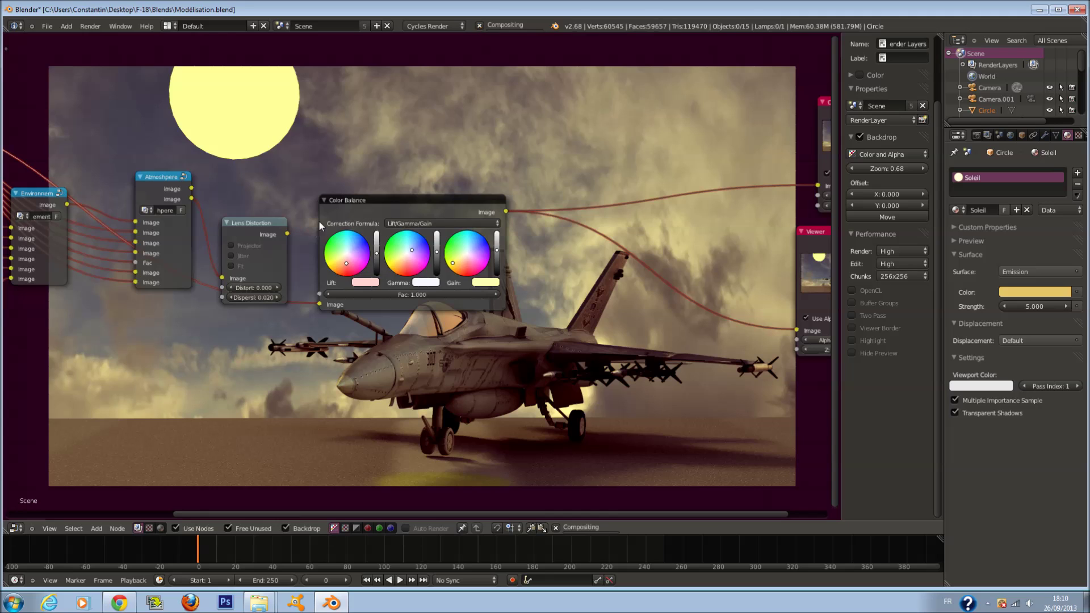
key(shift+a)
click(585, 315)
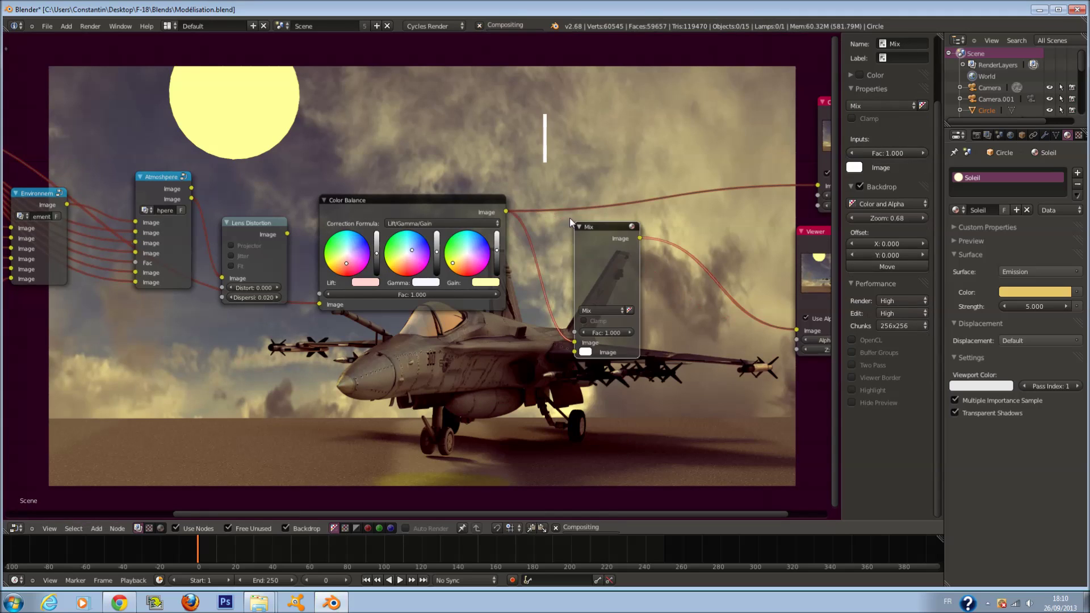
click(575, 183)
drag(287, 233, 575, 352)
drag(288, 234, 320, 305)
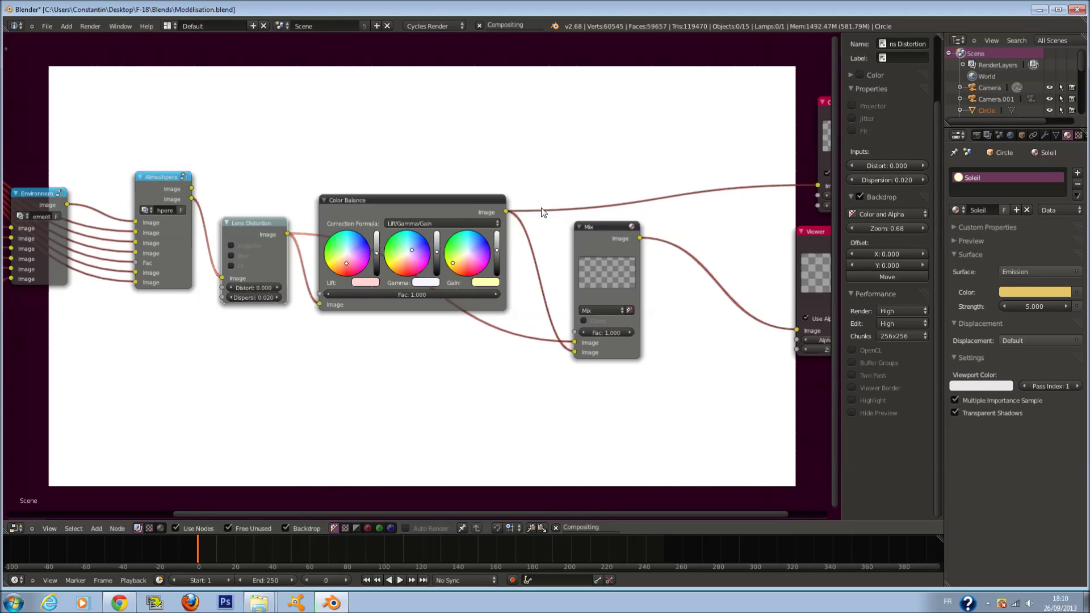
Step: Link the Mix node's output to Composite, set its blend mode to Add with a Fac of 0.500, and save the file
scroll(517, 223, down, 2)
drag(608, 243, 759, 198)
scroll(590, 306, up, 1)
click(595, 310)
click(599, 288)
scroll(602, 333, up, 1)
drag(638, 334, 516, 343)
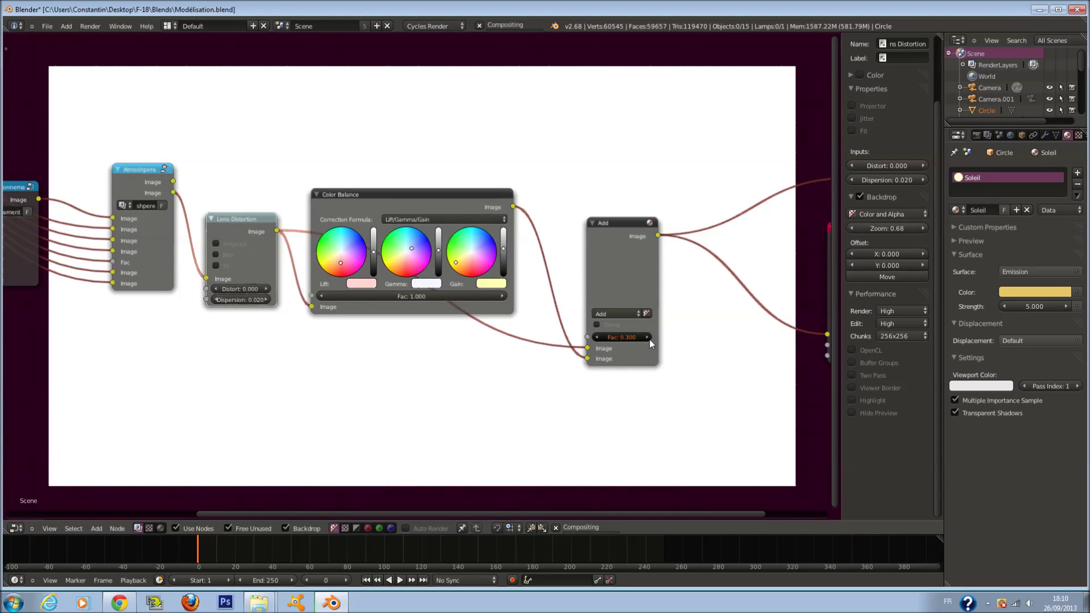
key(ctrl+s)
click(664, 348)
Step: Try Fac values of 0.000, 1.000 and 0.600 on the Add node that follows Color Balance
scroll(647, 335, down, 3)
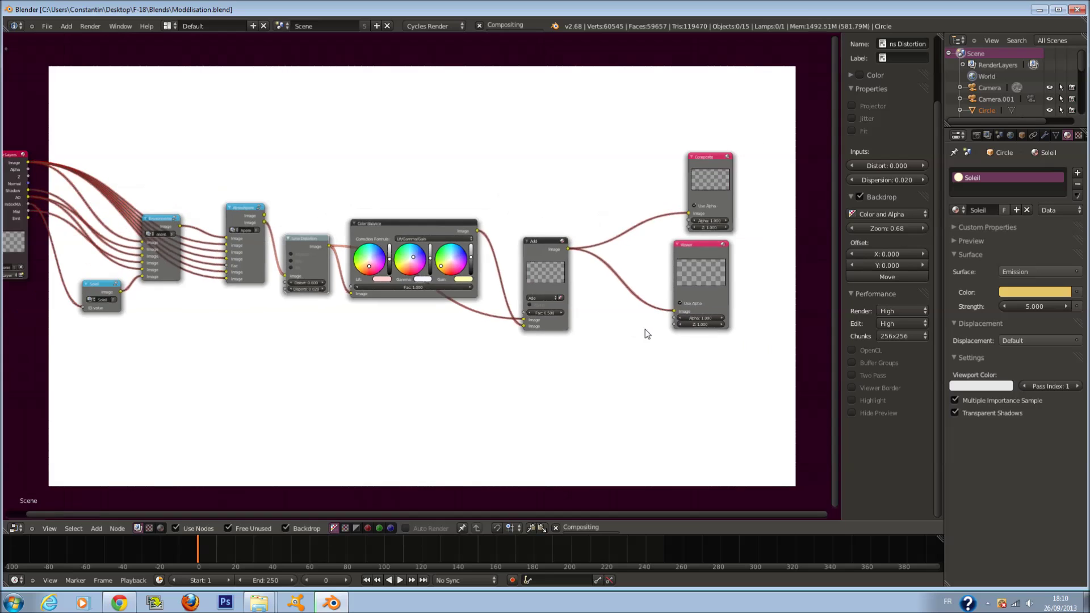
scroll(348, 213, up, 2)
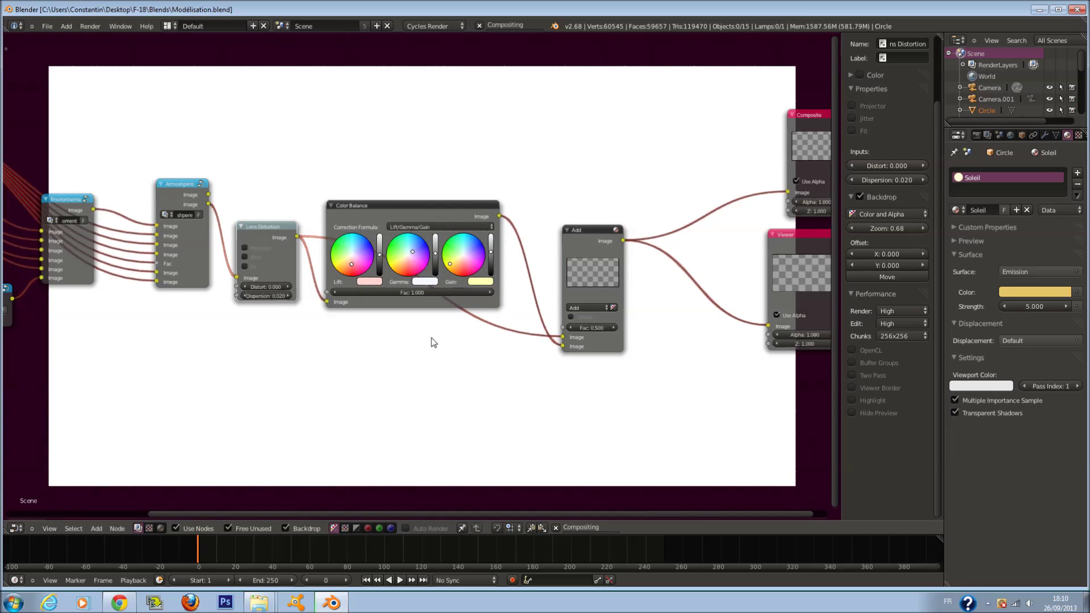
scroll(569, 397, up, 2)
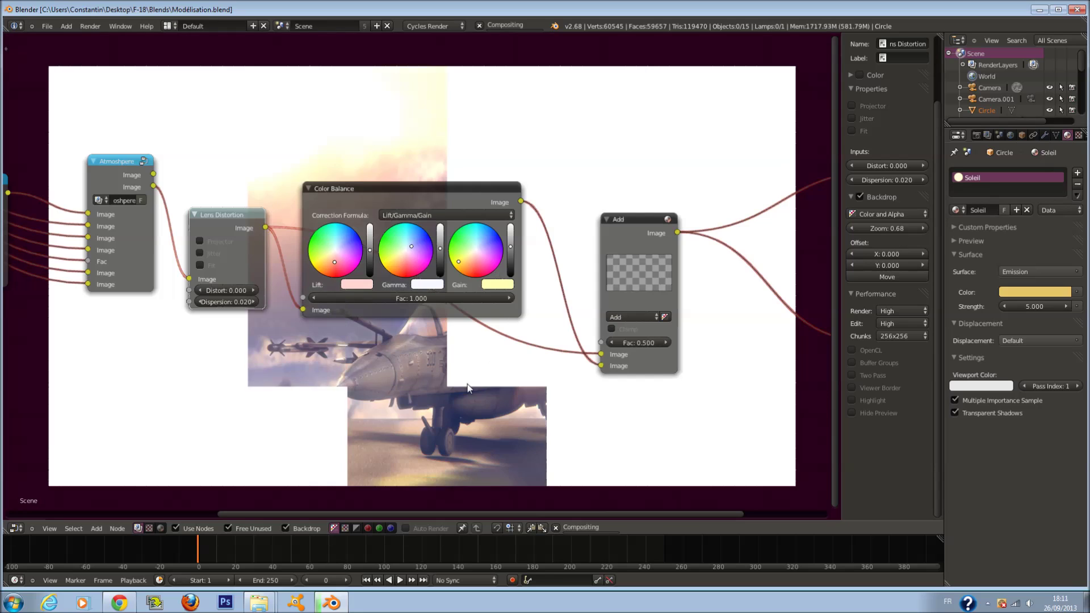
middle_drag(466, 382, 523, 199)
middle_drag(526, 153, 518, 105)
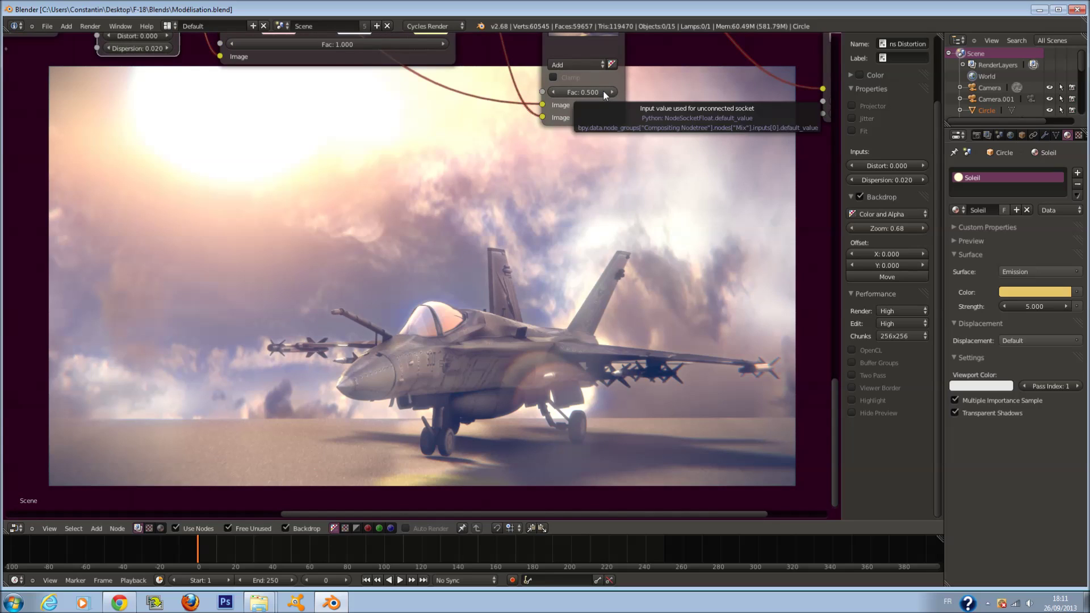
drag(605, 92, 343, 93)
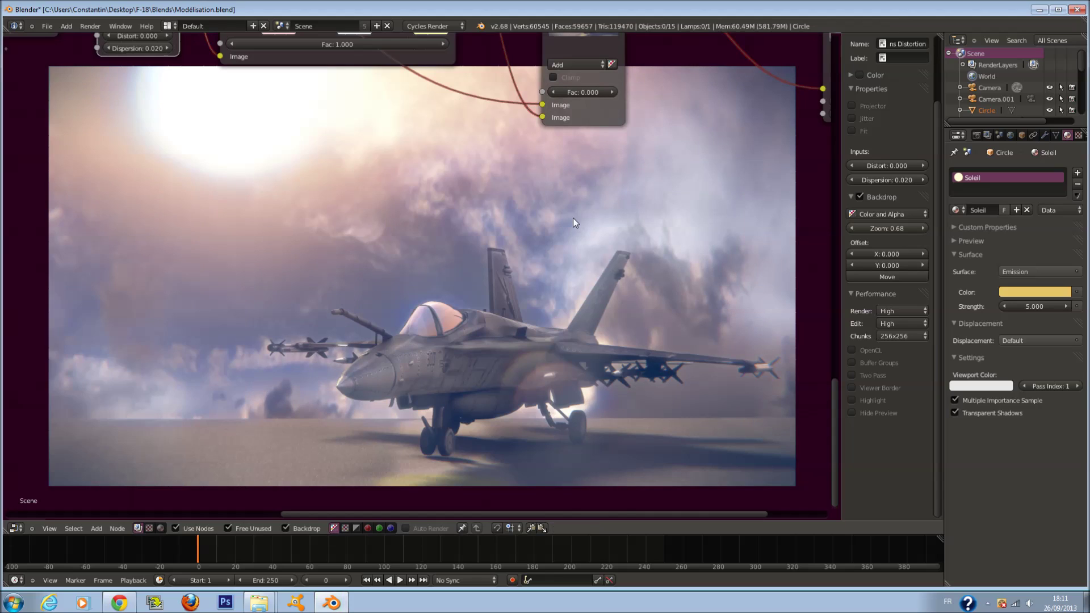
drag(581, 90, 607, 90)
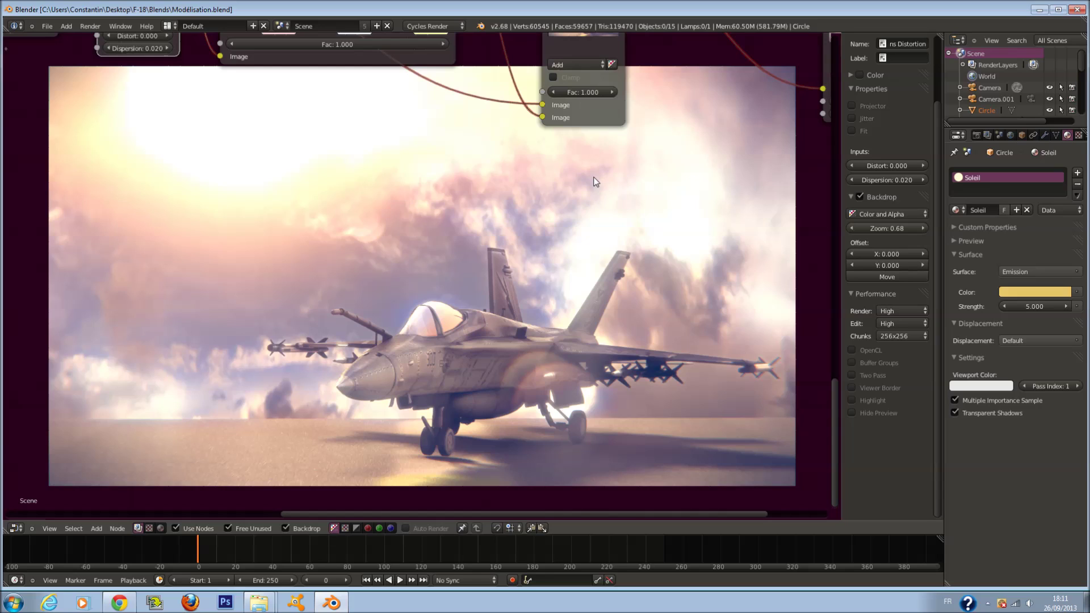
click(559, 89)
click(559, 89)
click(559, 88)
click(559, 89)
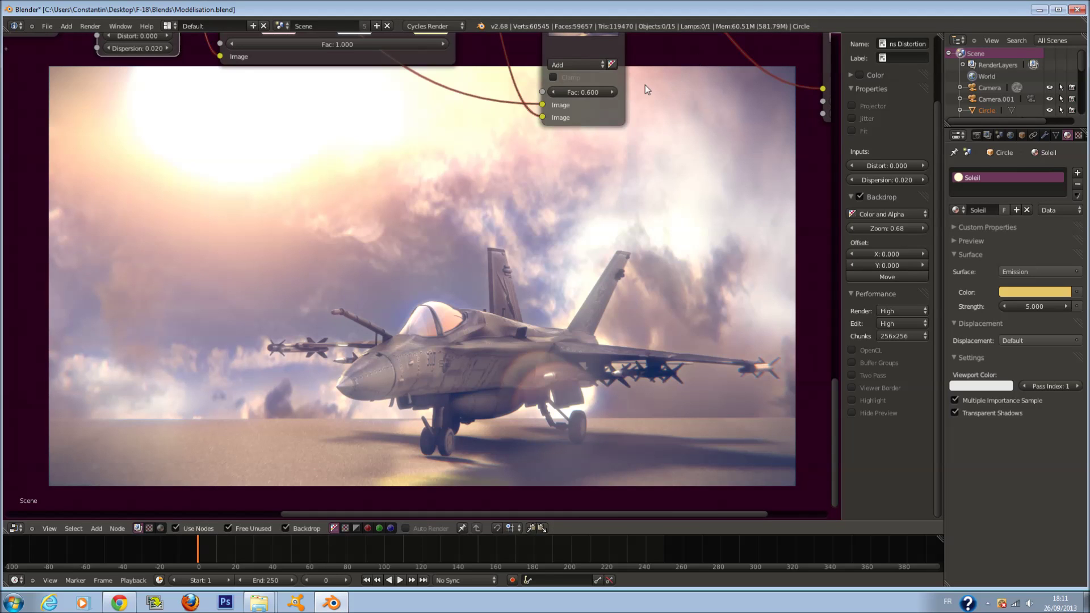
Step: Try a Fac of 0.700 on the second Multiply node inside the Environnement group
key(Home)
scroll(653, 286, down, 2)
key(a)
key(a)
key(a)
middle_drag(144, 194, 421, 279)
click(332, 195)
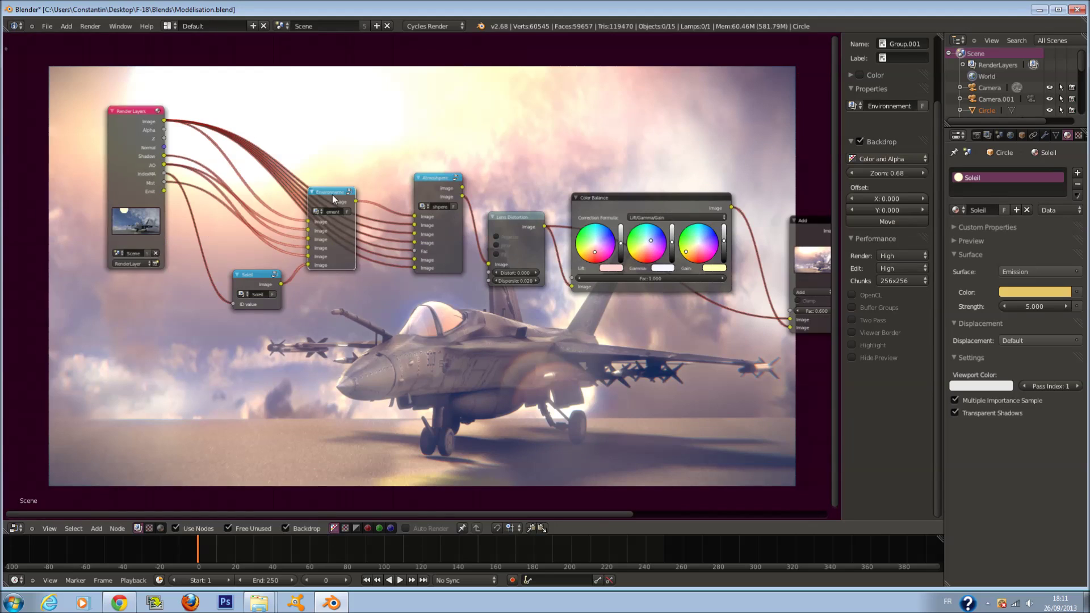
key(Tab)
scroll(340, 260, up, 2)
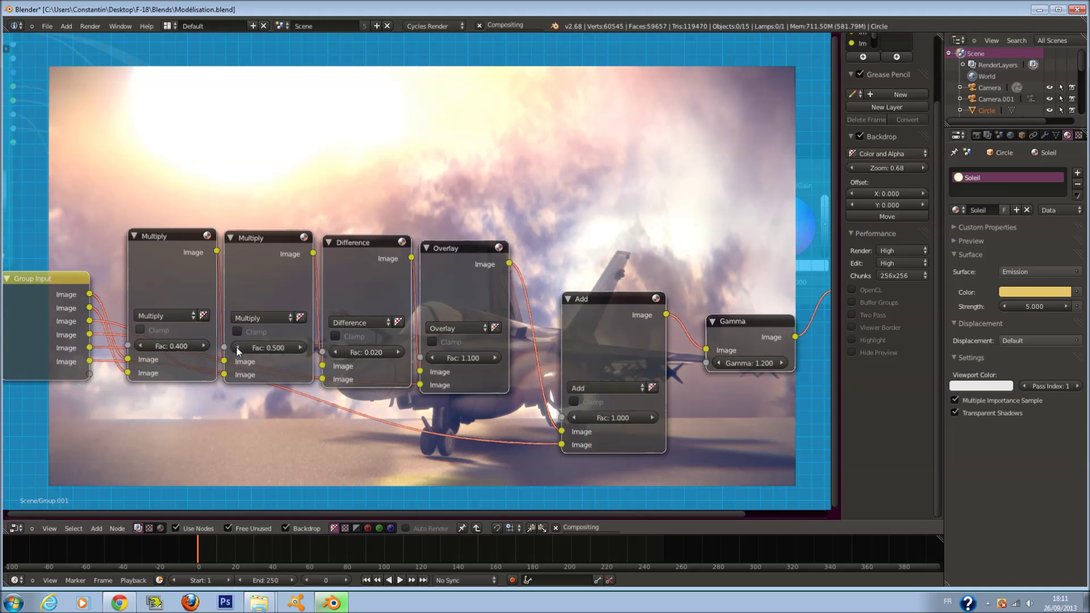
click(302, 351)
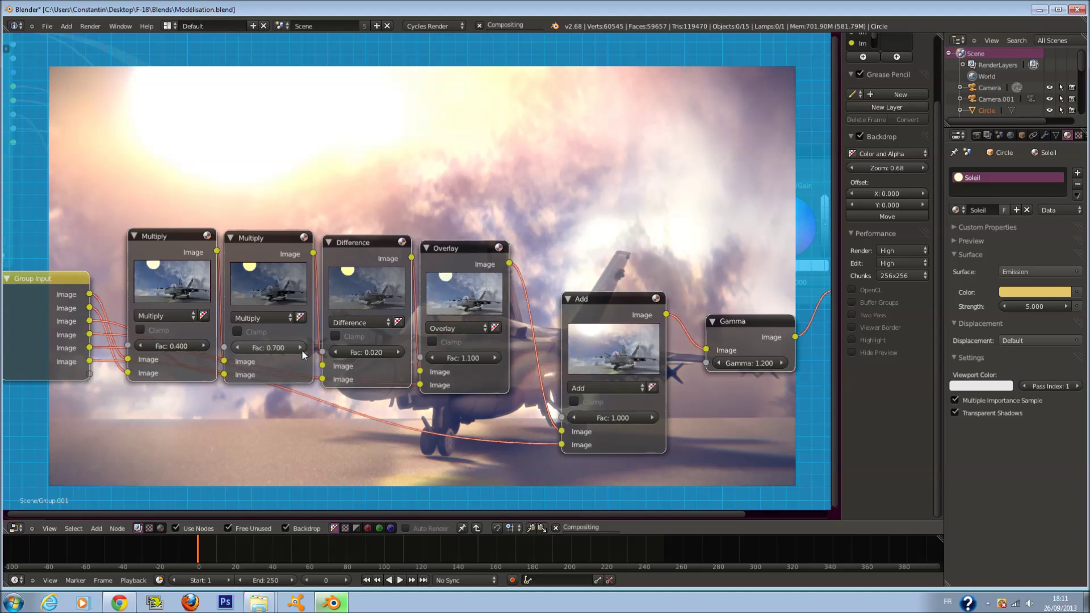
key(Tab)
scroll(519, 353, down, 2)
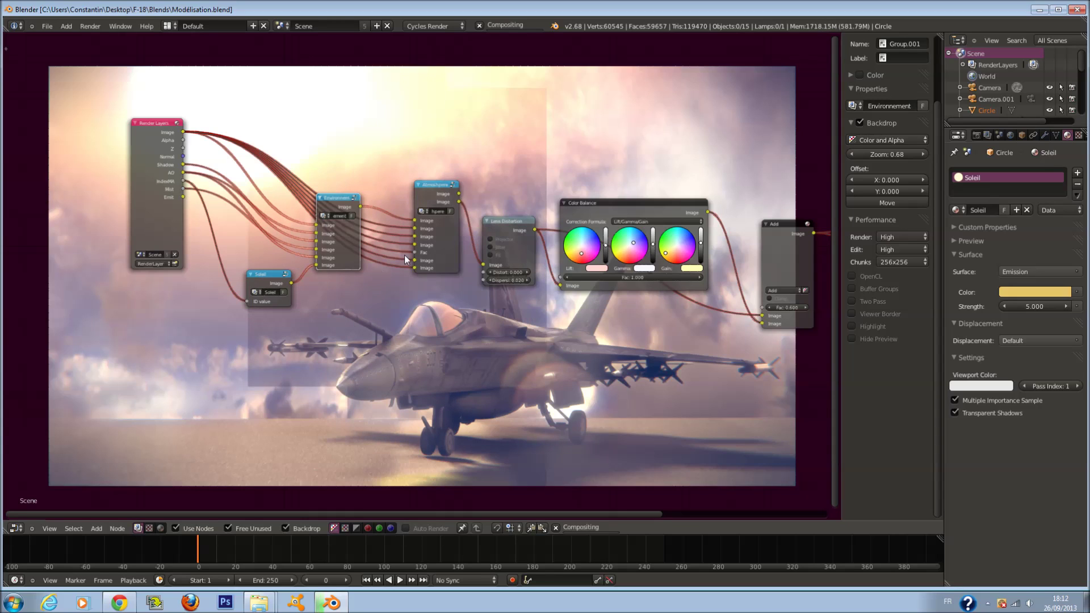
Step: Set the Fac of the Add node after Color Balance to 0.700
middle_drag(601, 349, 157, 324)
scroll(356, 250, up, 1)
middle_drag(362, 271, 829, 324)
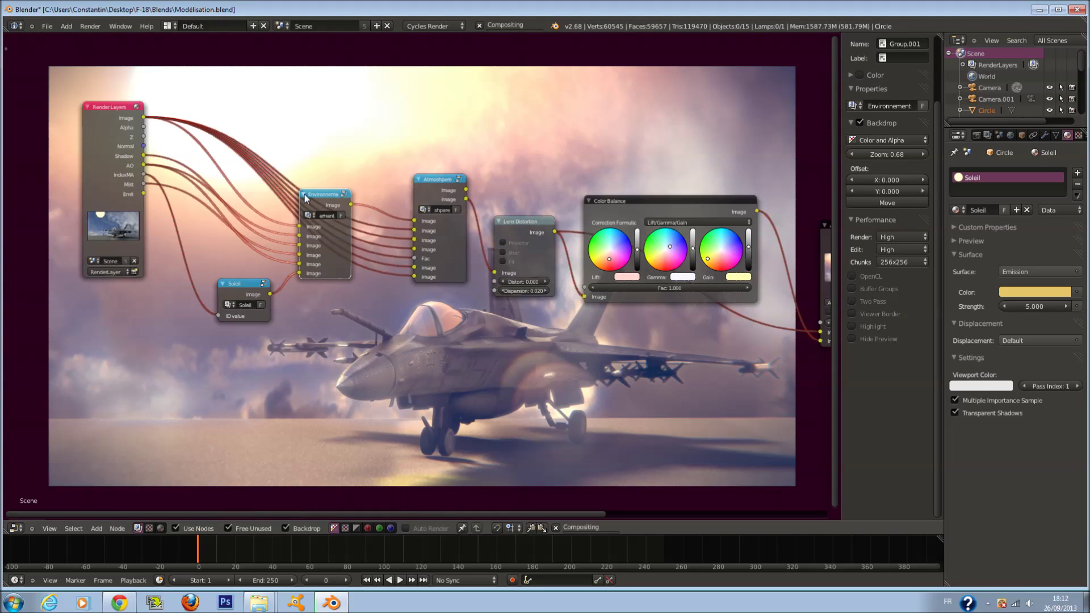
Step: Set the second Multiply node's Fac inside the Environnement group to 0.600, return to the main node tree and save the file
key(Tab)
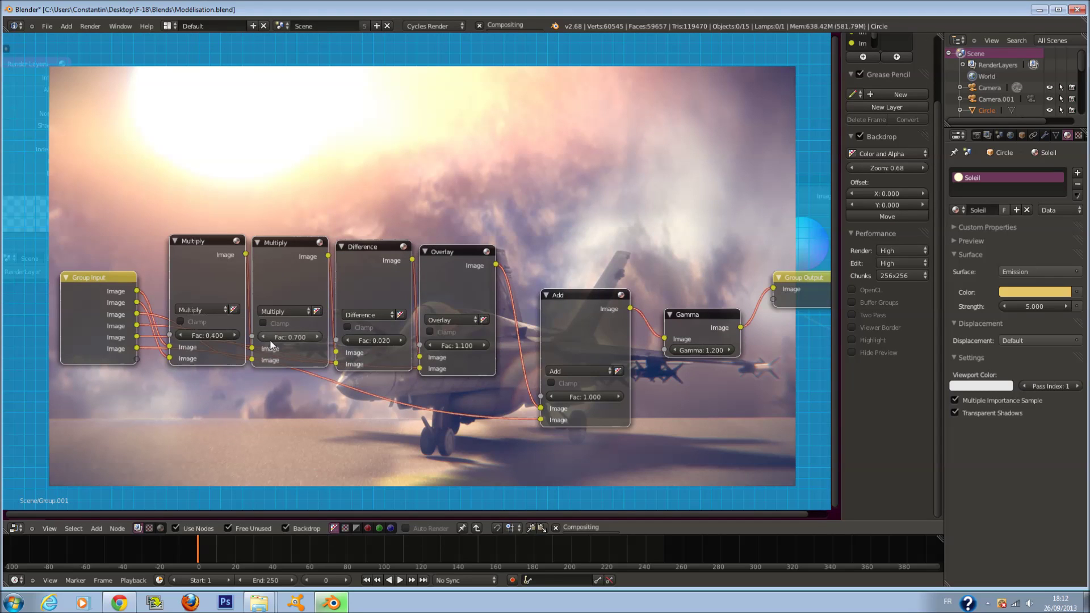
click(265, 337)
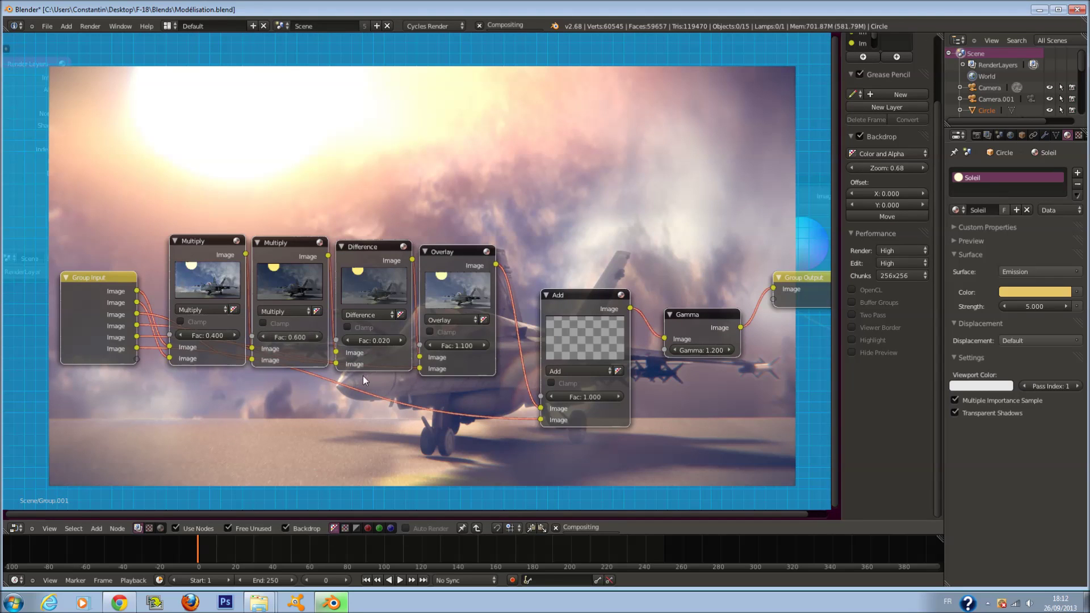
key(Tab)
key(ctrl+s)
key(Return)
Step: Collapse the Environnement group node and move the Viewer node farther below the Composite node
scroll(470, 372, down, 6)
middle_drag(468, 357, 361, 346)
scroll(390, 344, up, 3)
scroll(454, 342, down, 1)
middle_drag(551, 245, 534, 188)
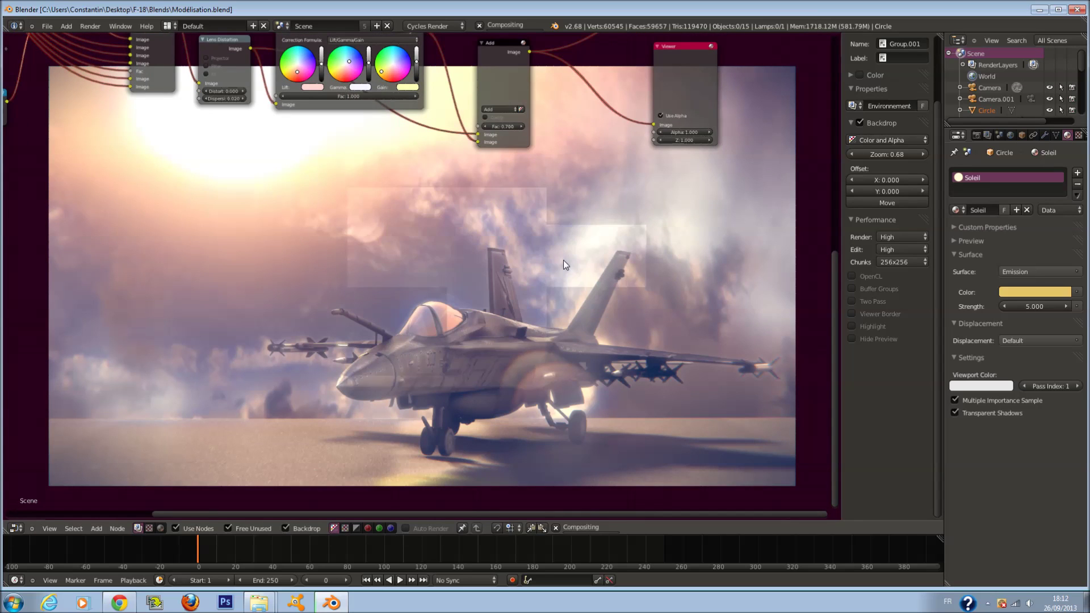
middle_drag(551, 249, 369, 305)
scroll(495, 332, down, 2)
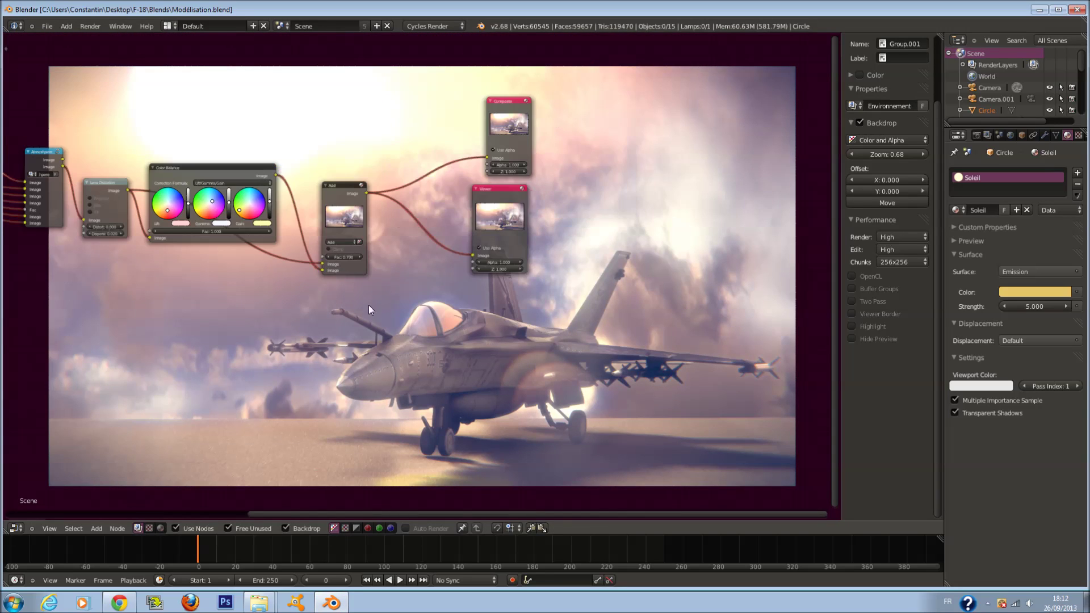
click(500, 220)
middle_drag(490, 242, 626, 370)
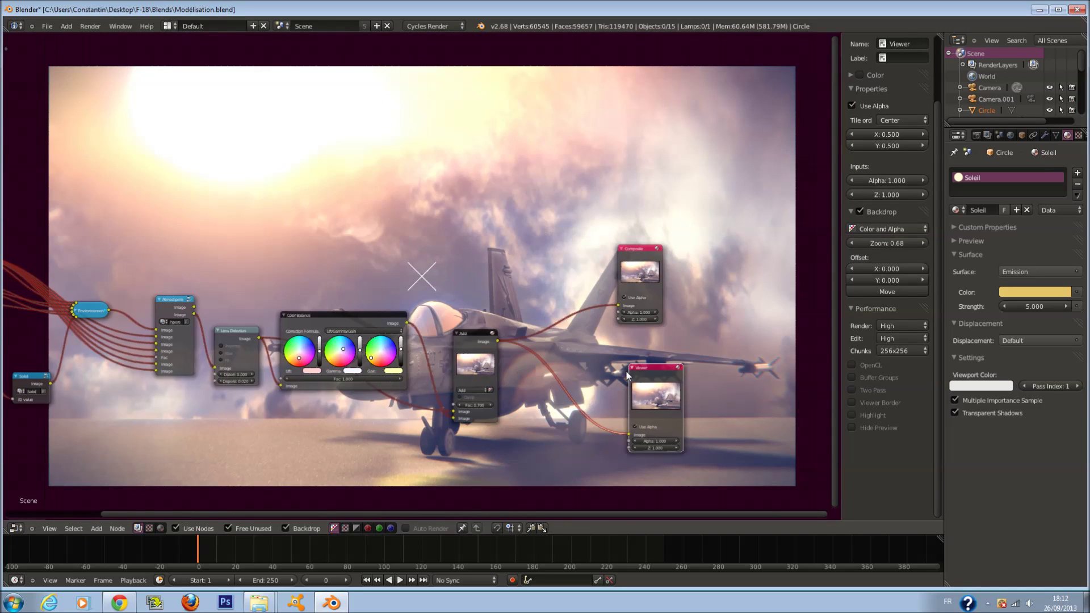
scroll(510, 295, up, 1)
key(shift+a)
mouse_move(514, 295)
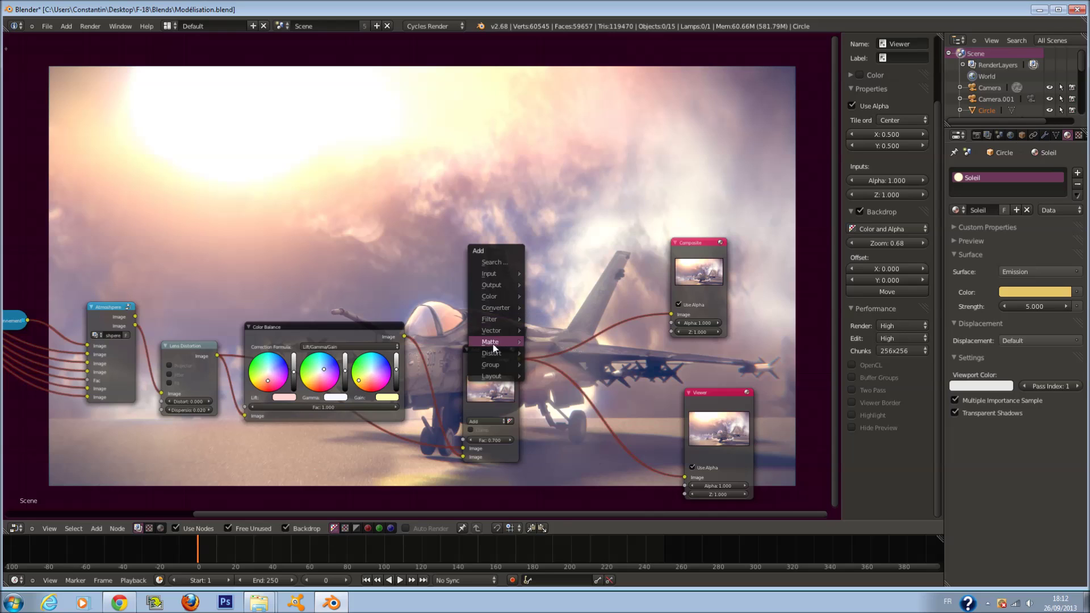
Step: Link the Render Layers Image output directly to the Viewer node and save the file
mouse_move(494, 352)
key(Home)
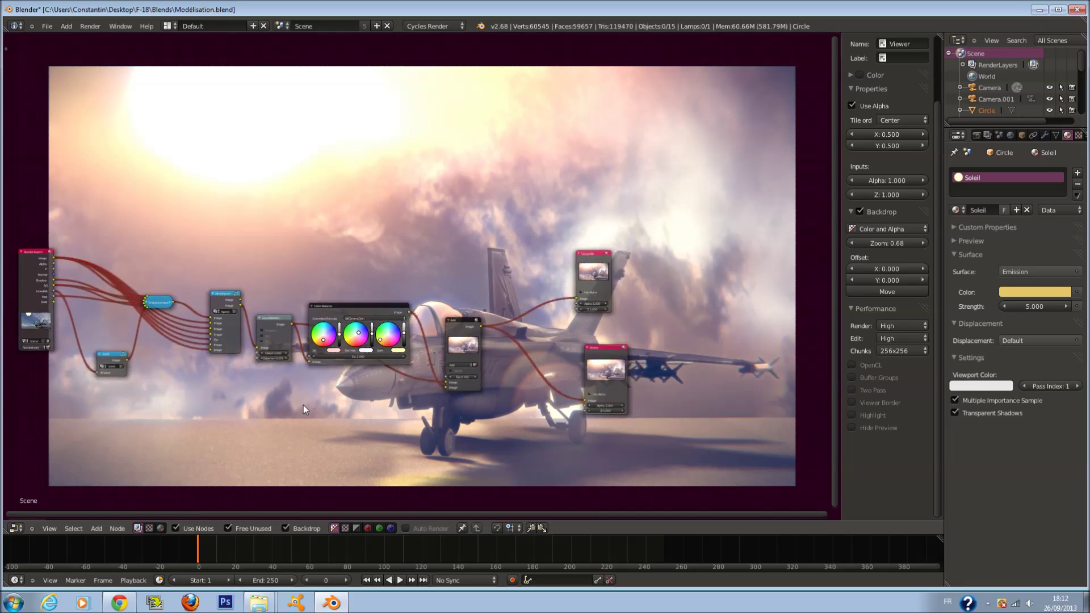
ctrl+shift+click(175, 234)
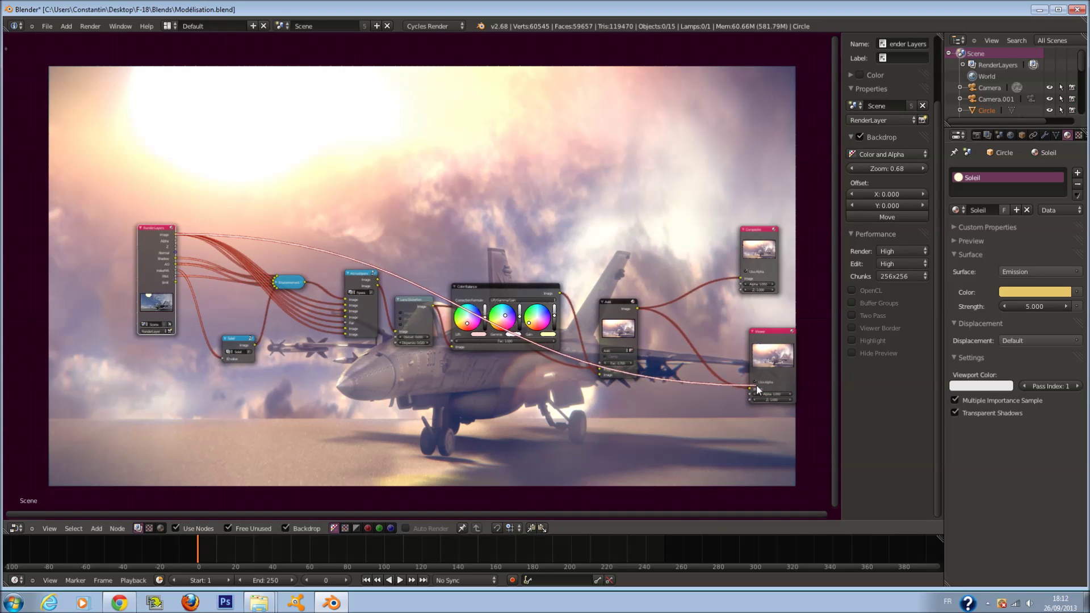
scroll(755, 387, up, 1)
key(ctrl+s)
click(671, 416)
scroll(669, 415, up, 1)
middle_drag(670, 416, 623, 372)
key(shift+a)
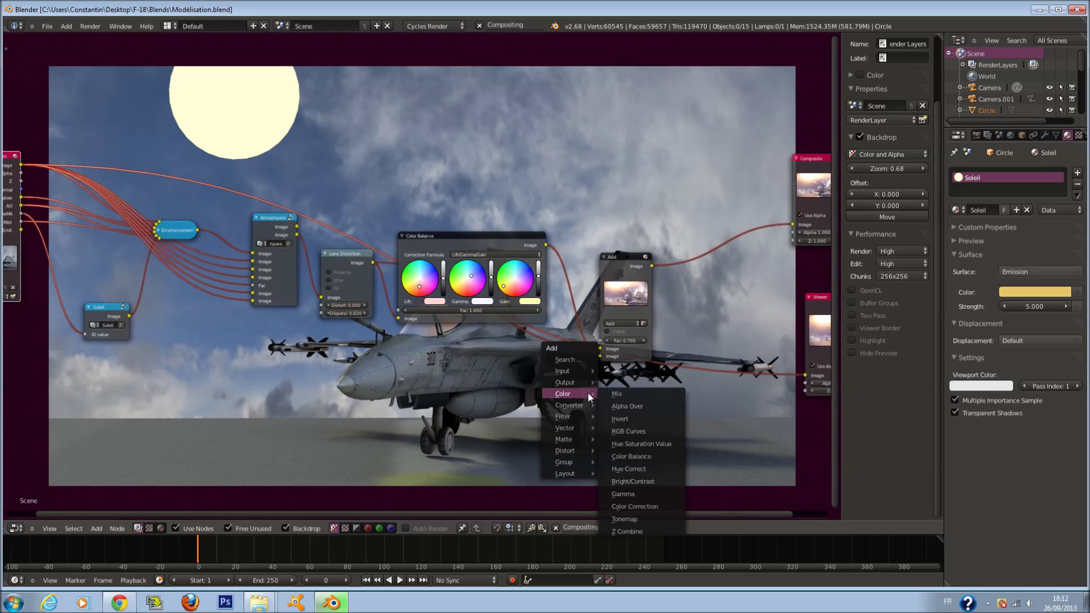
click(584, 360)
key(Escape)
Step: Insert a Defocus node between Render Layers and Viewer, feed it the Z pass, and link its output to the Composite's Image input
key(shift+a)
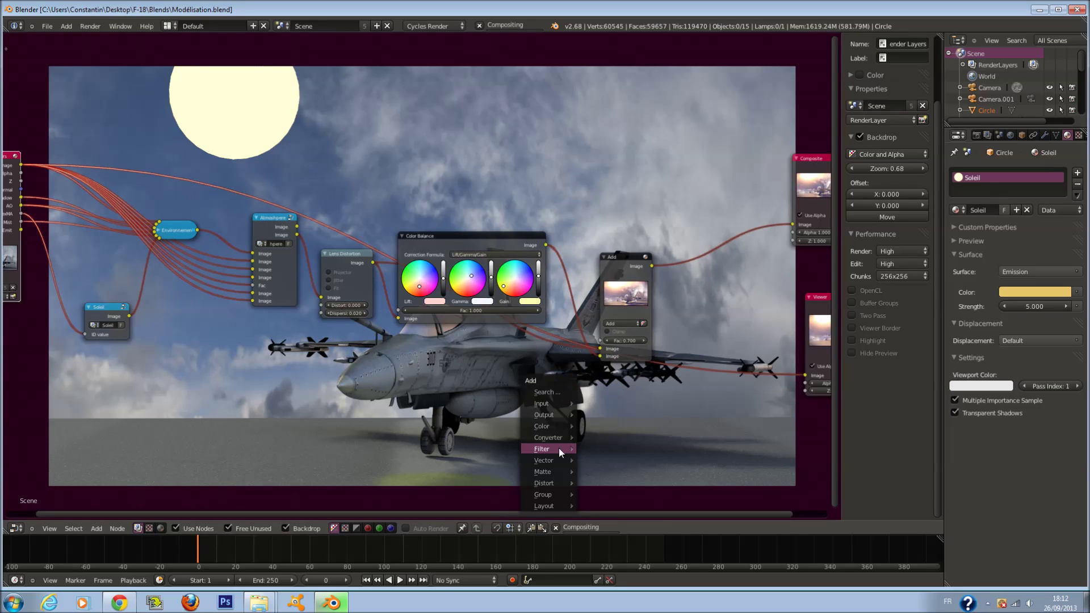
mouse_move(559, 448)
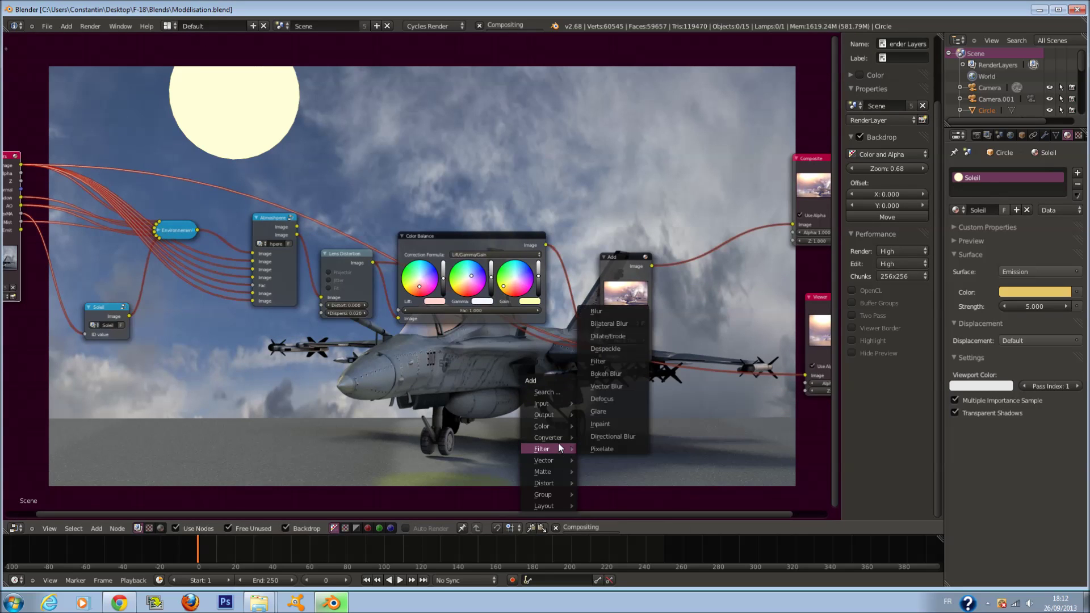
click(620, 397)
click(684, 355)
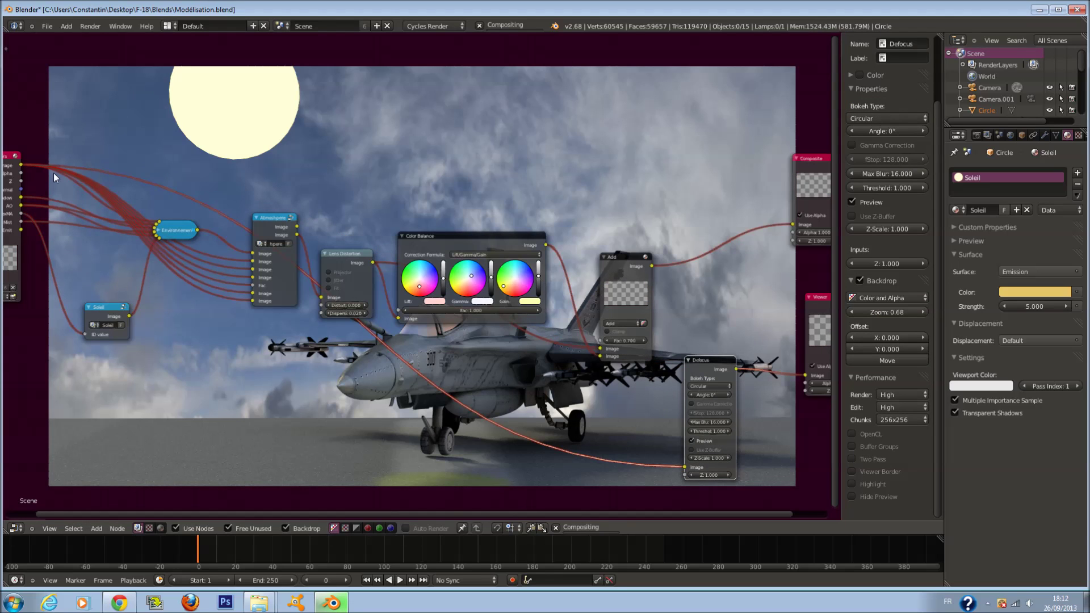
drag(21, 181, 685, 475)
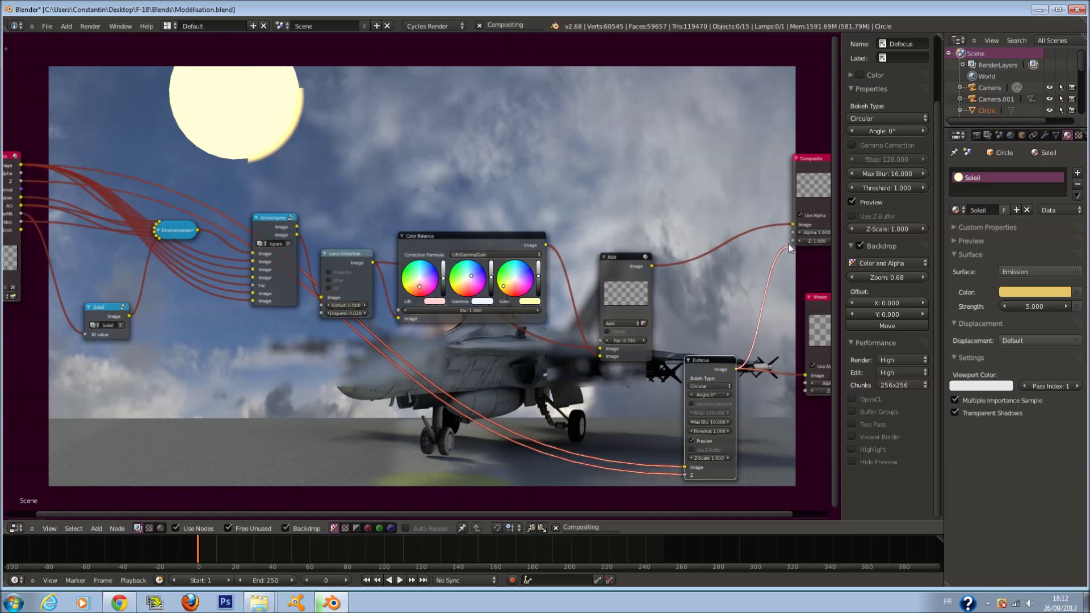
drag(789, 224, 792, 224)
Step: Enable Gamma Correction and Use Z-Buffer on the Defocus node and turn off Preview
middle_drag(777, 377, 685, 232)
scroll(686, 233, up, 6)
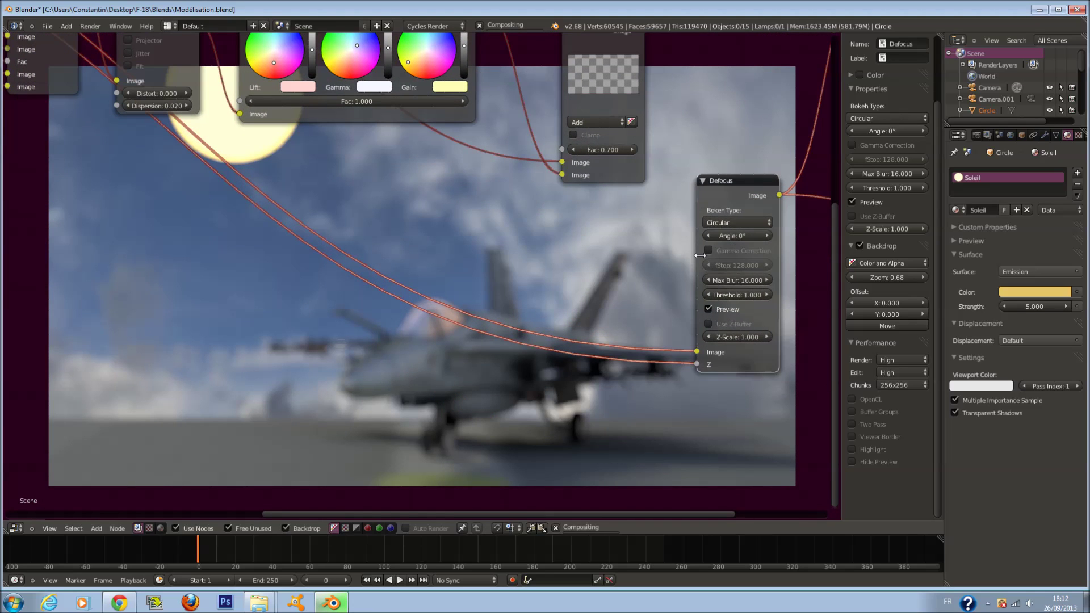
click(708, 250)
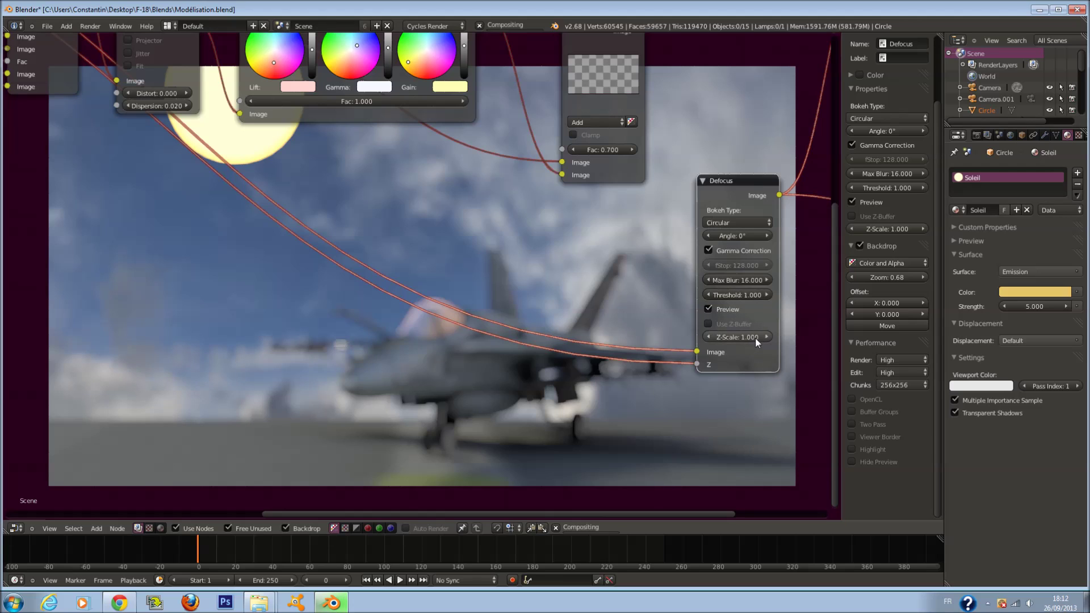
click(717, 322)
click(713, 309)
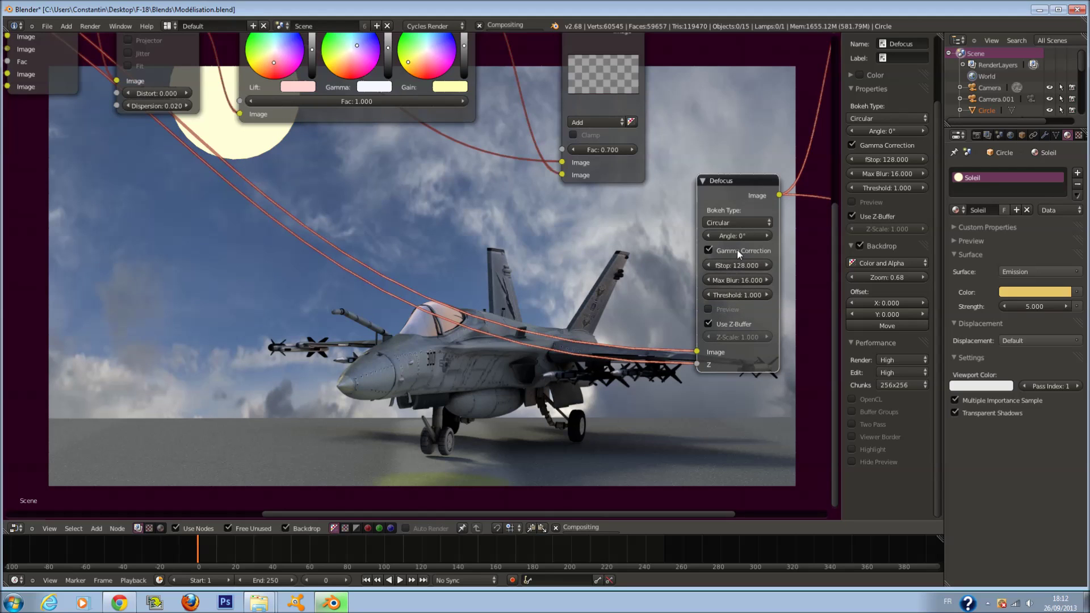
Step: Try a strong depth-of-field blur by lowering the Defocus node's fStop to about 5.027
drag(750, 262, 752, 263)
middle_drag(615, 377, 625, 288)
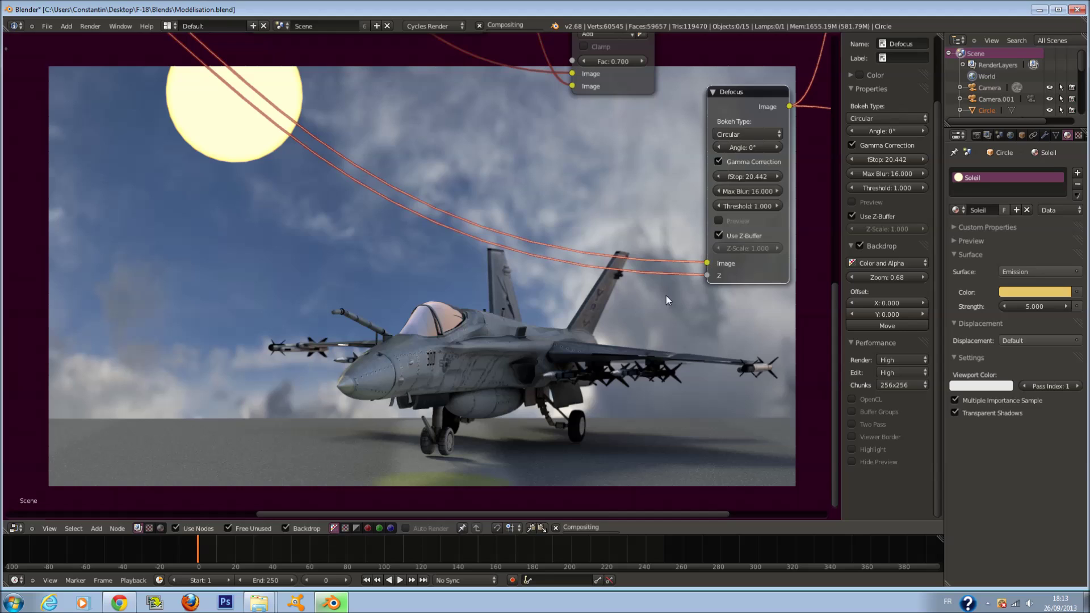
click(747, 176)
text(027)
key(Return)
drag(749, 180, 831, 251)
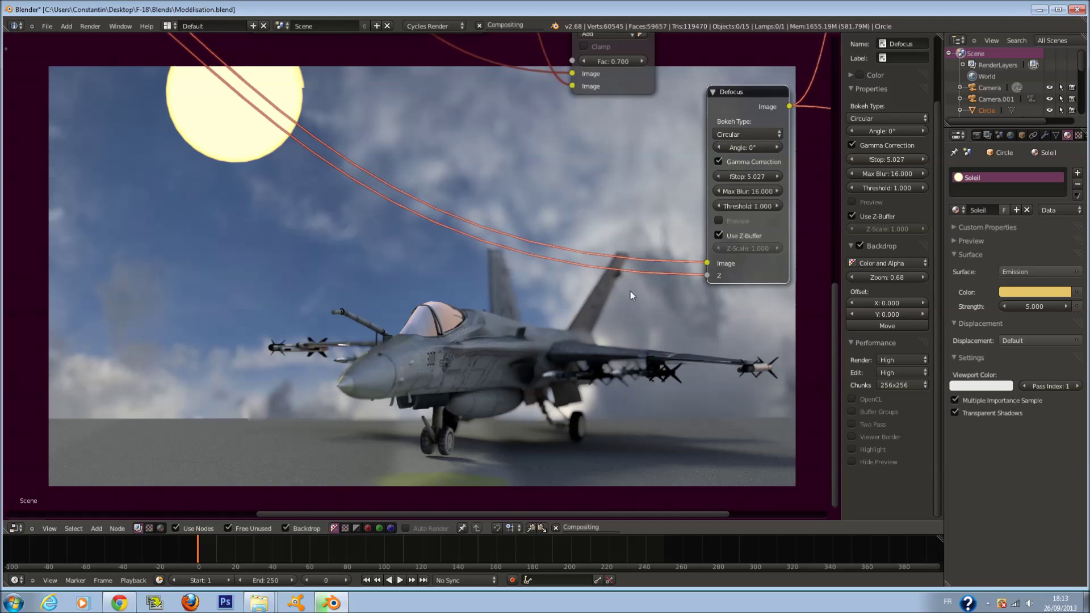
Step: Try Defocus fStop values of 25 and 20 to compare a weaker blur on the jet
click(753, 177)
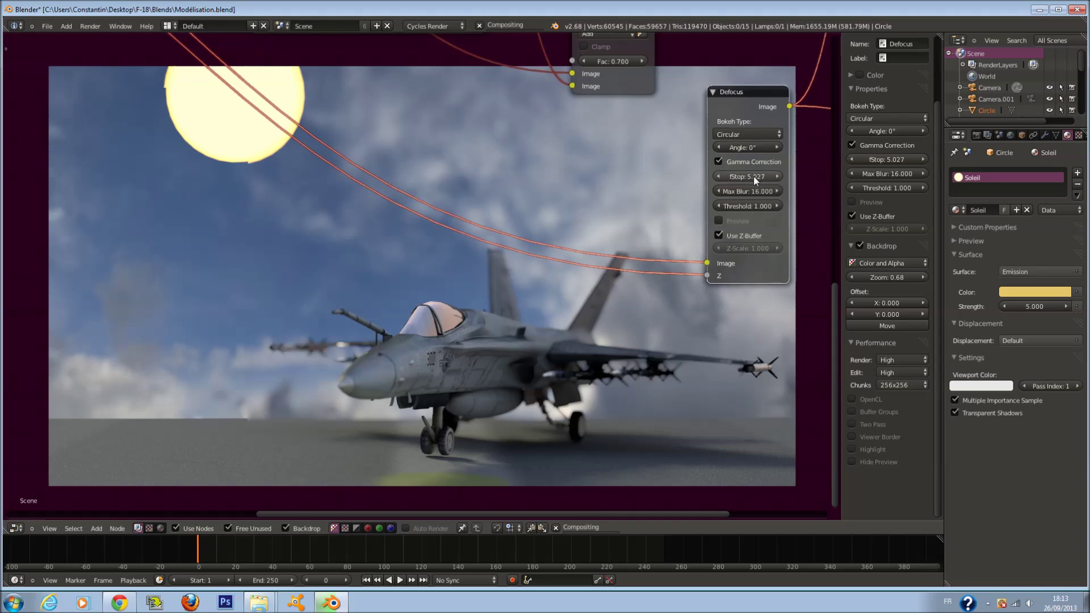
text(25)
key(Return)
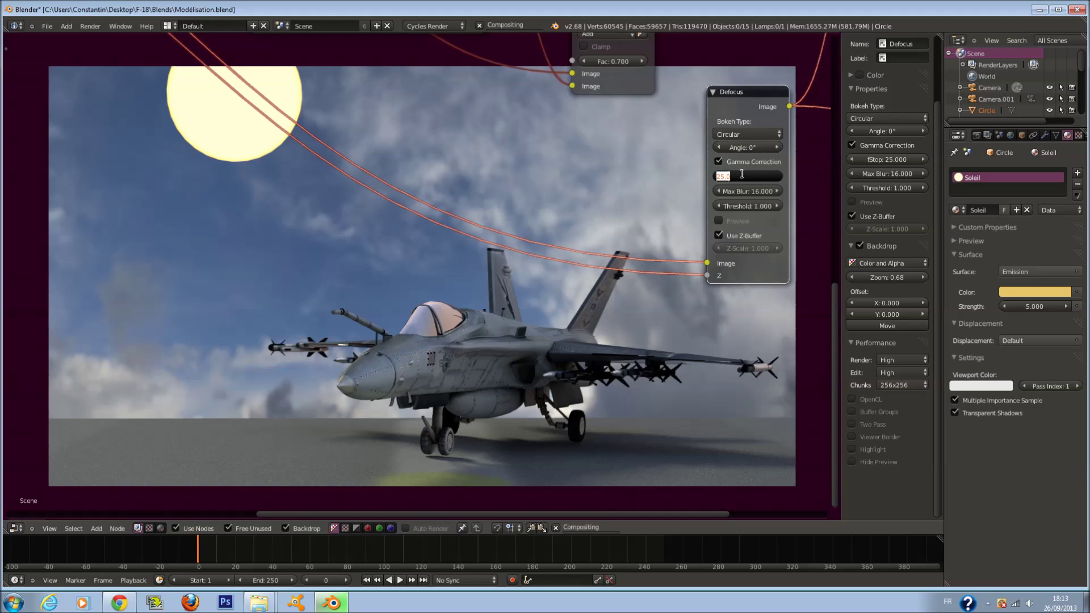
text(20)
key(Return)
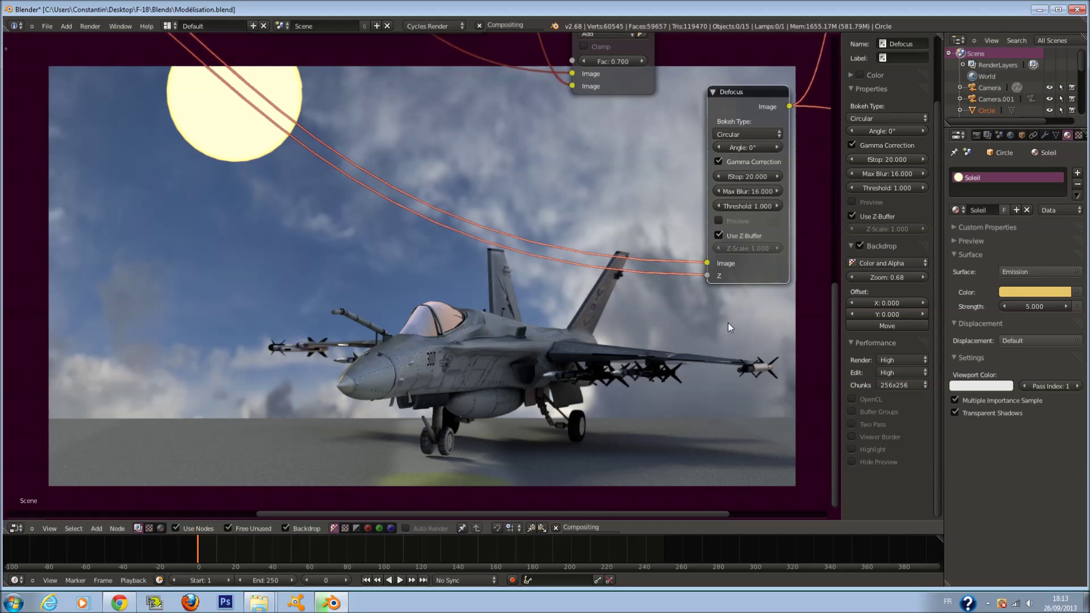
Step: Set the Defocus node's fStop to 23 and save the file
click(744, 176)
text(2)
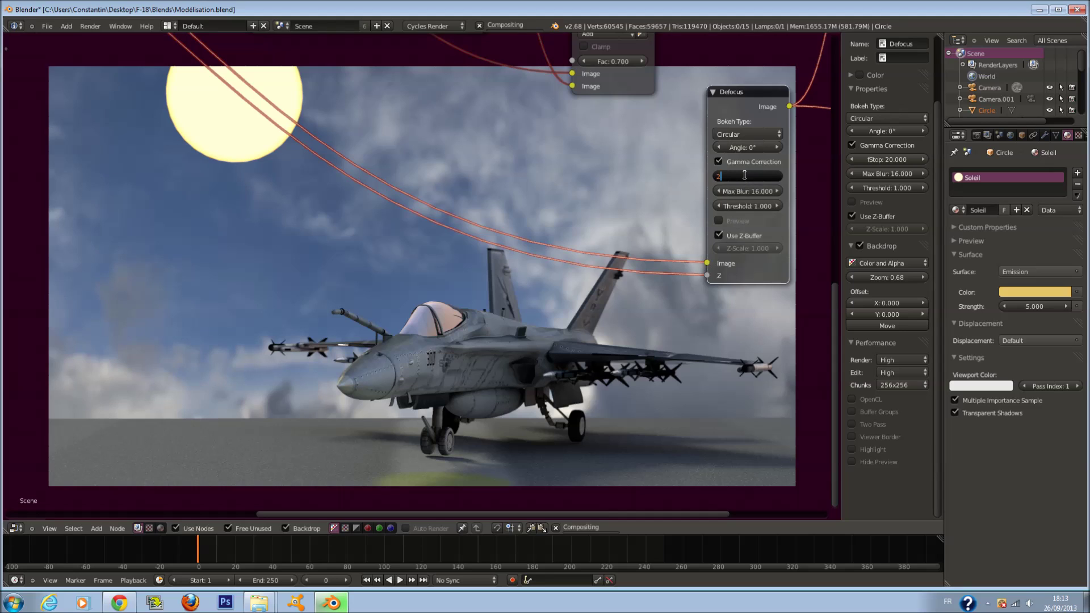
text(3)
key(Return)
key(ctrl+s)
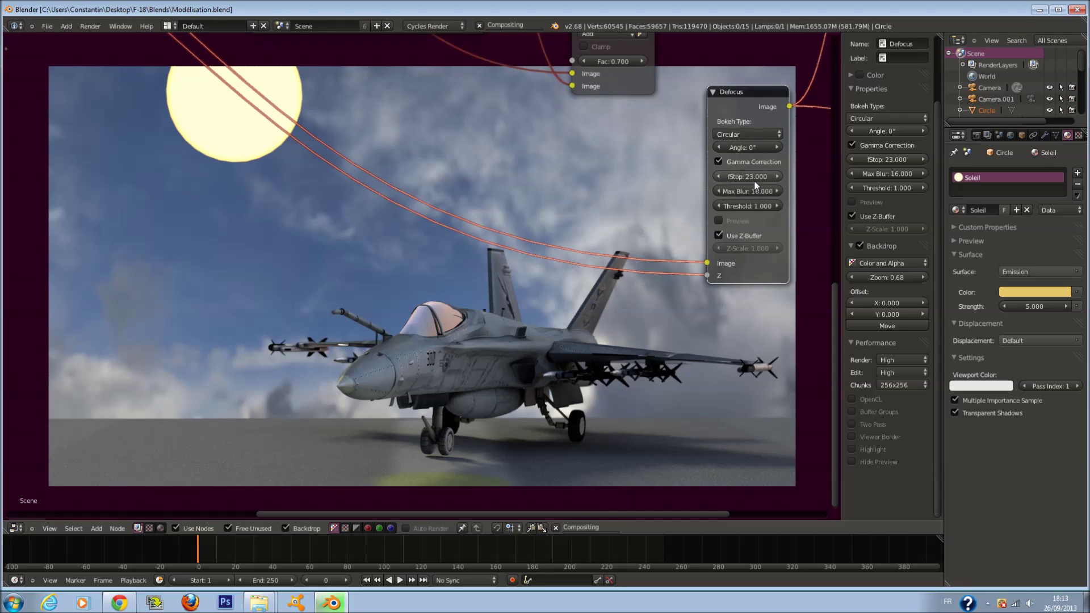
Step: Move the Defocus node up beside the Add node and link the Add output to the Defocus Image input
scroll(634, 376, down, 2)
scroll(622, 183, down, 2)
middle_drag(622, 182, 626, 387)
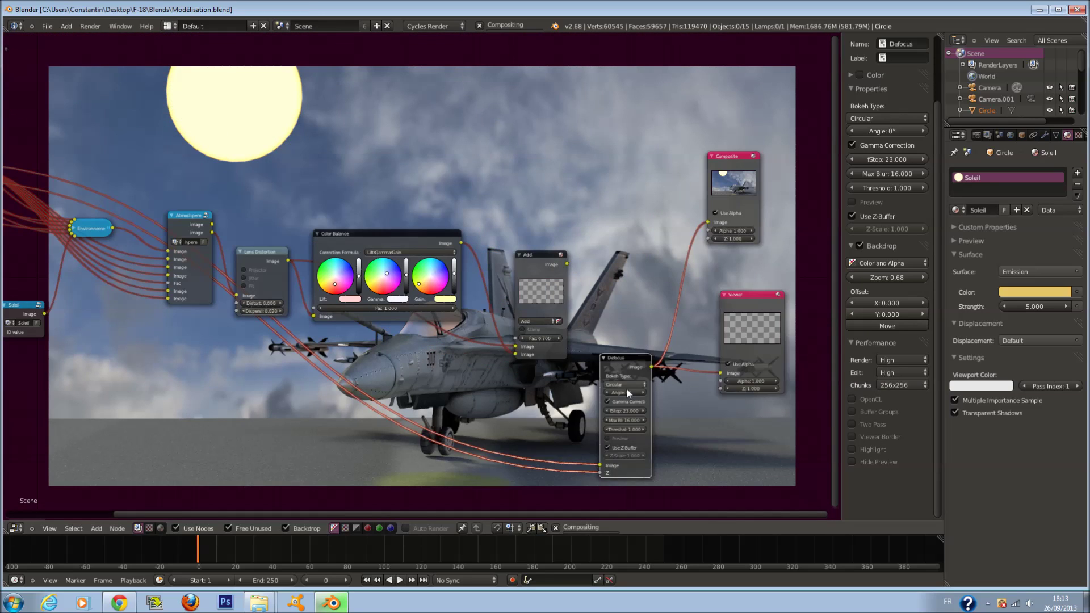
scroll(626, 387, up, 1)
drag(645, 384, 645, 315)
drag(574, 268, 616, 413)
scroll(645, 402, down, 1)
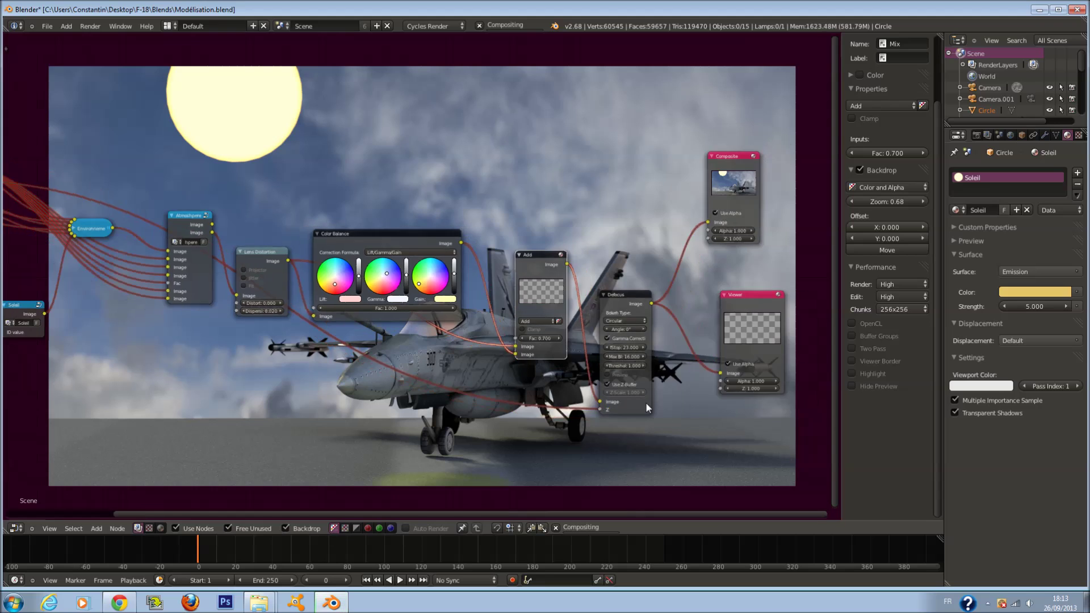
Step: Box-select the nodes between Render Layers and the outputs and move them together closer to Render Layers
scroll(645, 402, down, 6)
scroll(537, 382, up, 3)
middle_drag(477, 374, 557, 417)
key(a)
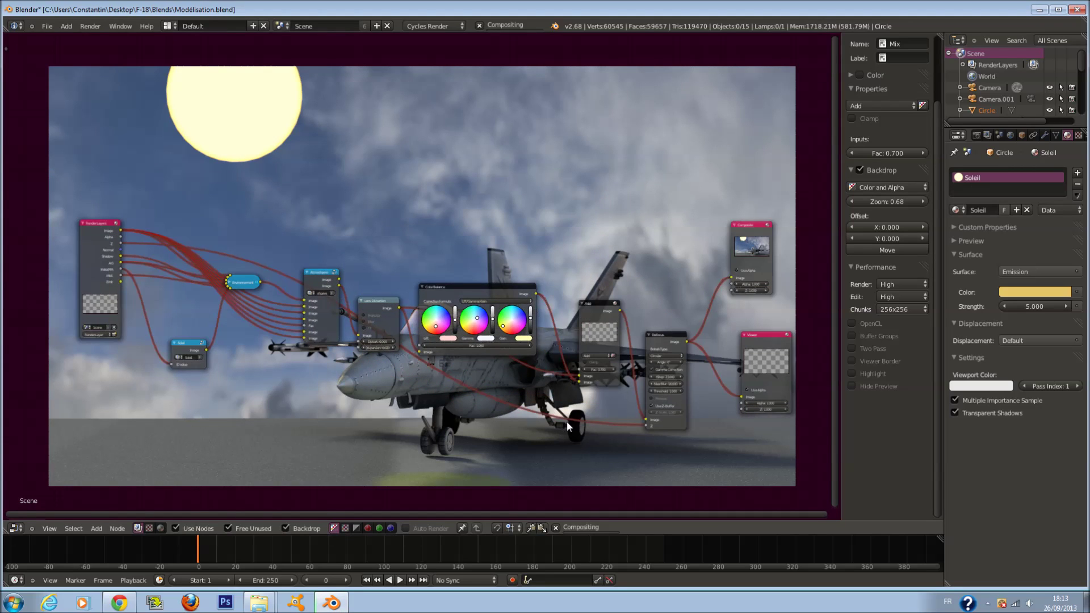
key(b)
drag(231, 188, 652, 484)
key(b)
drag(189, 232, 258, 315)
key(g)
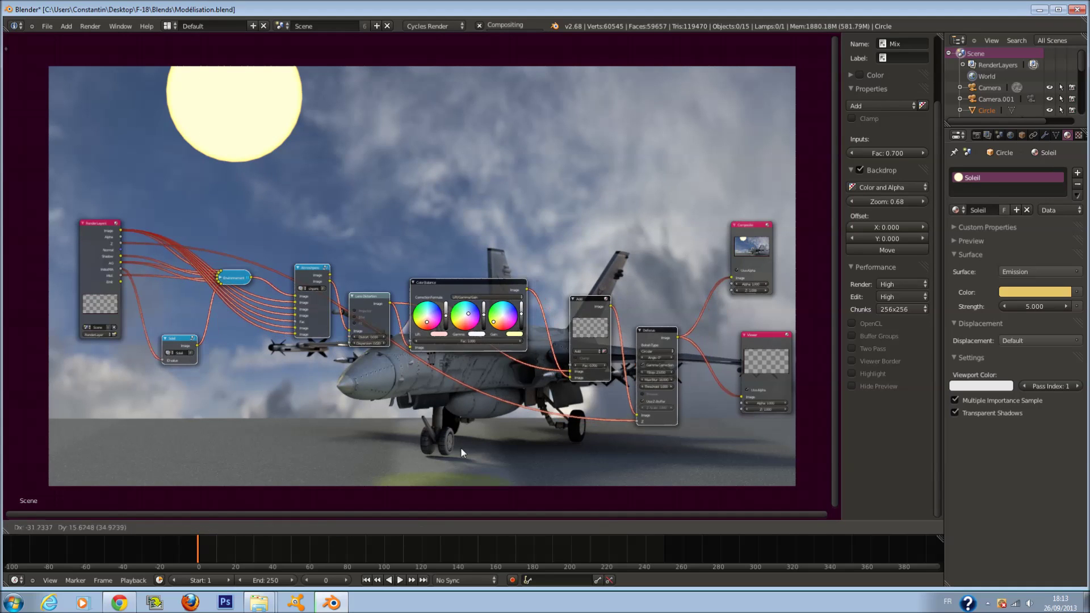
click(442, 436)
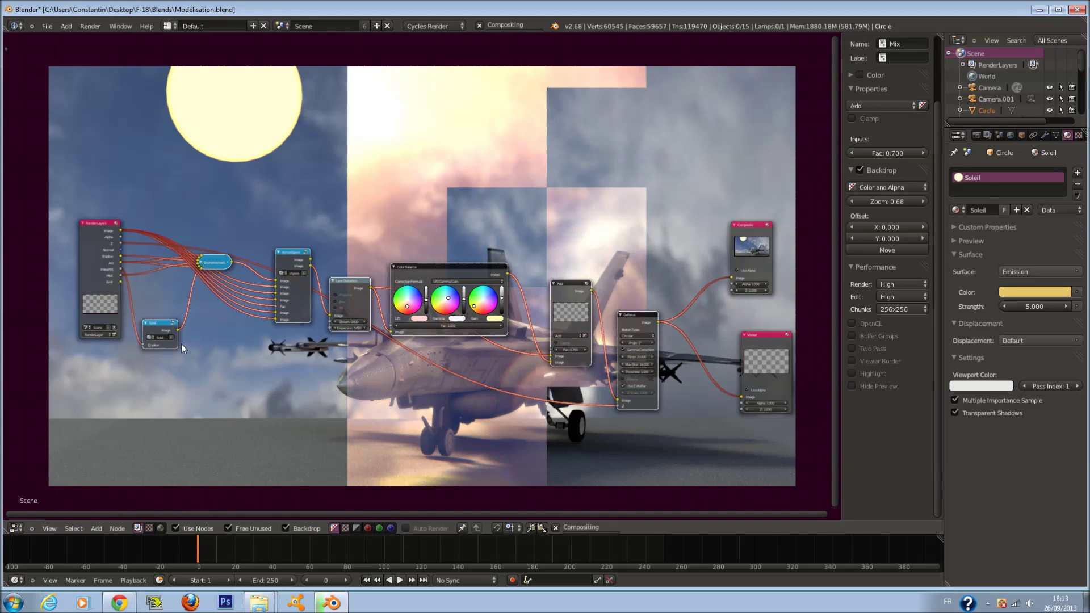
Step: Set the Defocus node's fStop to 20
scroll(182, 340, up, 1)
middle_drag(182, 337, 203, 218)
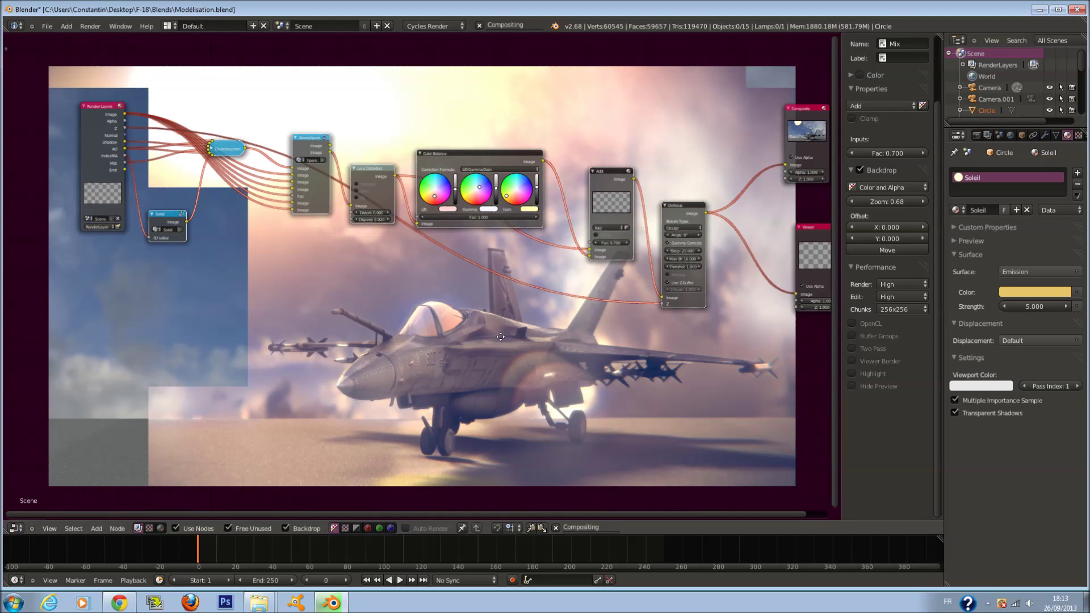
scroll(640, 262, up, 2)
middle_drag(696, 270, 649, 326)
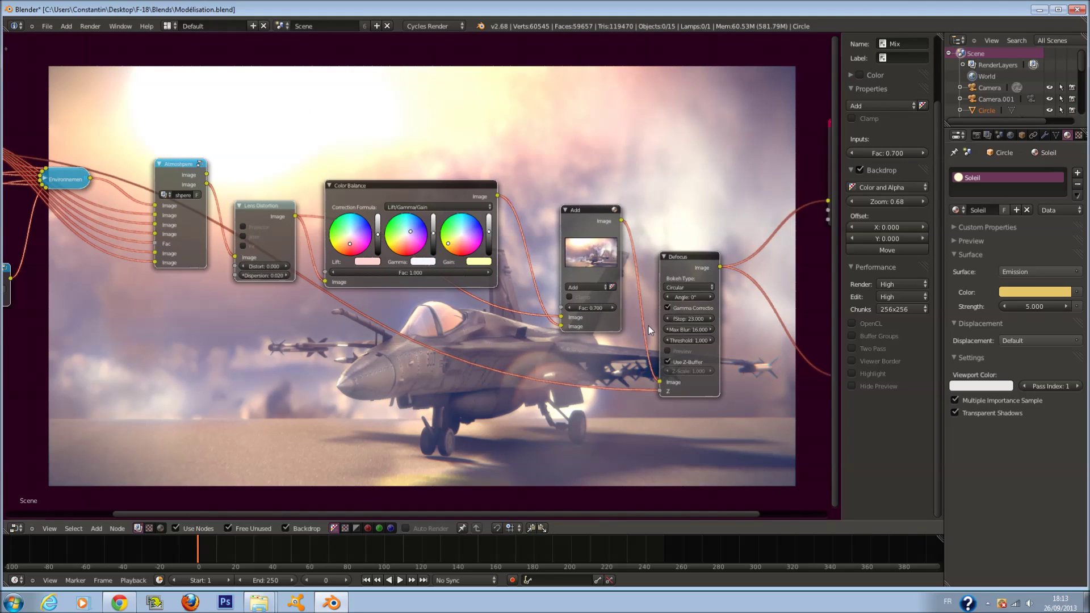
click(695, 315)
text(20)
key(Return)
Step: Move the Soleil, Atmosphère, Lens Distortion and Color Balance nodes closer together and save the file
scroll(588, 363, down, 1)
middle_drag(59, 292, 111, 326)
drag(86, 309, 109, 257)
drag(235, 230, 207, 231)
drag(311, 250, 293, 244)
drag(467, 234, 461, 231)
middle_drag(603, 250, 415, 189)
key(ctrl+s)
click(415, 189)
Step: Deselect all nodes in the compositor and save the file again
middle_drag(471, 329, 598, 118)
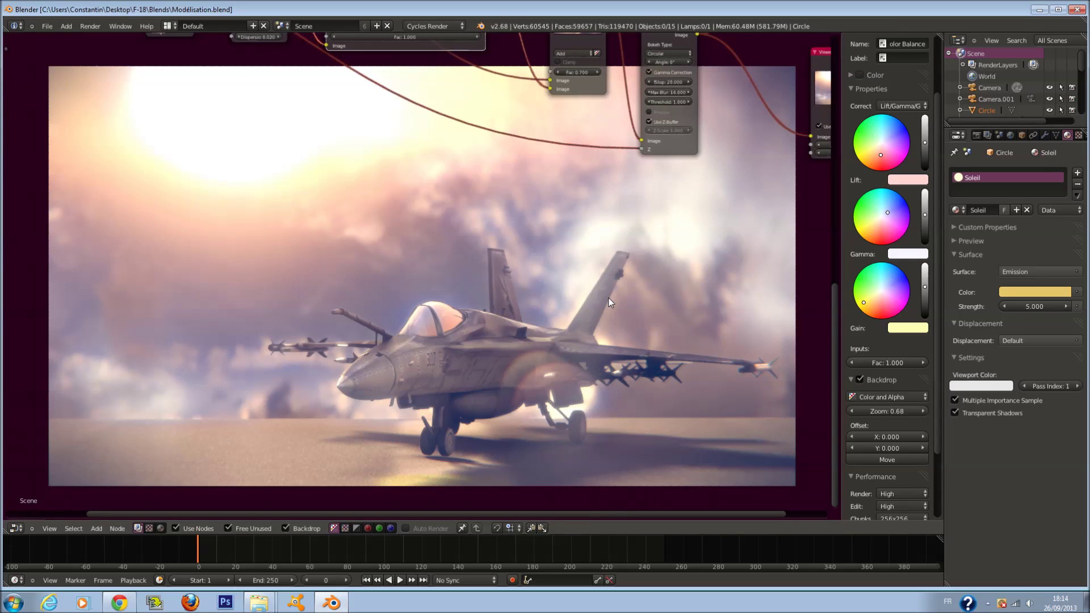
scroll(609, 298, down, 3)
middle_drag(576, 263, 526, 381)
scroll(534, 377, up, 1)
key(a)
key(a)
key(a)
key(ctrl+s)
click(547, 373)
Step: Pack the Atmosphère, Lens Distortion, Color Balance, Add and Defocus nodes into a tighter row toward Render Layers
middle_drag(503, 236, 535, 365)
scroll(213, 259, up, 2)
middle_drag(214, 258, 328, 281)
scroll(329, 281, down, 1)
drag(329, 282, 278, 316)
drag(389, 312, 339, 309)
drag(516, 294, 466, 297)
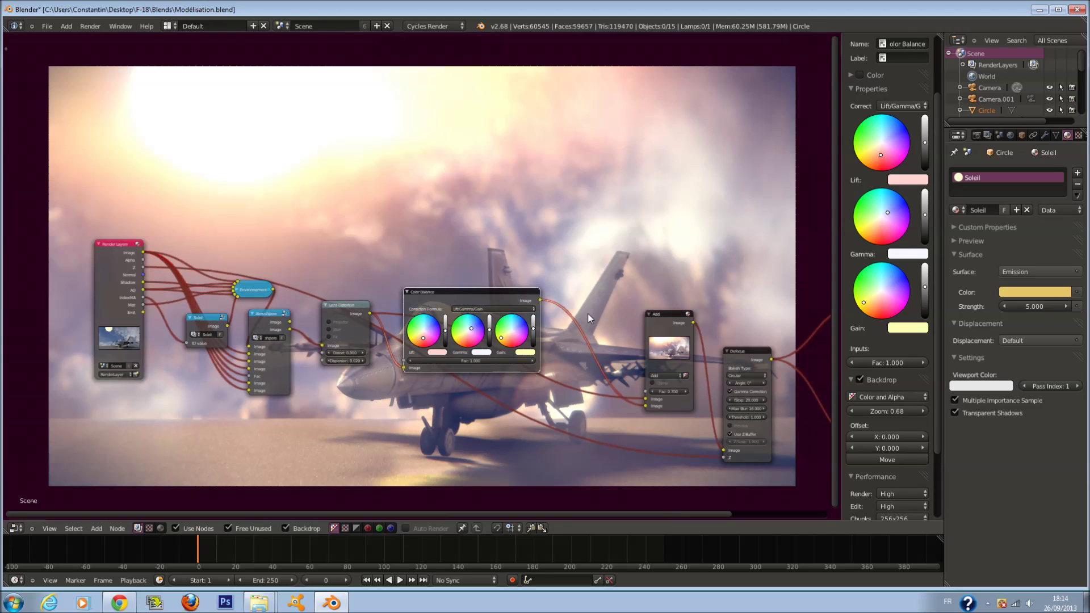
drag(667, 337, 576, 320)
drag(727, 353, 614, 295)
Step: Deselect all nodes and link the Render Layers Image output directly to the Viewer's Image input
middle_drag(614, 295, 548, 288)
scroll(547, 288, up, 1)
key(a)
scroll(534, 287, down, 2)
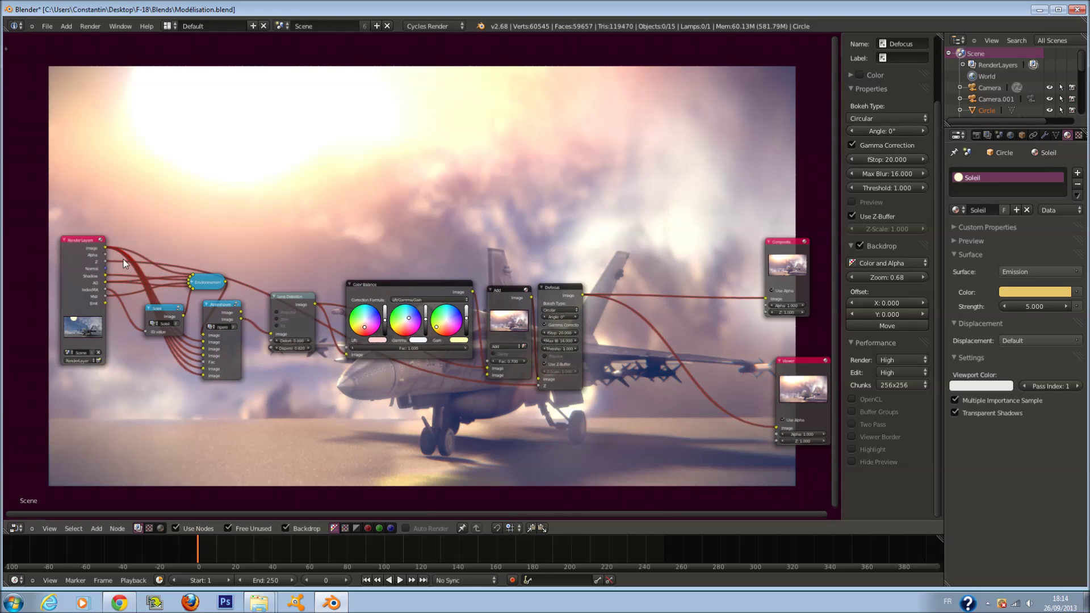
drag(107, 249, 781, 424)
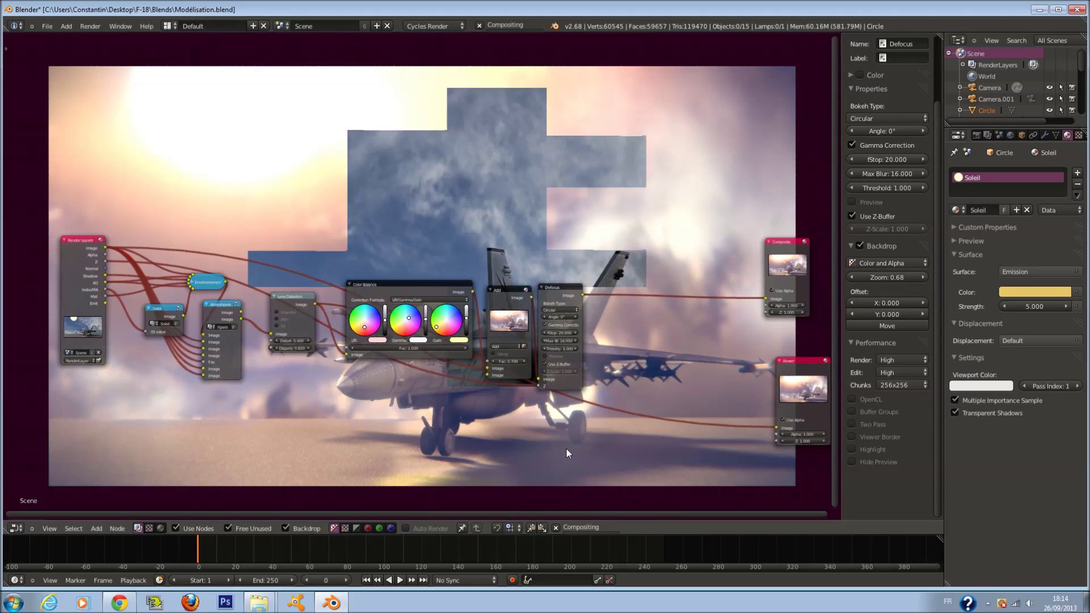
Step: Add a Map Value node on the link between Render Layers and the Viewer
scroll(510, 448, up, 1)
key(shift+a)
mouse_move(458, 445)
click(452, 393)
text(Ellipse Mask)
key(ctrl+a)
key(BackSpace)
text(MAP)
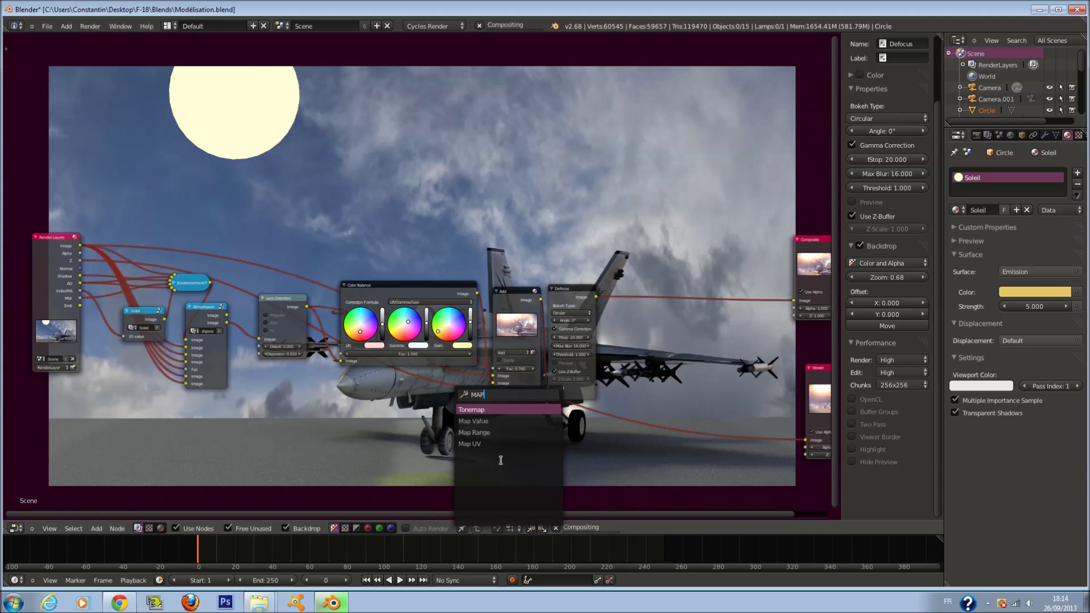
click(501, 420)
click(566, 431)
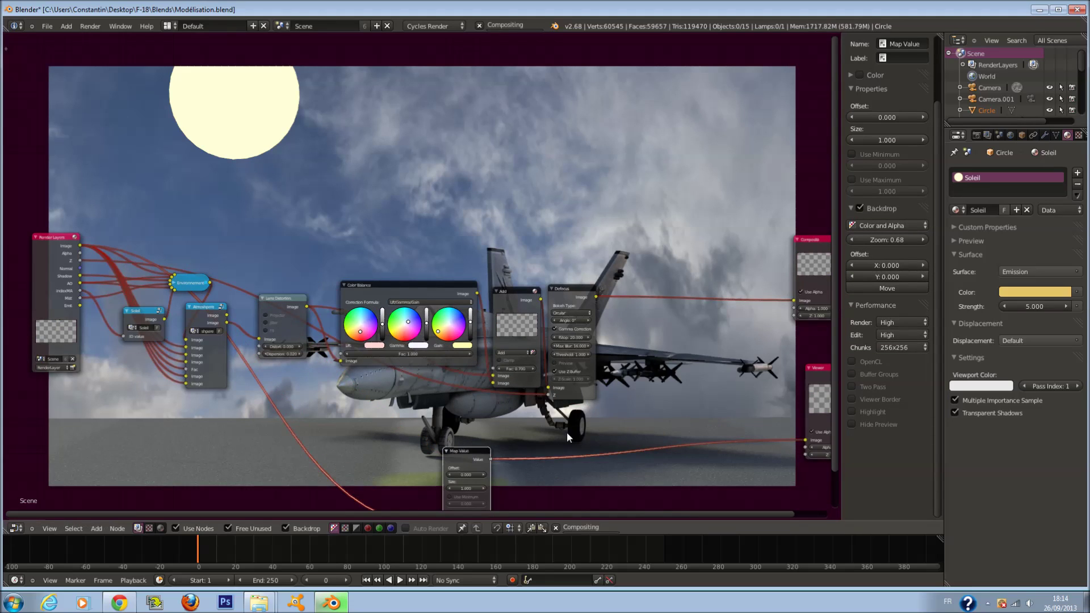
Step: Insert a Mix node on the link between the Map Value node and the Viewer
key(shift+a)
mouse_move(553, 468)
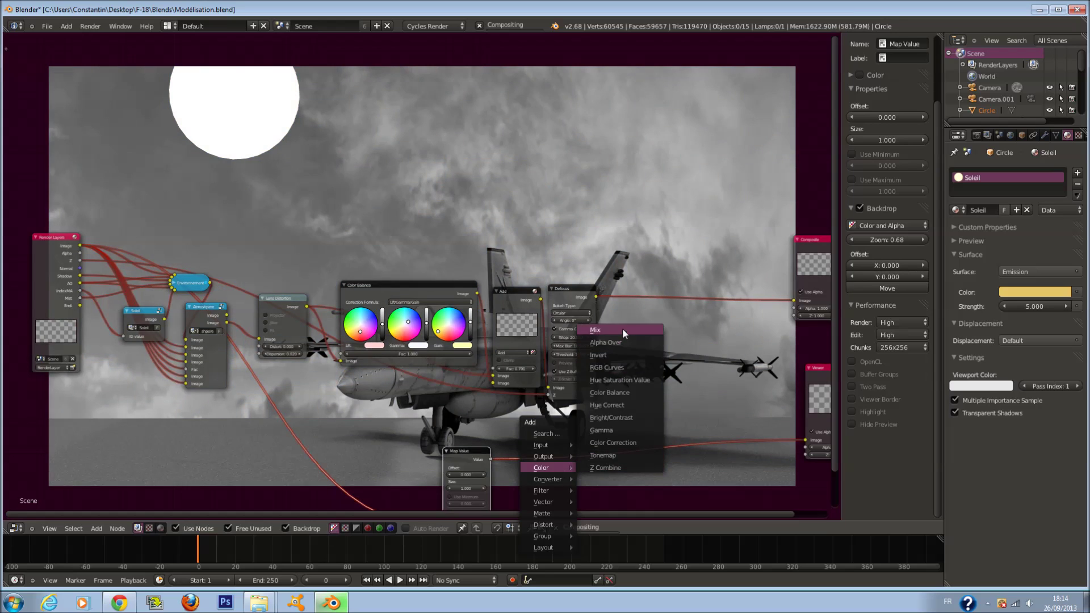
click(622, 329)
click(603, 392)
middle_drag(455, 445, 470, 361)
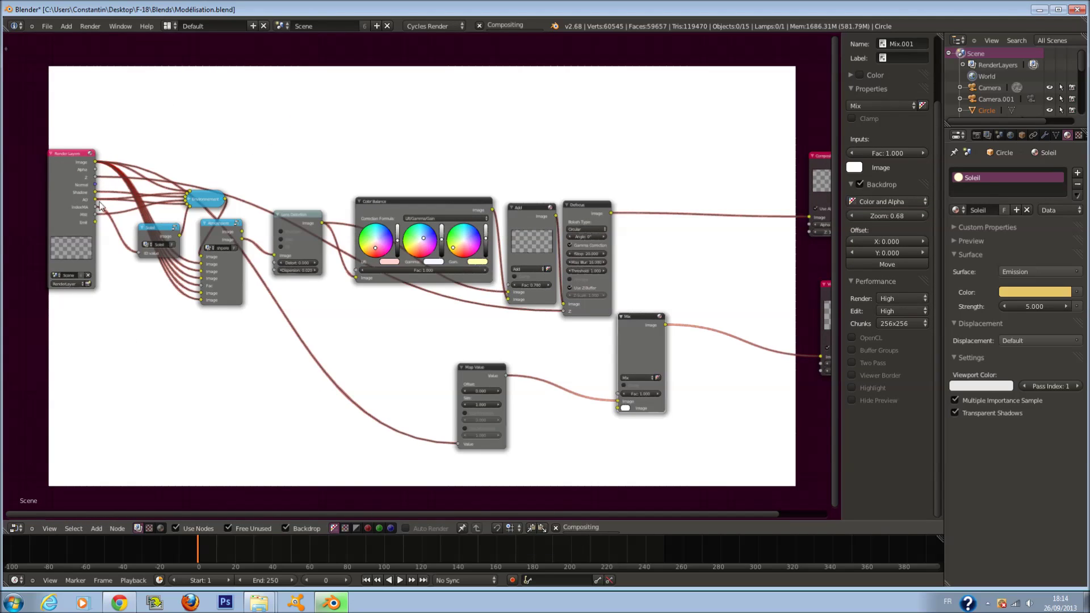
Step: Add a Normal vector node in the empty area beside the Map Value node
key(shift+a)
mouse_move(272, 471)
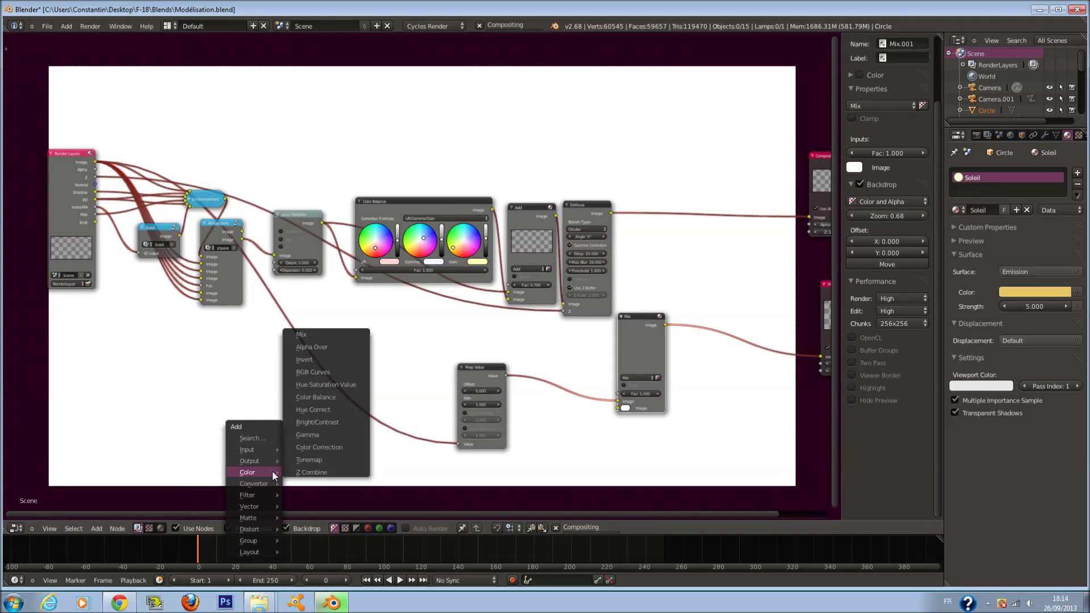
mouse_move(260, 506)
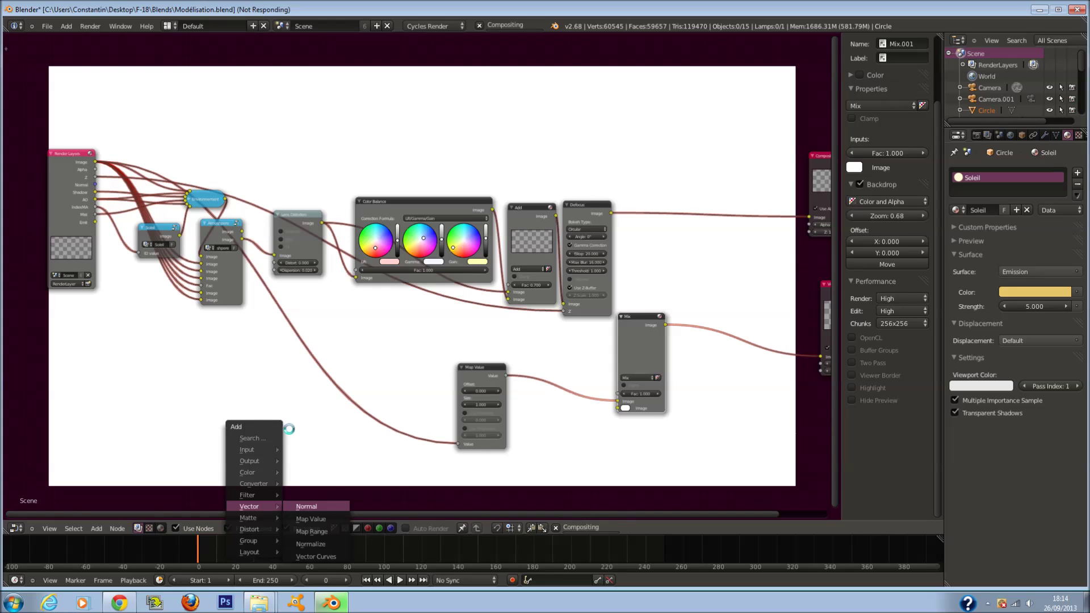
click(283, 402)
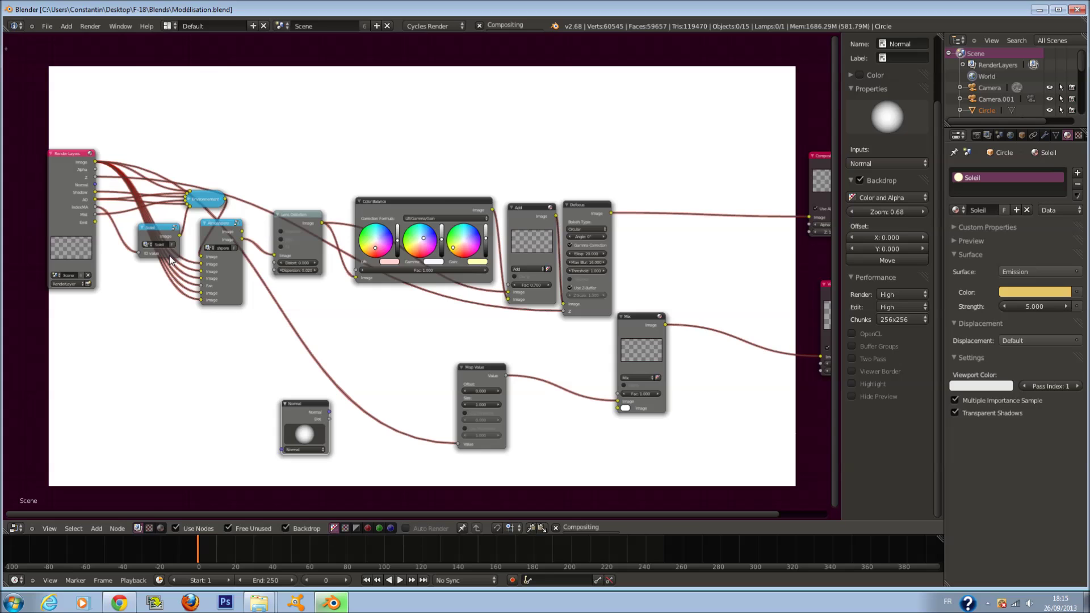
Step: Feed the Render Layers Normal pass into the Normal node and link its Dot output to the Viewer
click(101, 200)
drag(95, 184, 281, 450)
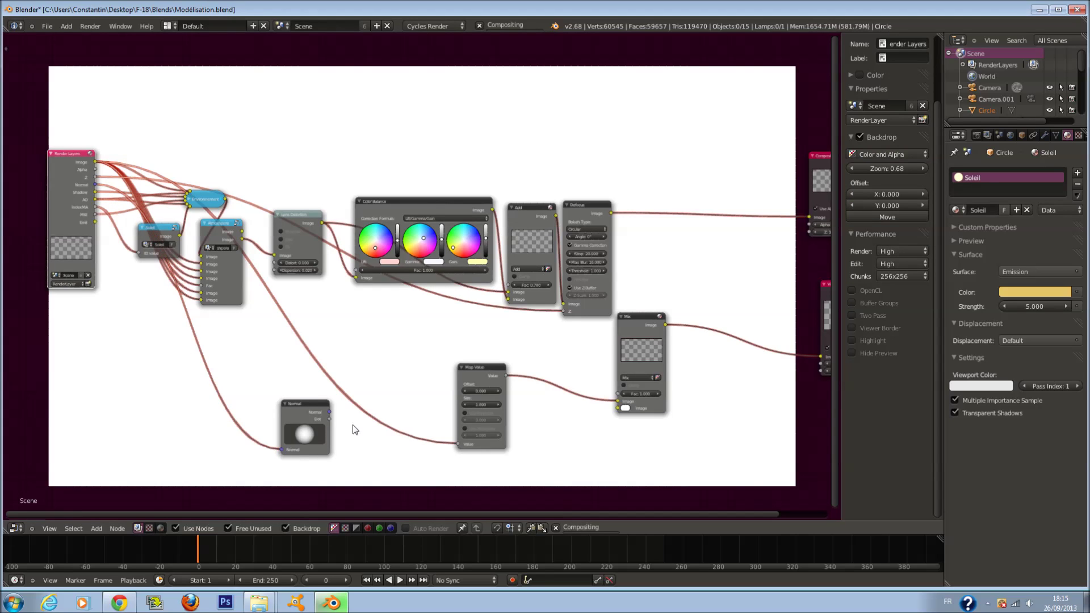
scroll(353, 425, down, 1)
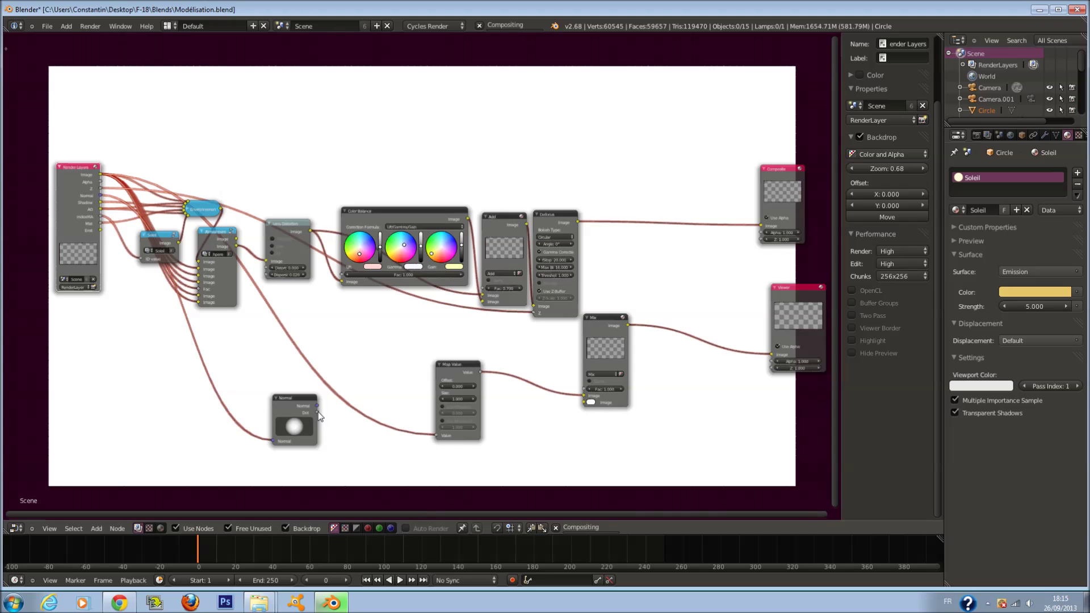
drag(317, 412, 772, 354)
Step: Rotate the Normal node's direction sphere through several angles to relight the jet in the Dot output
middle_drag(531, 366, 572, 241)
scroll(544, 325, up, 4)
scroll(496, 311, up, 6)
scroll(471, 315, up, 1)
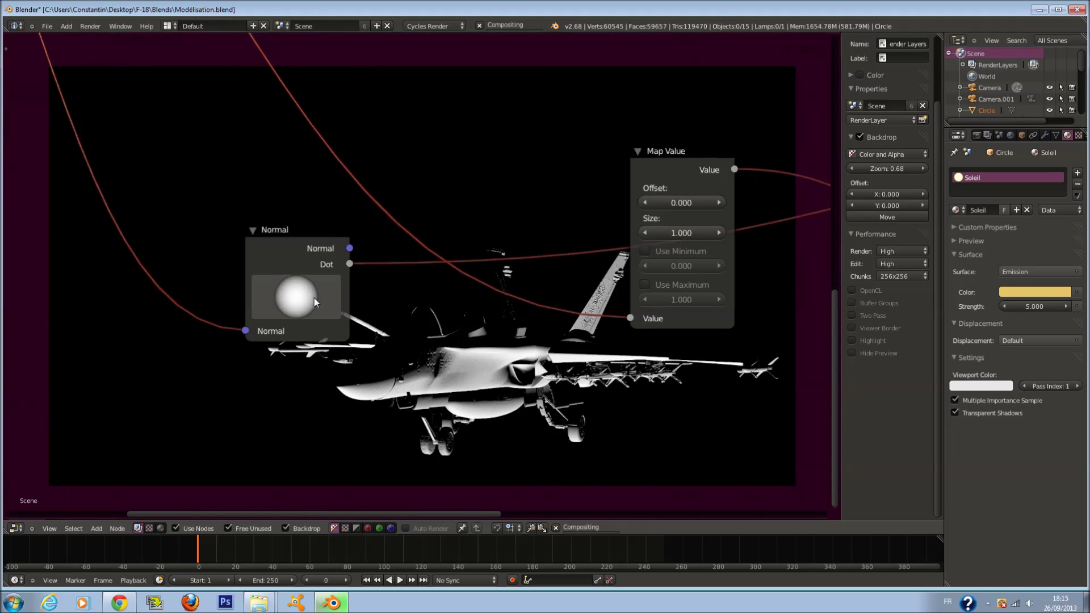
mouse_move(301, 292)
mouse_down()
mouse_move(285, 295)
mouse_move(312, 285)
mouse_move(280, 280)
mouse_up()
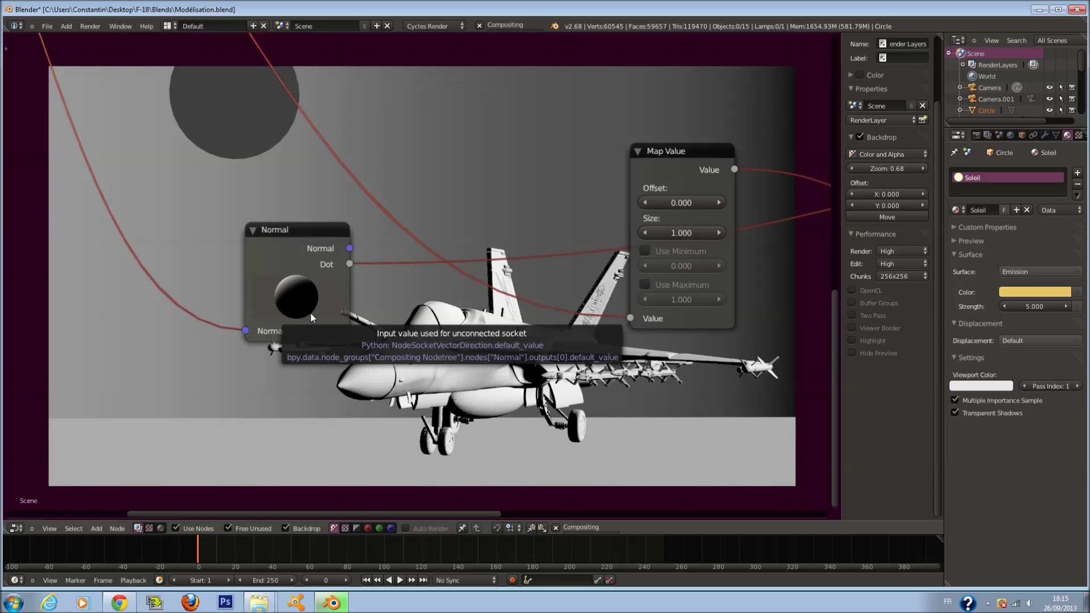
middle_drag(318, 297, 330, 273)
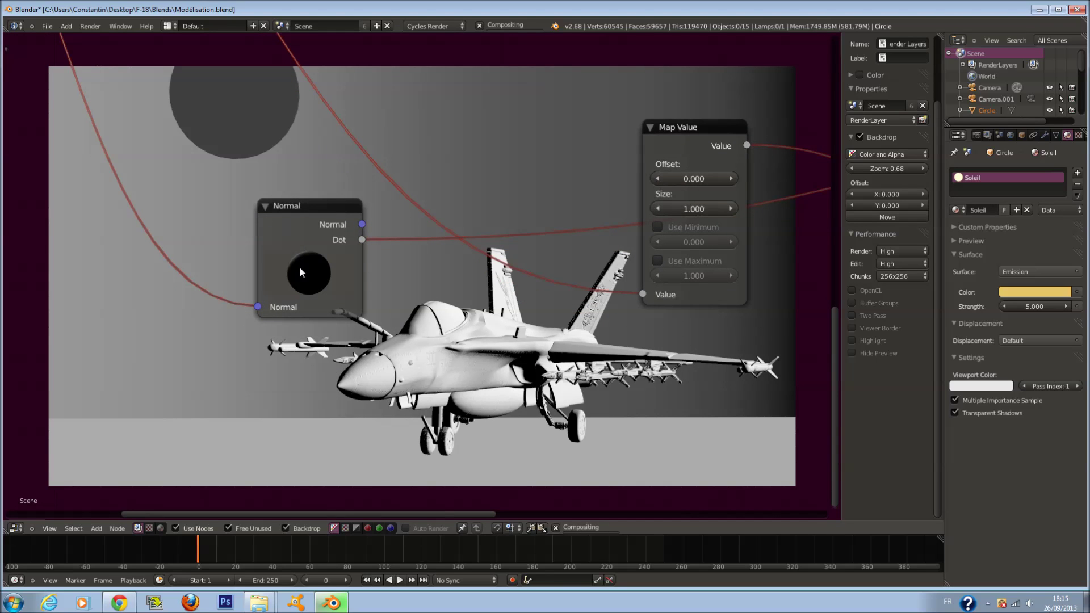
drag(304, 274, 312, 292)
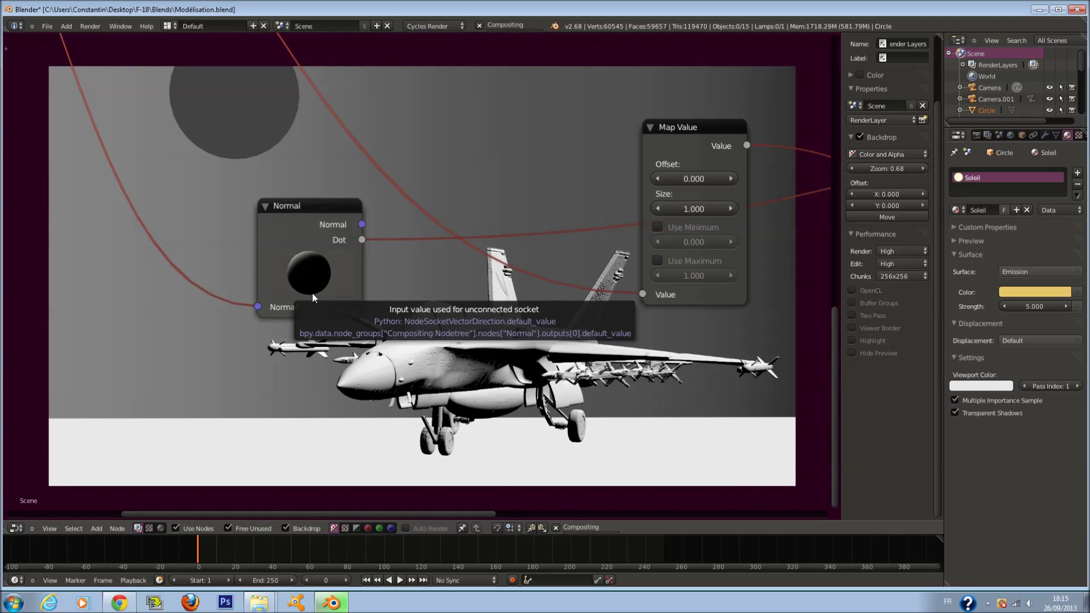
mouse_move(302, 260)
mouse_down()
mouse_move(338, 376)
mouse_move(313, 286)
mouse_up()
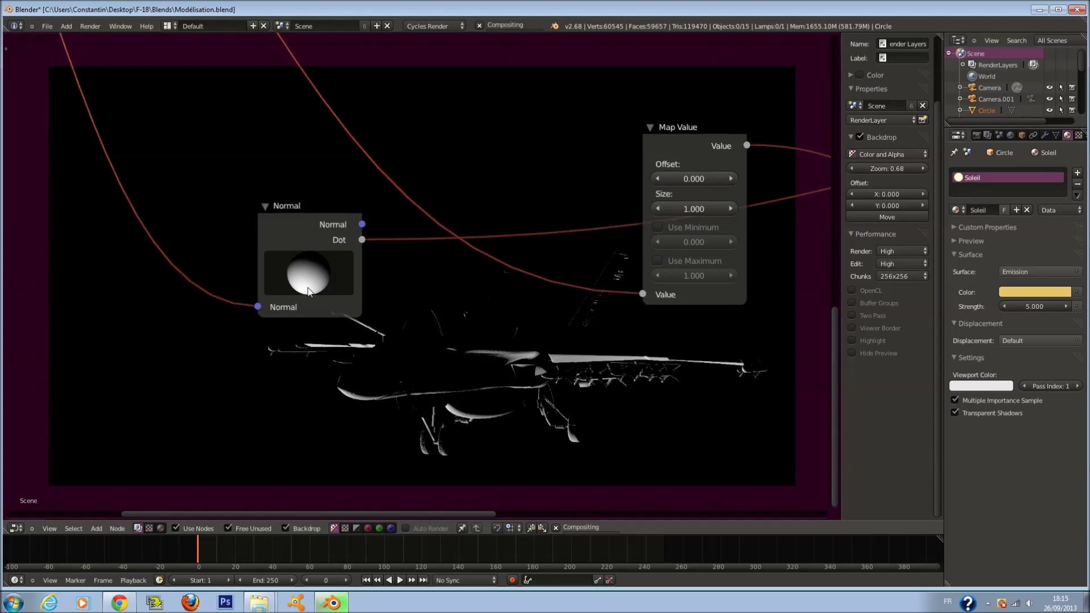
drag(310, 290, 319, 274)
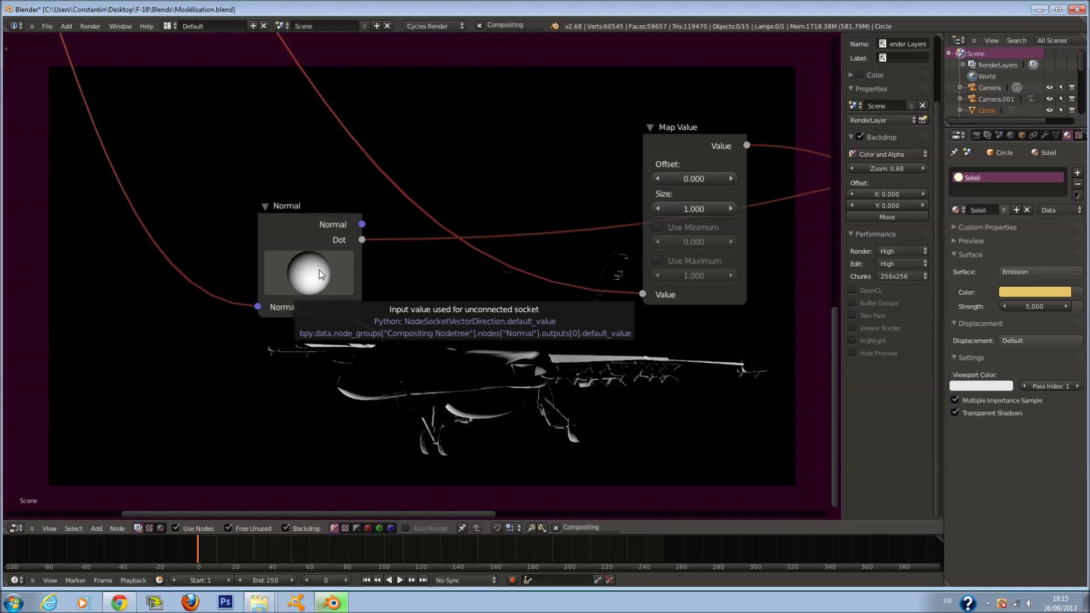
drag(332, 253, 280, 274)
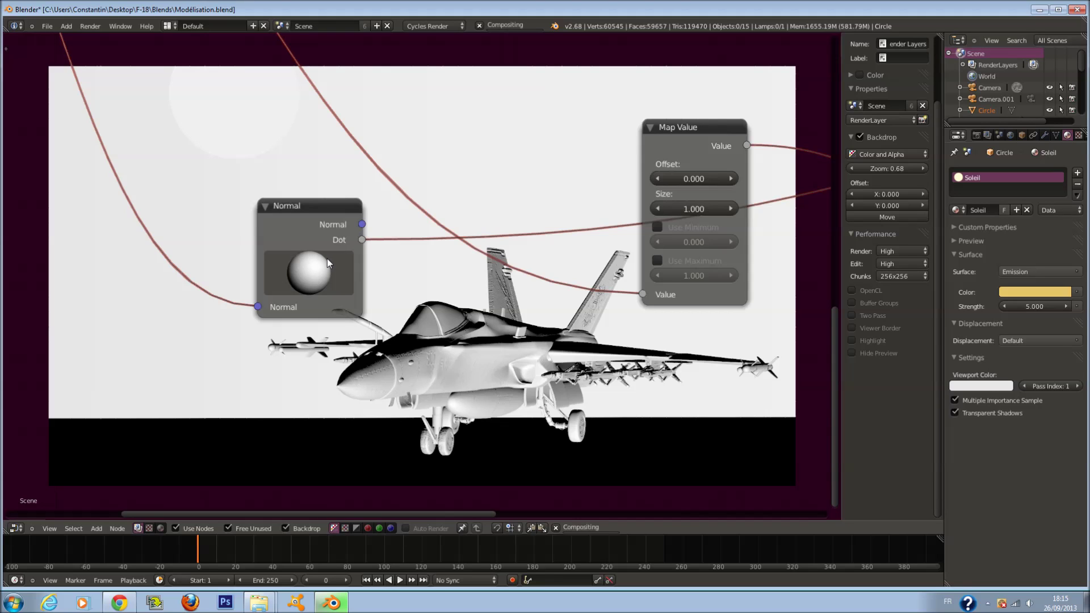
drag(332, 258, 241, 227)
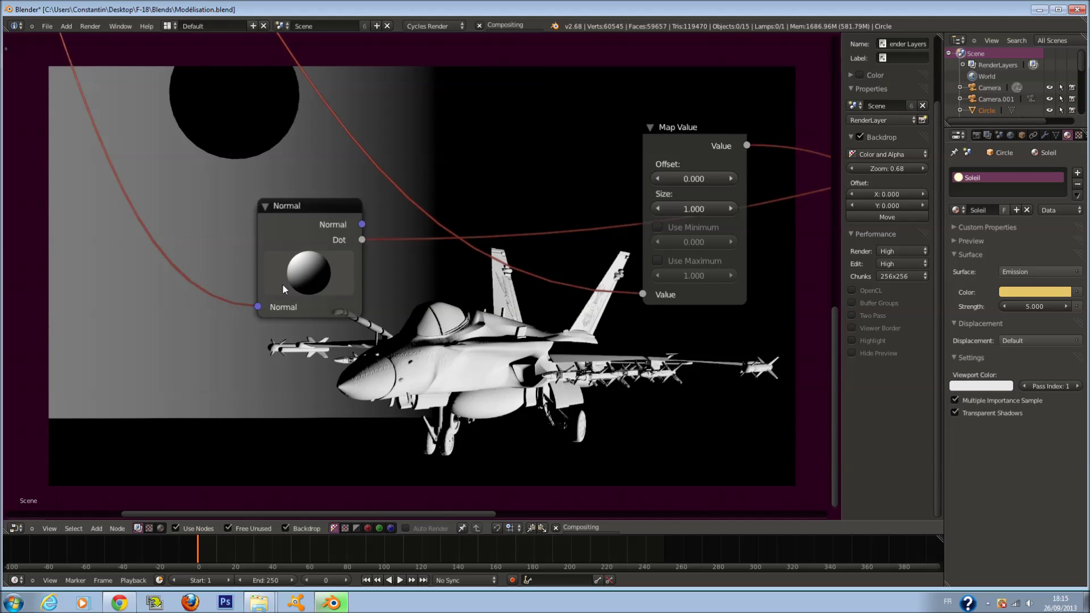
Step: Turn the Normal node's direction sphere until the ground is bright and the jet is lit from one side
drag(306, 277, 320, 280)
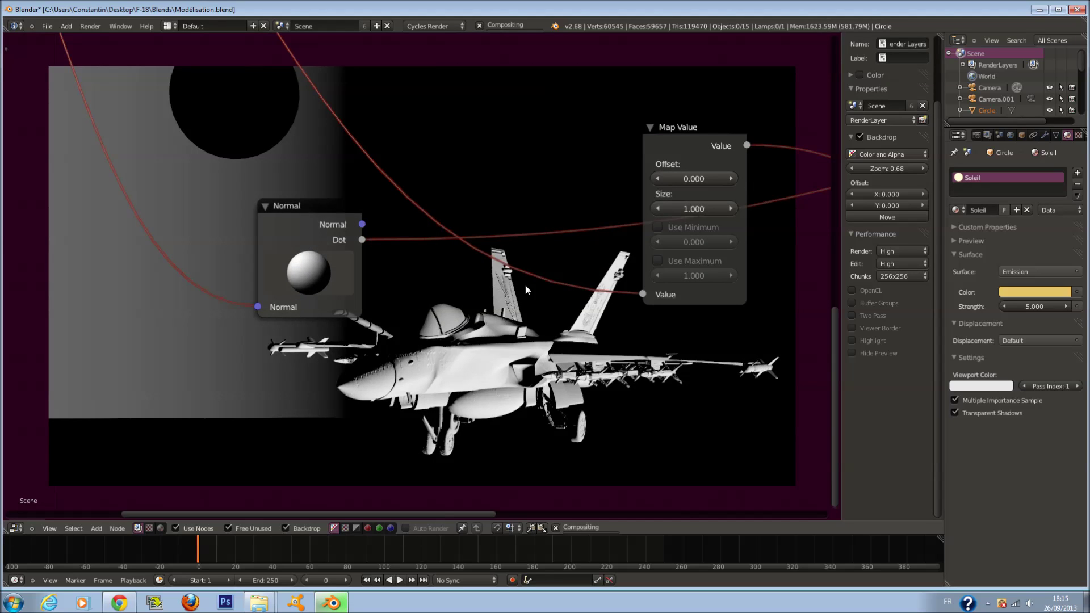
mouse_move(308, 277)
mouse_down()
mouse_move(249, 287)
mouse_move(301, 277)
mouse_up()
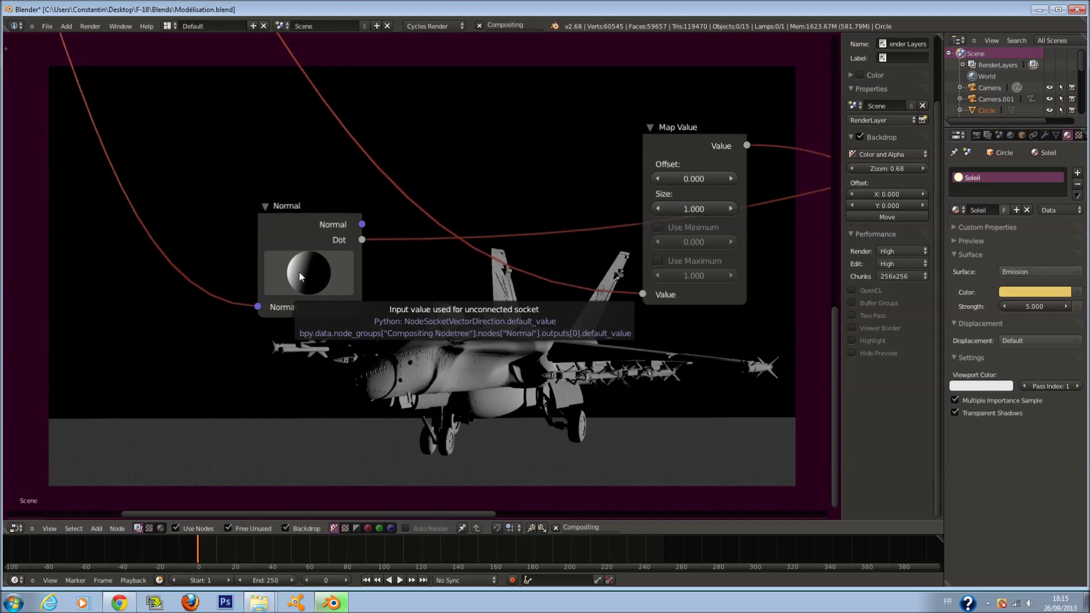
drag(309, 274, 323, 296)
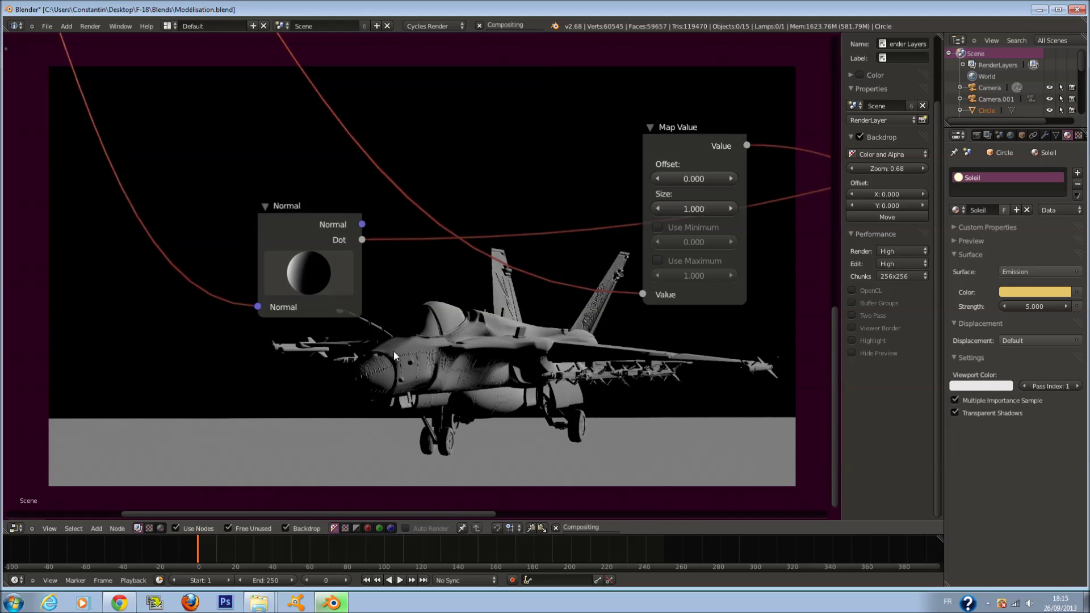
Step: Set the Map Value node's offset to 1.000
middle_drag(654, 257, 566, 332)
scroll(567, 332, up, 1)
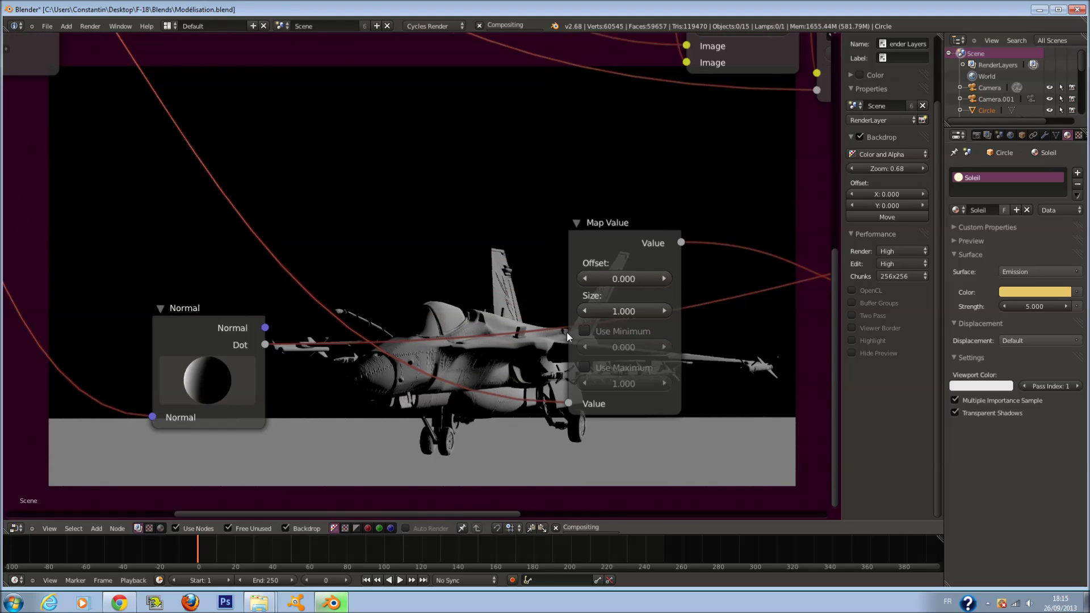
drag(623, 279, 714, 334)
scroll(693, 339, up, 2)
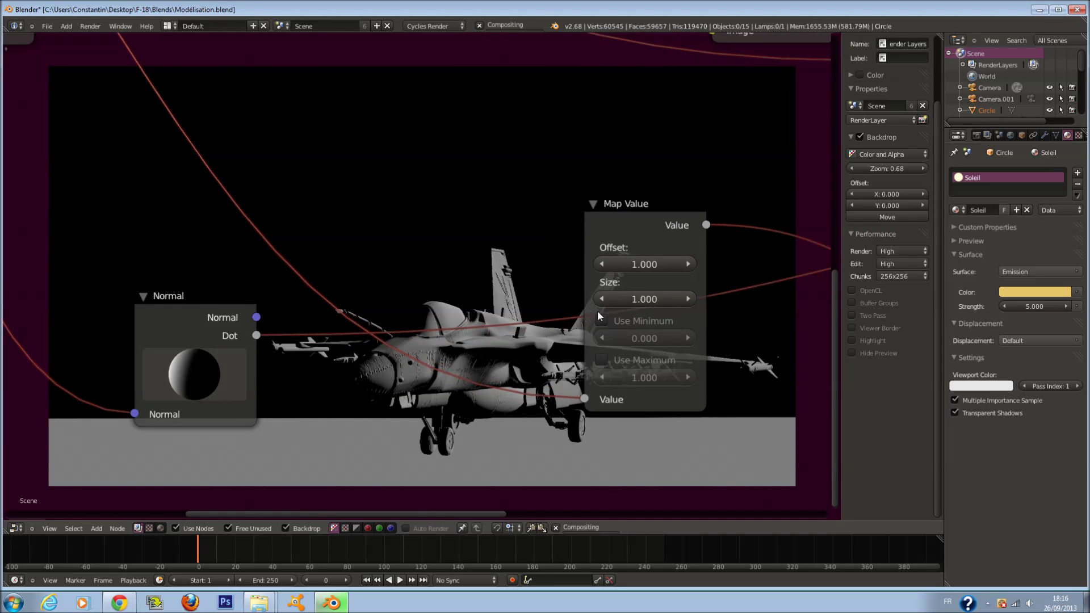
scroll(606, 321, down, 2)
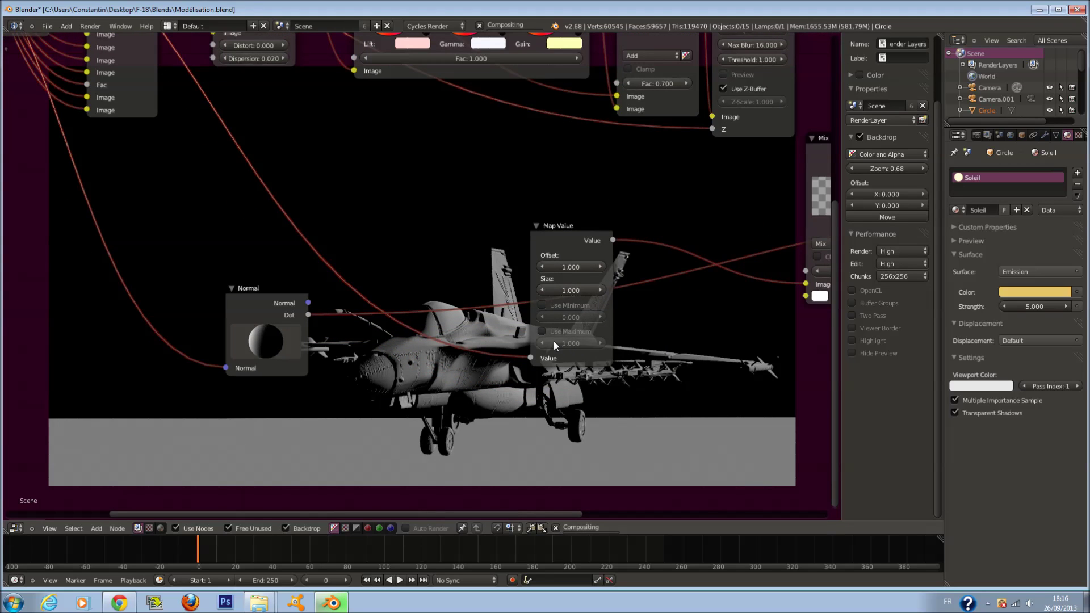
Step: Route the Normal node's Dot output through the Map Value node into the Viewer's Image input
scroll(741, 304, down, 2)
middle_drag(749, 284, 622, 330)
scroll(623, 331, down, 1)
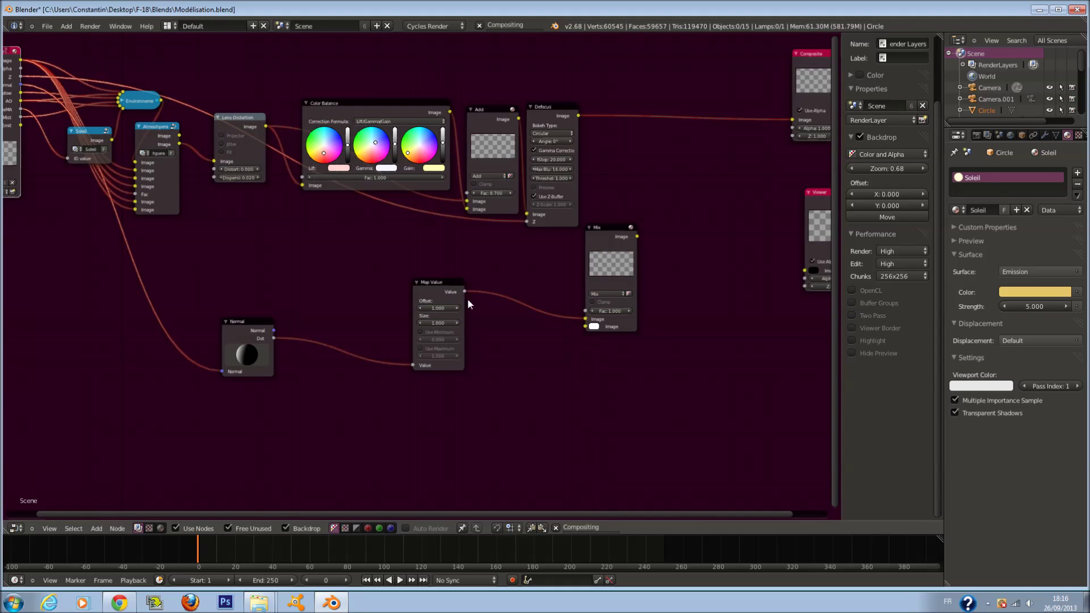
drag(464, 291, 805, 271)
scroll(801, 273, up, 3)
drag(707, 353, 641, 367)
scroll(658, 352, down, 1)
scroll(672, 335, up, 3)
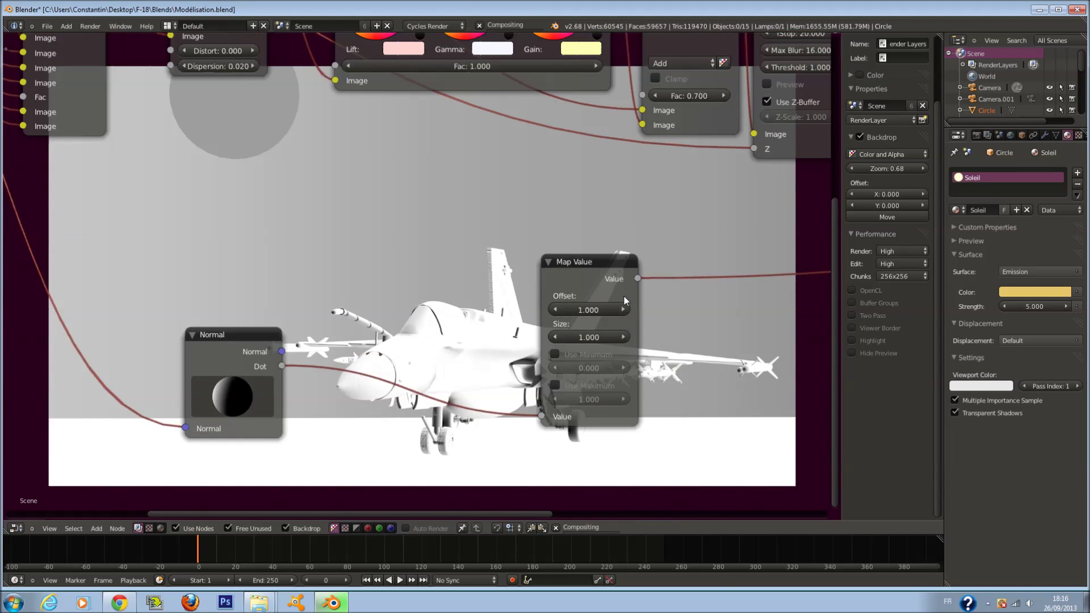
Step: Reset the Map Value node's offset to 0 and raise it one increment to 0.100
click(614, 313)
text(0)
key(Return)
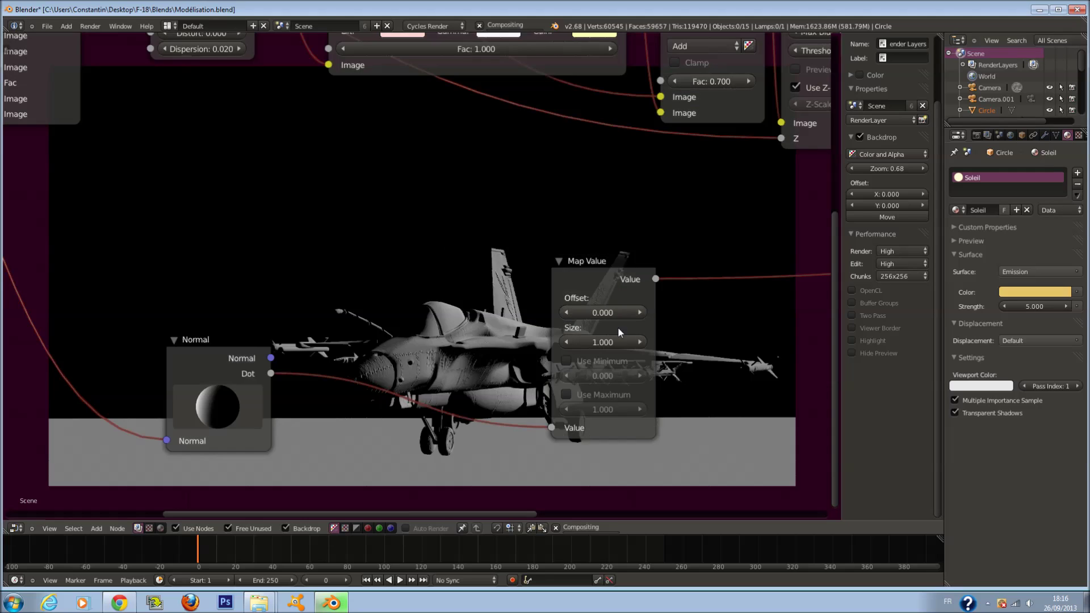
click(640, 313)
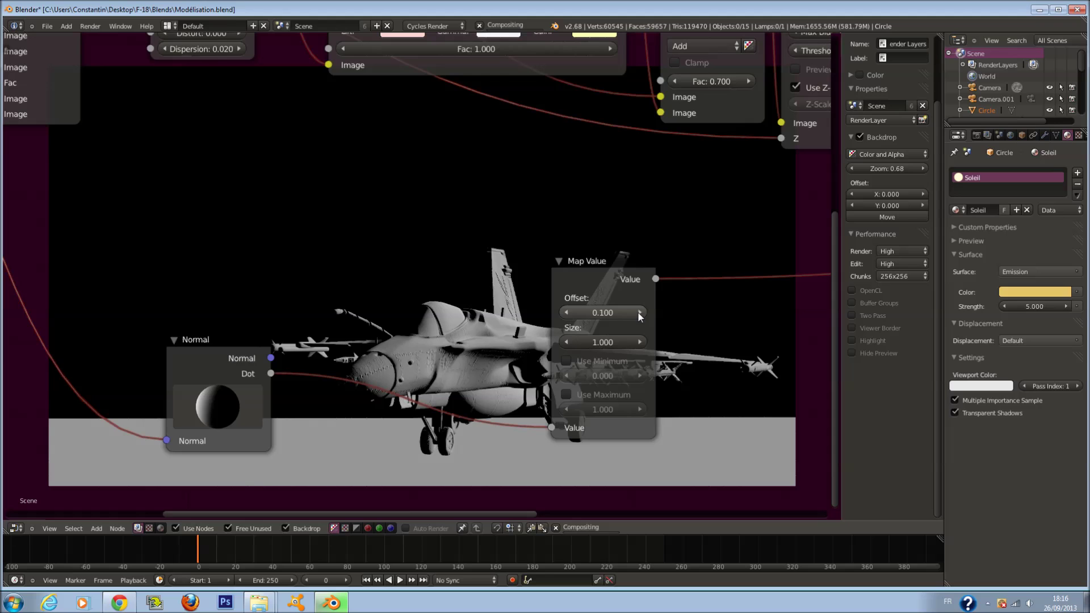
Step: Enable the minimum and maximum limits on the Map Value node and save the blend file
click(567, 363)
click(568, 396)
key(ctrl+s)
key(Return)
Step: Raise the Map Value node's offset to 0.200 and its minimum to 0.100
middle_drag(679, 363, 369, 288)
scroll(365, 283, up, 2)
click(356, 237)
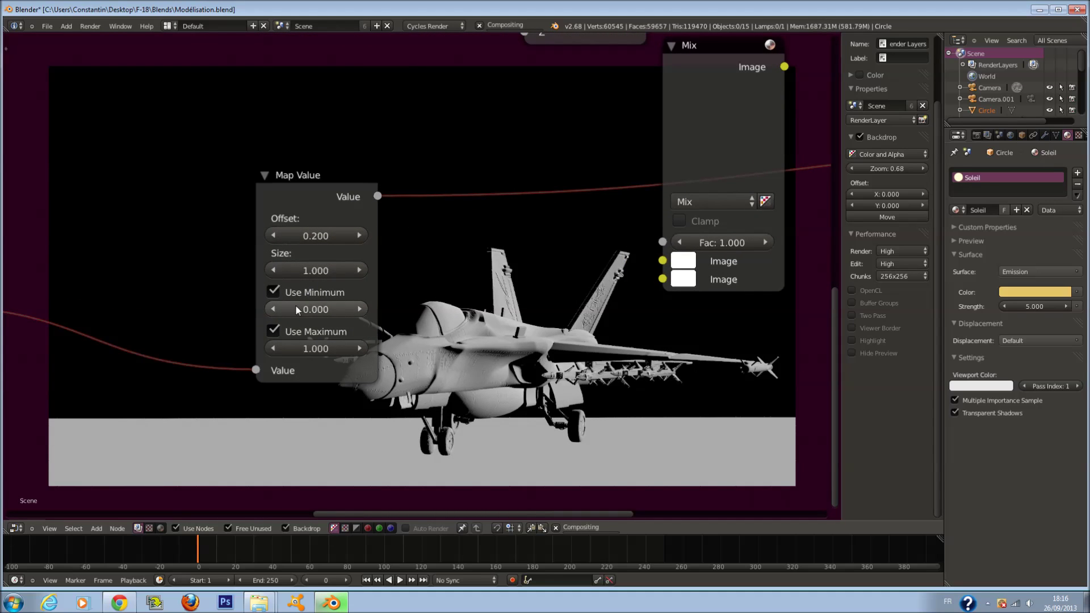
click(361, 310)
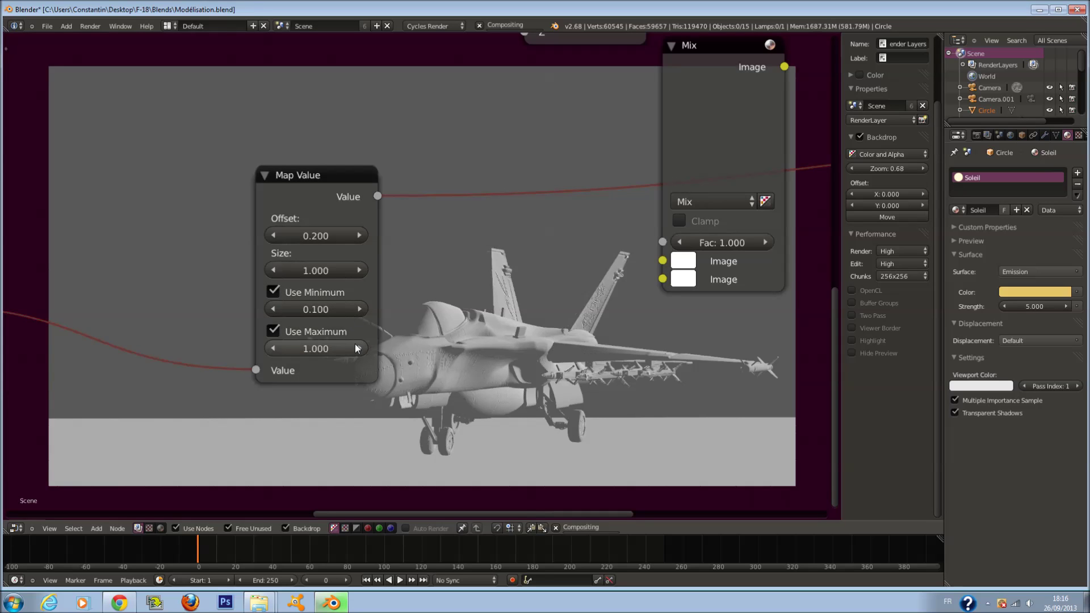
Step: Relink the Map Value output to the Mix node's first image input and set a Mix colour to very pale blue
scroll(528, 268, down, 4)
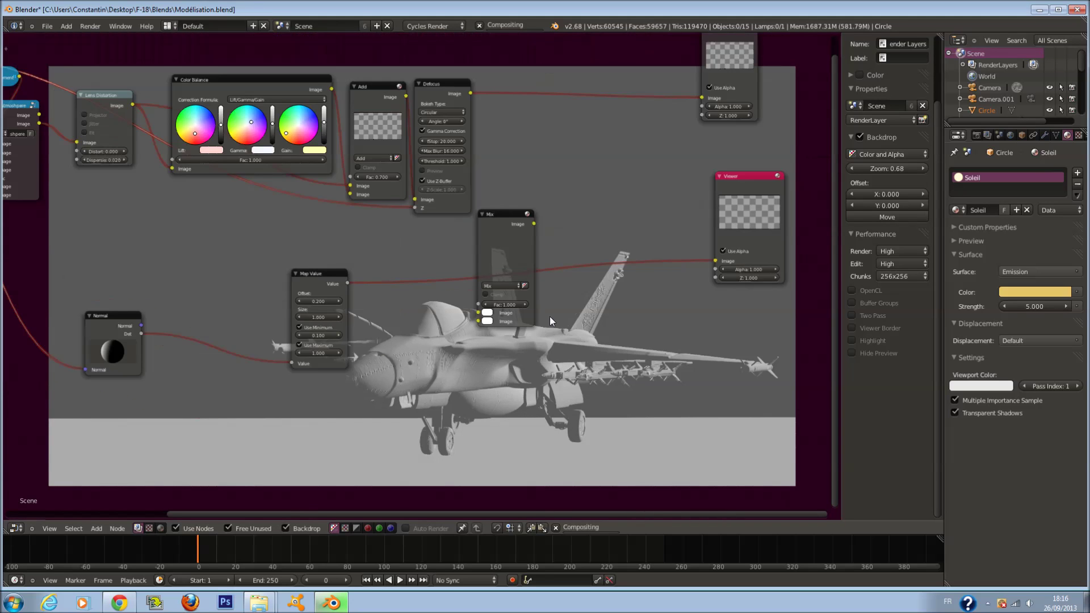
drag(670, 264, 472, 307)
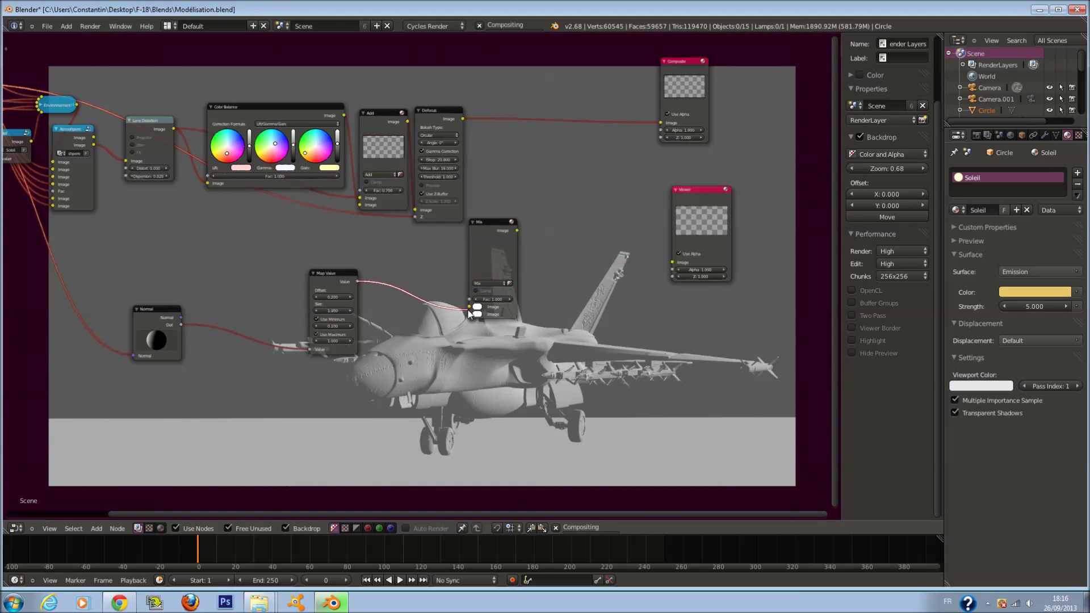
scroll(492, 310, up, 1)
scroll(494, 315, up, 1)
click(499, 329)
click(533, 234)
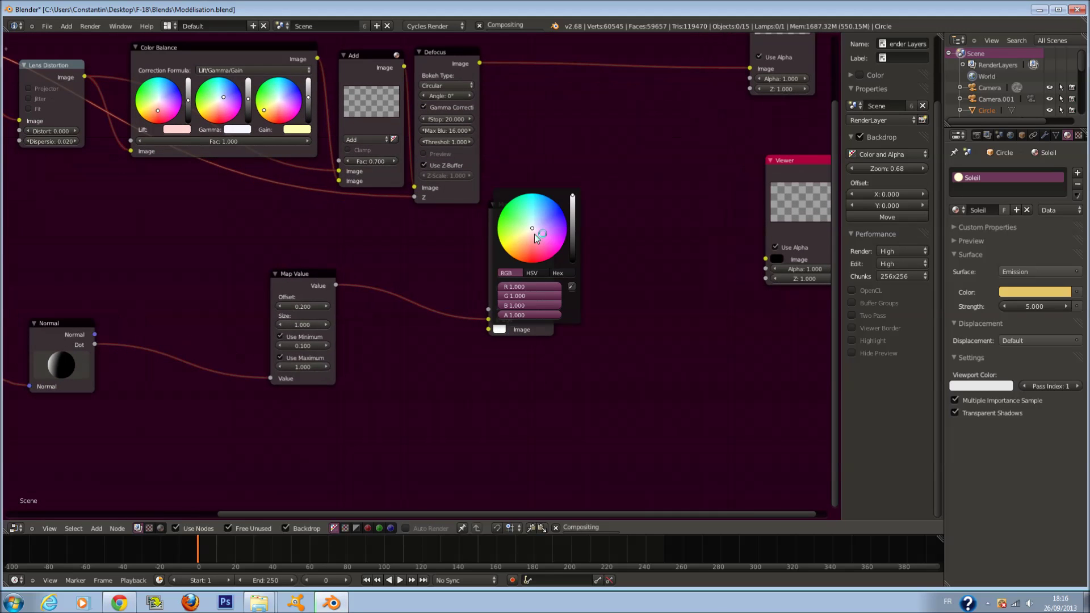
Step: Link the Mix node's output to the Viewer and move the Mix node beside the Map Value node
drag(554, 215, 761, 259)
drag(512, 229, 403, 303)
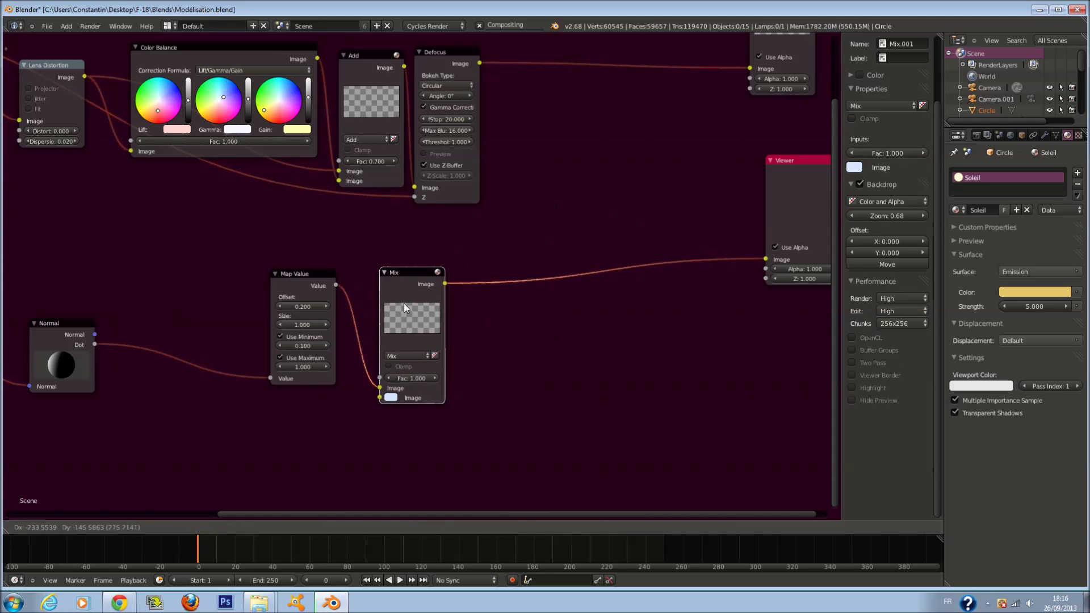
Step: Switch the Mix node's blend mode to Multiply and move the Map Value node closer to the Normal node
click(413, 355)
click(422, 326)
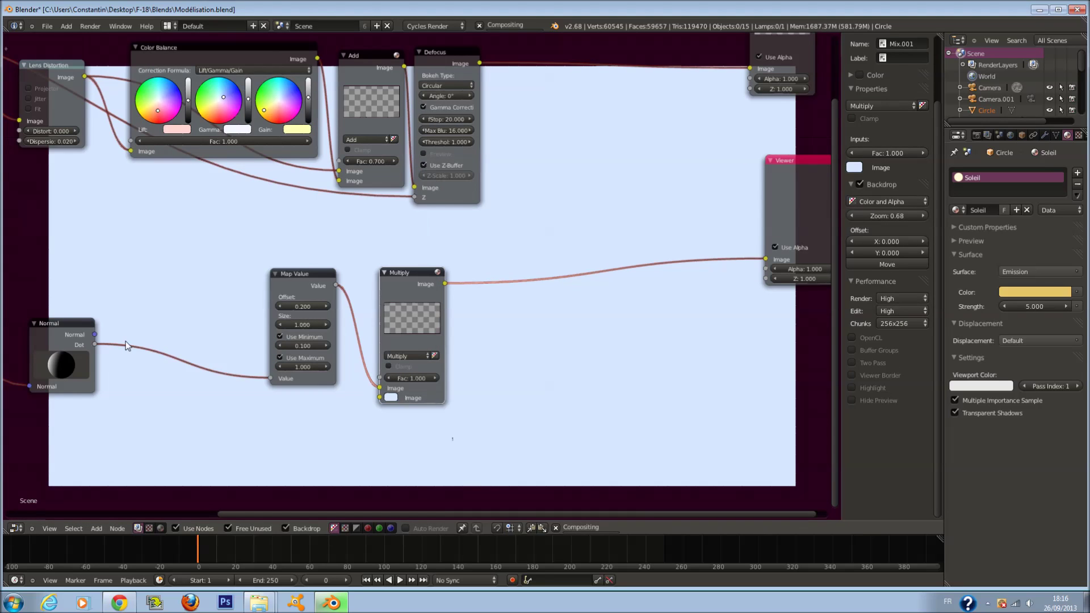
drag(294, 287, 194, 294)
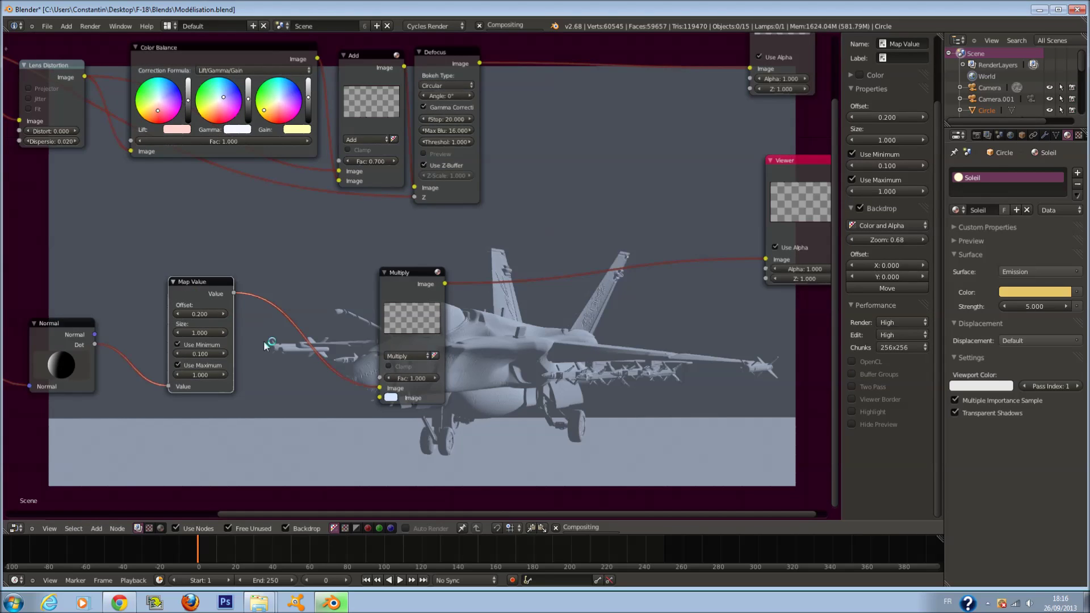
Step: Move the Map Value link to the Multiply node's Fac input and feed the Render Layers Image into its first image input
middle_drag(325, 296, 423, 280)
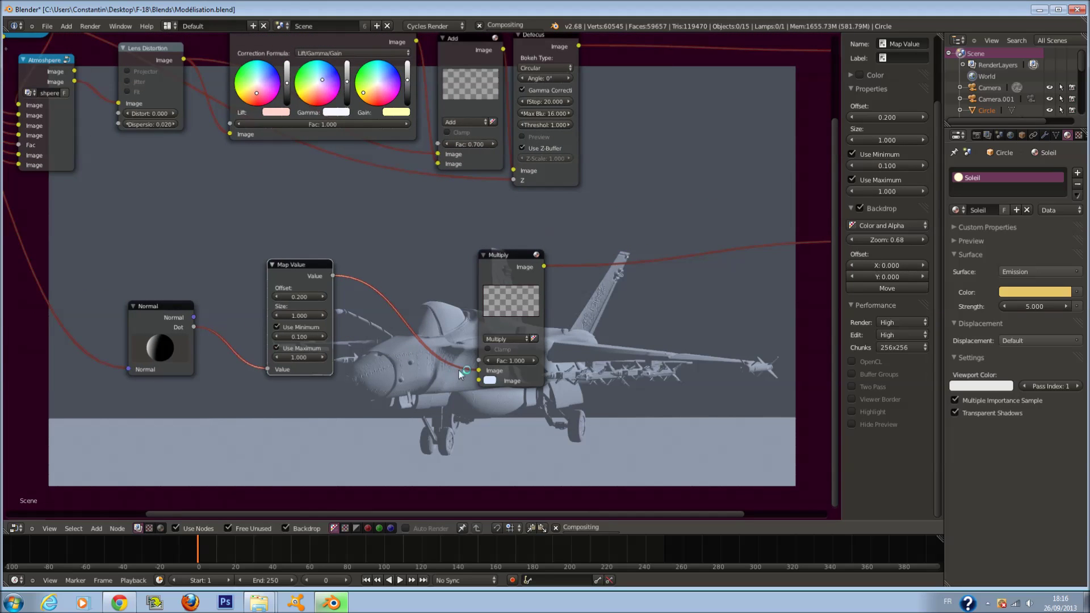
drag(480, 371, 480, 361)
scroll(480, 360, down, 2)
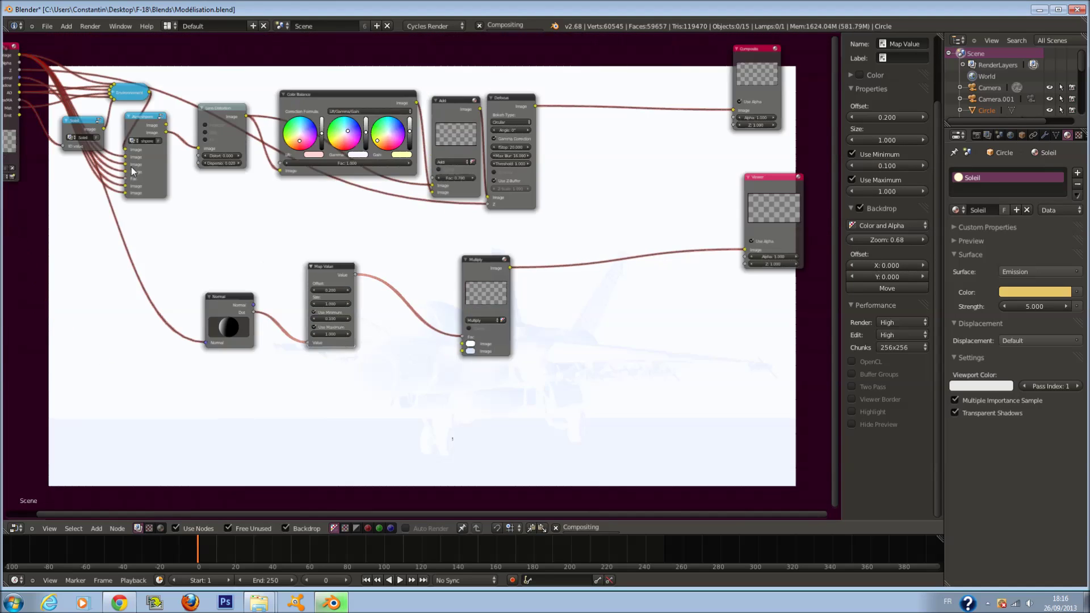
drag(20, 55, 465, 347)
scroll(464, 349, up, 2)
ctrl+scroll(425, 349, down, 5)
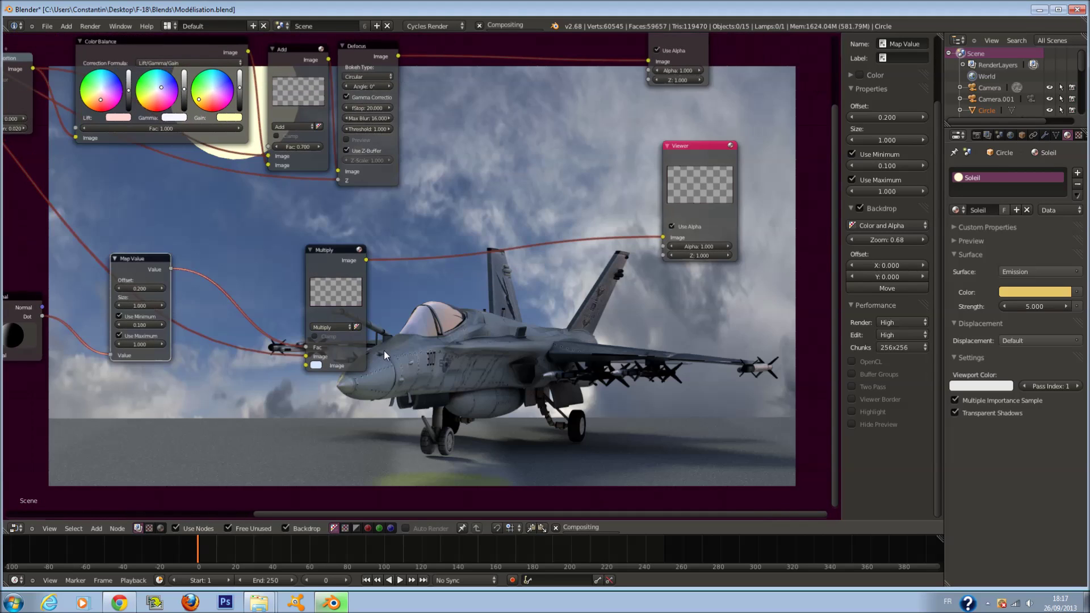
Step: Set the Multiply node's second colour to light sky blue and disable the Map Value minimum and maximum limits
click(308, 373)
drag(349, 260, 359, 251)
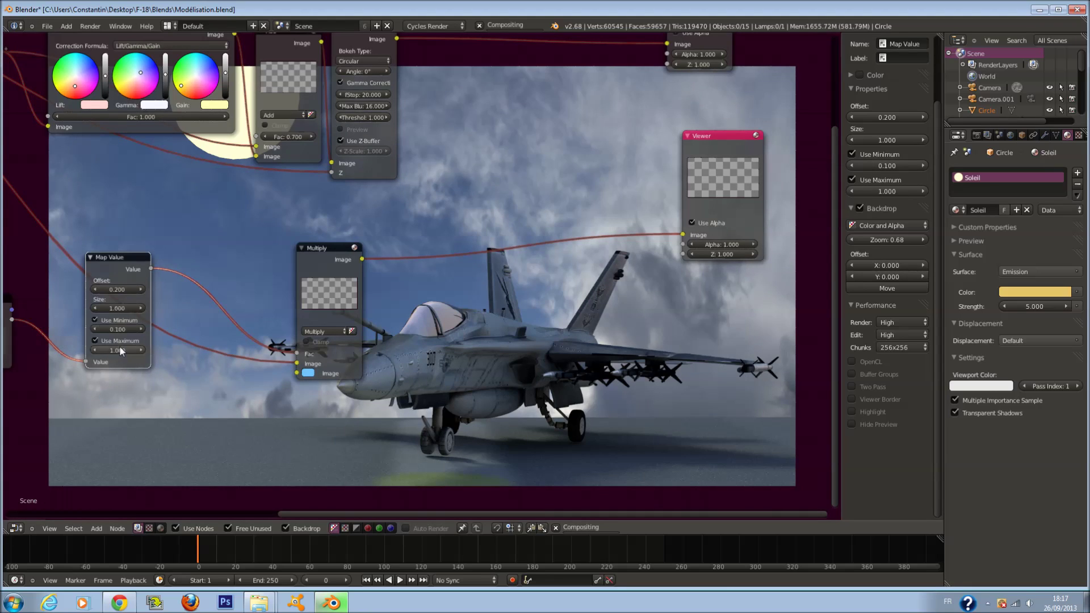
click(96, 320)
click(95, 340)
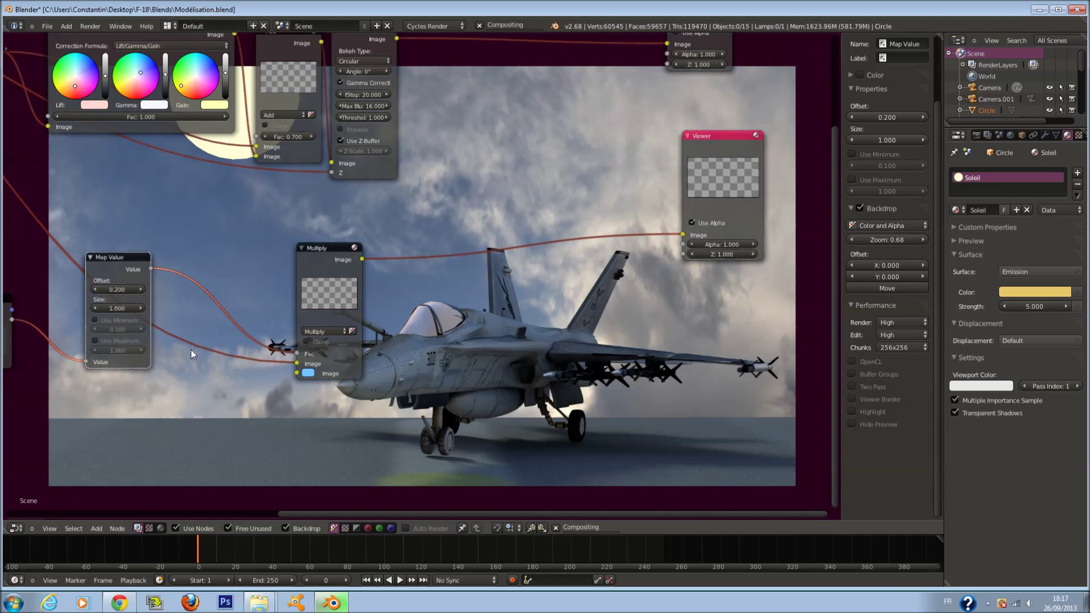
Step: Change the Multiply node's second colour to yellow, RGB 1.000, 0.704, 0.000
scroll(350, 339, up, 2)
click(290, 390)
click(300, 301)
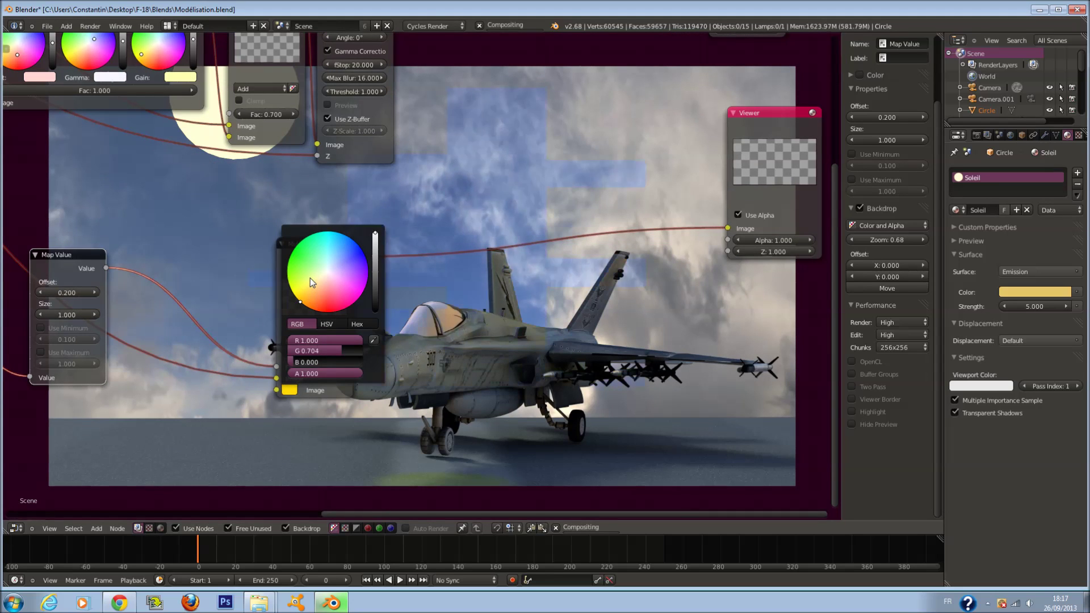
middle_drag(457, 410, 430, 372)
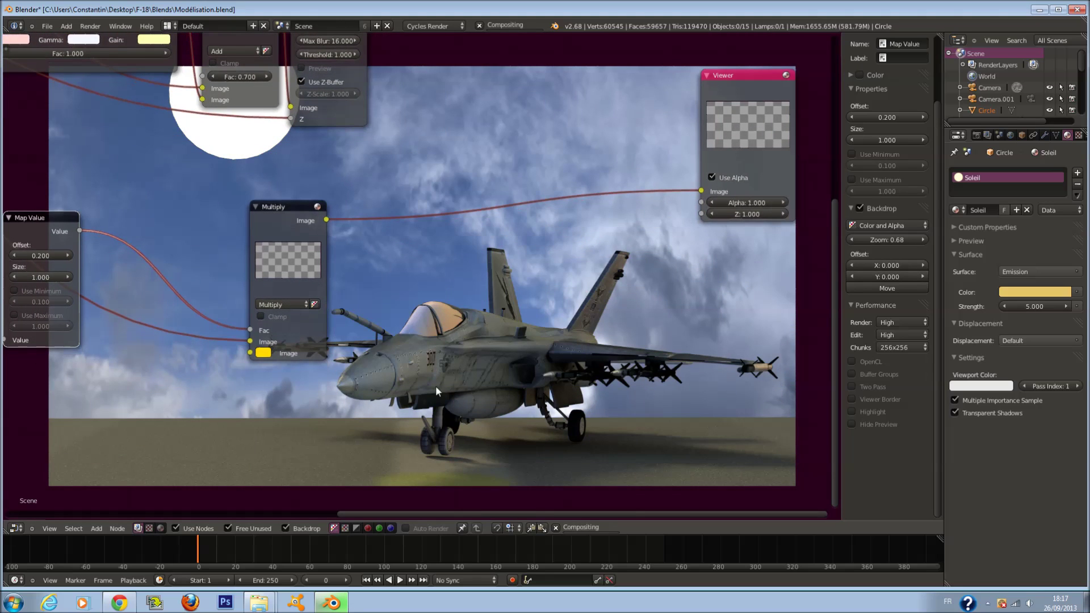
Step: Shift the Multiply node's second colour to orange, RGB 1.000, 0.385, 0.000
click(264, 353)
click(280, 269)
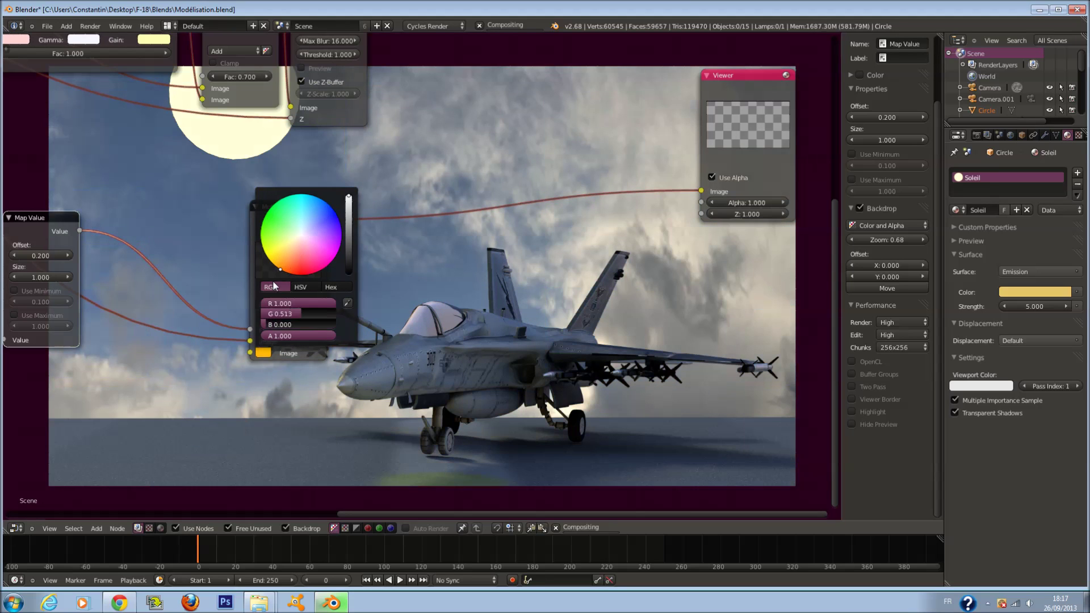
click(305, 275)
click(285, 272)
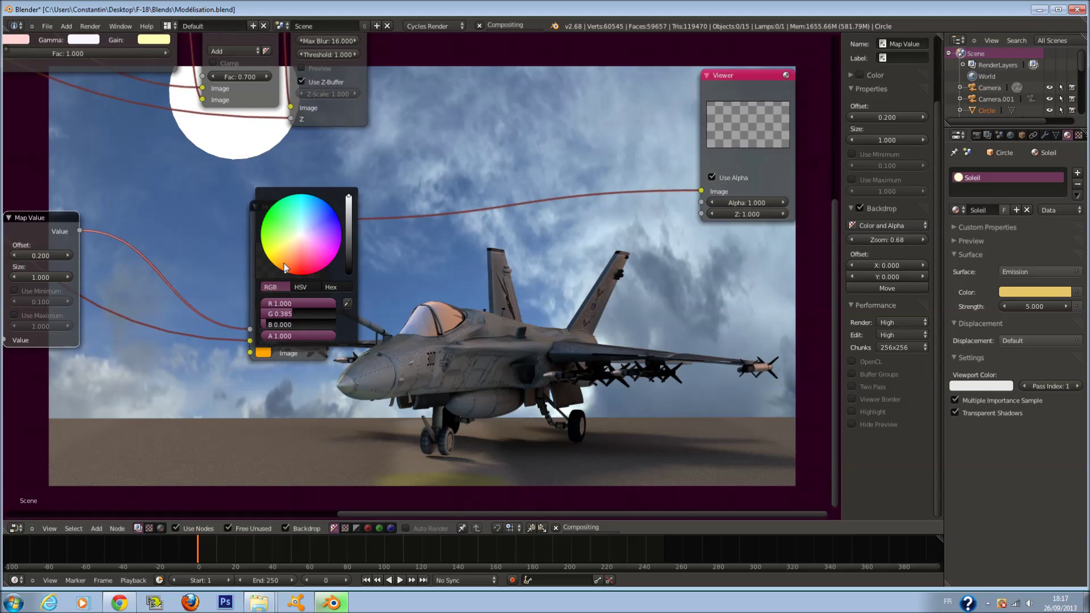
Step: Move the Multiply node behind the Defocus node and feed the Defocus image into its first image input
scroll(401, 274, down, 1)
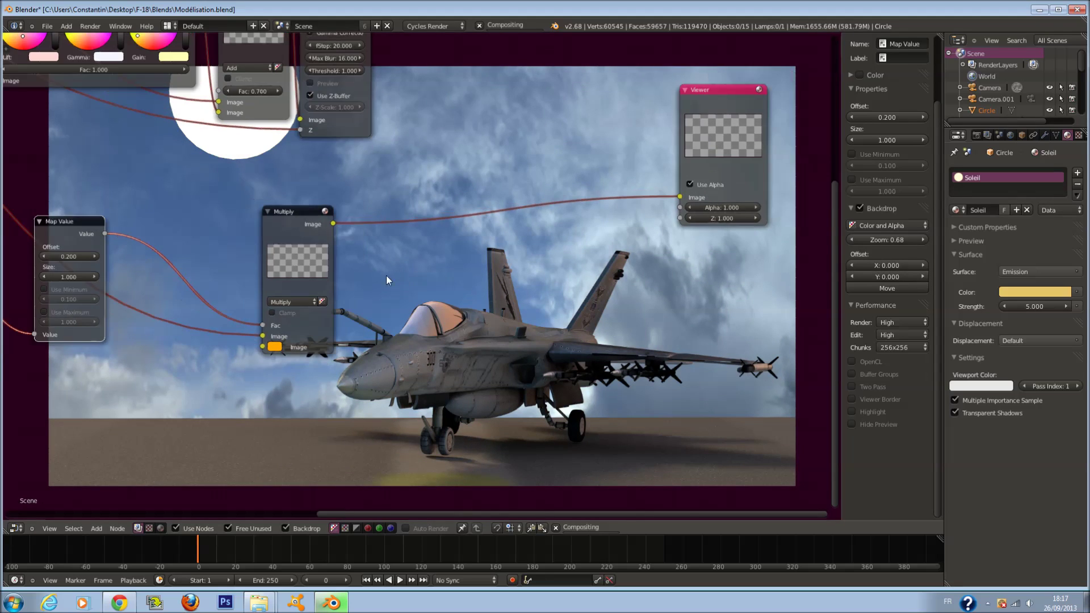
scroll(339, 297, up, 1)
scroll(339, 299, down, 1)
middle_drag(339, 299, 578, 377)
scroll(175, 340, down, 2)
scroll(176, 340, down, 1)
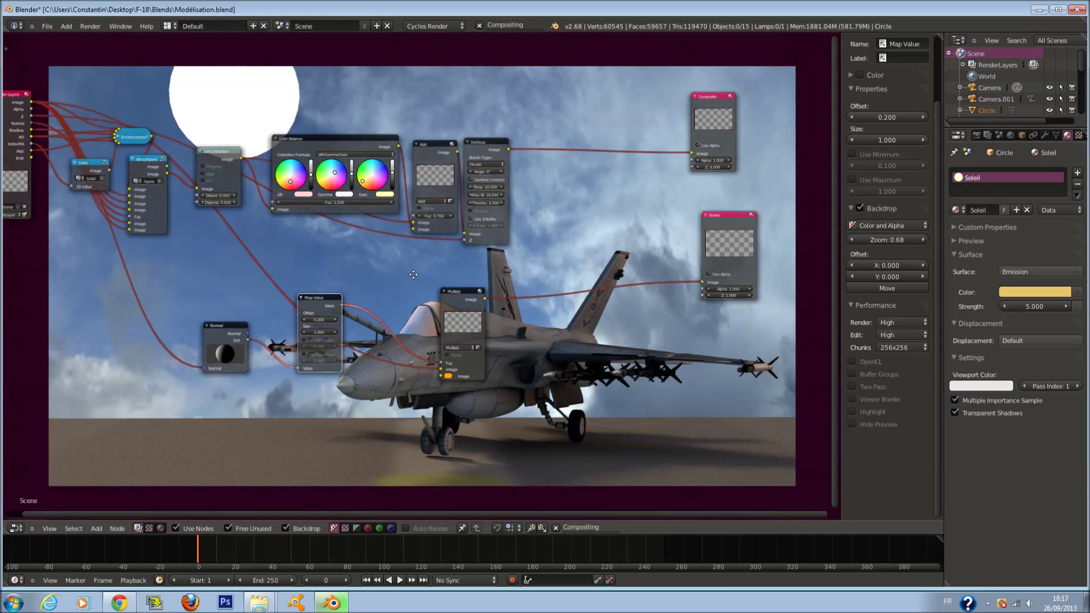
middle_drag(471, 293, 401, 348)
drag(402, 381, 534, 296)
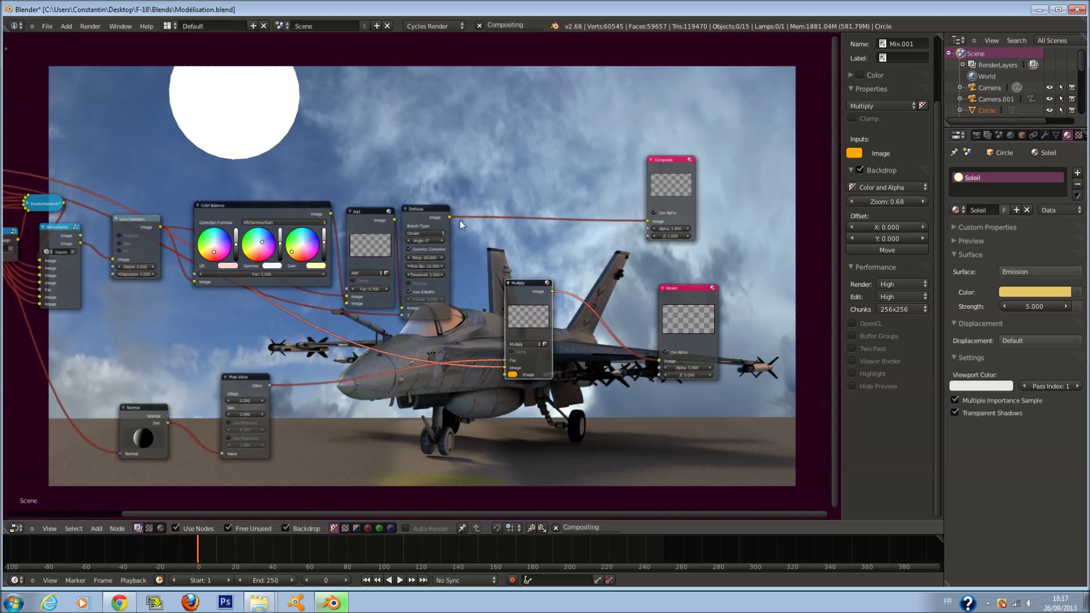
drag(462, 244, 462, 370)
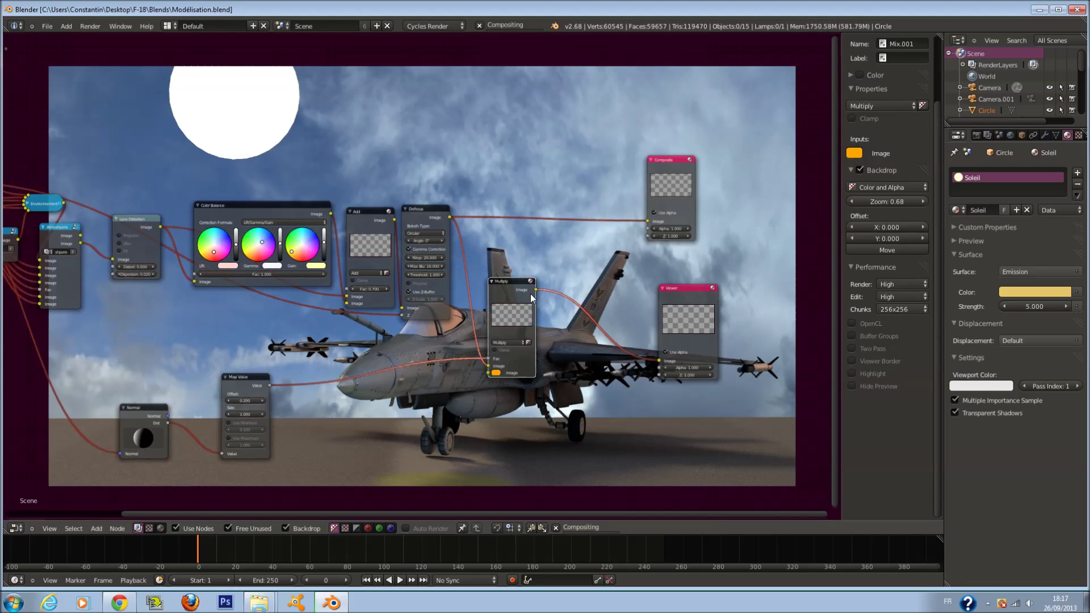
Step: Link the Multiply output to the Composite node and move the Map Value and Normal nodes closer to the Multiply node
drag(571, 268, 647, 221)
middle_drag(374, 329, 485, 333)
drag(363, 383, 497, 339)
drag(261, 410, 414, 356)
Step: Save the blend file and examine the recomputed composite around the jet
middle_drag(589, 404, 455, 372)
key(ctrl+s)
click(455, 371)
middle_drag(565, 364, 497, 349)
scroll(498, 350, up, 1)
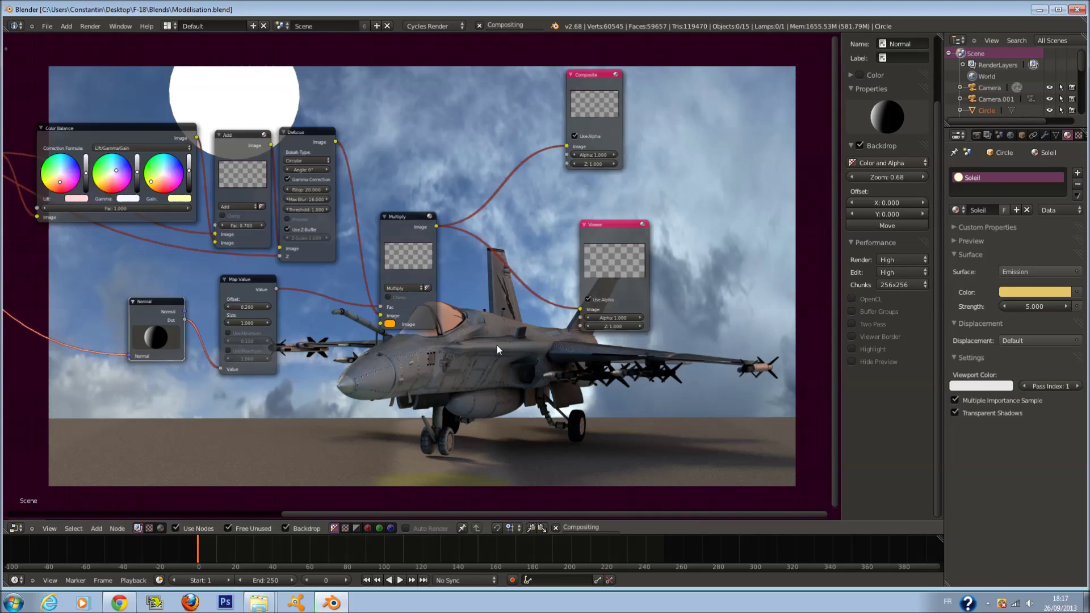
scroll(490, 341, up, 1)
scroll(490, 342, up, 1)
middle_drag(490, 342, 296, 277)
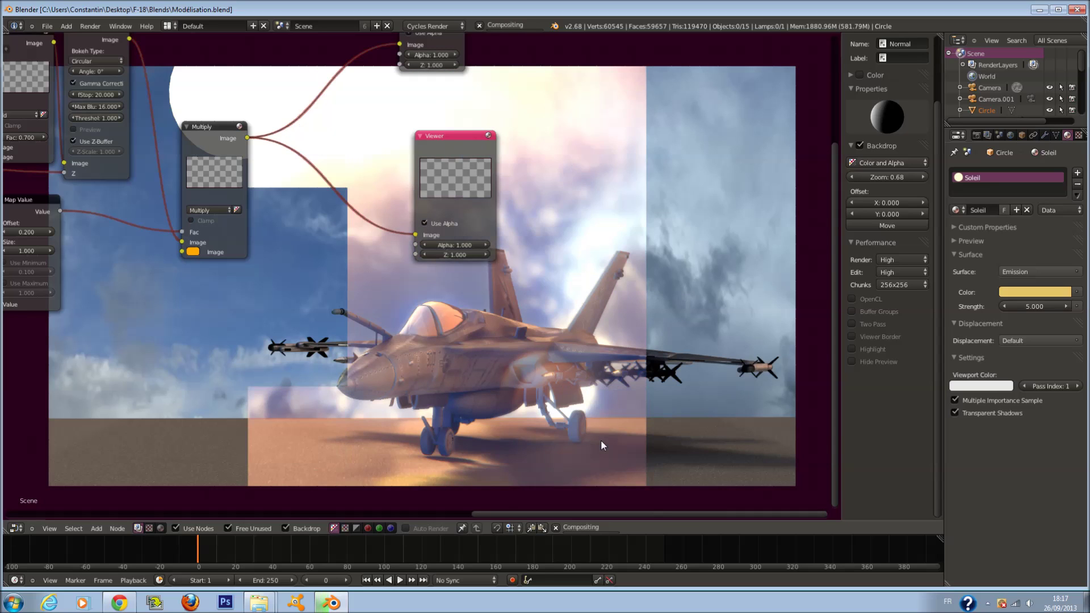
Step: Set the Multiply node's second colour to a very pale lavender, close to white
middle_drag(520, 373, 639, 446)
scroll(635, 437, up, 1)
middle_drag(435, 351, 512, 354)
scroll(512, 354, up, 2)
click(494, 348)
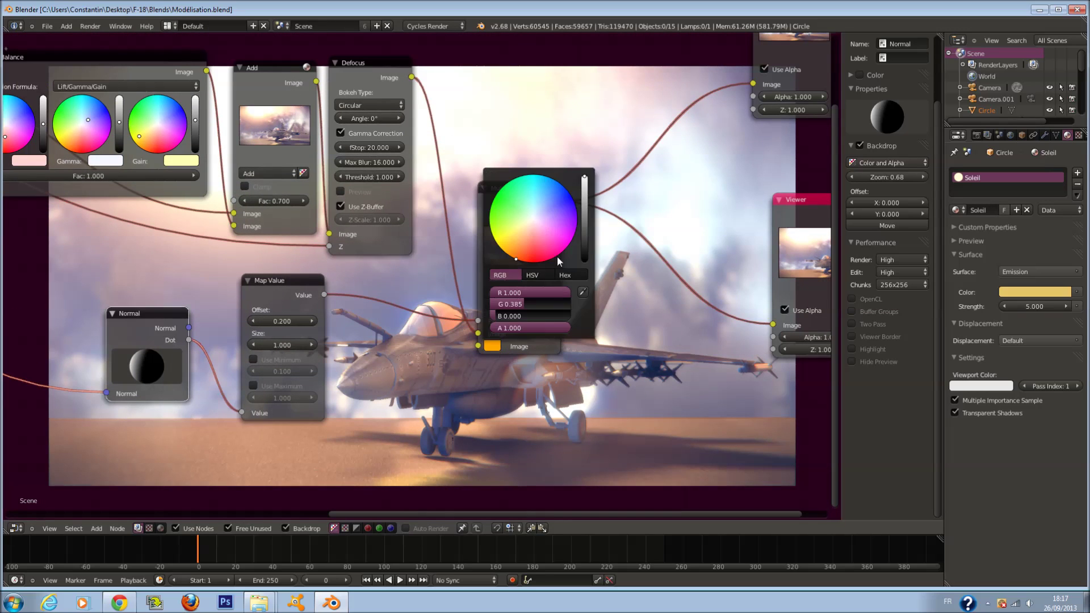
click(541, 216)
middle_drag(425, 352, 476, 454)
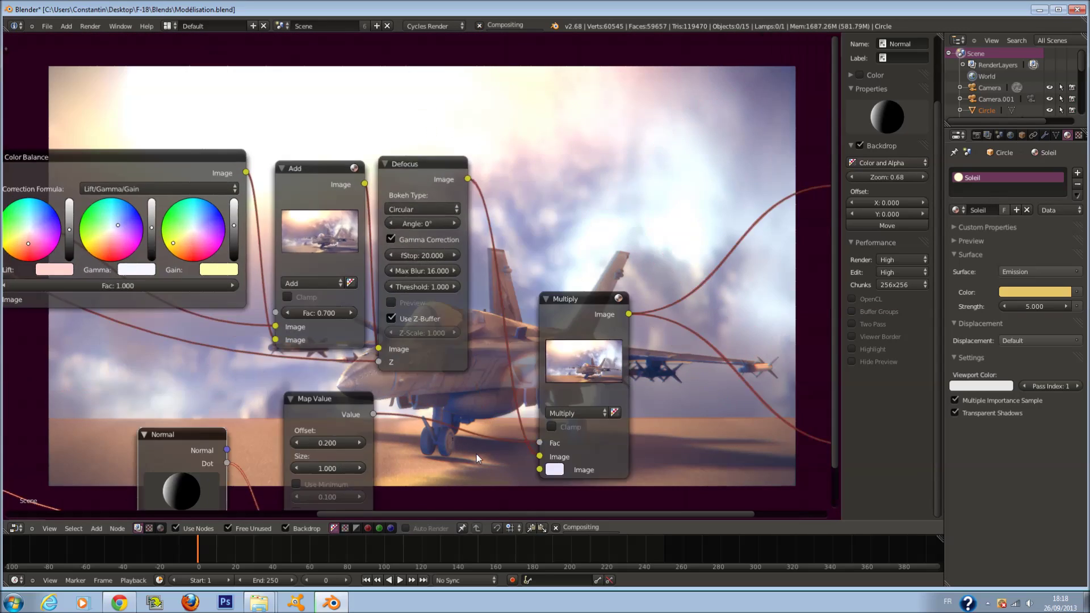
Step: Lower the Add node's Fac to 0.400 and examine the recomputed composite around the jet
click(289, 313)
click(288, 313)
middle_drag(145, 336, 427, 145)
scroll(469, 362, down, 2)
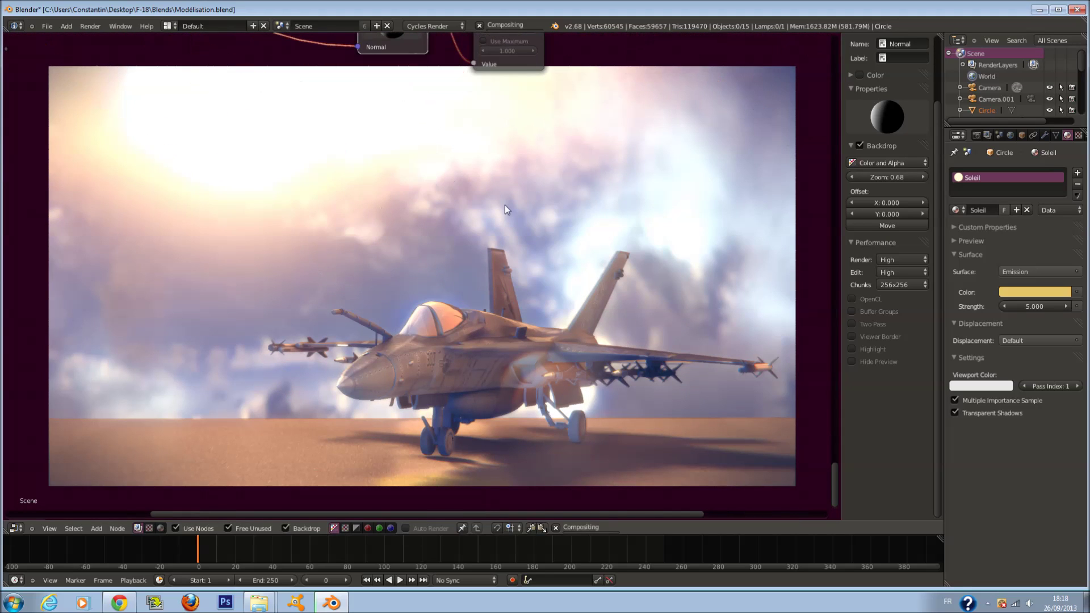
scroll(506, 217, down, 1)
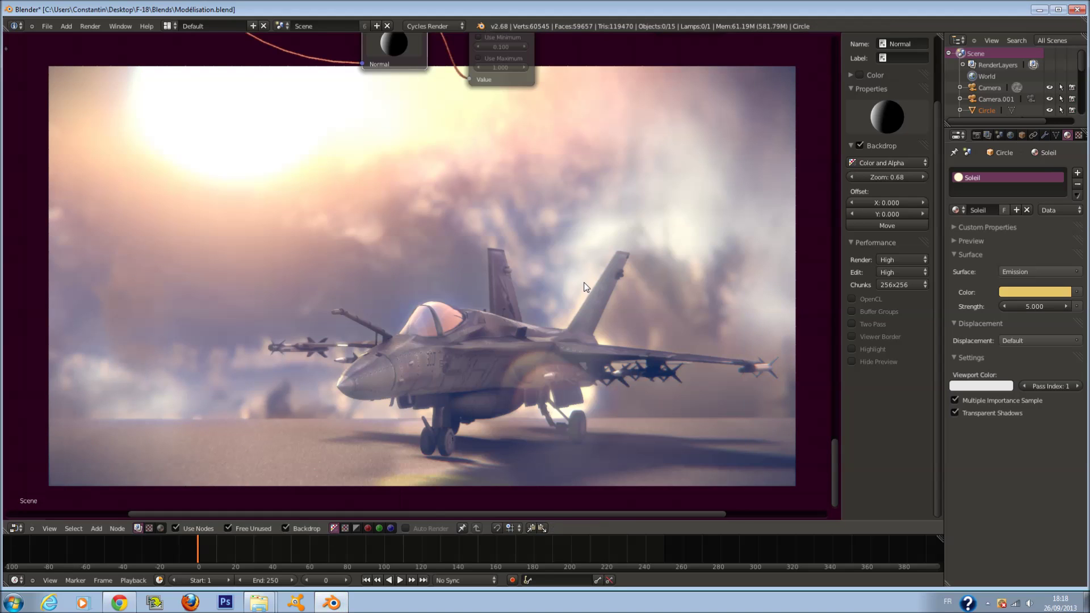
middle_drag(503, 227, 521, 394)
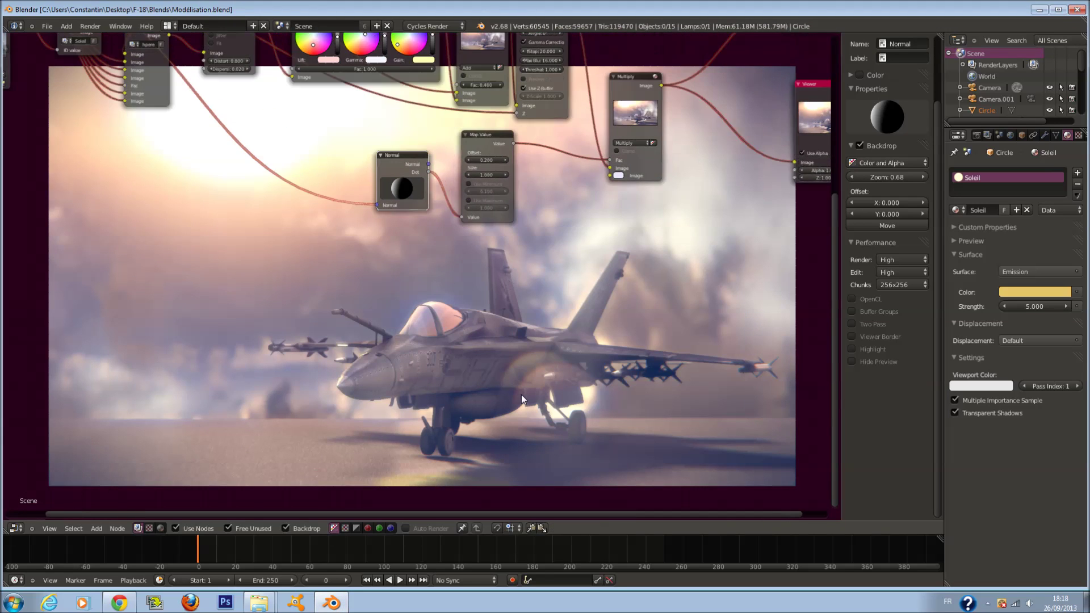
scroll(625, 357, up, 1)
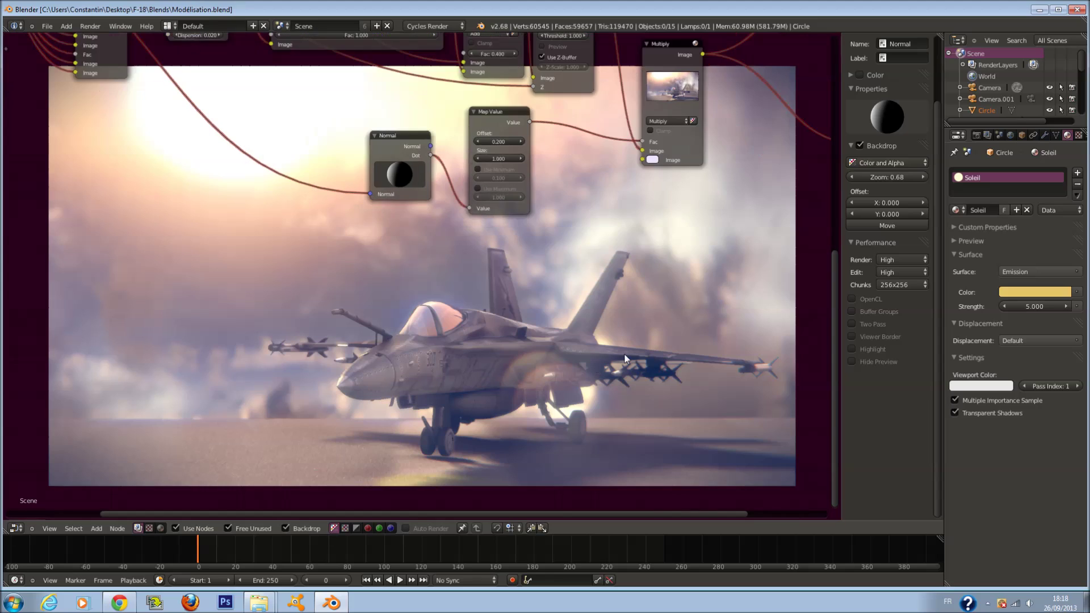
scroll(624, 358, down, 1)
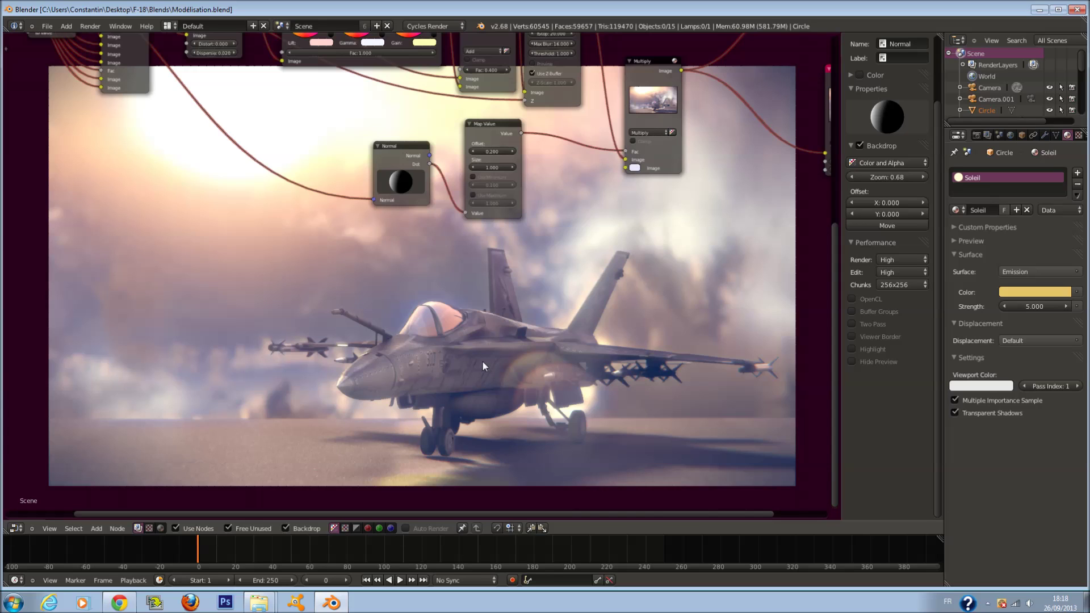
Step: Switch the node area to the UV/Image Editor and display the Viewer Node image
click(17, 528)
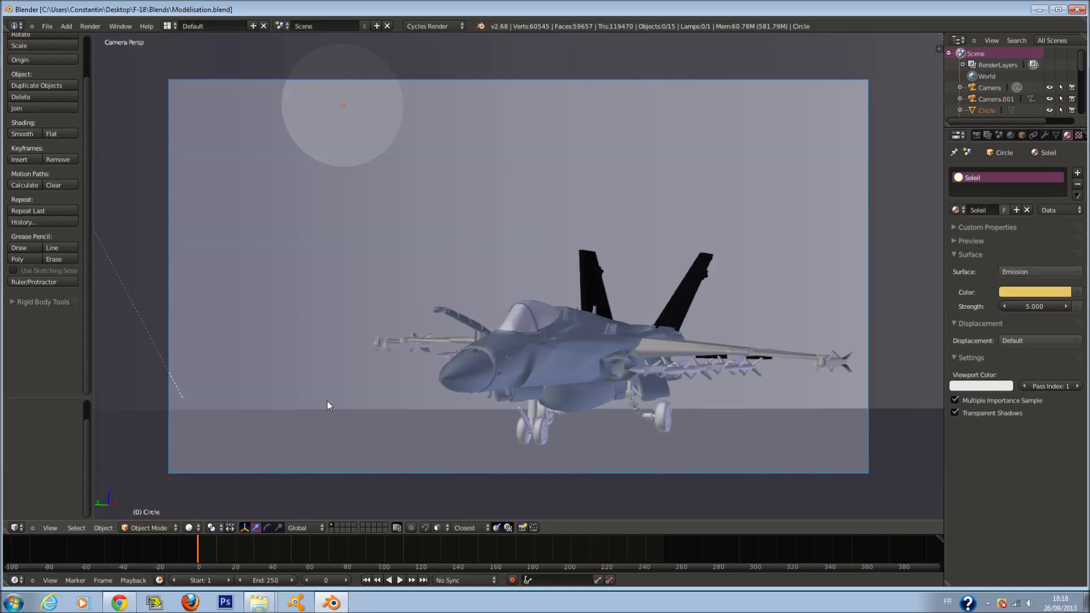
click(22, 531)
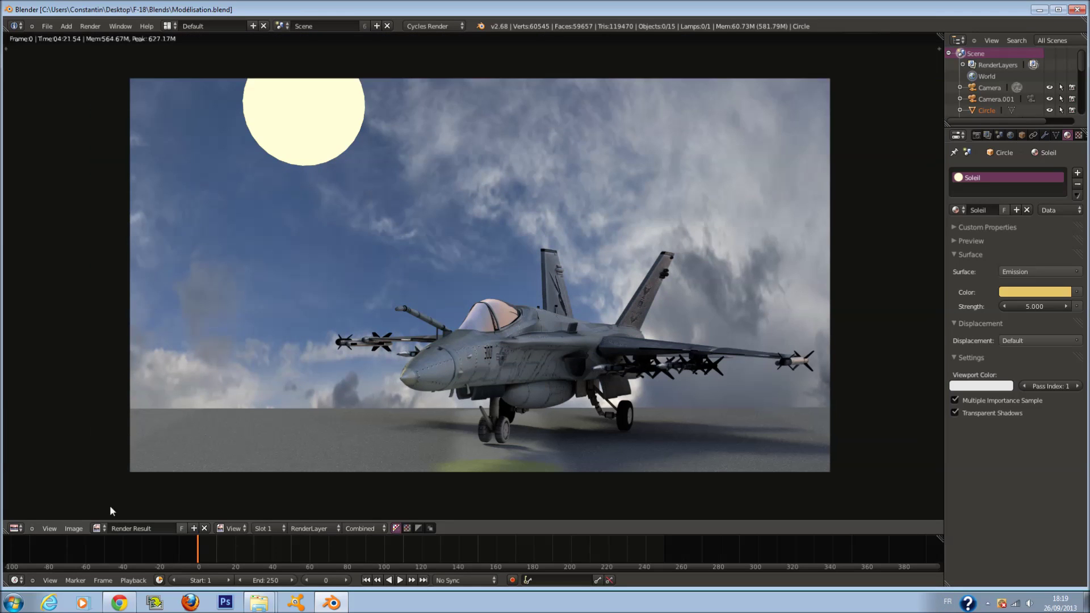
click(97, 528)
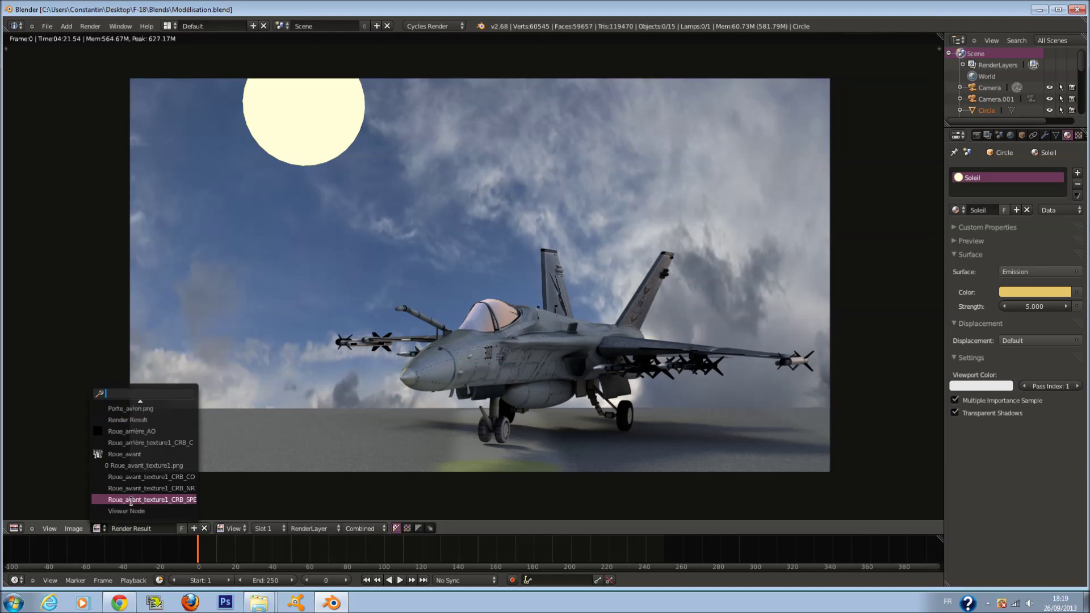
click(155, 511)
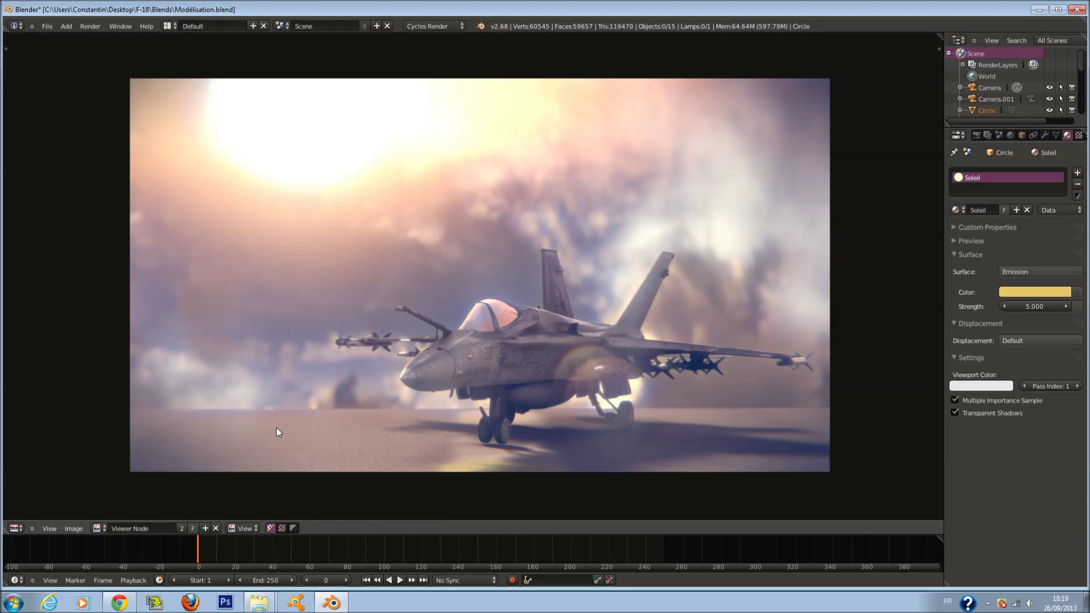
Step: Save the Viewer Node image to the Desktop as a.png, using 16-bit color depth and 100% compression
click(73, 528)
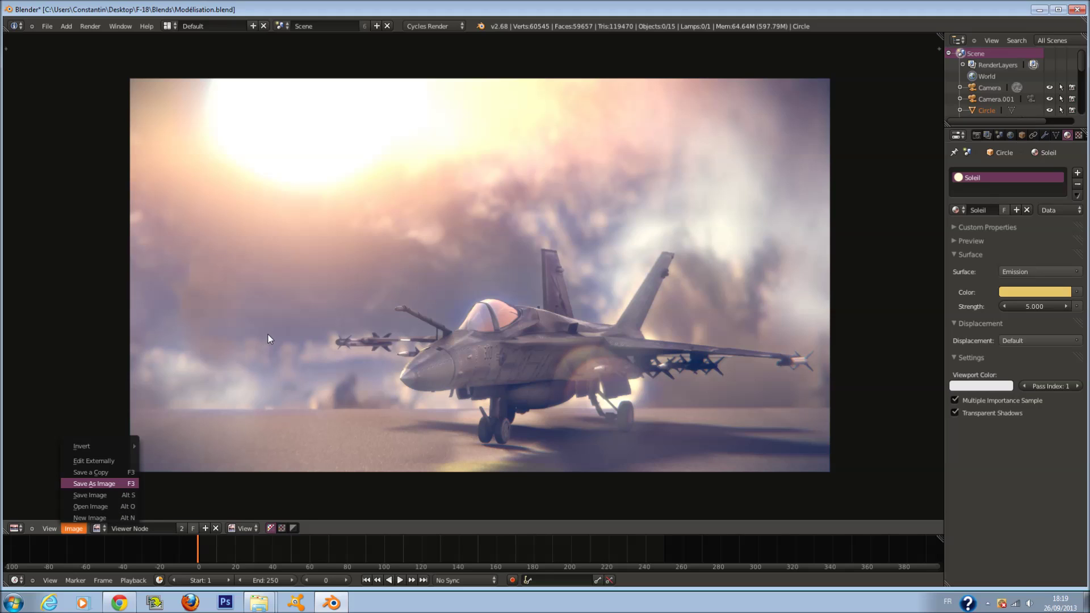
key(Return)
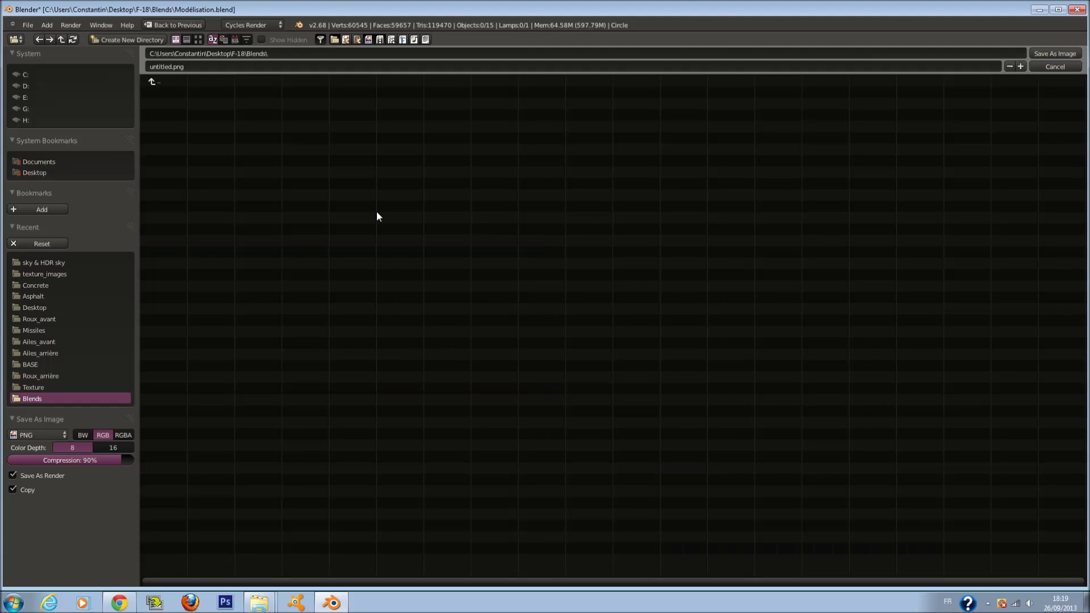
click(51, 172)
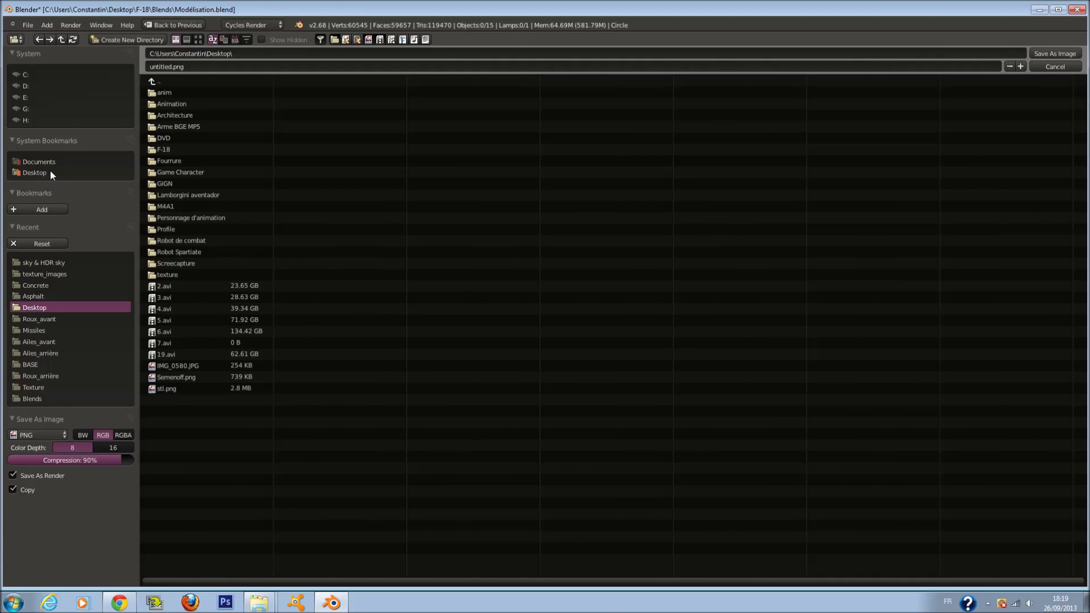
click(100, 447)
drag(109, 460, 134, 459)
click(189, 67)
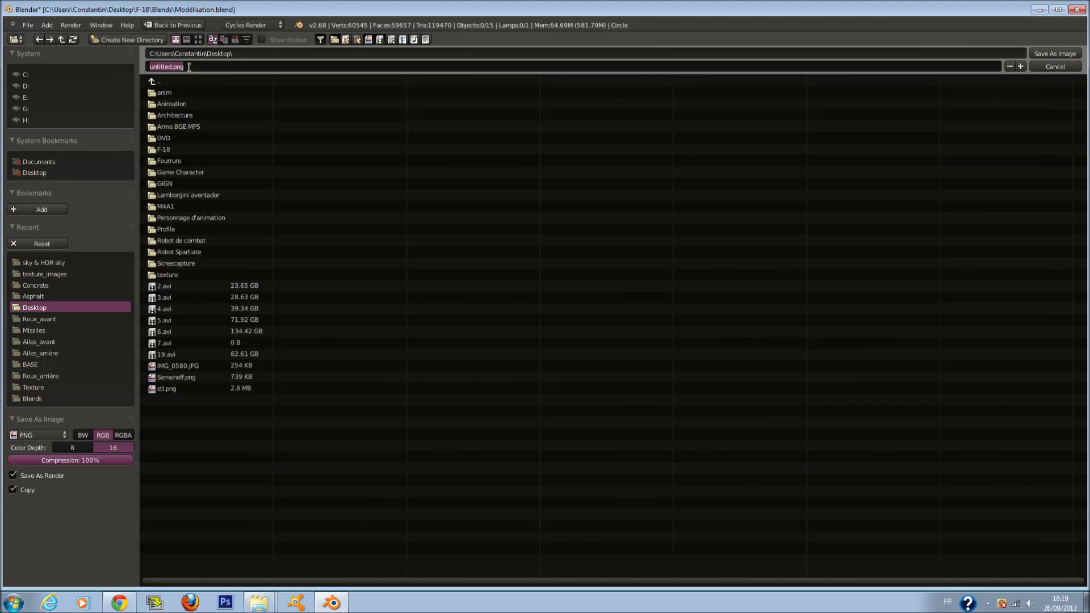
text(a)
key(Return)
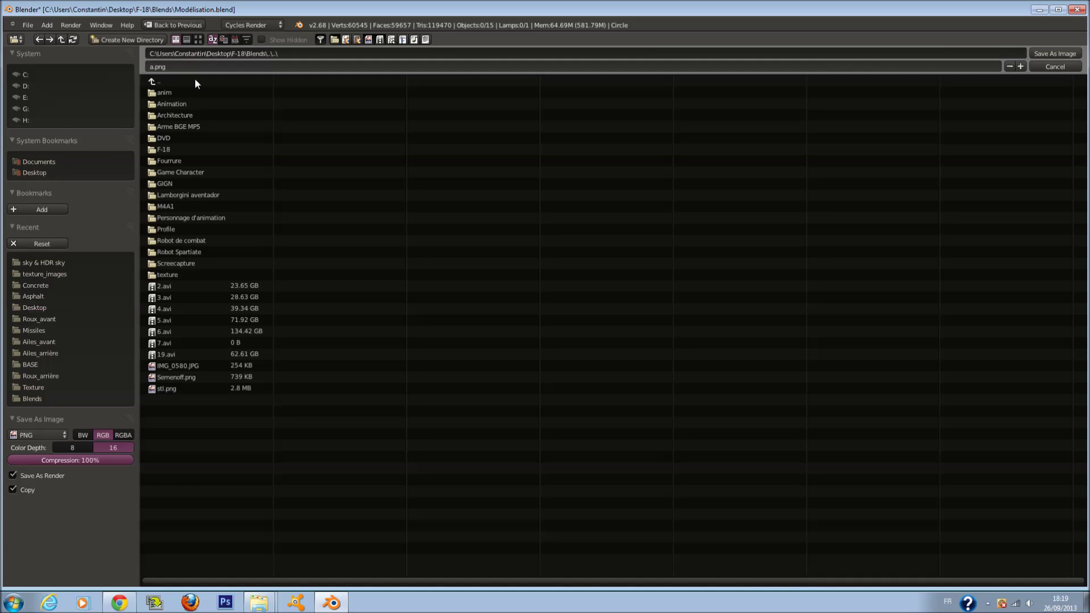
click(66, 172)
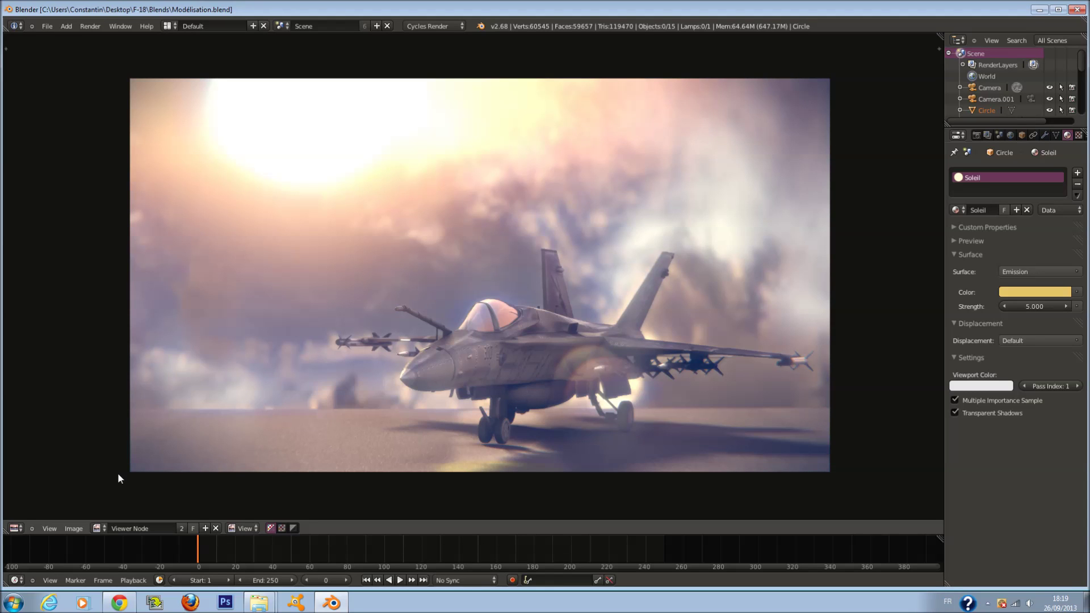
Step: Switch the image area back to the 3D View
click(20, 528)
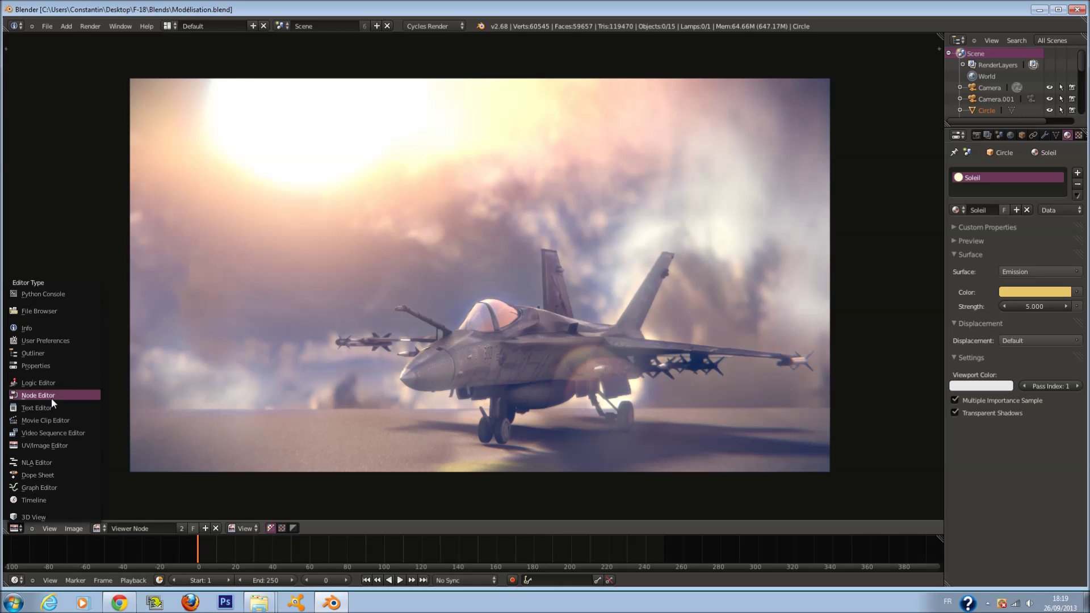
click(51, 396)
click(17, 527)
click(29, 516)
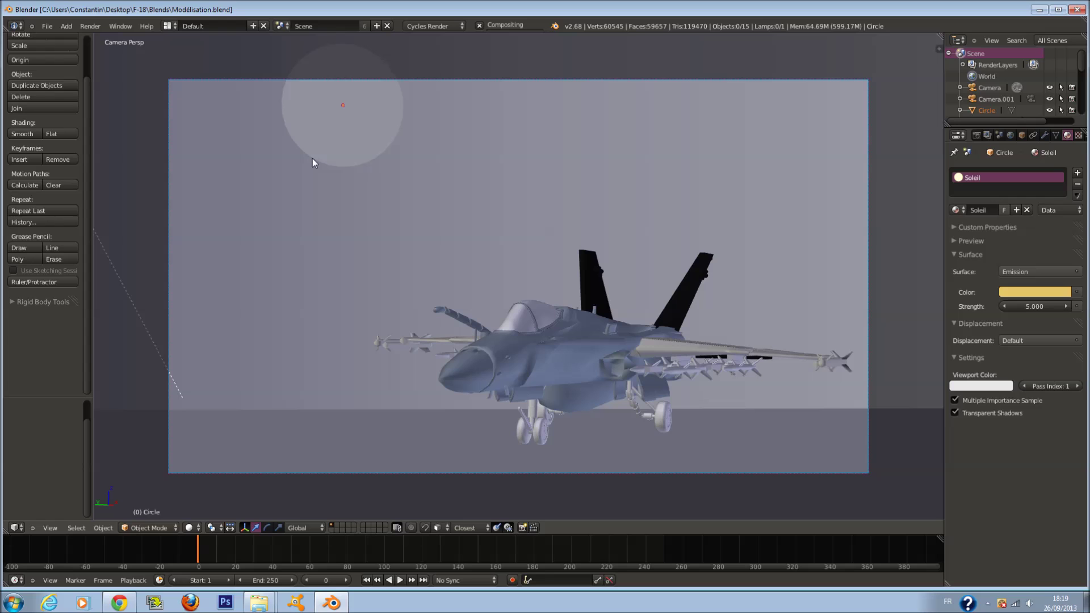
Step: Select the sun circle in the camera view and save the blend file over the existing one
right_click(313, 158)
scroll(312, 158, up, 1)
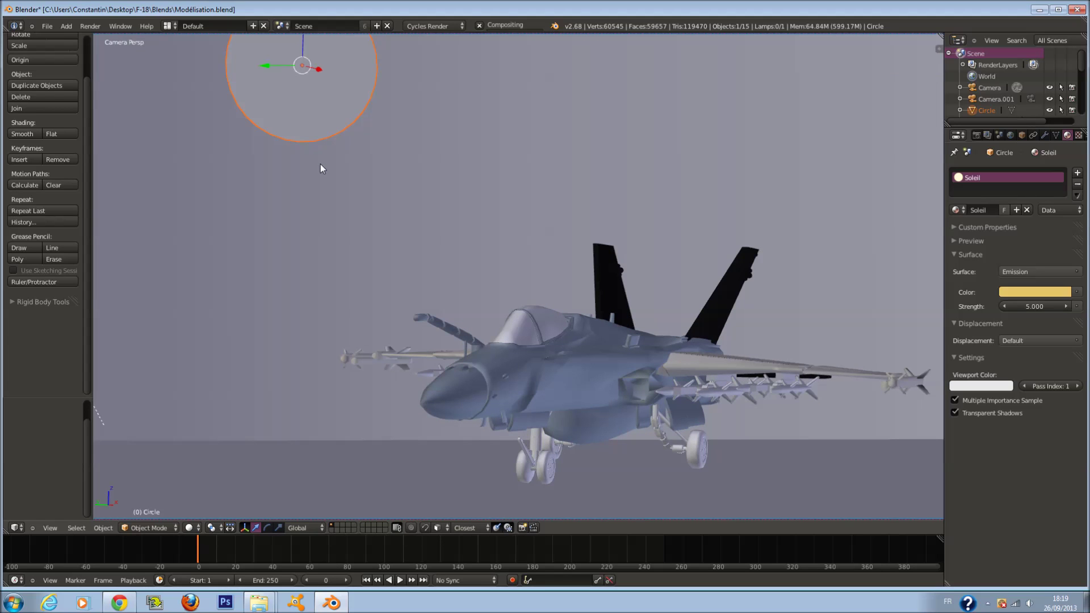
scroll(320, 165, down, 1)
key(ctrl+s)
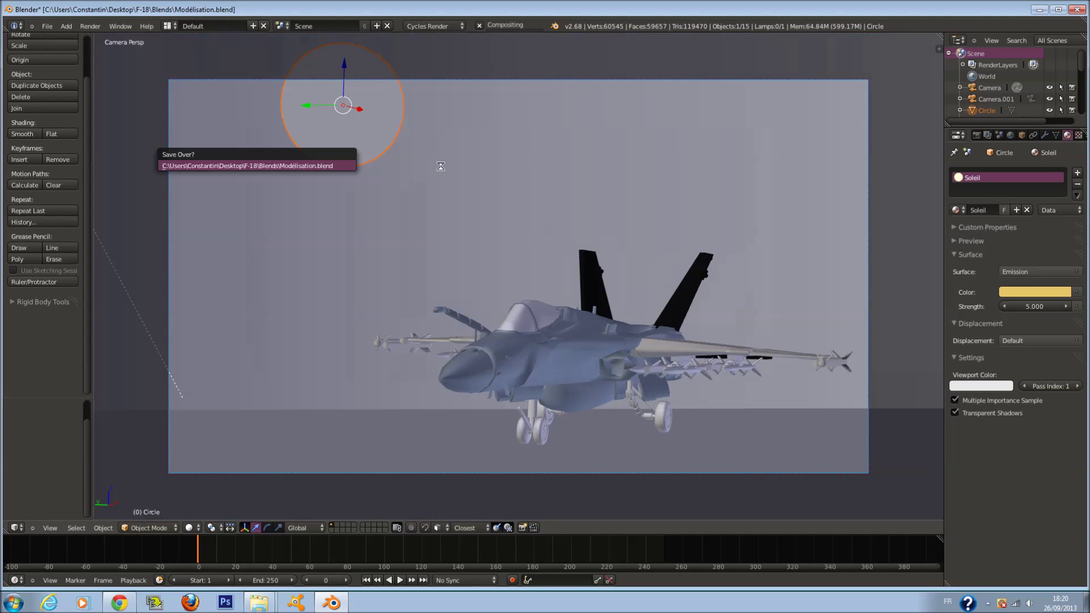
Step: Show the scene as wireframe in the front orthographic view, centred on the jet
scroll(416, 226, up, 1)
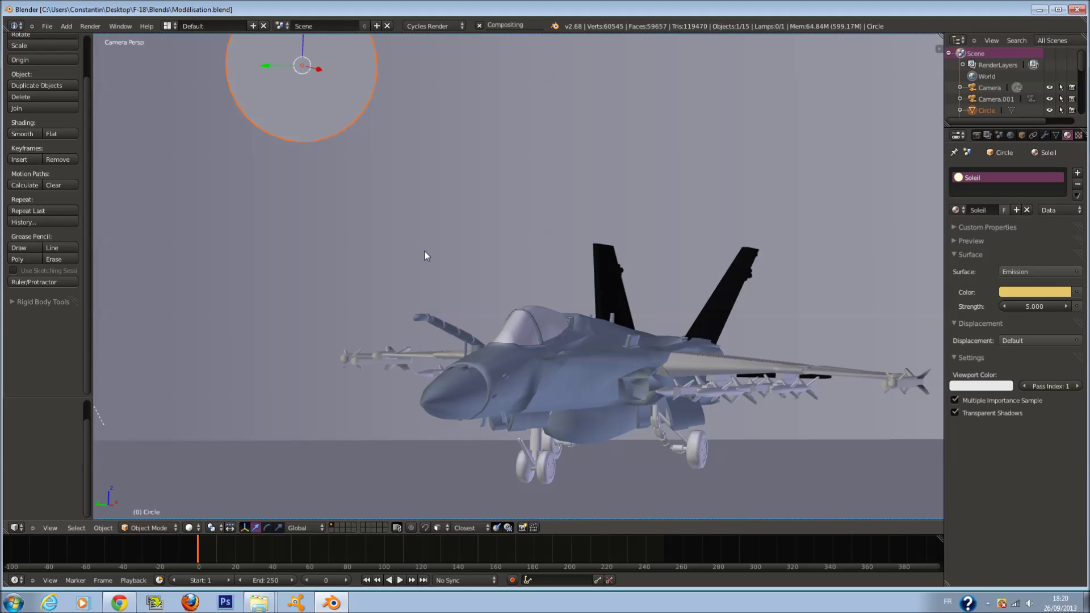
key(KP_3)
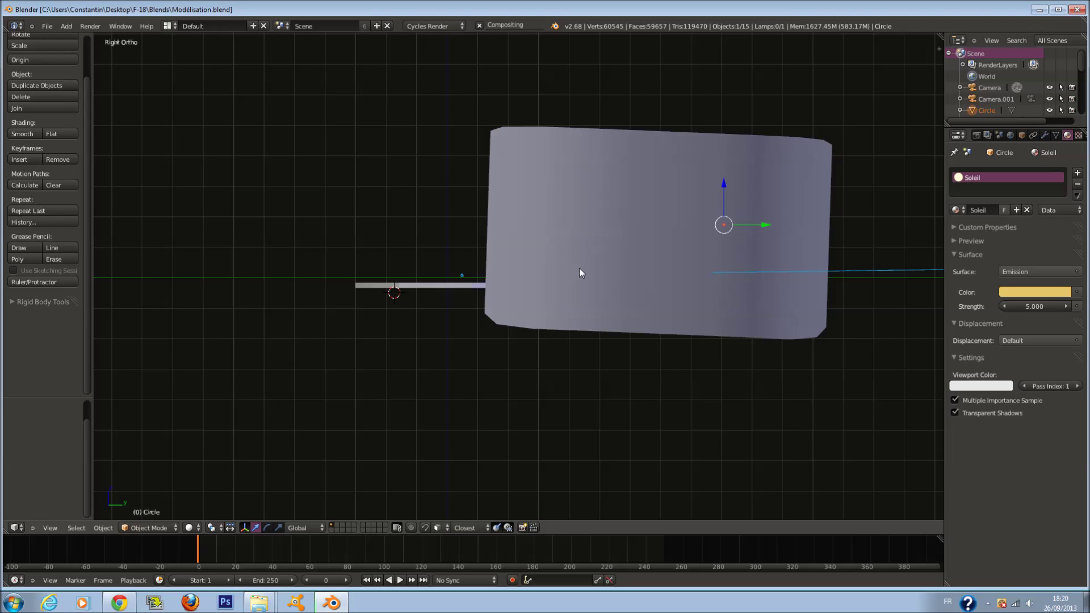
scroll(579, 268, up, 1)
key(z)
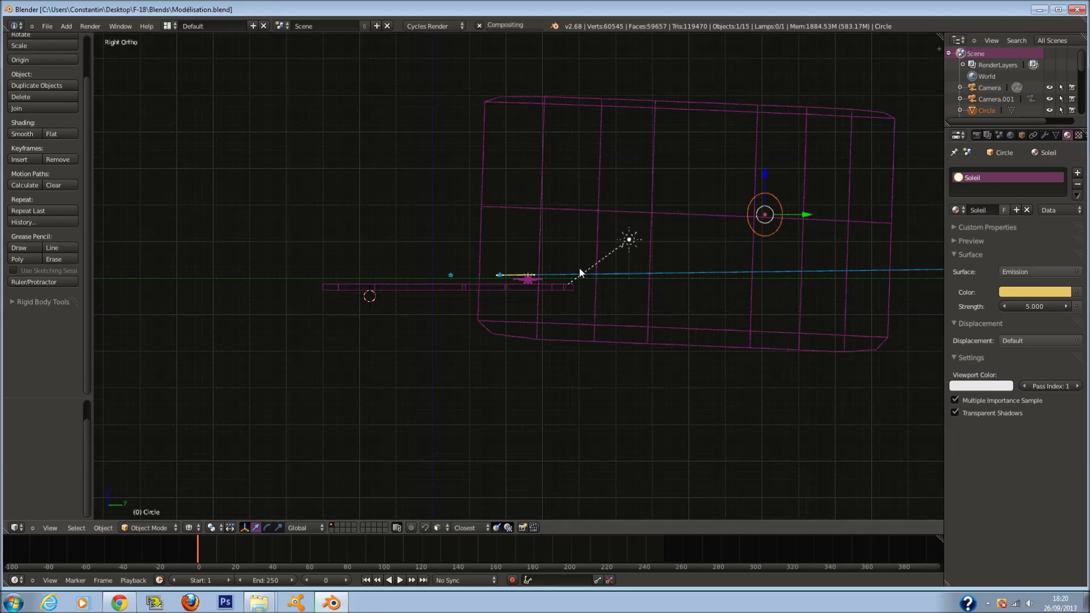
key(KP_1)
scroll(647, 319, up, 10)
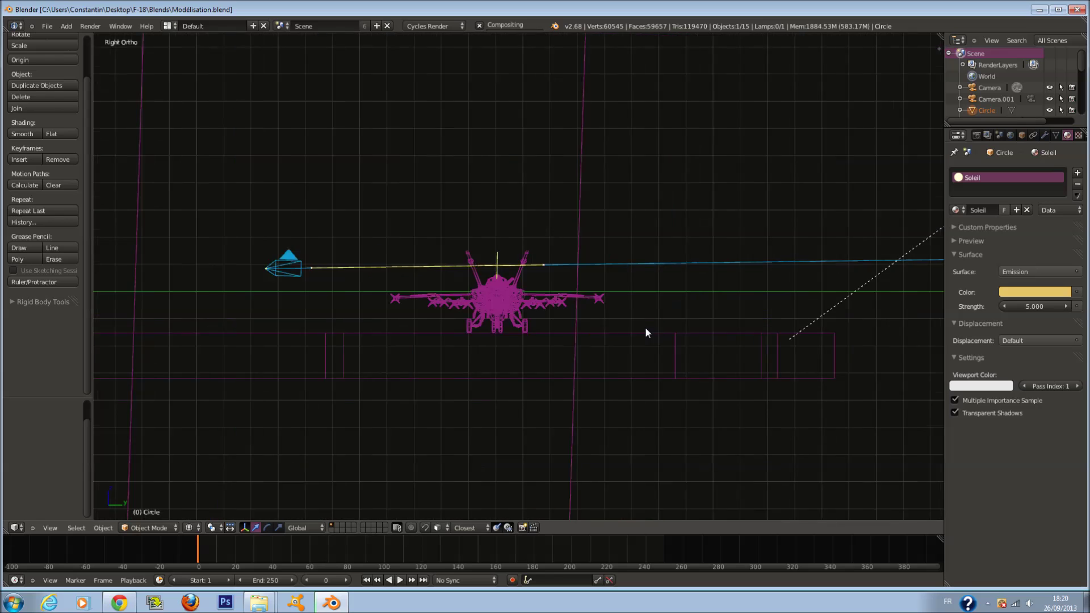
ctrl+scroll(669, 312, up, 8)
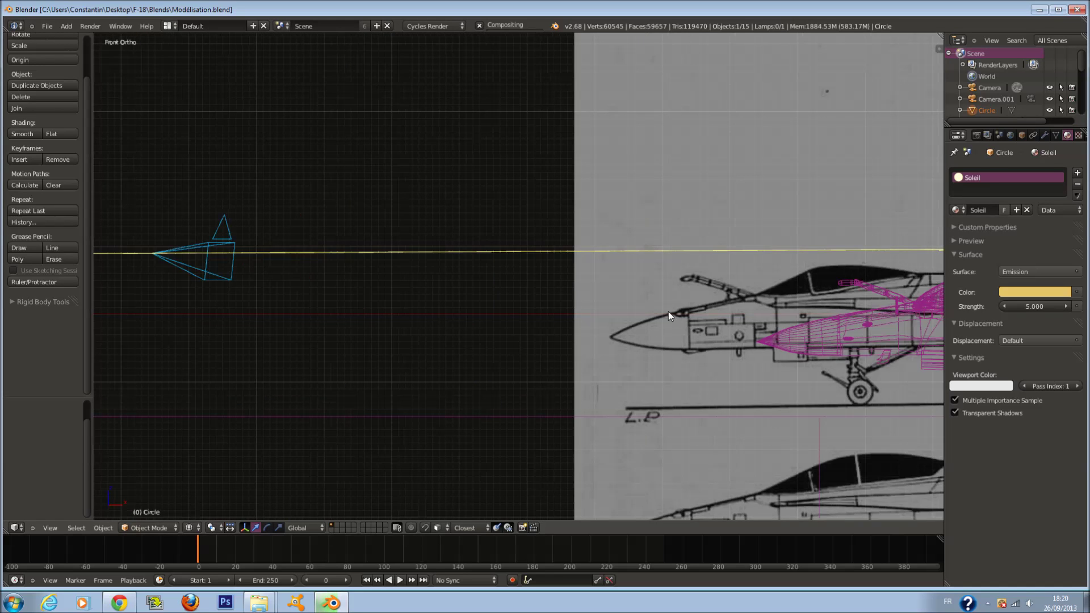
ctrl+scroll(671, 313, up, 5)
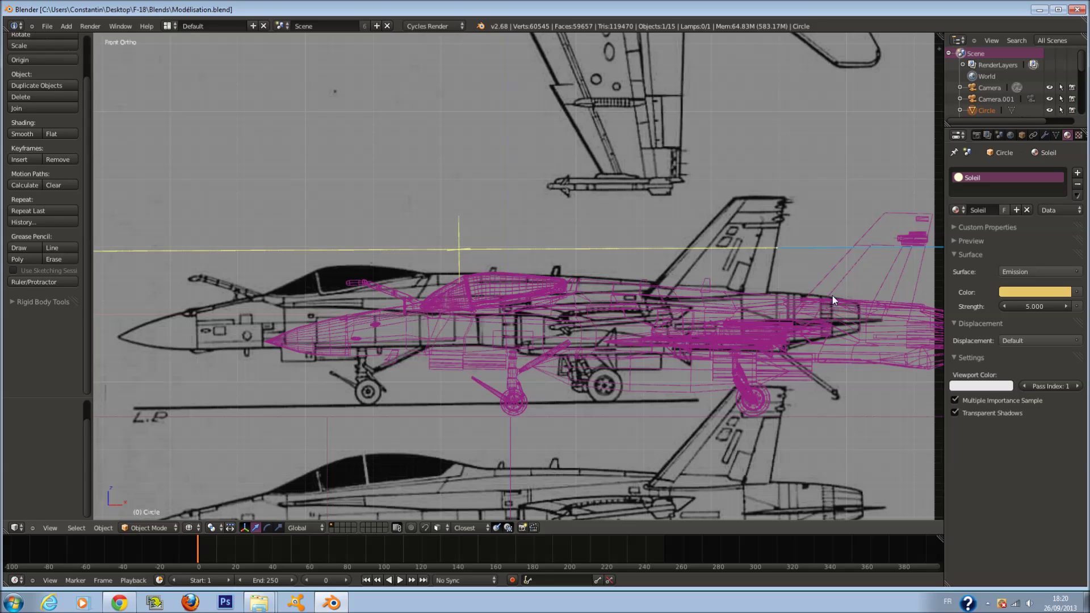
Step: Turn off the background images behind the jet in the 3D View
key(n)
scroll(833, 295, down, 1)
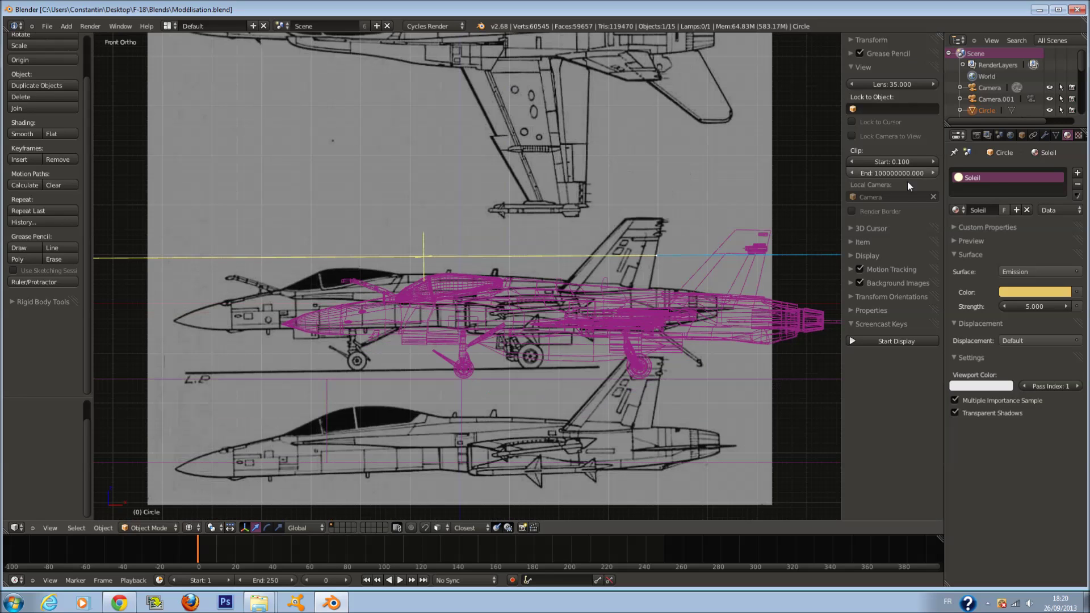
click(859, 283)
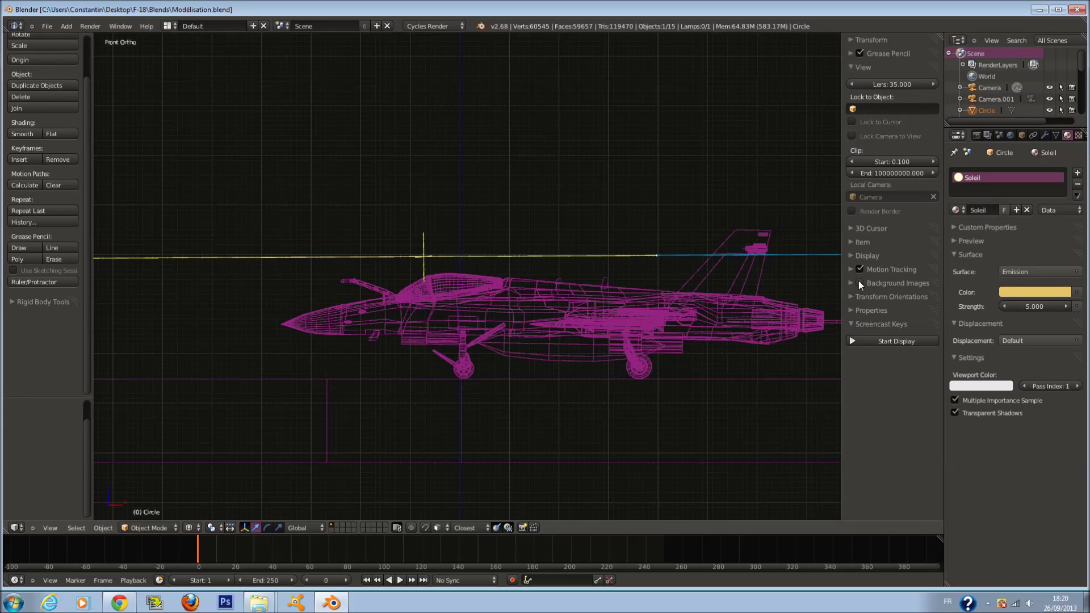
Step: Clear the selection so that no object in the scene is selected
scroll(584, 382, up, 3)
scroll(584, 382, down, 2)
key(a)
key(a)
key(a)
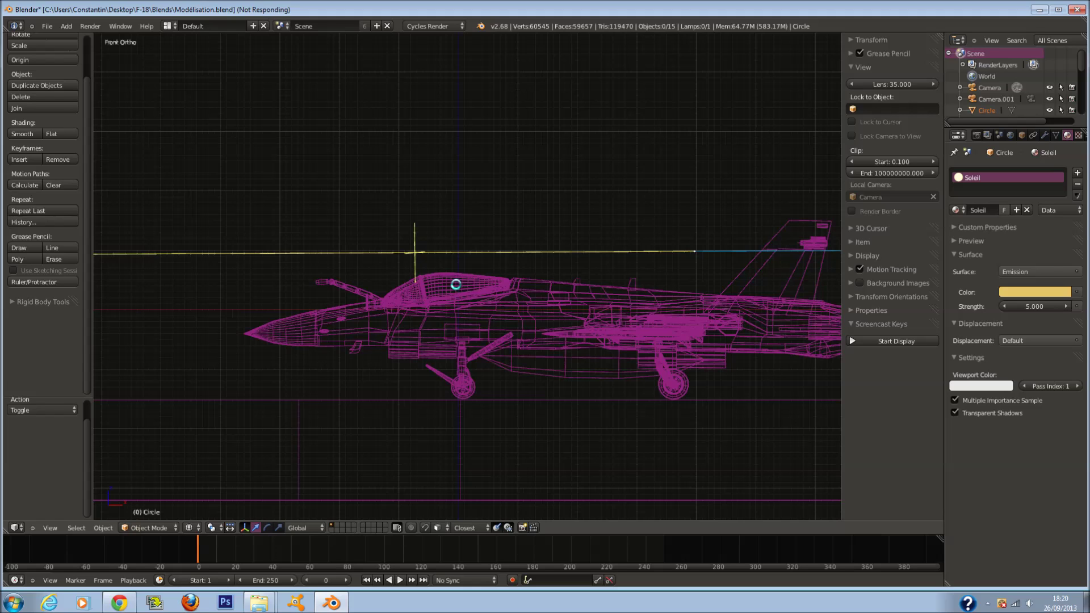
scroll(456, 285, down, 2)
right_click(455, 285)
key(a)
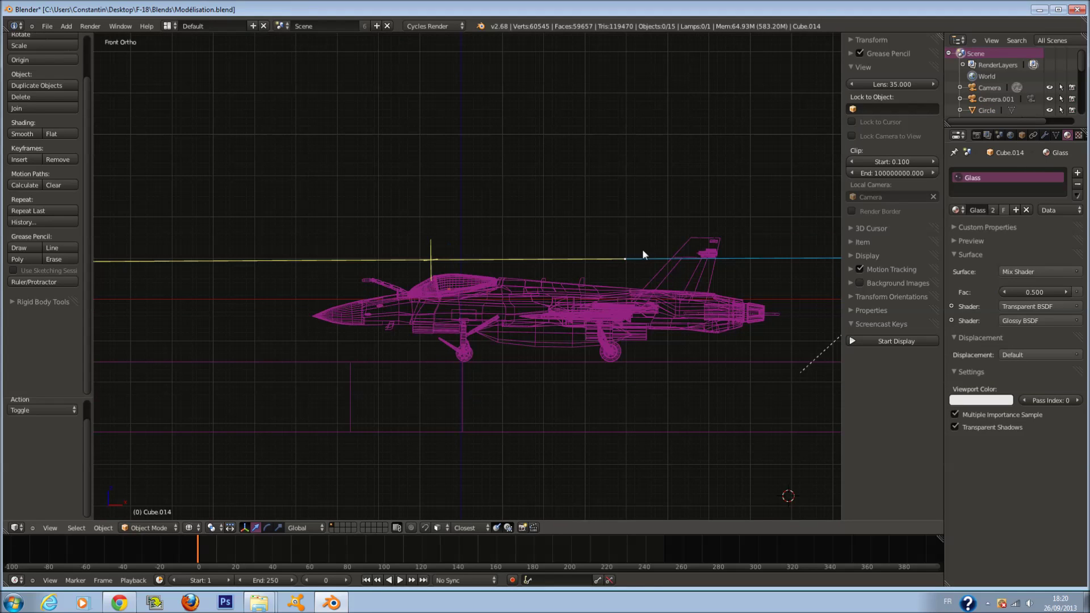
Step: Circle-select all the objects that make up the jet, leaving out the ground and sky dome
scroll(642, 248, up, 1)
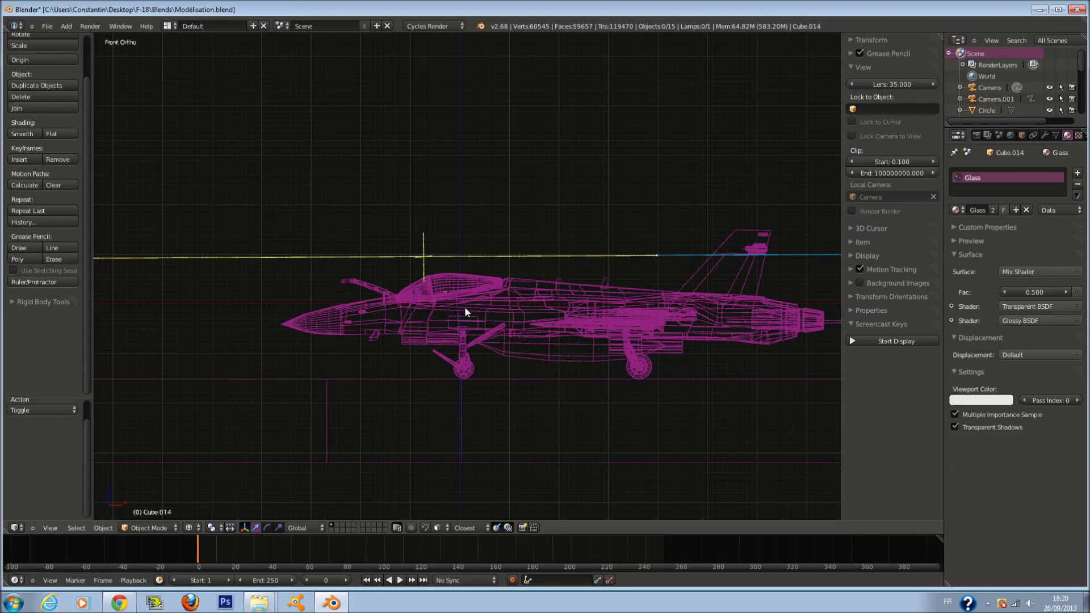
scroll(465, 308, up, 1)
key(c)
mouse_move(352, 295)
mouse_down()
mouse_move(409, 291)
mouse_move(522, 321)
mouse_up()
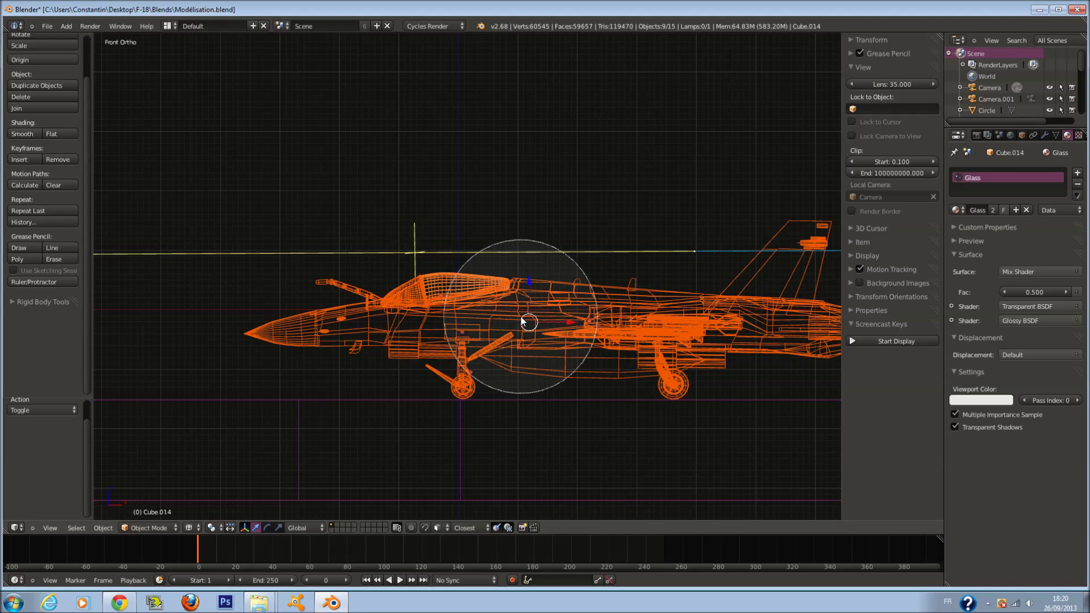
right_click(669, 308)
Step: Rotate the selected jet by about -0.29° in the front view to level its wheels with the ground
ctrl+scroll(684, 304, up, 4)
shift+scroll(685, 303, down, 6)
scroll(684, 302, up, 3)
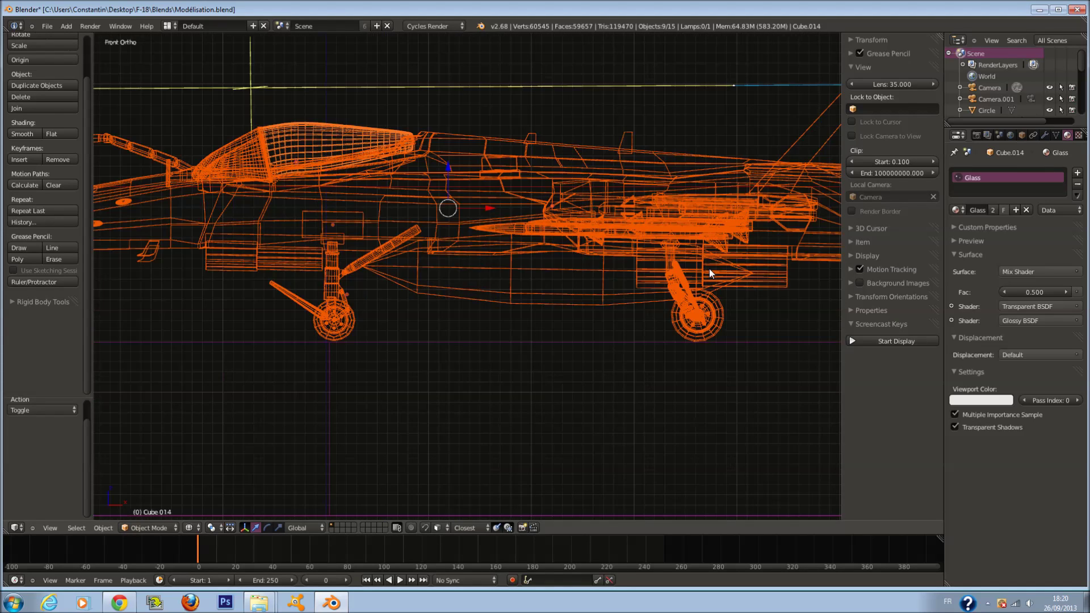
scroll(755, 240, up, 1)
key(r)
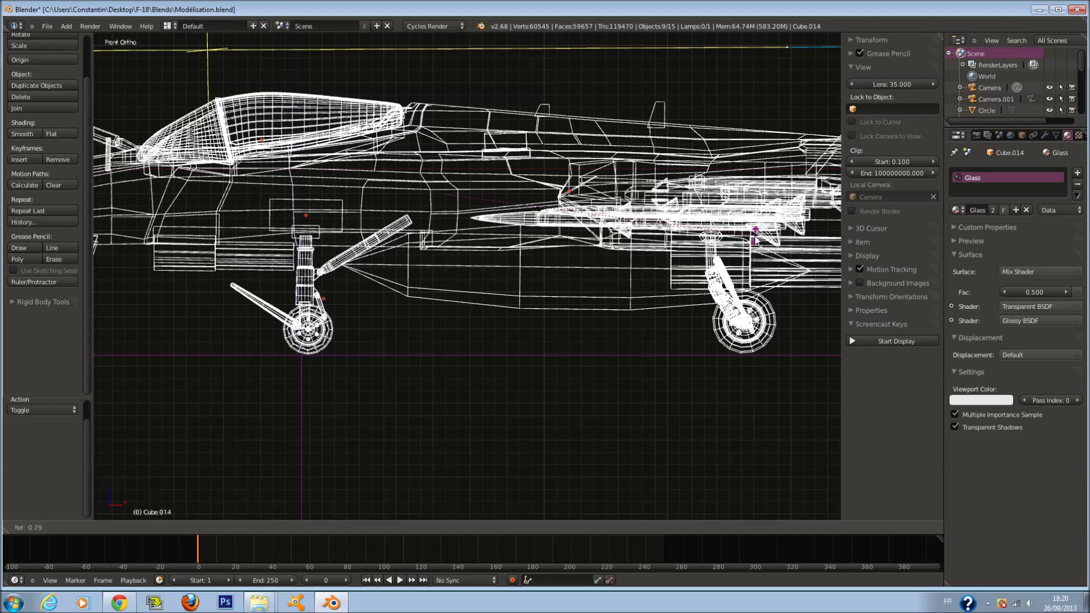
click(665, 230)
Step: Move the jet about -0.009 along the Z axis so its wheels meet the ground
key(g)
key(z)
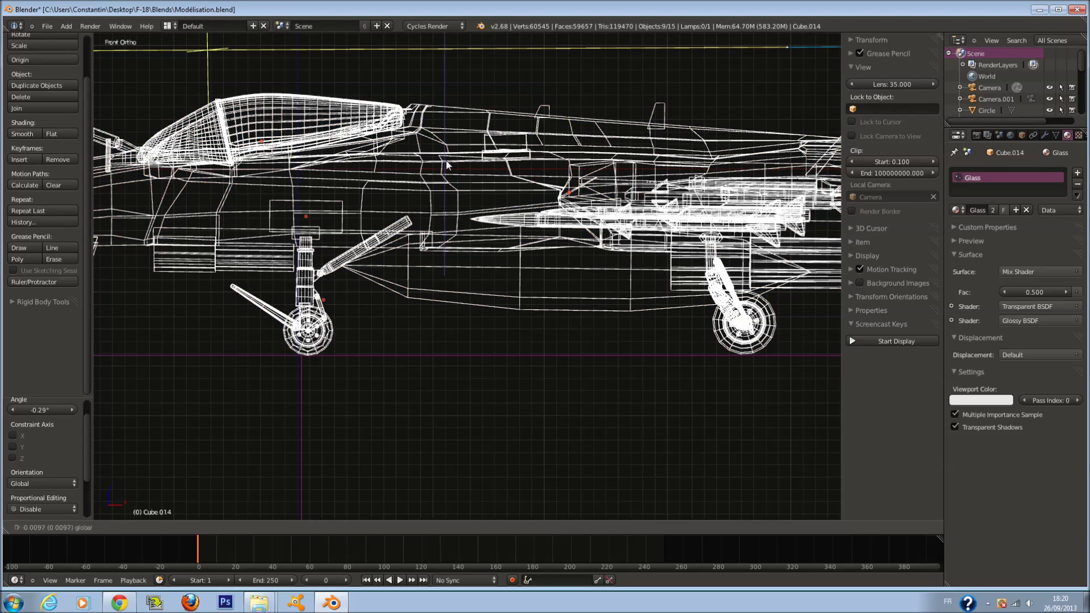
click(448, 161)
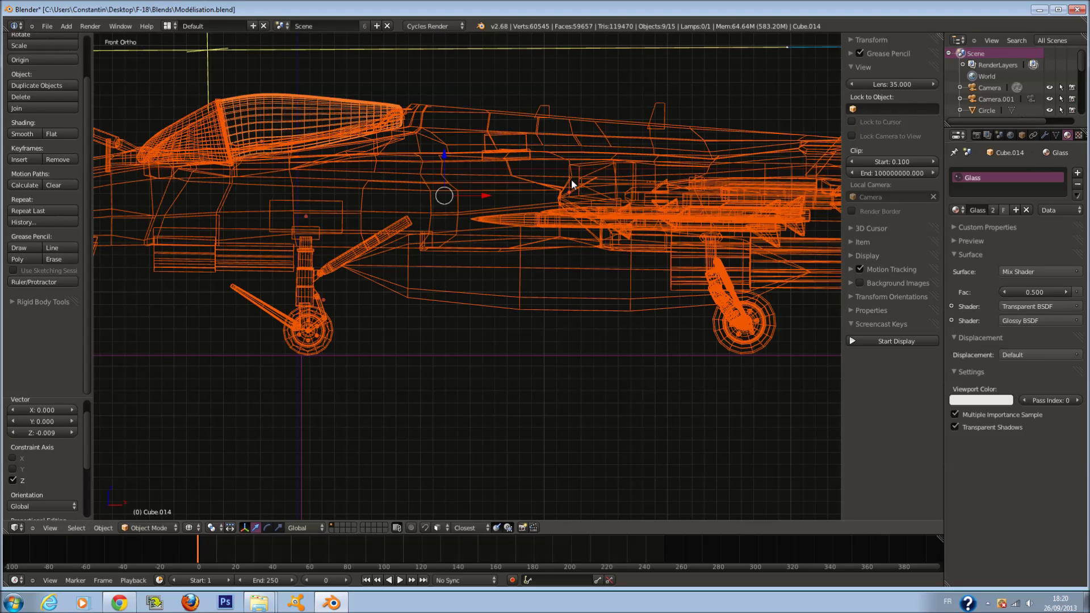
Step: Show the scene solid-shaded through the camera, deselect the jet and save the file
key(r)
right_click(590, 184)
key(z)
key(KP_0)
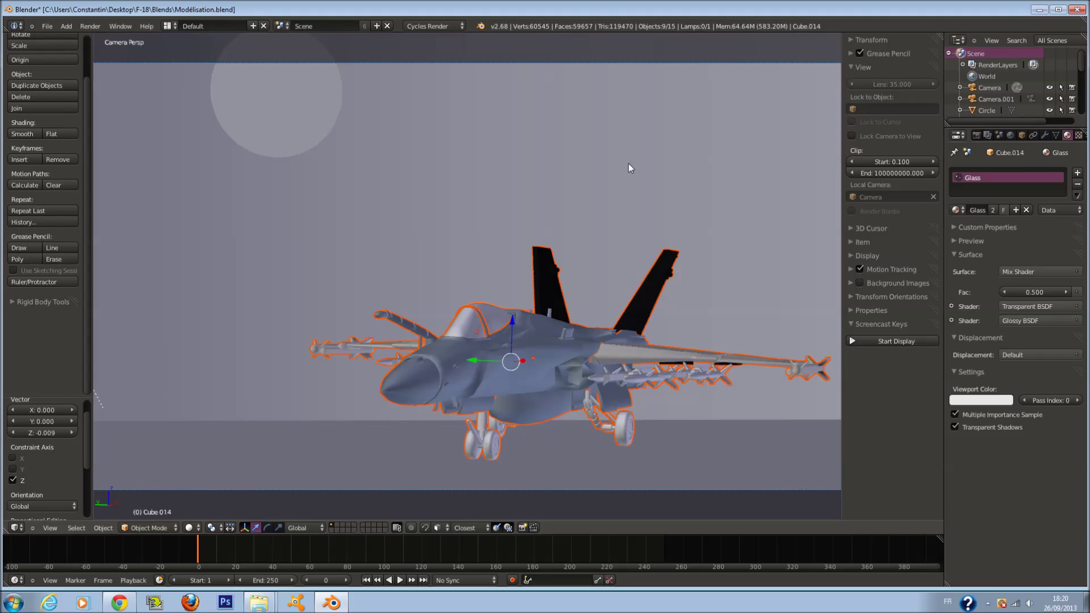
key(a)
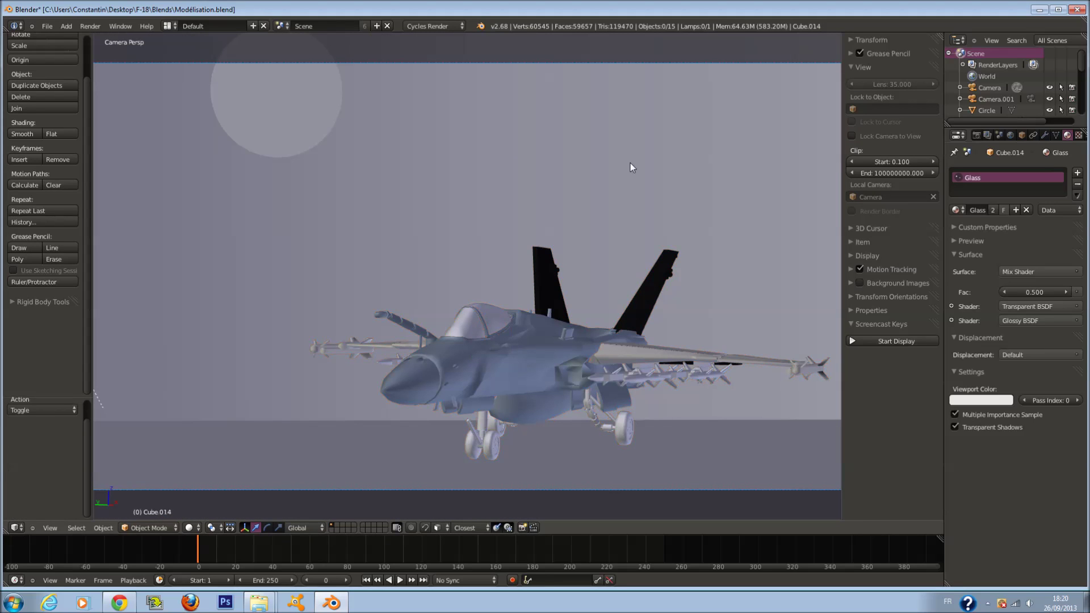
scroll(623, 288, up, 1)
scroll(619, 309, down, 3)
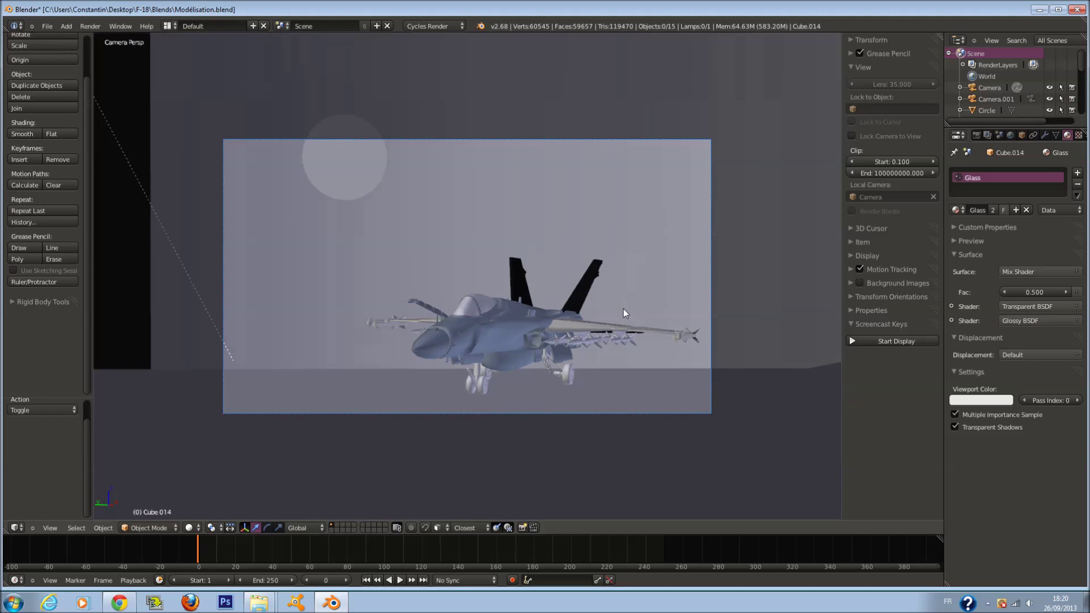
key(ctrl+s)
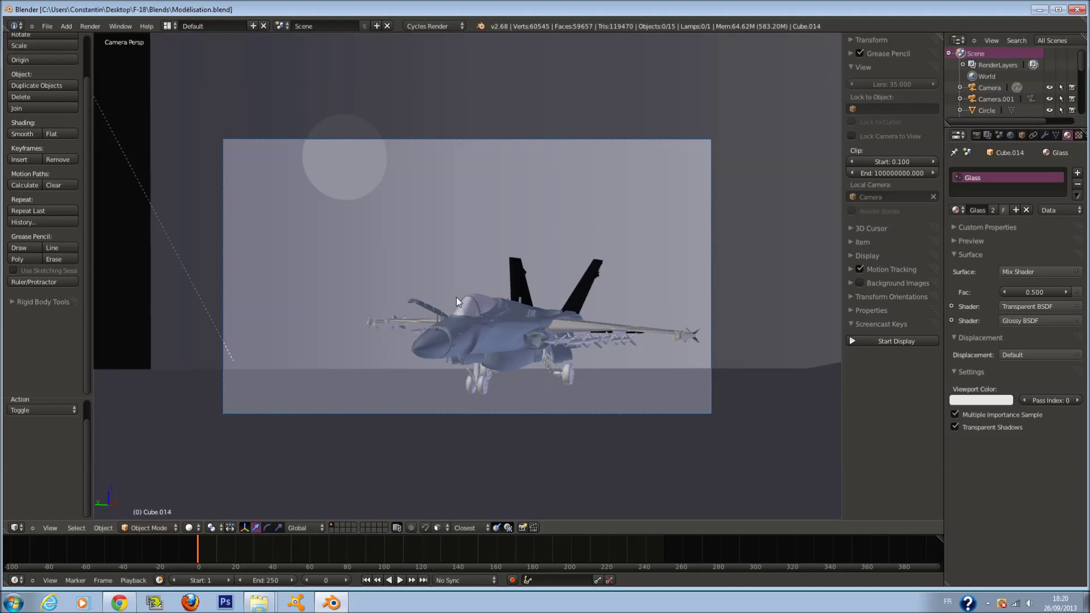
Step: Scale the sun disc in the sky down to about 0.52 of its size
right_click(377, 179)
key(v)
click(167, 525)
click(163, 517)
key(s)
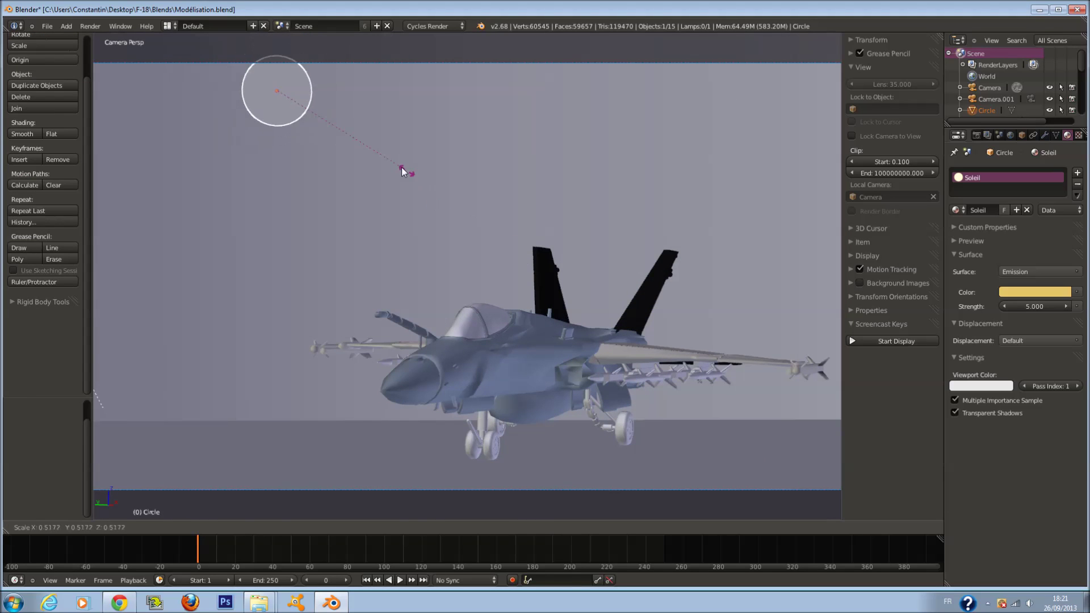
click(400, 166)
Step: Move the sun disc lower in the sky, deselect it and save over the existing file
key(g)
click(365, 243)
key(a)
key(ctrl+s)
click(474, 280)
Step: Move the sun disc about 2.718 along the Y axis, away from the jet, and deselect it
right_click(302, 217)
key(g)
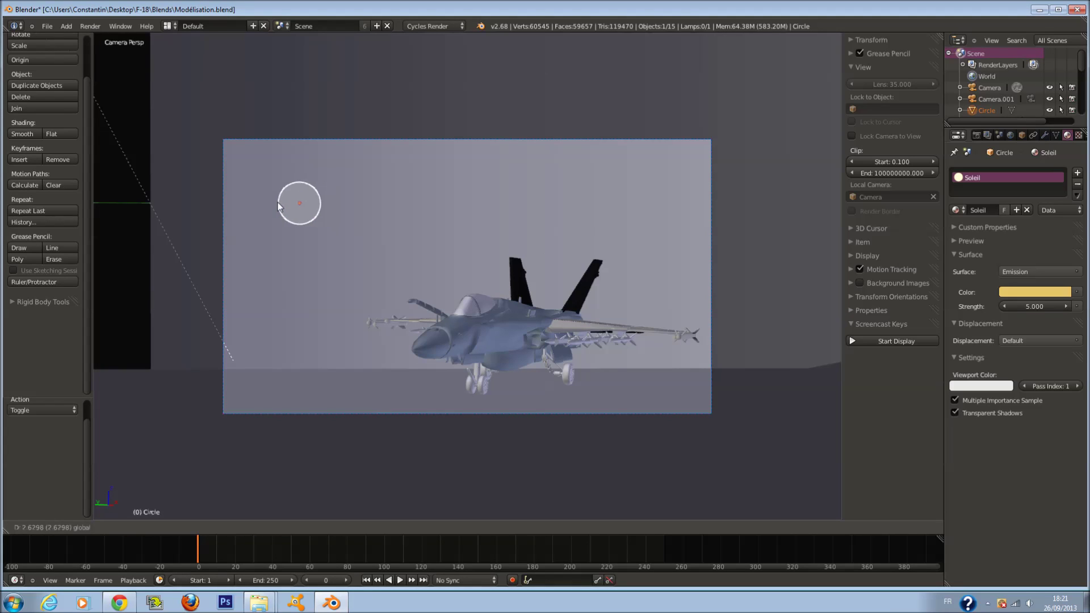
click(277, 202)
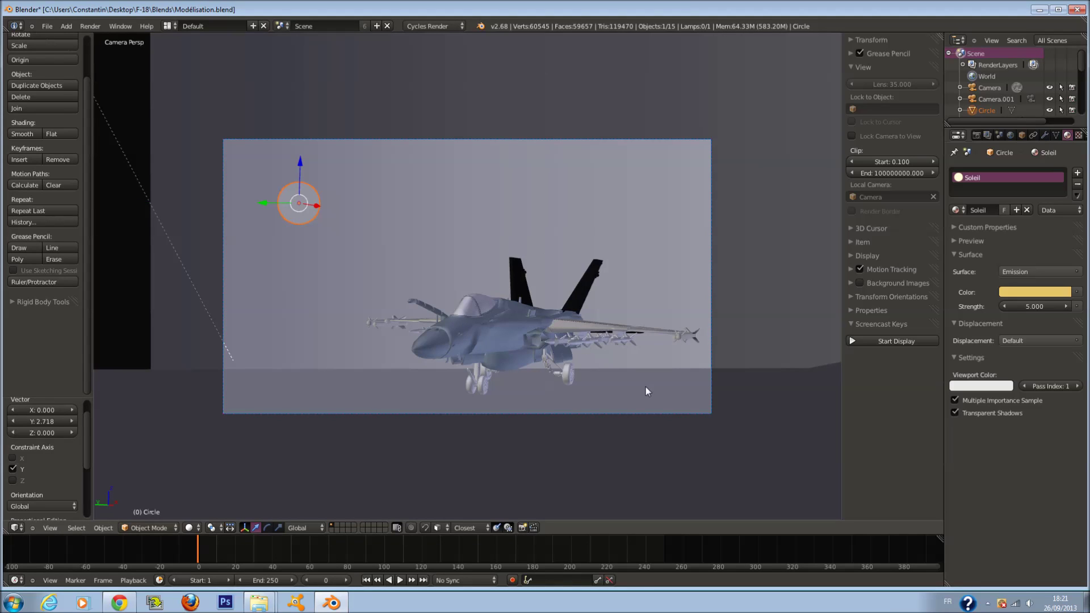
key(a)
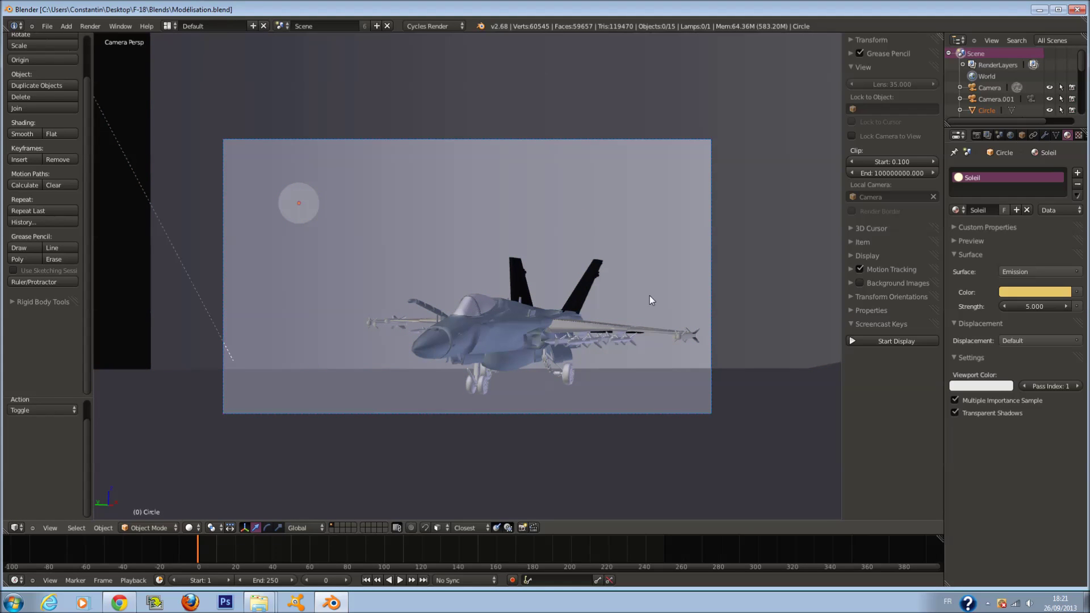
Step: Render the scene from the camera with the repositioned sun and jet
key(F12)
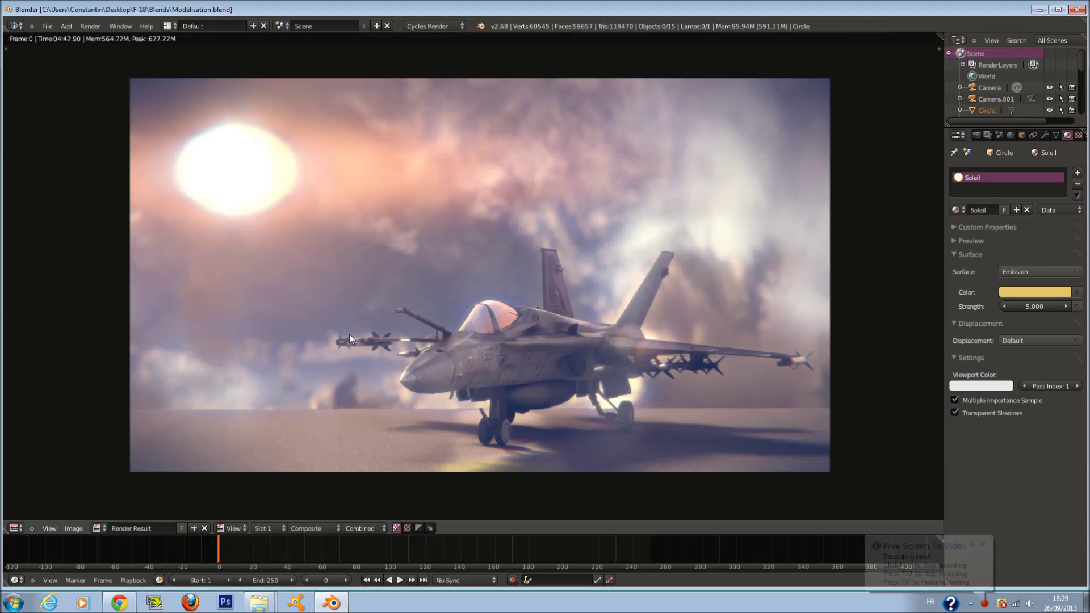
scroll(255, 274, down, 1)
scroll(259, 271, up, 1)
Step: Switch from the render result to the compositing node editor and open the Soleil group for editing
click(14, 528)
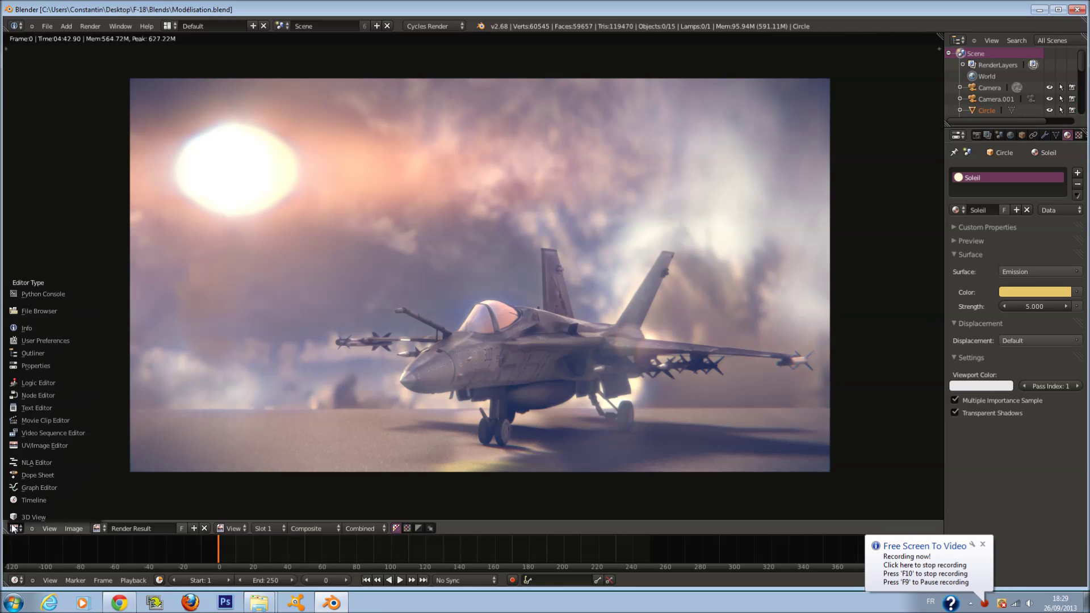
click(71, 393)
scroll(365, 304, down, 4)
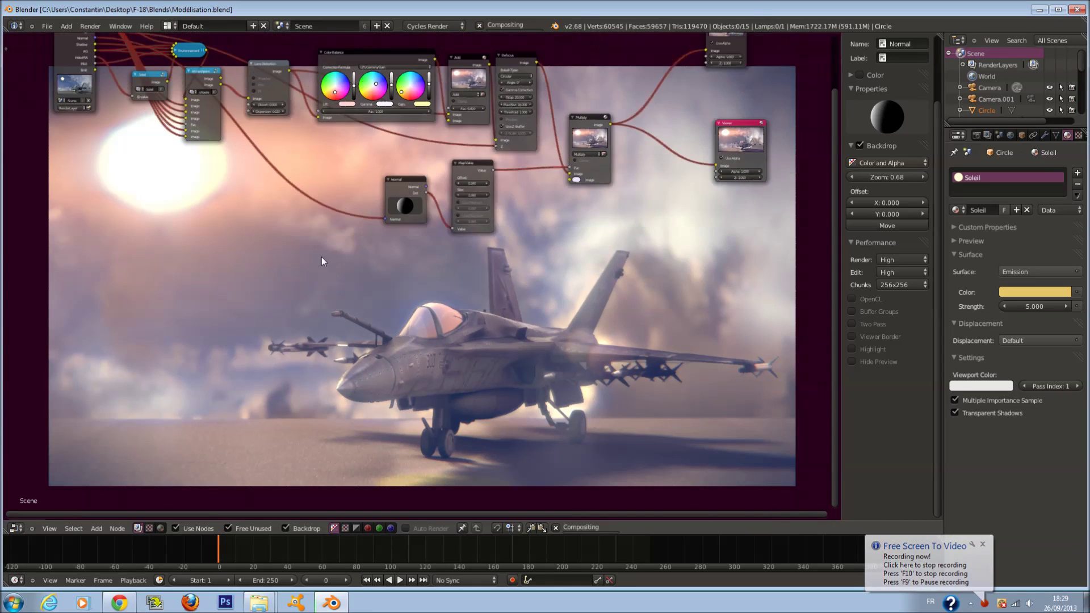
scroll(411, 366, up, 4)
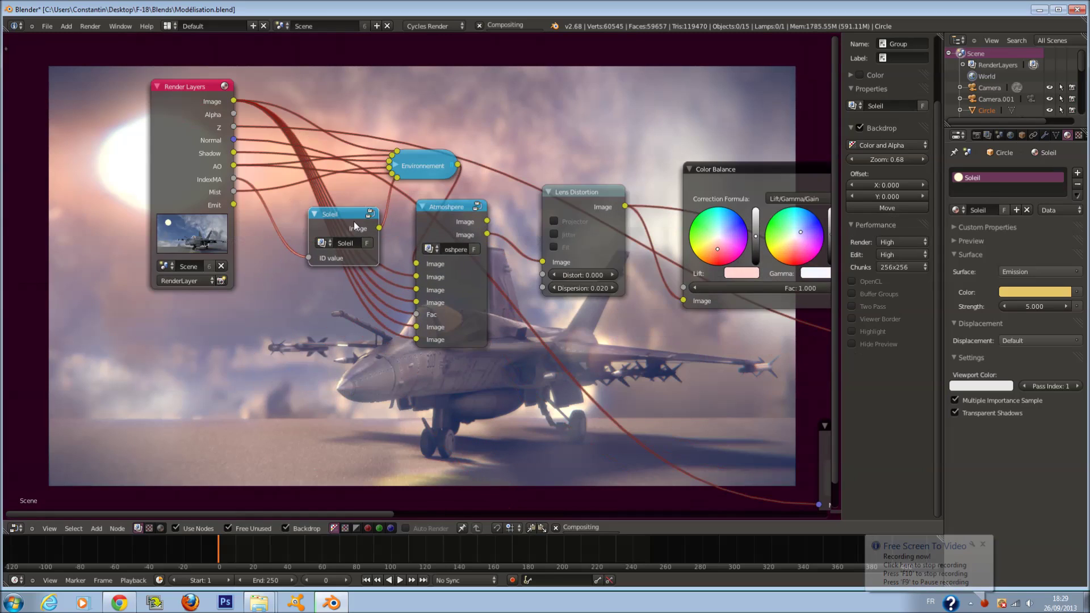
key(Tab)
scroll(398, 276, up, 1)
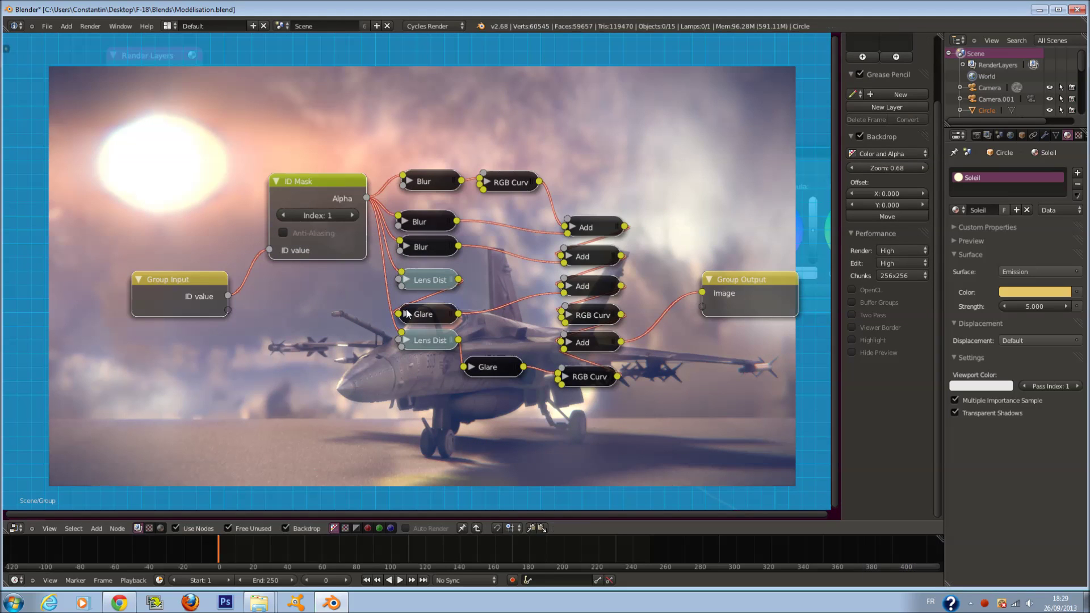
Step: Set the Soleil group's Streaks Glare node to 5 iterations, a mix of 0 and a fade of 0.918, and leave the group
click(408, 316)
click(406, 314)
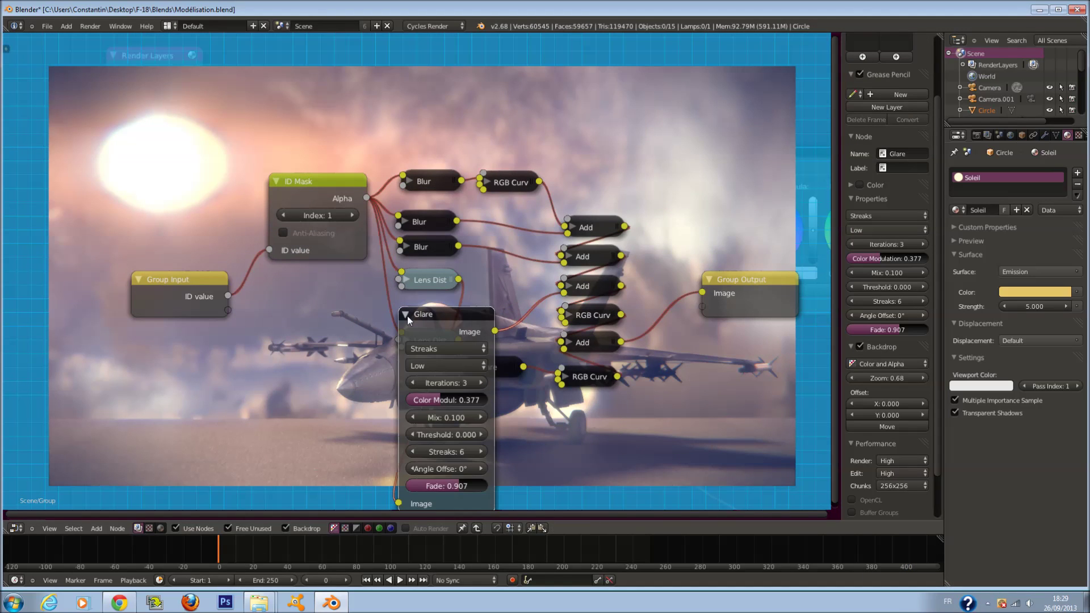
click(413, 417)
click(482, 383)
click(482, 382)
click(406, 314)
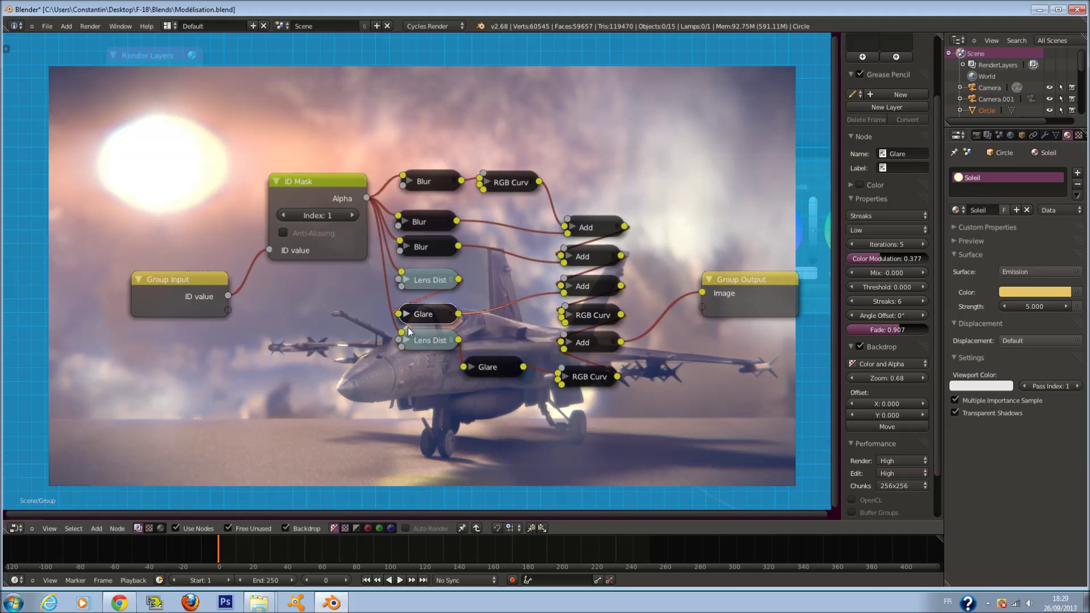
click(405, 314)
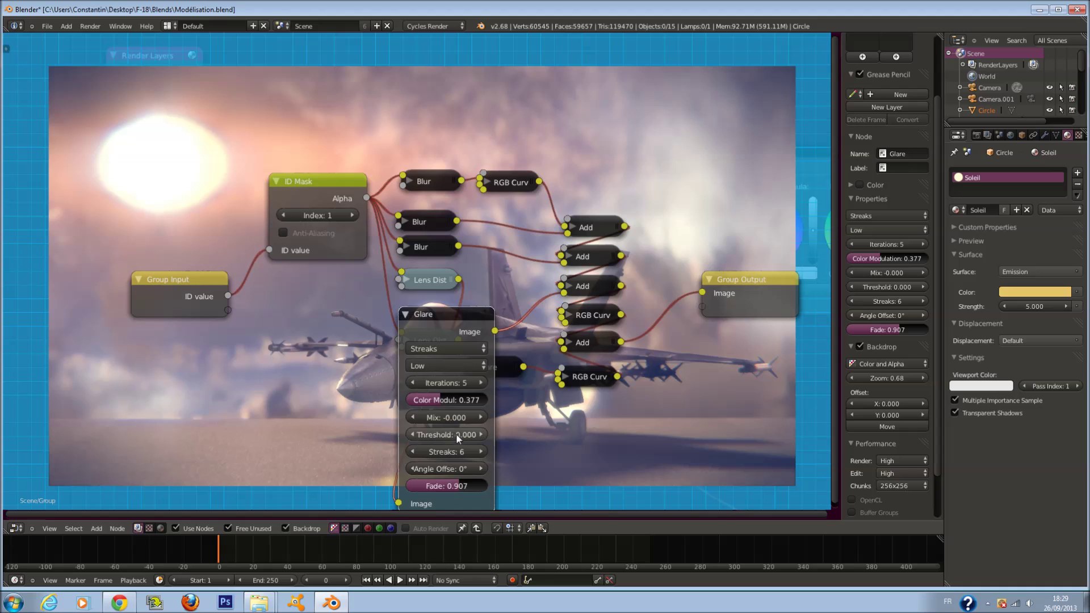
drag(469, 485, 465, 489)
click(406, 315)
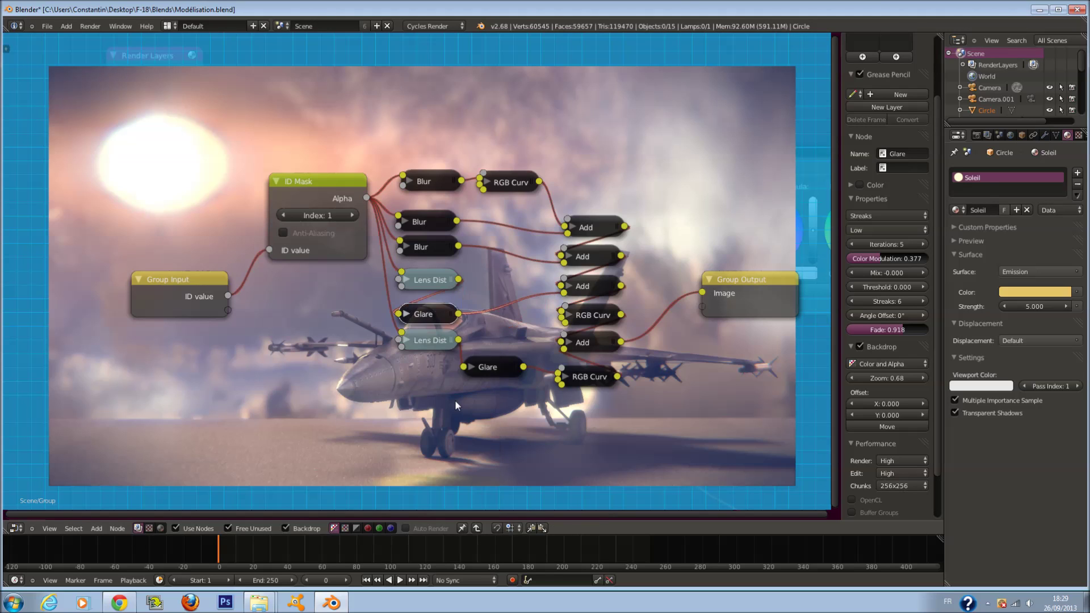
key(Tab)
middle_drag(403, 330, 381, 337)
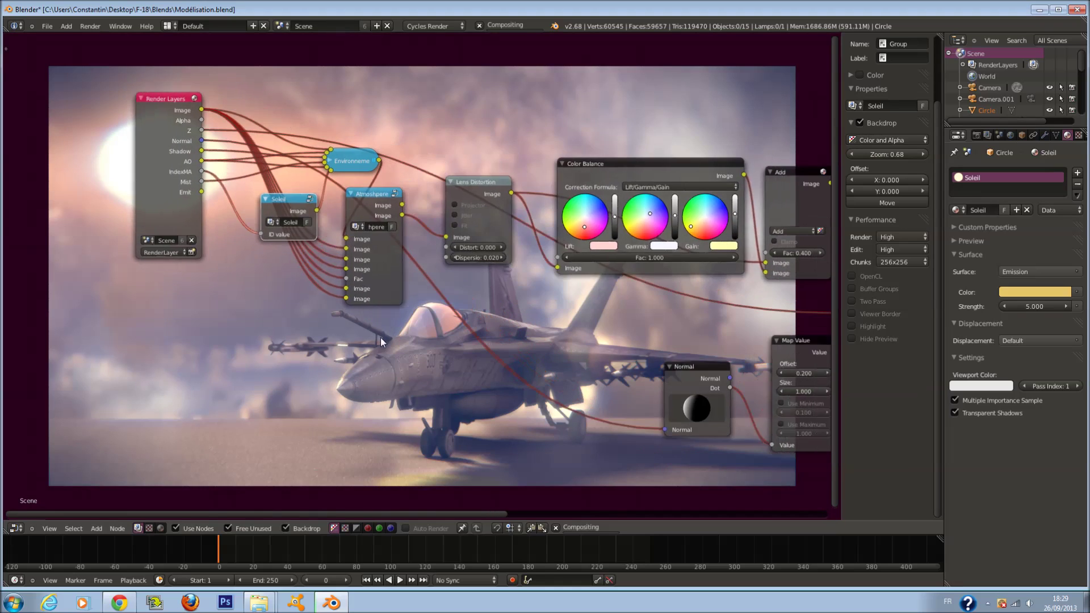
Step: Inside the Atmoshpere group, move the Add node's link to the first Image socket of the Group Output
scroll(380, 300, up, 1)
click(363, 156)
key(Tab)
scroll(488, 257, down, 1)
middle_drag(485, 254, 526, 182)
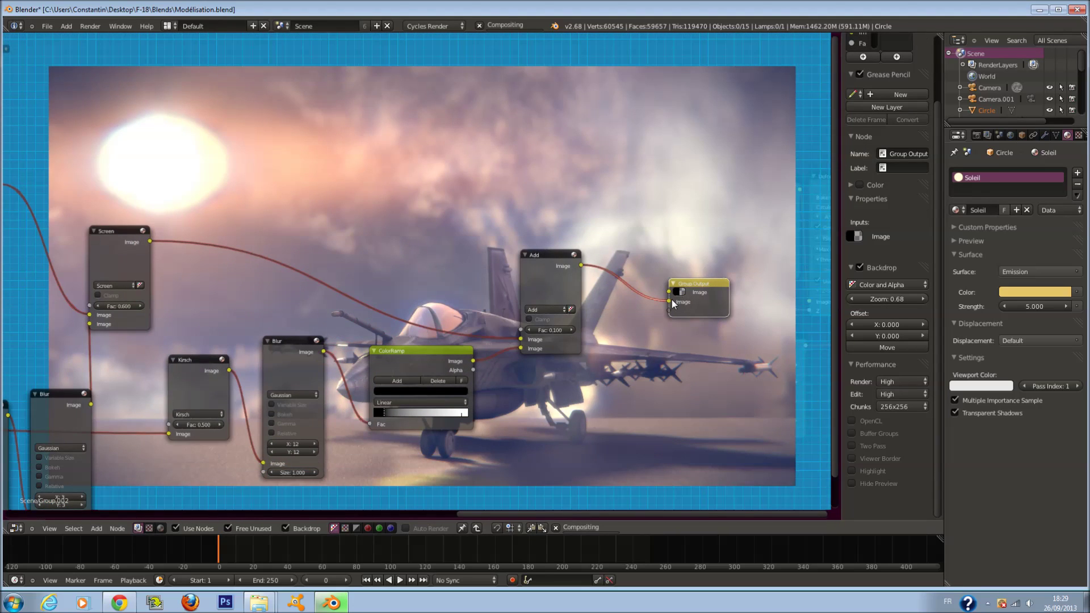
drag(669, 302, 670, 292)
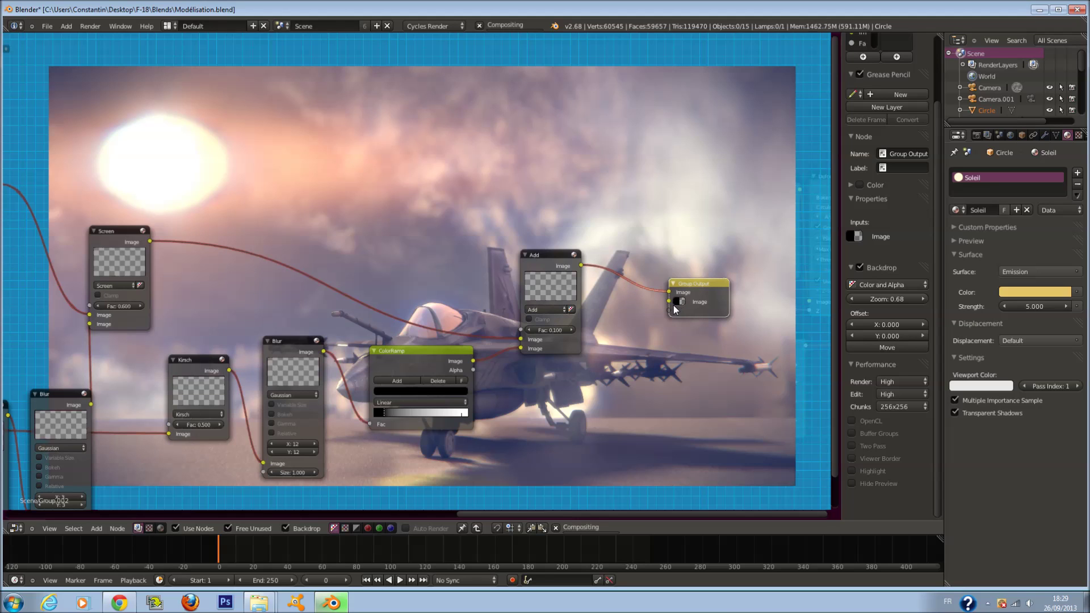
key(Tab)
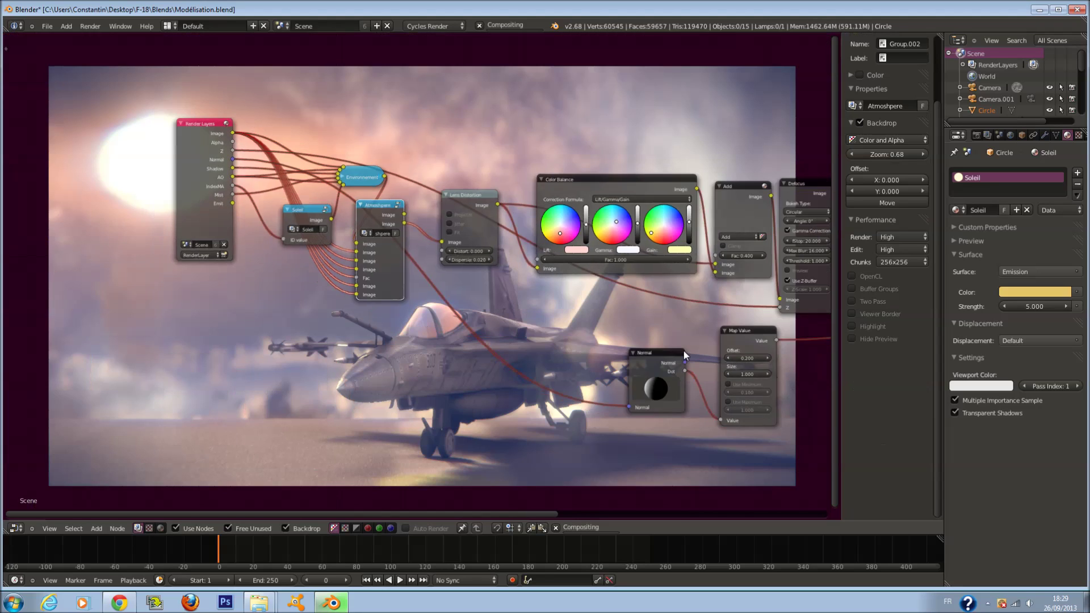
Step: Reopen the Atmoshpere group, return the Add node's link to the second Group Output socket and leave the group
middle_drag(540, 329, 456, 276)
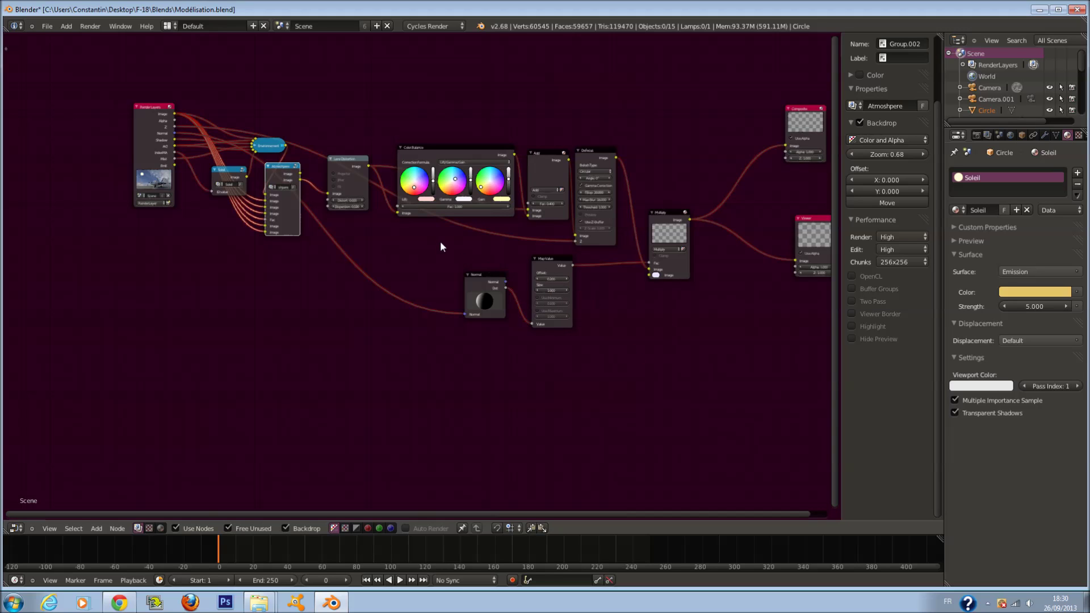
scroll(652, 270, down, 1)
click(766, 236)
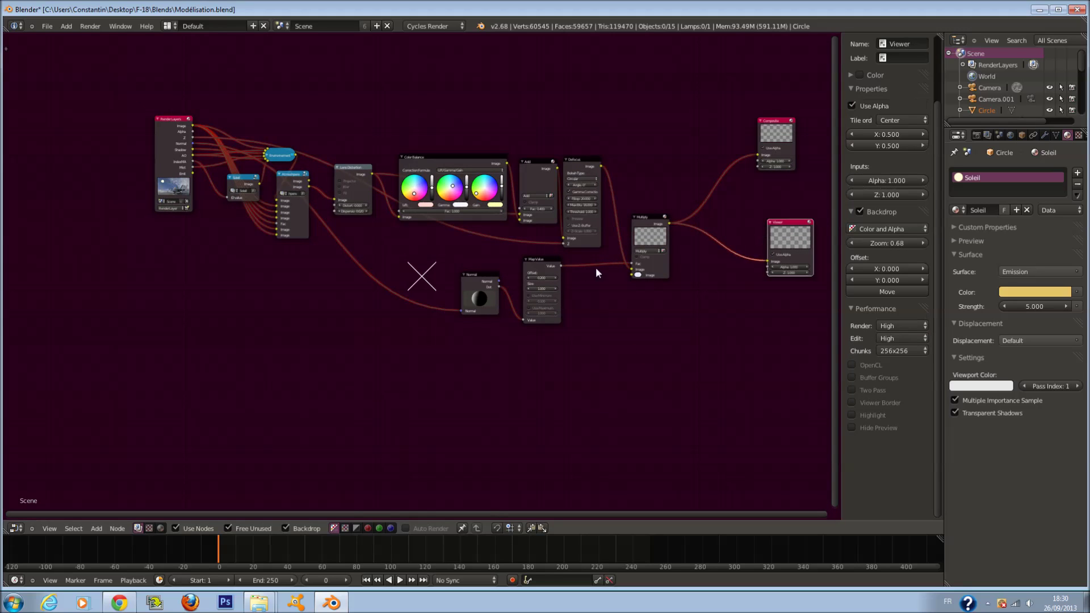
middle_drag(305, 232, 386, 312)
scroll(386, 312, up, 2)
click(332, 244)
key(Tab)
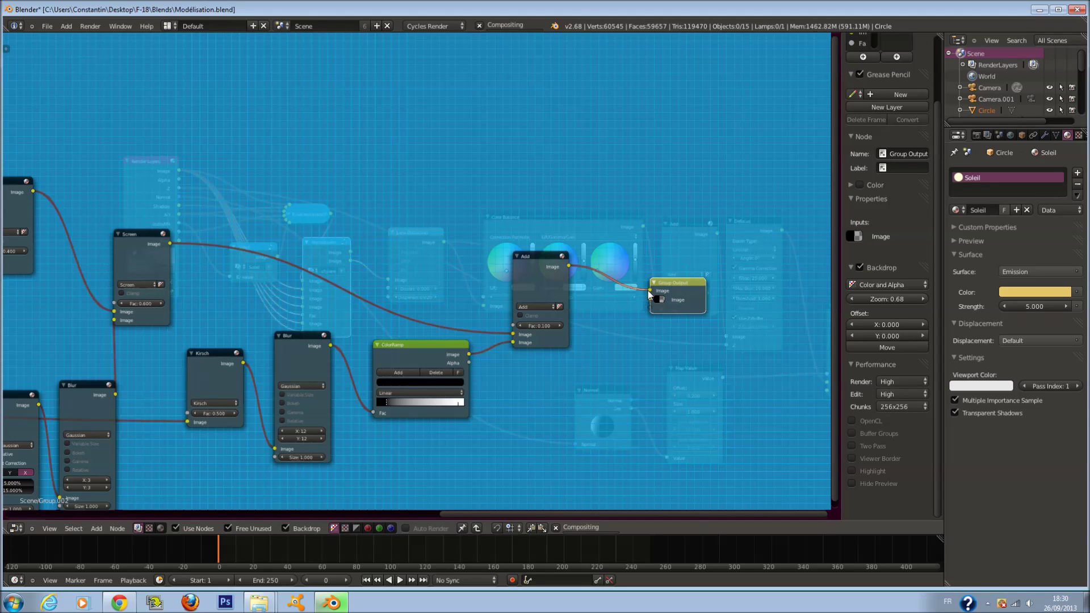
key(Tab)
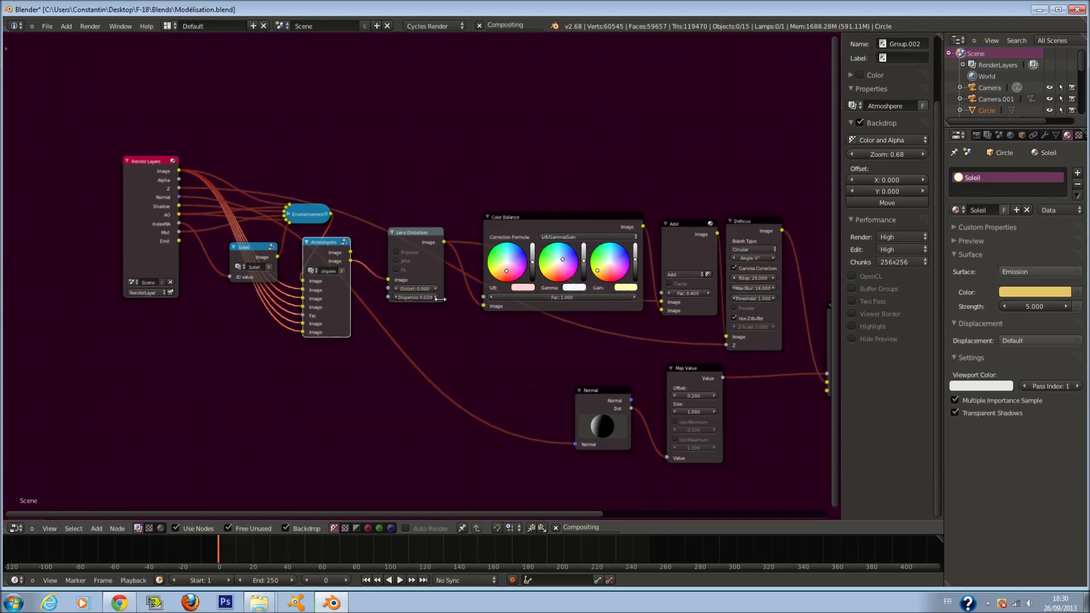
scroll(427, 251, down, 2)
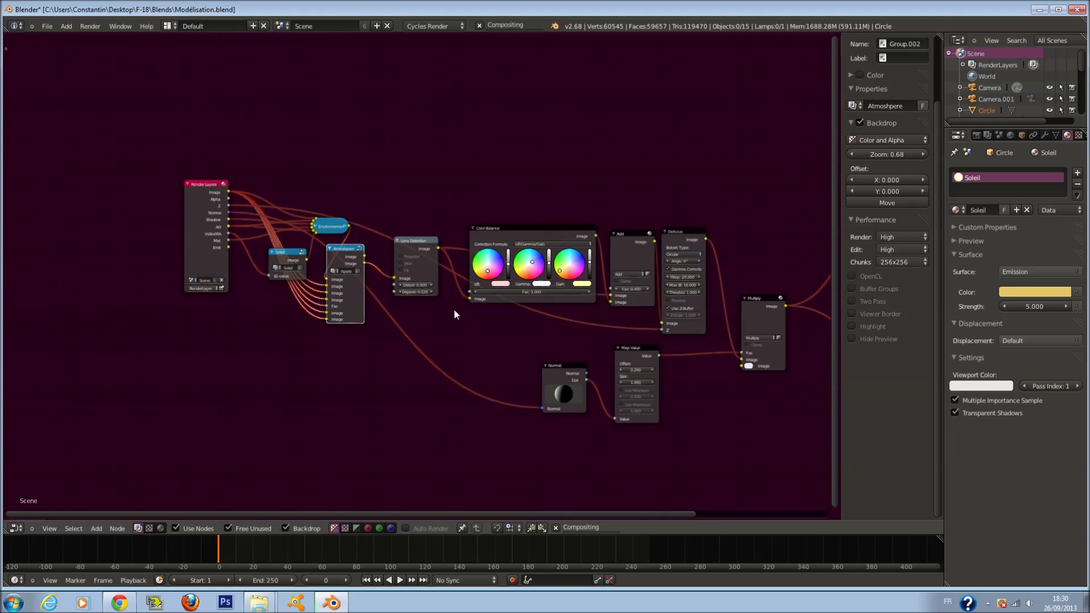
scroll(455, 309, down, 1)
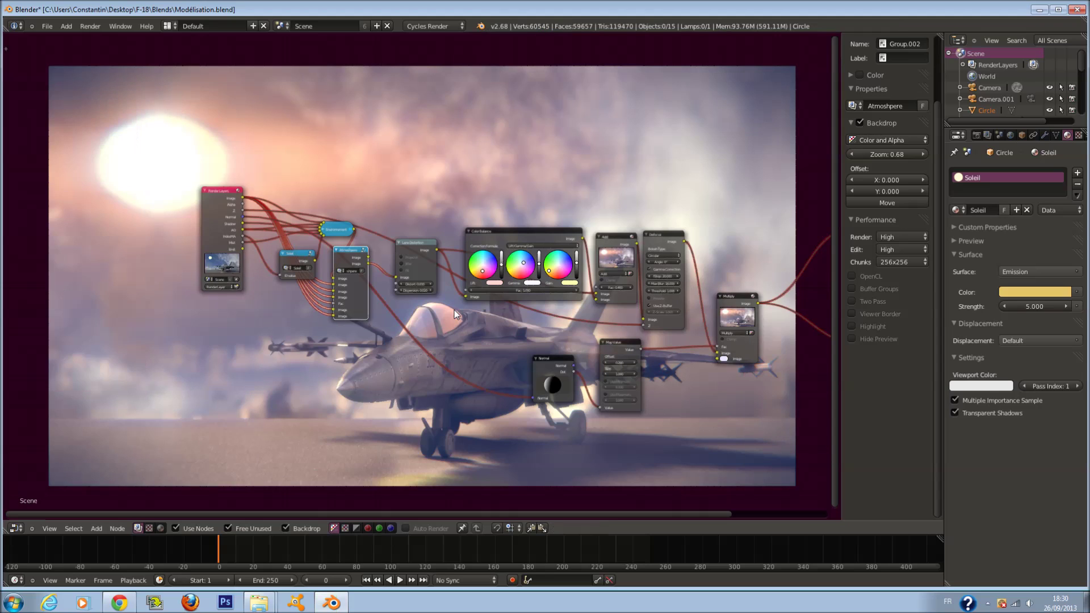
Step: Reopen the Soleil group and set its Streaks Glare node to High quality with a fade of 0.955
scroll(257, 329, up, 1)
middle_drag(257, 330, 352, 433)
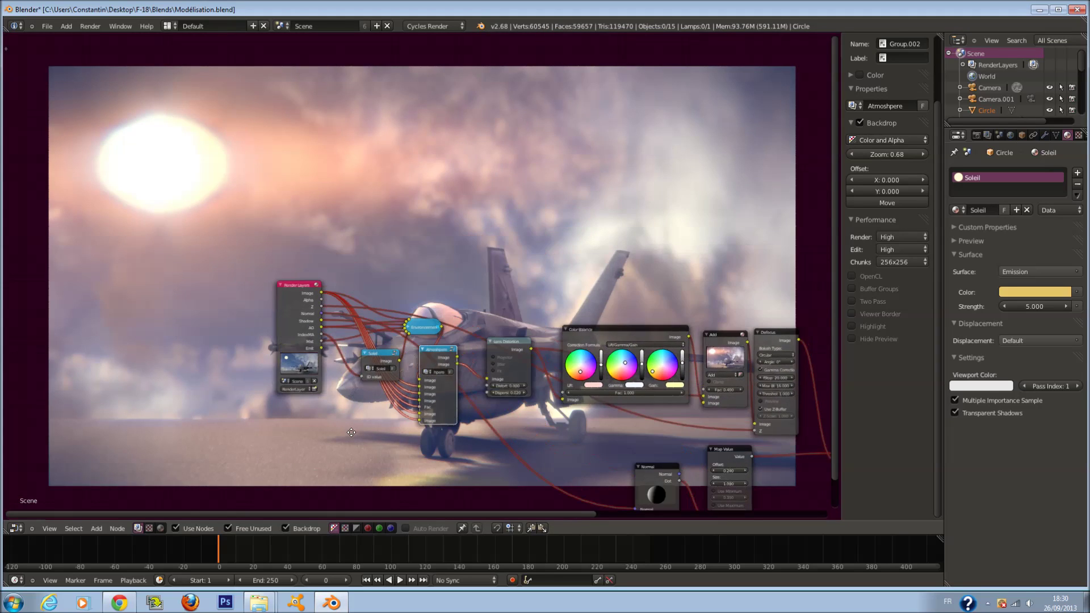
scroll(389, 368, up, 3)
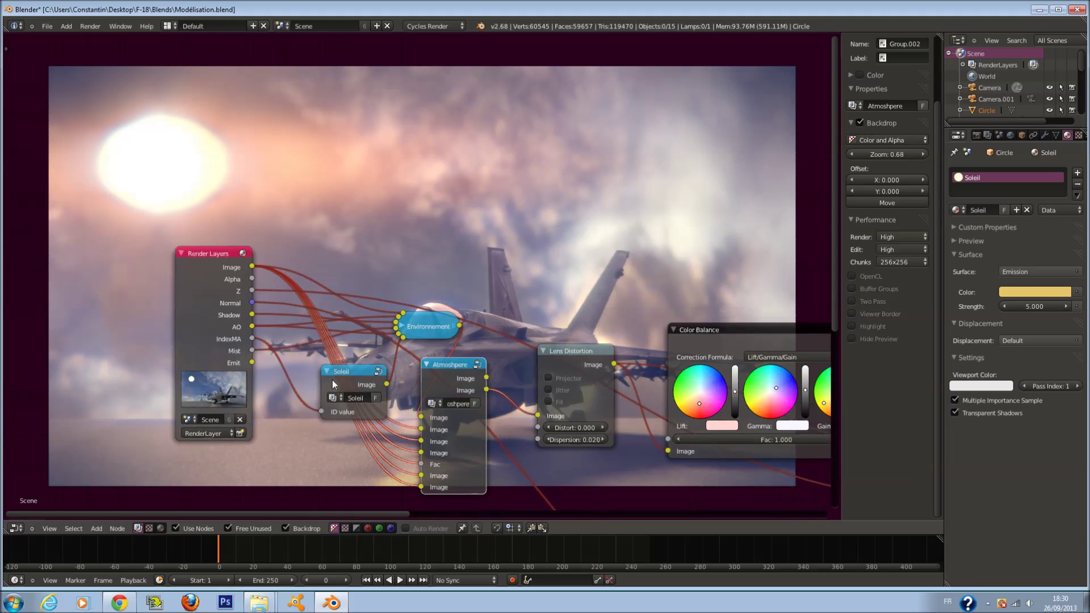
key(Tab)
scroll(405, 339, up, 2)
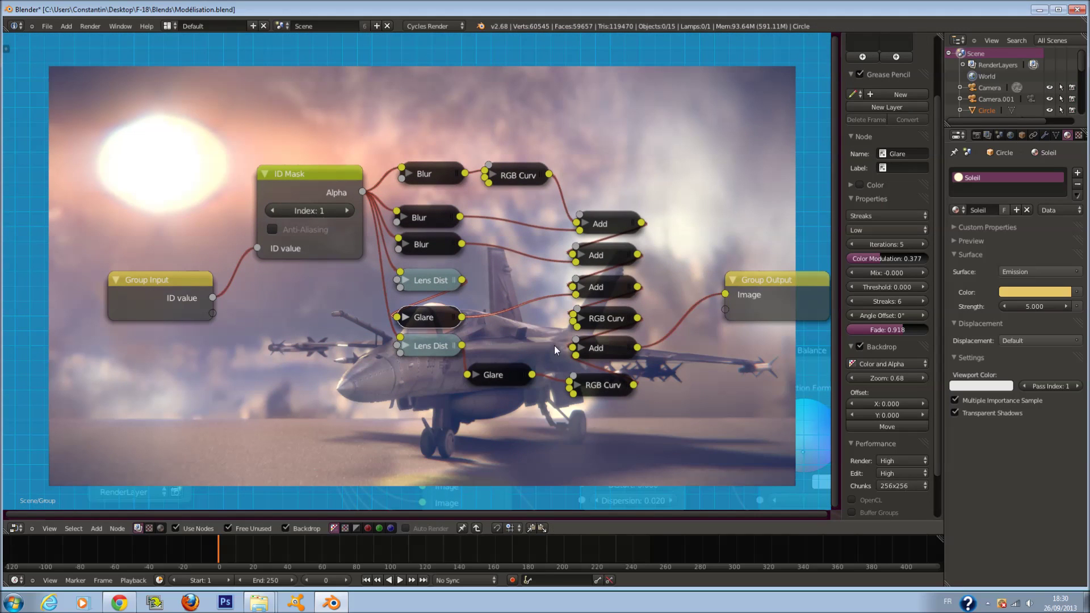
click(408, 346)
click(408, 346)
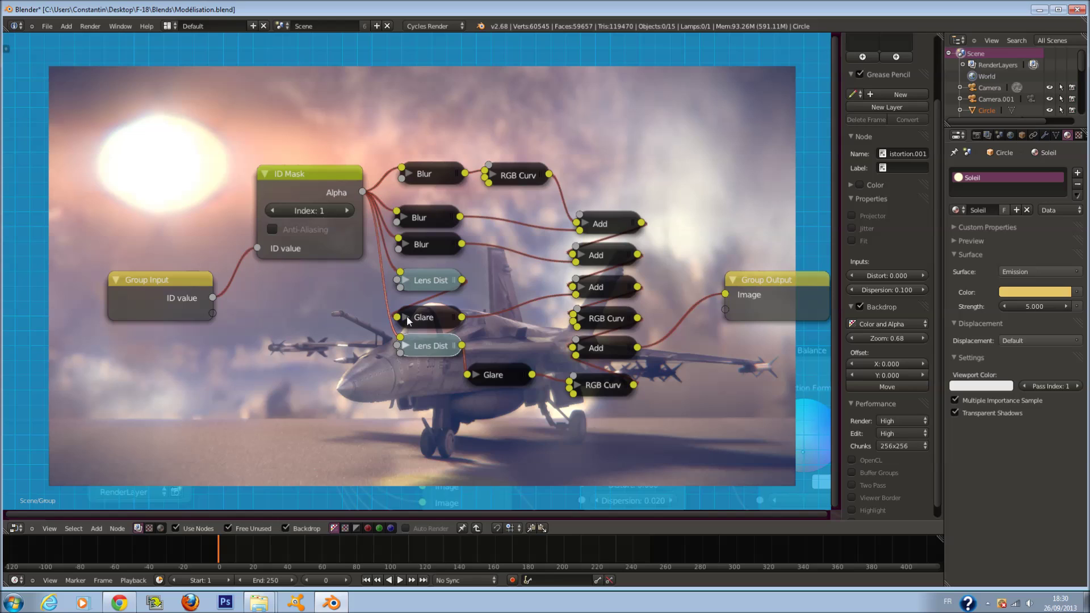
click(407, 317)
click(424, 371)
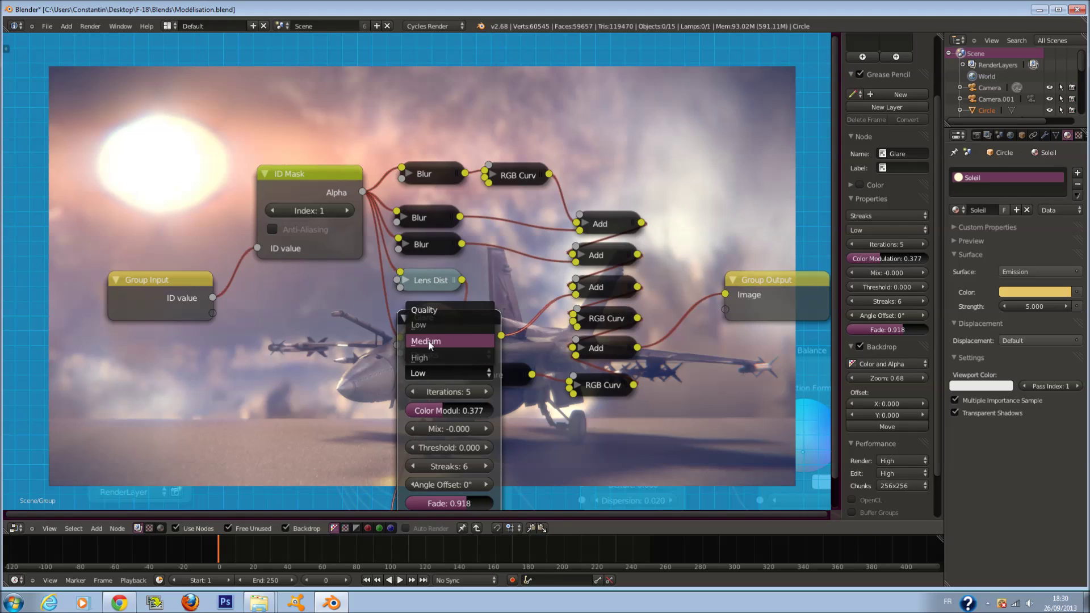
click(432, 356)
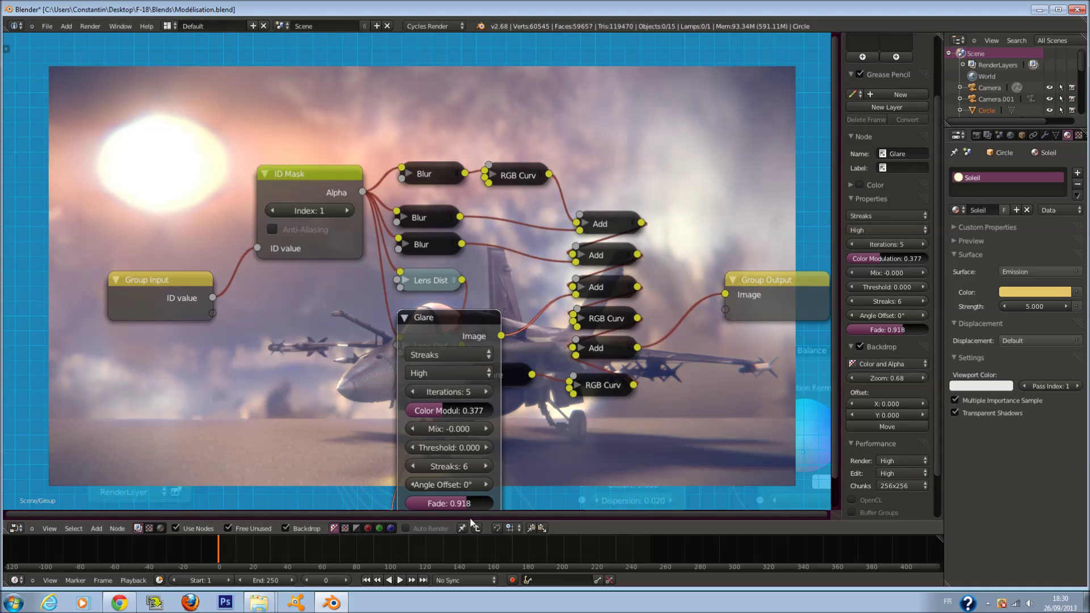
drag(474, 503, 483, 507)
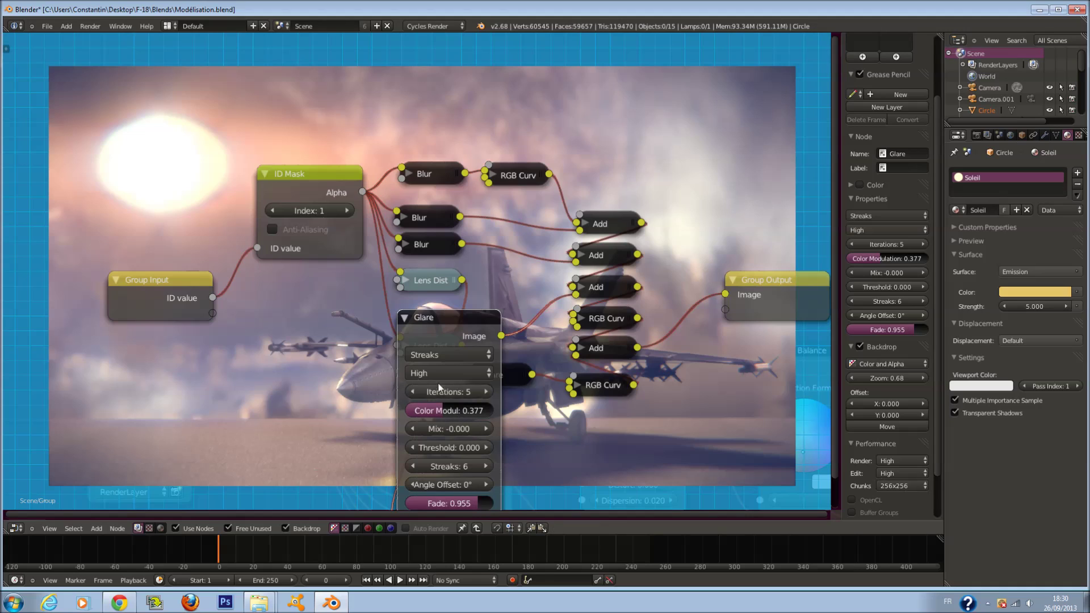
click(405, 316)
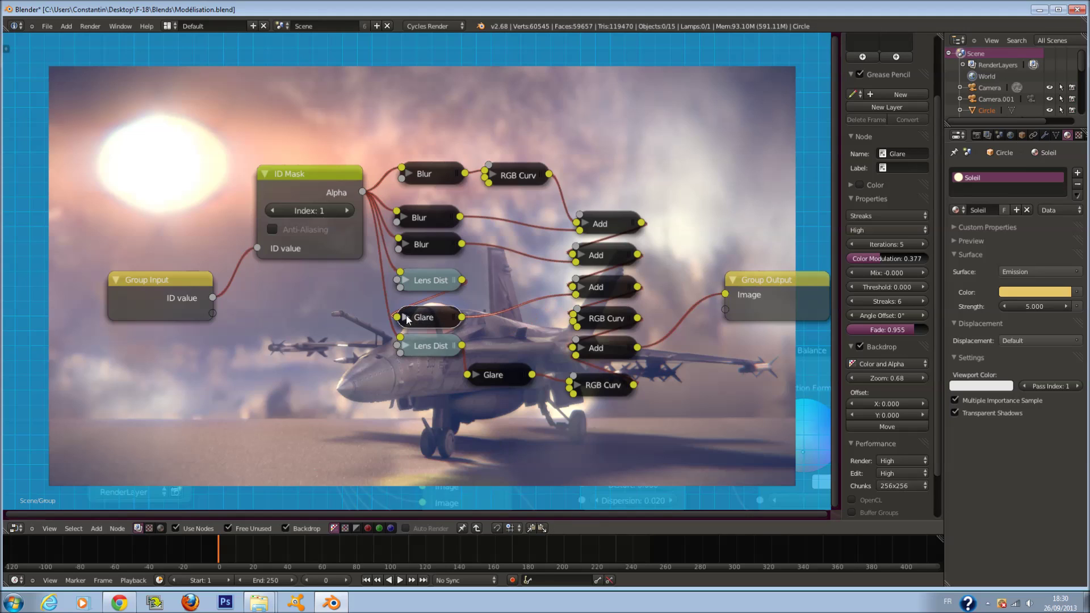
Step: Leave the Soleil group and view the updated composite behind the whole node tree
key(Tab)
scroll(433, 373, down, 6)
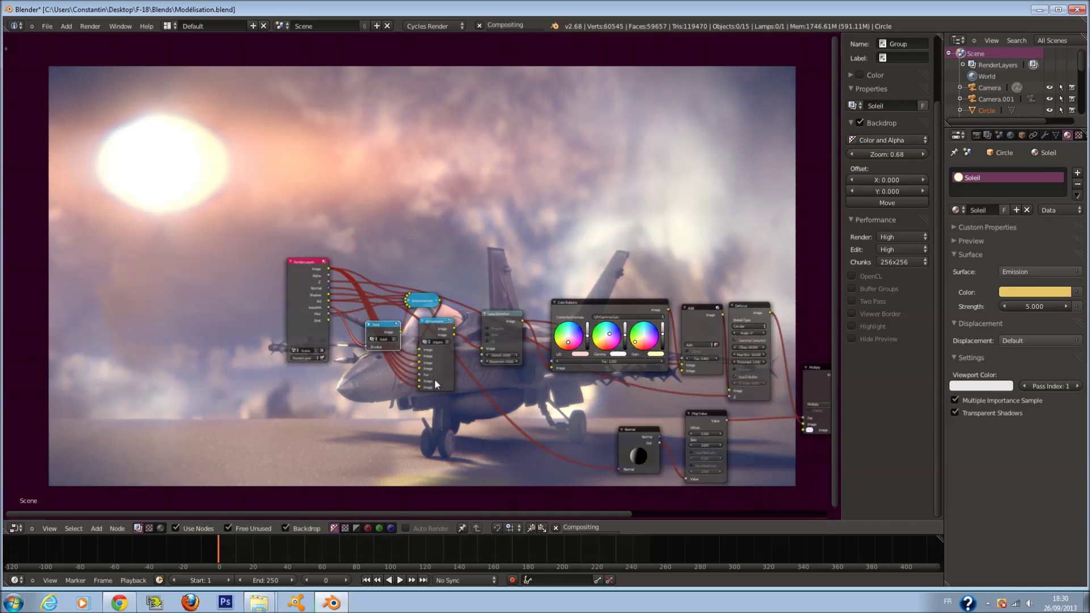
middle_drag(432, 409, 390, 273)
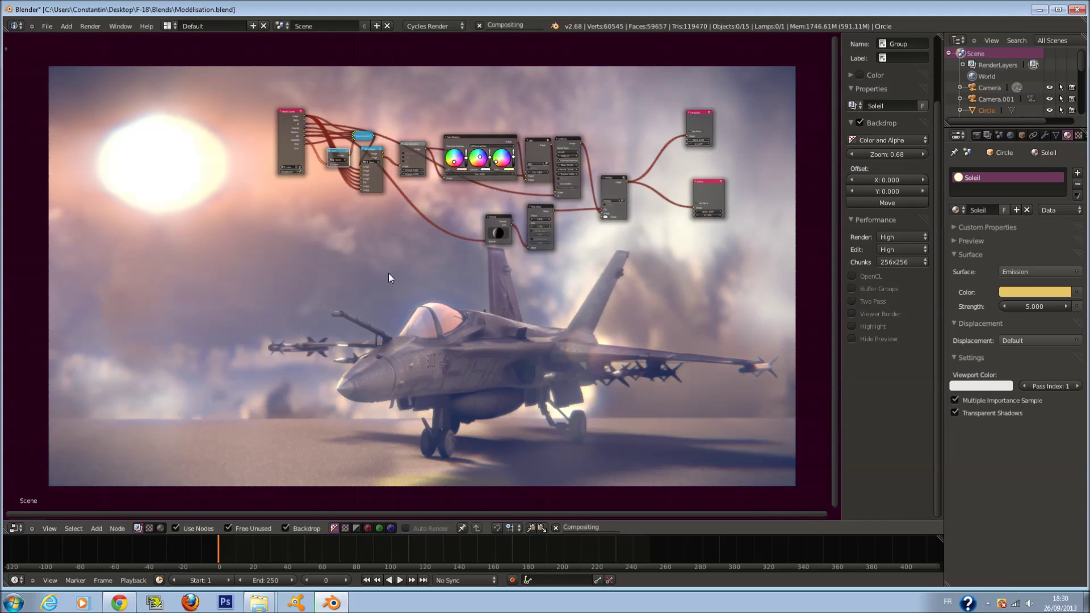
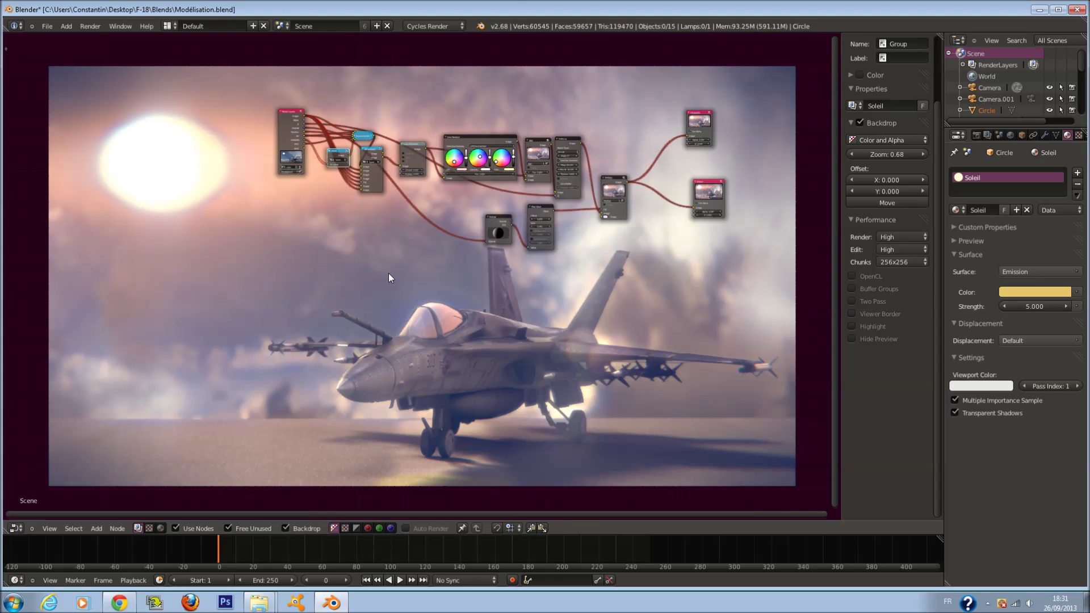
Step: Reopen the Soleil group, expand its Streaks Glare node, change the node's quality and leave the group
scroll(389, 274, up, 5)
middle_drag(272, 143, 321, 268)
scroll(329, 251, up, 6)
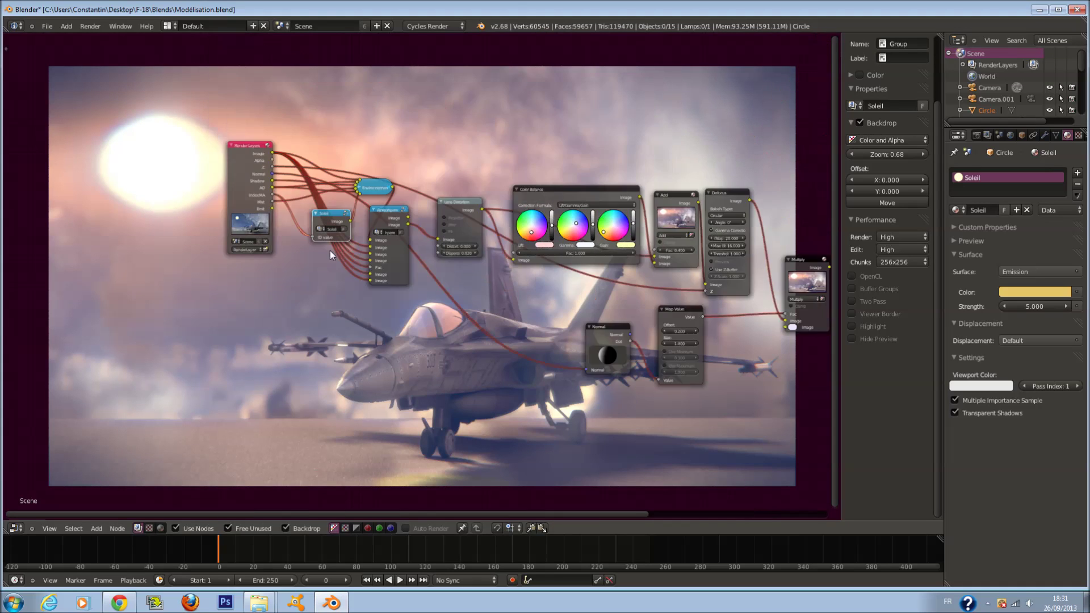
key(Tab)
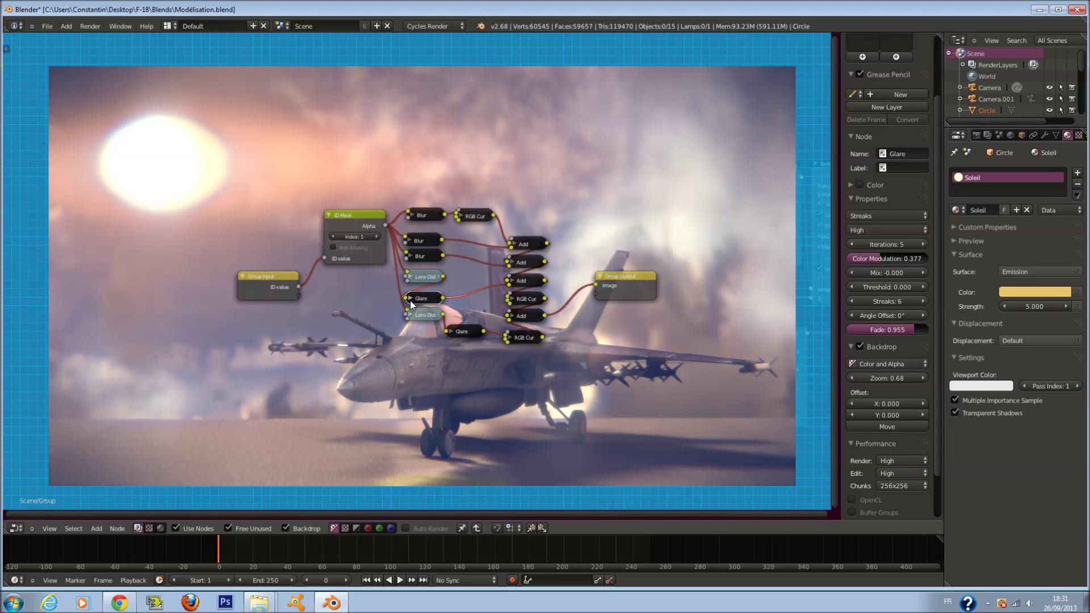
click(409, 297)
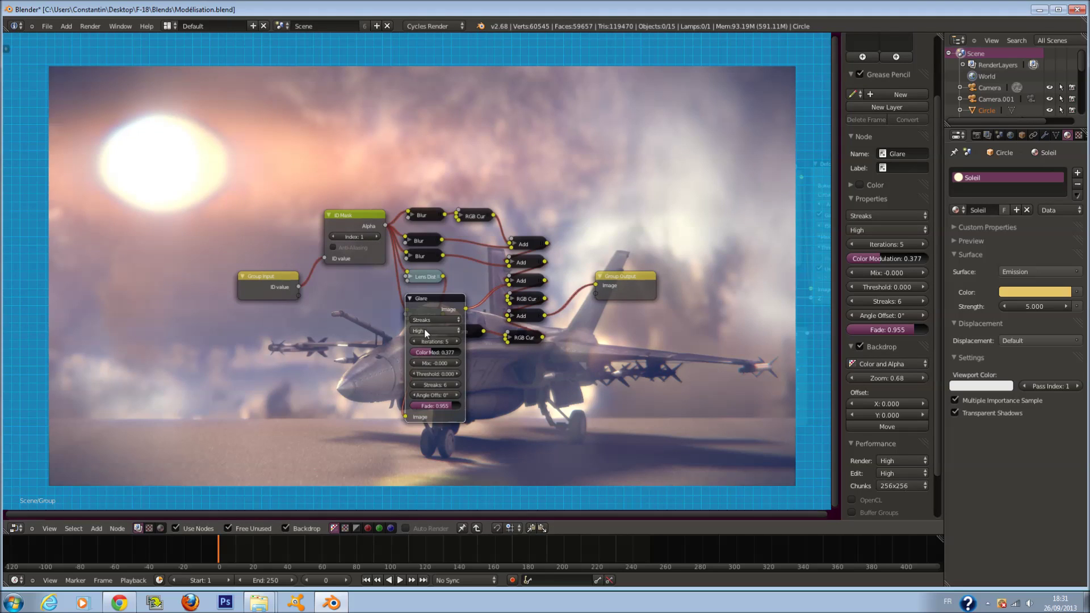
click(431, 329)
click(430, 305)
key(Tab)
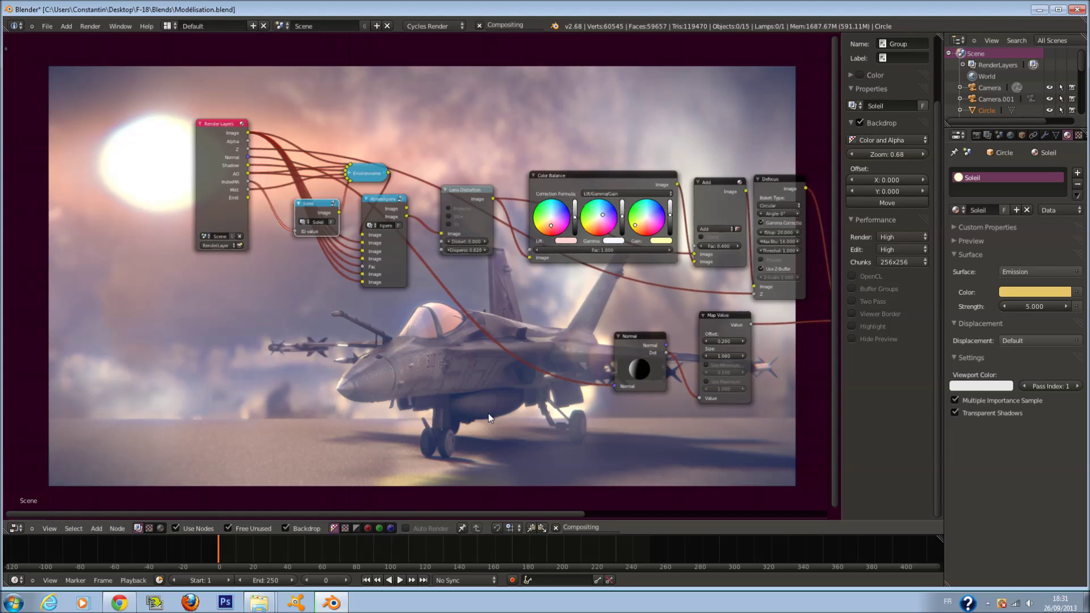
middle_drag(486, 418, 428, 345)
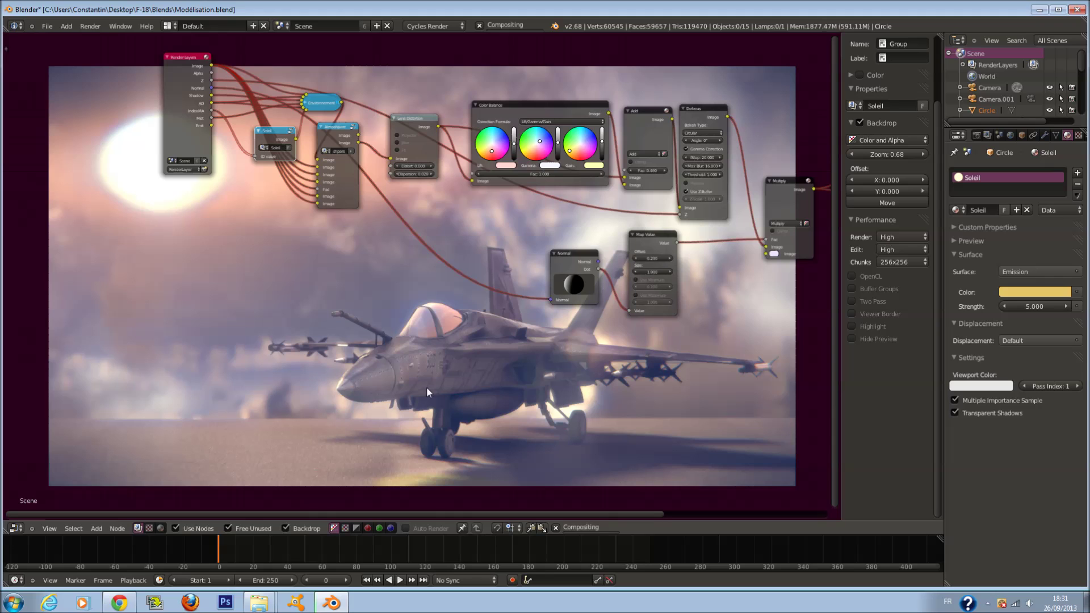
middle_drag(427, 392, 354, 363)
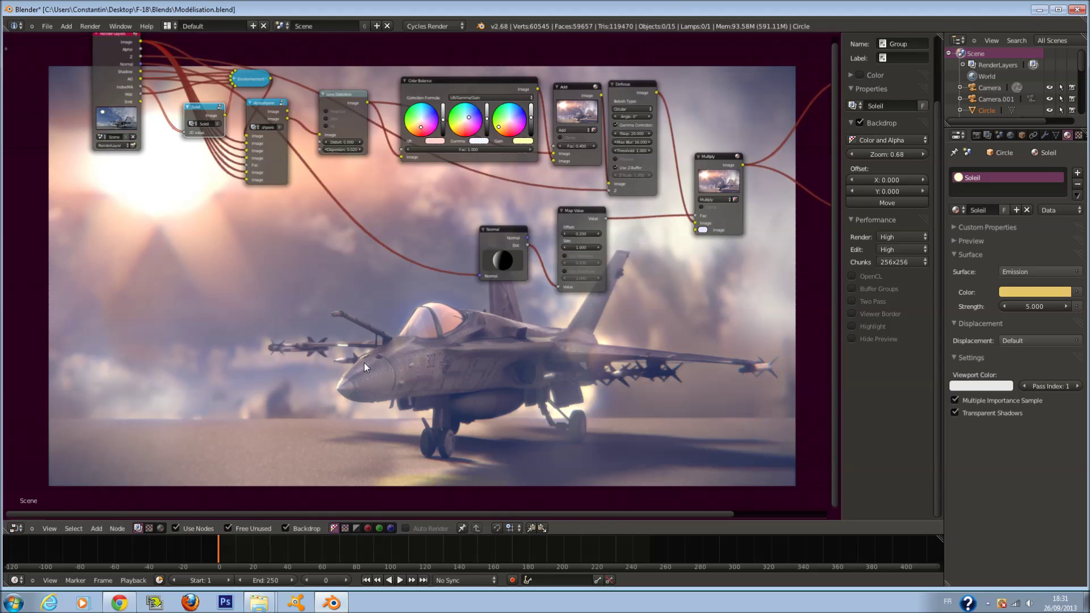
middle_drag(363, 362, 404, 327)
Step: Switch from the node tree to the 3D View and scale the sun circle down to roughly a third of its size
click(15, 528)
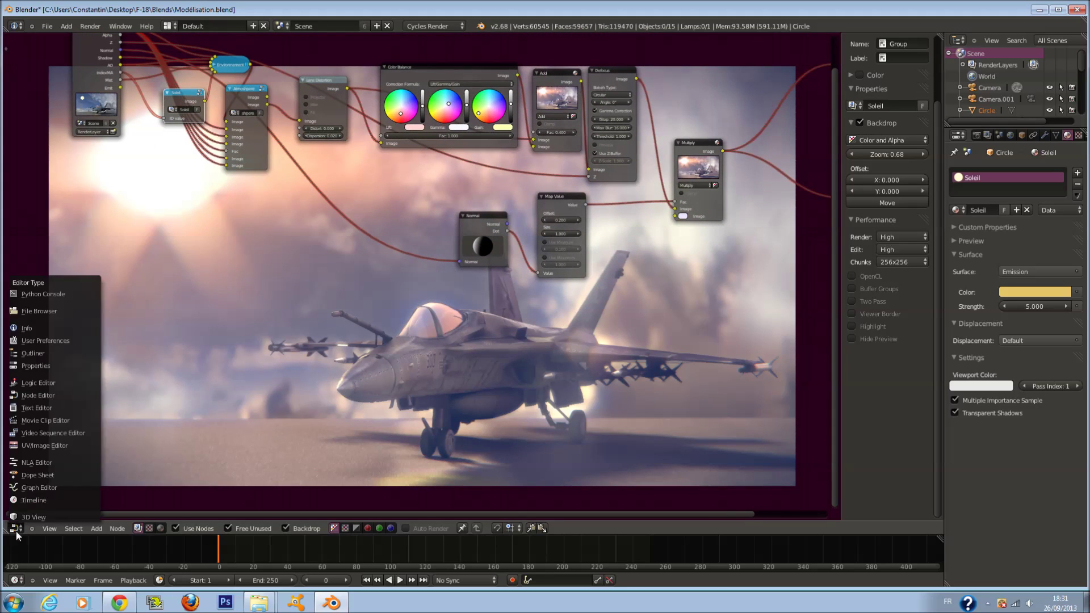
click(31, 507)
right_click(316, 207)
scroll(316, 207, up, 1)
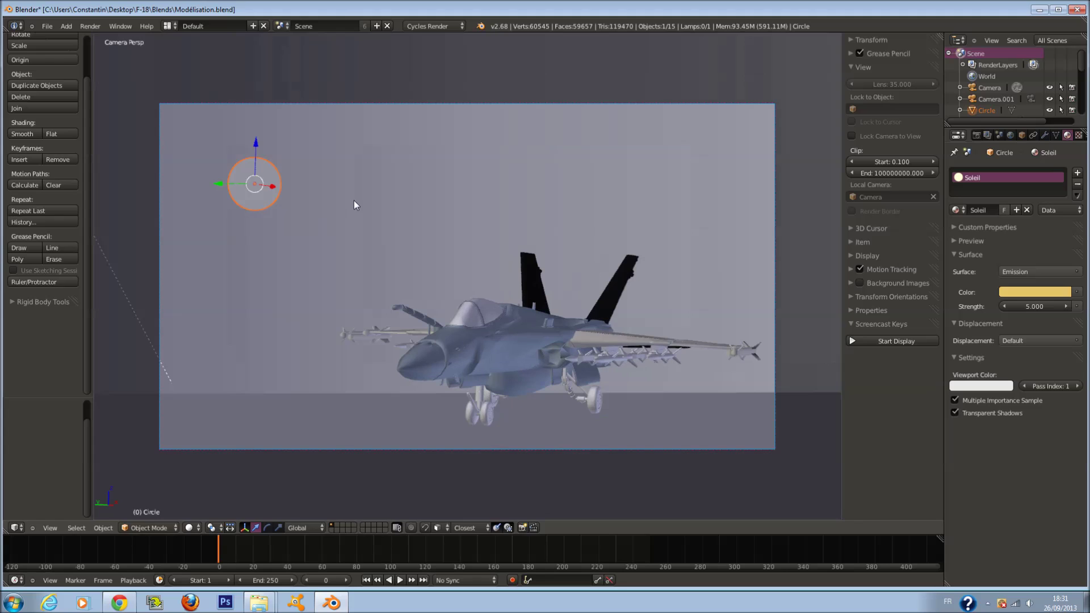
key(s)
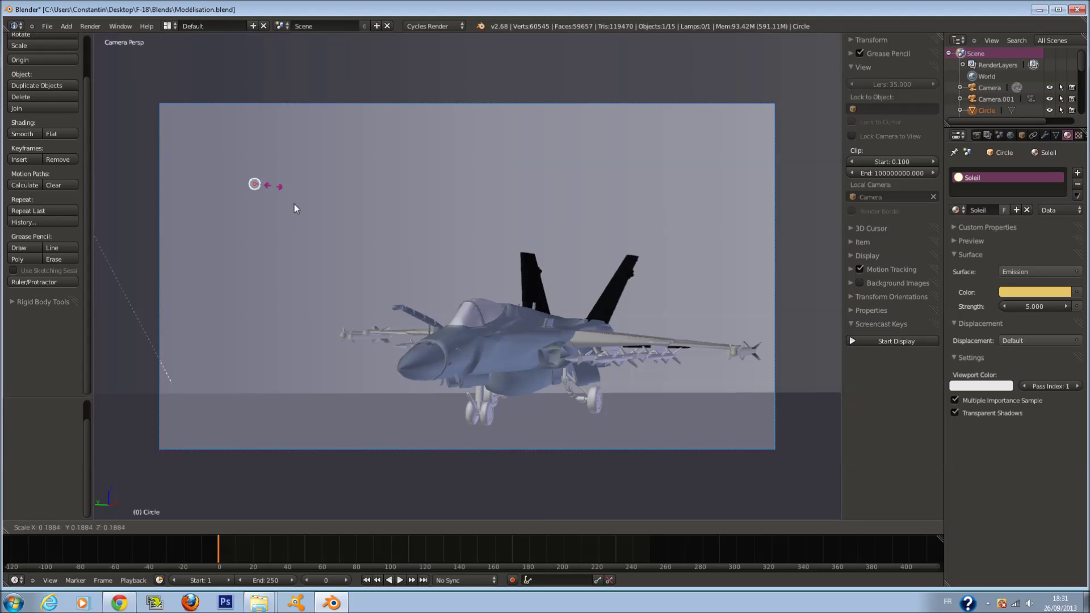
click(444, 206)
key(s)
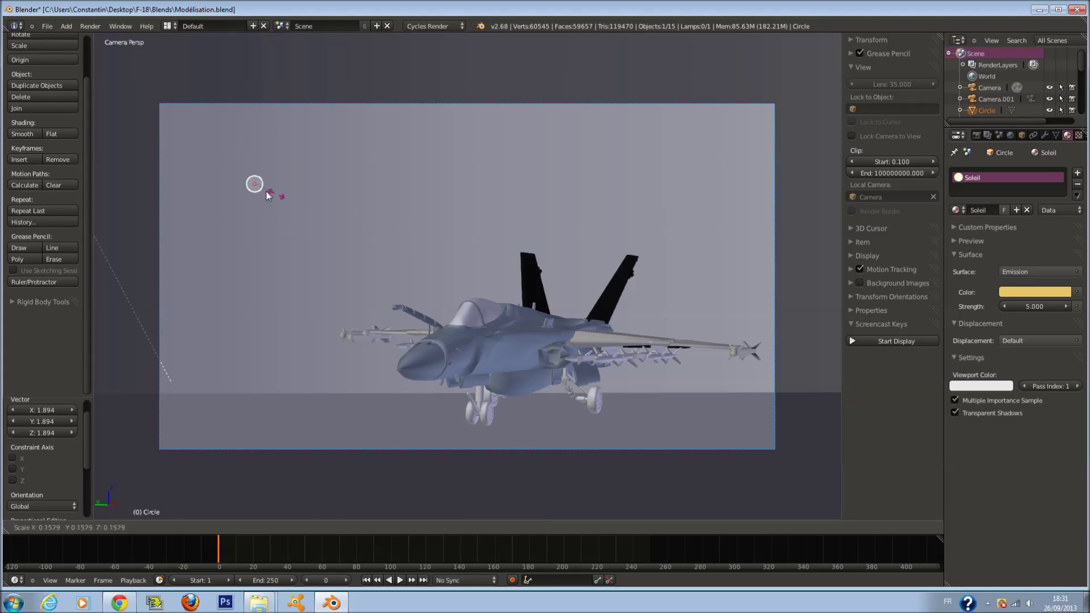
click(270, 197)
key(a)
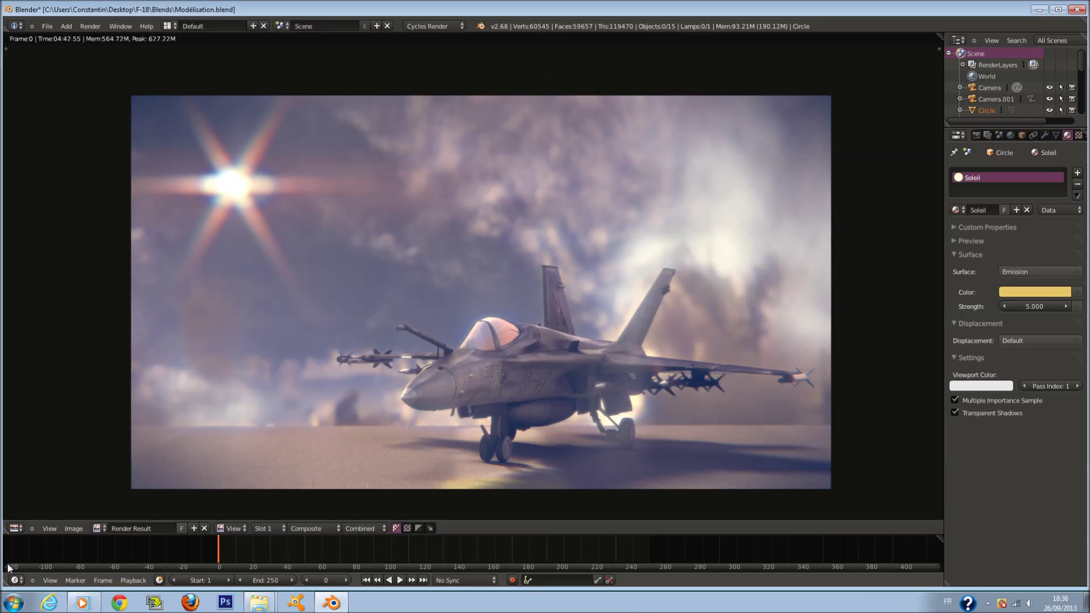
Step: Return to the Node Editor and examine the compositing chain from Color Balance through Add and Defocus to Multiply
click(14, 528)
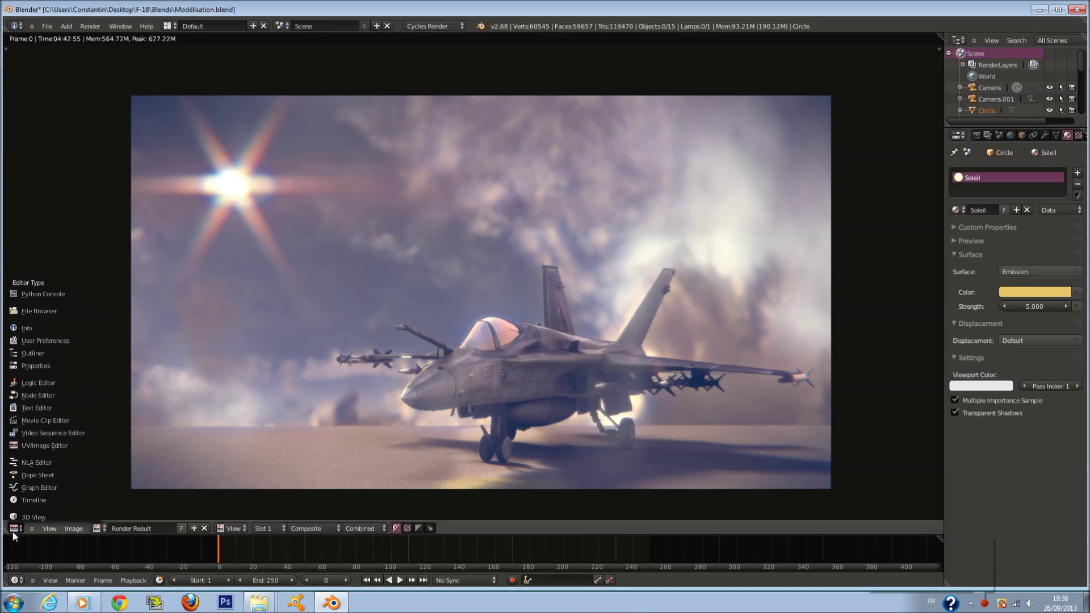
click(56, 395)
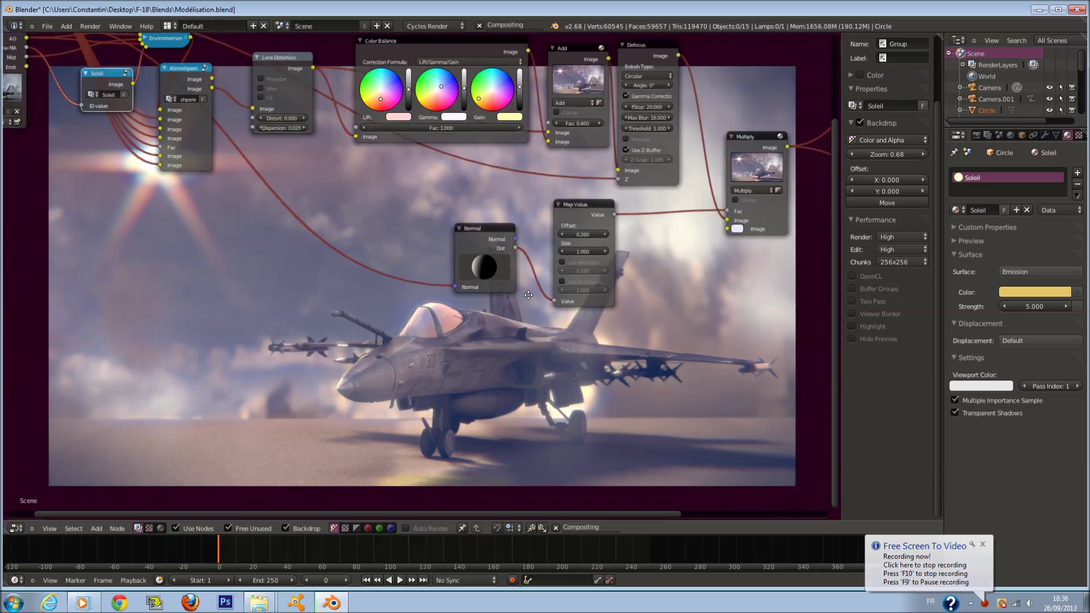
scroll(335, 434, down, 4)
middle_drag(404, 314, 540, 285)
scroll(378, 213, up, 2)
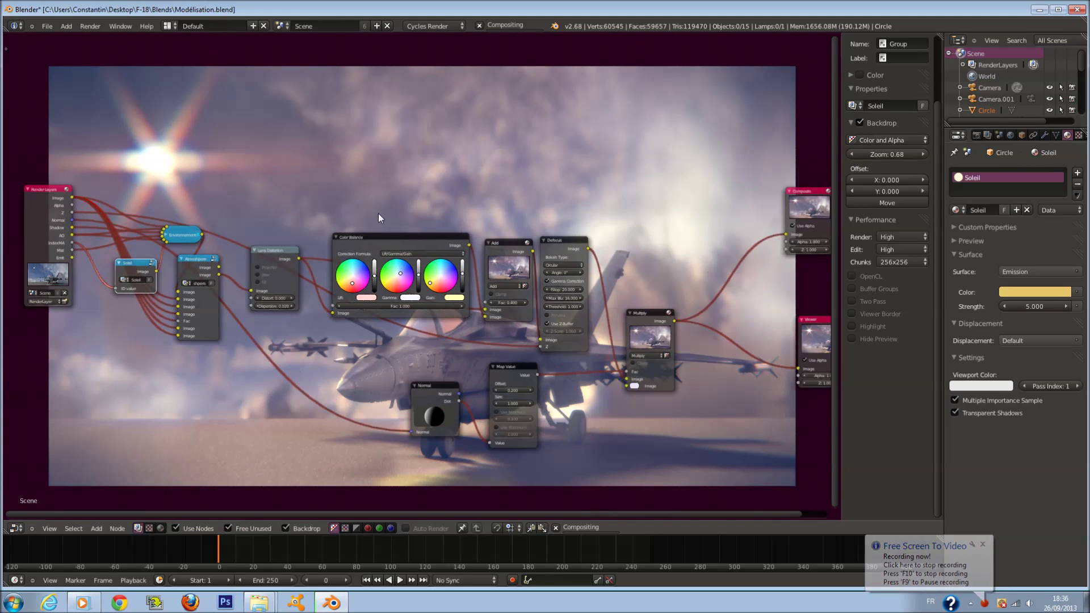
scroll(483, 253, up, 2)
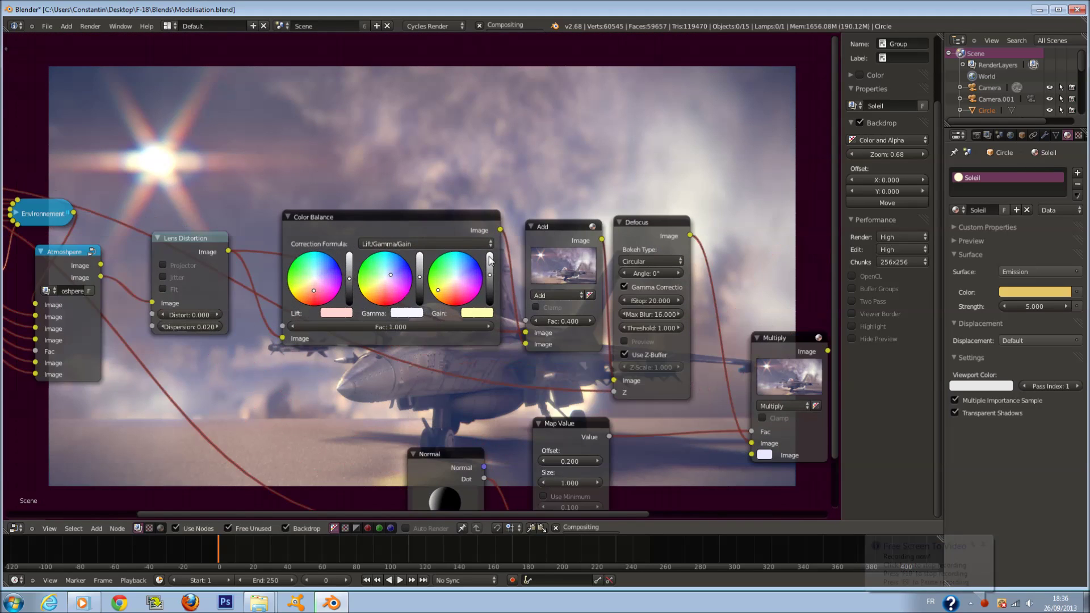
scroll(575, 320, down, 1)
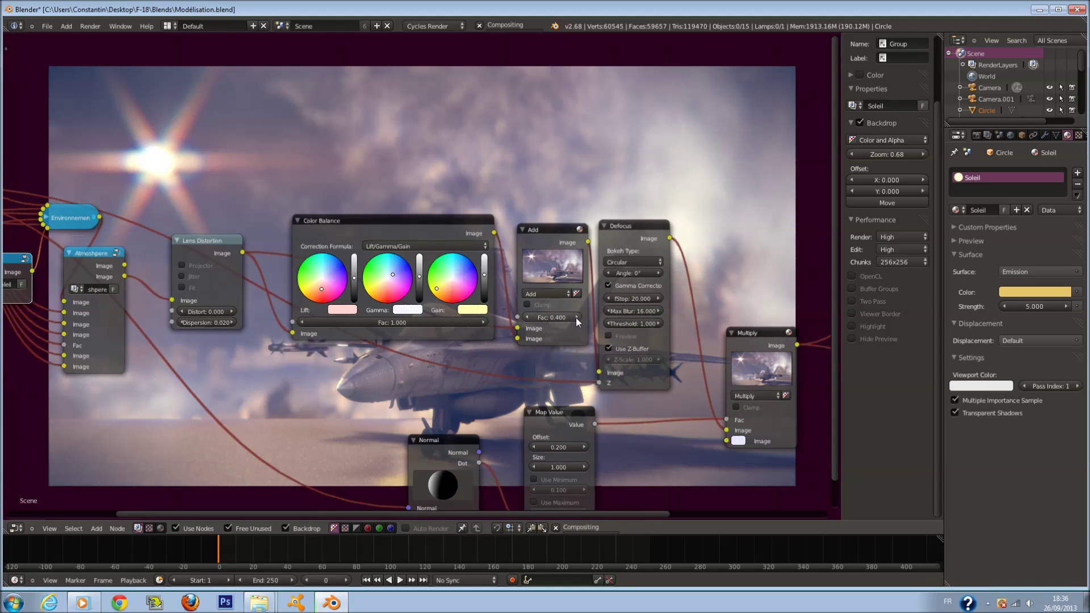
middle_drag(639, 358, 557, 308)
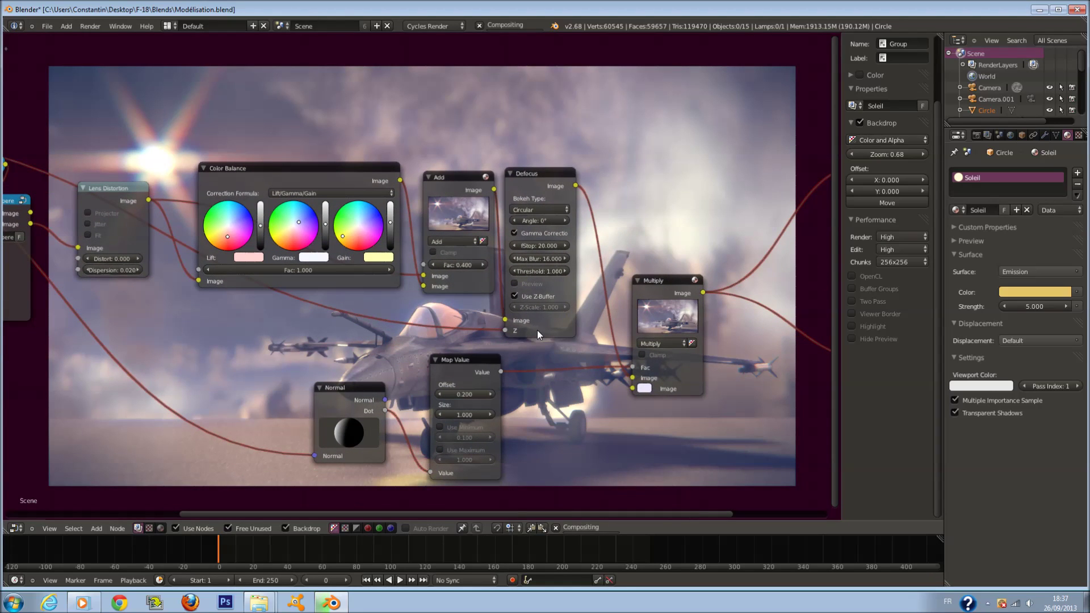
scroll(369, 275, down, 3)
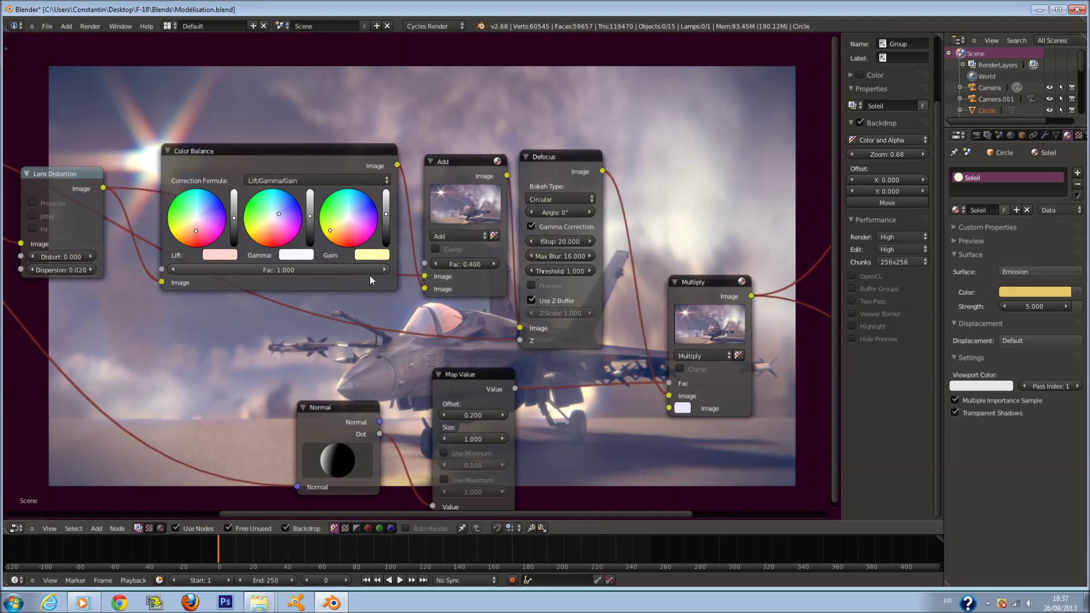
Step: In the Atmoshpere group, set the factor of the Screen node after the Overlay node to 0.8 and leave the group
middle_drag(378, 281, 599, 316)
scroll(579, 329, up, 1)
scroll(476, 337, down, 1)
middle_drag(489, 341, 404, 340)
scroll(317, 284, up, 1)
click(285, 258)
key(Tab)
scroll(492, 296, up, 3)
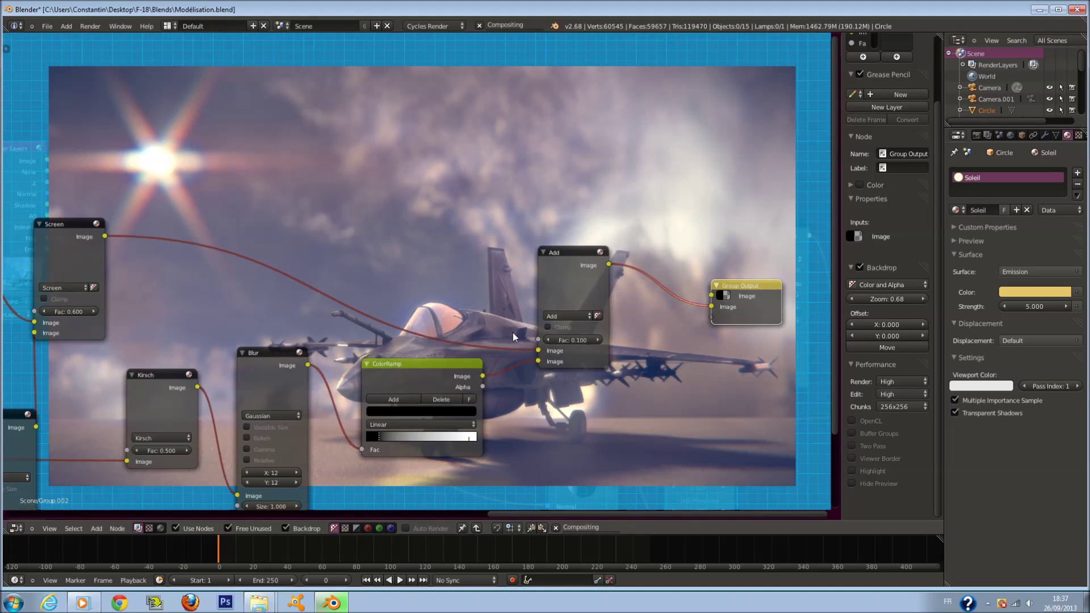
middle_drag(345, 348, 644, 289)
middle_drag(220, 185, 352, 182)
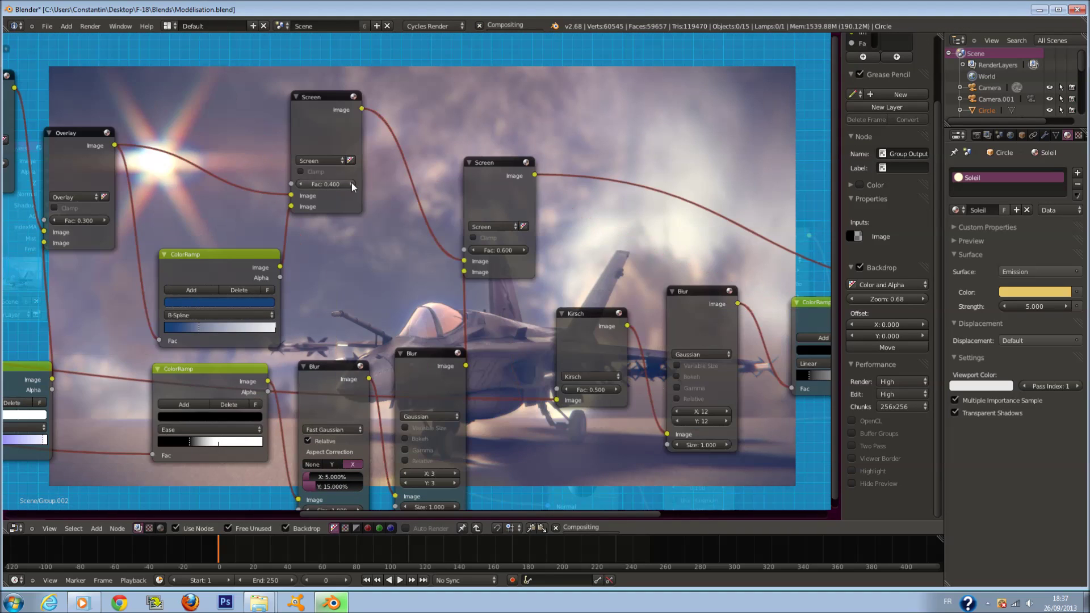
double_click(352, 185)
text(.8)
key(Return)
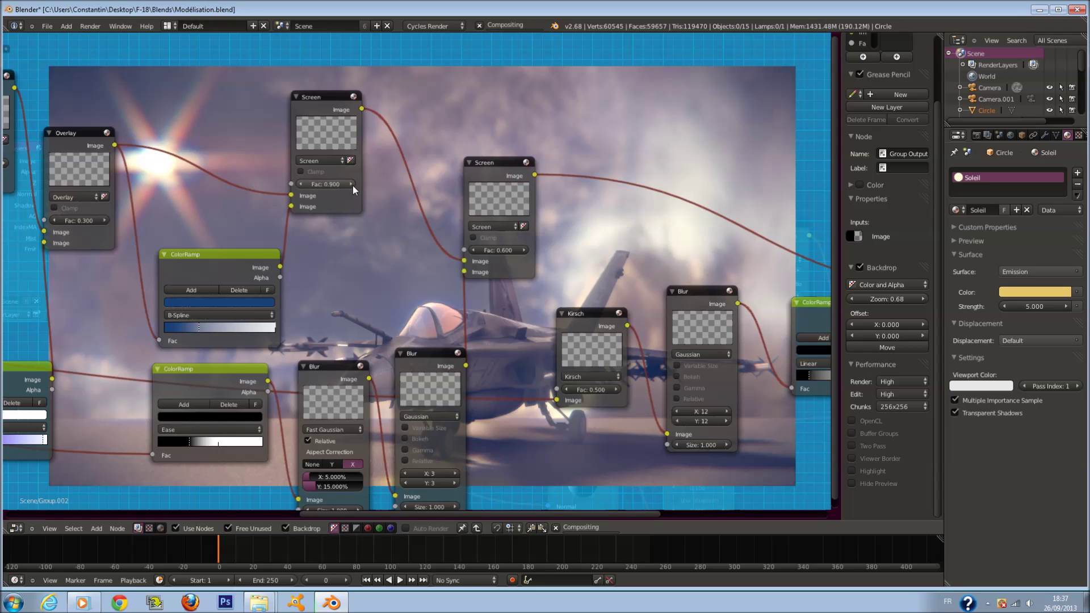
key(Tab)
Step: Examine the updated composite in the backdrop and the main node tree from Render Layers to the outputs
scroll(473, 328, down, 7)
middle_drag(480, 376, 1, 240)
middle_drag(71, 227, 745, 345)
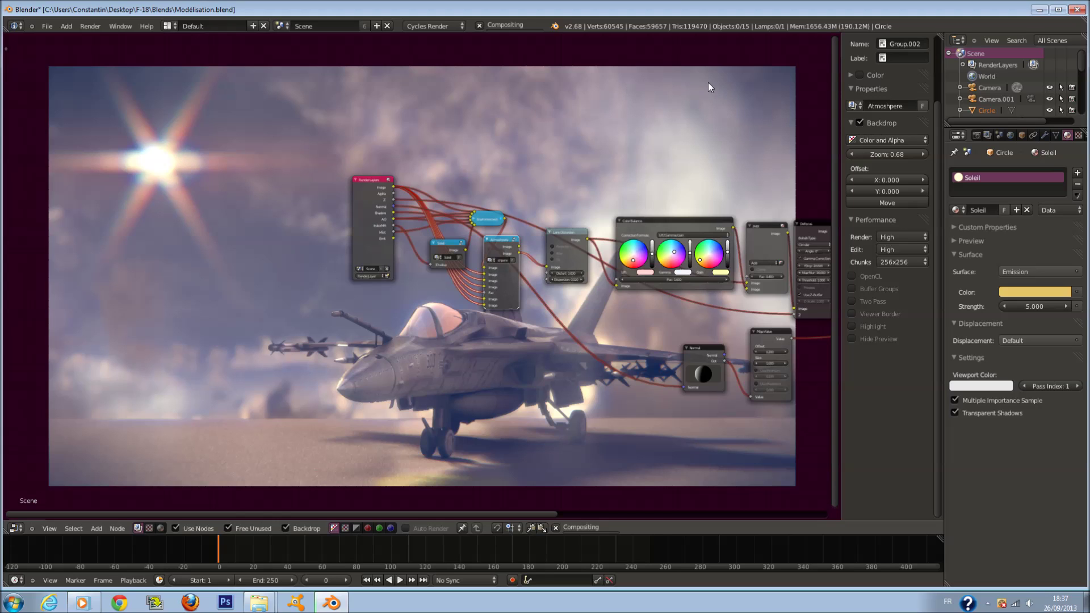
scroll(407, 248, down, 1)
middle_drag(406, 247, 125, 286)
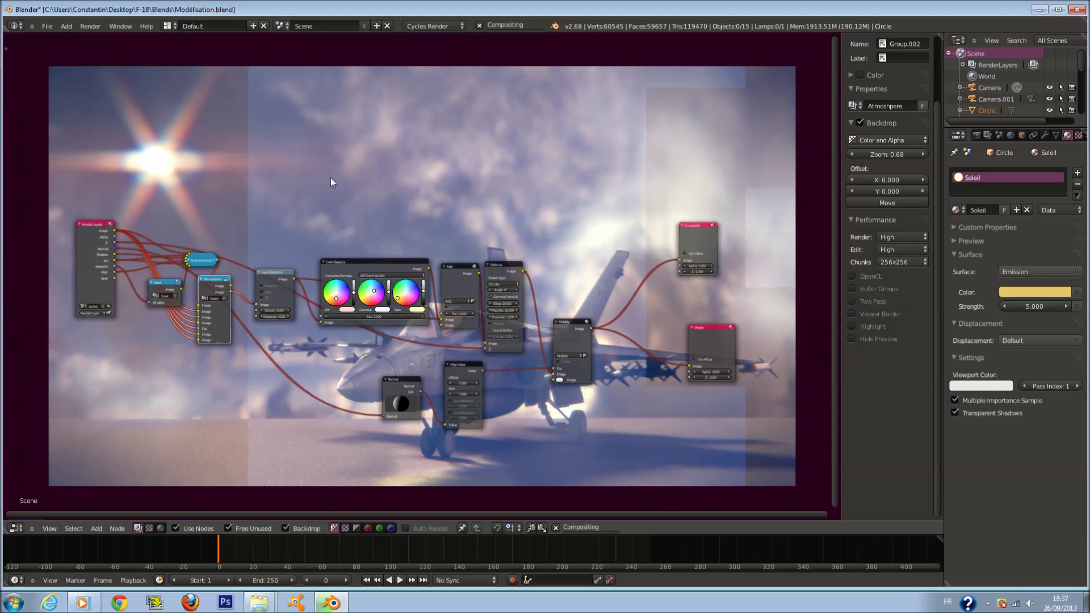
scroll(305, 235, down, 1)
middle_drag(305, 235, 533, 162)
scroll(533, 161, up, 3)
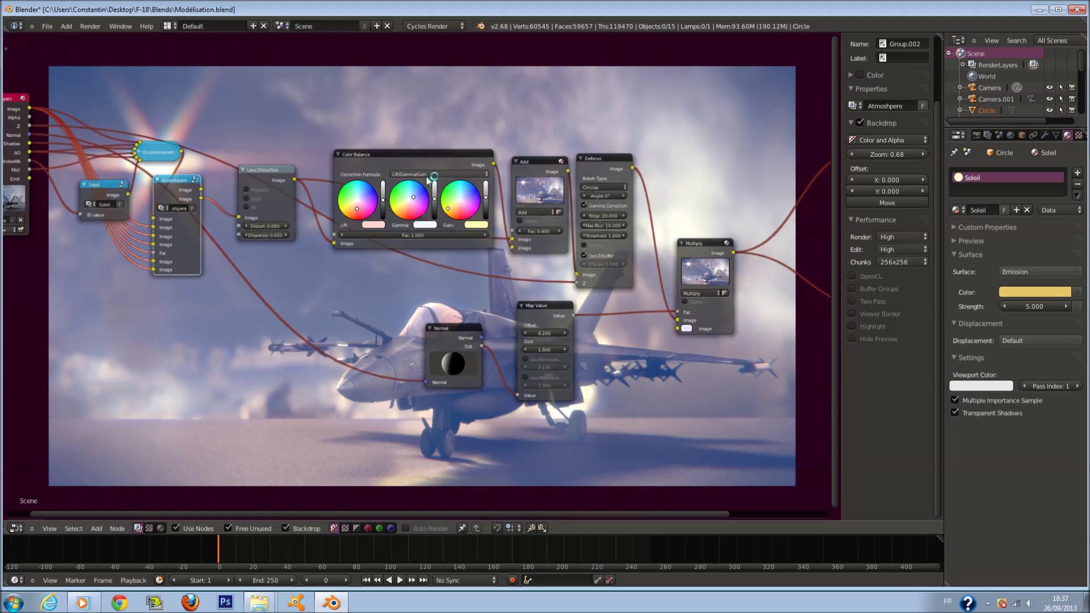
scroll(276, 167, up, 1)
middle_drag(276, 167, 348, 216)
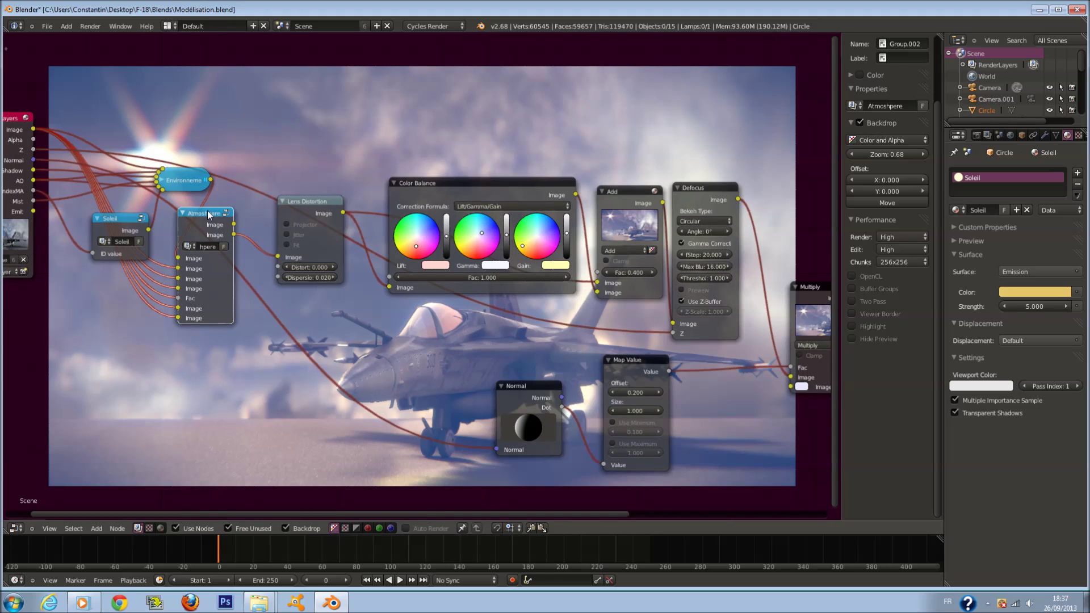
Step: Reopen the Atmoshpere group, lower the factor of the Screen node after the Overlay node, and leave the group
key(Tab)
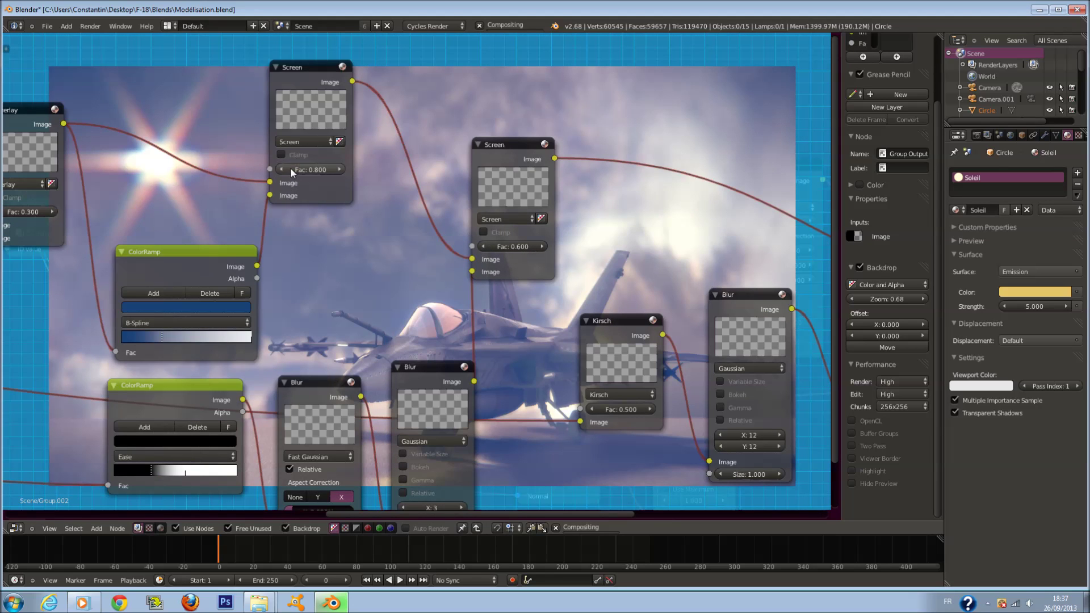
key(Tab)
scroll(423, 289, down, 8)
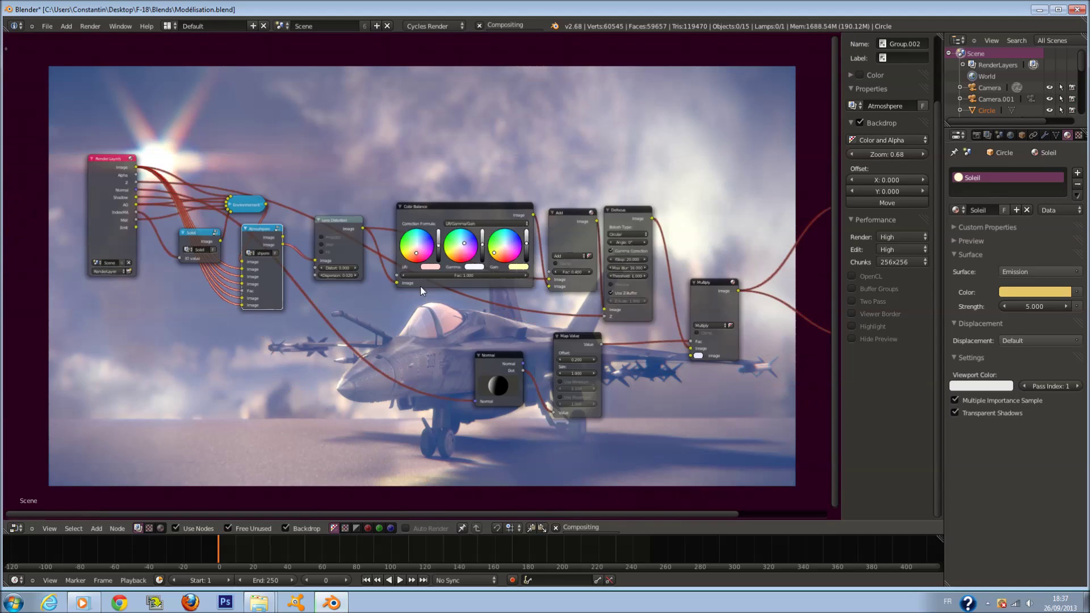
scroll(417, 288, down, 8)
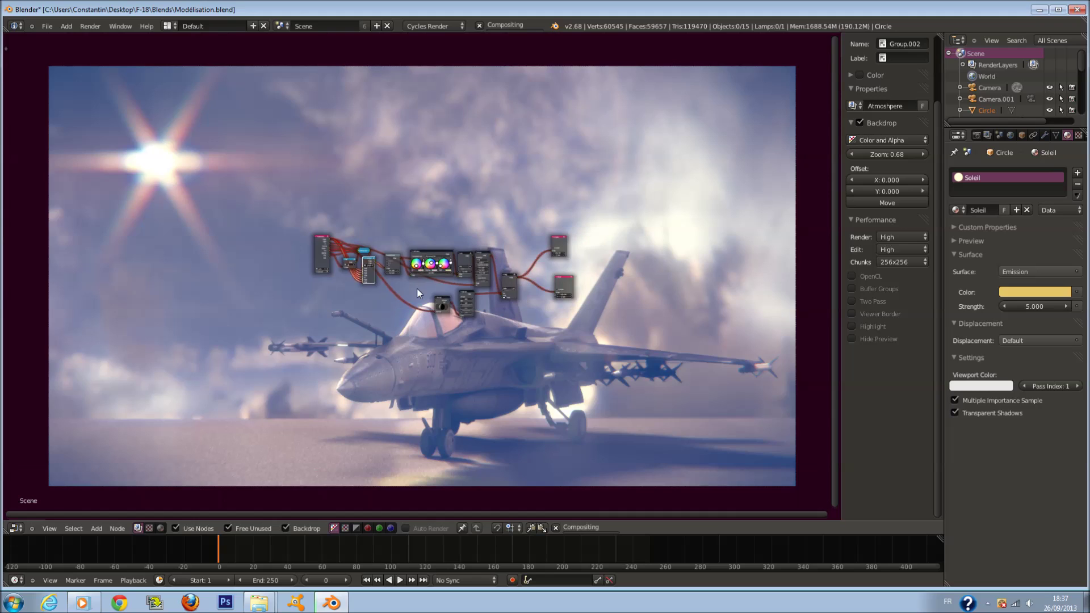
scroll(417, 288, up, 4)
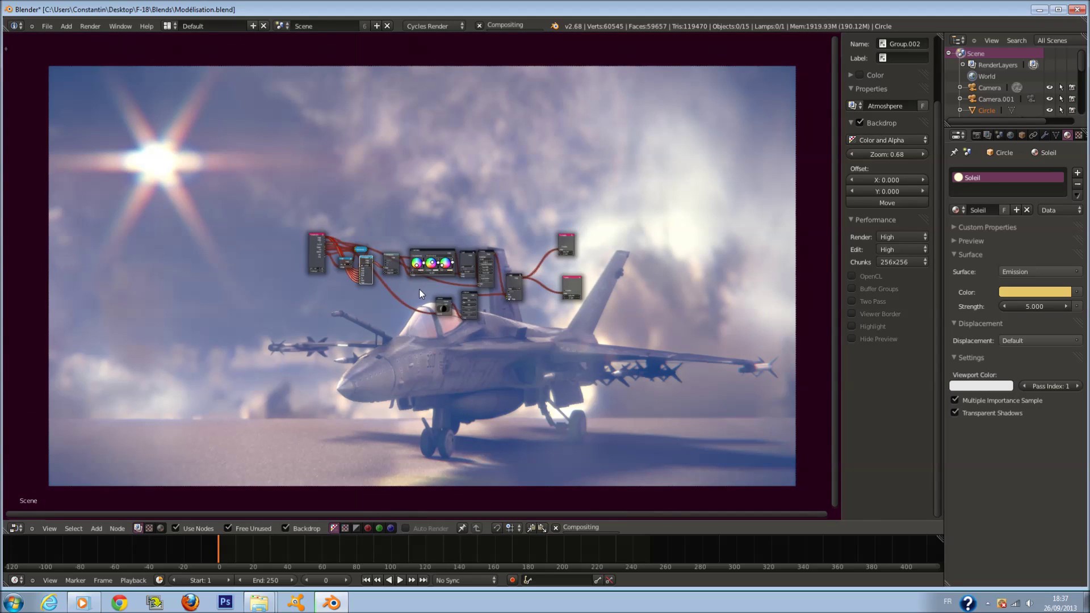
scroll(419, 288, up, 3)
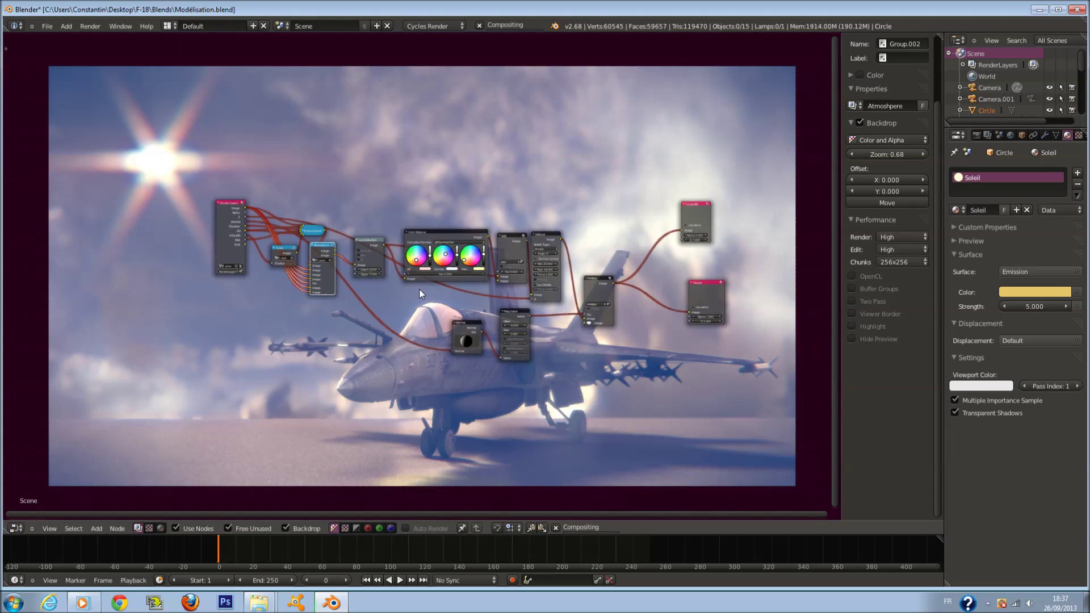
scroll(422, 289, up, 1)
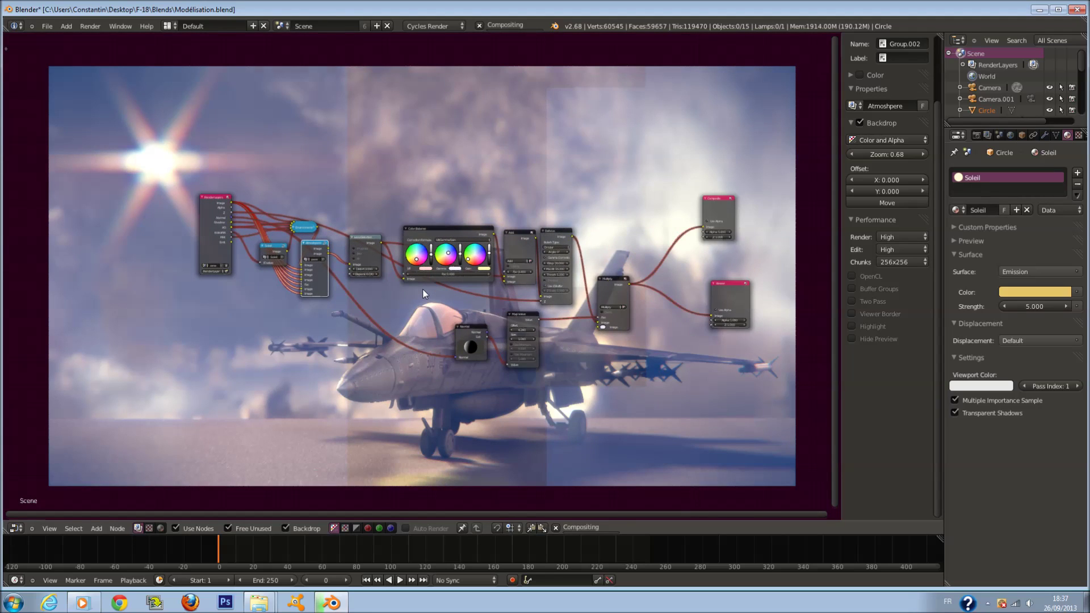
scroll(422, 288, up, 1)
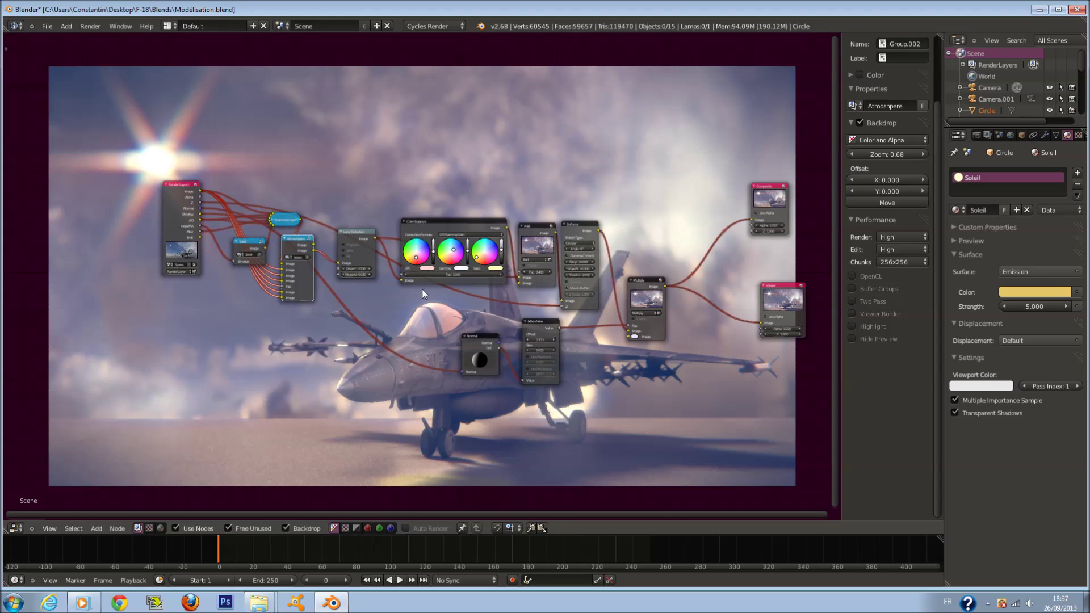
Step: Examine the final composite of the jet and sun glare without nodes covering it, and review the complete compositing node tree
scroll(421, 288, down, 1)
middle_drag(421, 289, 1037, 344)
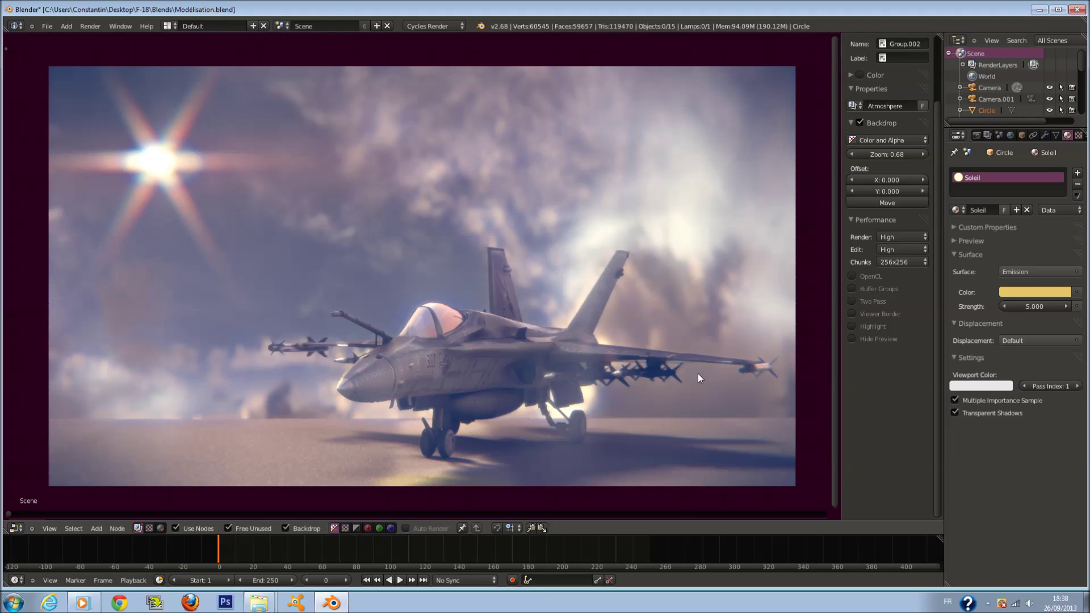
middle_drag(696, 374, 696, 320)
scroll(627, 271, down, 8)
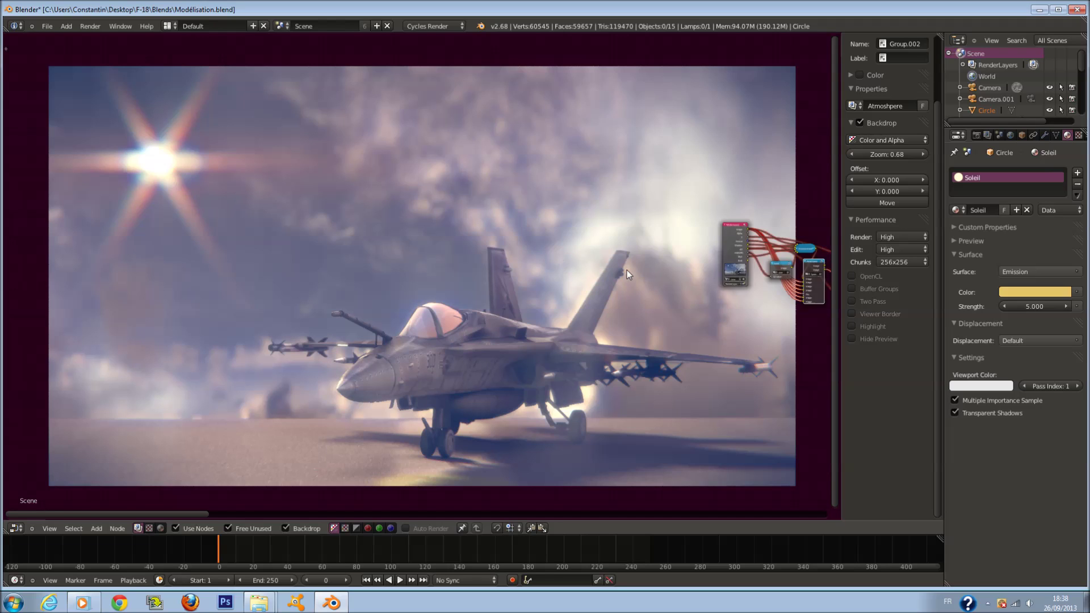
middle_drag(627, 270, 255, 306)
scroll(407, 229, up, 2)
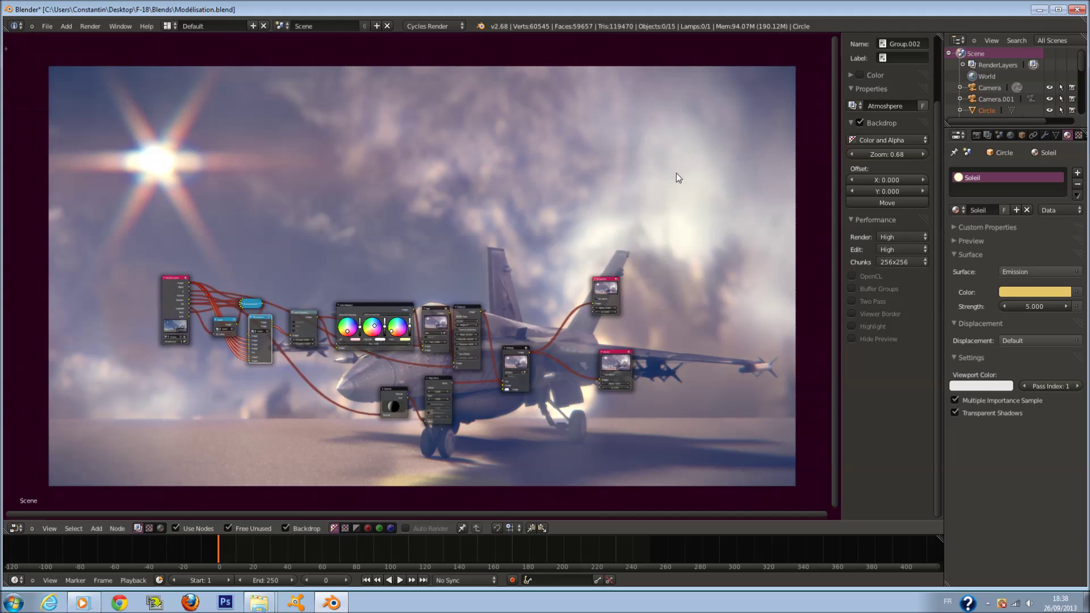
scroll(601, 215, up, 2)
middle_drag(601, 214, 835, 136)
middle_drag(594, 419, 472, 394)
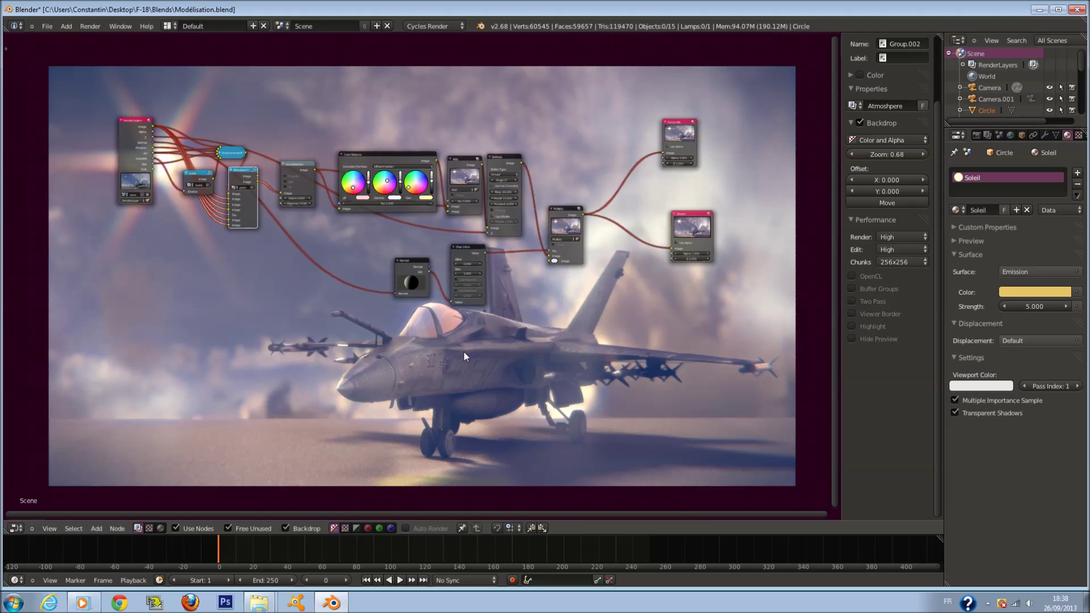
Step: Save the project over the existing Modélisation.blend file
scroll(464, 352, down, 2)
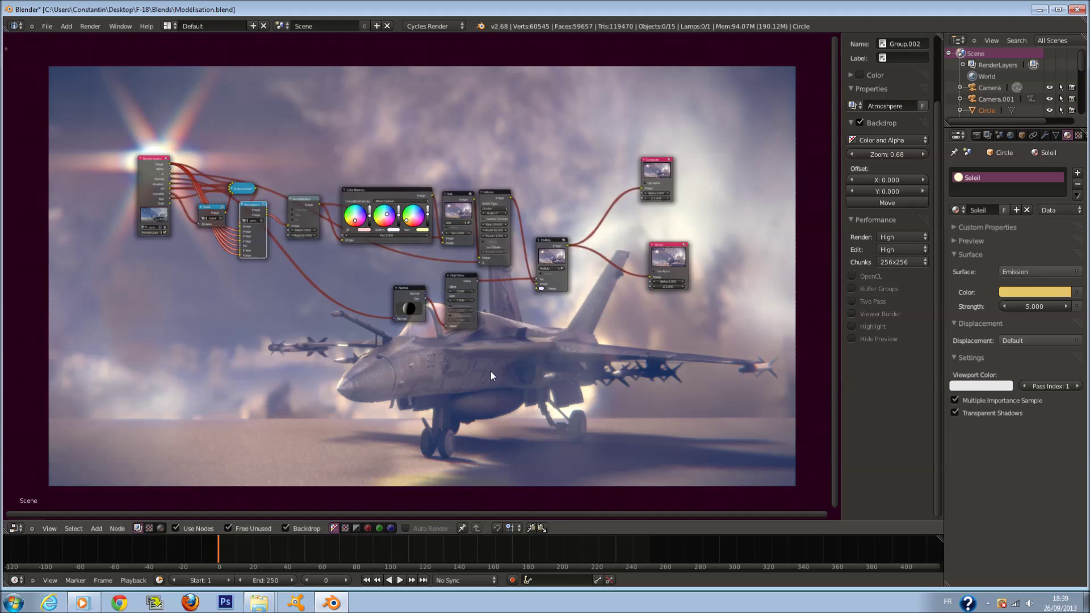
key(ctrl+s)
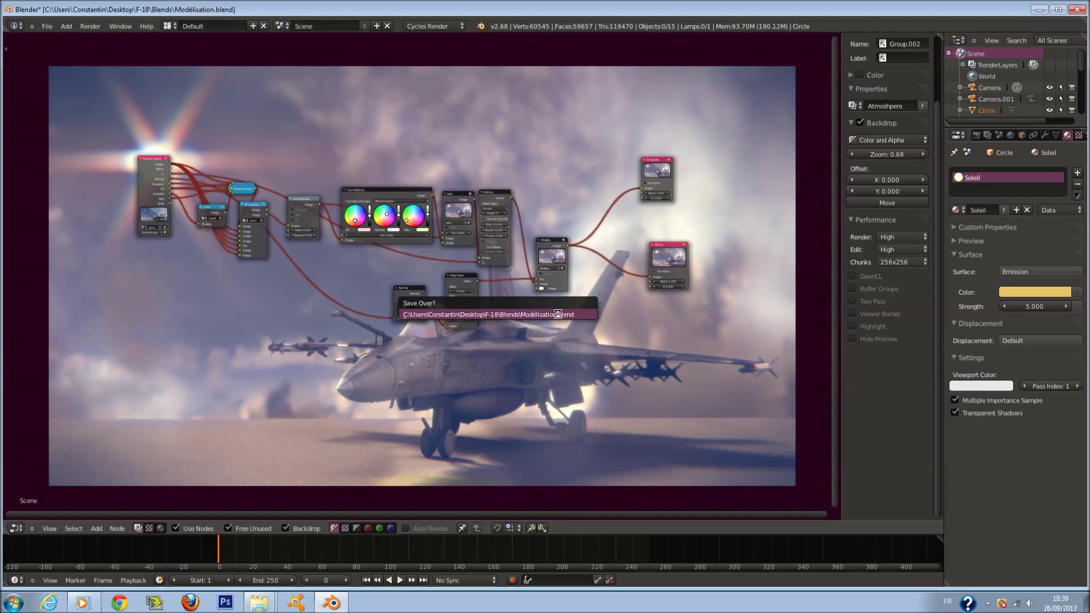